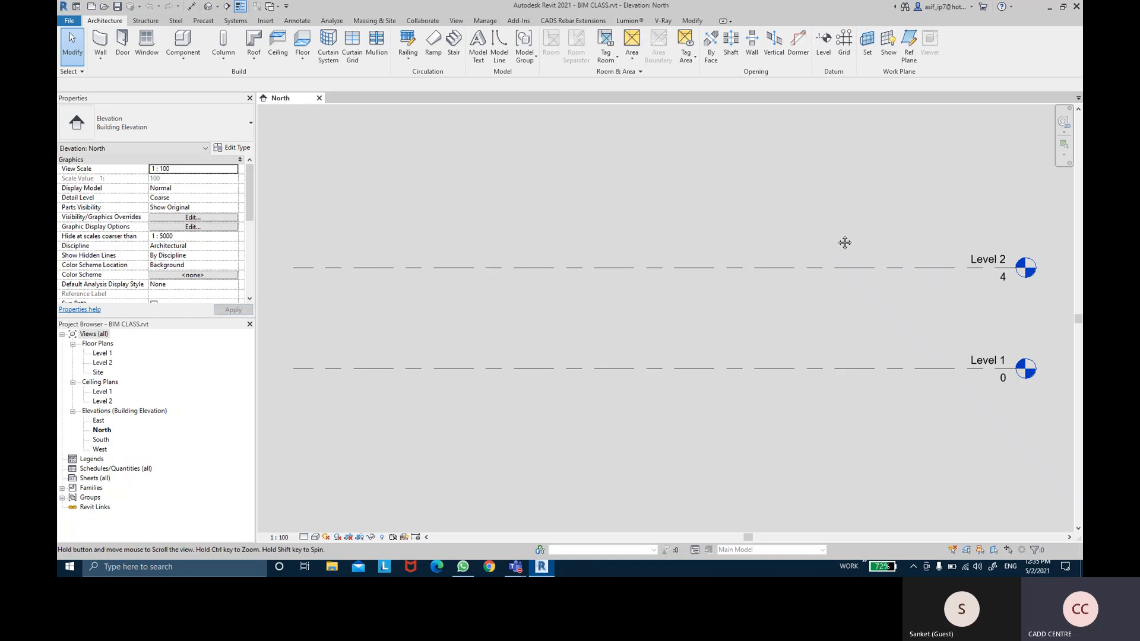
# Pan the North elevation and select the East, North, South and West elevation views in the Project Browser
pyautogui.moveTo(931, 301); pyautogui.dragTo(920, 302, button='middle')
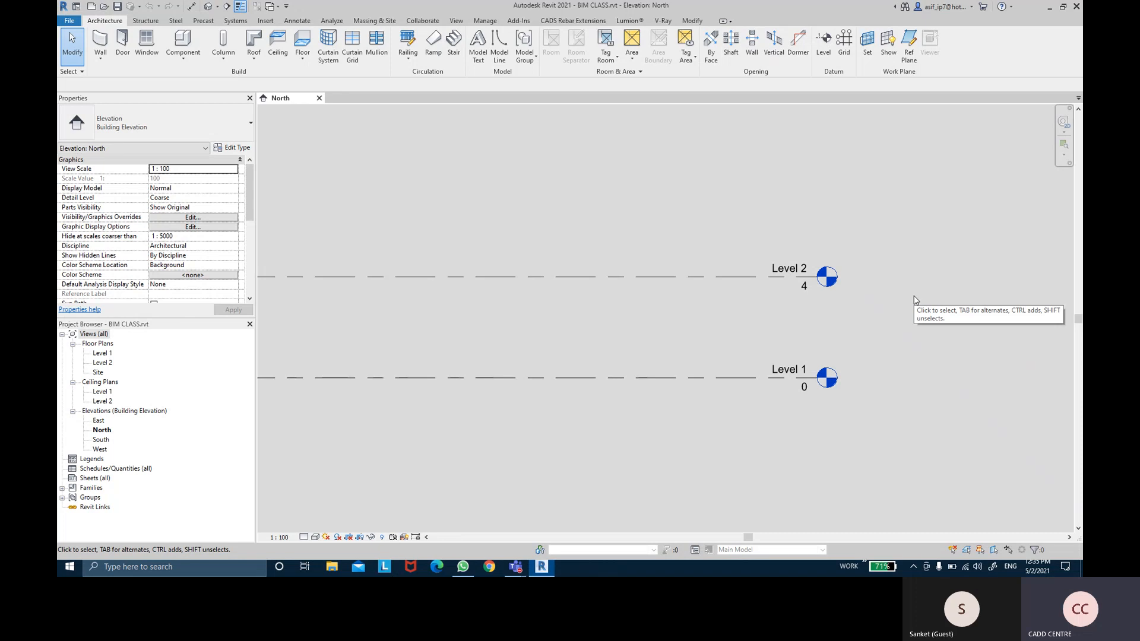
pyautogui.moveTo(941, 323); pyautogui.dragTo(873, 299, button='middle')
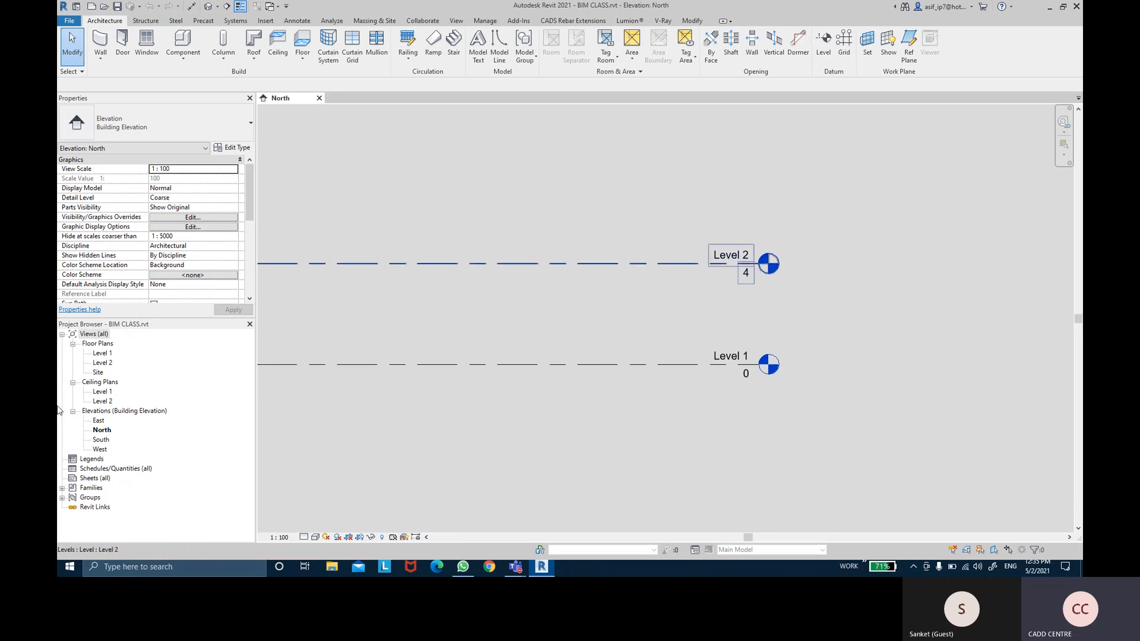
pyautogui.click(101, 411)
pyautogui.press('ctrl')
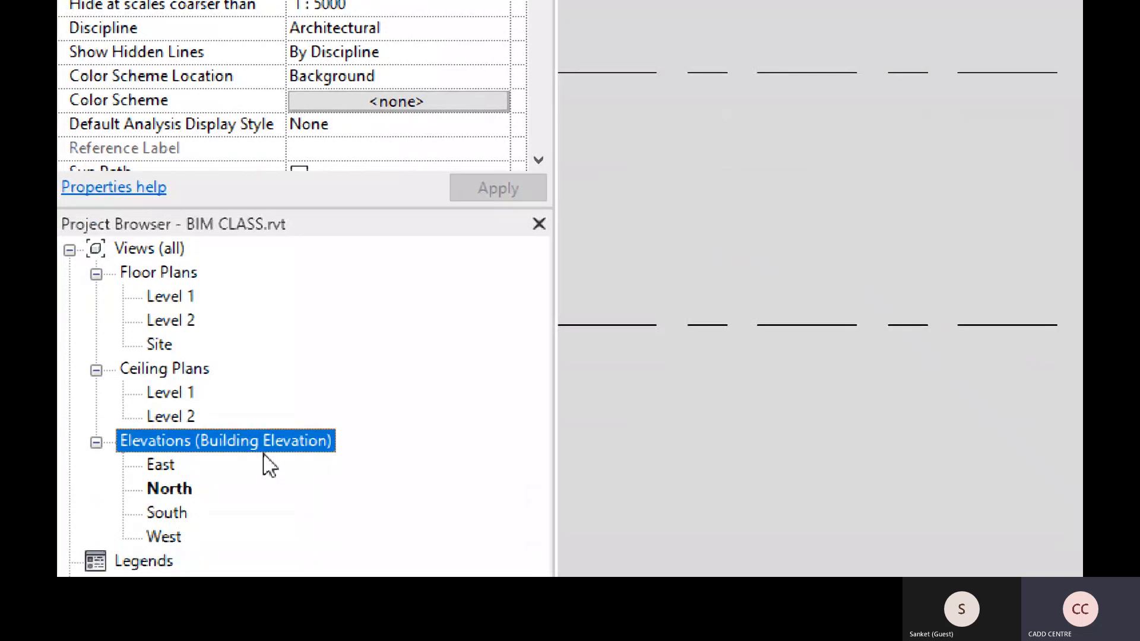
pyautogui.click(169, 463)
pyautogui.click(173, 489)
pyautogui.click(174, 514)
pyautogui.click(175, 538)
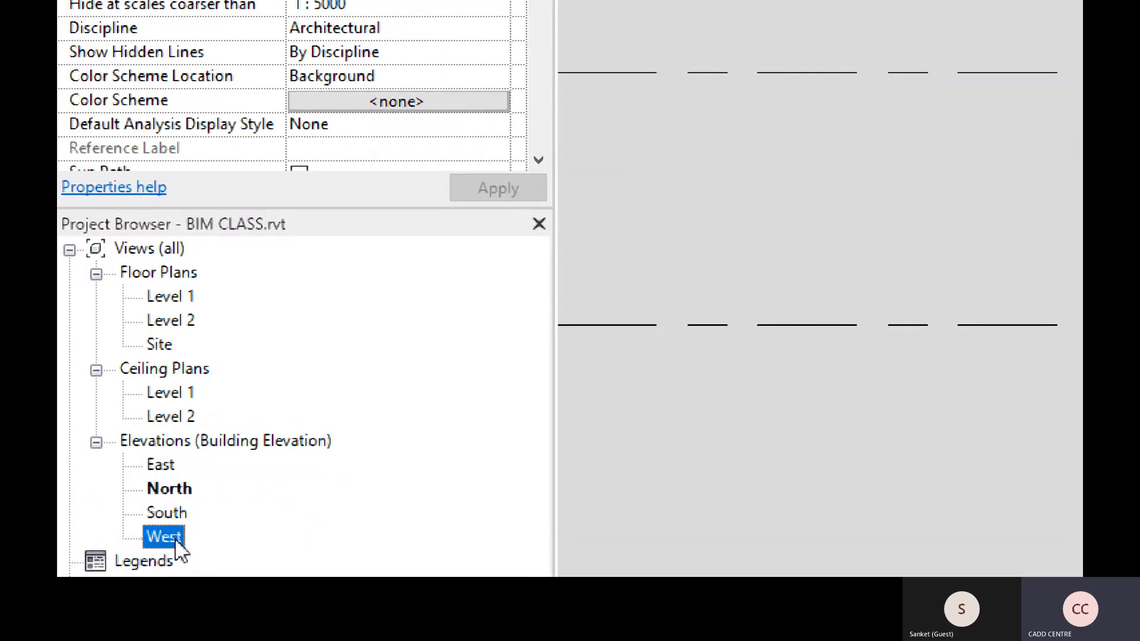
pyautogui.click(178, 493)
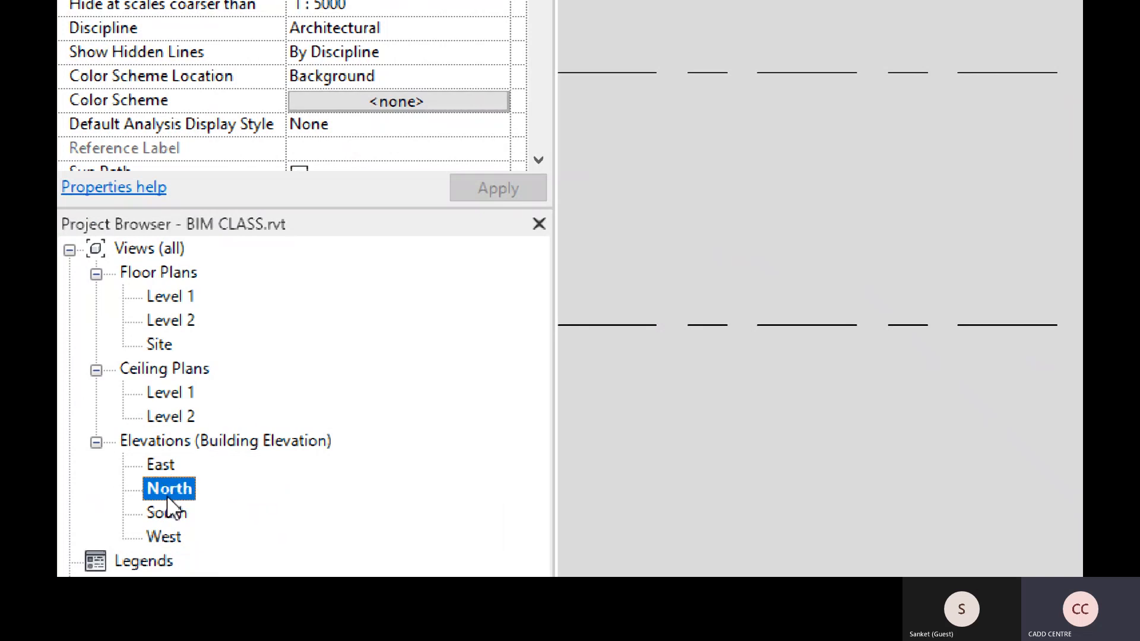
# Open the East elevation, then switch back to the North elevation
pyautogui.doubleClick(169, 468)
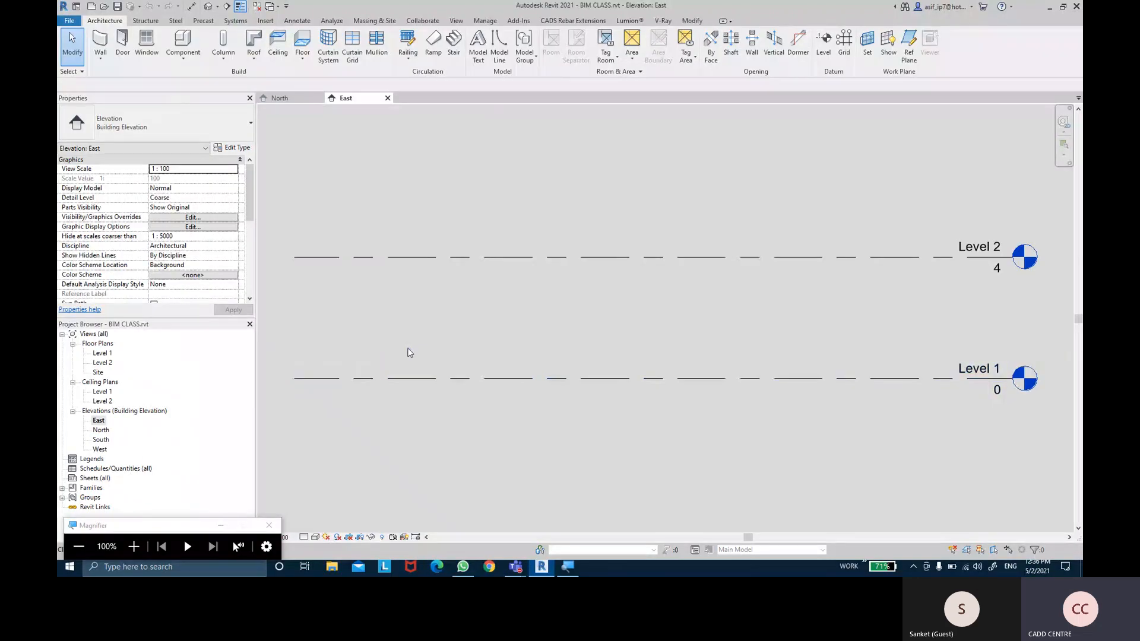
pyautogui.doubleClick(101, 429)
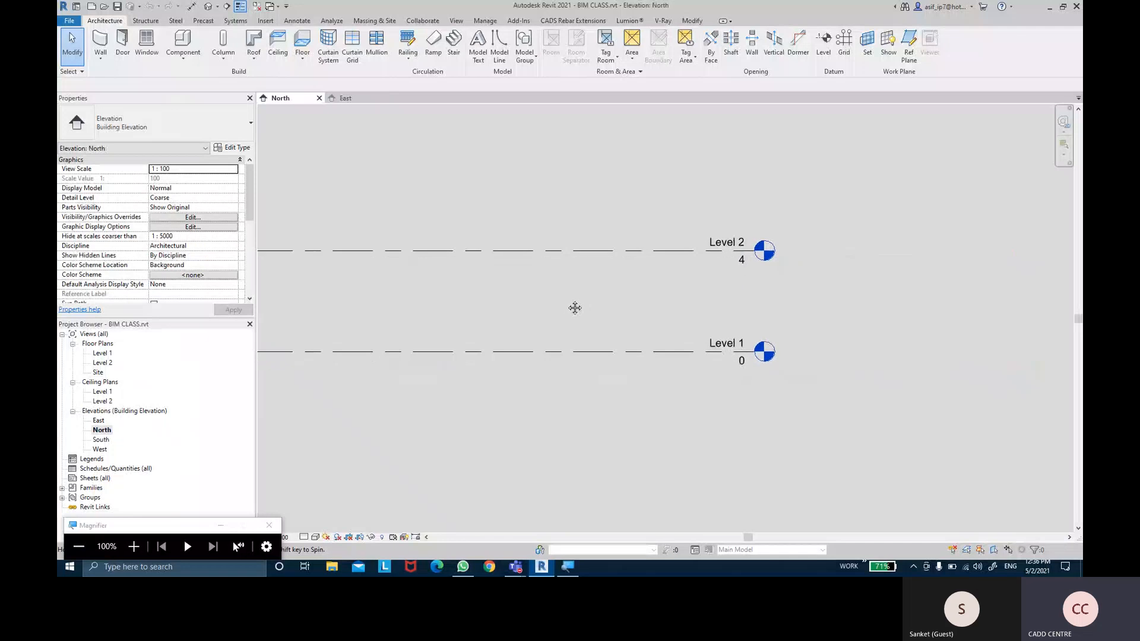
pyautogui.moveTo(649, 273); pyautogui.dragTo(602, 284, button='middle')
pyautogui.press('ctrl')
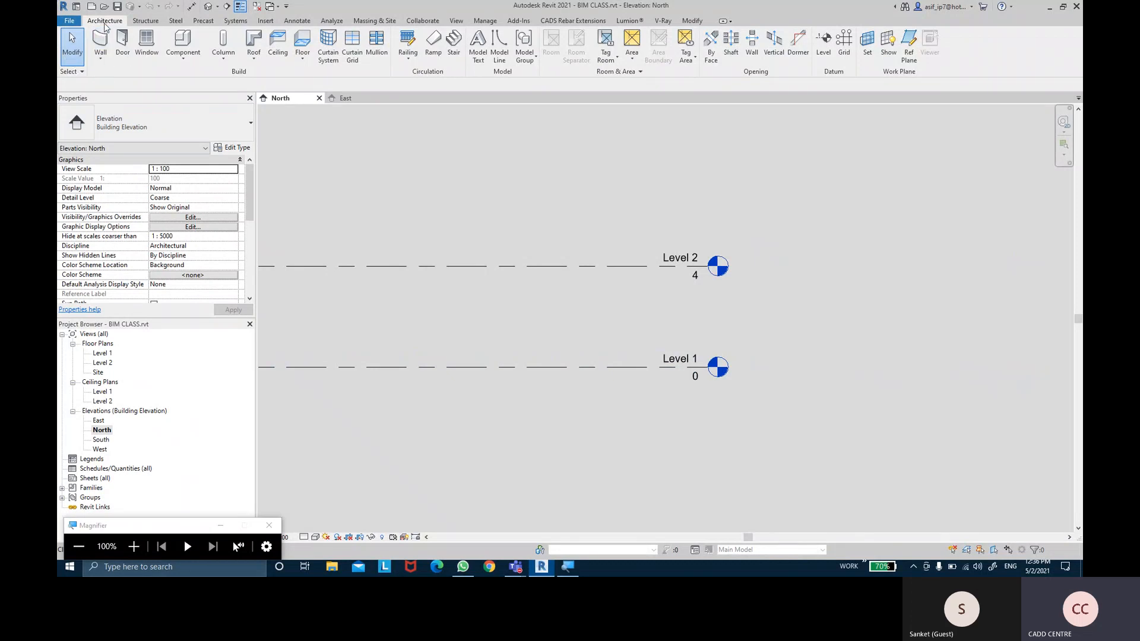
pyautogui.press('ctrl')
pyautogui.press('ctrl')
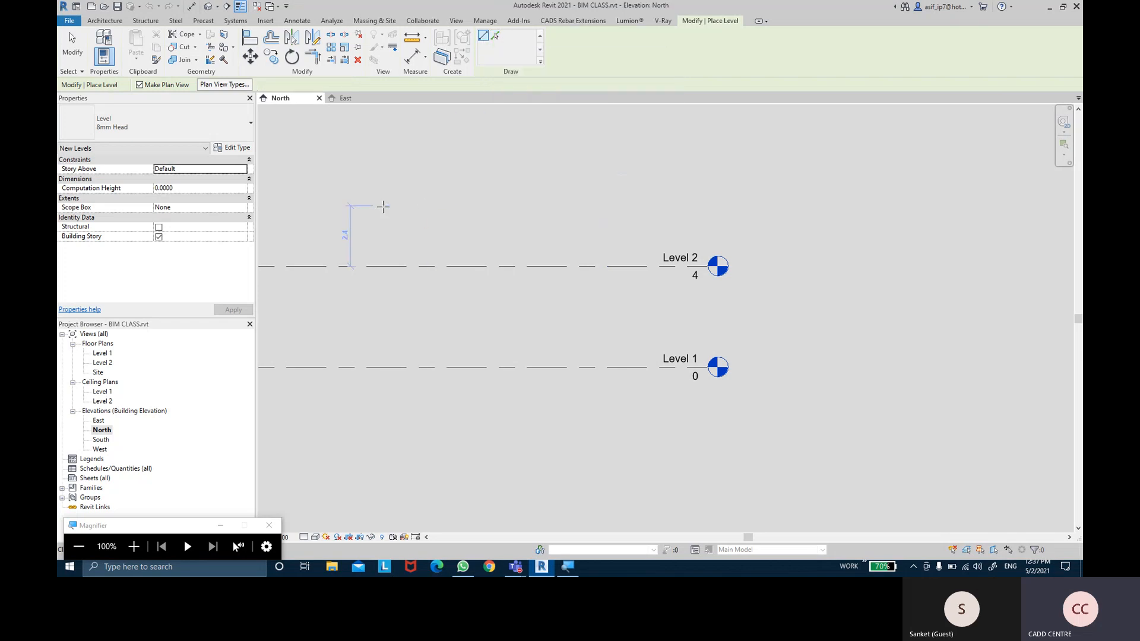
# Draw Levels 3, 4 and 5 above Level 2 at 7.3, 10.6 and 14.9
pyautogui.scroll(-2, 532, 216)
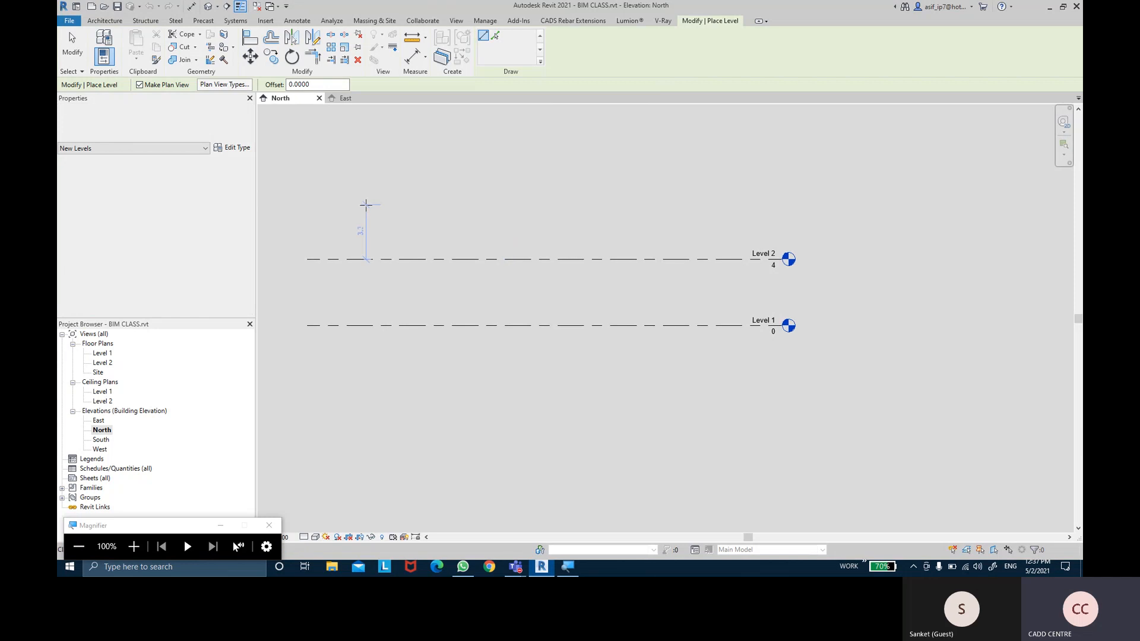
pyautogui.click(307, 205)
pyautogui.click(786, 204)
pyautogui.click(319, 149)
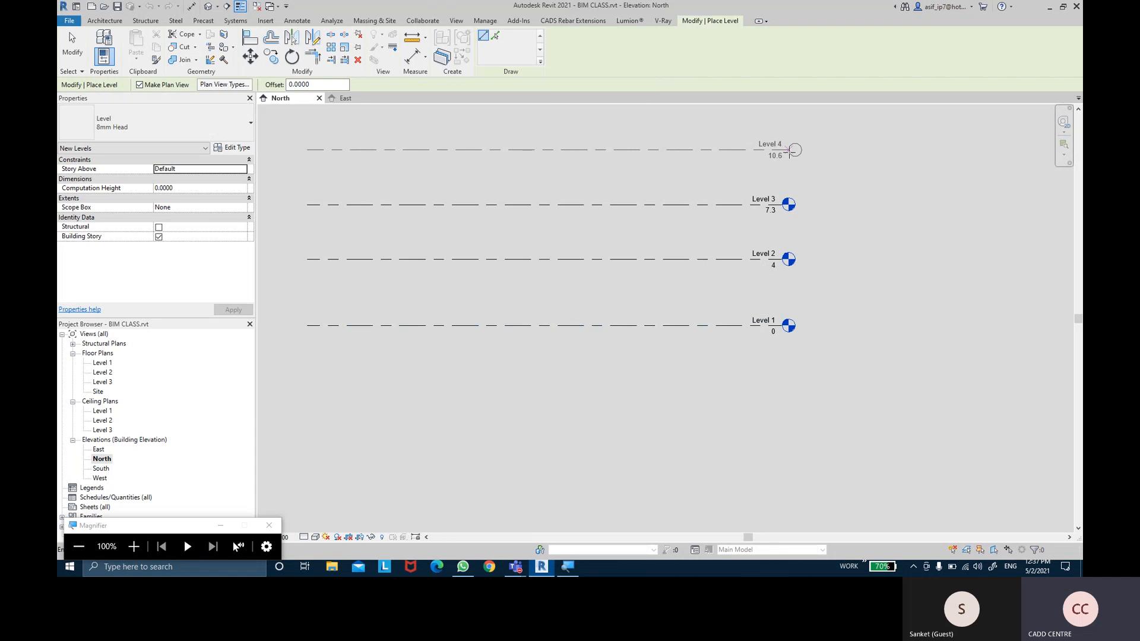
pyautogui.click(785, 152)
pyautogui.moveTo(853, 145); pyautogui.dragTo(855, 216, button='middle')
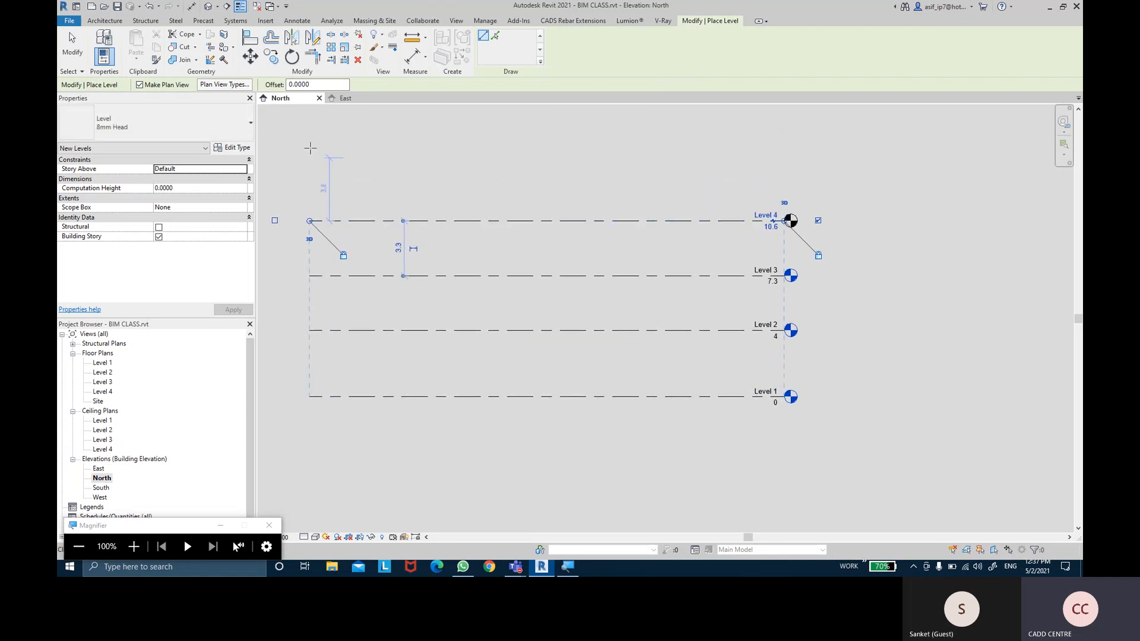
pyautogui.click(309, 149)
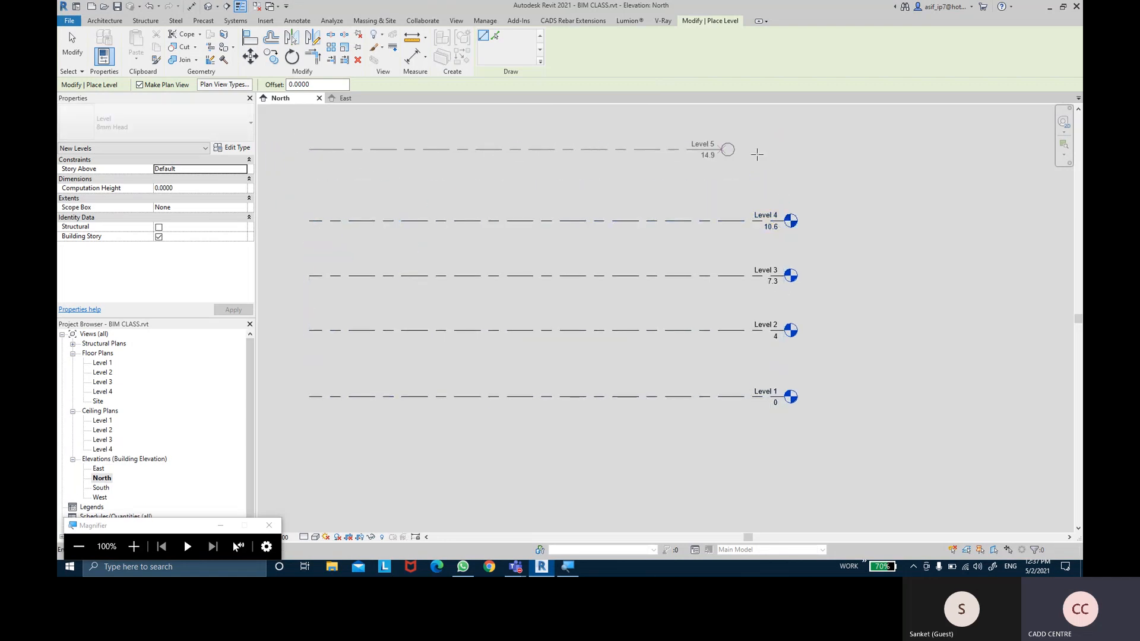
pyautogui.click(781, 149)
# Draw Levels 6 and 7 at 18.7 and 22.4, then stop placing levels
pyautogui.moveTo(376, 111); pyautogui.dragTo(373, 190, button='middle')
pyautogui.click(304, 166)
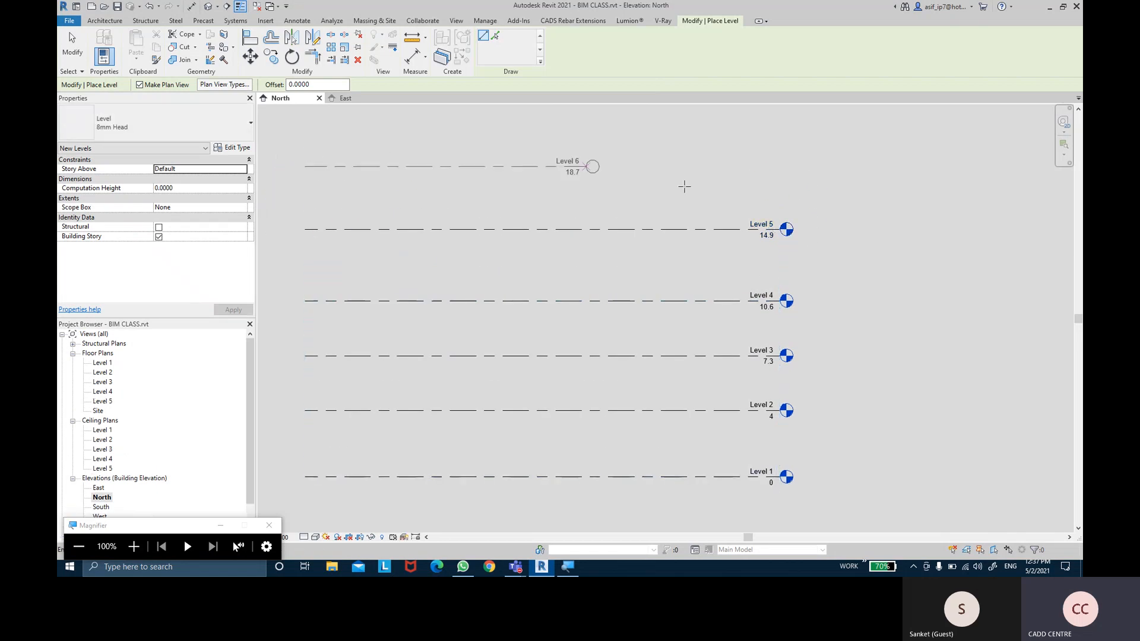
pyautogui.click(920, 166)
pyautogui.moveTo(587, 163); pyautogui.dragTo(580, 196, button='middle')
pyautogui.scroll(-1, 580, 196)
pyautogui.click(334, 145)
pyautogui.click(746, 144)
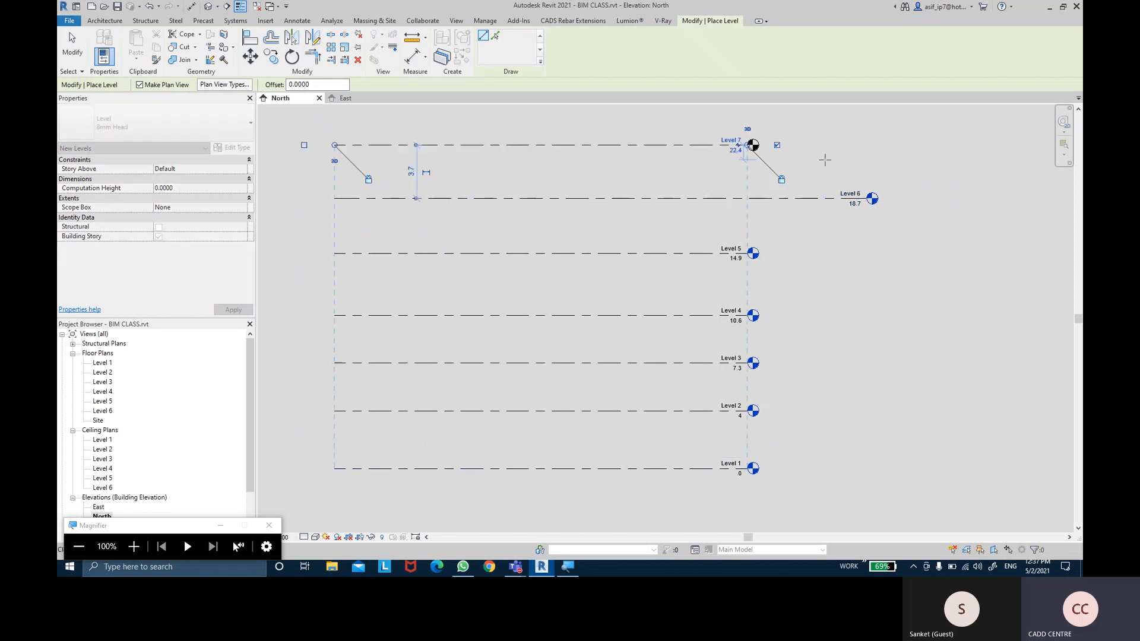
pyautogui.moveTo(824, 154); pyautogui.dragTo(829, 188, button='middle')
pyautogui.press('Escape')
pyautogui.press('Escape')
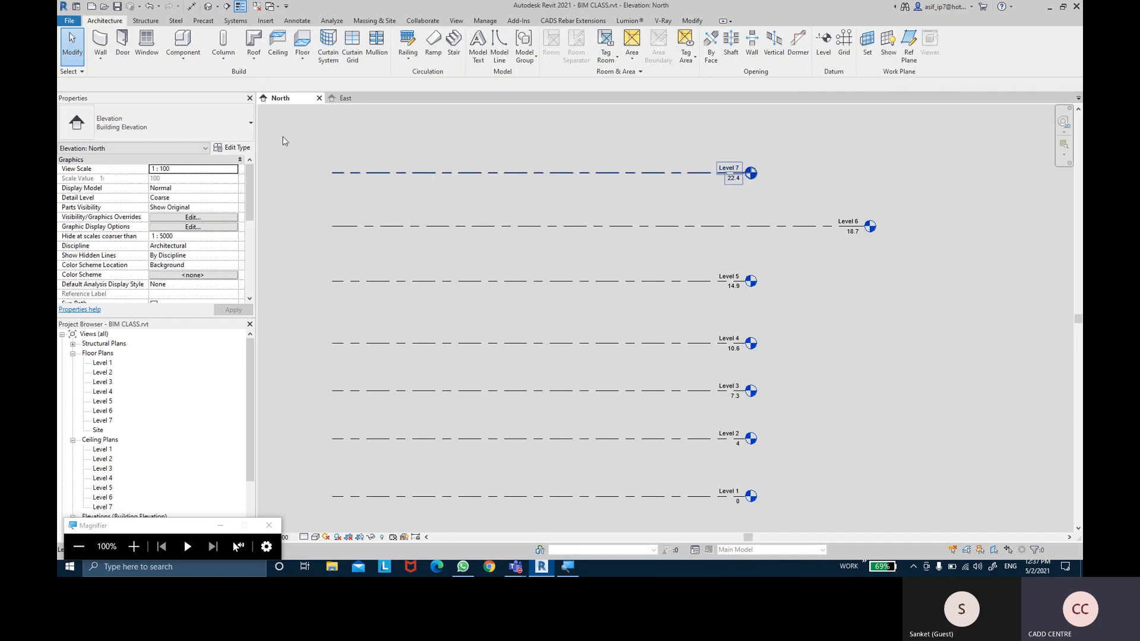
pyautogui.moveTo(532, 140); pyautogui.dragTo(575, 170, button='middle')
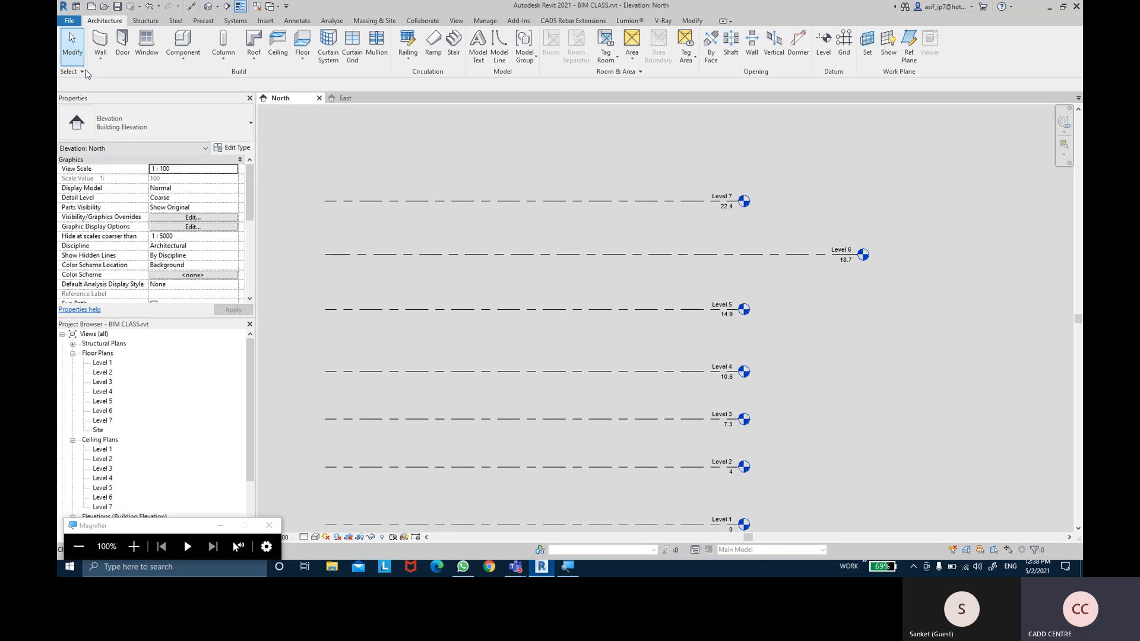
pyautogui.press('l')
pyautogui.press('l')
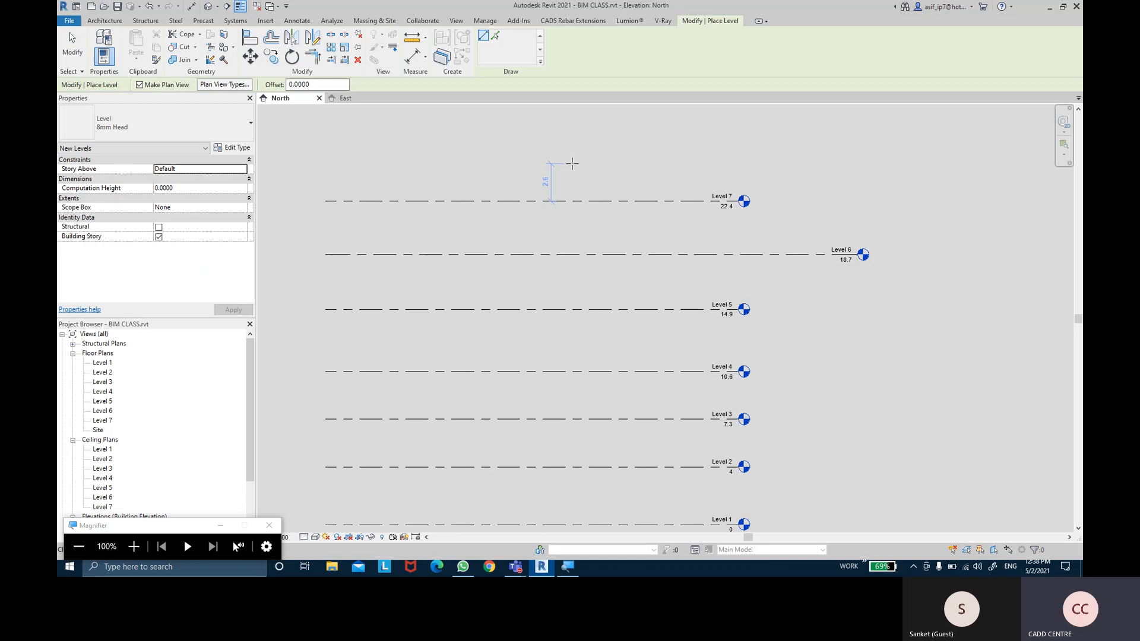
pyautogui.press('Escape')
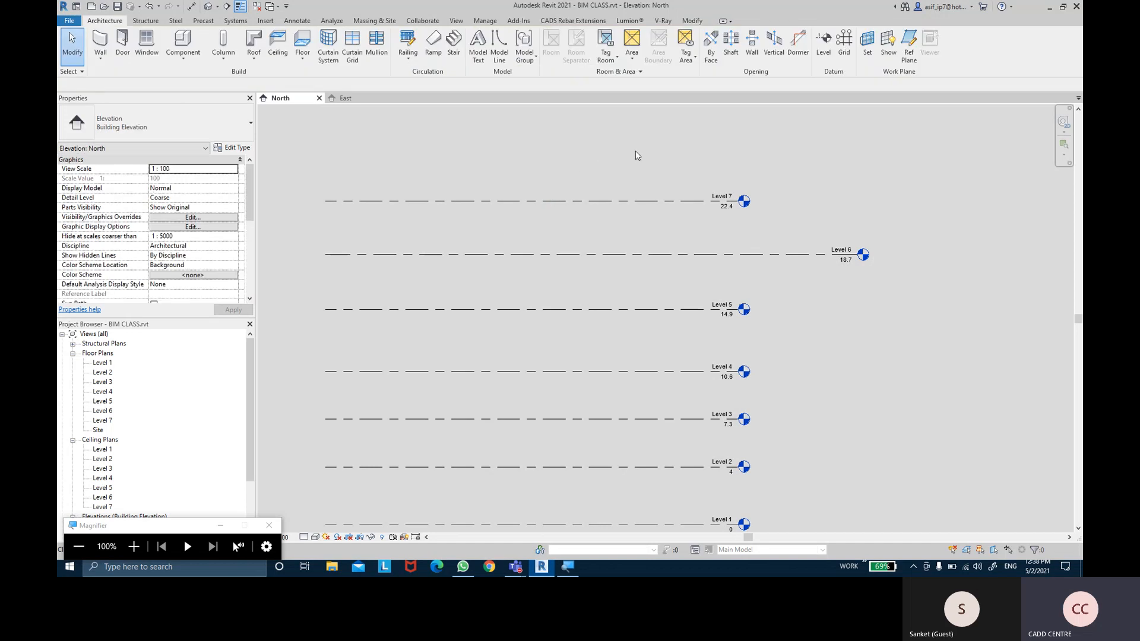
pyautogui.moveTo(668, 148); pyautogui.dragTo(660, 148, button='middle')
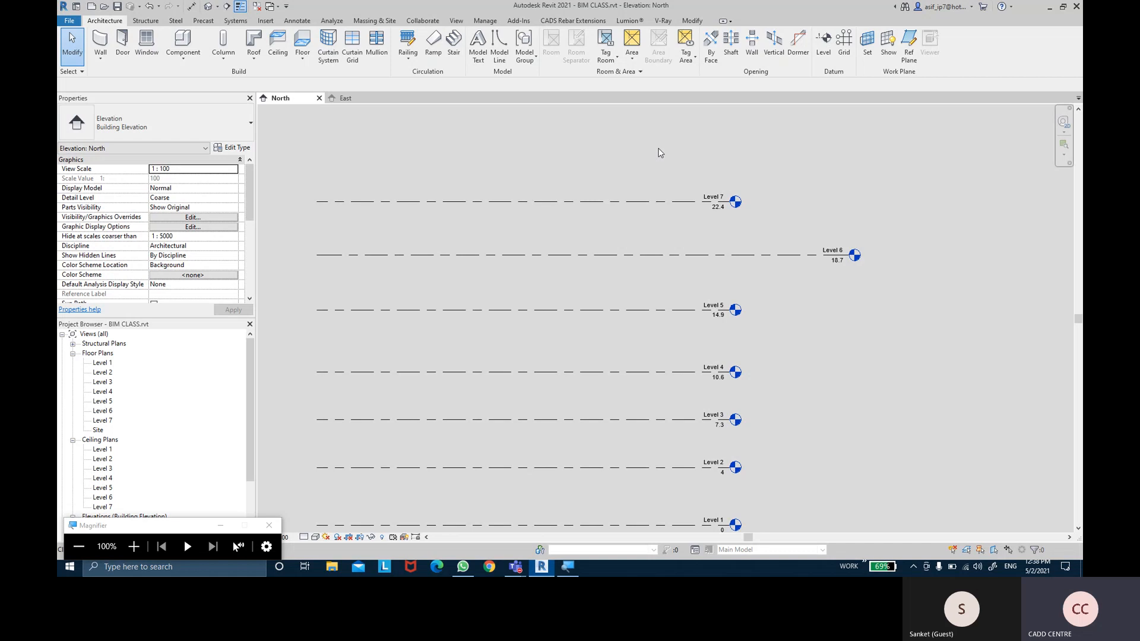
# Start the Level tool in Pick Lines mode with a 4.5 offset
pyautogui.click(820, 55)
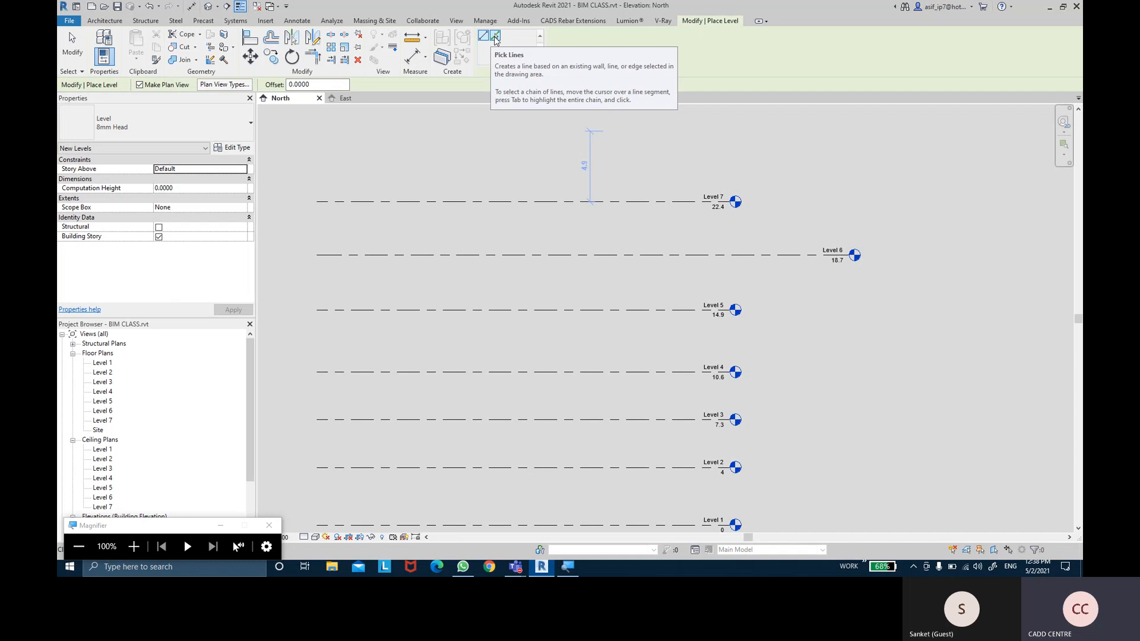
pyautogui.click(496, 36)
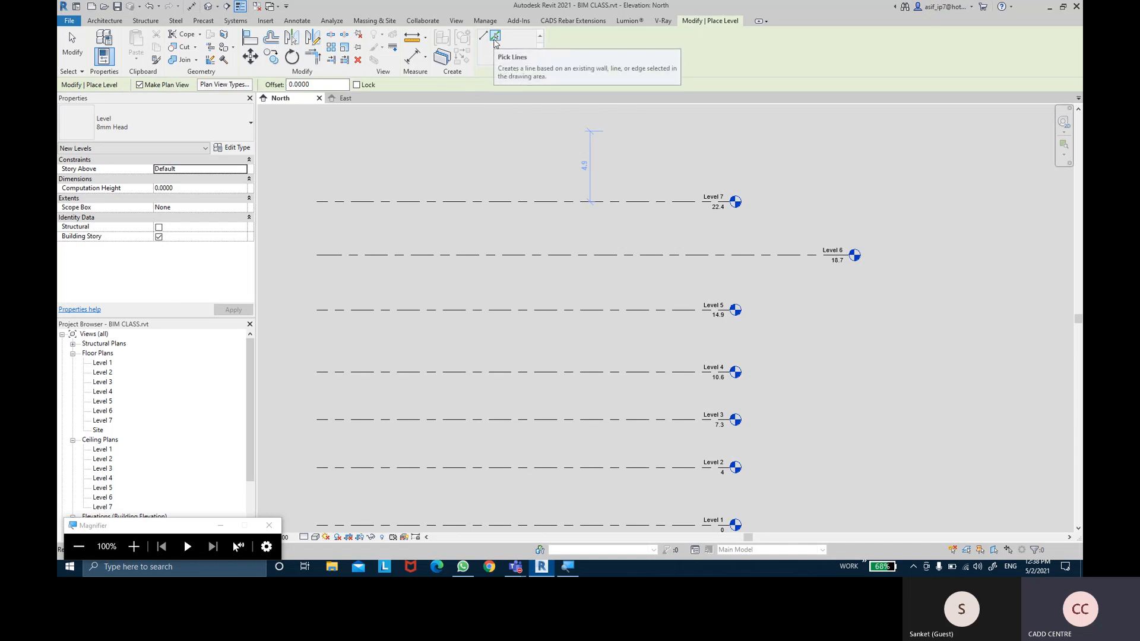
pyautogui.doubleClick(325, 85)
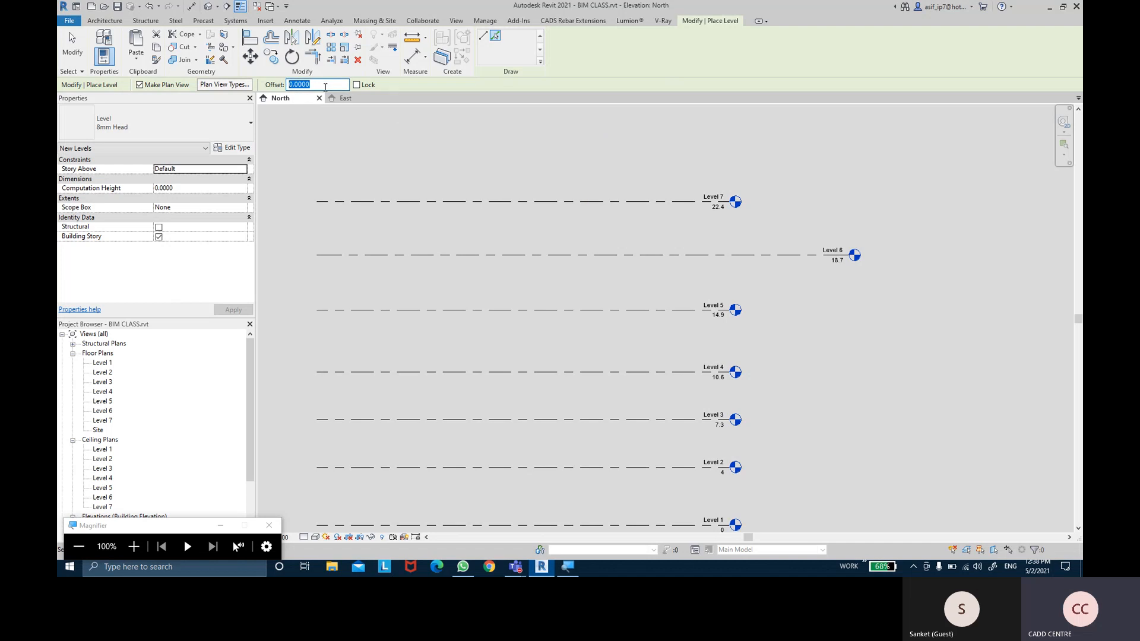
pyautogui.press('ctrl')
pyautogui.press('ctrl')
pyautogui.write('4.5')
pyautogui.press('Return')
pyautogui.press('ctrl')
pyautogui.moveTo(521, 149); pyautogui.dragTo(522, 176, button='middle')
pyautogui.scroll(2, 688, 178)
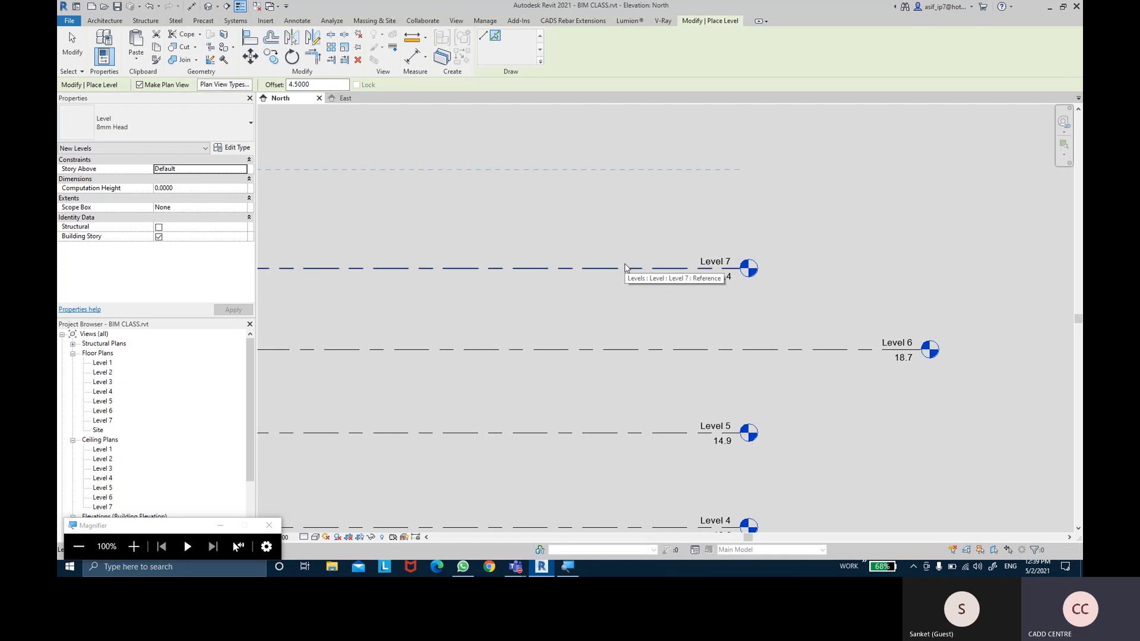
# Pick existing levels to add Levels 8 and 9 above Level 7, plus one below it, 4.5 apart
pyautogui.click(625, 268)
pyautogui.moveTo(629, 229); pyautogui.dragTo(648, 394, button='middle')
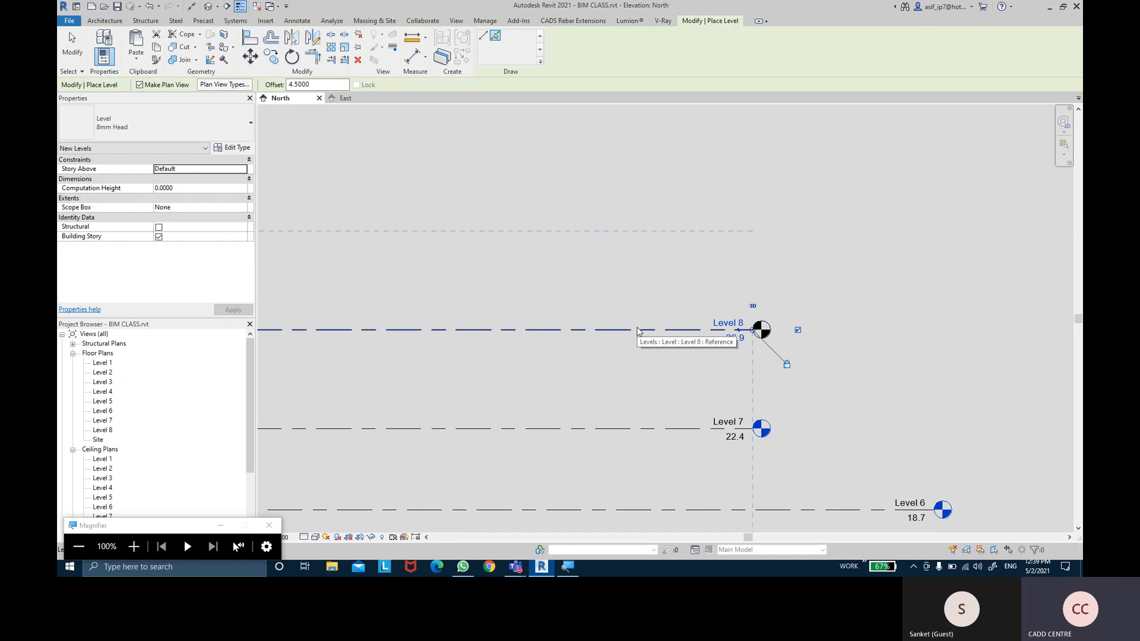
pyautogui.click(637, 330)
pyautogui.moveTo(635, 279); pyautogui.dragTo(637, 331, button='middle')
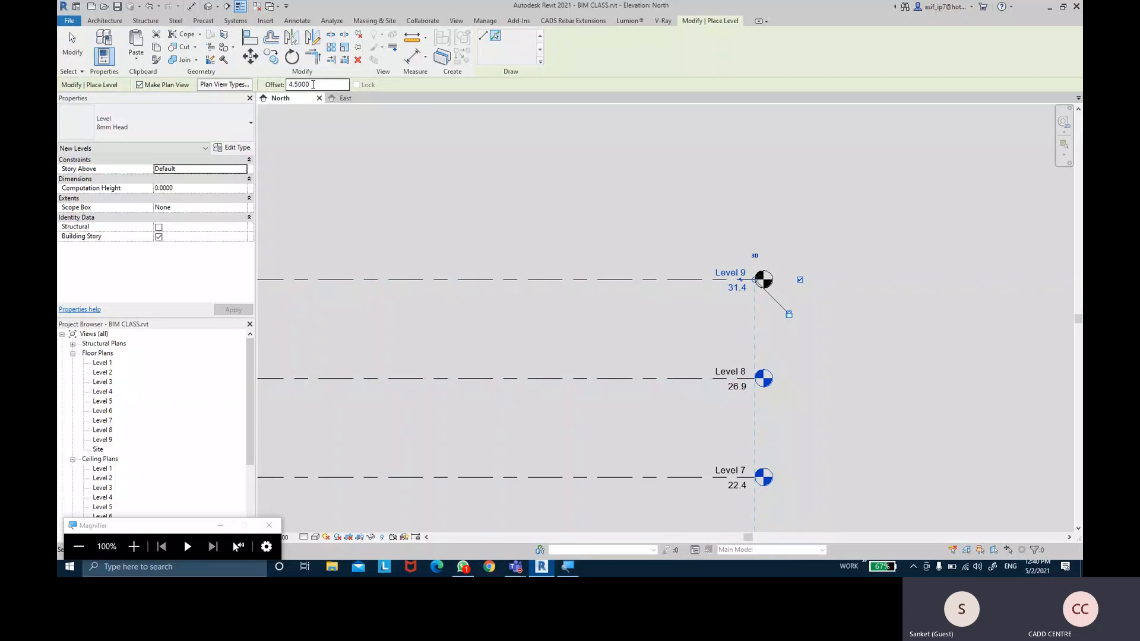
pyautogui.keyDown('ctrl'); pyautogui.scroll(-4, 623, 288); pyautogui.keyUp('ctrl')
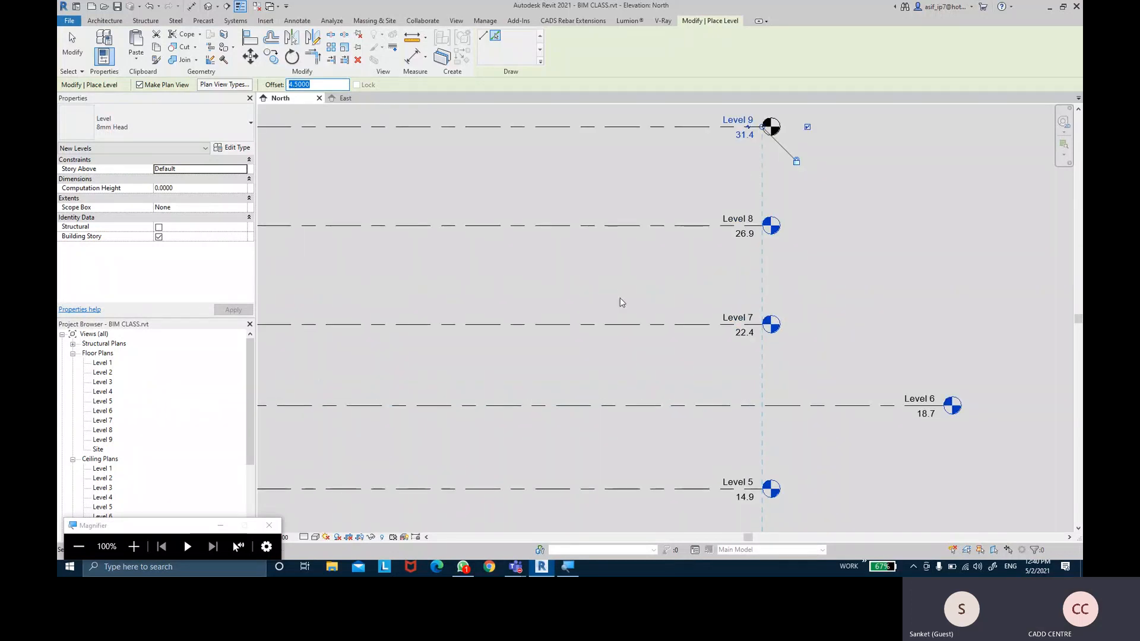
pyautogui.click(617, 329)
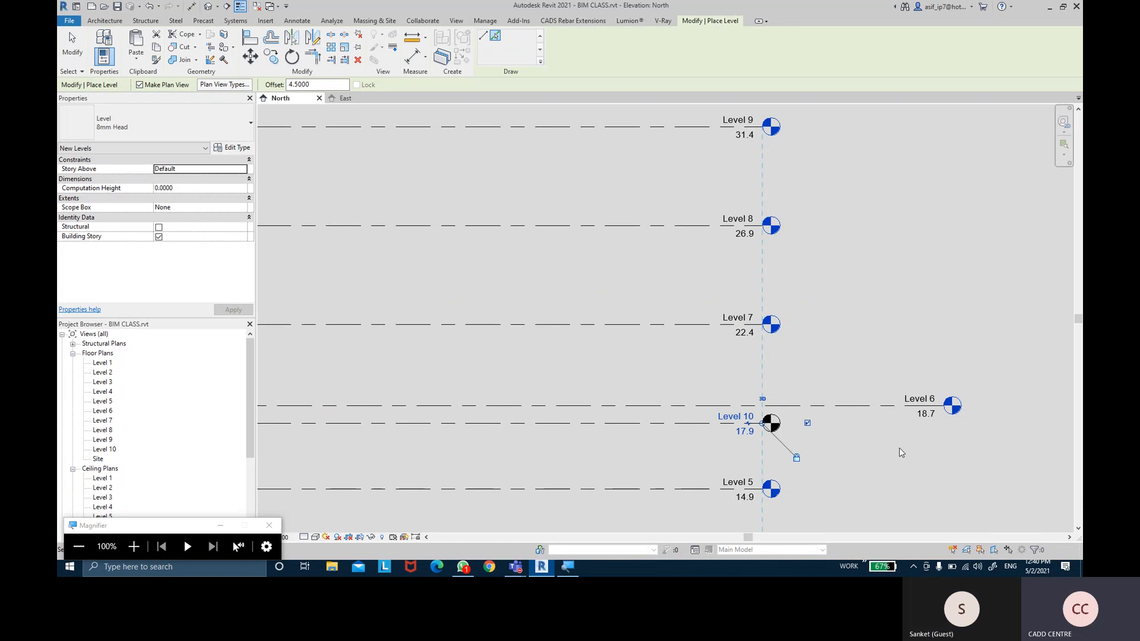
# Add Level 11, then Level 12 at 40.4 and Level 13 at 44.9, each 4.5 apart
pyautogui.moveTo(893, 229); pyautogui.dragTo(867, 289, button='middle')
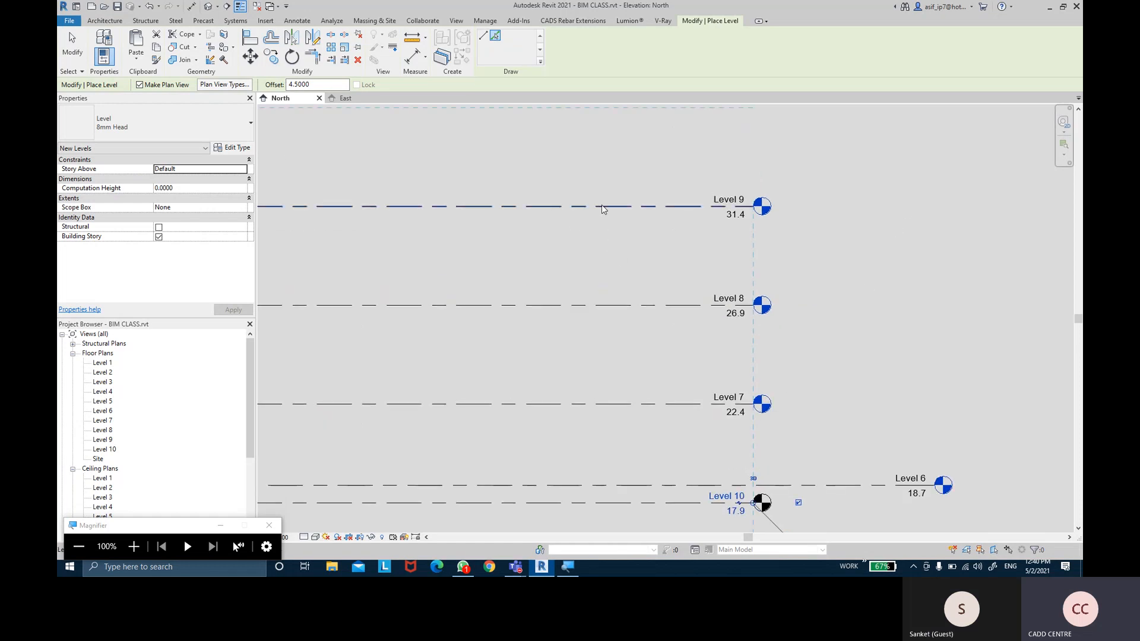
pyautogui.moveTo(615, 215); pyautogui.dragTo(618, 297, button='middle')
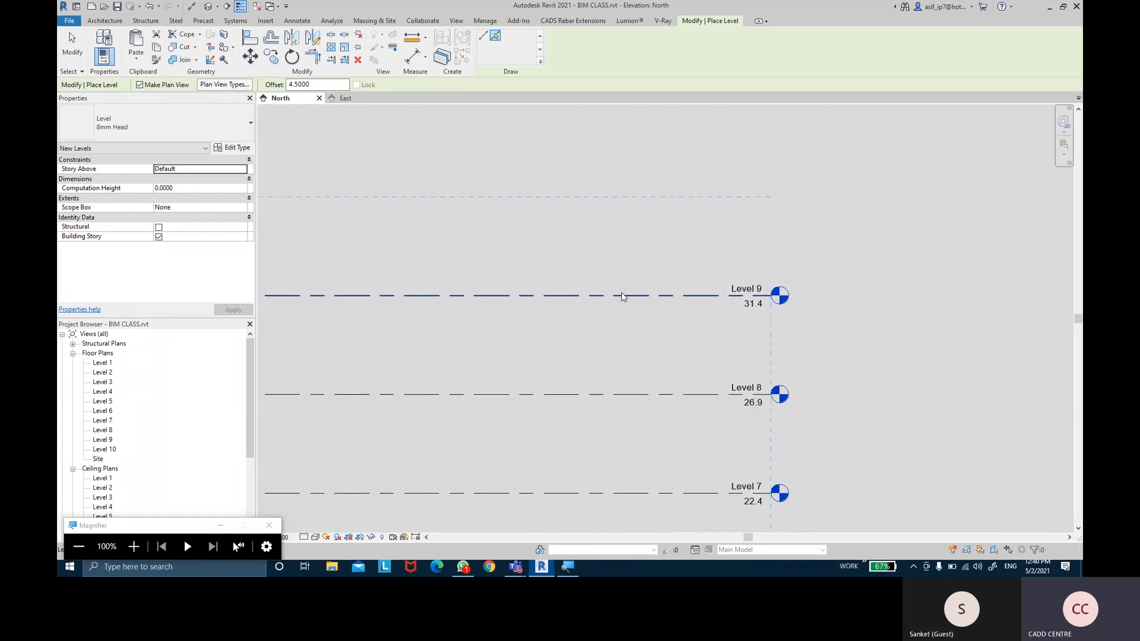
pyautogui.click(618, 295)
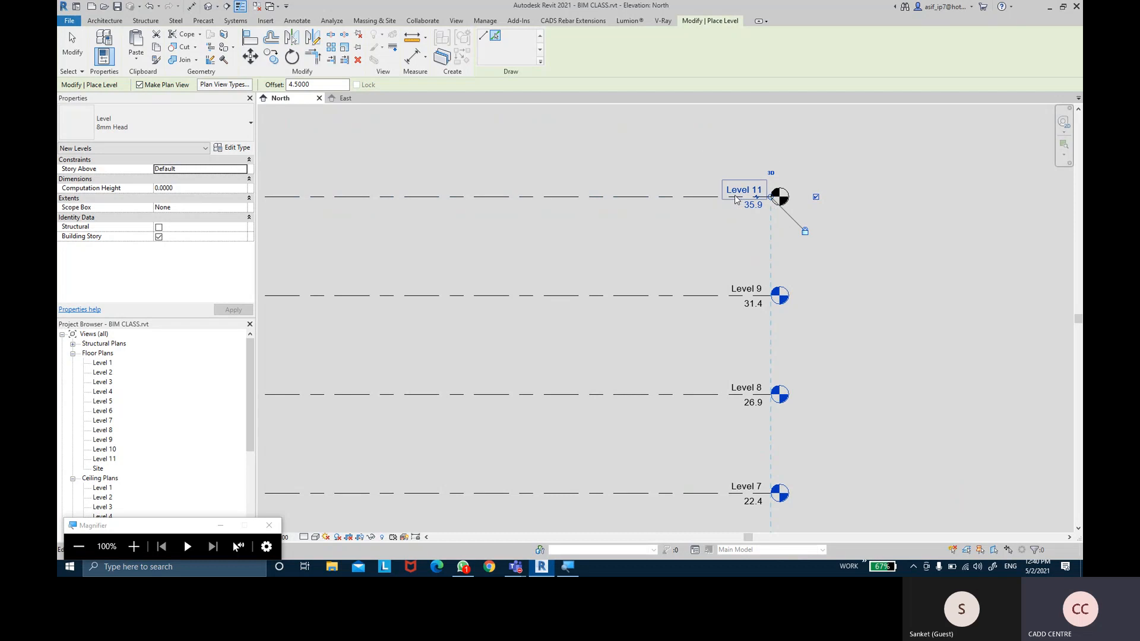
pyautogui.moveTo(656, 265); pyautogui.dragTo(656, 91, button='middle')
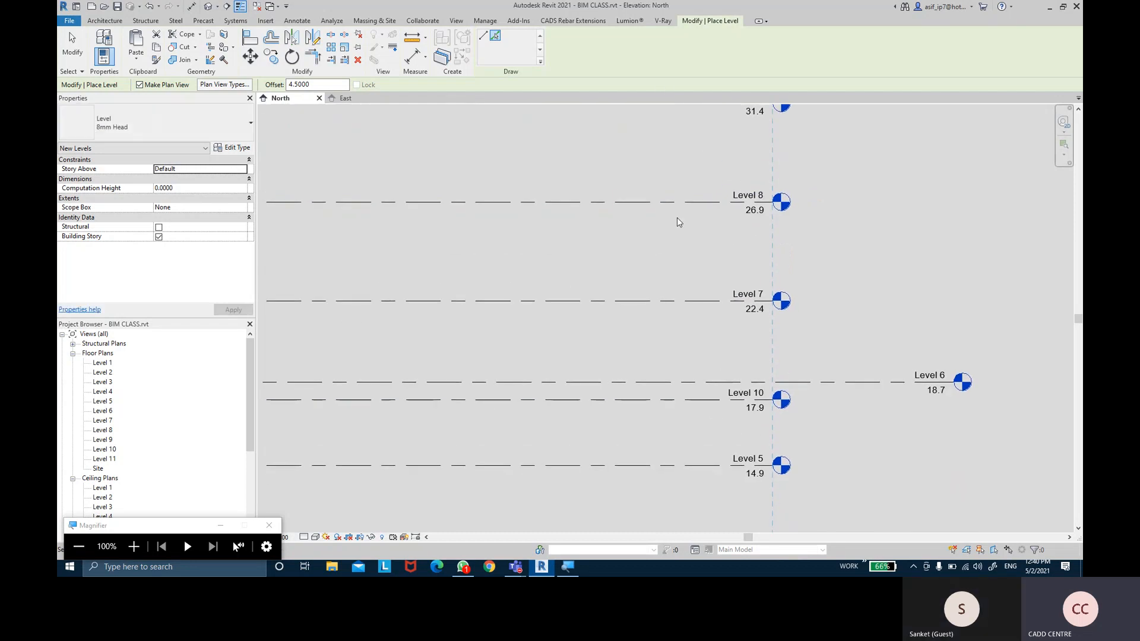
pyautogui.moveTo(679, 221); pyautogui.dragTo(696, 460, button='middle')
pyautogui.click(653, 267)
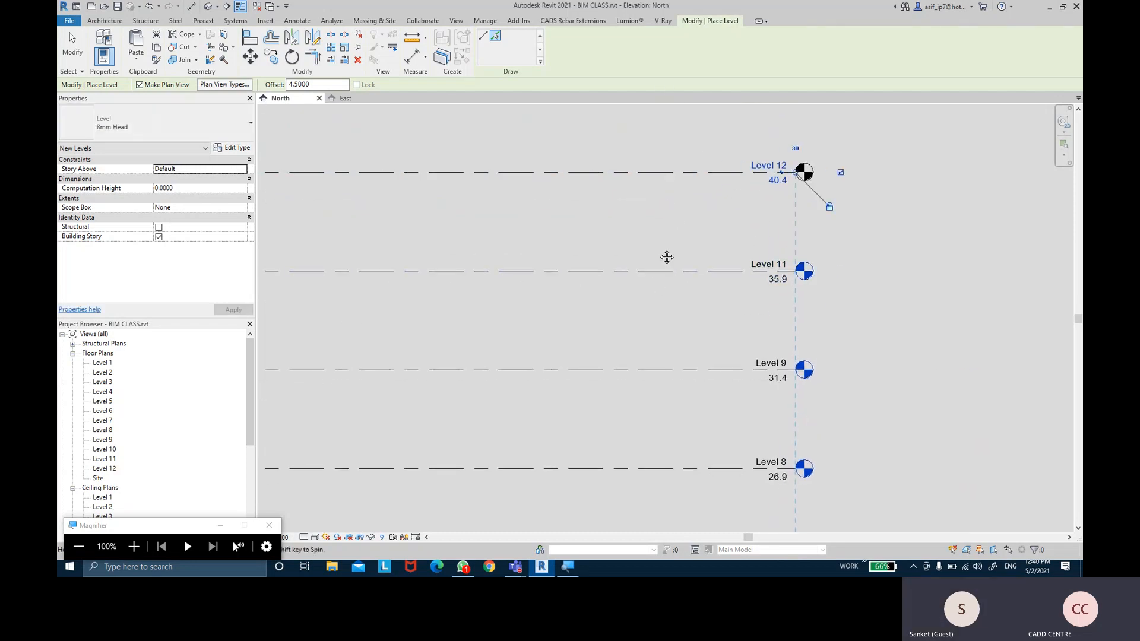
pyautogui.moveTo(646, 172); pyautogui.dragTo(664, 264, button='middle')
pyautogui.click(664, 266)
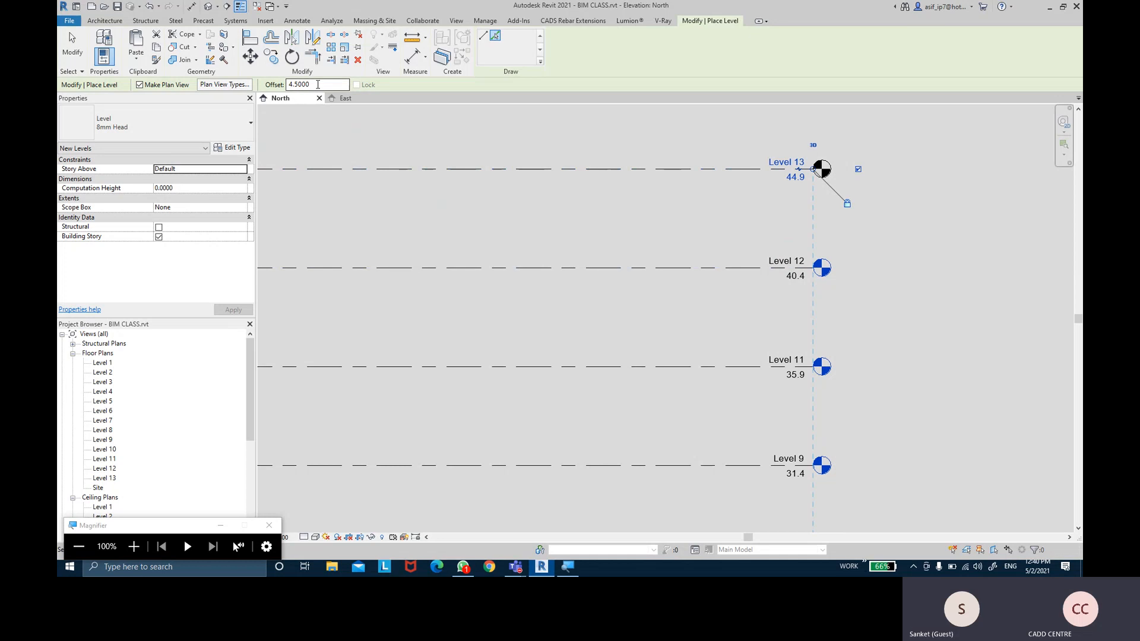
pyautogui.moveTo(399, 131); pyautogui.dragTo(407, 187, button='middle')
pyautogui.doubleClick(308, 84)
# Set the offset to 3 and add Levels 14, 15 and 16 at 47.9, 50.9 and 53.9
pyautogui.write('3')
pyautogui.press('Return')
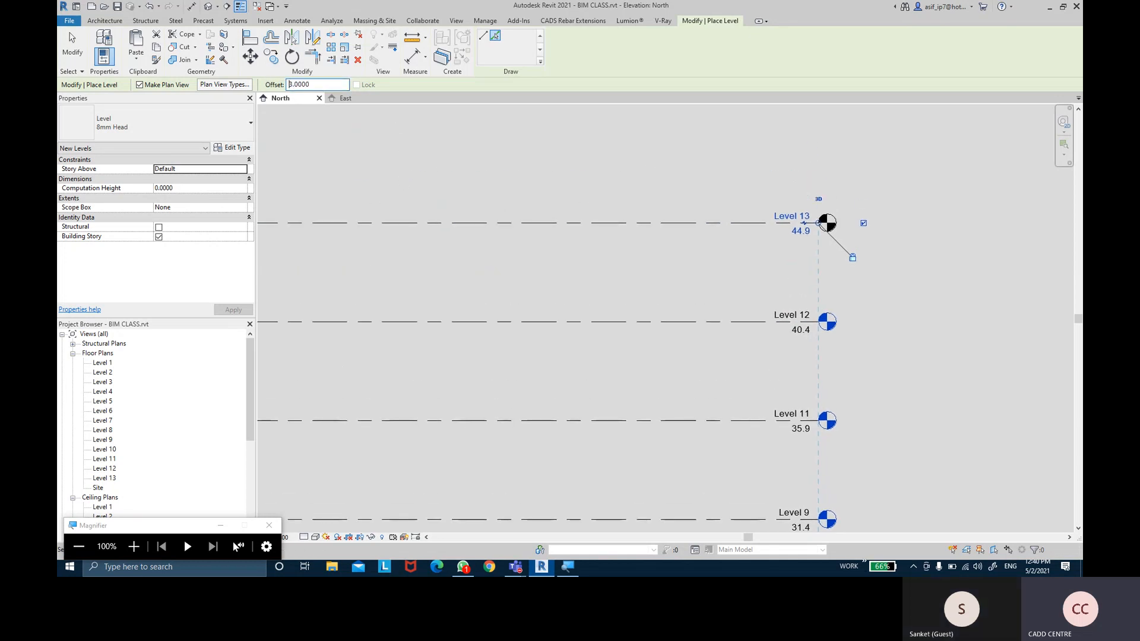
pyautogui.click(668, 226)
pyautogui.moveTo(668, 197); pyautogui.dragTo(670, 257, button='middle')
pyautogui.click(659, 233)
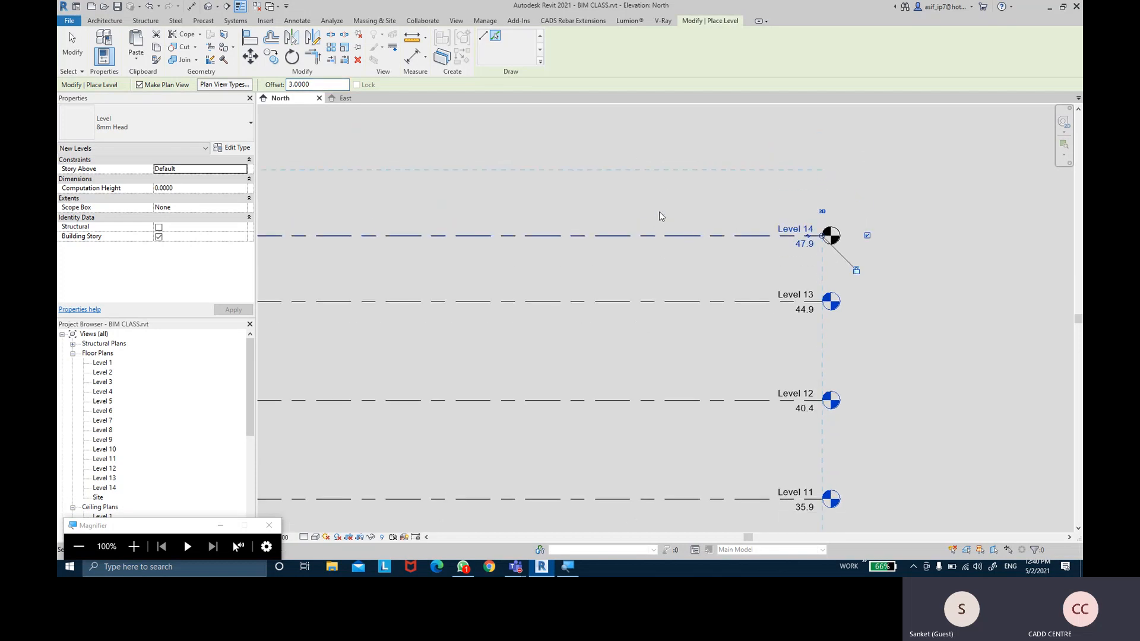
pyautogui.moveTo(658, 186); pyautogui.dragTo(660, 249, button='middle')
pyautogui.click(652, 232)
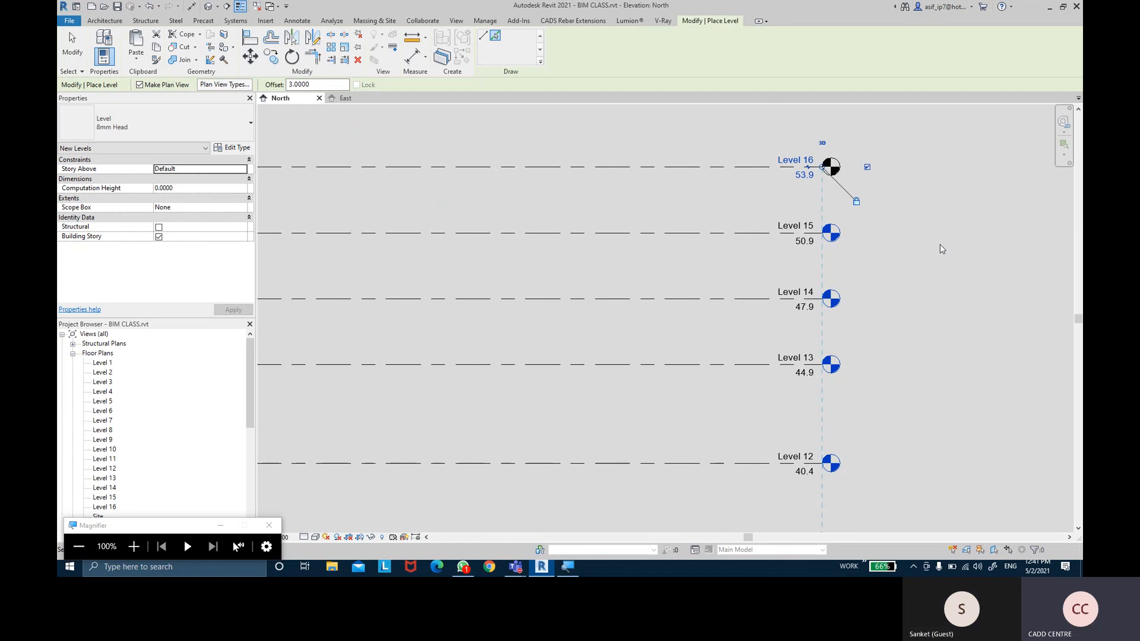
pyautogui.scroll(-2, 939, 244)
pyautogui.scroll(-3, 939, 293)
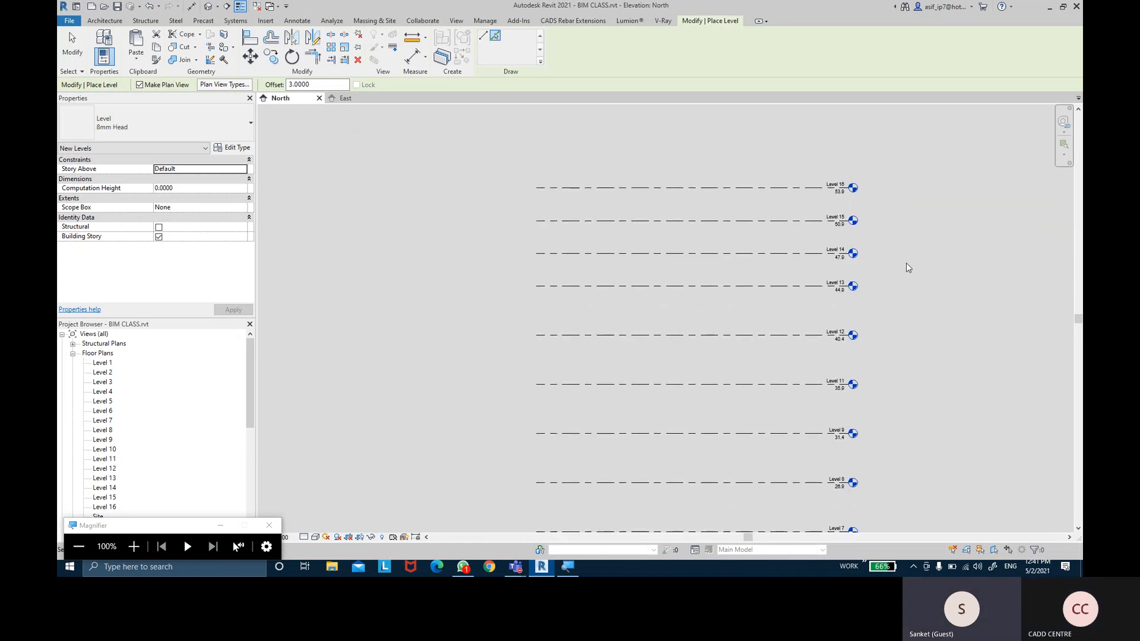
# Draw Level 17 as a line at 60.9 with its head aligned, and check its elevation
pyautogui.click(487, 39)
pyautogui.moveTo(649, 138); pyautogui.dragTo(641, 157, button='middle')
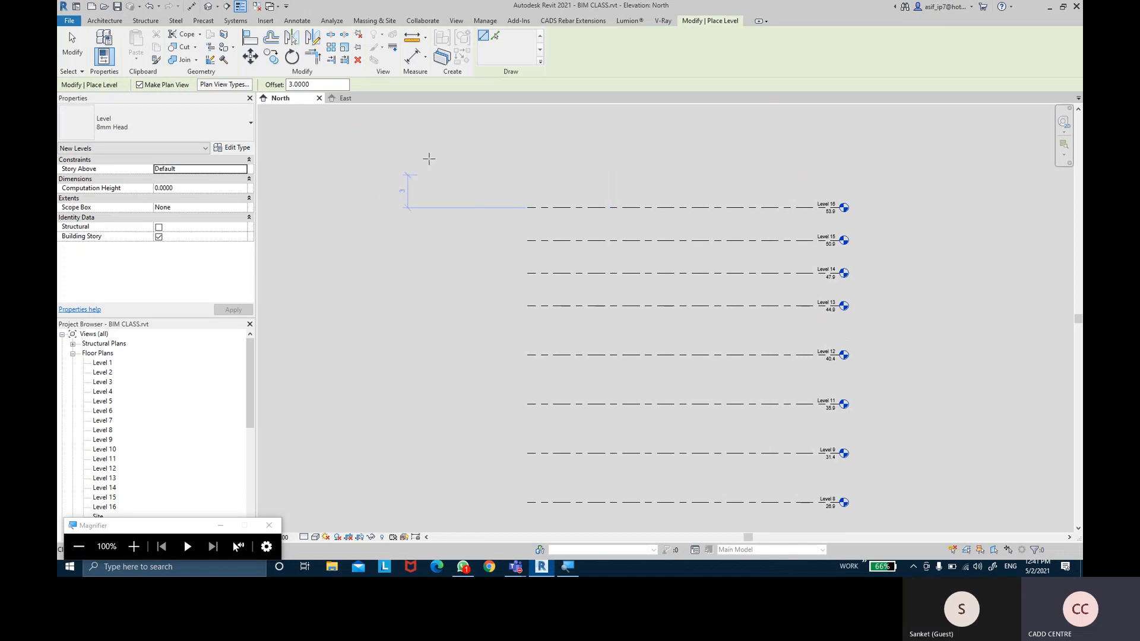
pyautogui.click(369, 166)
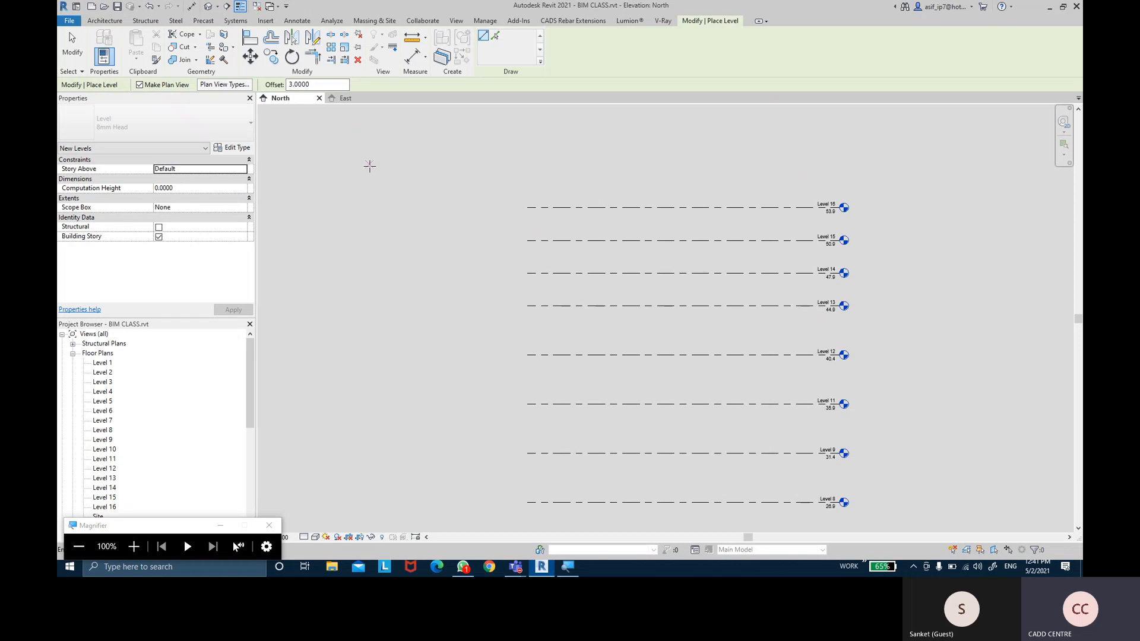
pyautogui.moveTo(922, 143); pyautogui.dragTo(862, 181, button='middle')
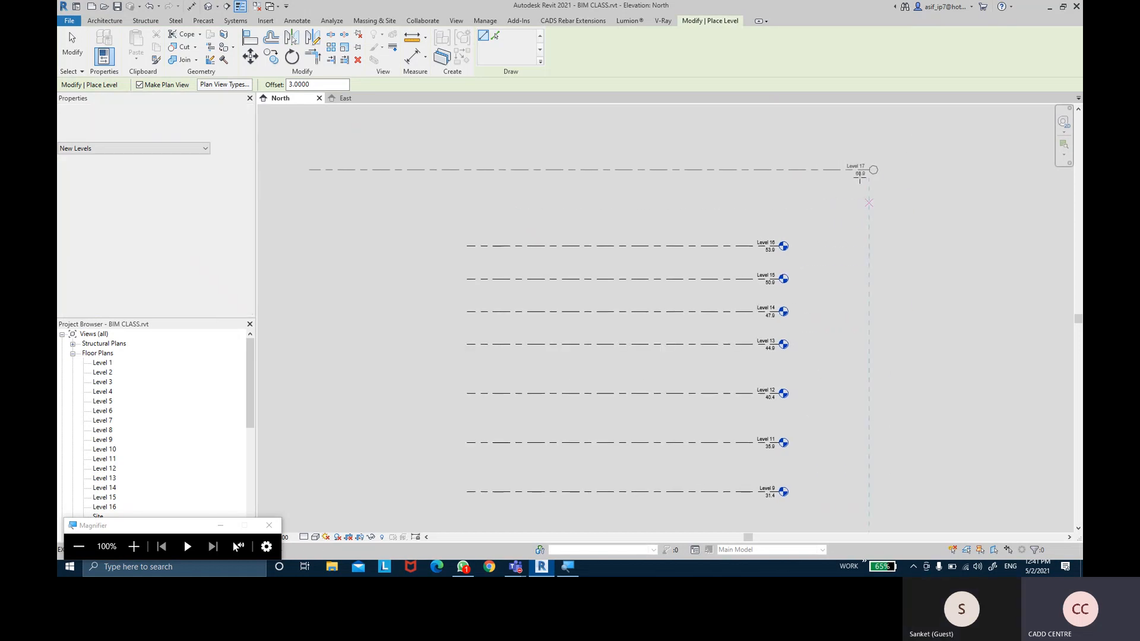
pyautogui.click(864, 170)
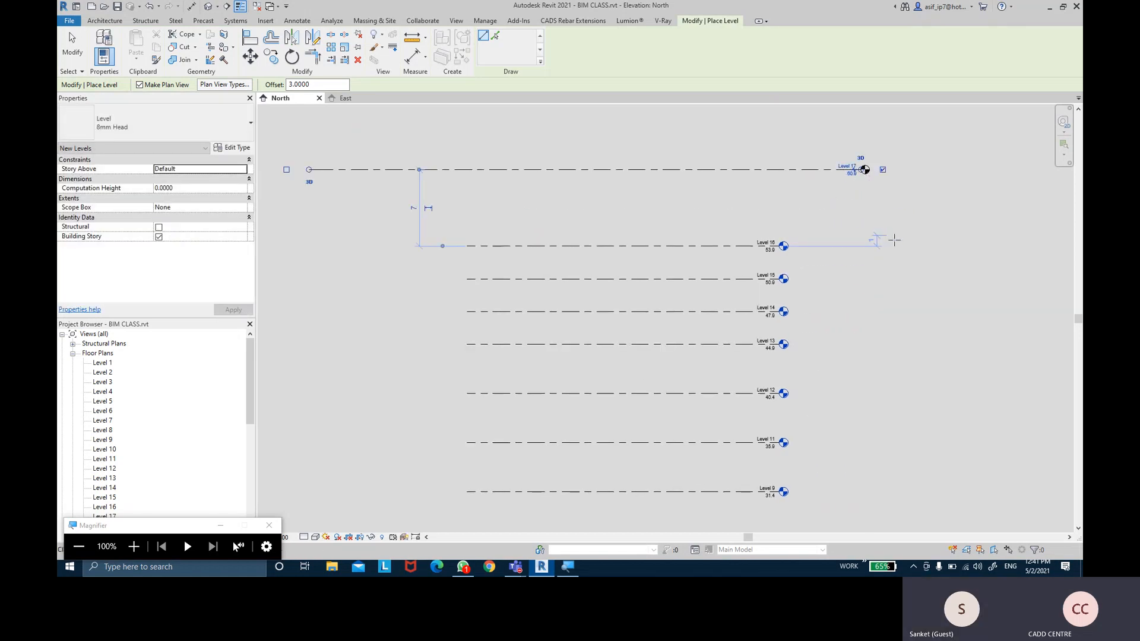
pyautogui.press('Escape')
pyautogui.press('Escape')
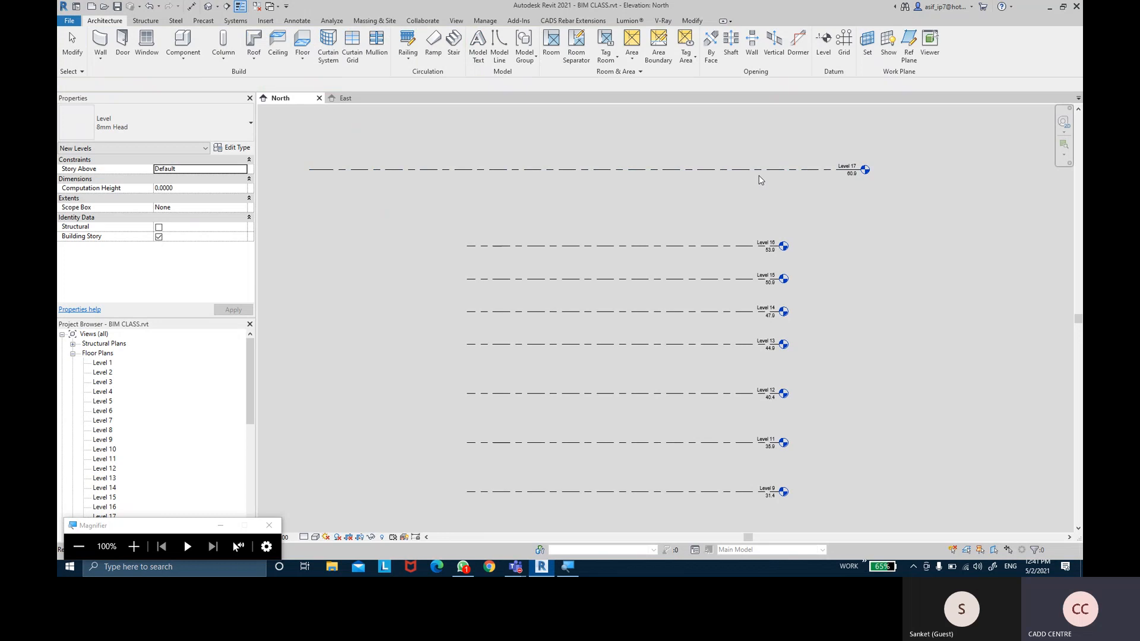
pyautogui.moveTo(758, 178); pyautogui.dragTo(754, 190, button='middle')
pyautogui.click(736, 186)
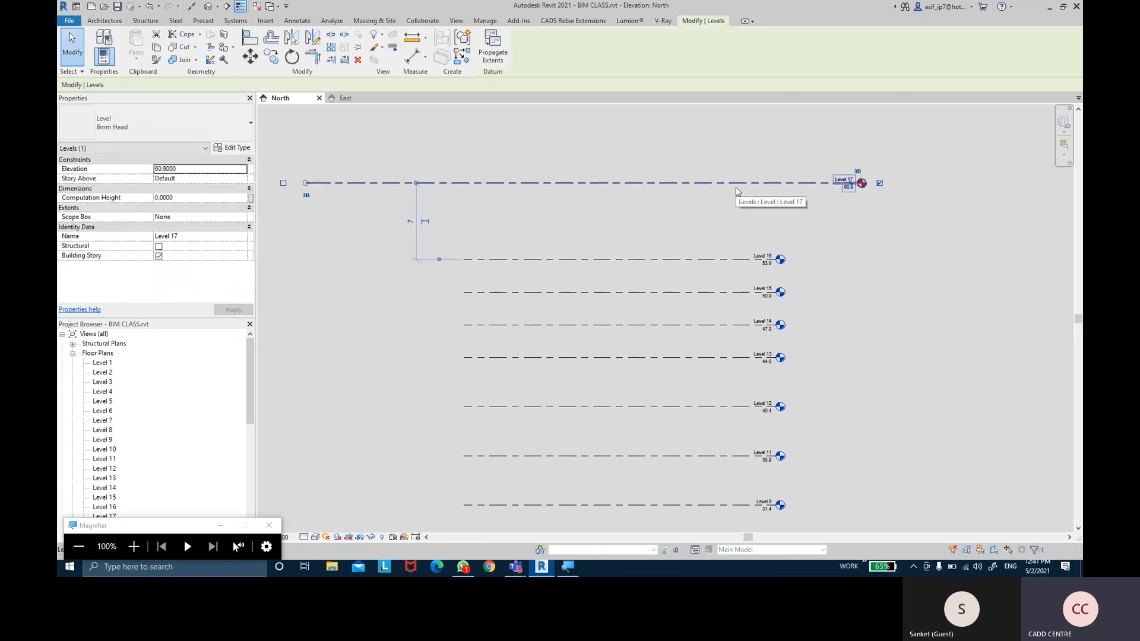
pyautogui.click(575, 127)
pyautogui.moveTo(582, 147); pyautogui.dragTo(574, 174, button='middle')
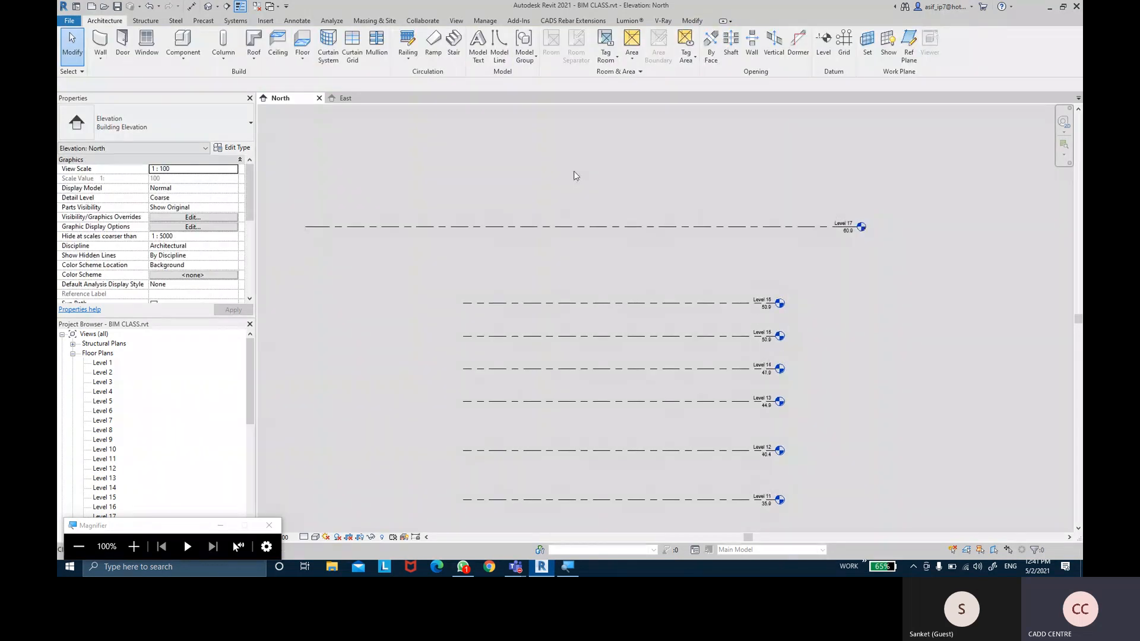
pyautogui.click(832, 58)
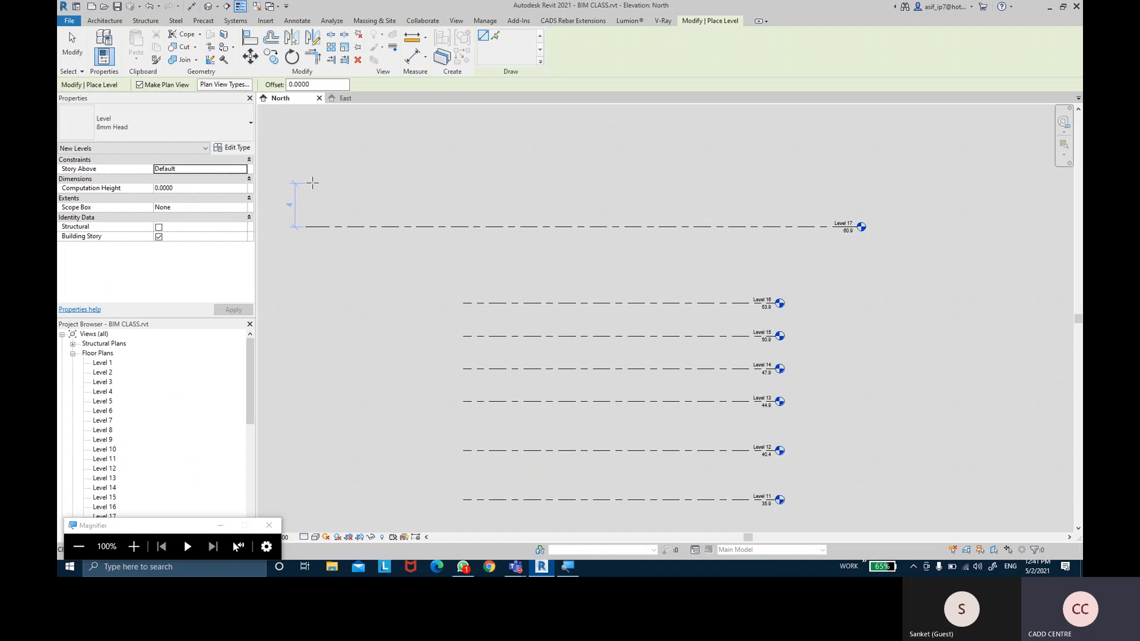
# Draw Levels 18, 19 and 20 as lines, 4 apart up to 72.9, heads aligned
pyautogui.click(309, 183)
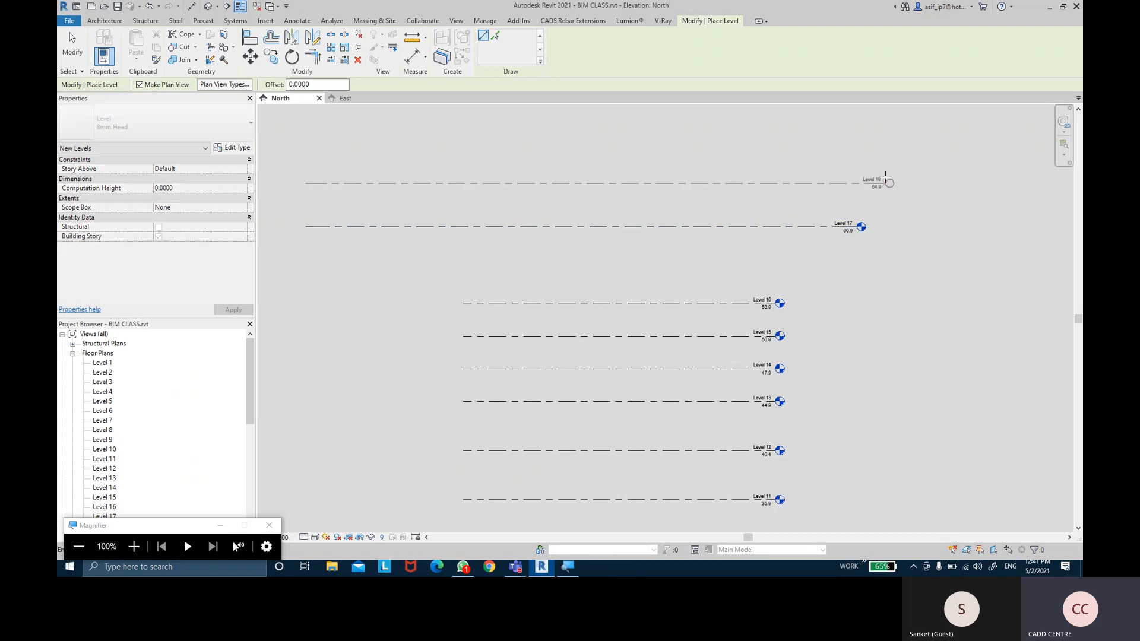
pyautogui.click(861, 179)
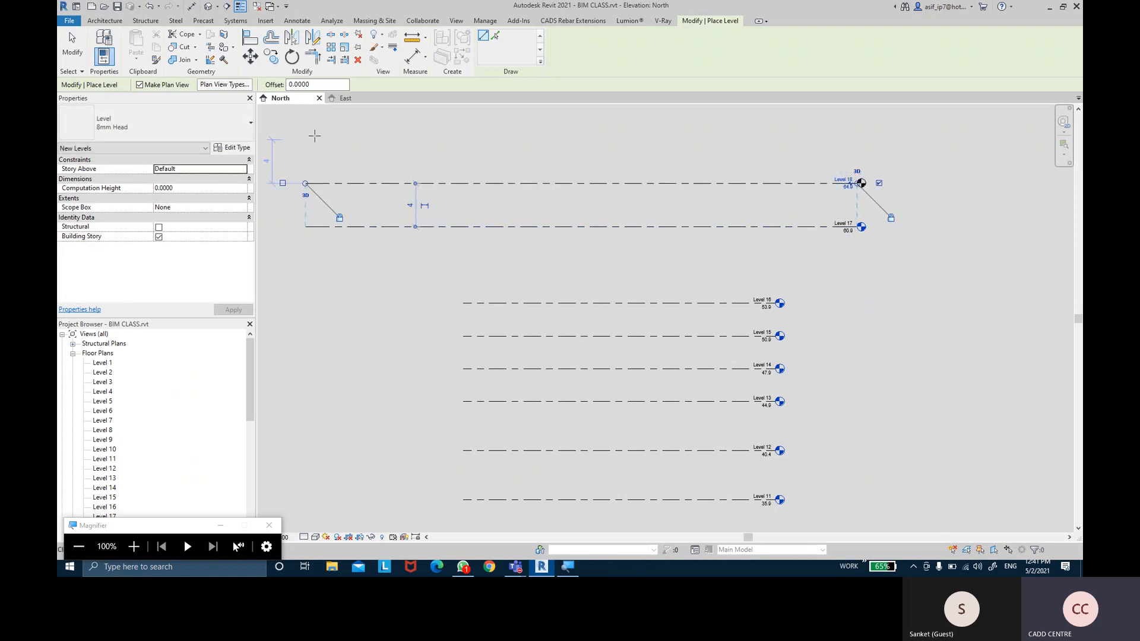
pyautogui.click(313, 139)
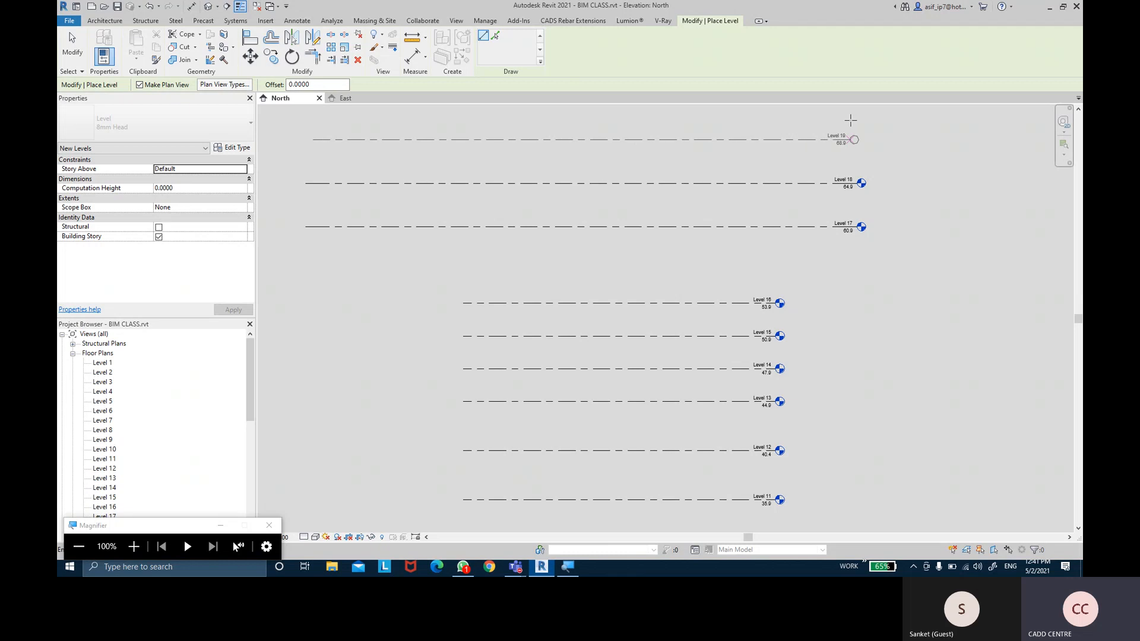
pyautogui.click(861, 140)
pyautogui.moveTo(508, 186); pyautogui.dragTo(528, 272, button='middle')
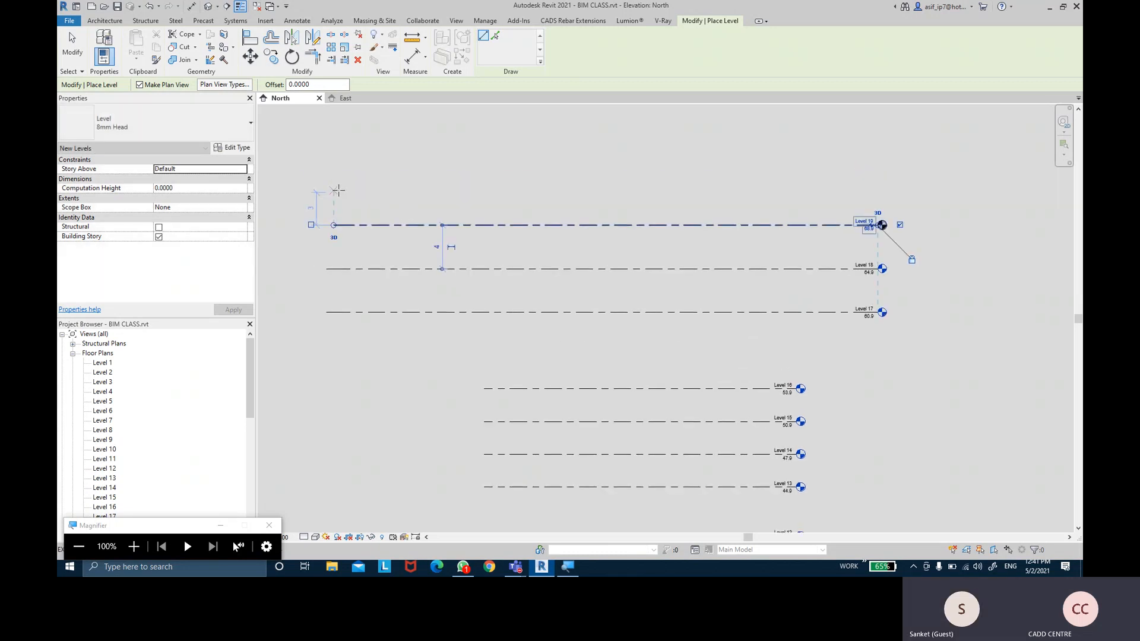
pyautogui.click(335, 181)
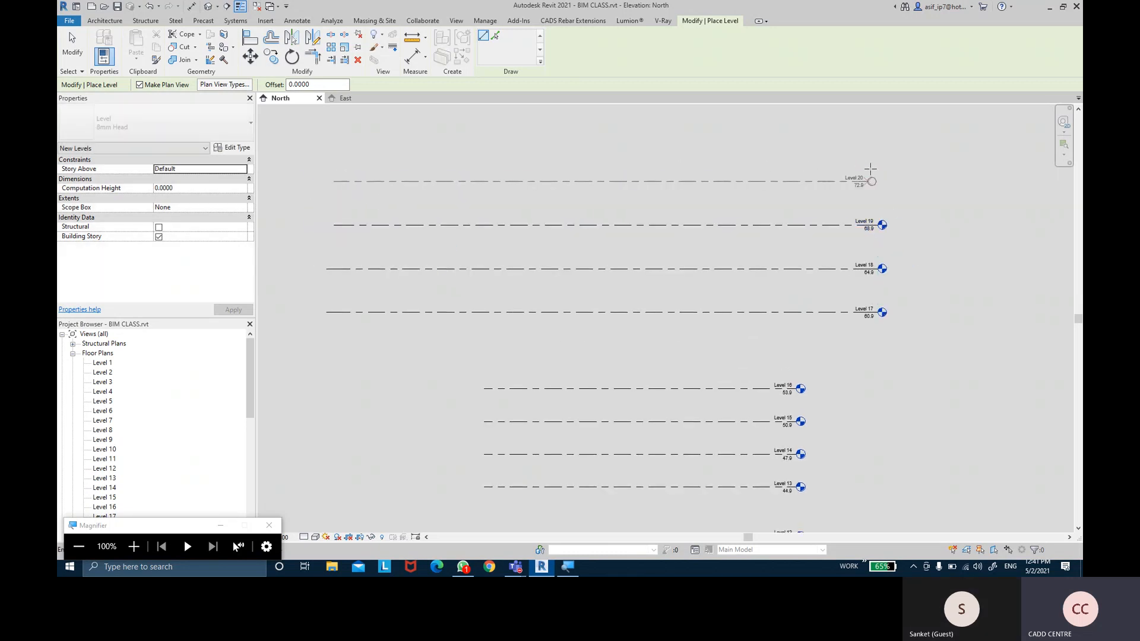
pyautogui.click(876, 181)
pyautogui.press('Escape')
pyautogui.press('Escape')
pyautogui.click(822, 47)
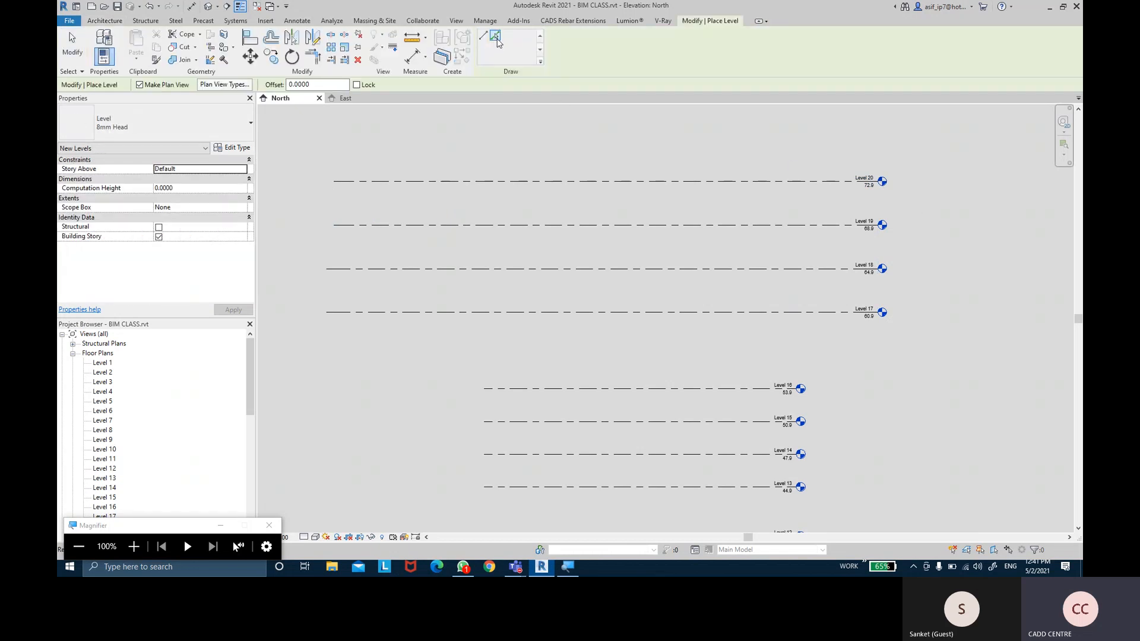
# With Pick Lines at a 4 offset, add Levels 21 through 25 up to 92.9
pyautogui.click(496, 38)
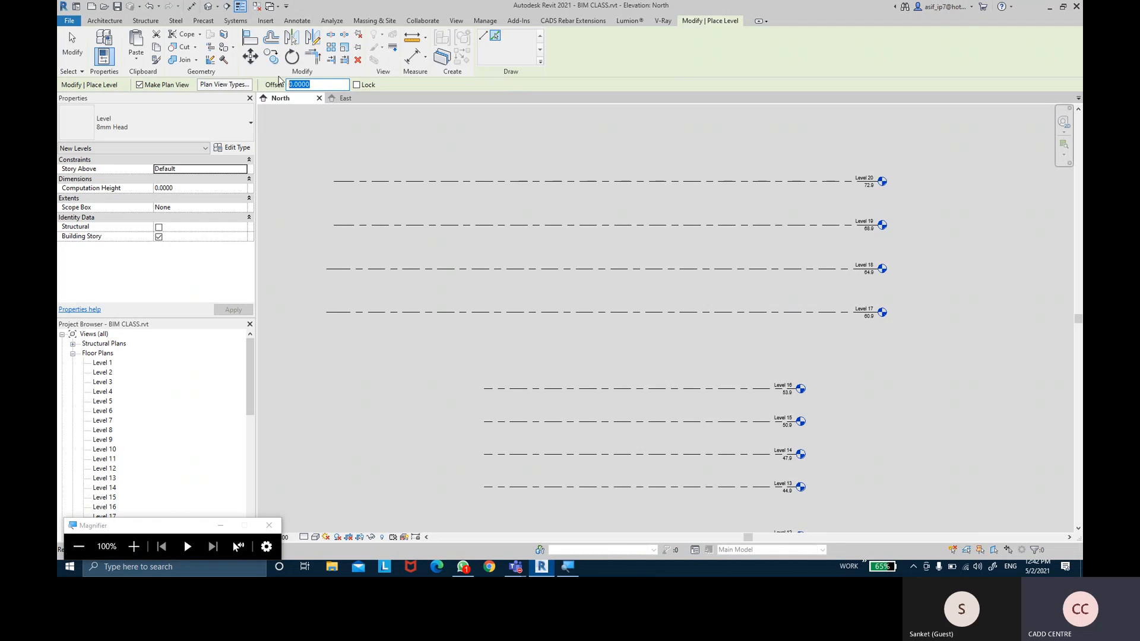
pyautogui.write('4')
pyautogui.press('Return')
pyautogui.click(559, 214)
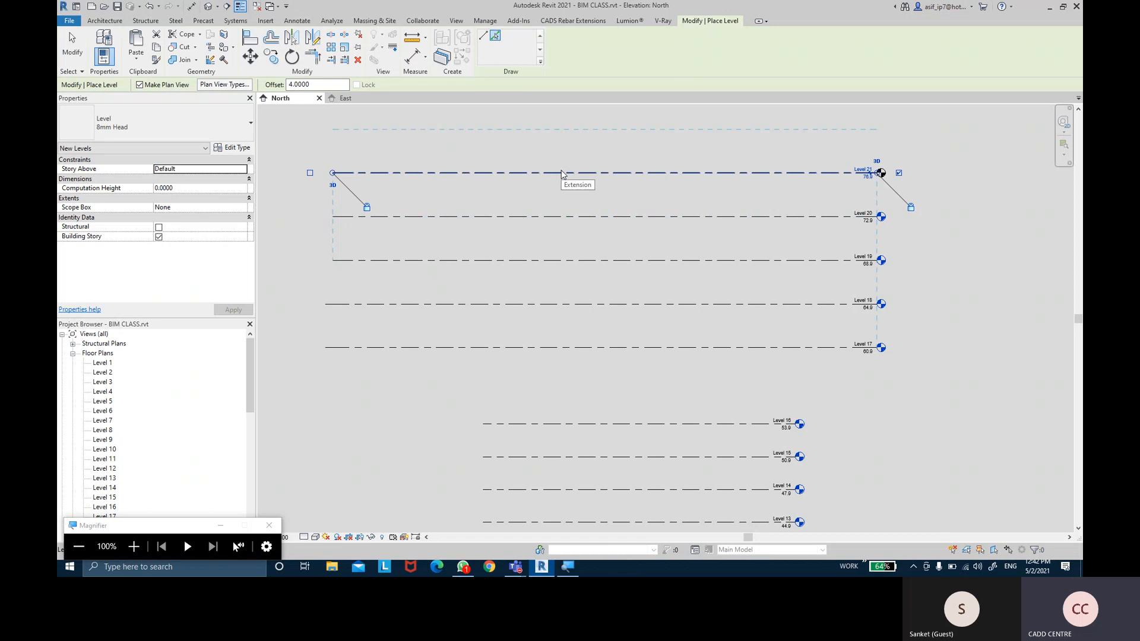
pyautogui.click(561, 173)
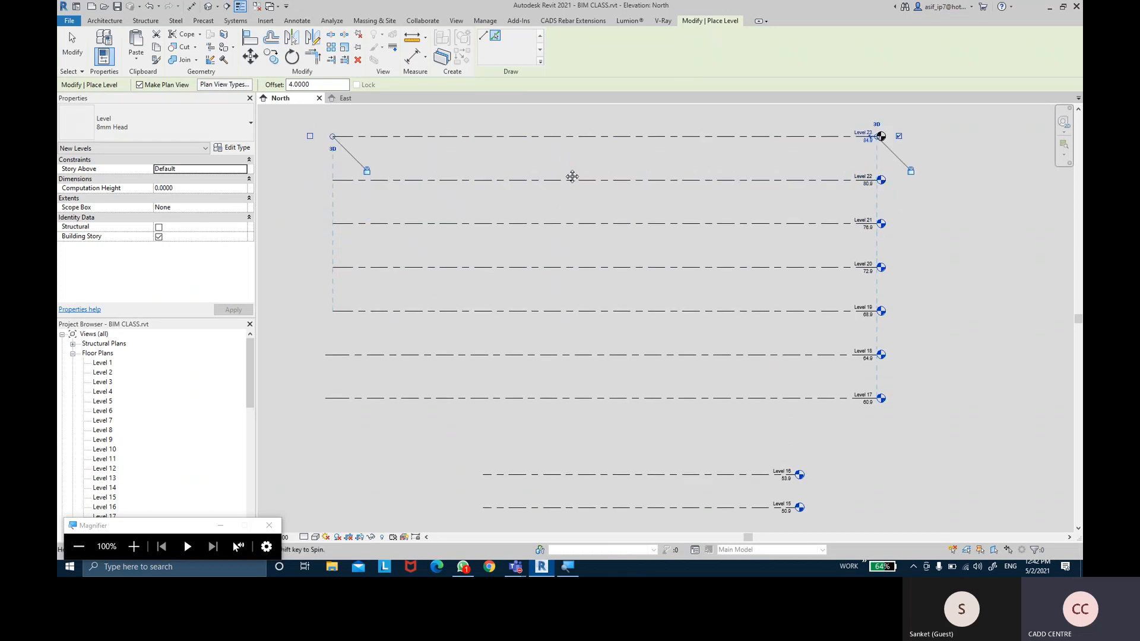
pyautogui.click(565, 175)
pyautogui.moveTo(571, 162); pyautogui.dragTo(568, 234, button='middle')
pyautogui.click(561, 207)
pyautogui.click(566, 163)
# Finish placing levels, then restart the Level tool with the offset set to 4.0000
pyautogui.press('Escape')
pyautogui.moveTo(565, 149); pyautogui.dragTo(564, 173, button='middle')
pyautogui.press('Escape')
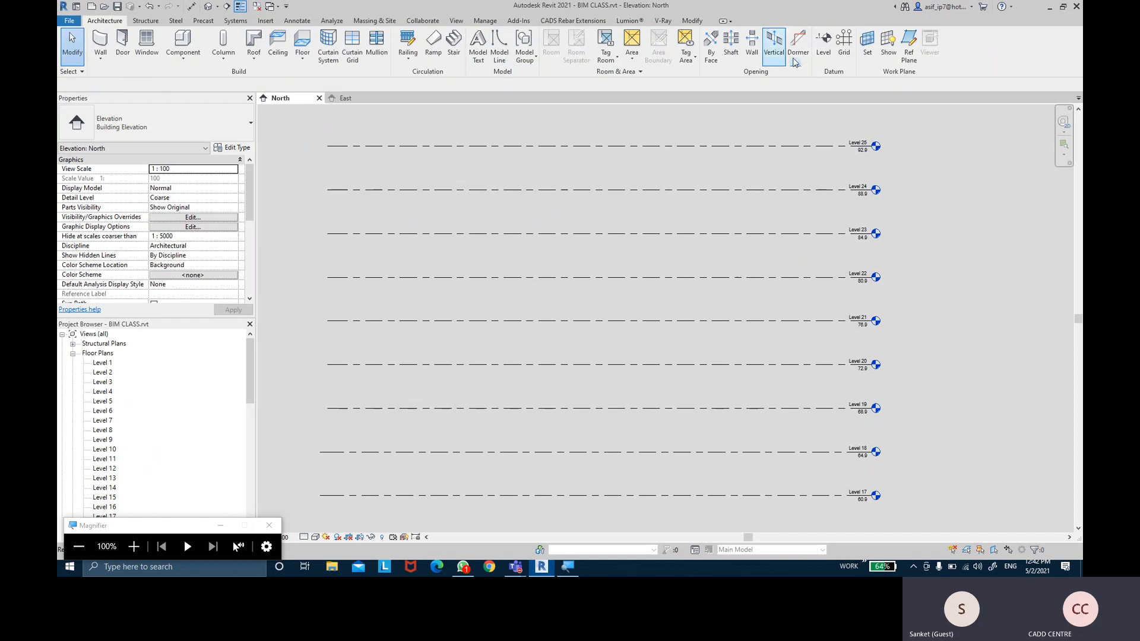
pyautogui.click(825, 44)
pyautogui.doubleClick(343, 84)
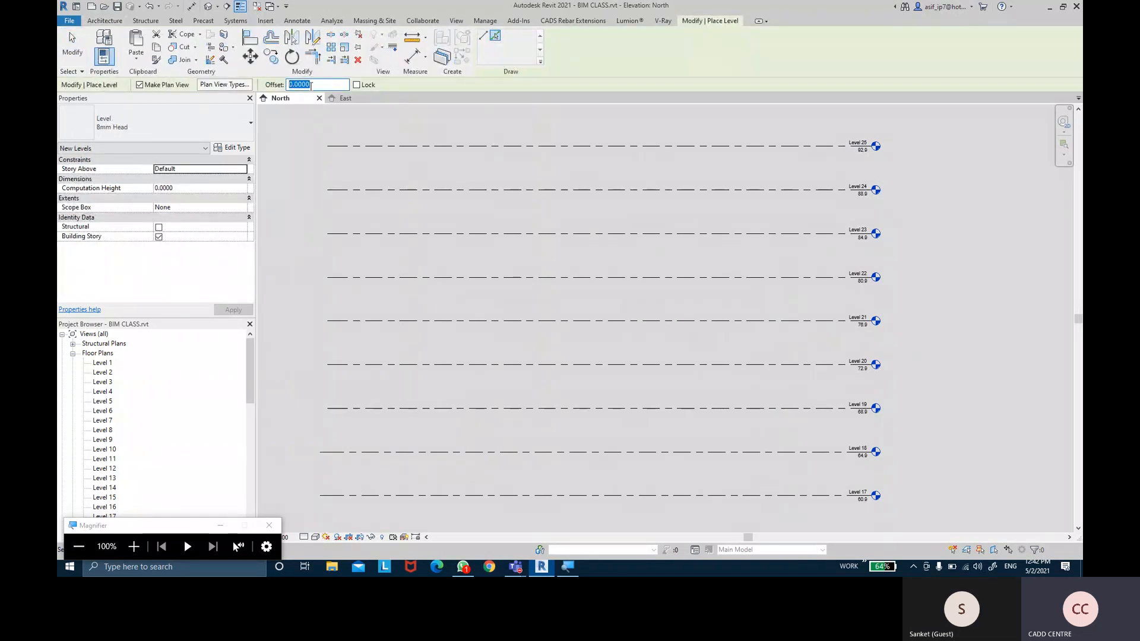
pyautogui.write('4.0000')
pyautogui.moveTo(532, 121); pyautogui.dragTo(542, 165, button='middle')
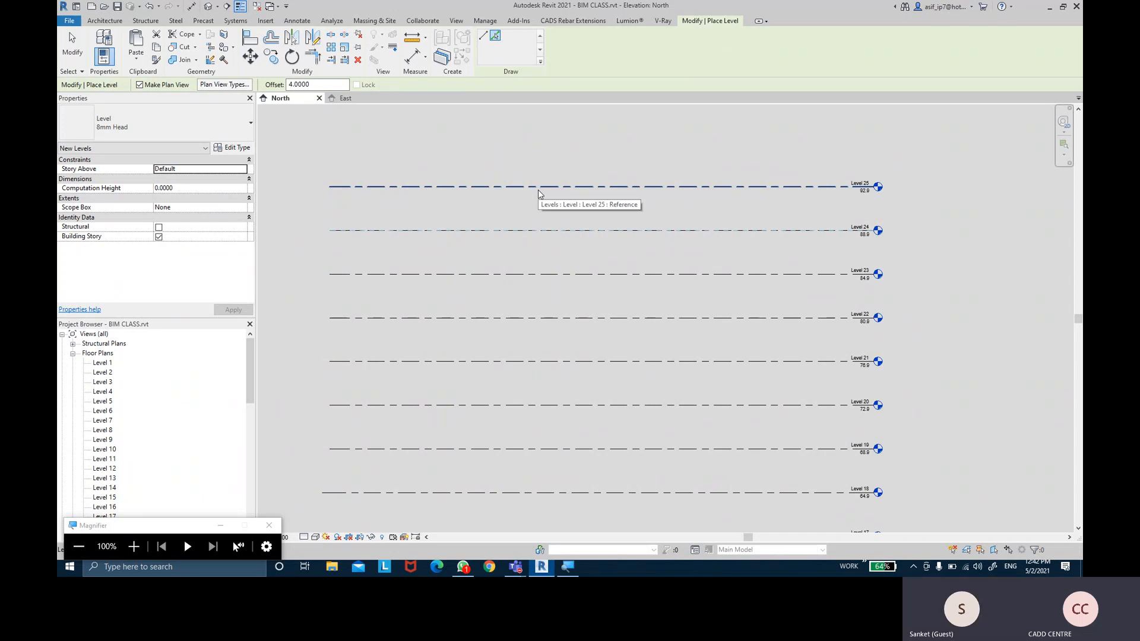
pyautogui.scroll(3, 538, 189)
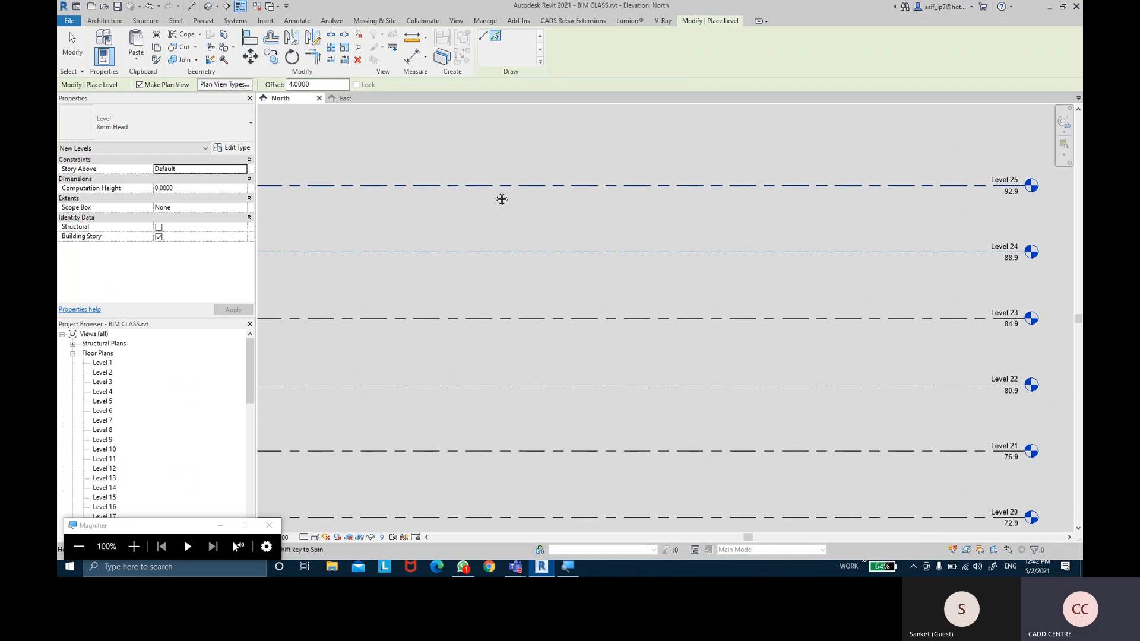
pyautogui.moveTo(536, 190); pyautogui.dragTo(327, 200, button='middle')
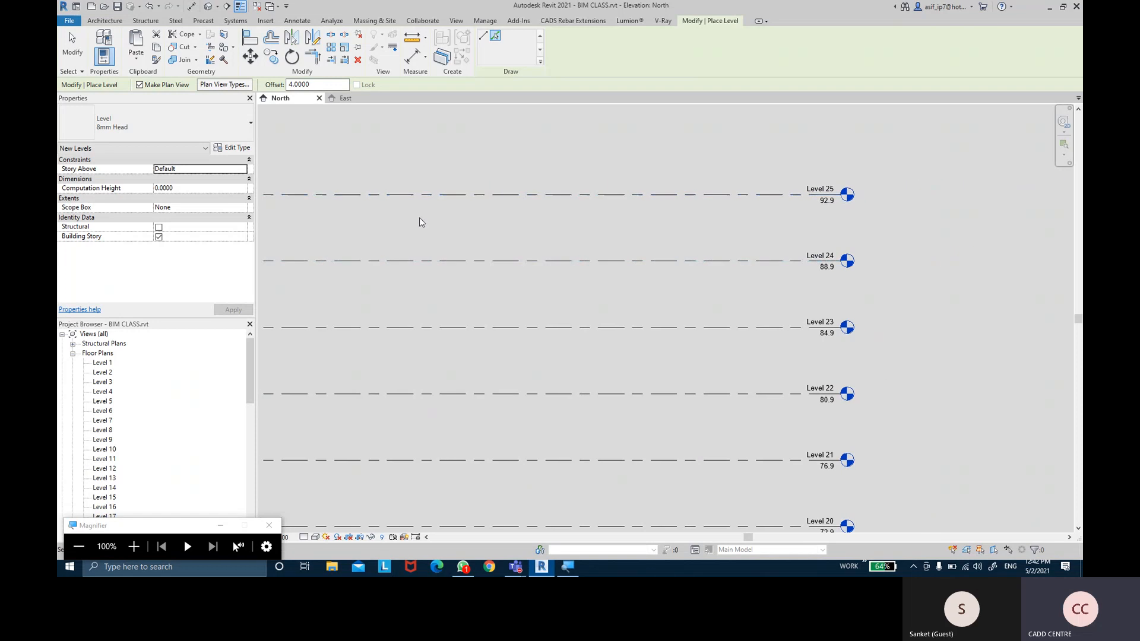
pyautogui.click(557, 203)
pyautogui.click(557, 202)
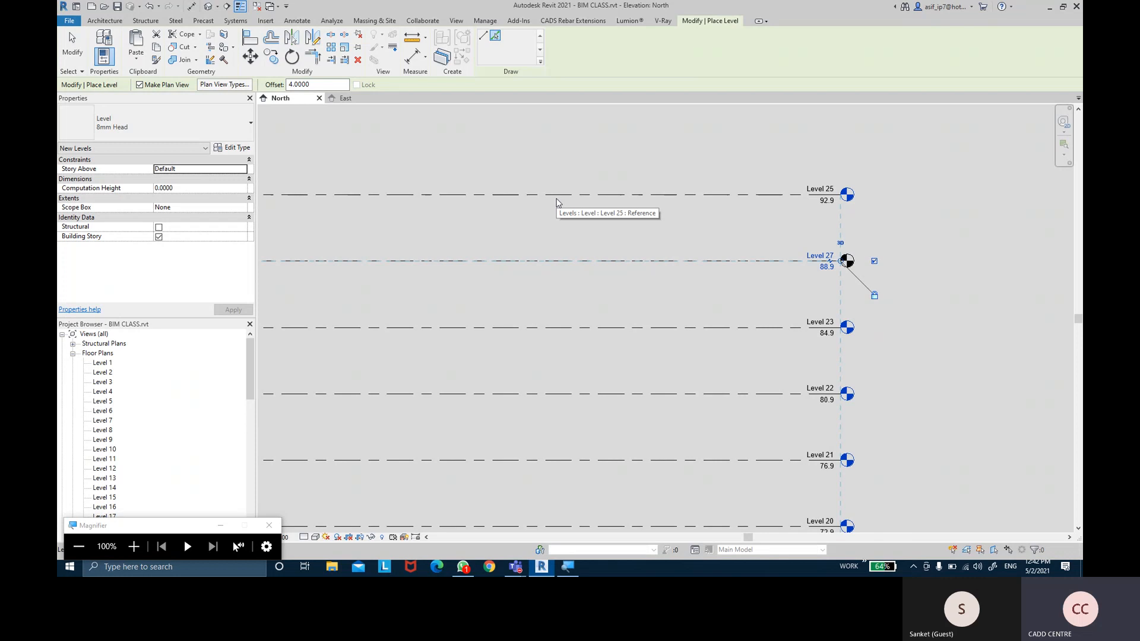
pyautogui.click(557, 203)
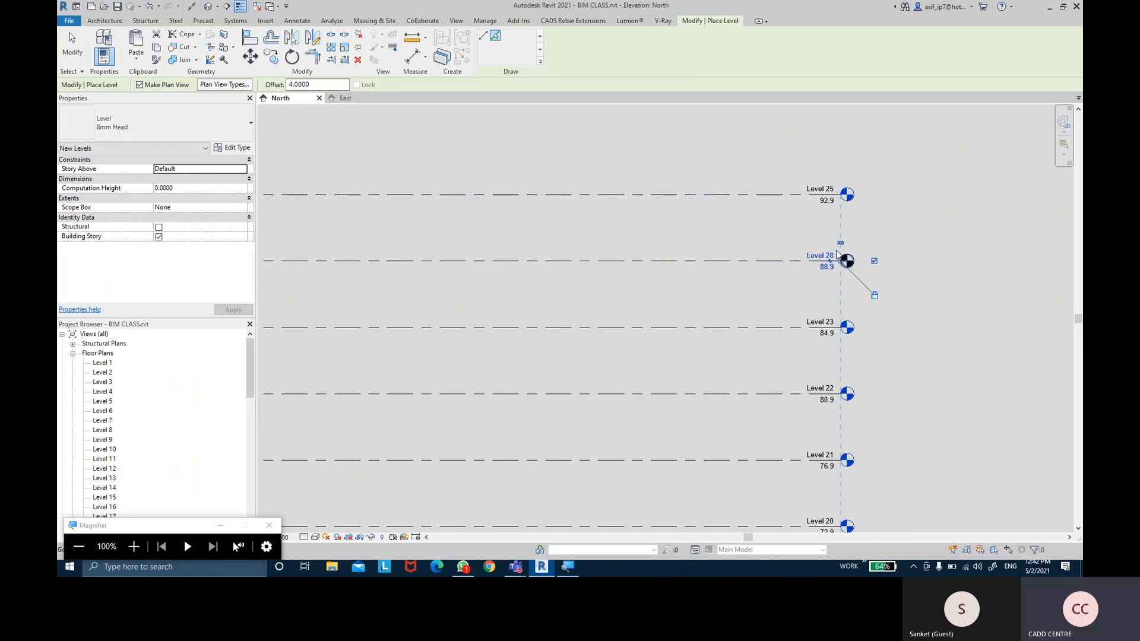
pyautogui.press('Escape')
pyautogui.press('Escape')
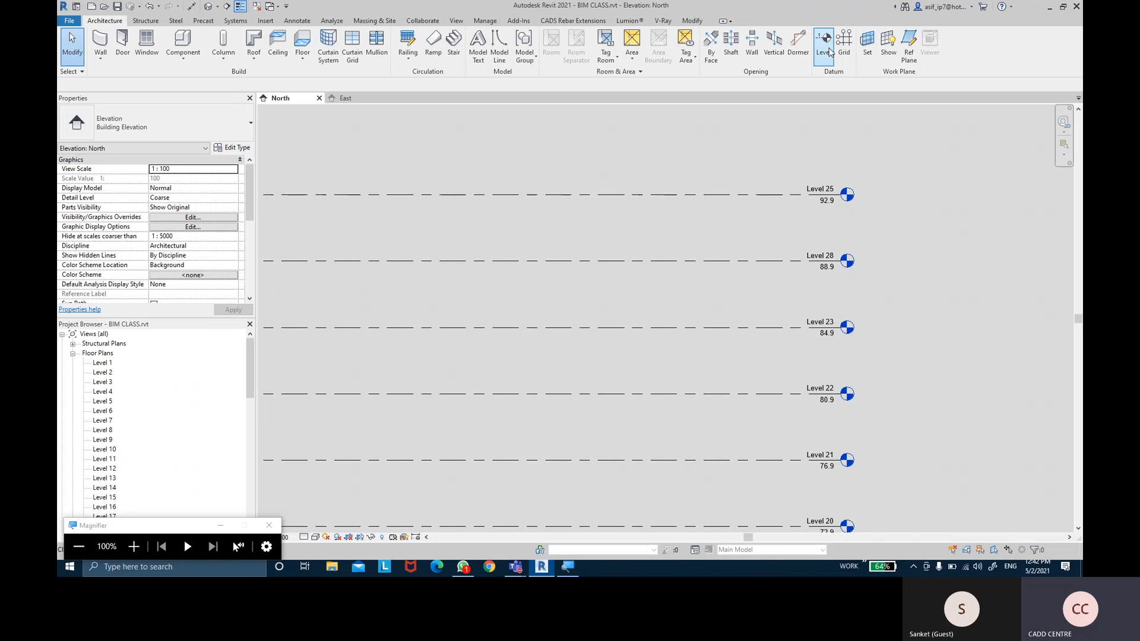
pyautogui.click(823, 45)
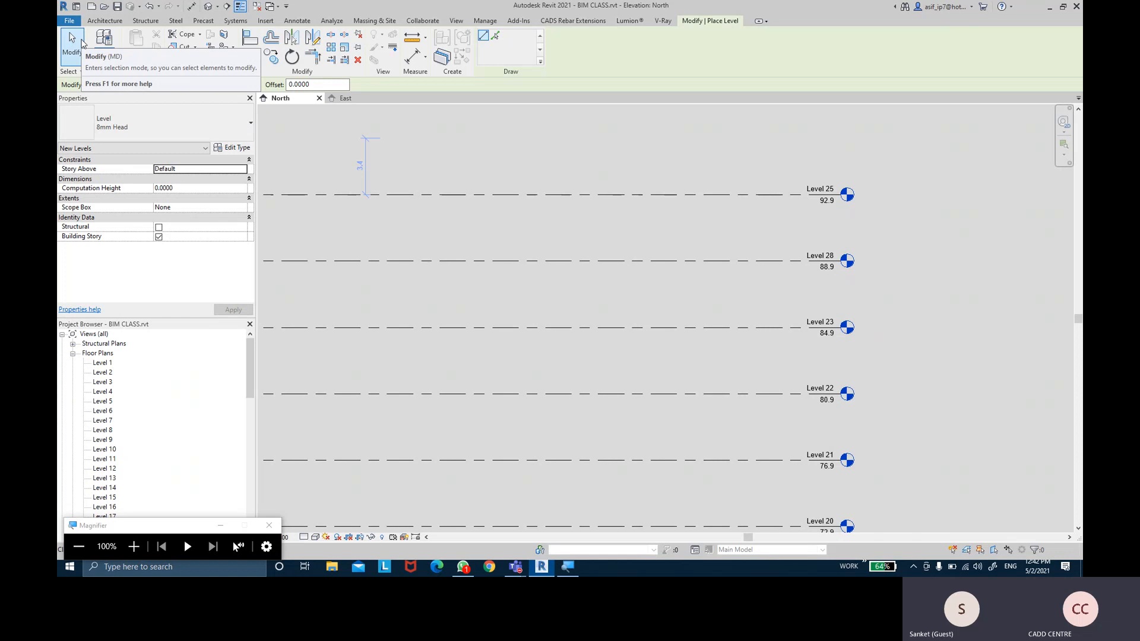
# Exit level placement and pan across the stacked levels toward the bottom
pyautogui.click(82, 43)
pyautogui.scroll(-3, 691, 264)
pyautogui.moveTo(692, 265); pyautogui.dragTo(682, 184, button='middle')
pyautogui.moveTo(738, 354); pyautogui.dragTo(725, 232, button='middle')
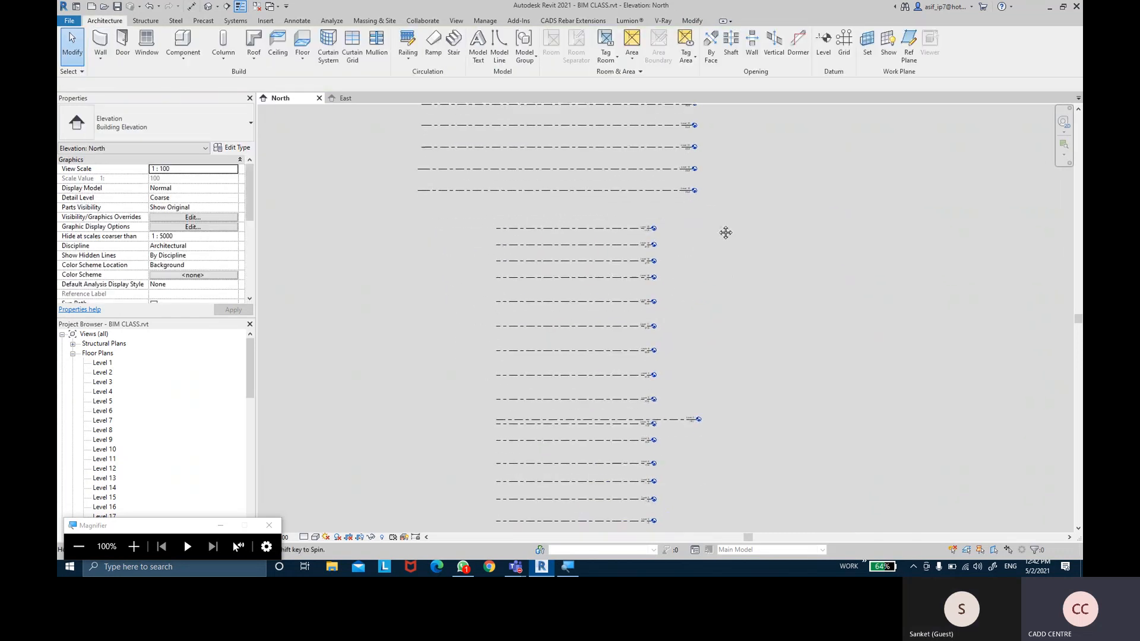
pyautogui.scroll(5, 702, 212)
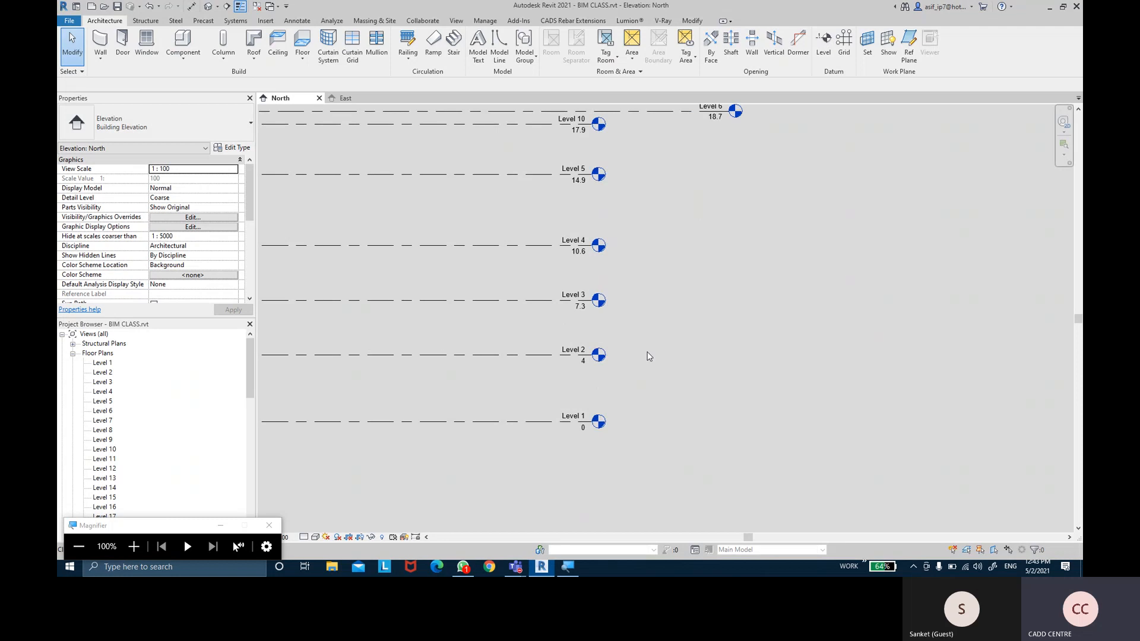
pyautogui.moveTo(644, 276); pyautogui.dragTo(683, 223, button='middle')
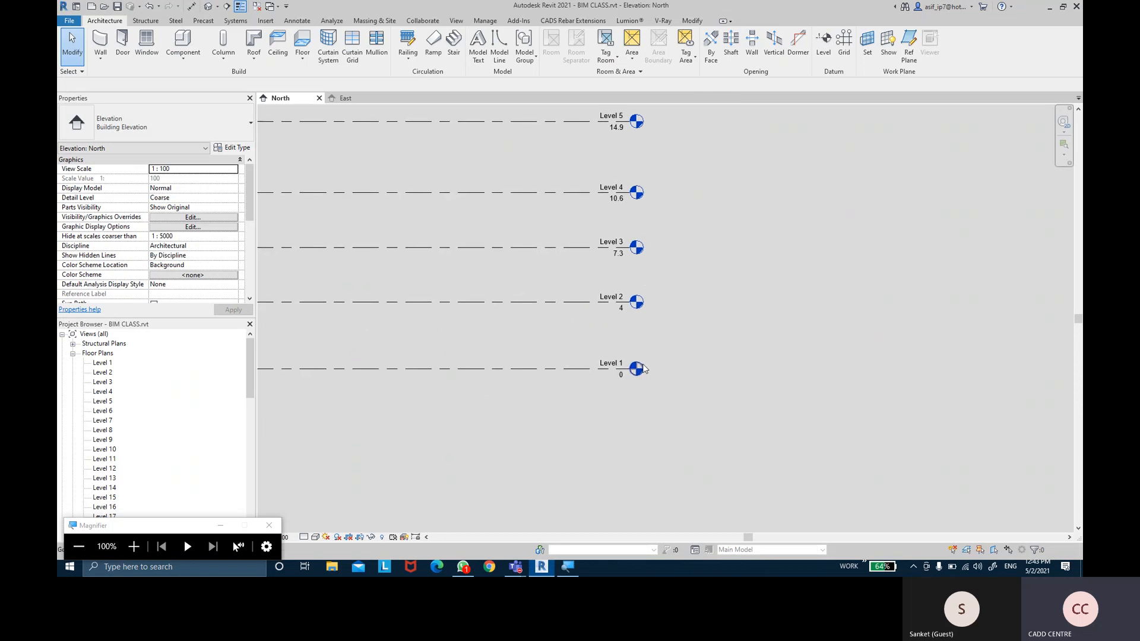
pyautogui.scroll(1, 634, 367)
# Zoom in on Levels 1 and 2 and select Level 1 to show its properties
pyautogui.moveTo(540, 108); pyautogui.dragTo(547, 350, button='middle')
pyautogui.moveTo(638, 188); pyautogui.dragTo(660, 316, button='middle')
pyautogui.scroll(-4, 742, 323)
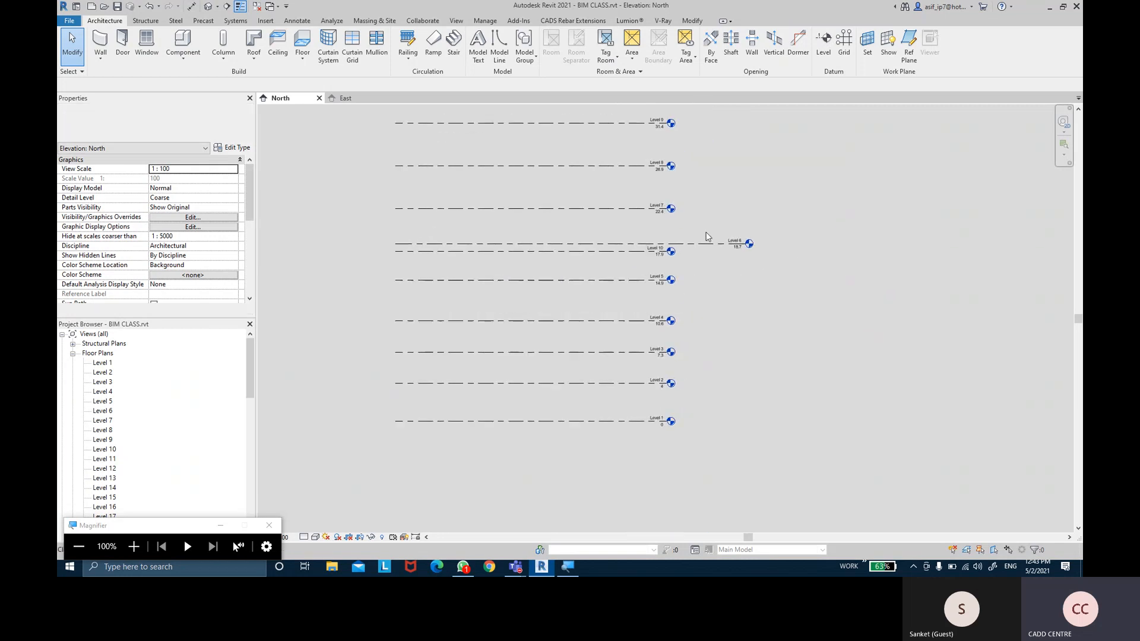
pyautogui.scroll(2, 721, 336)
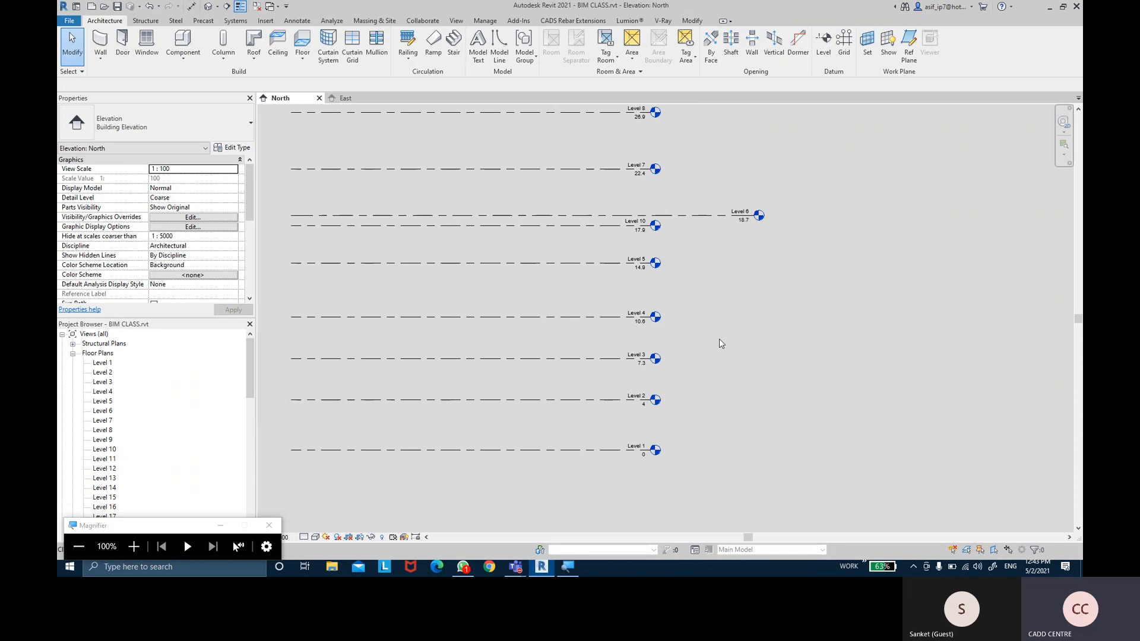
pyautogui.moveTo(717, 340); pyautogui.dragTo(705, 344, button='middle')
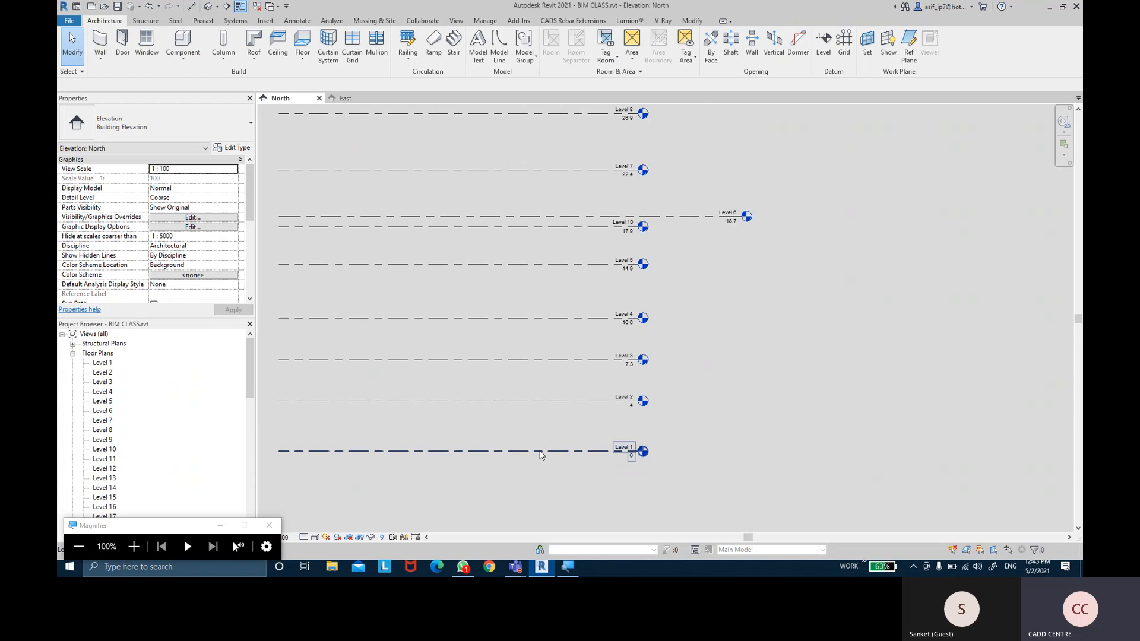
pyautogui.scroll(6, 573, 454)
pyautogui.moveTo(732, 420); pyautogui.dragTo(568, 338, button='middle')
pyautogui.scroll(2, 613, 305)
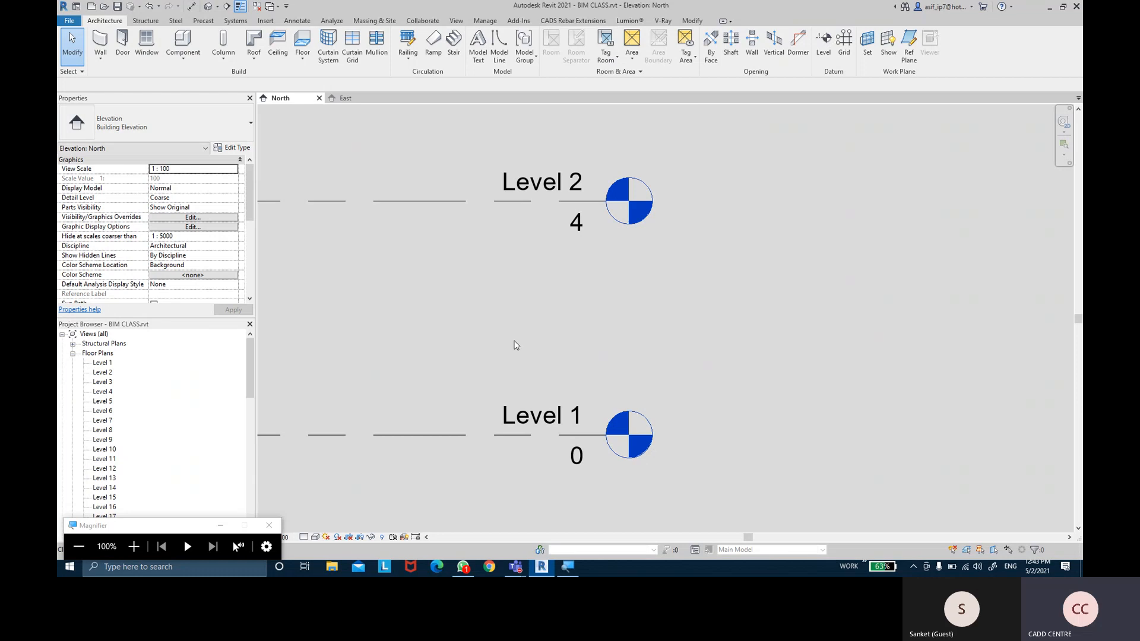
pyautogui.click(372, 436)
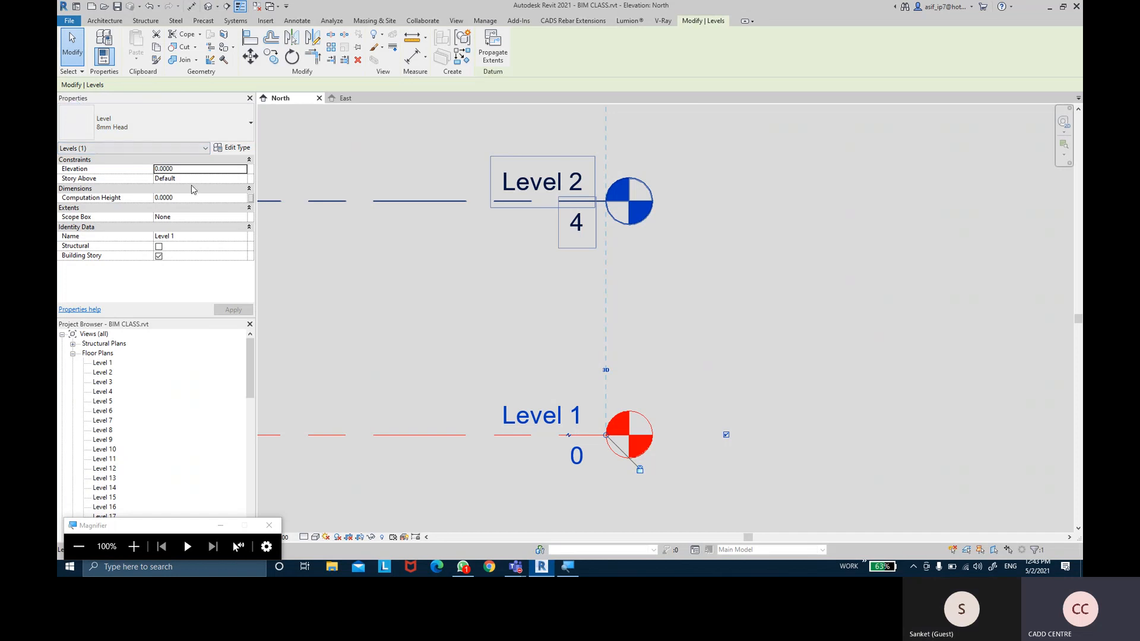
# Collapse the Constraints, Dimensions, Extents and Identity Data groups, then reselect Level 1
pyautogui.click(93, 160)
pyautogui.click(91, 170)
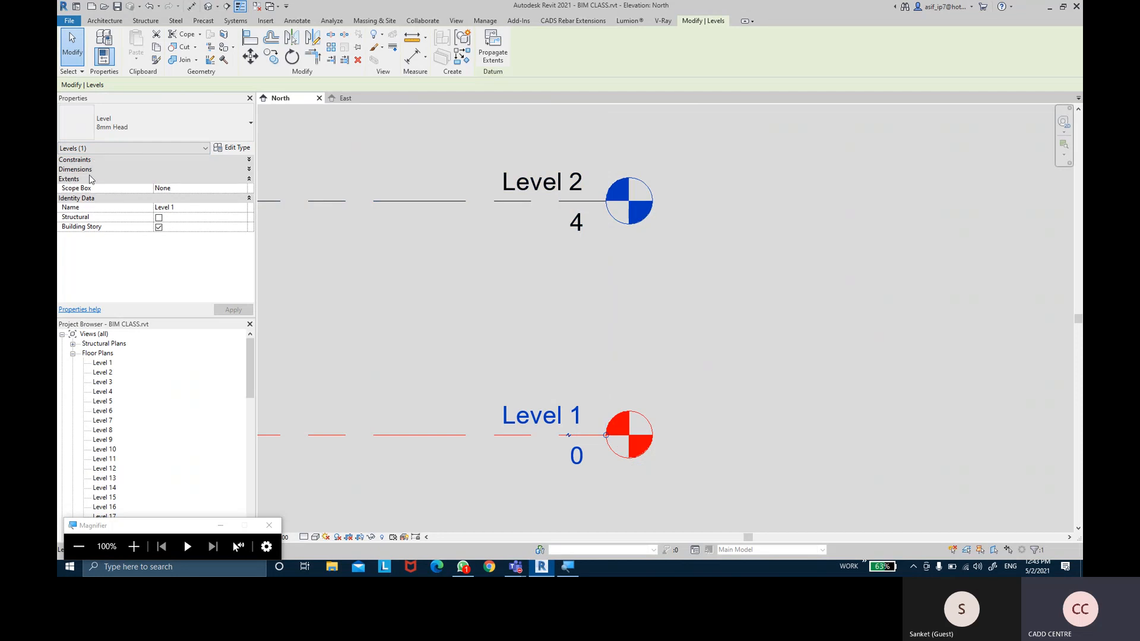
pyautogui.click(91, 179)
pyautogui.click(88, 189)
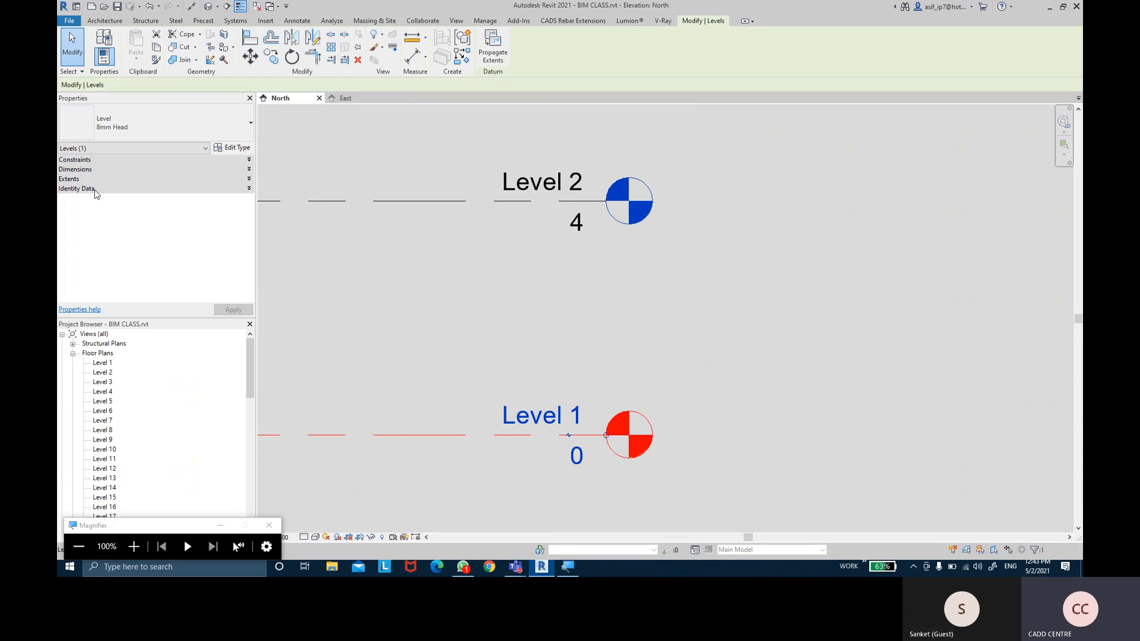
pyautogui.click(422, 254)
pyautogui.click(391, 202)
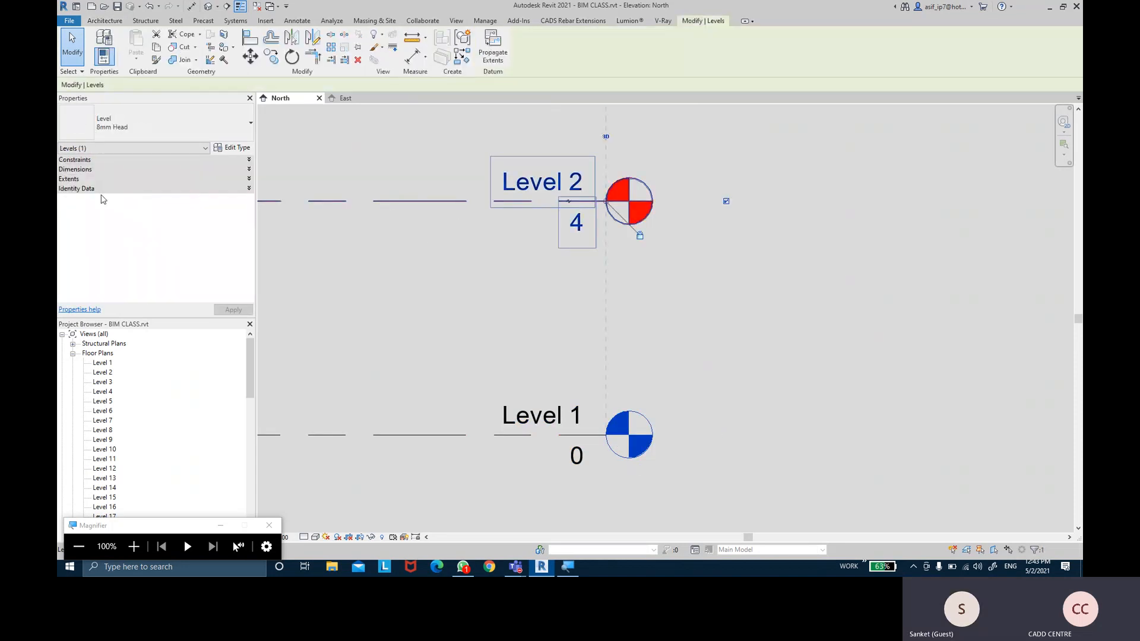
pyautogui.click(360, 435)
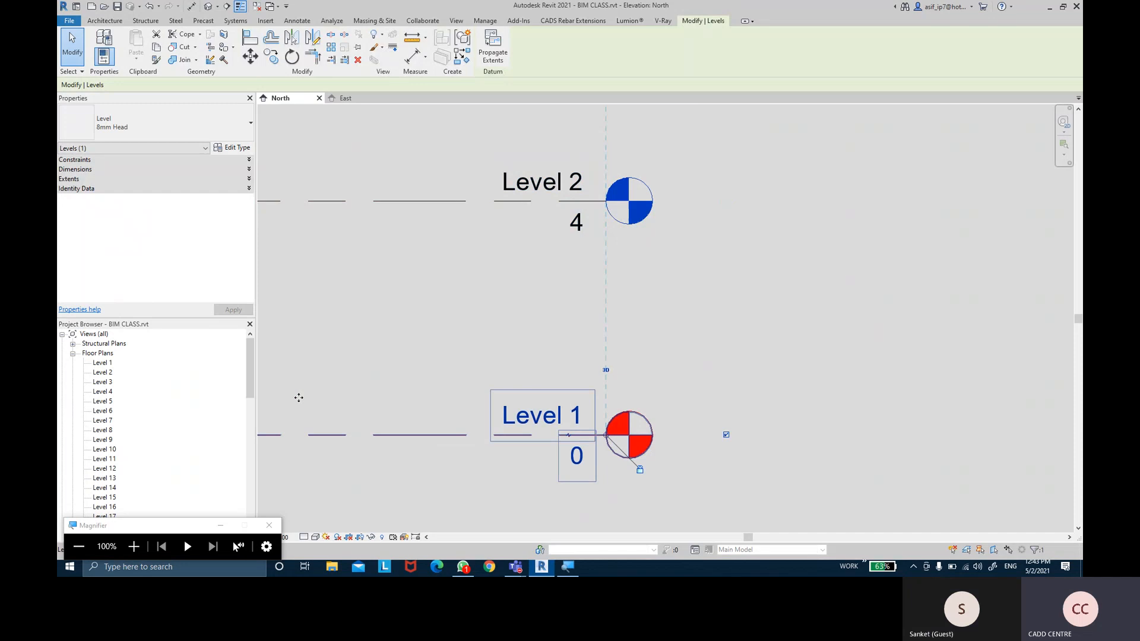
# Change Level 1's Name to GROUND LEVEL in Identity Data and apply it
pyautogui.click(107, 189)
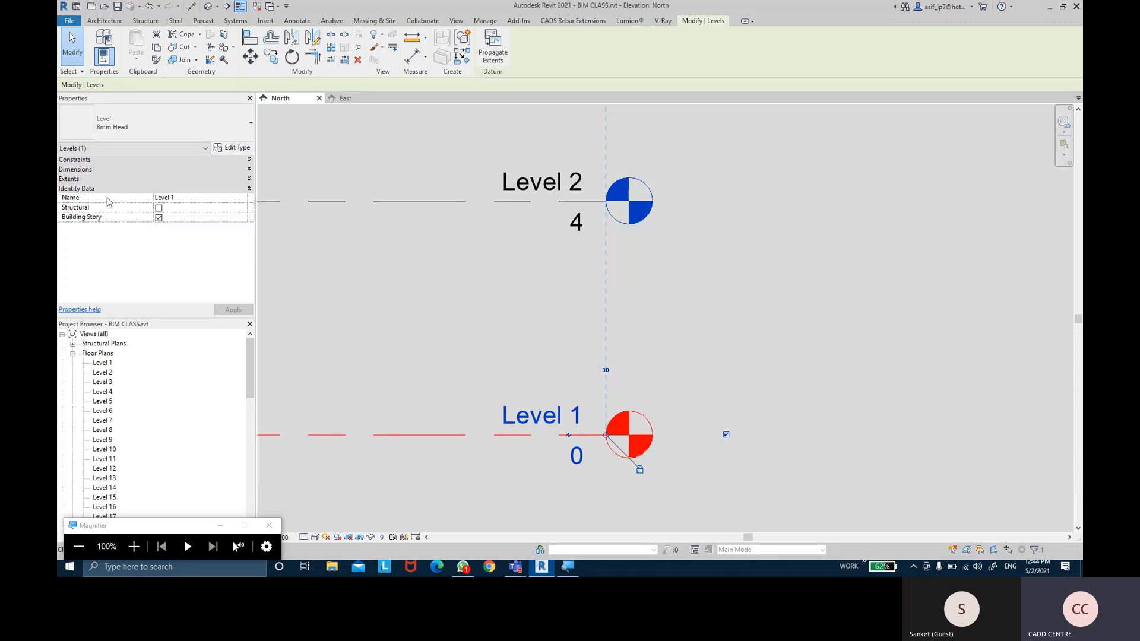
pyautogui.click(191, 198)
pyautogui.press('BackSpace')
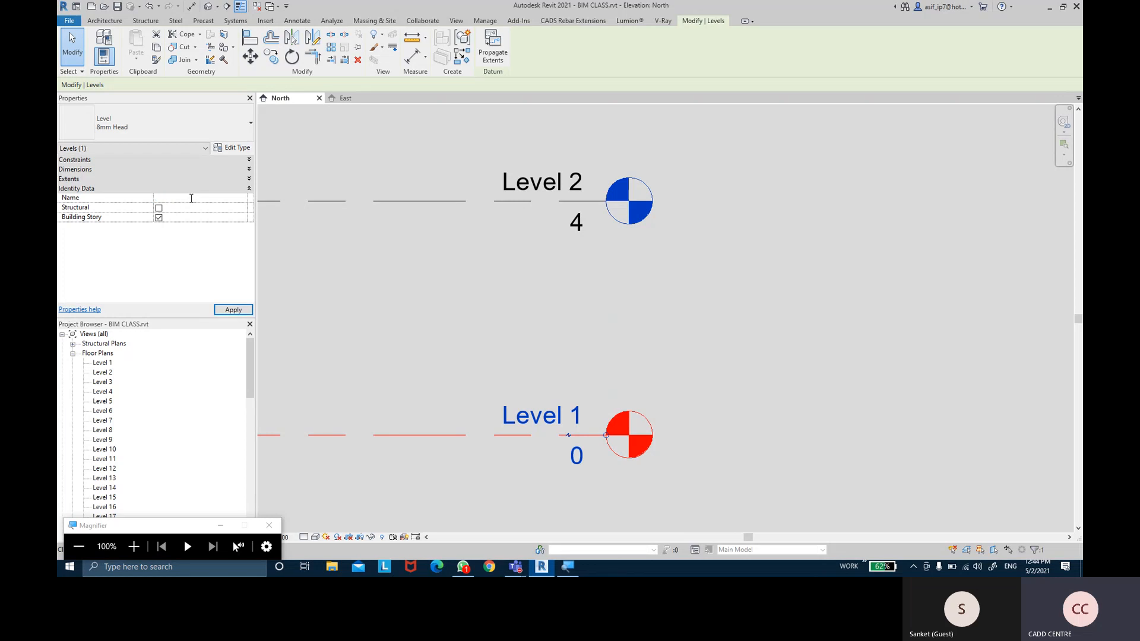
pyautogui.write('GR')
pyautogui.press('capslock')
pyautogui.write('OUND')
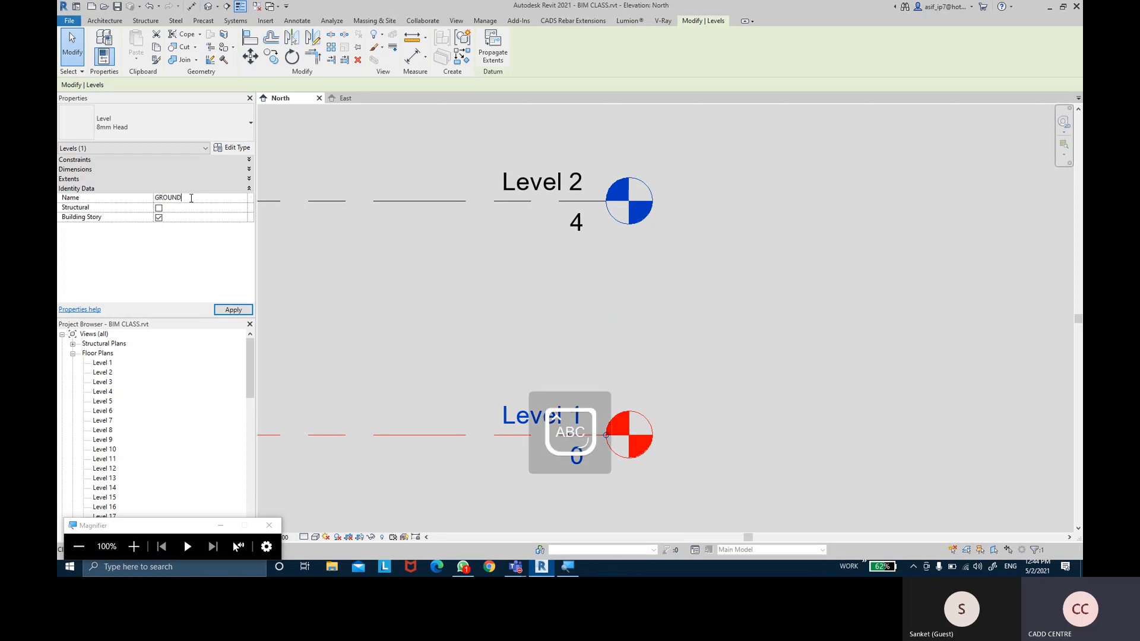
pyautogui.write(' LEVEL')
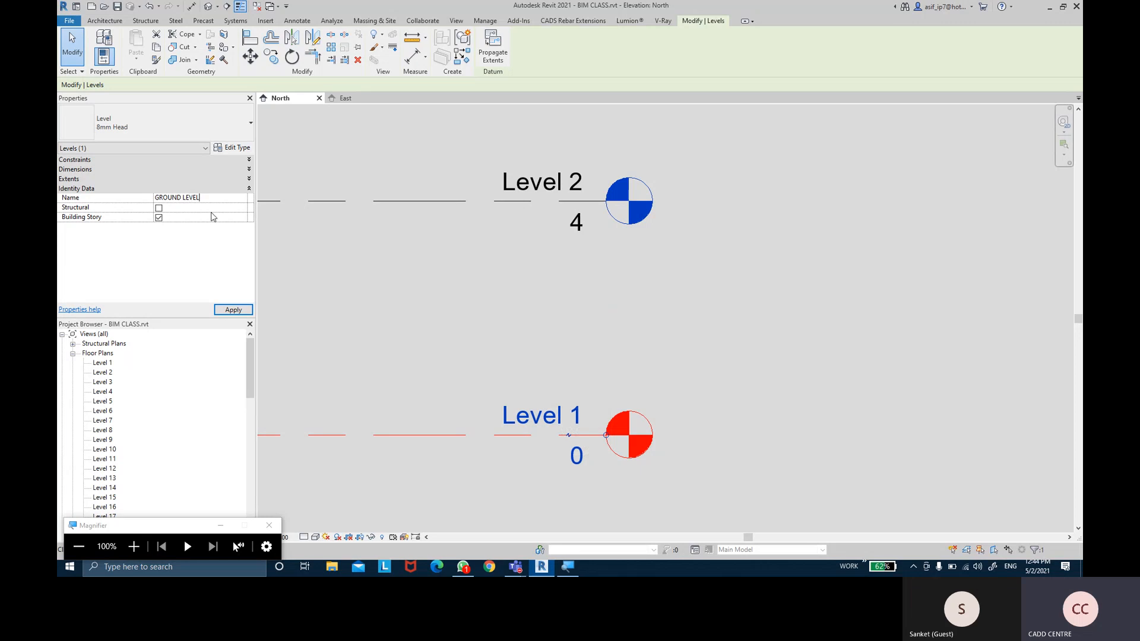
pyautogui.click(229, 311)
pyautogui.click(229, 313)
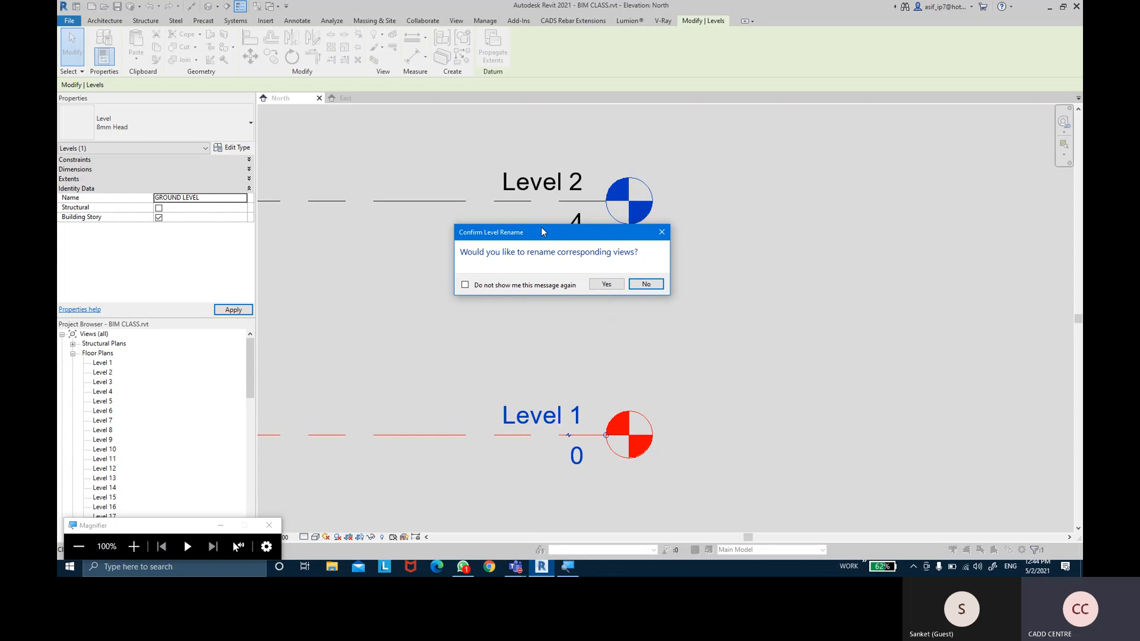
# Confirm renaming the matching floor plan view, then select Level 2
pyautogui.moveTo(303, 127); pyautogui.dragTo(347, 144)
pyautogui.press('ctrl')
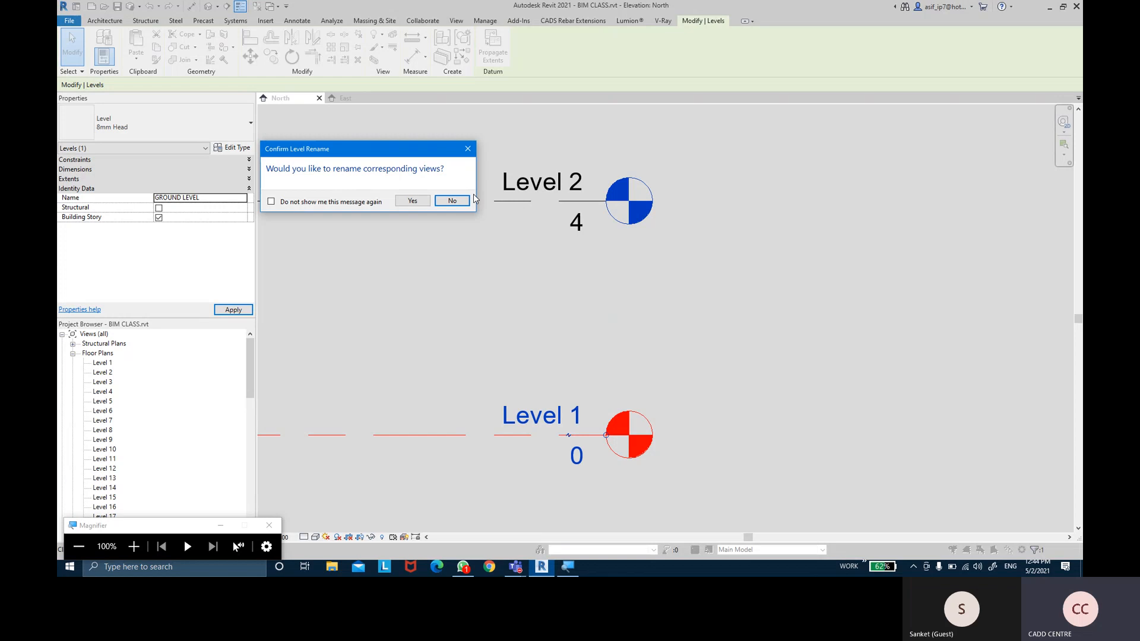
pyautogui.click(413, 201)
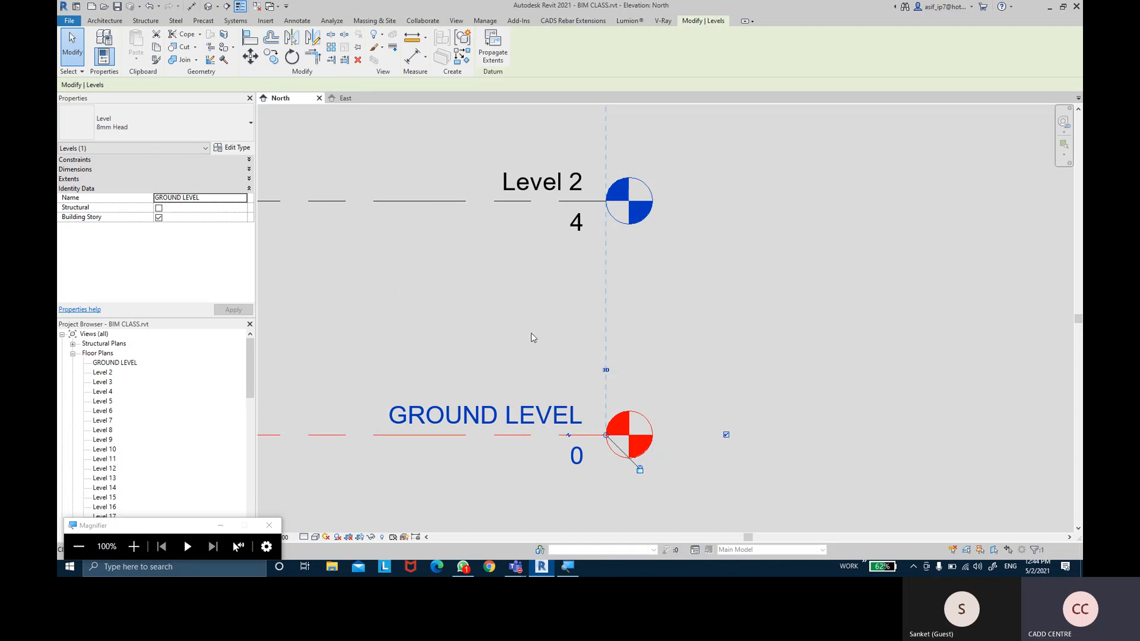
pyautogui.click(529, 347)
pyautogui.click(451, 204)
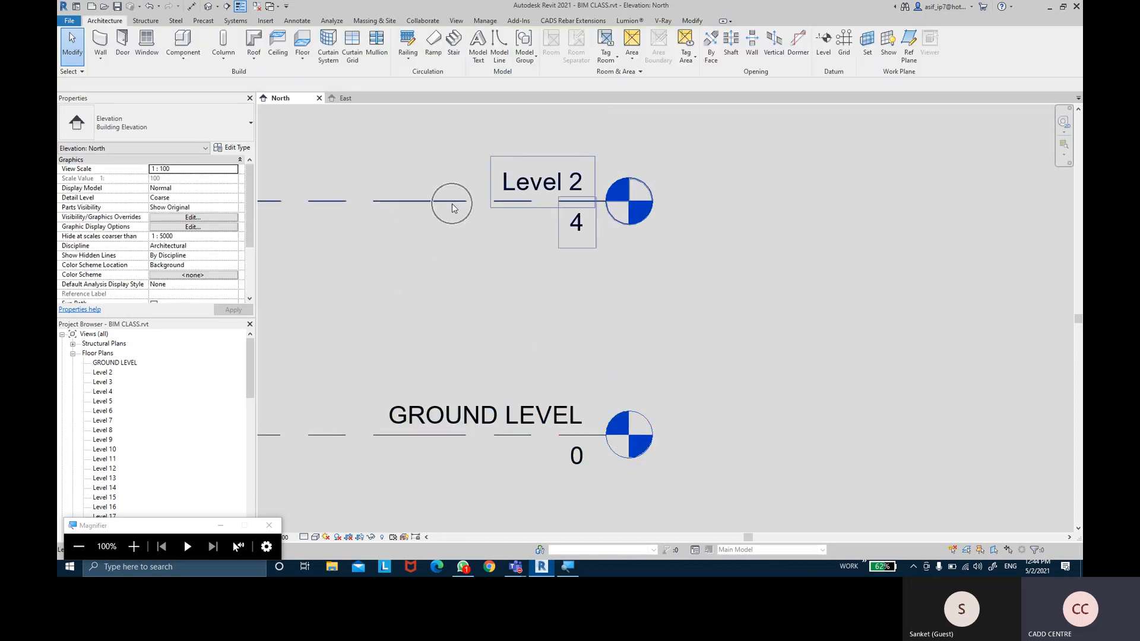
# Rename Level 2 to 1ST LEVEL and rename its matching floor plan view too
pyautogui.click(188, 202)
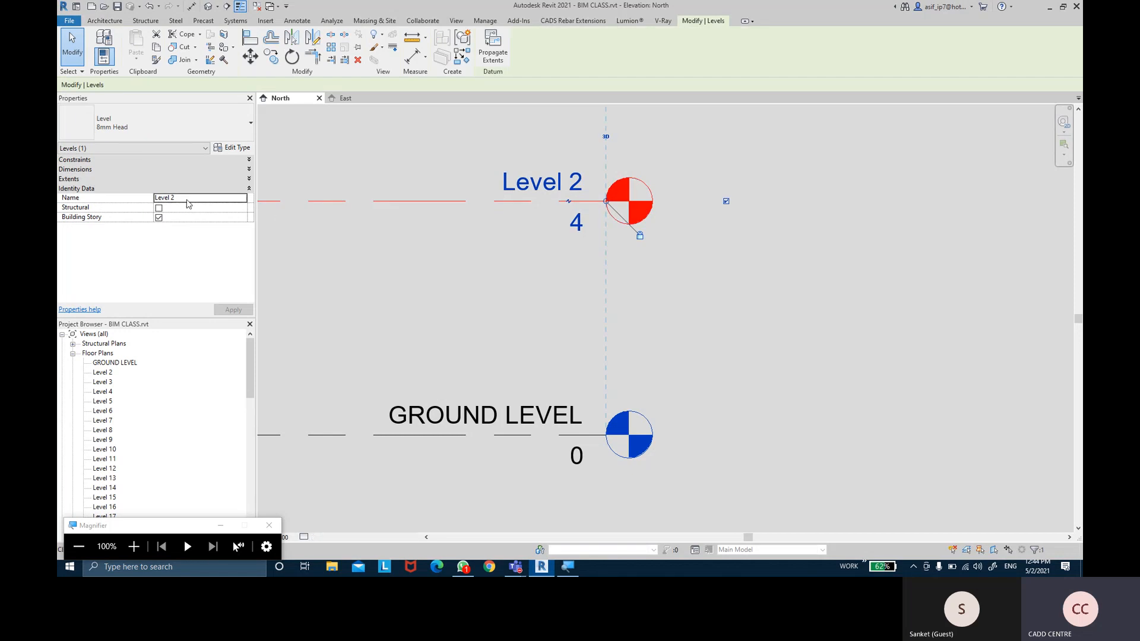
pyautogui.write('1S')
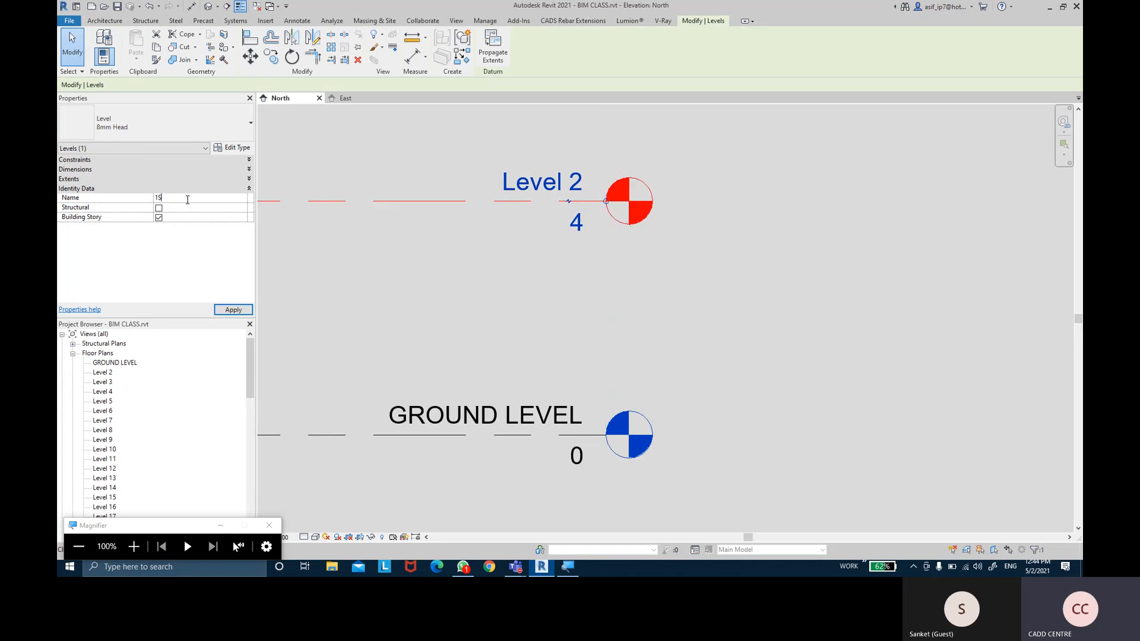
pyautogui.write('T LEVEL')
pyautogui.click(232, 310)
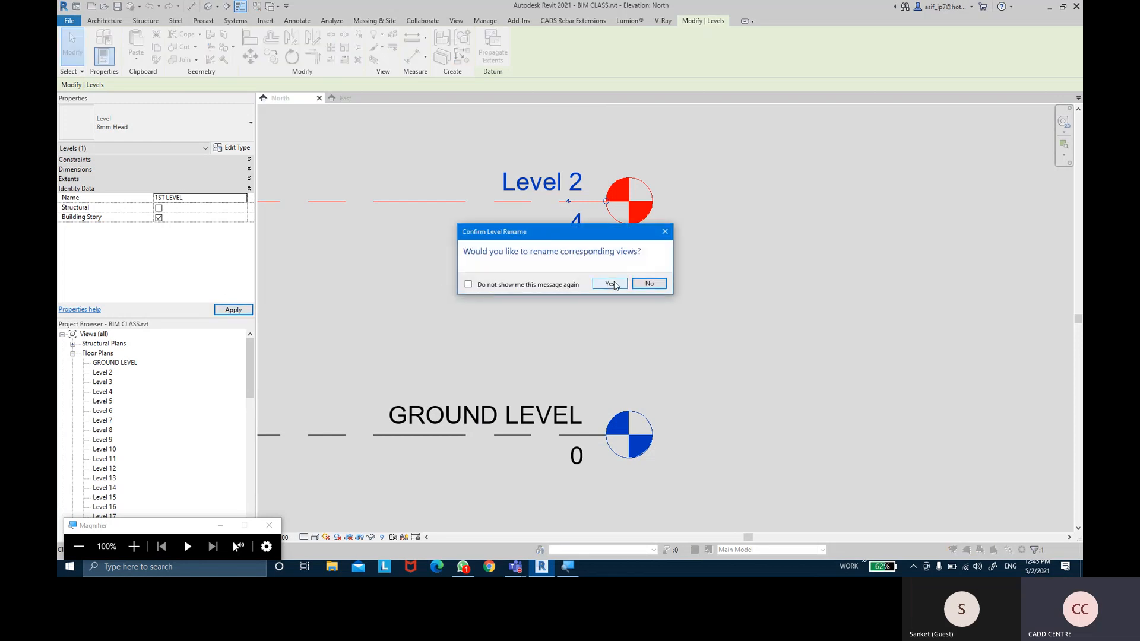
pyautogui.click(610, 283)
pyautogui.click(388, 150)
# Rename Level 3 to 2ND LEVEL, renaming its corresponding views as well
pyautogui.moveTo(389, 148); pyautogui.dragTo(429, 377, button='middle')
pyautogui.click(419, 201)
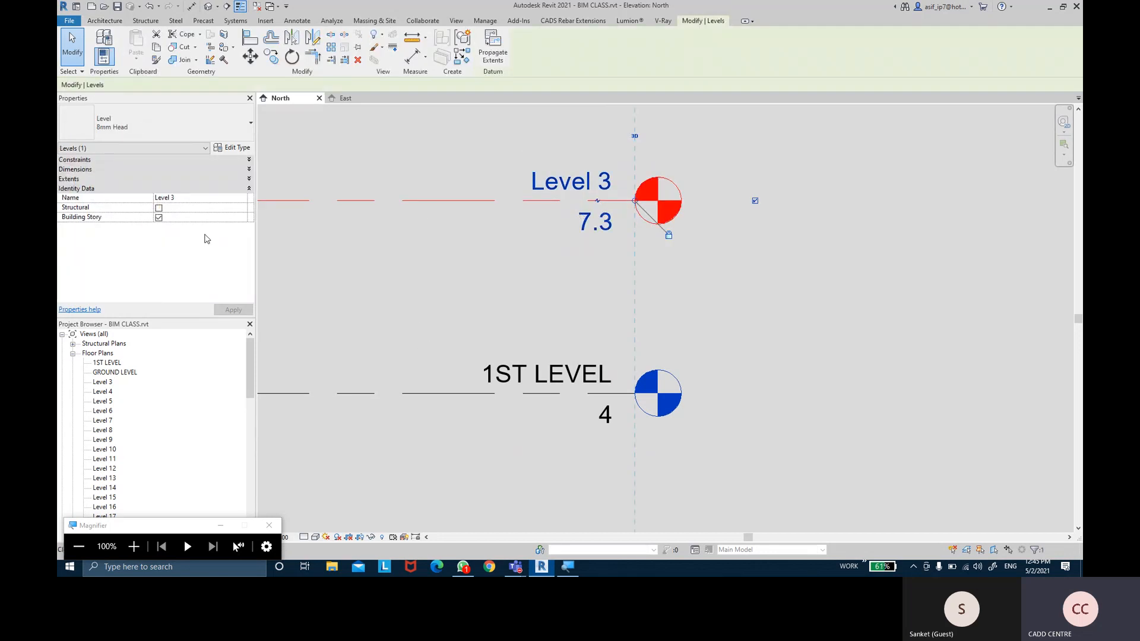
pyautogui.click(195, 199)
pyautogui.write('2')
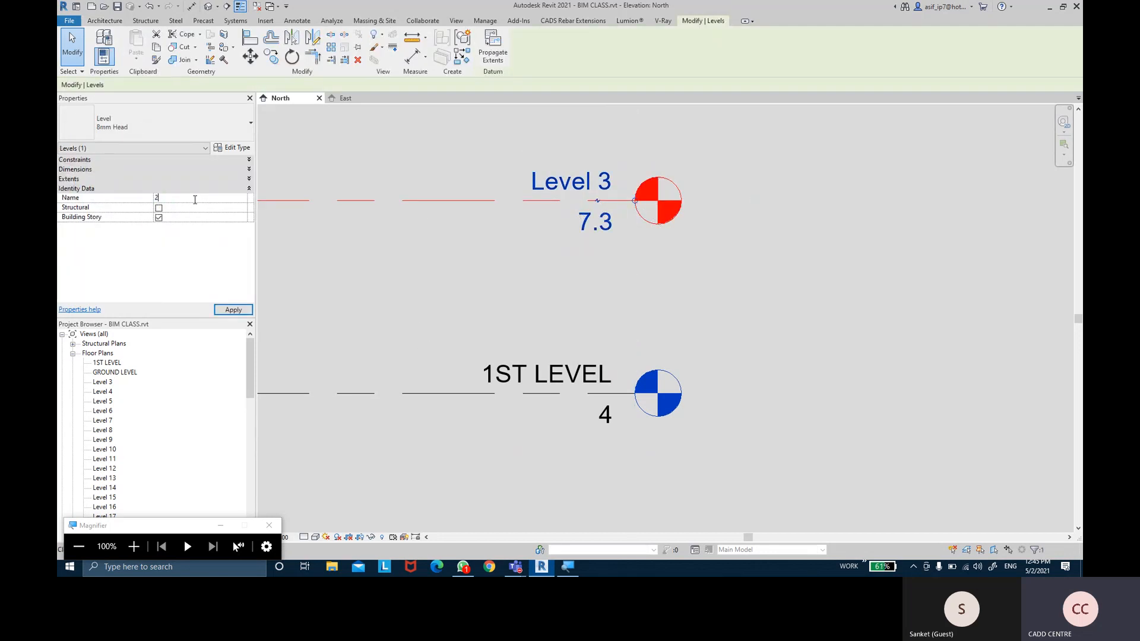
pyautogui.write('ND LEVE')
pyautogui.press('Return')
pyautogui.press('Left')
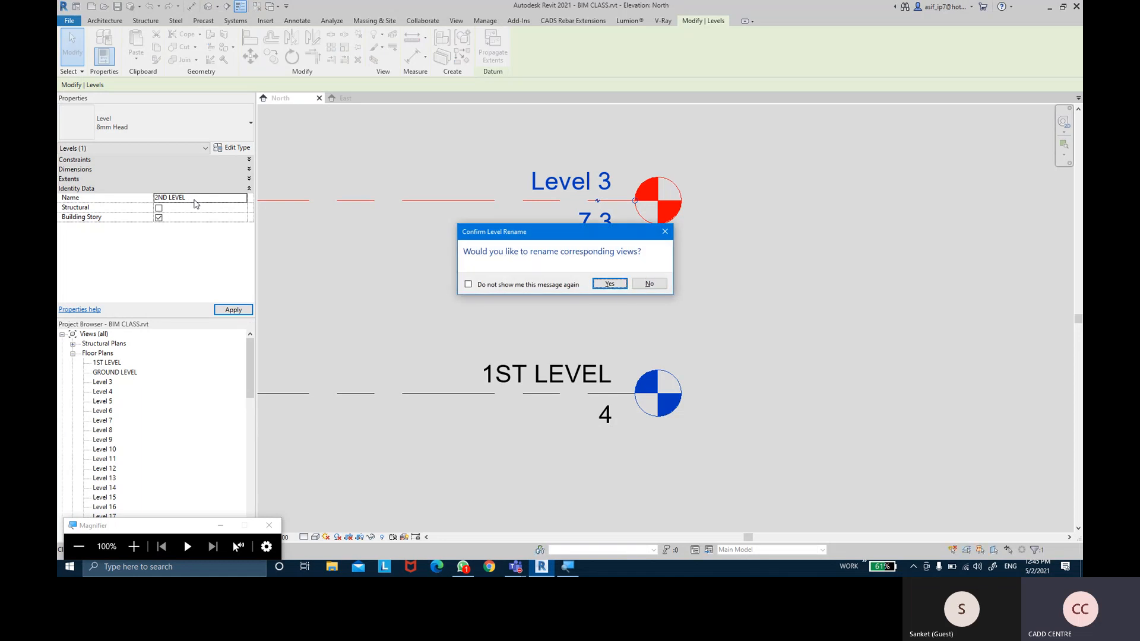
pyautogui.press('Return')
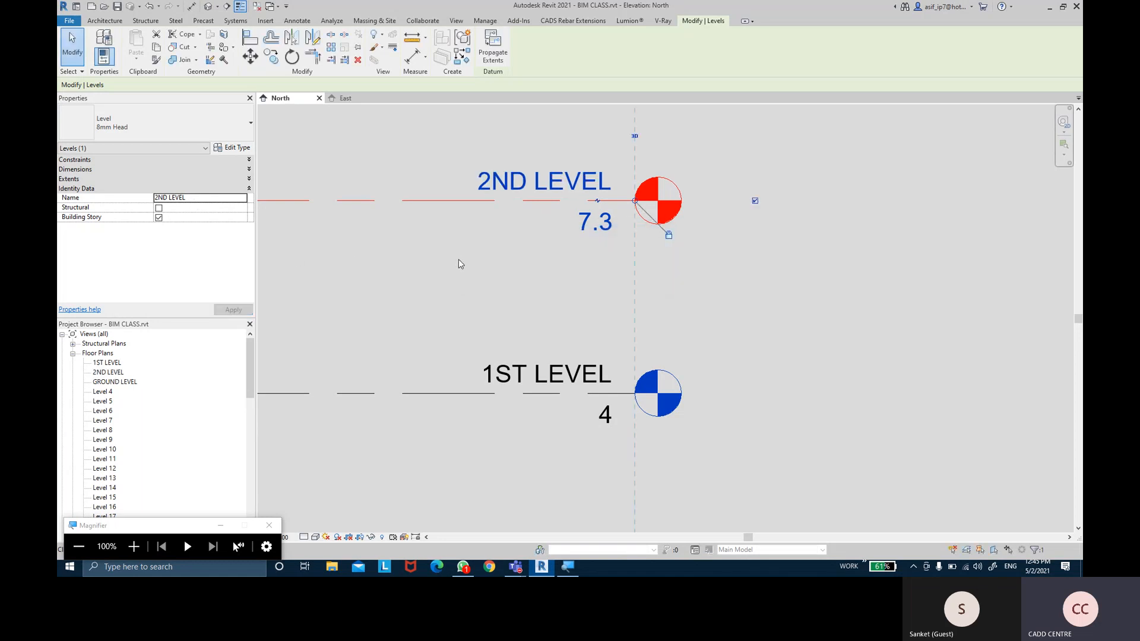
pyautogui.click(446, 263)
pyautogui.moveTo(456, 237); pyautogui.dragTo(468, 252, button='middle')
pyautogui.scroll(-1, 468, 254)
# Pan and zoom the North elevation to review the level lines
pyautogui.moveTo(493, 299); pyautogui.dragTo(484, 265, button='middle')
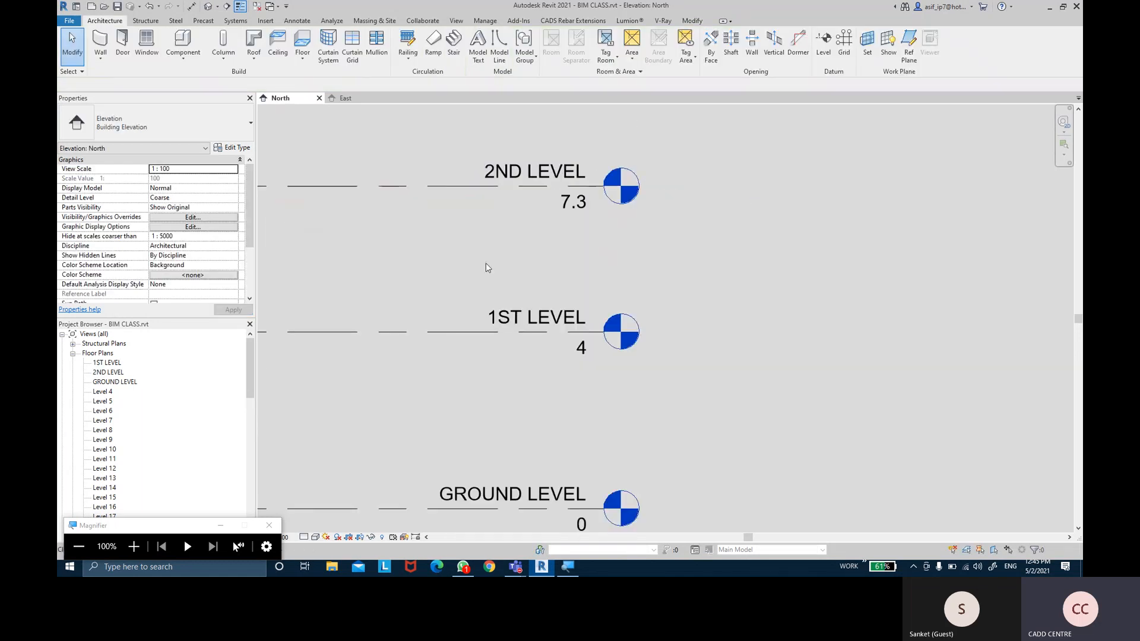
pyautogui.scroll(-2, 484, 265)
pyautogui.moveTo(416, 140); pyautogui.dragTo(423, 198, button='middle')
pyautogui.scroll(2, 423, 198)
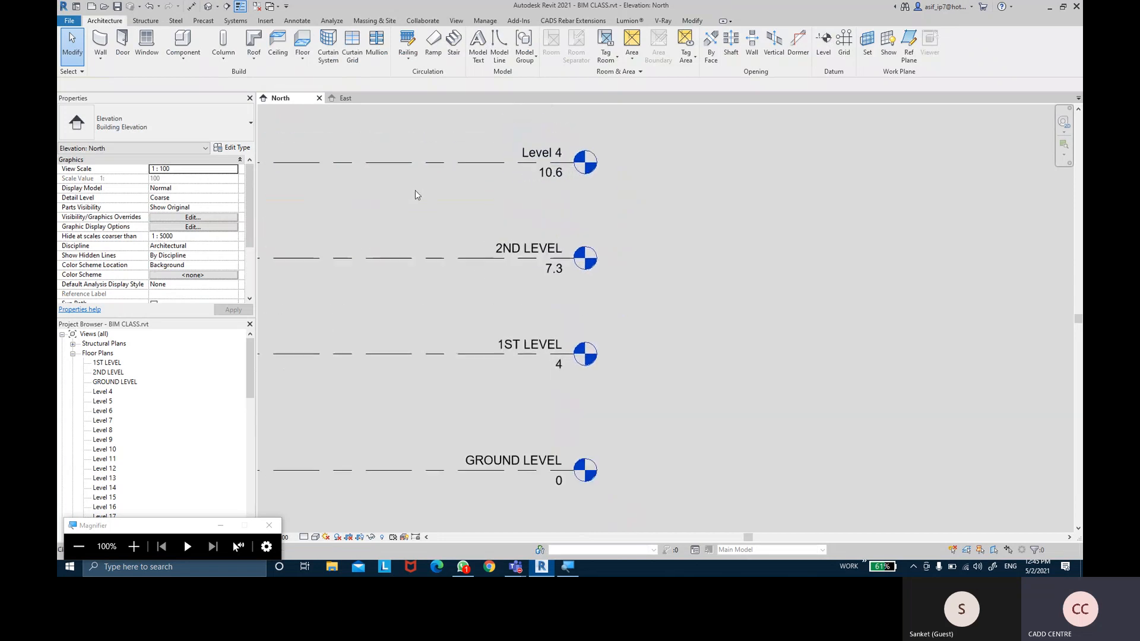
pyautogui.moveTo(423, 213); pyautogui.dragTo(453, 201, button='middle')
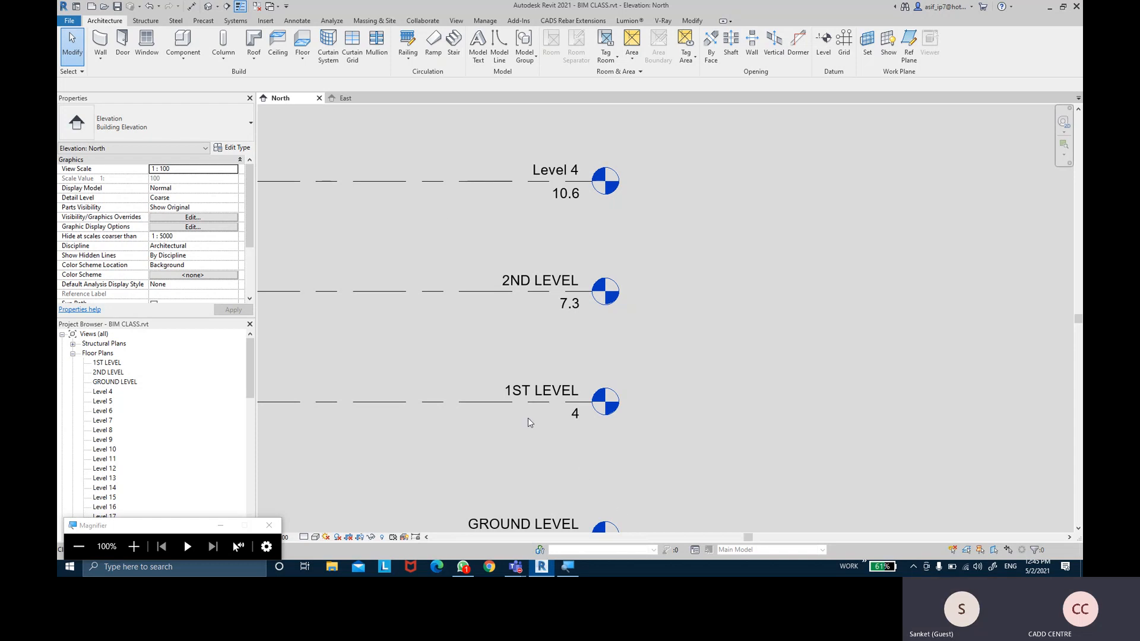
pyautogui.moveTo(514, 406); pyautogui.dragTo(510, 383, button='middle')
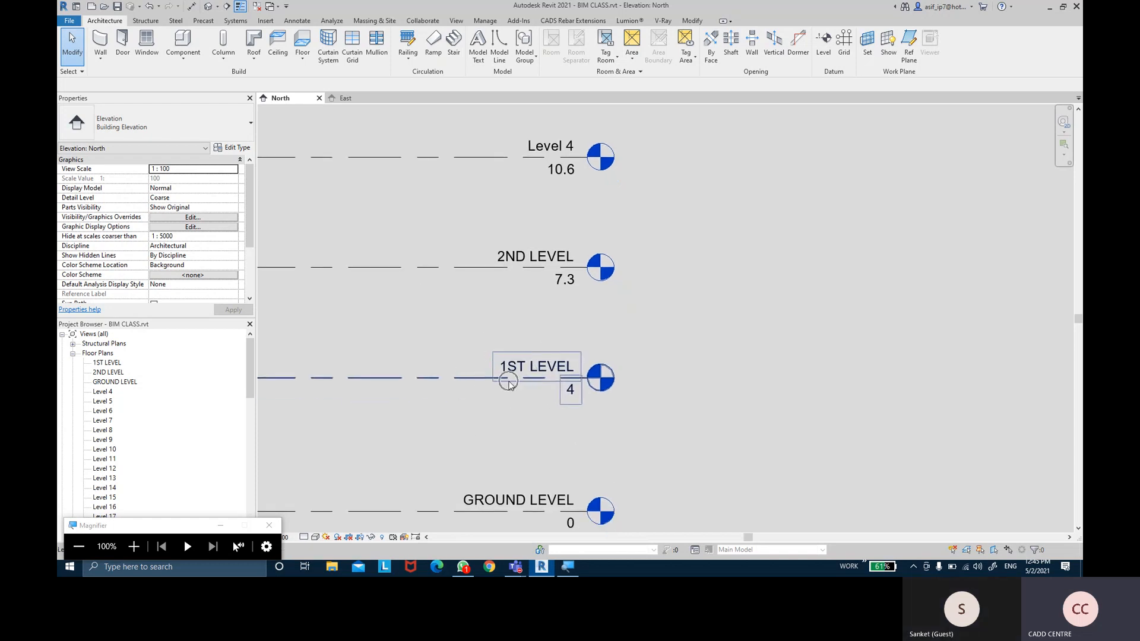
pyautogui.moveTo(563, 207); pyautogui.dragTo(563, 218, button='middle')
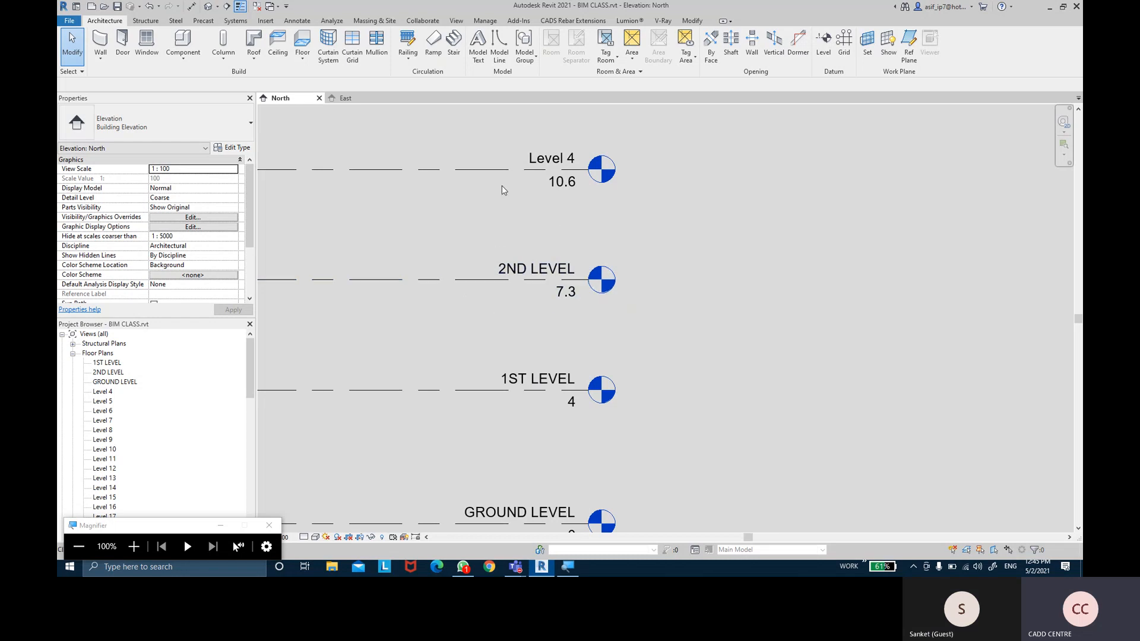
pyautogui.scroll(-1, 514, 301)
# Bring the upper and ground levels into view and select Level 4 at 10.6
pyautogui.moveTo(528, 367); pyautogui.dragTo(528, 338, button='middle')
pyautogui.moveTo(525, 153); pyautogui.dragTo(537, 278, button='middle')
pyautogui.press('ctrl')
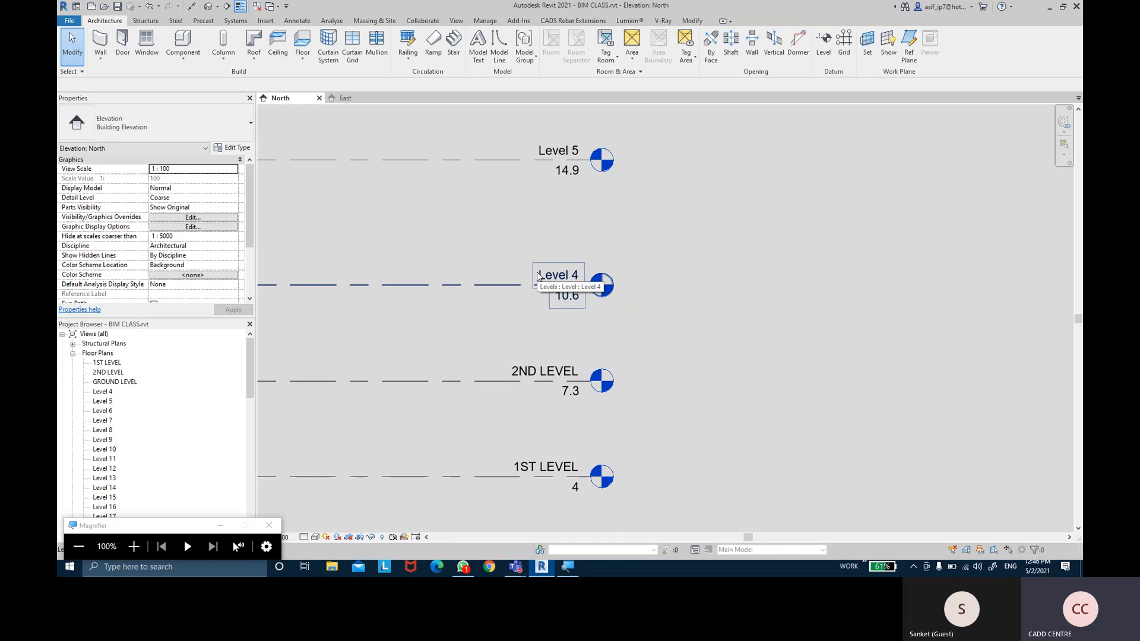
pyautogui.press('ctrl')
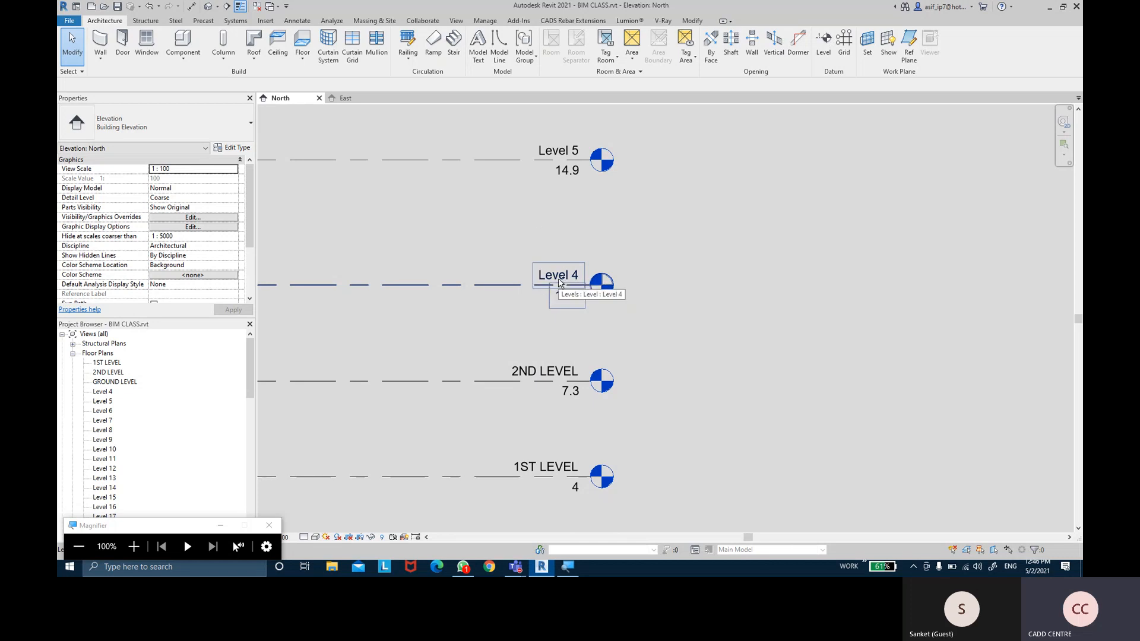
pyautogui.moveTo(572, 120); pyautogui.dragTo(579, 237, button='middle')
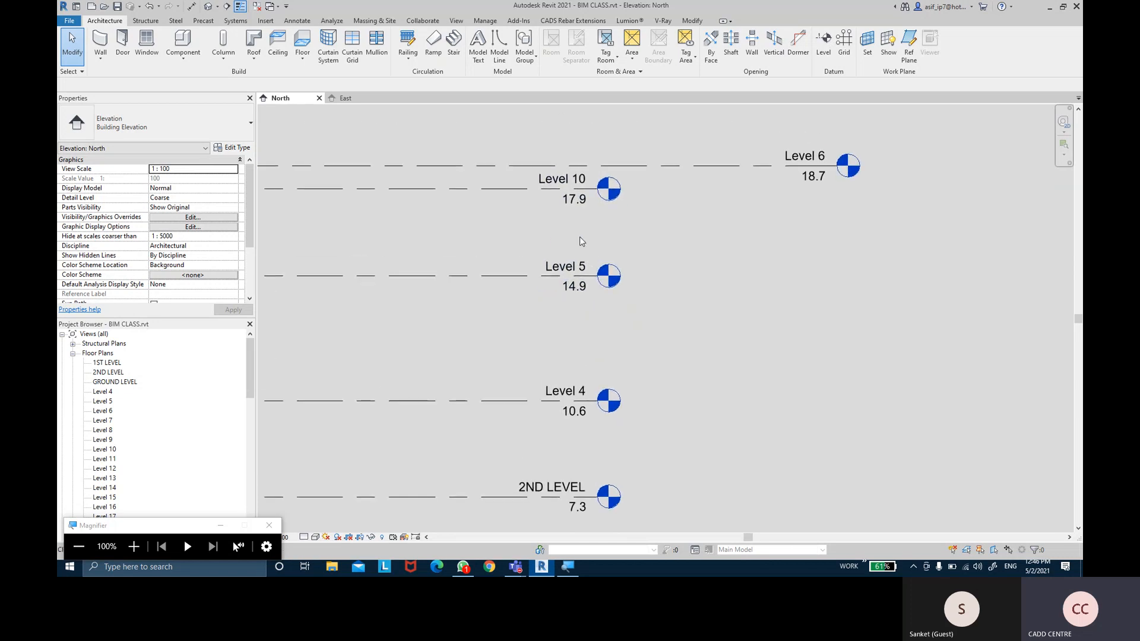
pyautogui.scroll(-2, 605, 255)
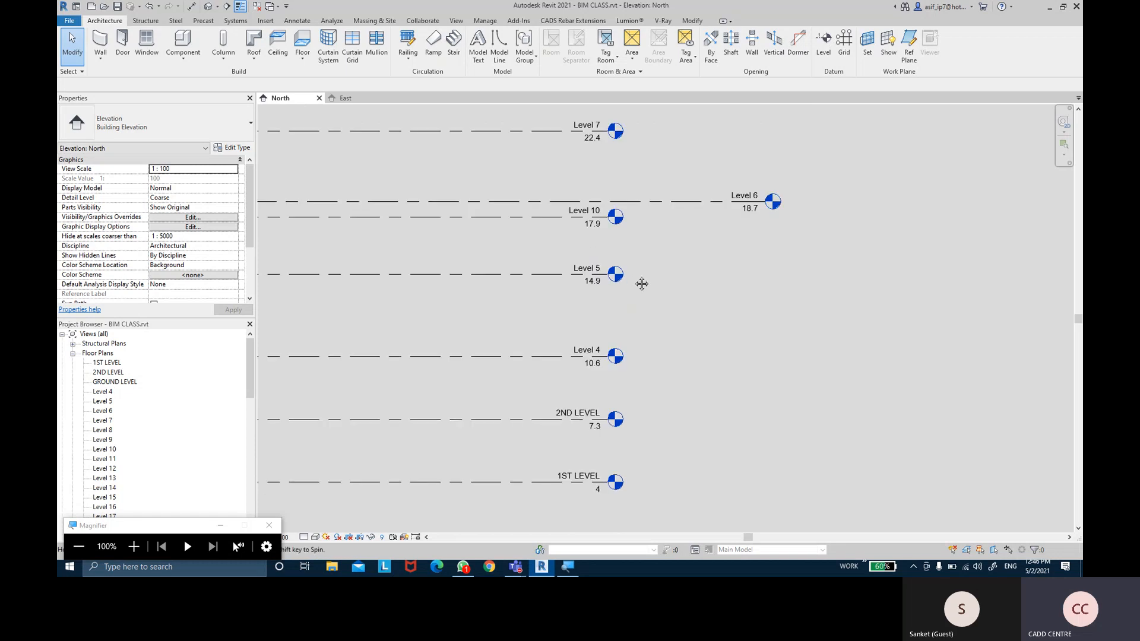
pyautogui.moveTo(670, 390); pyautogui.dragTo(661, 315, button='middle')
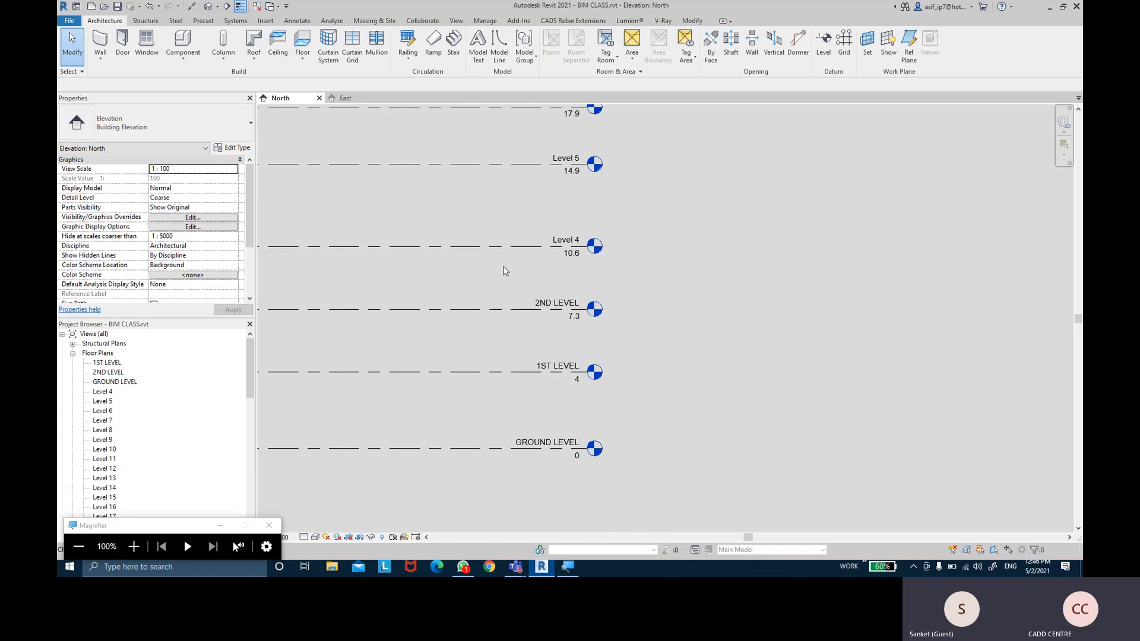
pyautogui.click(486, 236)
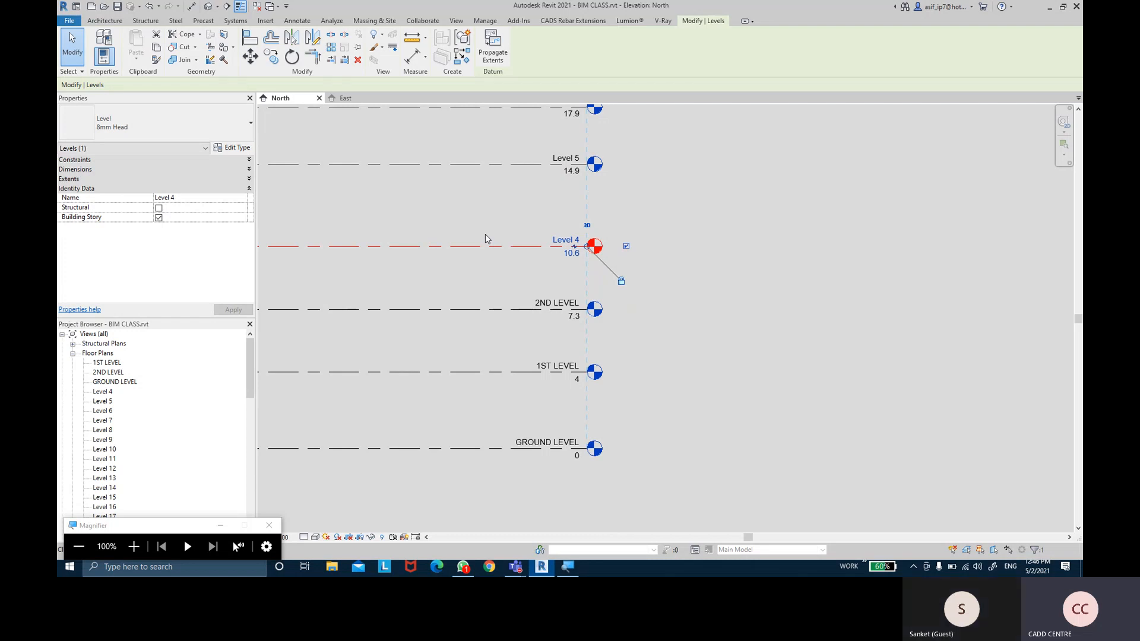
# Delete Level 4, then pick-line a new level offset 4 above 2ND LEVEL at 11.3
pyautogui.press('Delete')
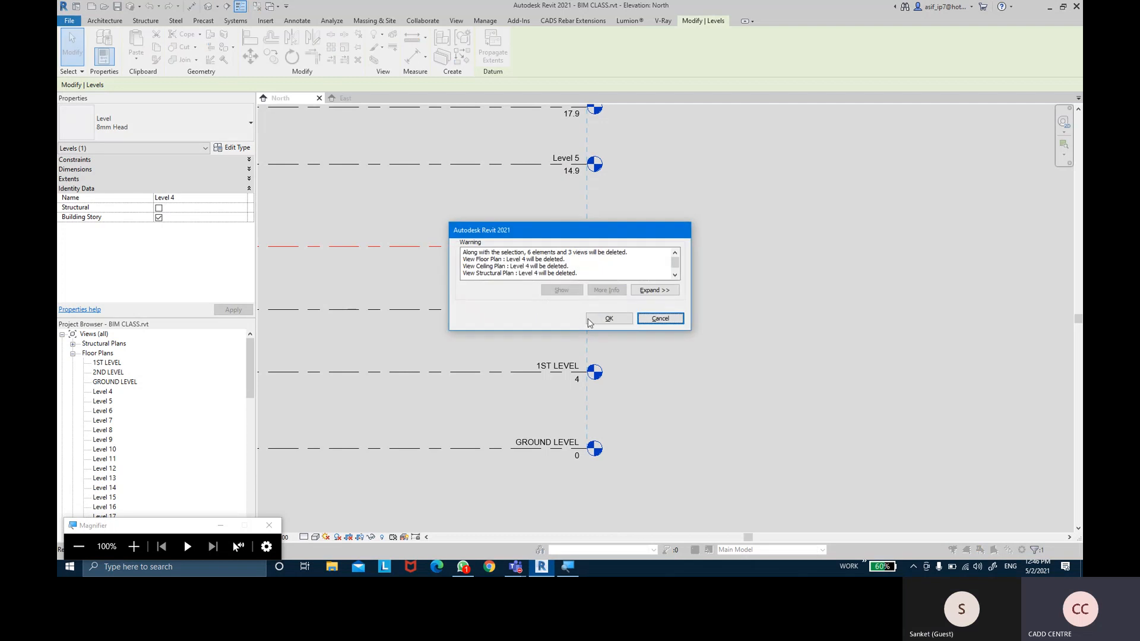
pyautogui.click(599, 321)
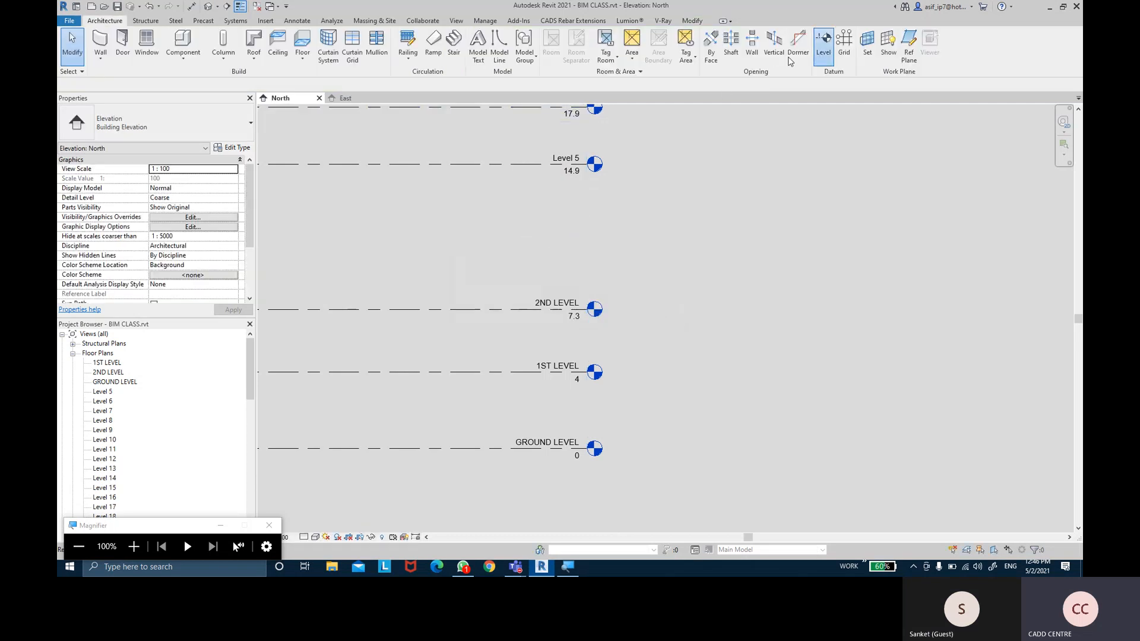
pyautogui.click(824, 46)
pyautogui.click(495, 37)
pyautogui.click(309, 84)
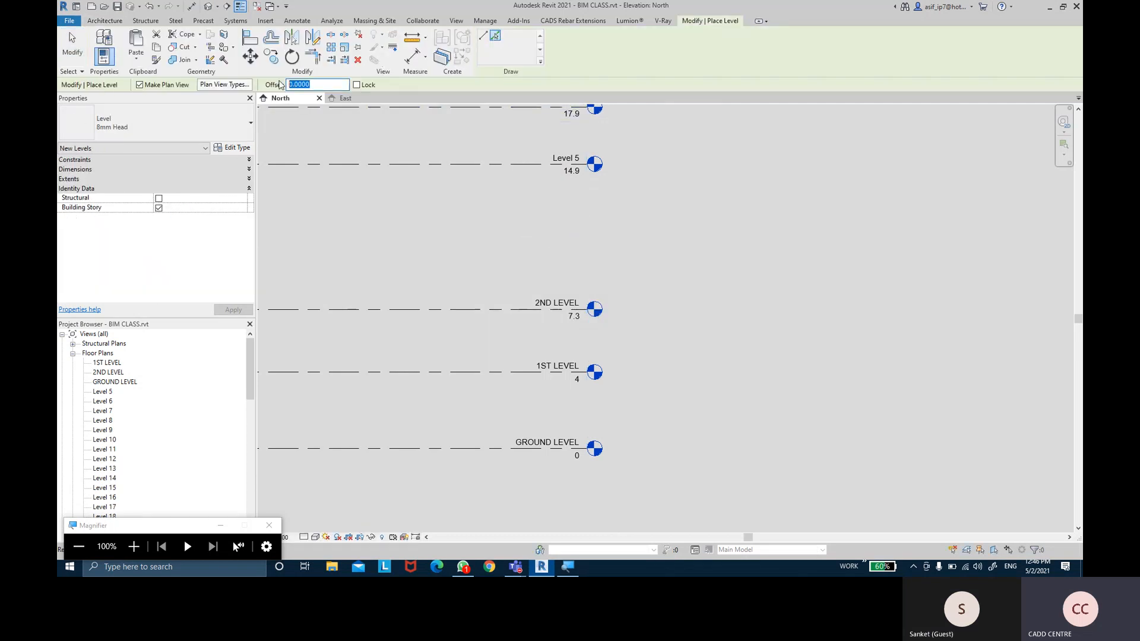
pyautogui.write('4')
pyautogui.press('Return')
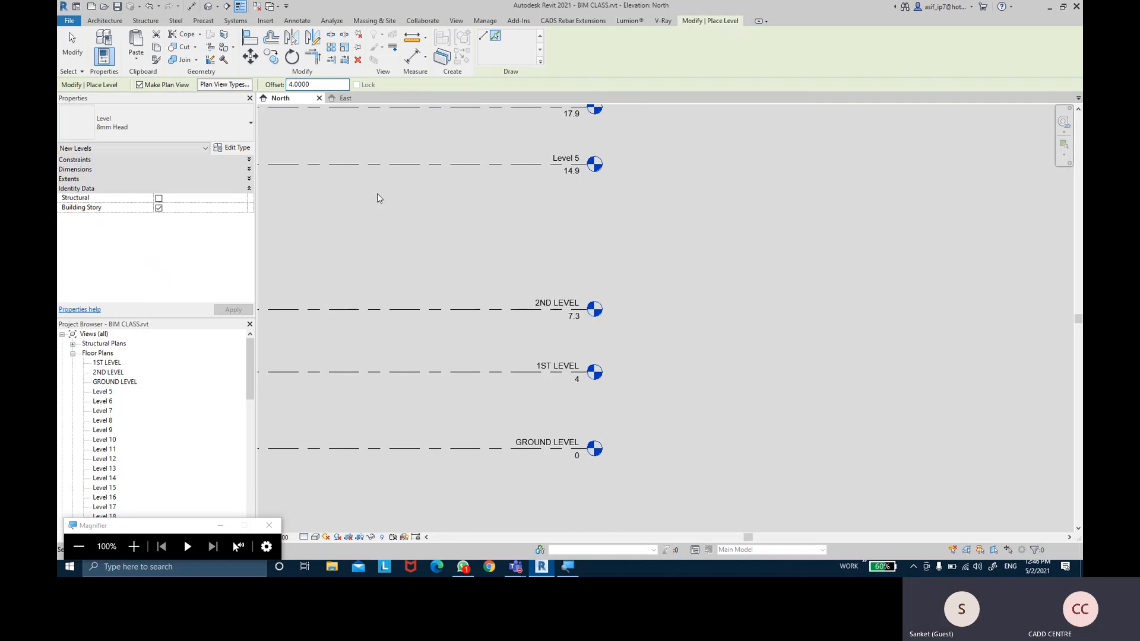
pyautogui.click(403, 306)
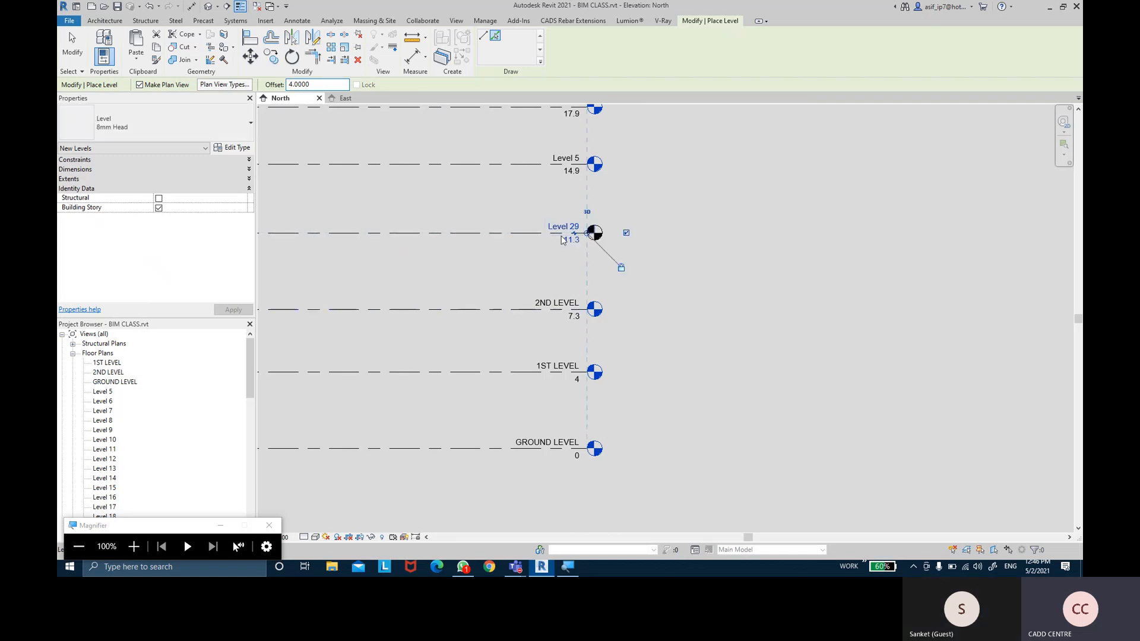
pyautogui.click(72, 44)
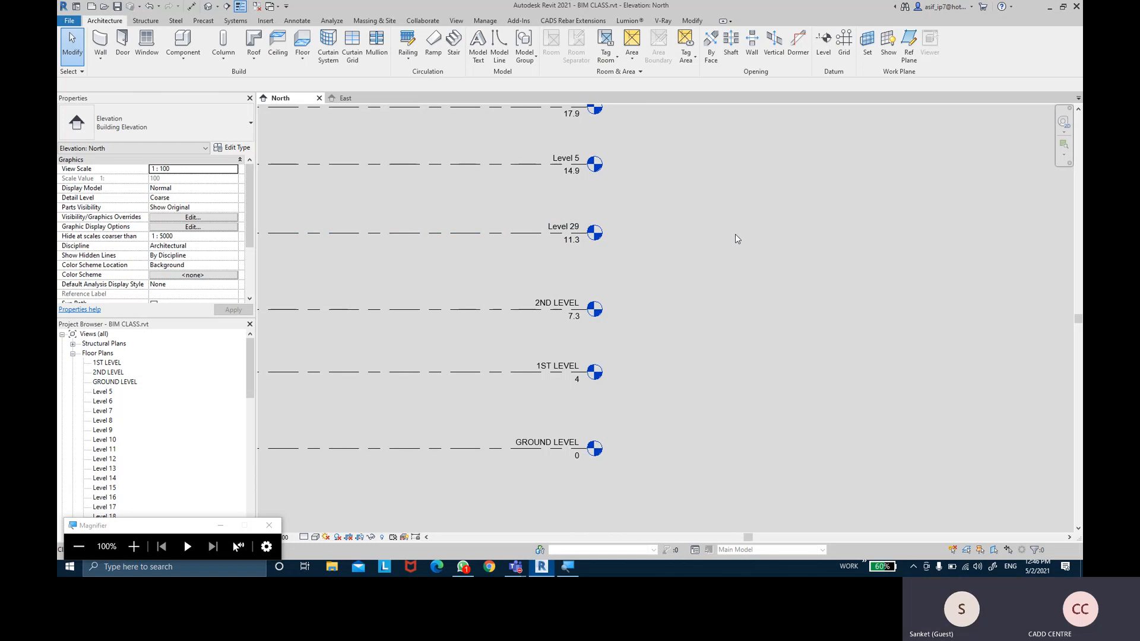
pyautogui.moveTo(743, 254); pyautogui.dragTo(748, 266, button='middle')
# Select the 2ND LEVEL line at 7.3 to show its identity properties
pyautogui.moveTo(639, 289); pyautogui.dragTo(644, 280, button='middle')
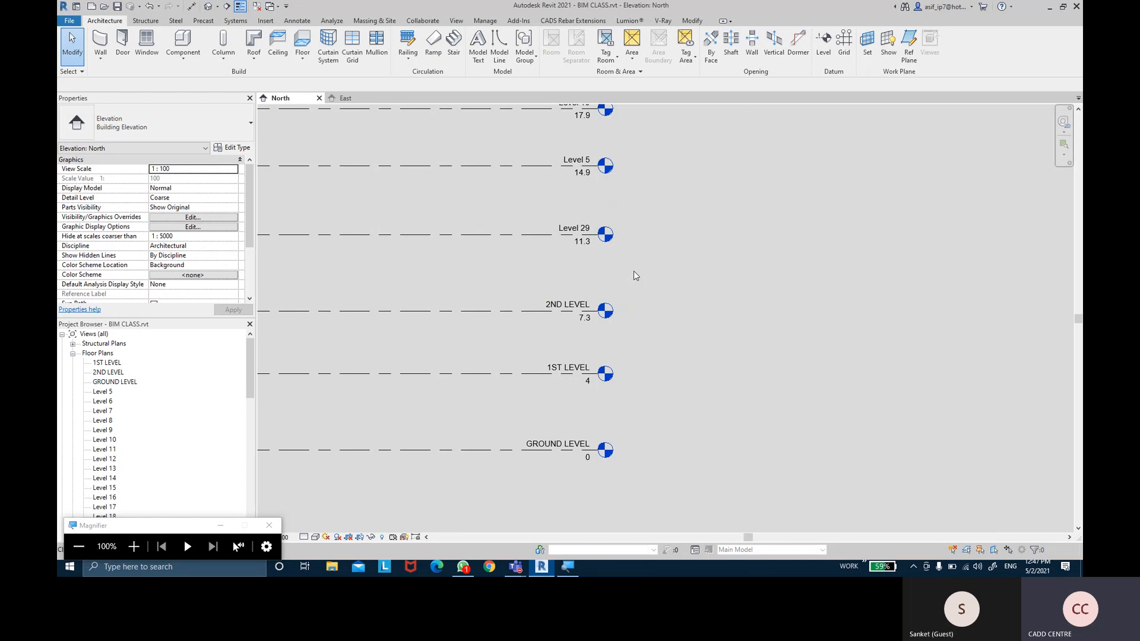
pyautogui.moveTo(628, 287); pyautogui.dragTo(628, 273, button='middle')
pyautogui.click(467, 298)
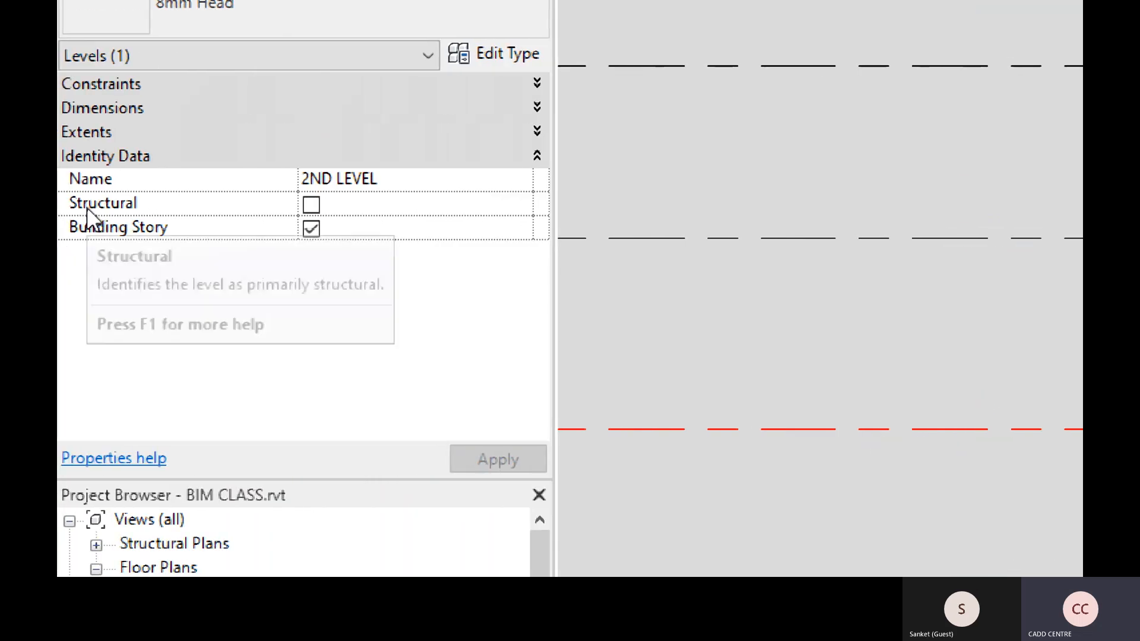
# Tick Structural for 2ND LEVEL and apply it by clicking empty canvas
pyautogui.click(305, 204)
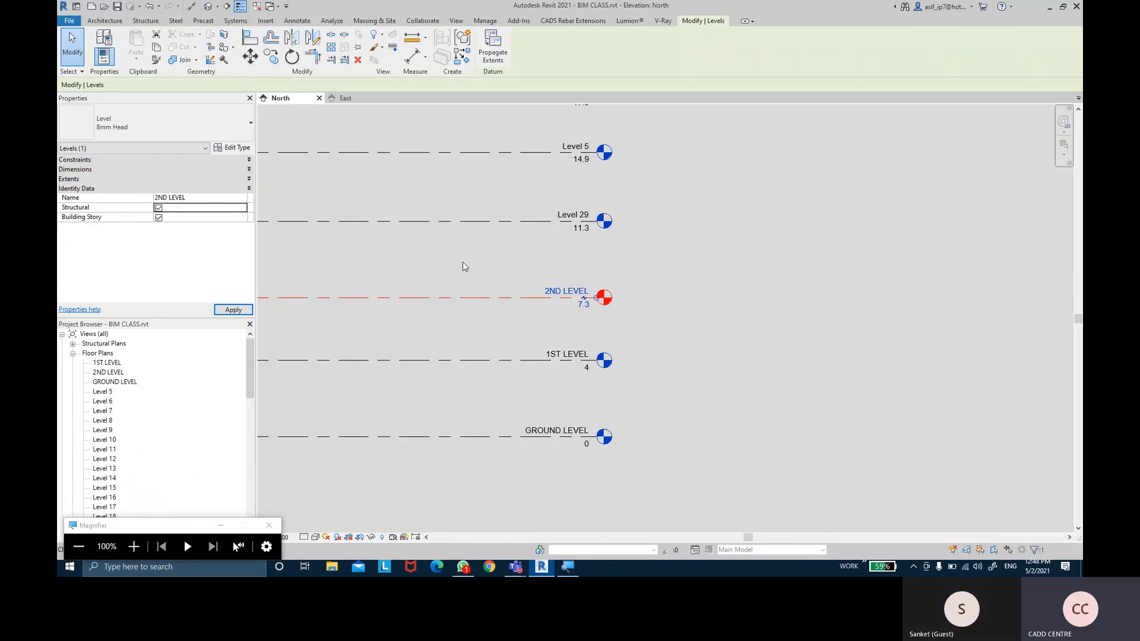
pyautogui.click(478, 267)
pyautogui.moveTo(489, 269); pyautogui.dragTo(491, 283, button='middle')
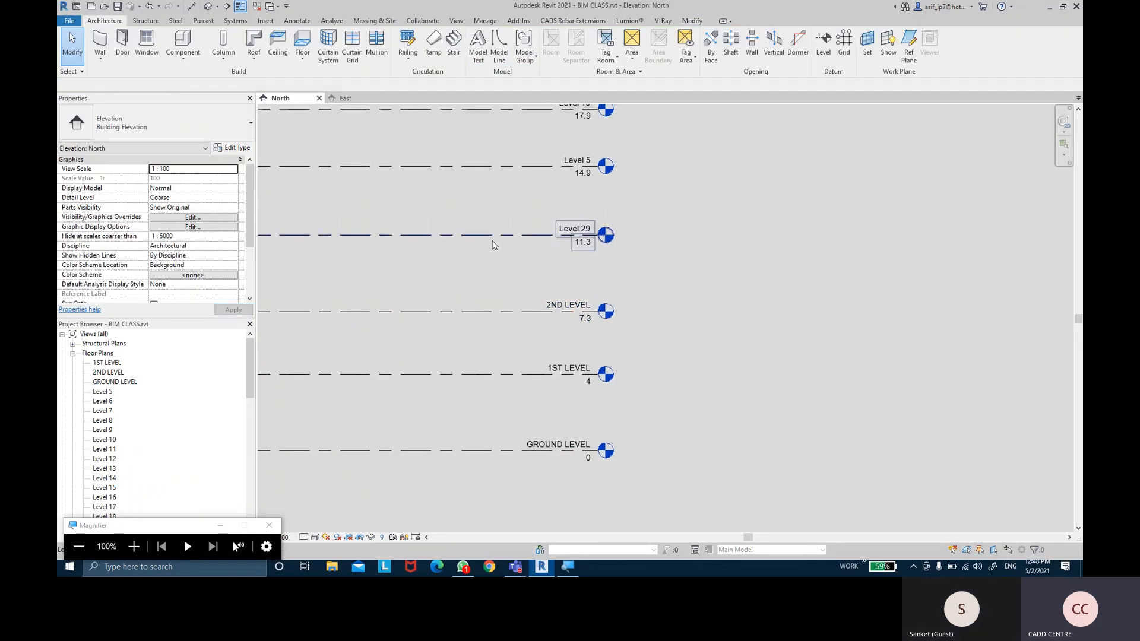
pyautogui.click(499, 236)
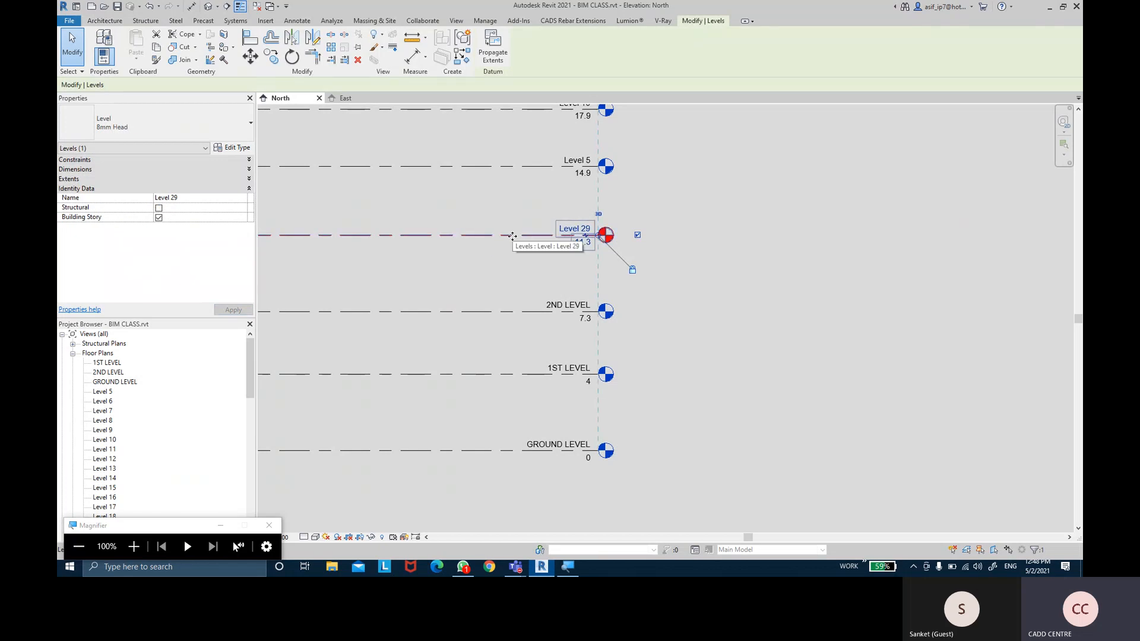
# Rename Level 29 to 2ND MEZ LEVEL
pyautogui.click(194, 200)
pyautogui.write('ME')
pyautogui.press('BackSpace')
pyautogui.press('BackSpace')
pyautogui.write('2ND ')
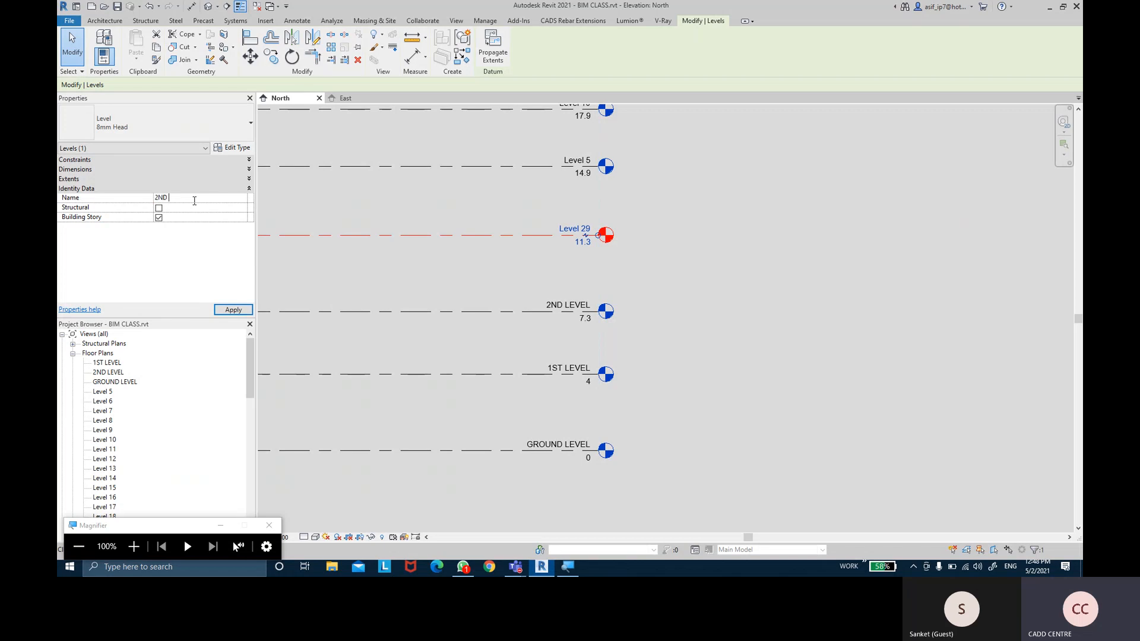
pyautogui.write('MEZ LEVE')
pyautogui.press('Return')
pyautogui.press('Return')
pyautogui.click(711, 266)
# Rename Level 5 to 3RD LEVEL, renaming its corresponding views too
pyautogui.moveTo(707, 206); pyautogui.dragTo(707, 250, button='middle')
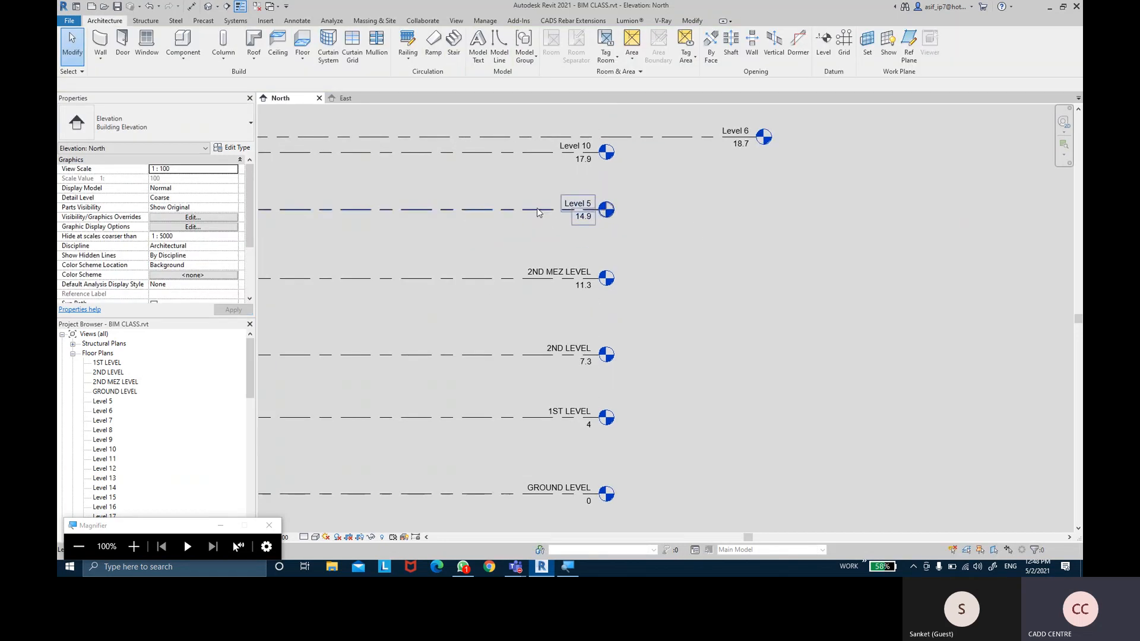
pyautogui.click(536, 208)
pyautogui.click(215, 197)
pyautogui.write('3RD LEVEL')
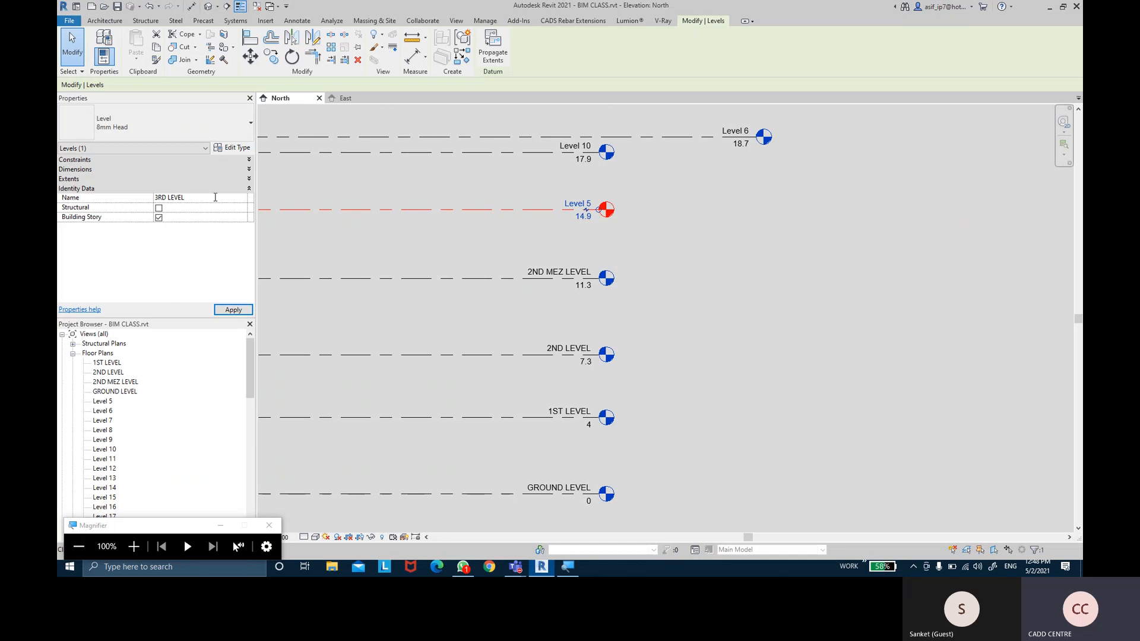
pyautogui.press('Return')
pyautogui.press('Left')
pyautogui.press('Return')
pyautogui.click(800, 356)
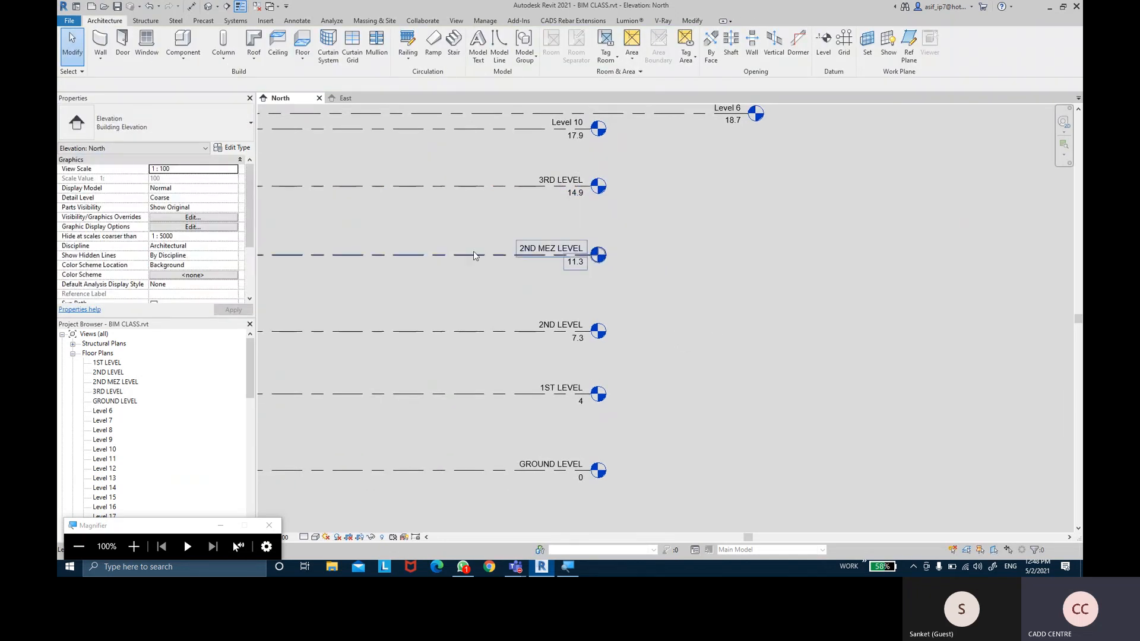
pyautogui.click(474, 255)
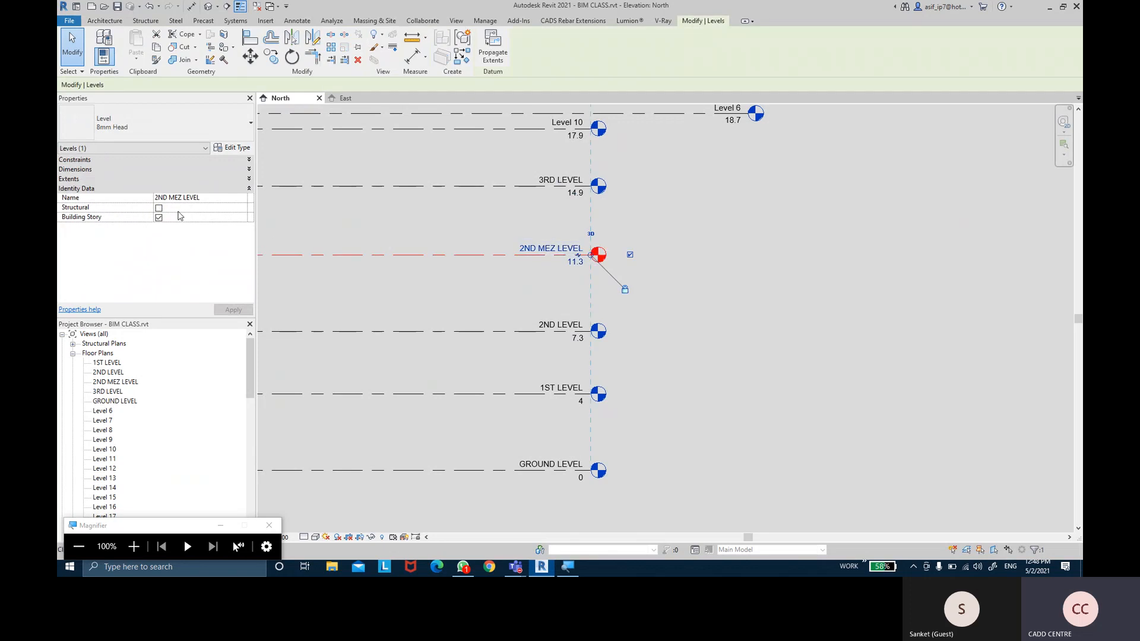
# Toggle the Building Story and Structural checkboxes for 2ND MEZ LEVEL
pyautogui.click(159, 218)
pyautogui.click(158, 207)
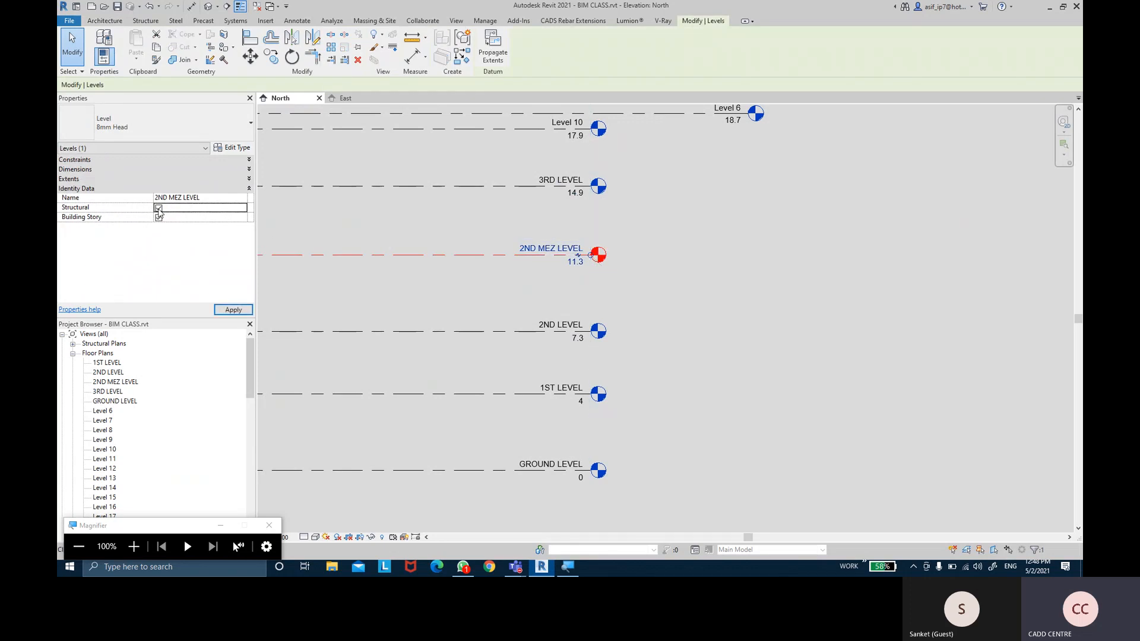
pyautogui.click(158, 218)
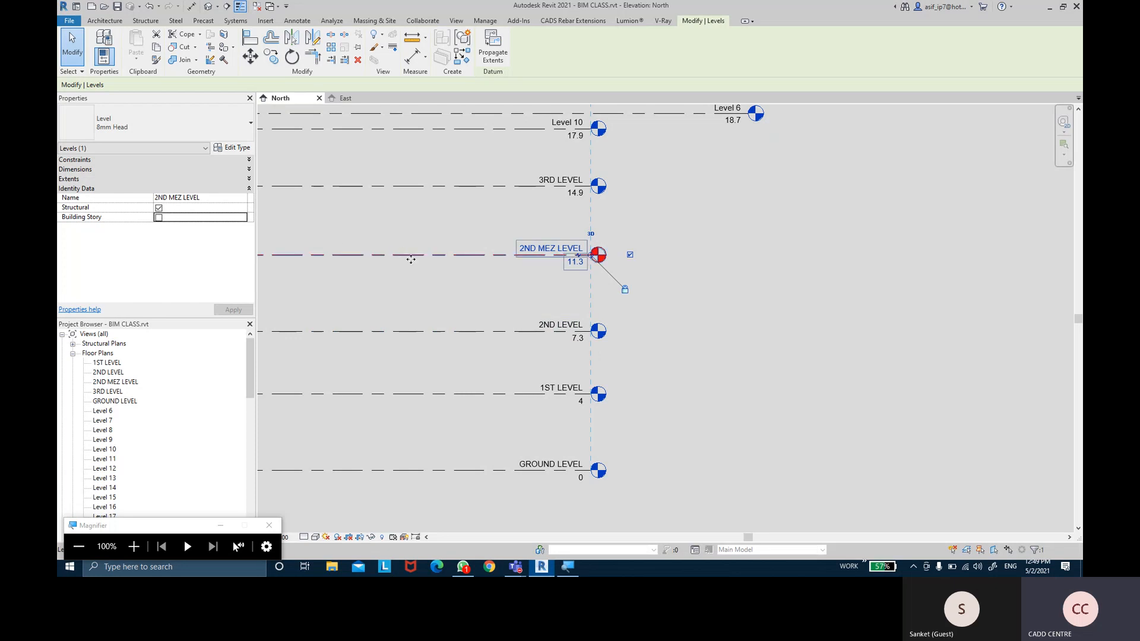
pyautogui.click(161, 219)
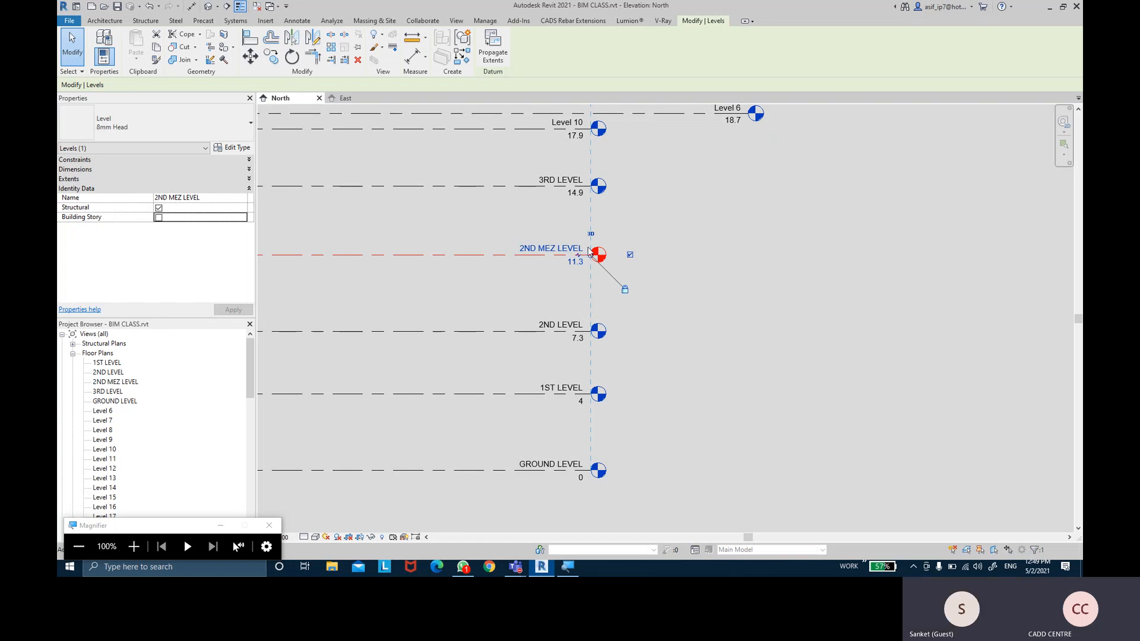
pyautogui.click(670, 229)
# Mark 3RD LEVEL as Structural and apply, then clear the level selection
pyautogui.click(496, 187)
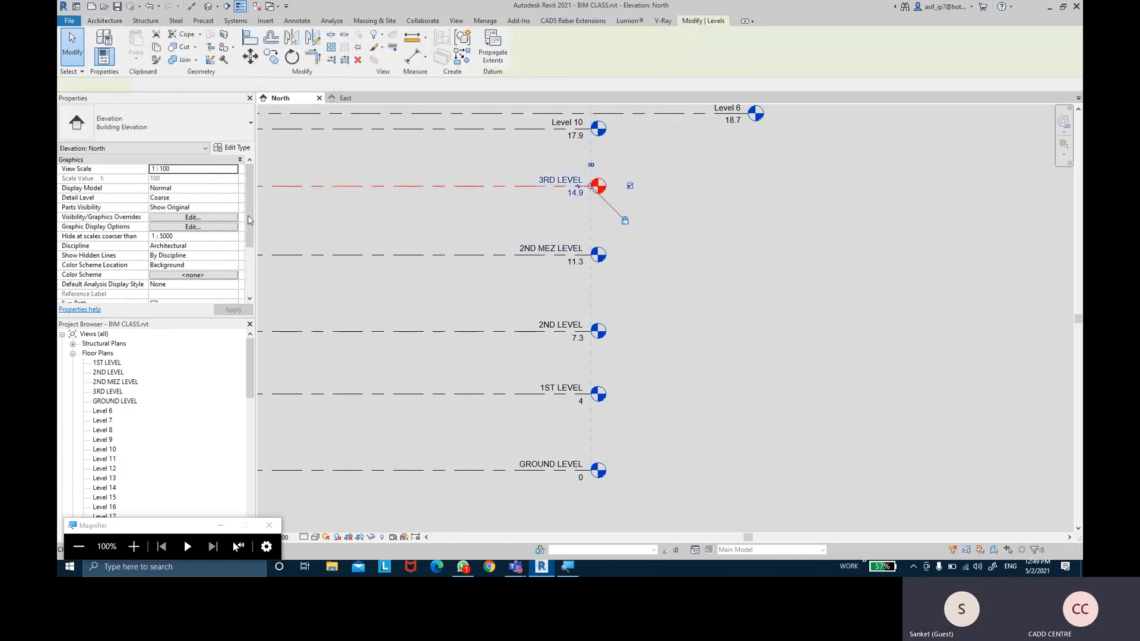
pyautogui.click(159, 209)
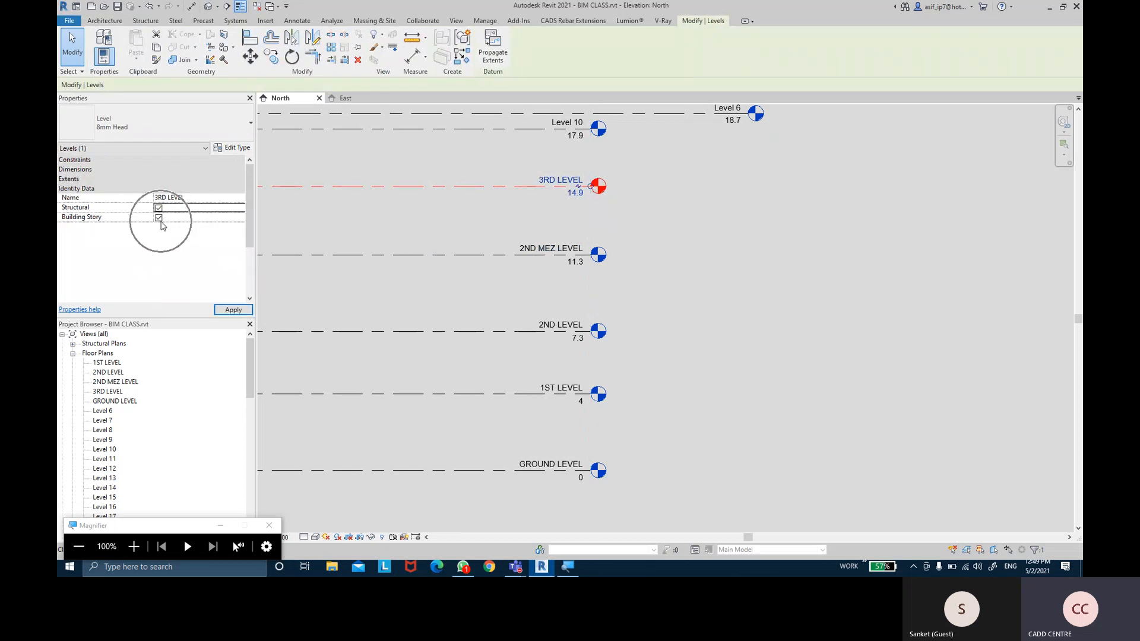
pyautogui.click(223, 310)
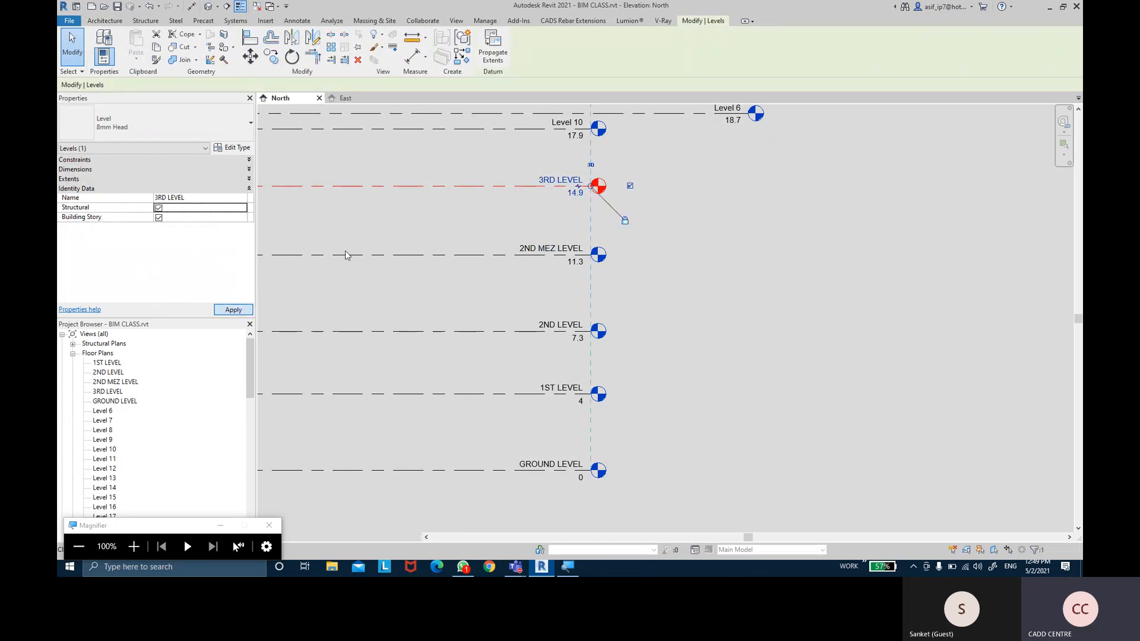
pyautogui.click(415, 240)
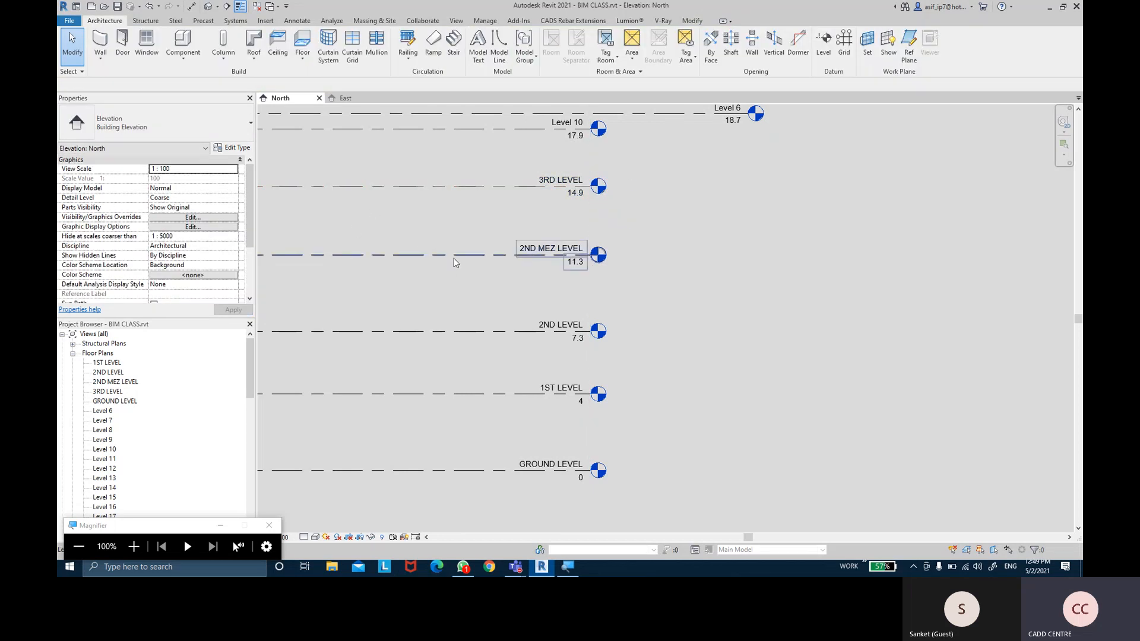
pyautogui.click(347, 255)
pyautogui.click(403, 315)
pyautogui.click(419, 330)
pyautogui.click(735, 313)
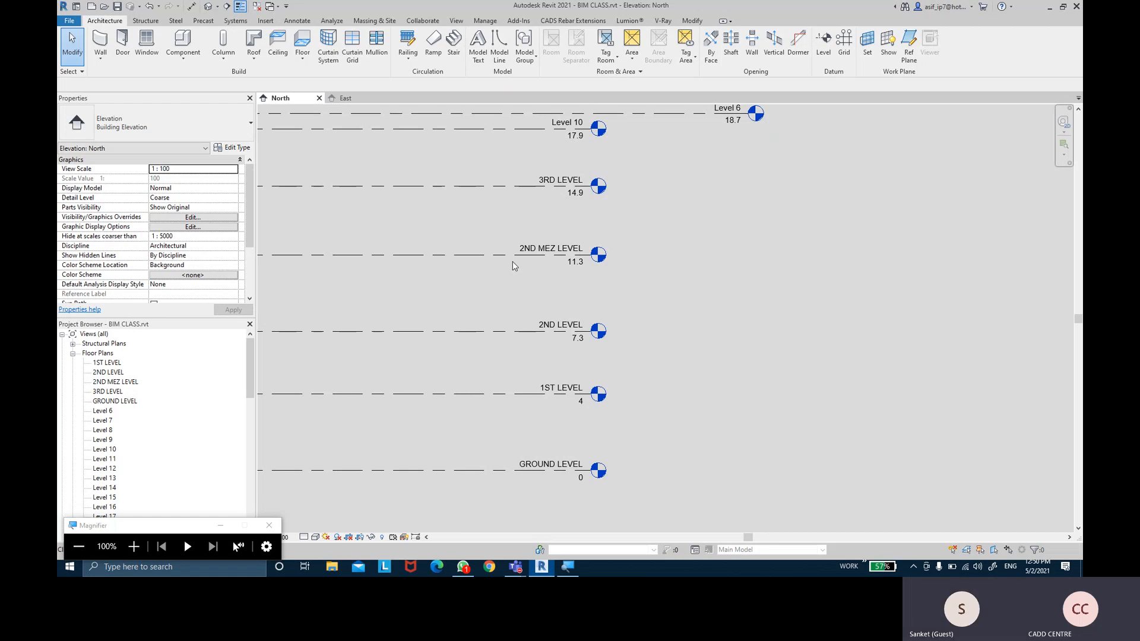
# Expand Constraints on GROUND LEVEL and compare 1ST LEVEL (4) with 2ND LEVEL (7.3)
pyautogui.moveTo(707, 280); pyautogui.dragTo(707, 268, button='middle')
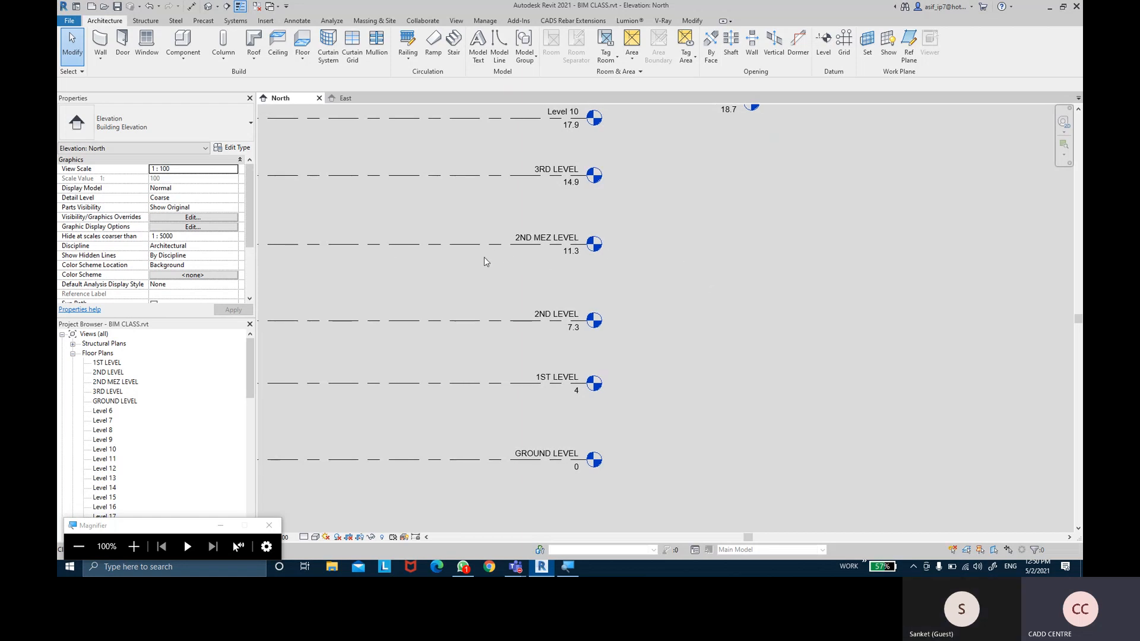
pyautogui.click(486, 465)
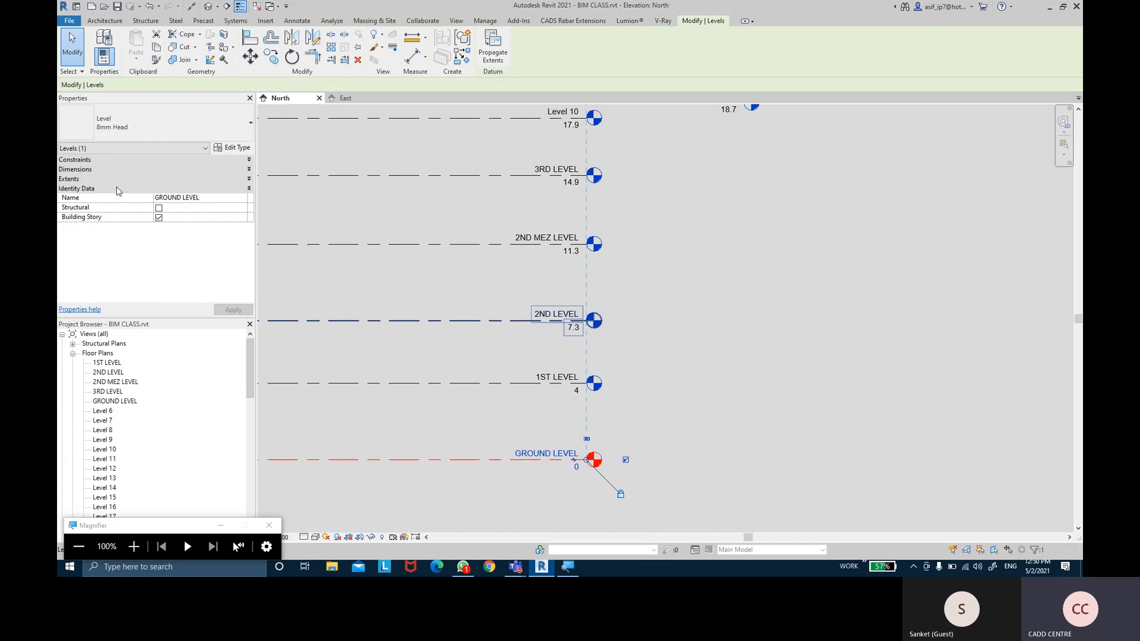
pyautogui.click(86, 162)
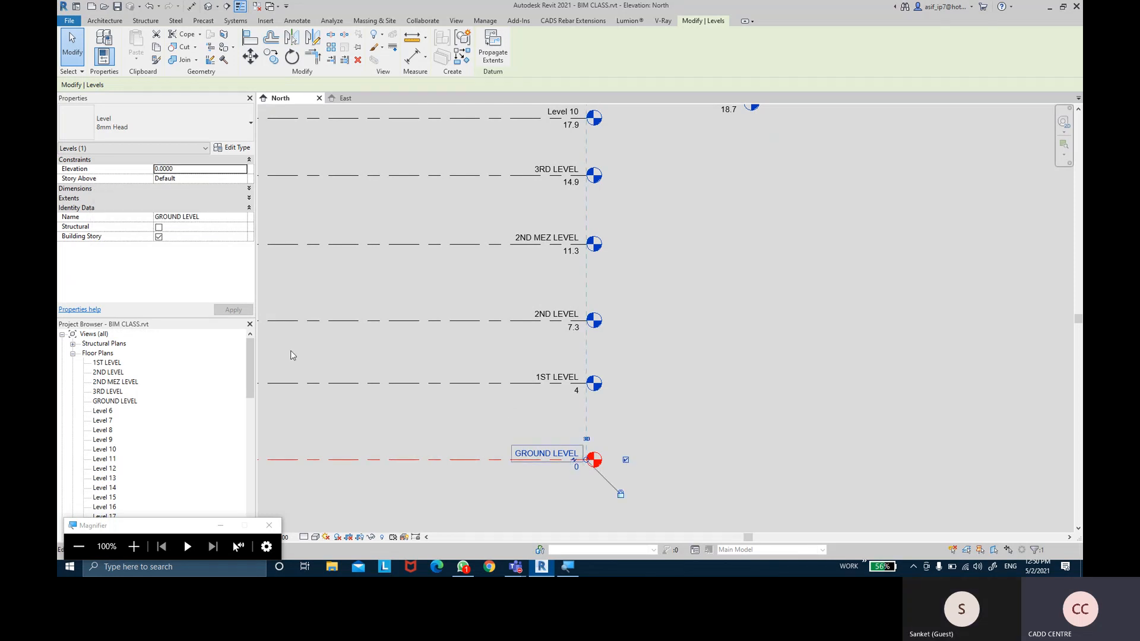
pyautogui.click(468, 387)
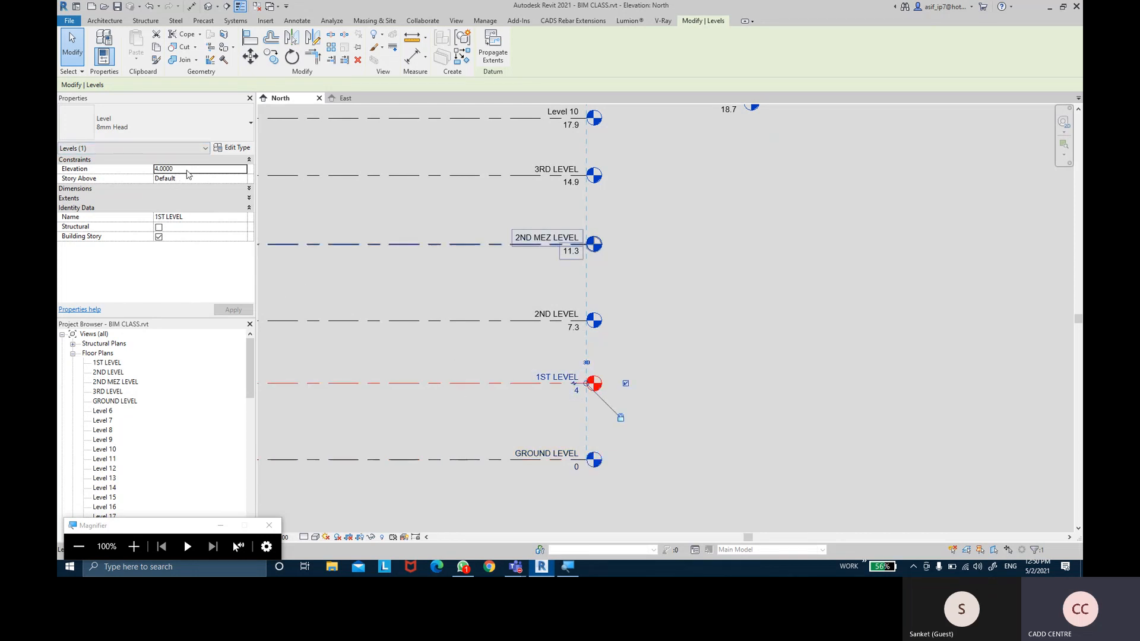
pyautogui.click(414, 323)
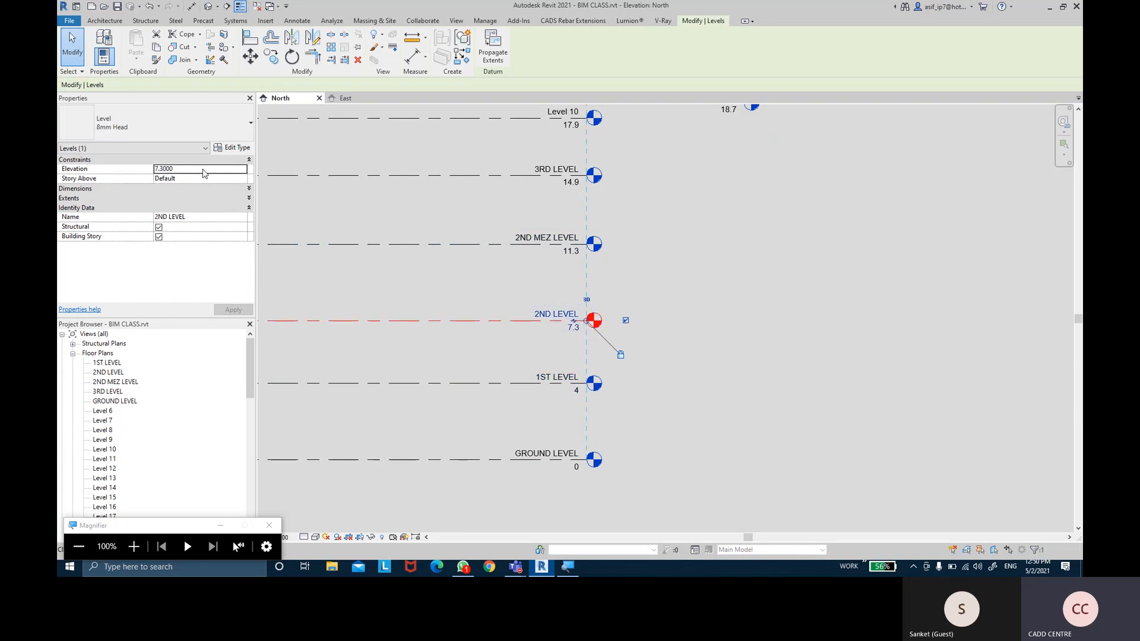
pyautogui.click(389, 385)
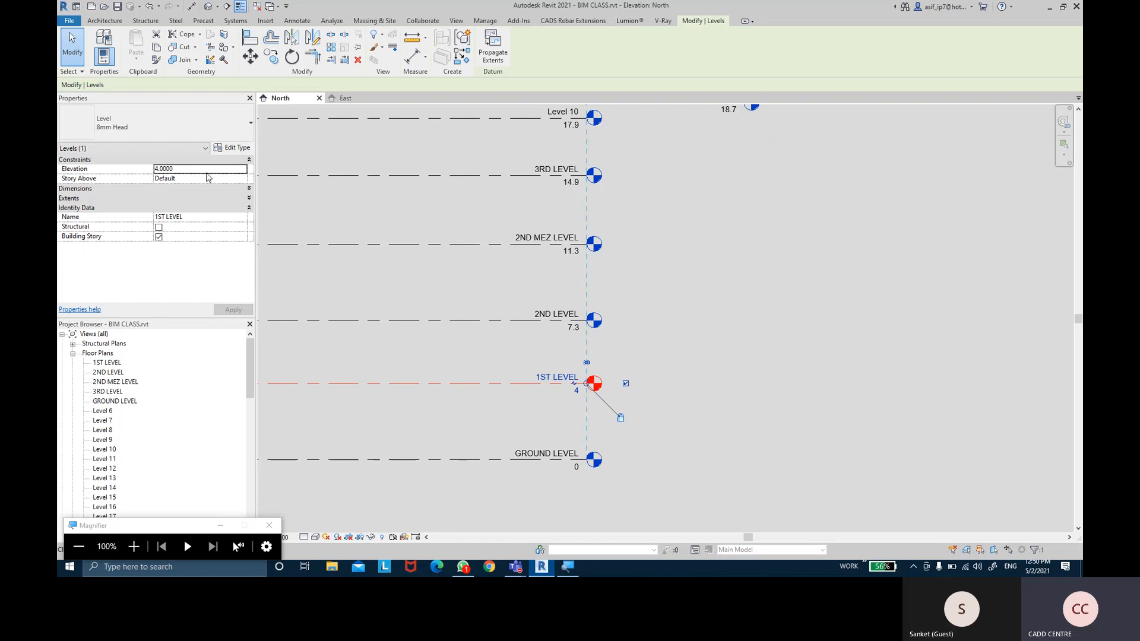
# Set 1ST LEVEL's elevation to 3, correcting an initial 3.5
pyautogui.click(207, 169)
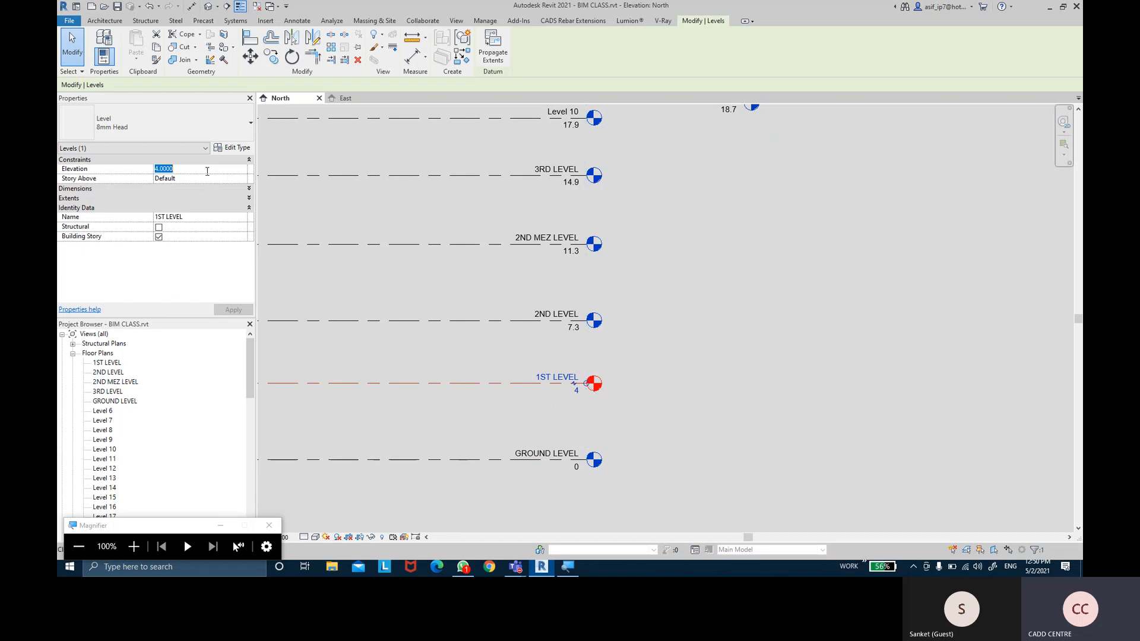
pyautogui.write('3.5')
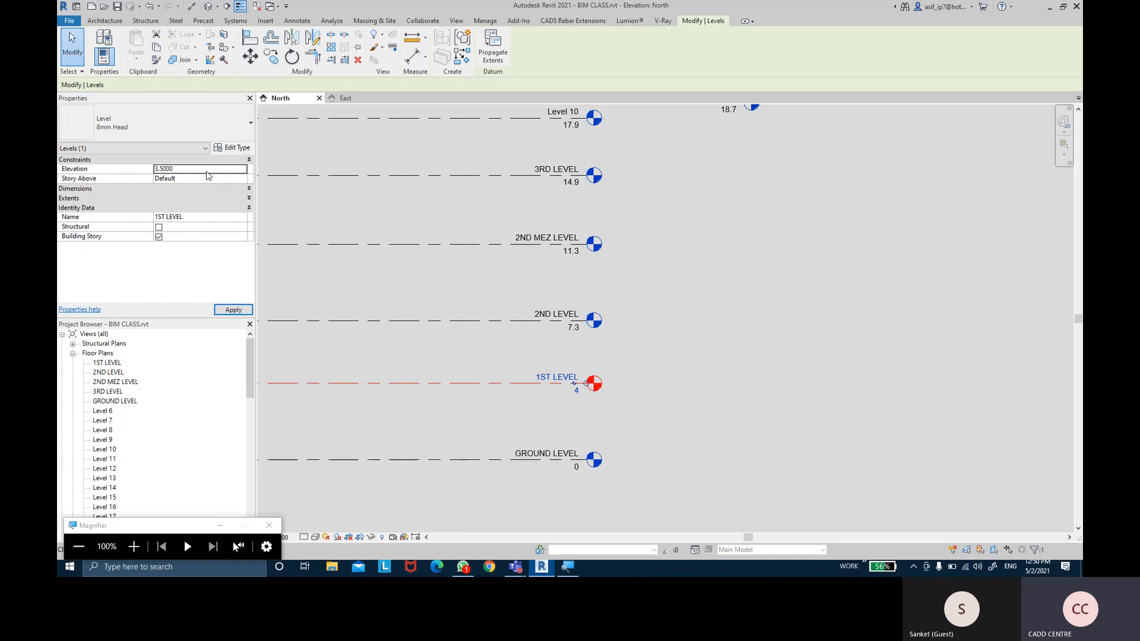
pyautogui.click(232, 313)
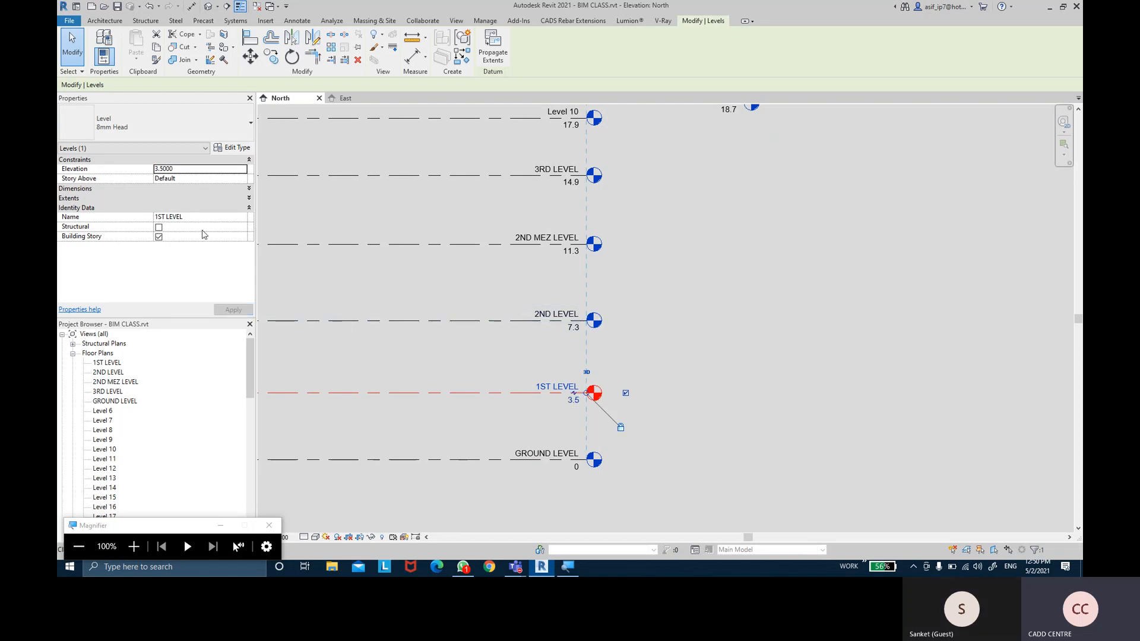
pyautogui.click(185, 169)
pyautogui.write('3')
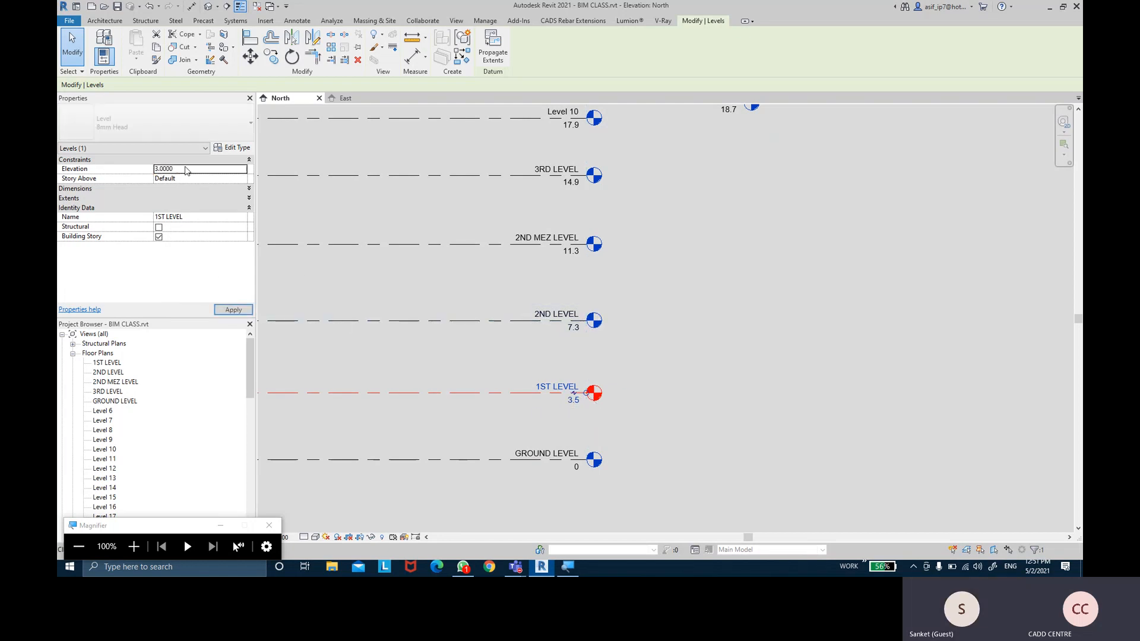
pyautogui.click(231, 310)
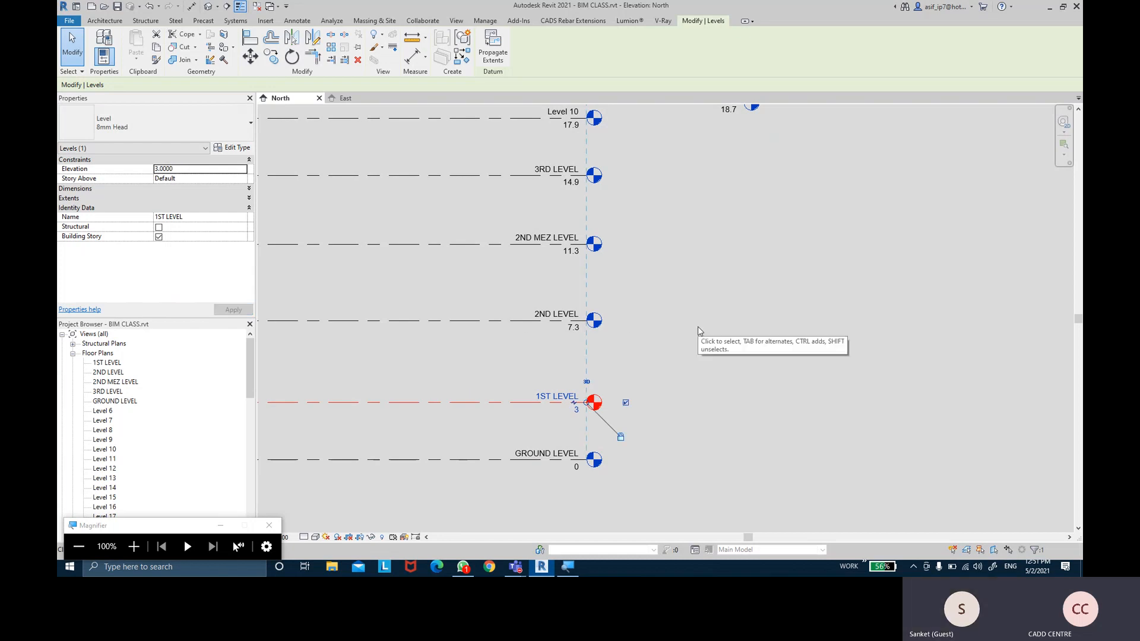
# Set 2ND LEVEL's elevation to 6 and 2ND MEZ LEVEL's to 9
pyautogui.click(464, 321)
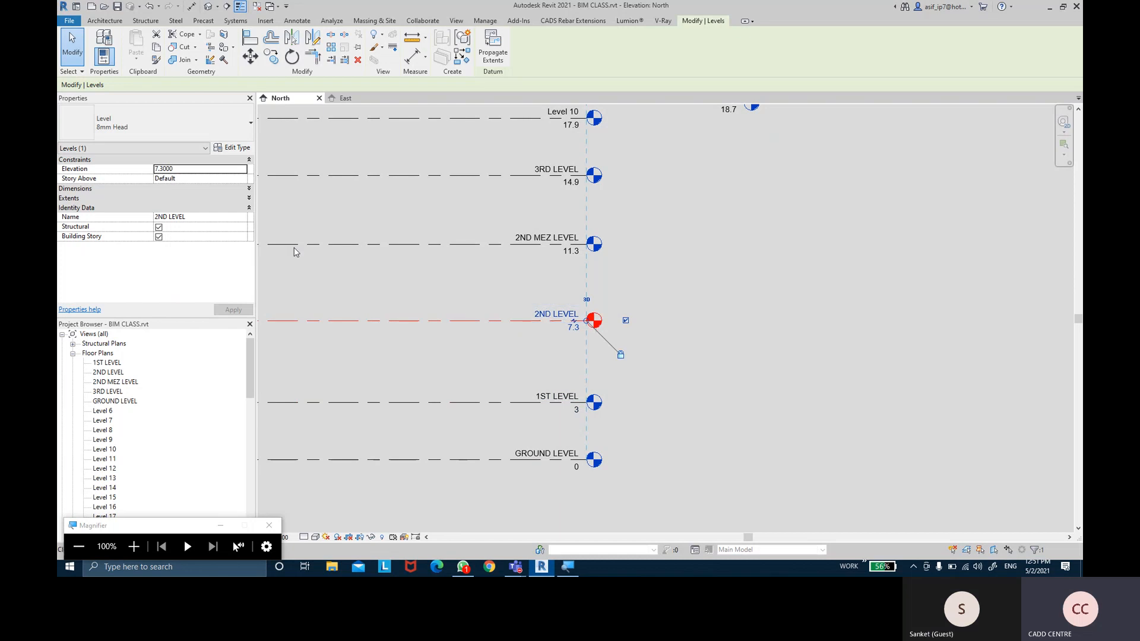
pyautogui.click(198, 171)
pyautogui.write('6.0000')
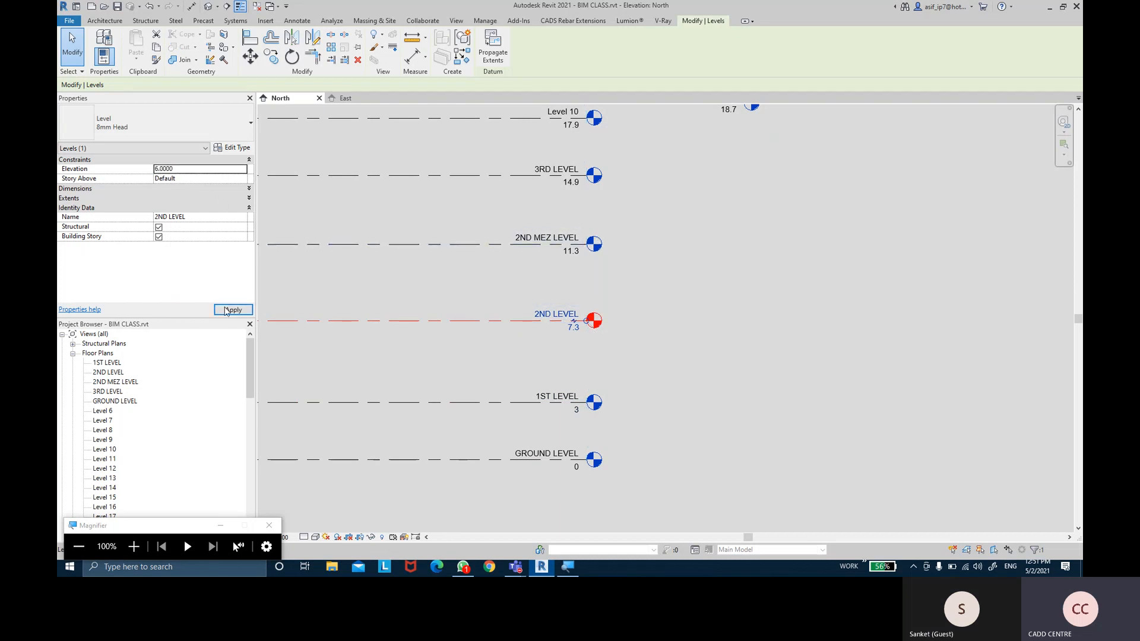
pyautogui.click(226, 311)
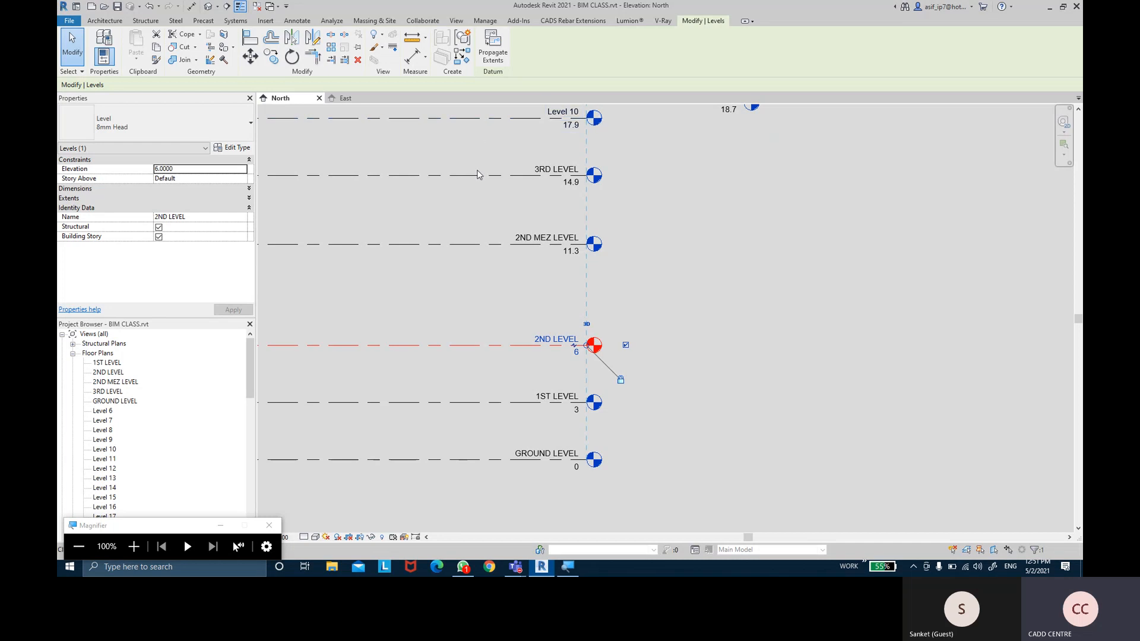
pyautogui.click(514, 243)
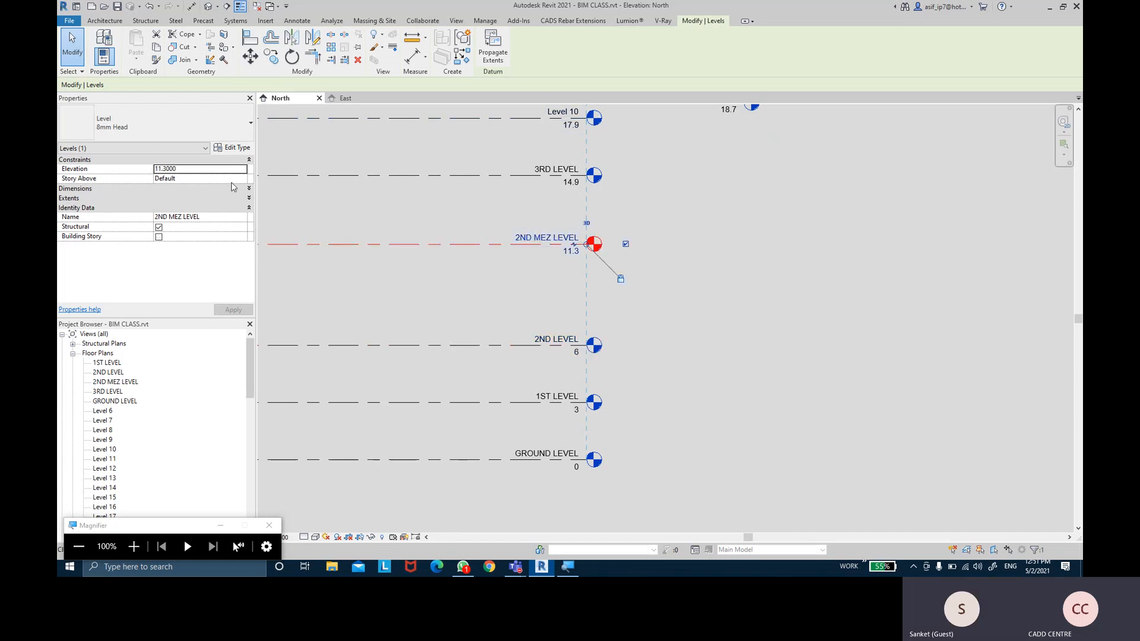
pyautogui.click(218, 171)
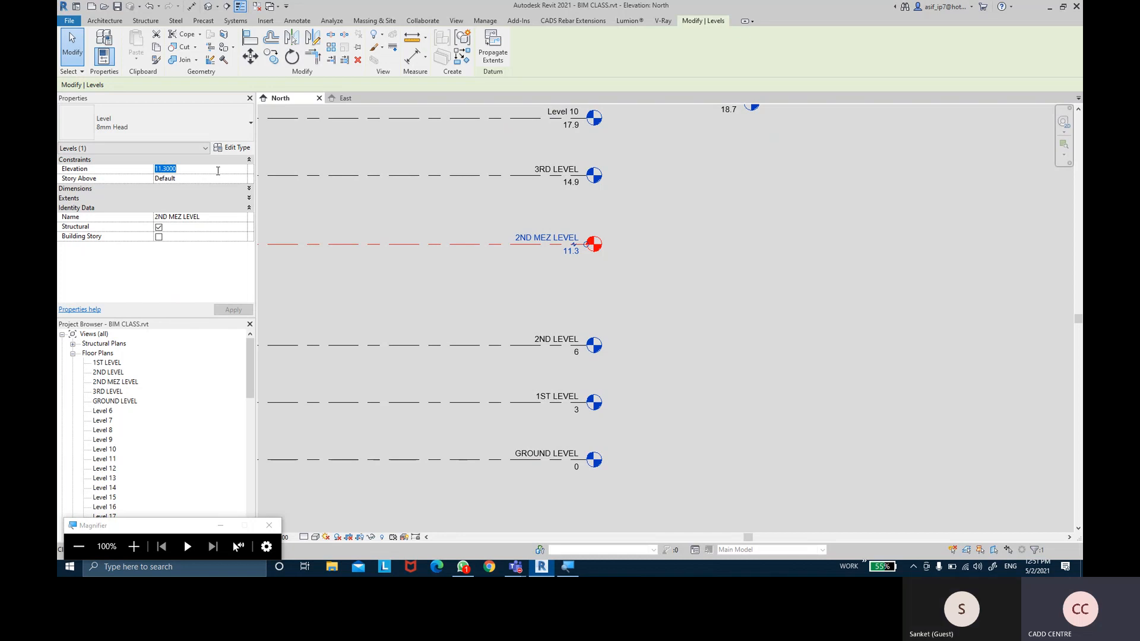
pyautogui.write('9.0000')
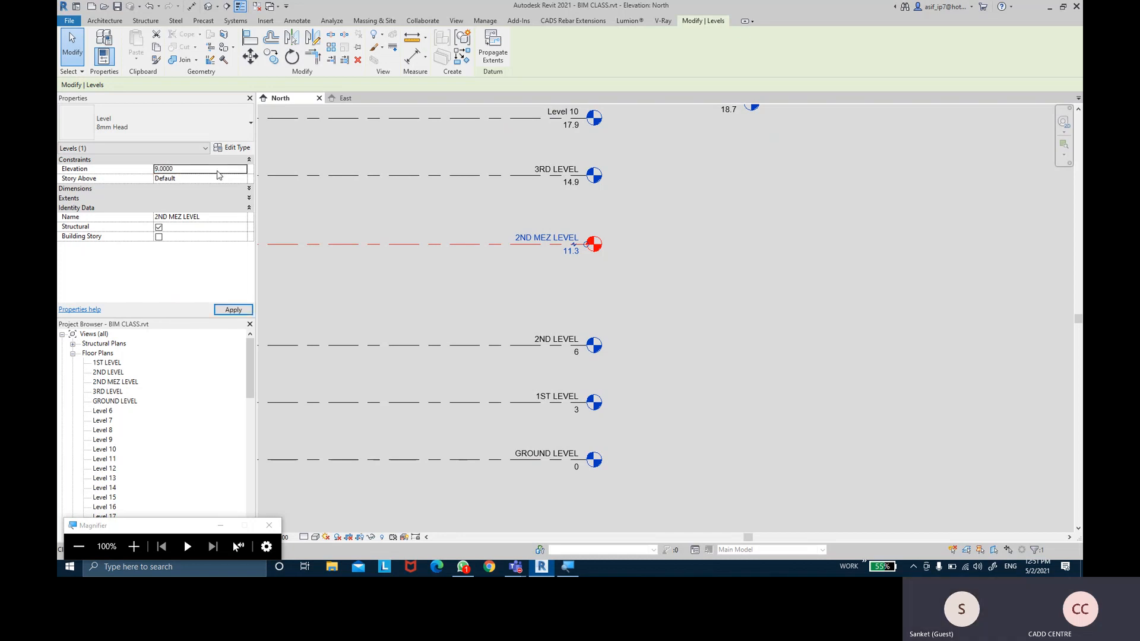
pyautogui.click(233, 310)
# Set 3RD LEVEL's elevation to 12 and clear the selection
pyautogui.click(488, 176)
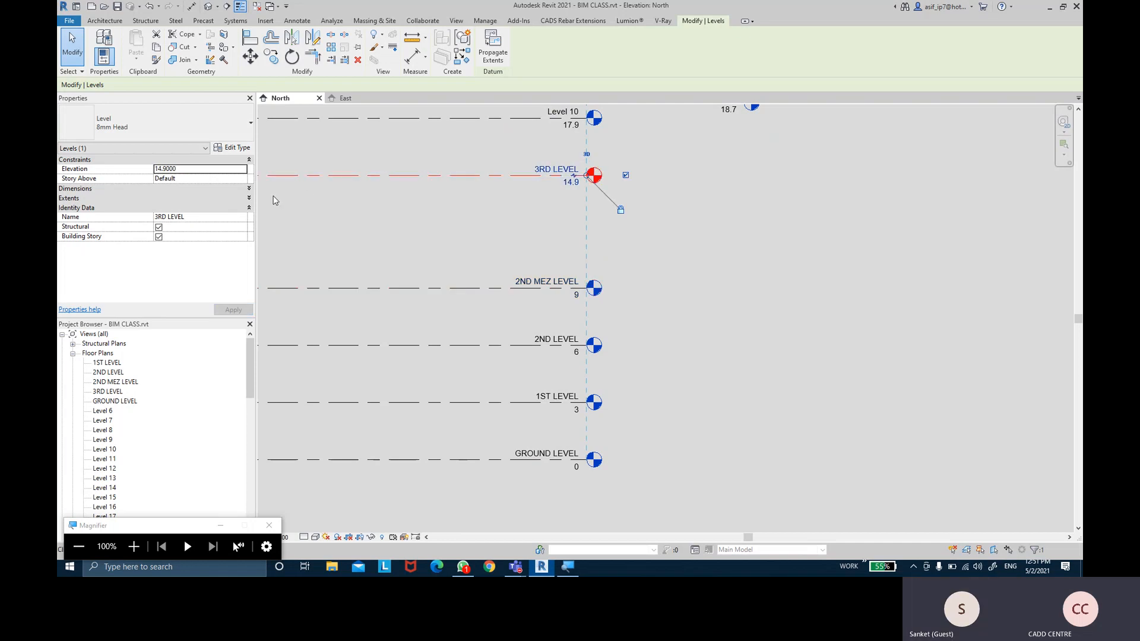
pyautogui.click(213, 173)
pyautogui.write('12.0000')
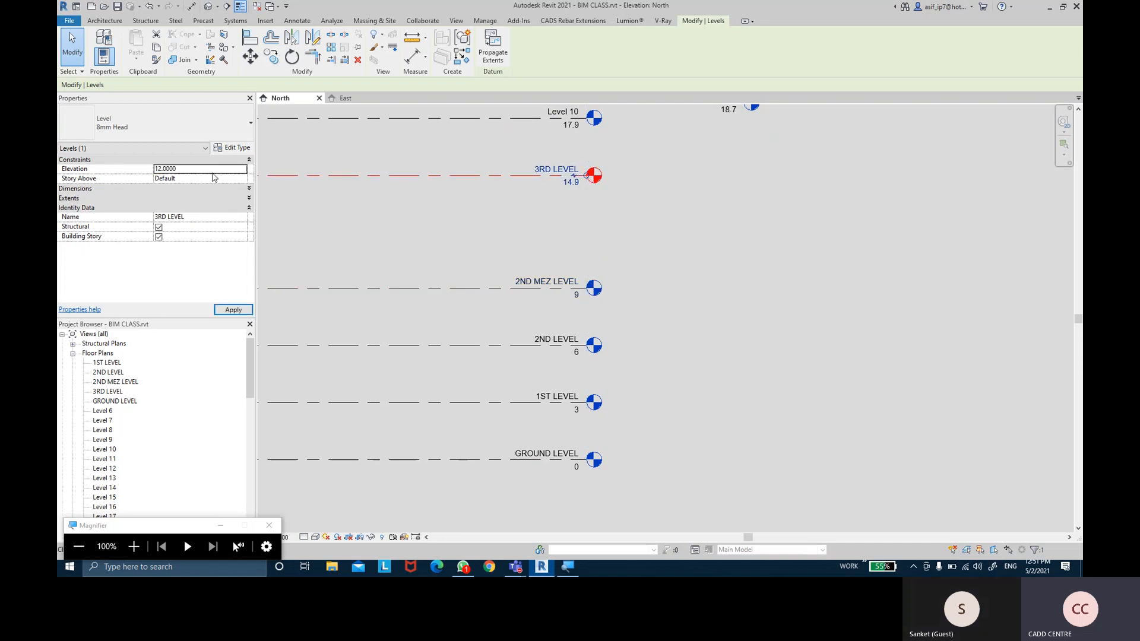
pyautogui.click(233, 310)
pyautogui.click(433, 196)
pyautogui.moveTo(457, 188); pyautogui.dragTo(471, 165, button='middle')
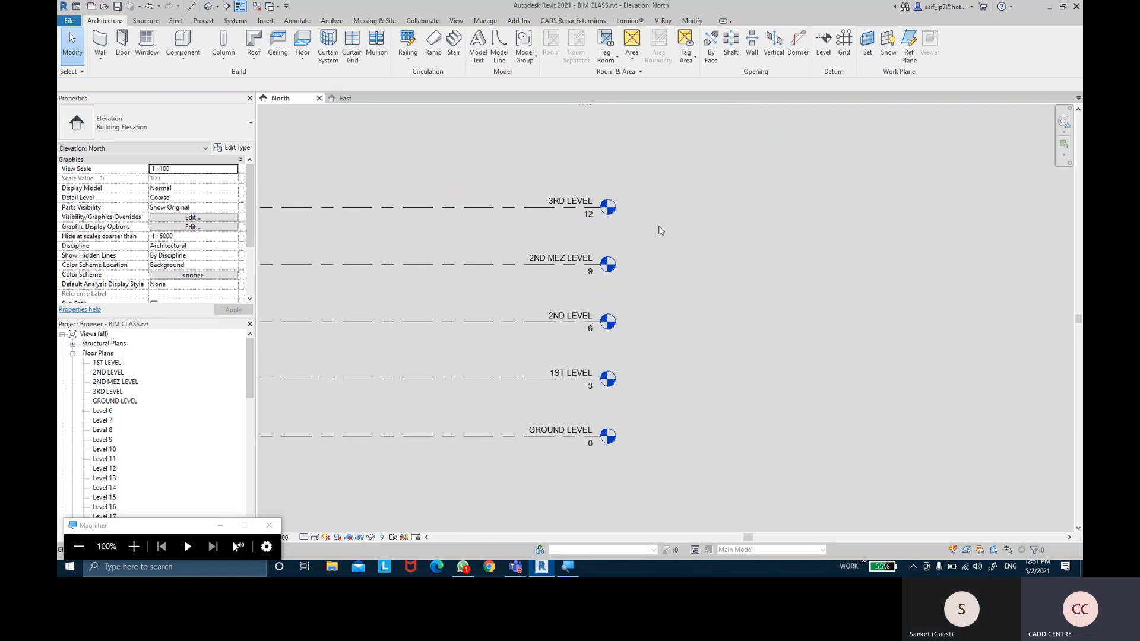
pyautogui.click(472, 208)
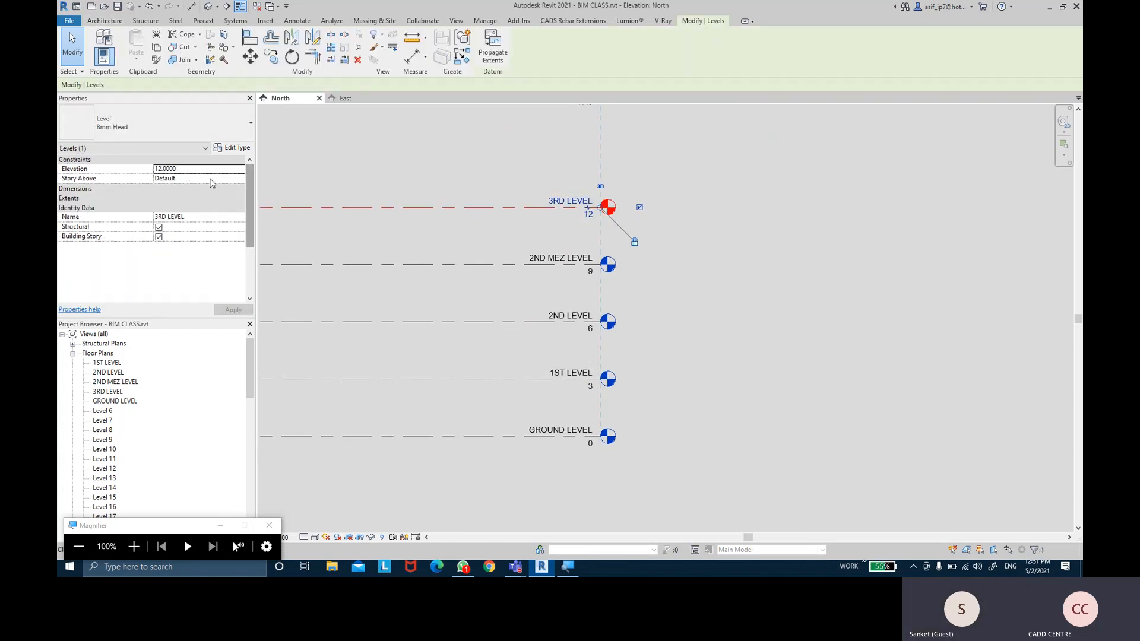
pyautogui.click(505, 382)
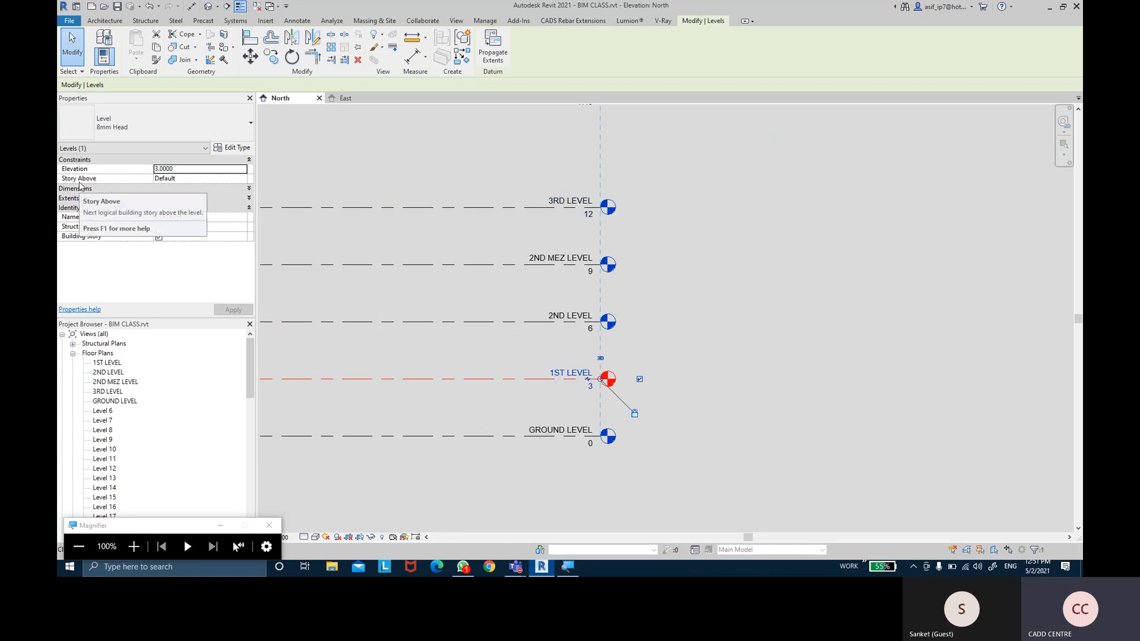
pyautogui.click(491, 436)
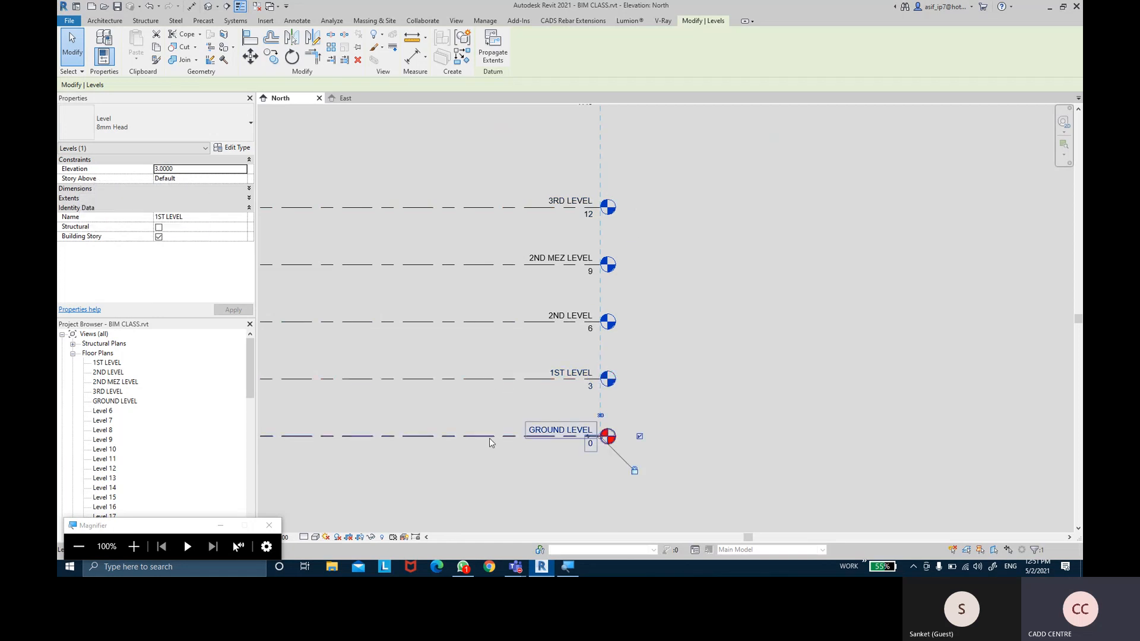
pyautogui.scroll(1, 594, 429)
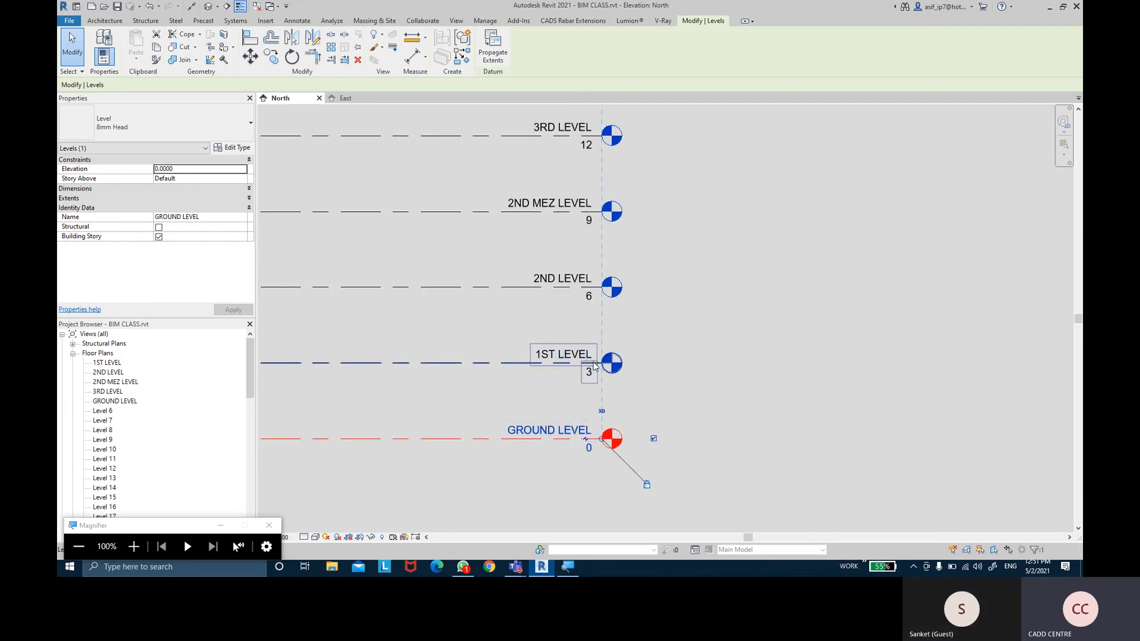
pyautogui.click(243, 179)
# Set GROUND LEVEL's story above to 1ST LEVEL and 1ST LEVEL's to 2ND LEVEL
pyautogui.click(176, 193)
pyautogui.click(233, 309)
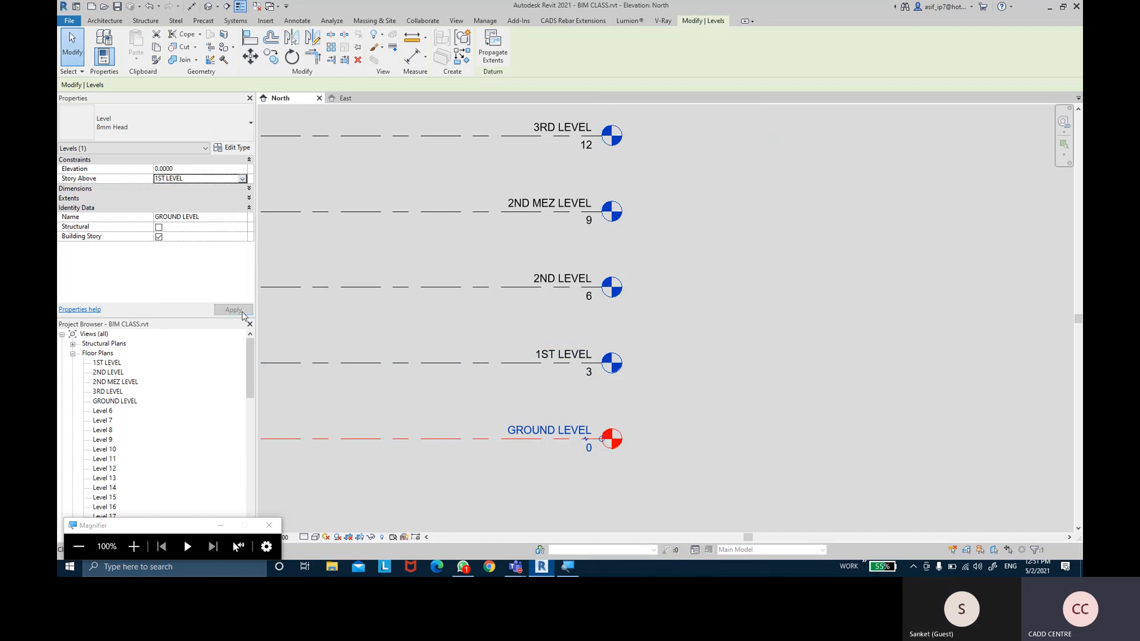
pyautogui.click(530, 364)
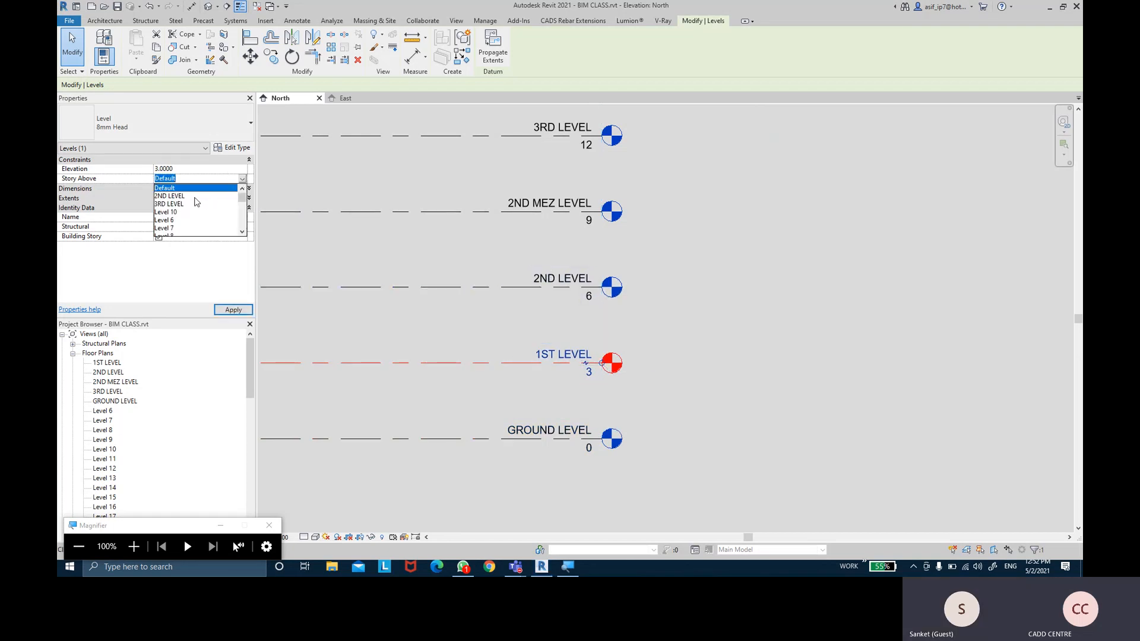
pyautogui.click(169, 196)
# Set 2ND LEVEL's Story Above to 3RD LEVEL and apply
pyautogui.click(430, 287)
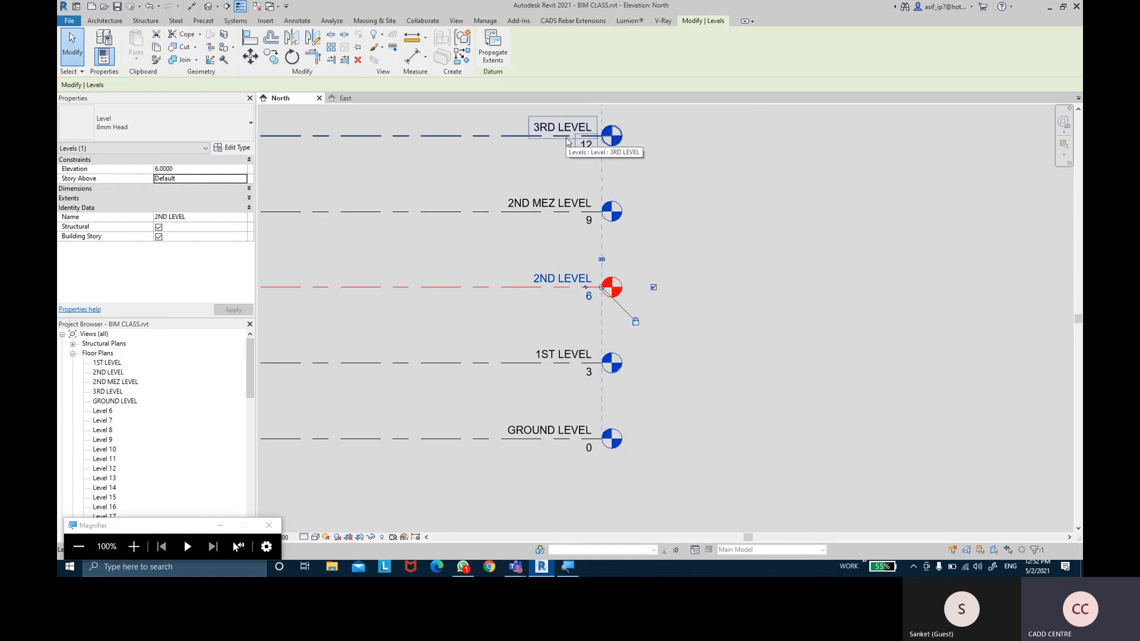
pyautogui.click(245, 179)
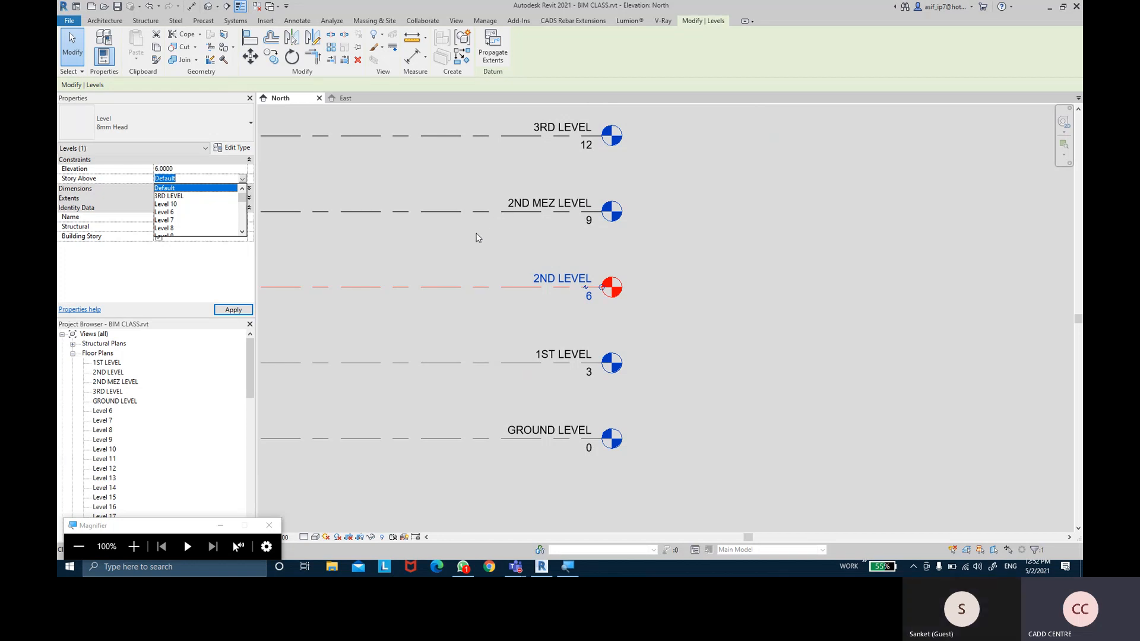
pyautogui.click(498, 235)
pyautogui.click(586, 213)
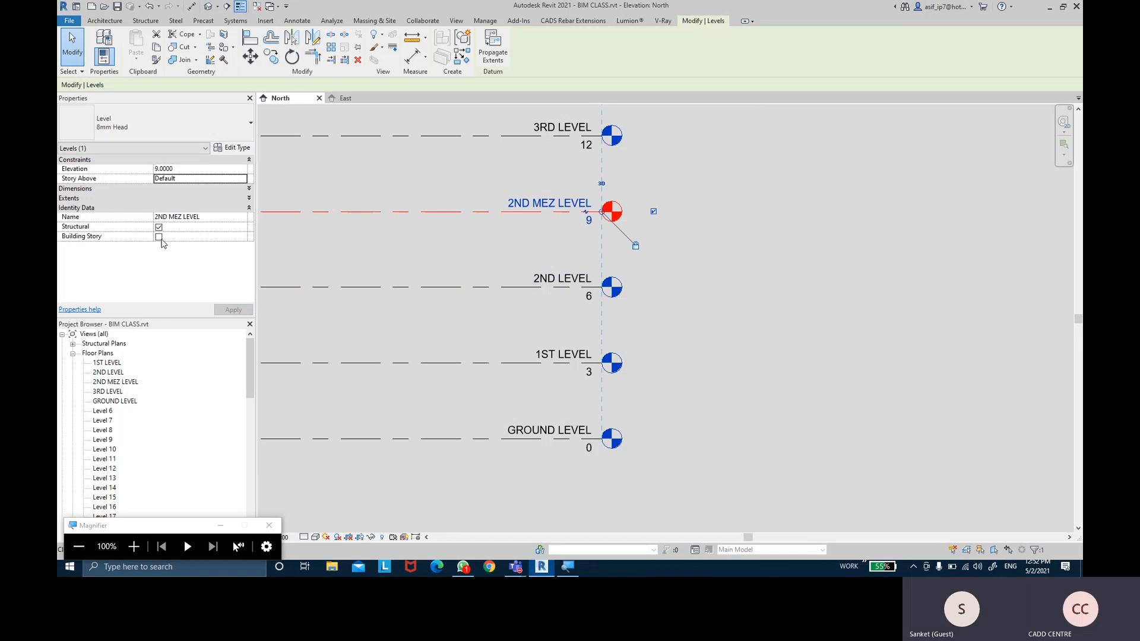
pyautogui.click(457, 286)
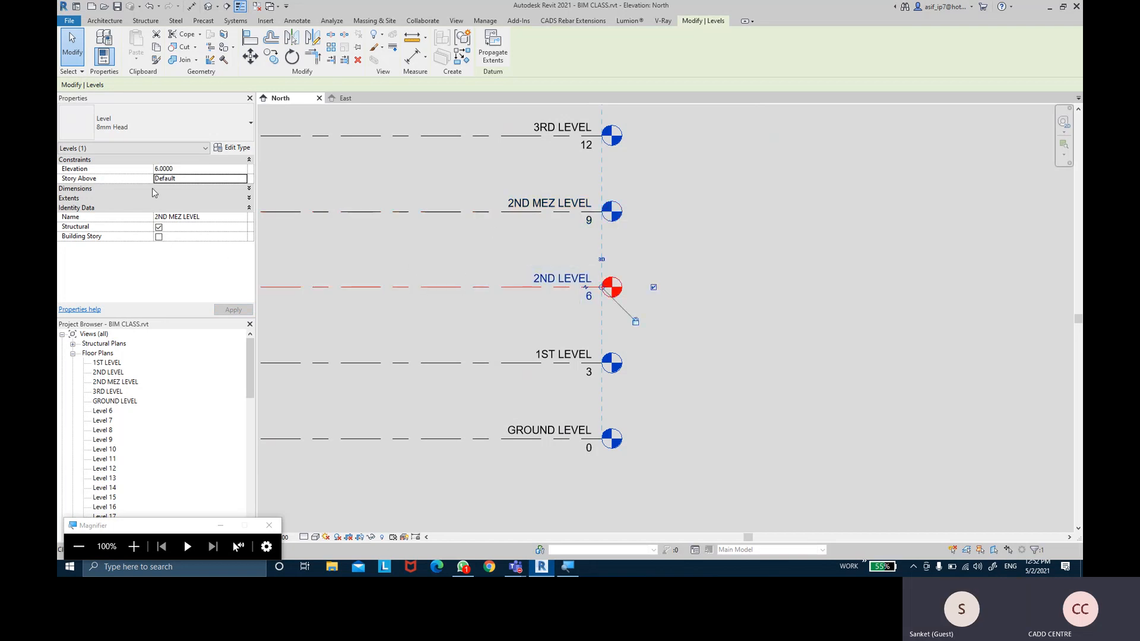
pyautogui.click(230, 179)
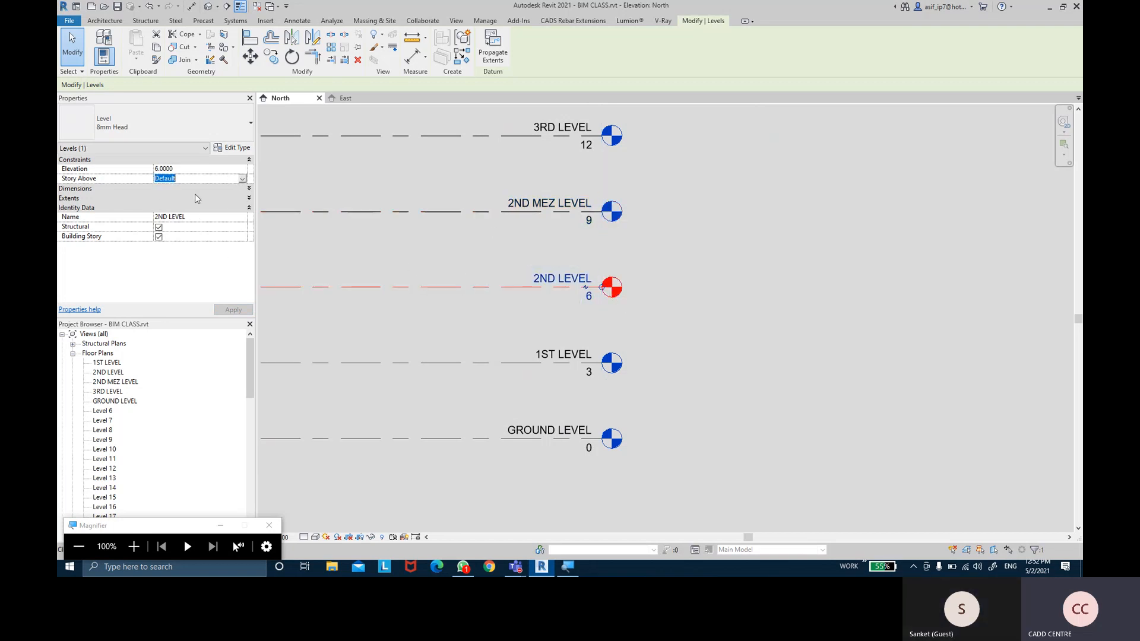
pyautogui.click(243, 179)
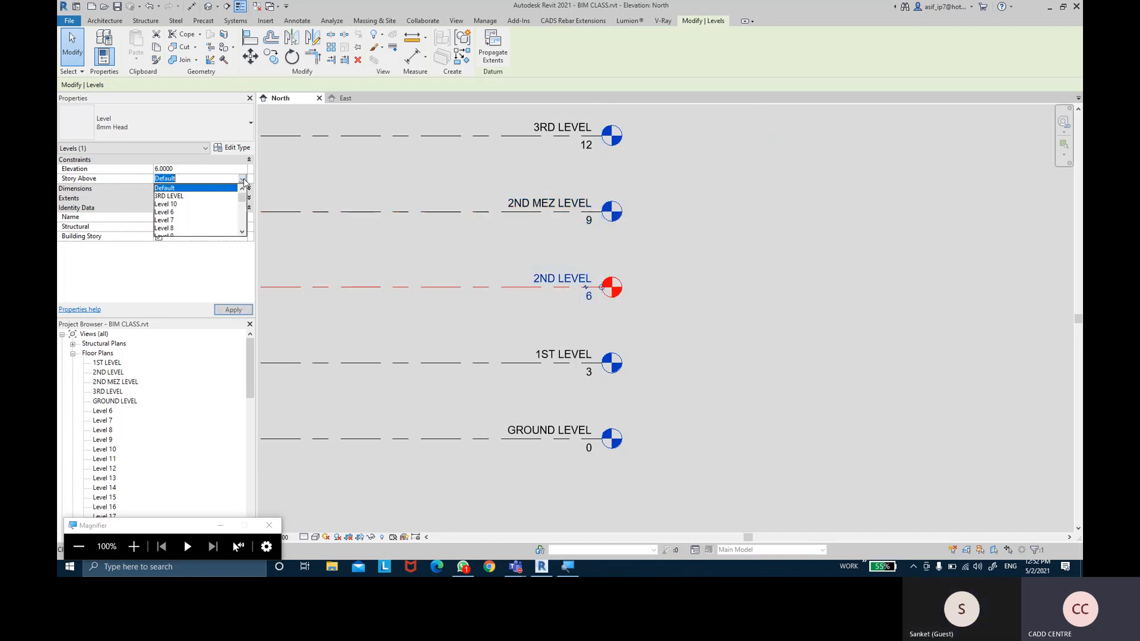
pyautogui.click(173, 196)
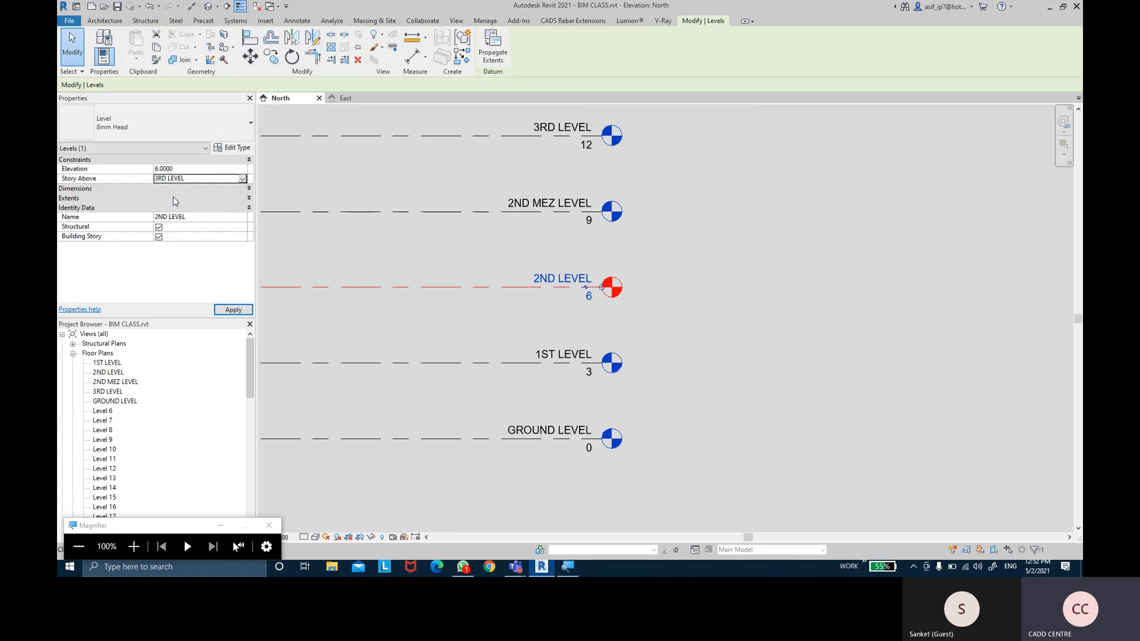
pyautogui.click(233, 309)
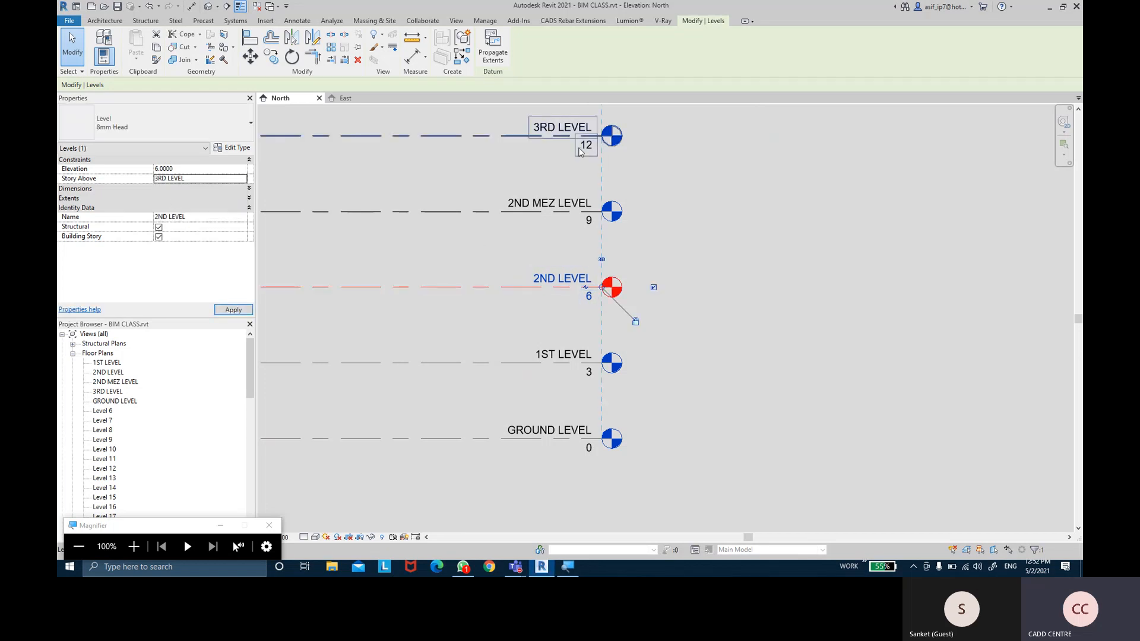
# Bring the higher levels into view and select the 3RD LEVEL datum
pyautogui.moveTo(537, 149); pyautogui.dragTo(535, 221, button='middle')
pyautogui.click(536, 206)
pyautogui.moveTo(495, 168); pyautogui.dragTo(493, 244, button='middle')
pyautogui.scroll(-1, 484, 267)
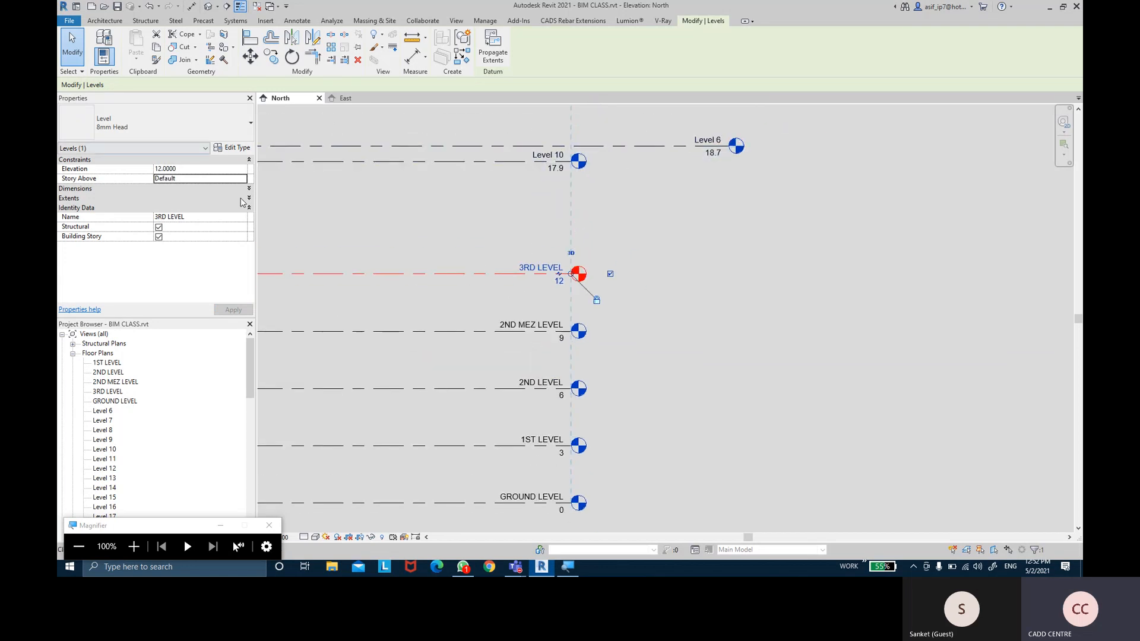
# Set Story Above to Level 6 for both 3RD LEVEL and Level 10
pyautogui.click(243, 179)
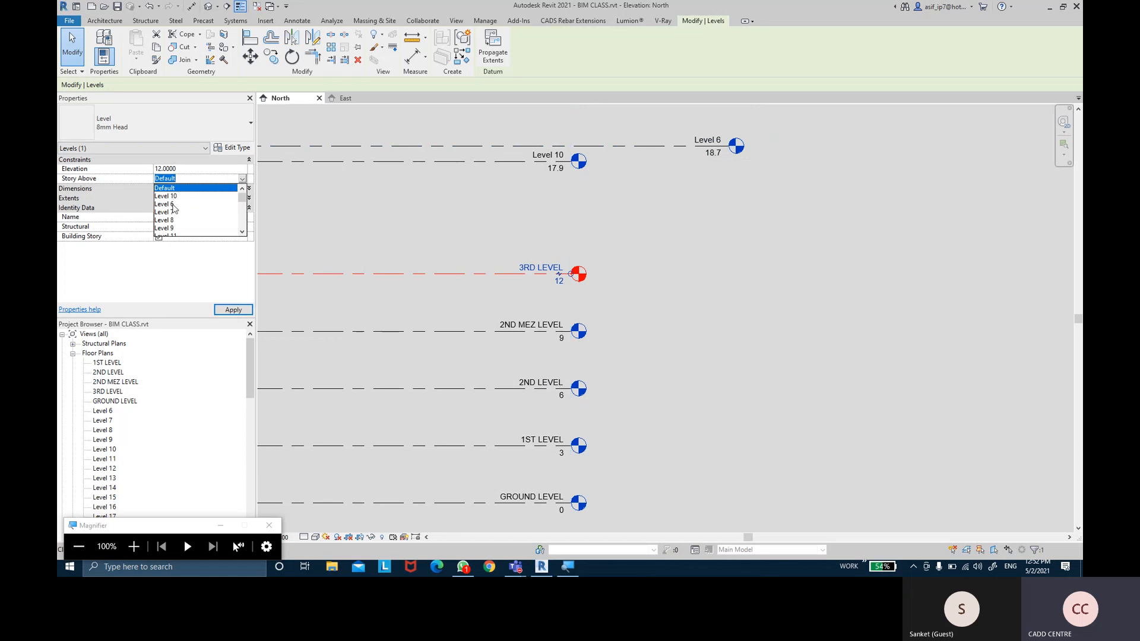
pyautogui.click(174, 205)
pyautogui.moveTo(510, 239); pyautogui.dragTo(510, 274, button='middle')
pyautogui.click(517, 197)
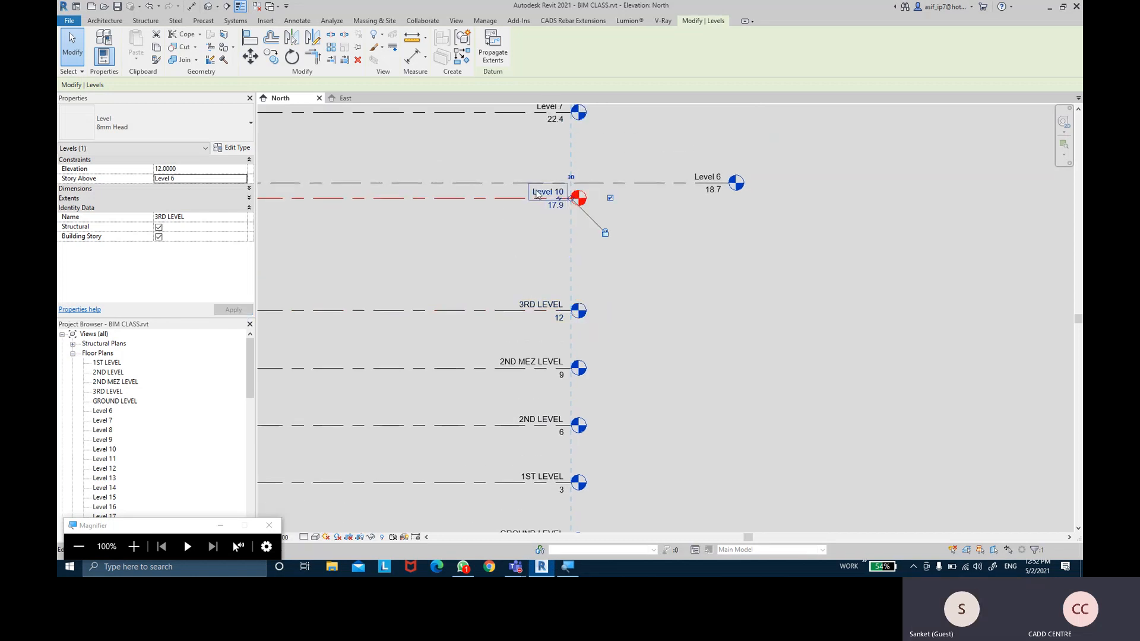
pyautogui.click(240, 217)
pyautogui.click(242, 179)
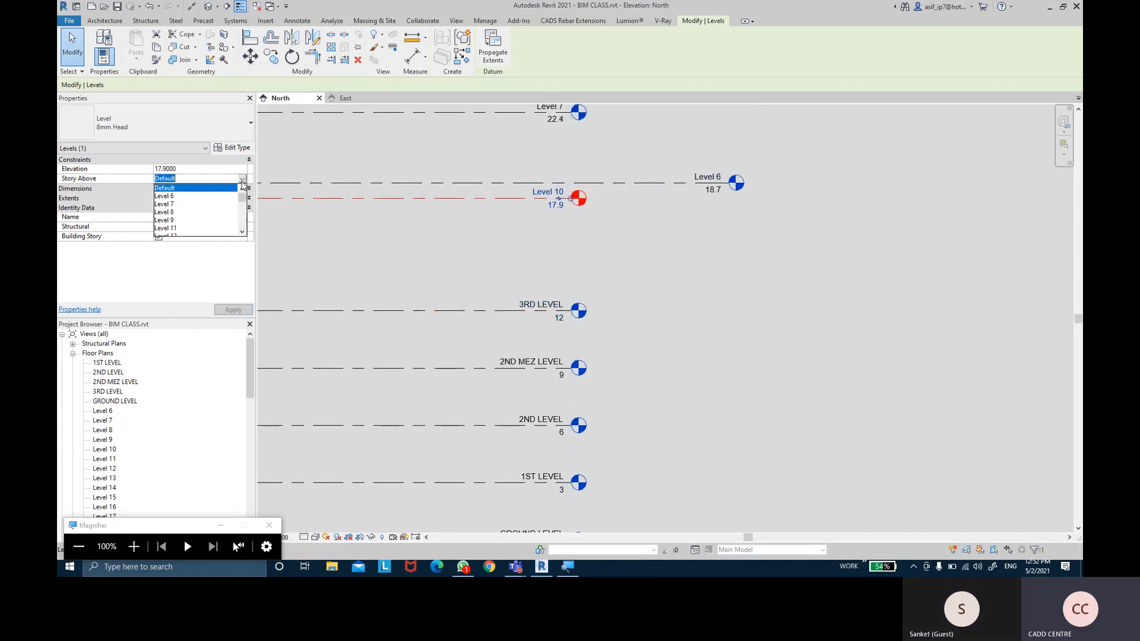
pyautogui.click(229, 203)
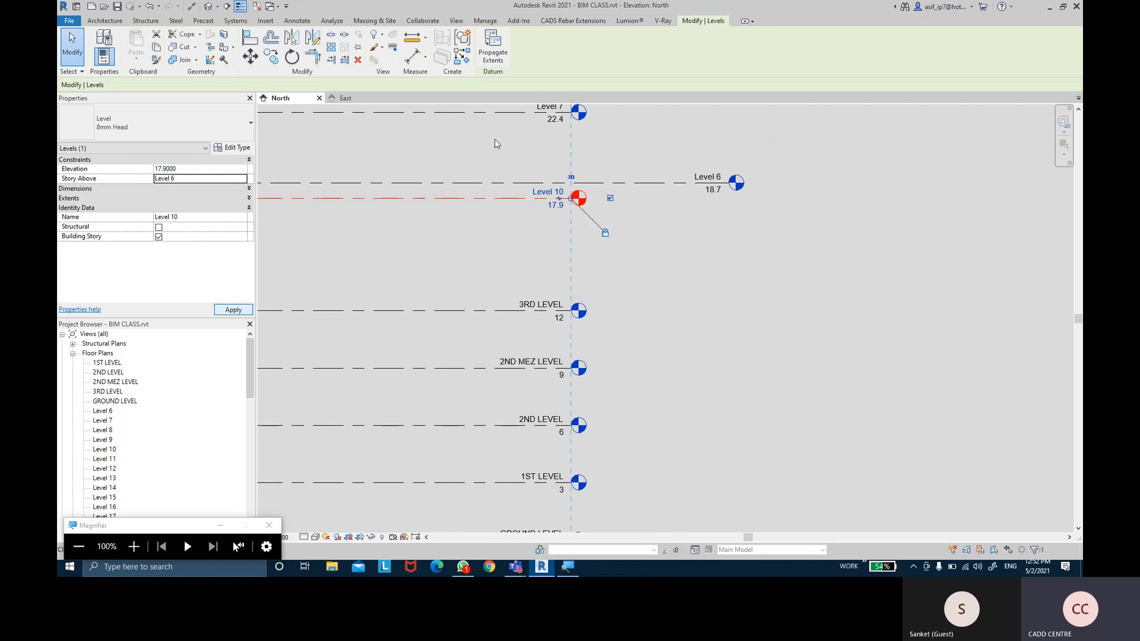
# Set Level 6's Story Above to Level 7
pyautogui.moveTo(497, 144); pyautogui.dragTo(498, 224, button='middle')
pyautogui.click(496, 263)
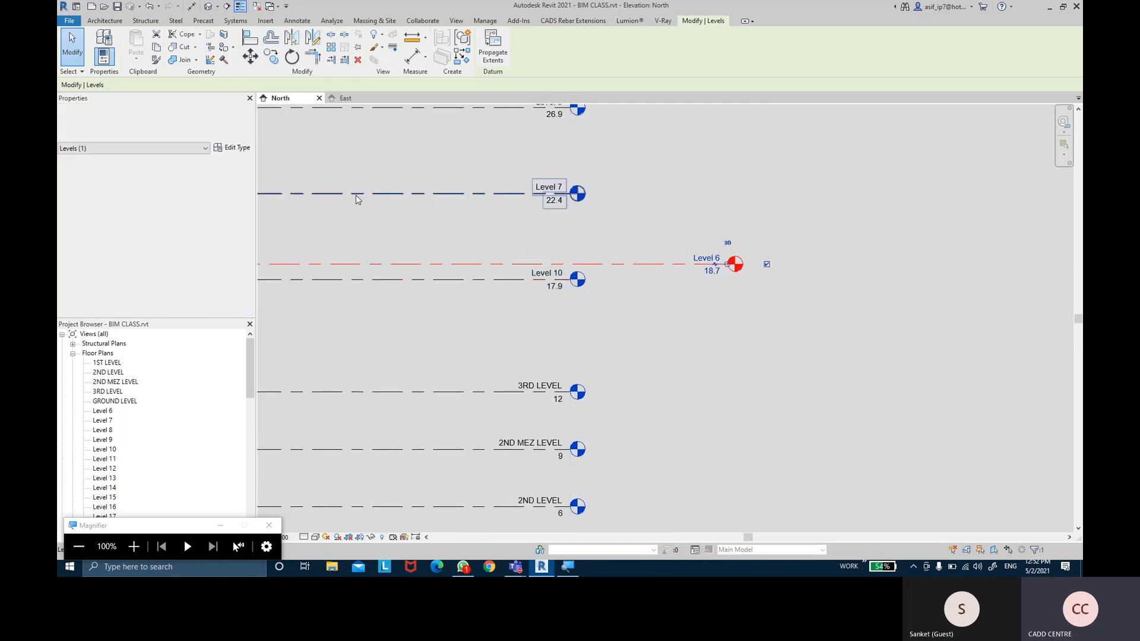
pyautogui.click(242, 179)
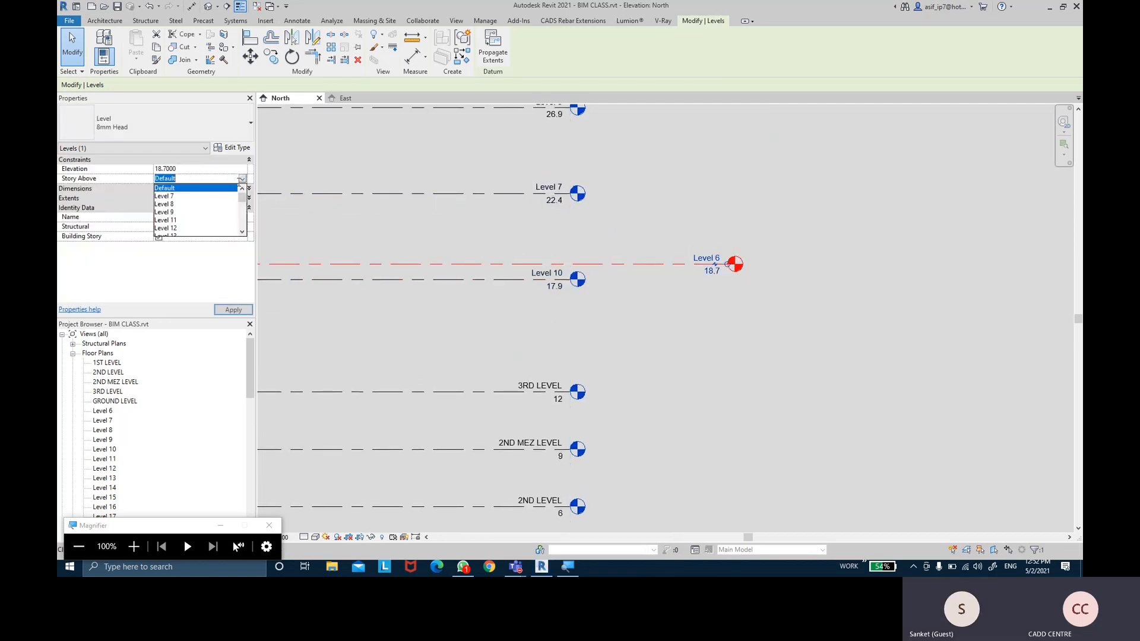
pyautogui.click(171, 196)
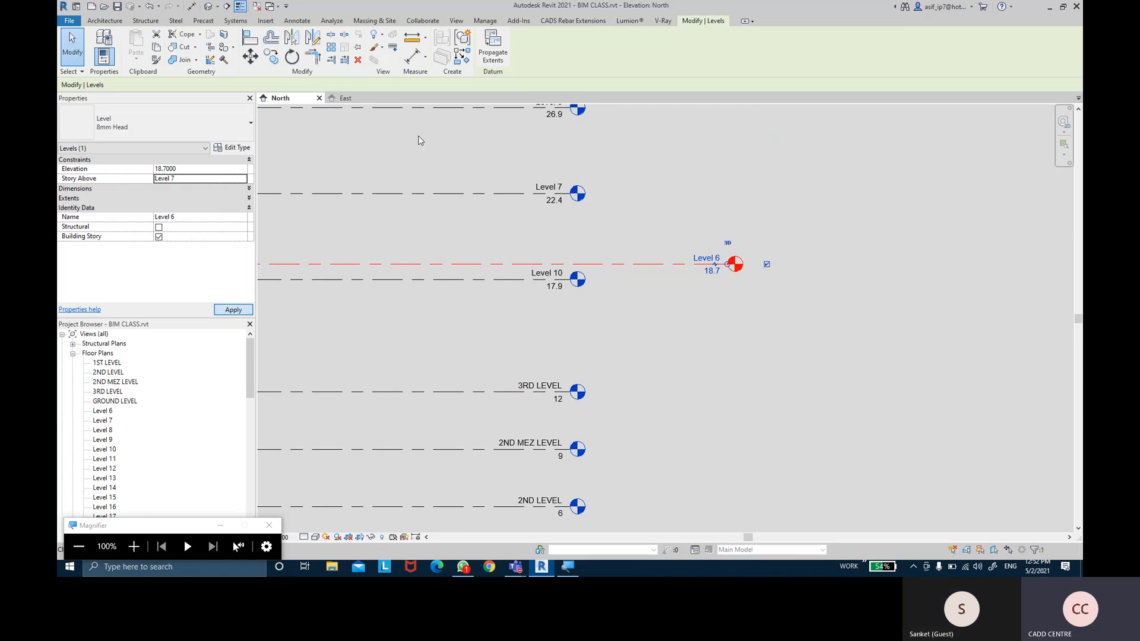
pyautogui.scroll(-1, 597, 248)
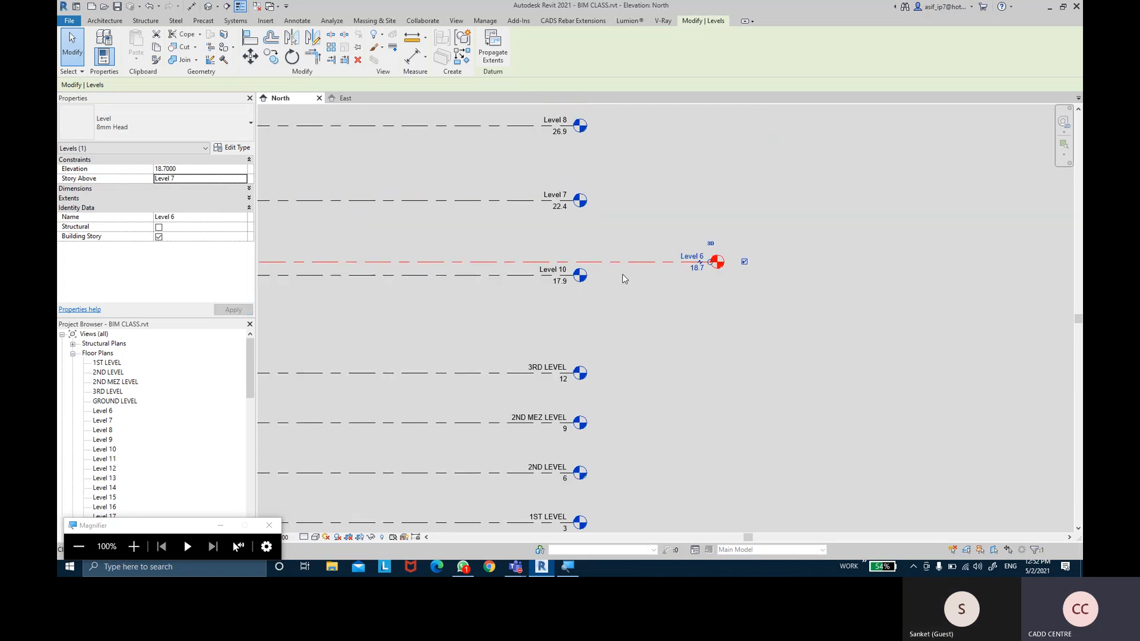
pyautogui.scroll(-4, 618, 282)
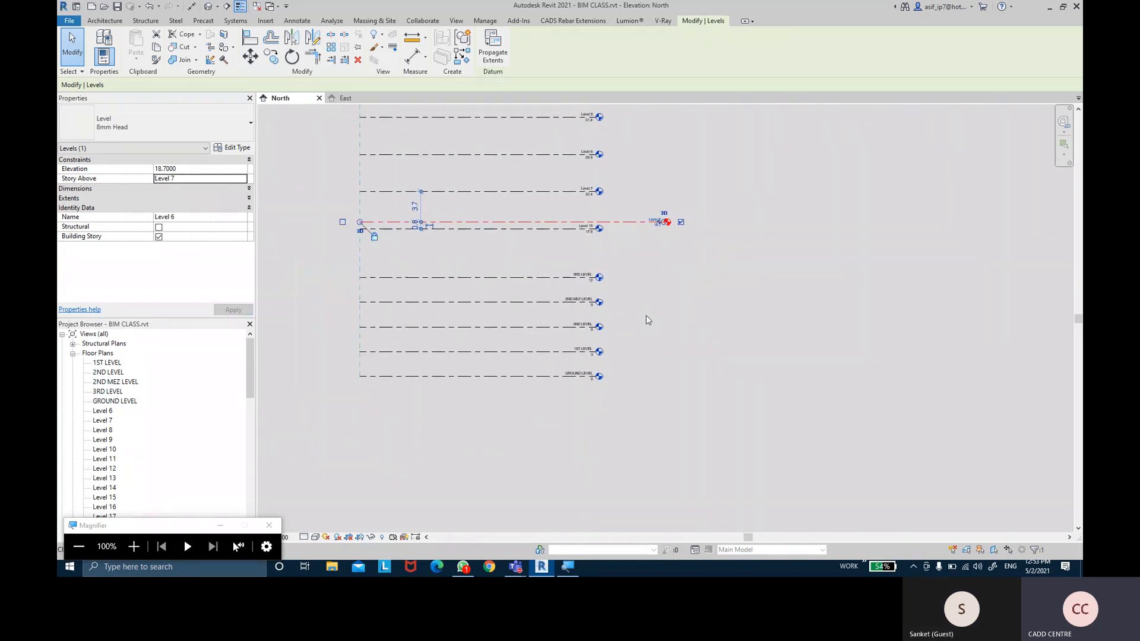
# Select 1ST LEVEL and expand its Dimensions properties to show Computation Height
pyautogui.press('Escape')
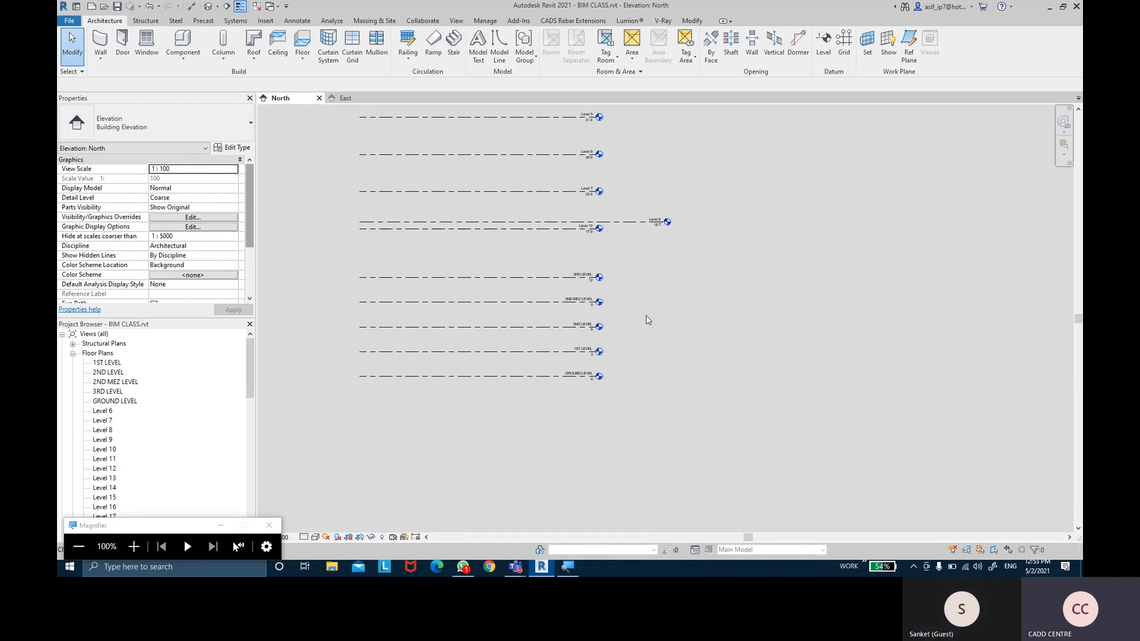
pyautogui.scroll(5, 681, 307)
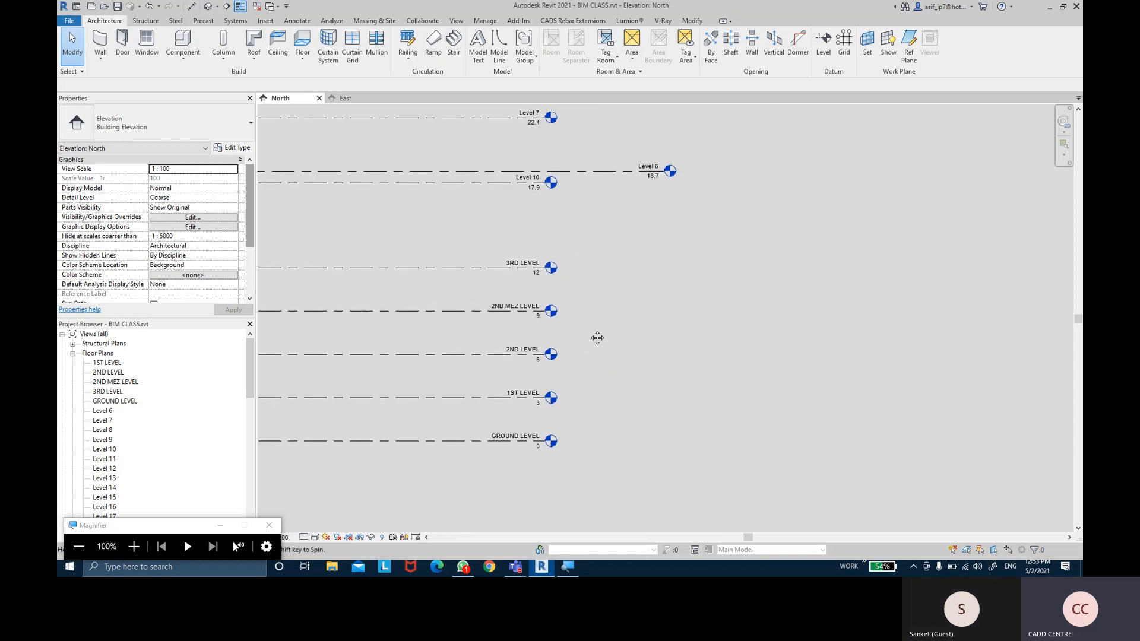
pyautogui.scroll(-5, 248, 212)
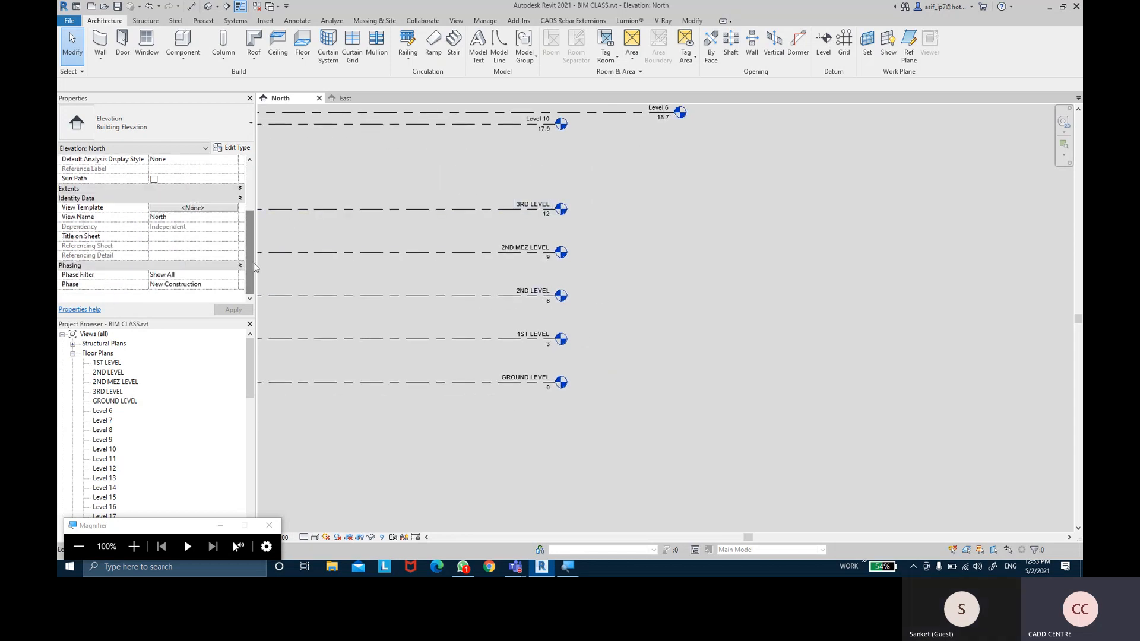
pyautogui.click(446, 387)
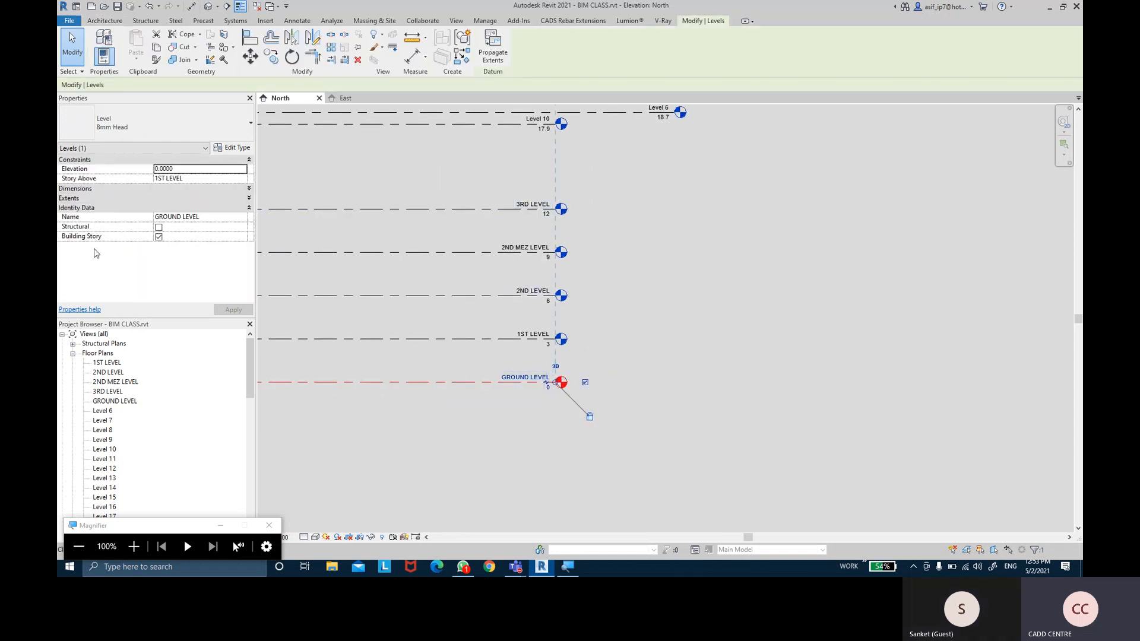
pyautogui.click(645, 317)
pyautogui.click(424, 339)
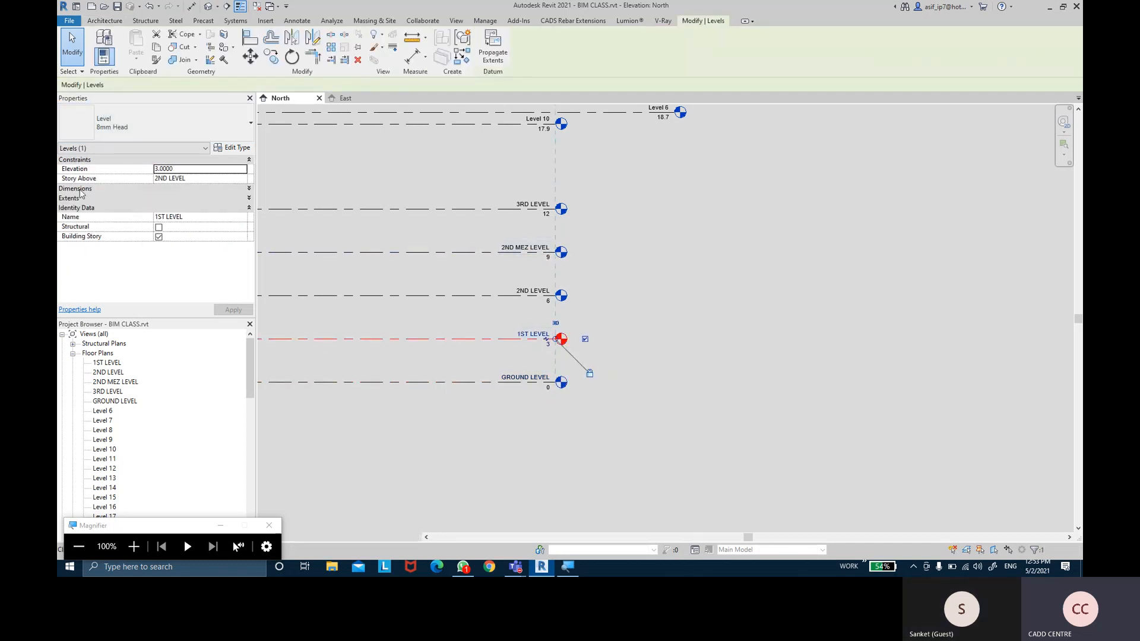
pyautogui.click(79, 189)
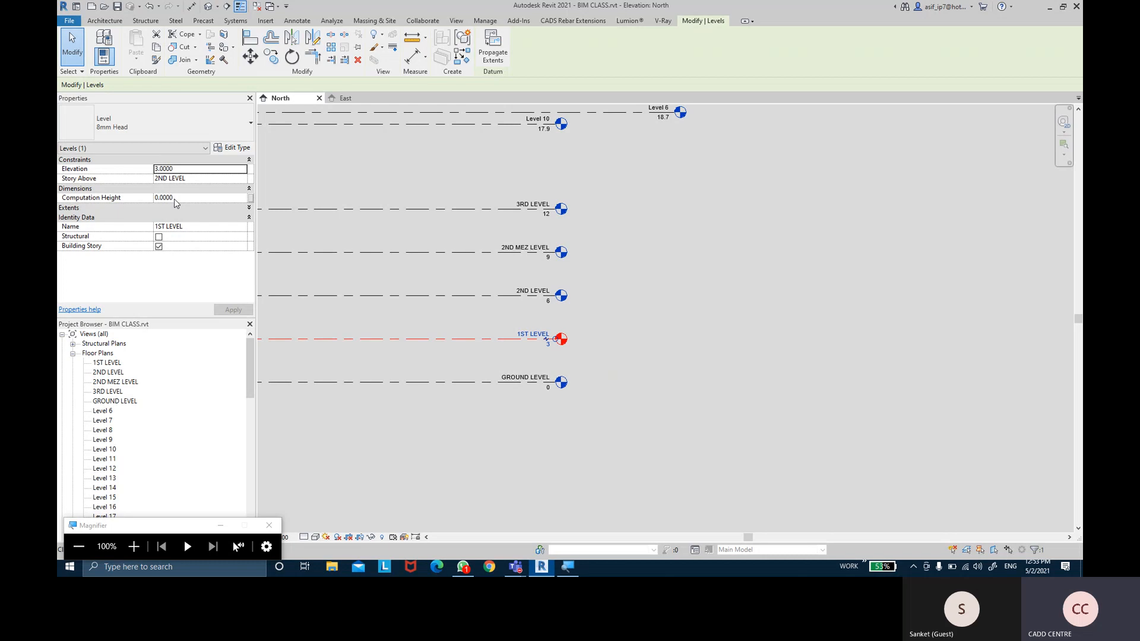
# Set 1ST LEVEL's Computation Height to 0 and apply it
pyautogui.click(156, 198)
pyautogui.write('1')
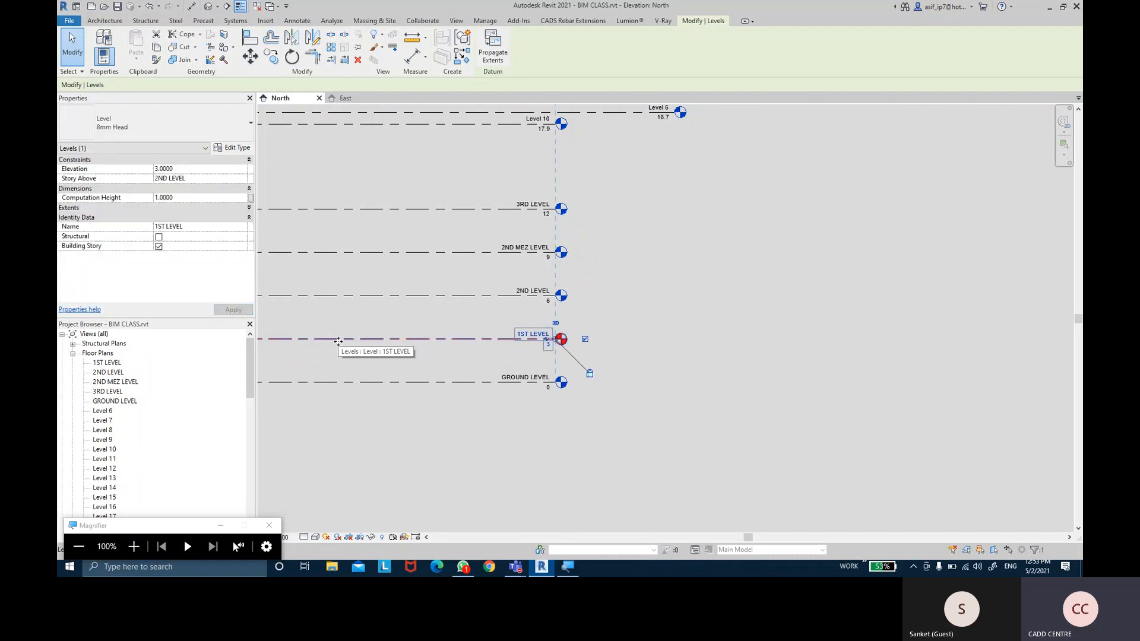
pyautogui.scroll(3, 556, 325)
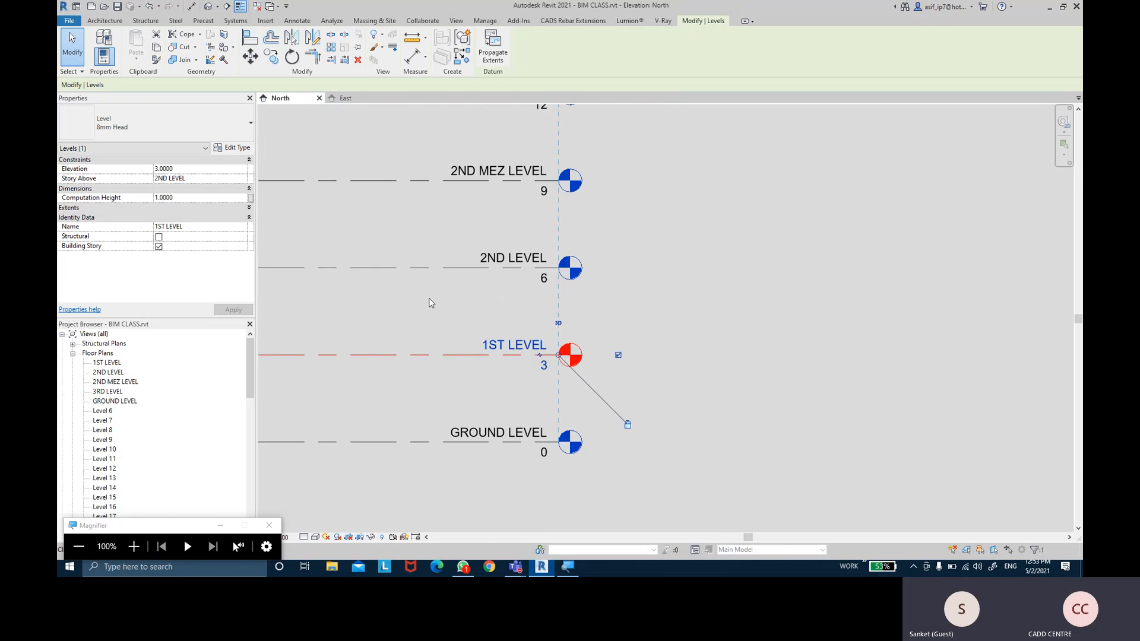
pyautogui.click(189, 198)
pyautogui.doubleClick(190, 198)
pyautogui.write('0.0000')
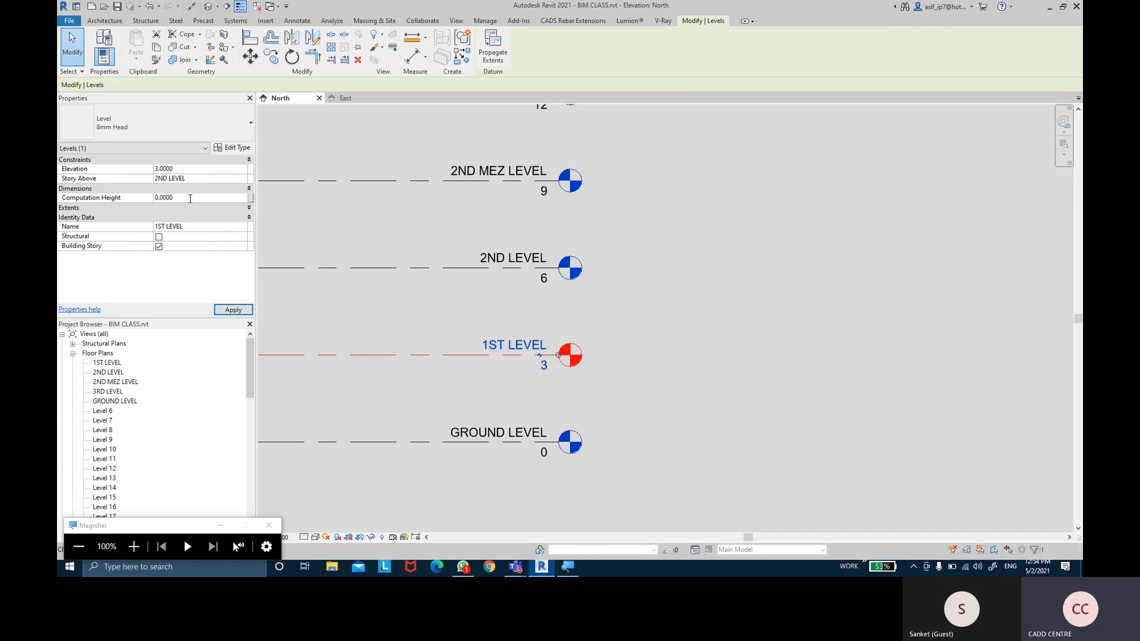
pyautogui.click(234, 309)
# Keep 1ST LEVEL's Scope Box at None and tick Structural
pyautogui.click(304, 311)
pyautogui.moveTo(304, 311); pyautogui.dragTo(364, 300, button='middle')
pyautogui.click(378, 339)
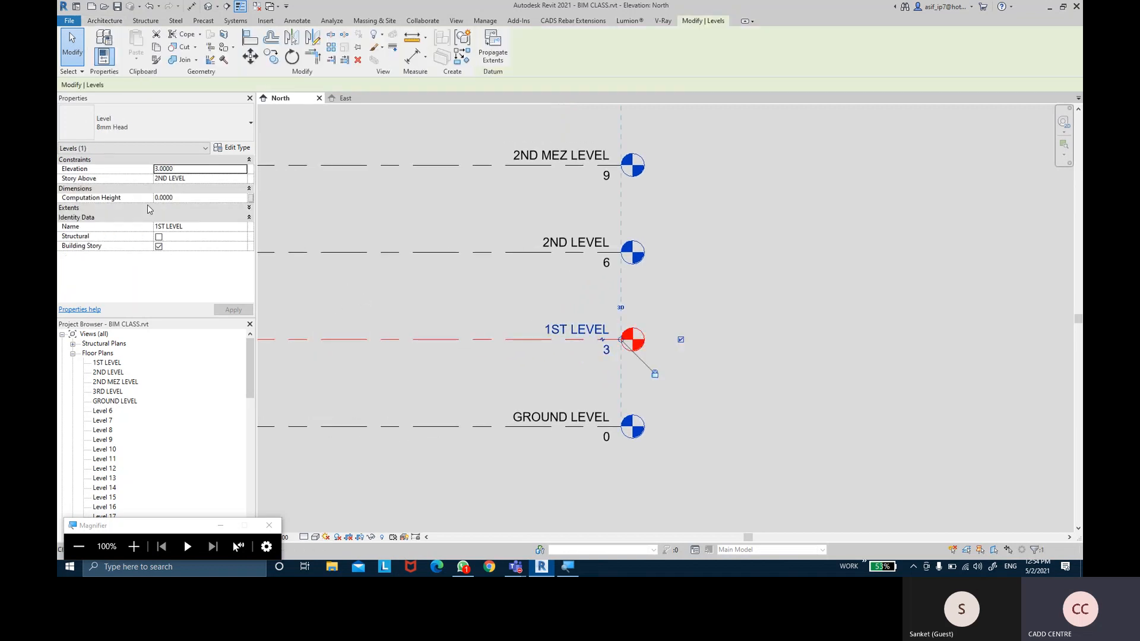
pyautogui.click(105, 188)
pyautogui.click(96, 199)
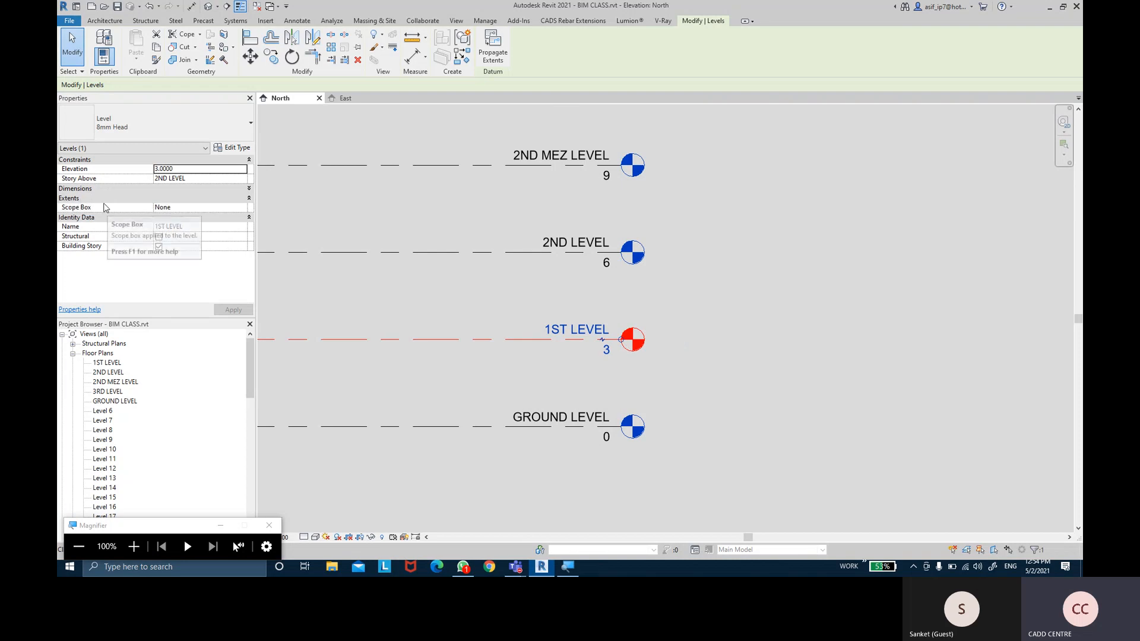
pyautogui.click(244, 208)
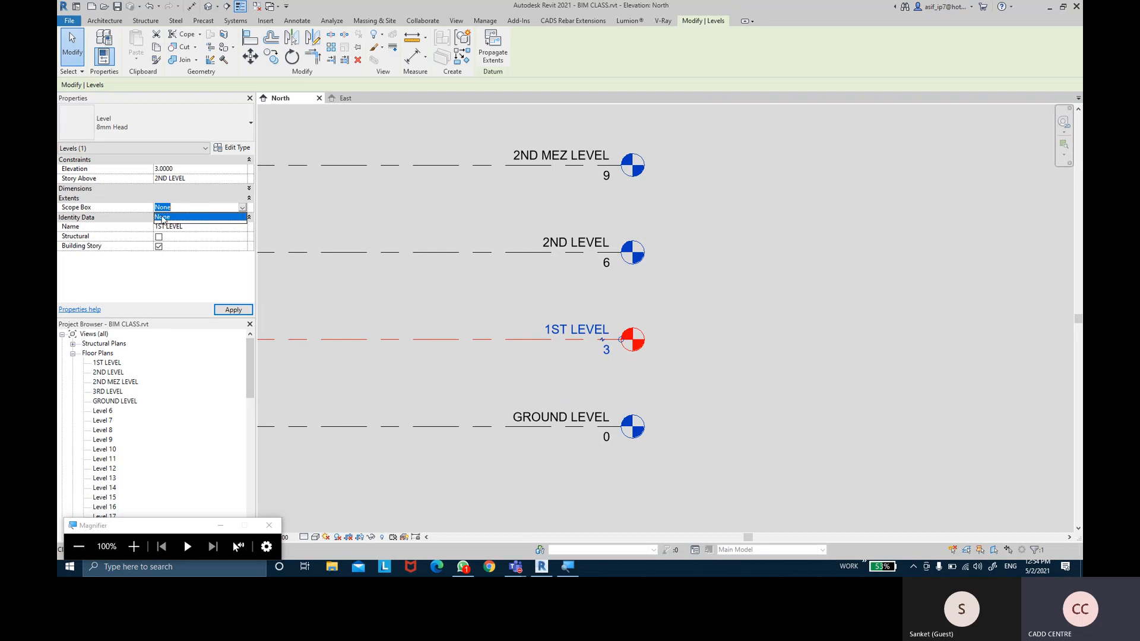
pyautogui.click(166, 217)
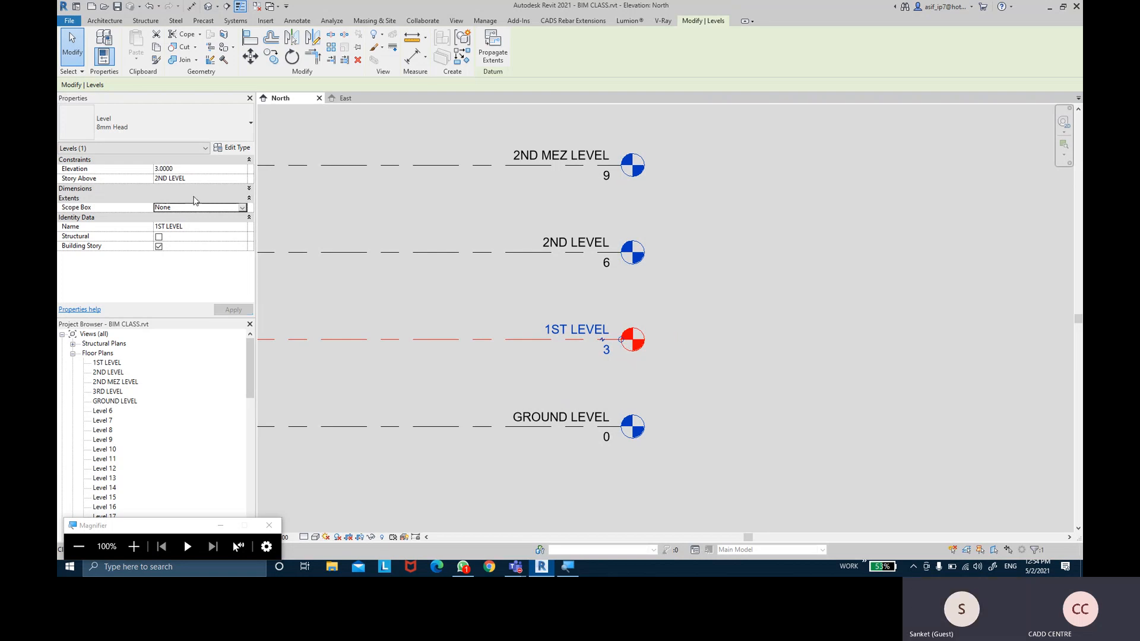
pyautogui.click(196, 198)
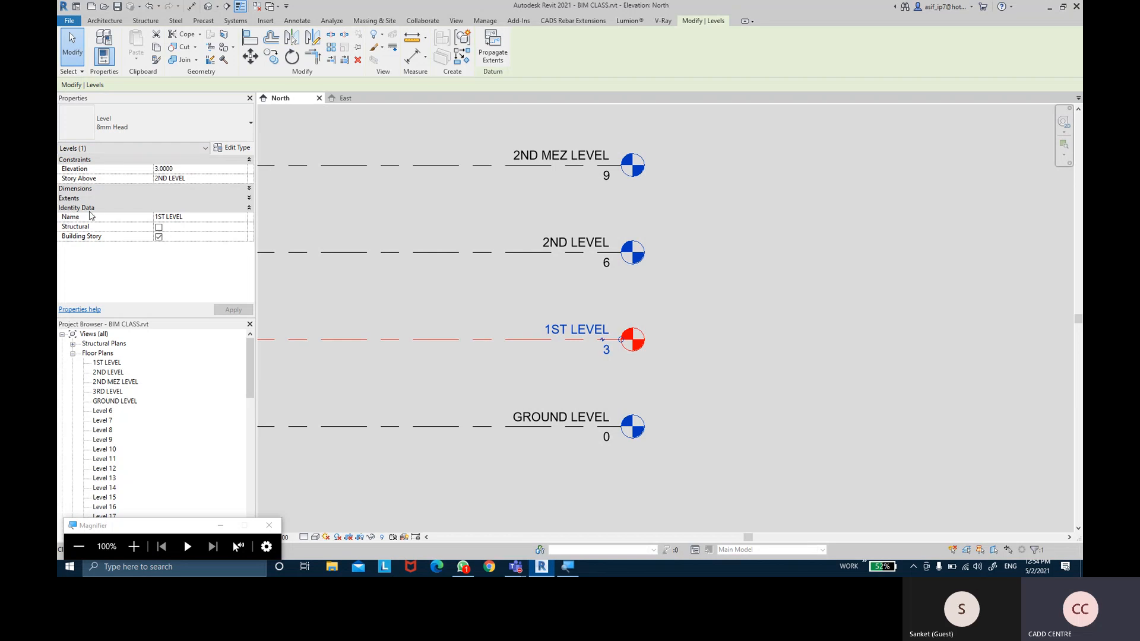
pyautogui.click(159, 228)
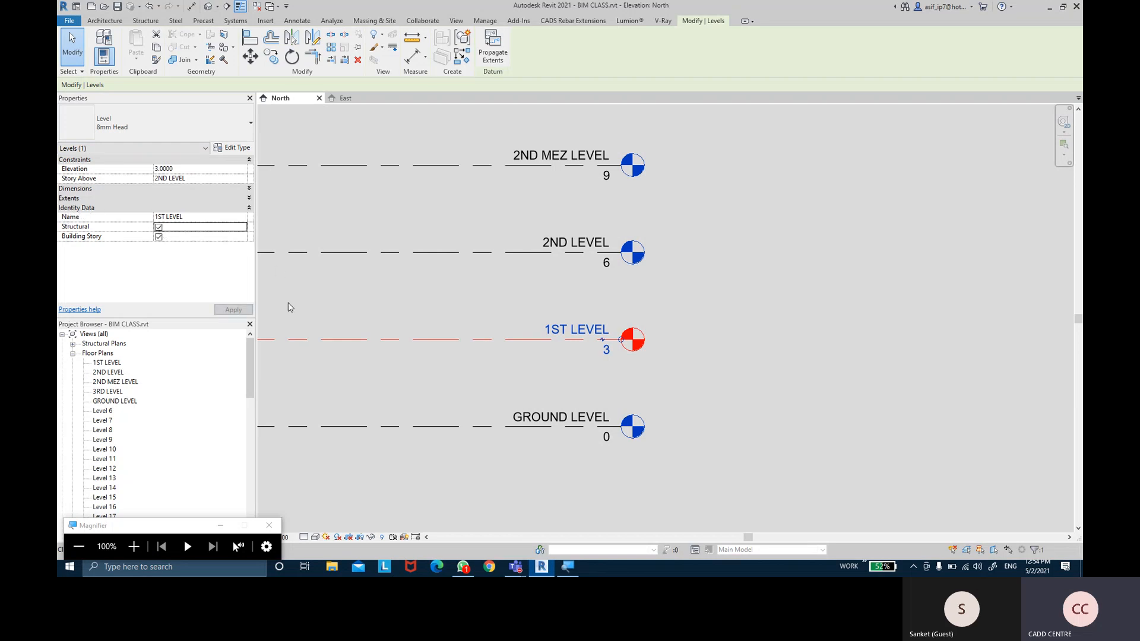
pyautogui.click(380, 304)
pyautogui.moveTo(382, 305); pyautogui.dragTo(409, 276, button='middle')
pyautogui.click(462, 407)
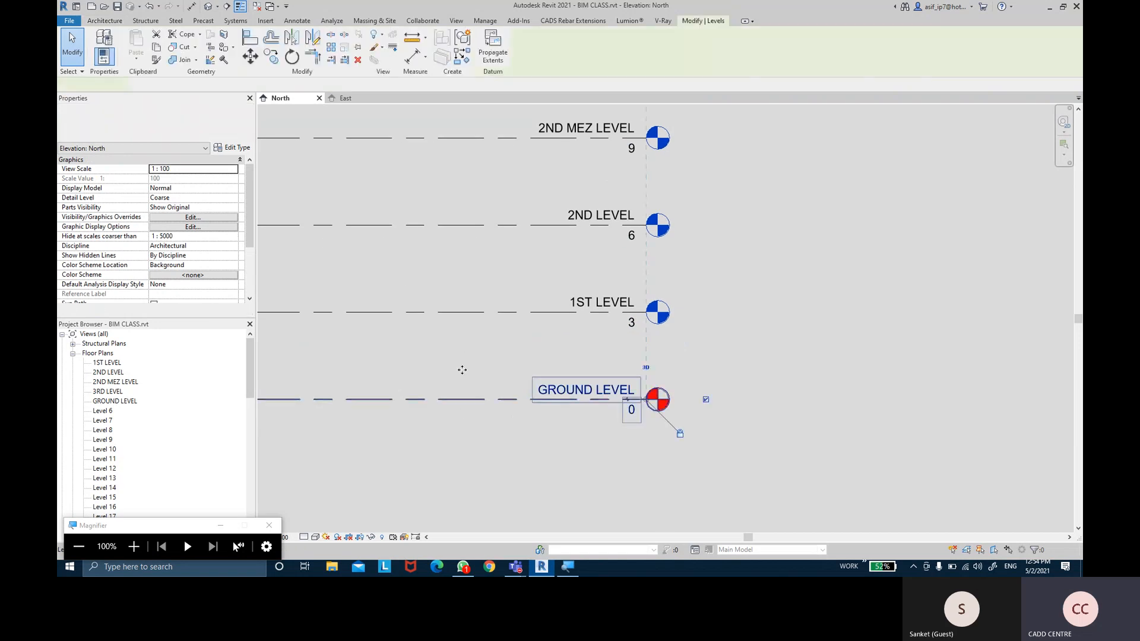
pyautogui.click(158, 227)
pyautogui.click(413, 344)
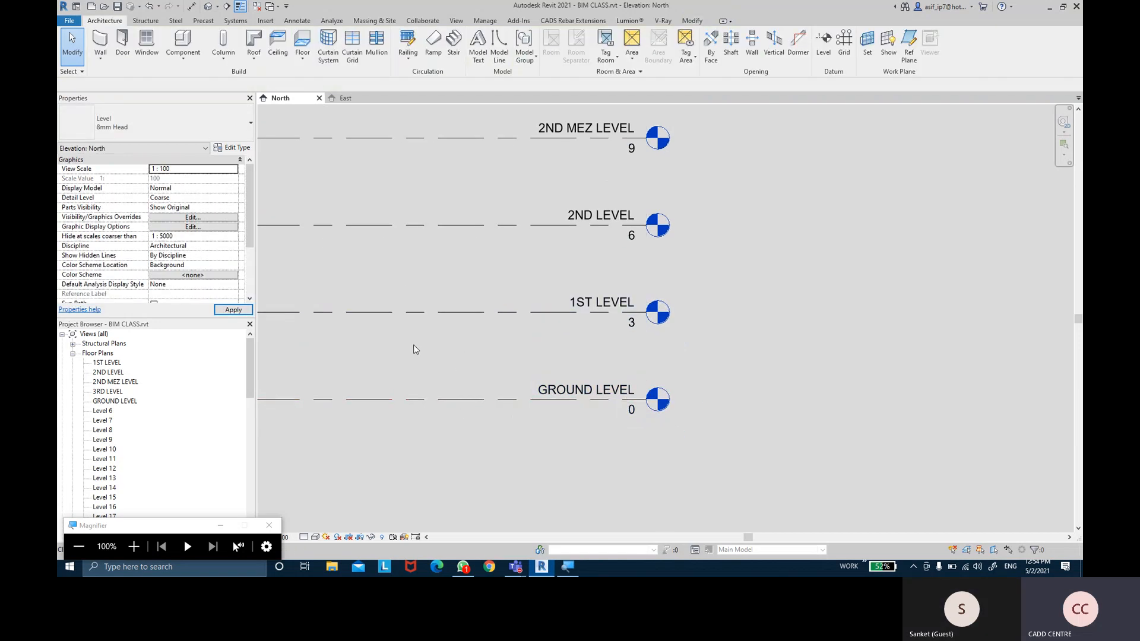
pyautogui.moveTo(419, 321); pyautogui.dragTo(433, 308, button='middle')
pyautogui.click(435, 298)
pyautogui.click(437, 379)
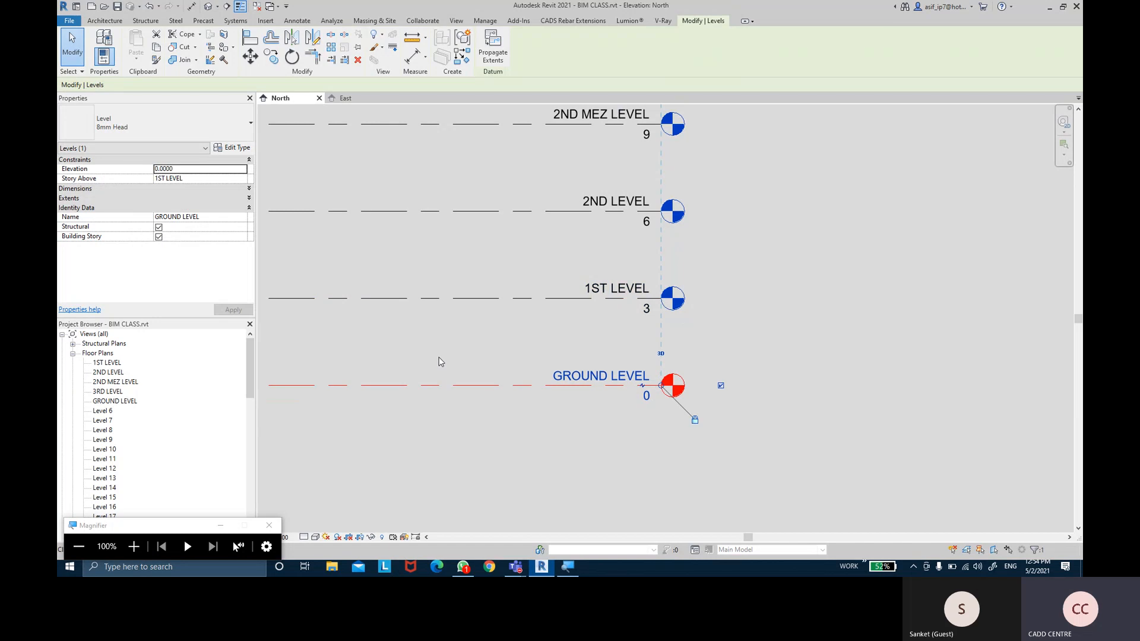
pyautogui.click(438, 357)
pyautogui.moveTo(466, 345); pyautogui.dragTo(445, 339, button='middle')
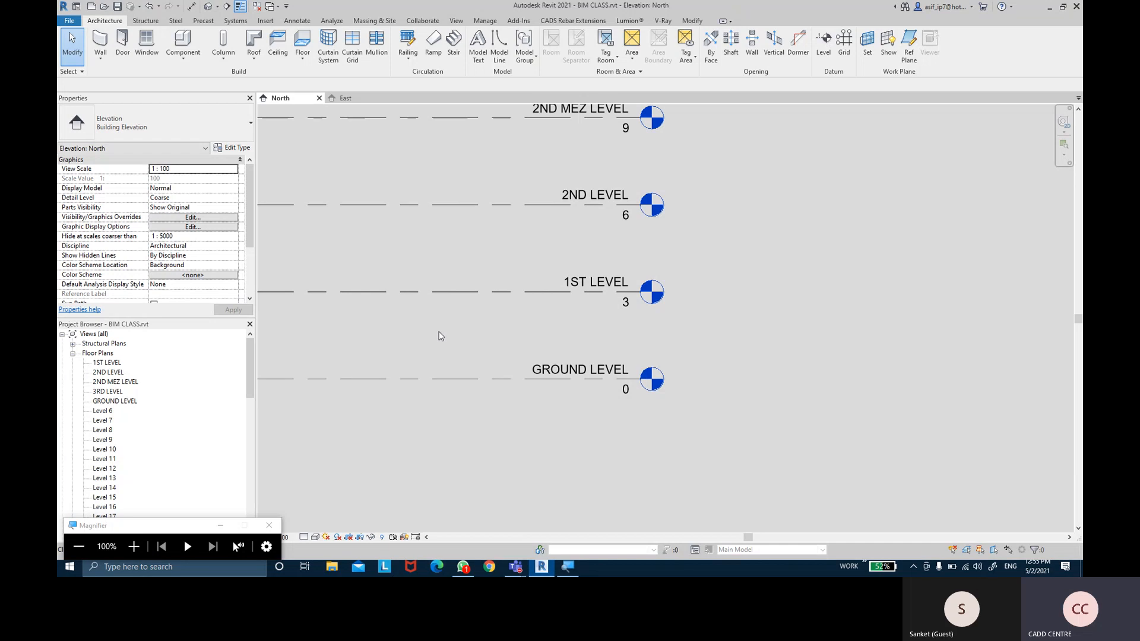
pyautogui.click(447, 376)
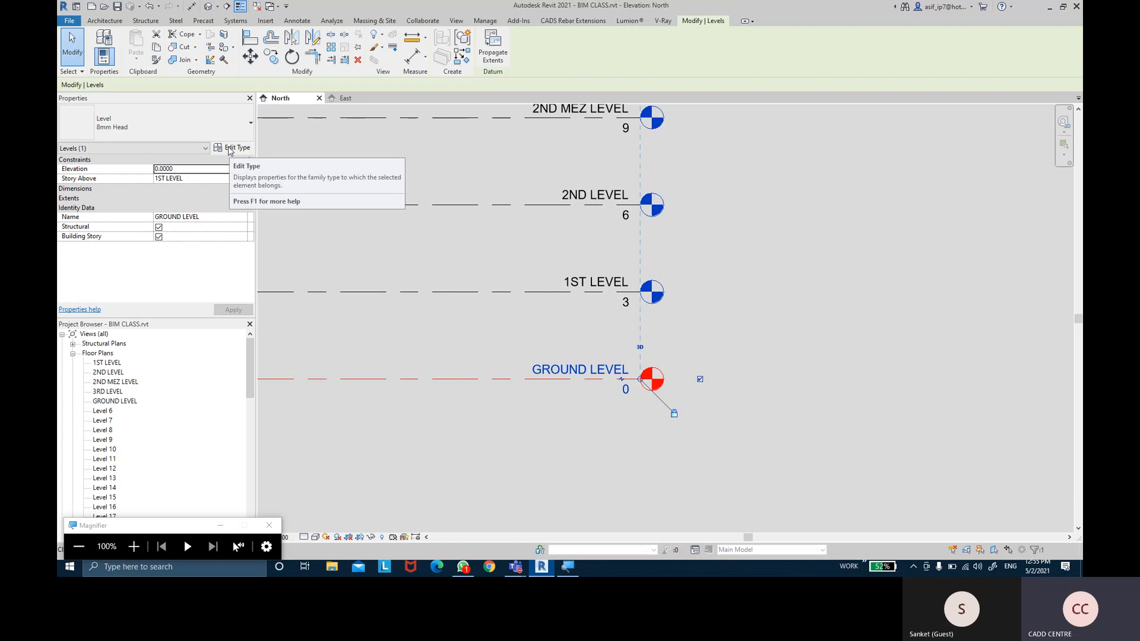
pyautogui.press('ctrl')
pyautogui.press('ctrl')
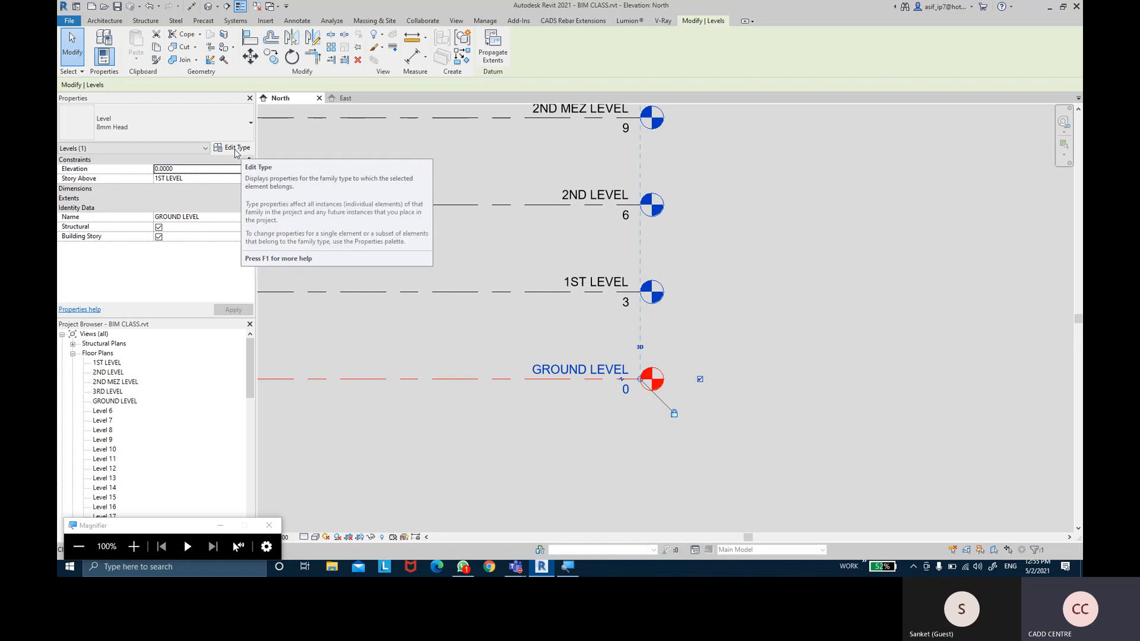
pyautogui.click(235, 151)
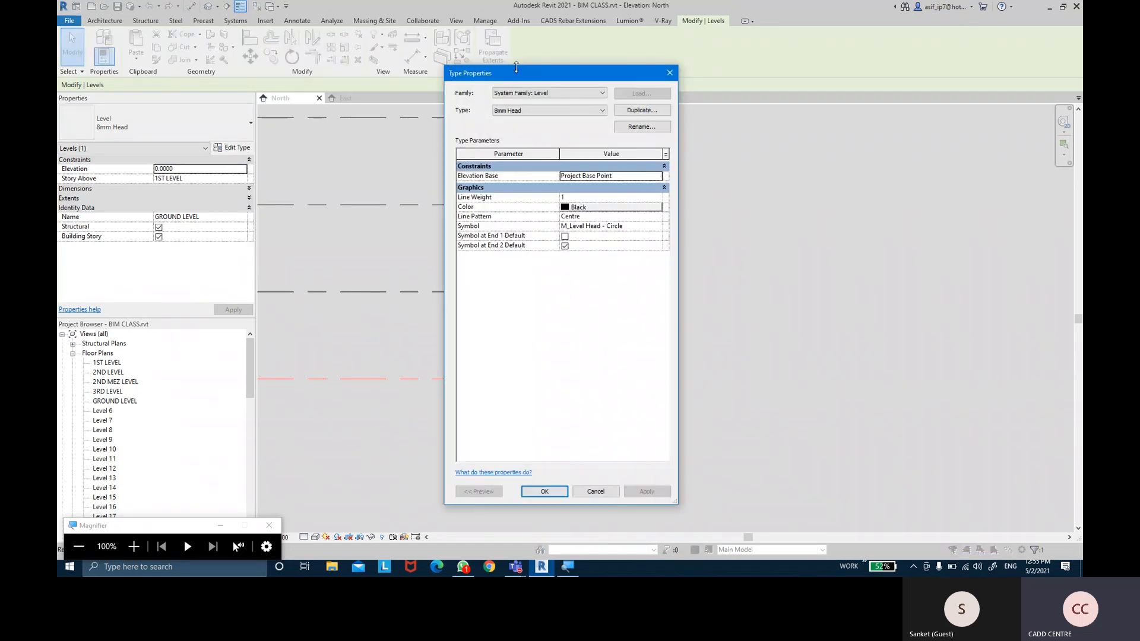
# Move the 8mm Head Type Properties aside, collapse Constraints and Graphics, then close unchanged
pyautogui.moveTo(521, 80); pyautogui.dragTo(694, 80)
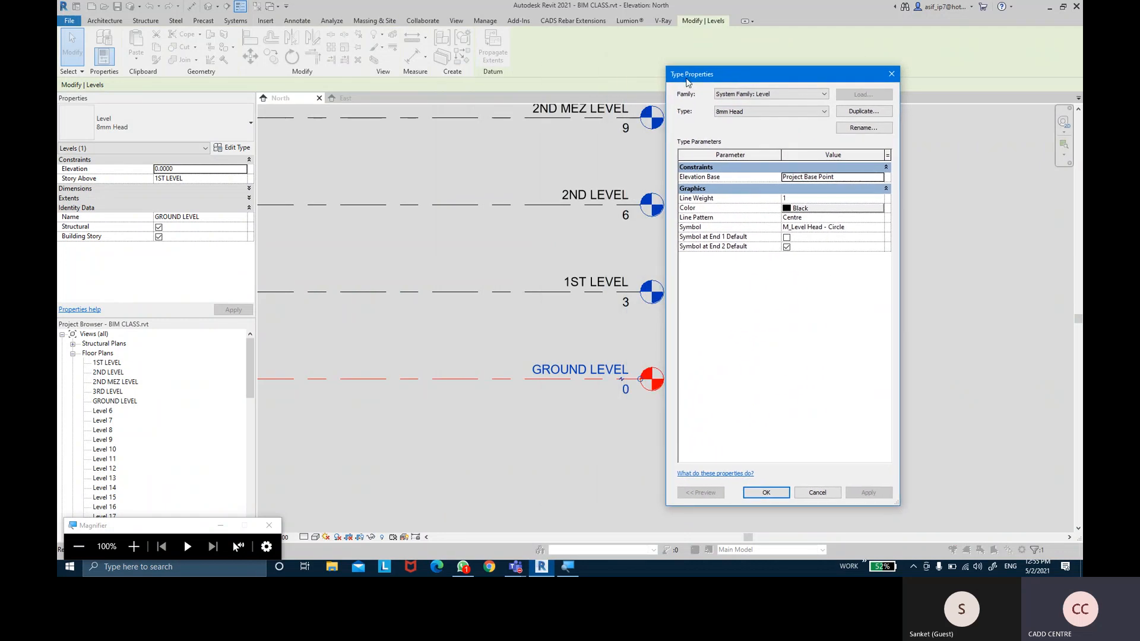
pyautogui.click(715, 170)
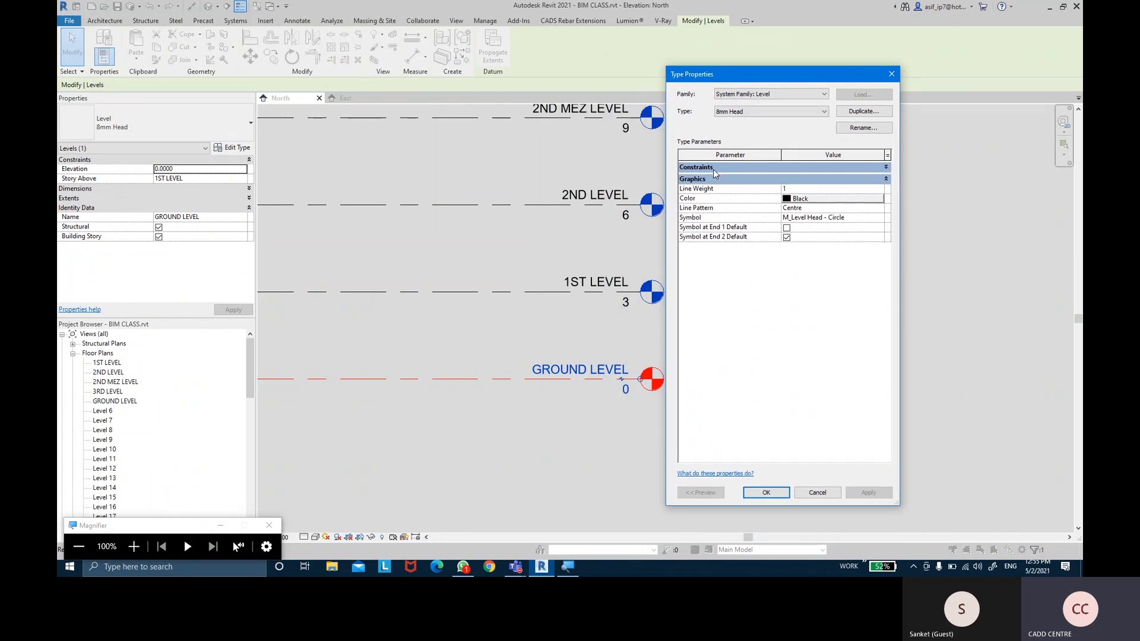
pyautogui.click(715, 180)
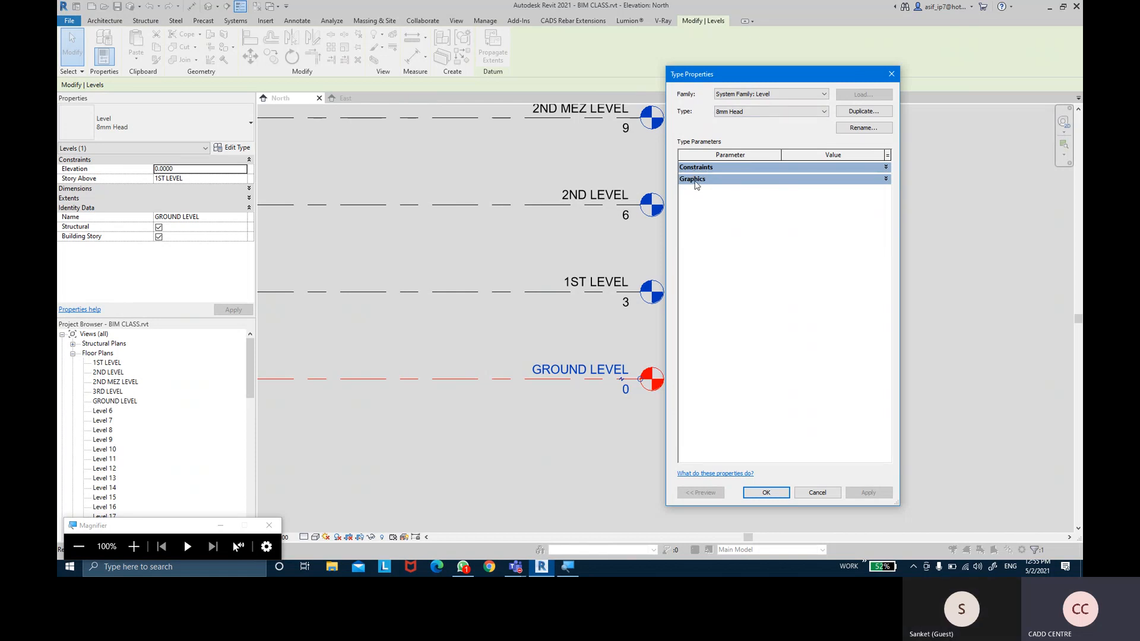
pyautogui.press('super+plus')
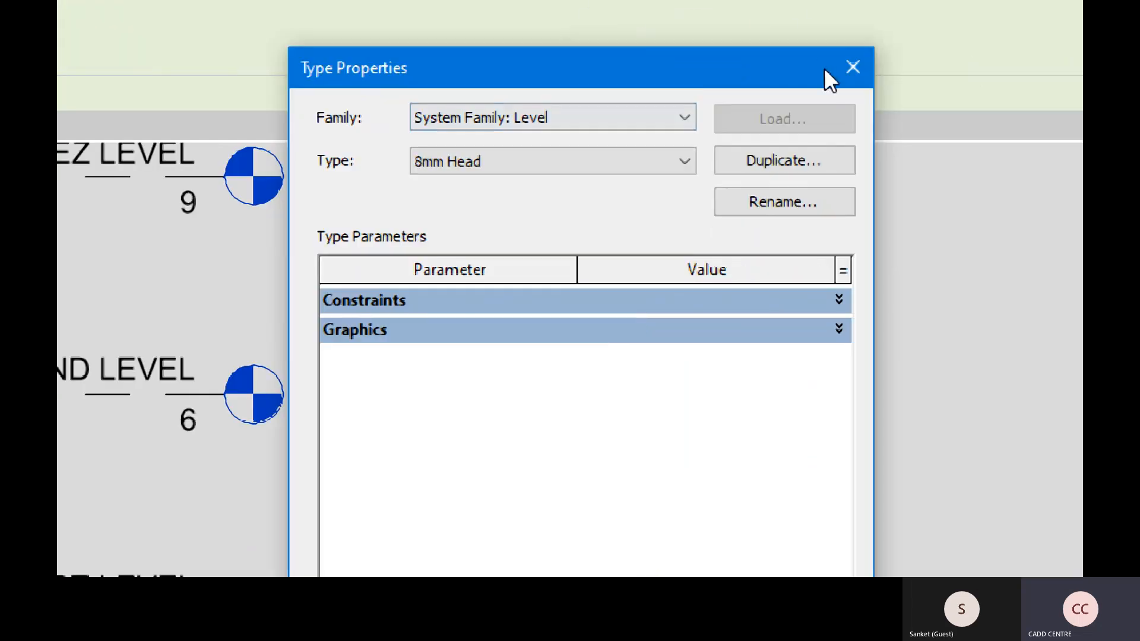
pyautogui.click(852, 67)
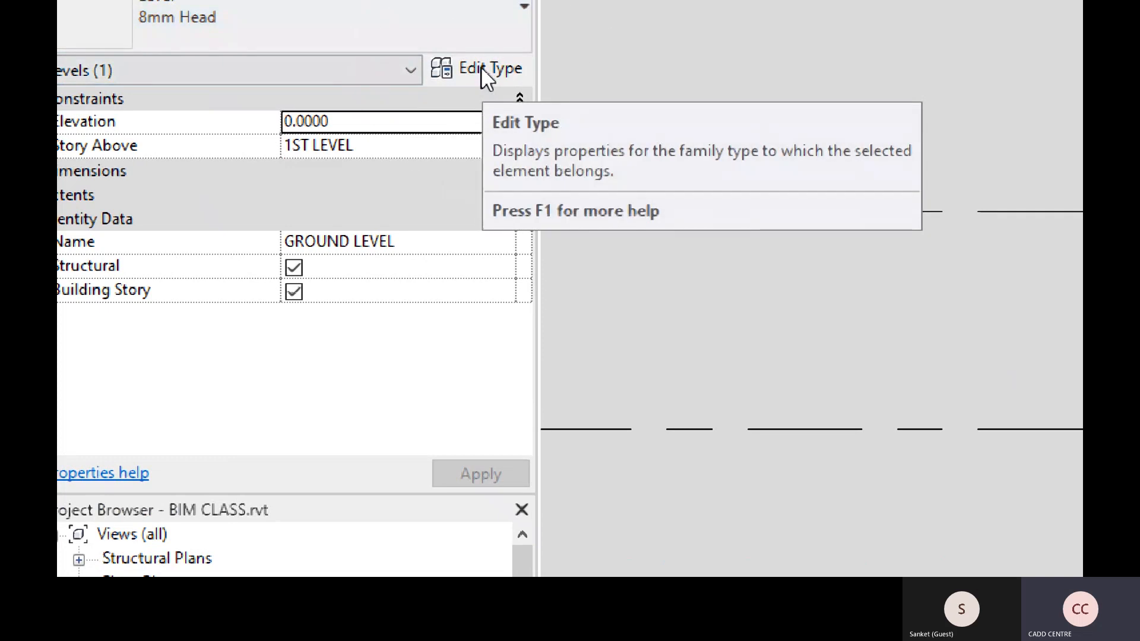
# Reopen the 8mm Head type properties and view the Elevation Base choices
pyautogui.click(482, 68)
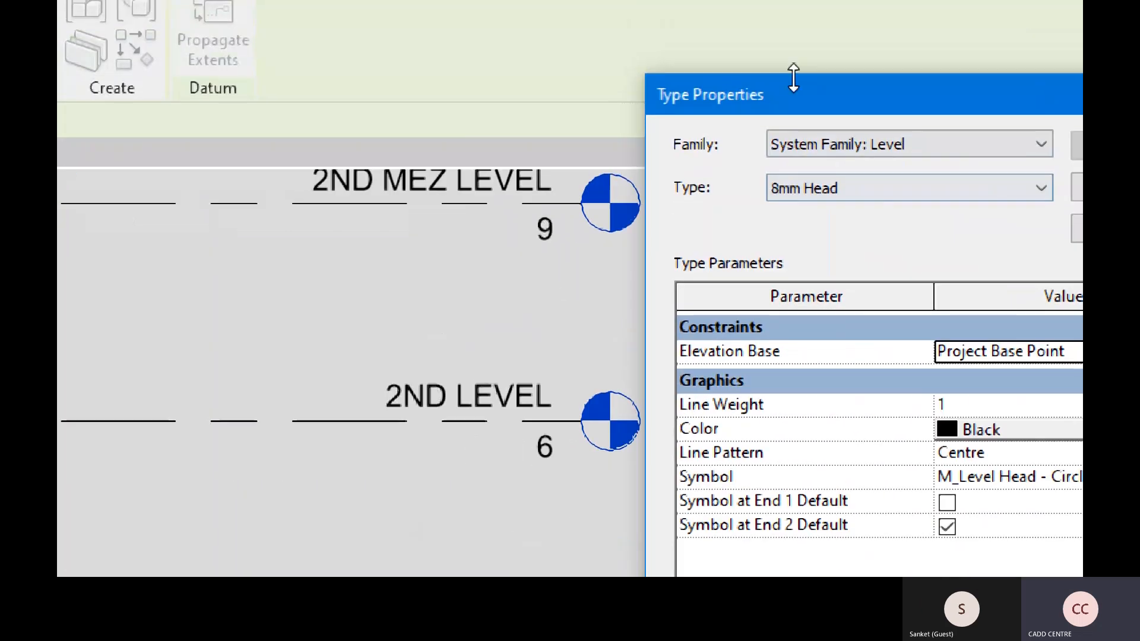
pyautogui.moveTo(781, 102); pyautogui.dragTo(344, 67)
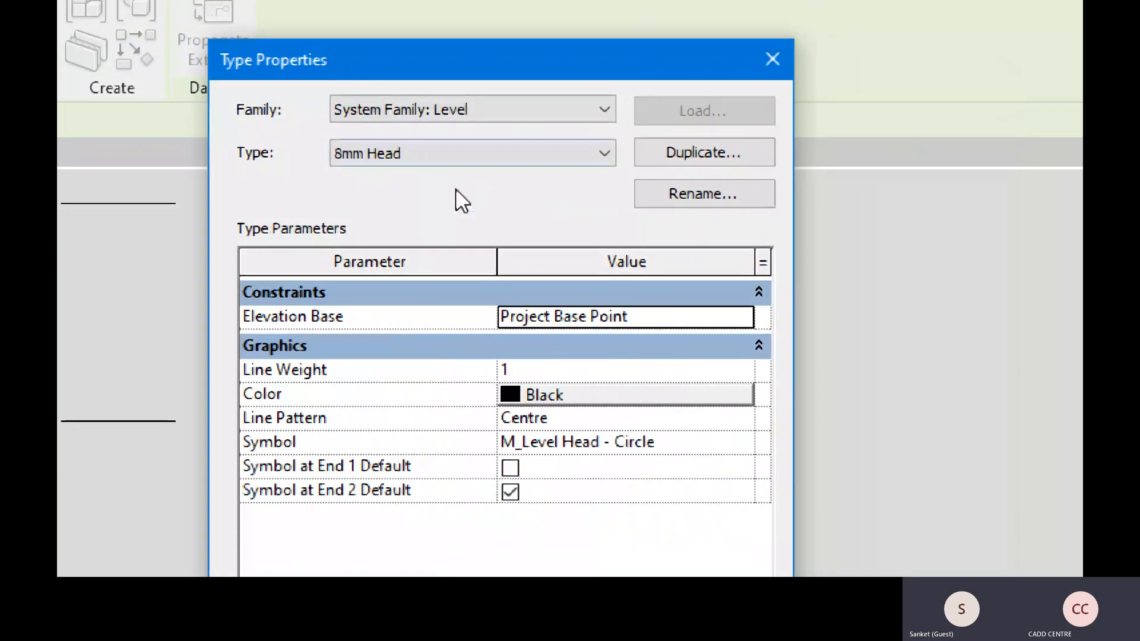
pyautogui.moveTo(471, 62); pyautogui.dragTo(926, 59)
pyautogui.press('ctrl')
pyautogui.press('ctrl')
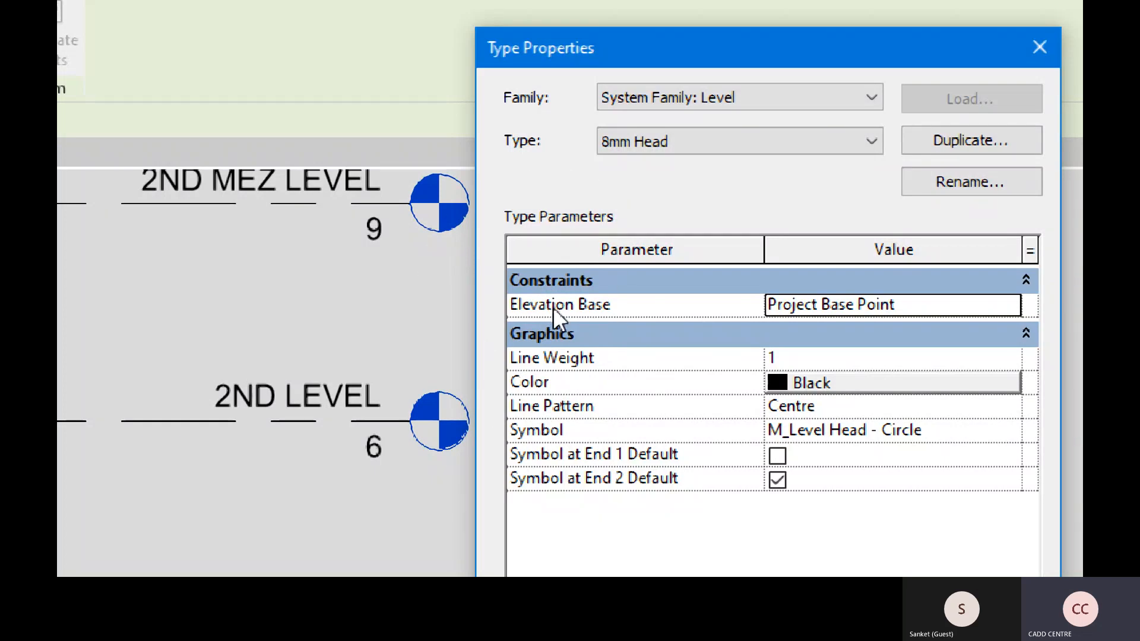
pyautogui.click(1013, 304)
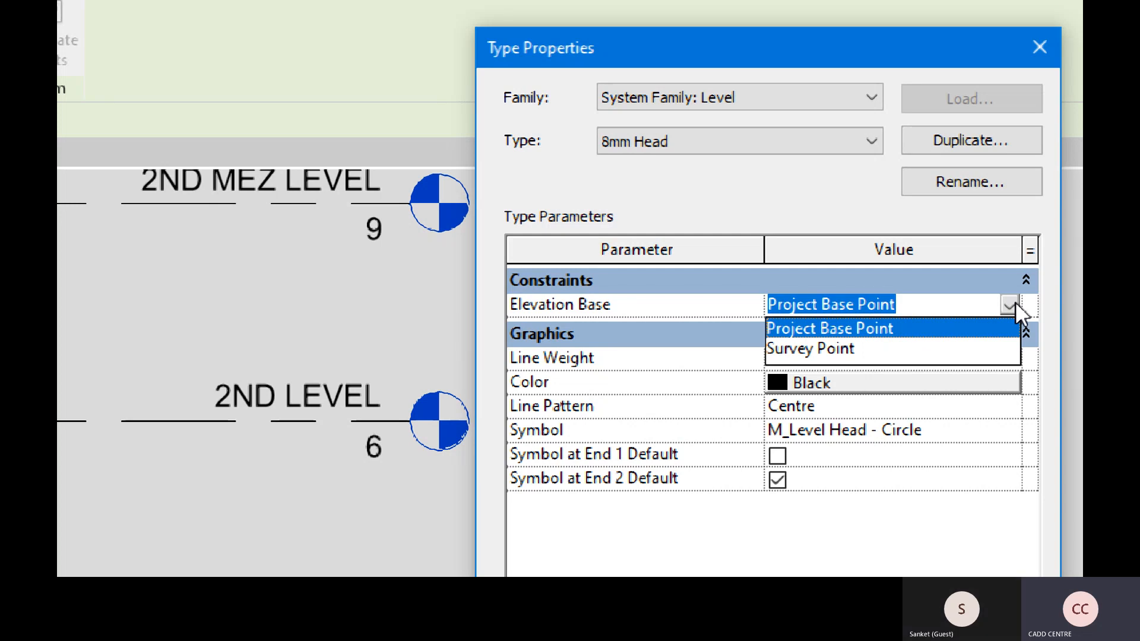
pyautogui.click(944, 348)
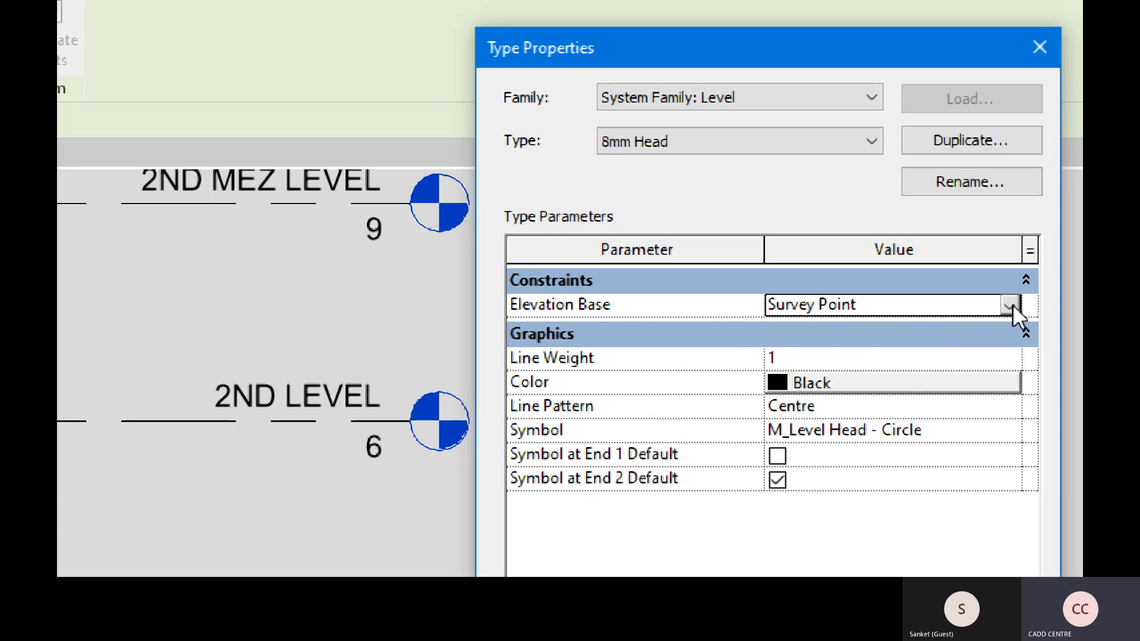
pyautogui.click(1011, 306)
pyautogui.click(930, 329)
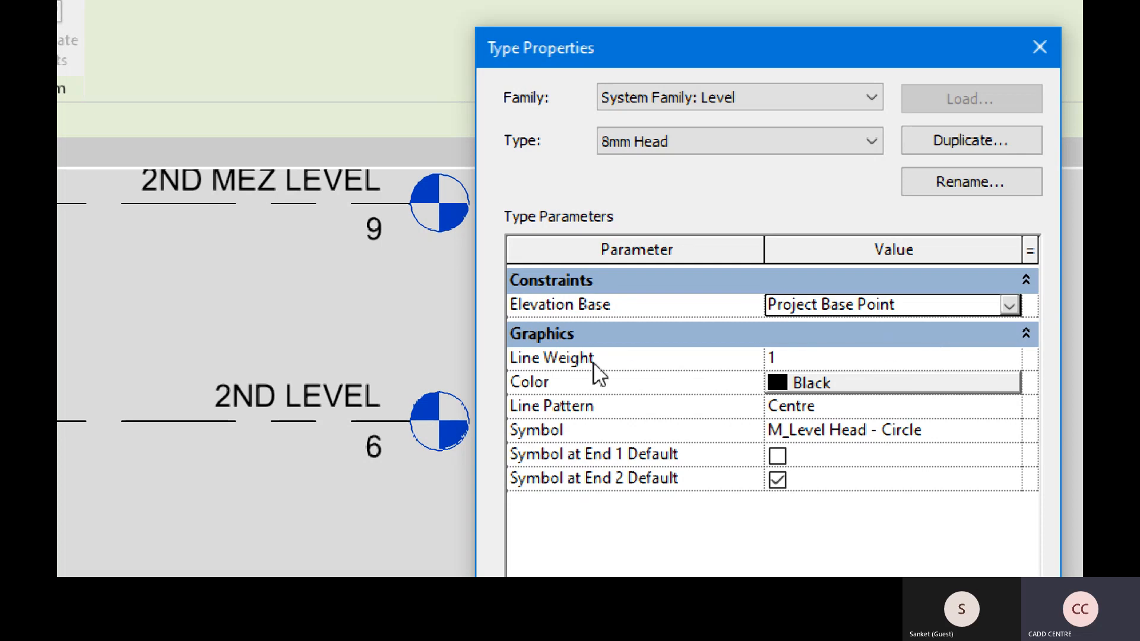
pyautogui.click(546, 283)
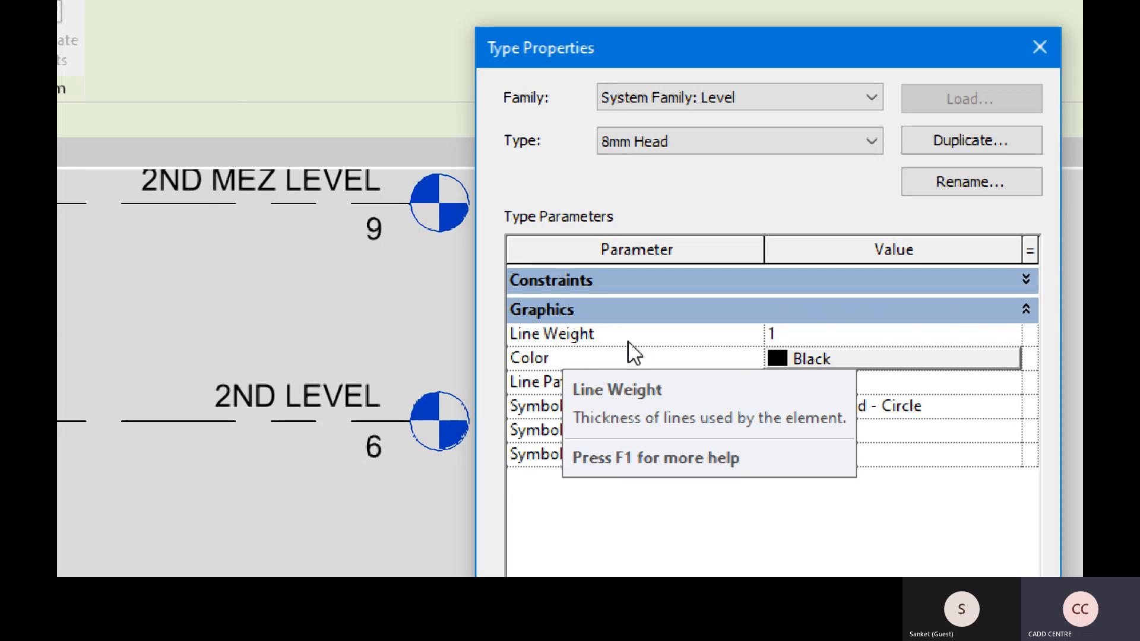
# Set the 8mm Head level type's Line Weight to 10, apply, and close
pyautogui.click(1011, 334)
pyautogui.click(1011, 334)
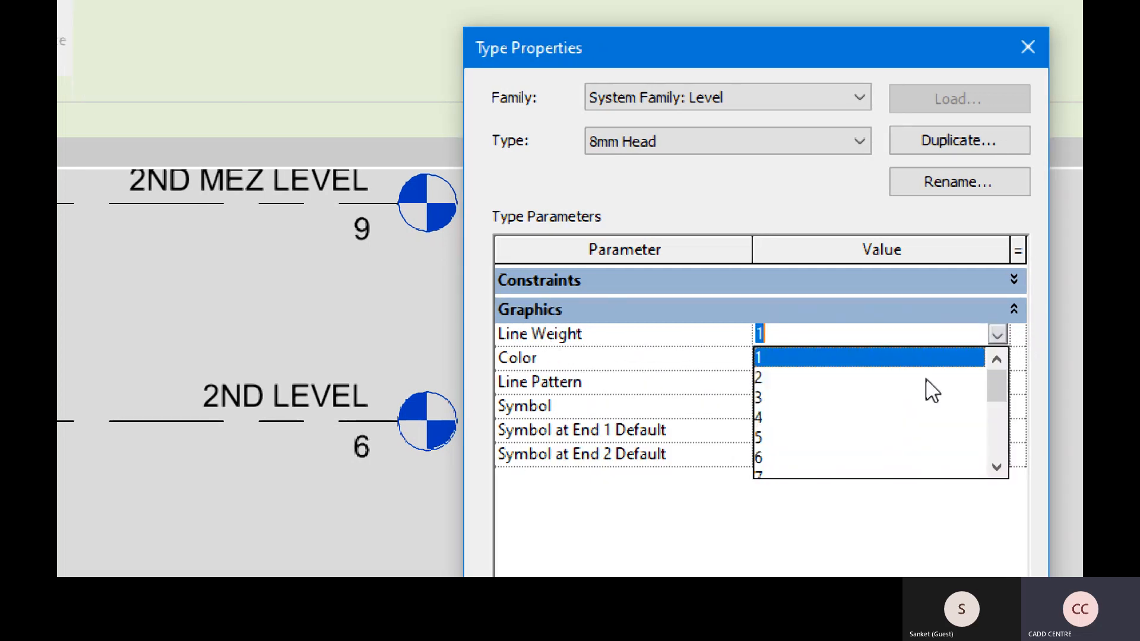
pyautogui.scroll(-3, 834, 403)
pyautogui.scroll(4, 834, 404)
pyautogui.scroll(-1, 835, 398)
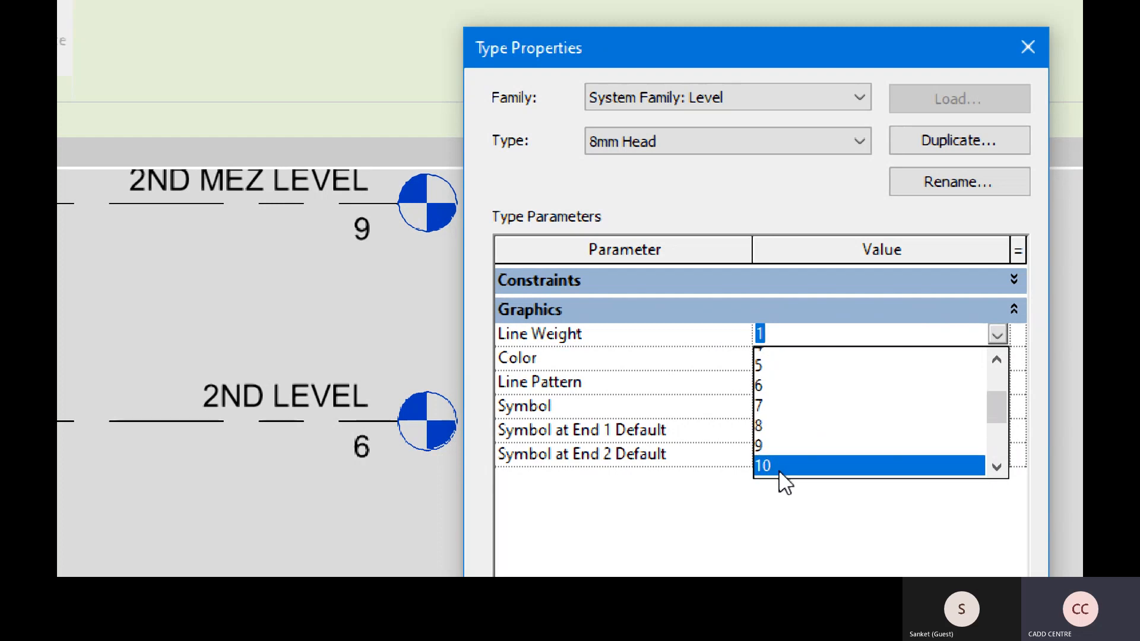
pyautogui.click(778, 471)
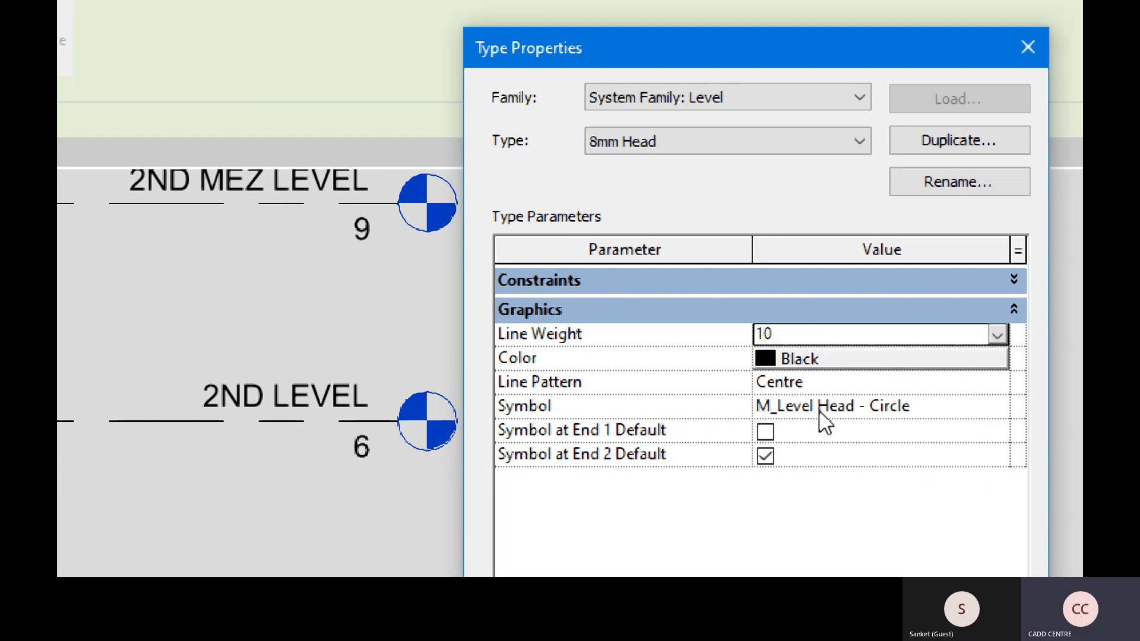
pyautogui.press('super+minus')
pyautogui.press('super+minus')
pyautogui.press('super+minus')
pyautogui.click(868, 473)
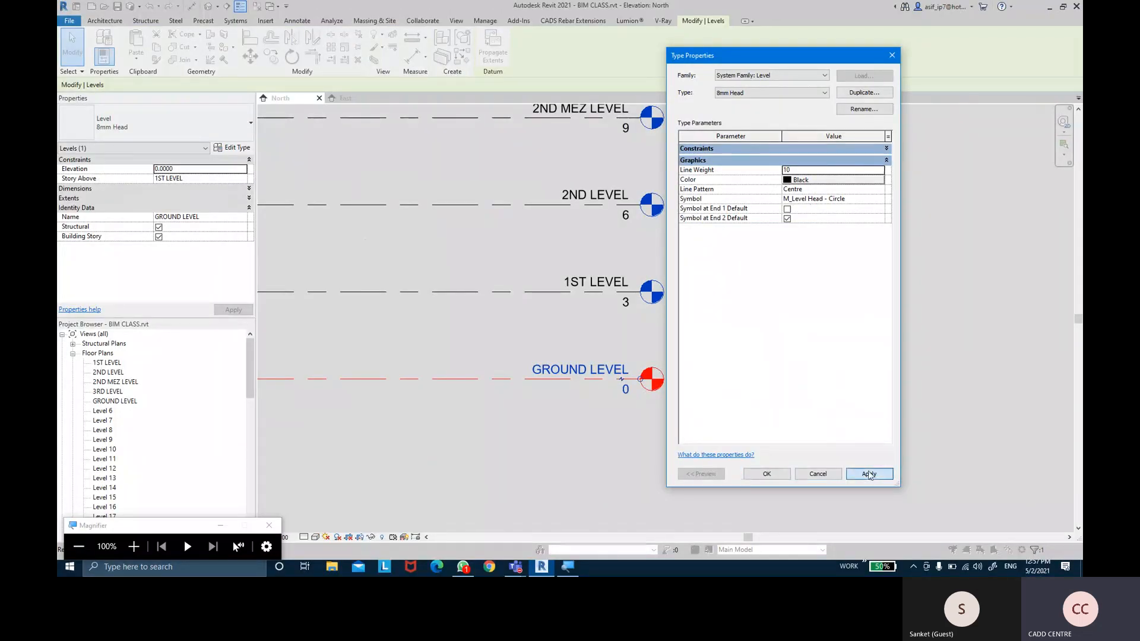
pyautogui.click(766, 474)
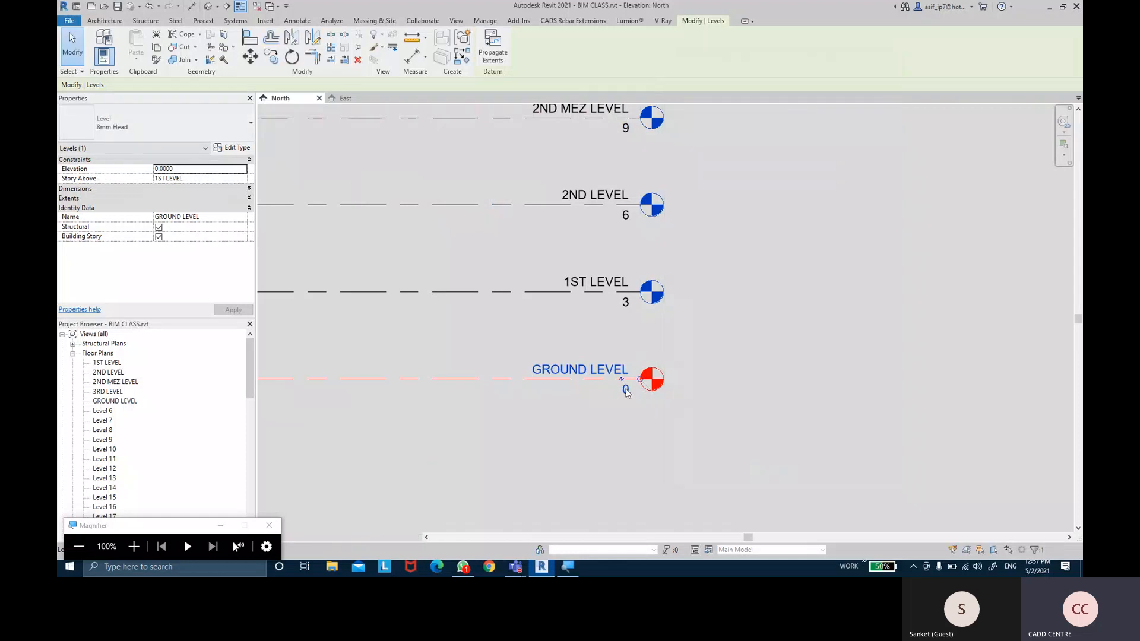
# Pan the elevation to 1ST LEVEL and clear the GROUND LEVEL selection
pyautogui.scroll(6, 523, 378)
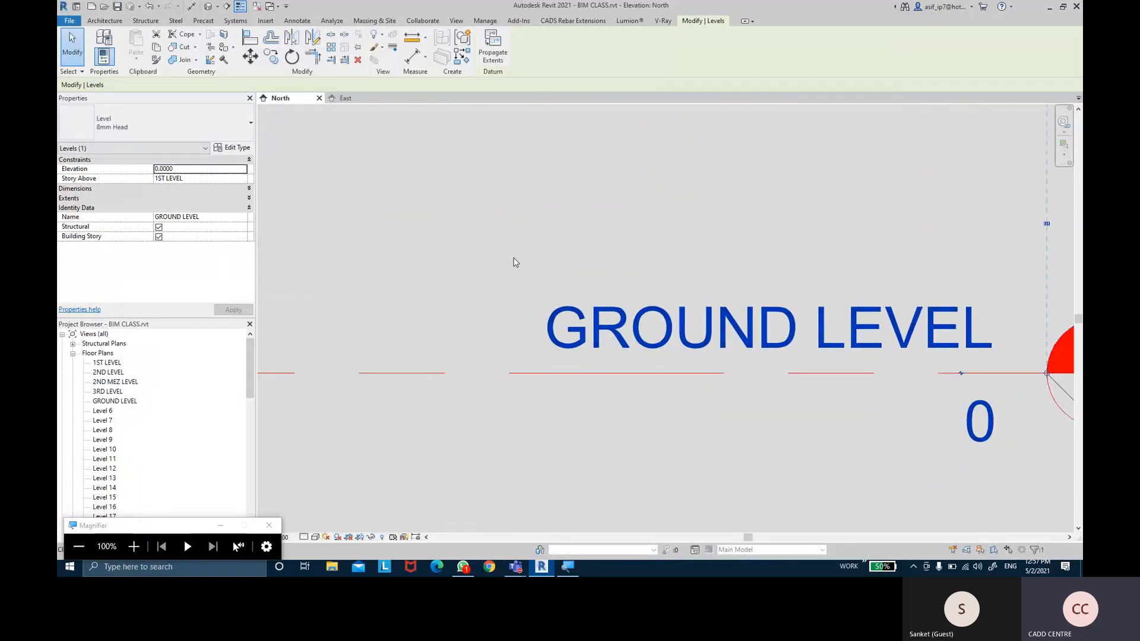
pyautogui.moveTo(515, 262); pyautogui.dragTo(501, 356, button='middle')
pyautogui.scroll(-2, 501, 356)
pyautogui.click(535, 323)
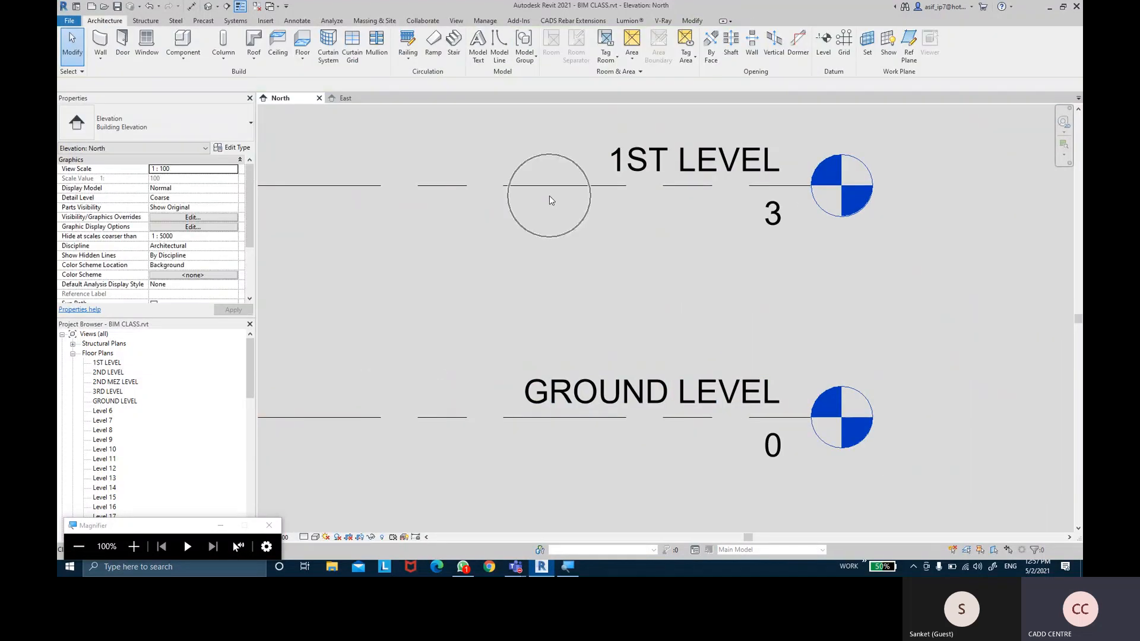
# Verify GROUND LEVEL's level type shows Line Weight 10 in Type Properties
pyautogui.click(484, 417)
pyautogui.click(233, 148)
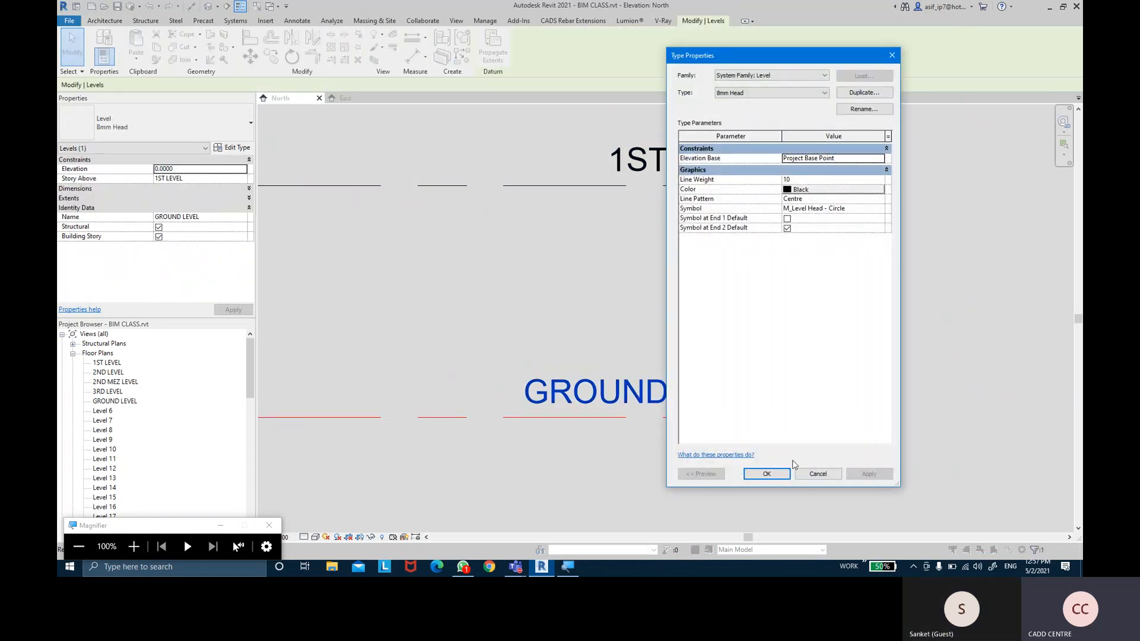
pyautogui.click(766, 473)
# Clear the selection and toggle Thin Lines on the View tab
pyautogui.click(588, 295)
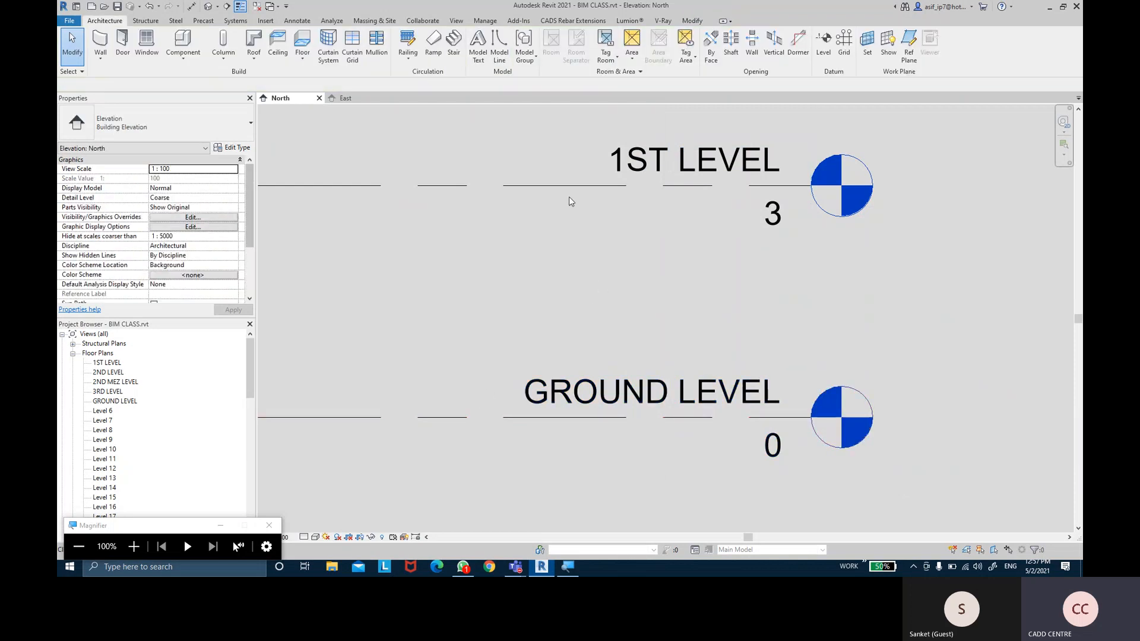
pyautogui.click(457, 22)
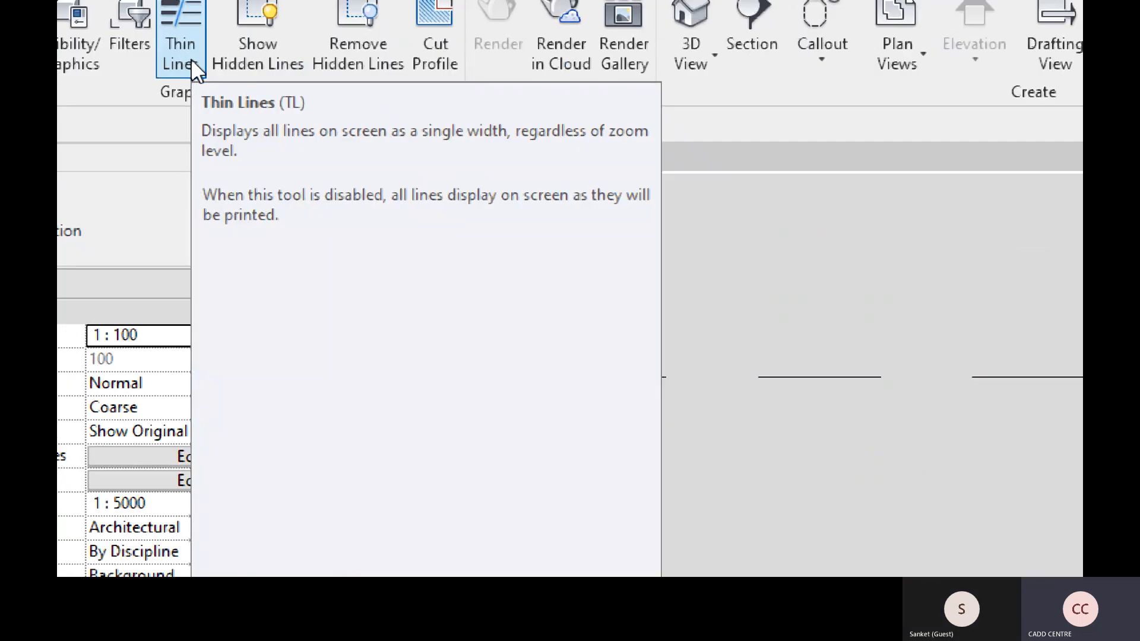
pyautogui.click(188, 55)
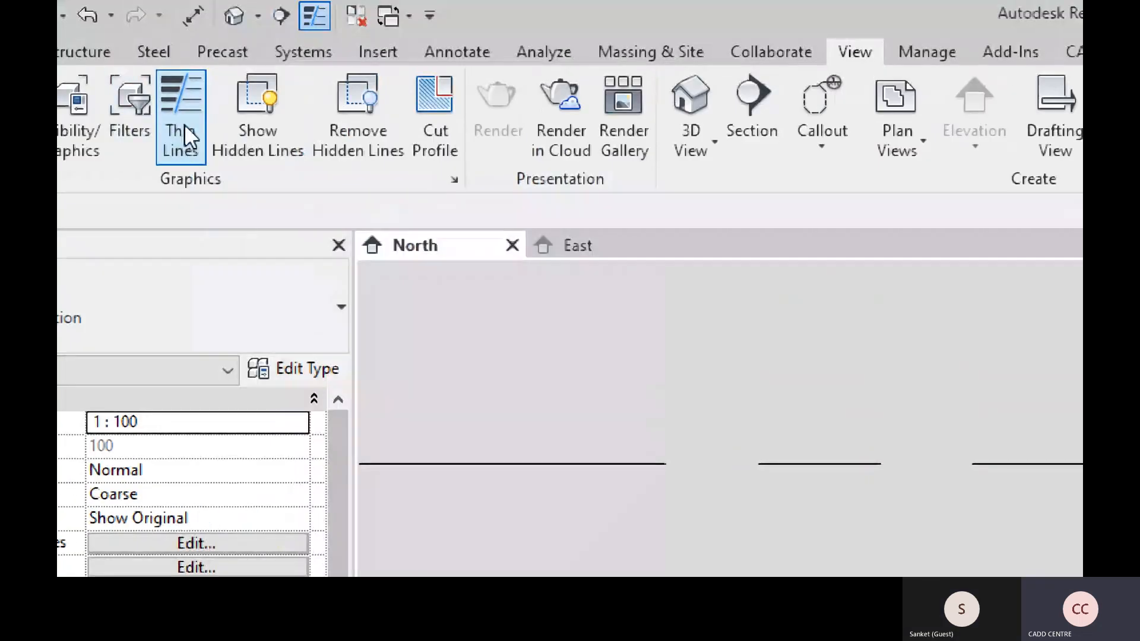
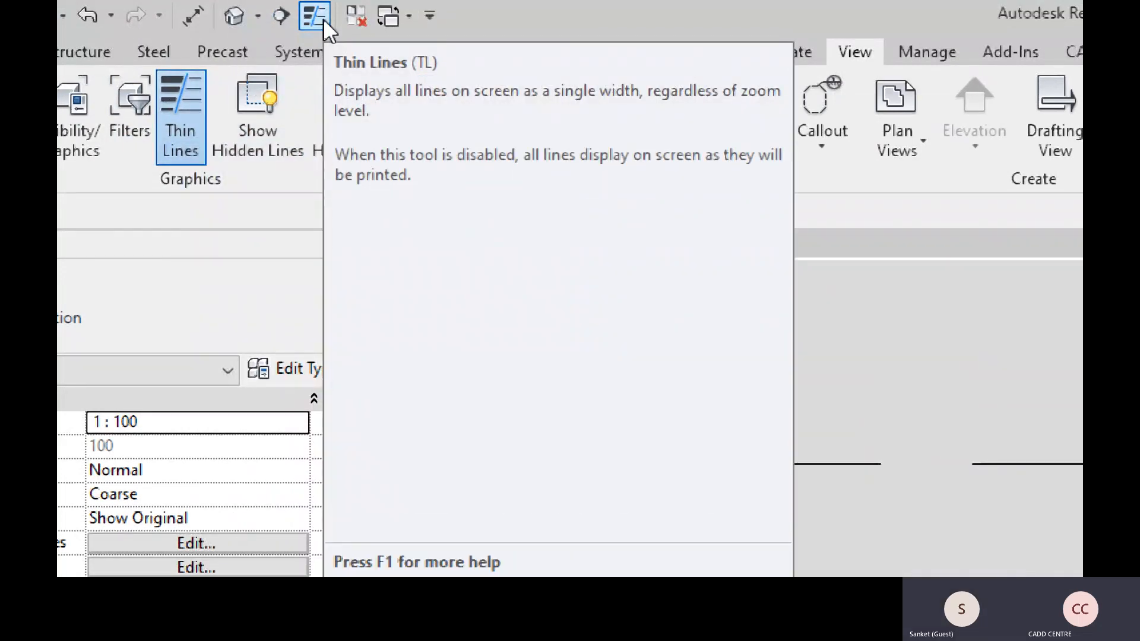
# Switch off Thin Lines and zoom out so GROUND LEVEL through Level 7 are visible
pyautogui.press('super+minus')
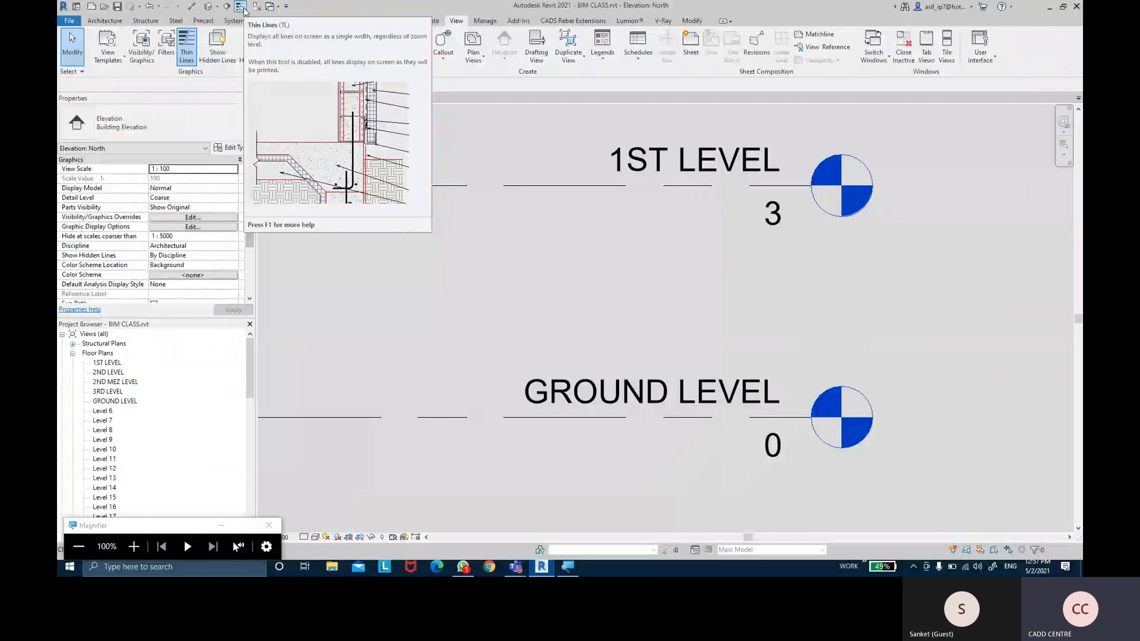
pyautogui.click(242, 8)
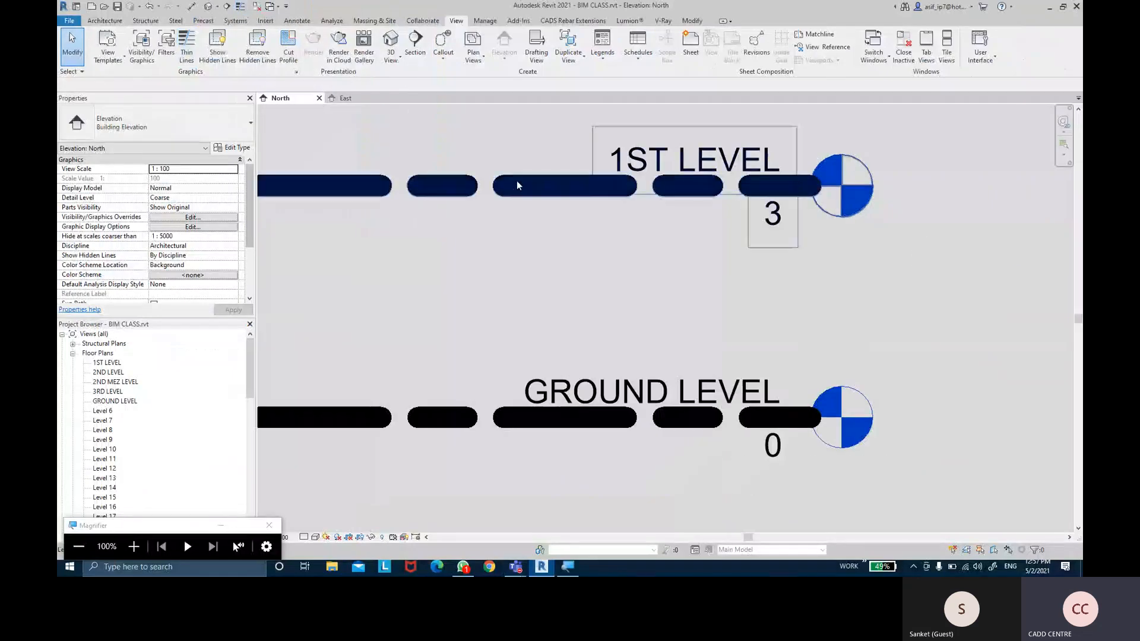
pyautogui.scroll(-4, 526, 193)
pyautogui.moveTo(558, 193); pyautogui.dragTo(562, 305, button='middle')
pyautogui.scroll(-2, 562, 305)
pyautogui.scroll(-2, 542, 243)
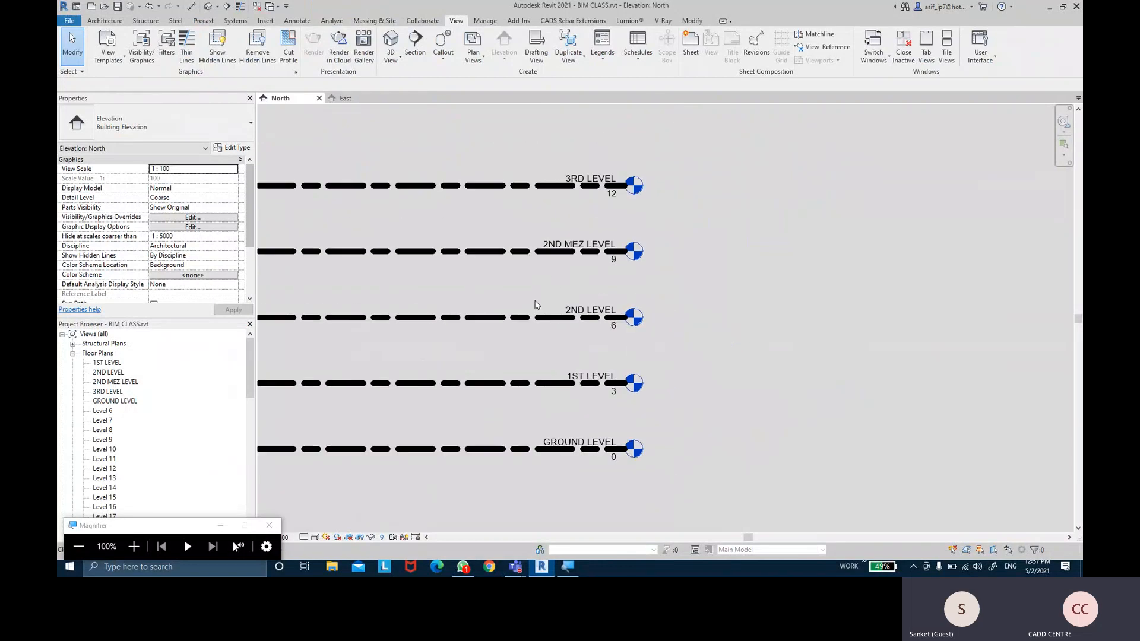
pyautogui.moveTo(518, 206); pyautogui.dragTo(522, 298, button='middle')
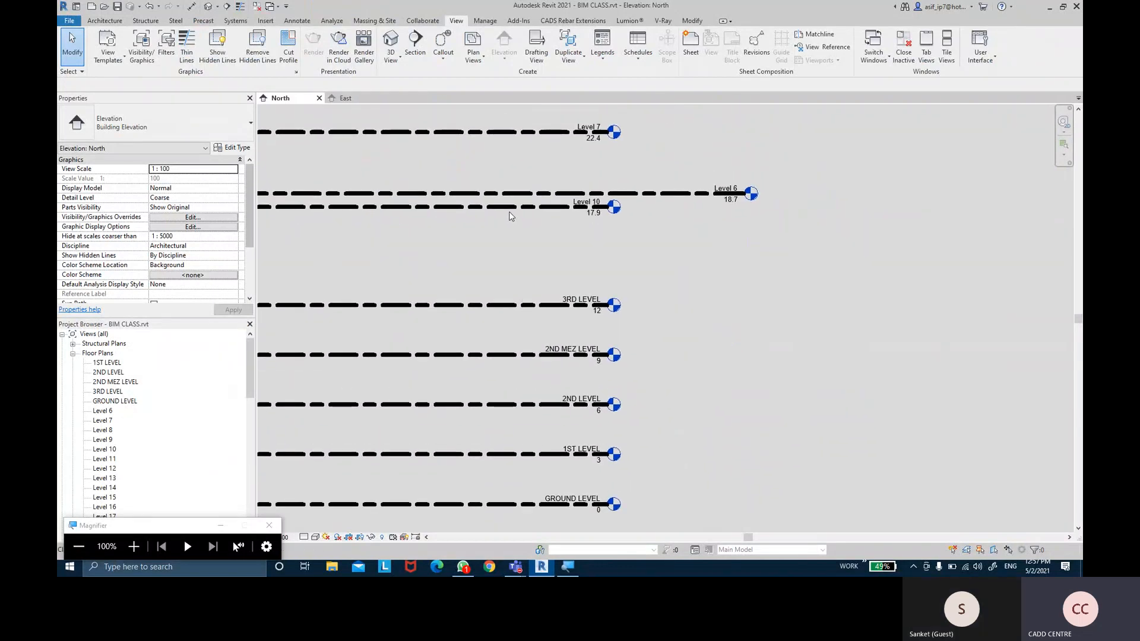
# Change the 8mm Head type's Line Weight from 10 to 1 using Level 10's Type Properties
pyautogui.click(508, 209)
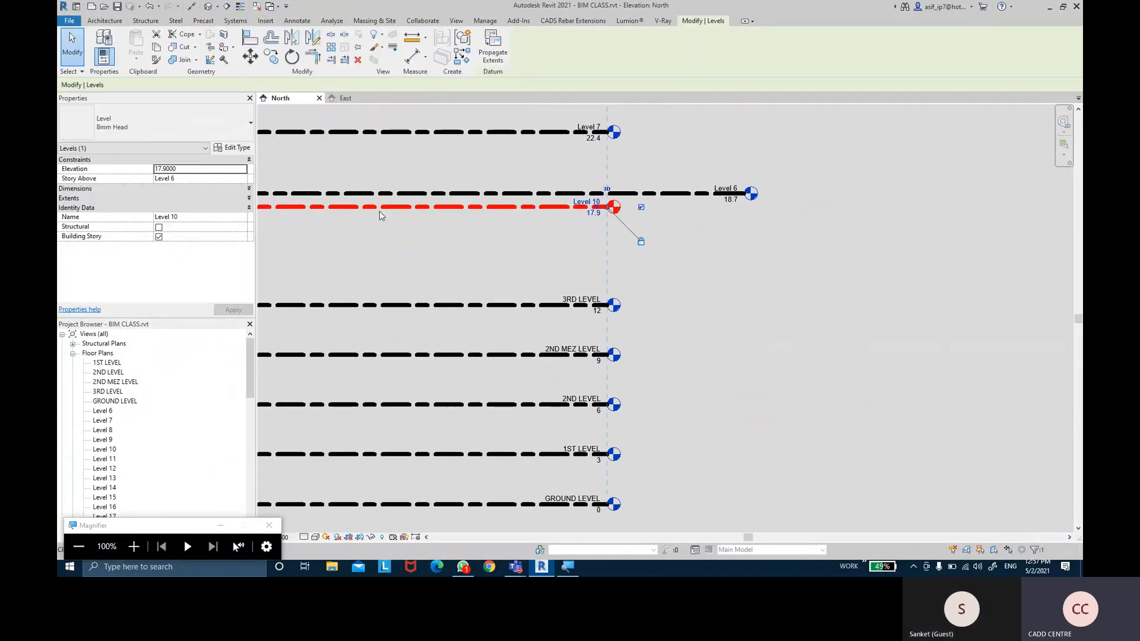
pyautogui.click(236, 148)
pyautogui.click(873, 179)
pyautogui.click(879, 180)
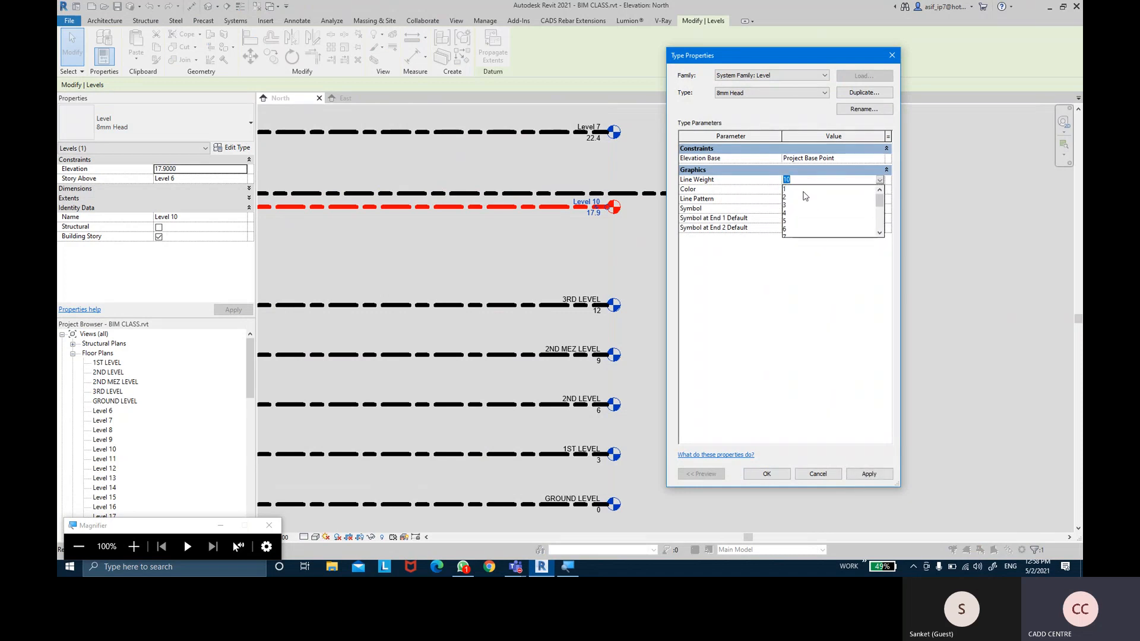
pyautogui.click(803, 190)
pyautogui.click(868, 473)
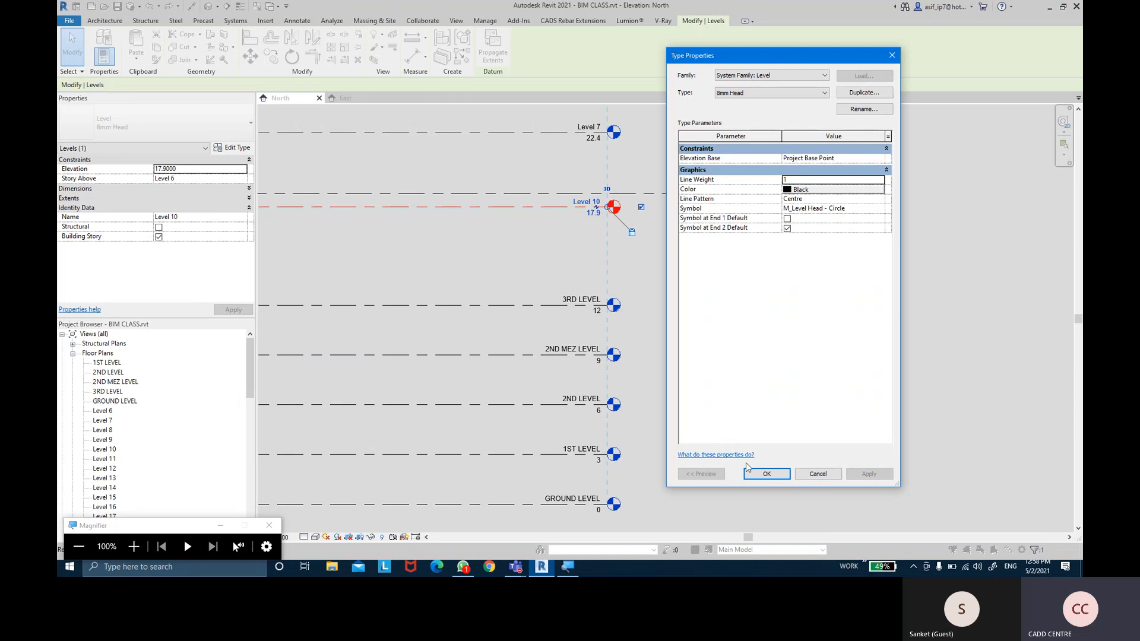
pyautogui.press('ctrl')
pyautogui.press('ctrl')
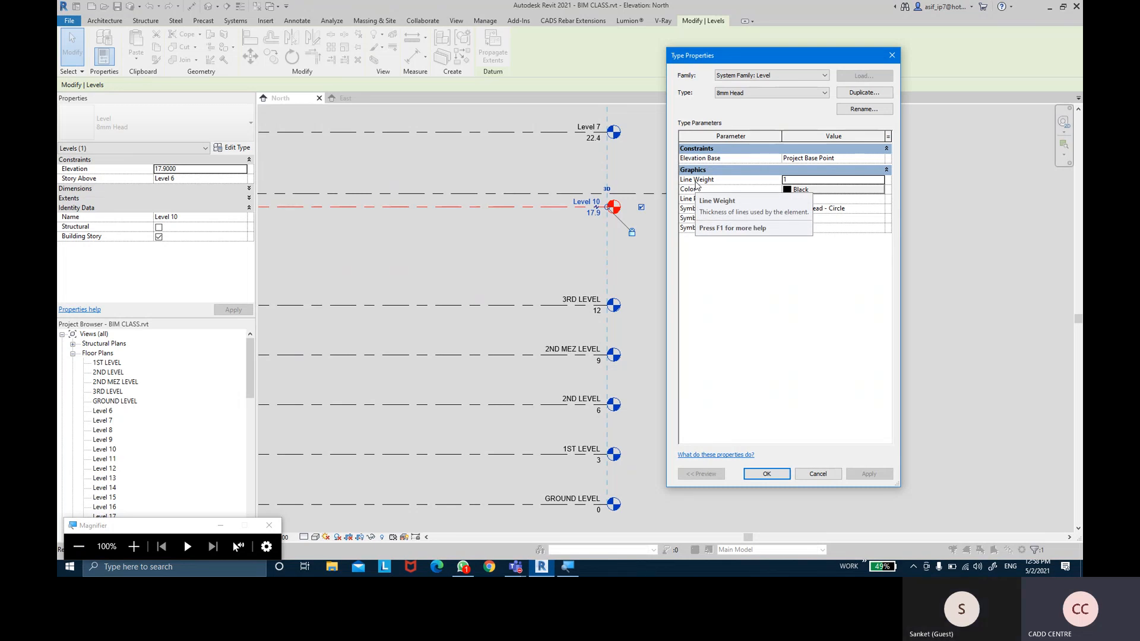
pyautogui.click(766, 473)
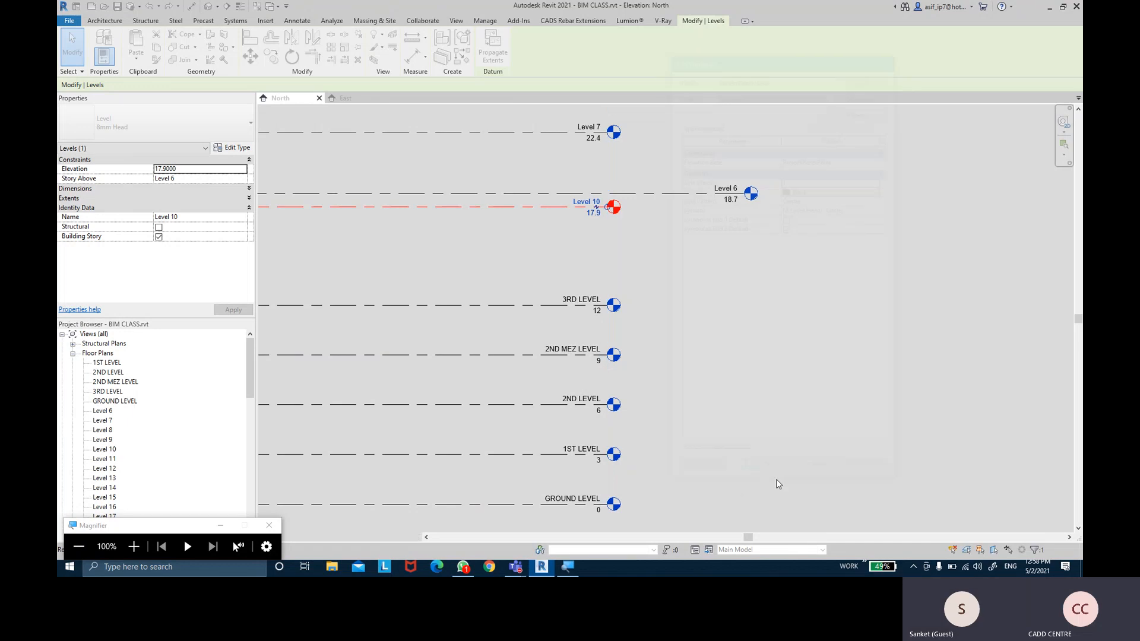
pyautogui.click(739, 402)
pyautogui.moveTo(720, 402); pyautogui.dragTo(735, 368, button='middle')
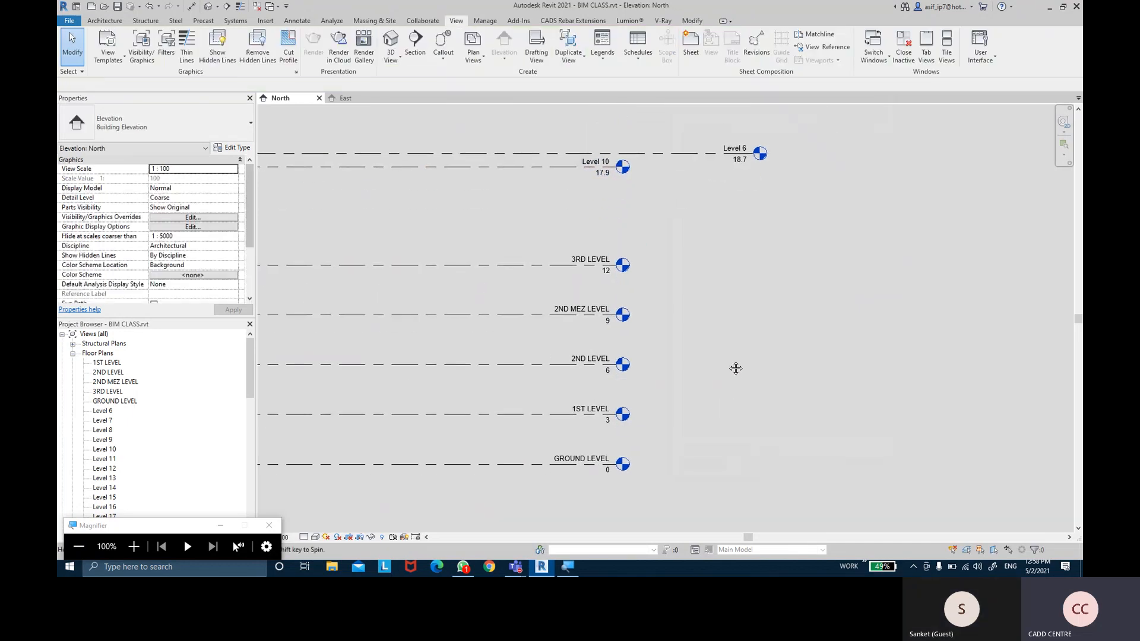
pyautogui.click(502, 466)
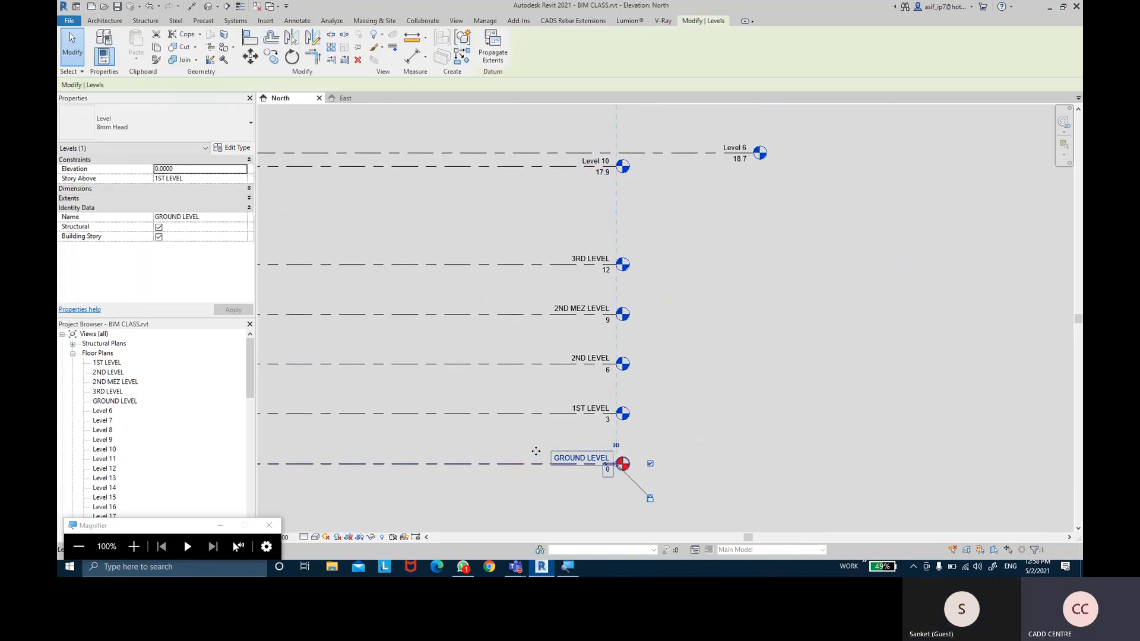
pyautogui.click(747, 236)
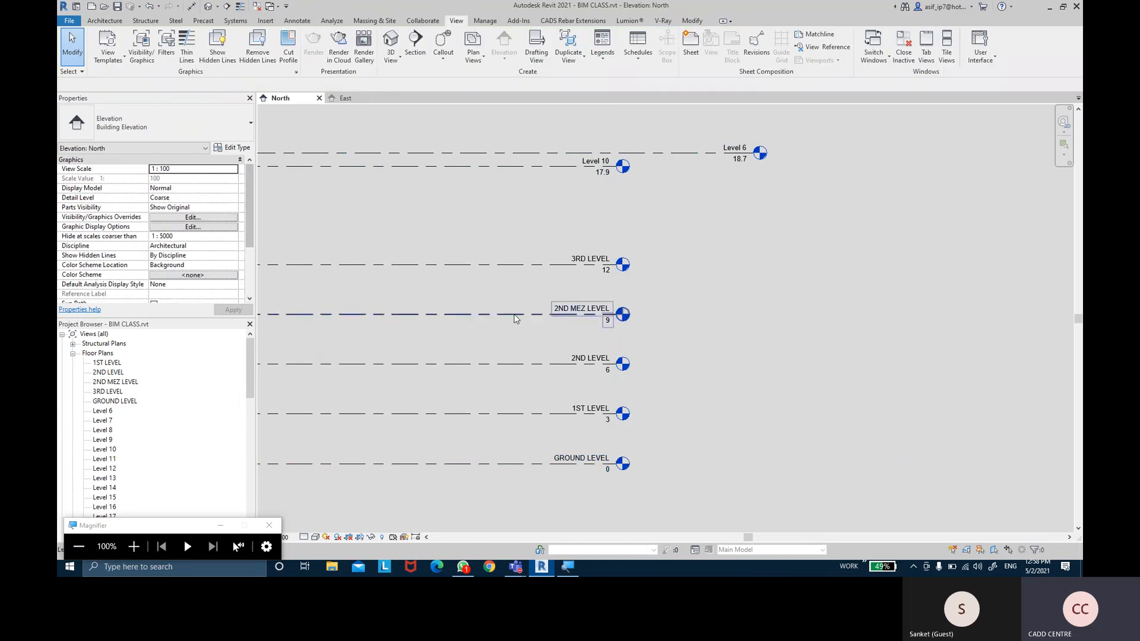
pyautogui.click(524, 313)
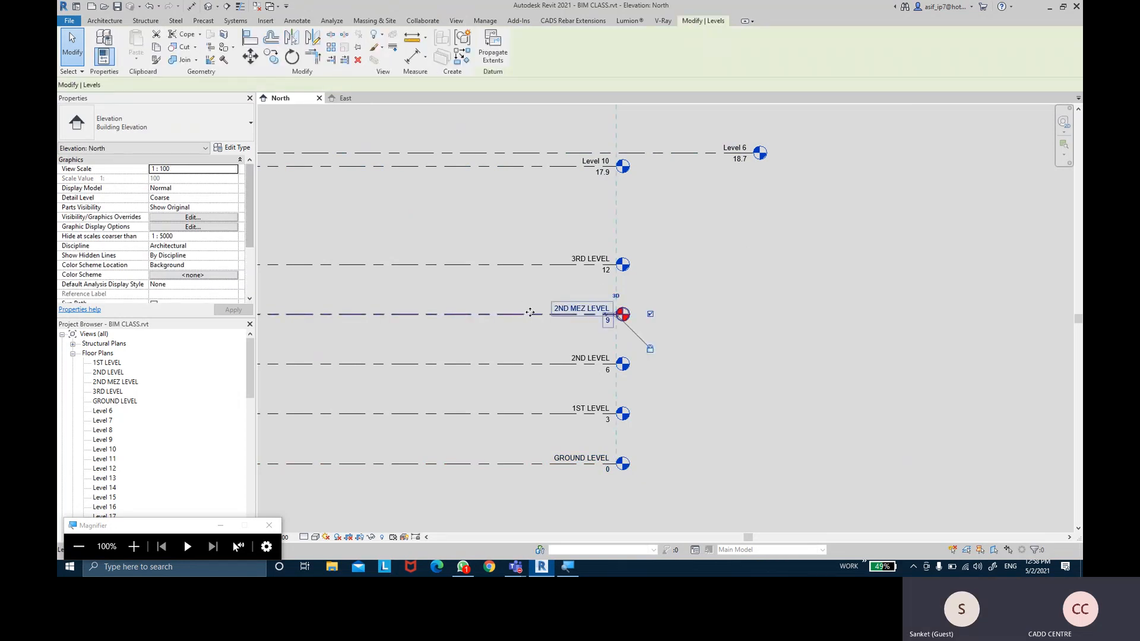
pyautogui.click(232, 147)
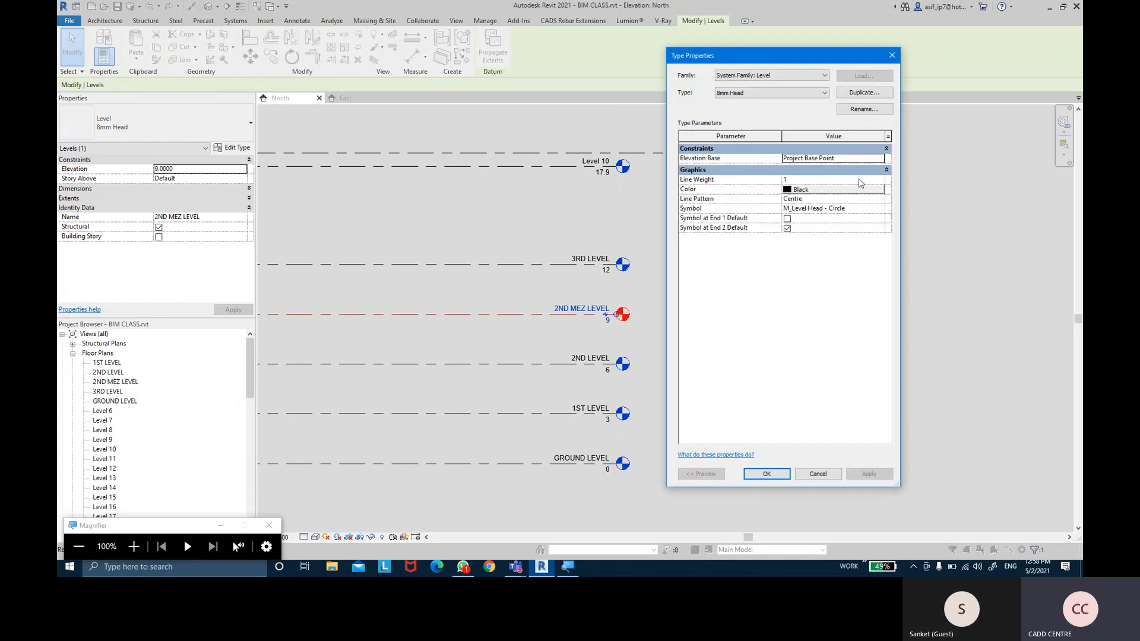
pyautogui.click(879, 180)
pyautogui.scroll(-1, 816, 222)
pyautogui.click(790, 222)
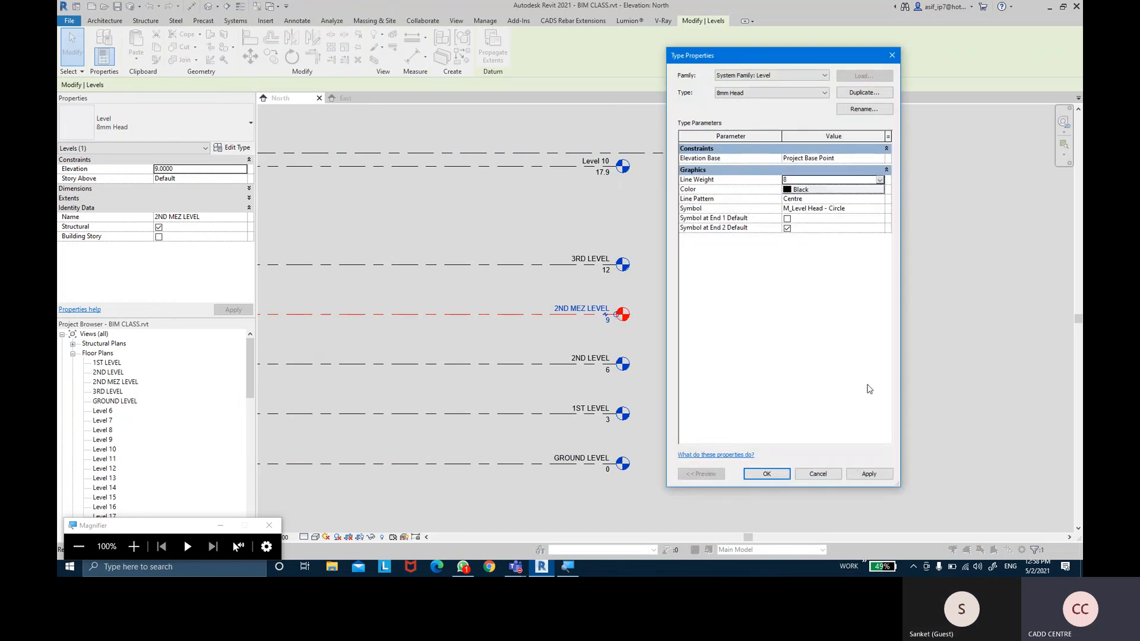
pyautogui.click(869, 473)
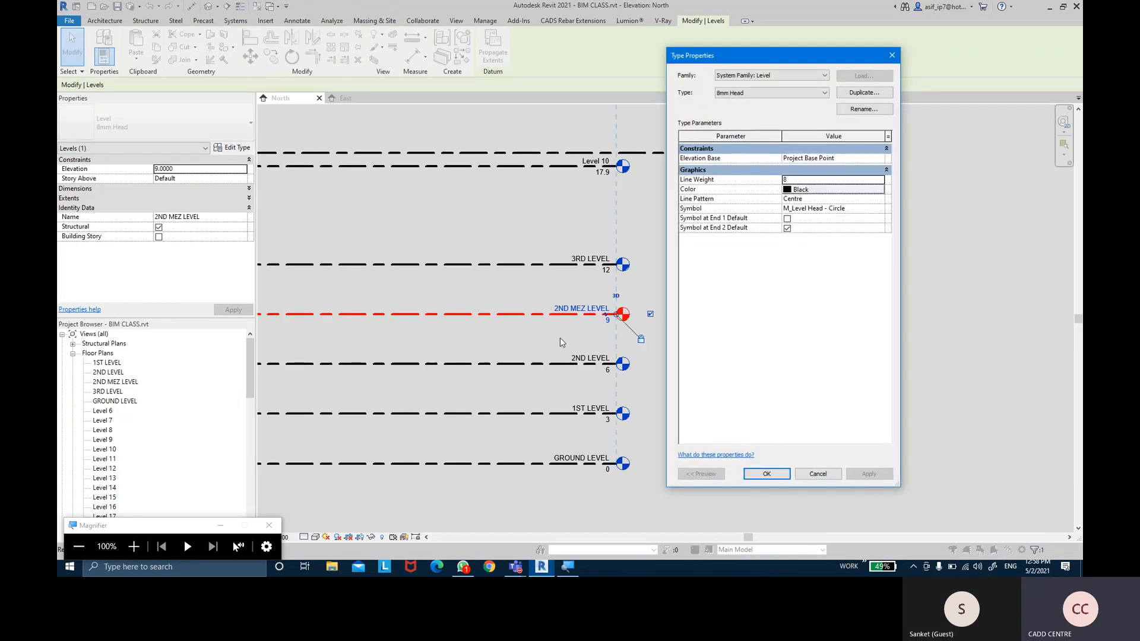
pyautogui.click(879, 179)
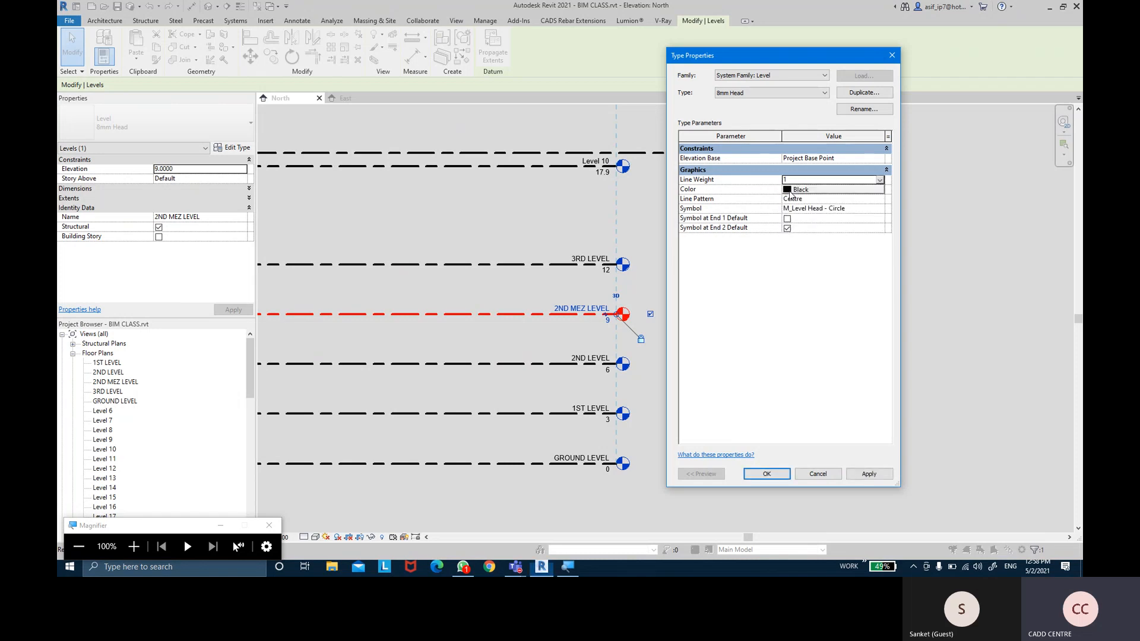
pyautogui.click(787, 189)
pyautogui.click(788, 475)
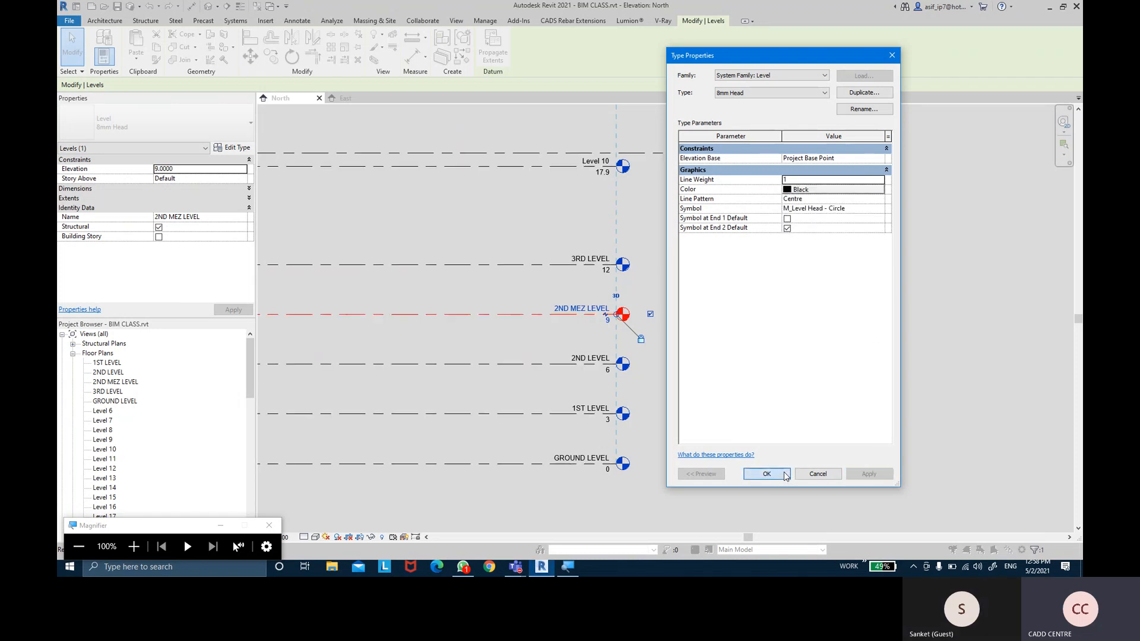
pyautogui.click(511, 328)
pyautogui.click(506, 321)
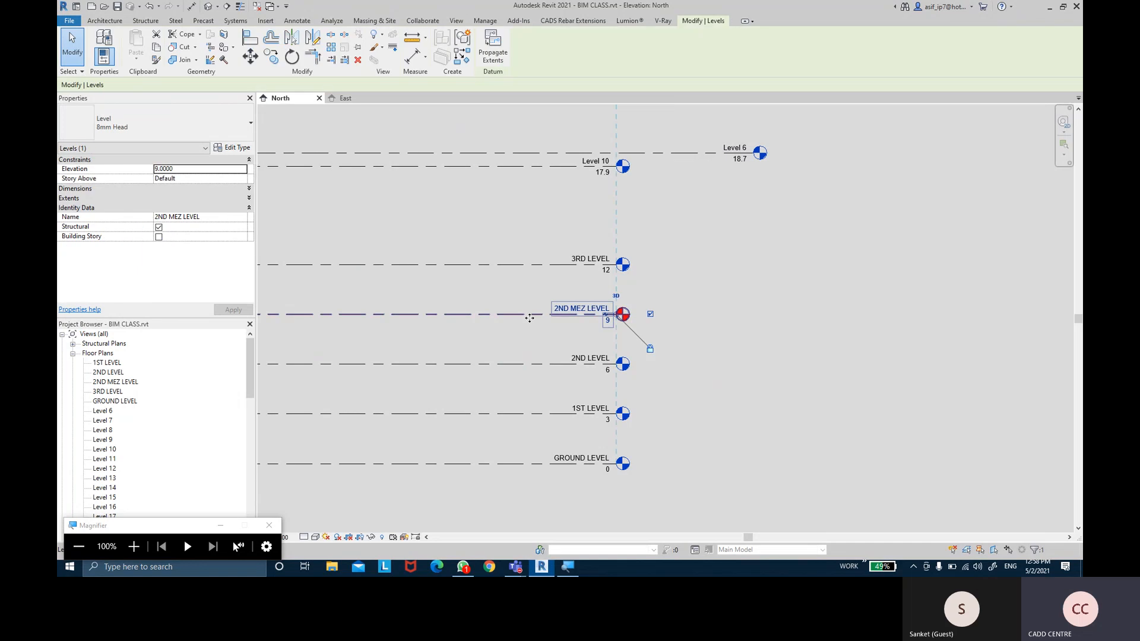
# Duplicate 2ND MEZ LEVEL's level type as MEZ LEVEL with Line Weight 8
pyautogui.click(236, 147)
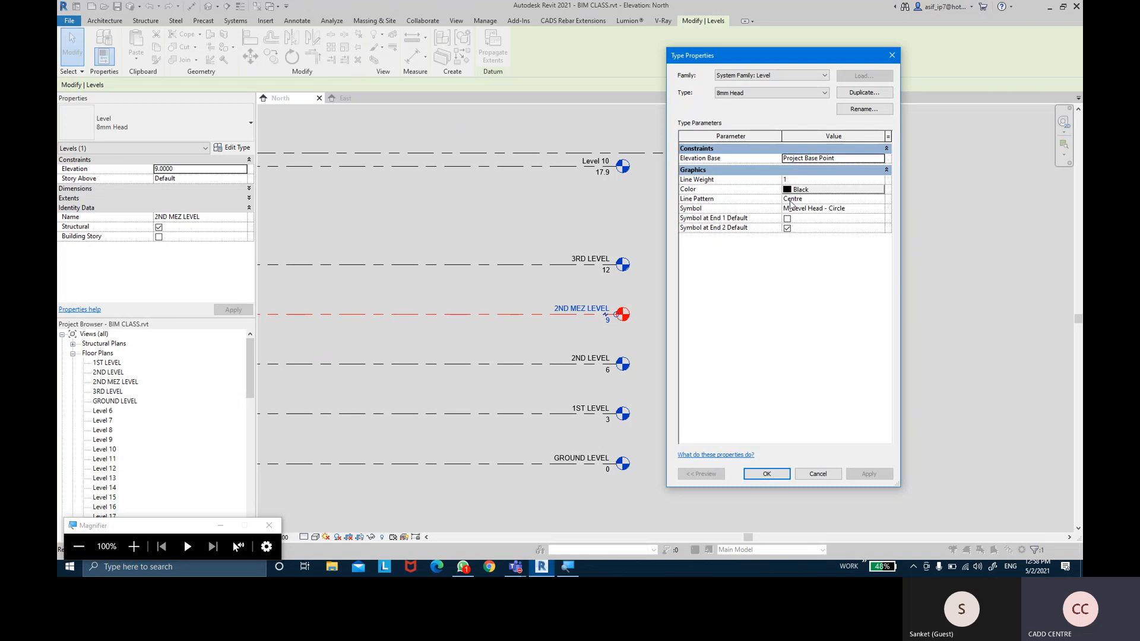
pyautogui.click(855, 94)
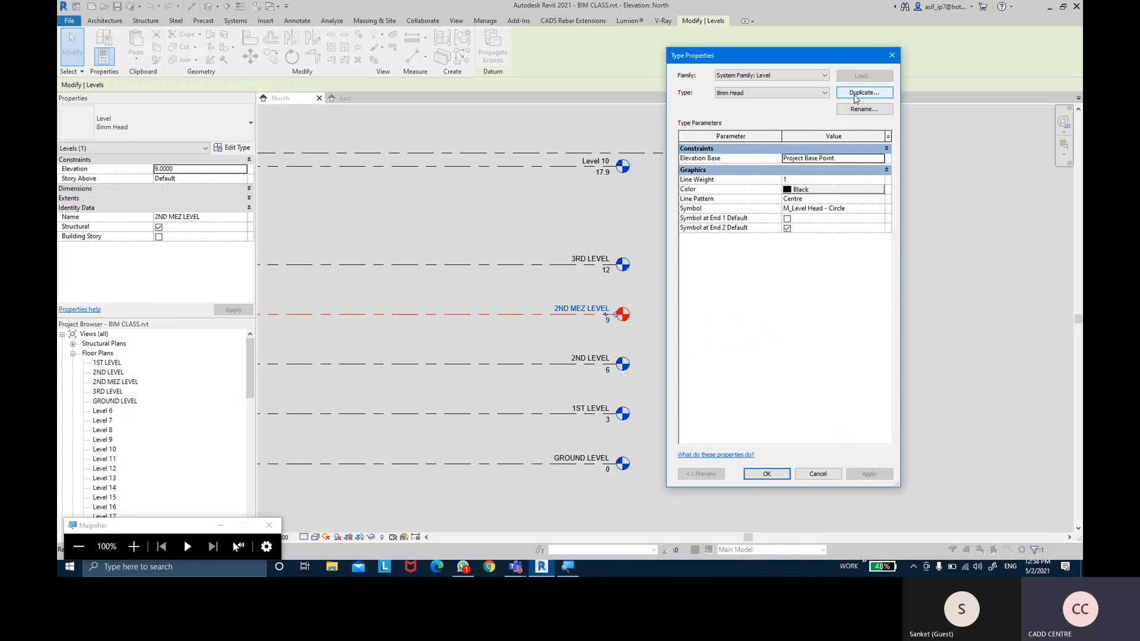
pyautogui.moveTo(448, 137); pyautogui.dragTo(492, 197)
pyautogui.write('MEZ LEVEL')
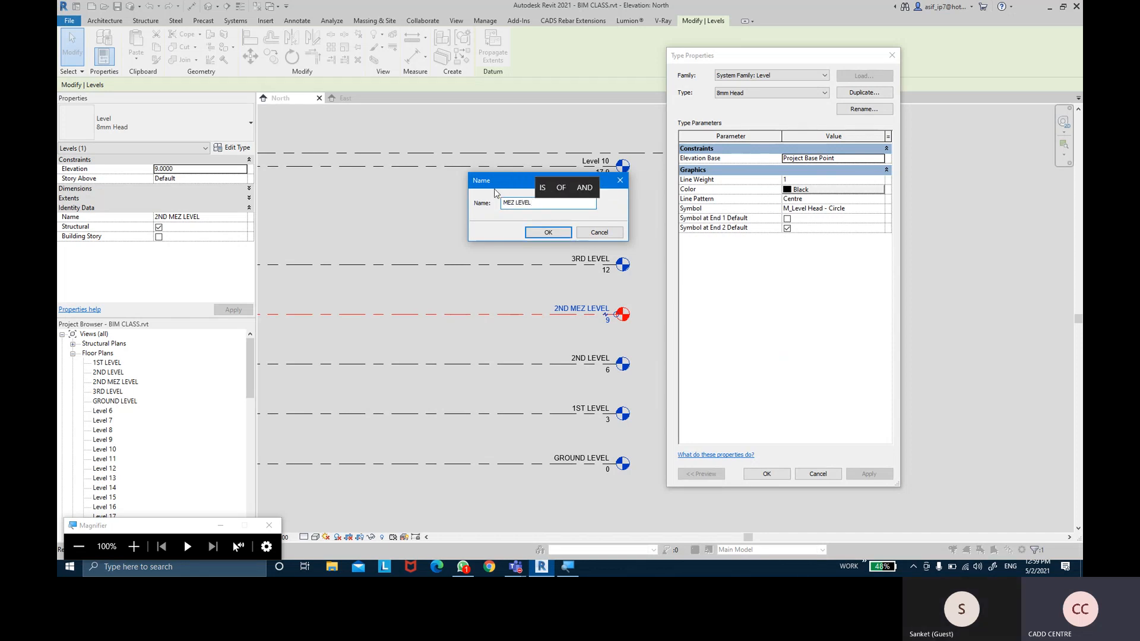
pyautogui.click(547, 231)
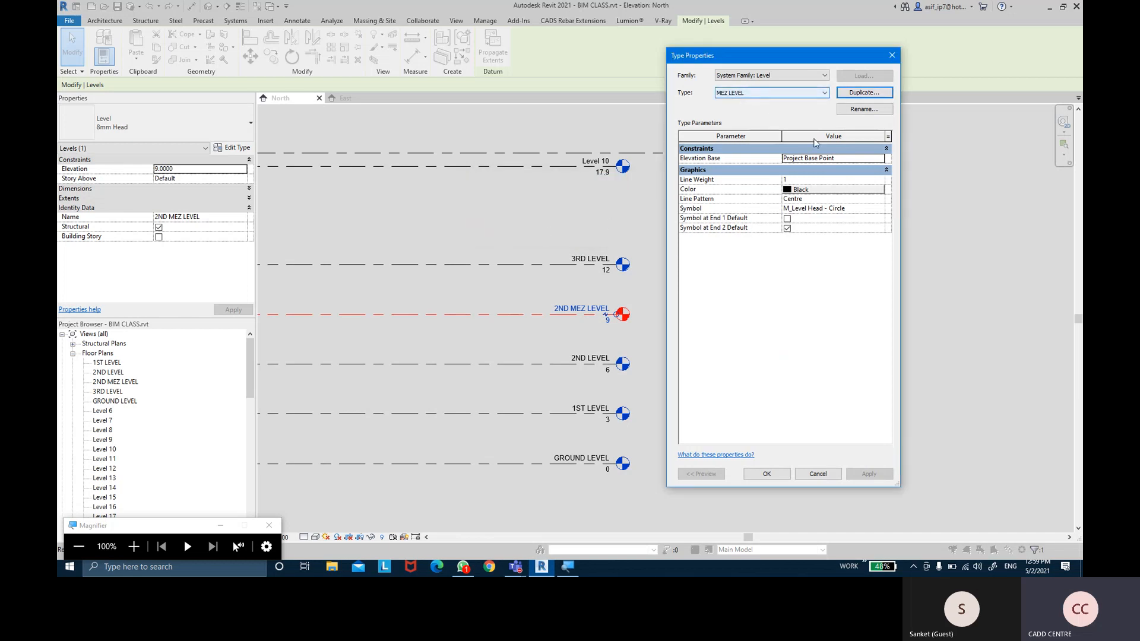
pyautogui.click(881, 180)
pyautogui.scroll(-1, 801, 221)
pyautogui.click(798, 225)
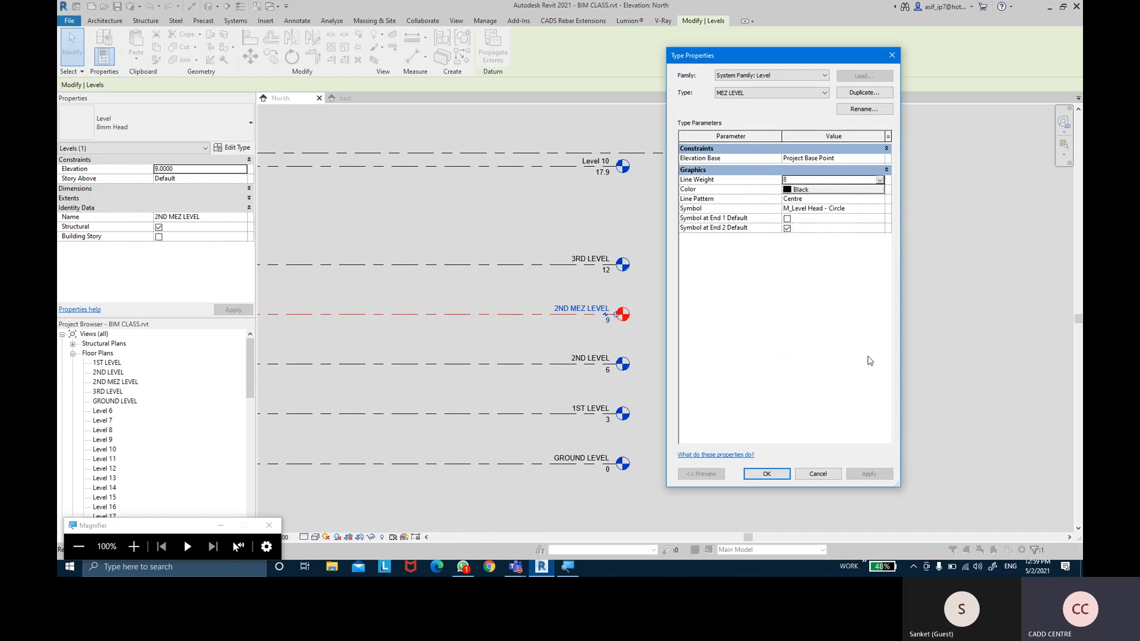
pyautogui.click(772, 473)
pyautogui.click(746, 329)
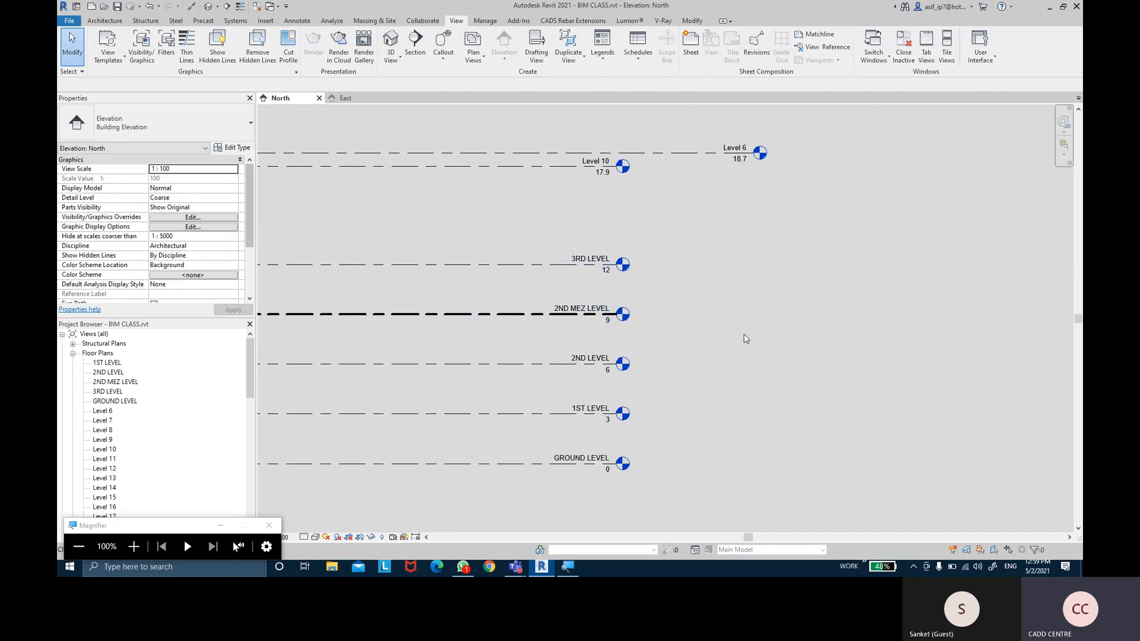
# Lower Level 10 from 17.9 to 15.5 and rename it and its floor plan 3RD MEZ LEVEL
pyautogui.moveTo(713, 262); pyautogui.dragTo(716, 287, button='middle')
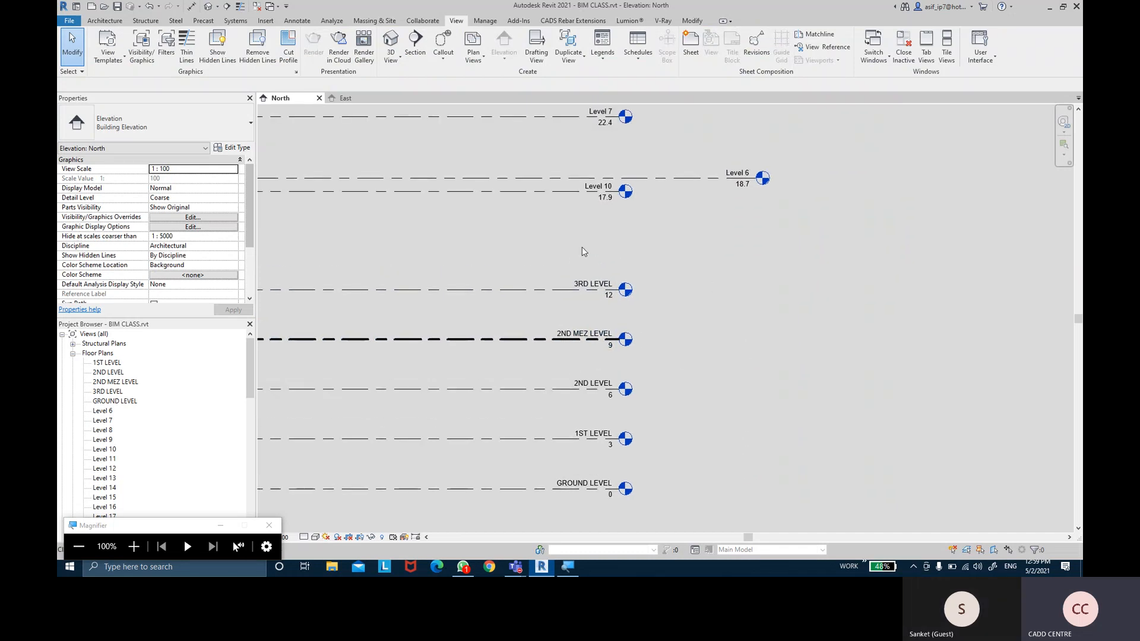
pyautogui.click(516, 197)
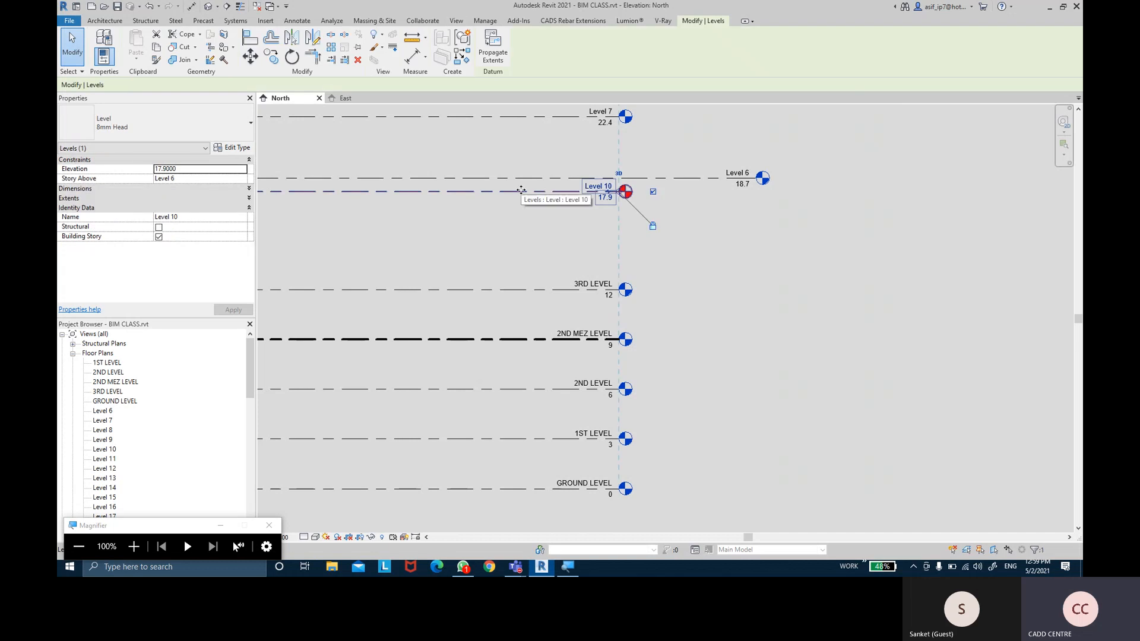
pyautogui.moveTo(524, 221); pyautogui.dragTo(525, 260)
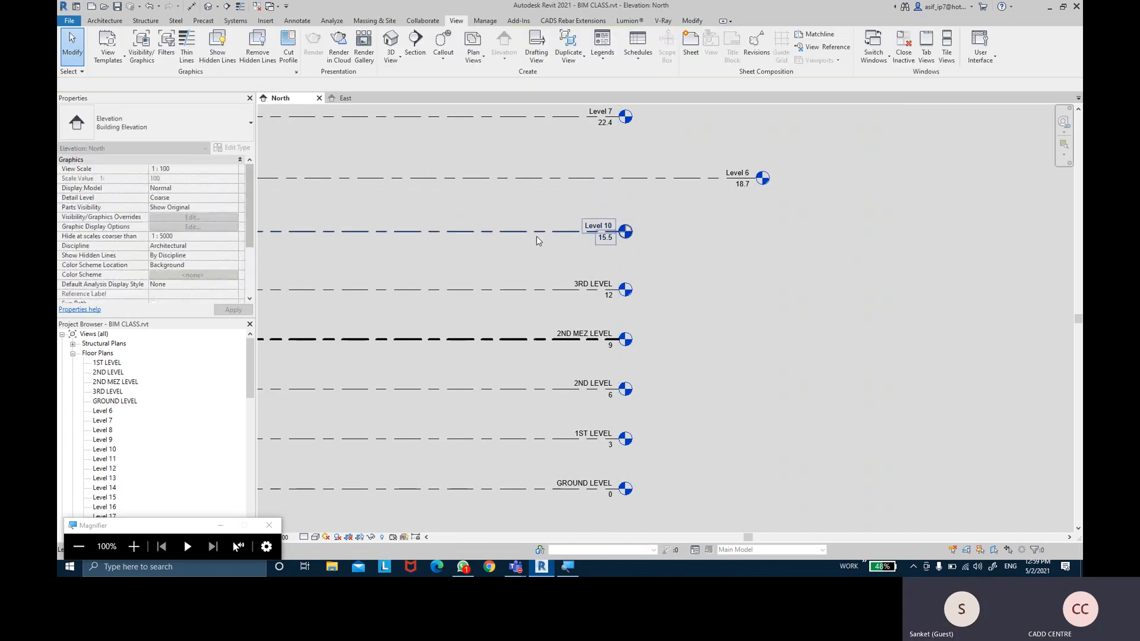
pyautogui.click(204, 215)
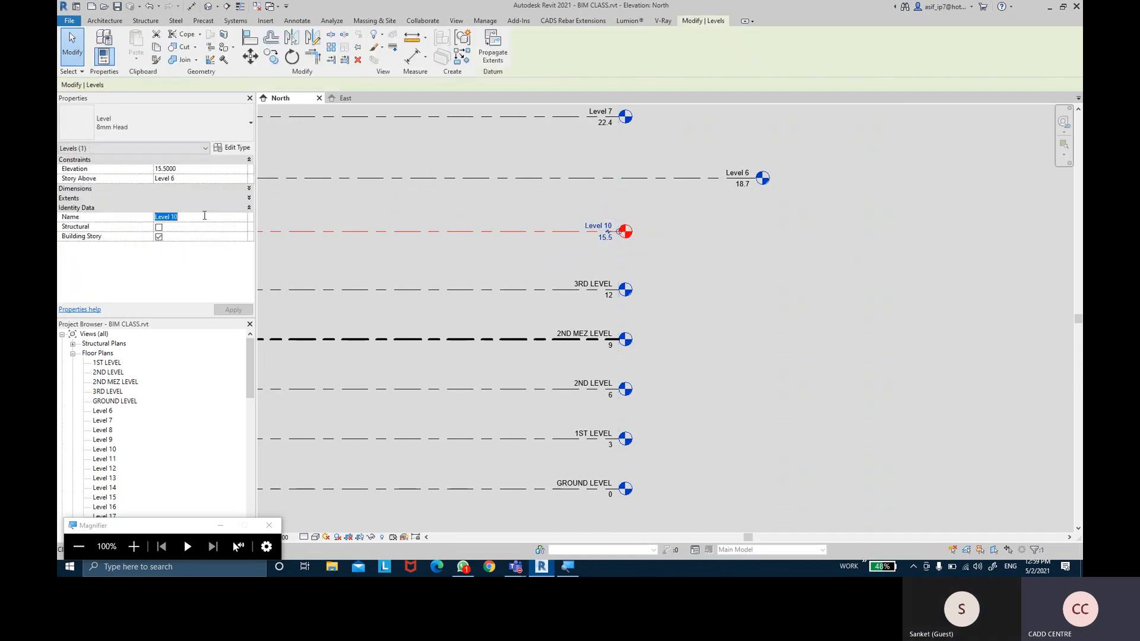
pyautogui.press('BackSpace')
pyautogui.write('3RD MEZ LEVEL')
pyautogui.press('Return')
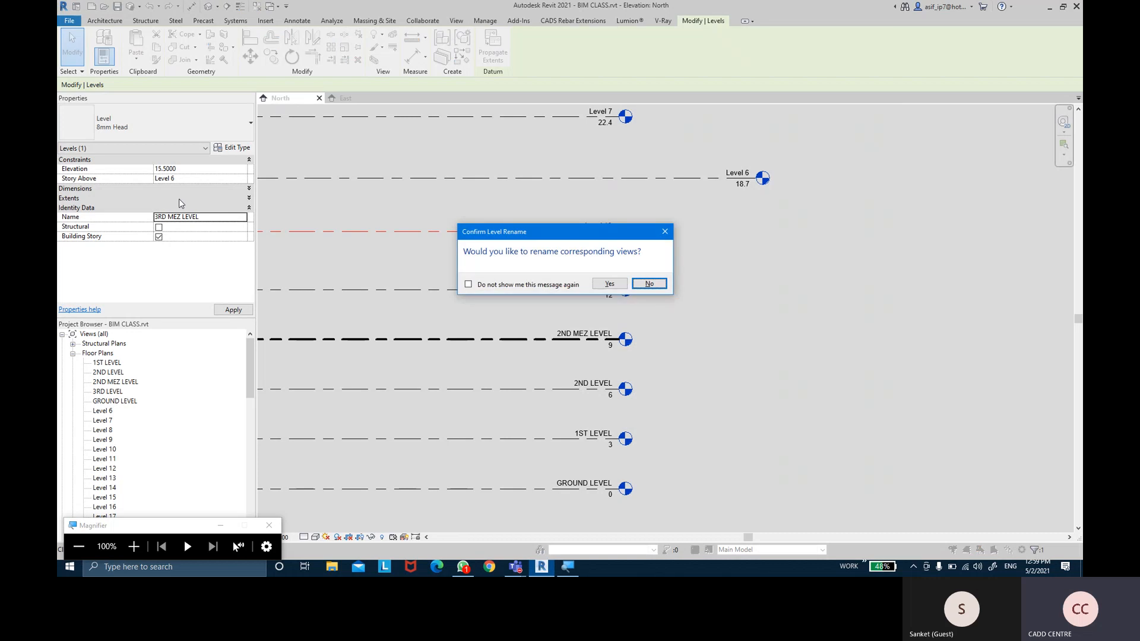
pyautogui.click(609, 284)
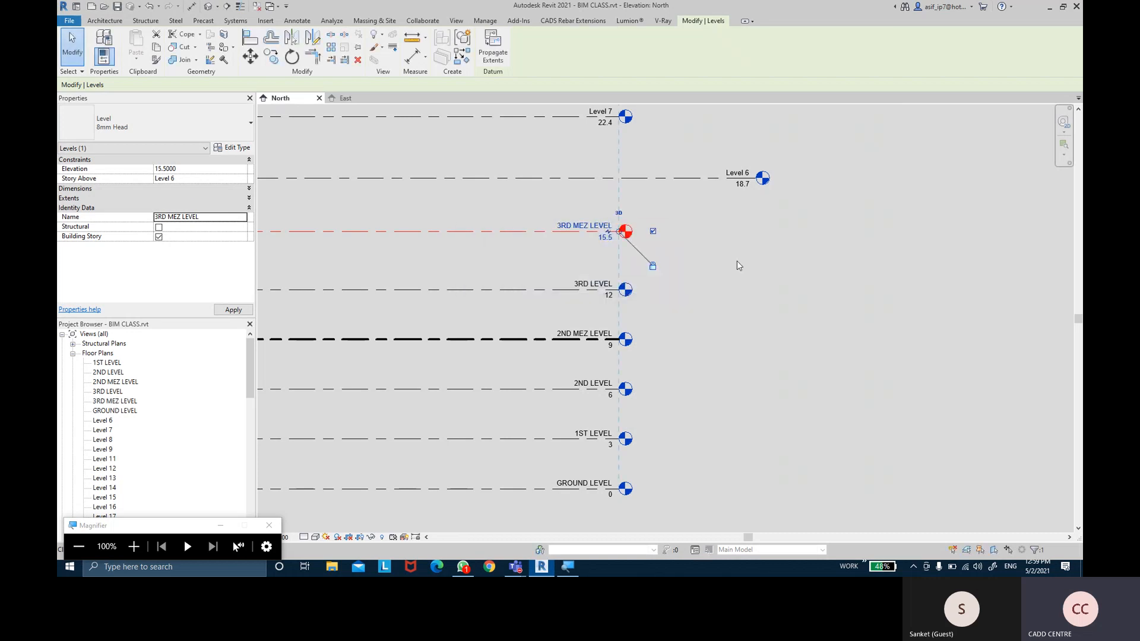
# Open the Type Properties of the 3RD MEZ LEVEL line
pyautogui.click(736, 265)
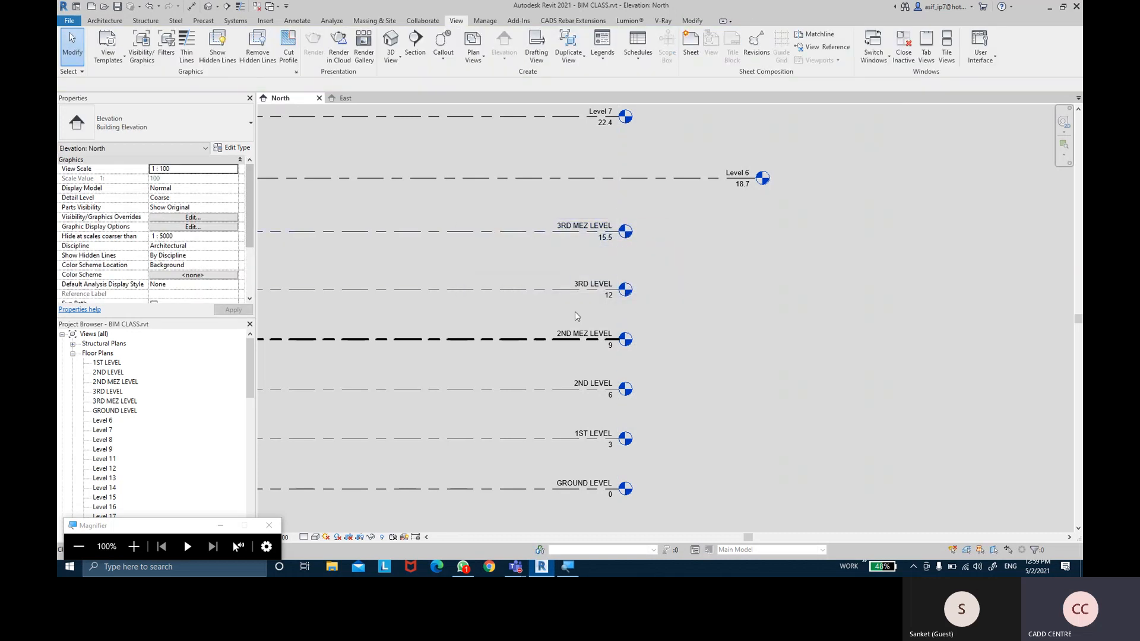
pyautogui.click(511, 234)
pyautogui.click(232, 147)
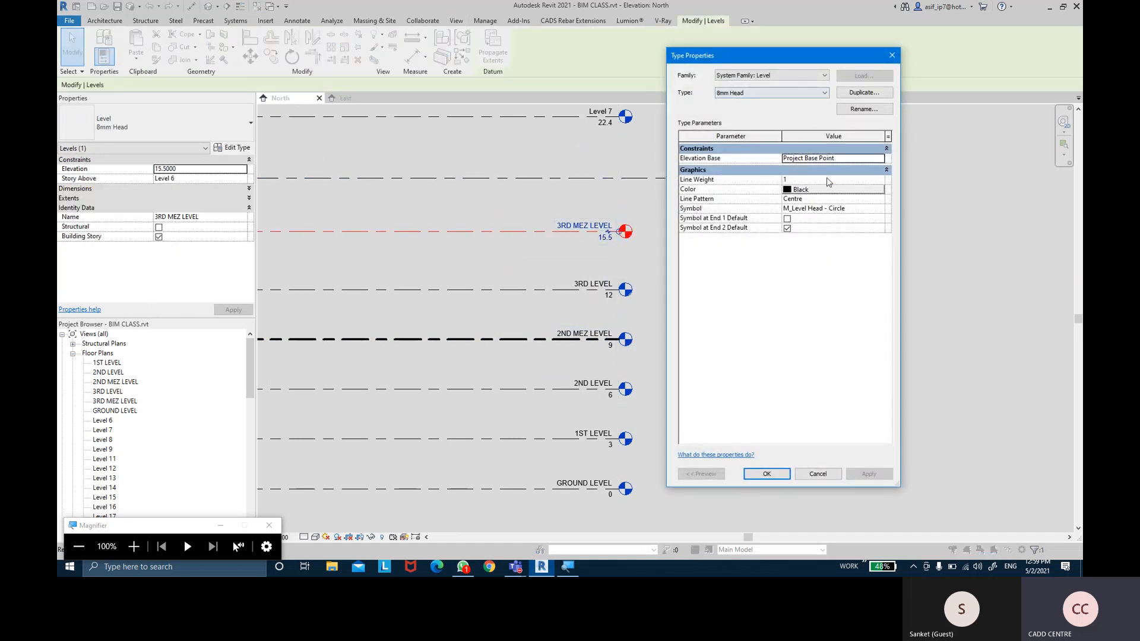
# Switch 3RD MEZ LEVEL to the MEZ LEVEL type
pyautogui.press('ctrl')
pyautogui.press('ctrl')
pyautogui.click(751, 93)
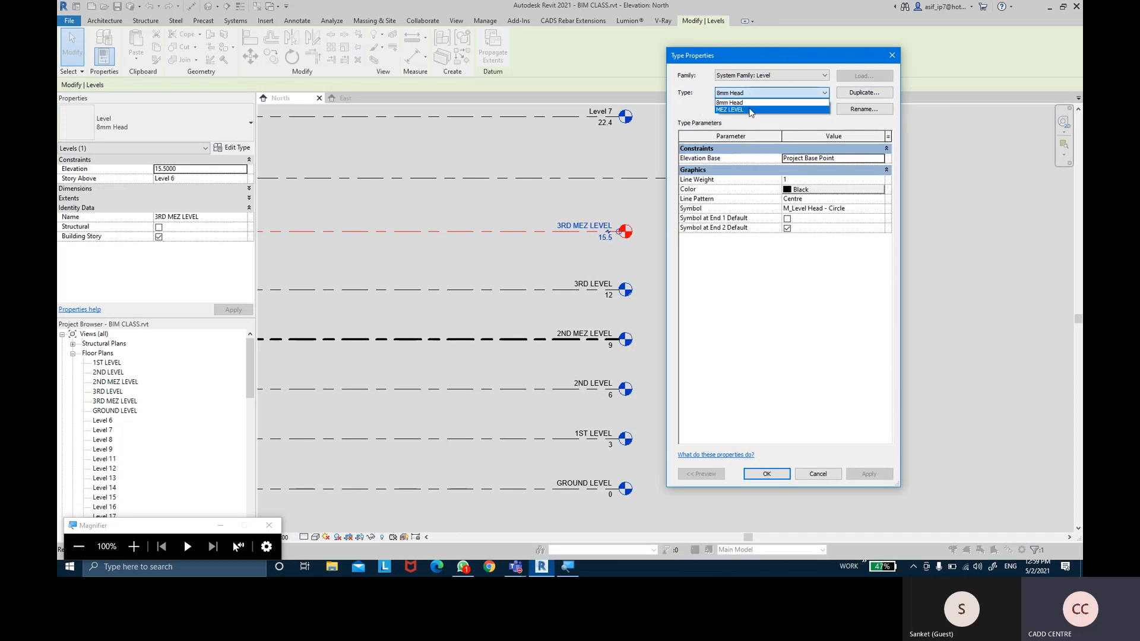
pyautogui.click(749, 109)
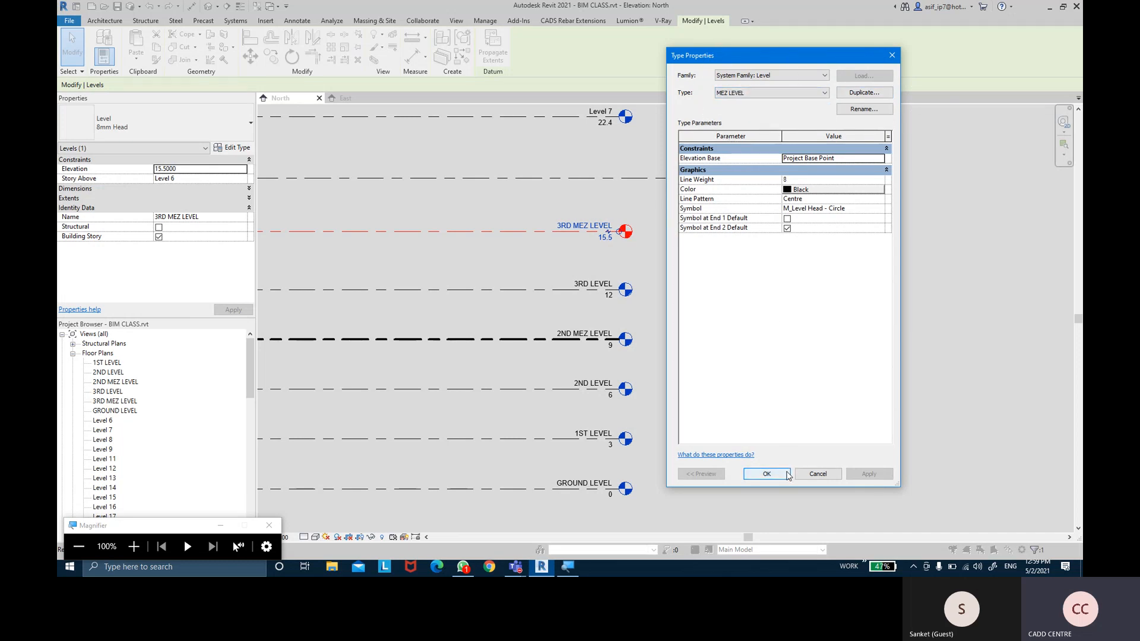
pyautogui.click(766, 474)
pyautogui.click(757, 252)
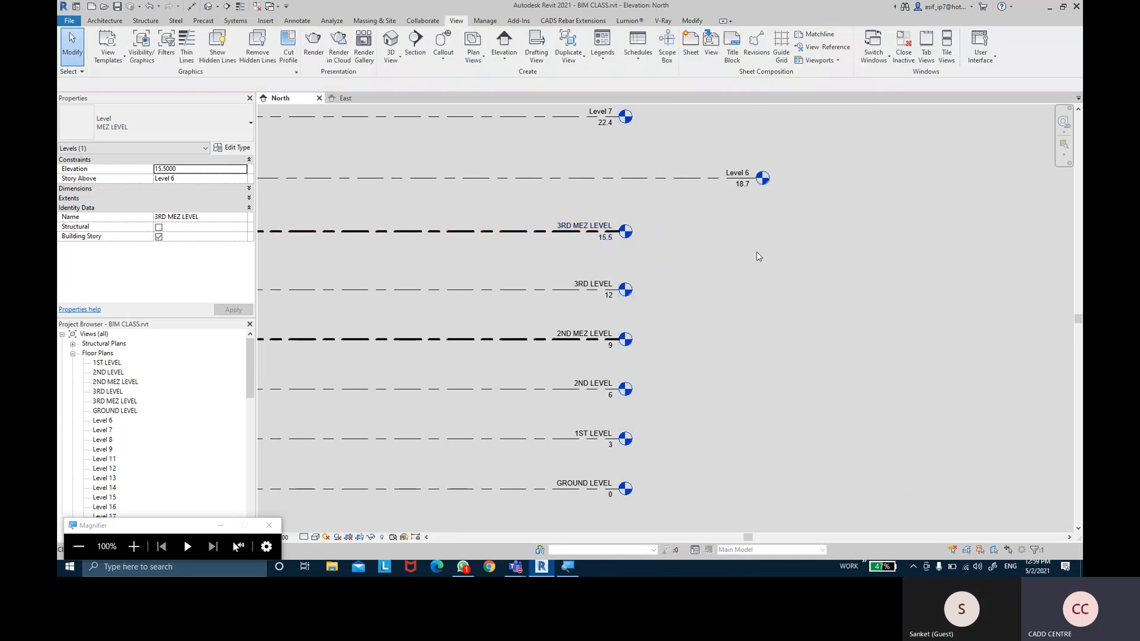
# Switch Level 7 to the MEZ LEVEL type as well
pyautogui.moveTo(756, 252); pyautogui.dragTo(751, 258, button='middle')
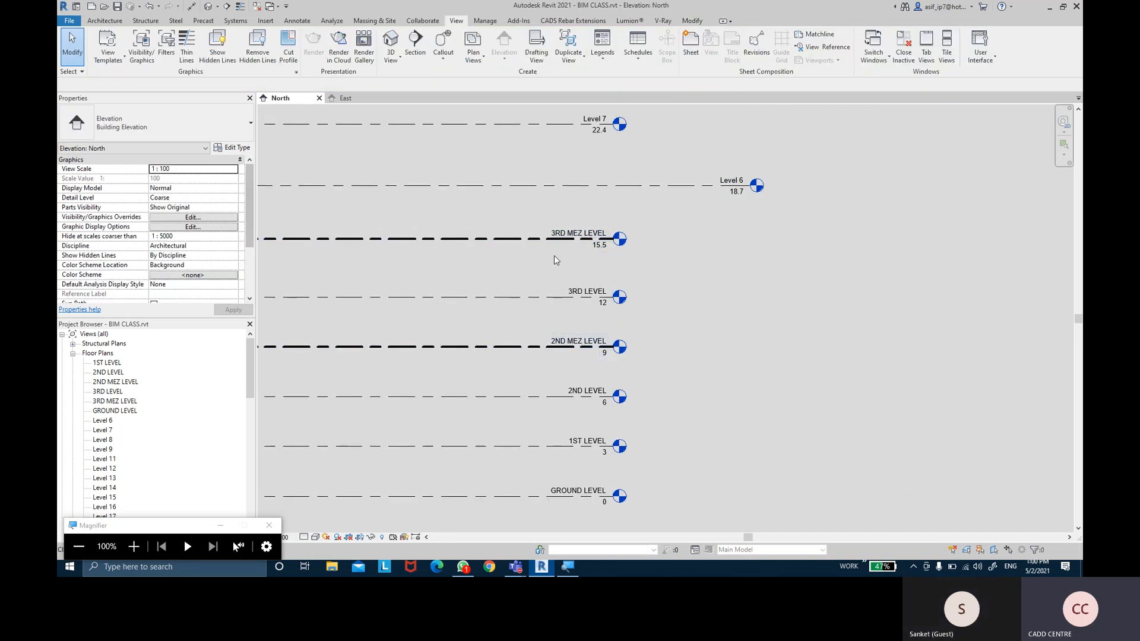
pyautogui.moveTo(686, 252); pyautogui.dragTo(697, 280, button='middle')
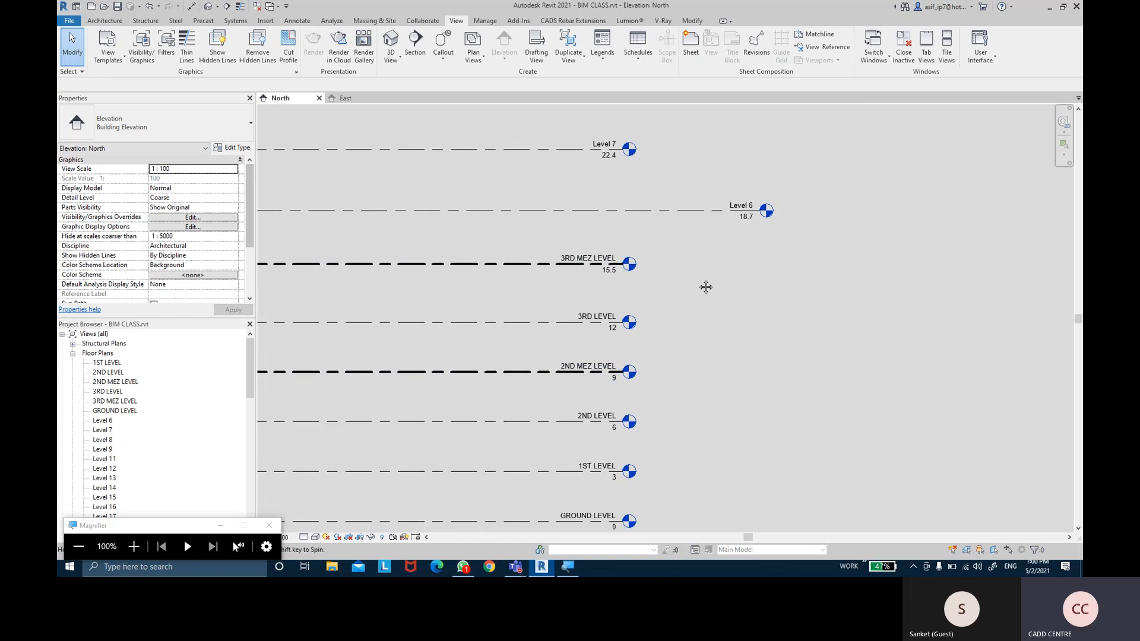
pyautogui.click(574, 155)
pyautogui.click(248, 149)
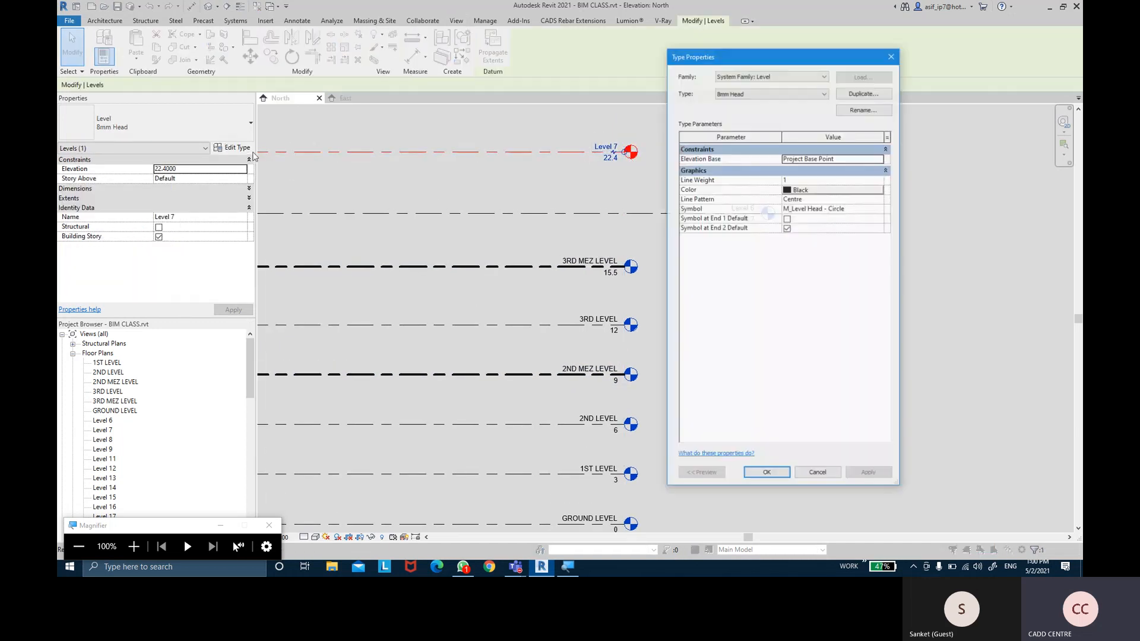
pyautogui.click(798, 93)
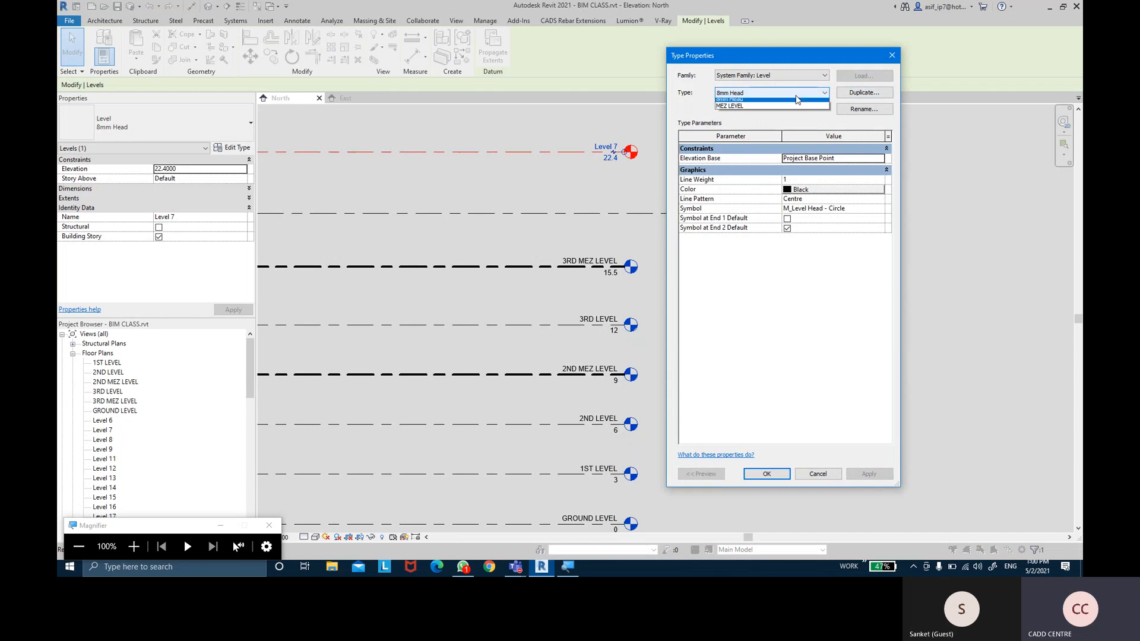
pyautogui.click(757, 110)
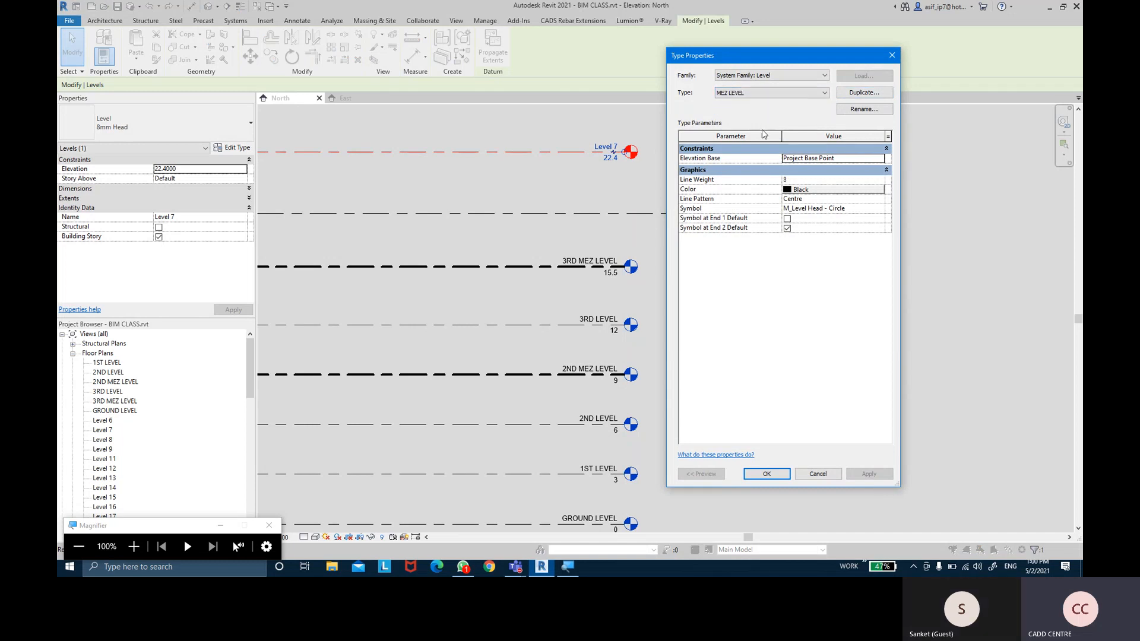
pyautogui.click(766, 473)
pyautogui.click(746, 330)
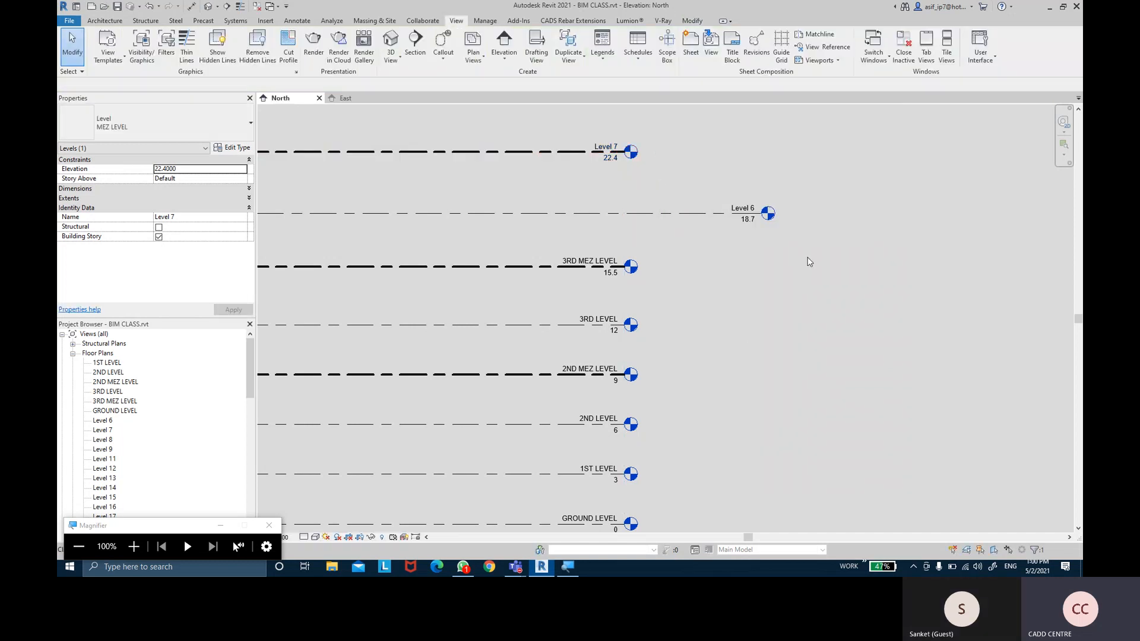
# Reselect Level 7 and open the MEZ LEVEL Type Properties
pyautogui.scroll(-1, 821, 328)
pyautogui.scroll(-1, 821, 324)
pyautogui.moveTo(821, 329); pyautogui.dragTo(845, 289, button='middle')
pyautogui.scroll(1, 803, 325)
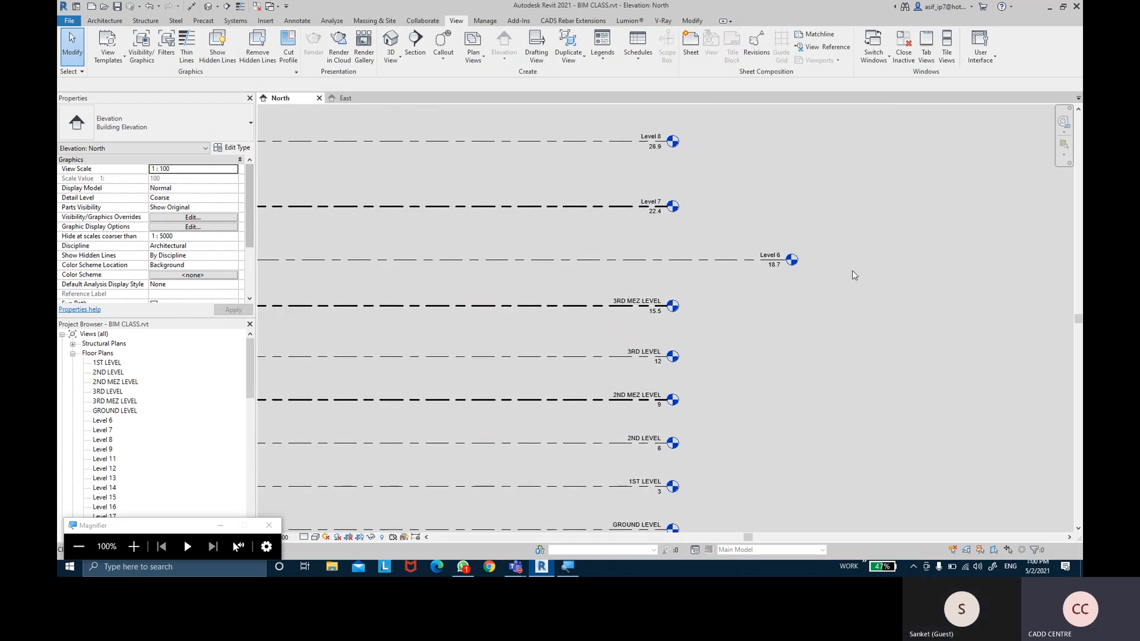
pyautogui.scroll(-2, 852, 272)
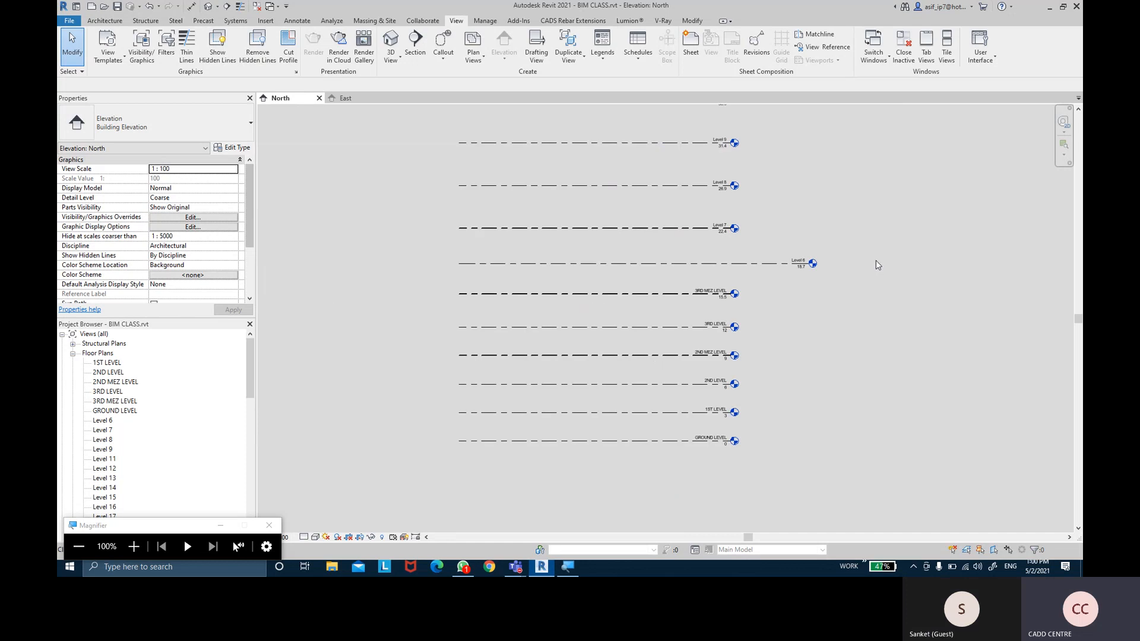
pyautogui.scroll(2, 747, 285)
pyautogui.click(572, 236)
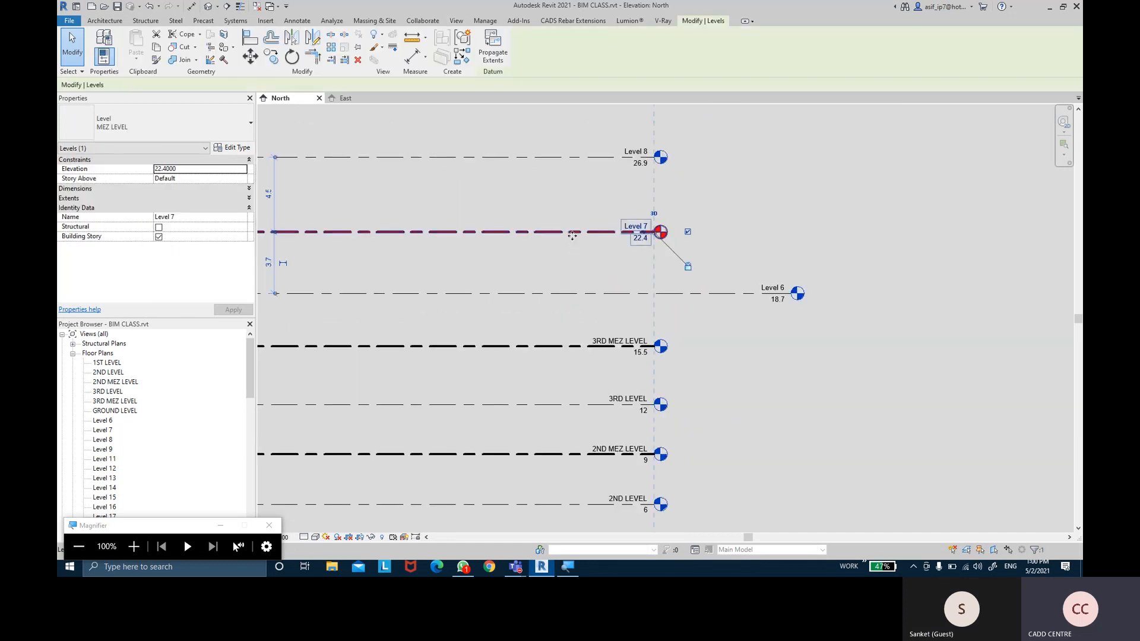
pyautogui.click(233, 147)
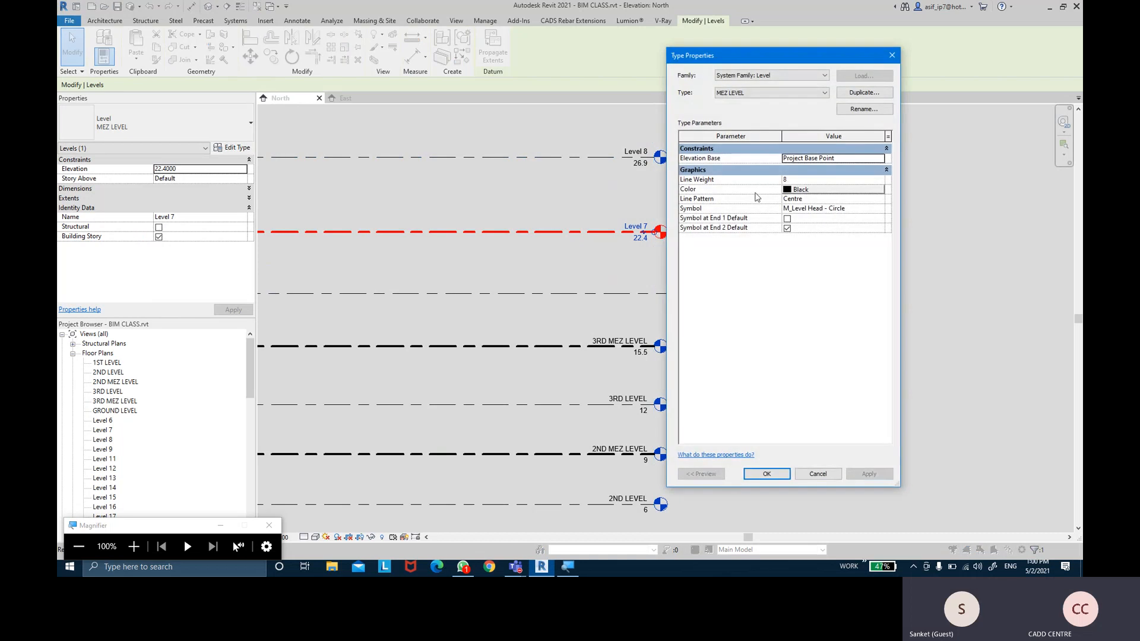
# Set the MEZ LEVEL type's Color to the magenta custom swatch
pyautogui.click(847, 190)
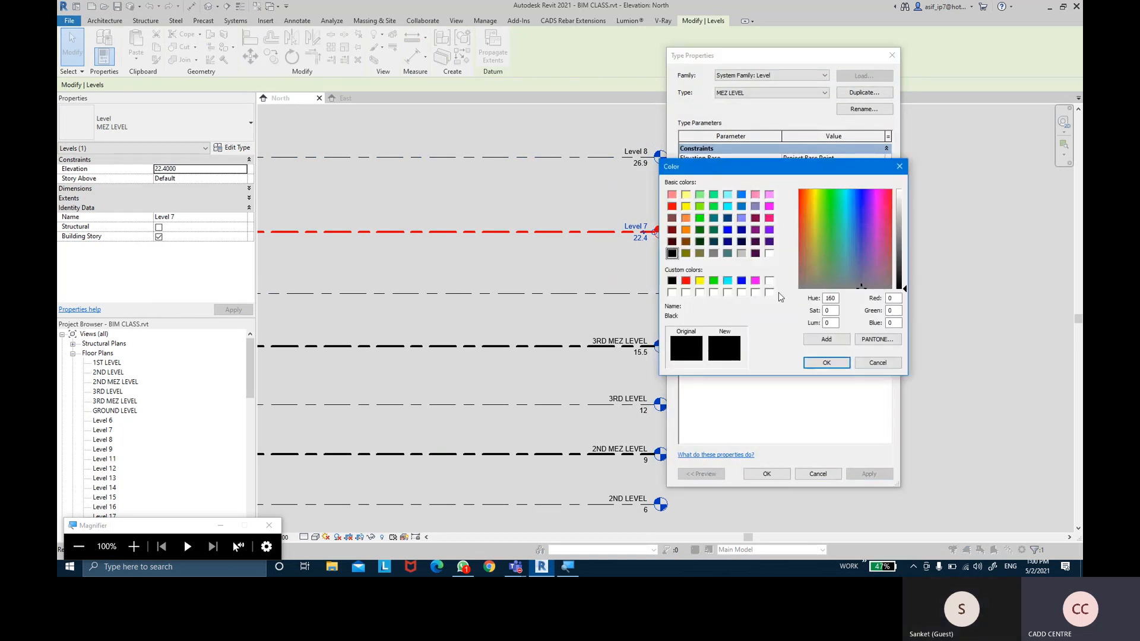
pyautogui.click(754, 281)
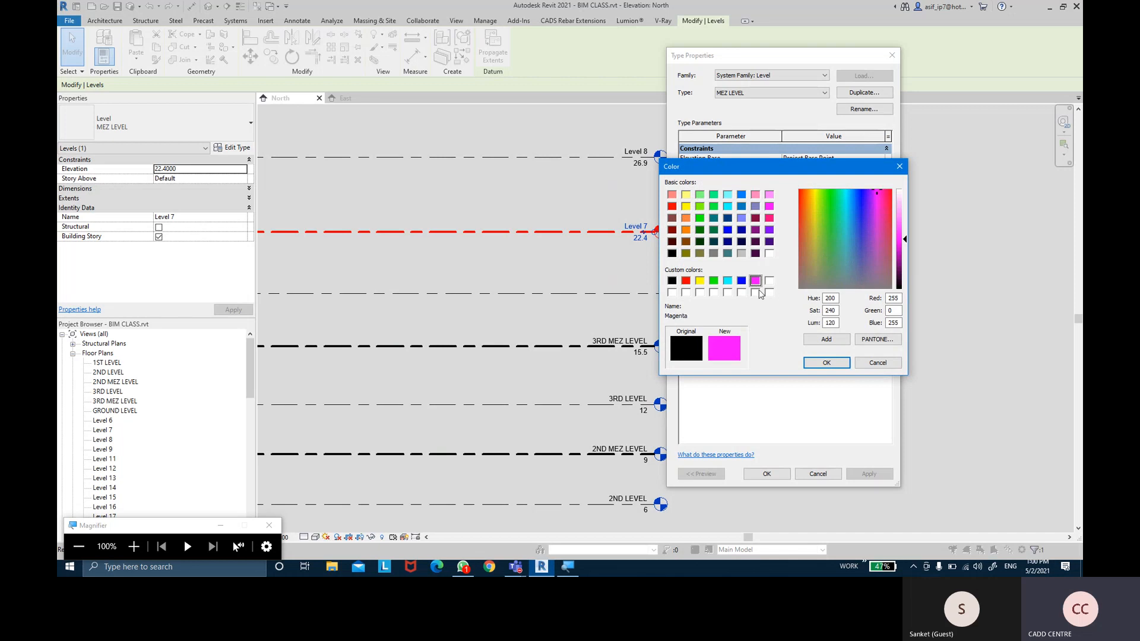
pyautogui.click(826, 362)
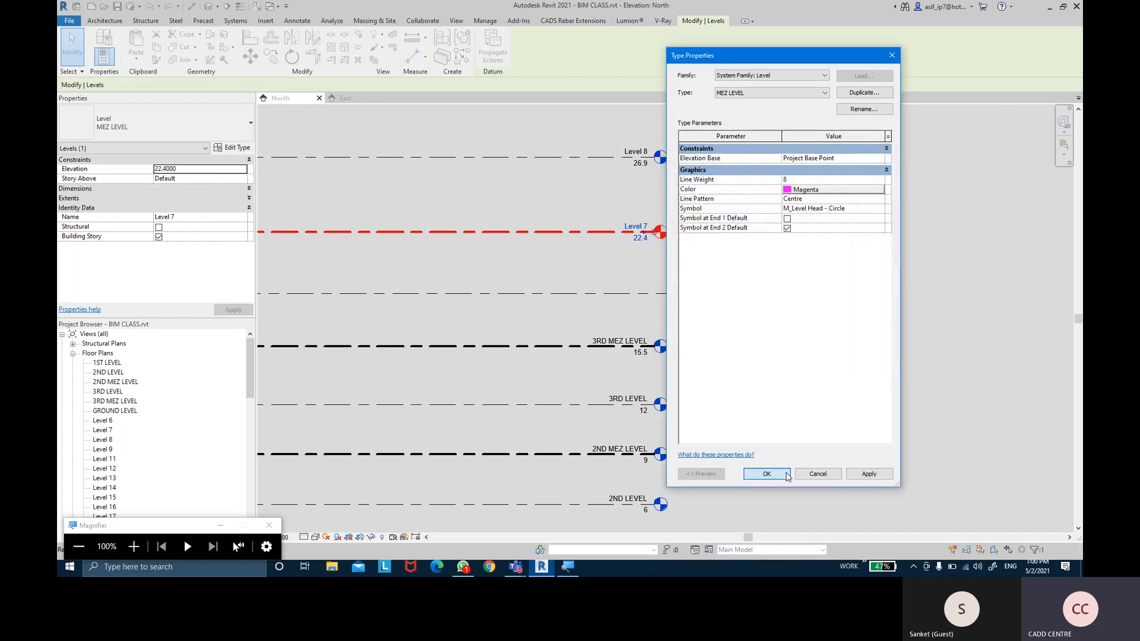
pyautogui.click(766, 473)
pyautogui.click(873, 370)
# Pan down to the lower levels and select 1ST LEVEL
pyautogui.scroll(-3, 896, 311)
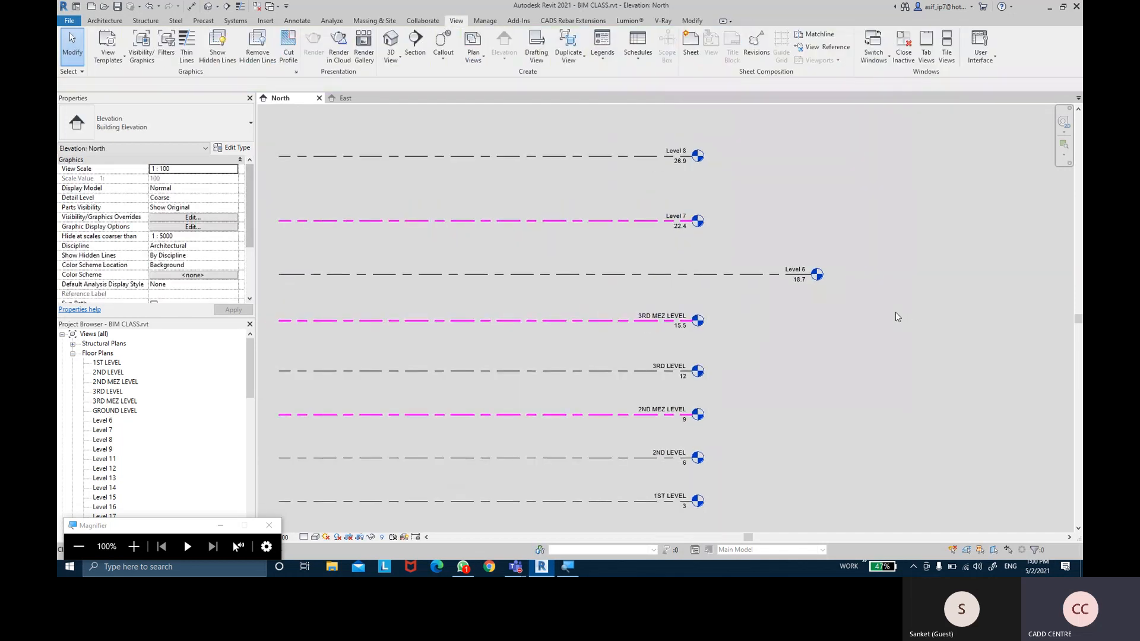
pyautogui.moveTo(948, 292); pyautogui.dragTo(948, 312, button='middle')
pyautogui.moveTo(950, 258); pyautogui.dragTo(950, 264, button='middle')
pyautogui.scroll(1, 949, 264)
pyautogui.moveTo(905, 369); pyautogui.dragTo(908, 283, button='middle')
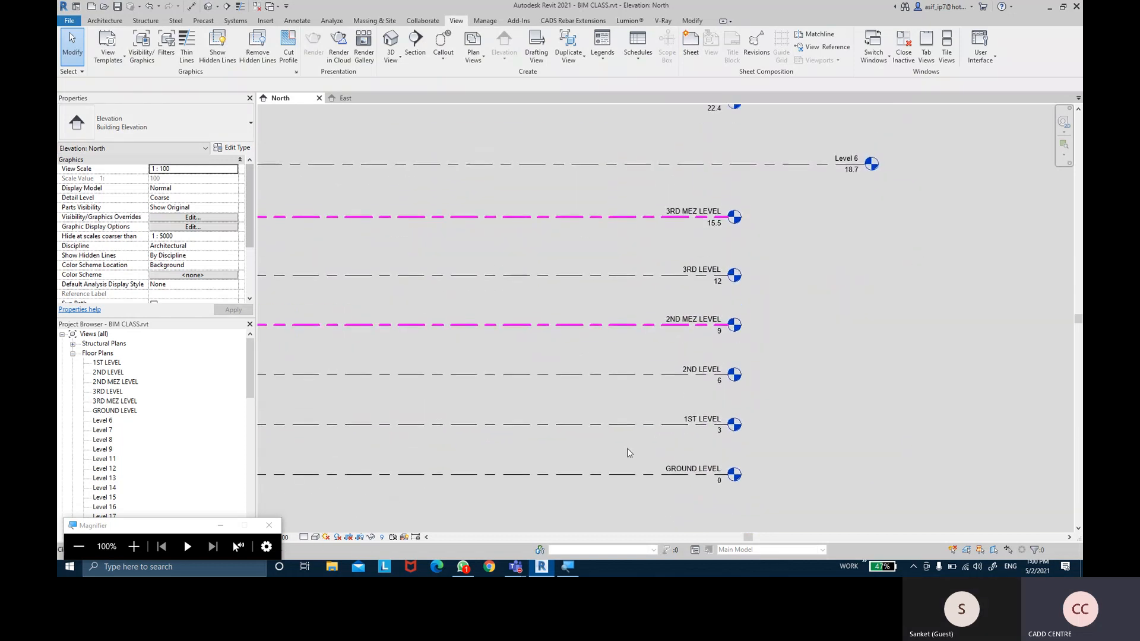
pyautogui.click(593, 426)
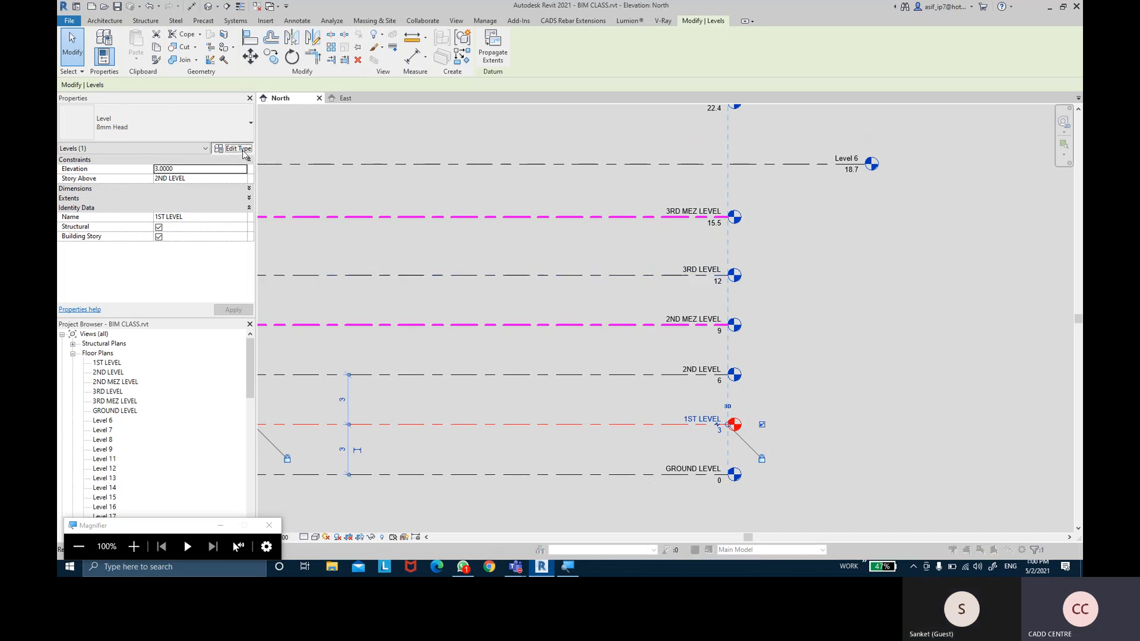
# Set the 8mm Head type's Color to the blue custom swatch
pyautogui.click(243, 149)
pyautogui.click(807, 191)
pyautogui.click(807, 191)
pyautogui.click(741, 280)
pyautogui.click(826, 363)
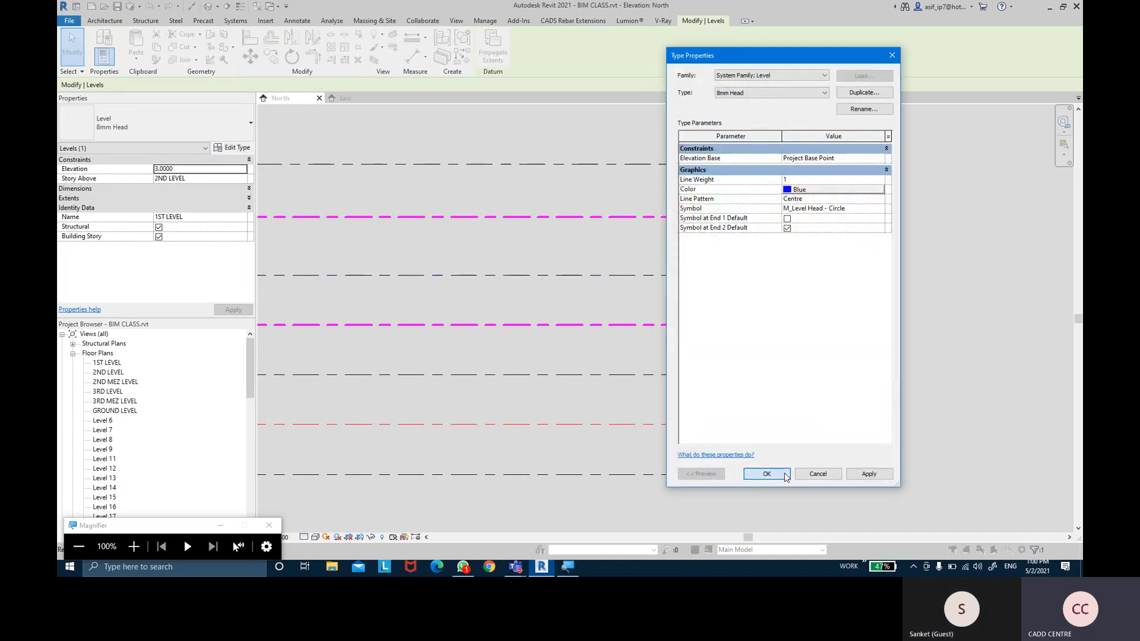
pyautogui.click(921, 313)
# Check the level colours from Level 8 down to GROUND LEVEL, then select GROUND LEVEL
pyautogui.moveTo(877, 301)
pyautogui.mouseDown(button='middle')
pyautogui.moveTo(866, 260)
pyautogui.moveTo(861, 297)
pyautogui.mouseUp(button='middle')
pyautogui.scroll(6, 860, 330)
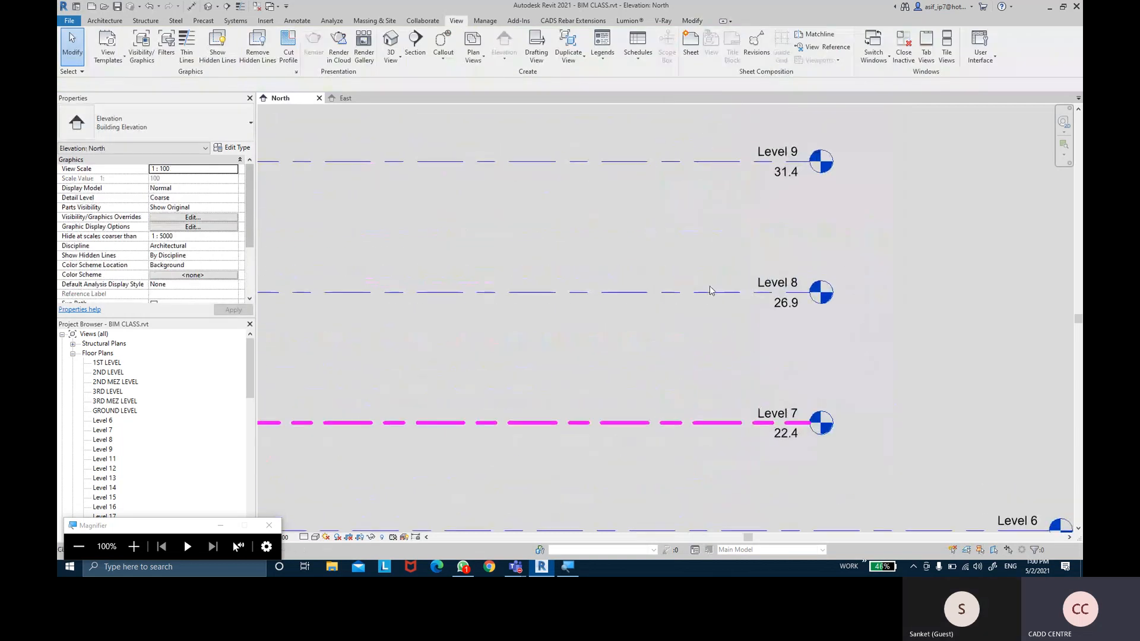
pyautogui.scroll(2, 767, 310)
pyautogui.moveTo(773, 323); pyautogui.dragTo(773, 171, button='middle')
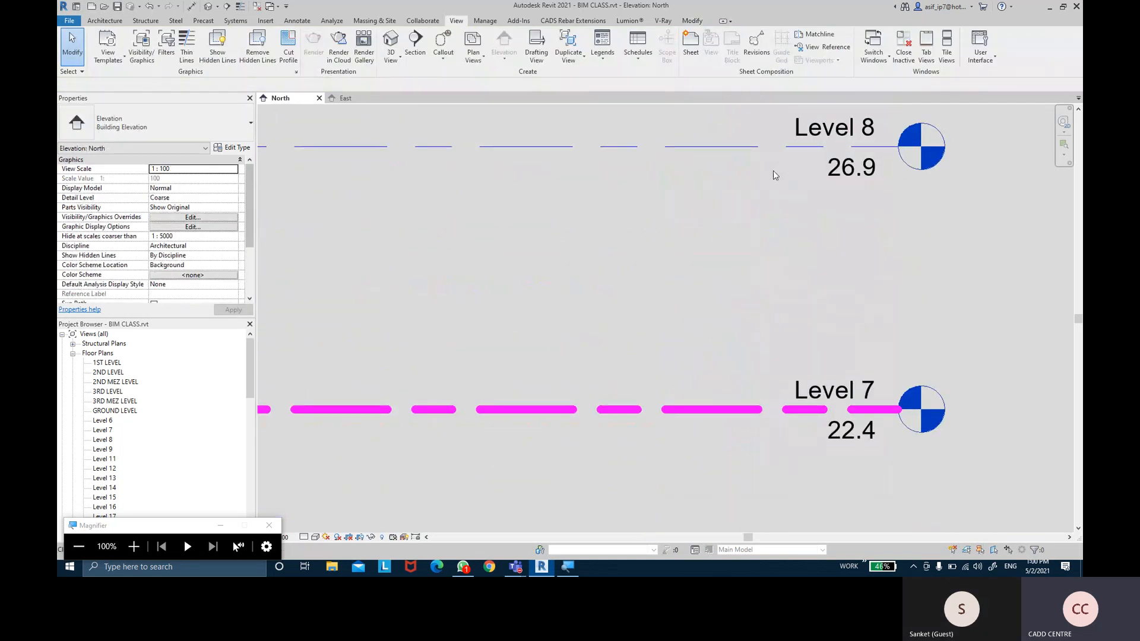
pyautogui.scroll(-6, 773, 169)
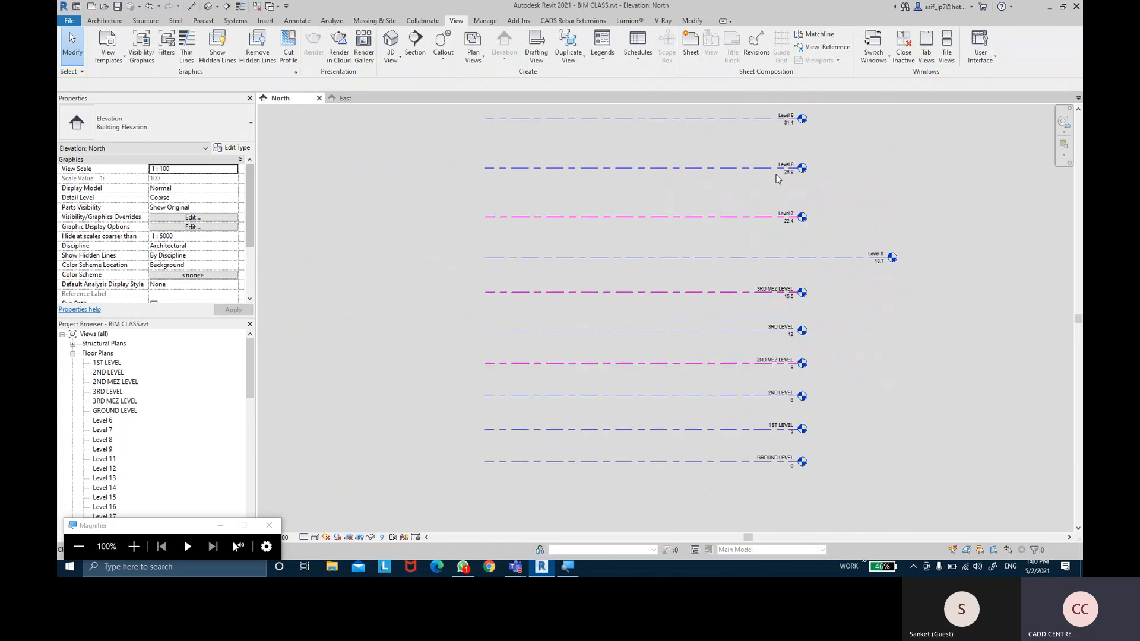
pyautogui.moveTo(804, 200); pyautogui.dragTo(773, 159, button='middle')
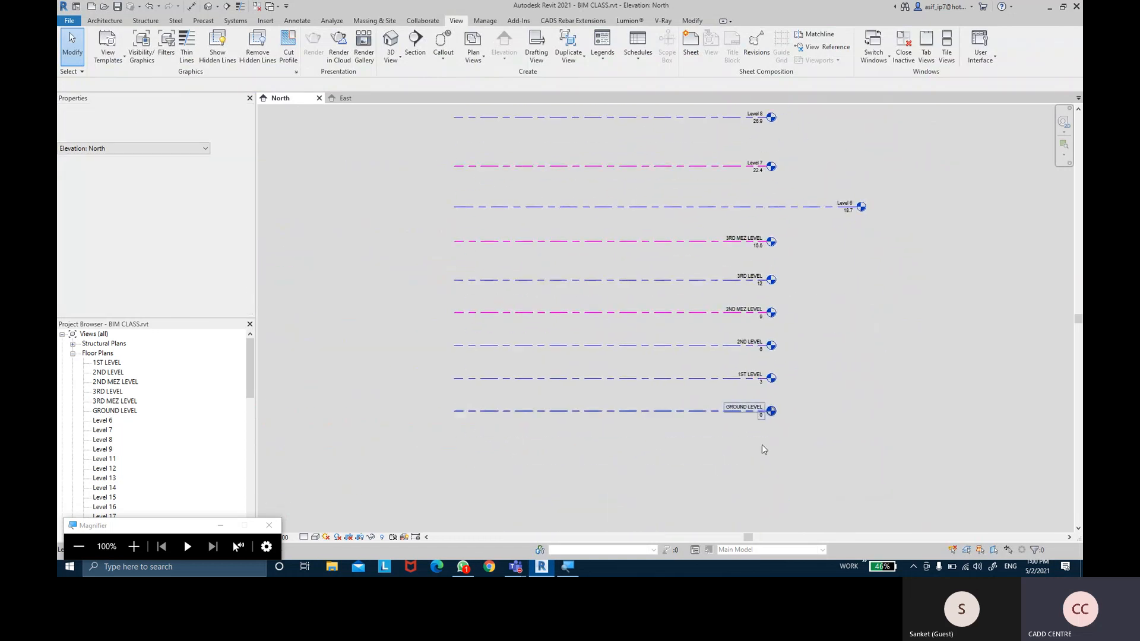
pyautogui.scroll(2, 735, 441)
pyautogui.click(696, 391)
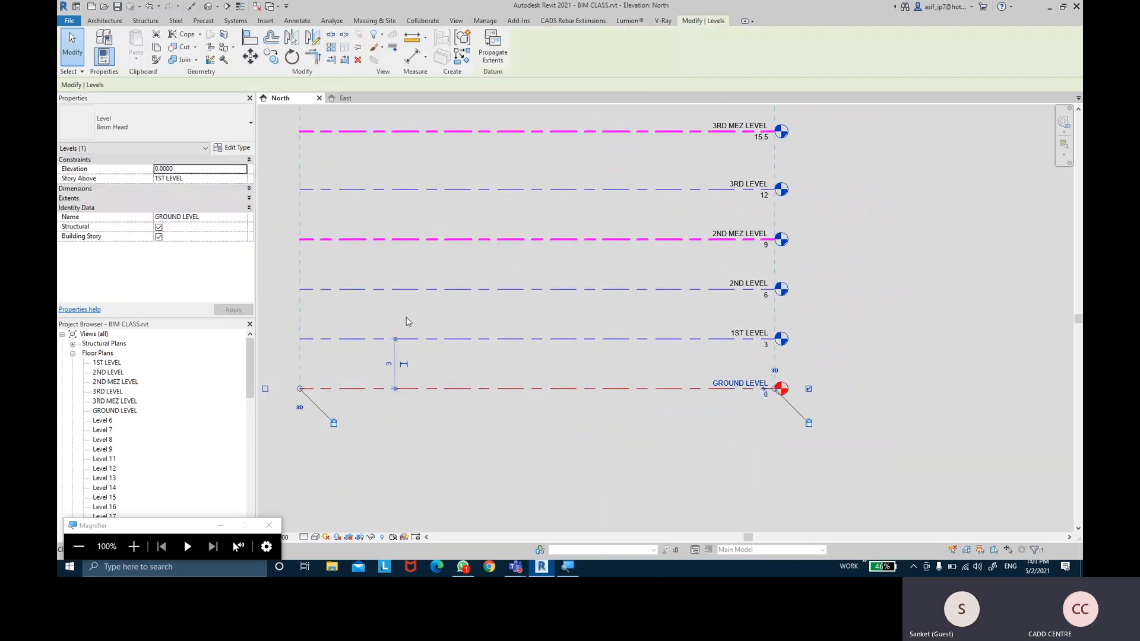
# Duplicate the level type as GROUND LEVEL and colour it green, RGB 000-221-000
pyautogui.click(241, 150)
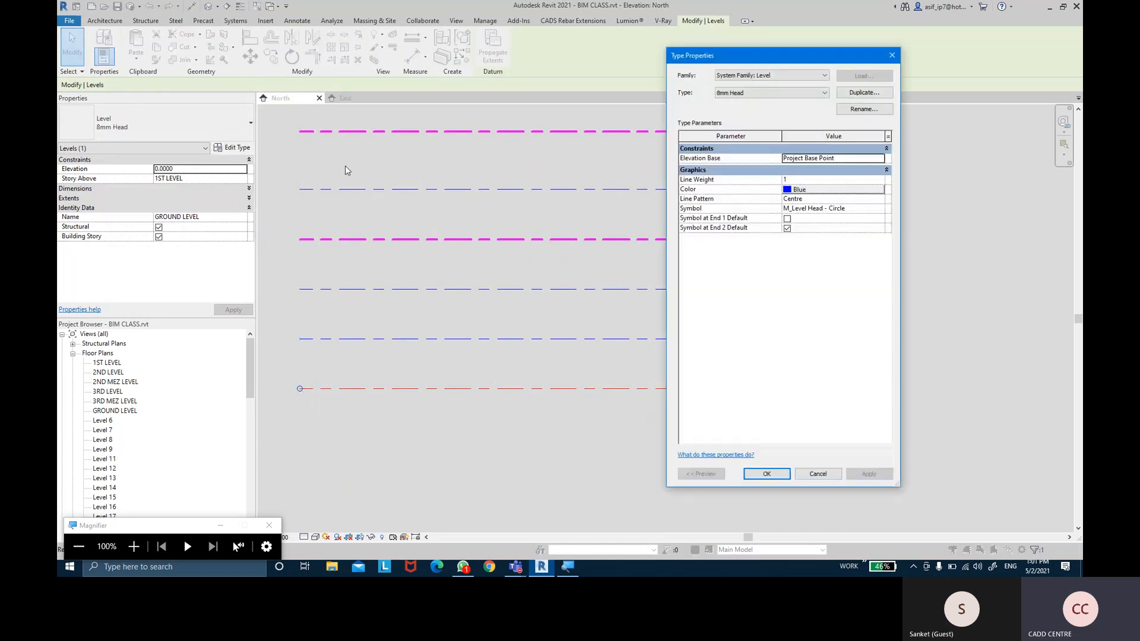
pyautogui.click(864, 93)
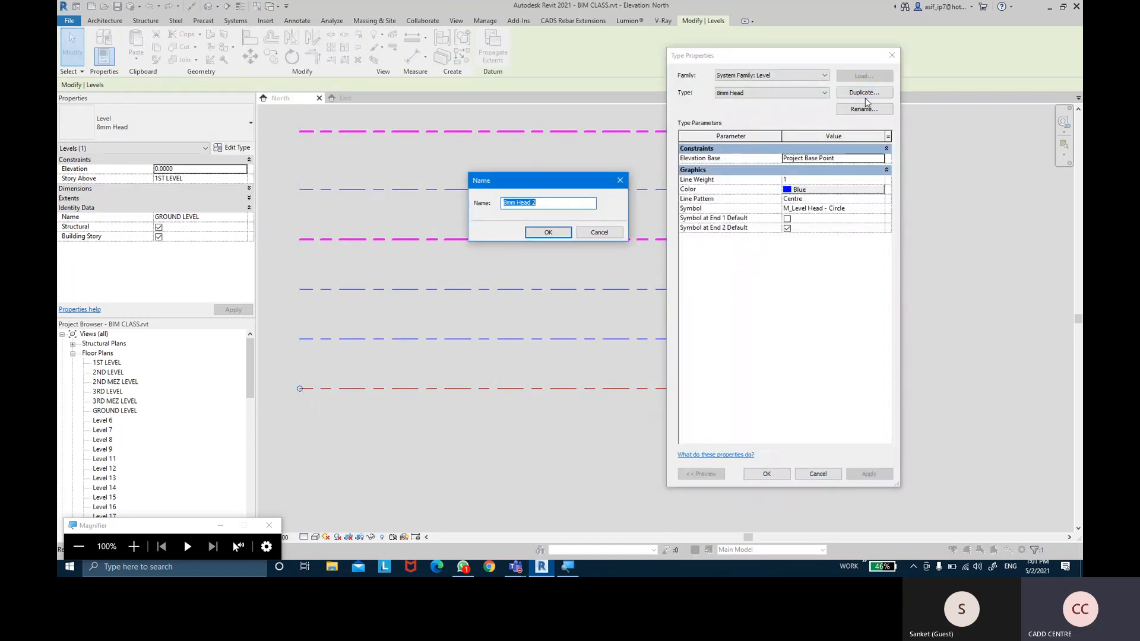
pyautogui.write('GROUN')
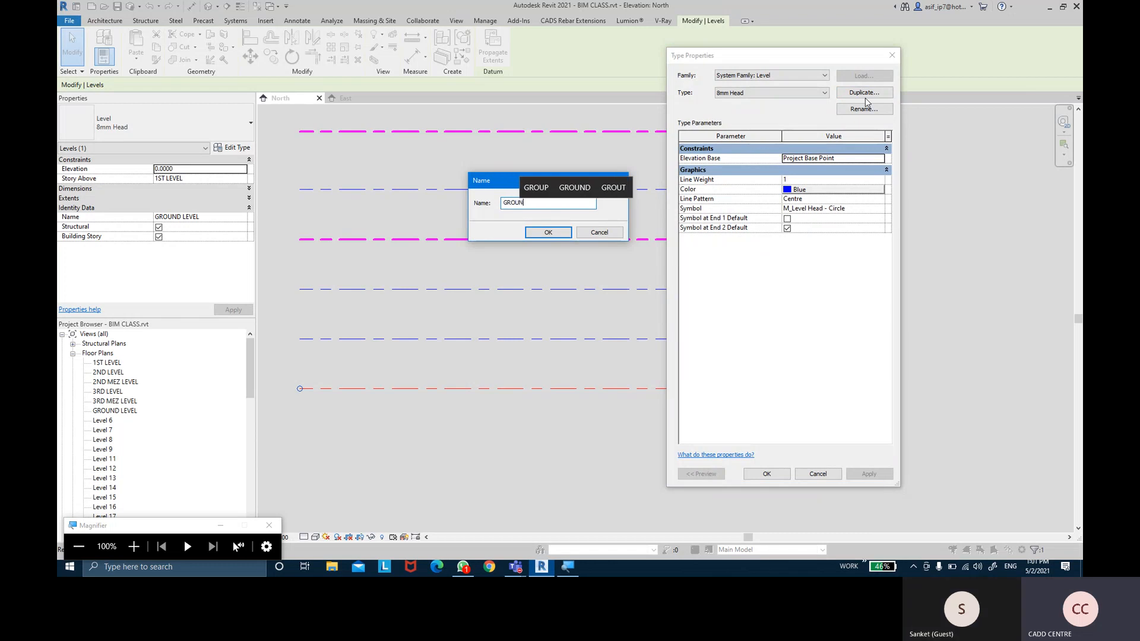
pyautogui.write('D LE')
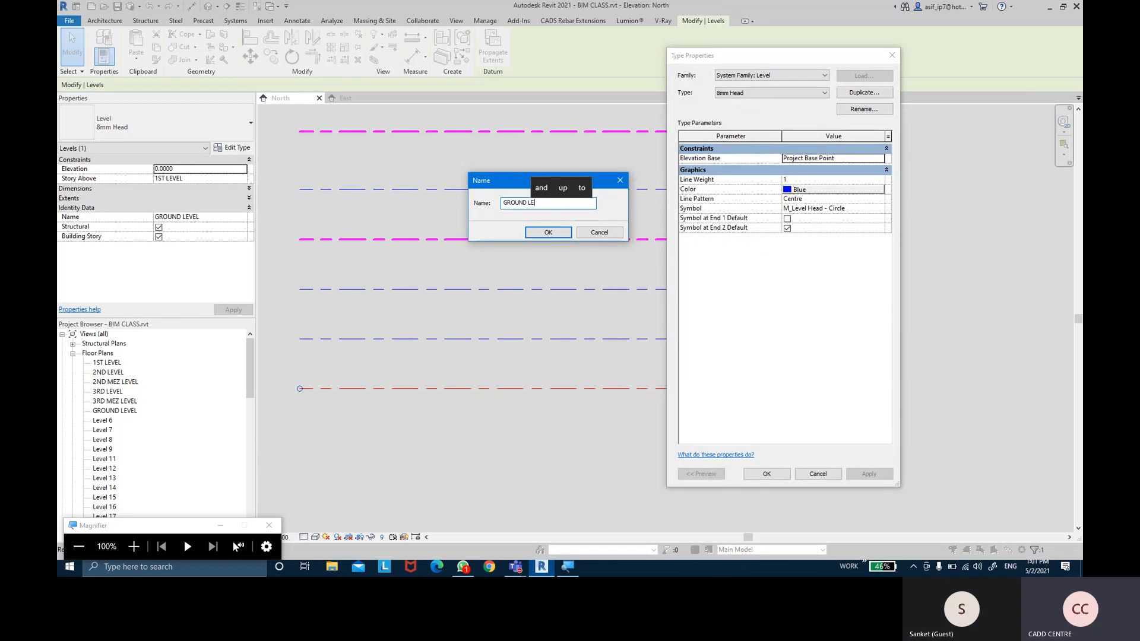
pyautogui.write('VEL')
pyautogui.press('Return')
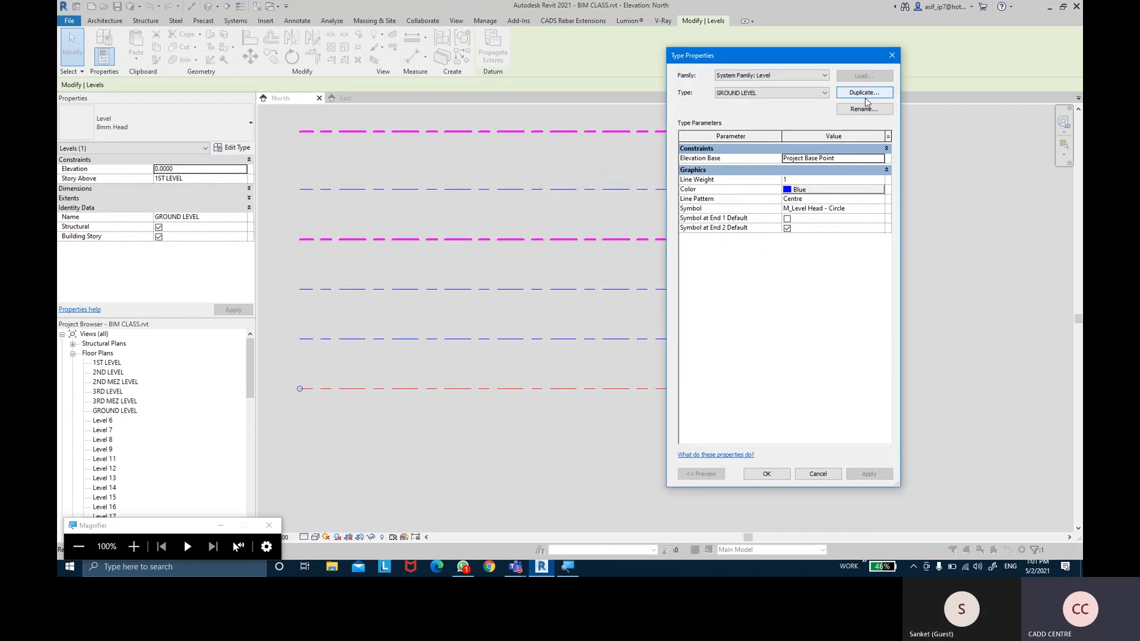
pyautogui.click(862, 190)
pyautogui.click(717, 283)
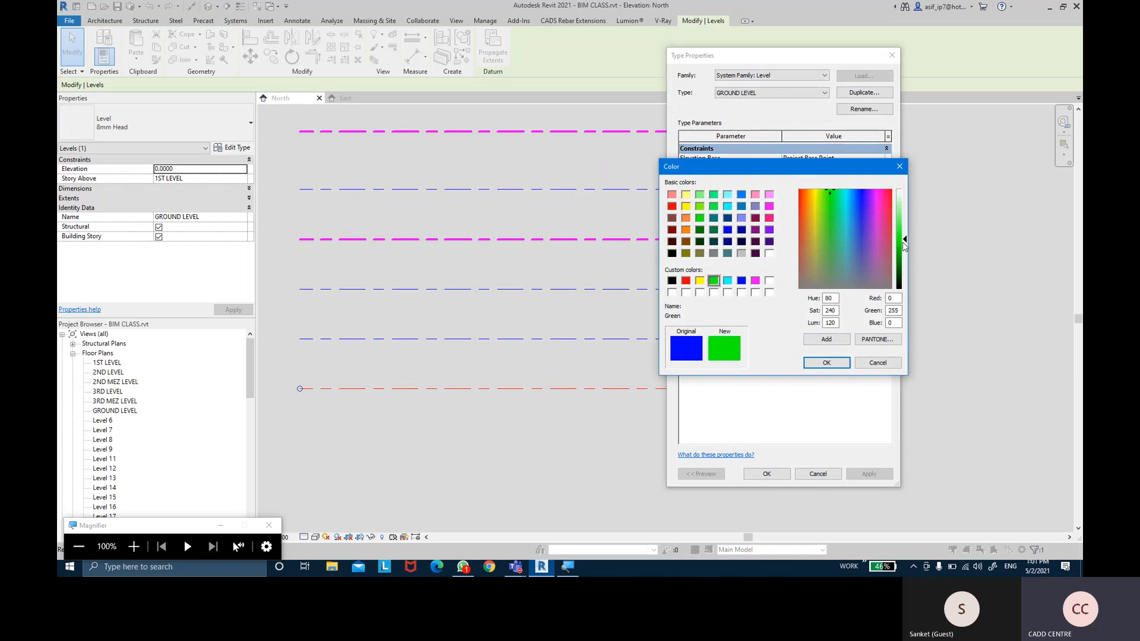
pyautogui.click(902, 245)
pyautogui.click(831, 366)
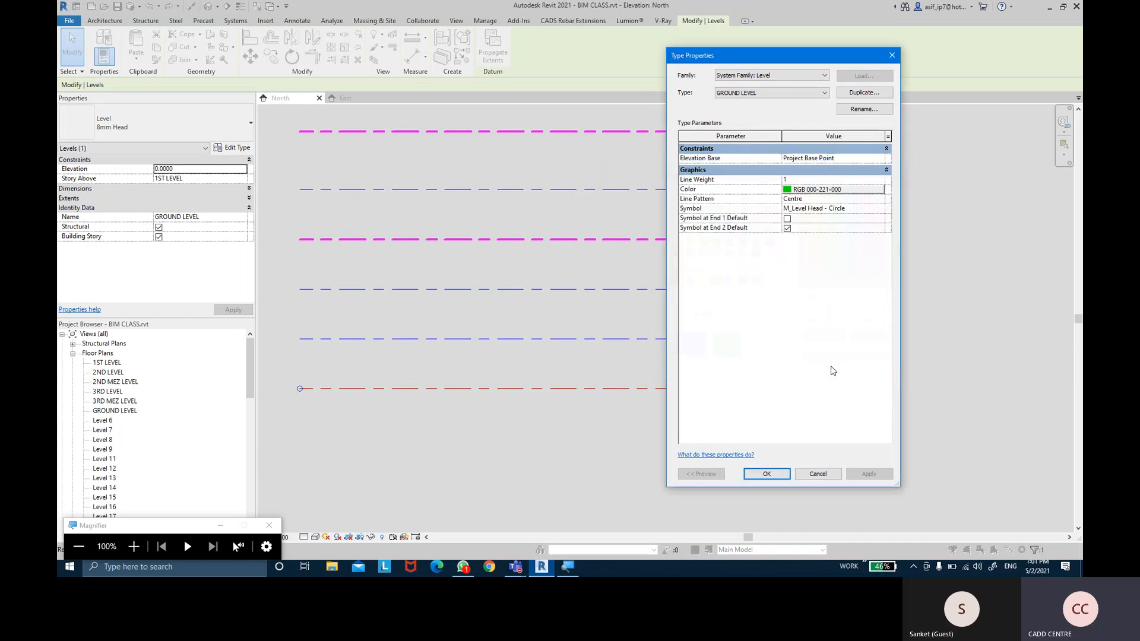
# Give the GROUND LEVEL type Line Weight 8 and save it
pyautogui.click(879, 181)
pyautogui.scroll(-1, 791, 222)
pyautogui.click(786, 221)
pyautogui.click(766, 473)
# Review the elevation, then reopen GROUND LEVEL's Type Properties
pyautogui.click(877, 348)
pyautogui.scroll(-1, 863, 333)
pyautogui.moveTo(875, 291); pyautogui.dragTo(876, 323, button='middle')
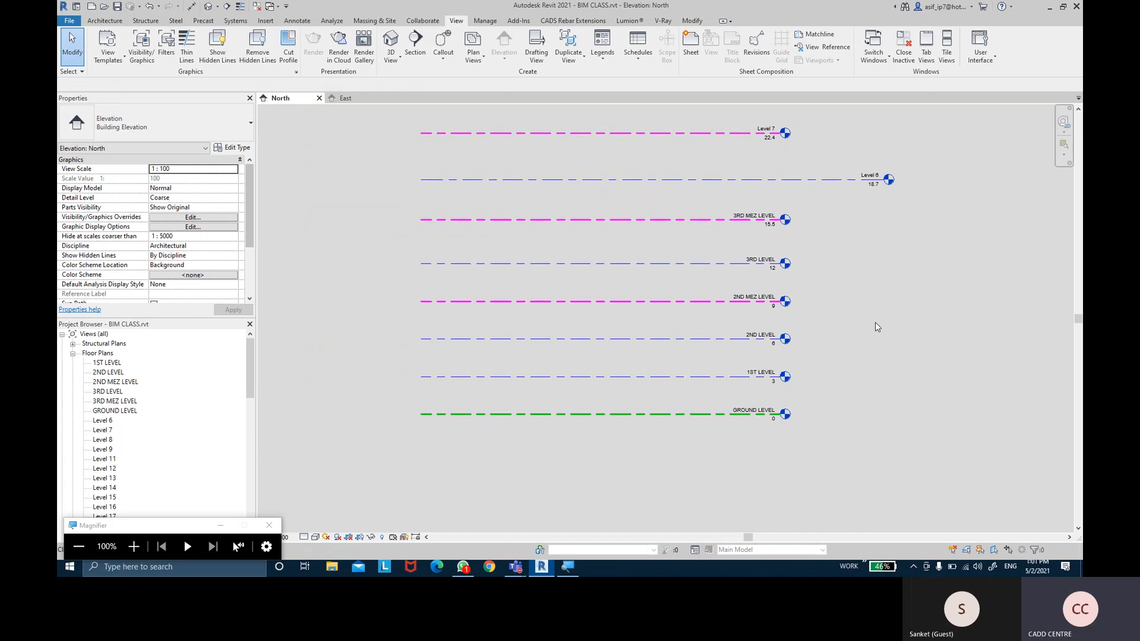
pyautogui.scroll(-4, 872, 356)
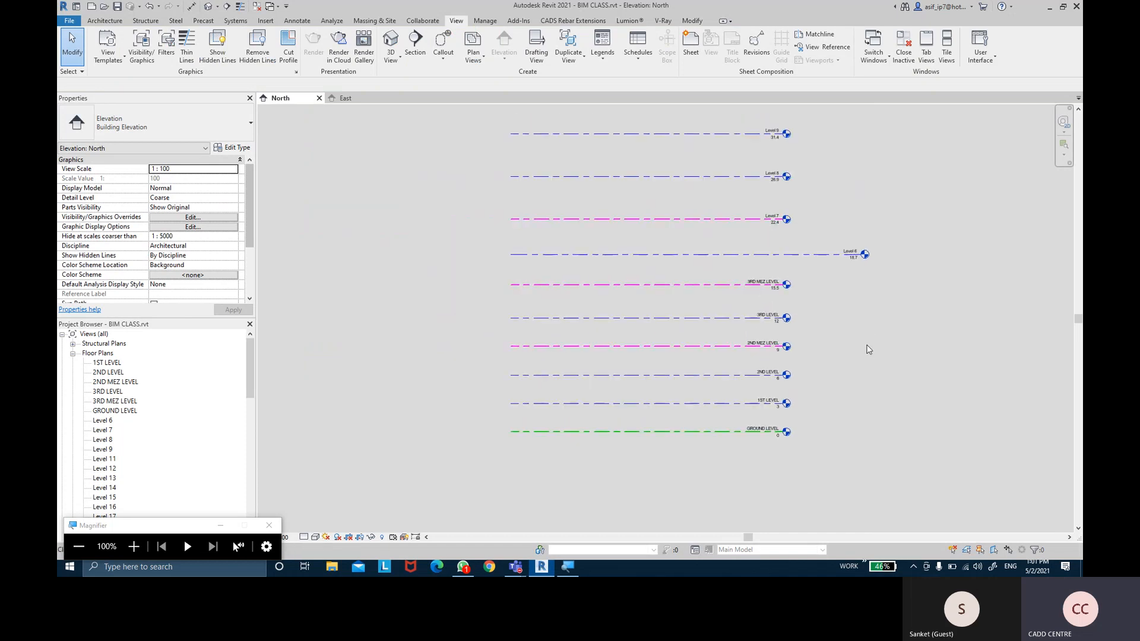
pyautogui.moveTo(865, 369); pyautogui.dragTo(847, 278, button='middle')
pyautogui.scroll(2, 804, 361)
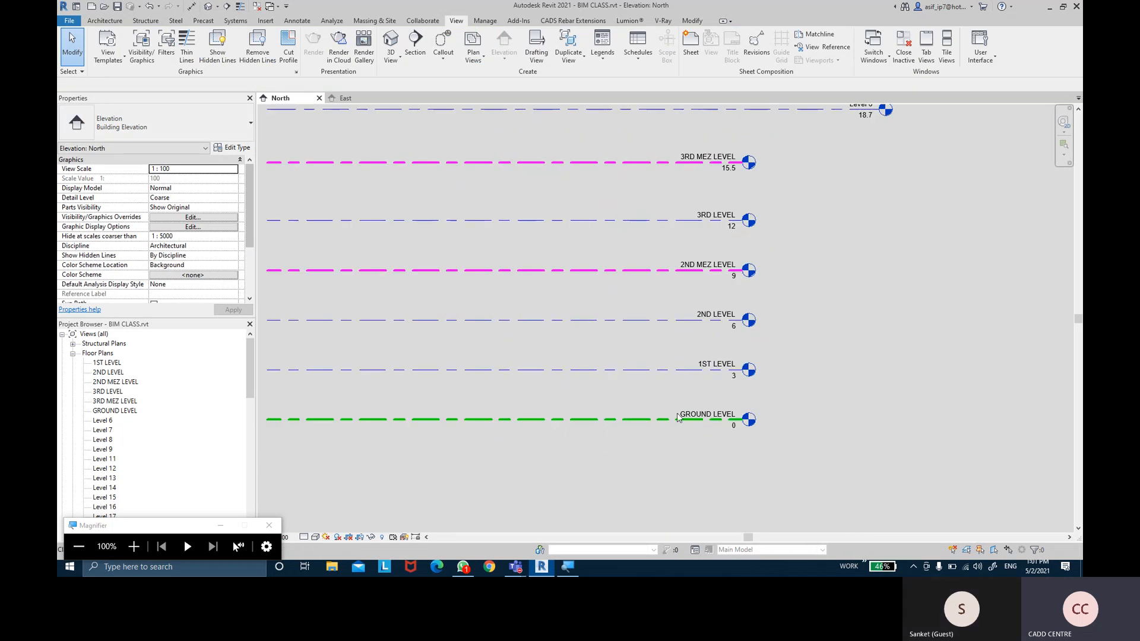
pyautogui.click(661, 420)
pyautogui.click(233, 147)
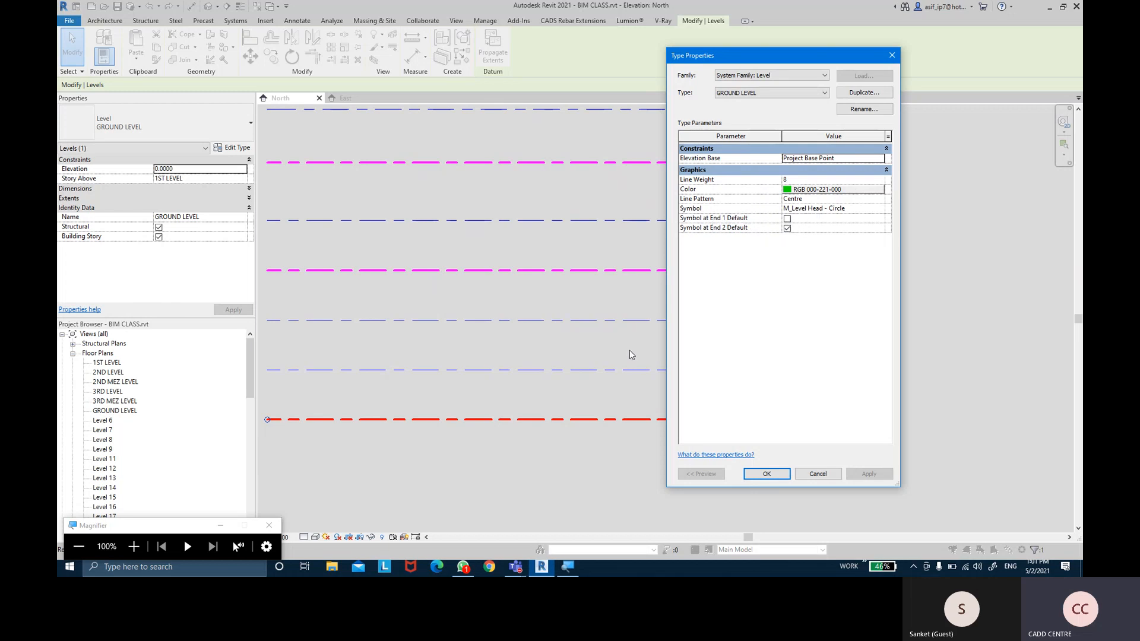
# Set the GROUND LEVEL type's Line Pattern to Dash and check the dashed green line
pyautogui.moveTo(761, 56); pyautogui.dragTo(857, 57)
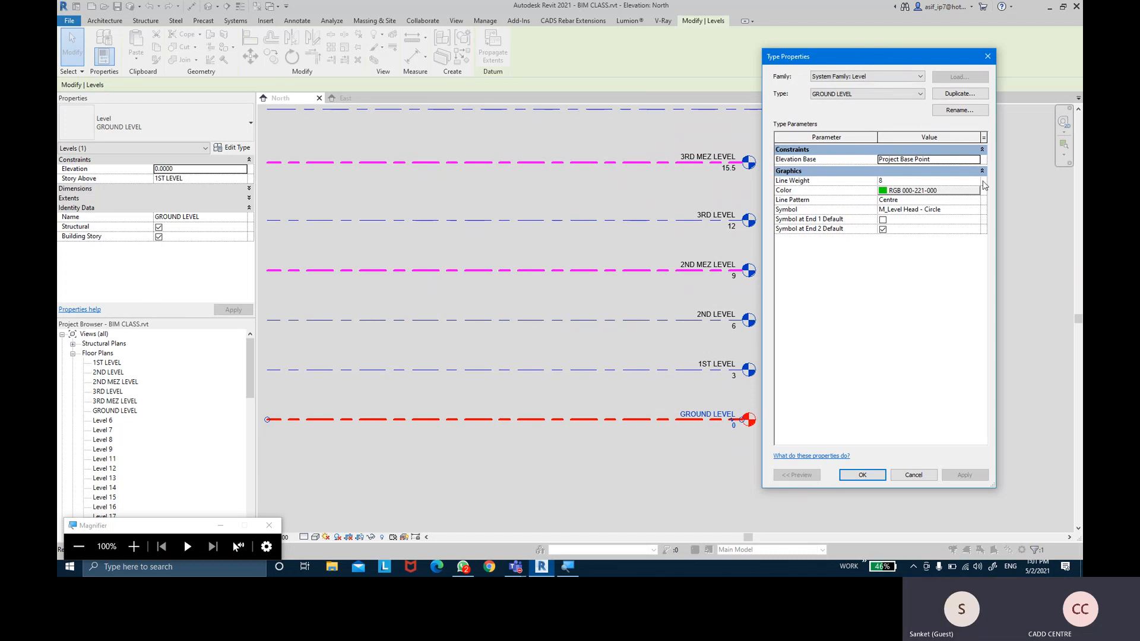
pyautogui.click(971, 200)
pyautogui.click(974, 202)
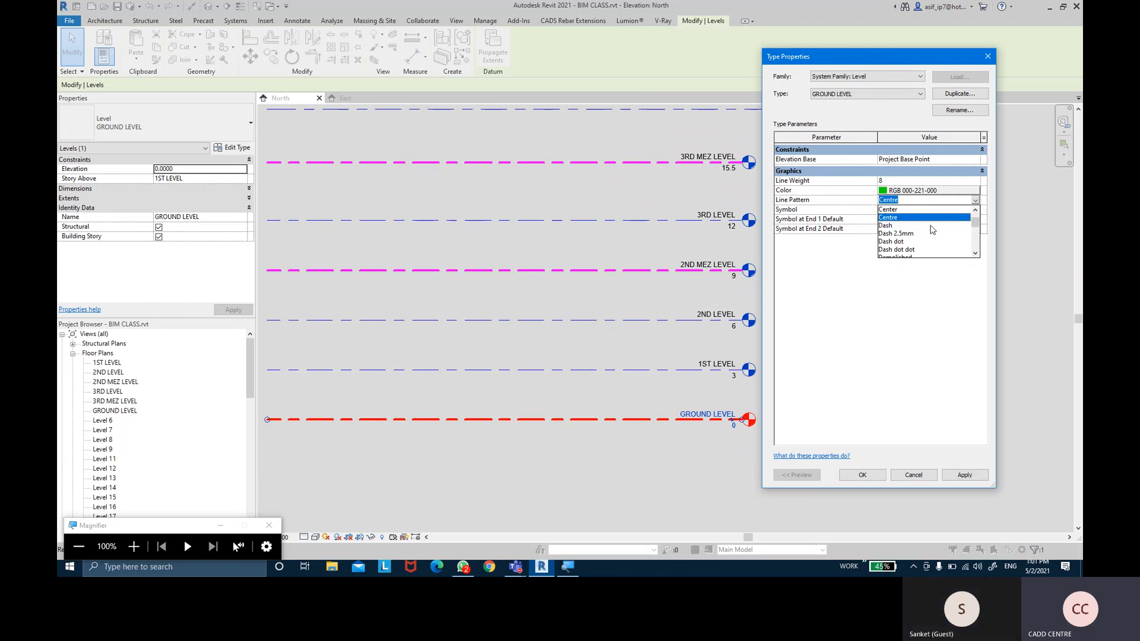
pyautogui.click(887, 226)
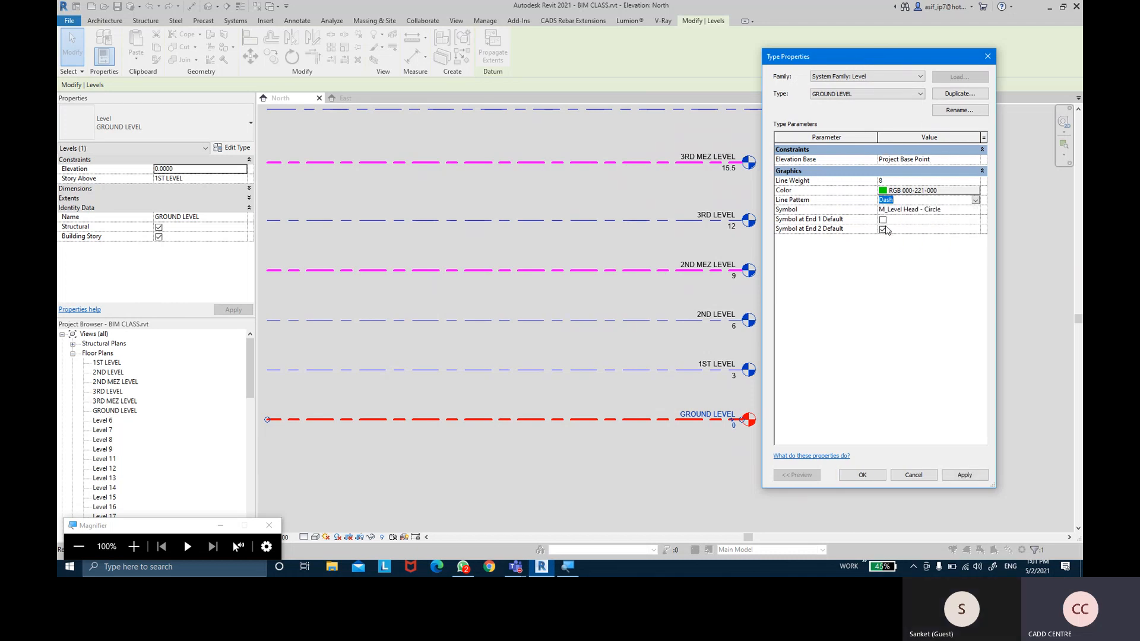
pyautogui.click(964, 475)
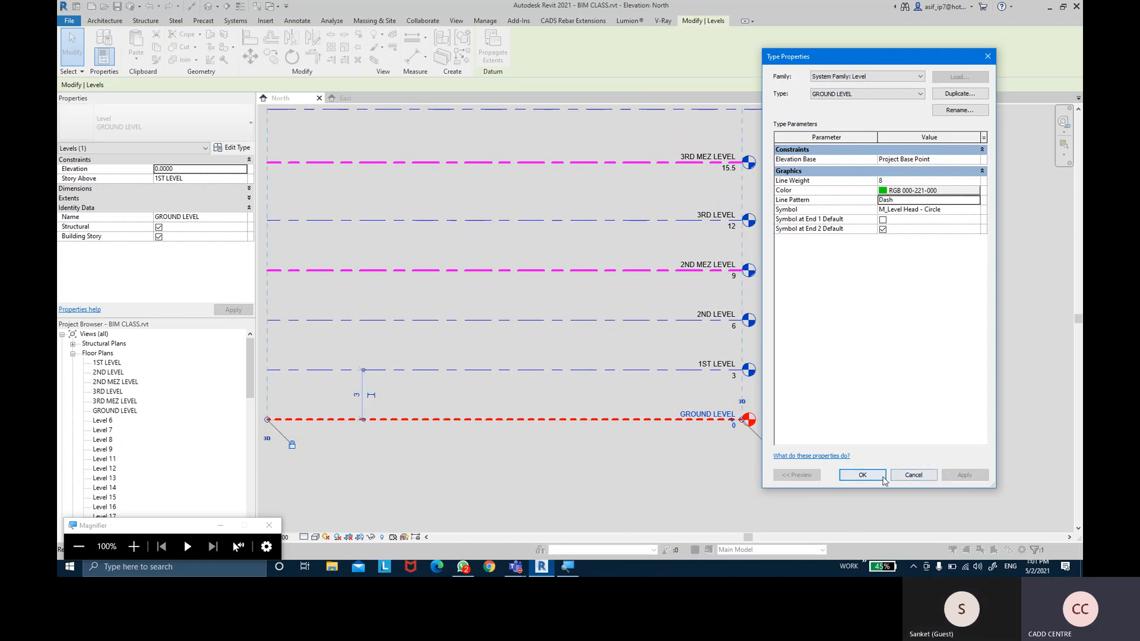
pyautogui.click(862, 475)
pyautogui.click(876, 391)
pyautogui.scroll(3, 961, 311)
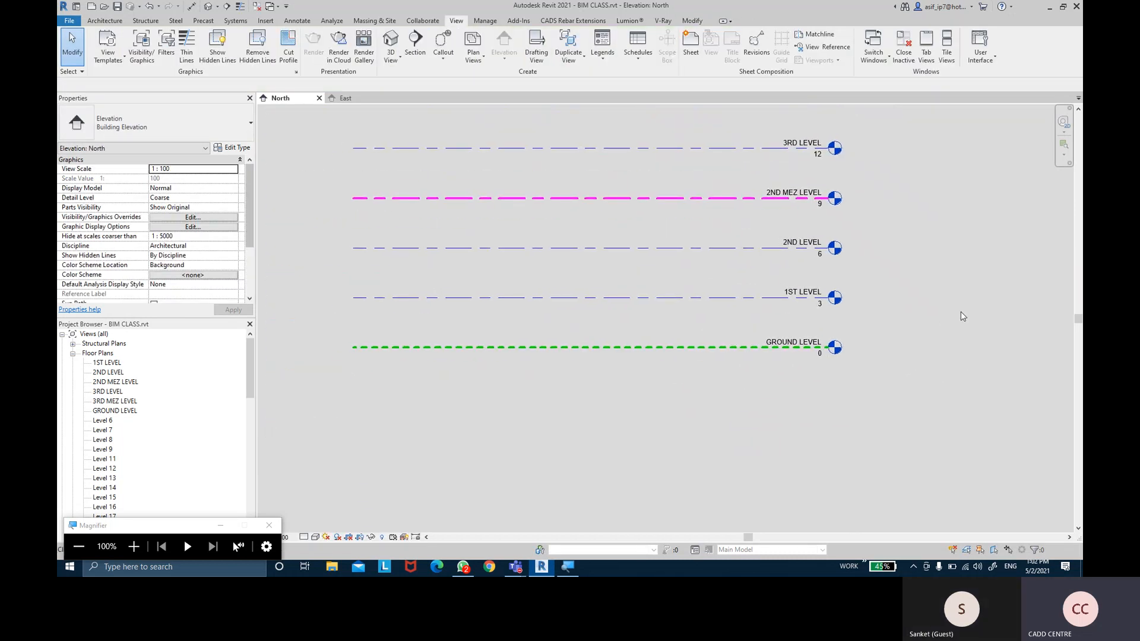
pyautogui.scroll(-1, 950, 315)
# Reopen GROUND LEVEL's type settings and preview the Long dash line pattern
pyautogui.scroll(2, 749, 350)
pyautogui.click(749, 338)
pyautogui.click(232, 147)
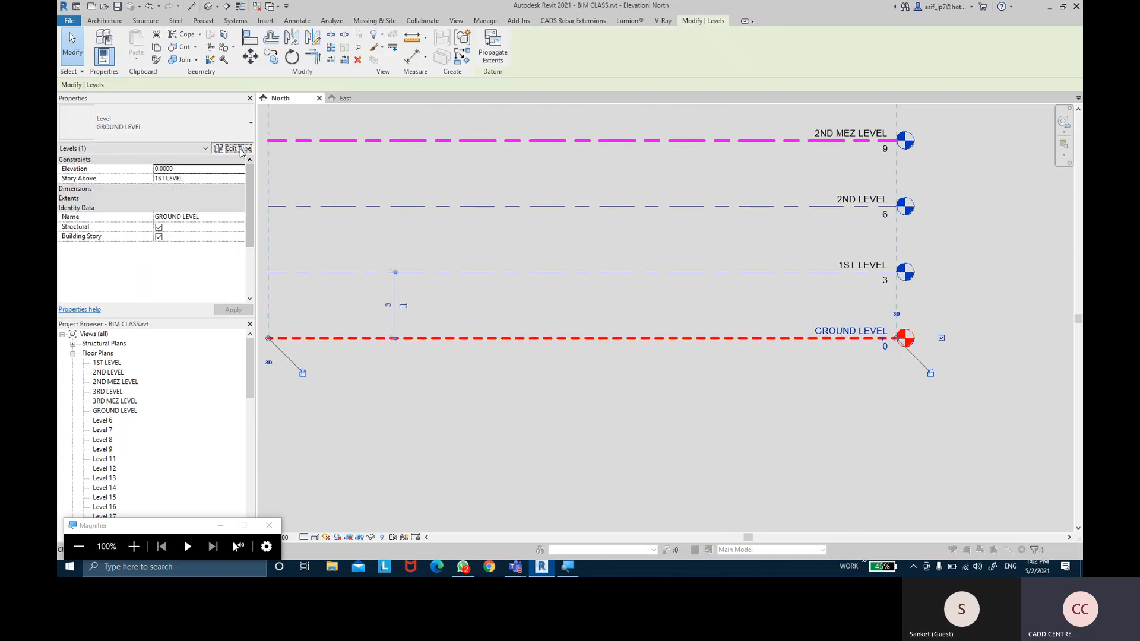
pyautogui.click(975, 200)
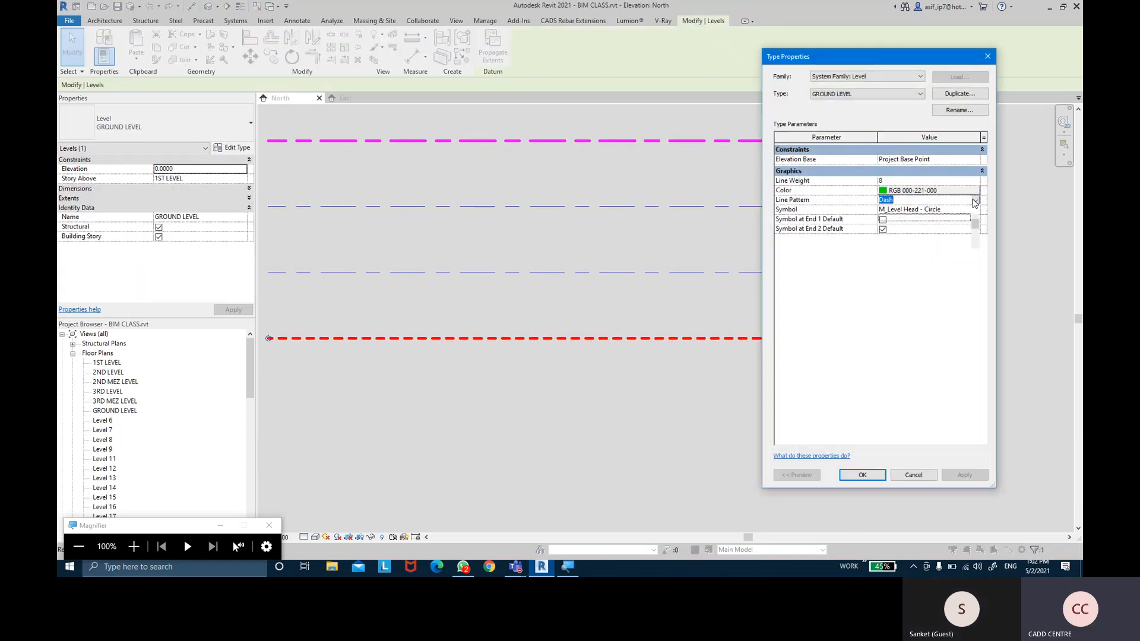
pyautogui.scroll(-1, 904, 244)
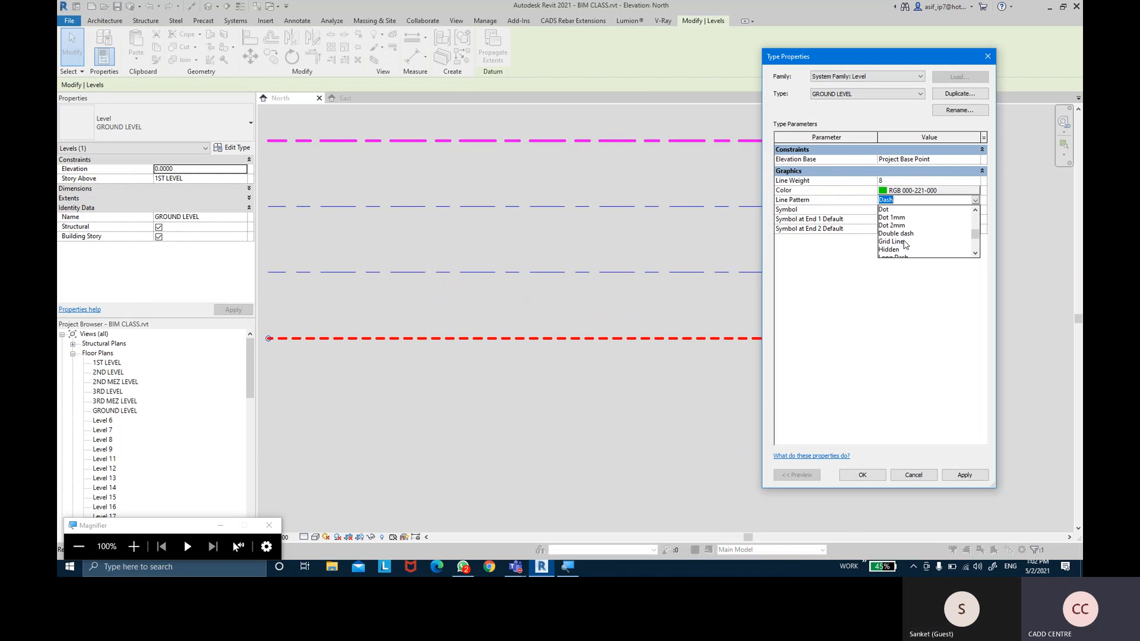
pyautogui.scroll(-2, 905, 244)
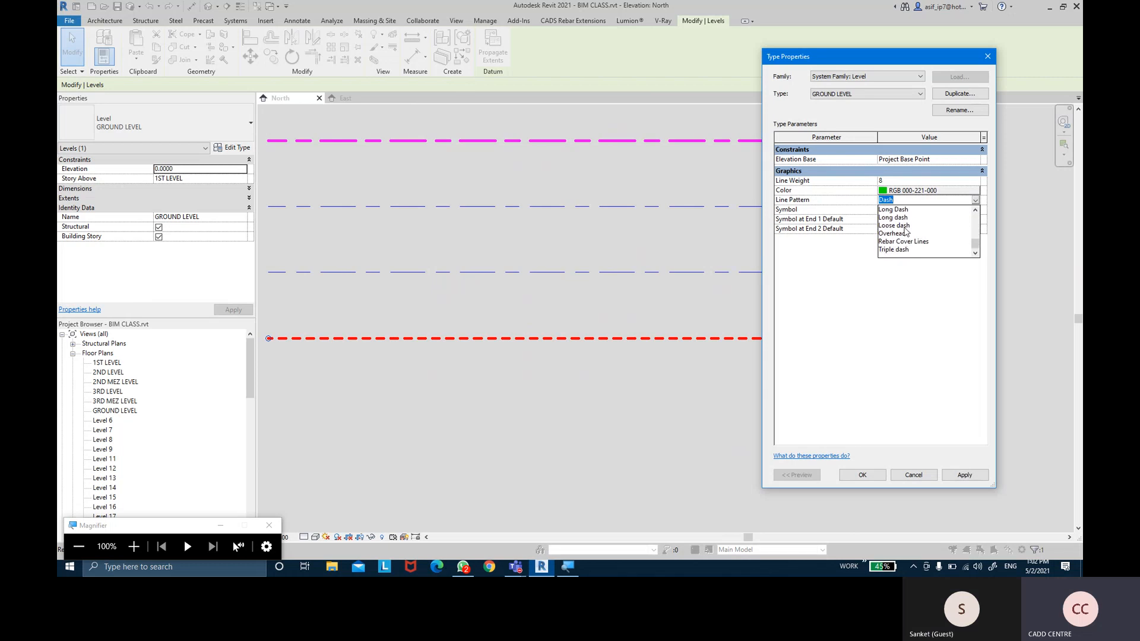
pyautogui.click(904, 217)
pyautogui.click(965, 474)
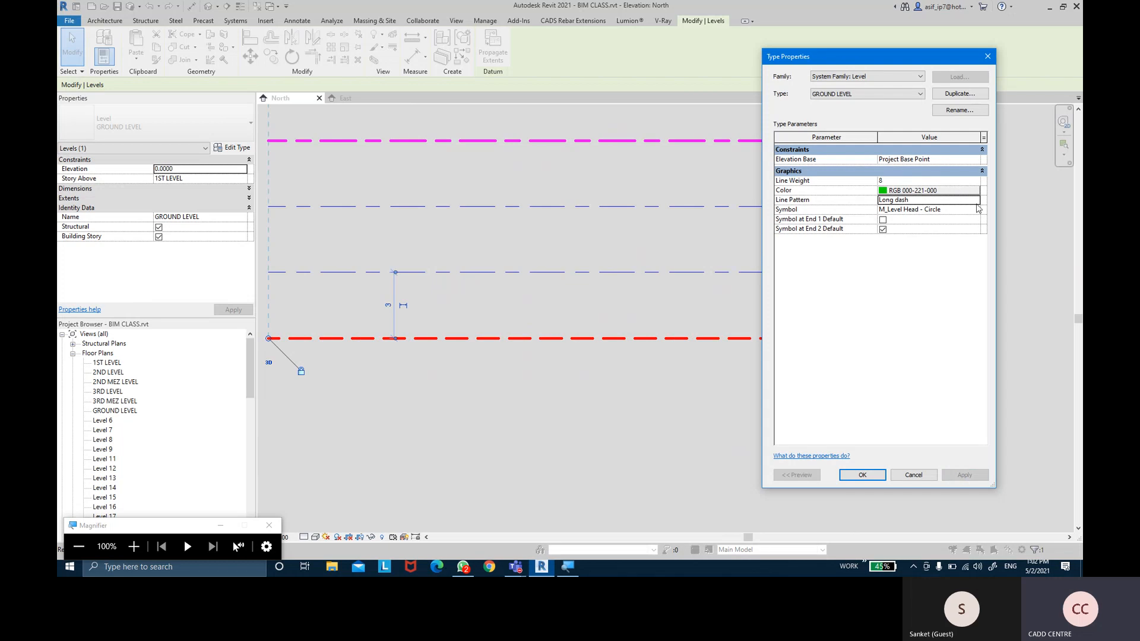
# Preview the Loose dash and Centre line patterns on the ground level
pyautogui.click(975, 200)
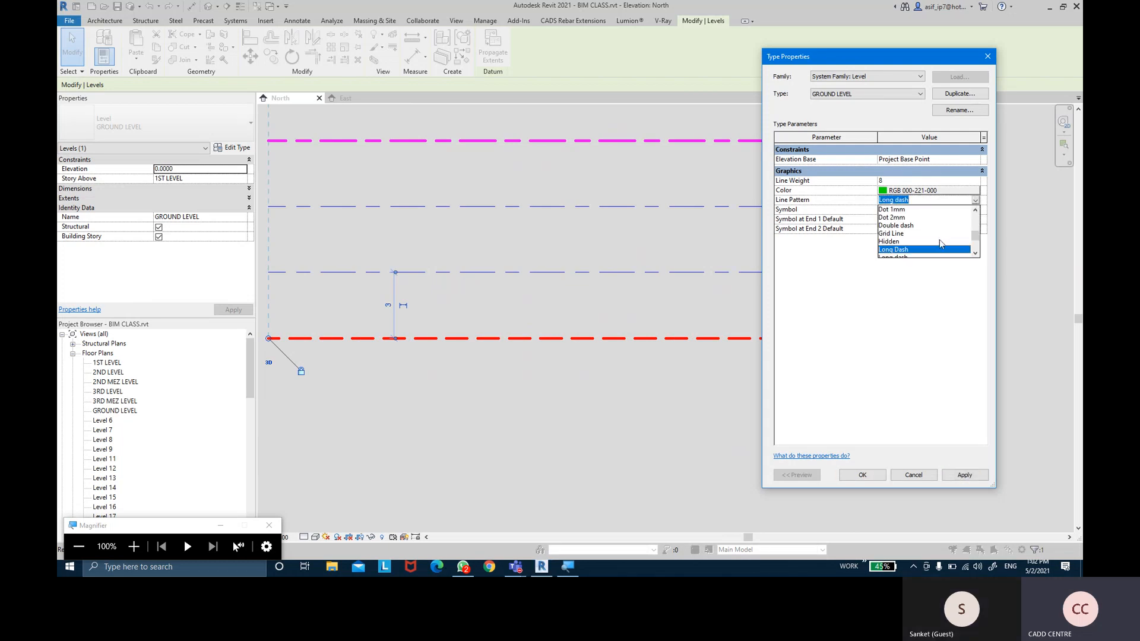
pyautogui.scroll(-1, 923, 247)
pyautogui.click(894, 242)
pyautogui.click(964, 475)
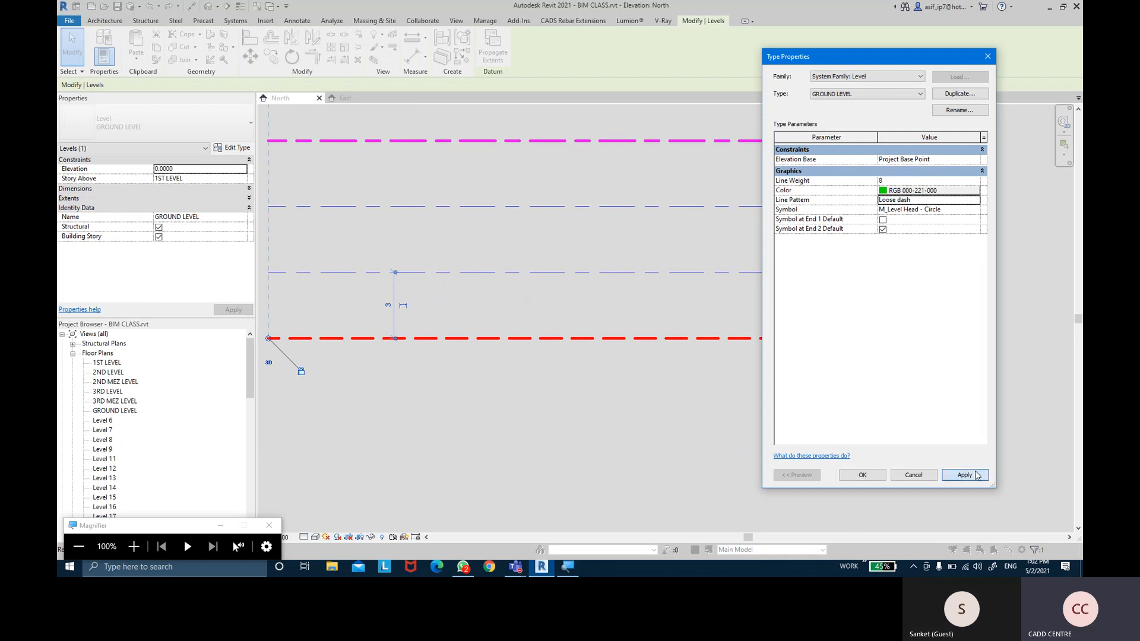
pyautogui.click(975, 201)
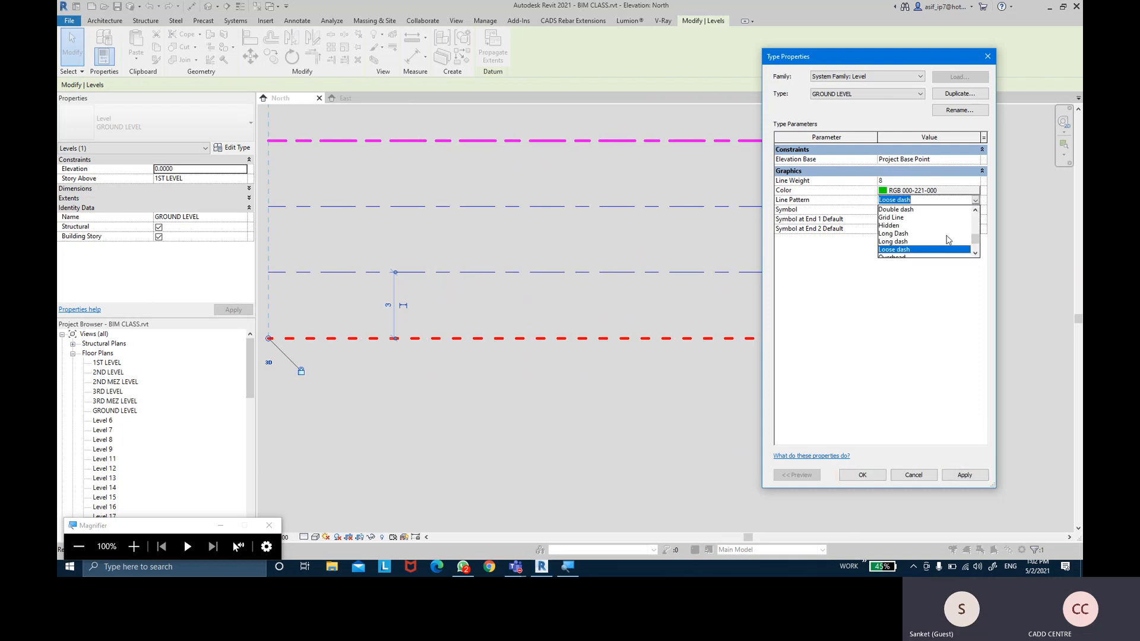
pyautogui.scroll(3, 973, 208)
pyautogui.click(900, 210)
pyautogui.click(964, 475)
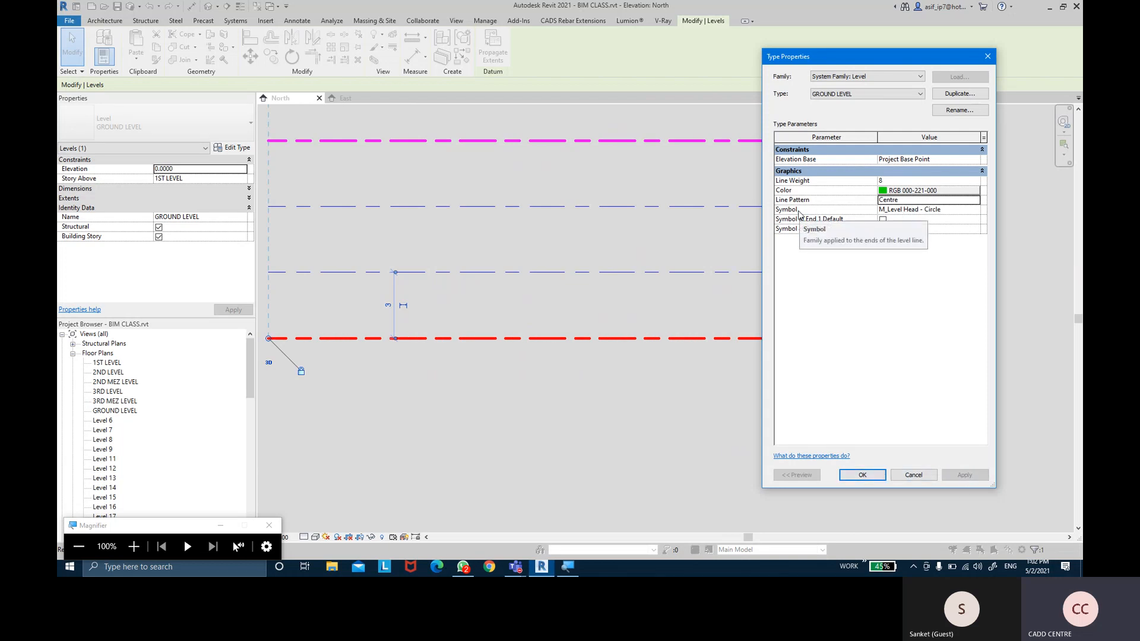
# Settle on the Dash dot line pattern for the GROUND LEVEL type
pyautogui.click(974, 200)
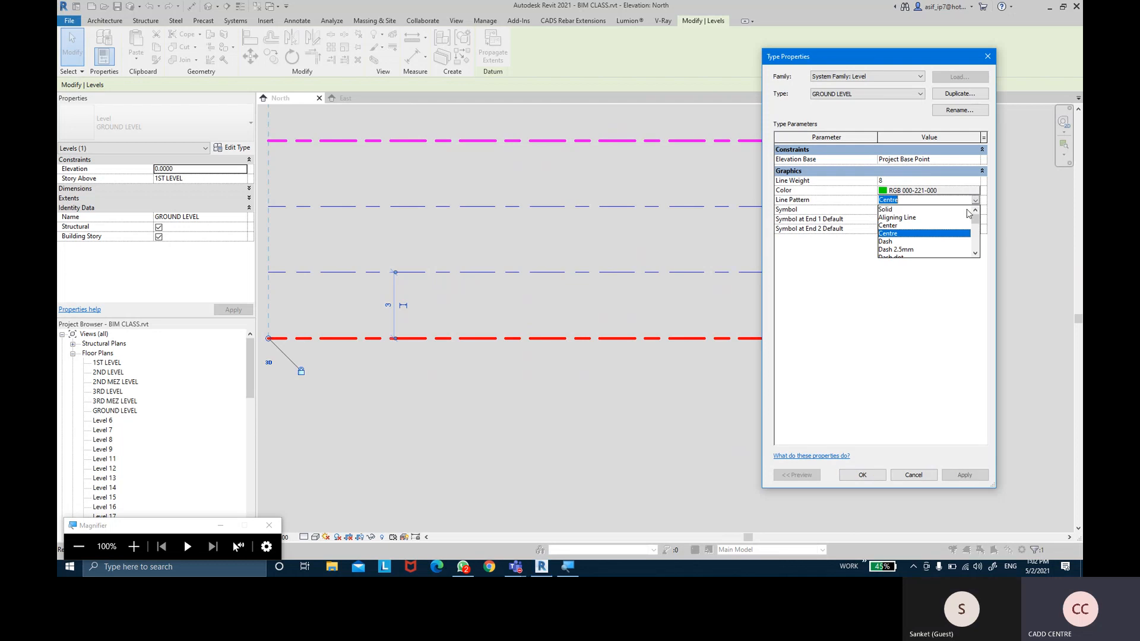
pyautogui.scroll(-1, 895, 240)
pyautogui.click(895, 240)
pyautogui.click(966, 475)
pyautogui.click(863, 474)
# Pan to the mezzanine levels and select 2ND MEZ LEVEL
pyautogui.click(964, 294)
pyautogui.scroll(-1, 979, 274)
pyautogui.moveTo(982, 271); pyautogui.dragTo(903, 345, button='middle')
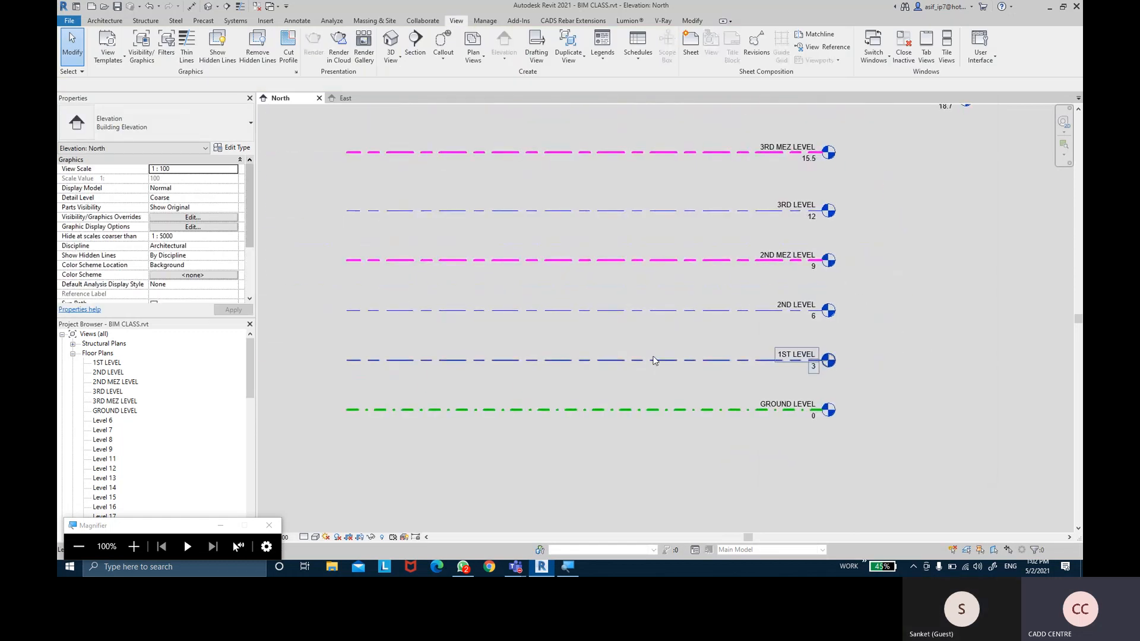
pyautogui.click(663, 261)
# Give the MEZ LEVEL type the M_Level Head - No Bubble symbol and apply it
pyautogui.click(218, 148)
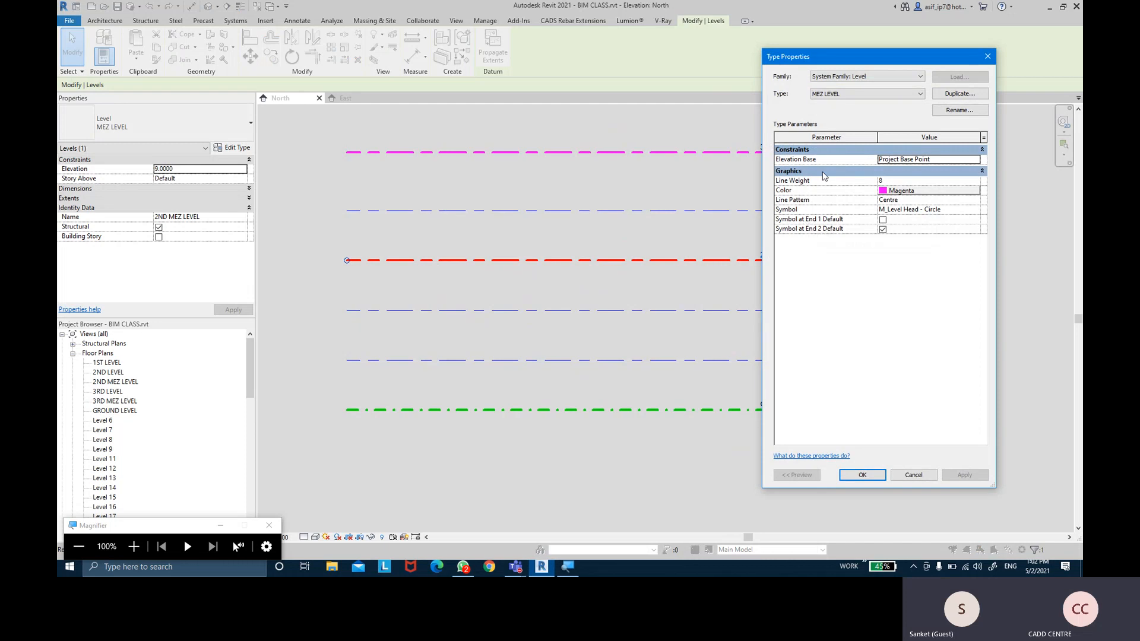
pyautogui.moveTo(838, 54); pyautogui.dragTo(517, 53)
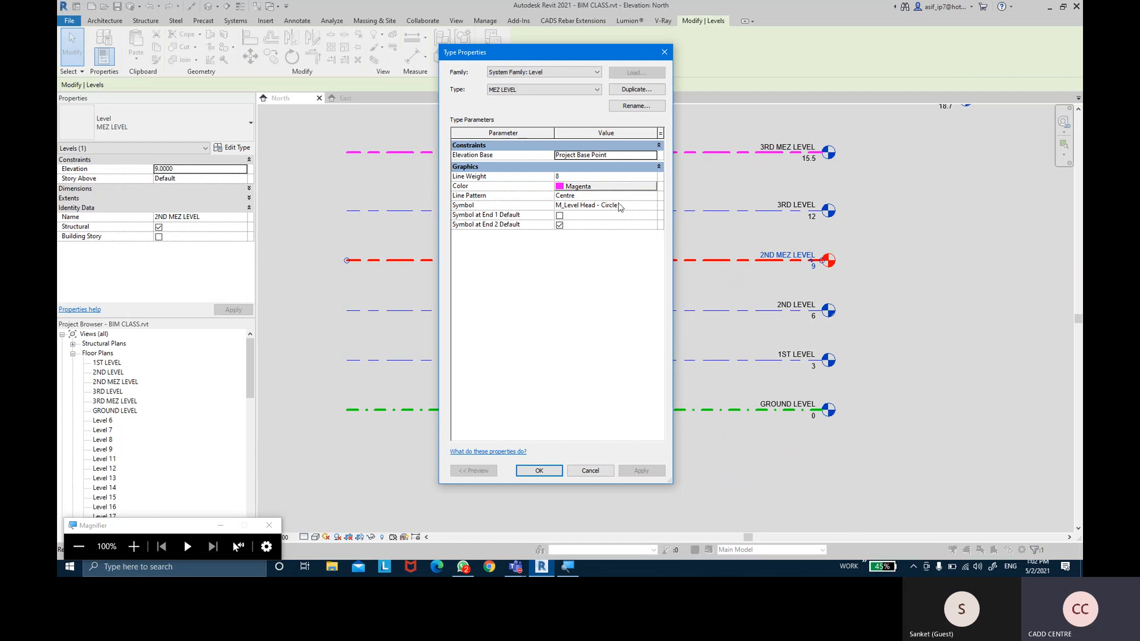
pyautogui.click(652, 206)
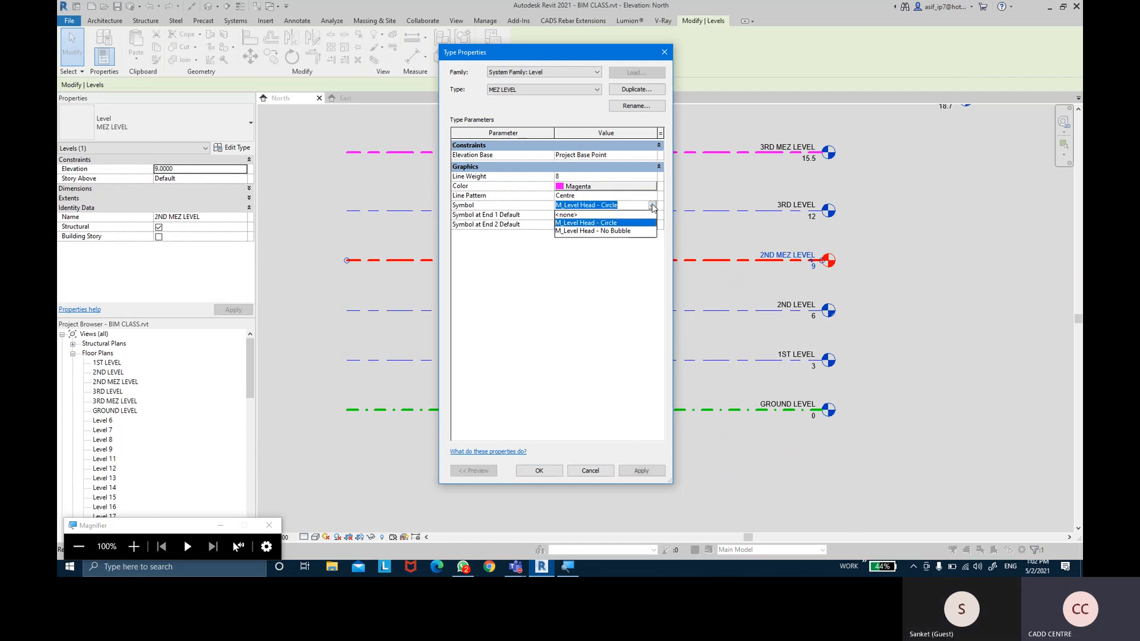
pyautogui.click(624, 231)
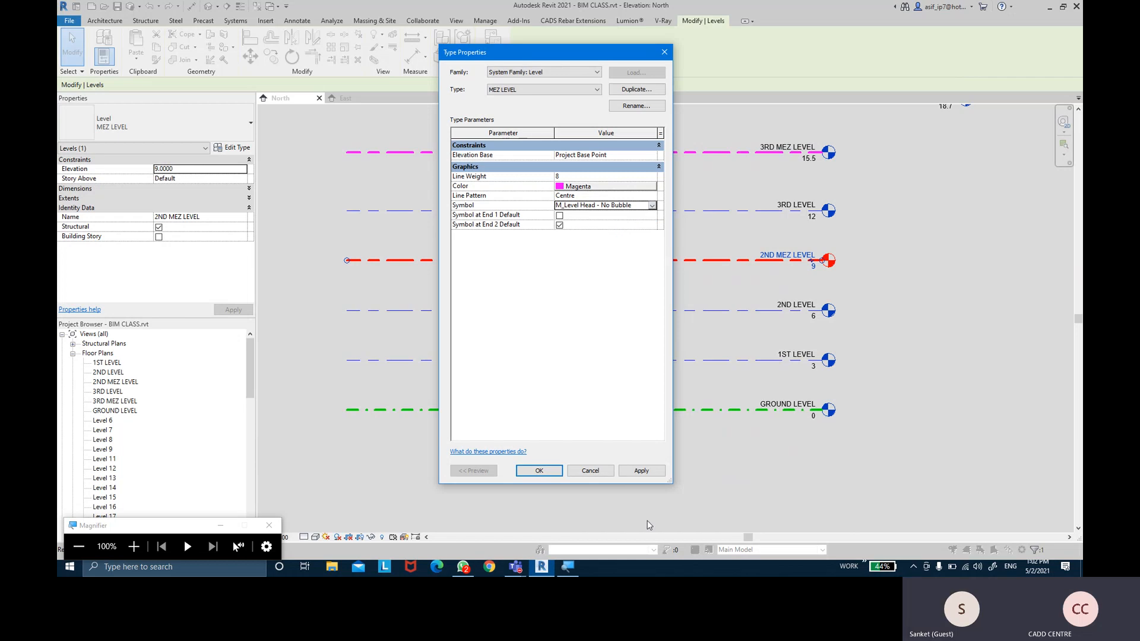
pyautogui.click(638, 471)
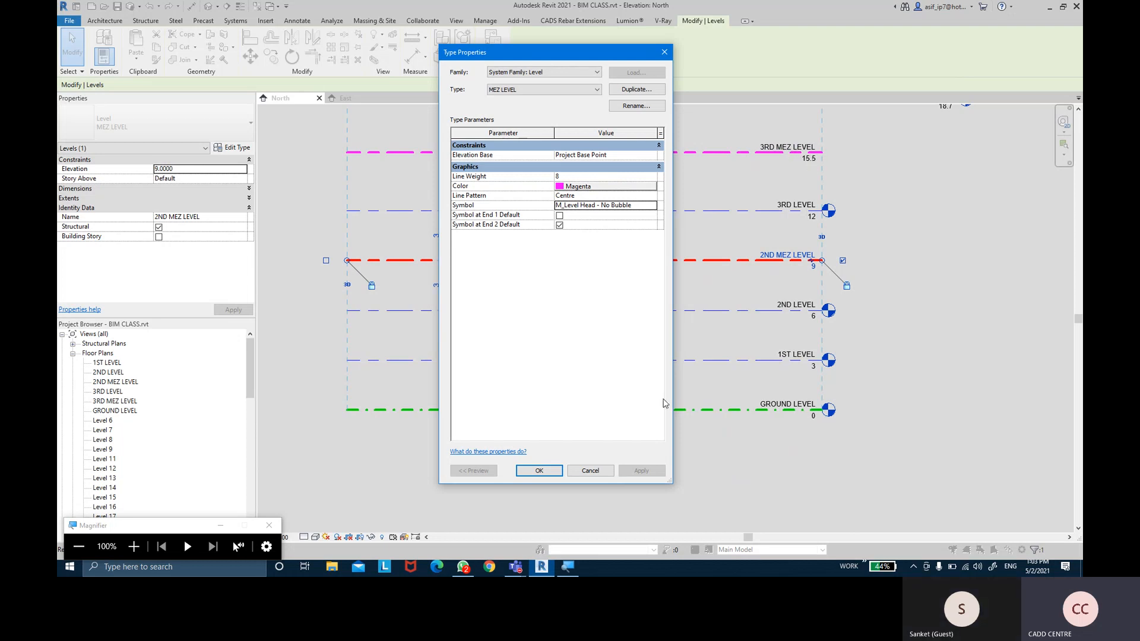
pyautogui.click(539, 470)
pyautogui.click(954, 222)
pyautogui.moveTo(954, 221); pyautogui.dragTo(896, 325, button='middle')
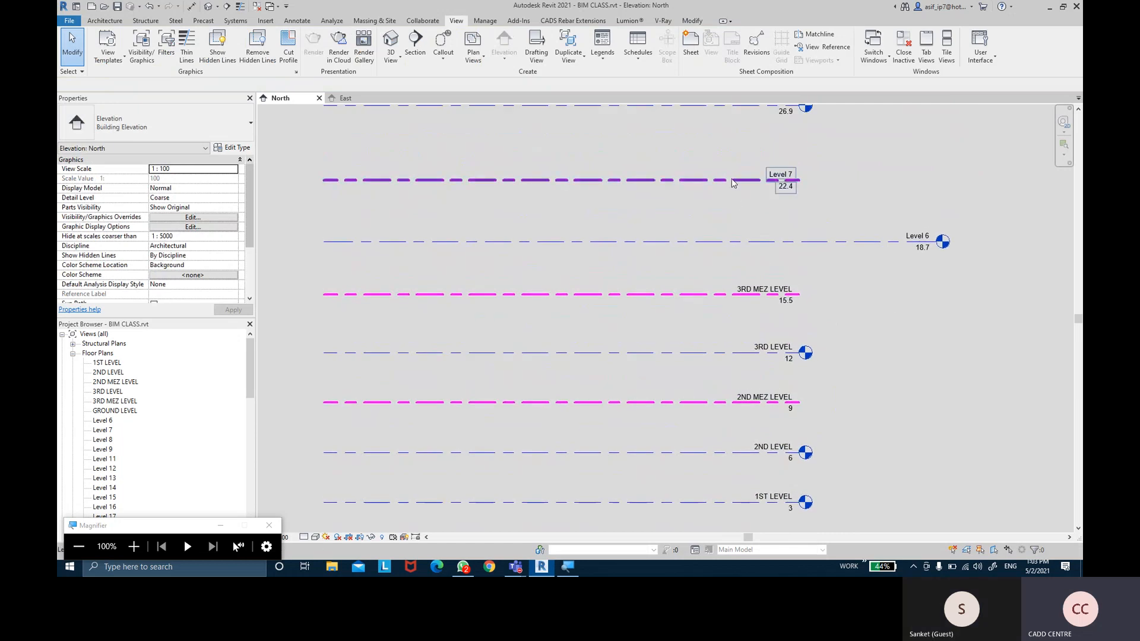
# Switch Level 7 to the 8mm Head type and preview the No Bubble head symbol
pyautogui.click(732, 182)
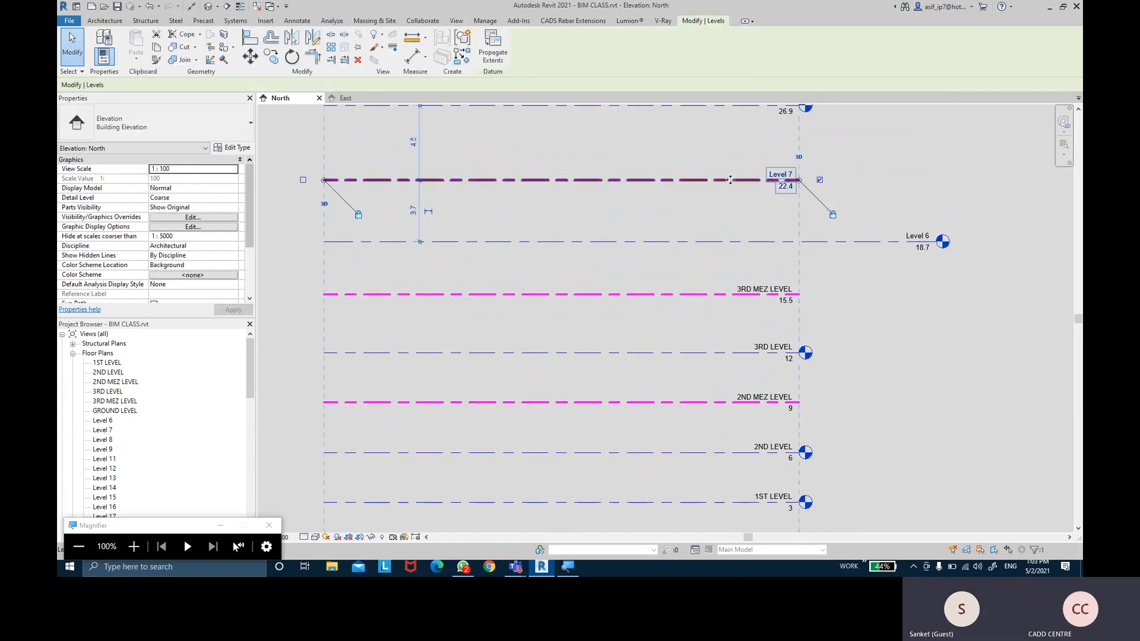
pyautogui.click(233, 147)
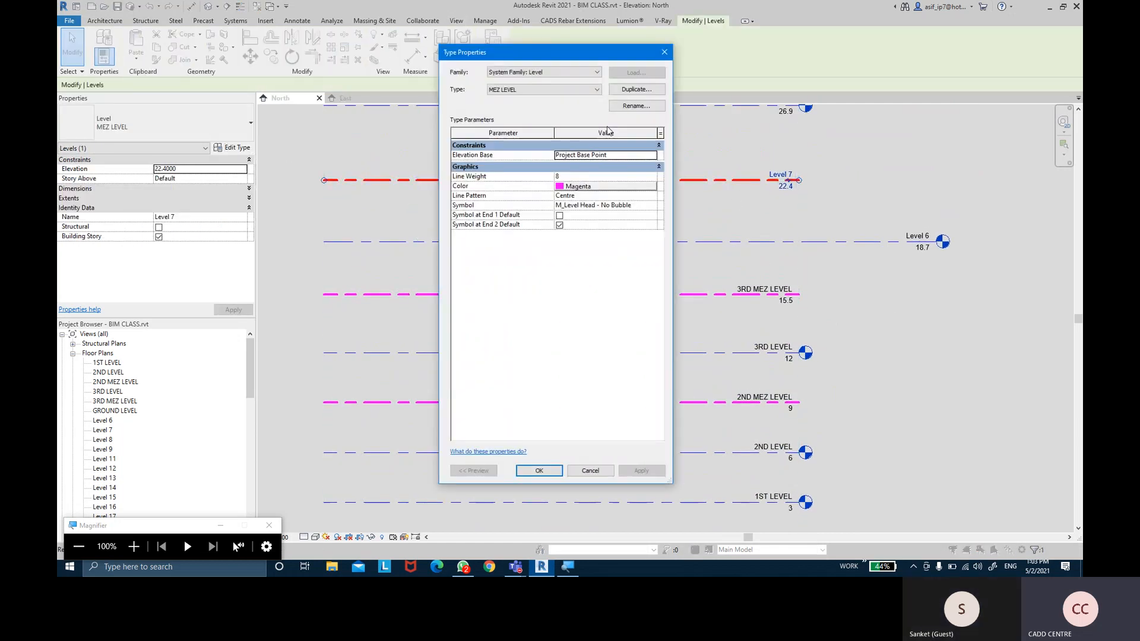
pyautogui.click(501, 94)
pyautogui.click(504, 100)
pyautogui.click(645, 211)
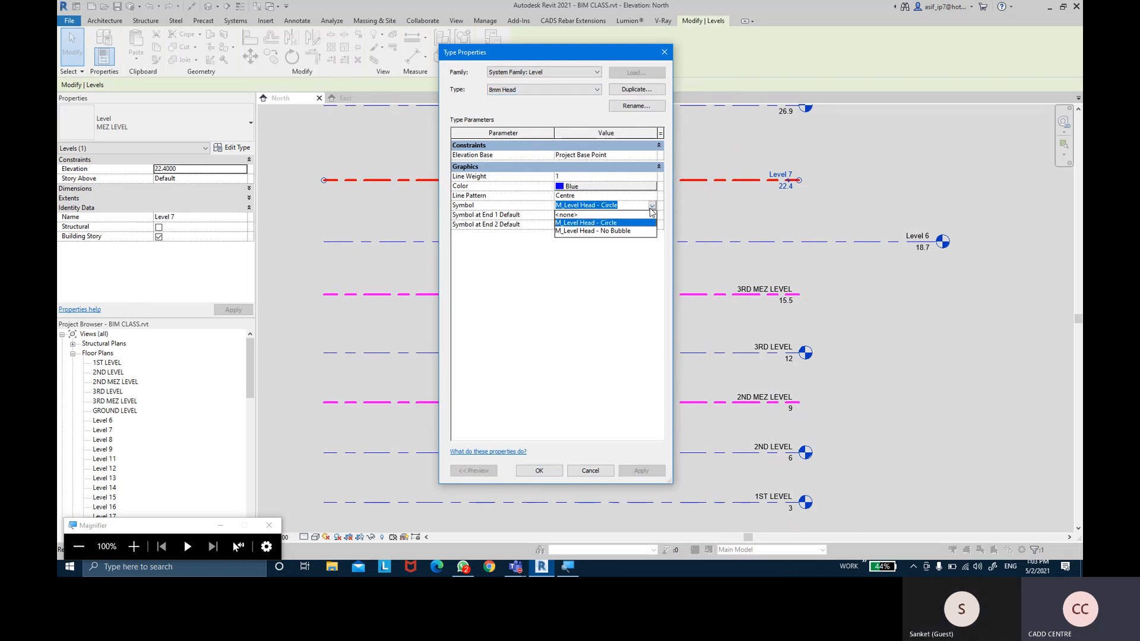
pyautogui.click(600, 230)
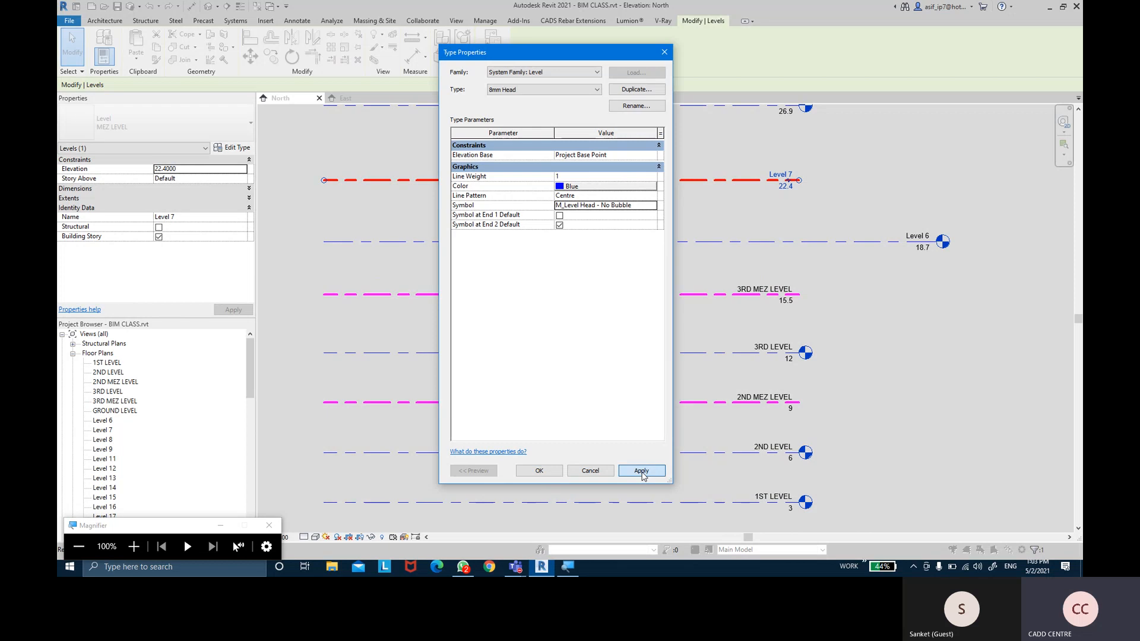
pyautogui.click(642, 472)
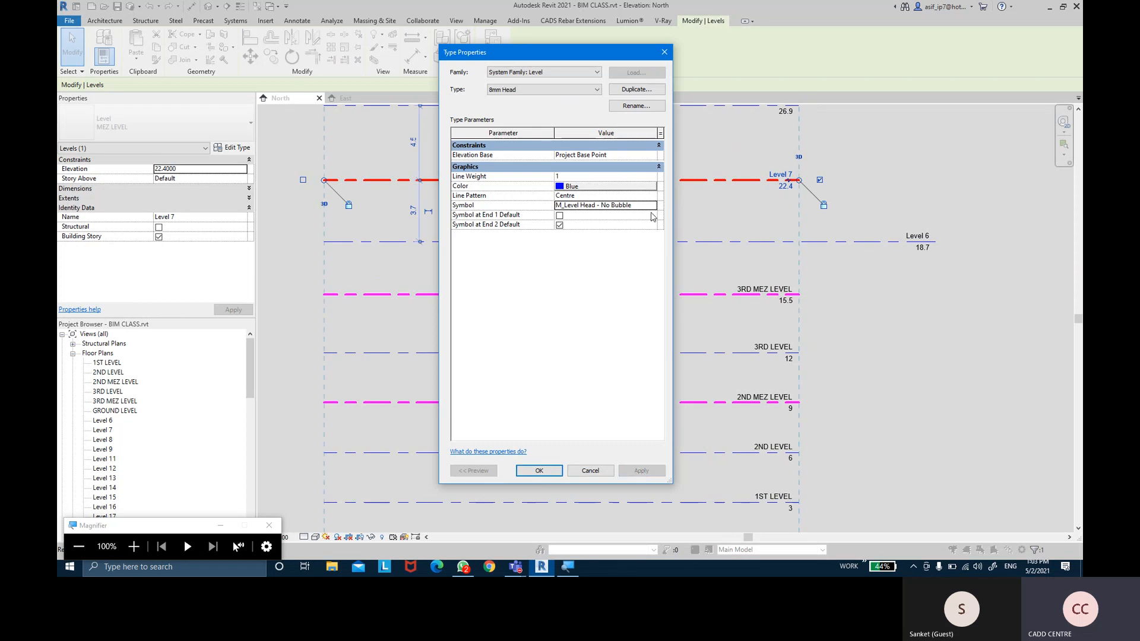
# Change the 8mm Head symbol to M_Level Head - Circle and confirm the type changes
pyautogui.click(651, 206)
pyautogui.click(651, 205)
pyautogui.click(599, 219)
pyautogui.click(642, 471)
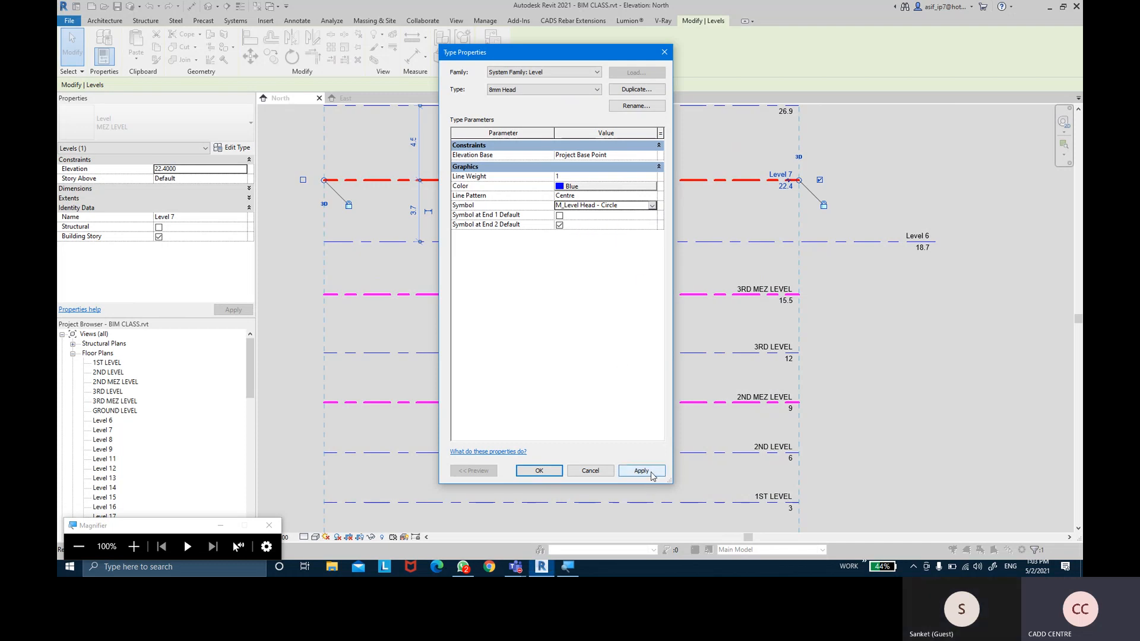
pyautogui.click(539, 471)
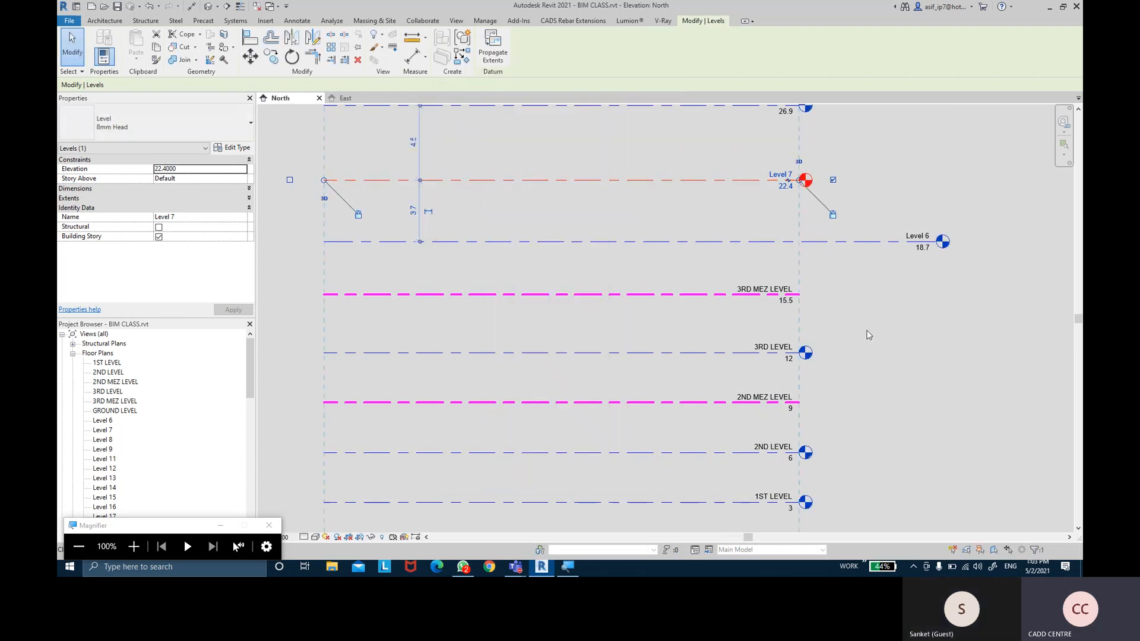
pyautogui.scroll(-1, 904, 370)
pyautogui.click(904, 370)
pyautogui.moveTo(908, 376); pyautogui.dragTo(870, 273, button='middle')
pyautogui.scroll(1, 864, 287)
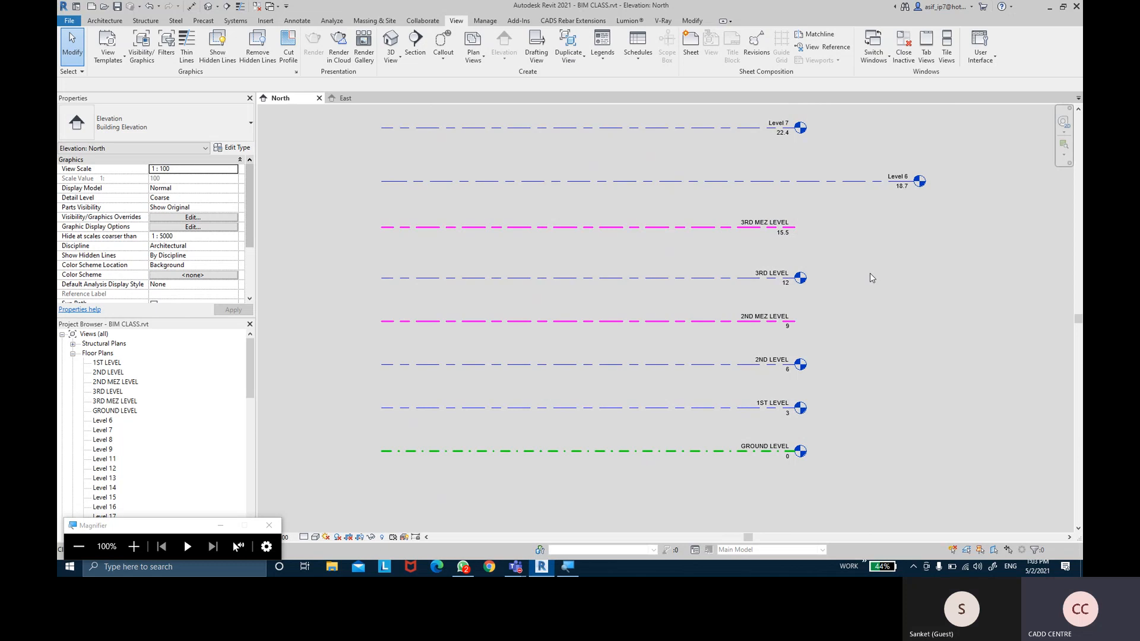
pyautogui.click(264, 20)
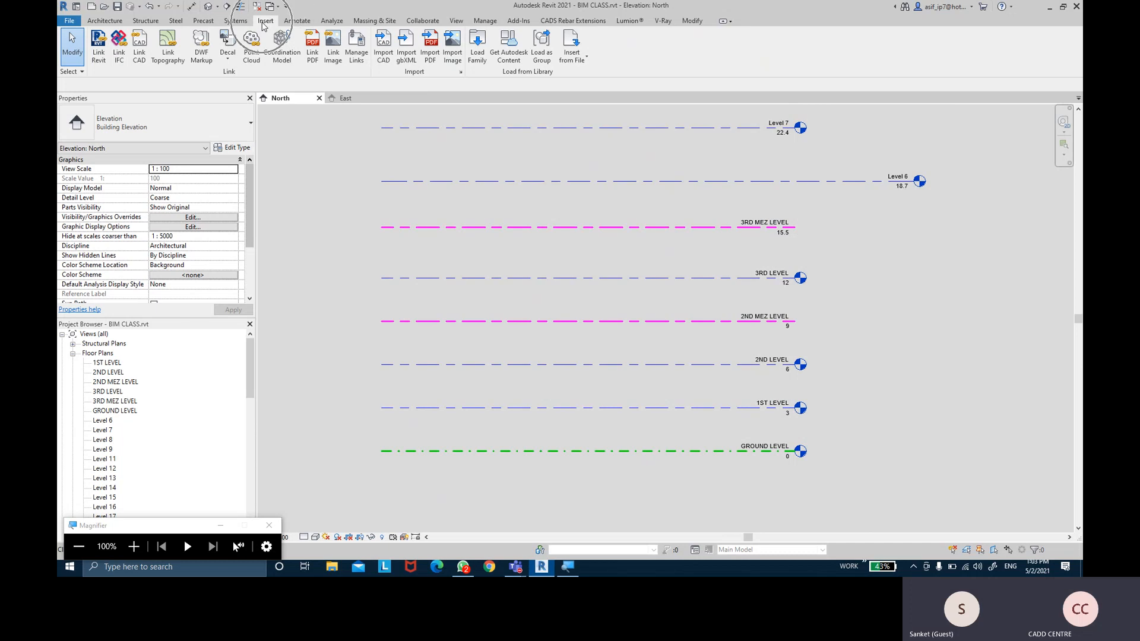
# Open Load Family and navigate to the RVT 2021 Libraries folder
pyautogui.click(479, 64)
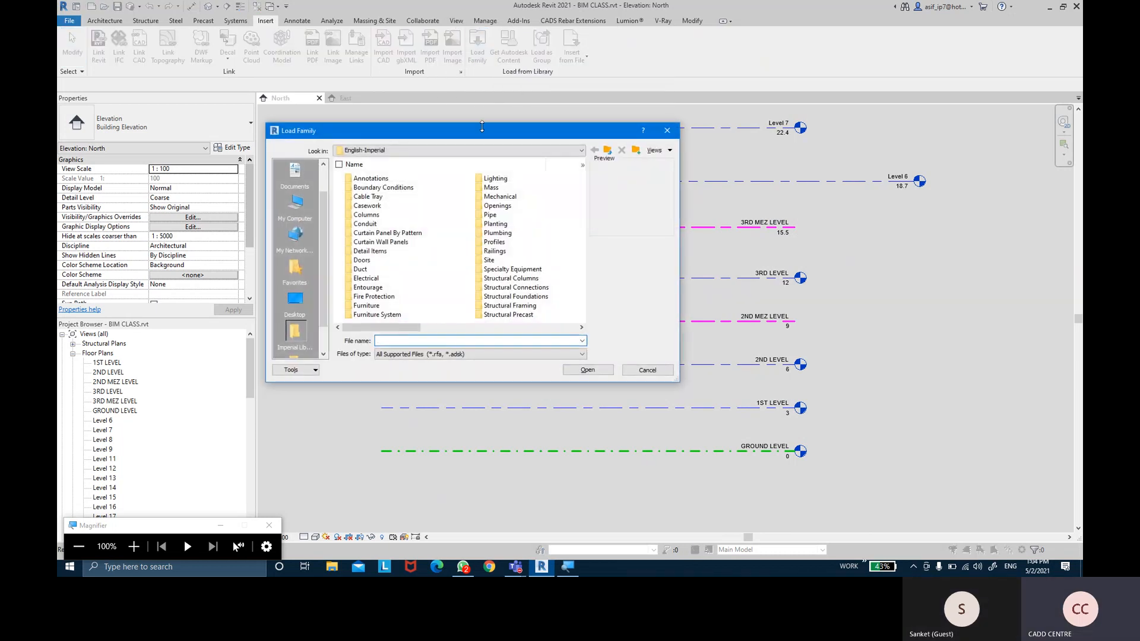
pyautogui.moveTo(396, 139); pyautogui.dragTo(417, 157)
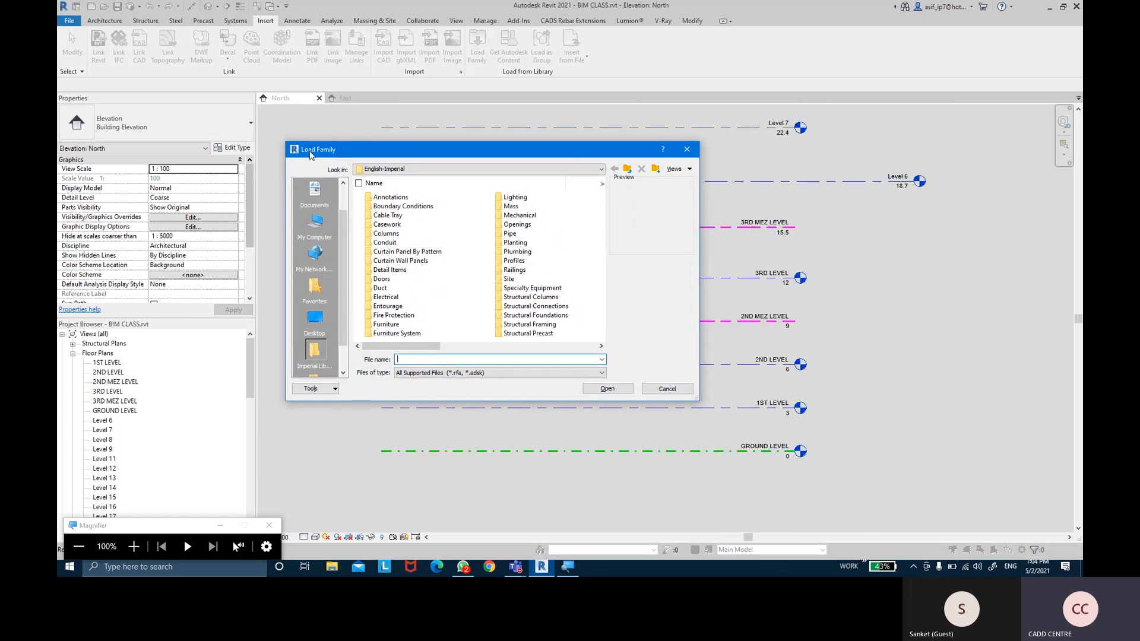
pyautogui.click(602, 169)
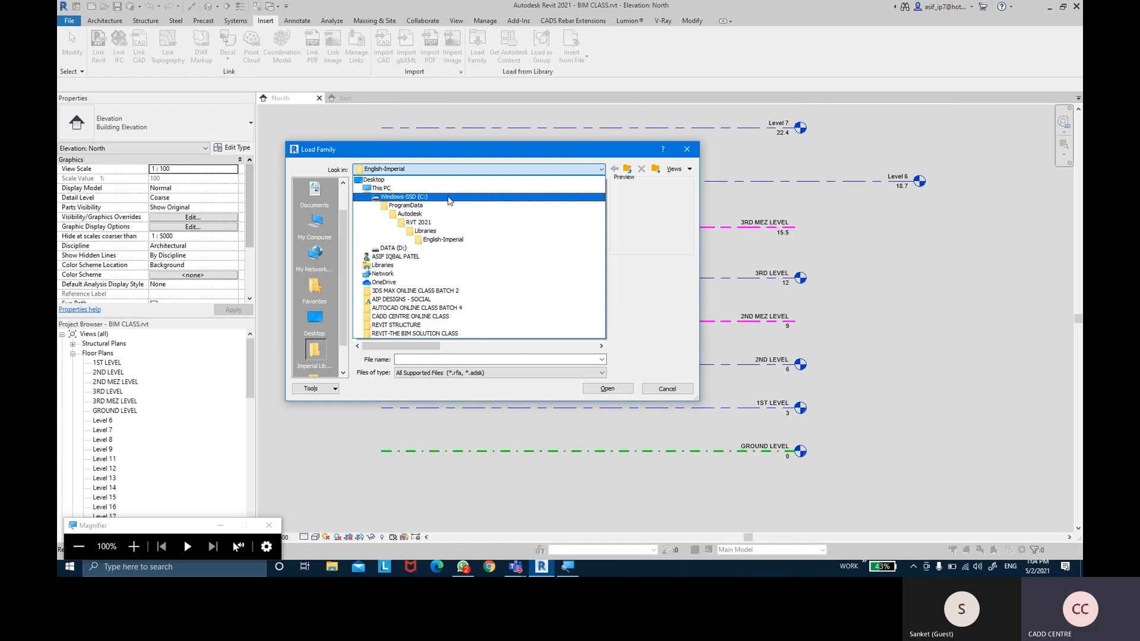
pyautogui.press('super+plus')
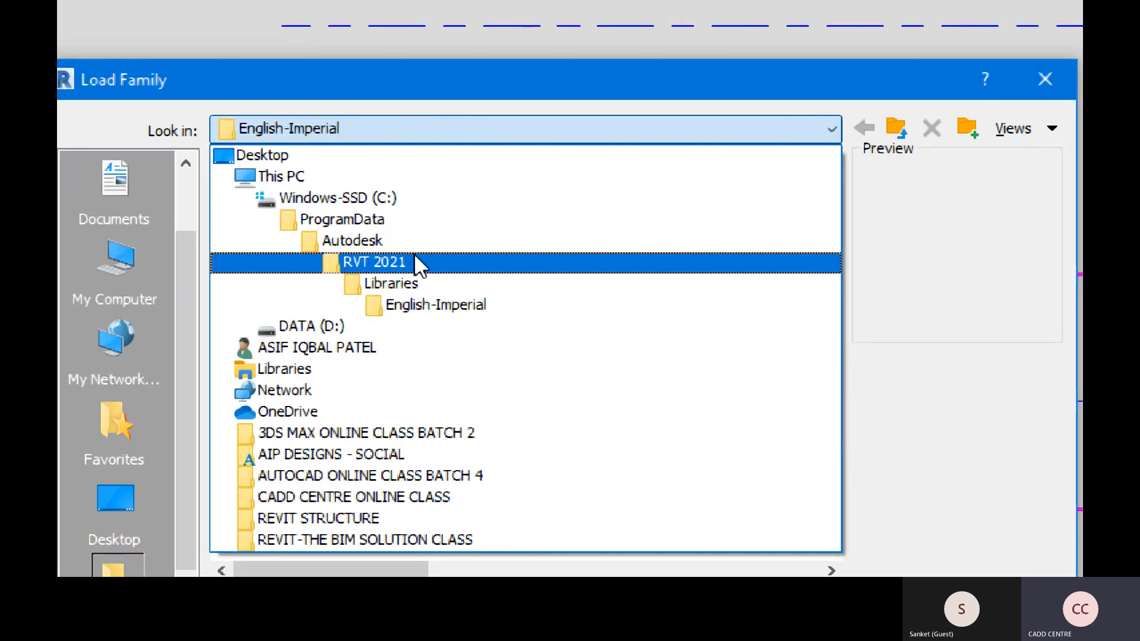
pyautogui.click(449, 281)
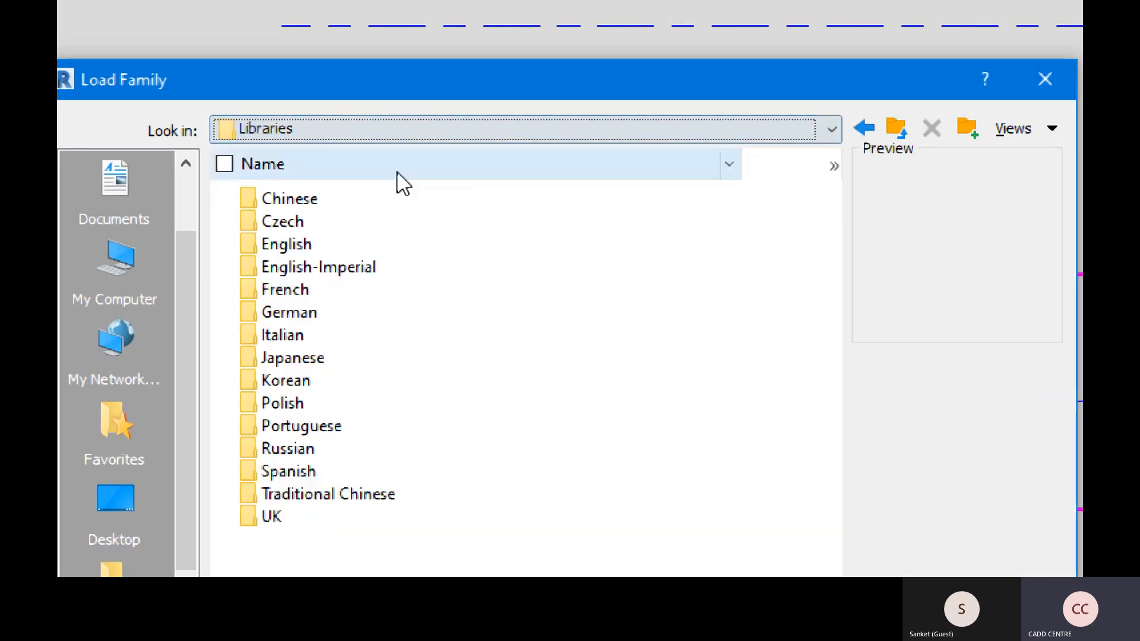
pyautogui.click(289, 140)
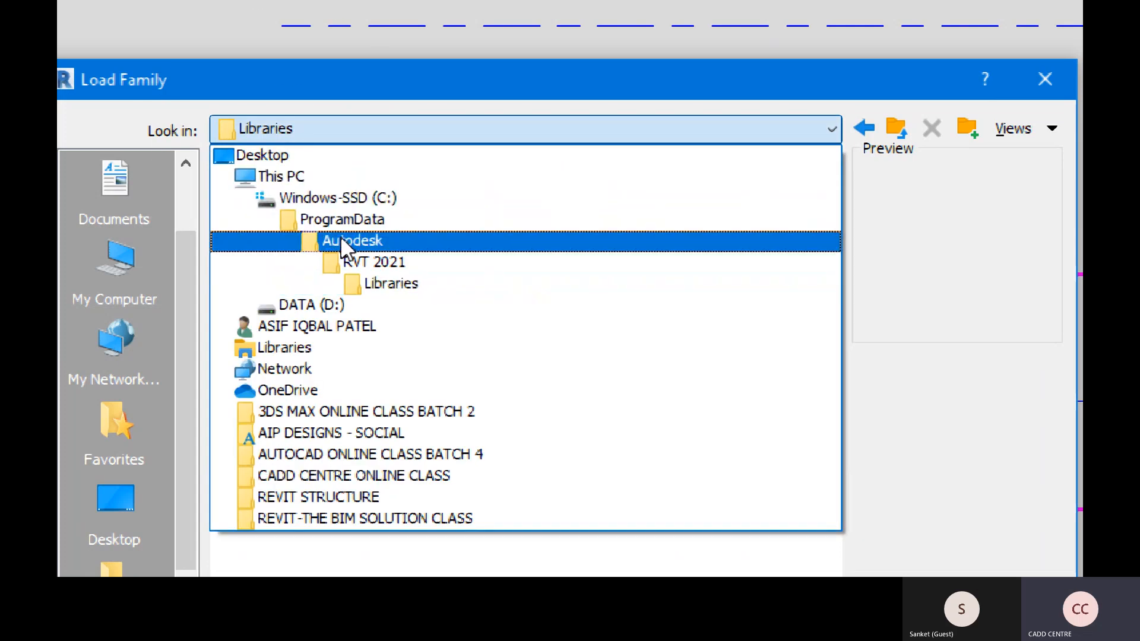
pyautogui.click(410, 285)
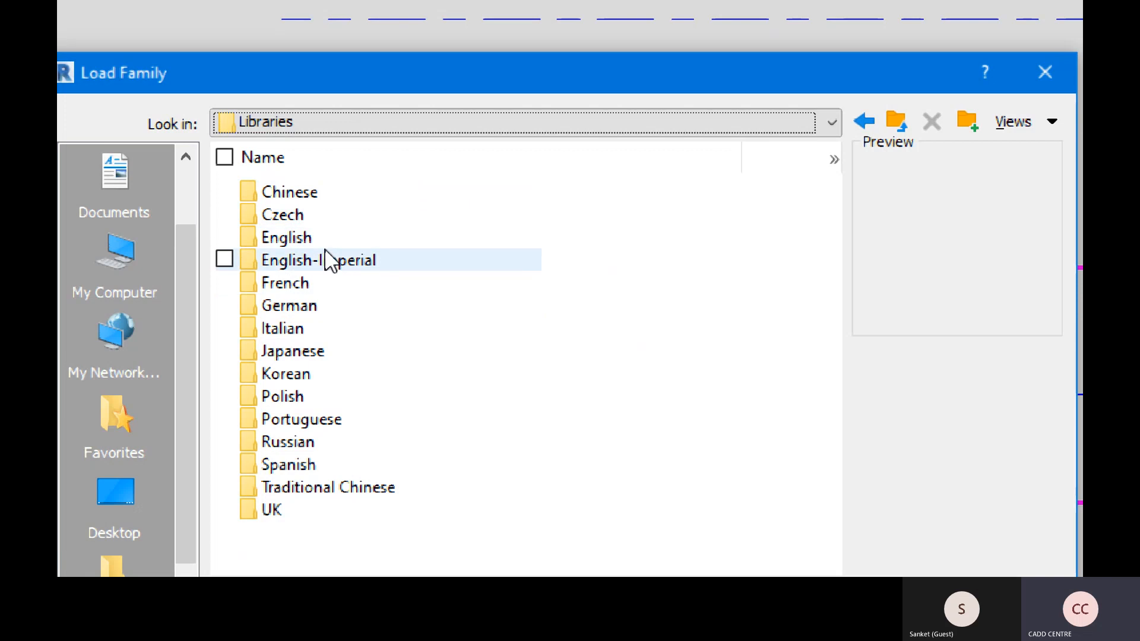
# Open the English library folder inside Libraries
pyautogui.click(304, 242)
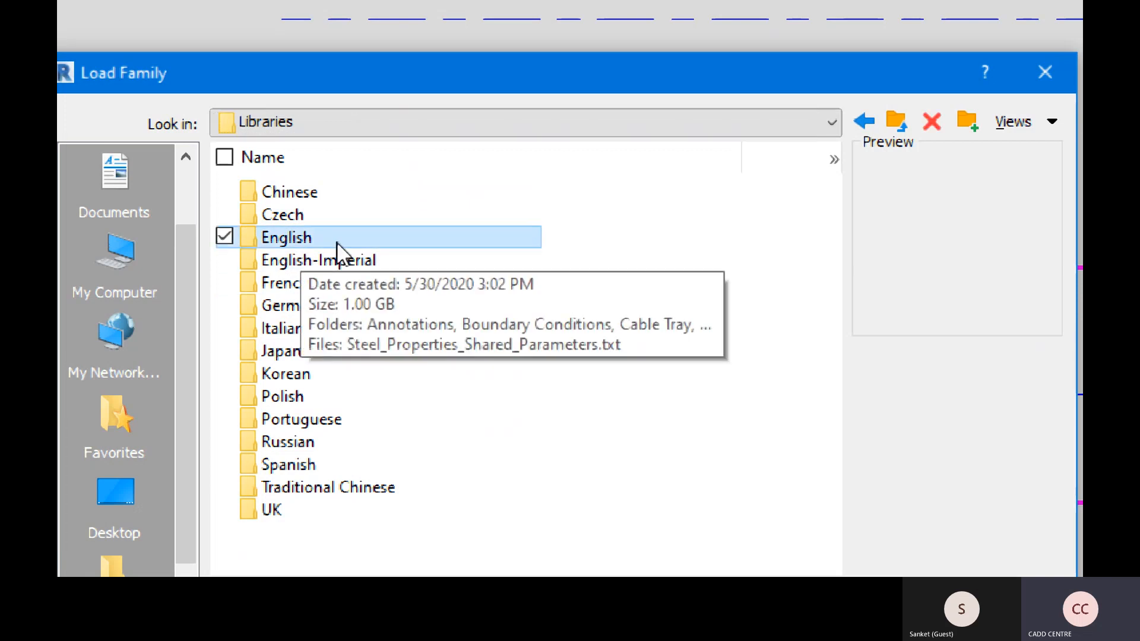
pyautogui.click(314, 262)
pyautogui.click(306, 245)
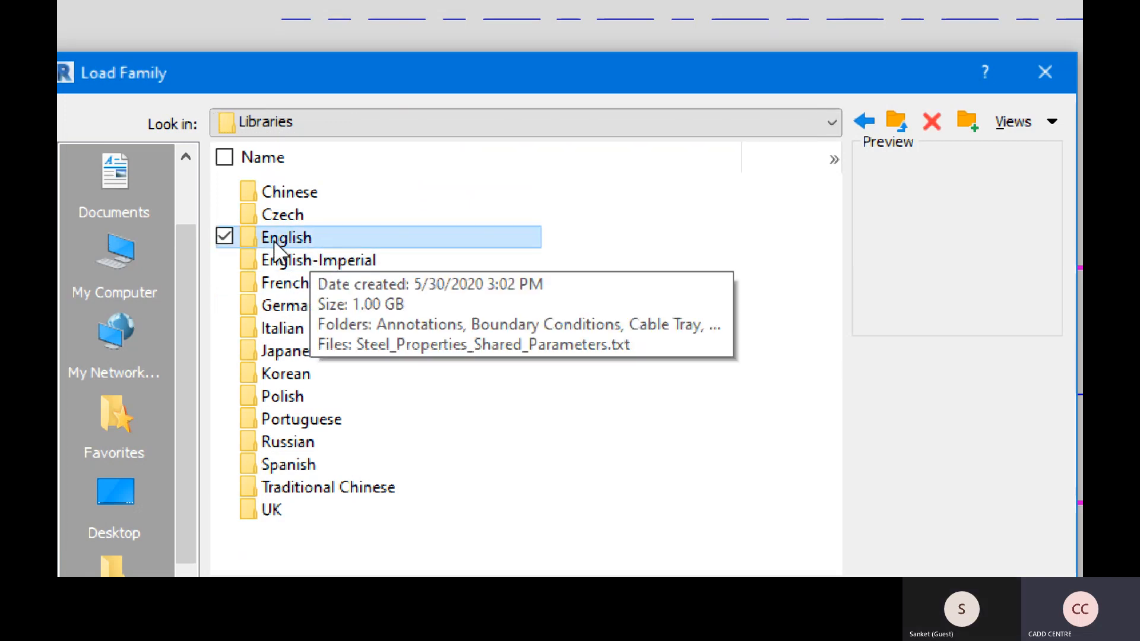
pyautogui.doubleClick(286, 237)
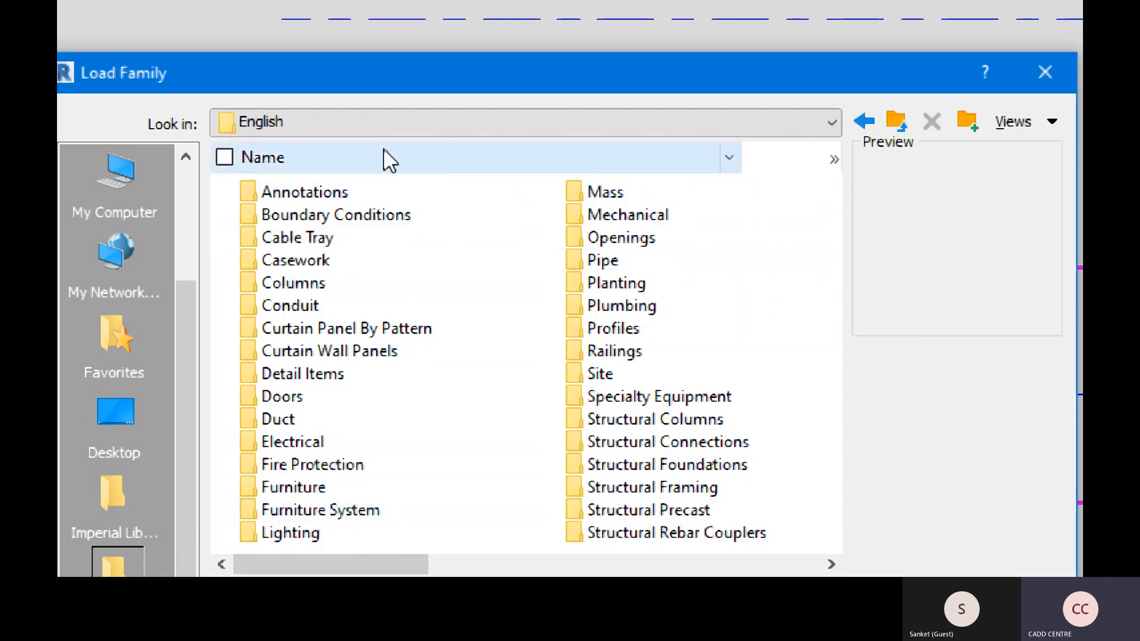
# From Annotations, load the M_Level Head - Triangle and M_Level Head - Triangle Spot families
pyautogui.doubleClick(301, 196)
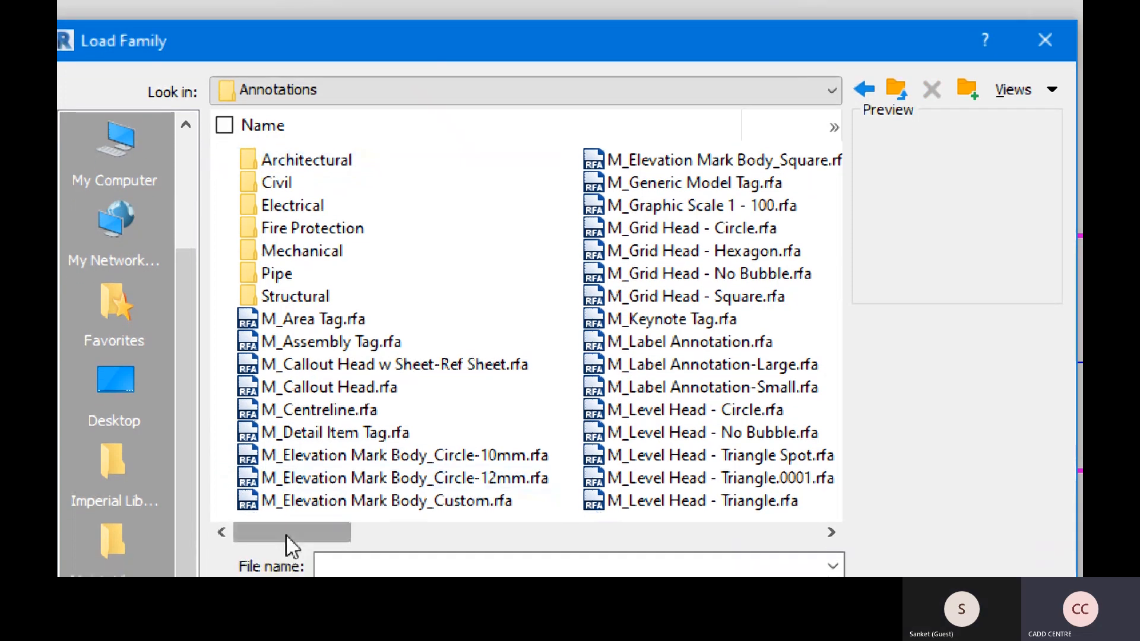
pyautogui.moveTo(286, 535); pyautogui.dragTo(370, 539)
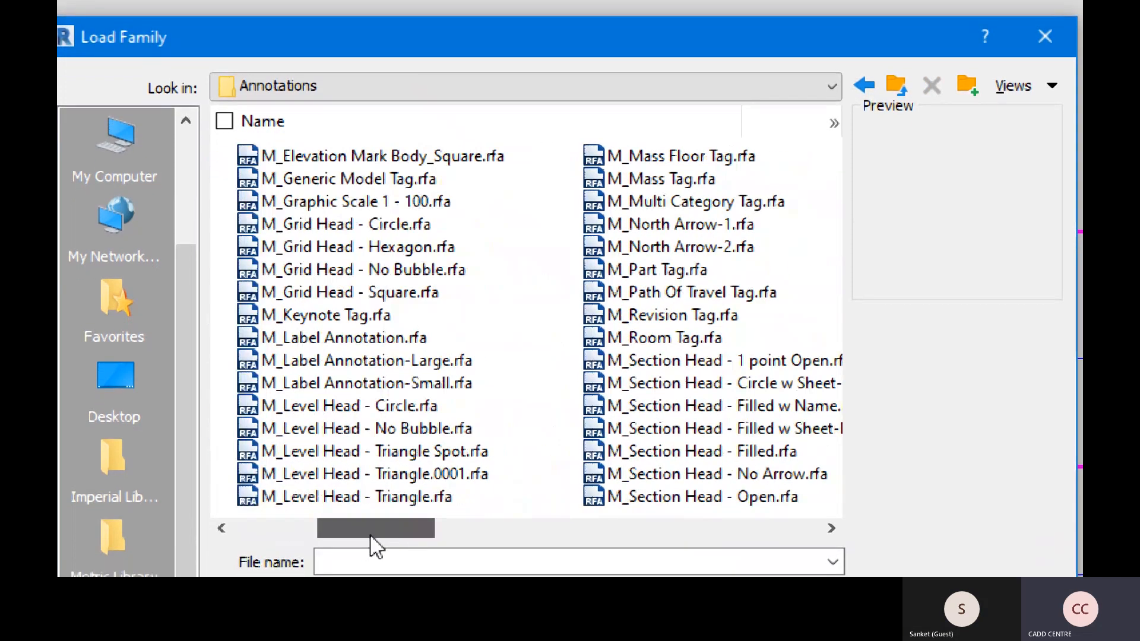
pyautogui.click(335, 411)
pyautogui.click(341, 429)
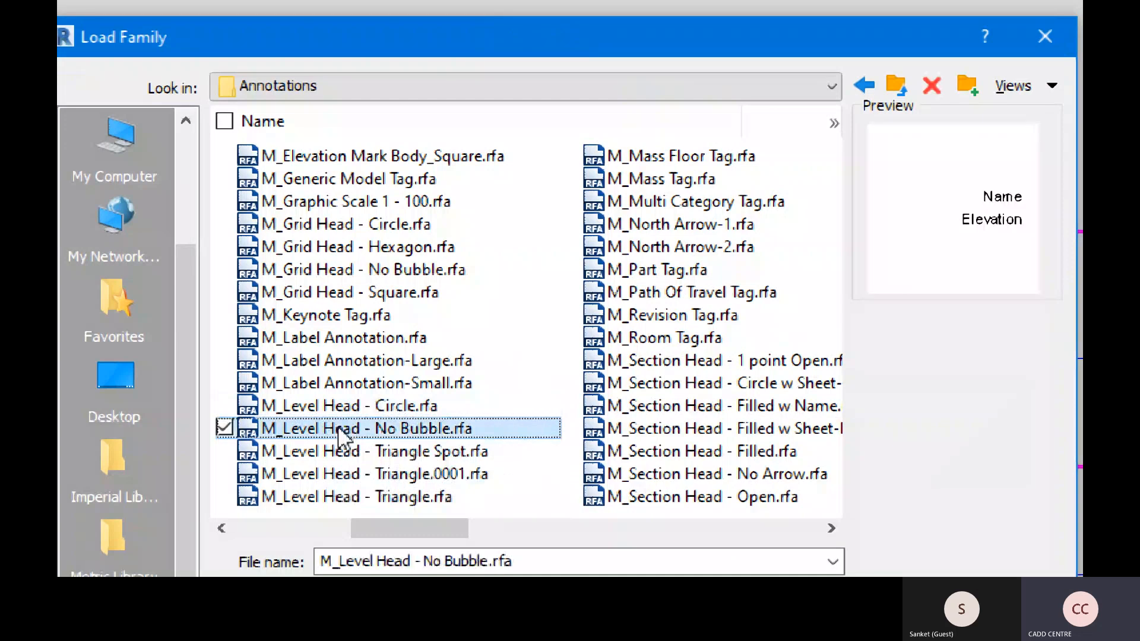
pyautogui.click(383, 450)
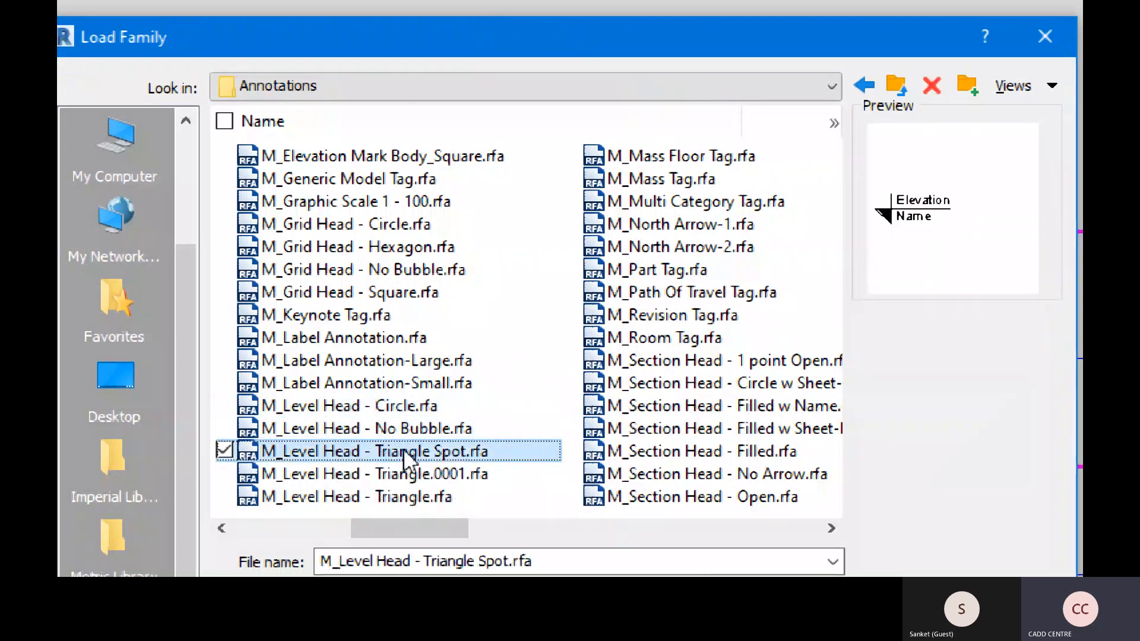
pyautogui.click(407, 497)
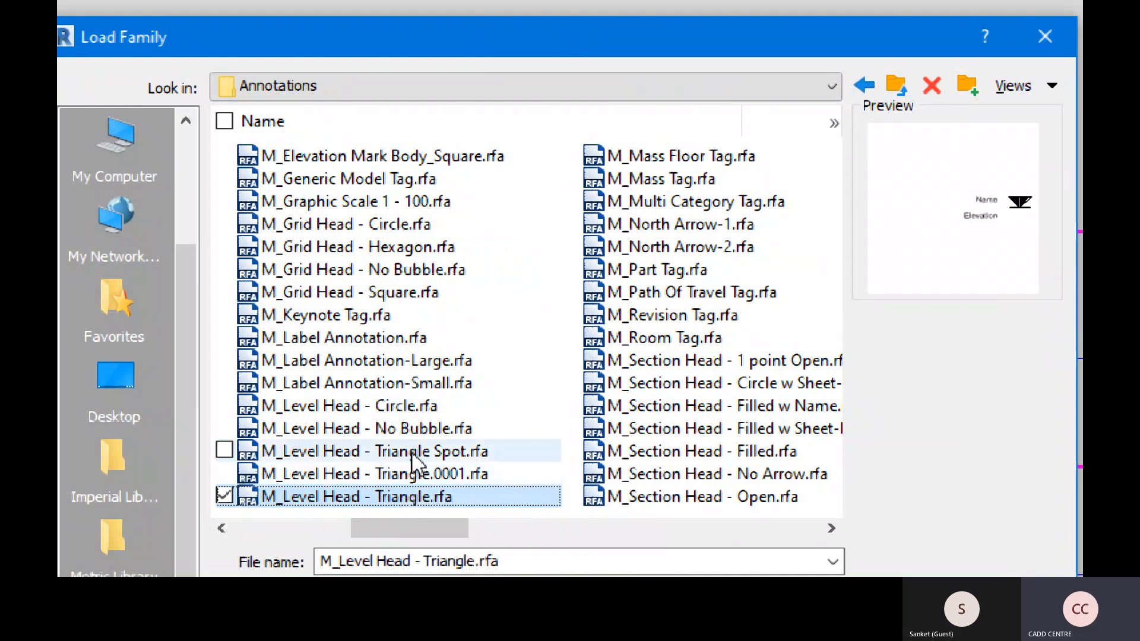
pyautogui.keyDown('ctrl'); pyautogui.click(415, 454); pyautogui.keyUp('ctrl')
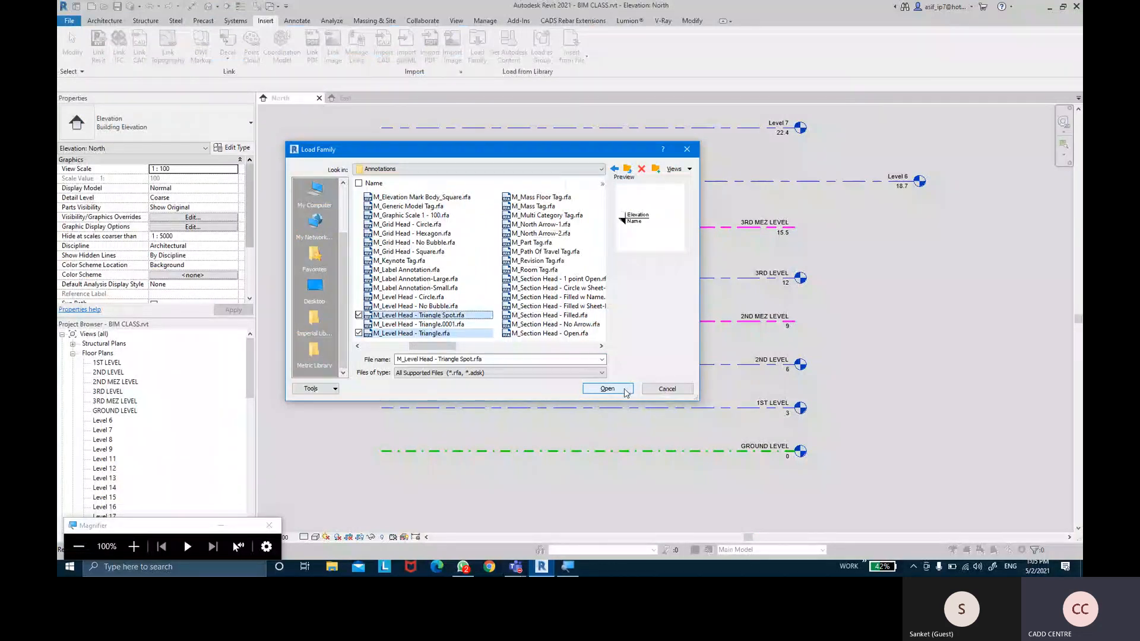
pyautogui.click(624, 390)
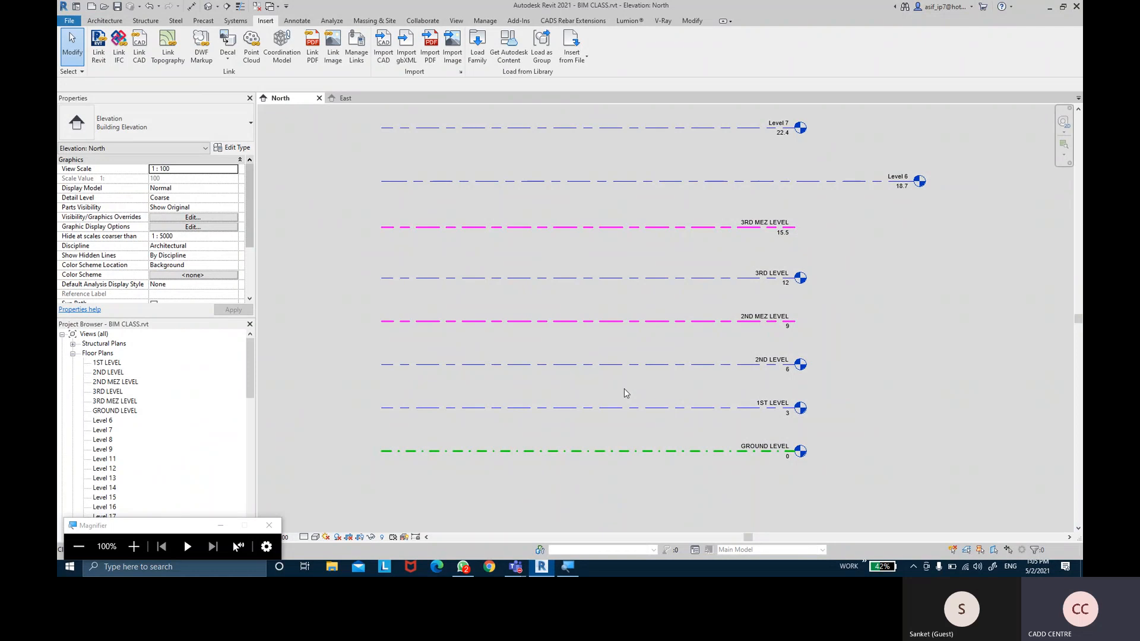
# Set the MEZ LEVEL type's head symbol to M_Level Head - Triangle
pyautogui.moveTo(854, 418); pyautogui.dragTo(846, 414, button='middle')
pyautogui.scroll(1, 826, 378)
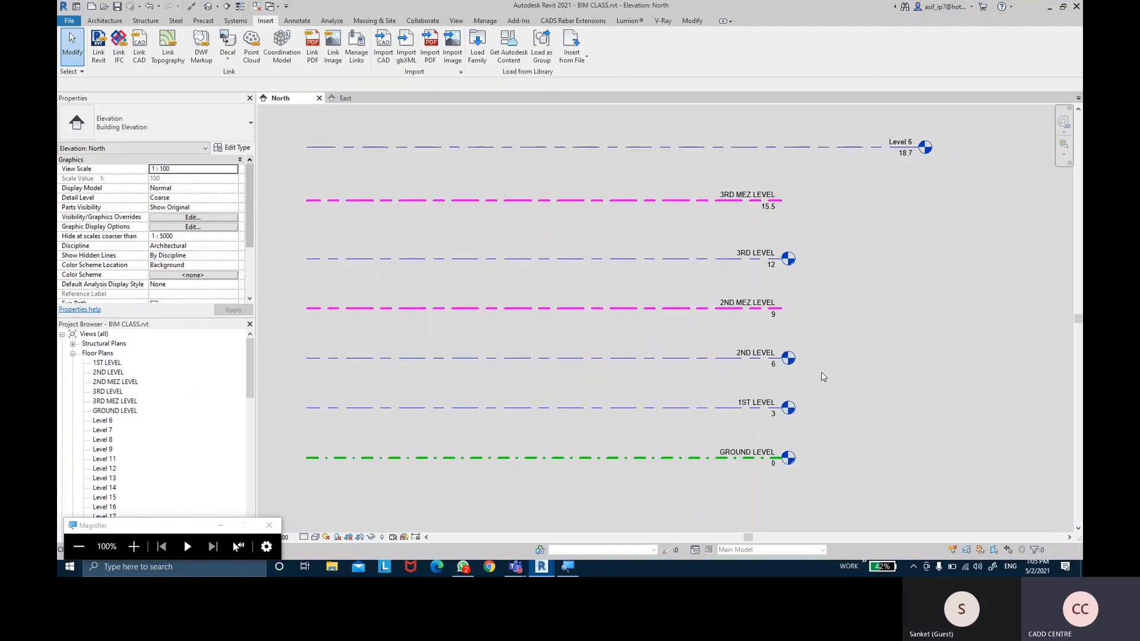
pyautogui.click(672, 310)
pyautogui.click(236, 147)
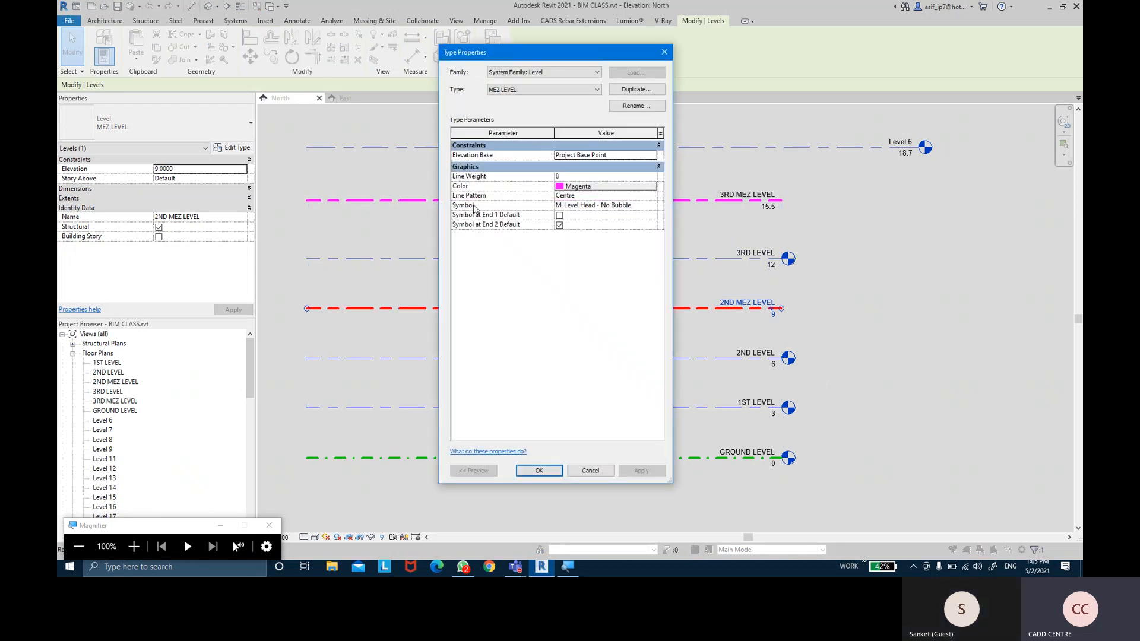
pyautogui.click(651, 206)
pyautogui.click(652, 205)
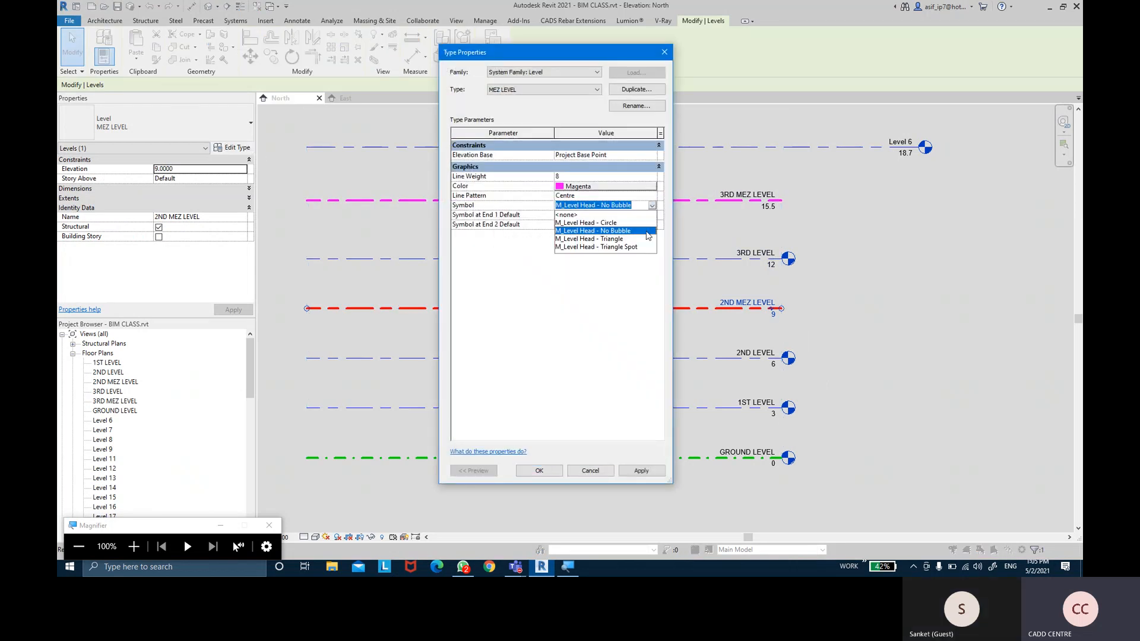
pyautogui.click(613, 239)
pyautogui.click(641, 471)
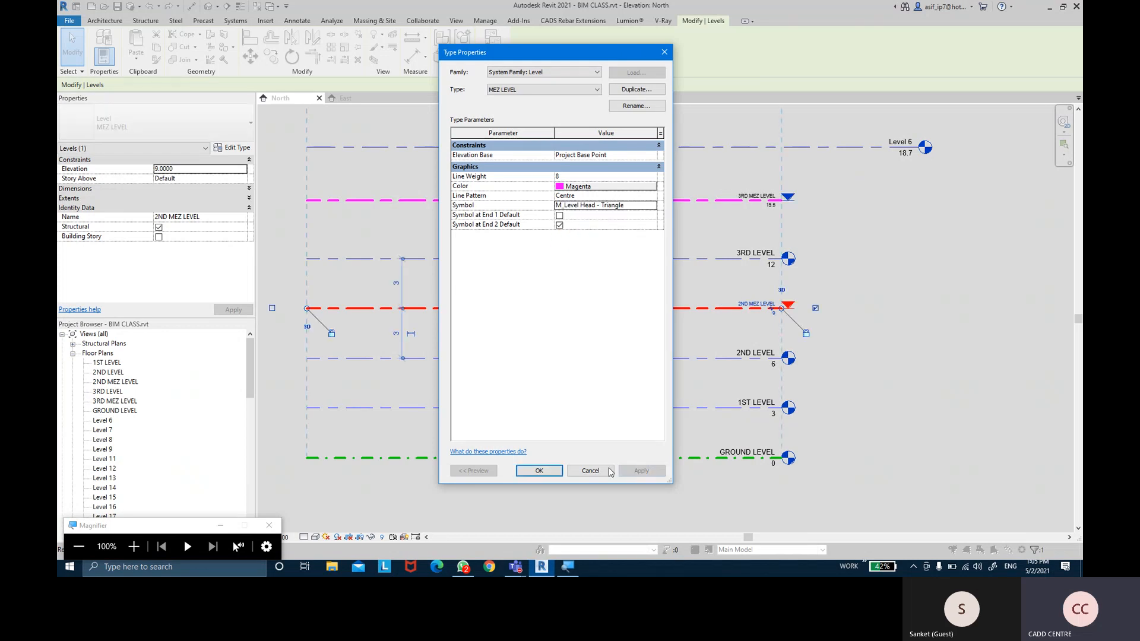
pyautogui.click(539, 471)
# Pan up toward Level 6 and select the 3RD MEZ LEVEL line
pyautogui.click(868, 238)
pyautogui.scroll(3, 849, 263)
pyautogui.moveTo(824, 260); pyautogui.dragTo(795, 298, button='middle')
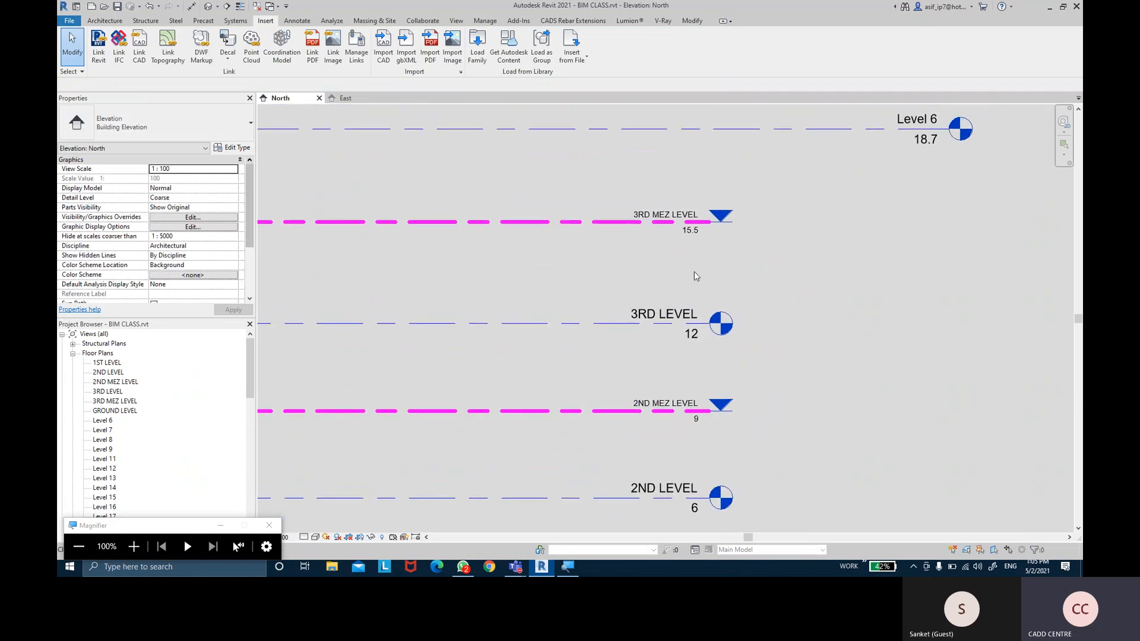
pyautogui.click(484, 222)
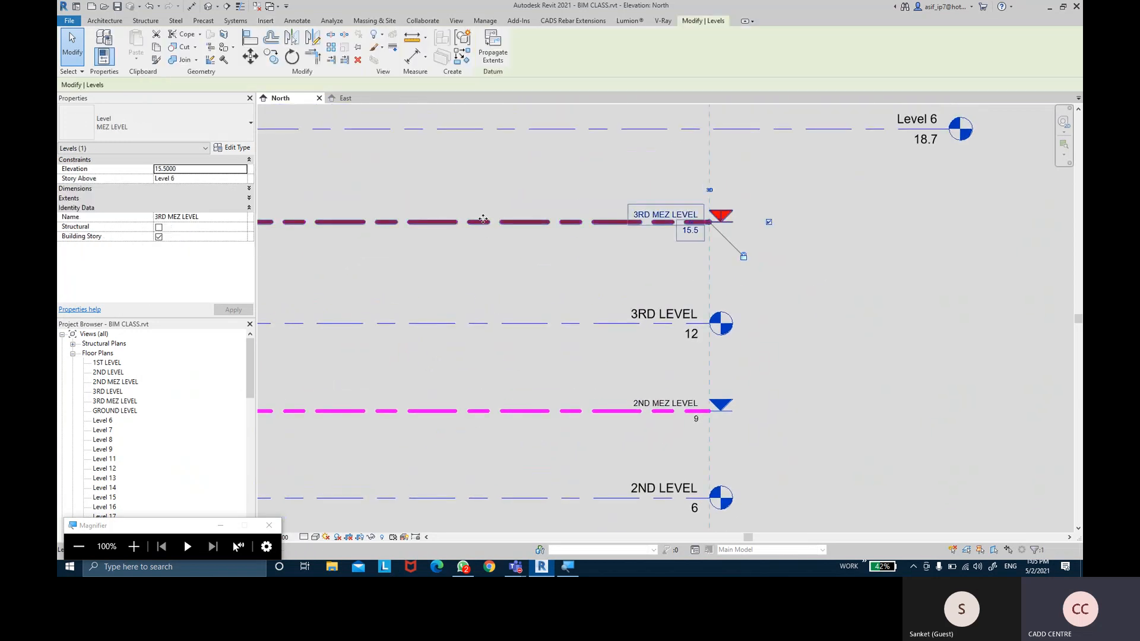
# Switch the MEZ LEVEL head symbol to M_Level Head - Triangle Spot and review the elevation
pyautogui.click(232, 147)
pyautogui.click(655, 206)
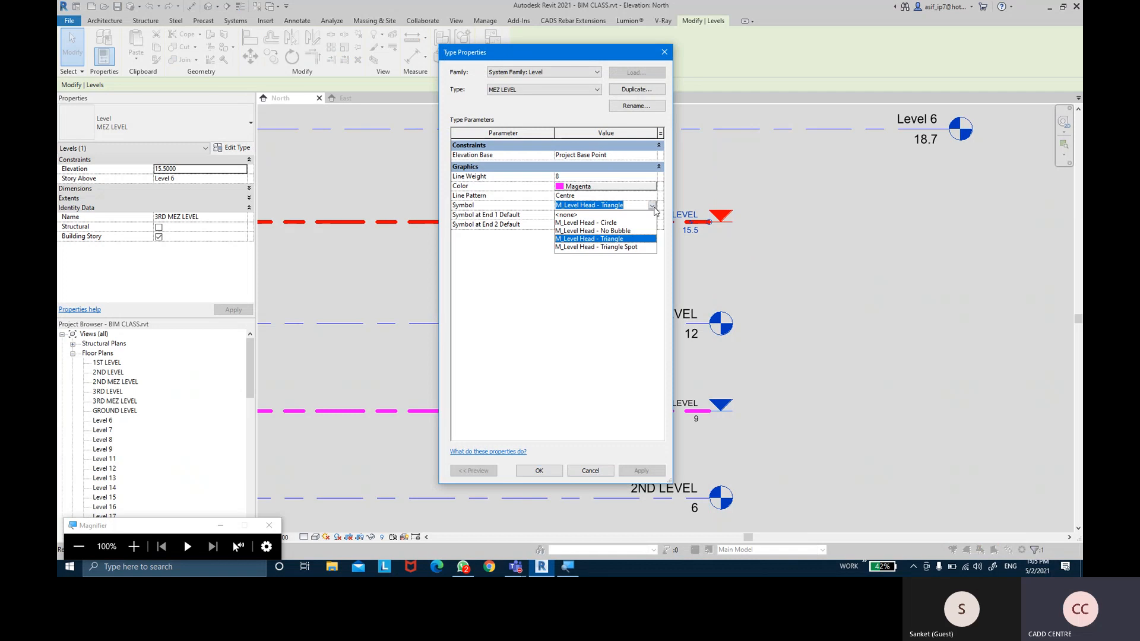
pyautogui.click(618, 250)
pyautogui.click(640, 472)
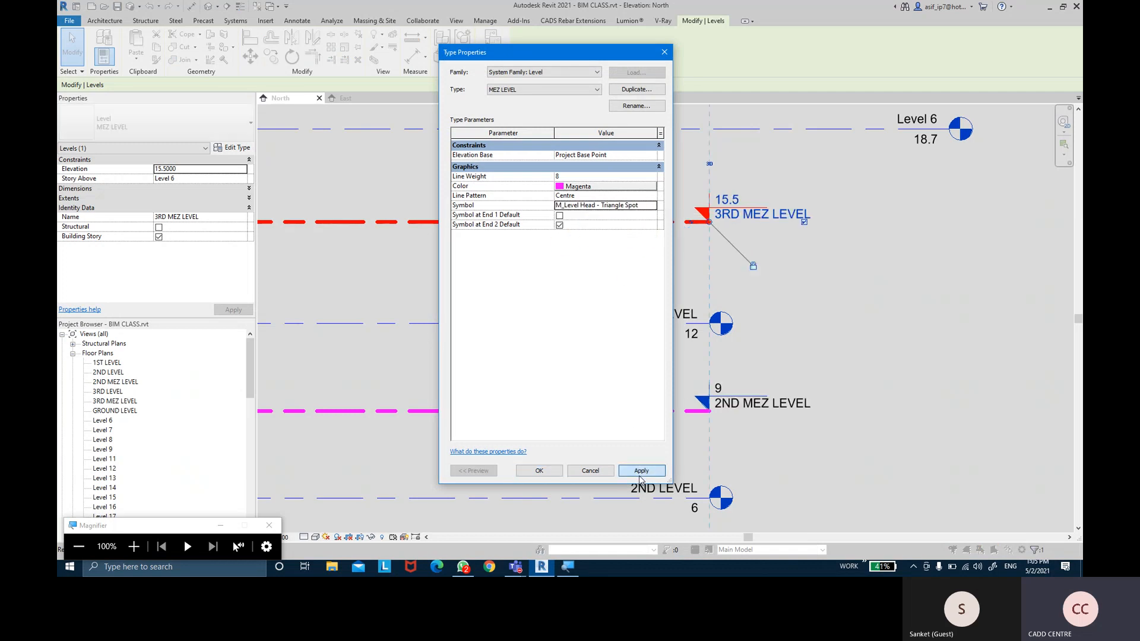
pyautogui.click(539, 470)
pyautogui.click(899, 254)
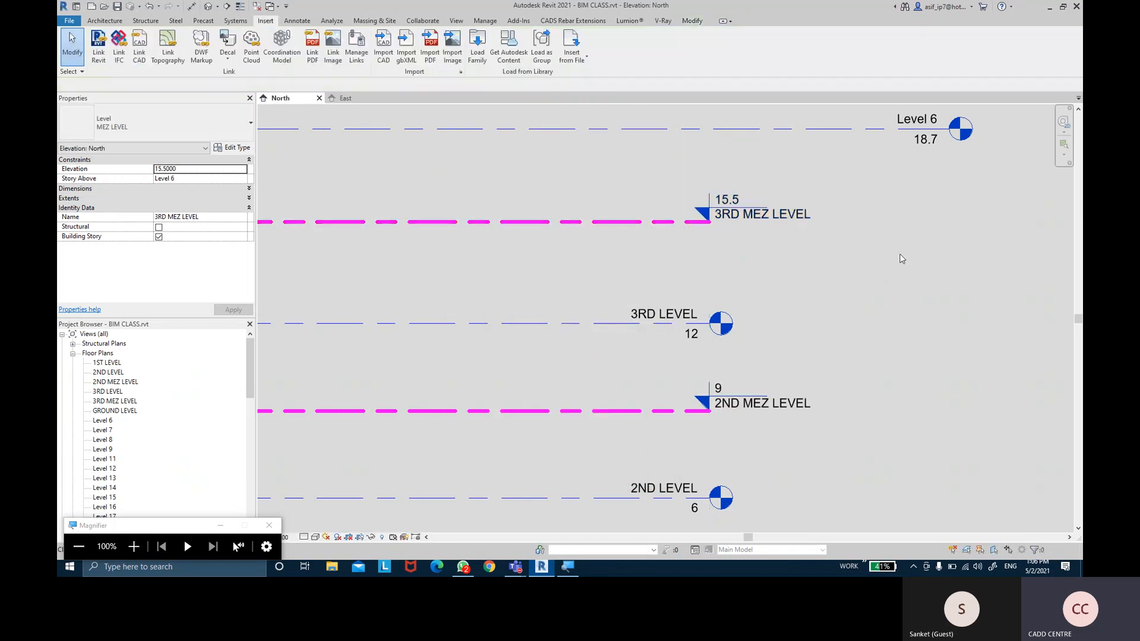
pyautogui.scroll(-3, 899, 254)
pyautogui.scroll(-1, 764, 245)
pyautogui.moveTo(765, 246); pyautogui.dragTo(769, 293, button='middle')
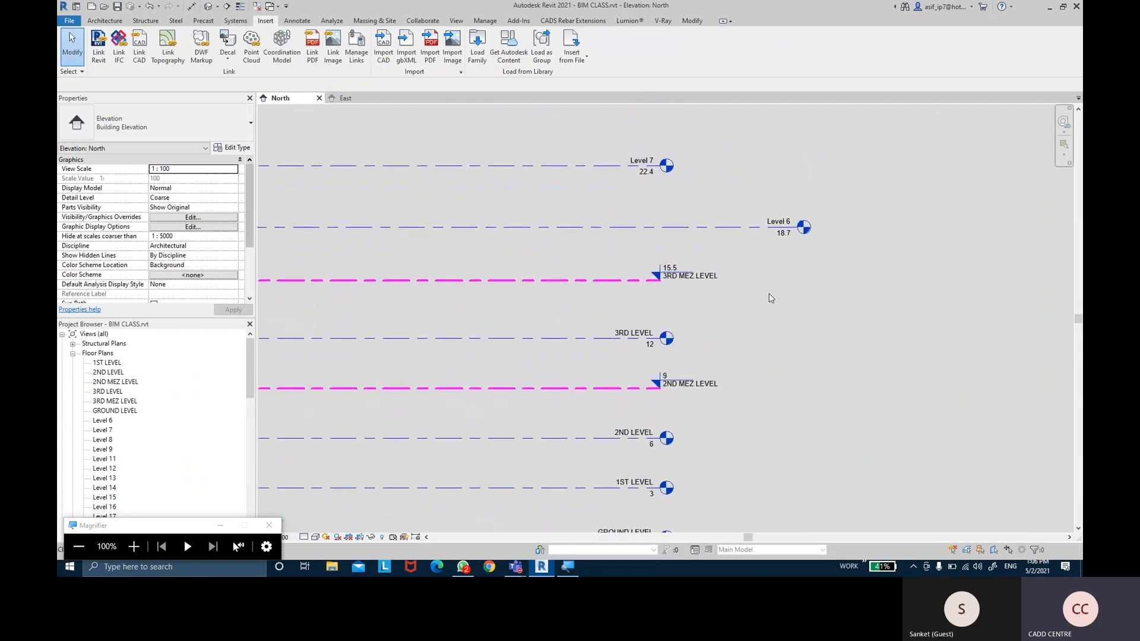
pyautogui.scroll(1, 676, 258)
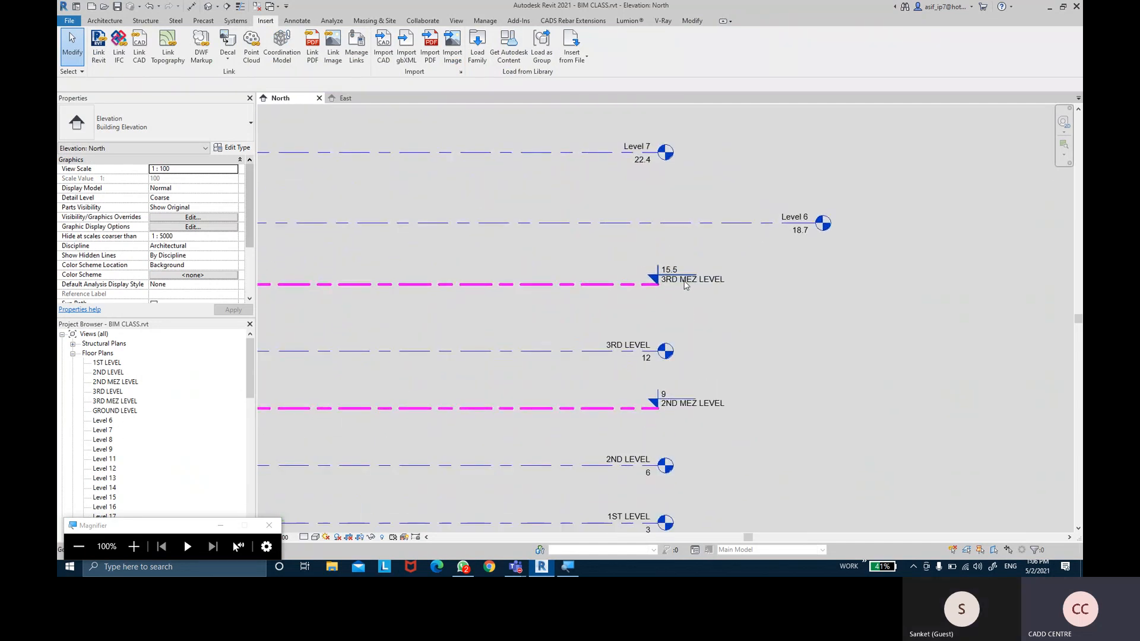
pyautogui.scroll(1, 685, 284)
pyautogui.scroll(-1, 632, 232)
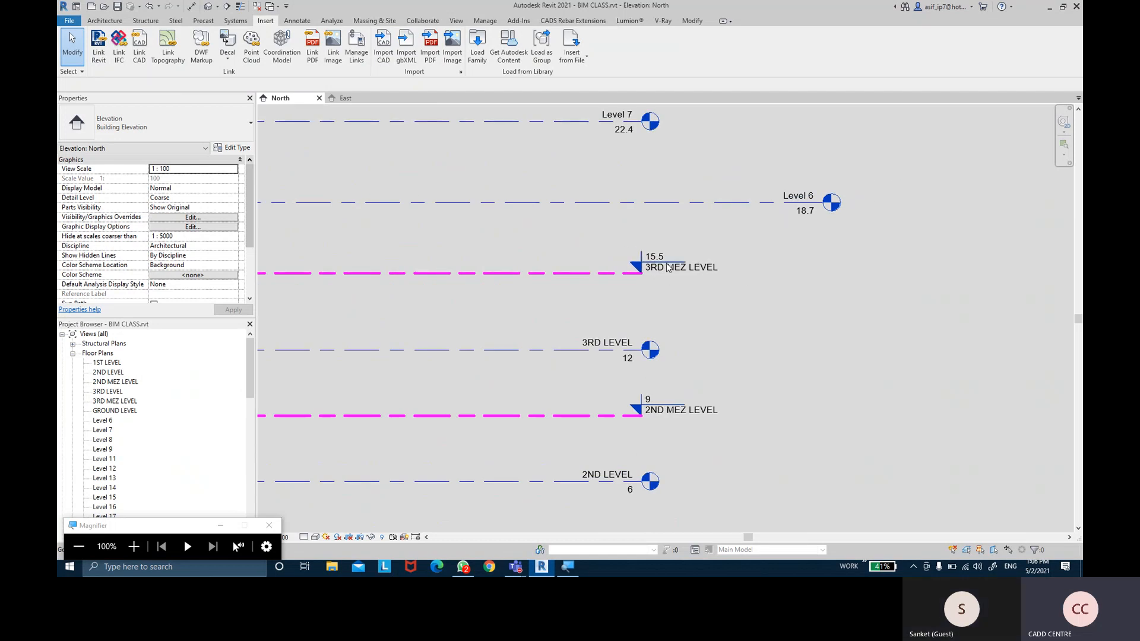
pyautogui.scroll(1, 668, 259)
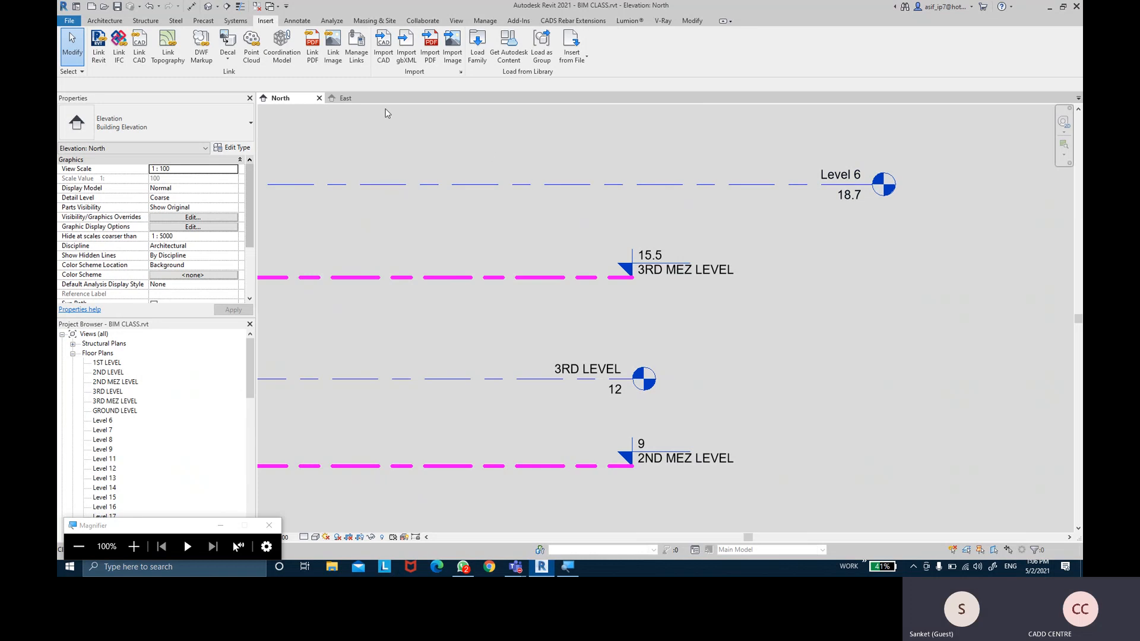
# Create a new family from Family Templates > English > Annotations > Metric Level Head.rft
pyautogui.click(79, 22)
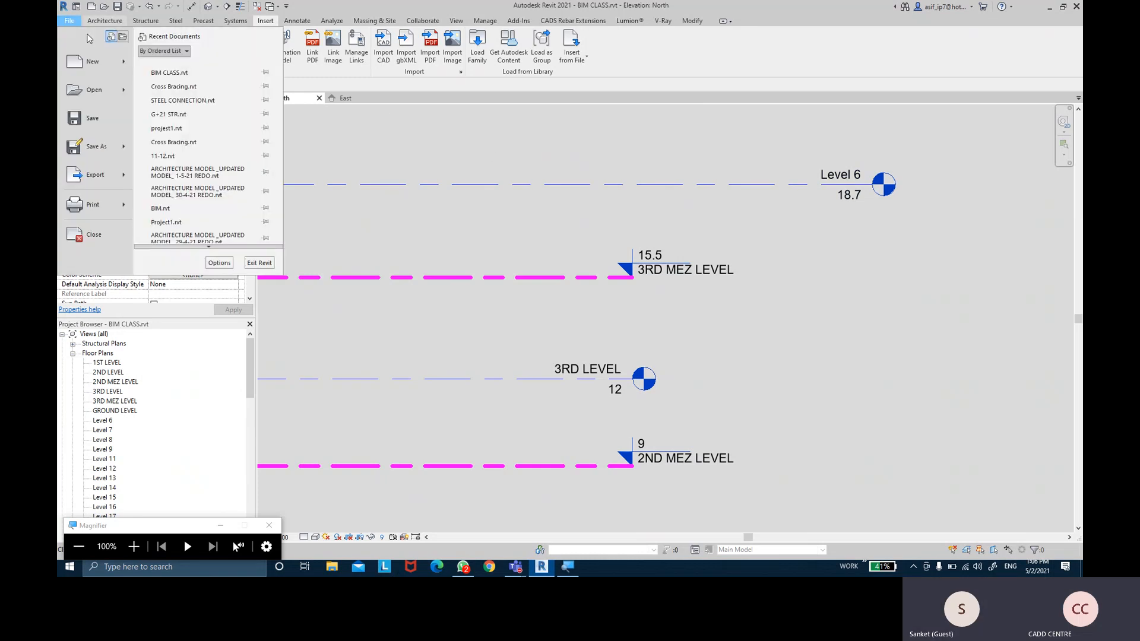
pyautogui.moveTo(126, 70)
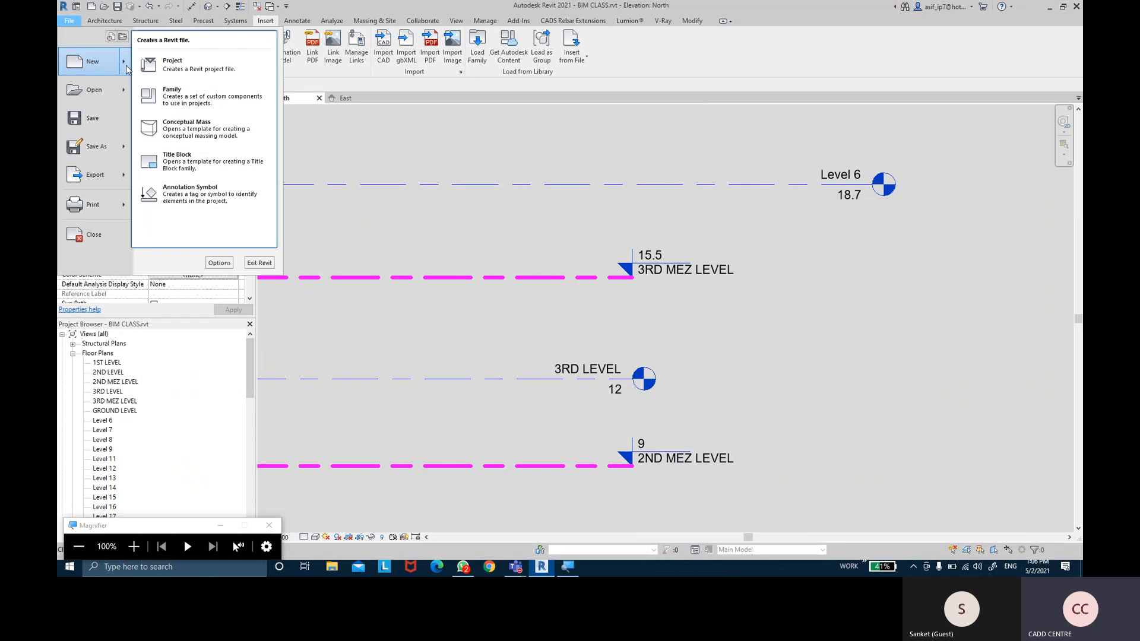
pyautogui.click(198, 102)
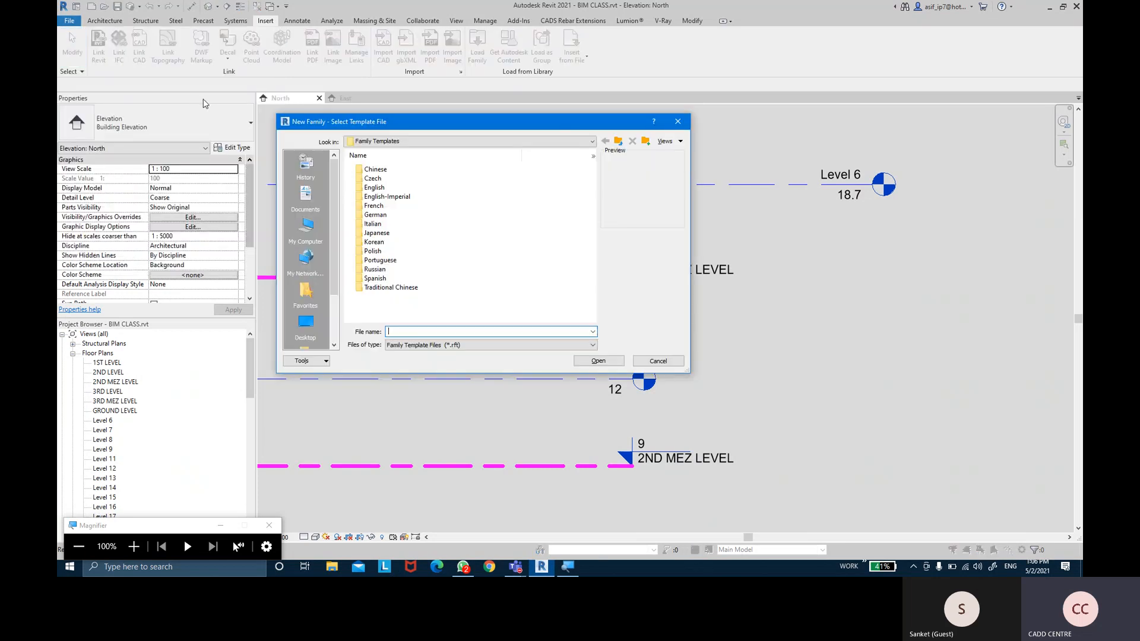
pyautogui.click(406, 142)
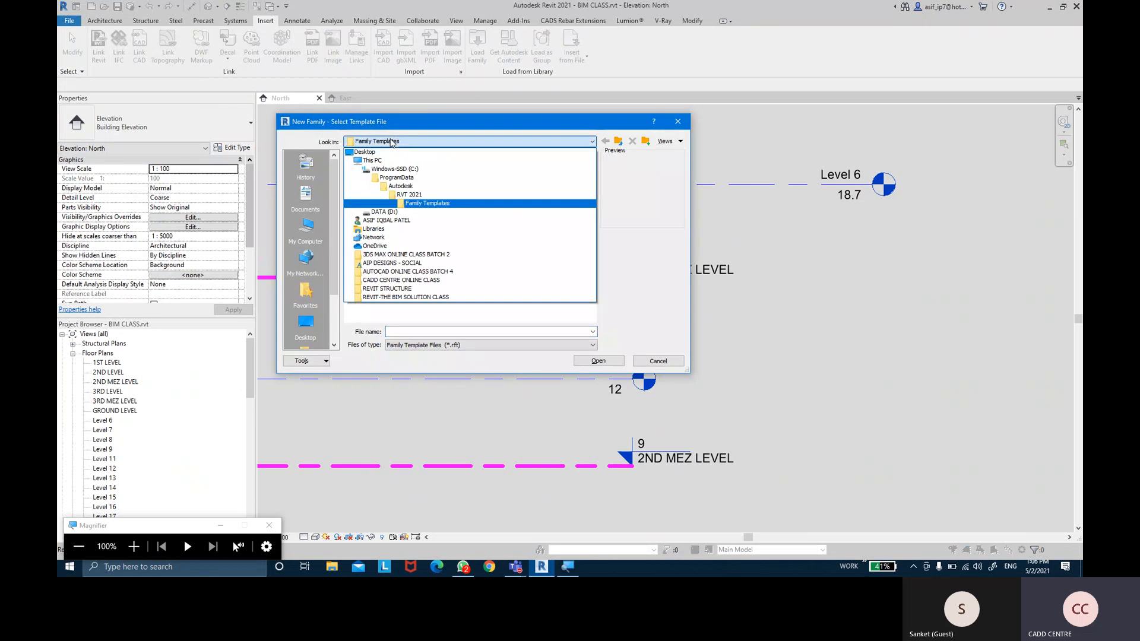
pyautogui.click(431, 203)
pyautogui.click(389, 189)
pyautogui.doubleClick(369, 189)
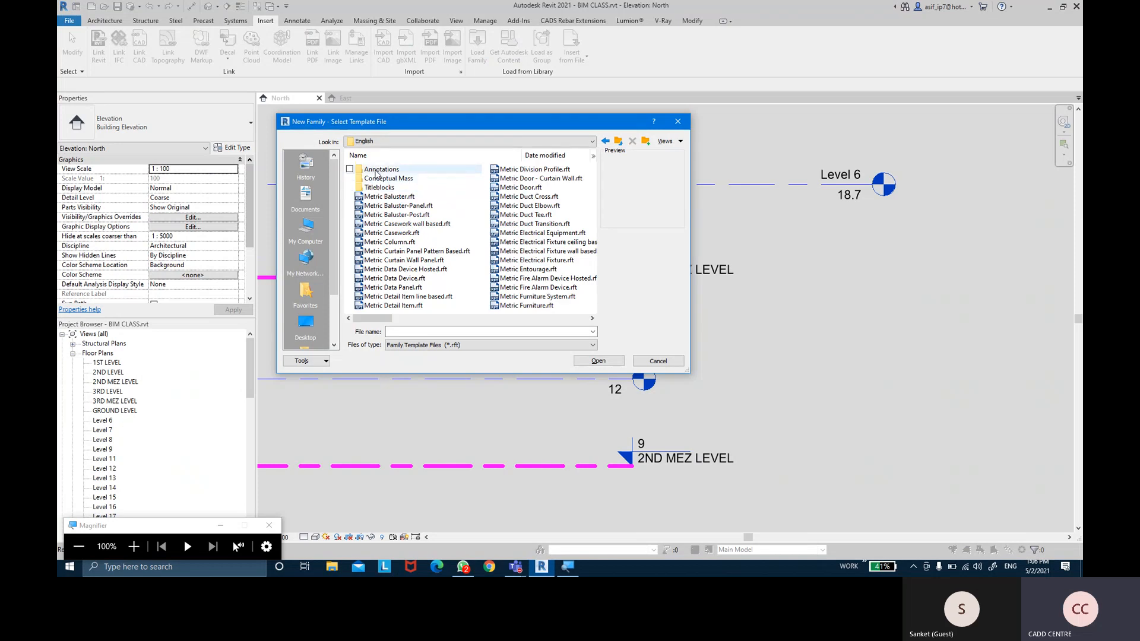
pyautogui.click(375, 172)
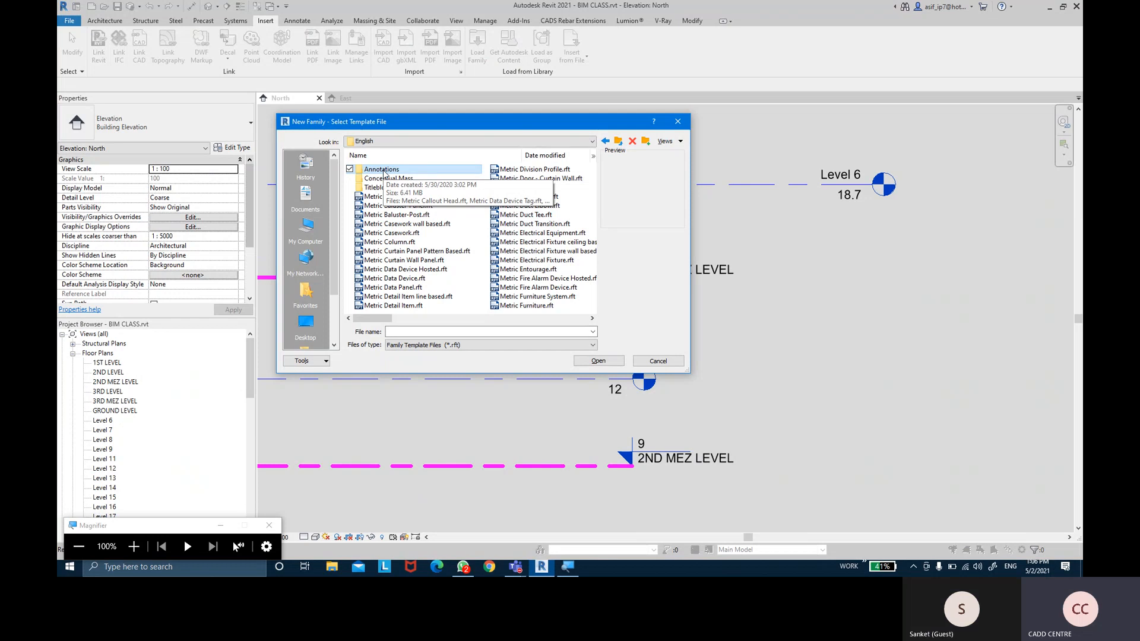
pyautogui.doubleClick(383, 171)
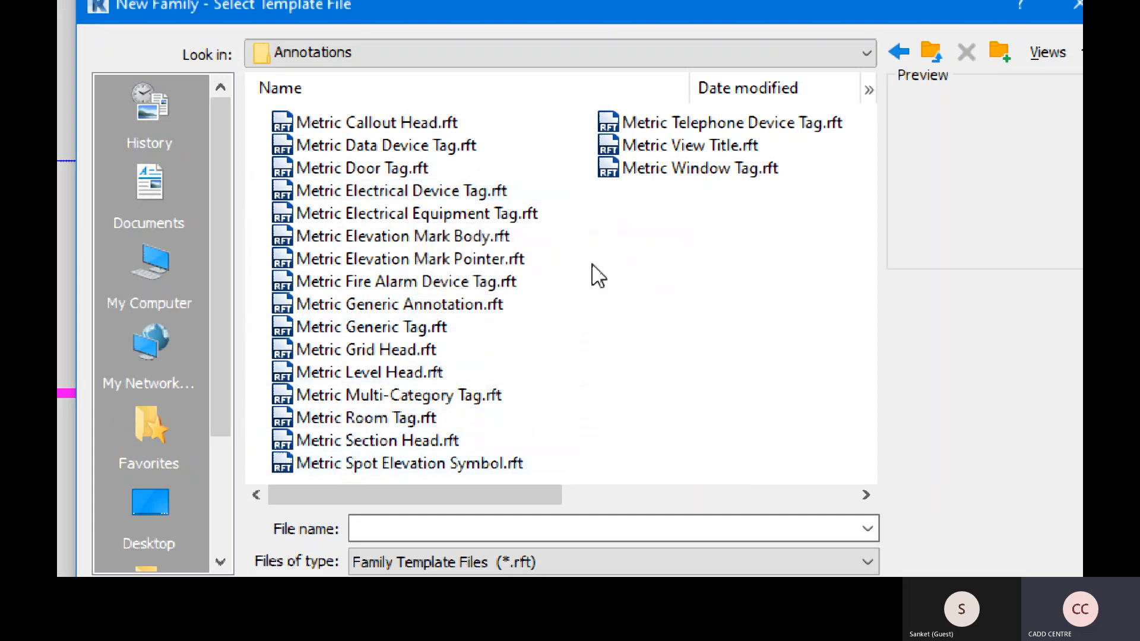
pyautogui.click(392, 378)
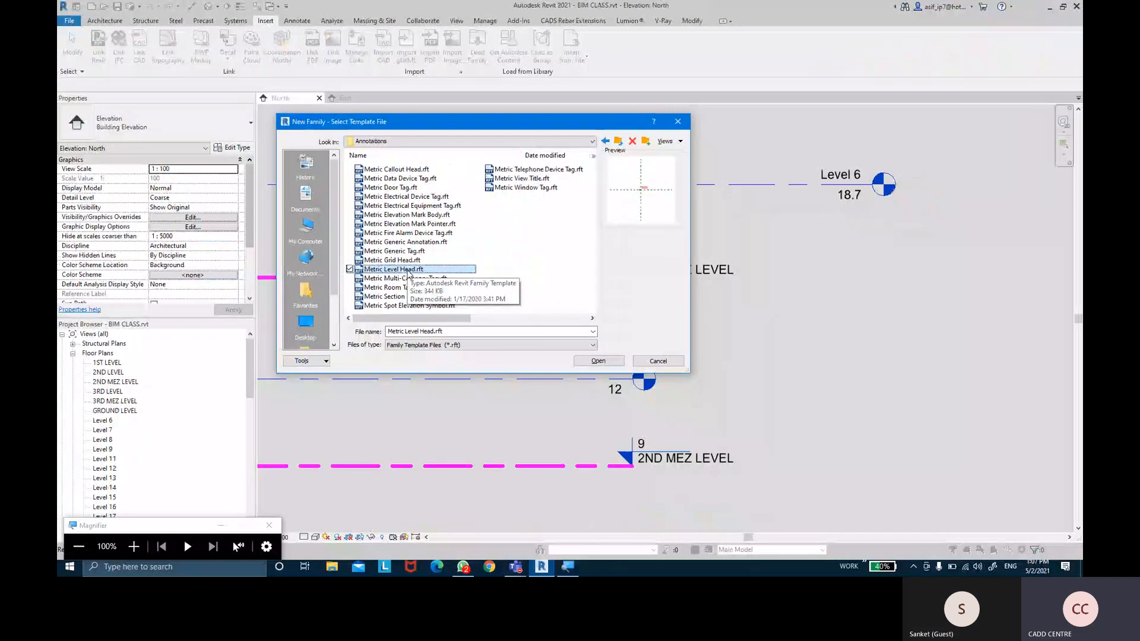
pyautogui.click(599, 361)
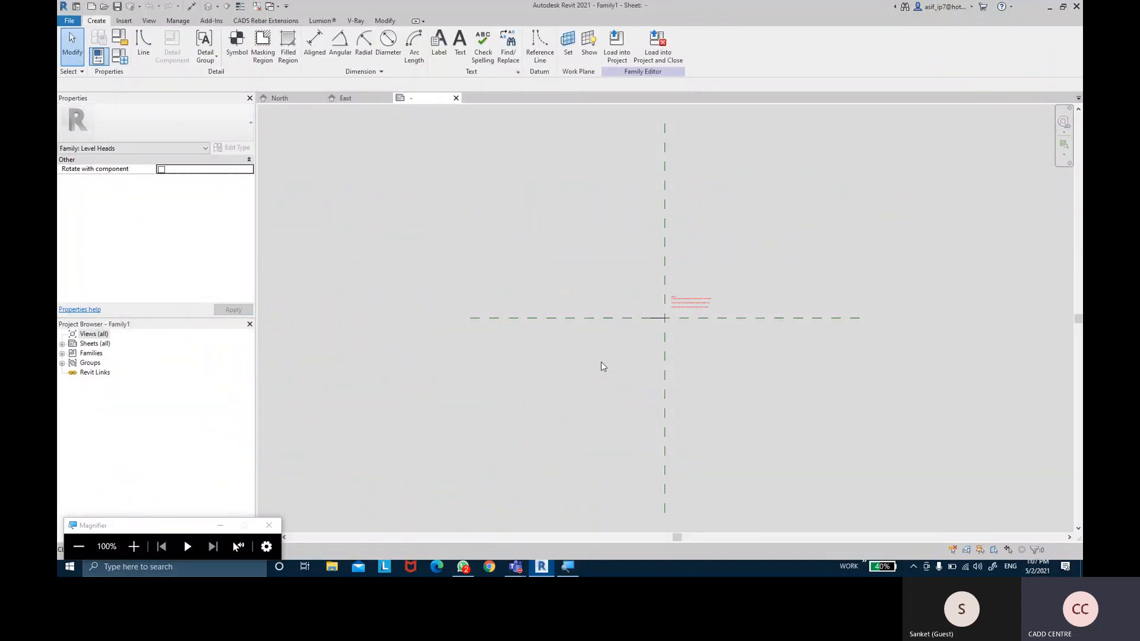
# Zoom in on the template and delete its red instruction note
pyautogui.scroll(3, 692, 311)
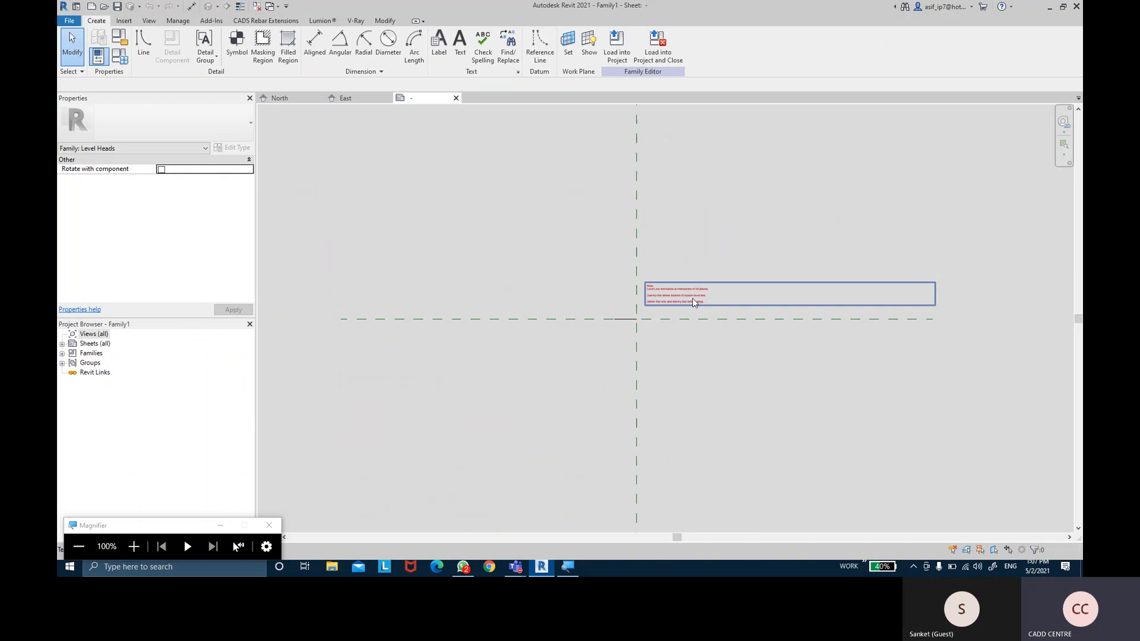
pyautogui.scroll(5, 649, 267)
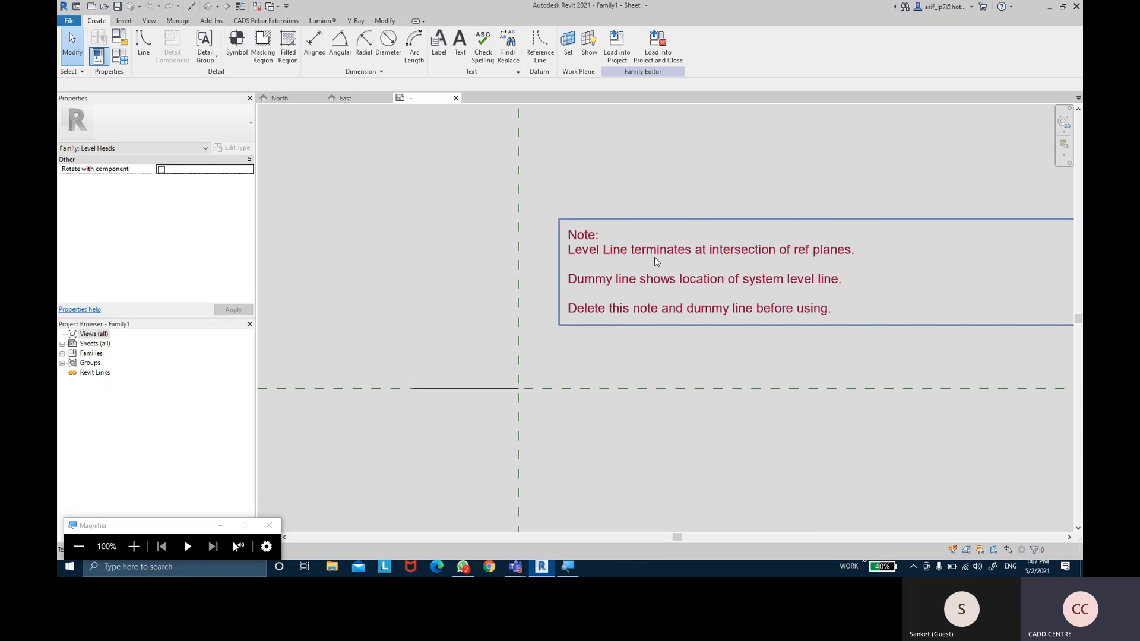
pyautogui.press('ctrl')
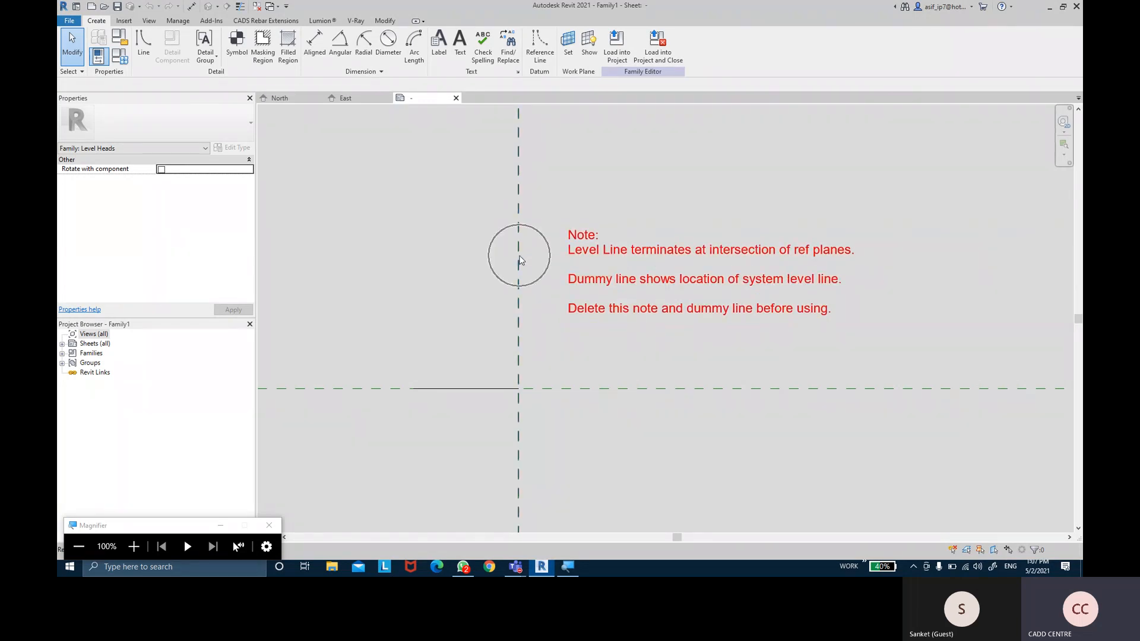
pyautogui.press('ctrl')
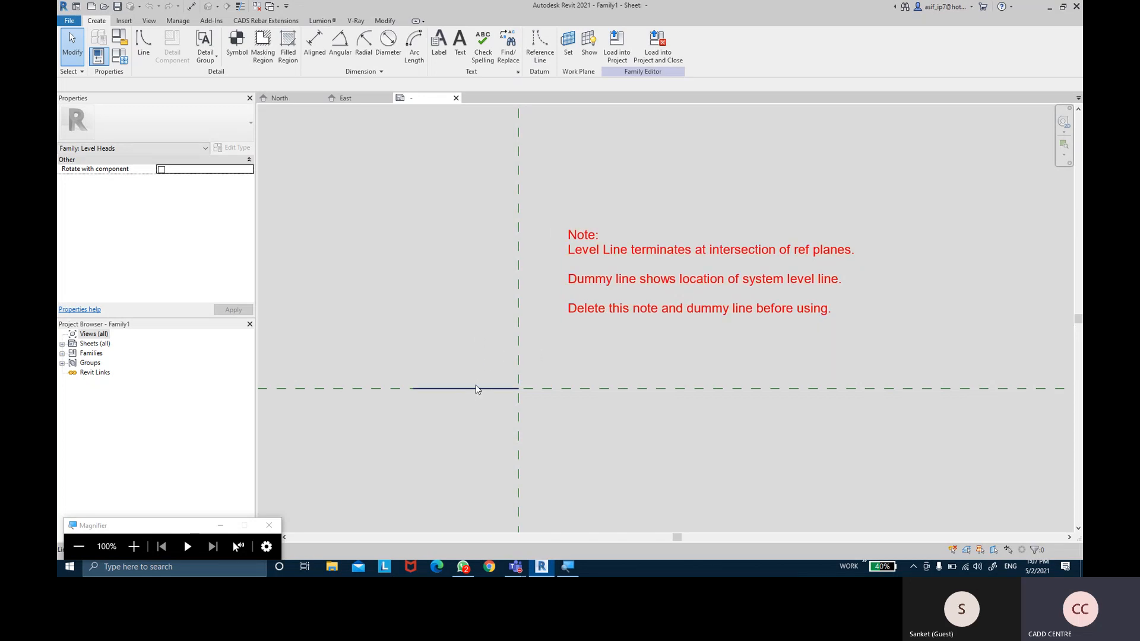
pyautogui.click(590, 296)
pyautogui.press('Delete')
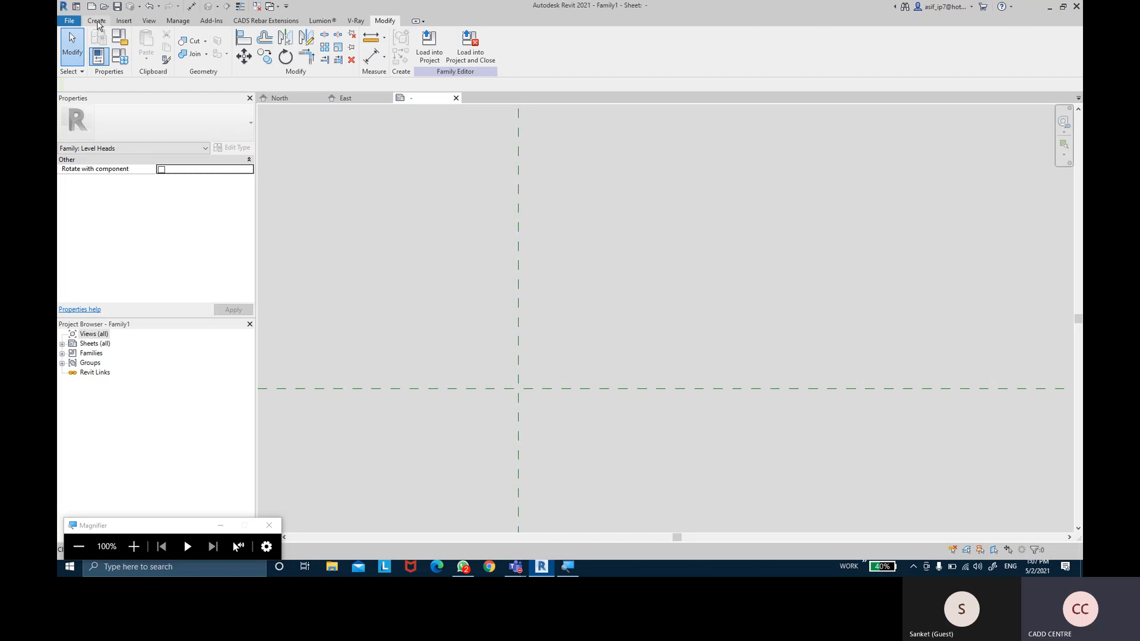
# Draw a 15.0 by 15.0 rectangle of lines around the reference-plane intersection
pyautogui.click(97, 21)
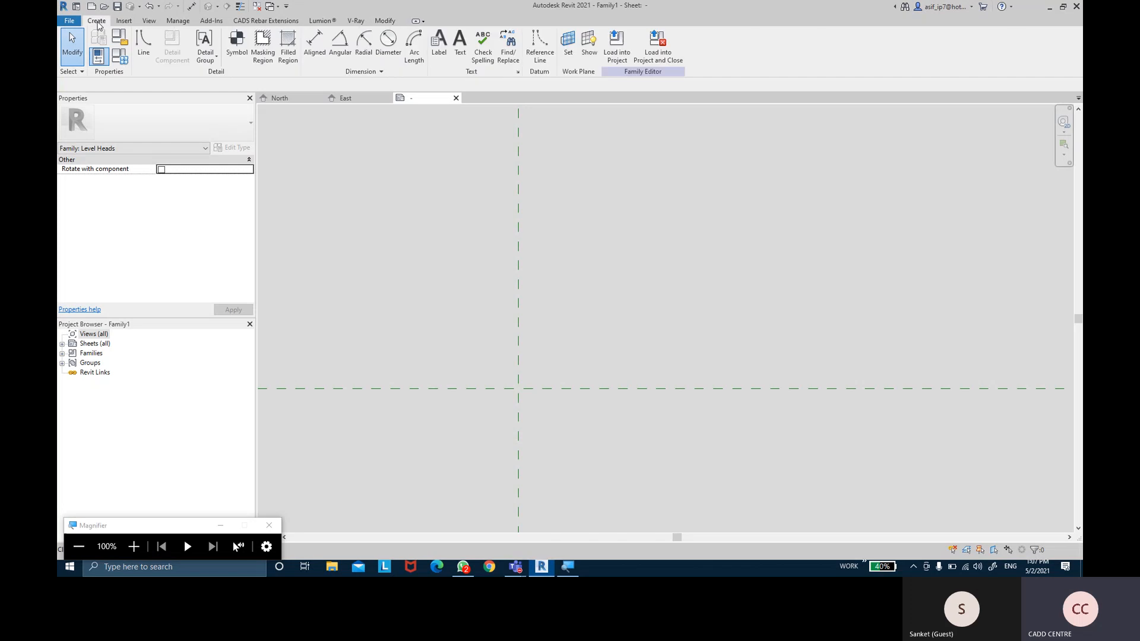
pyautogui.click(143, 45)
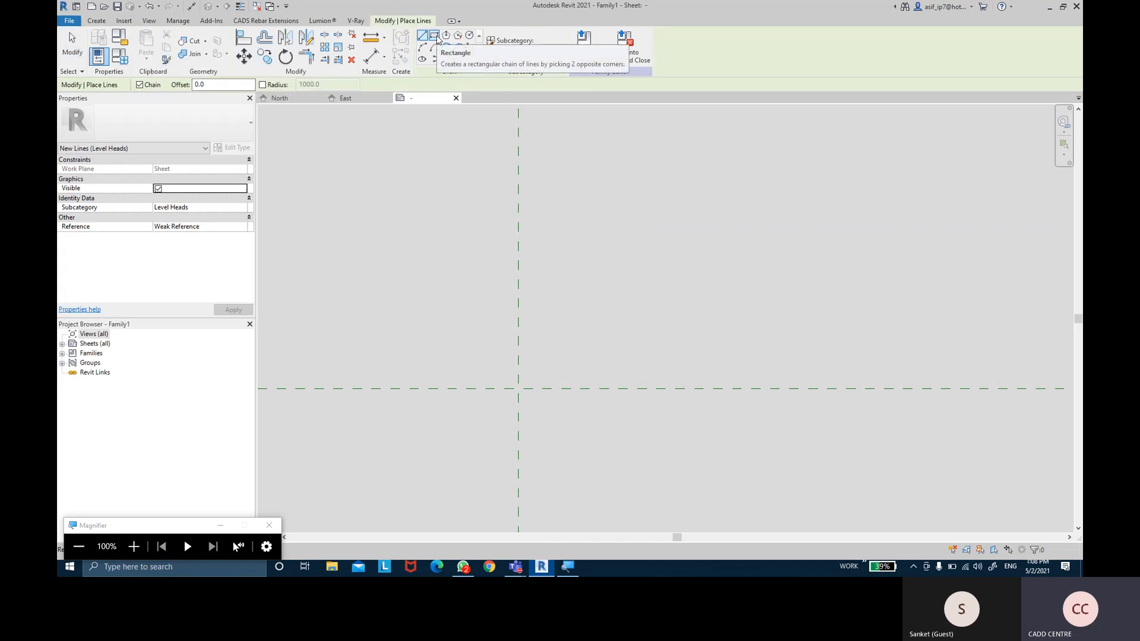
pyautogui.click(436, 37)
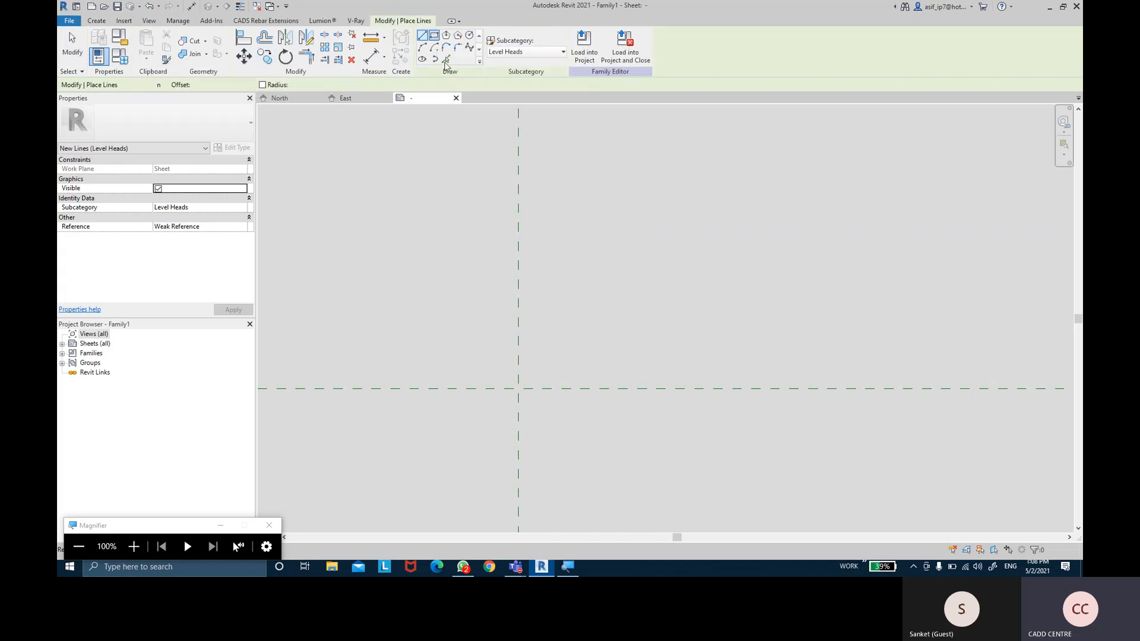
pyautogui.click(486, 356)
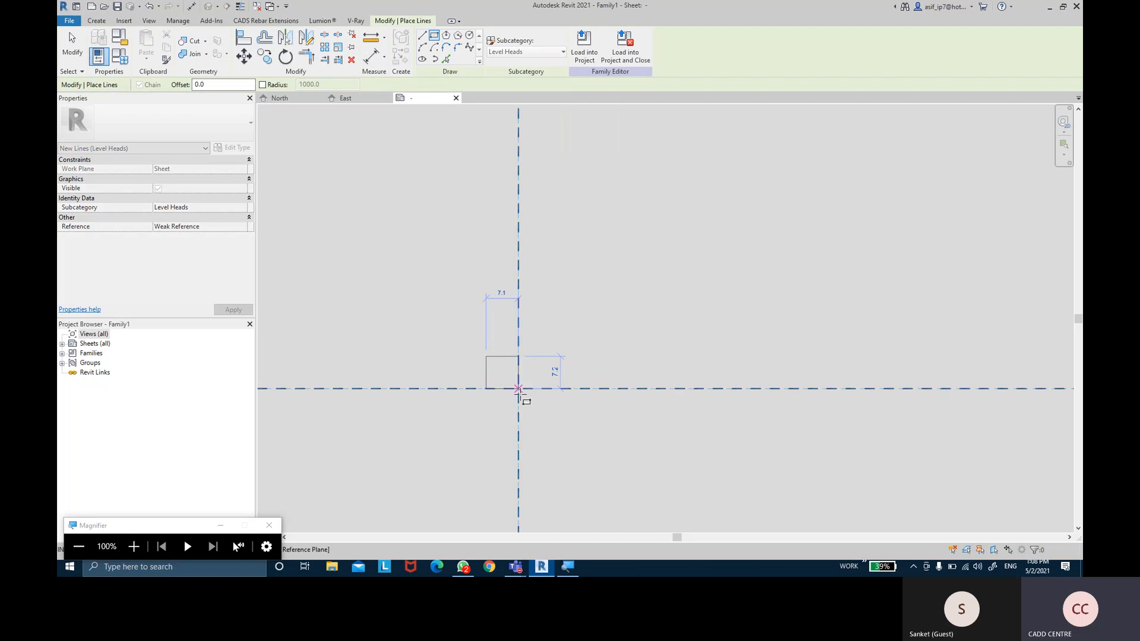
pyautogui.click(555, 424)
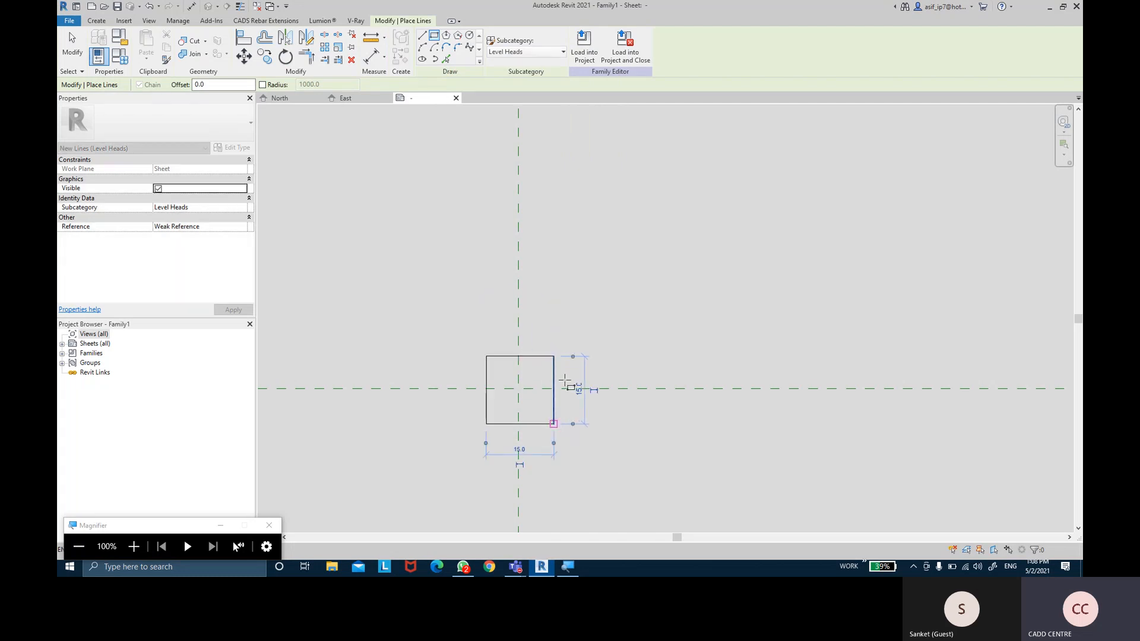
pyautogui.click(63, 53)
pyautogui.scroll(2, 607, 332)
pyautogui.moveTo(570, 339); pyautogui.dragTo(609, 256, button='middle')
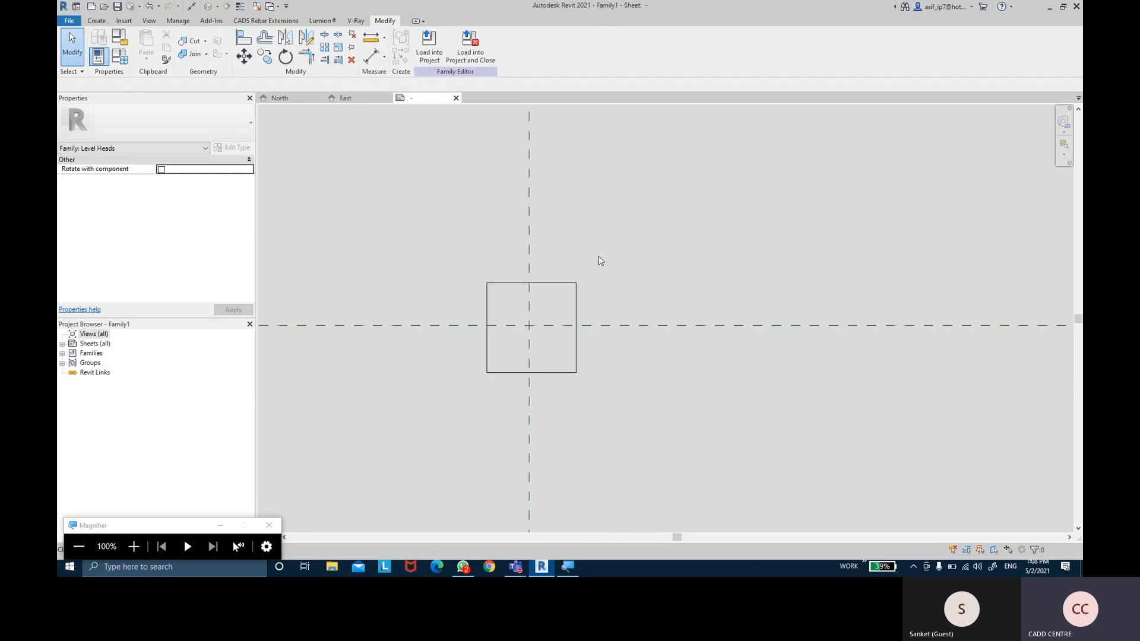
pyautogui.moveTo(622, 226); pyautogui.dragTo(632, 237, button='middle')
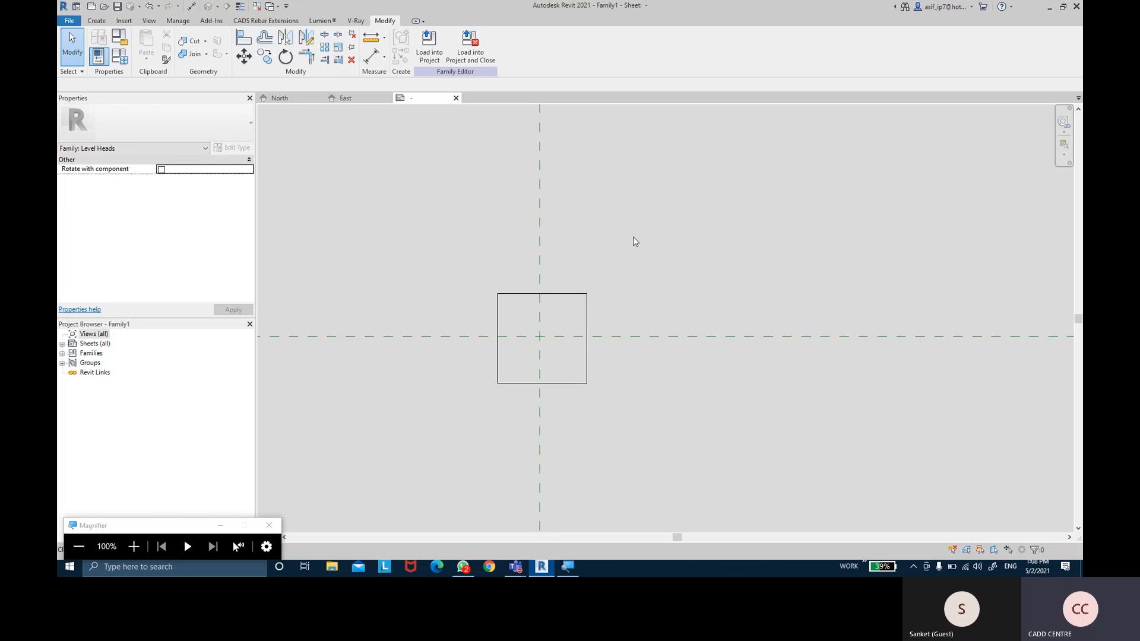
# Try an aligned dimension across the square's edges and centre plane, then cancel it
pyautogui.click(373, 59)
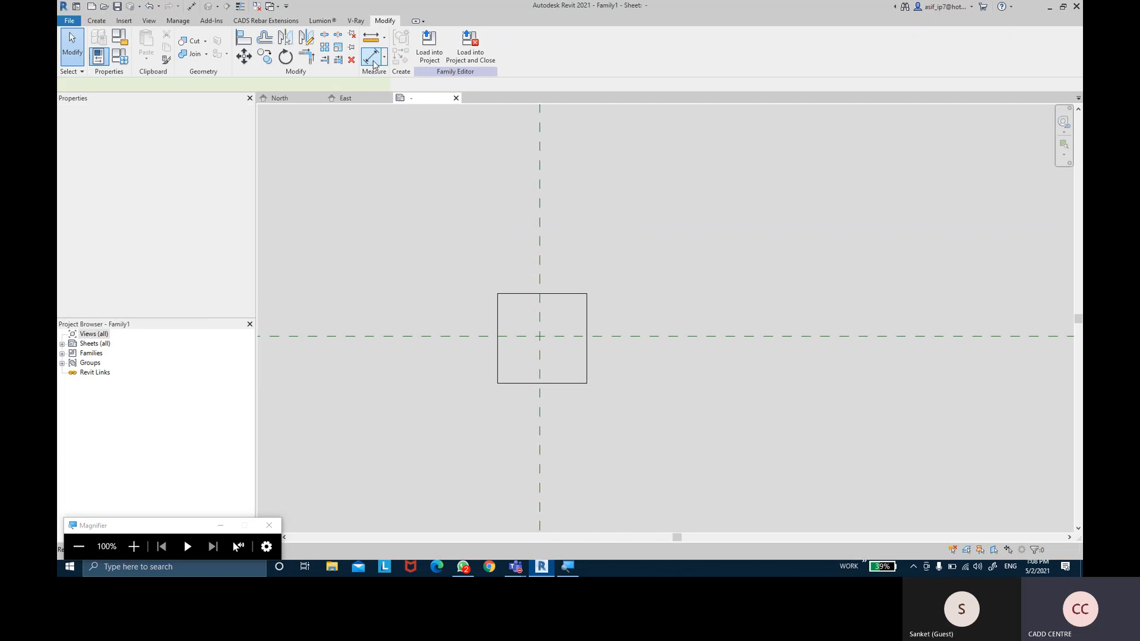
pyautogui.click(499, 315)
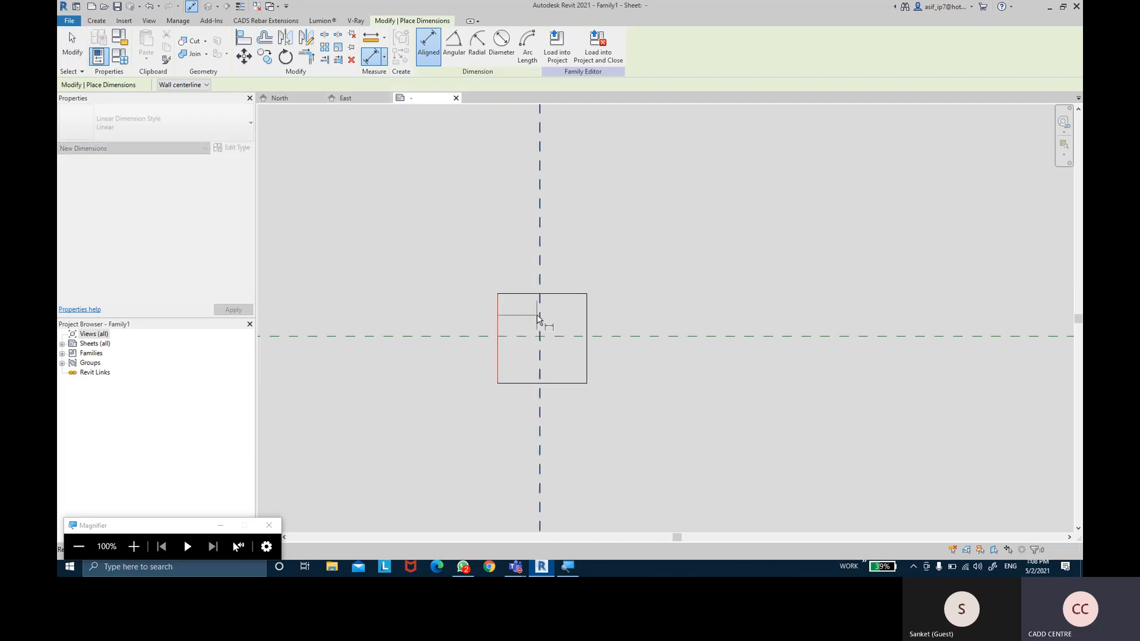
pyautogui.click(539, 314)
pyautogui.click(587, 314)
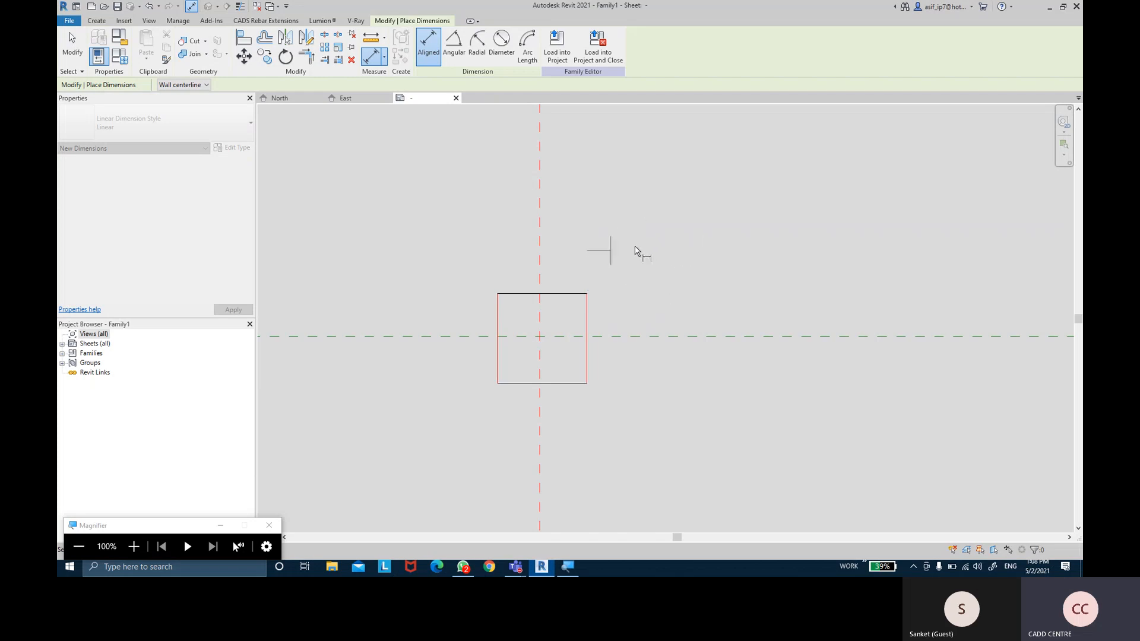
pyautogui.press('Escape')
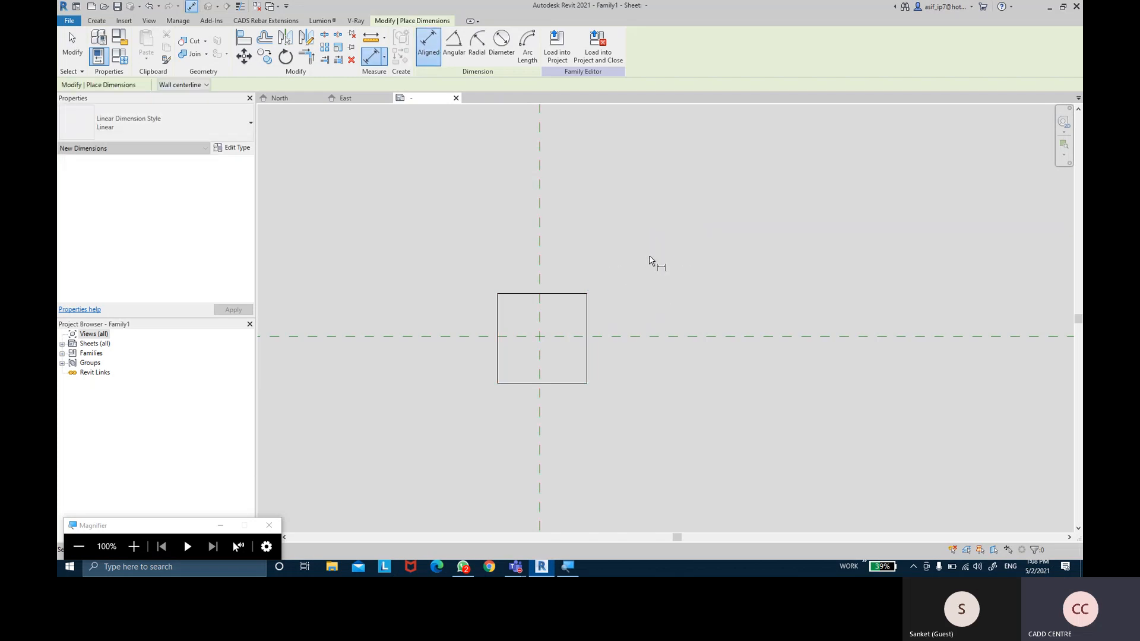
pyautogui.press('Escape')
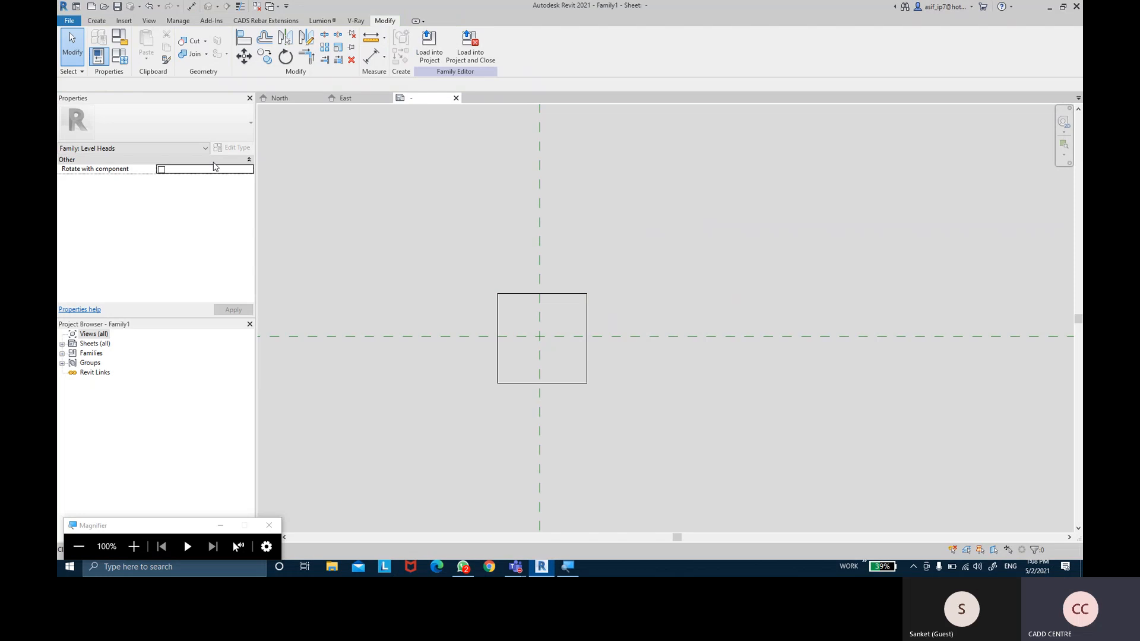
pyautogui.moveTo(414, 207); pyautogui.dragTo(410, 219, button='middle')
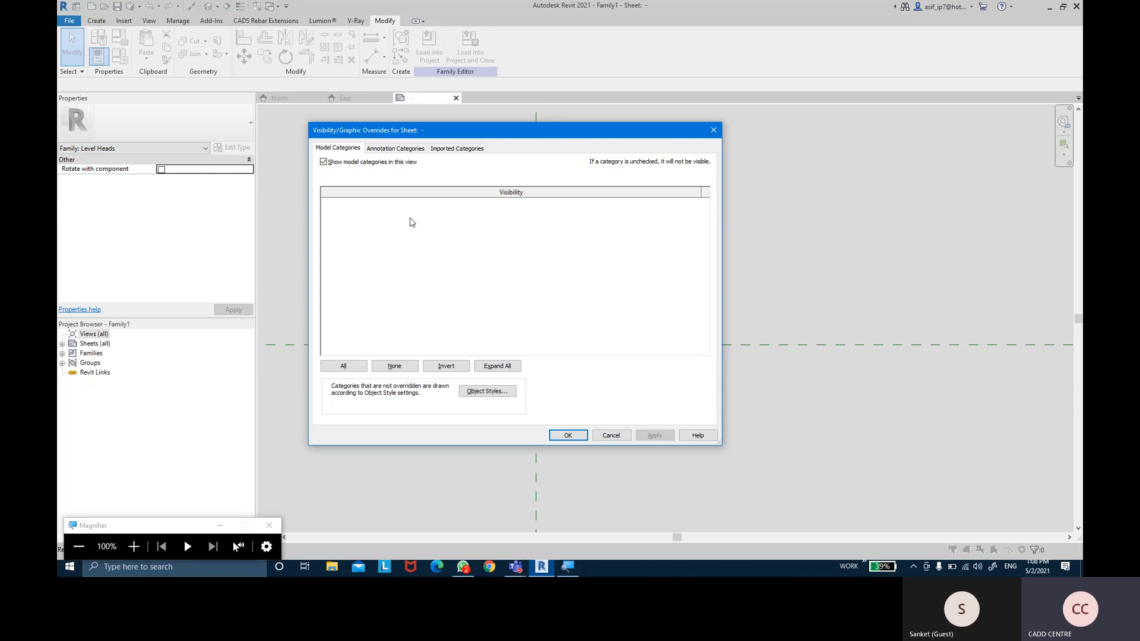
# Turn on the Dimensions annotation category in Visibility/Graphics
pyautogui.click(396, 149)
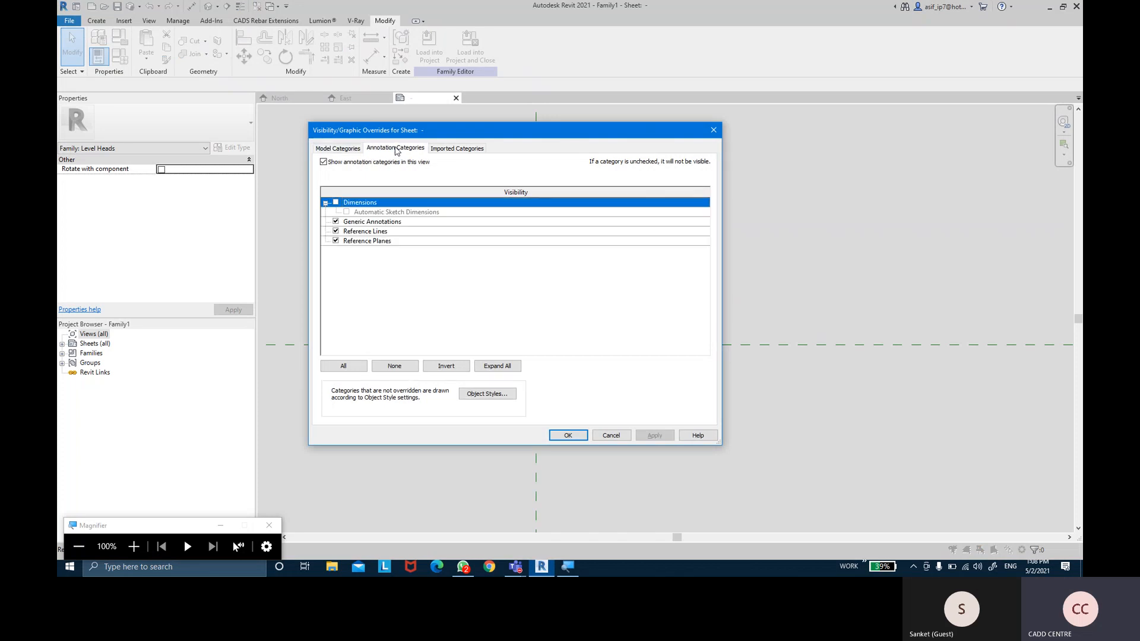
pyautogui.click(336, 203)
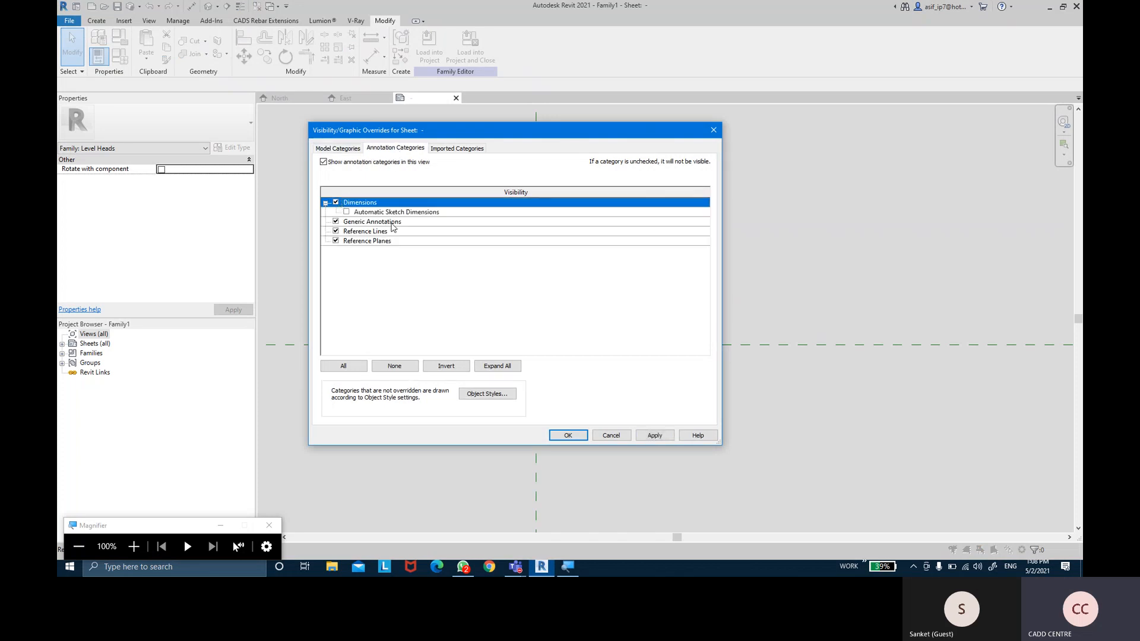
pyautogui.click(646, 439)
pyautogui.click(579, 439)
pyautogui.click(372, 56)
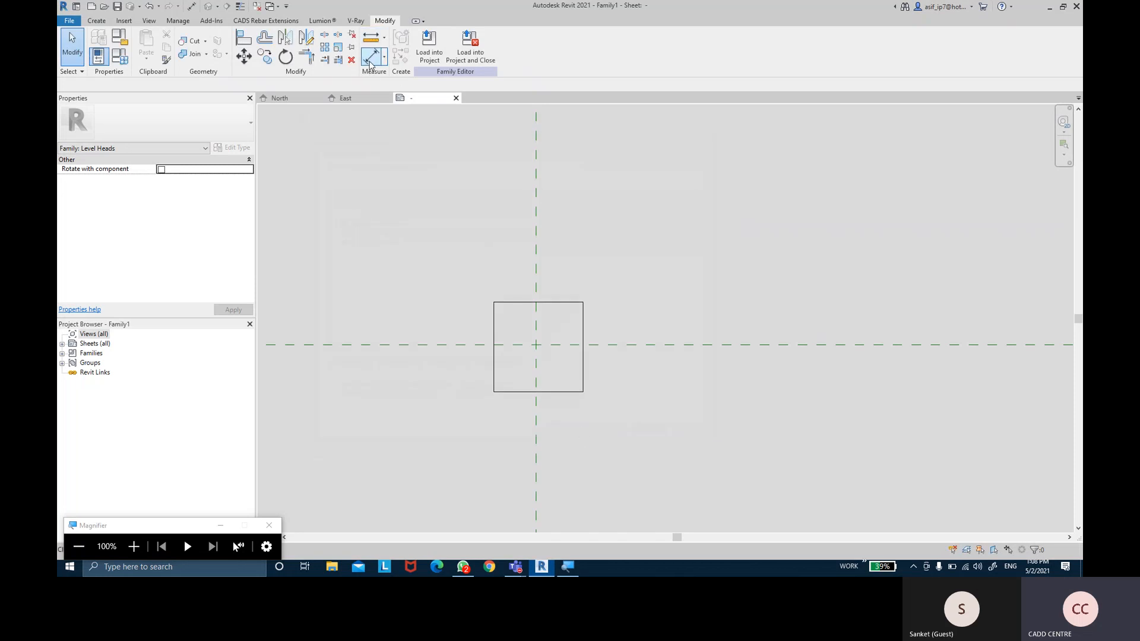
# Dimension the square's width equally across the vertical centre plane, plus an overall 15.7 width
pyautogui.click(494, 320)
pyautogui.click(536, 323)
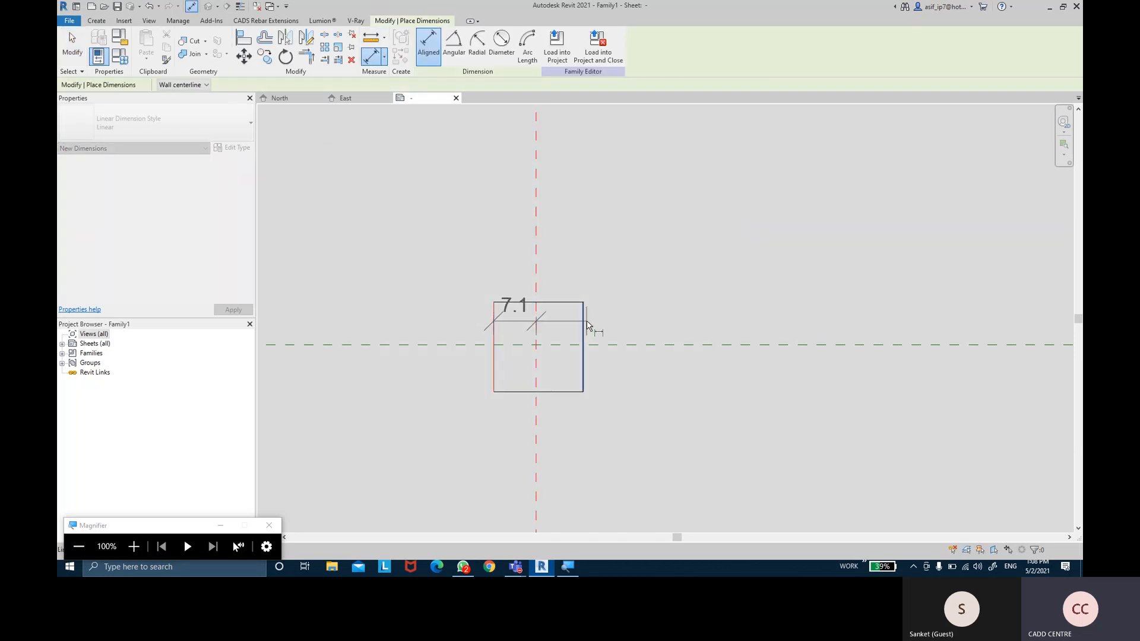
pyautogui.click(583, 322)
pyautogui.click(600, 253)
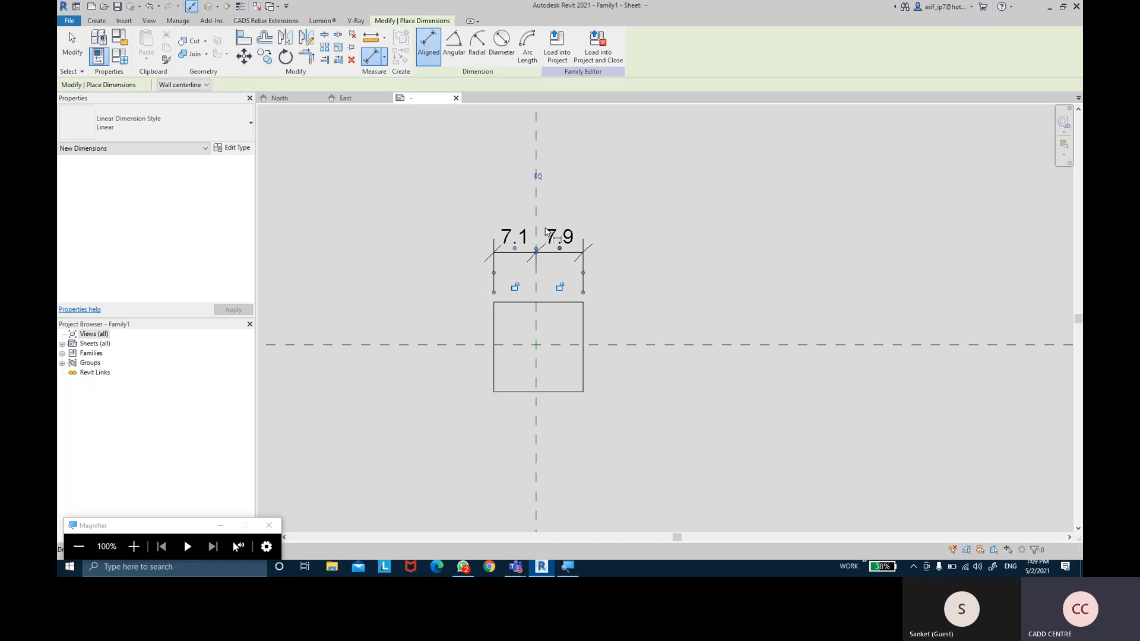
pyautogui.click(537, 177)
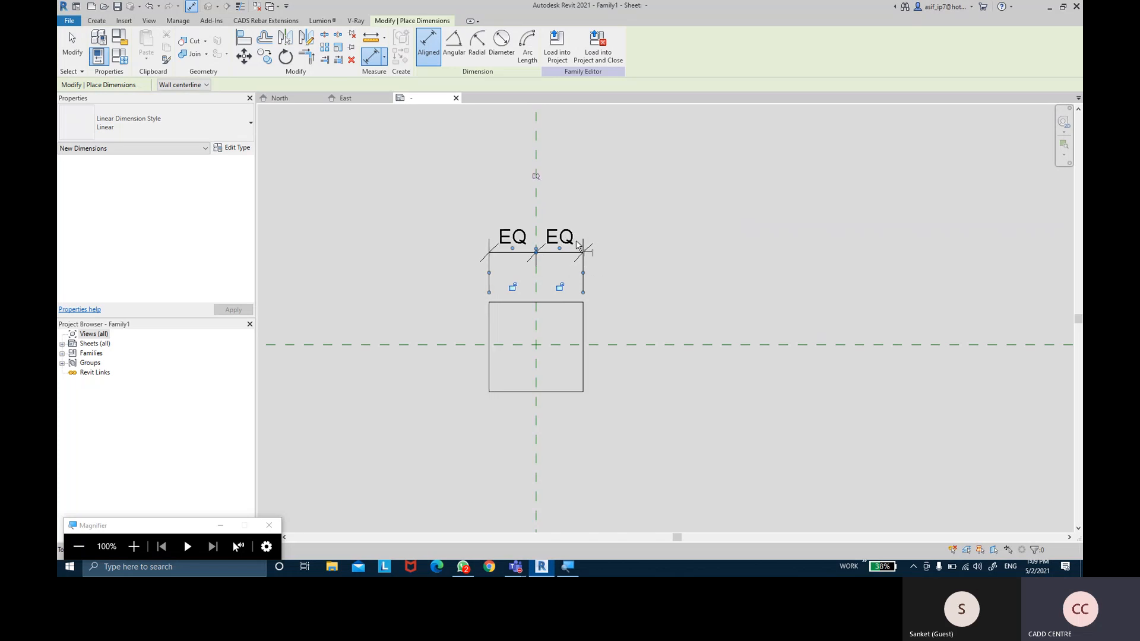
pyautogui.click(490, 330)
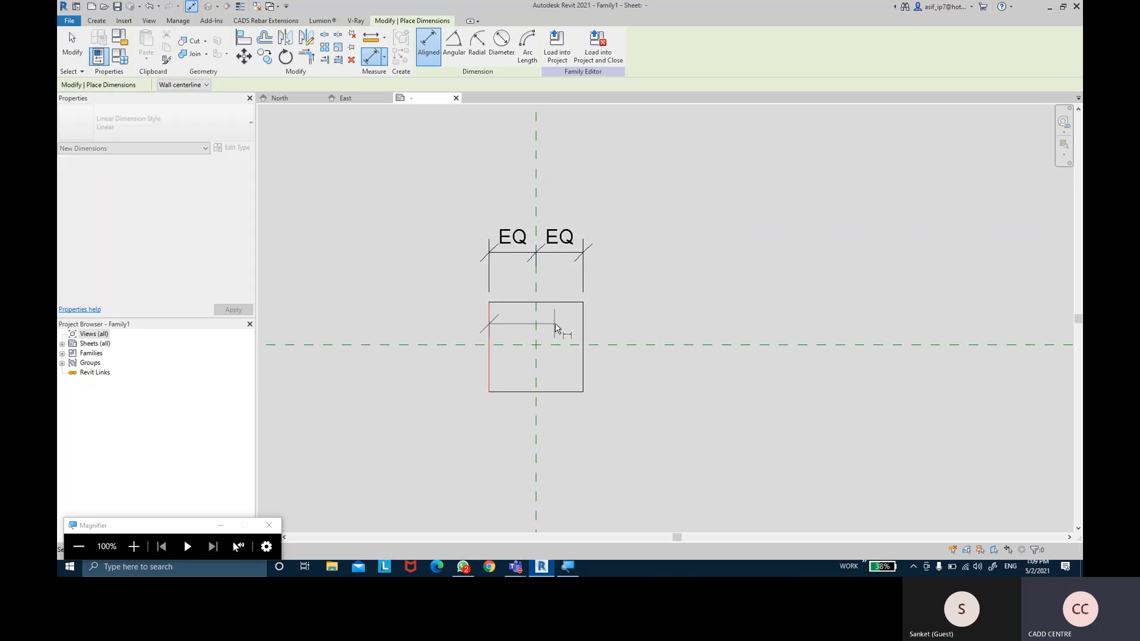
pyautogui.click(585, 320)
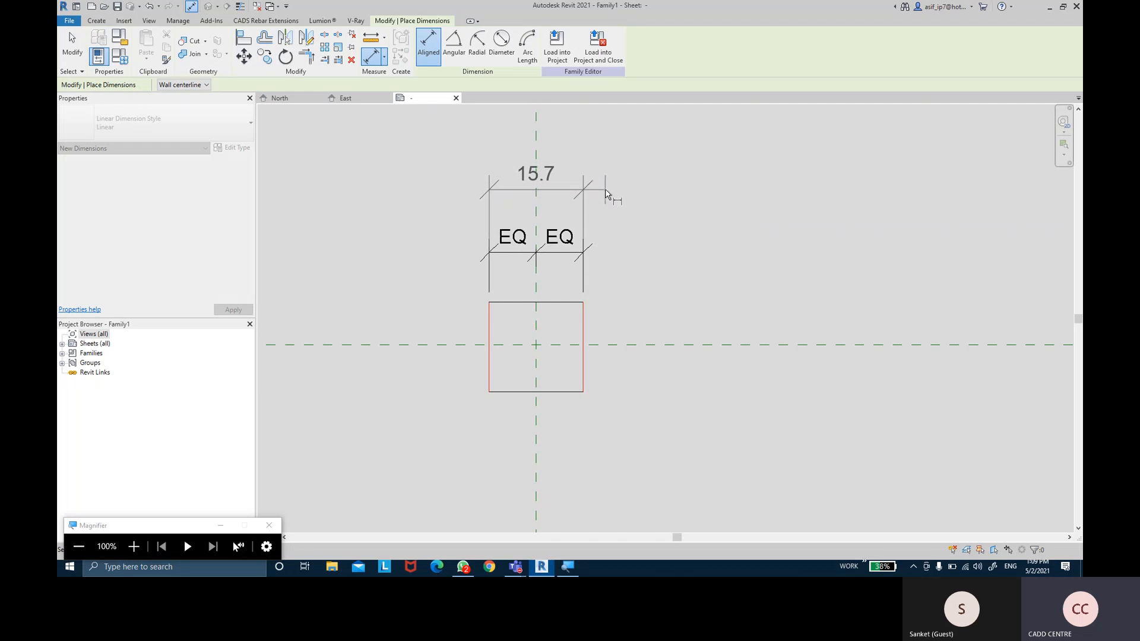
pyautogui.click(610, 186)
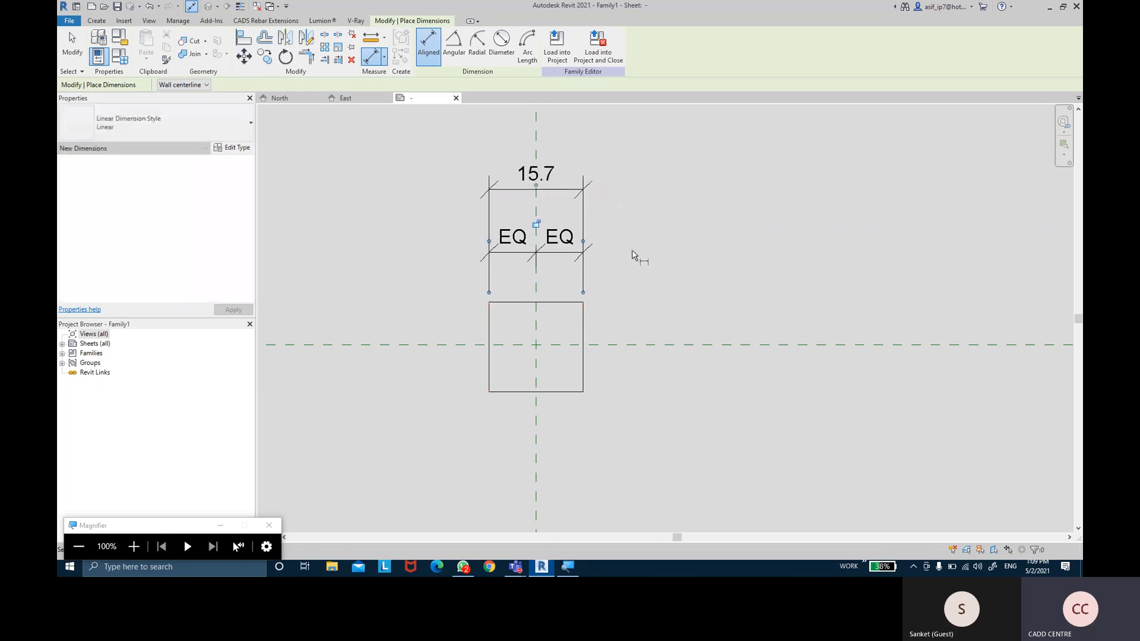
# Dimension the height equally across the horizontal centre plane, plus an overall 14.3 height
pyautogui.click(557, 290)
pyautogui.click(561, 330)
pyautogui.click(564, 375)
pyautogui.click(676, 419)
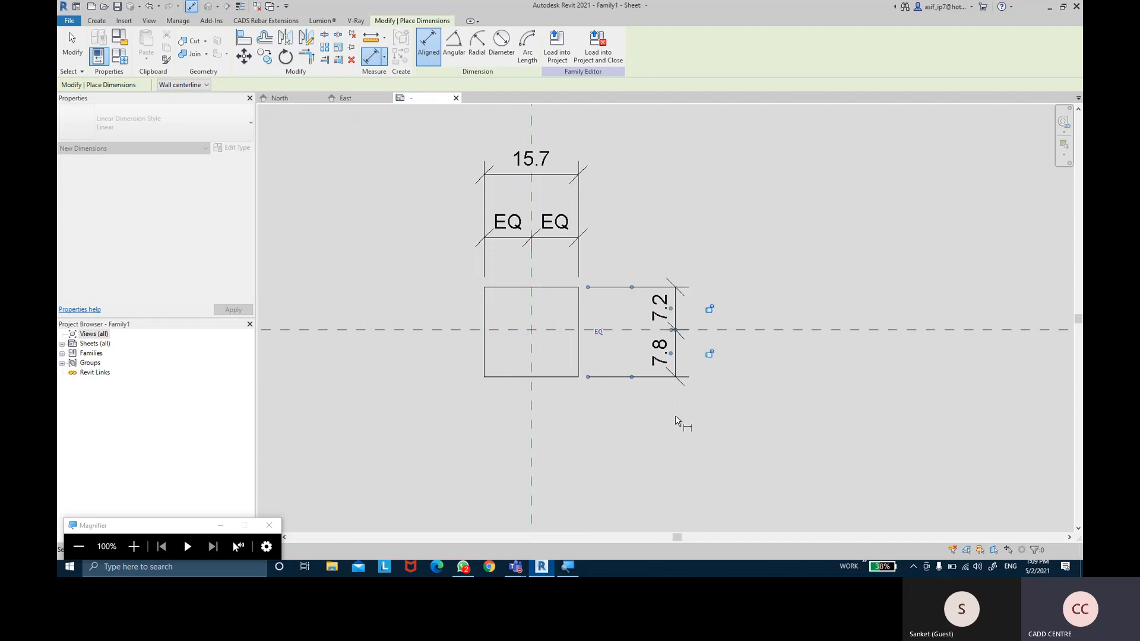
pyautogui.click(598, 330)
pyautogui.click(557, 287)
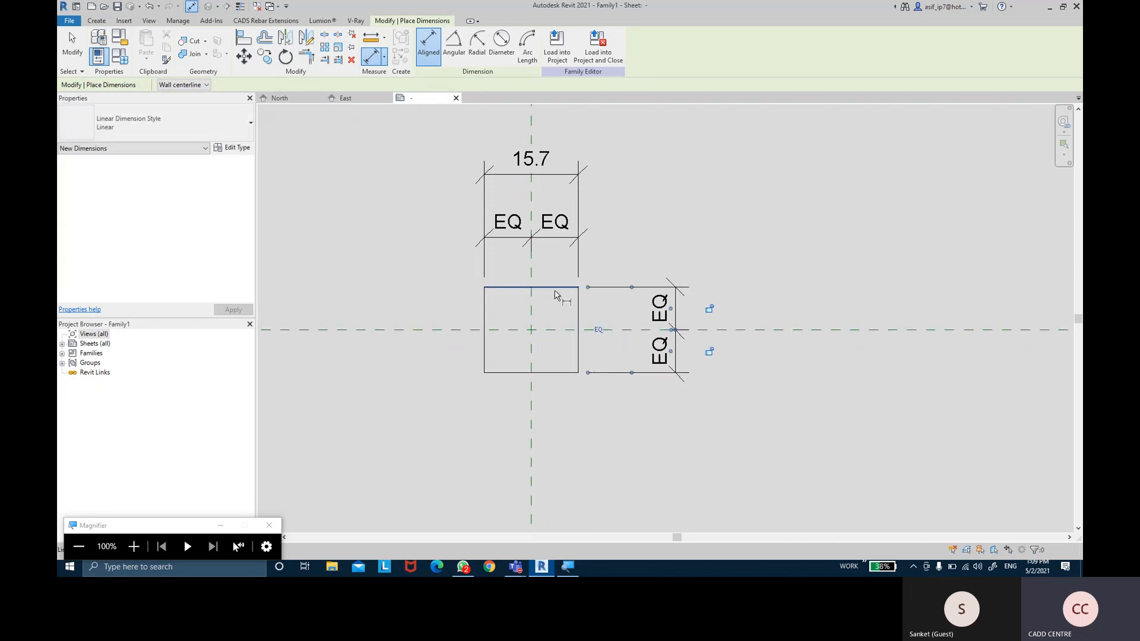
pyautogui.click(559, 372)
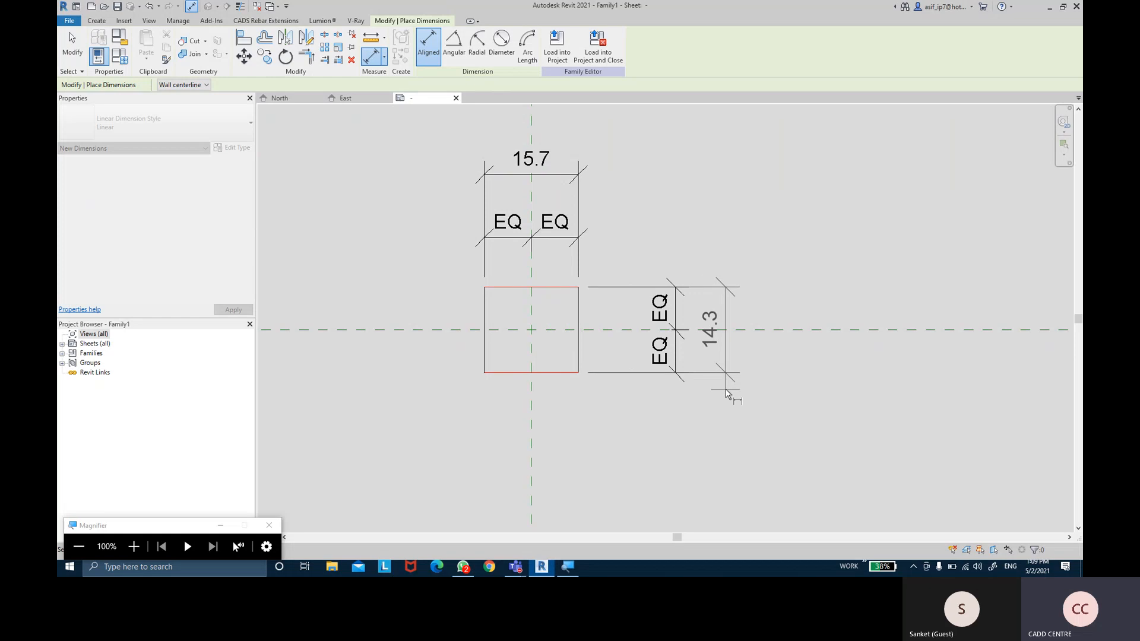
pyautogui.click(726, 393)
pyautogui.moveTo(743, 222); pyautogui.dragTo(743, 237, button='middle')
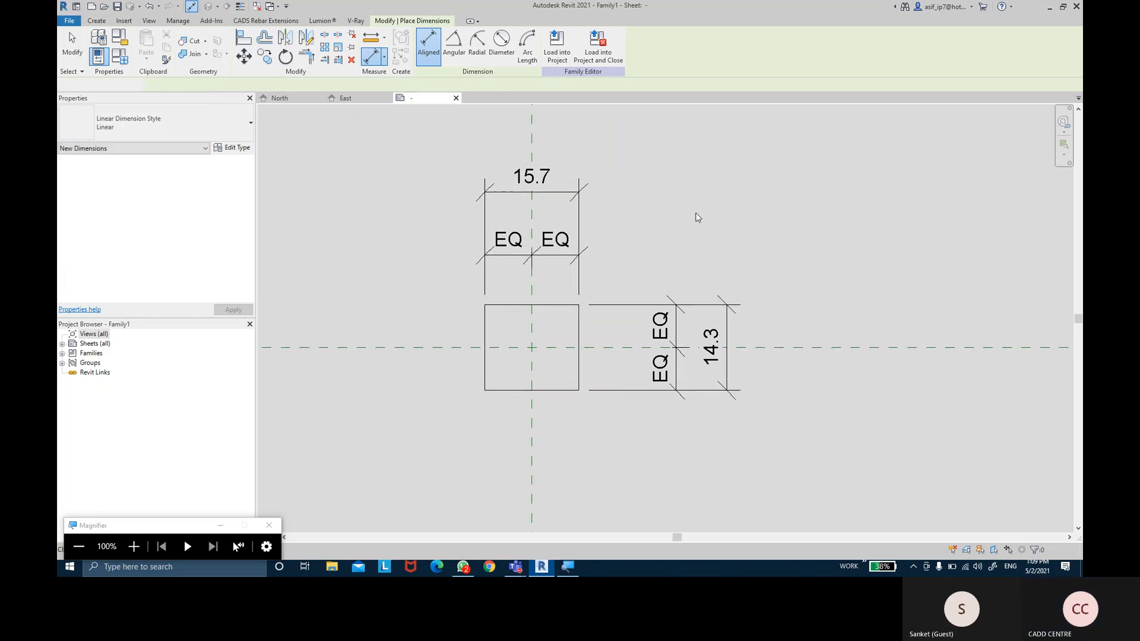
pyautogui.press('Escape')
pyautogui.press('Escape')
pyautogui.moveTo(664, 216); pyautogui.dragTo(664, 231, button='middle')
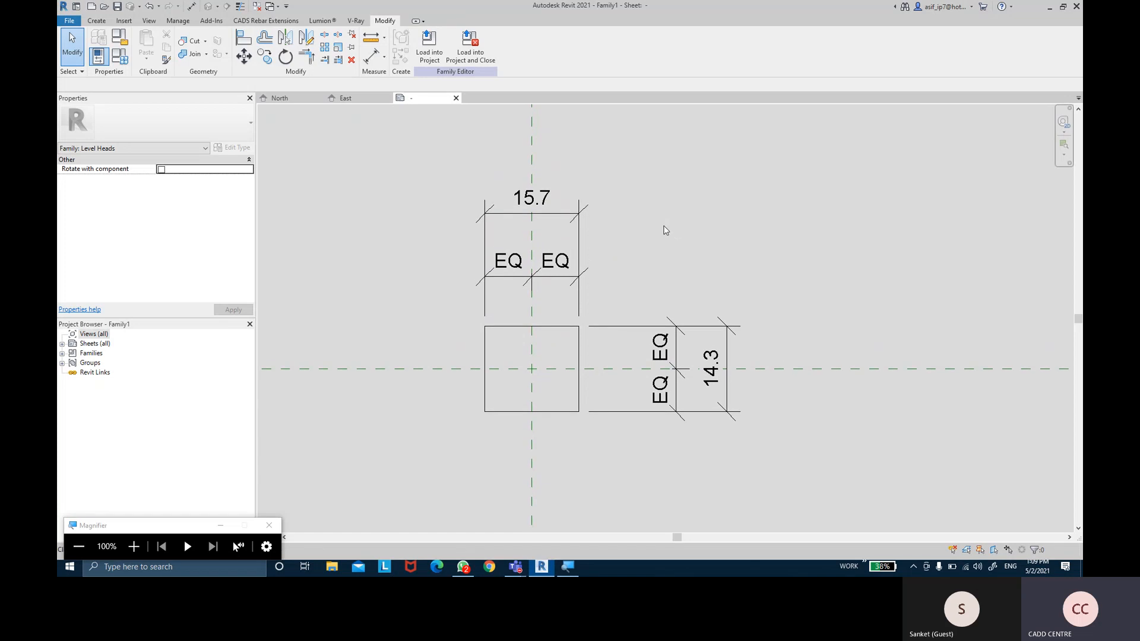
pyautogui.moveTo(665, 223); pyautogui.dragTo(663, 227, button='middle')
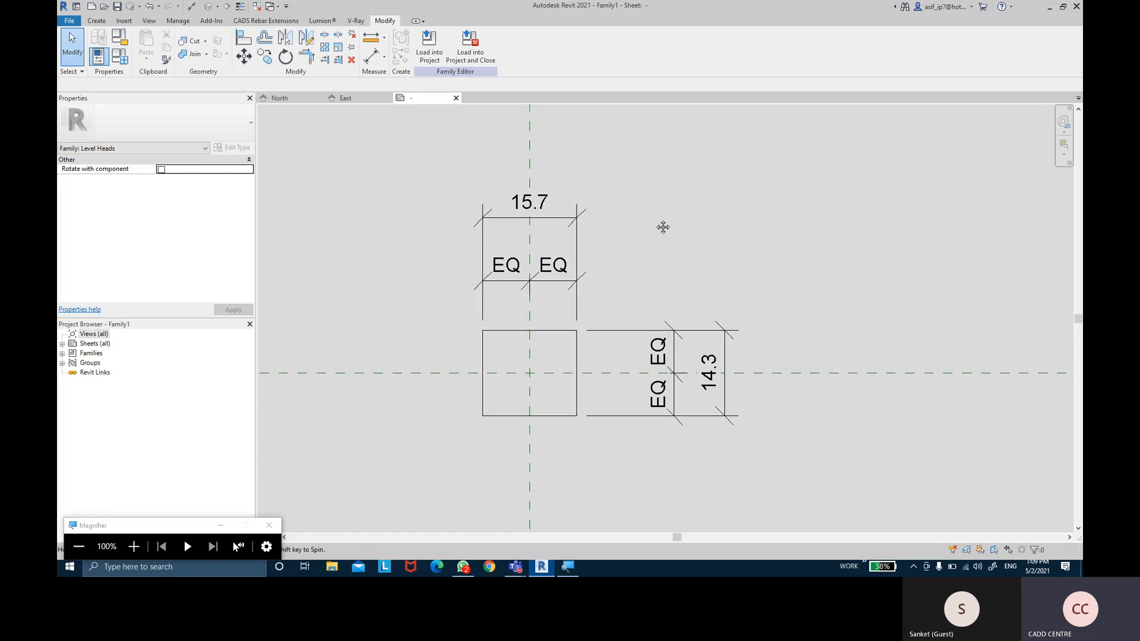
# Select the 15.7 and 14.3 overall dimensions and create a parameter named SYMBOL SIZE
pyautogui.click(574, 221)
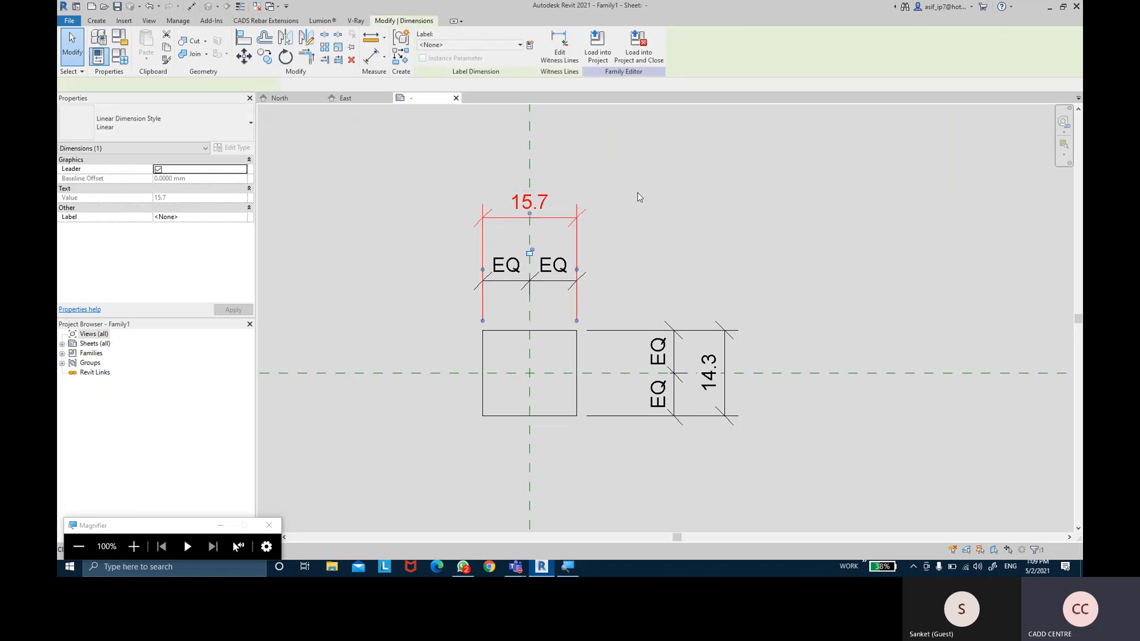
pyautogui.keyDown('ctrl'); pyautogui.click(728, 341); pyautogui.keyUp('ctrl')
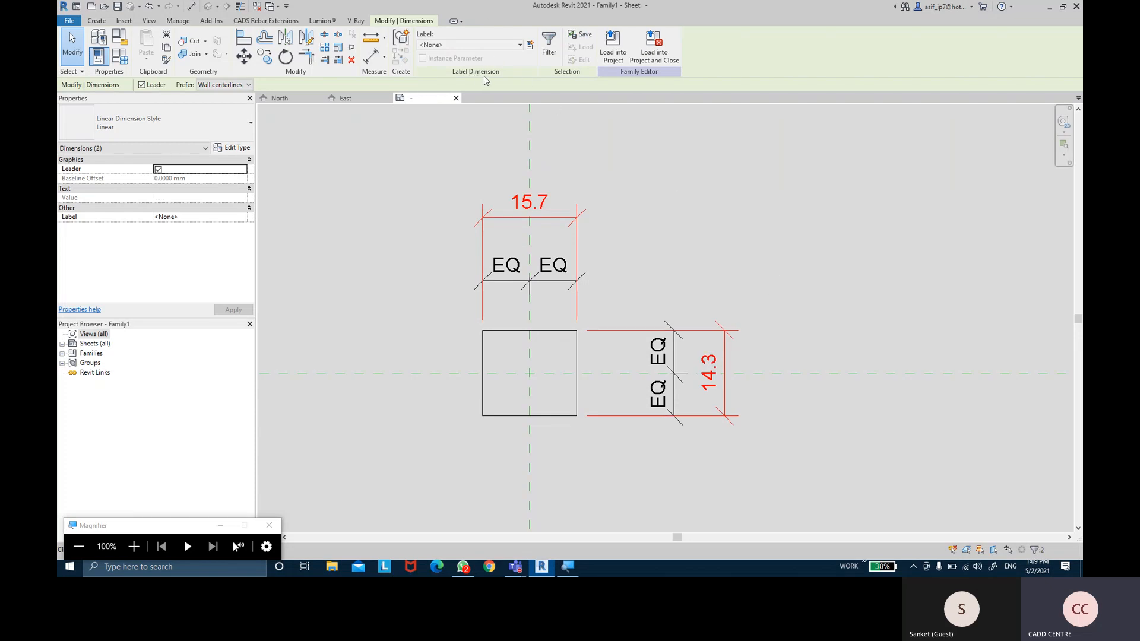
pyautogui.click(530, 52)
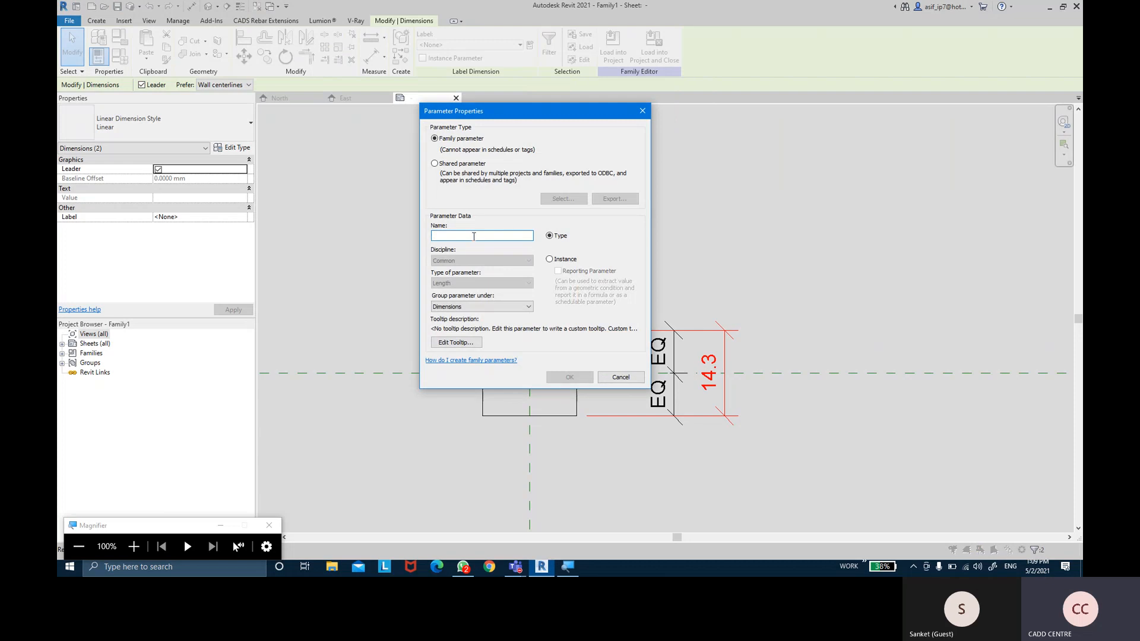
pyautogui.write('SYMBOL')
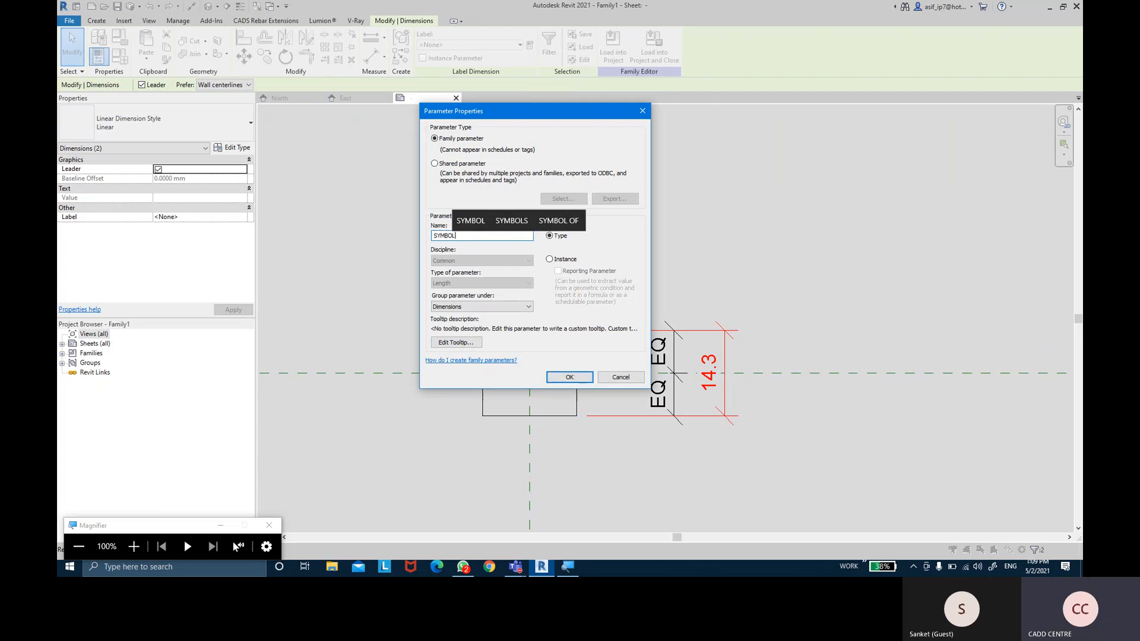
pyautogui.write('E')
pyautogui.press('BackSpace')
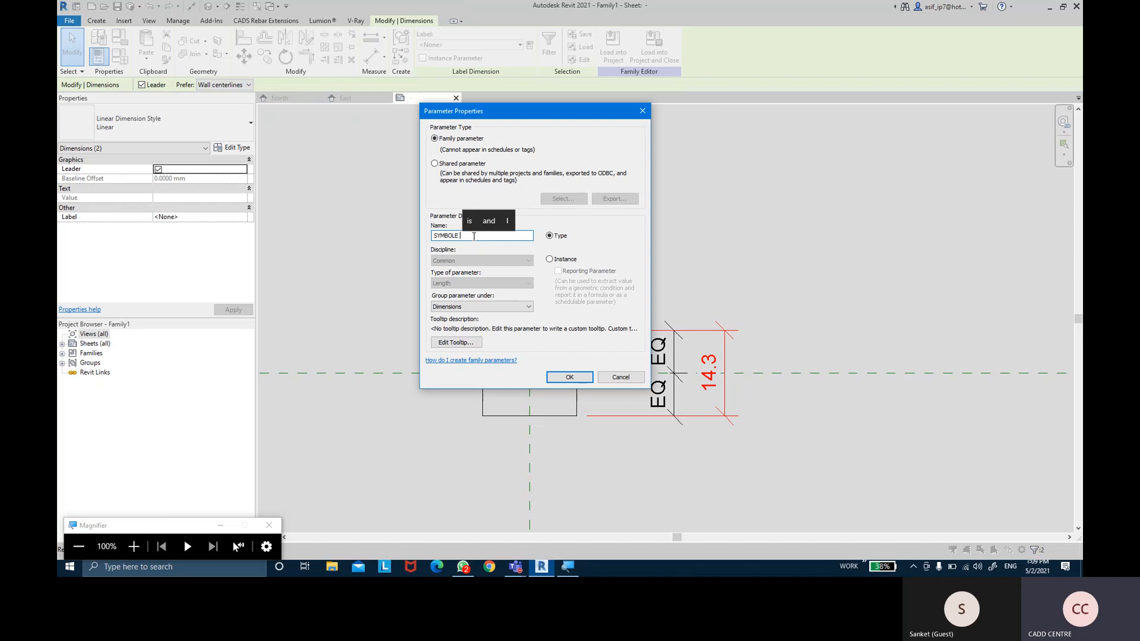
pyautogui.write('SIZE')
# Confirm the SYMBOL SIZE label on both dimensions and set its value to 10
pyautogui.press('Return')
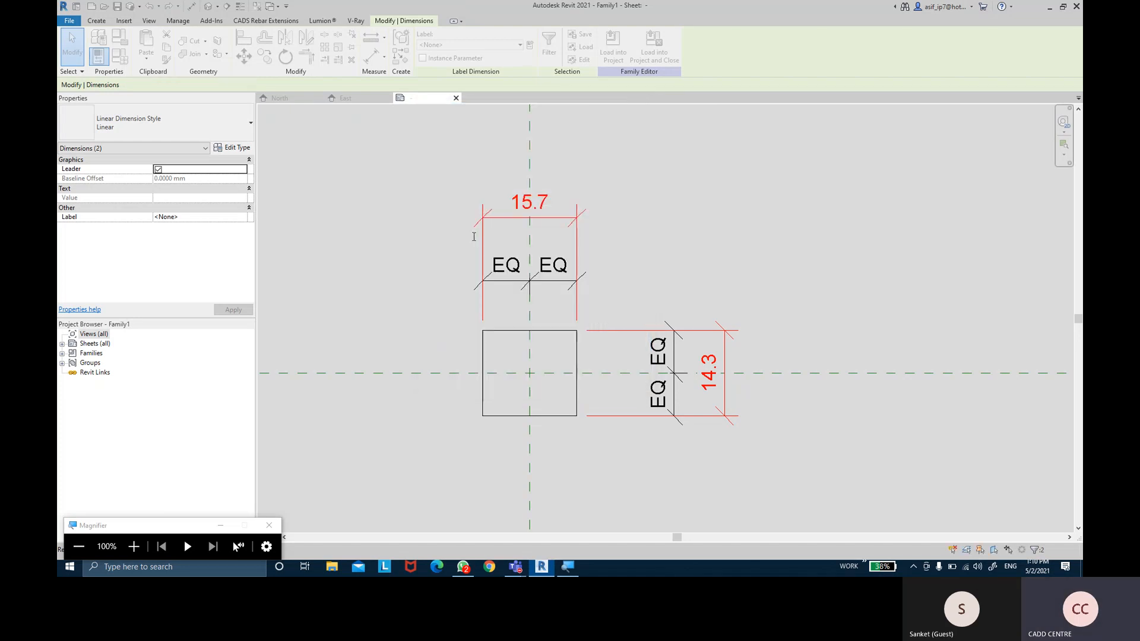
pyautogui.click(411, 251)
pyautogui.moveTo(416, 254); pyautogui.dragTo(397, 243, button='middle')
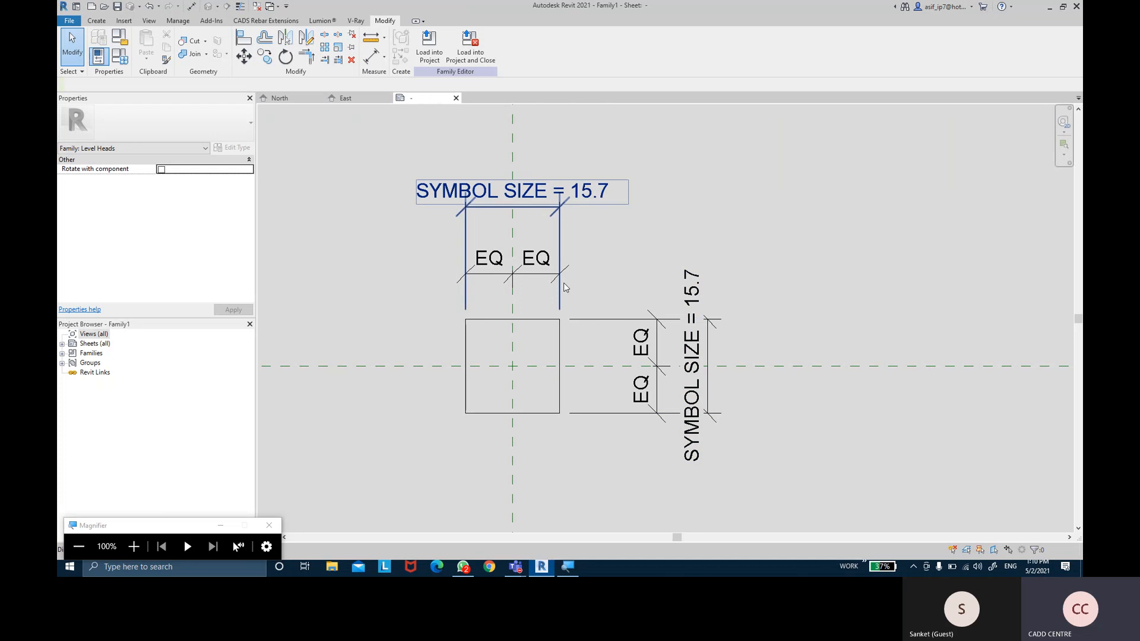
pyautogui.click(563, 226)
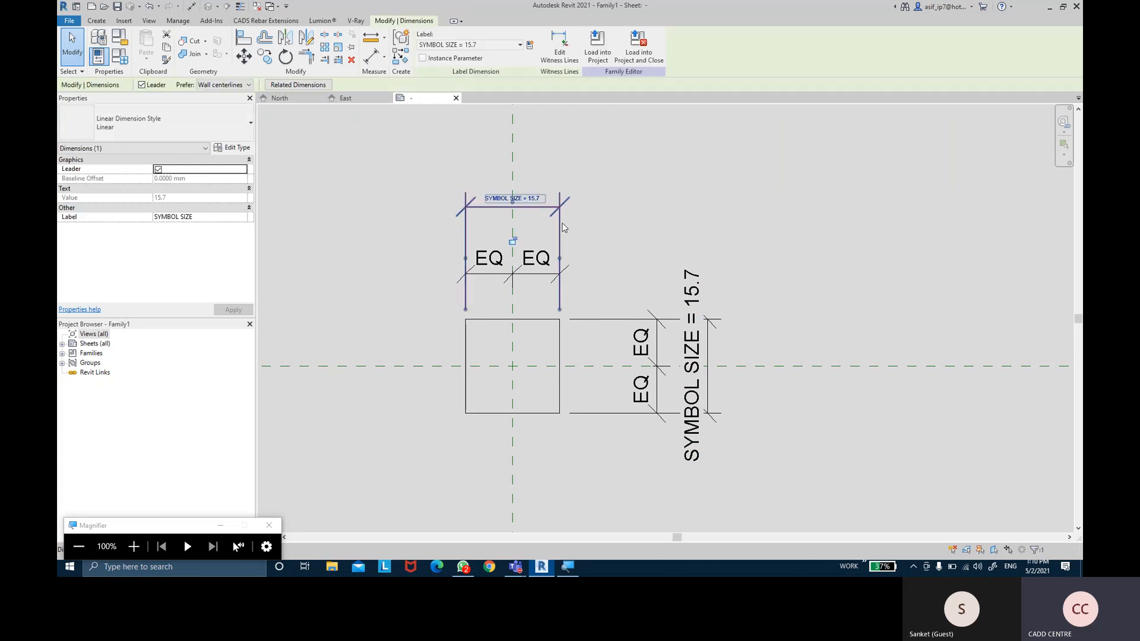
pyautogui.click(512, 192)
pyautogui.write('10')
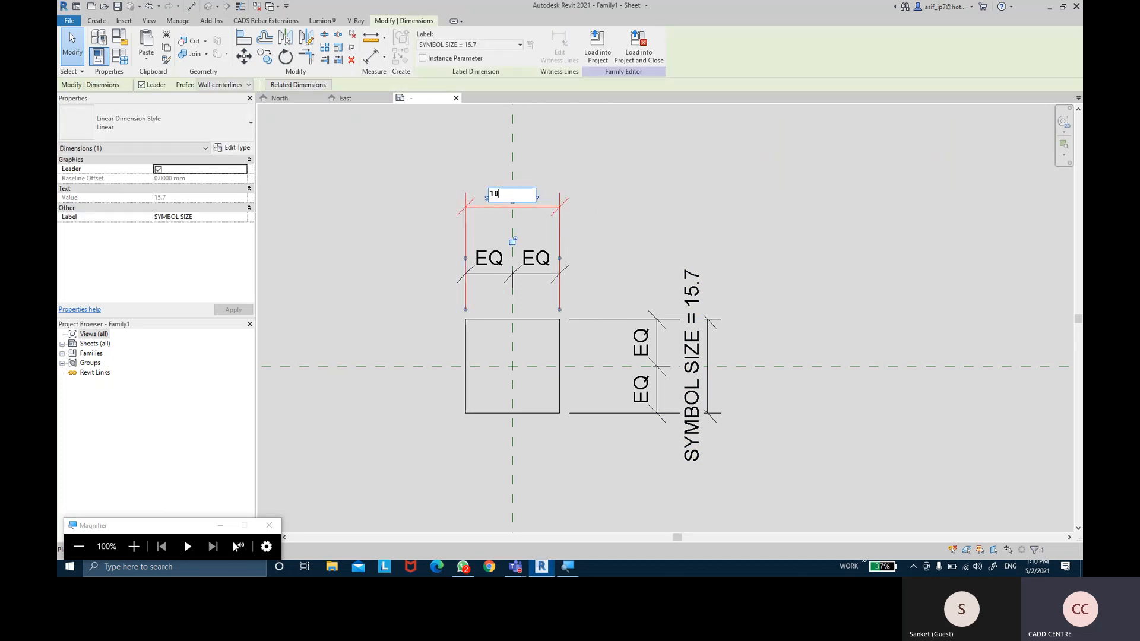
pyautogui.press('Return')
pyautogui.click(597, 202)
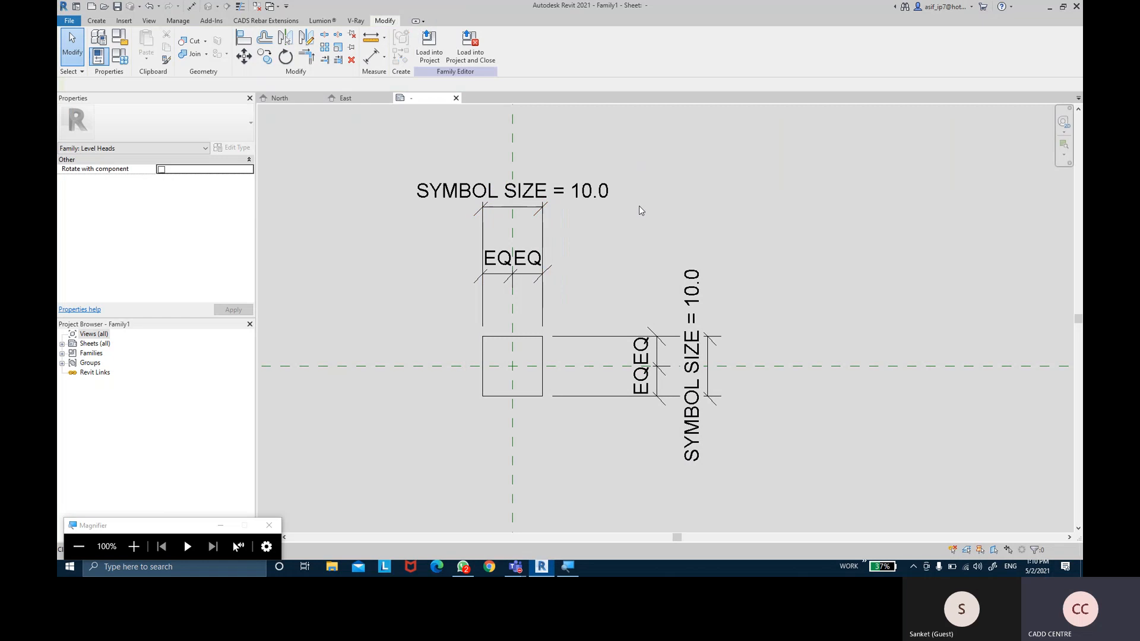
# Change SYMBOL SIZE to 8 so the square shrinks
pyautogui.moveTo(628, 207); pyautogui.dragTo(620, 208, button='middle')
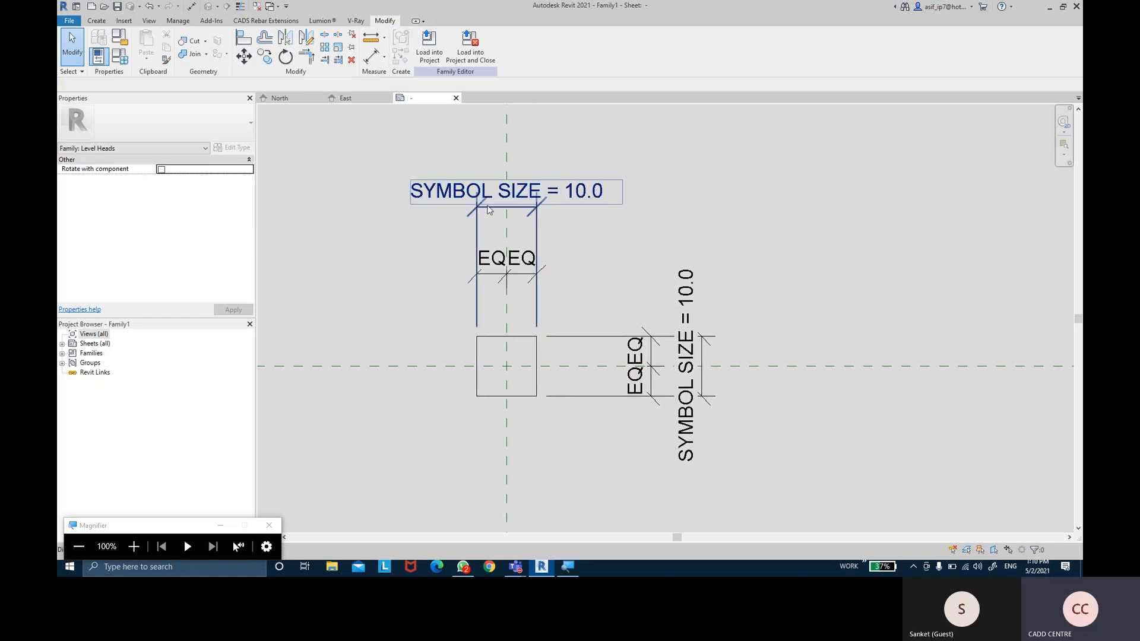
pyautogui.click(496, 210)
pyautogui.click(522, 205)
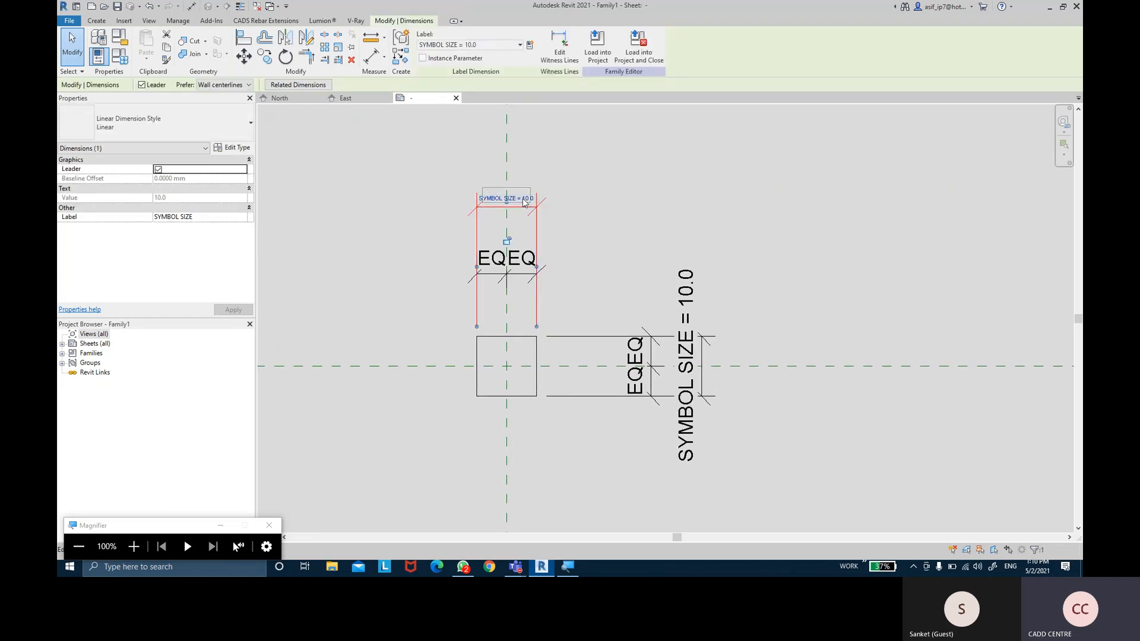
pyautogui.write('8')
pyautogui.press('Return')
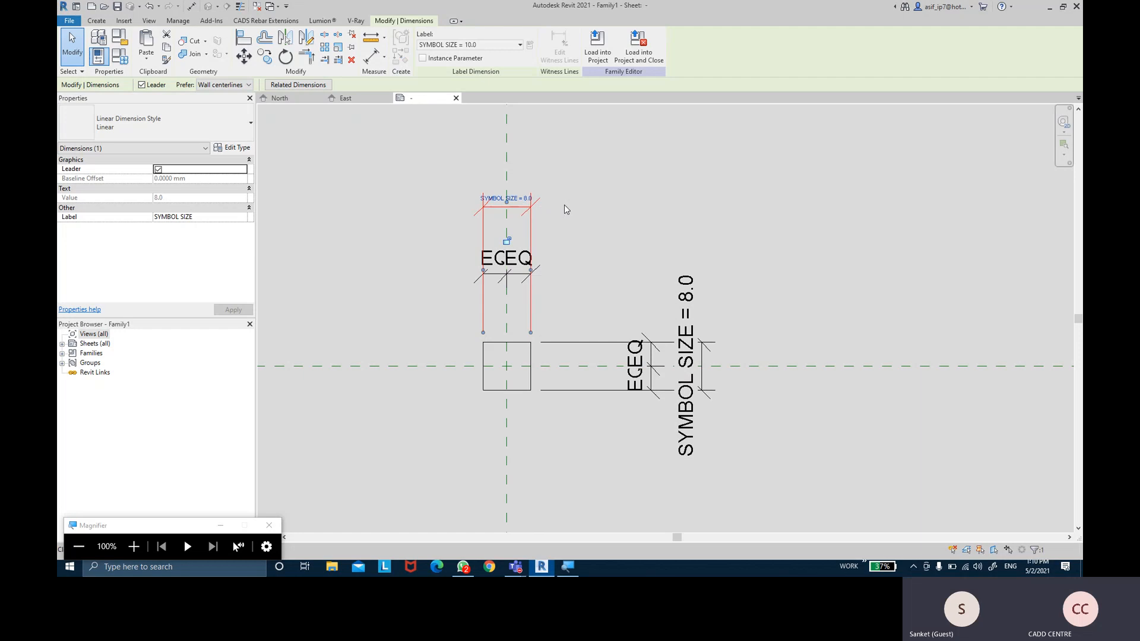
pyautogui.click(634, 200)
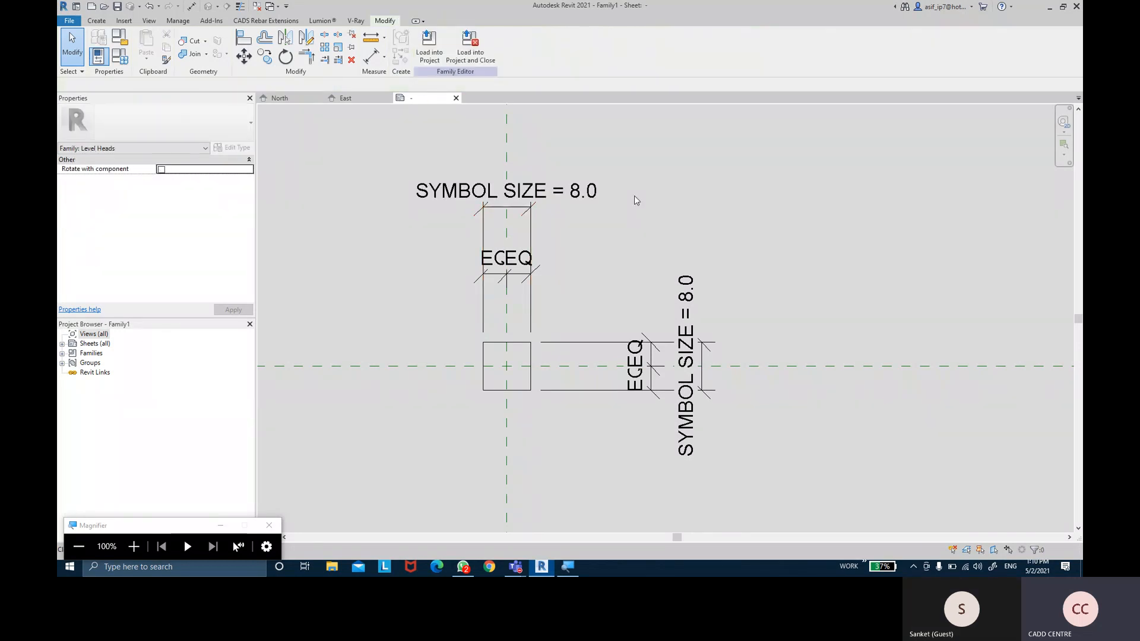
pyautogui.scroll(3, 633, 178)
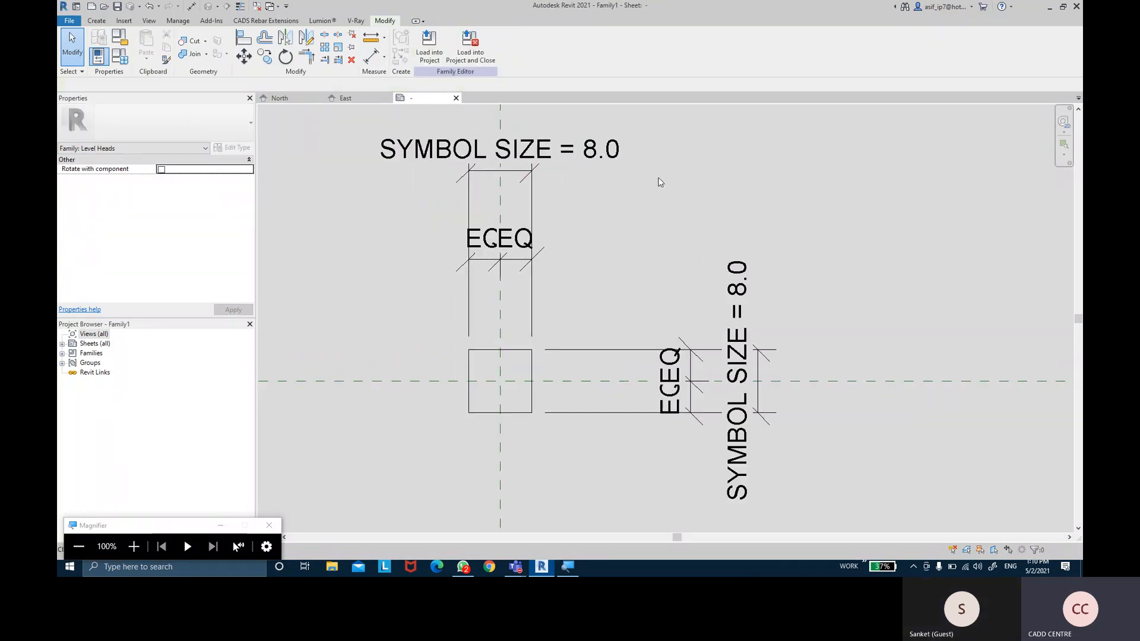
pyautogui.scroll(3, 571, 257)
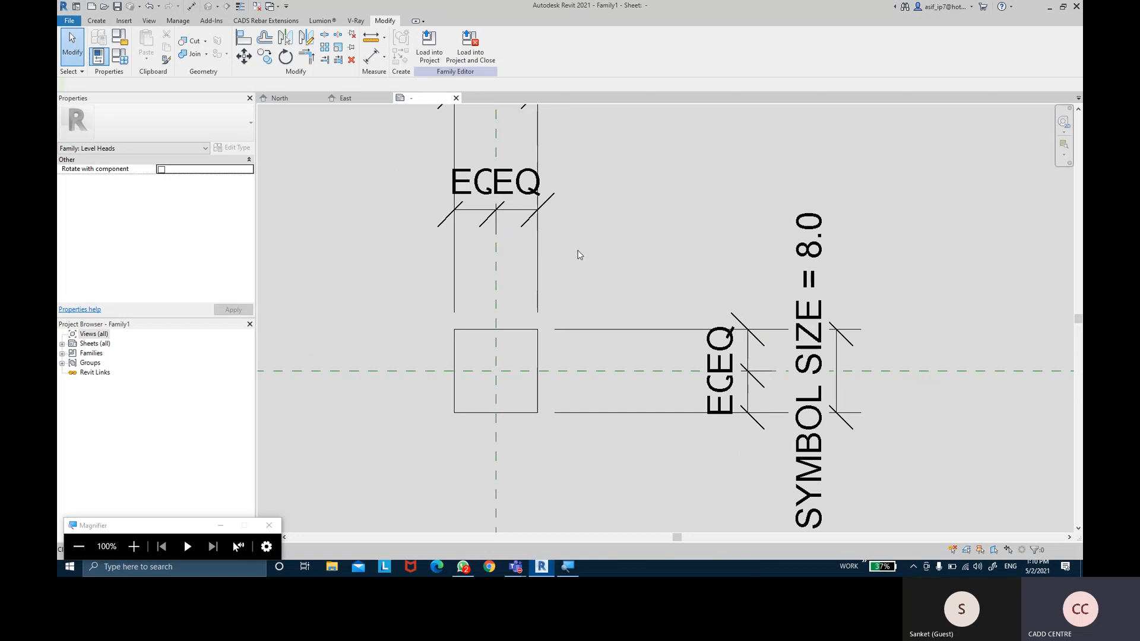
pyautogui.scroll(-3, 682, 244)
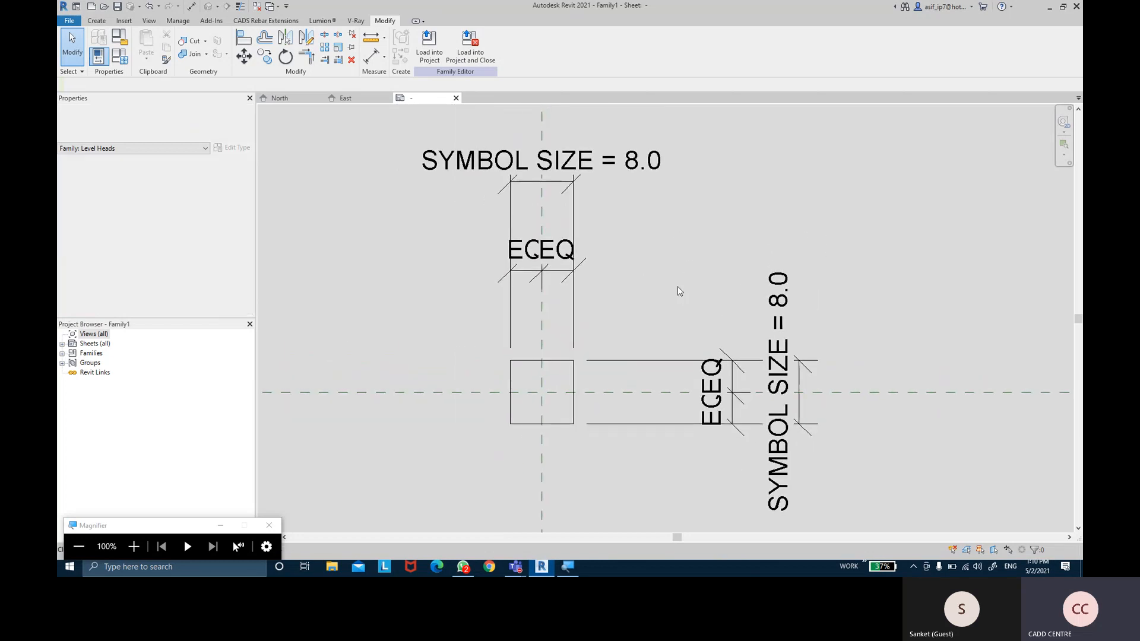
# Move the vertical EQ dimension to the left side of the square
pyautogui.click(736, 365)
pyautogui.scroll(1, 736, 367)
pyautogui.moveTo(734, 357); pyautogui.dragTo(457, 313)
pyautogui.moveTo(512, 308); pyautogui.dragTo(604, 280, button='middle')
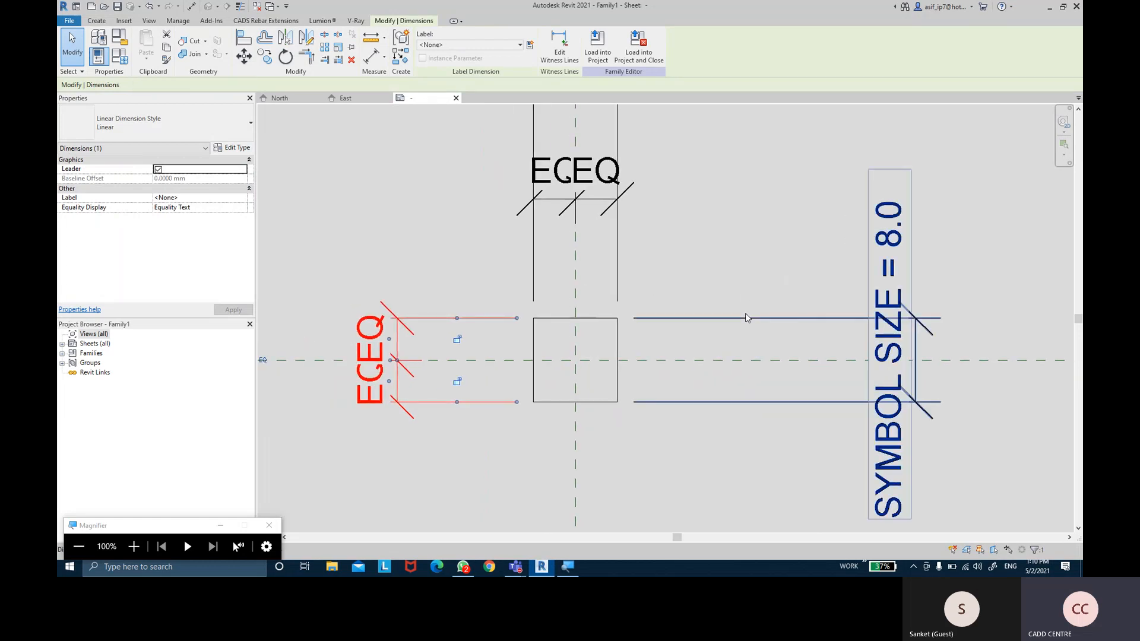
# Move the vertical SYMBOL SIZE = 8.0 dimension to the left side as well
pyautogui.click(746, 314)
pyautogui.moveTo(914, 353); pyautogui.dragTo(288, 305)
pyautogui.click(732, 276)
pyautogui.scroll(-2, 728, 273)
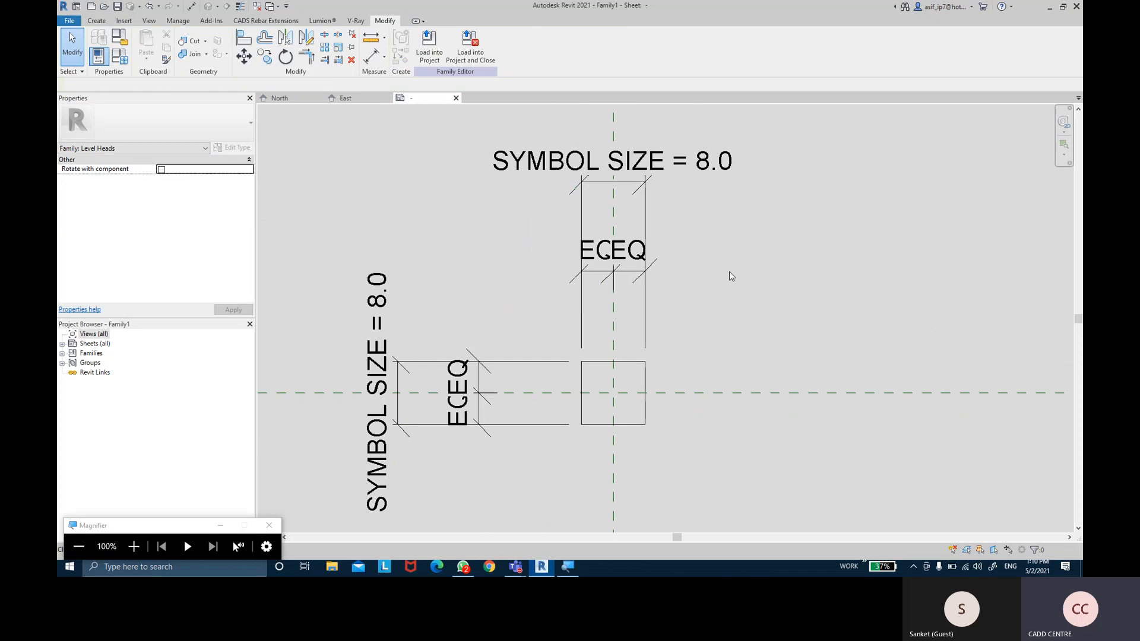
pyautogui.scroll(2, 594, 356)
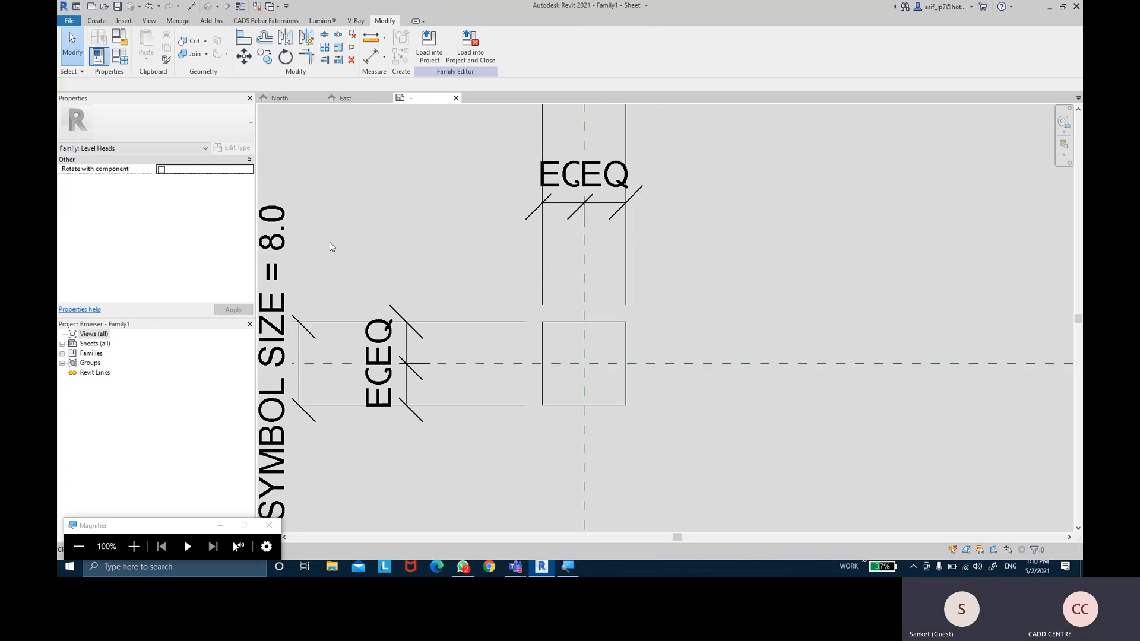
pyautogui.click(97, 19)
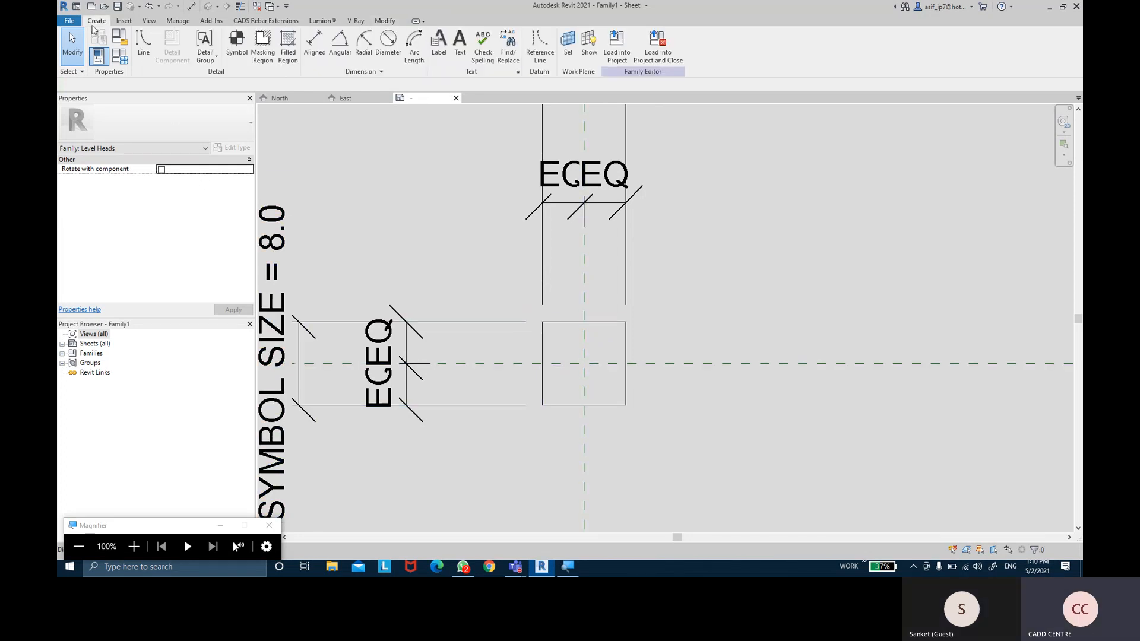
# Add a rectangular Solid Black filled region from the top-left corner to the plane intersection, and enable Thin Lines
pyautogui.click(288, 60)
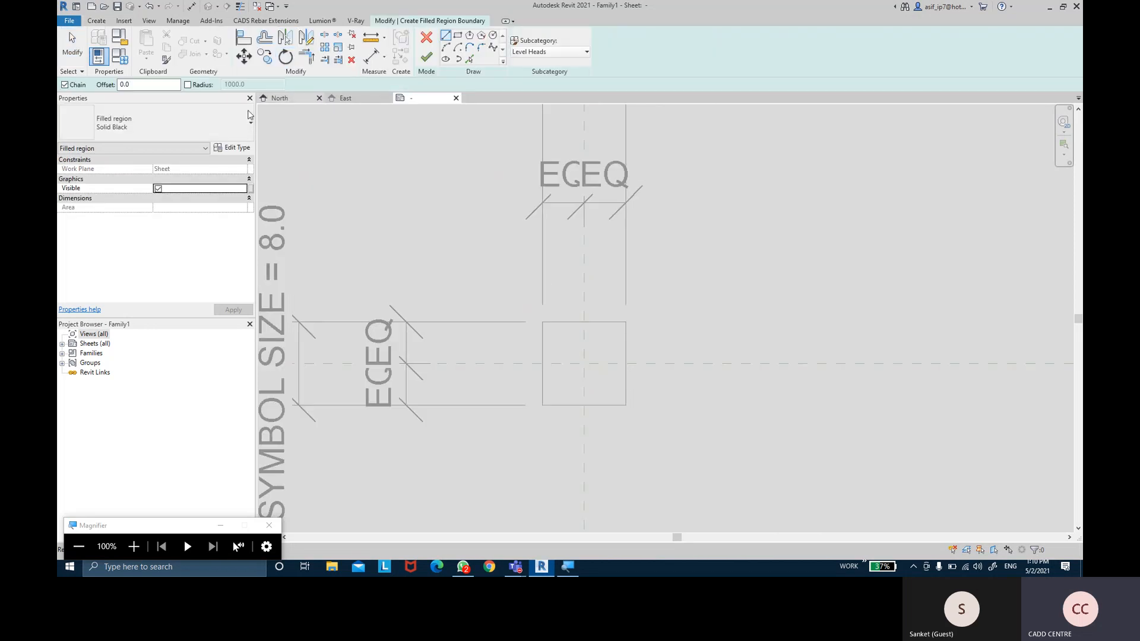
pyautogui.click(459, 36)
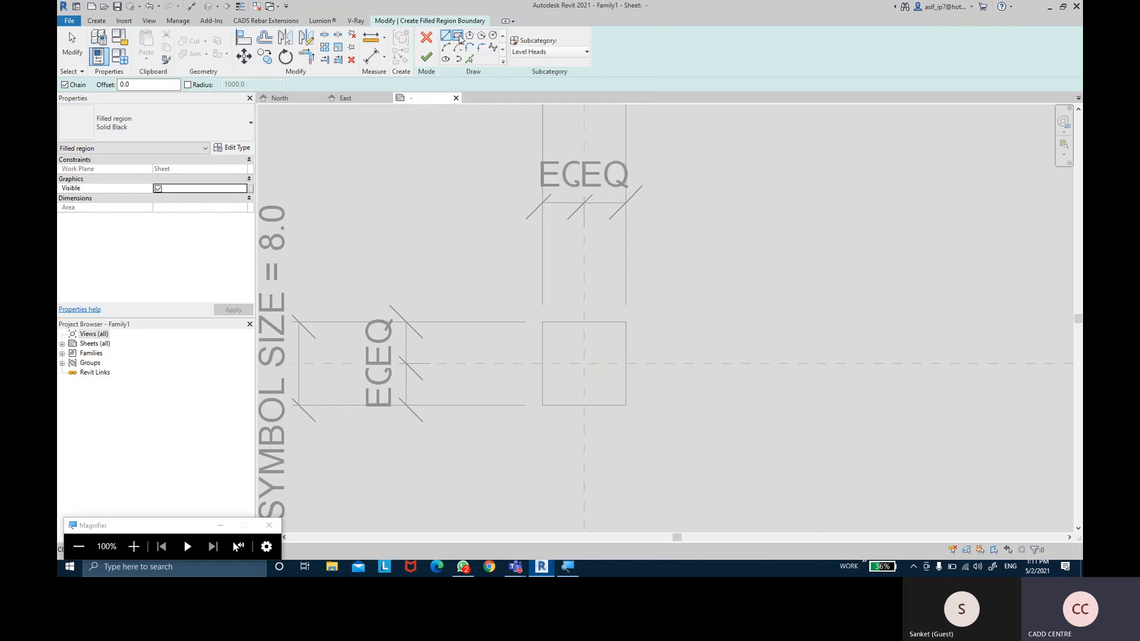
pyautogui.scroll(1, 566, 292)
pyautogui.scroll(1, 567, 291)
pyautogui.moveTo(566, 291); pyautogui.dragTo(548, 248, button='middle')
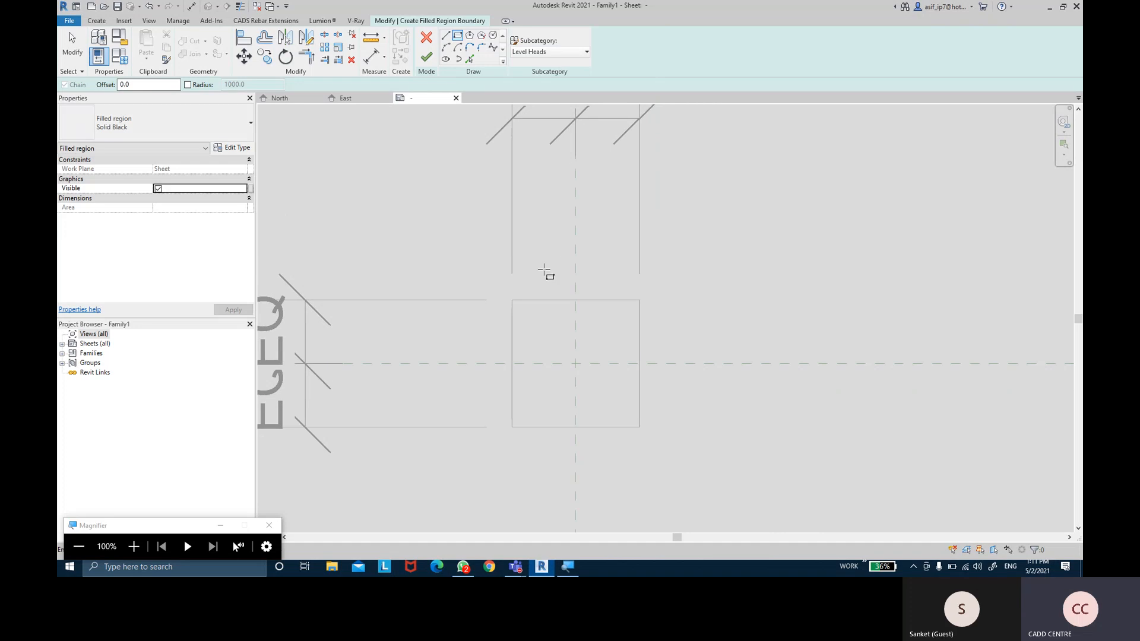
pyautogui.click(512, 299)
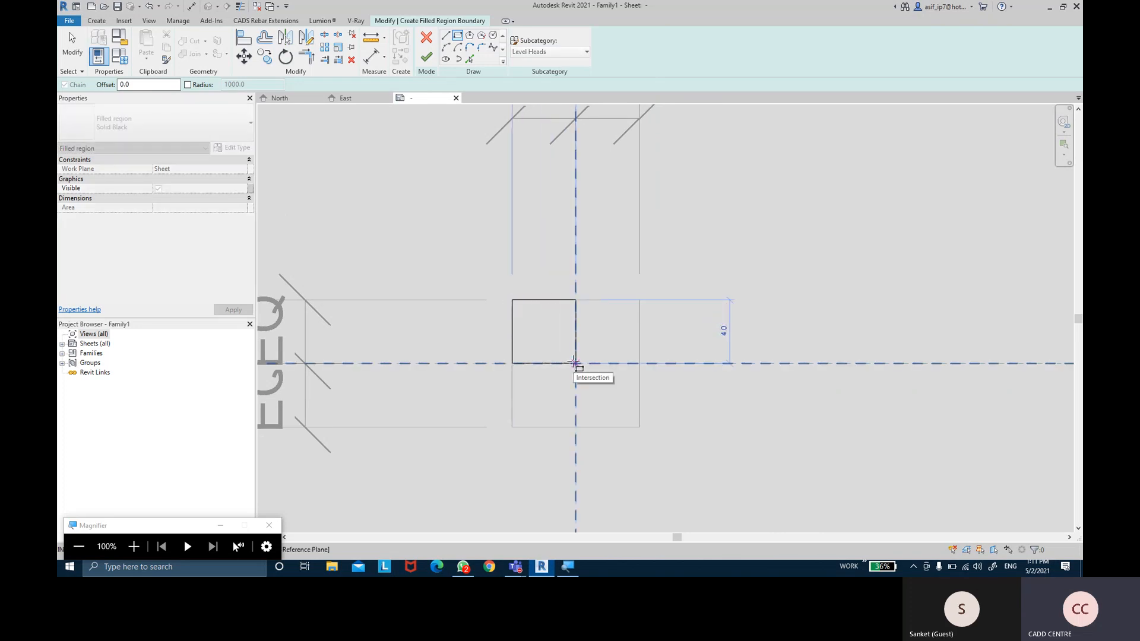
pyautogui.click(574, 362)
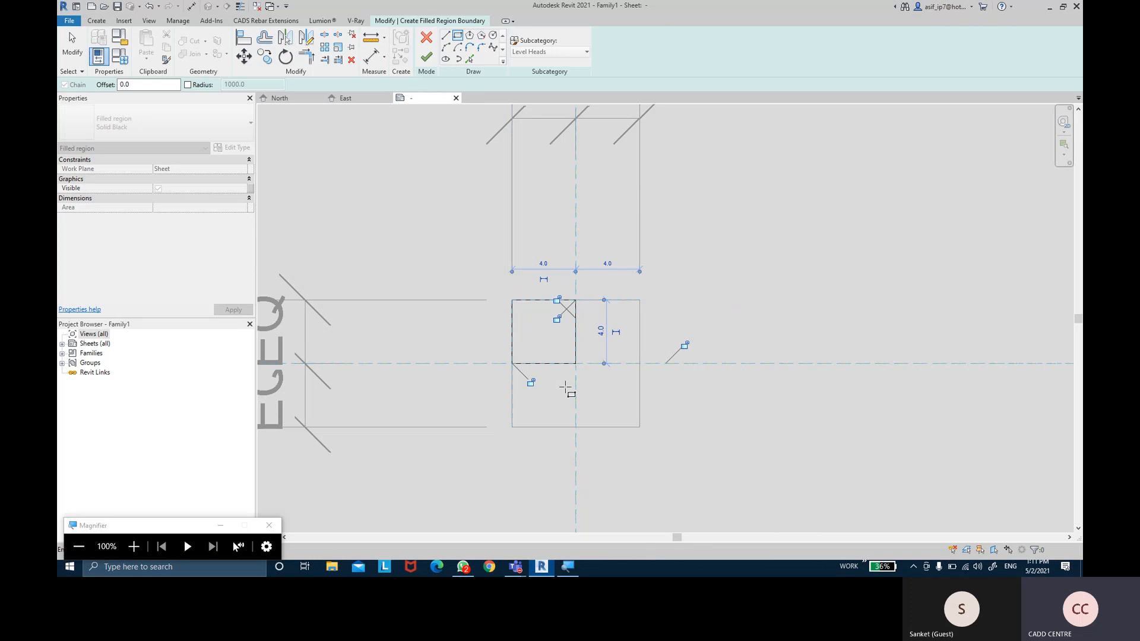
pyautogui.click(531, 381)
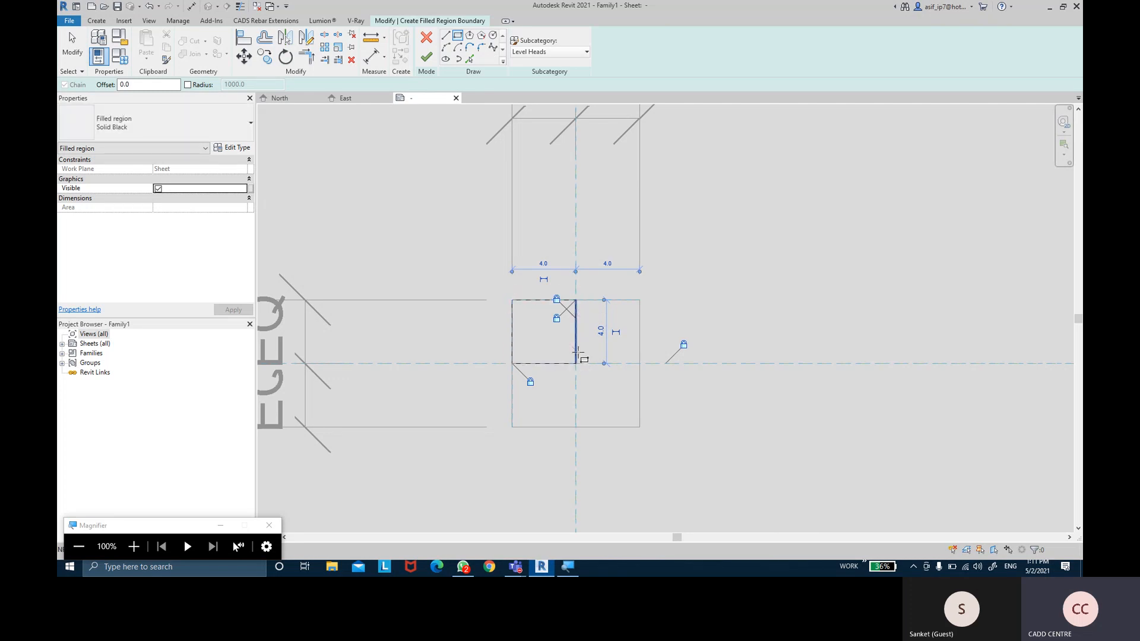
pyautogui.click(425, 58)
pyautogui.click(783, 308)
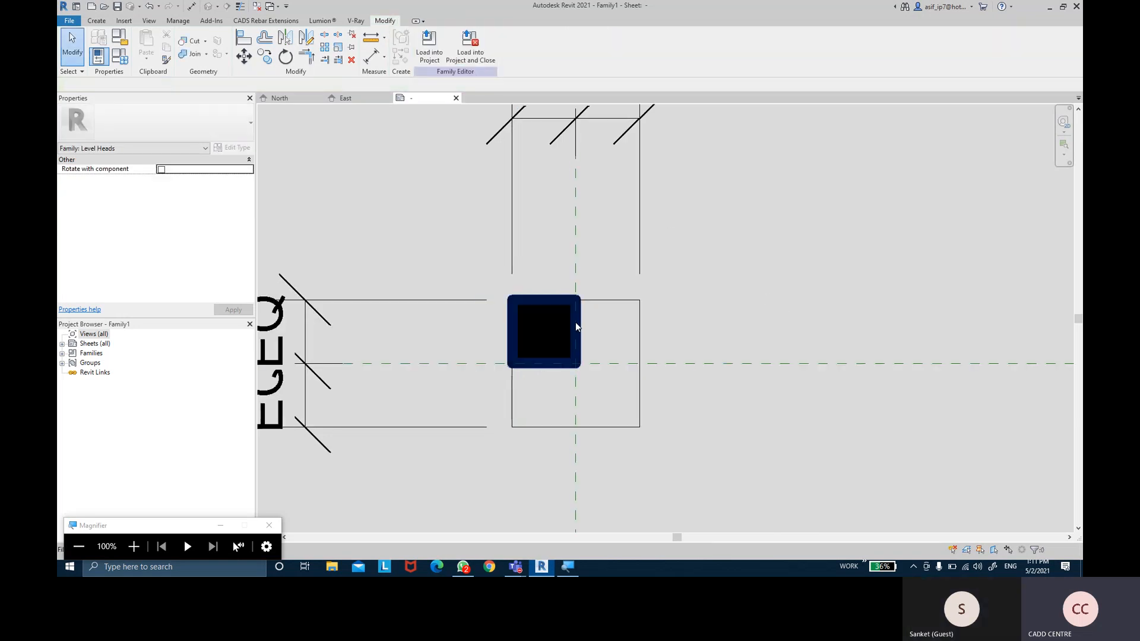
pyautogui.click(239, 4)
pyautogui.moveTo(627, 271); pyautogui.dragTo(595, 240, button='middle')
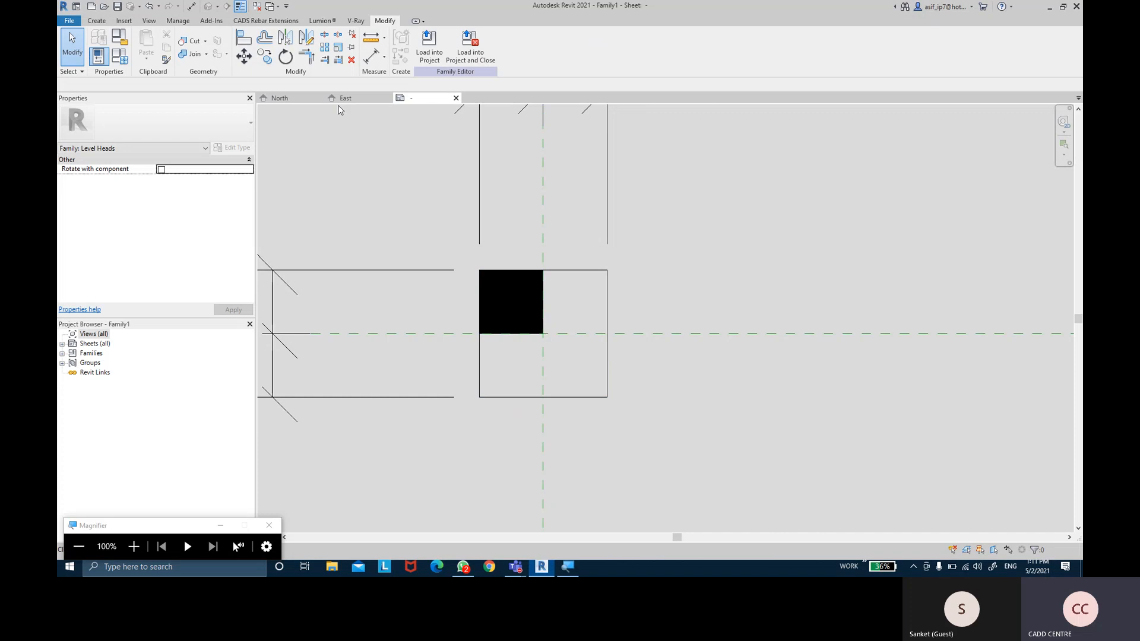
pyautogui.click(96, 20)
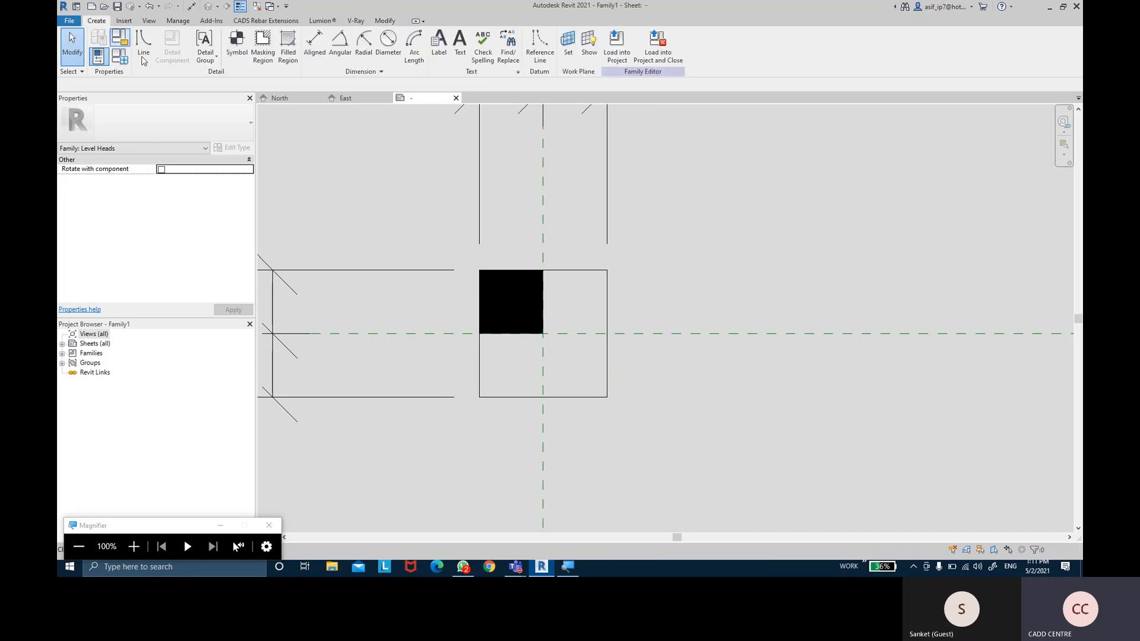
# Add a rectangular filled region from the plane intersection to the square's bottom-right corner
pyautogui.click(288, 45)
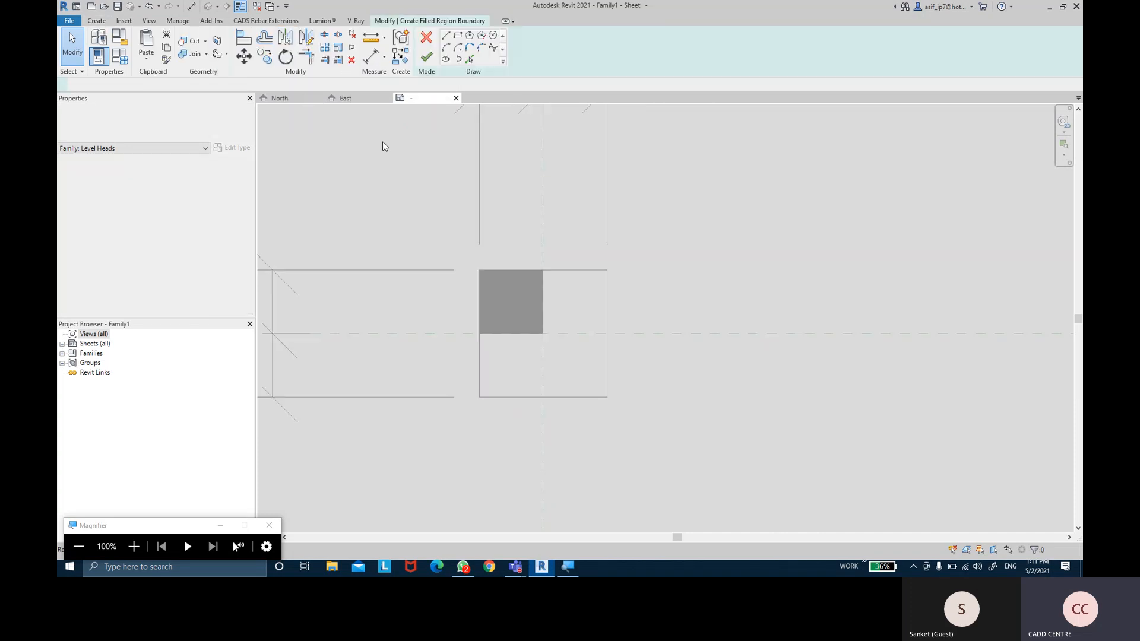
pyautogui.click(457, 35)
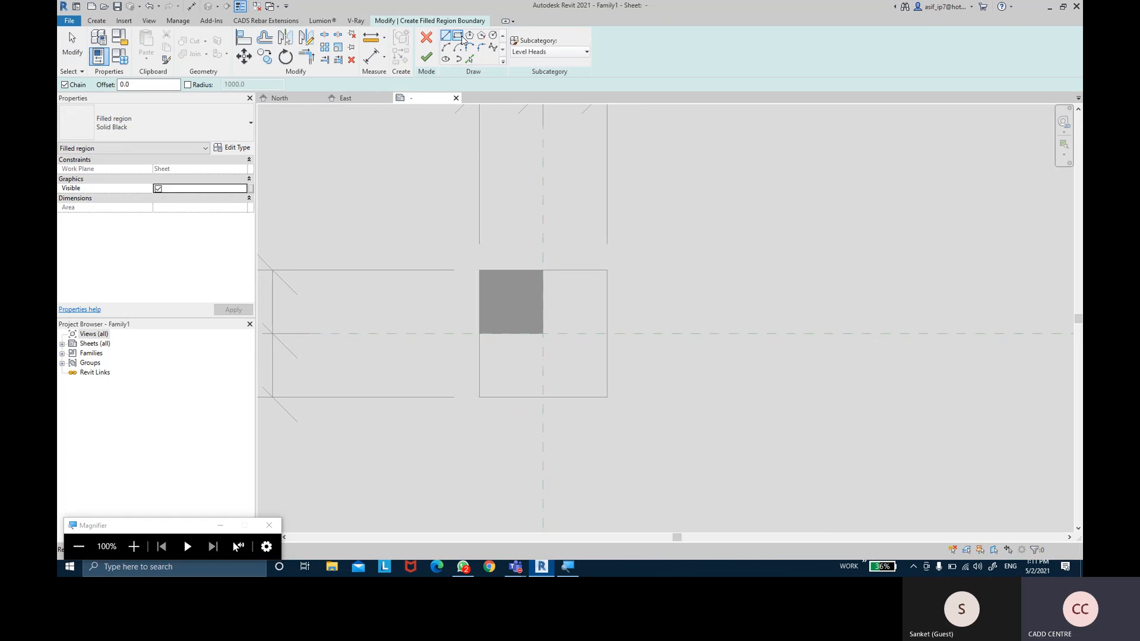
pyautogui.click(543, 333)
pyautogui.click(607, 396)
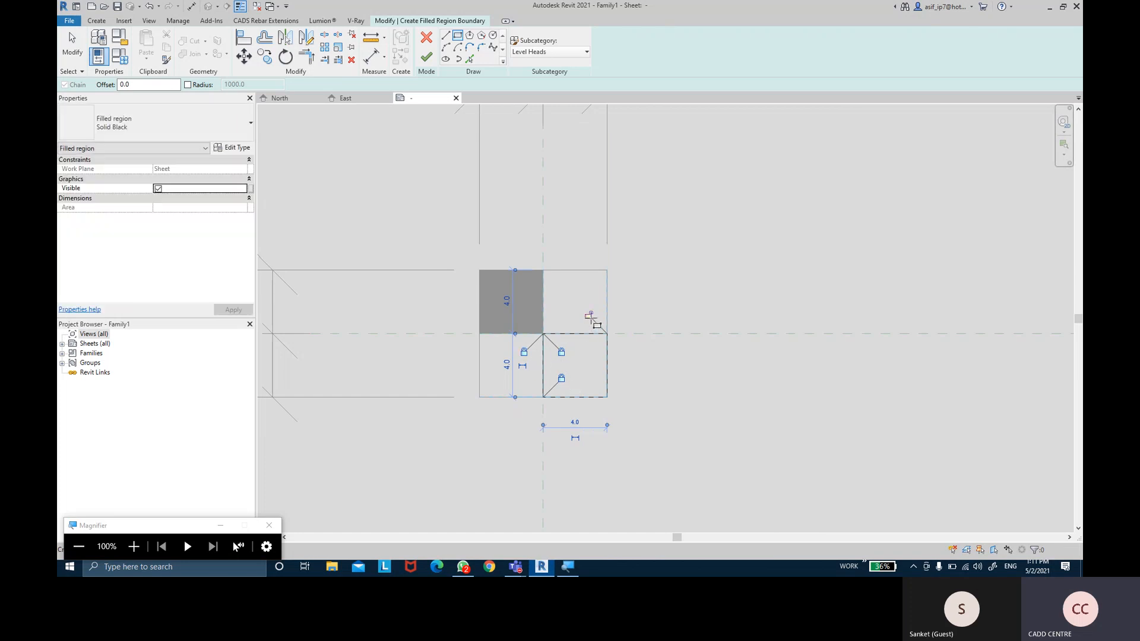
pyautogui.moveTo(682, 392); pyautogui.dragTo(672, 388, button='middle')
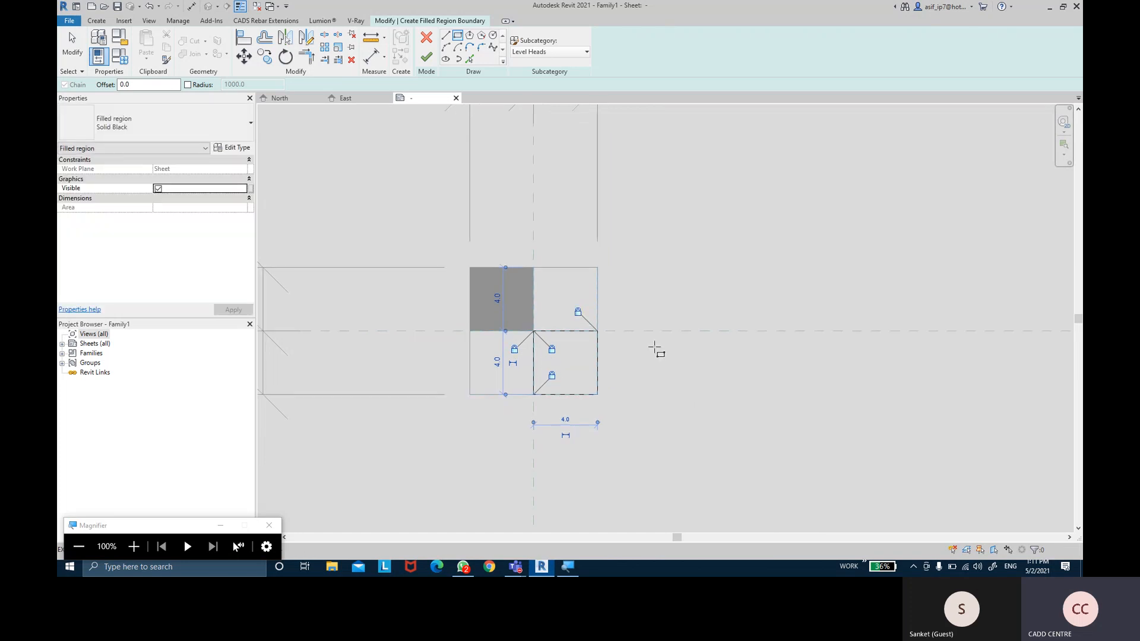
pyautogui.click(423, 58)
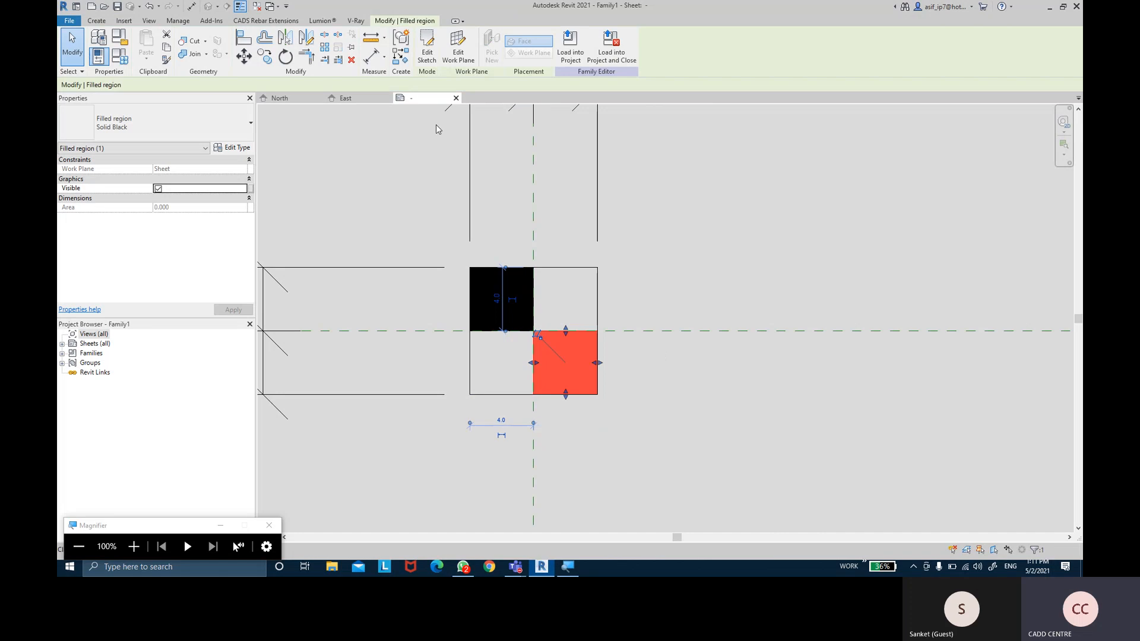
pyautogui.click(714, 247)
pyautogui.scroll(-3, 714, 247)
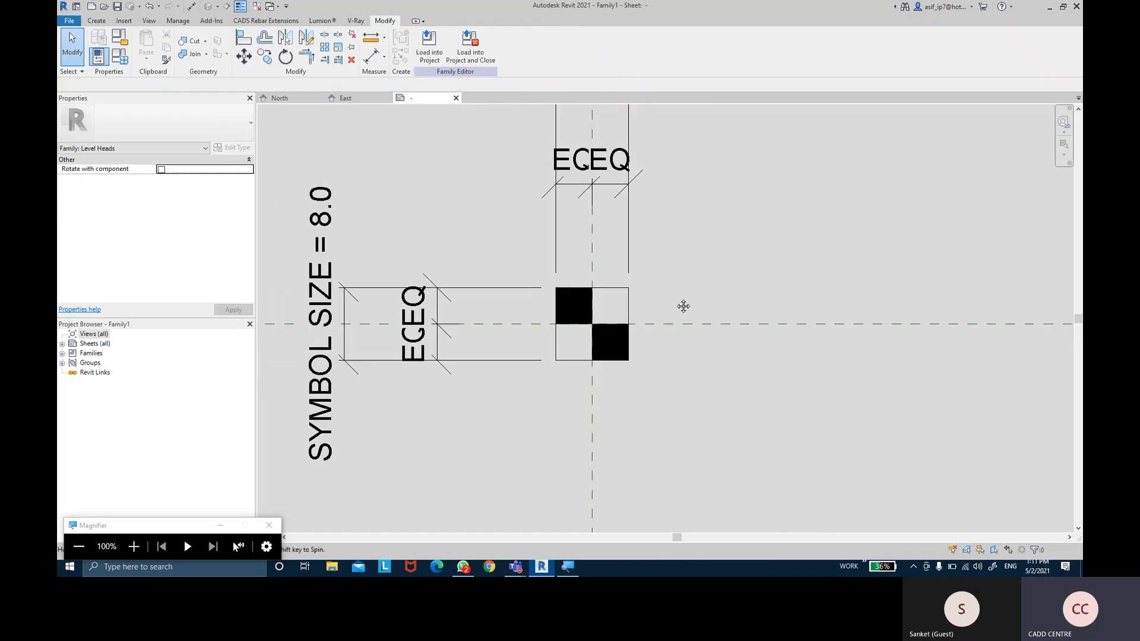
pyautogui.moveTo(669, 300); pyautogui.dragTo(662, 304, button='middle')
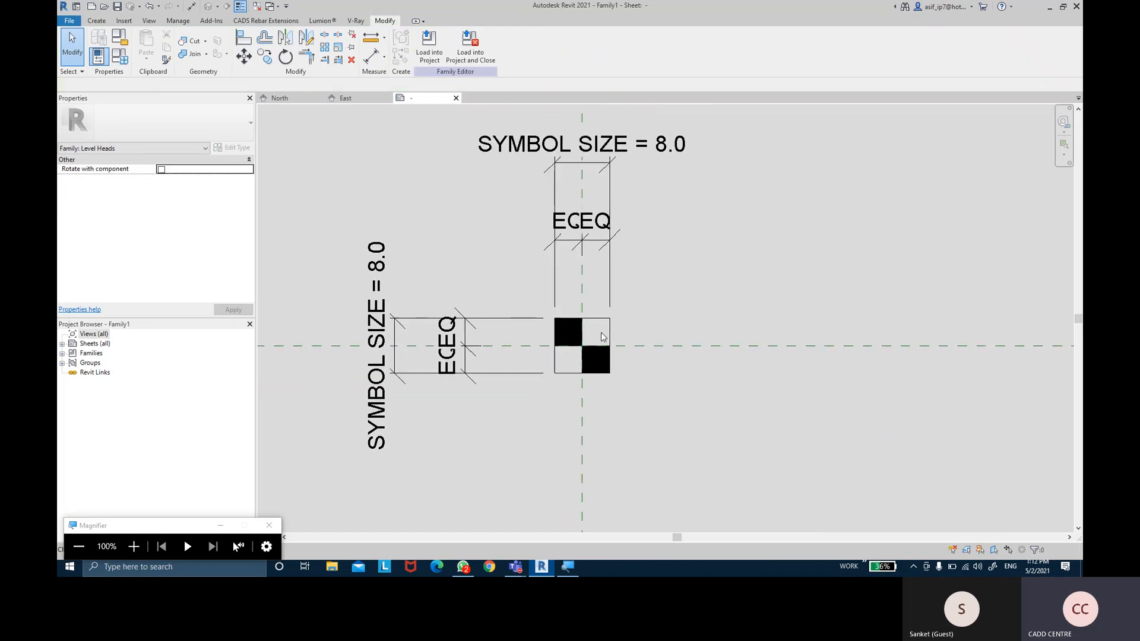
pyautogui.moveTo(620, 387); pyautogui.dragTo(599, 383, button='middle')
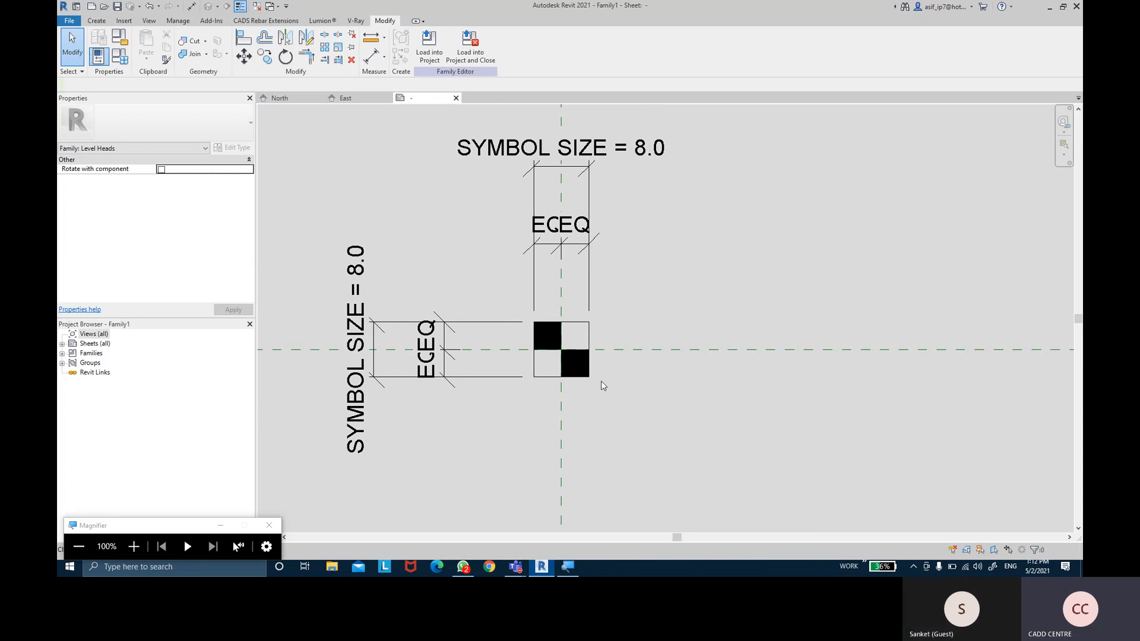
pyautogui.moveTo(621, 330); pyautogui.dragTo(610, 364, button='middle')
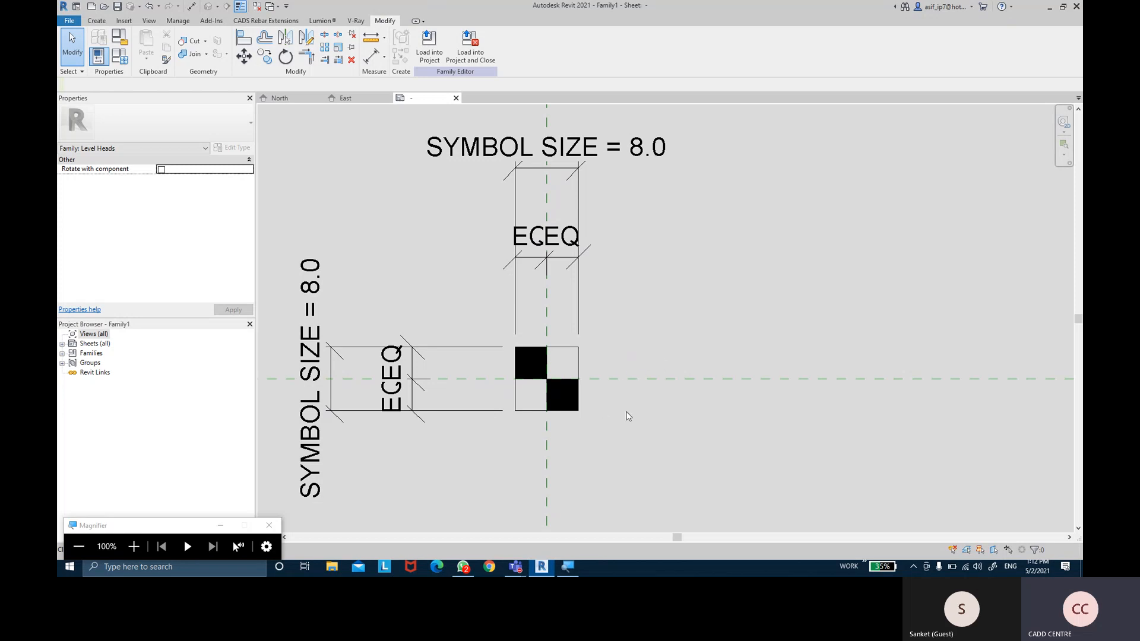
# Place a left-aligned label right of the symbol showing Name, with Elevation on the next line
pyautogui.click(106, 22)
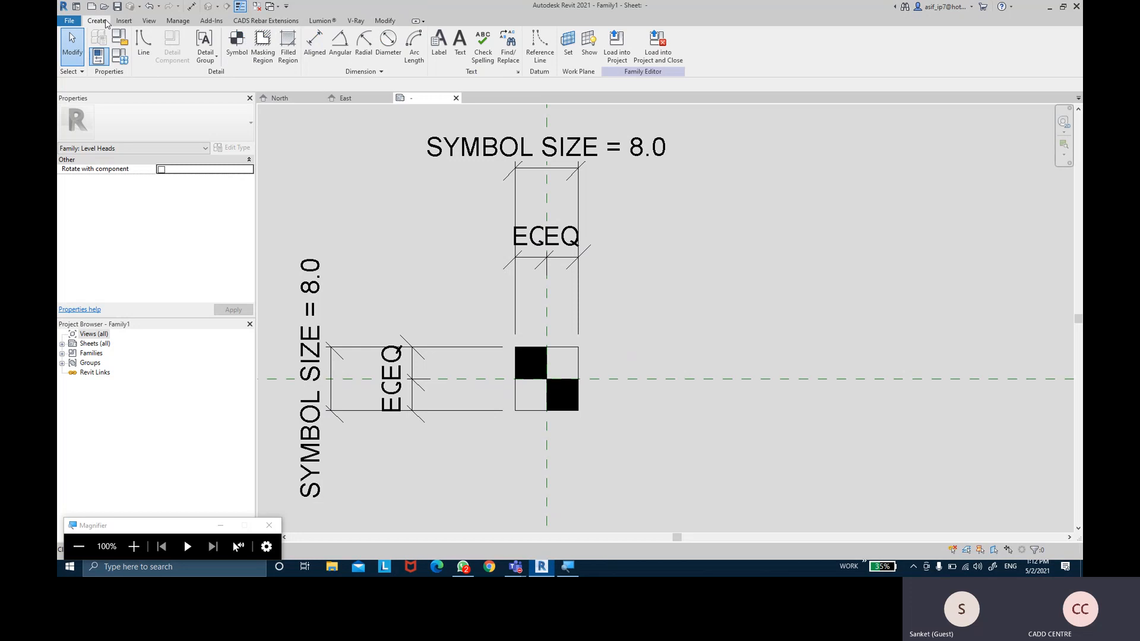
pyautogui.click(439, 48)
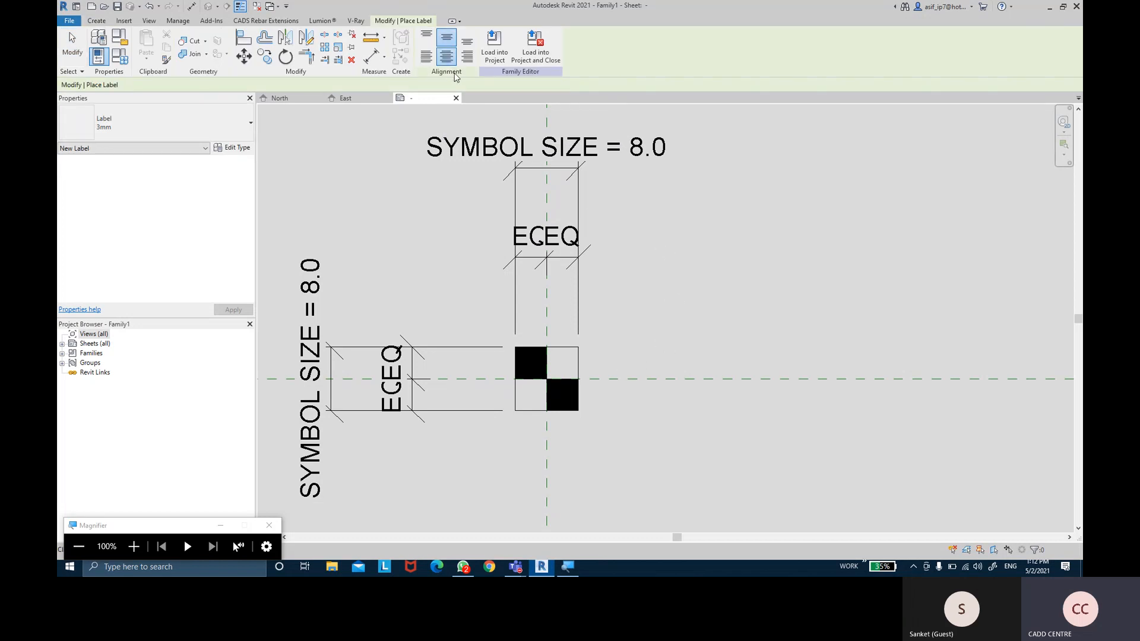
pyautogui.click(431, 61)
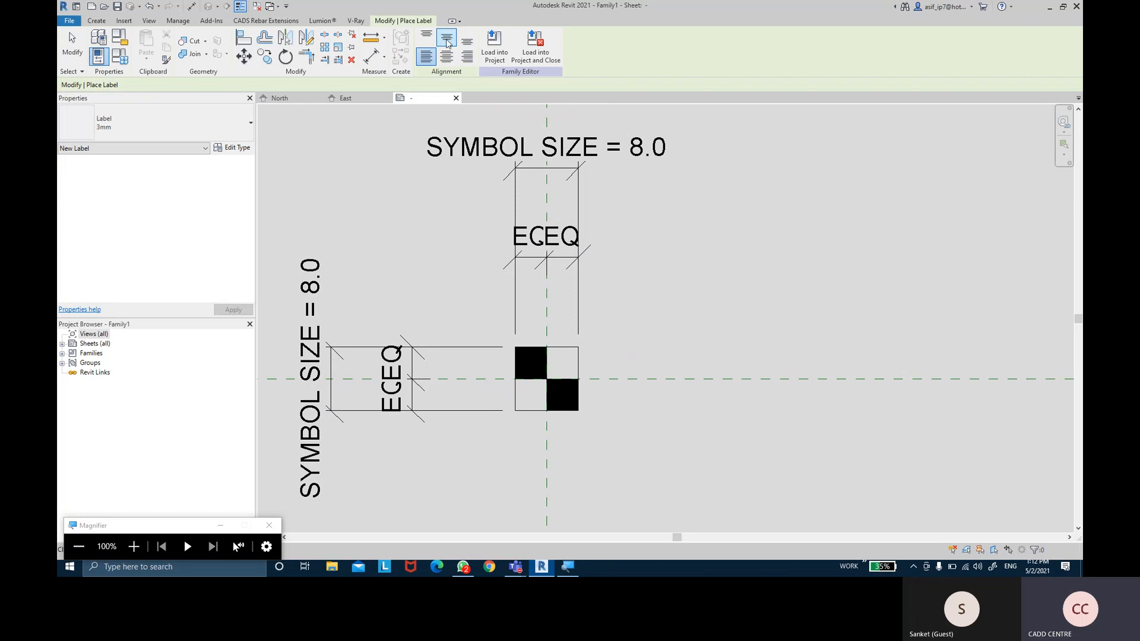
pyautogui.click(610, 365)
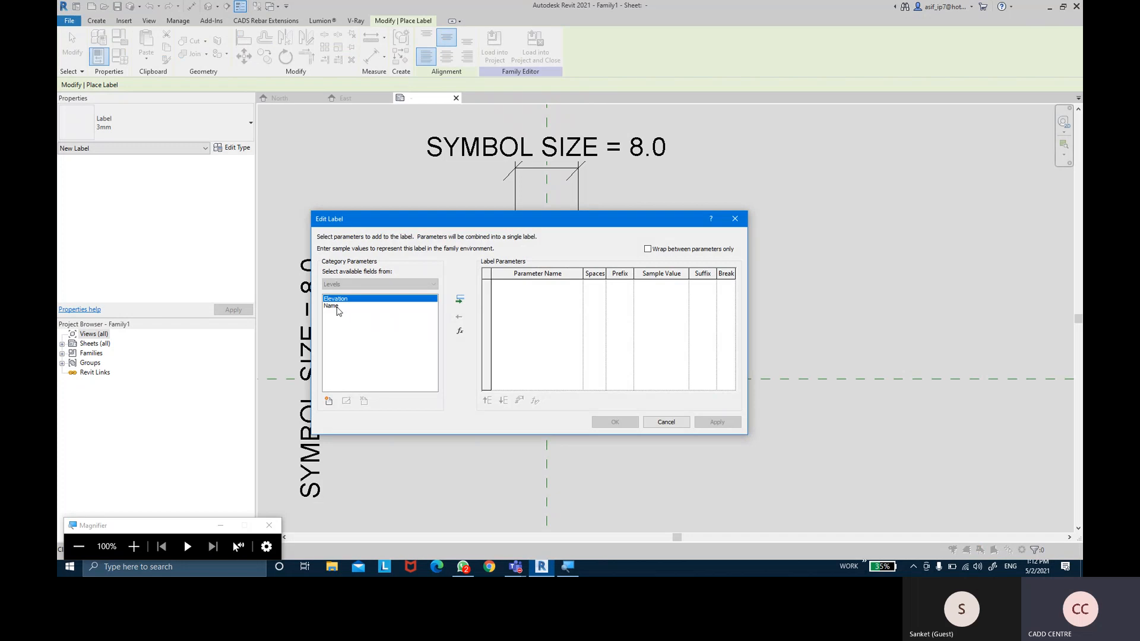
pyautogui.click(336, 306)
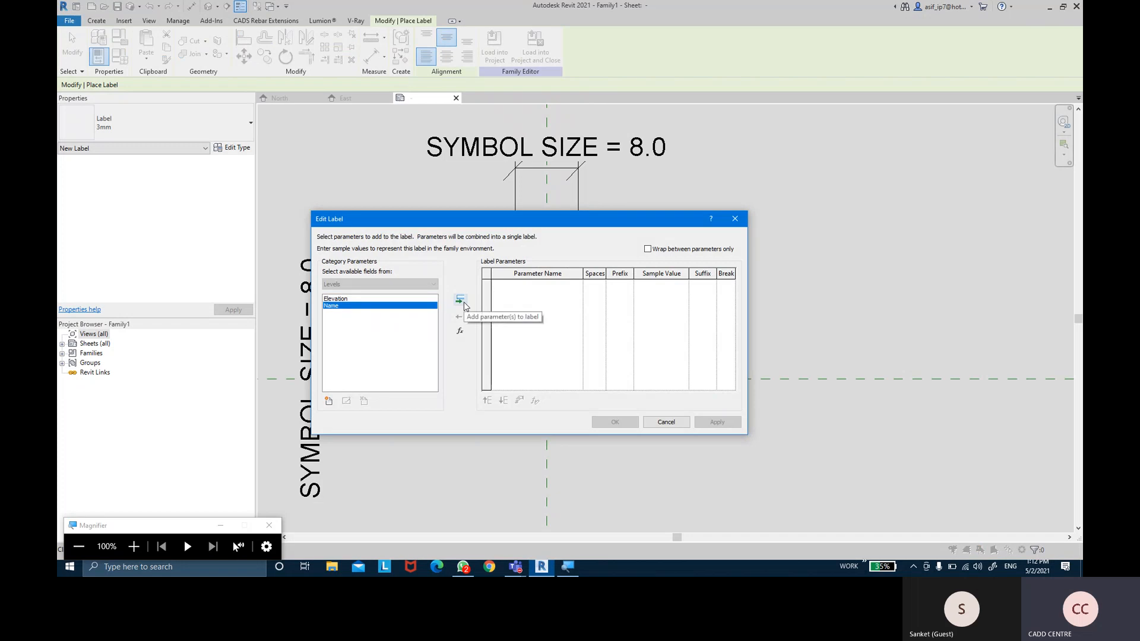
pyautogui.click(462, 302)
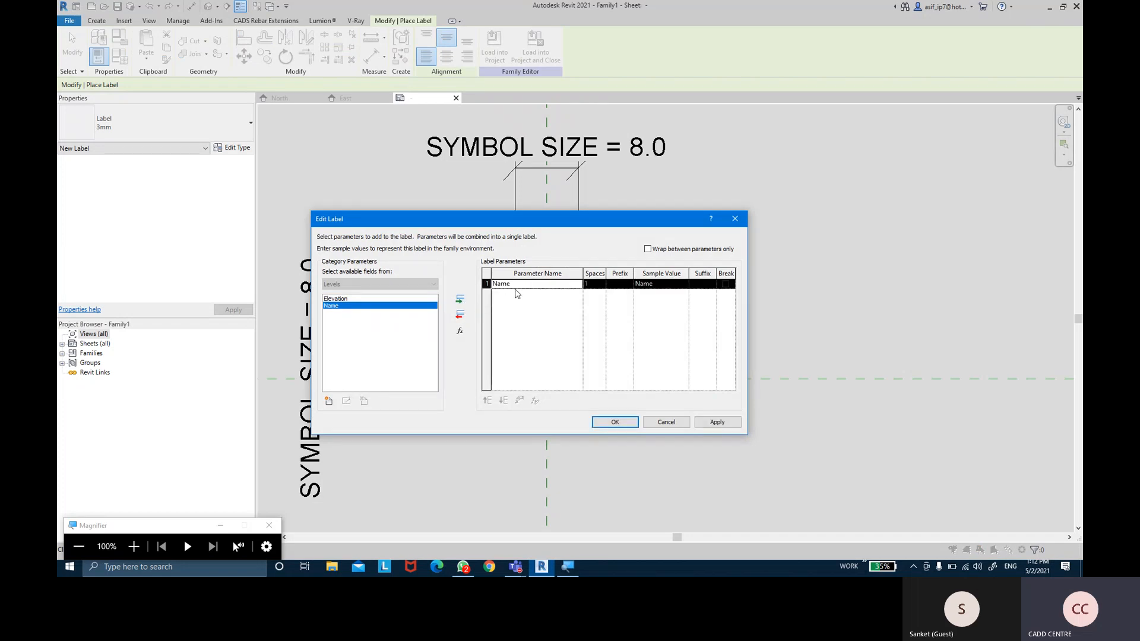
pyautogui.click(353, 299)
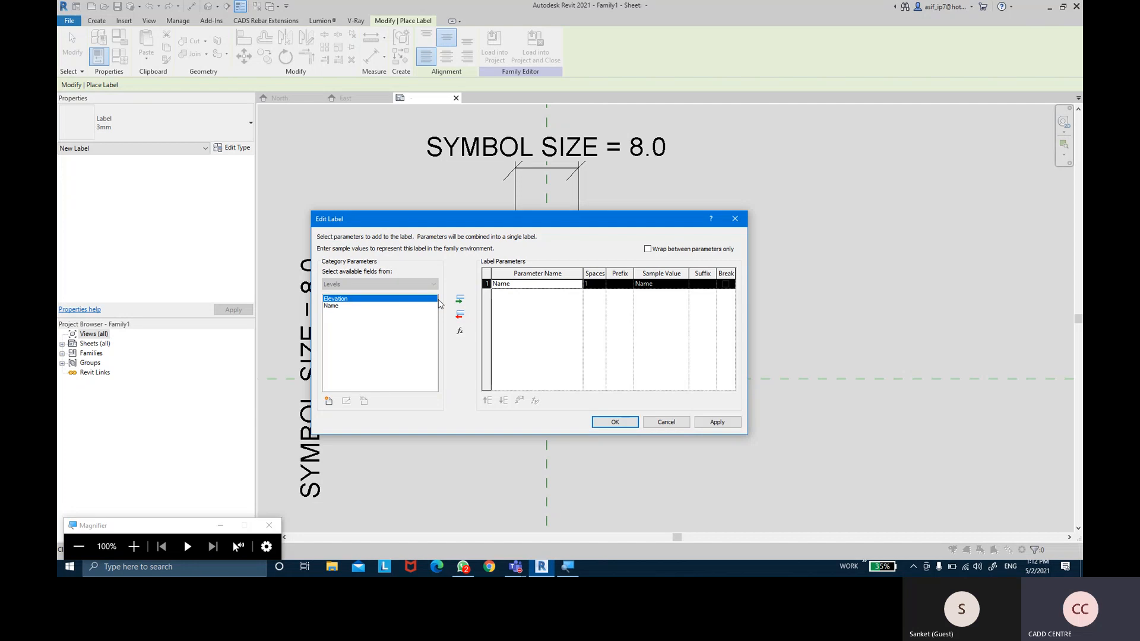
pyautogui.click(460, 298)
pyautogui.click(487, 284)
pyautogui.click(488, 293)
pyautogui.click(488, 284)
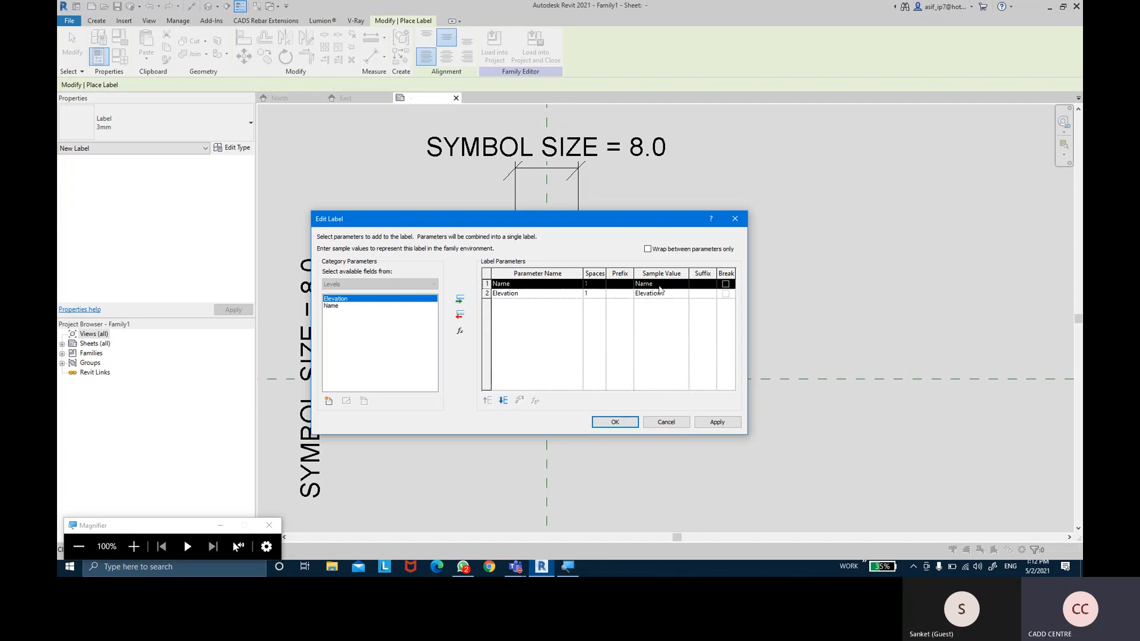
pyautogui.click(725, 284)
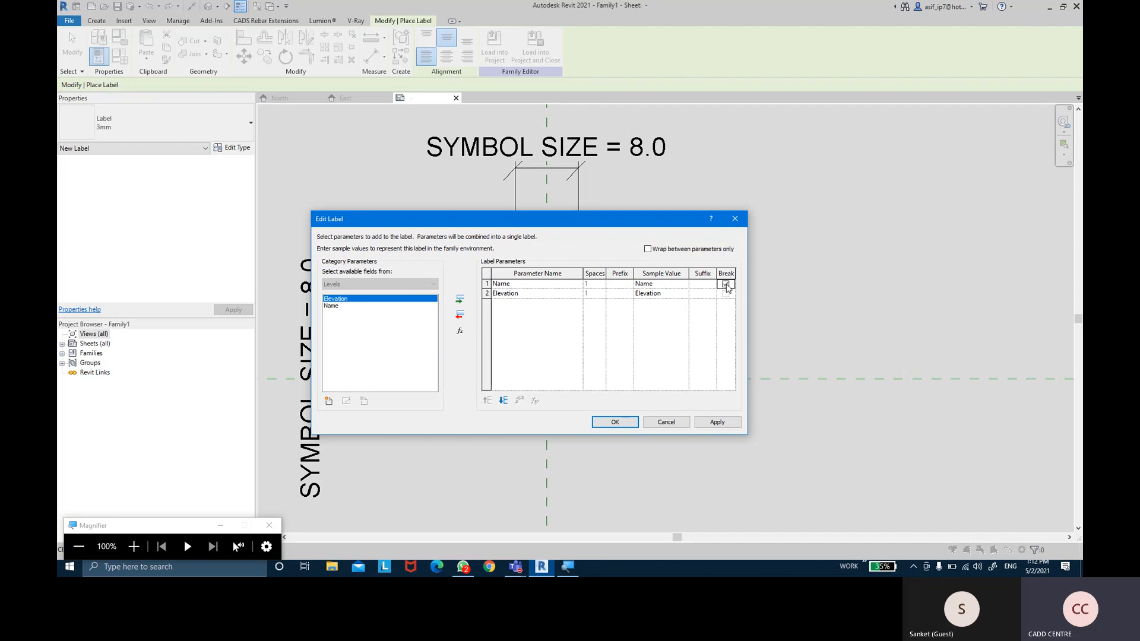
pyautogui.click(615, 422)
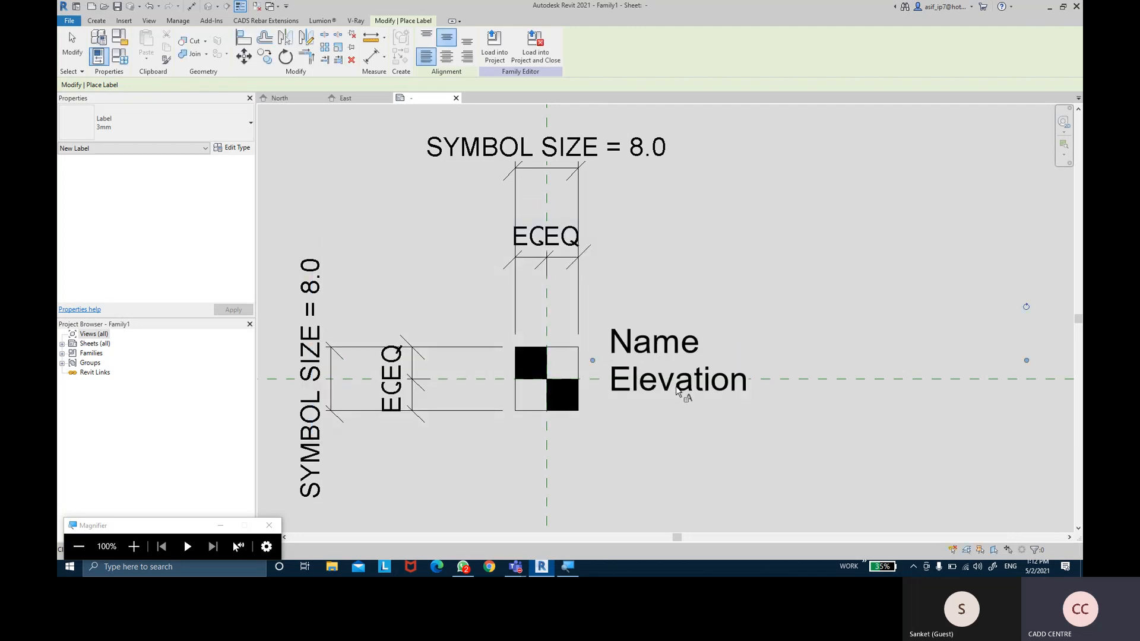
# Nudge the Name/Elevation label down onto the reference line and widen its box to the right
pyautogui.click(73, 43)
pyautogui.click(646, 353)
pyautogui.moveTo(646, 353); pyautogui.dragTo(661, 363)
pyautogui.scroll(2, 662, 363)
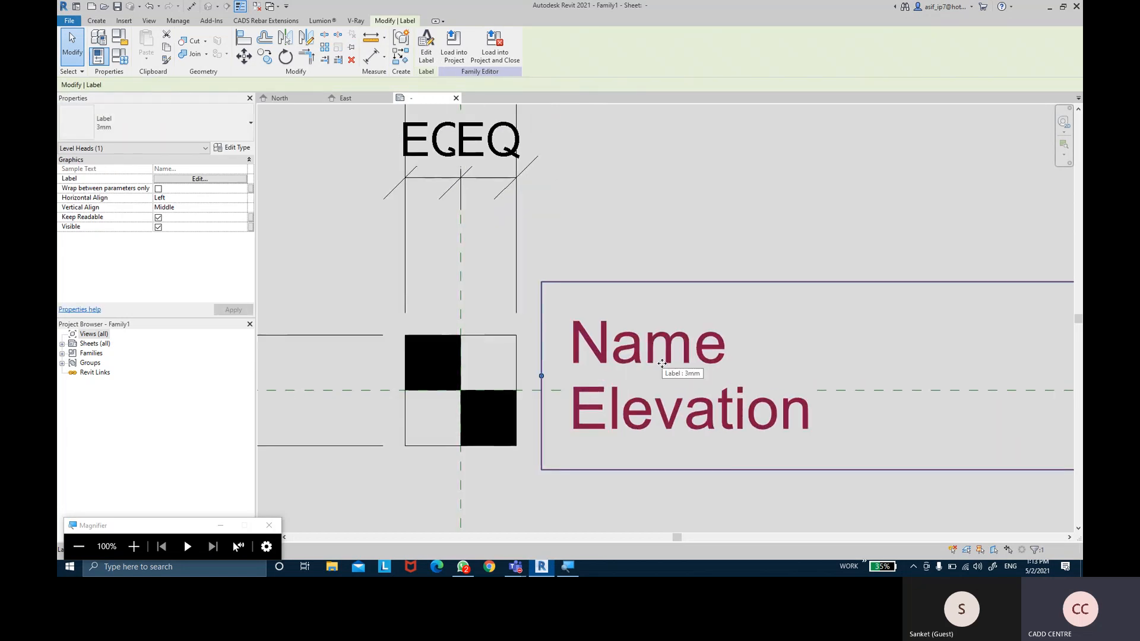
pyautogui.press('Down')
pyautogui.press('Down')
pyautogui.press('Down')
pyautogui.press('Down')
pyautogui.press('Down')
pyautogui.press('Down')
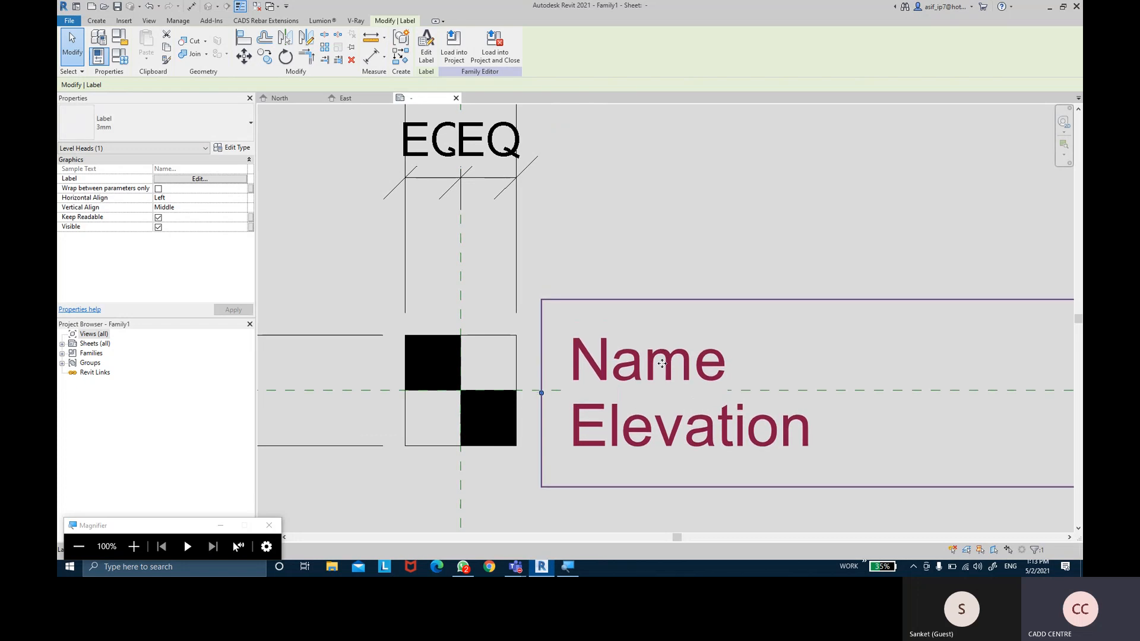
pyautogui.scroll(-3, 662, 363)
pyautogui.moveTo(819, 355); pyautogui.dragTo(908, 356)
pyautogui.click(726, 212)
pyautogui.moveTo(690, 242); pyautogui.dragTo(748, 209, button='middle')
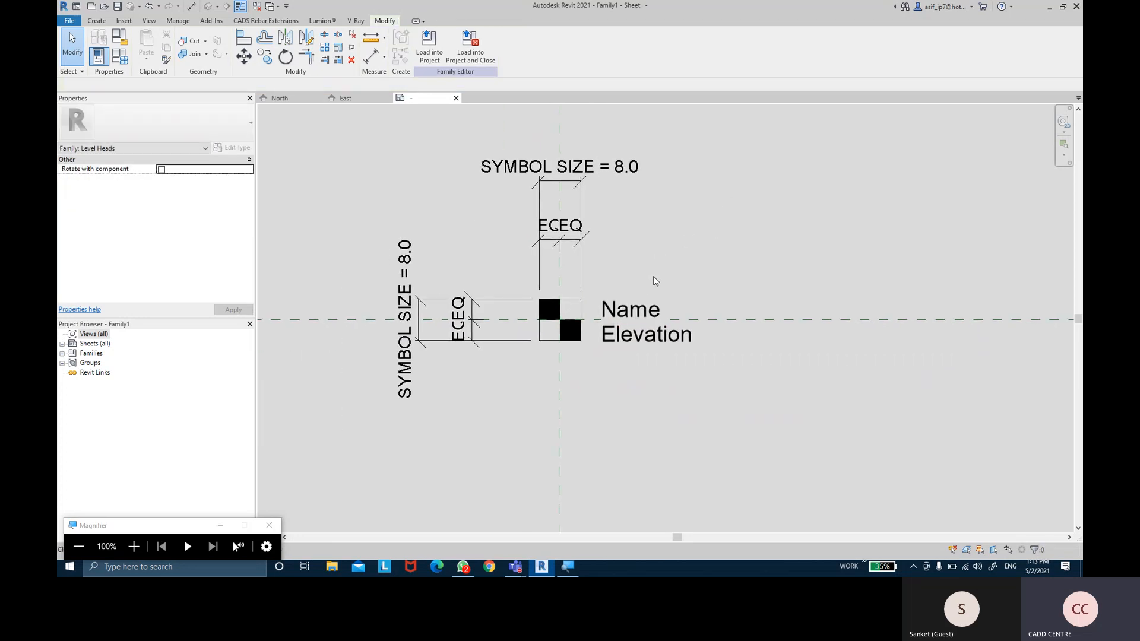
pyautogui.moveTo(554, 296); pyautogui.dragTo(563, 286, button='middle')
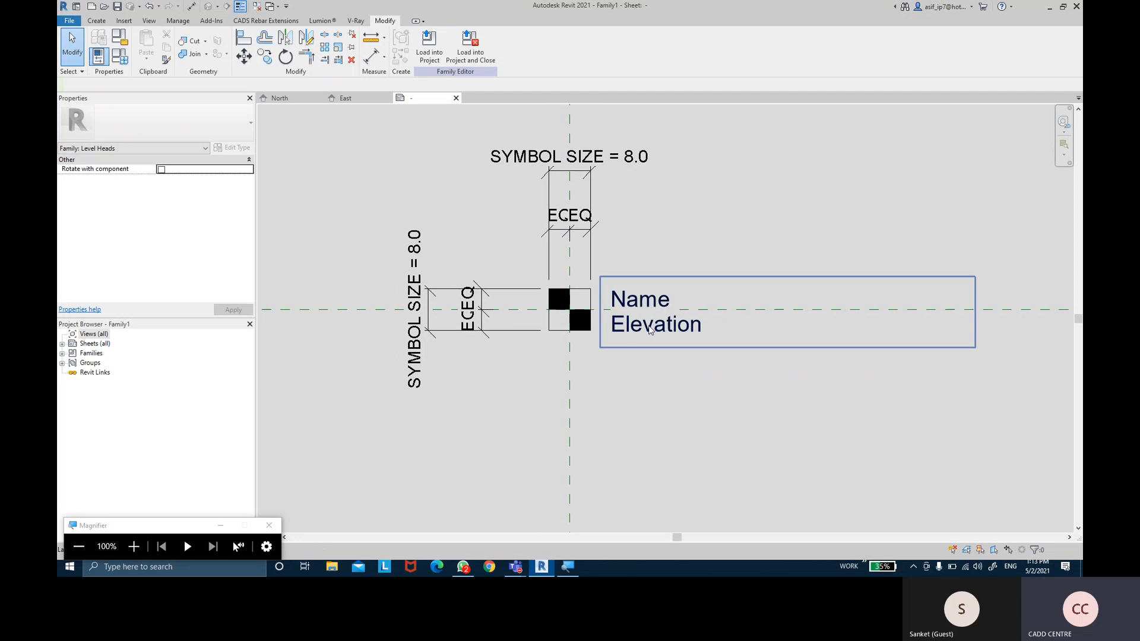
pyautogui.moveTo(751, 423); pyautogui.dragTo(745, 417, button='middle')
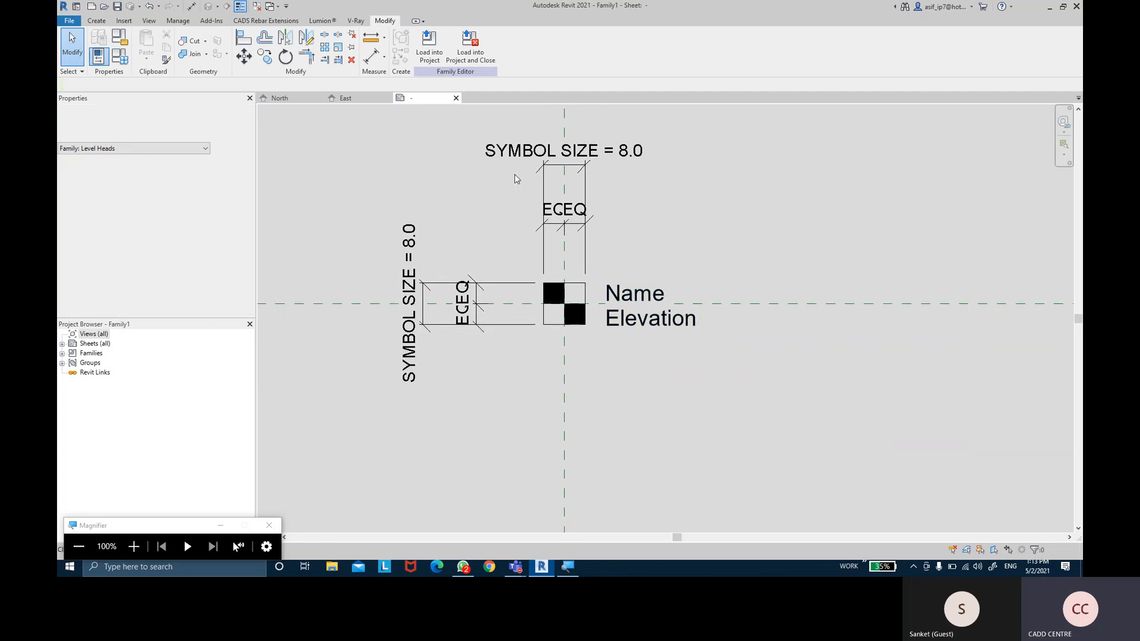
pyautogui.scroll(-1, 536, 179)
pyautogui.moveTo(537, 179); pyautogui.dragTo(546, 249, button='middle')
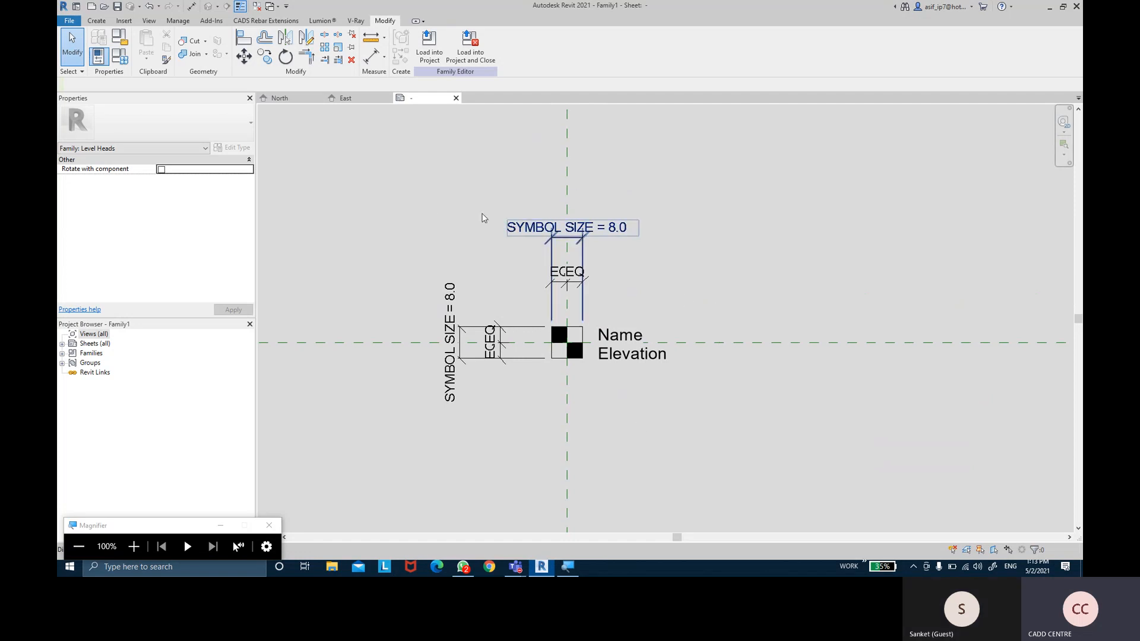
# Save the family as SQUARE LEVEL HEAD.rfa in Desktop > REVIT-THE BIM SOLUTION CLASS
pyautogui.click(116, 7)
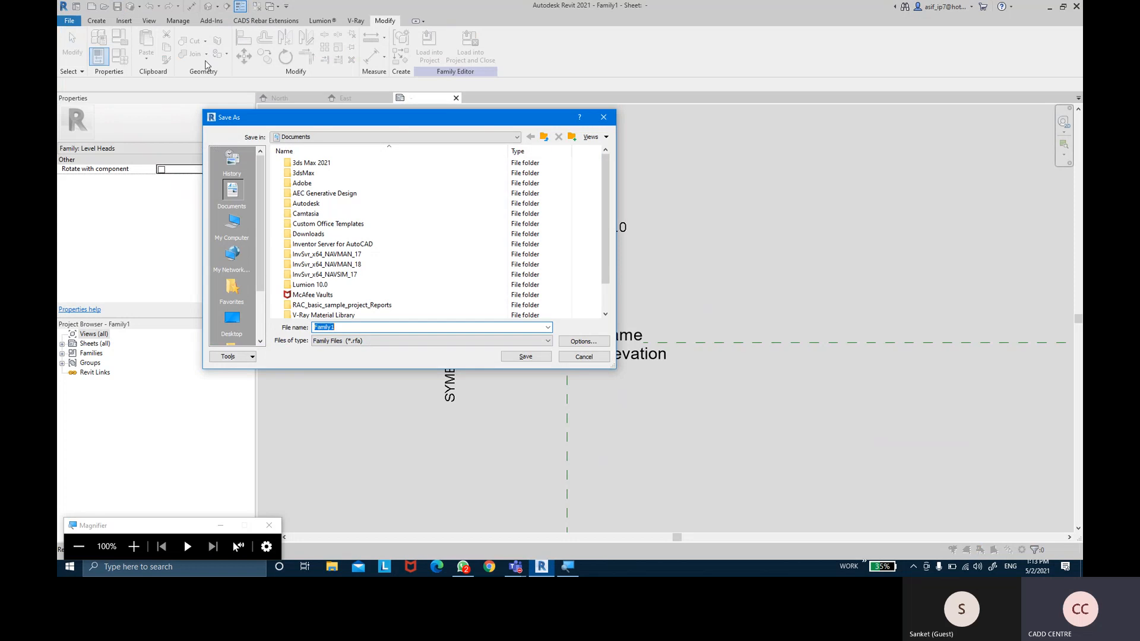
pyautogui.moveTo(296, 122); pyautogui.dragTo(318, 126)
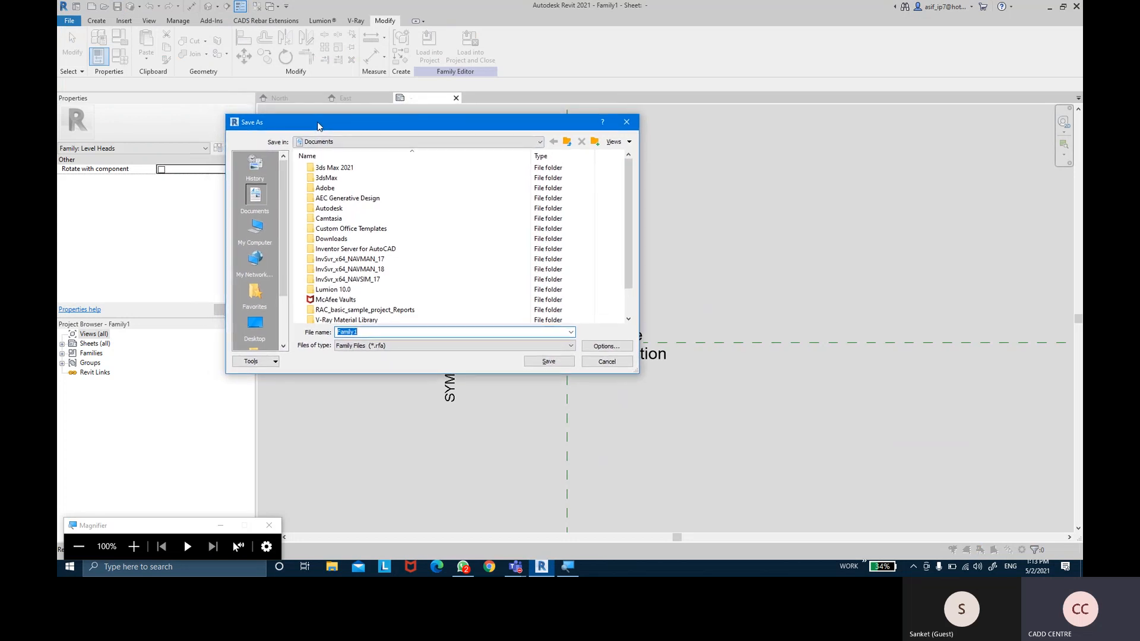
pyautogui.click(264, 326)
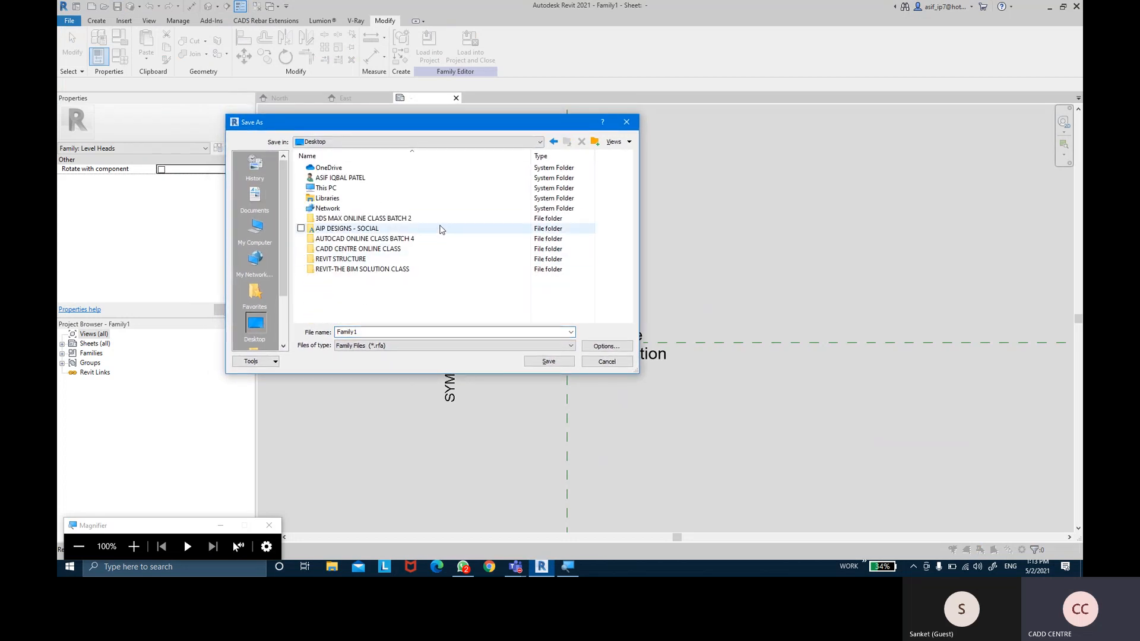
pyautogui.doubleClick(407, 269)
pyautogui.doubleClick(407, 332)
pyautogui.write('SQUA')
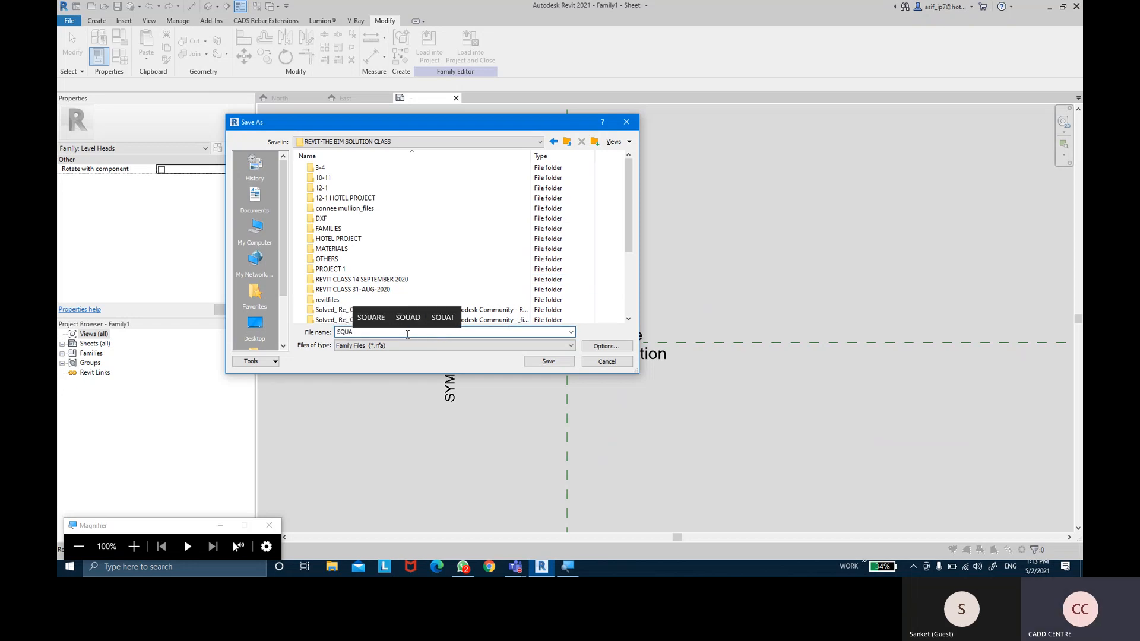
pyautogui.write('RE SYMBOLE')
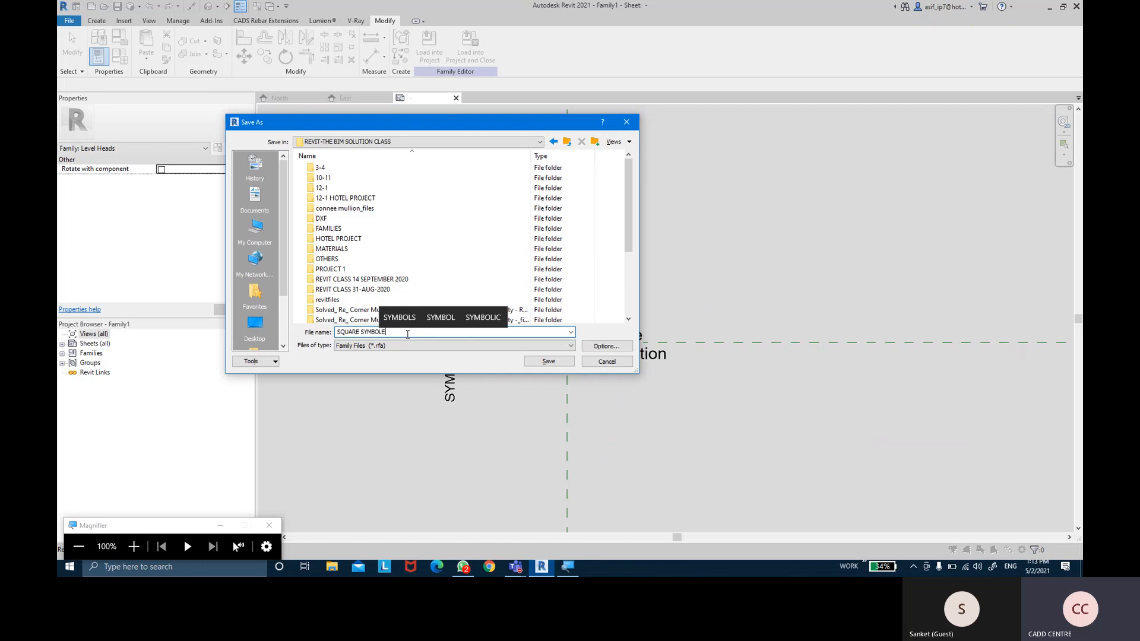
pyautogui.press('BackSpace')
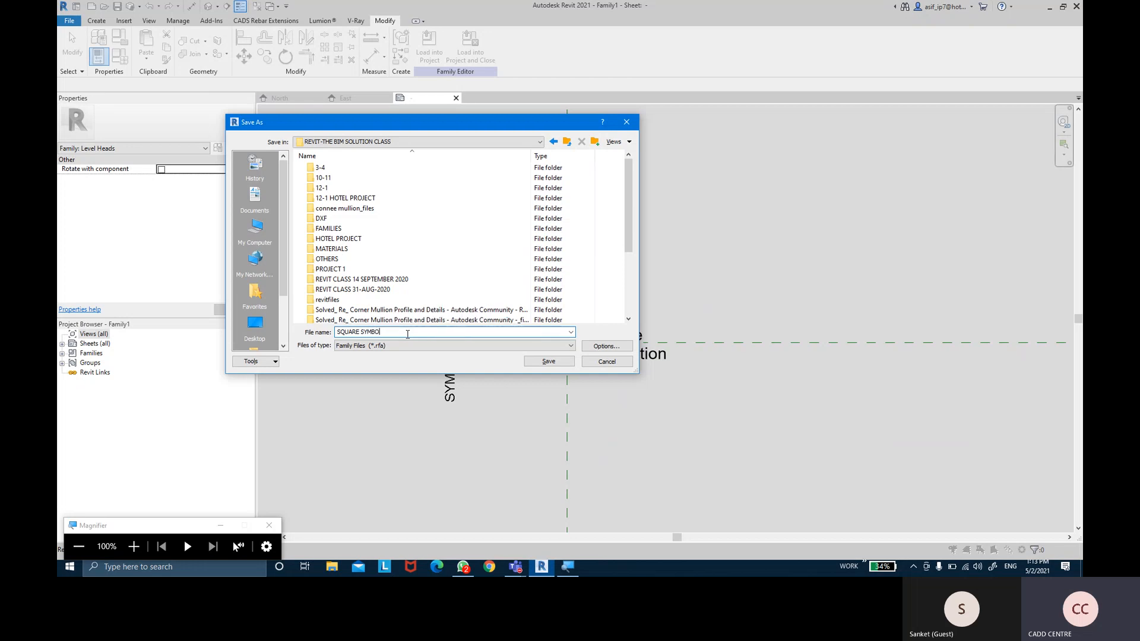
pyautogui.write('LEVE')
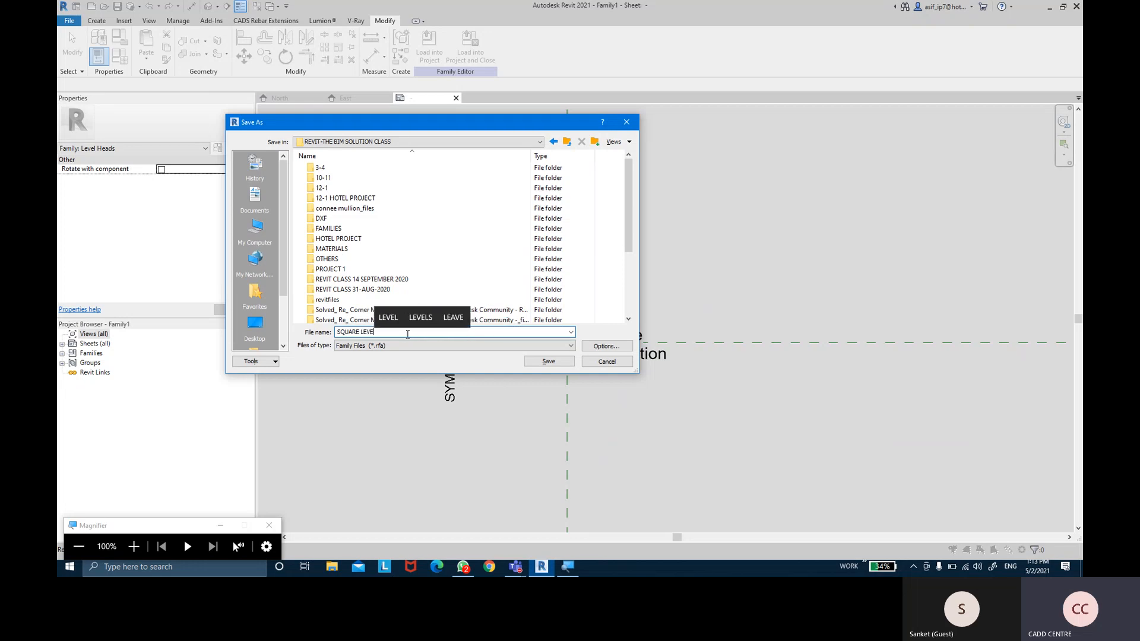
pyautogui.write('L HEAD')
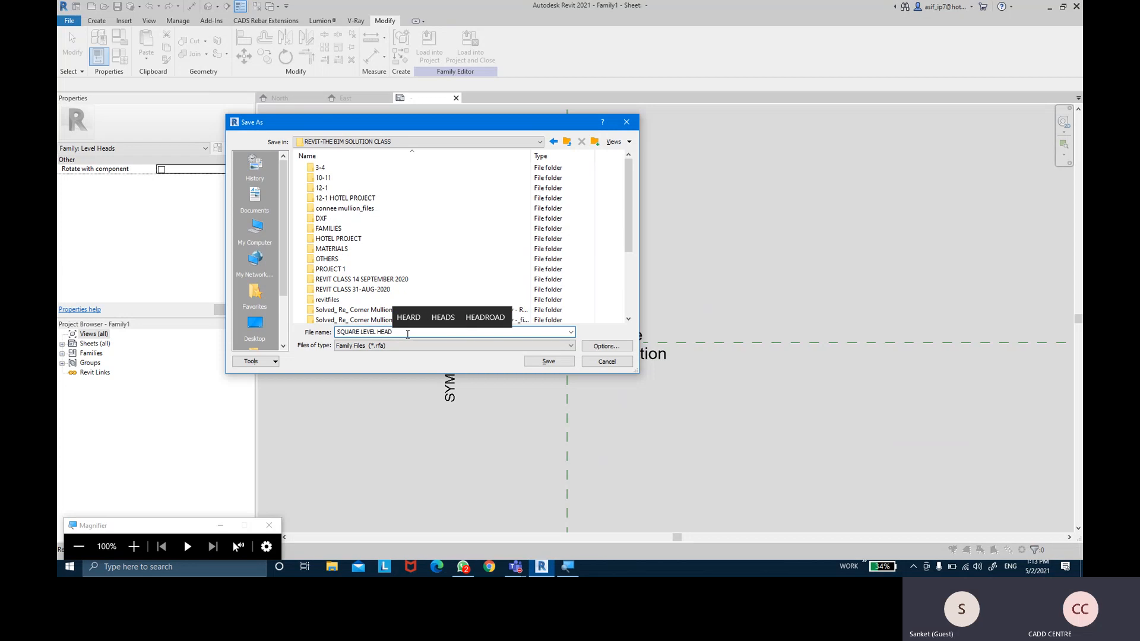
pyautogui.click(548, 362)
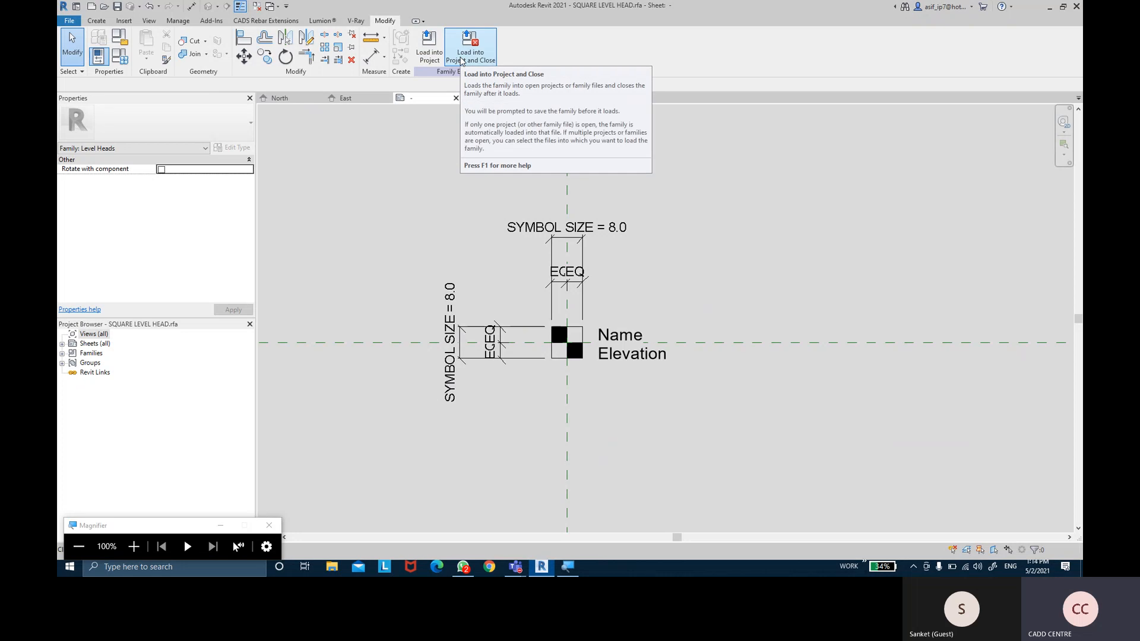
# Load the SQUARE LEVEL HEAD family into the project, dismissing the unsaved-project reminder
pyautogui.click(462, 60)
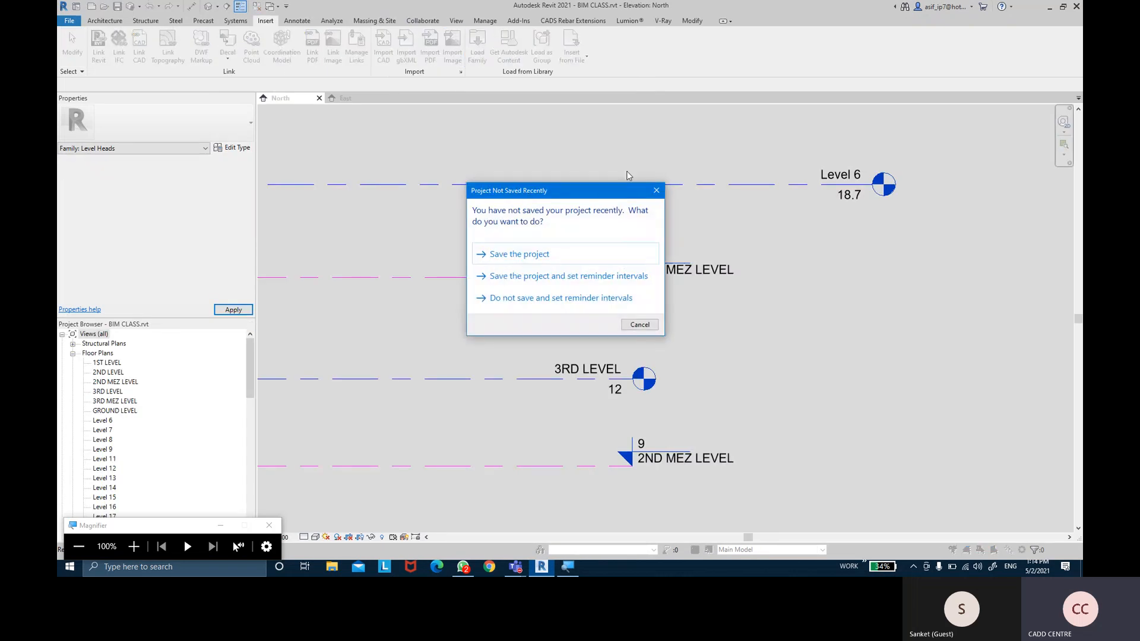
pyautogui.click(655, 191)
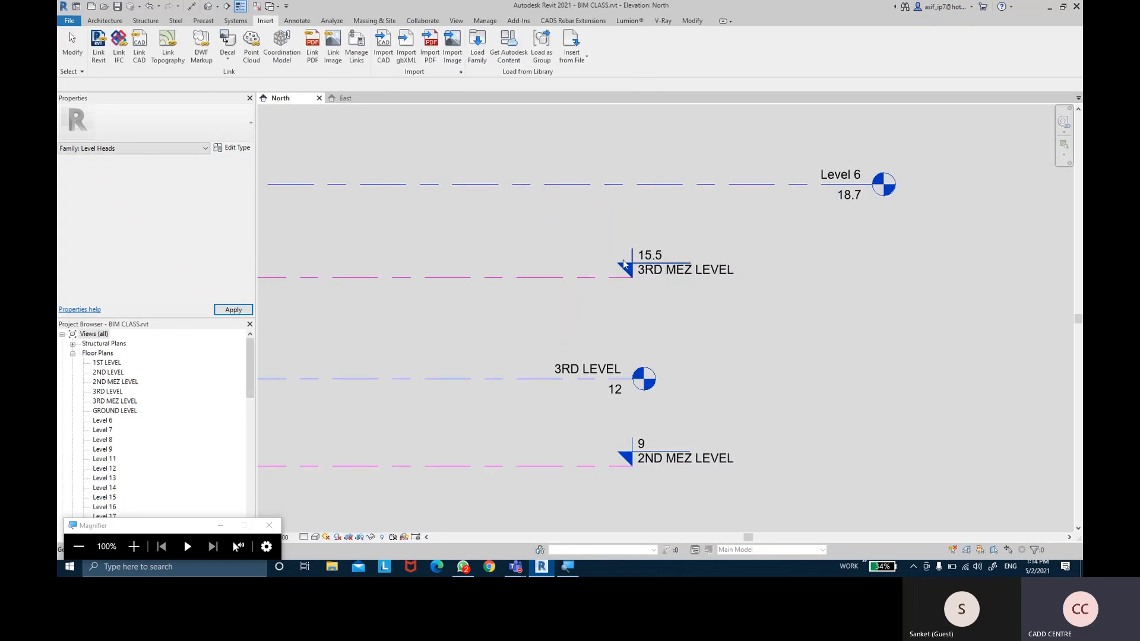
pyautogui.moveTo(562, 257); pyautogui.dragTo(576, 239, button='middle')
pyautogui.scroll(-4, 569, 229)
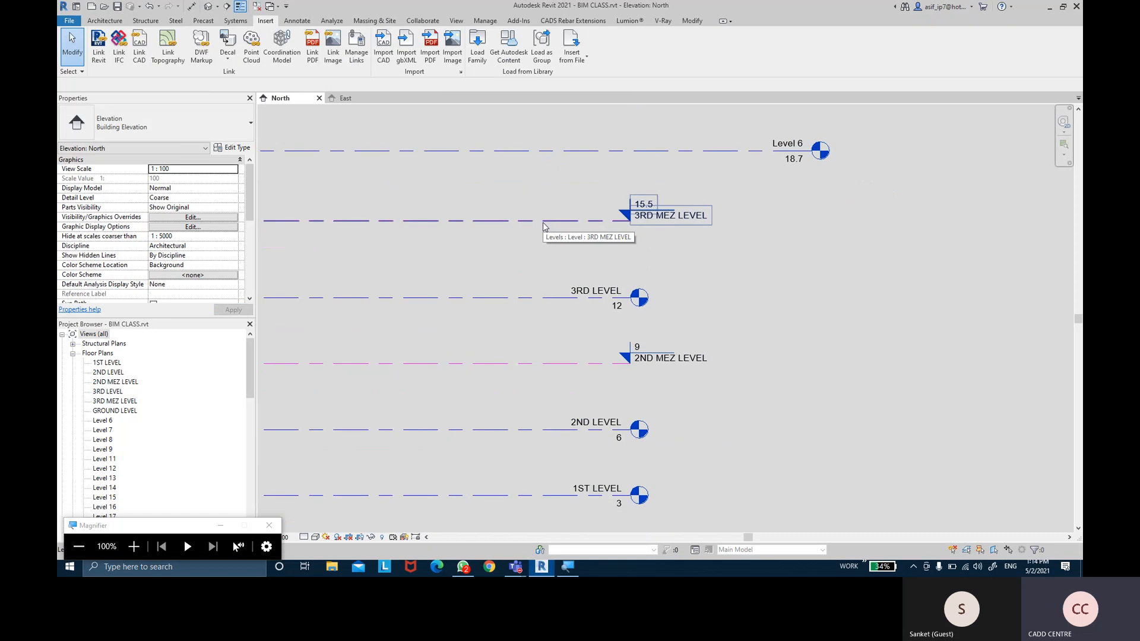
# Set the MEZ LEVEL type's Symbol to SQUARE LEVEL HEAD and apply it
pyautogui.click(543, 222)
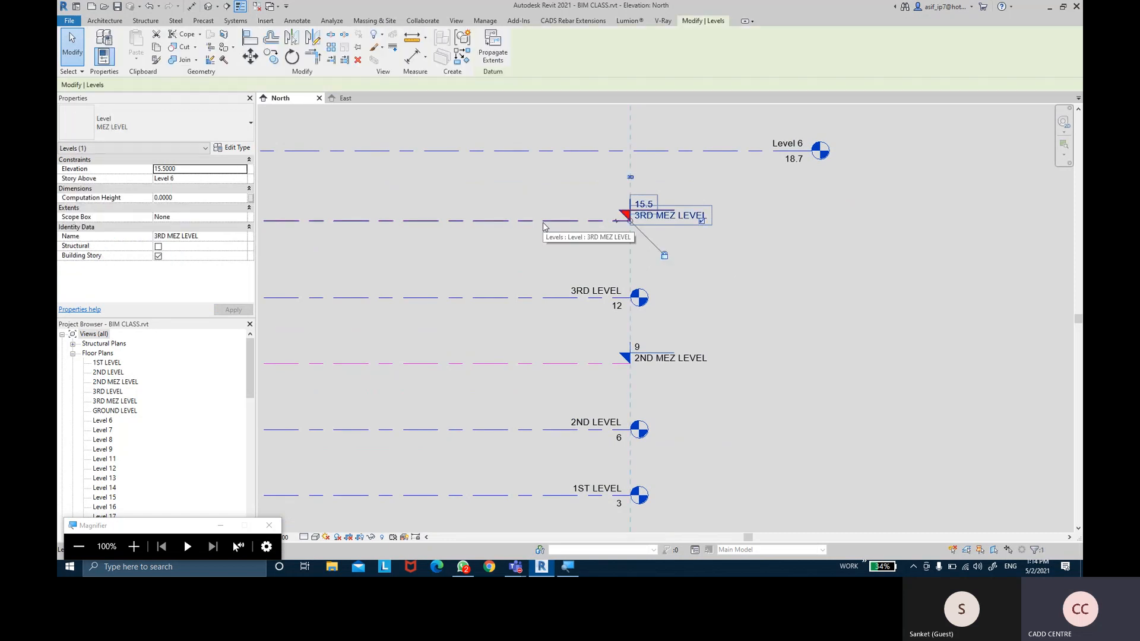
pyautogui.click(236, 148)
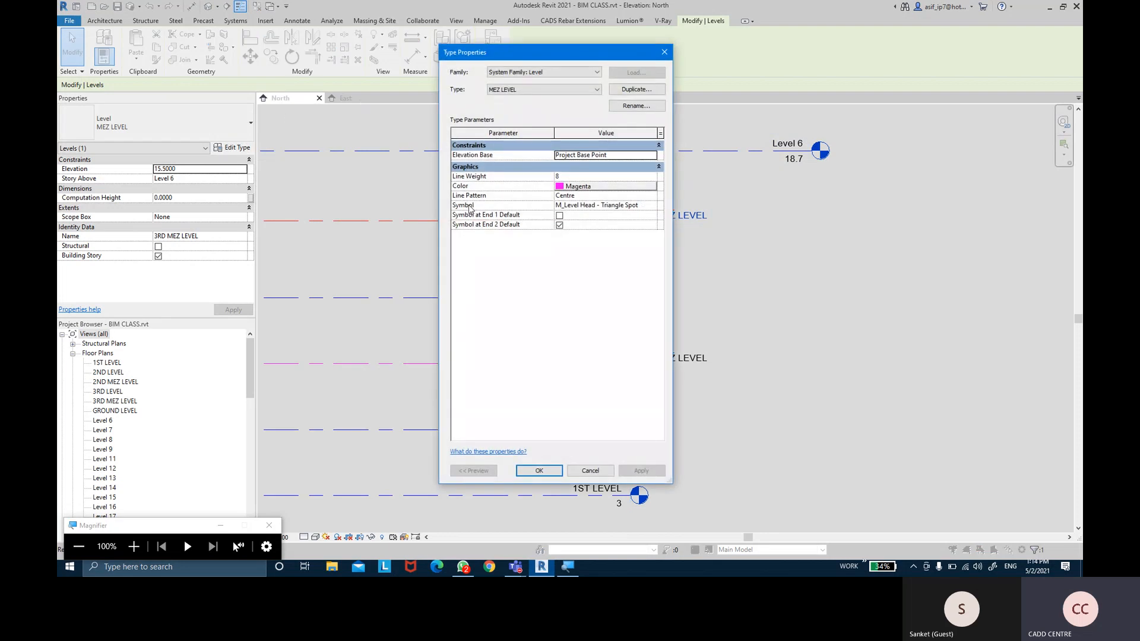
pyautogui.click(650, 205)
pyautogui.click(651, 205)
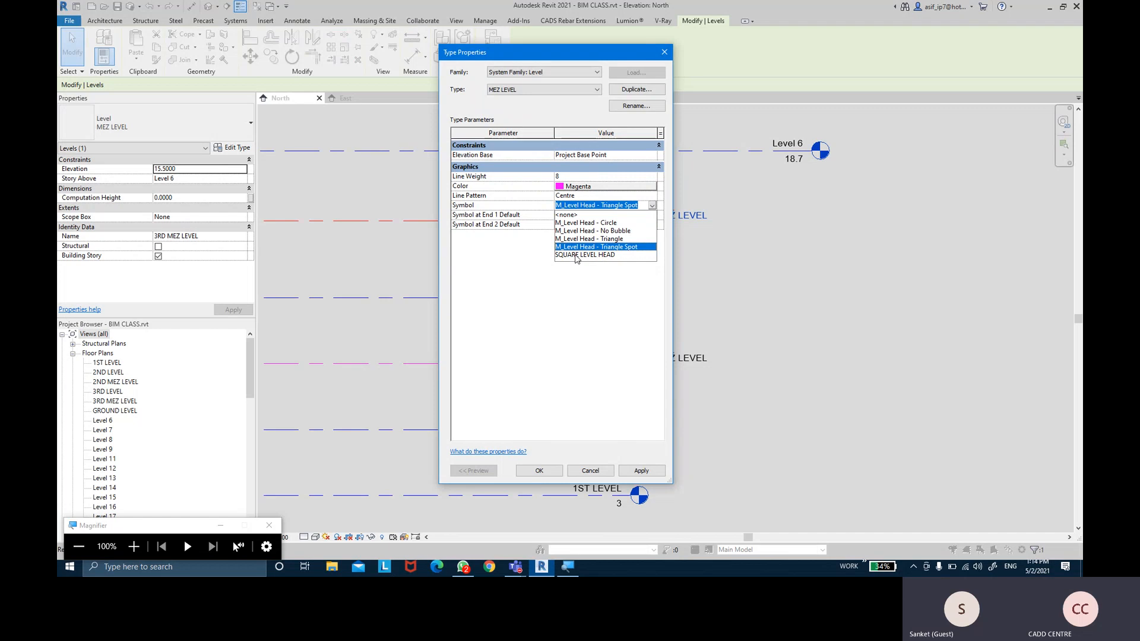
pyautogui.click(596, 256)
pyautogui.click(640, 470)
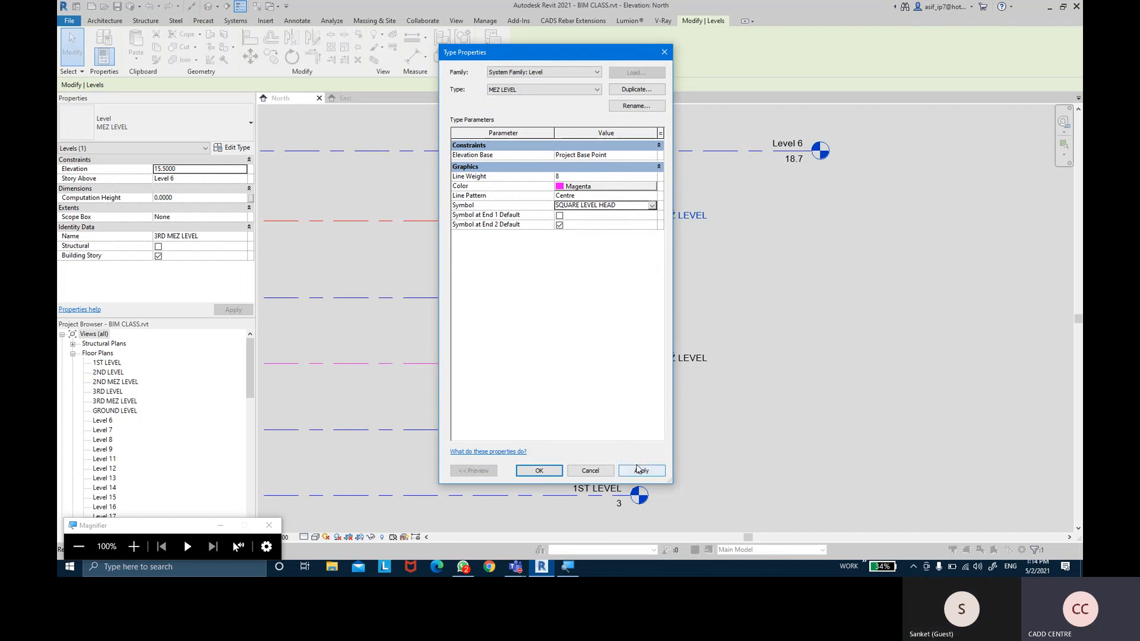
pyautogui.click(539, 470)
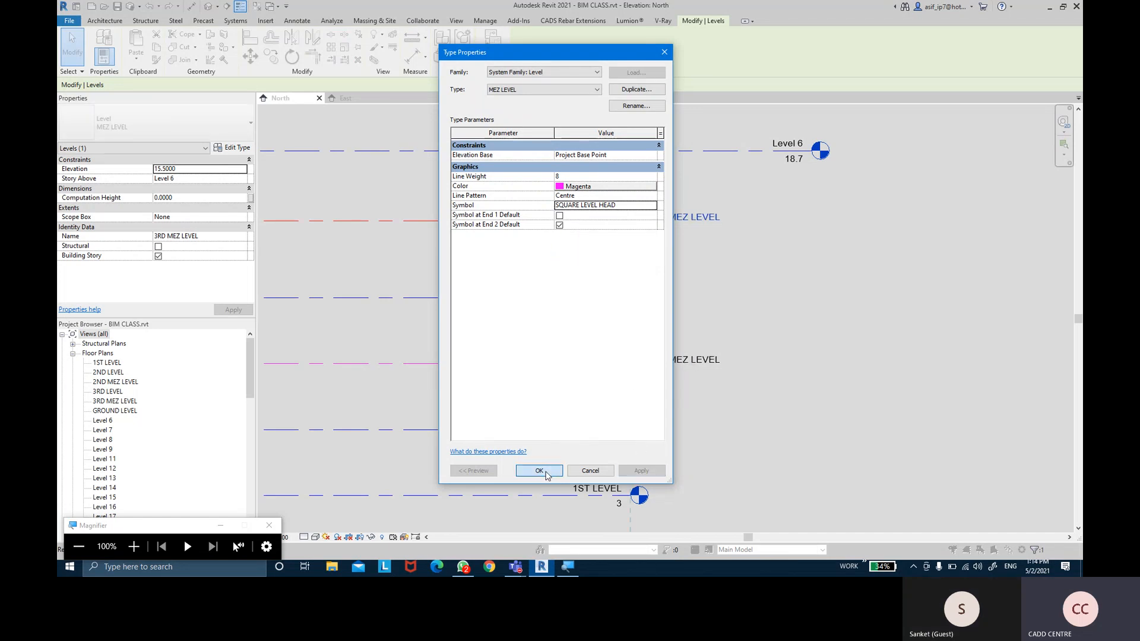
pyautogui.scroll(2, 734, 228)
pyautogui.click(733, 234)
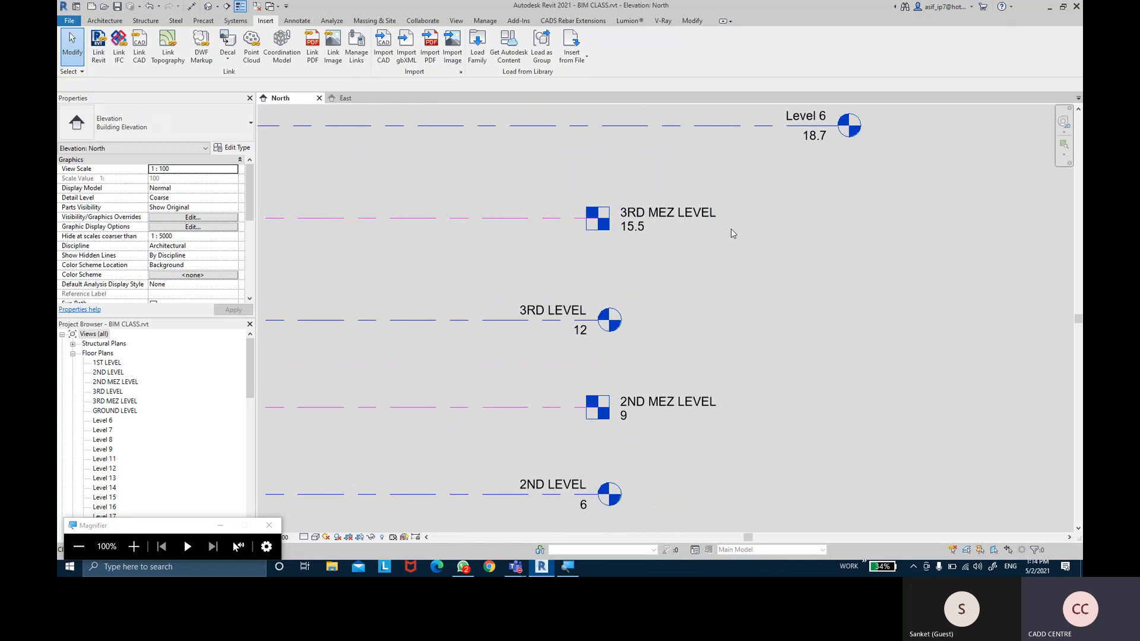
# Pan down the elevation until GROUND LEVEL is in view
pyautogui.scroll(-2, 731, 229)
pyautogui.moveTo(784, 323)
pyautogui.mouseDown(button='middle')
pyautogui.moveTo(763, 218)
pyautogui.moveTo(765, 254)
pyautogui.mouseUp(button='middle')
pyautogui.moveTo(764, 203)
pyautogui.mouseDown(button='middle')
pyautogui.moveTo(799, 369)
pyautogui.moveTo(779, 135)
pyautogui.mouseUp(button='middle')
pyautogui.scroll(-2, 770, 246)
pyautogui.scroll(-2, 796, 194)
pyautogui.scroll(5, 797, 195)
pyautogui.moveTo(756, 327); pyautogui.dragTo(786, 92, button='middle')
pyautogui.scroll(4, 753, 223)
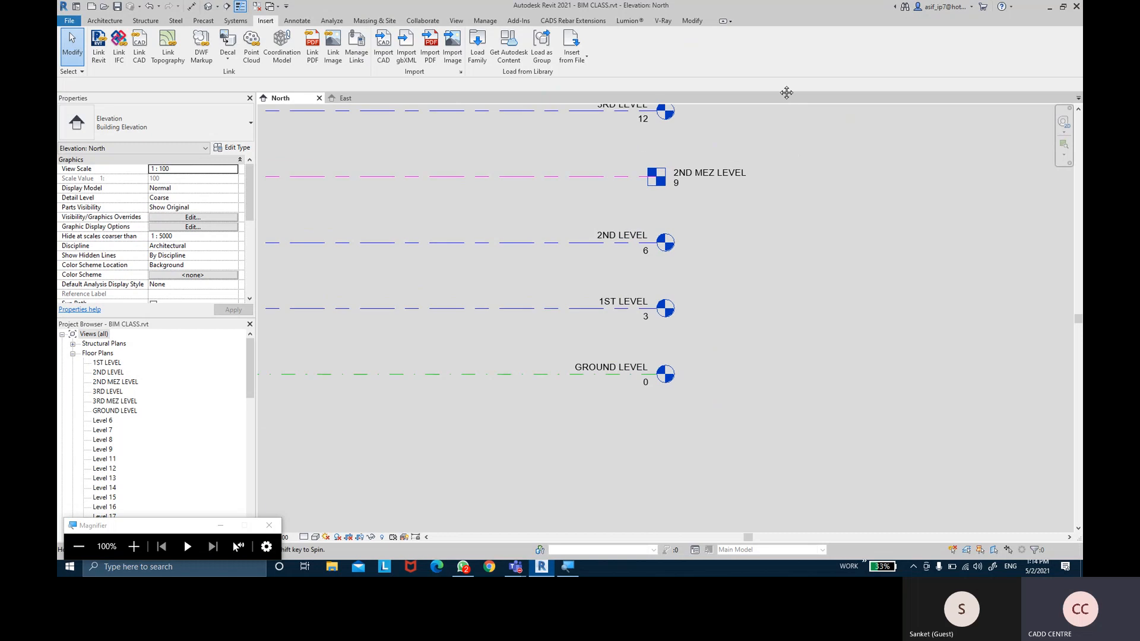
pyautogui.moveTo(716, 224); pyautogui.dragTo(710, 282, button='middle')
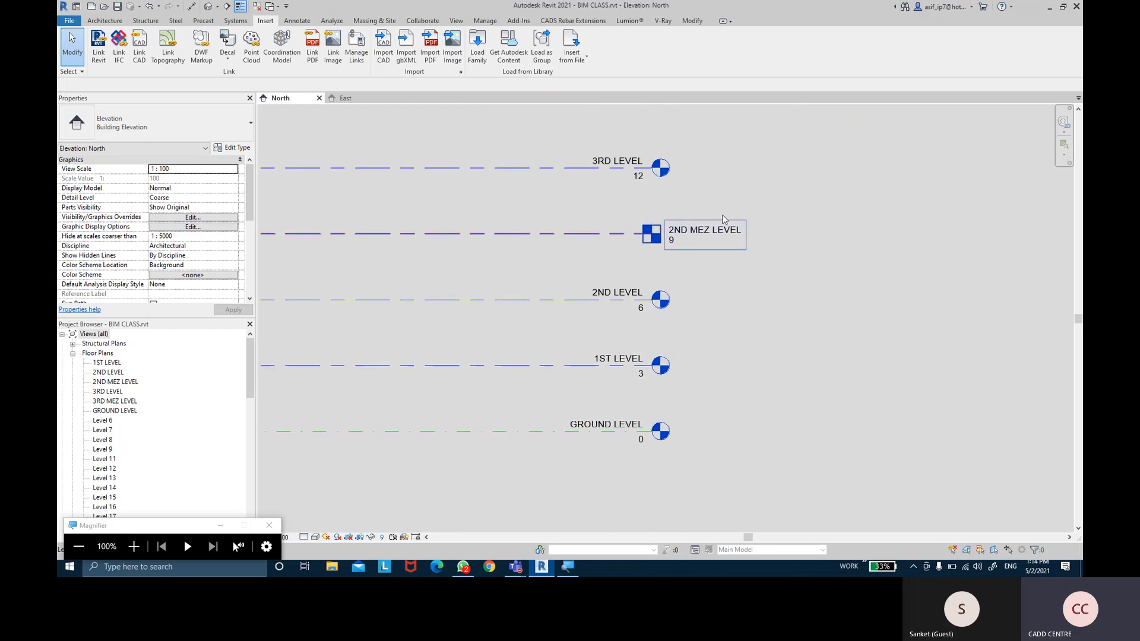
# Set GROUND LEVEL's type Symbol to SQUARE LEVEL HEAD and apply the change
pyautogui.click(520, 432)
pyautogui.click(241, 151)
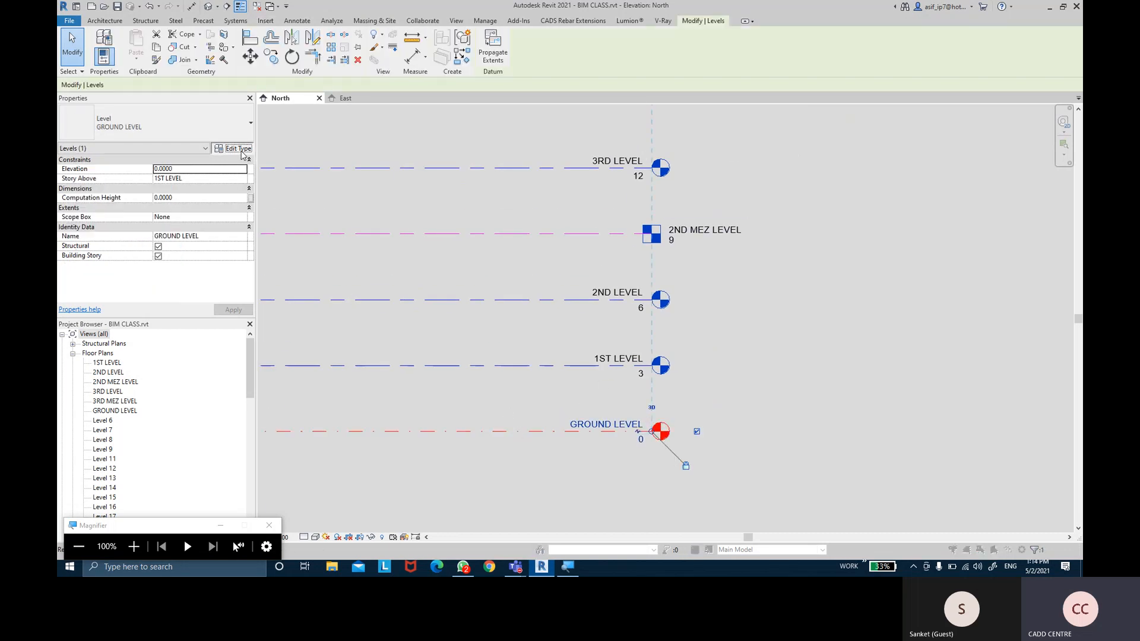
pyautogui.click(651, 205)
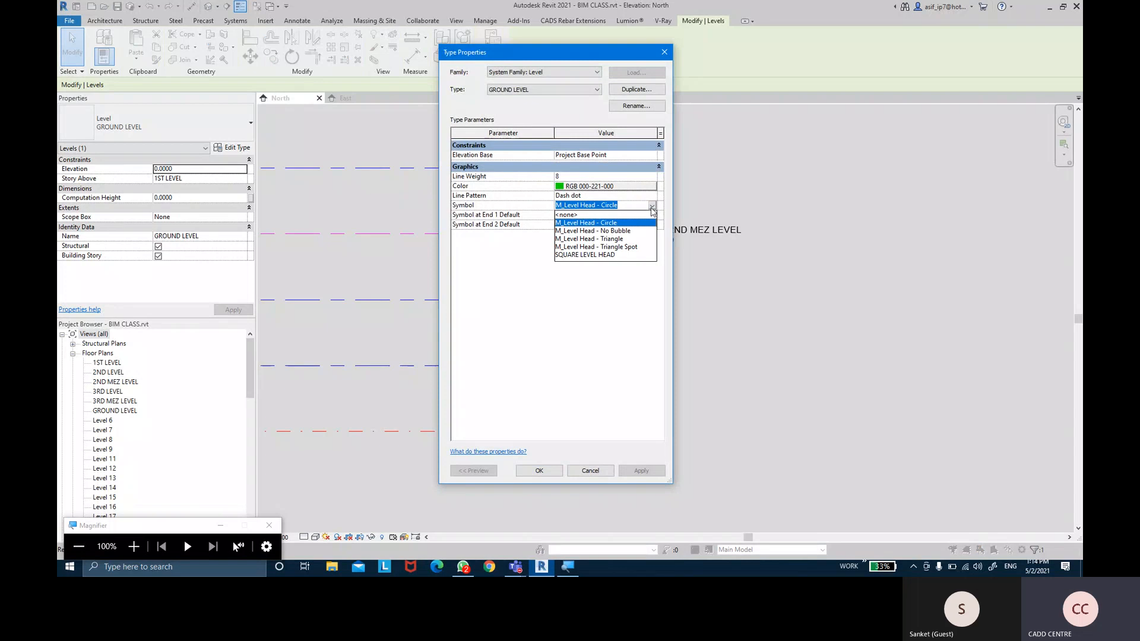
pyautogui.click(606, 249)
pyautogui.click(634, 472)
pyautogui.click(538, 470)
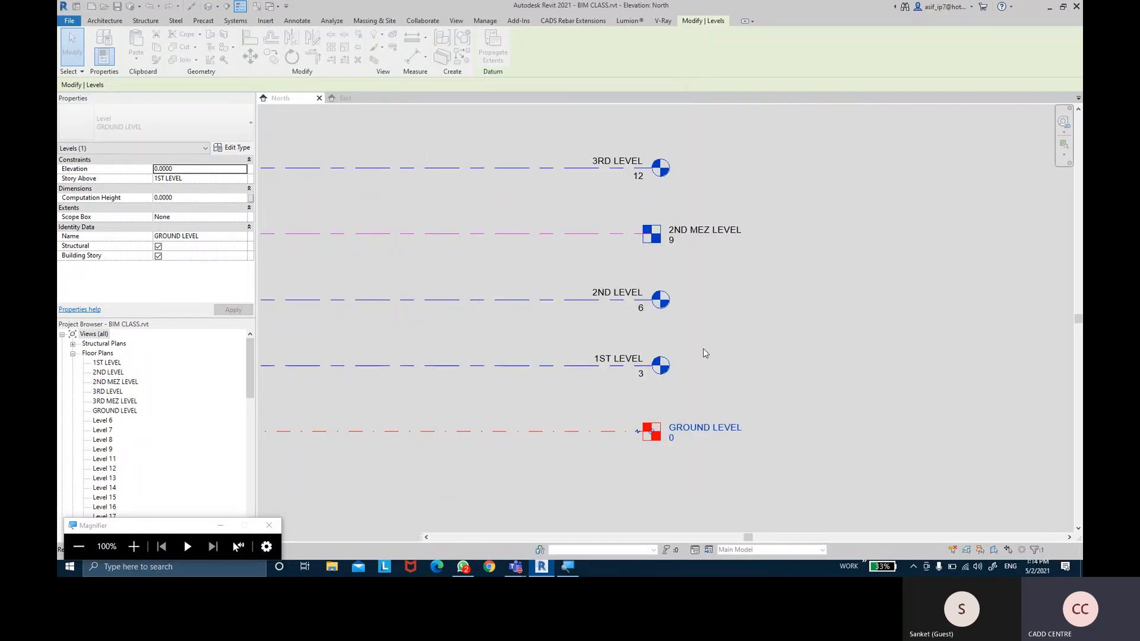
pyautogui.click(819, 255)
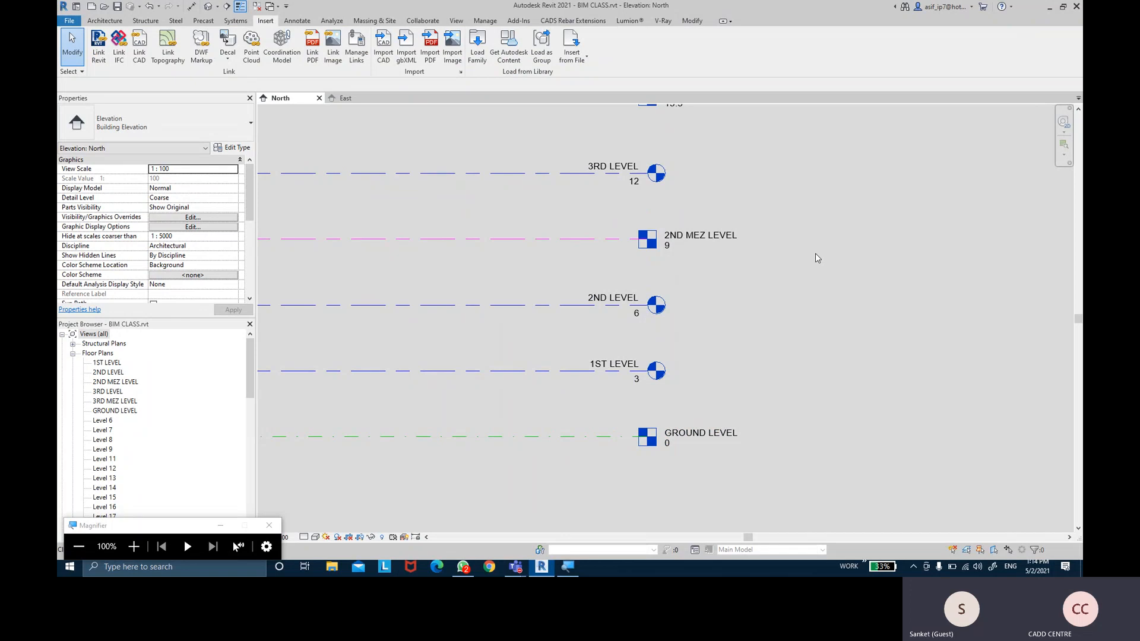
# Navigate the North elevation up past Levels 9-12 to the uppermost levels
pyautogui.scroll(-2, 818, 258)
pyautogui.moveTo(825, 245); pyautogui.dragTo(794, 319, button='middle')
pyautogui.scroll(-2, 833, 302)
pyautogui.scroll(2, 798, 319)
pyautogui.moveTo(788, 361); pyautogui.dragTo(764, 278, button='middle')
pyautogui.scroll(1, 785, 319)
pyautogui.scroll(-2, 593, 285)
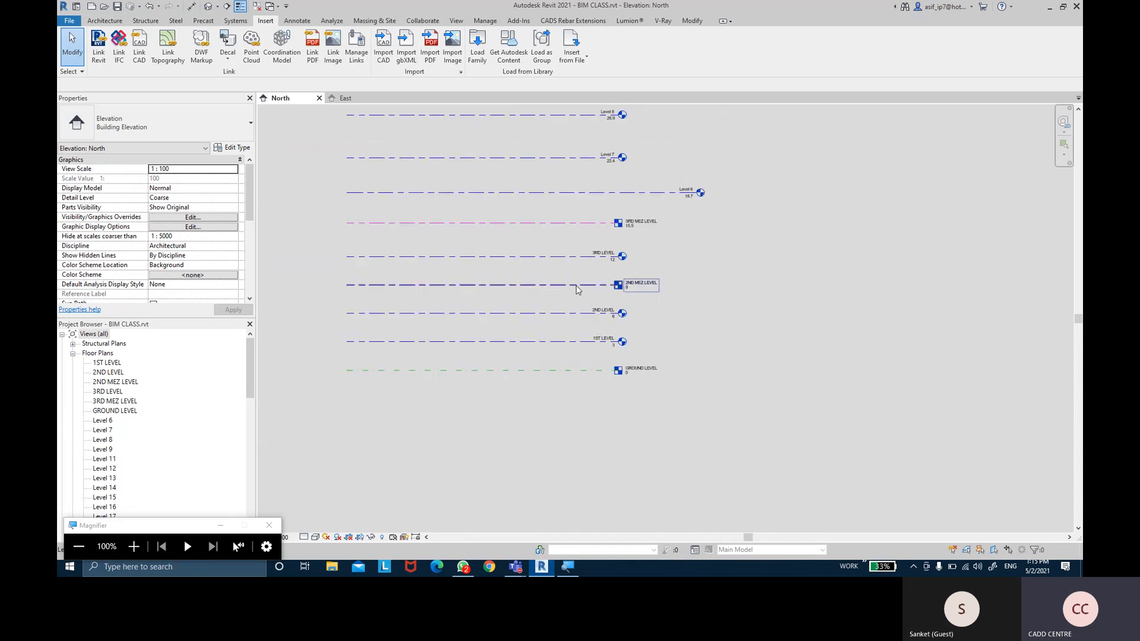
pyautogui.moveTo(550, 221); pyautogui.dragTo(546, 288, button='middle')
pyautogui.scroll(-2, 540, 265)
pyautogui.scroll(-1, 541, 265)
pyautogui.moveTo(560, 123); pyautogui.dragTo(556, 249, button='middle')
pyautogui.scroll(-2, 556, 240)
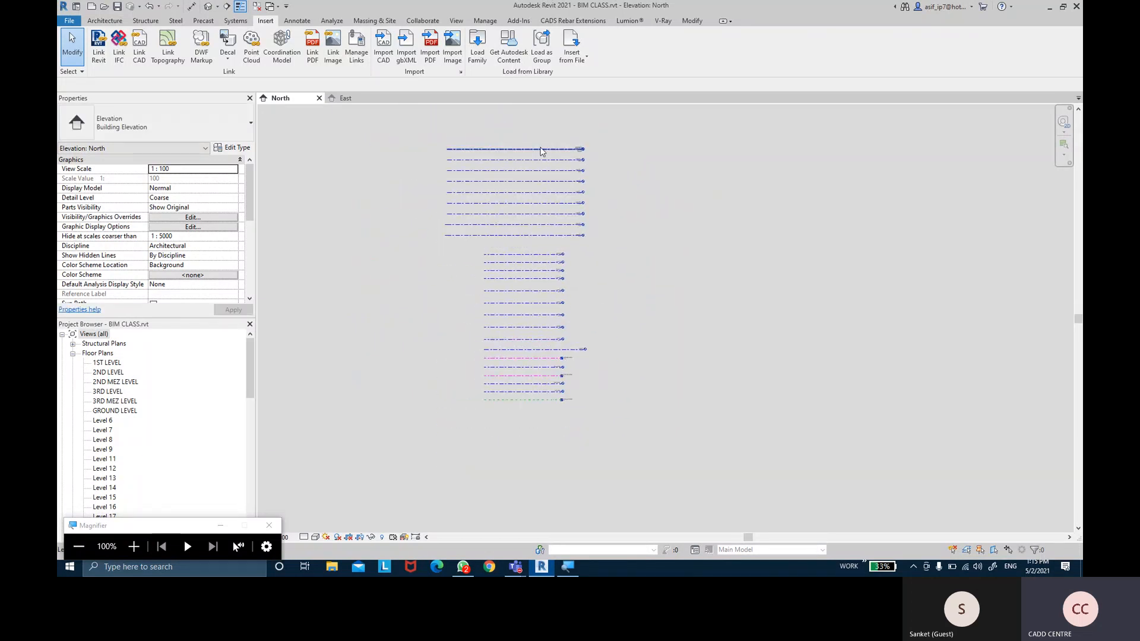
# Move the topmost Level 25 line up and to the right
pyautogui.click(540, 149)
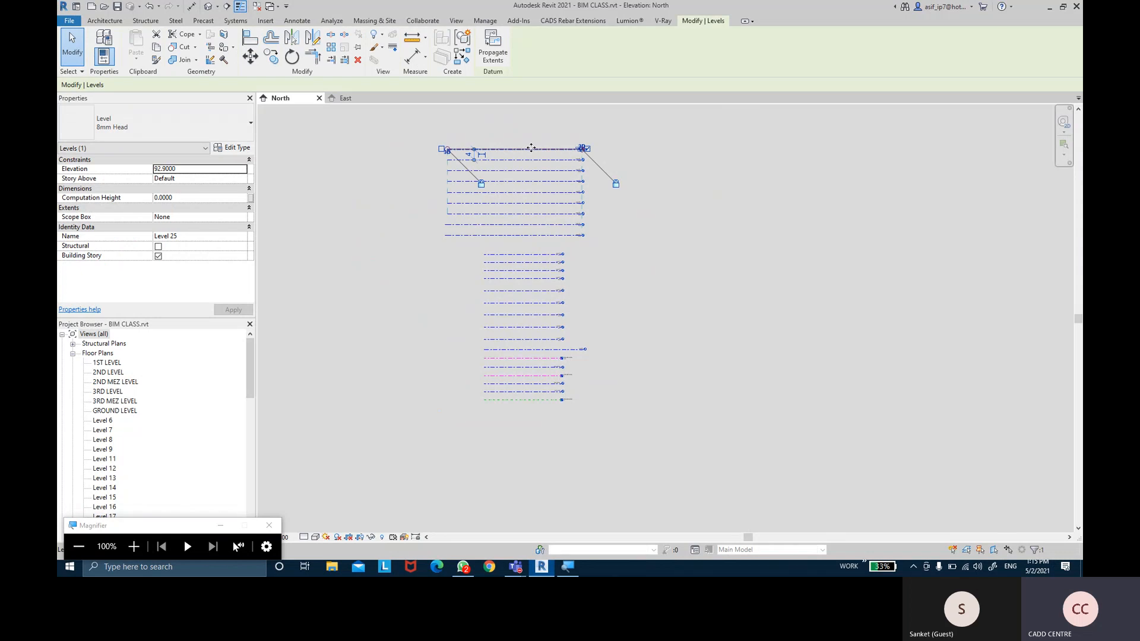
pyautogui.moveTo(570, 138); pyautogui.dragTo(735, 114)
pyautogui.click(736, 164)
pyautogui.scroll(1, 718, 126)
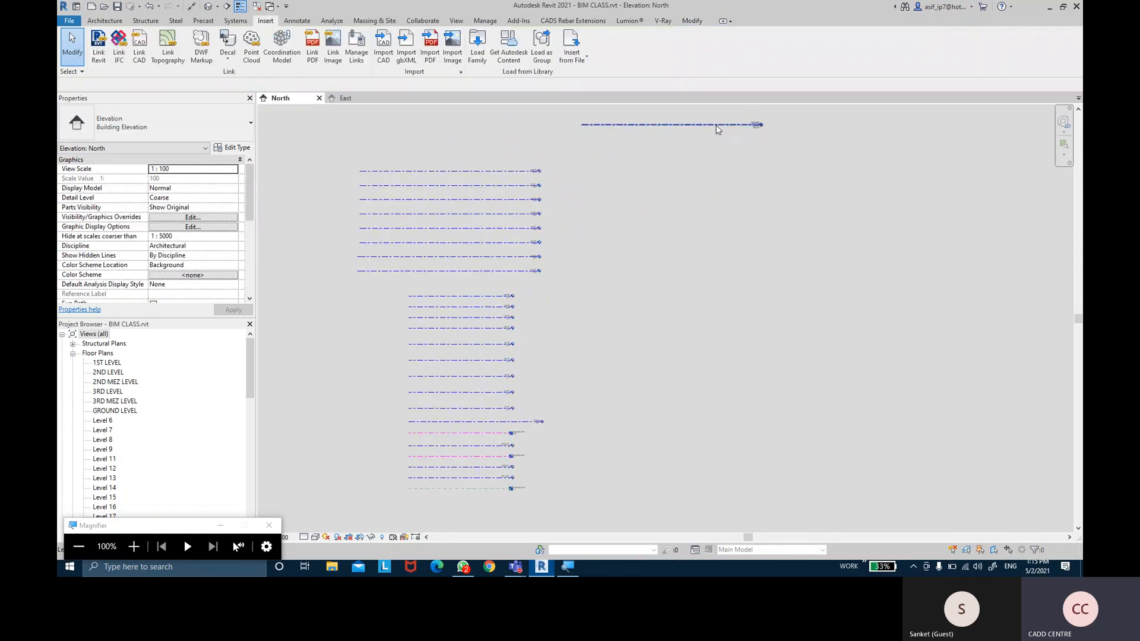
pyautogui.scroll(-1, 717, 129)
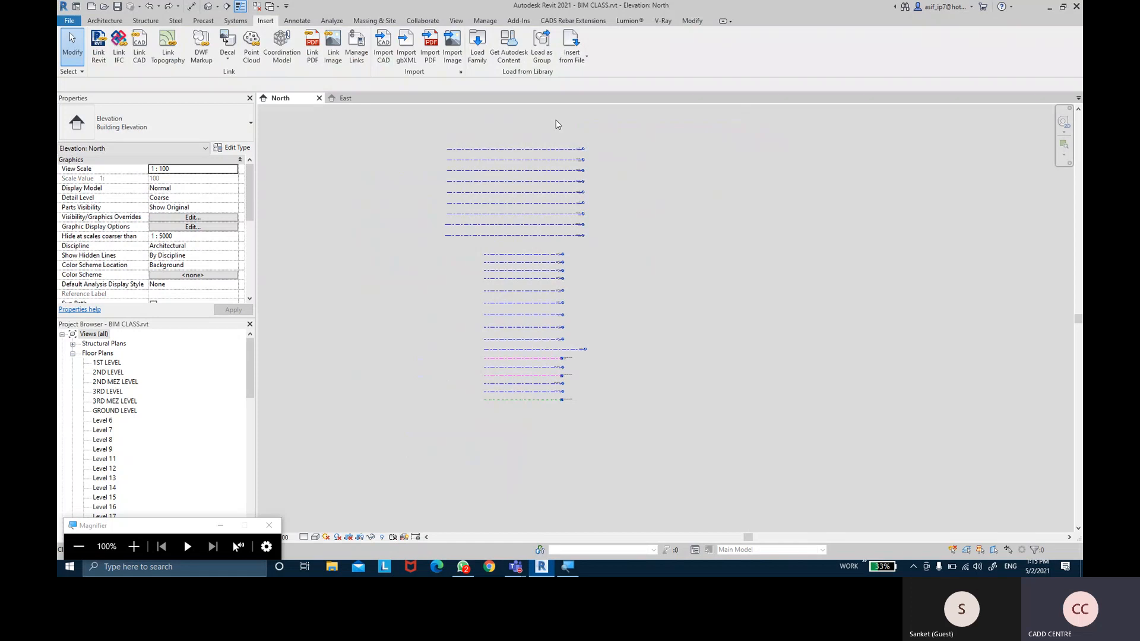
# Window-select all 28 level lines and pin them in place
pyautogui.moveTo(530, 123); pyautogui.dragTo(486, 377)
pyautogui.moveTo(481, 408); pyautogui.dragTo(477, 415)
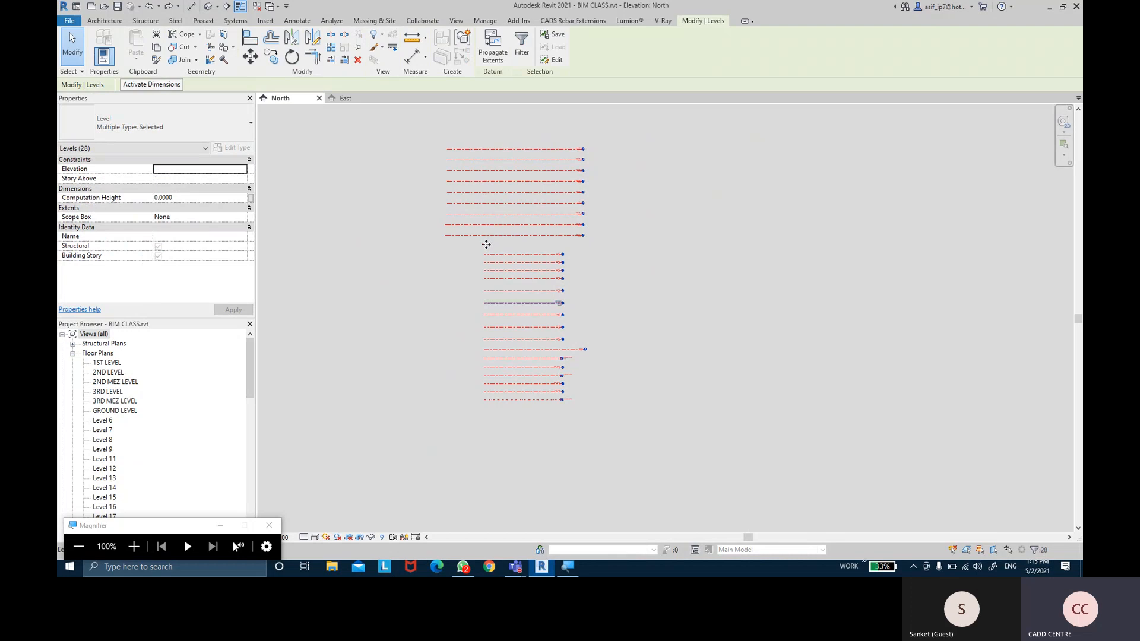
pyautogui.moveTo(510, 112); pyautogui.dragTo(469, 420)
pyautogui.click(358, 50)
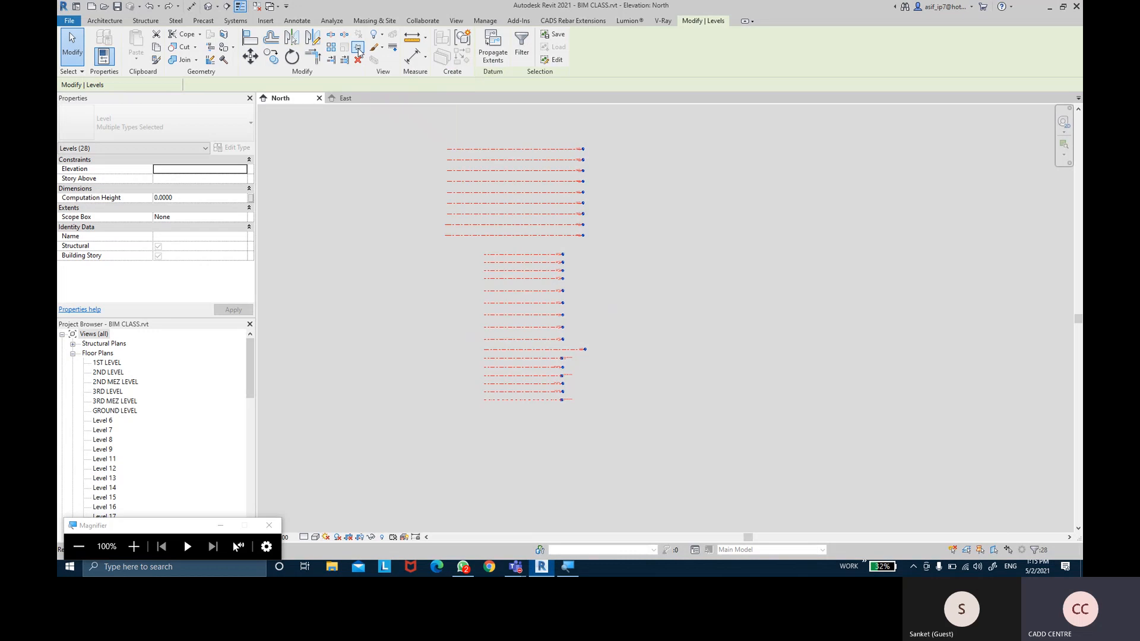
# Reselect Level 25 to confirm it is now pinned
pyautogui.click(399, 140)
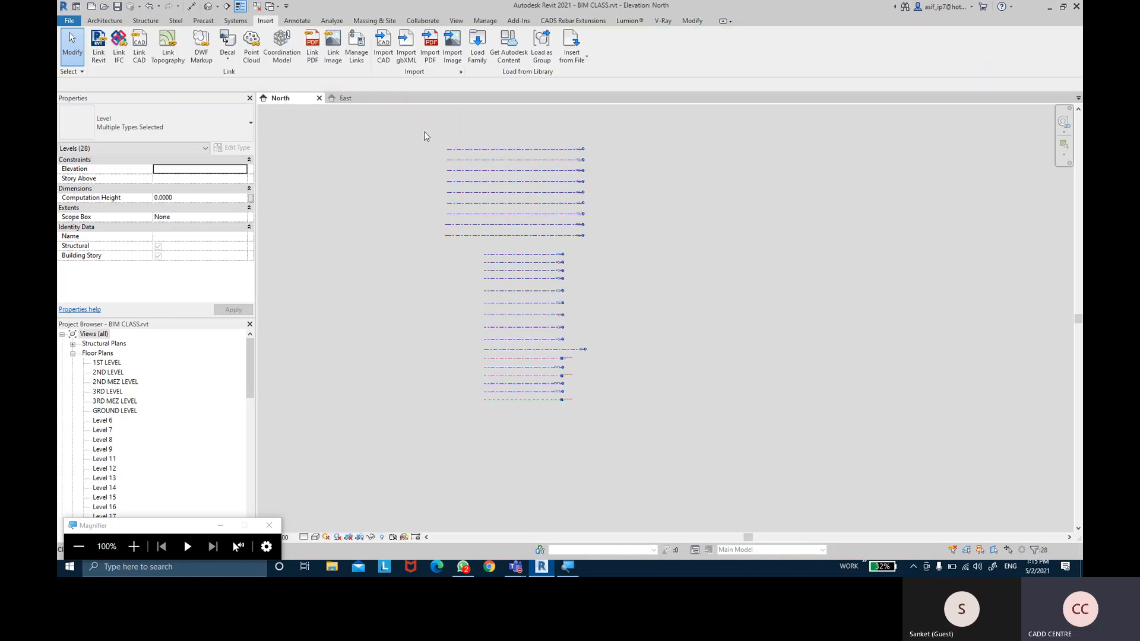
pyautogui.click(529, 149)
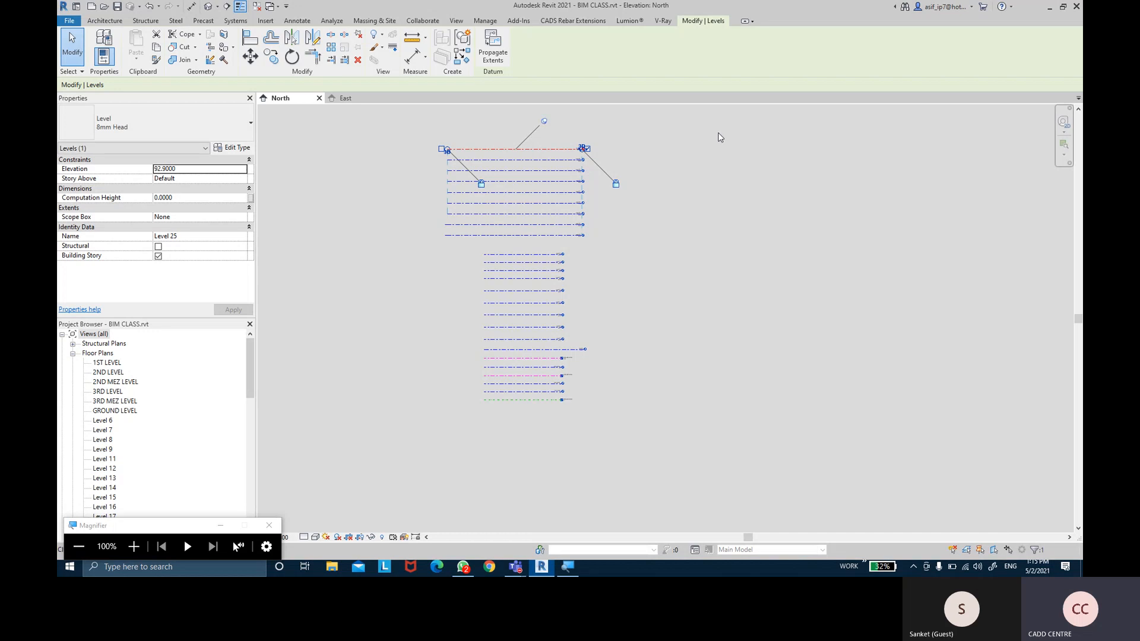
pyautogui.press('Escape')
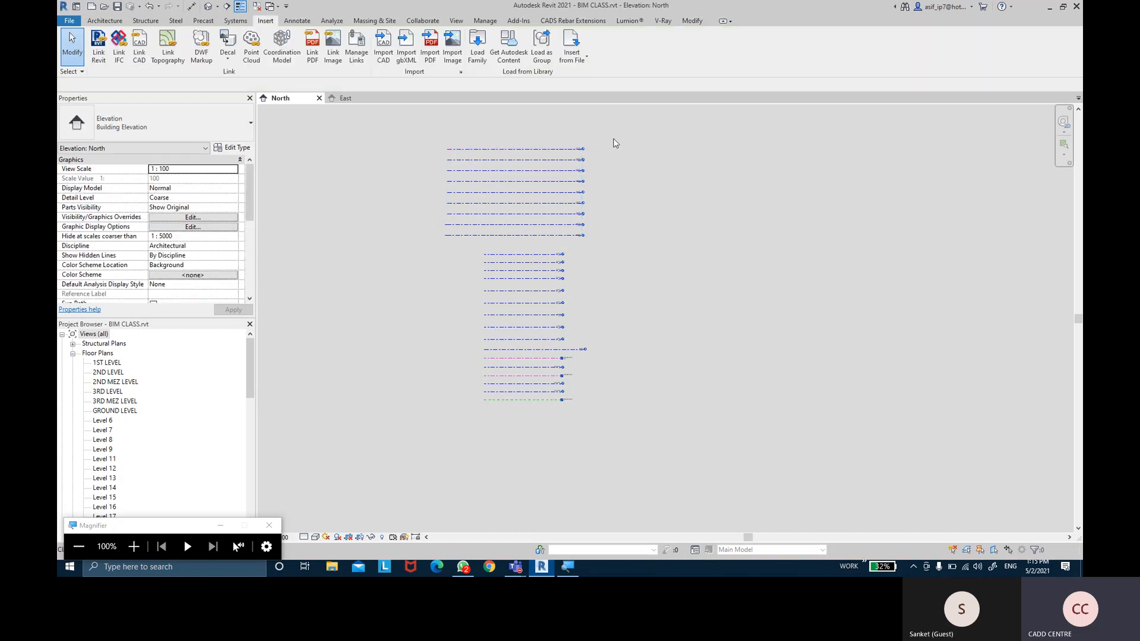
pyautogui.scroll(5, 598, 132)
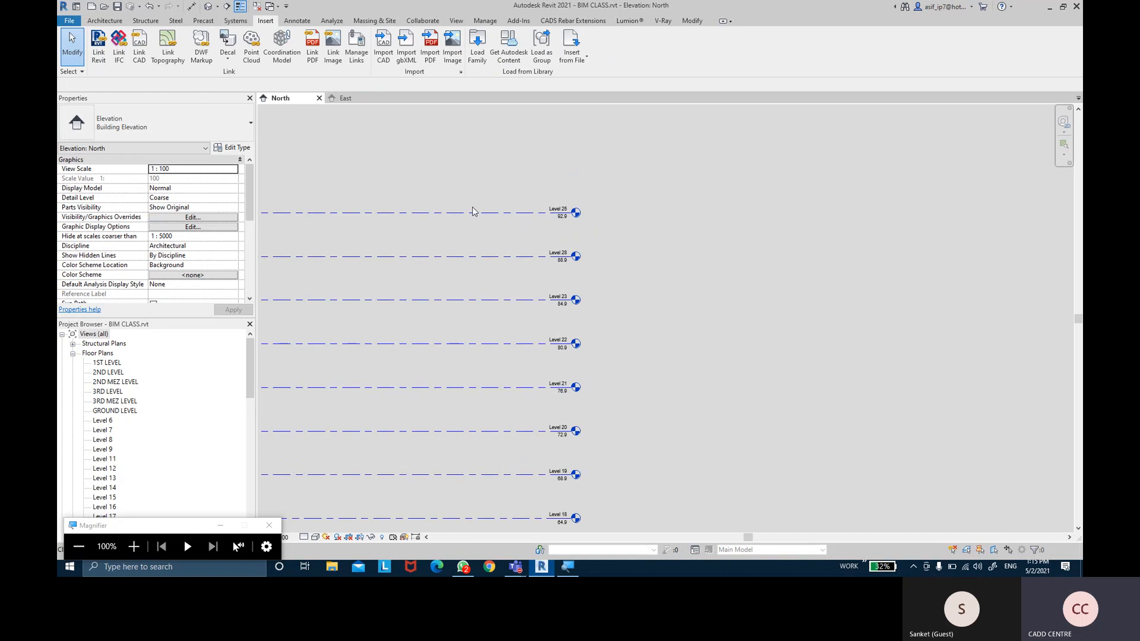
pyautogui.click(472, 212)
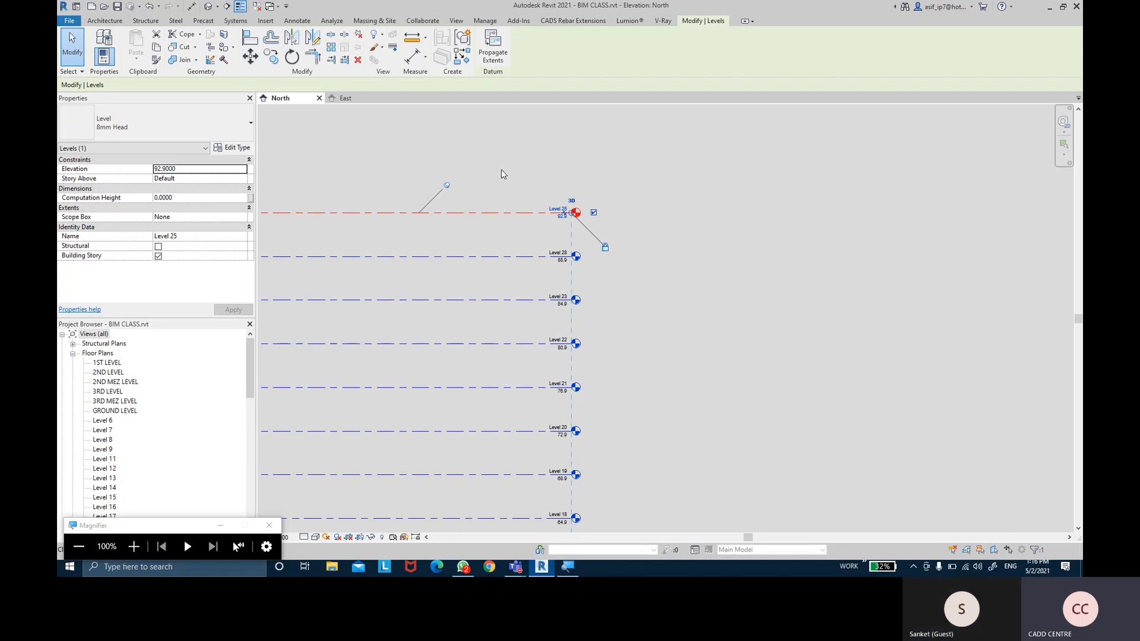
# Deselect Level 25, bring GROUND LEVEL through Level 6 into view, and show the Annotate tools
pyautogui.click(714, 223)
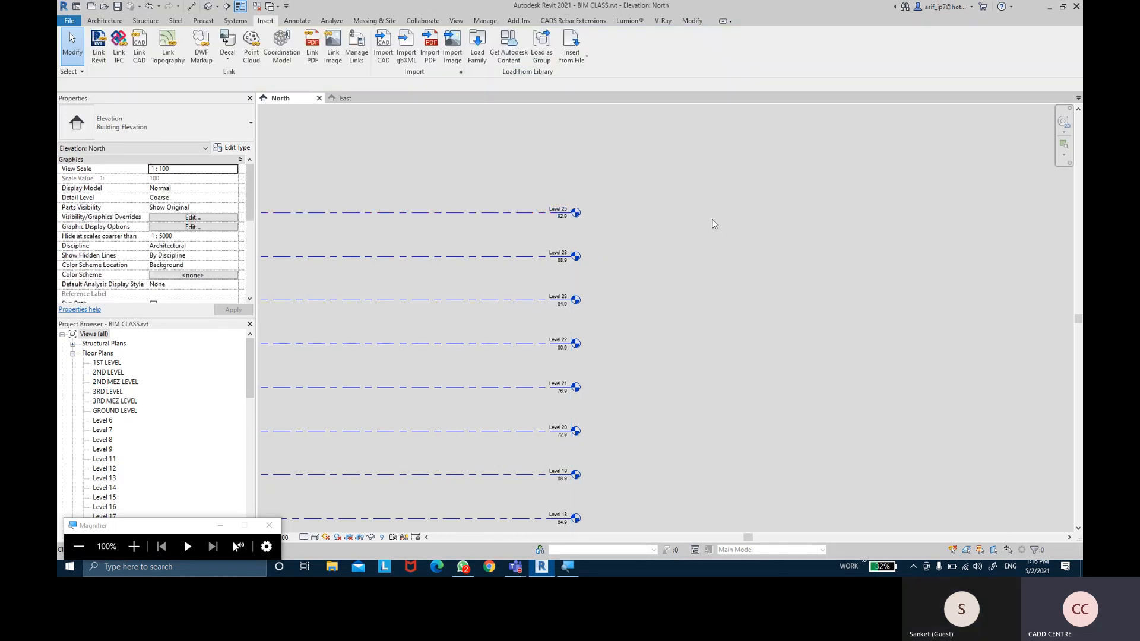
pyautogui.scroll(-5, 714, 224)
pyautogui.moveTo(724, 358); pyautogui.dragTo(720, 142, button='middle')
pyautogui.scroll(-1, 658, 319)
pyautogui.moveTo(658, 318); pyautogui.dragTo(660, 261, button='middle')
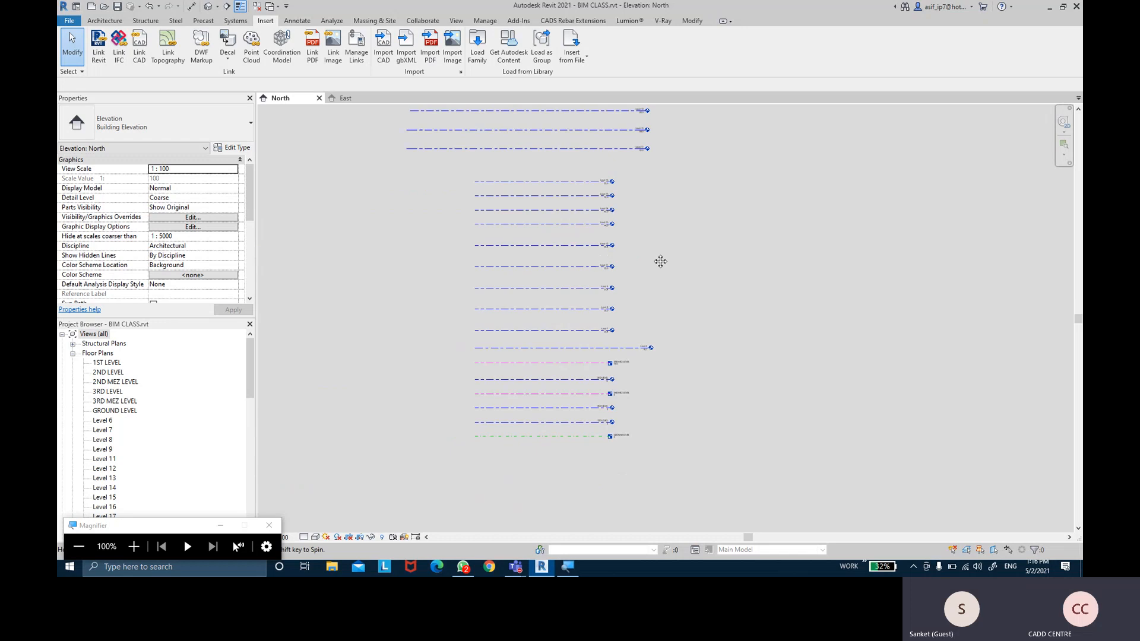
pyautogui.scroll(6, 660, 262)
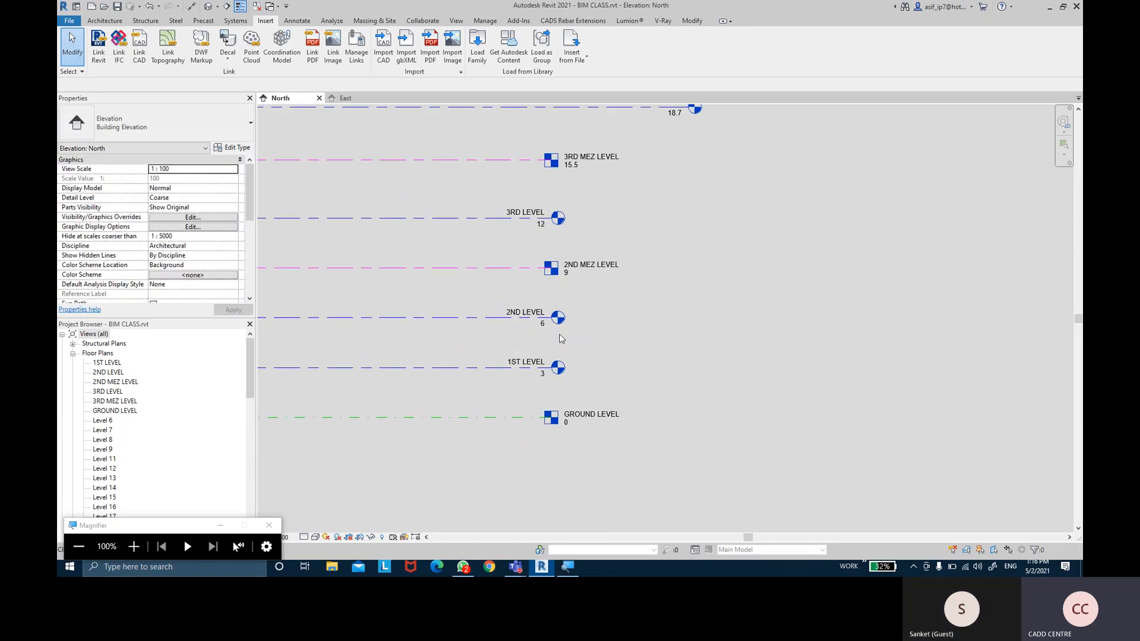
pyautogui.scroll(1, 561, 338)
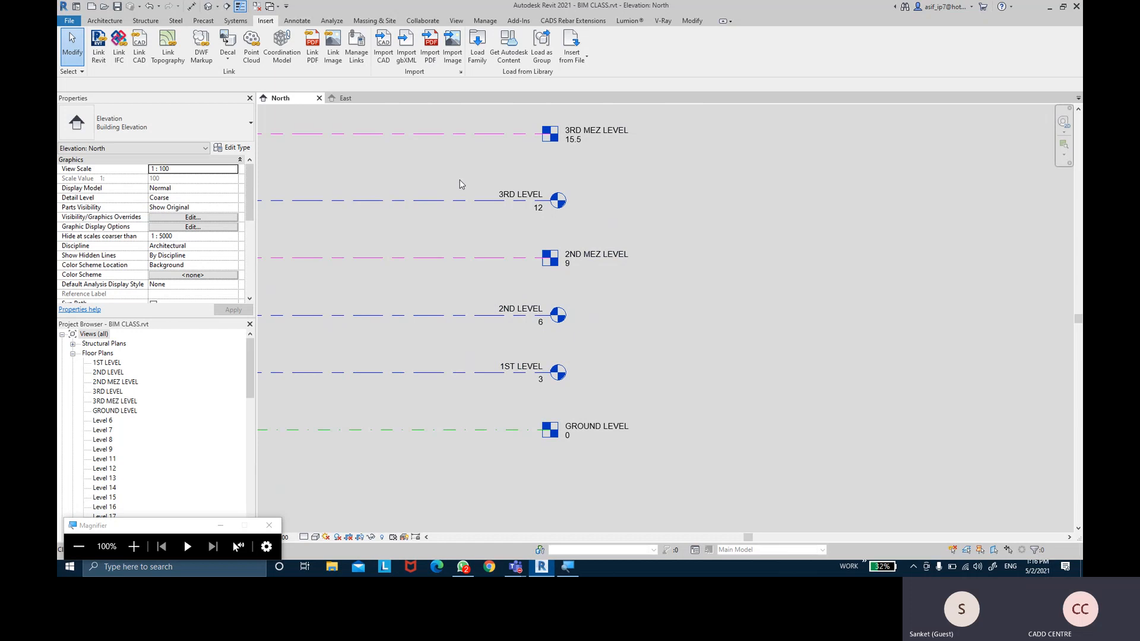
pyautogui.moveTo(461, 157); pyautogui.dragTo(462, 197, button='middle')
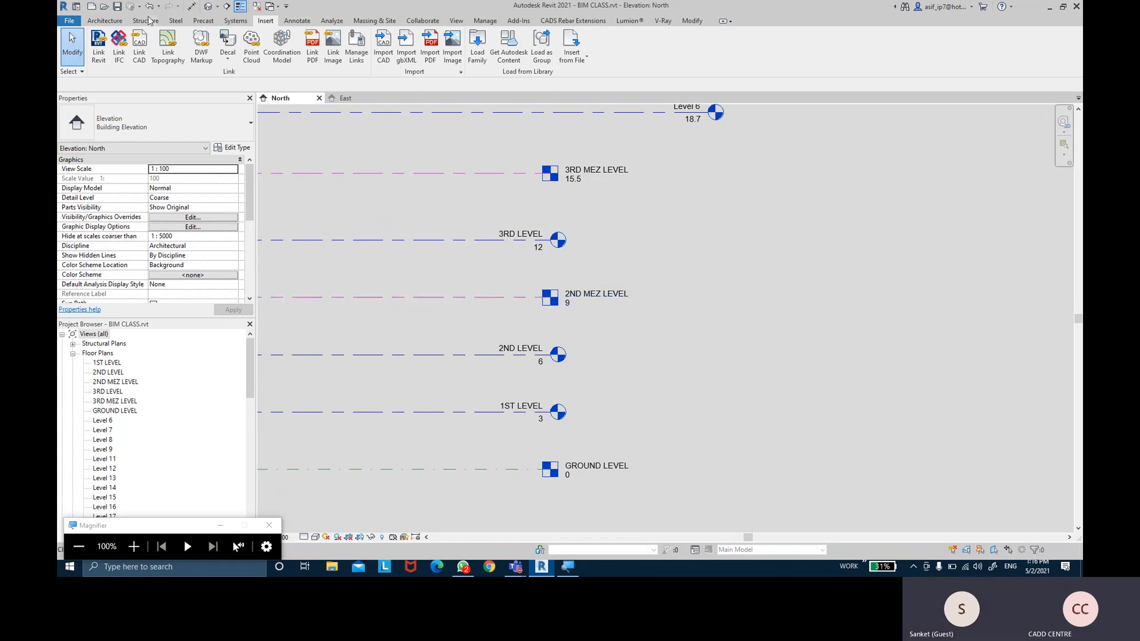
pyautogui.click(300, 20)
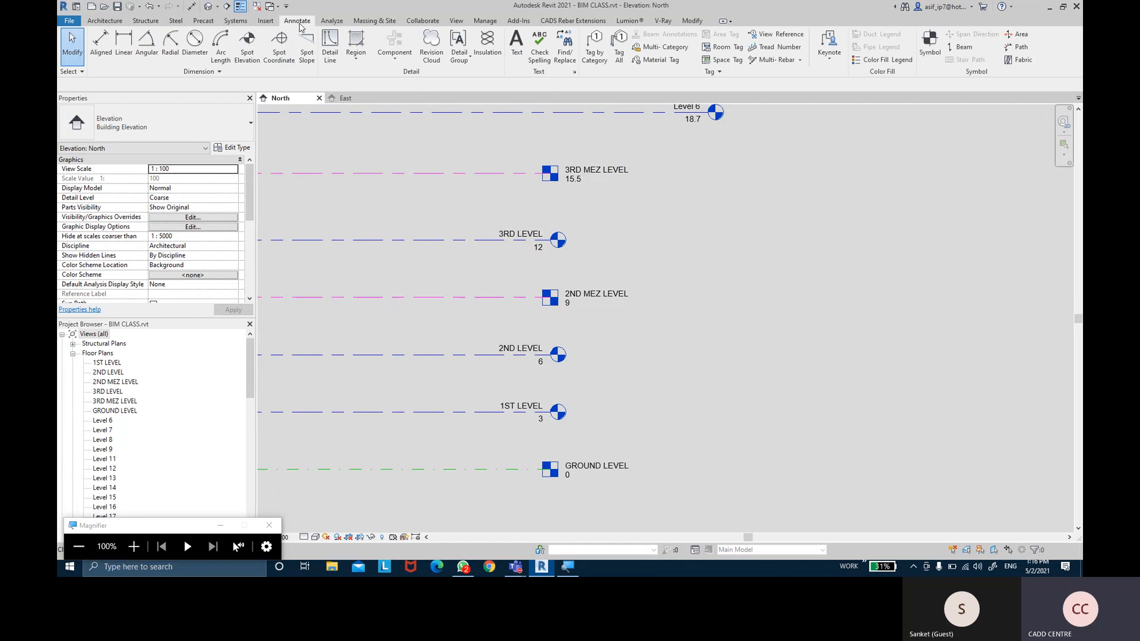
# Start an aligned dimension through GROUND, 1ST, 2ND, 2ND MEZ, 3RD, 3RD MEZ, Levels 6 and 7
pyautogui.click(101, 52)
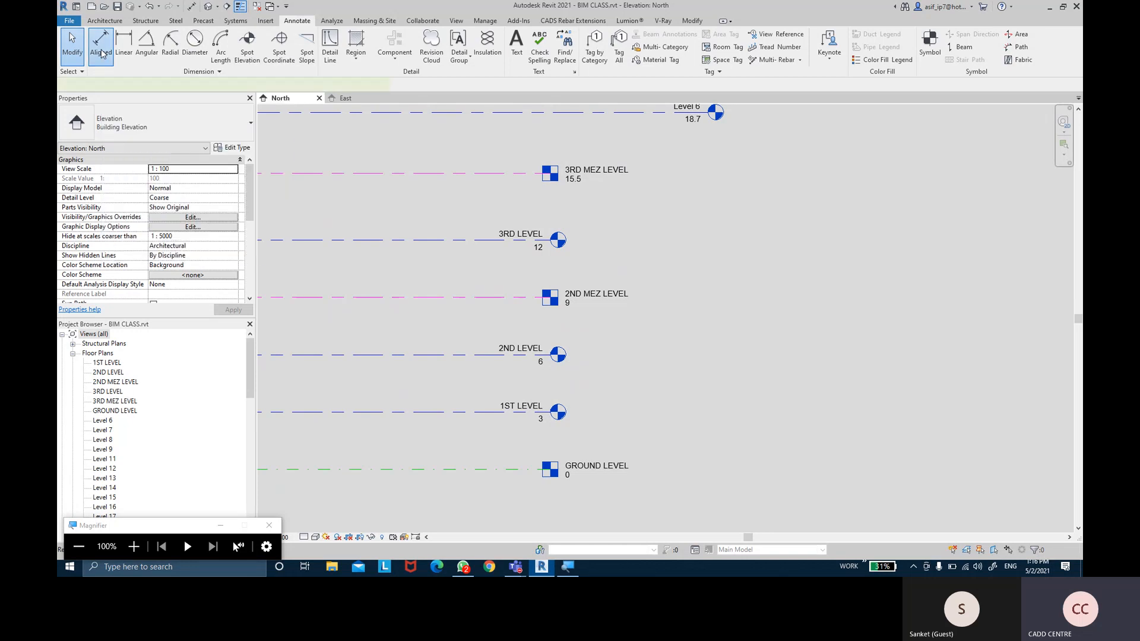
pyautogui.click(437, 469)
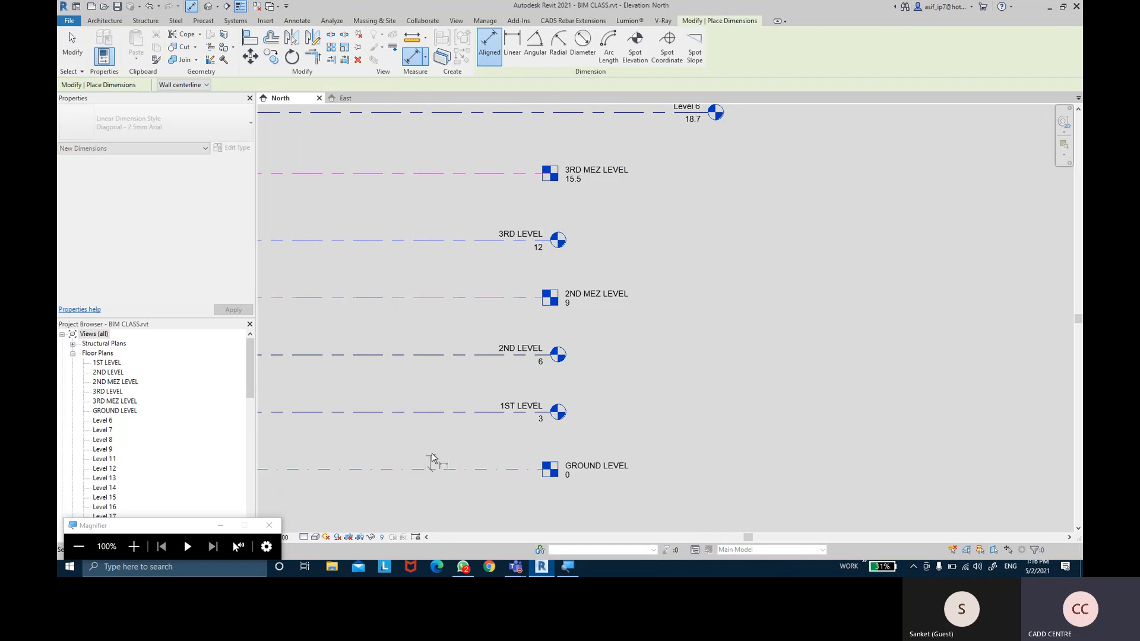
pyautogui.click(440, 416)
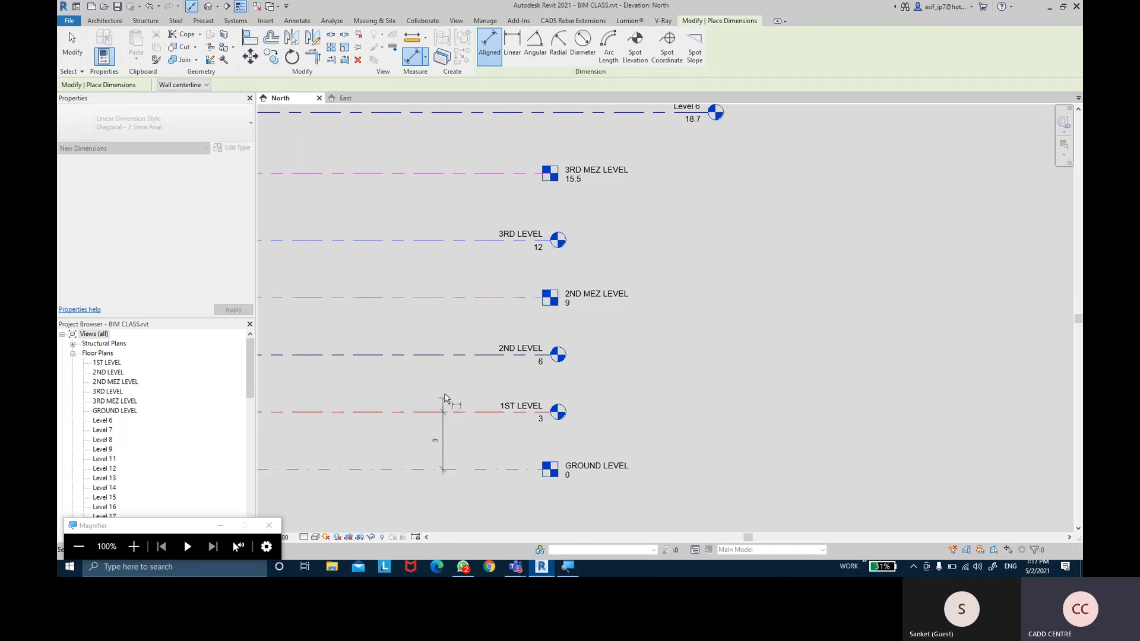
pyautogui.click(449, 356)
pyautogui.click(457, 299)
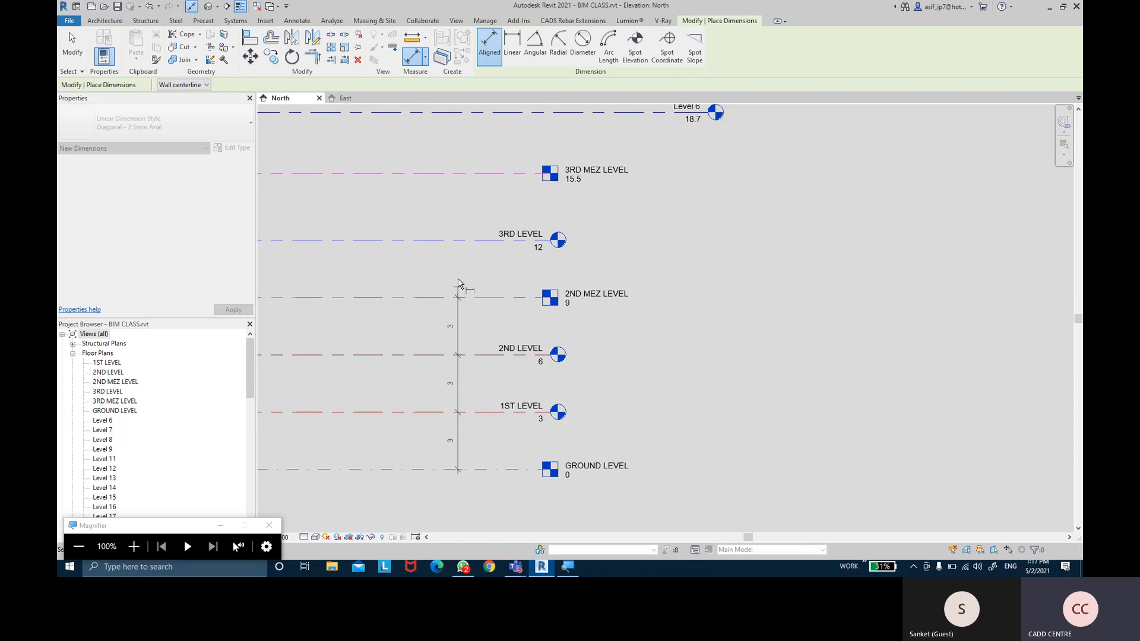
pyautogui.click(458, 241)
pyautogui.click(461, 173)
pyautogui.moveTo(468, 169); pyautogui.dragTo(463, 252, button='middle')
pyautogui.click(461, 239)
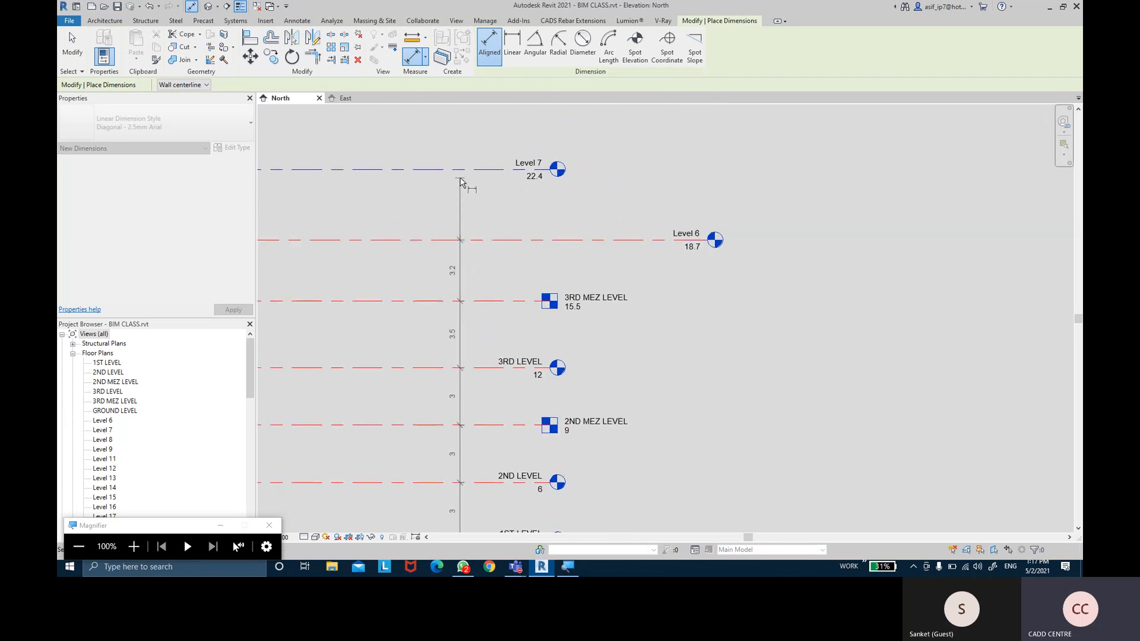
pyautogui.click(460, 171)
# Extend the dimension string through Levels 8, 9, 11, 12, 13, 14, 15 and 16, and place it
pyautogui.moveTo(461, 171); pyautogui.dragTo(461, 349, button='middle')
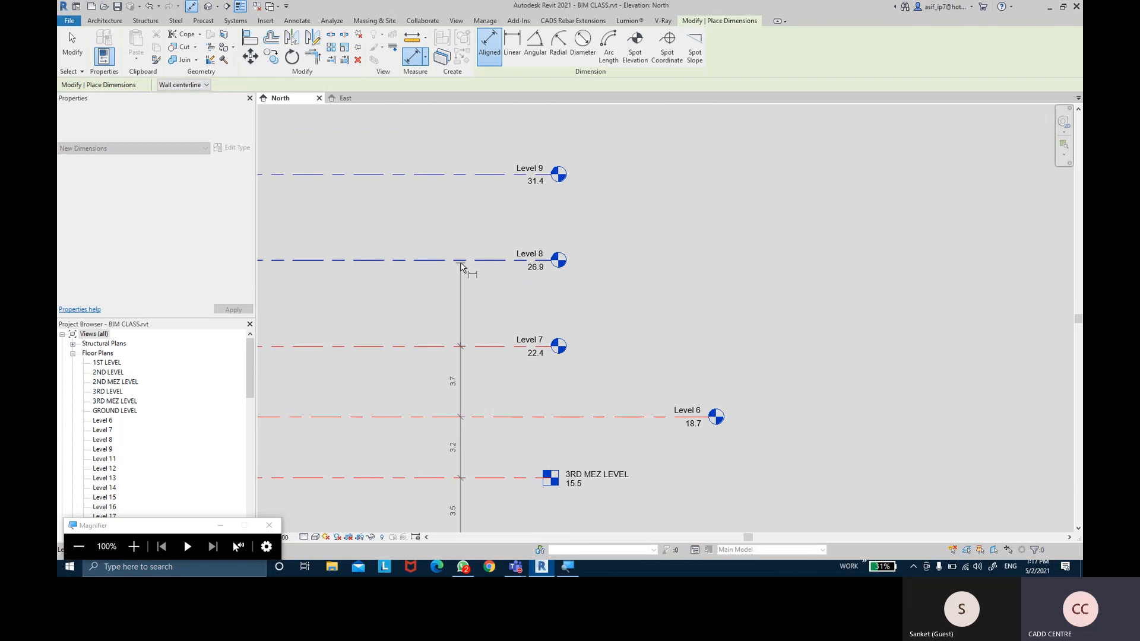
pyautogui.click(460, 246)
pyautogui.click(460, 172)
pyautogui.moveTo(460, 173); pyautogui.dragTo(464, 257, button='middle')
pyautogui.click(465, 257)
pyautogui.click(466, 168)
pyautogui.moveTo(476, 209); pyautogui.dragTo(477, 358, button='middle')
pyautogui.click(469, 232)
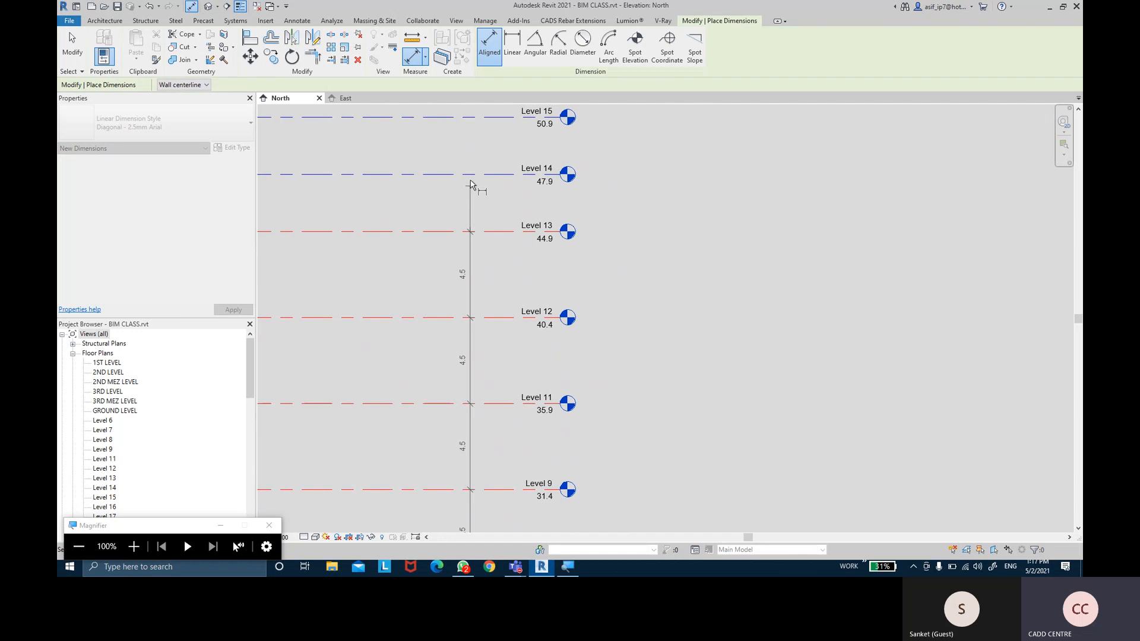
pyautogui.click(470, 182)
pyautogui.moveTo(470, 182); pyautogui.dragTo(471, 251, button='middle')
pyautogui.click(471, 252)
pyautogui.click(469, 196)
pyautogui.click(471, 154)
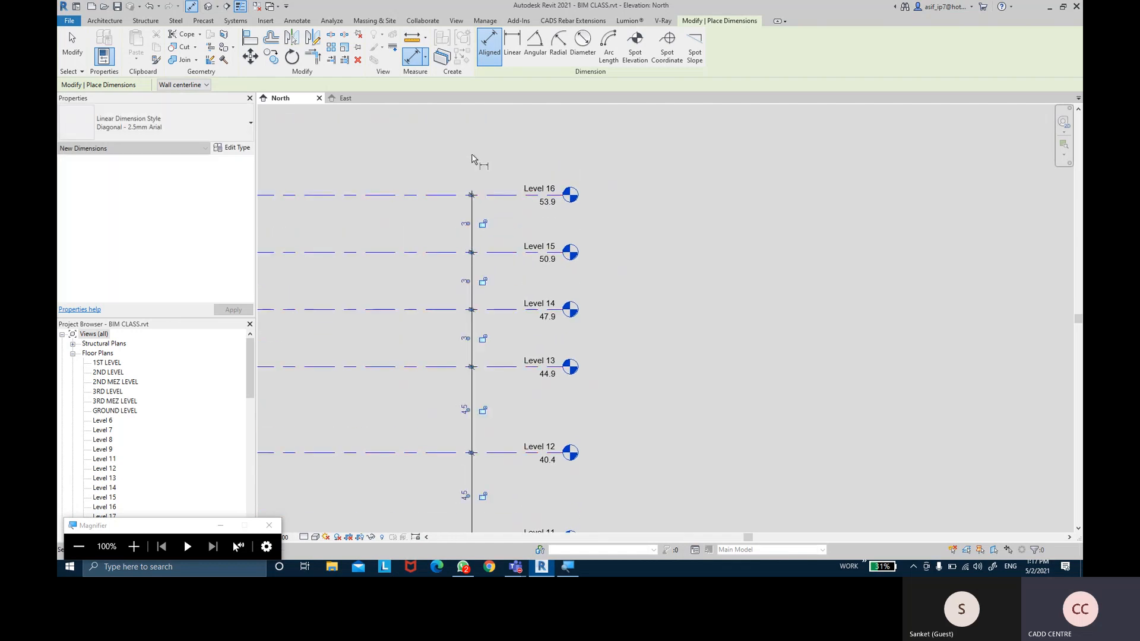
# Review the string's 3, 3.5, 3.2, 3.7 and 4.5 spacings and finish dimensioning
pyautogui.scroll(-5, 653, 387)
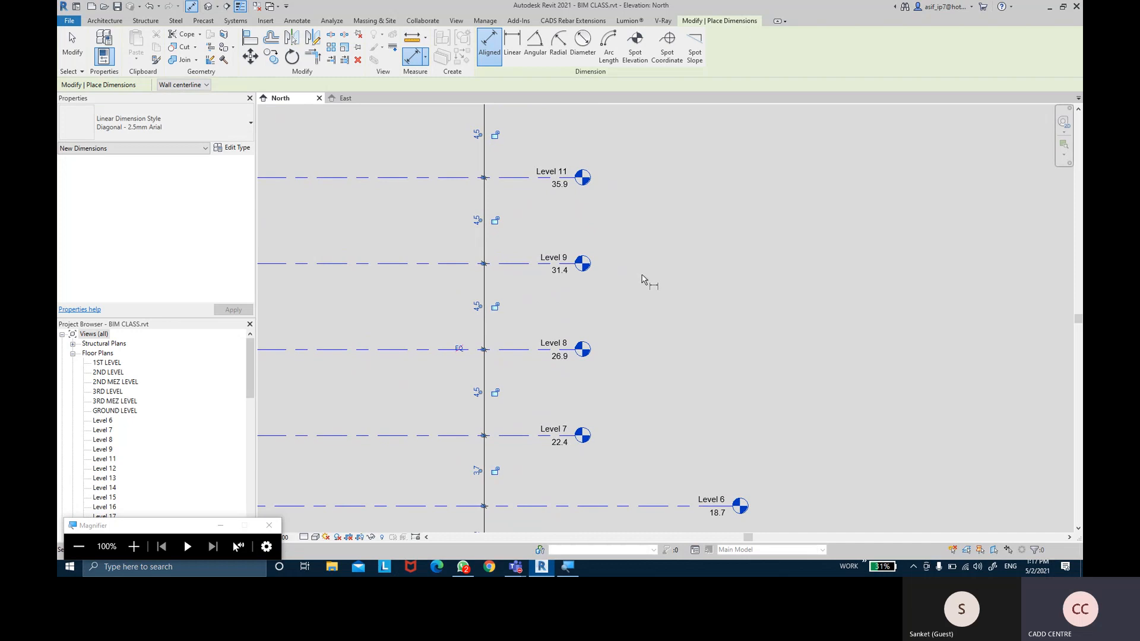
pyautogui.scroll(-6, 641, 345)
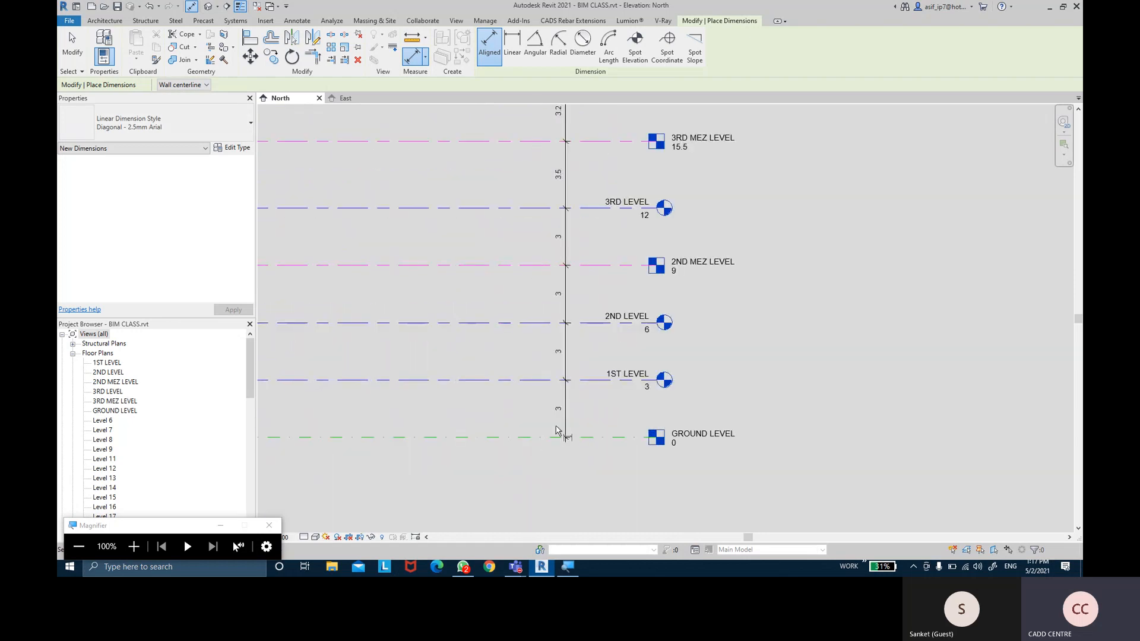
pyautogui.scroll(1, 573, 249)
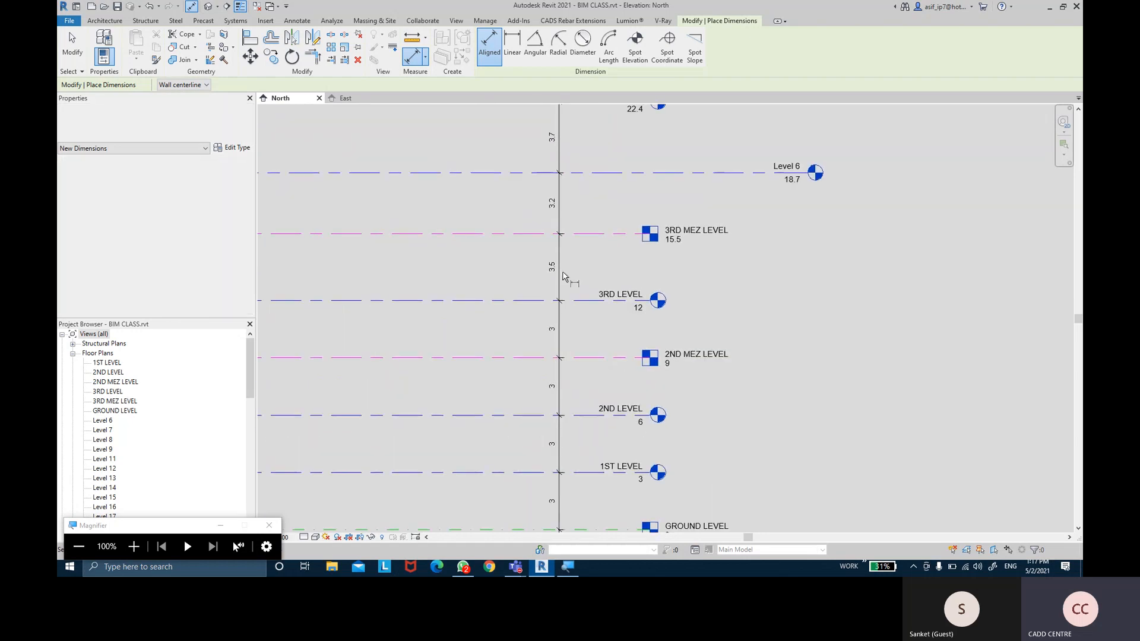
pyautogui.moveTo(568, 198); pyautogui.dragTo(584, 311, button='middle')
pyautogui.moveTo(587, 185)
pyautogui.mouseDown(button='middle')
pyautogui.moveTo(623, 356)
pyautogui.moveTo(627, 458)
pyautogui.mouseUp(button='middle')
pyautogui.moveTo(635, 244); pyautogui.dragTo(641, 137, button='middle')
pyautogui.moveTo(645, 425); pyautogui.dragTo(636, 163, button='middle')
pyautogui.press('Escape')
pyautogui.moveTo(635, 456); pyautogui.dragTo(603, 195, button='middle')
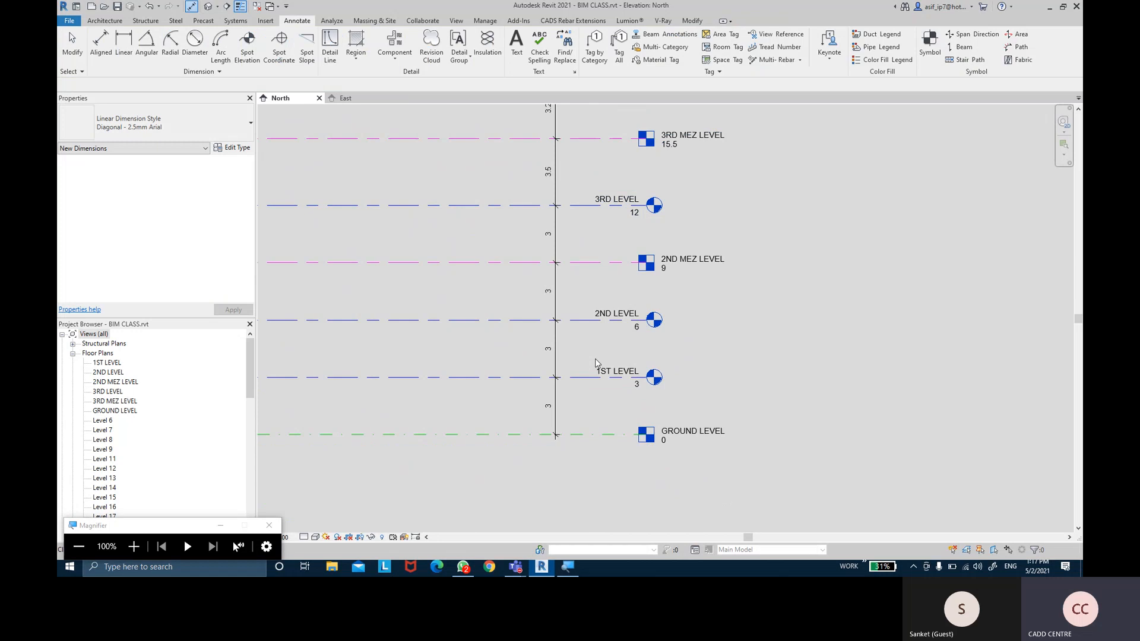
# Select the level dimension string and lock the spacings from 1ST LEVEL up to 3RD LEVEL
pyautogui.scroll(2, 593, 364)
pyautogui.scroll(1, 594, 366)
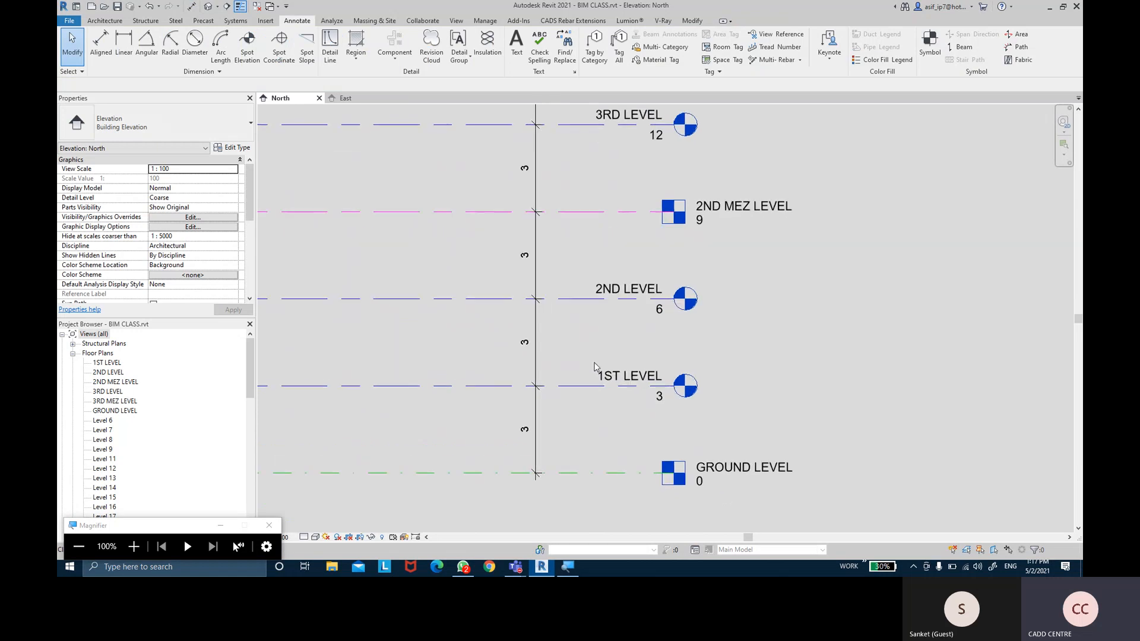
pyautogui.moveTo(595, 368)
pyautogui.mouseDown(button='middle')
pyautogui.moveTo(601, 343)
pyautogui.moveTo(607, 358)
pyautogui.mouseUp(button='middle')
pyautogui.click(544, 359)
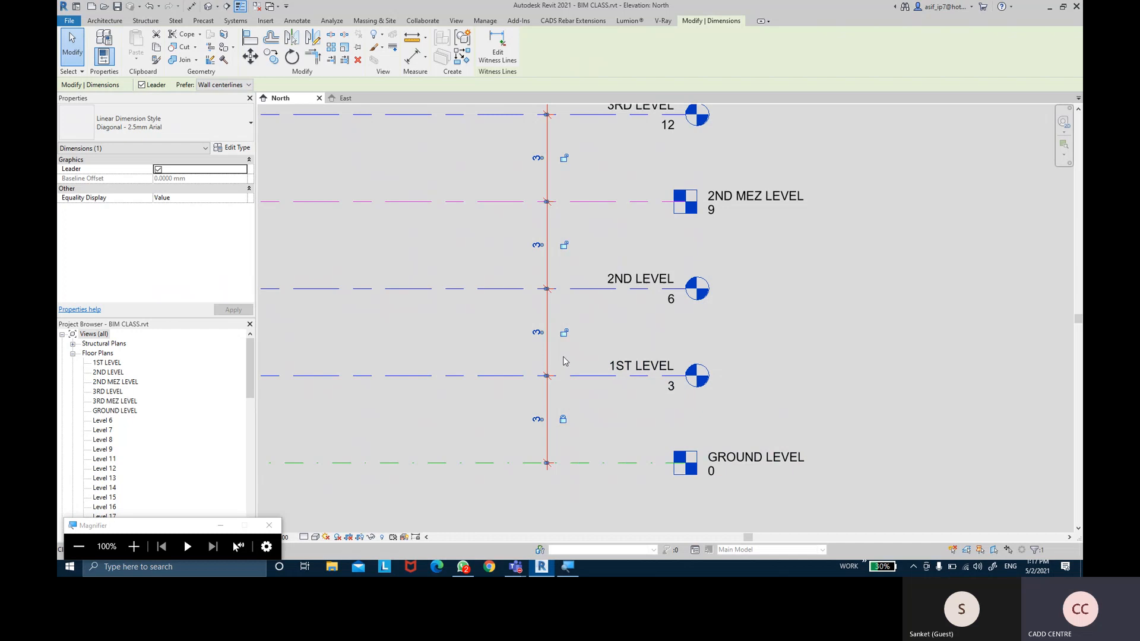
pyautogui.click(566, 336)
pyautogui.moveTo(587, 294); pyautogui.dragTo(588, 364, button='middle')
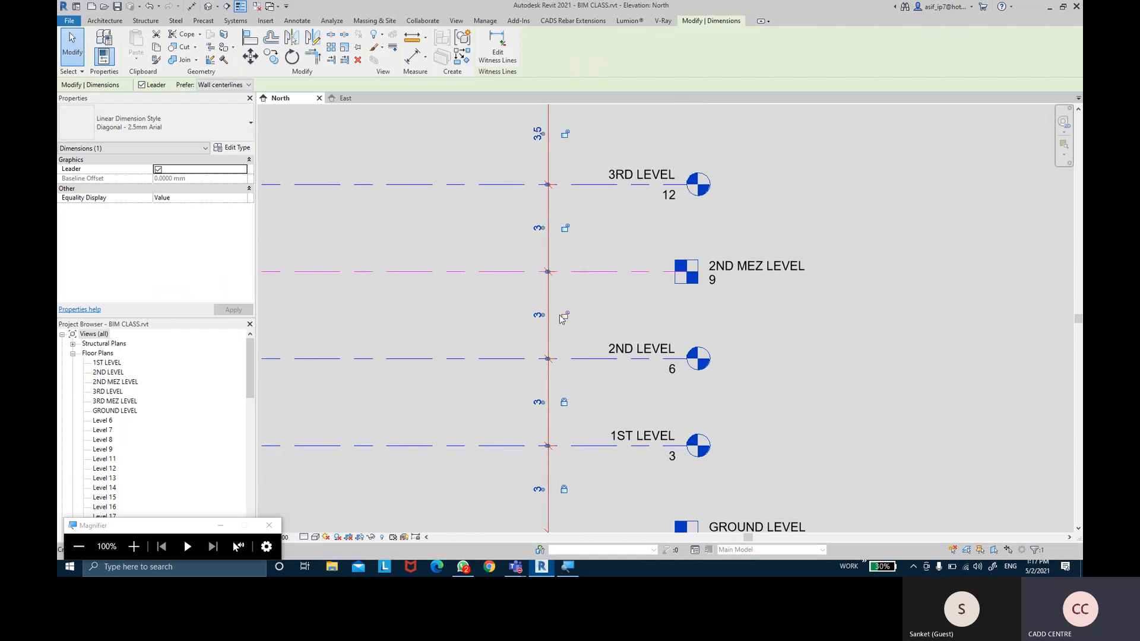
pyautogui.click(562, 315)
pyautogui.moveTo(595, 322); pyautogui.dragTo(605, 392, button='middle')
pyautogui.click(574, 299)
# Lock the 3.2 and 3.7 spacings around Level 6 and the 4.5 spacings from Level 7 to 11
pyautogui.moveTo(591, 257); pyautogui.dragTo(596, 314, button='middle')
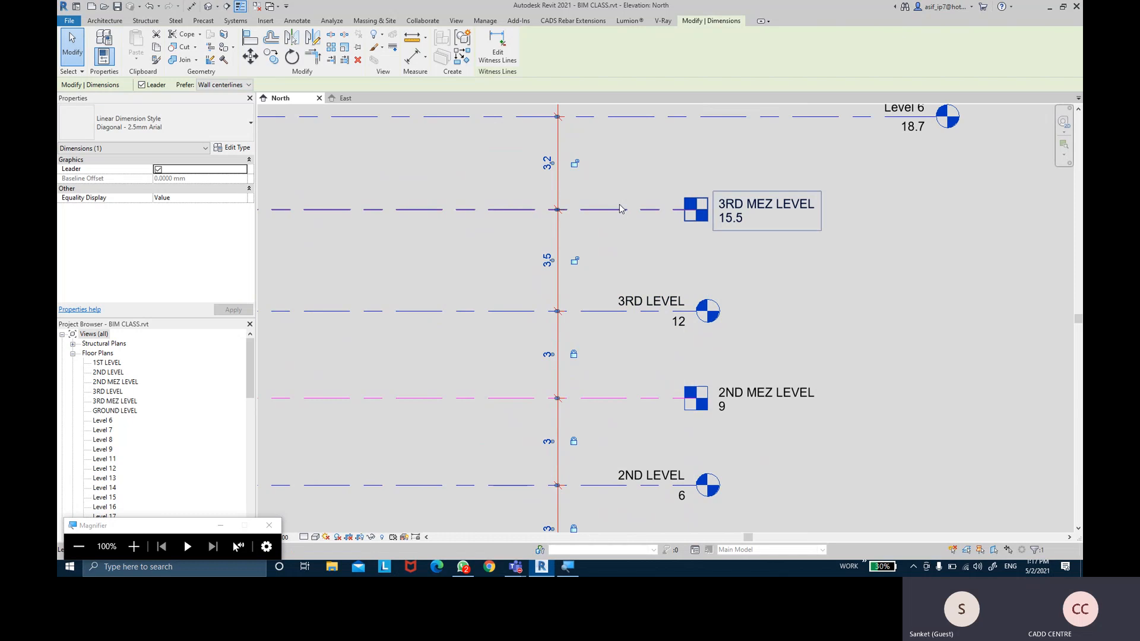
pyautogui.moveTo(618, 220); pyautogui.dragTo(628, 226, button='middle')
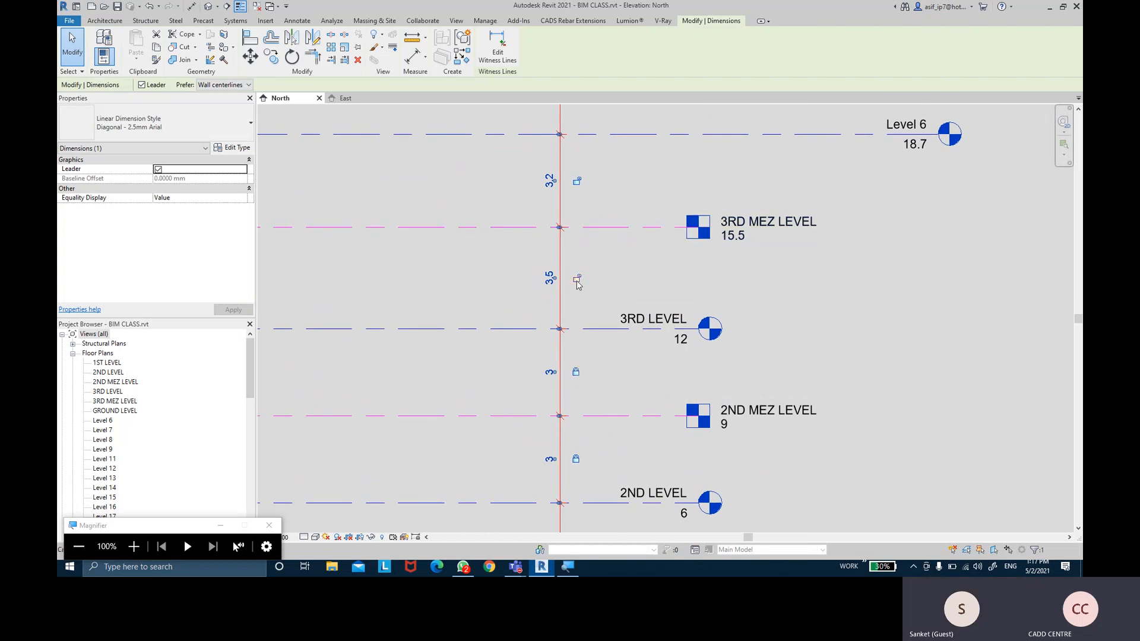
pyautogui.keyDown('ctrl'); pyautogui.scroll(2, 591, 260); pyautogui.keyUp('ctrl')
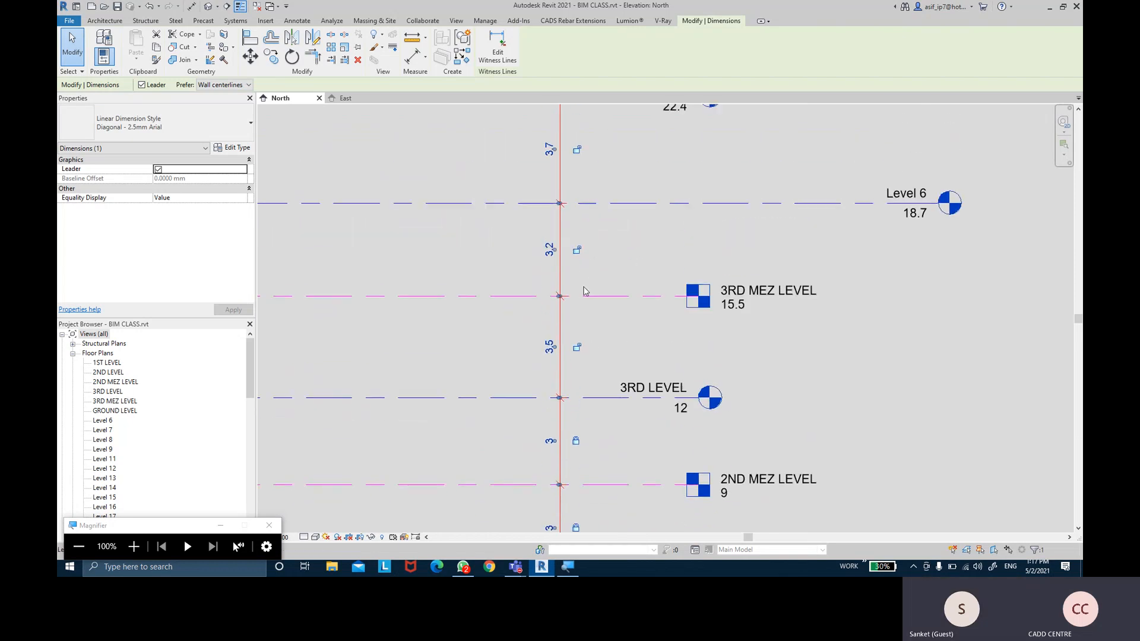
pyautogui.click(578, 254)
pyautogui.moveTo(636, 240); pyautogui.dragTo(642, 341, button='middle')
pyautogui.click(583, 253)
pyautogui.moveTo(618, 191); pyautogui.dragTo(618, 295, button='middle')
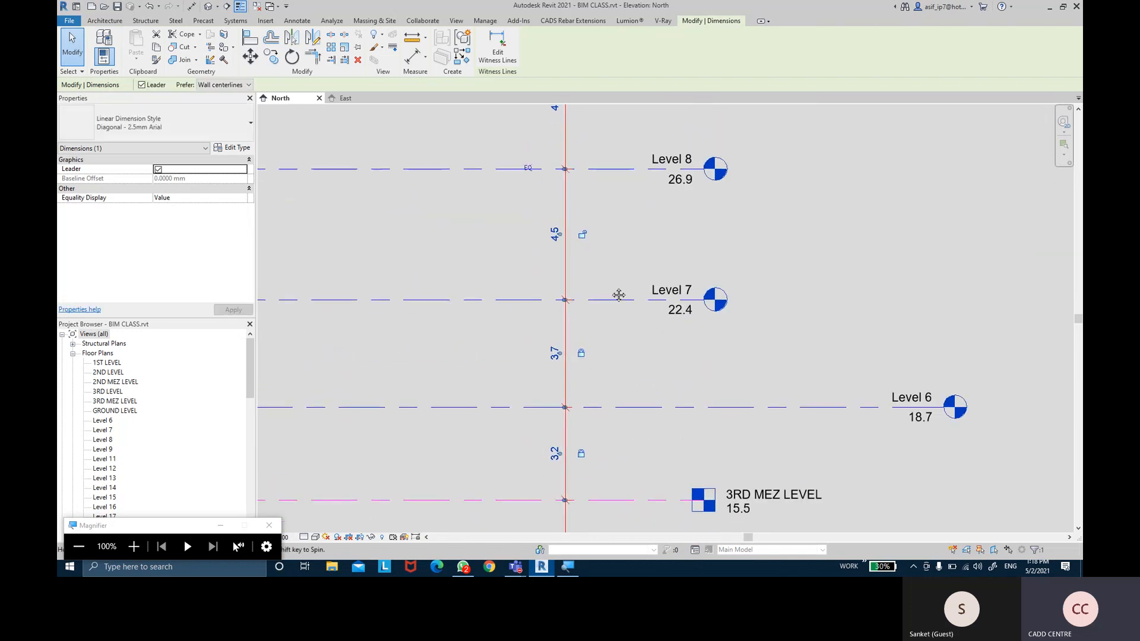
pyautogui.click(583, 239)
pyautogui.moveTo(613, 237); pyautogui.dragTo(621, 383, button='middle')
pyautogui.click(592, 250)
pyautogui.moveTo(621, 248); pyautogui.dragTo(622, 411, button='middle')
pyautogui.click(592, 283)
# Lock the remaining spacings from Level 11 up to Level 16, including the 3 between 13 and 14
pyautogui.moveTo(651, 309); pyautogui.dragTo(656, 416, button='middle')
pyautogui.click(598, 260)
pyautogui.moveTo(645, 228); pyautogui.dragTo(651, 448, button='middle')
pyautogui.click(604, 285)
pyautogui.click(608, 283)
pyautogui.moveTo(631, 247); pyautogui.dragTo(628, 316, button='middle')
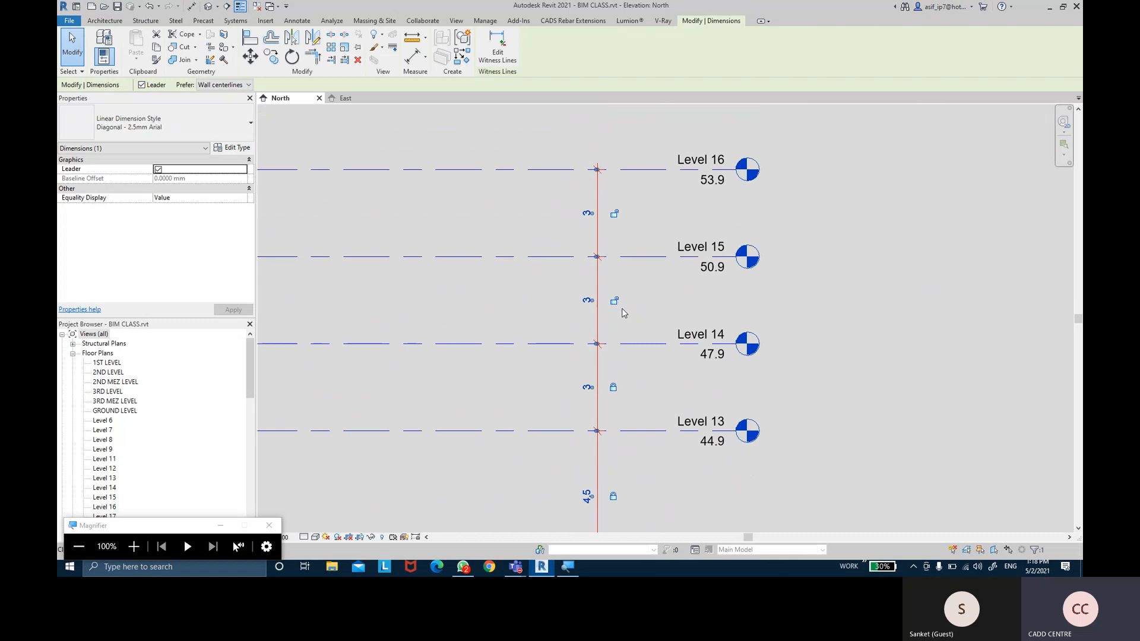
pyautogui.click(614, 301)
pyautogui.click(614, 213)
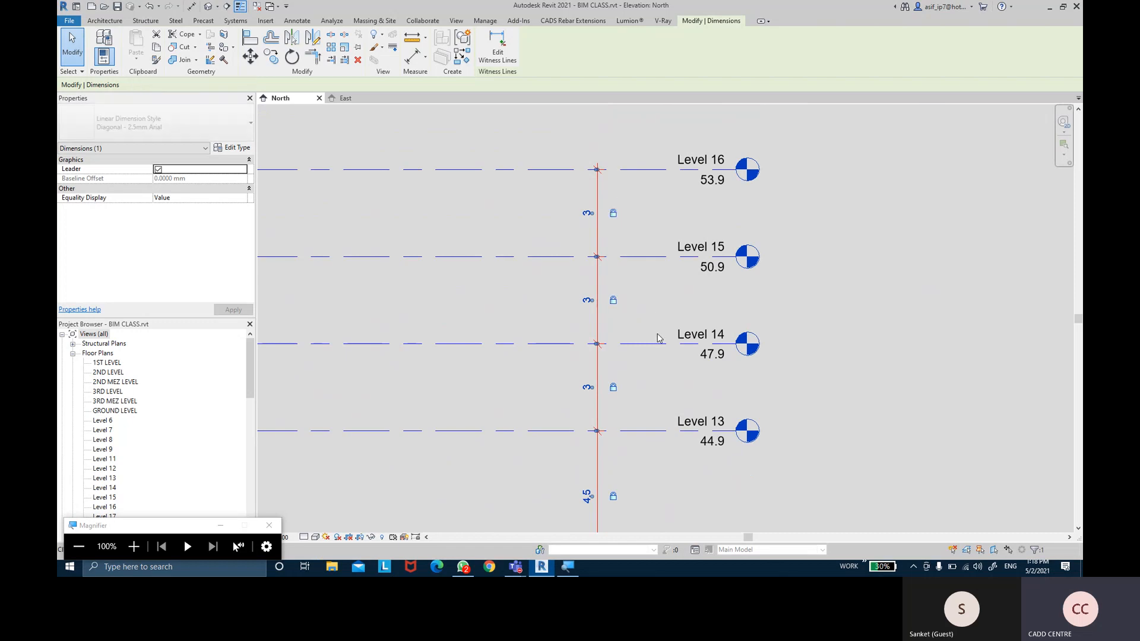
# Return to the lower levels and select 3RD MEZ LEVEL
pyautogui.scroll(-3, 656, 333)
pyautogui.moveTo(668, 420); pyautogui.dragTo(650, 314, button='middle')
pyautogui.moveTo(652, 461); pyautogui.dragTo(646, 344, button='middle')
pyautogui.scroll(3, 647, 343)
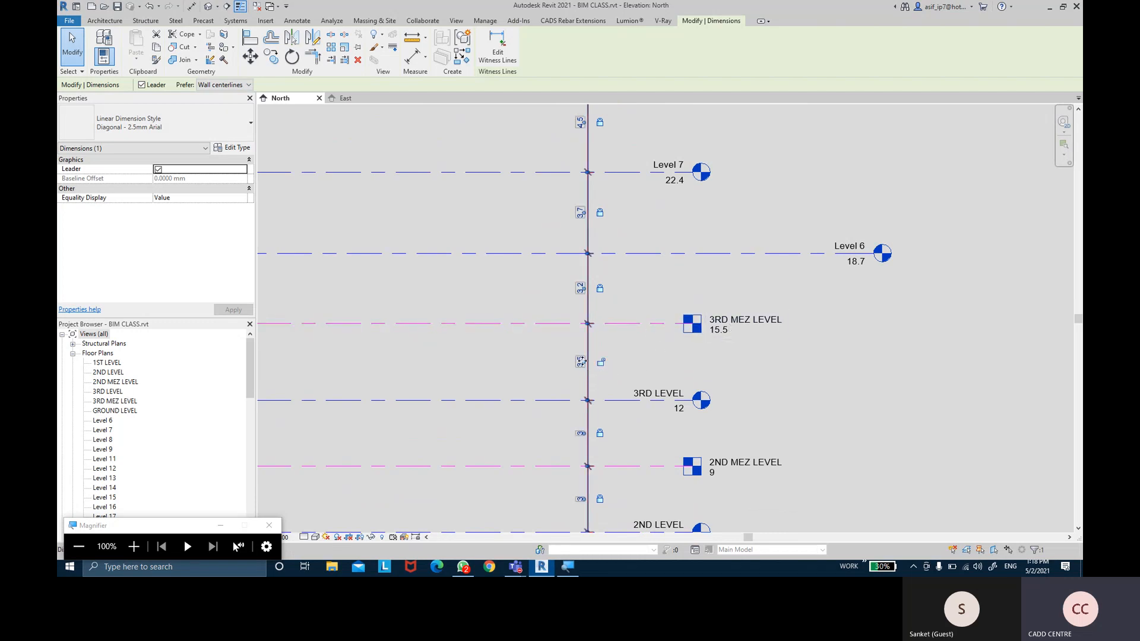
pyautogui.scroll(2, 578, 361)
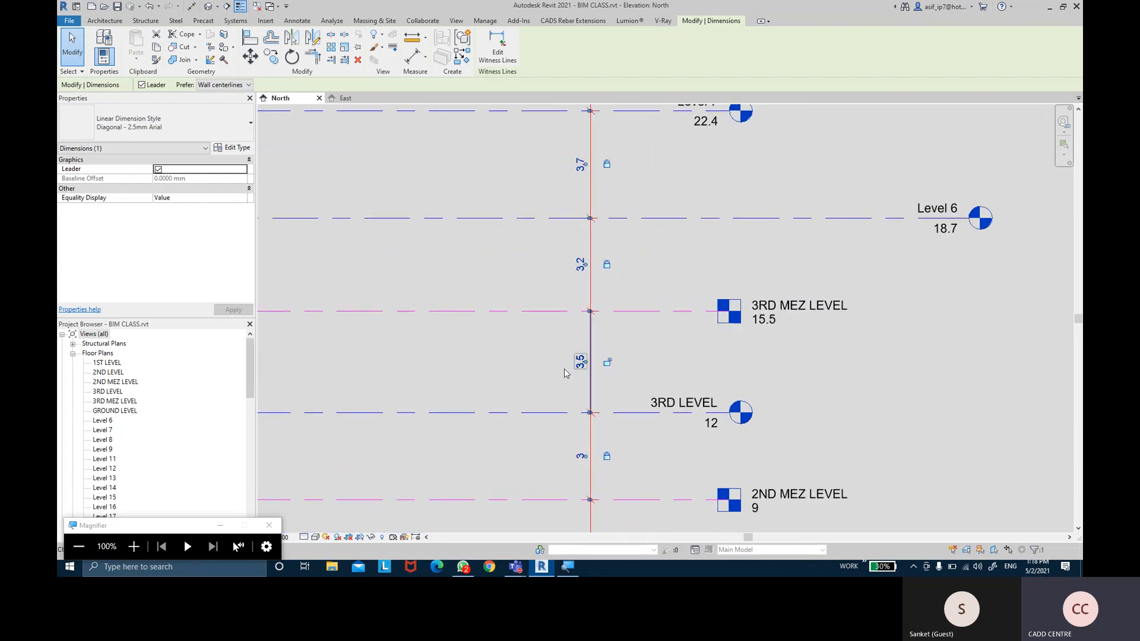
pyautogui.scroll(-2, 579, 361)
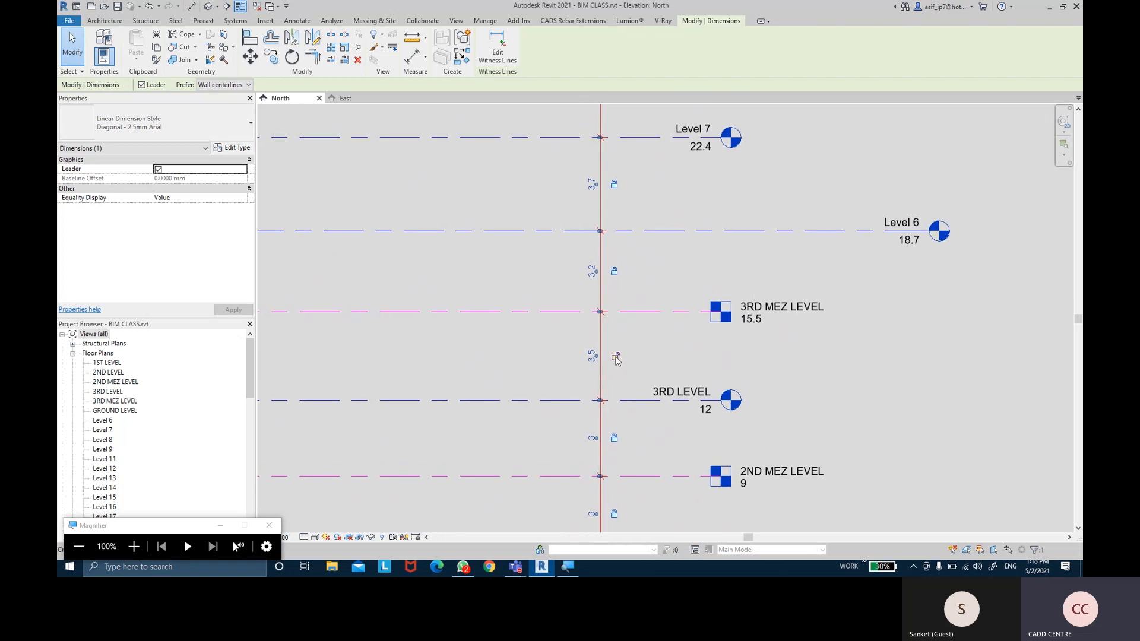
pyautogui.click(664, 323)
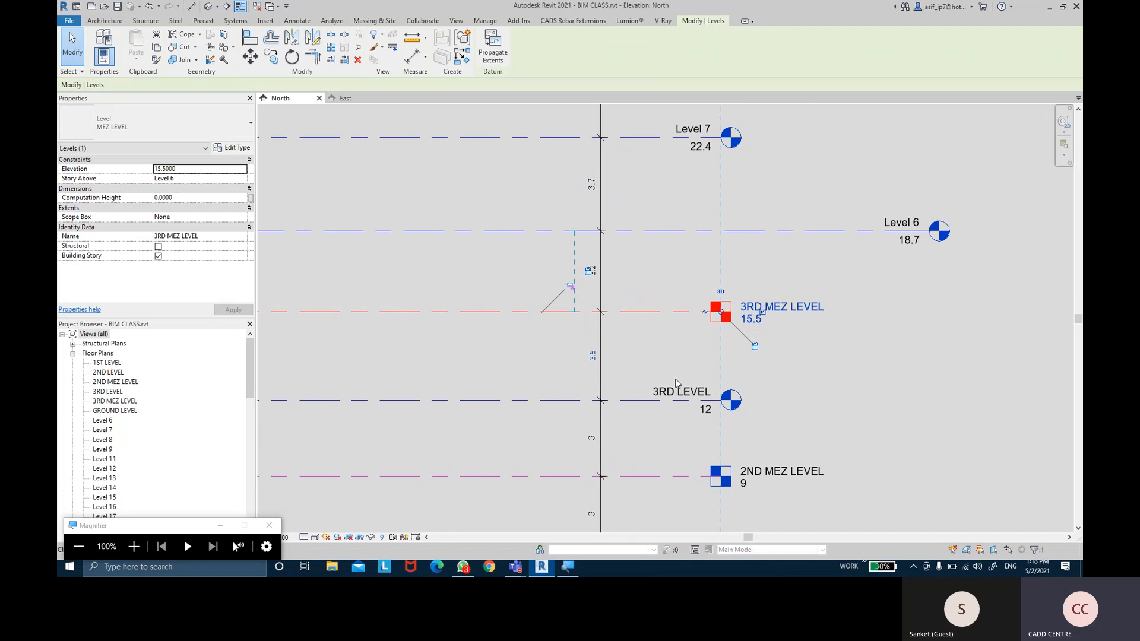
# Change the 3.5 spacing below 3RD MEZ LEVEL to 3, removing the blocking constraints
pyautogui.click(661, 352)
pyautogui.click(648, 315)
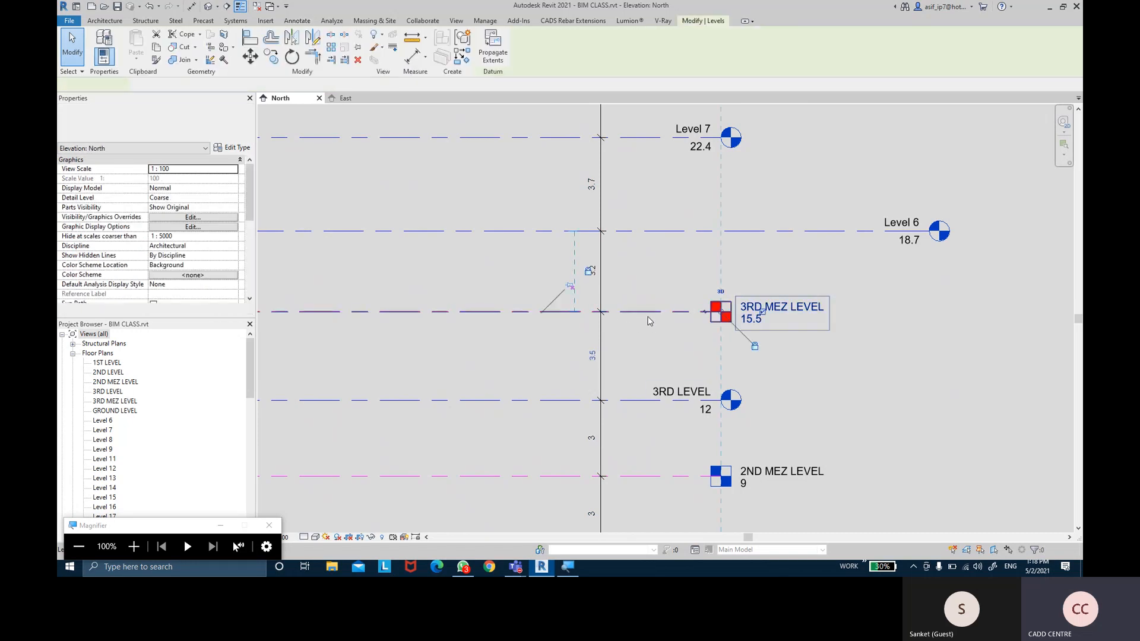
pyautogui.click(592, 358)
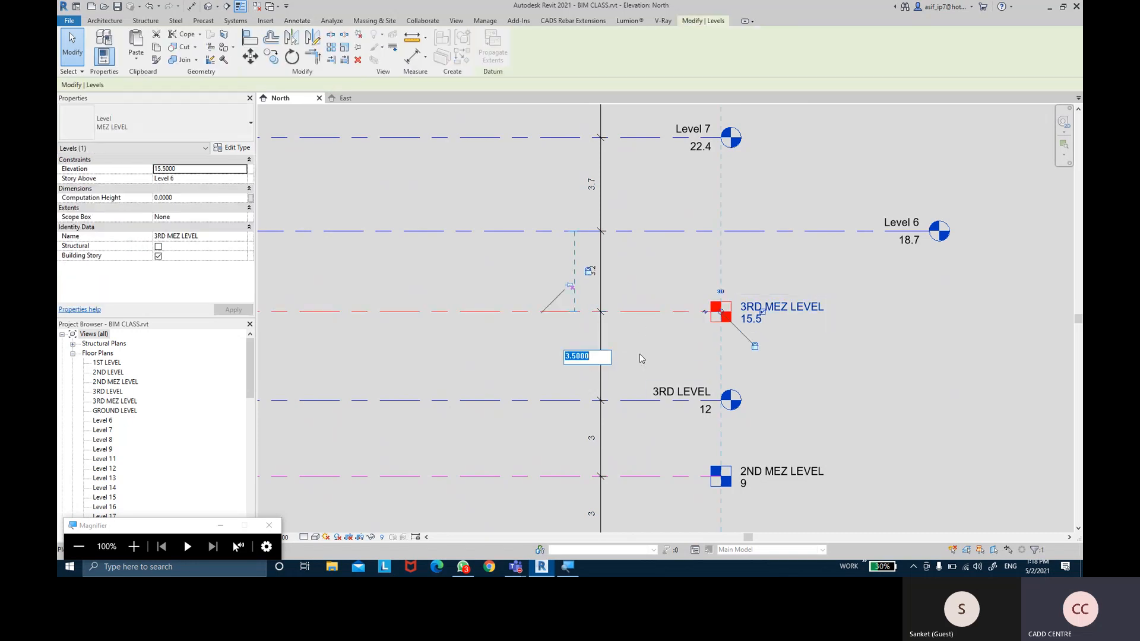
pyautogui.write('3')
pyautogui.press('Return')
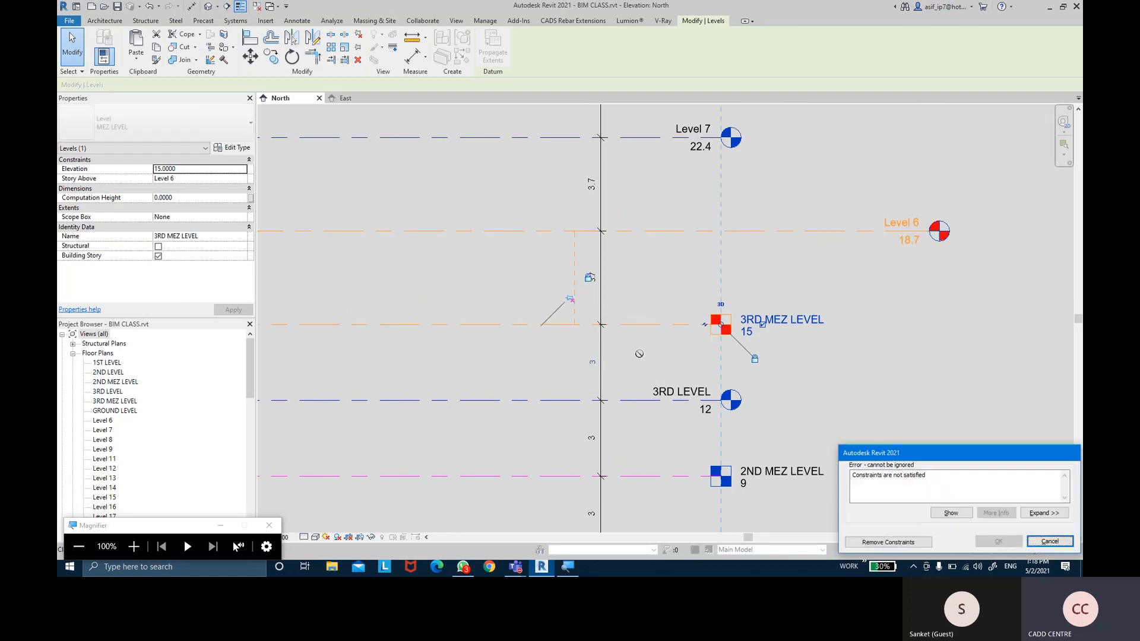
pyautogui.click(889, 542)
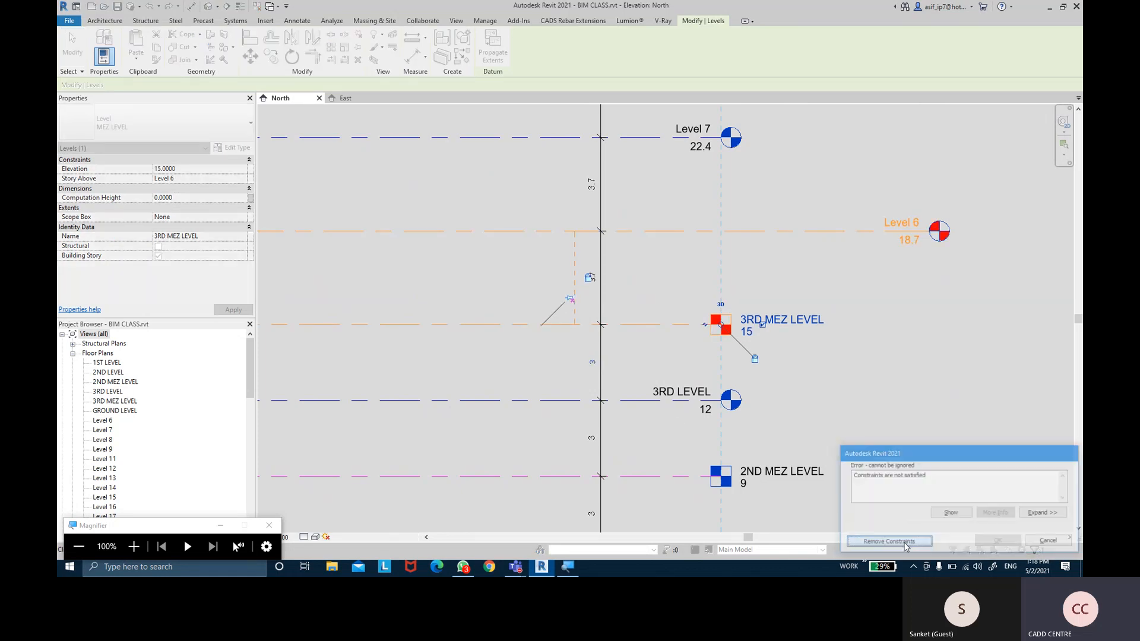
pyautogui.click(627, 346)
# Change the 3.7 spacing below Level 6 to 3, dropping it to 18 after removing constraints
pyautogui.click(608, 351)
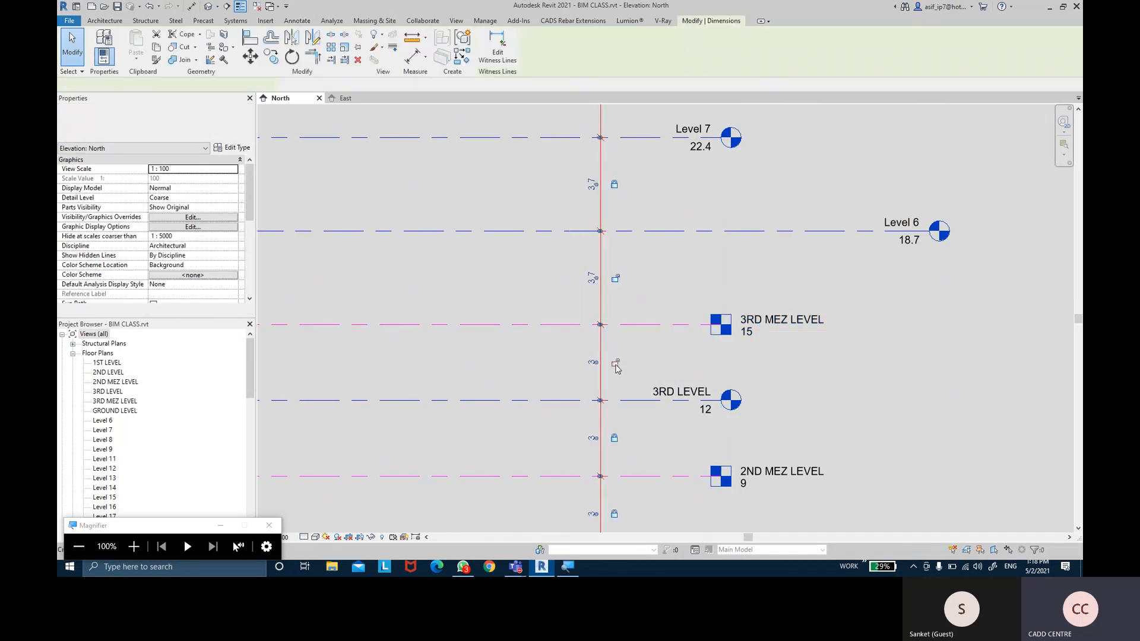
pyautogui.moveTo(645, 285); pyautogui.dragTo(644, 290, button='middle')
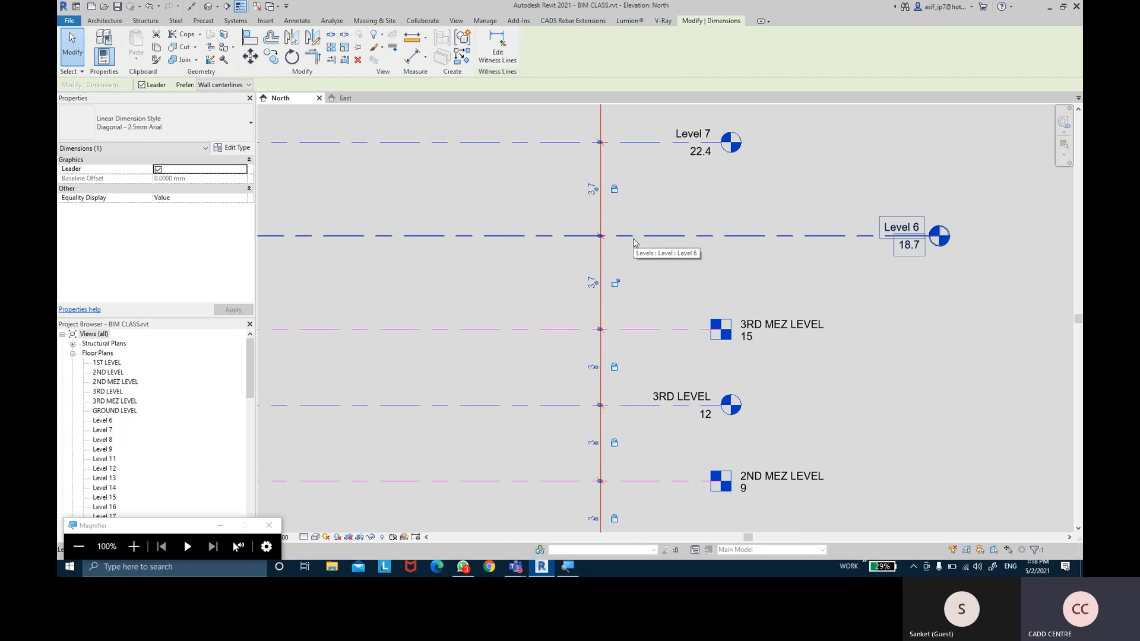
pyautogui.click(632, 236)
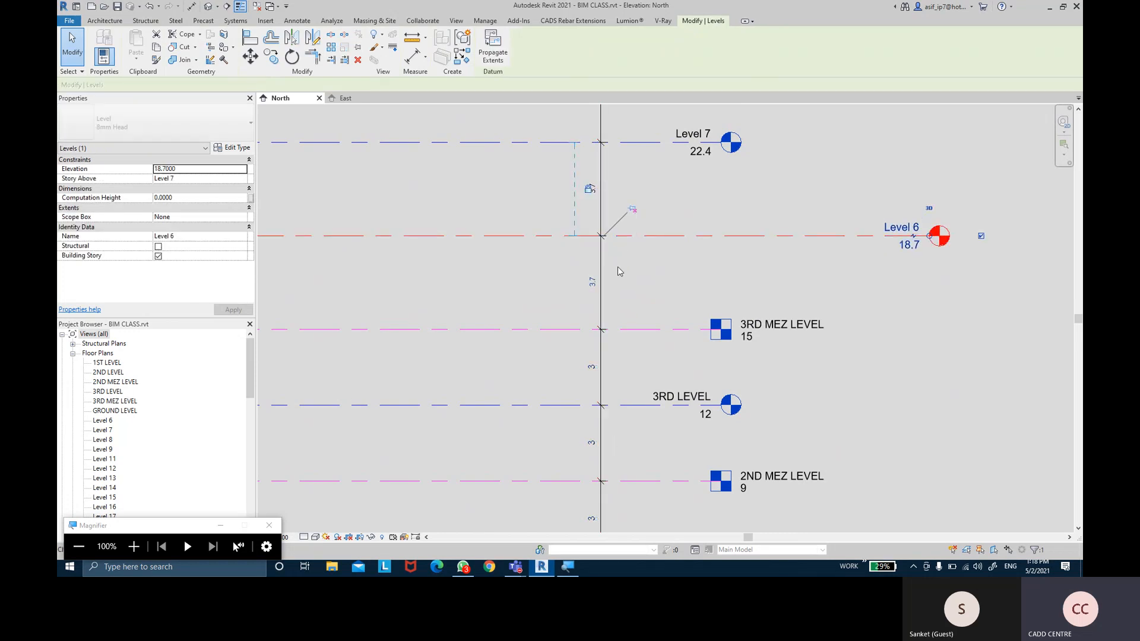
pyautogui.click(592, 282)
pyautogui.write('3')
pyautogui.press('Return')
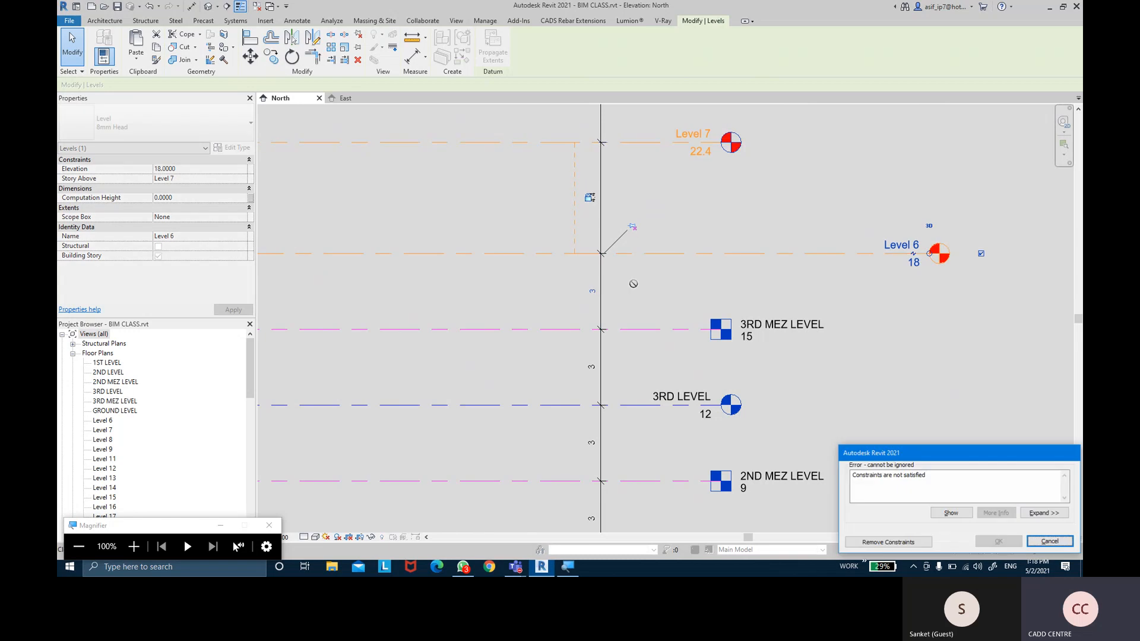
pyautogui.click(888, 542)
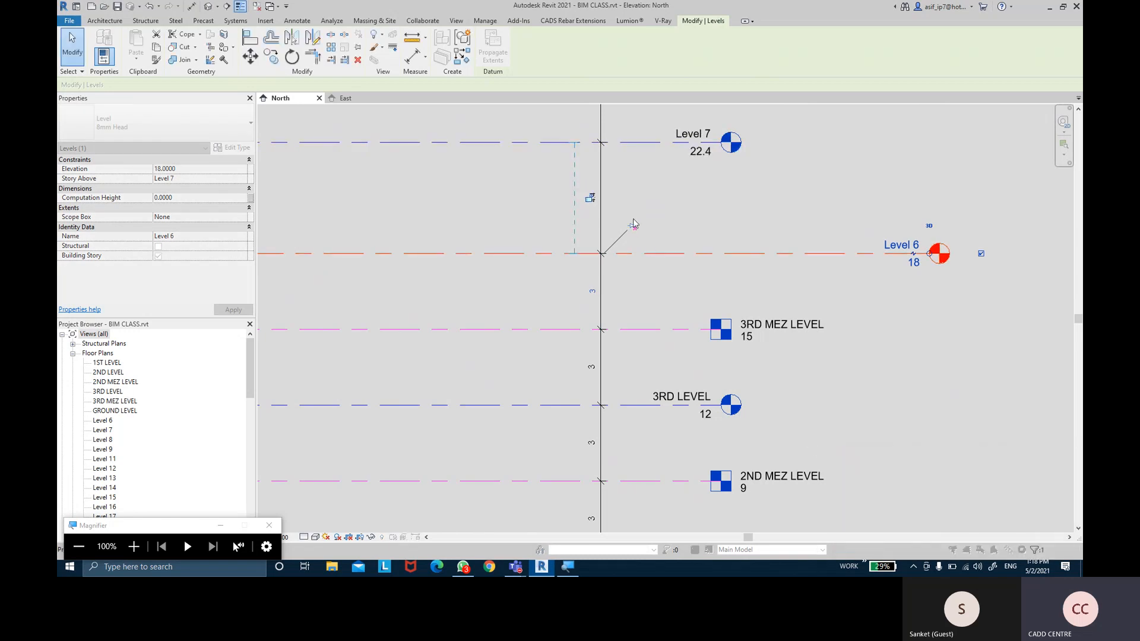
# Select all levels and the dimension string to check the updated level stack
pyautogui.moveTo(588, 201); pyautogui.dragTo(596, 279, button='middle')
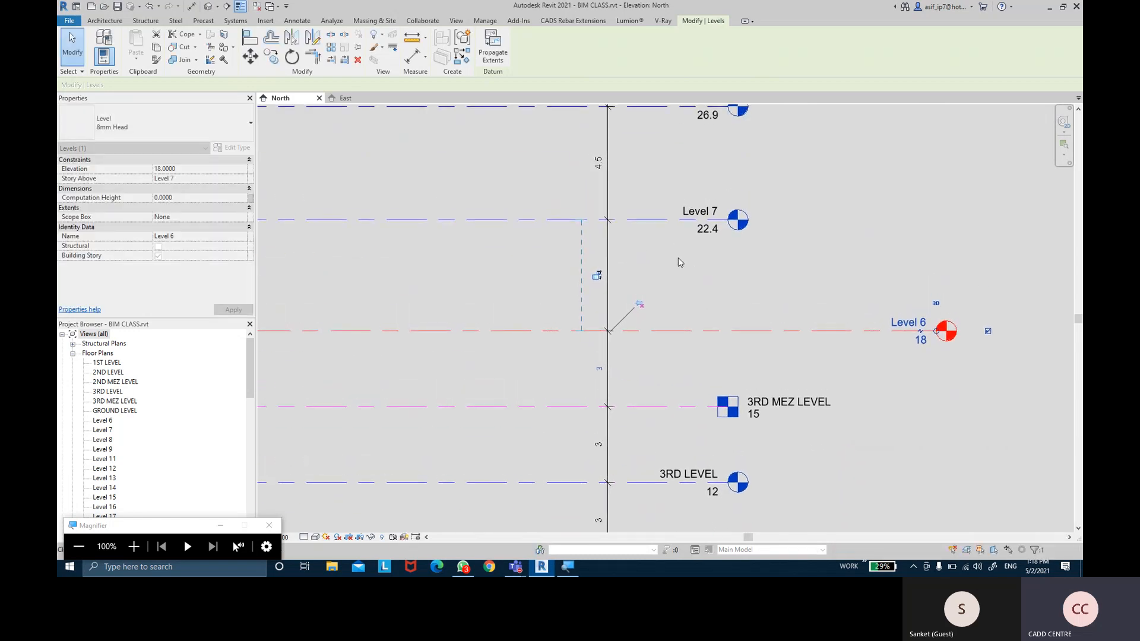
pyautogui.scroll(-3, 671, 278)
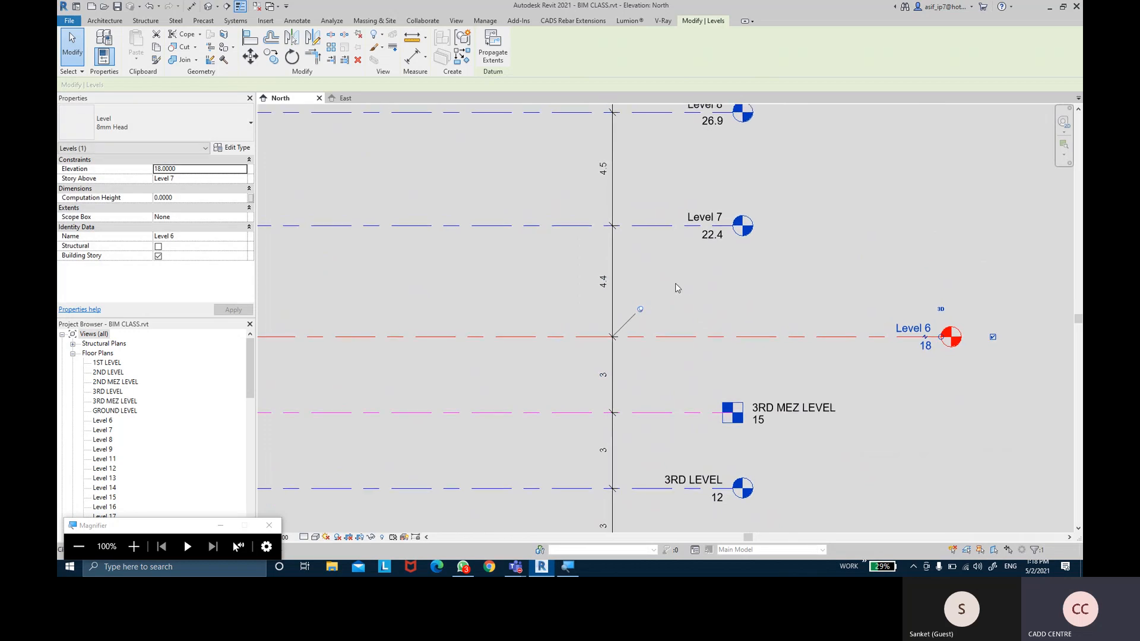
pyautogui.scroll(-6, 663, 288)
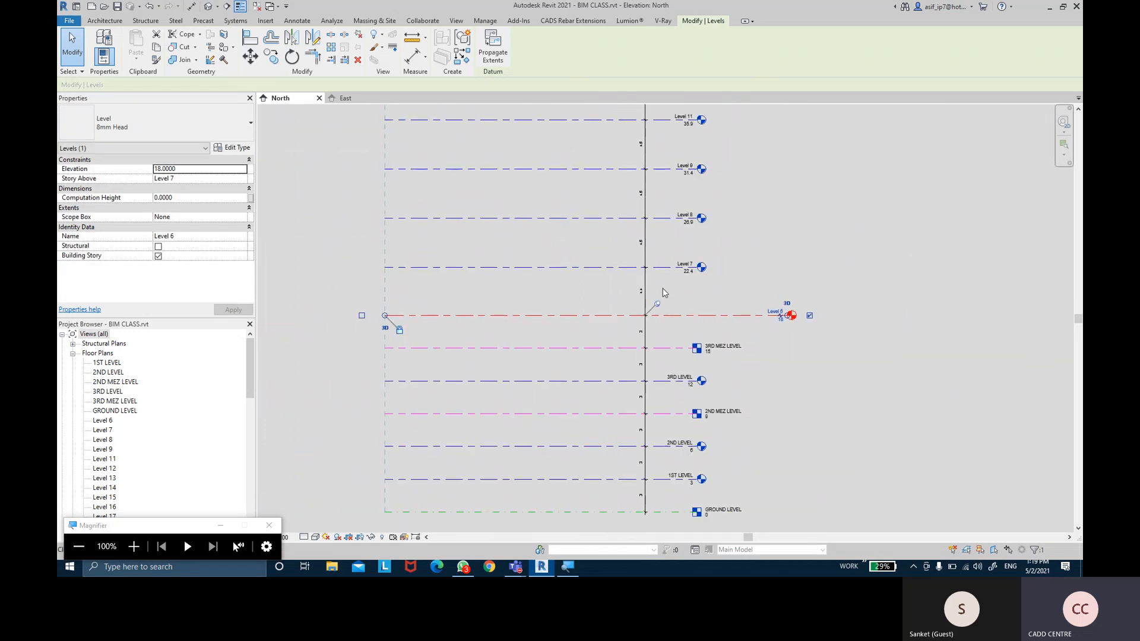
pyautogui.scroll(-3, 598, 381)
pyautogui.moveTo(588, 441); pyautogui.dragTo(563, 229)
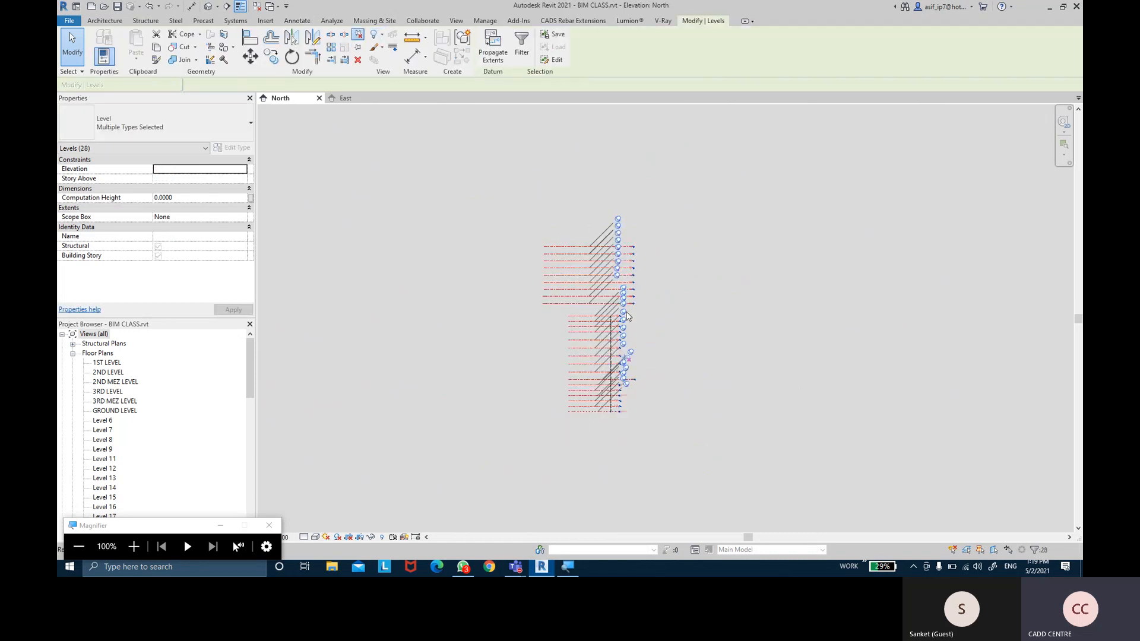
pyautogui.scroll(5, 635, 386)
pyautogui.scroll(2, 609, 388)
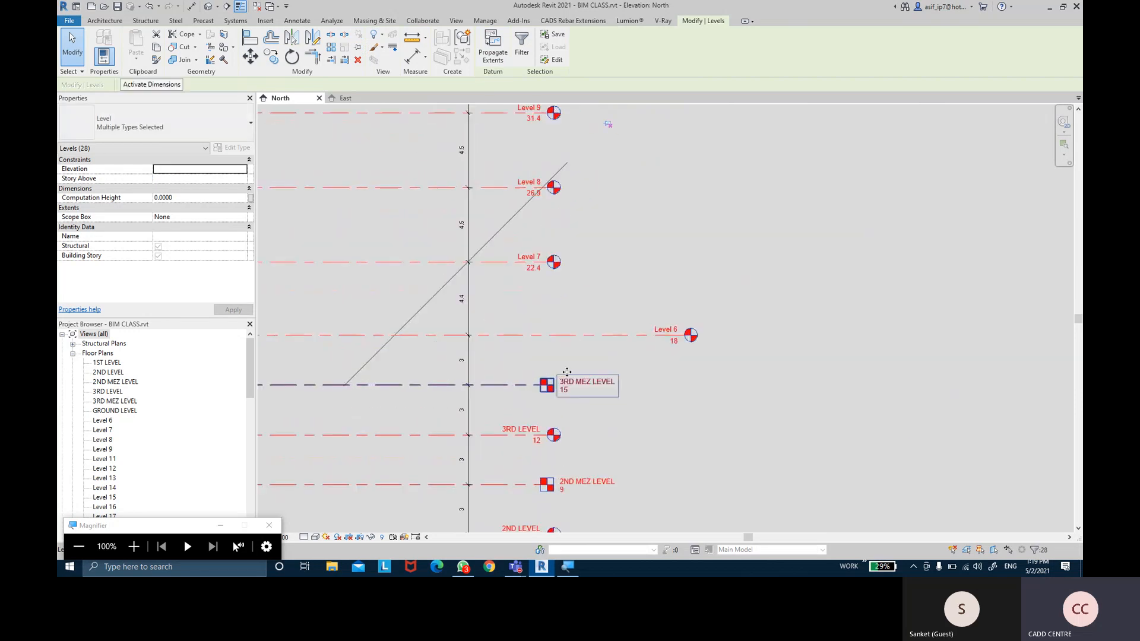
pyautogui.click(537, 301)
pyautogui.moveTo(537, 301)
pyautogui.mouseDown(button='middle')
pyautogui.moveTo(598, 294)
pyautogui.moveTo(571, 245)
pyautogui.mouseUp(button='middle')
pyautogui.scroll(2, 570, 244)
pyautogui.click(518, 186)
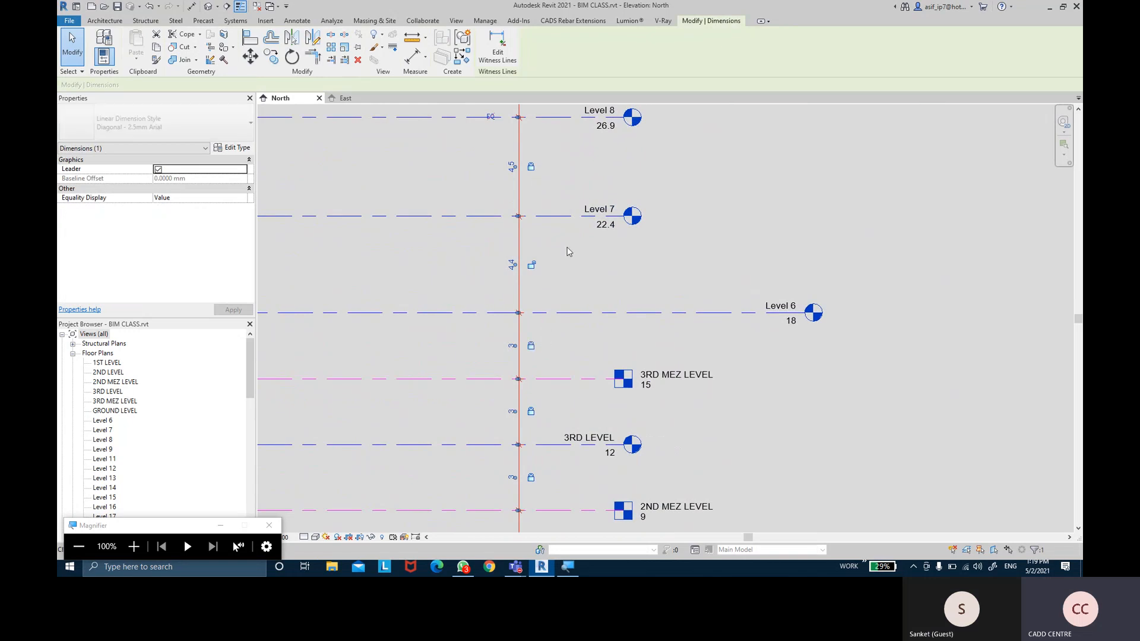
pyautogui.click(462, 225)
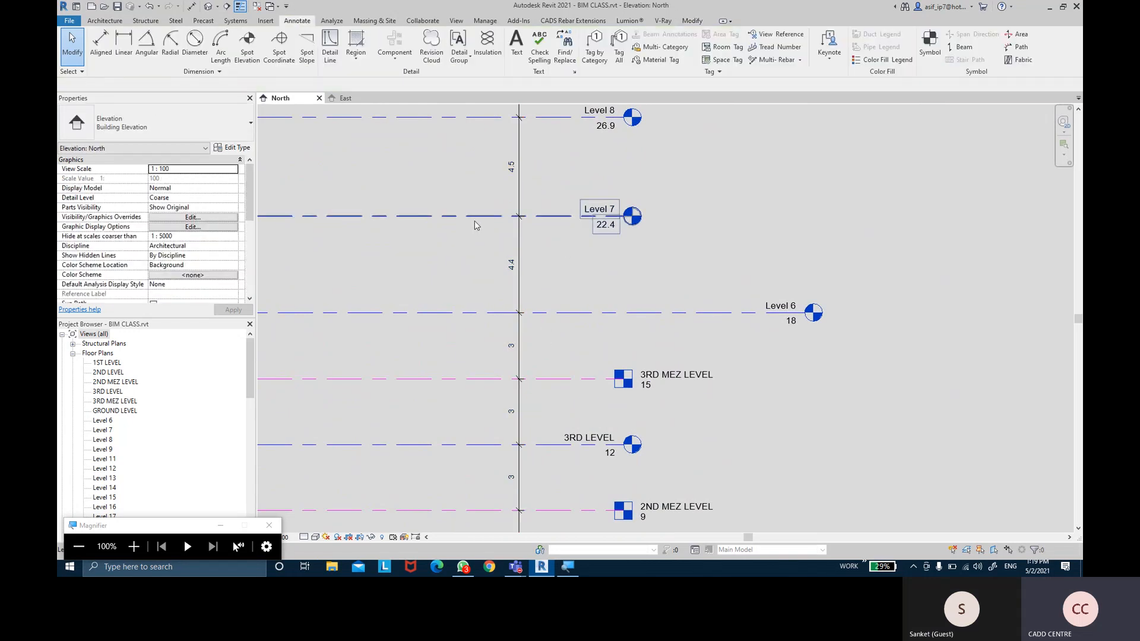
# Set the 4.4 spacing below Level 7 to 4.5, raising Level 7 to 22.5
pyautogui.click(475, 225)
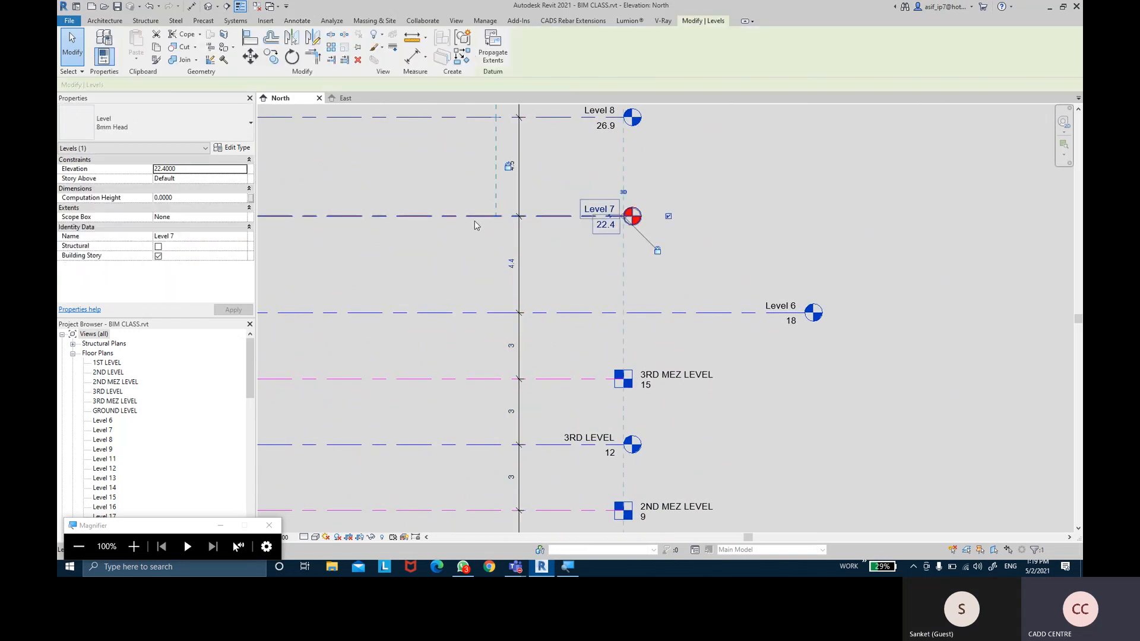
pyautogui.click(511, 264)
pyautogui.write('4.5')
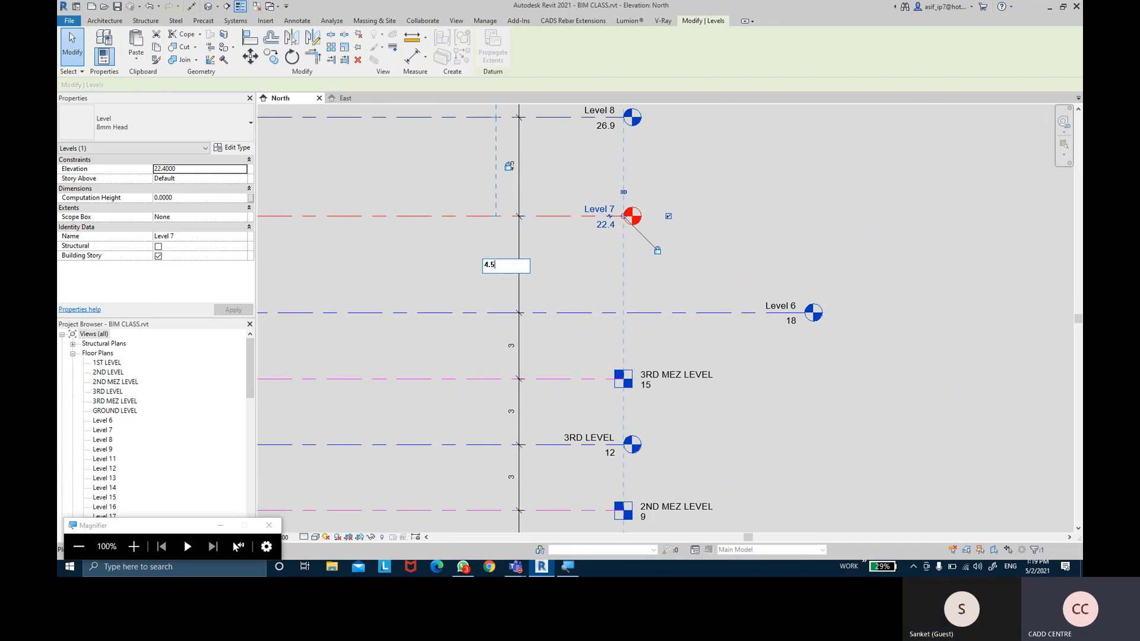
pyautogui.press('Return')
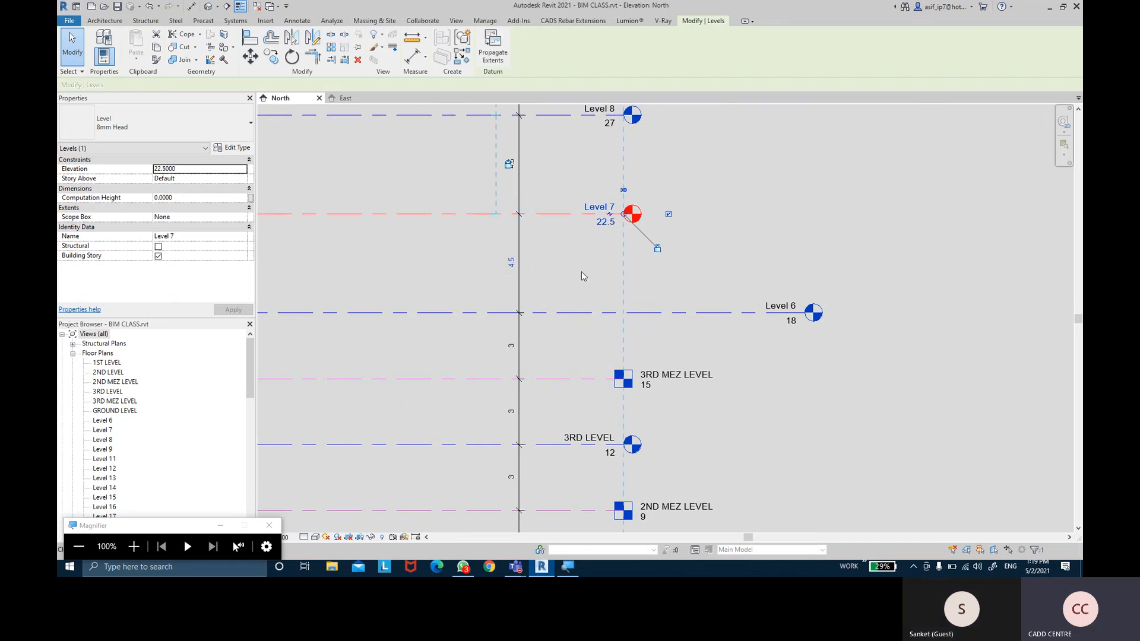
pyautogui.click(539, 269)
# Review the dimension string from GROUND LEVEL up through Levels 12–16
pyautogui.click(519, 278)
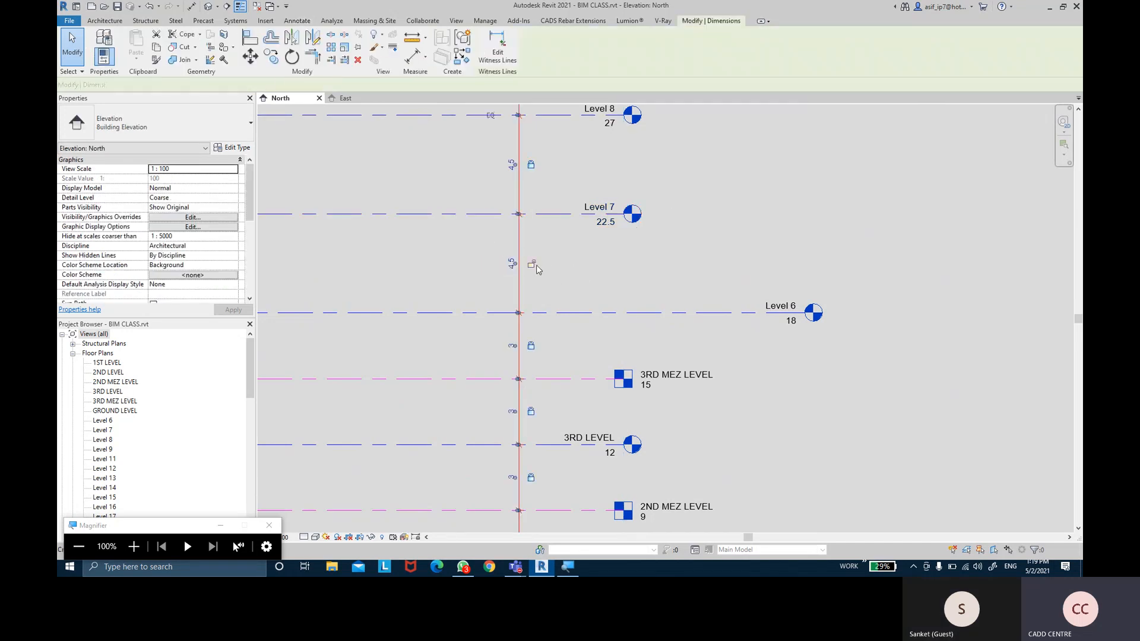
pyautogui.moveTo(565, 248); pyautogui.dragTo(557, 328, button='middle')
pyautogui.moveTo(567, 267); pyautogui.dragTo(569, 415, button='middle')
pyautogui.moveTo(577, 228); pyautogui.dragTo(602, 414, button='middle')
pyautogui.moveTo(620, 251); pyautogui.dragTo(604, 179, button='middle')
pyautogui.moveTo(607, 418); pyautogui.dragTo(597, 189, button='middle')
pyautogui.moveTo(601, 398); pyautogui.dragTo(615, 238, button='middle')
pyautogui.scroll(-2, 863, 388)
pyautogui.press('Escape')
pyautogui.scroll(-2, 863, 388)
pyautogui.moveTo(863, 391)
pyautogui.mouseDown(button='middle')
pyautogui.moveTo(822, 344)
pyautogui.moveTo(824, 412)
pyautogui.moveTo(804, 402)
pyautogui.mouseUp(button='middle')
pyautogui.scroll(-2, 814, 374)
pyautogui.scroll(-1, 817, 397)
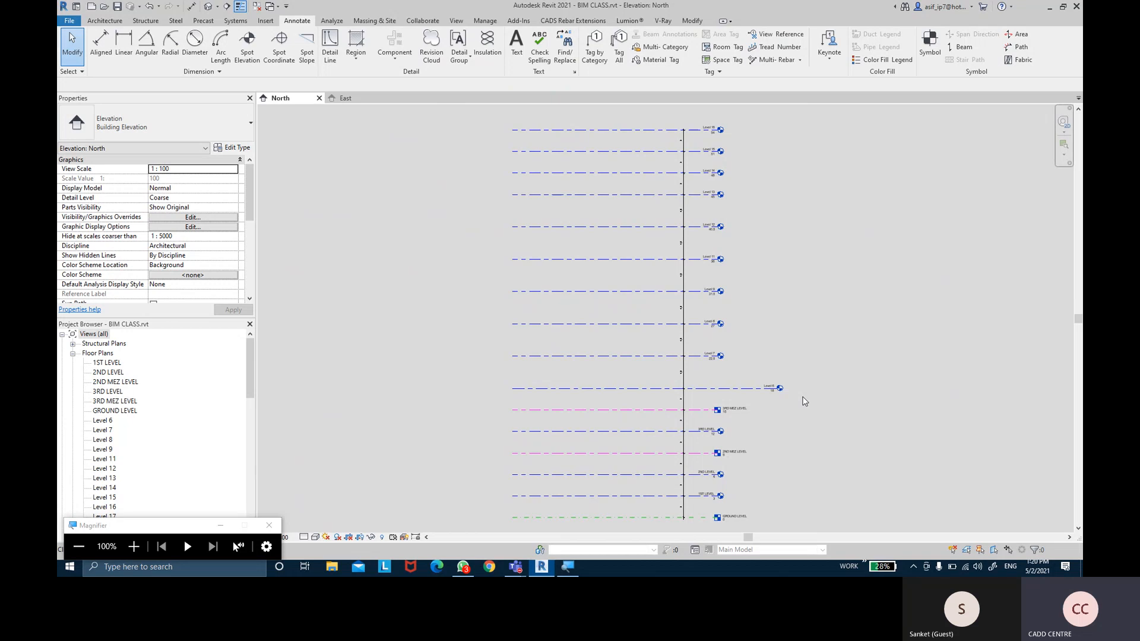
pyautogui.scroll(4, 799, 400)
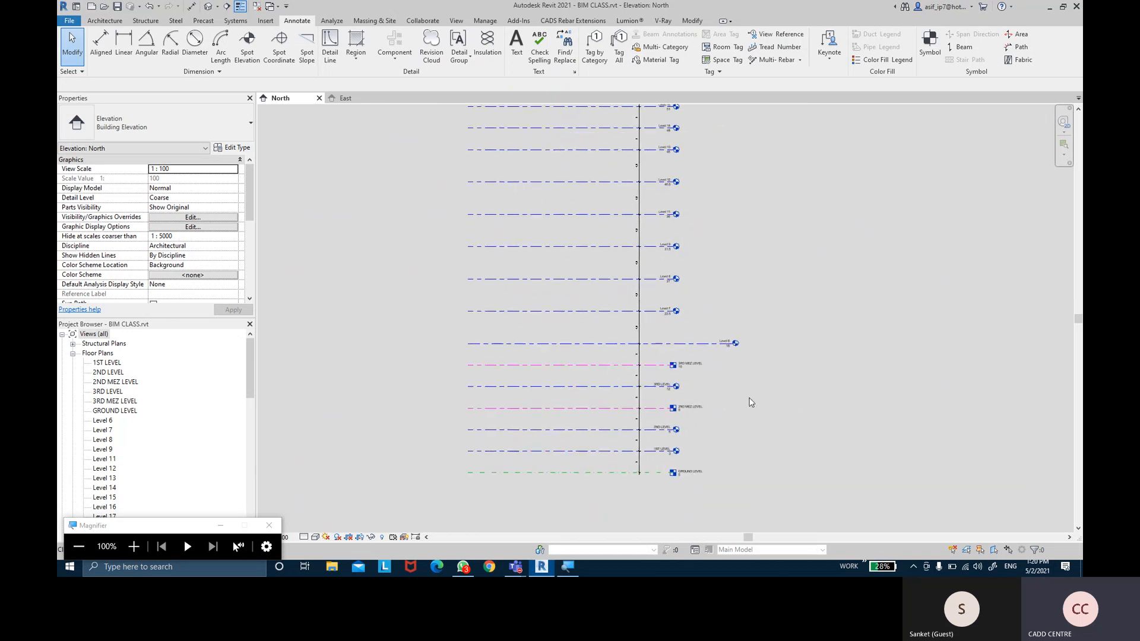
pyautogui.moveTo(724, 272); pyautogui.dragTo(728, 415, button='middle')
pyautogui.moveTo(683, 198); pyautogui.dragTo(692, 439, button='middle')
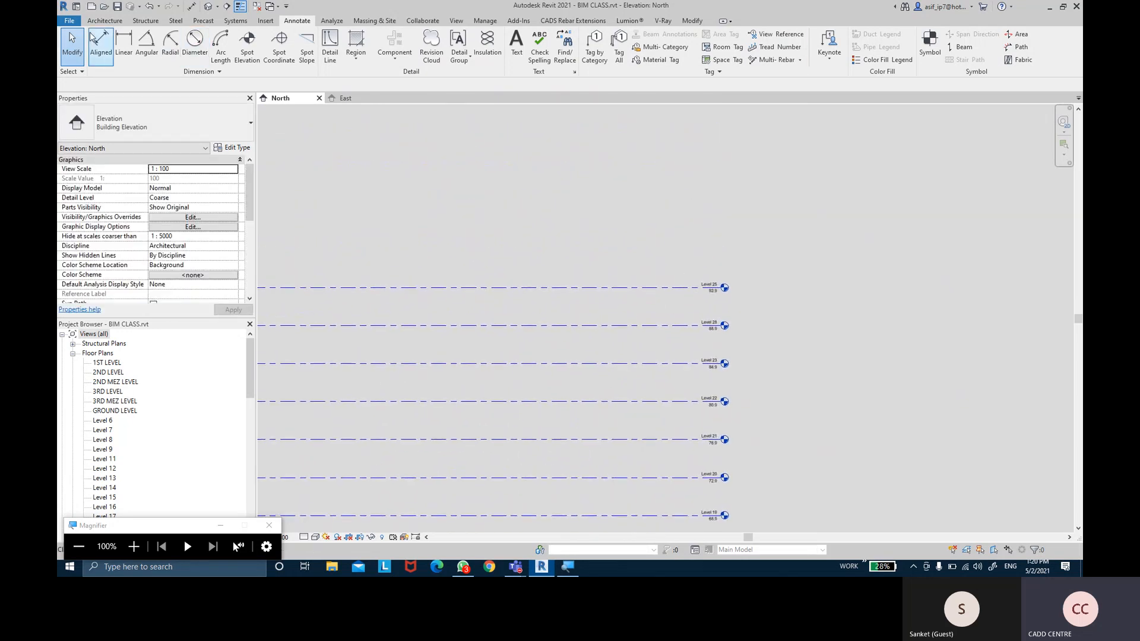
pyautogui.click(104, 20)
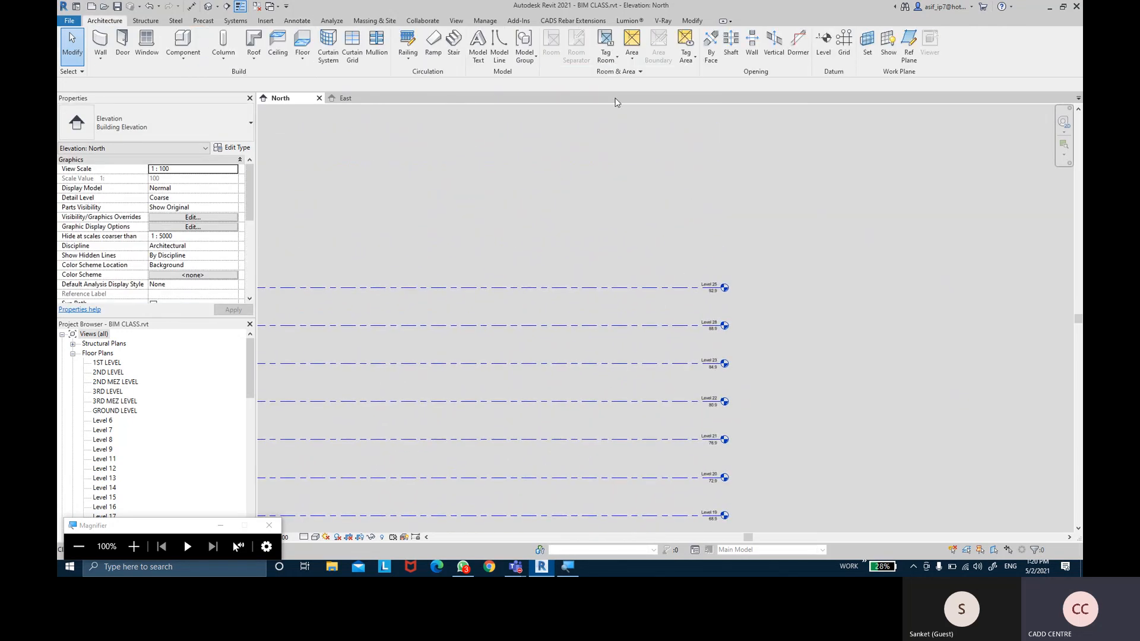
# Place Level 30 at 95.9 by picking Level 25 with a 3 offset
pyautogui.click(820, 57)
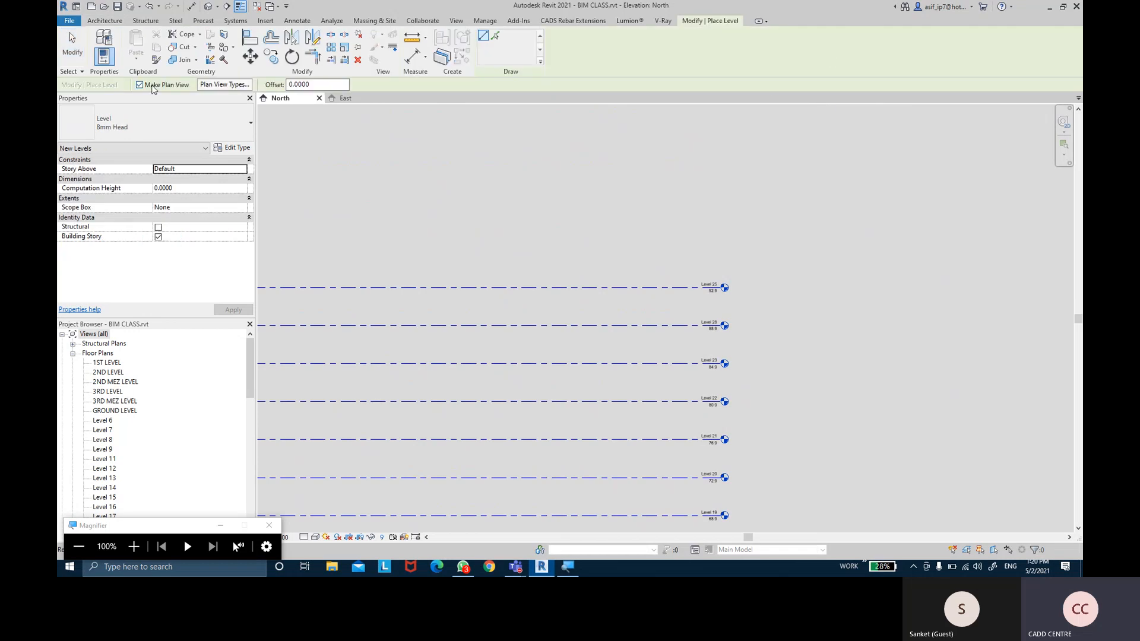
pyautogui.press('super+plus')
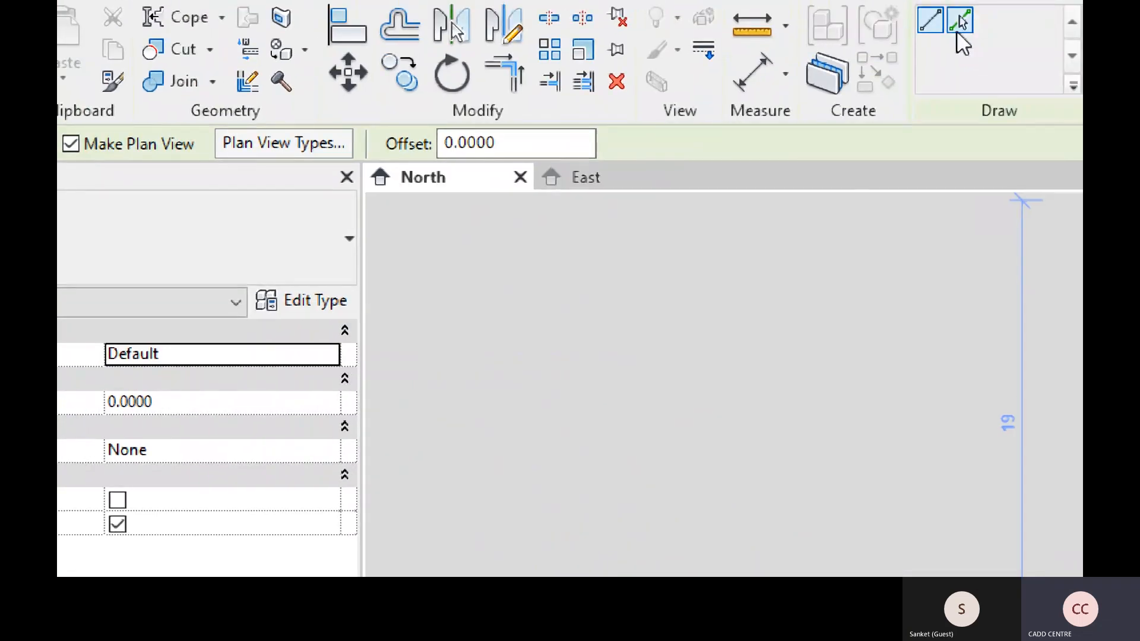
pyautogui.click(962, 19)
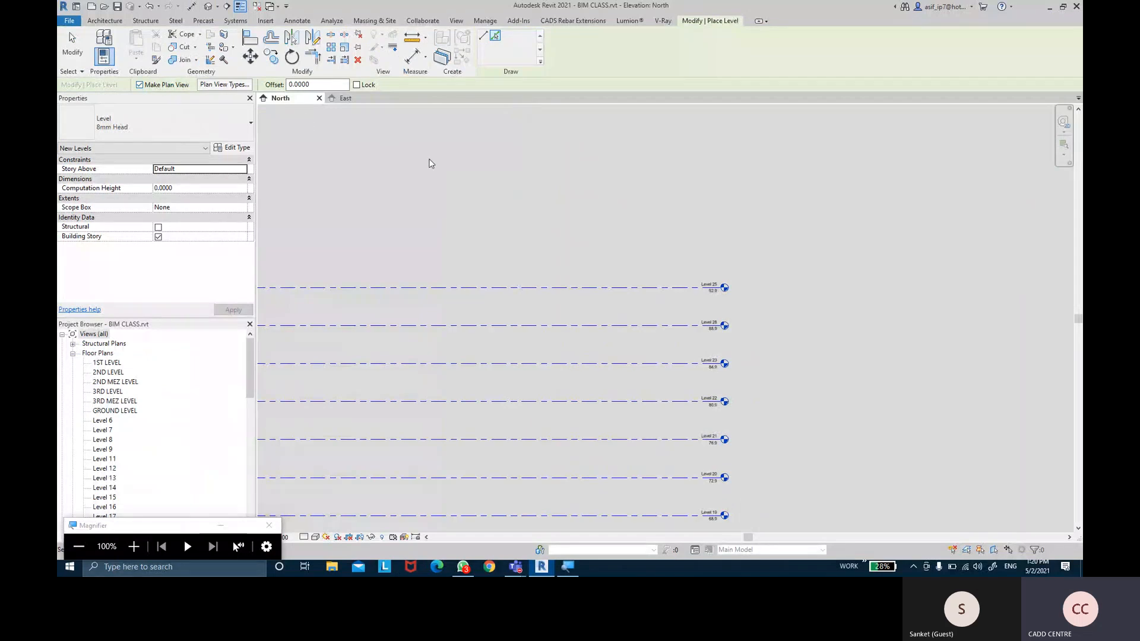
pyautogui.click(294, 84)
pyautogui.click(289, 84)
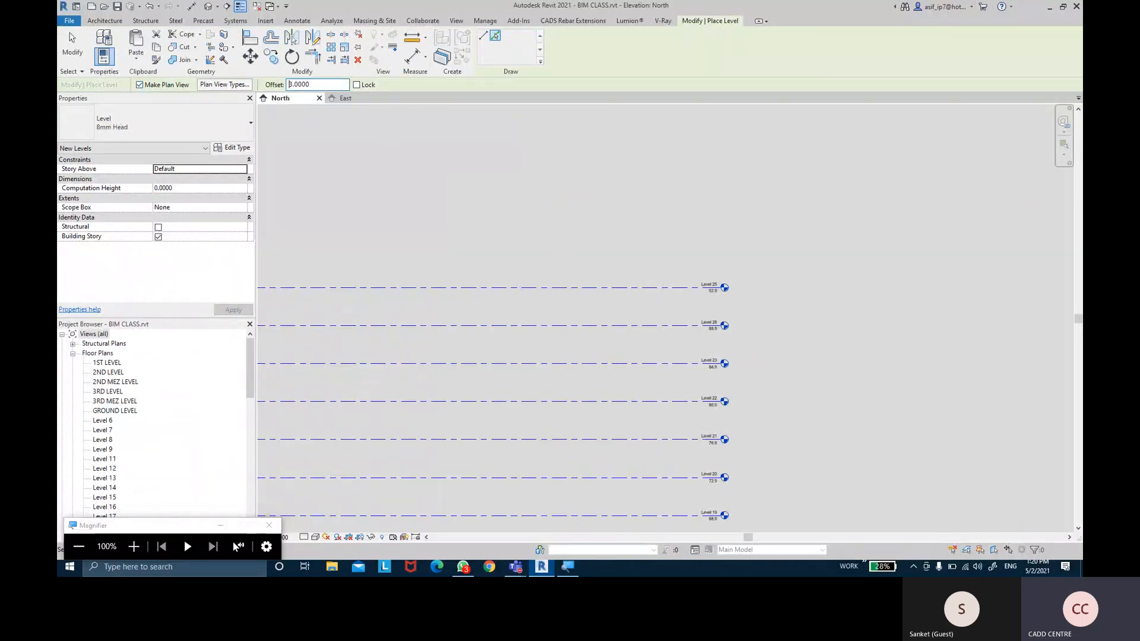
pyautogui.click(599, 280)
pyautogui.scroll(5, 732, 258)
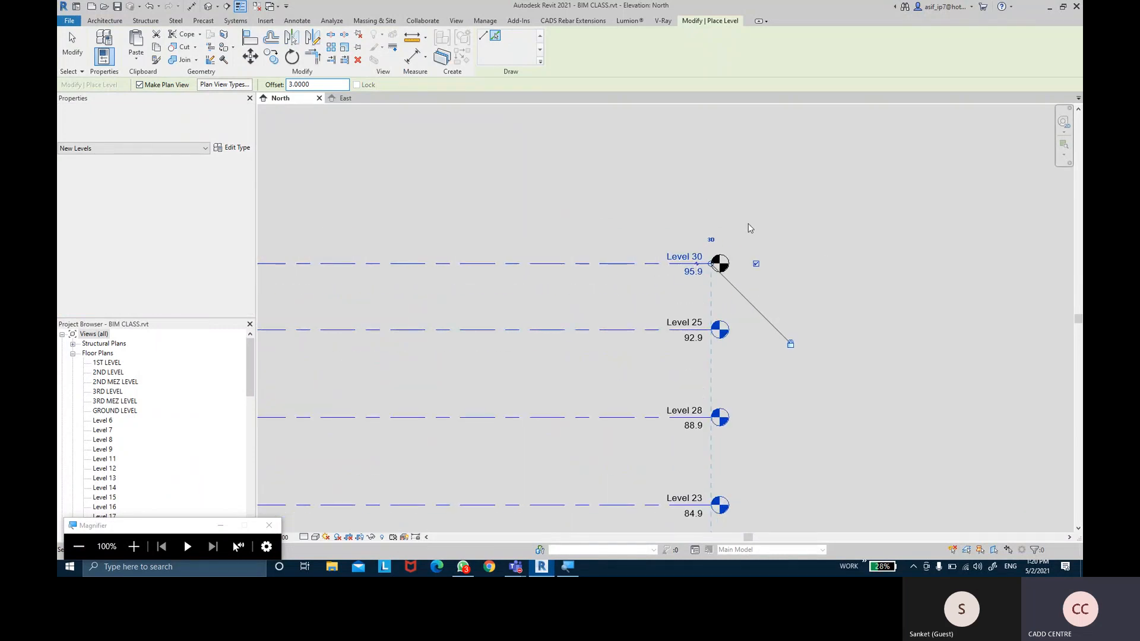
pyautogui.scroll(2, 714, 229)
pyautogui.press('Escape')
pyautogui.press('Escape')
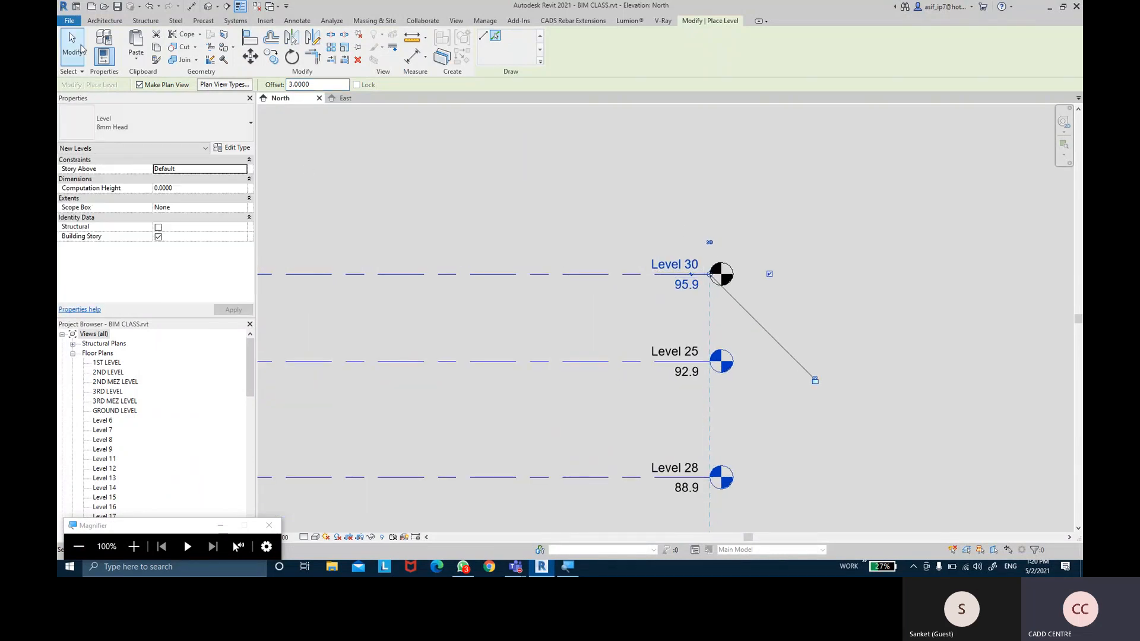
pyautogui.click(664, 286)
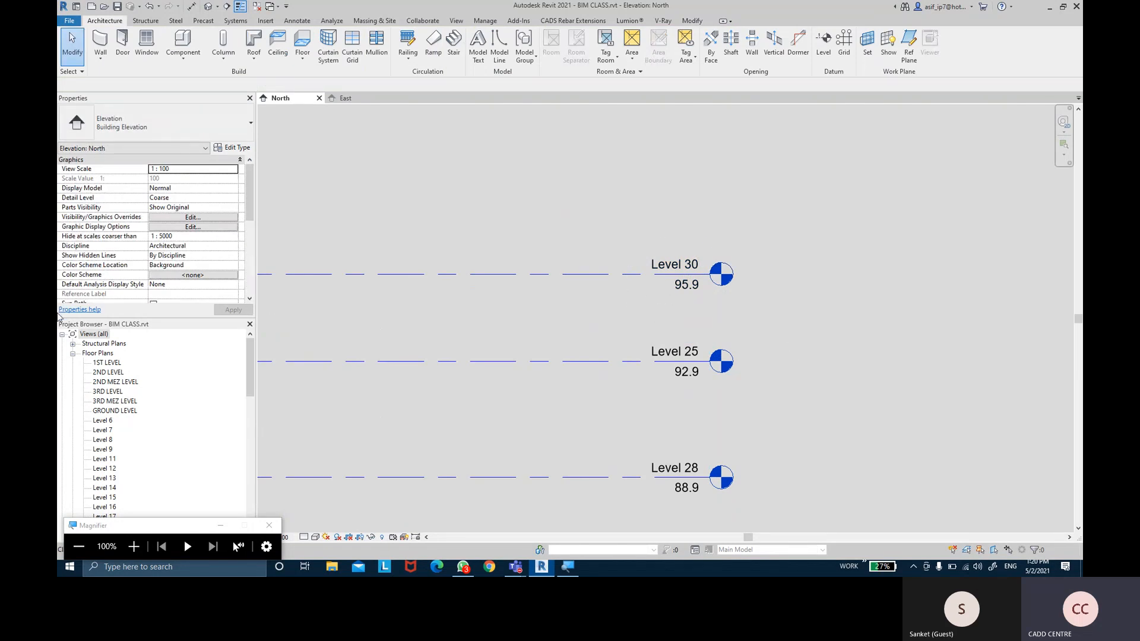
# Check the Level 30 floor plan and ceiling plan views in the Project Browser
pyautogui.moveTo(156, 527); pyautogui.dragTo(169, 528)
pyautogui.click(232, 527)
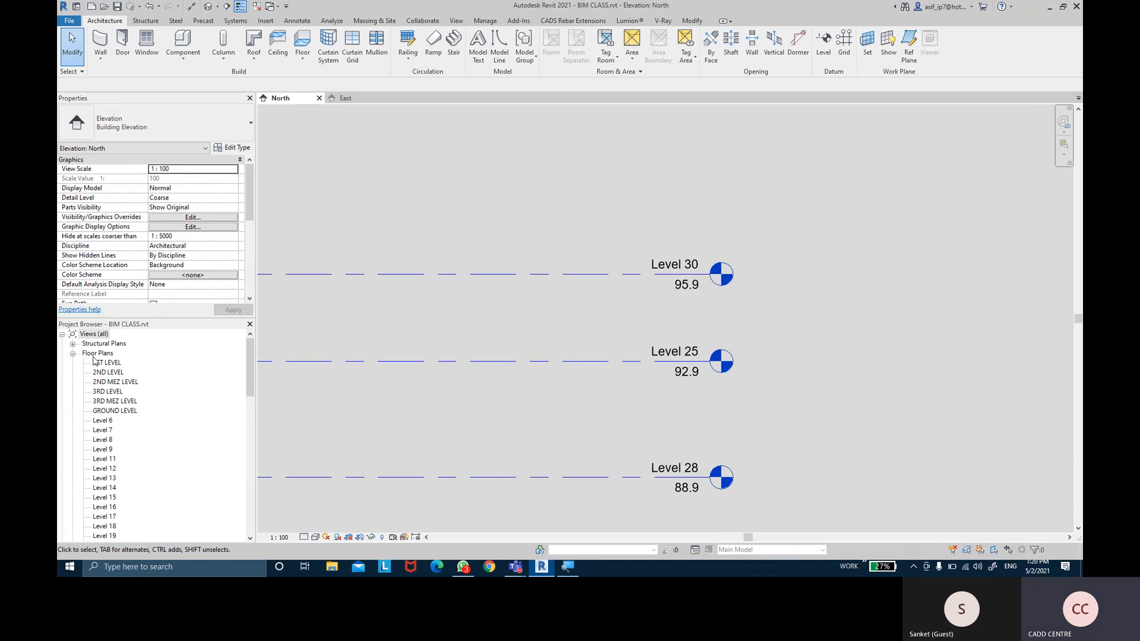
pyautogui.scroll(-5, 97, 404)
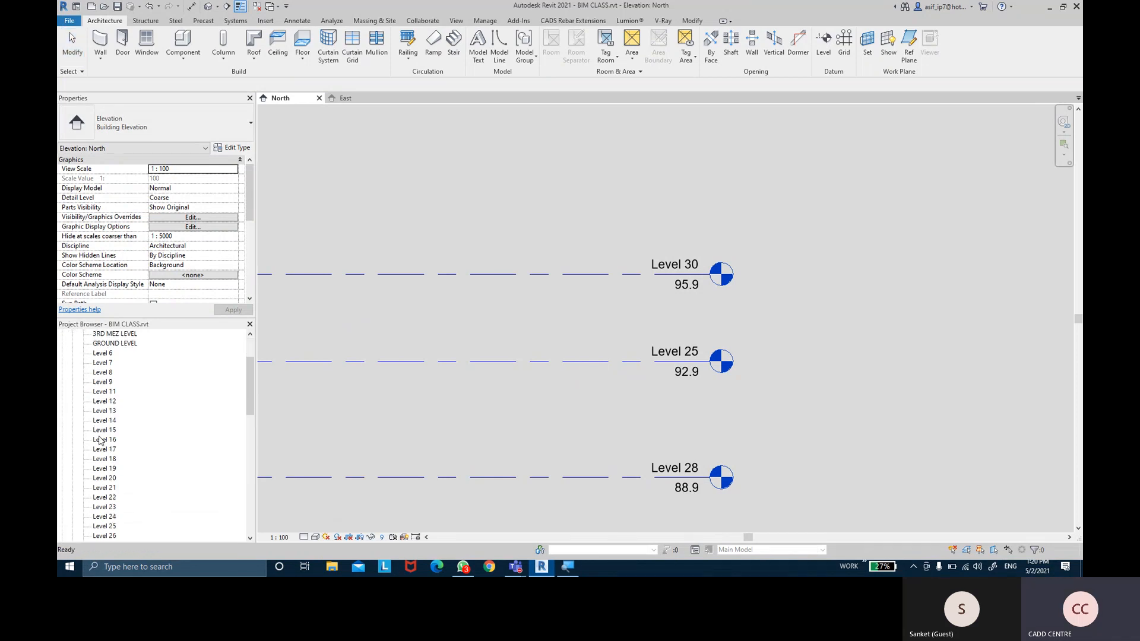
pyautogui.click(106, 488)
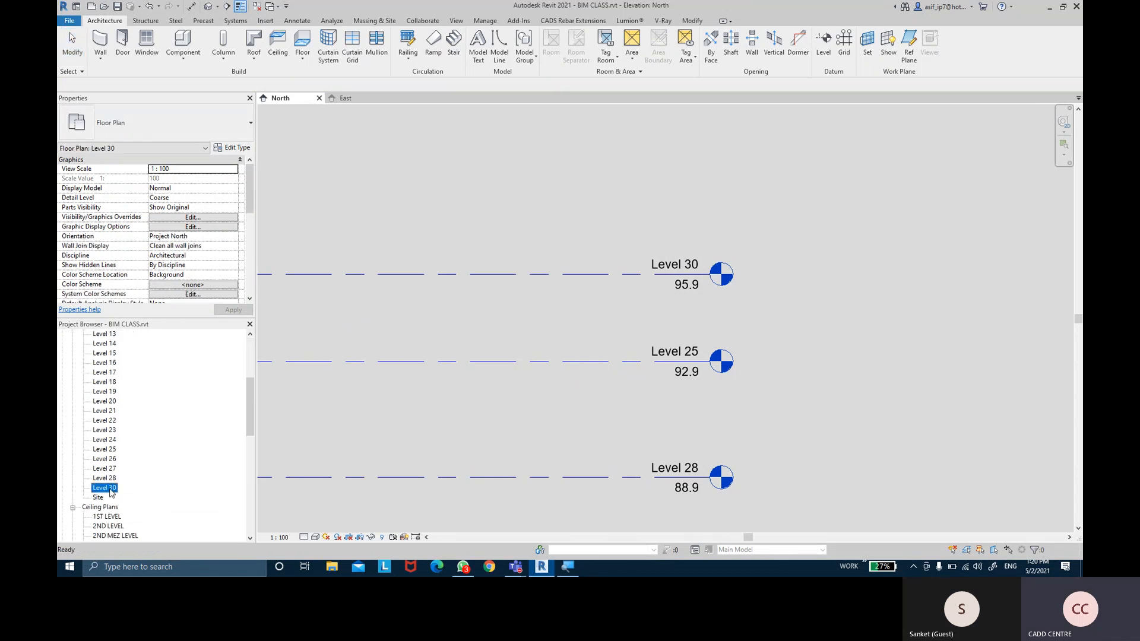
pyautogui.scroll(-2, 110, 486)
pyautogui.scroll(-1, 111, 482)
pyautogui.click(99, 410)
pyautogui.scroll(-5, 110, 453)
pyautogui.scroll(-2, 115, 455)
pyautogui.click(110, 488)
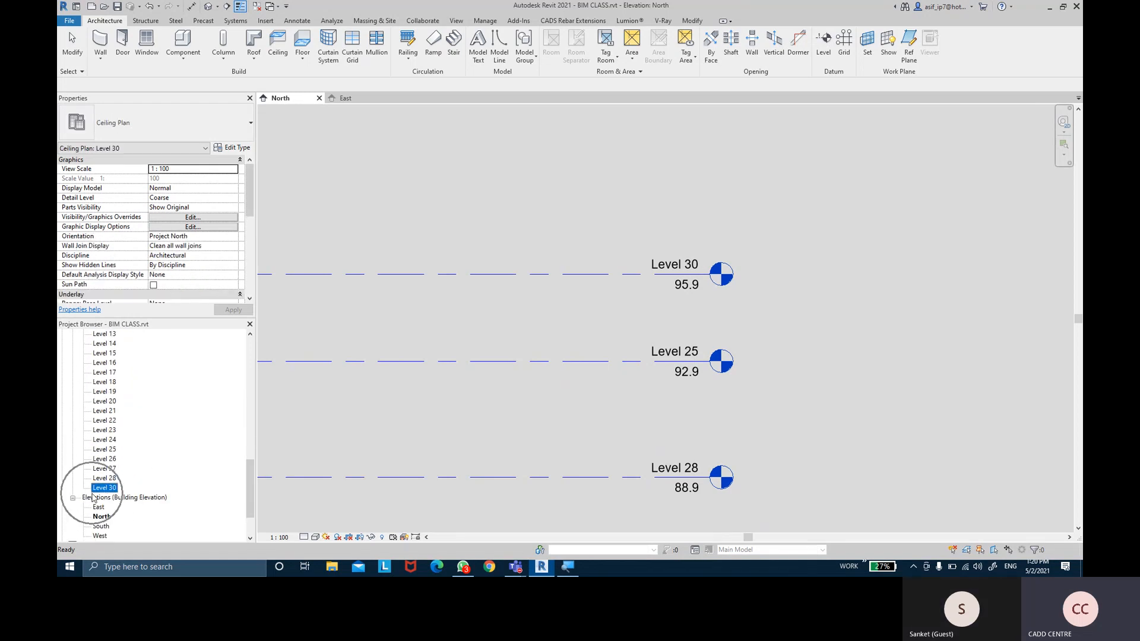
# Check the Level 30 structural plan, then start the Level tool in the North elevation
pyautogui.scroll(12, 94, 497)
pyautogui.scroll(5, 110, 492)
pyautogui.click(72, 344)
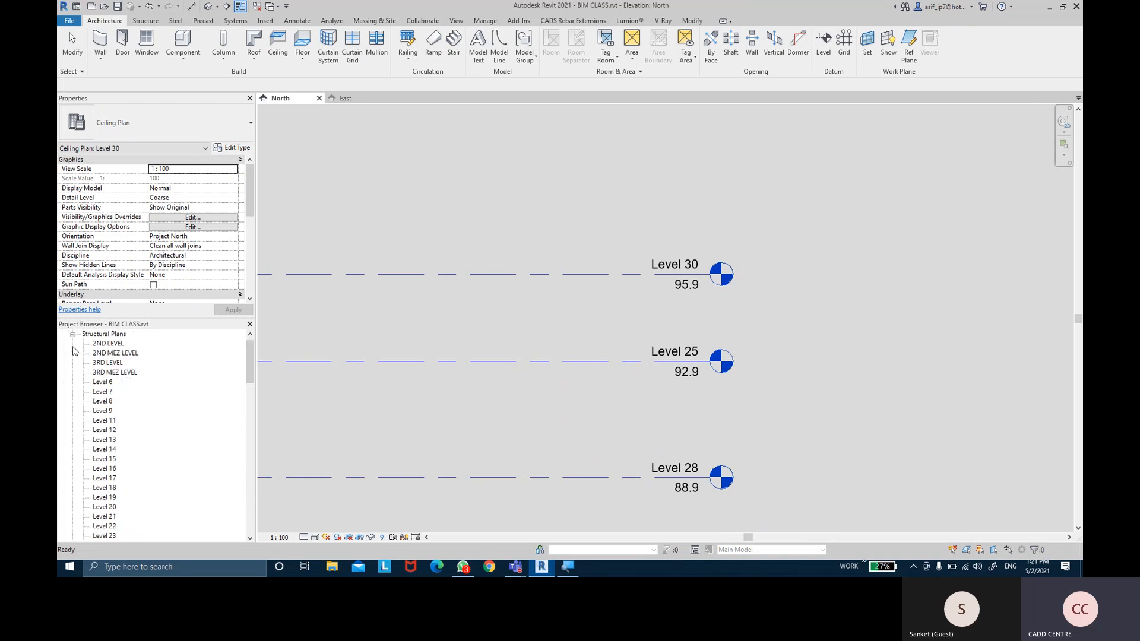
pyautogui.scroll(-5, 114, 436)
pyautogui.click(112, 469)
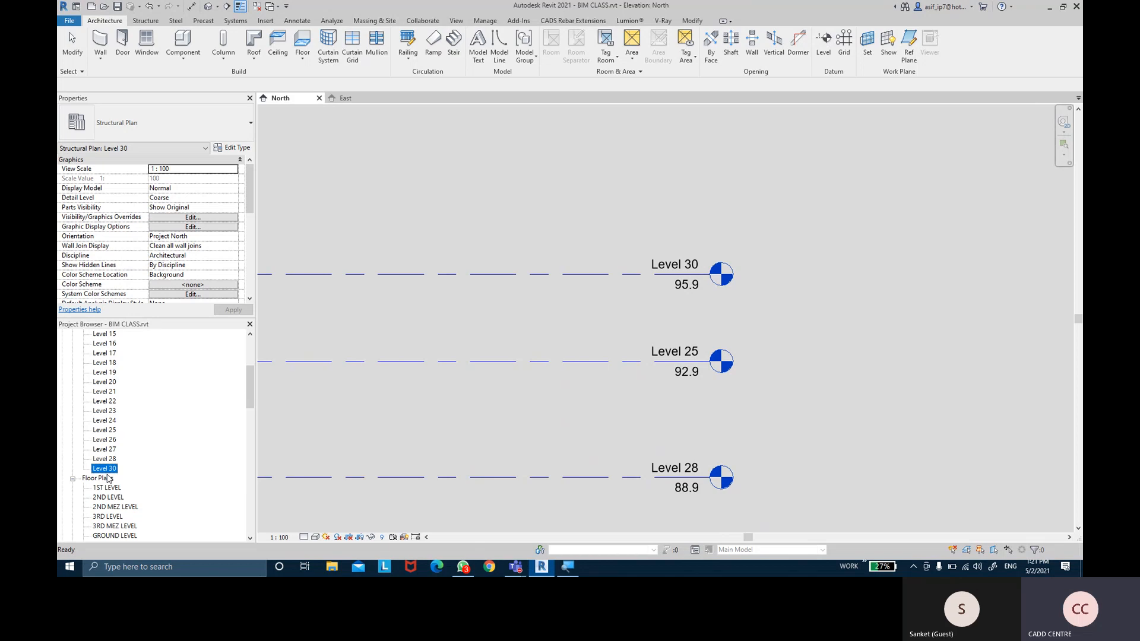
pyautogui.click(823, 43)
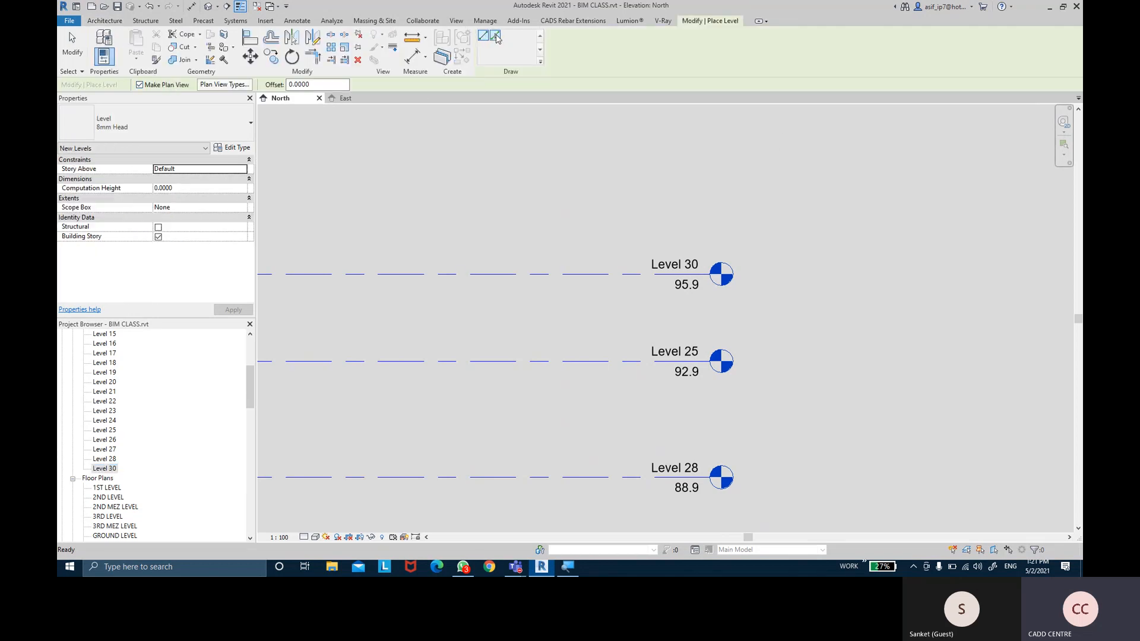
# Place Level 31 at 98.9, offset 3 above Level 30, with Make Plan View turned off
pyautogui.click(289, 85)
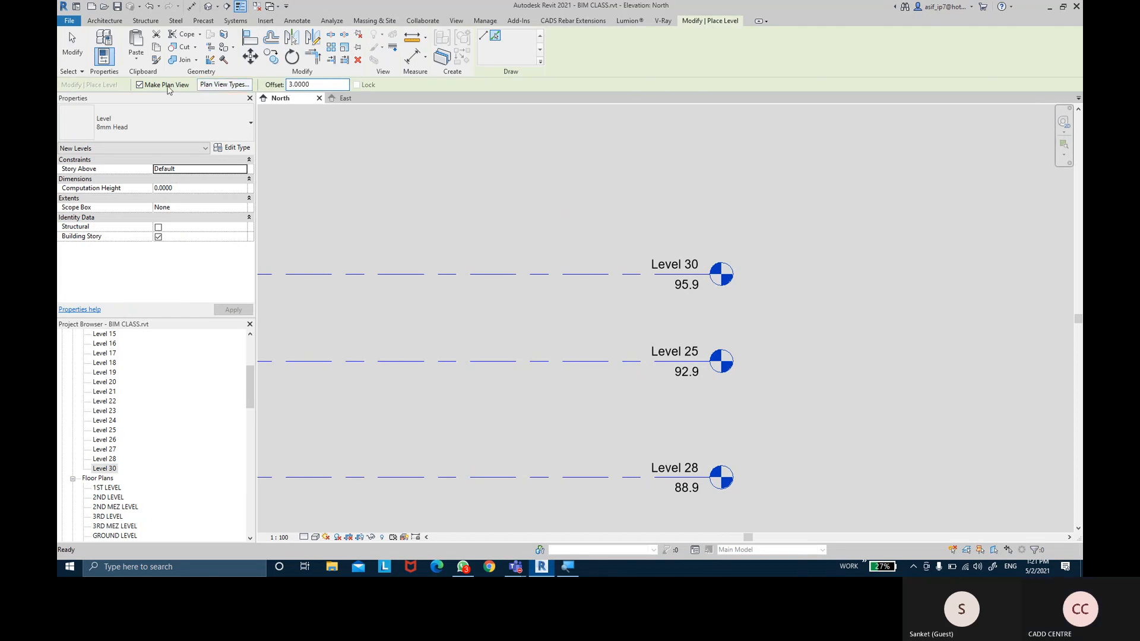
pyautogui.click(140, 84)
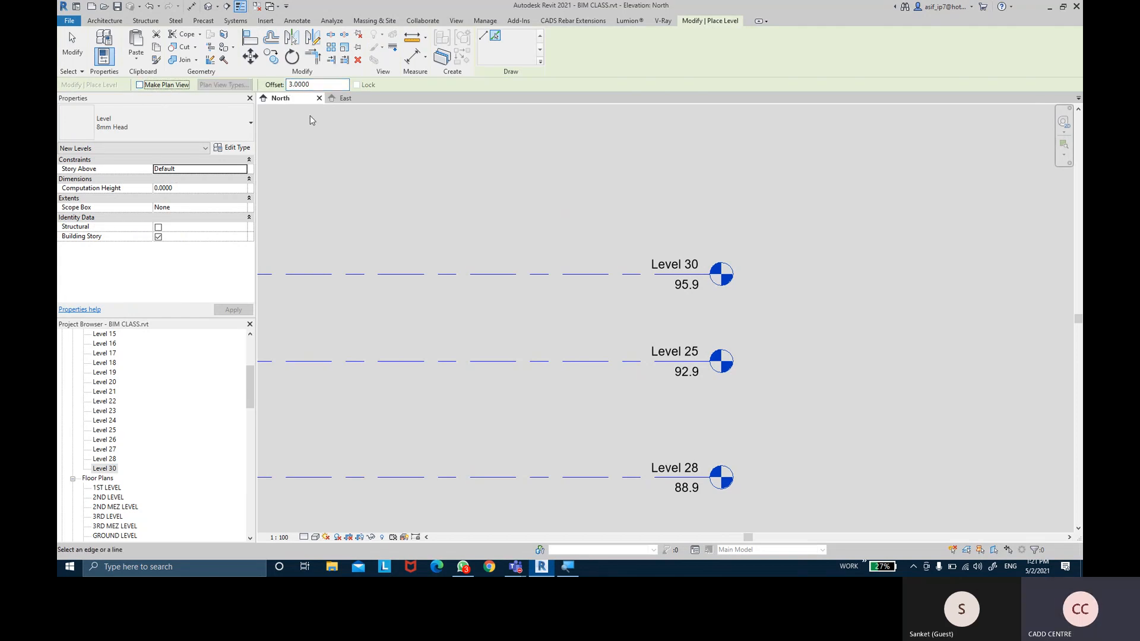
pyautogui.click(462, 271)
pyautogui.click(71, 45)
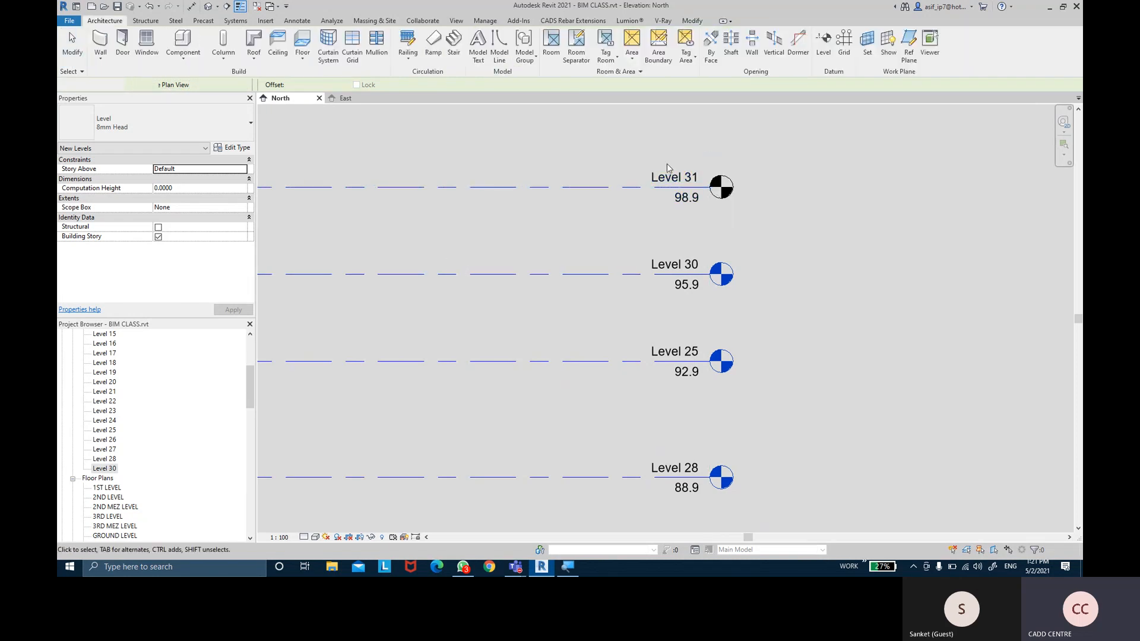
pyautogui.press('Escape')
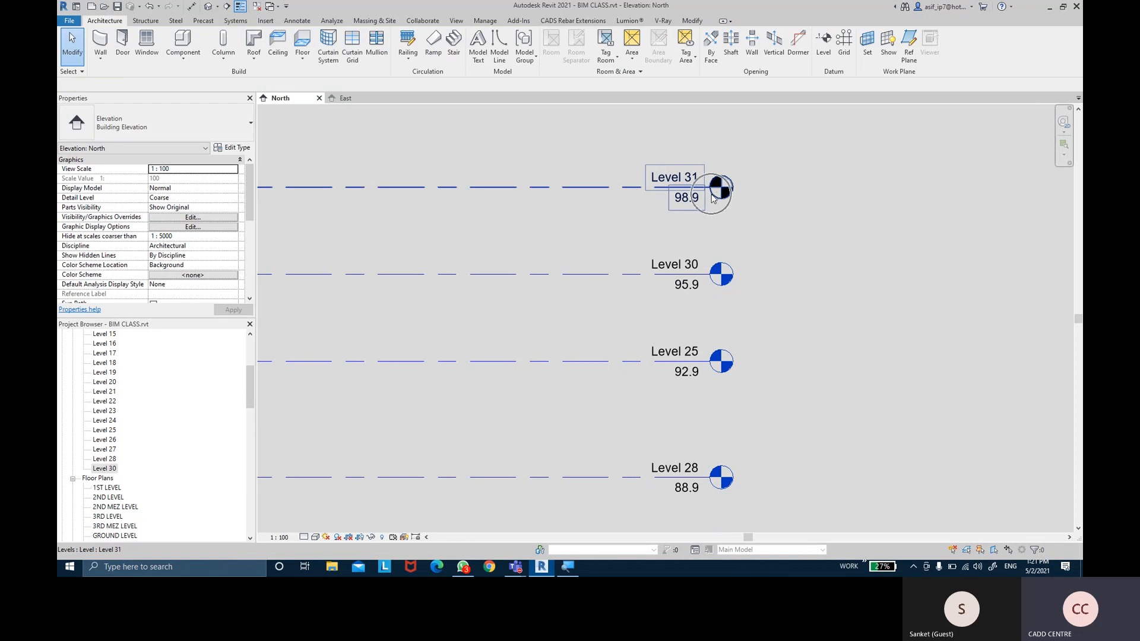
pyautogui.moveTo(248, 380); pyautogui.dragTo(258, 445)
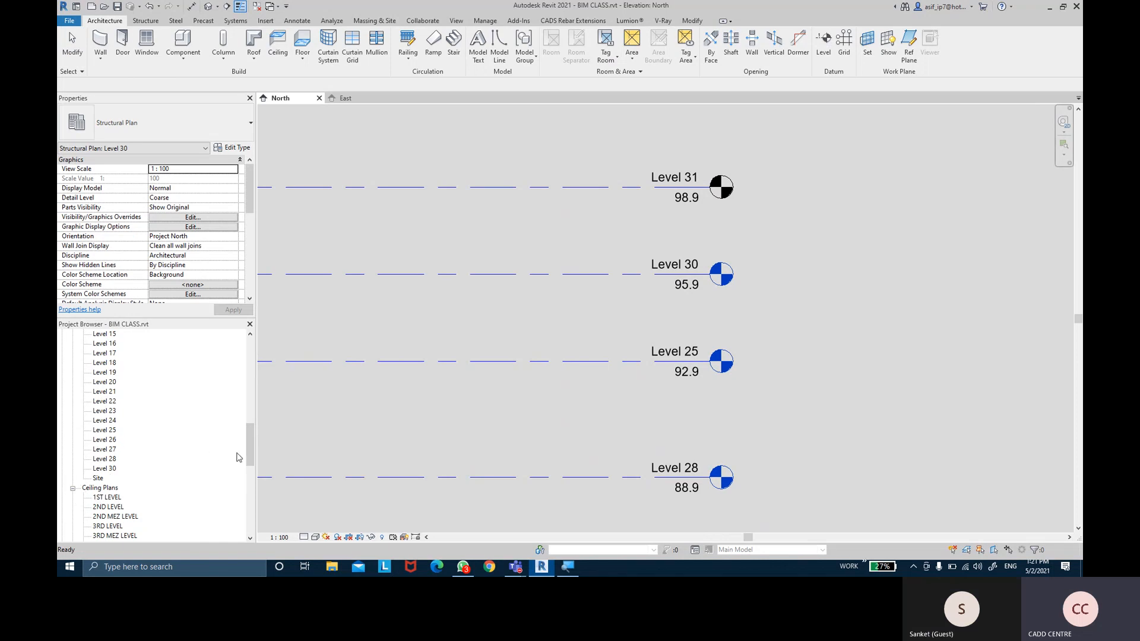
pyautogui.moveTo(248, 447); pyautogui.dragTo(216, 502)
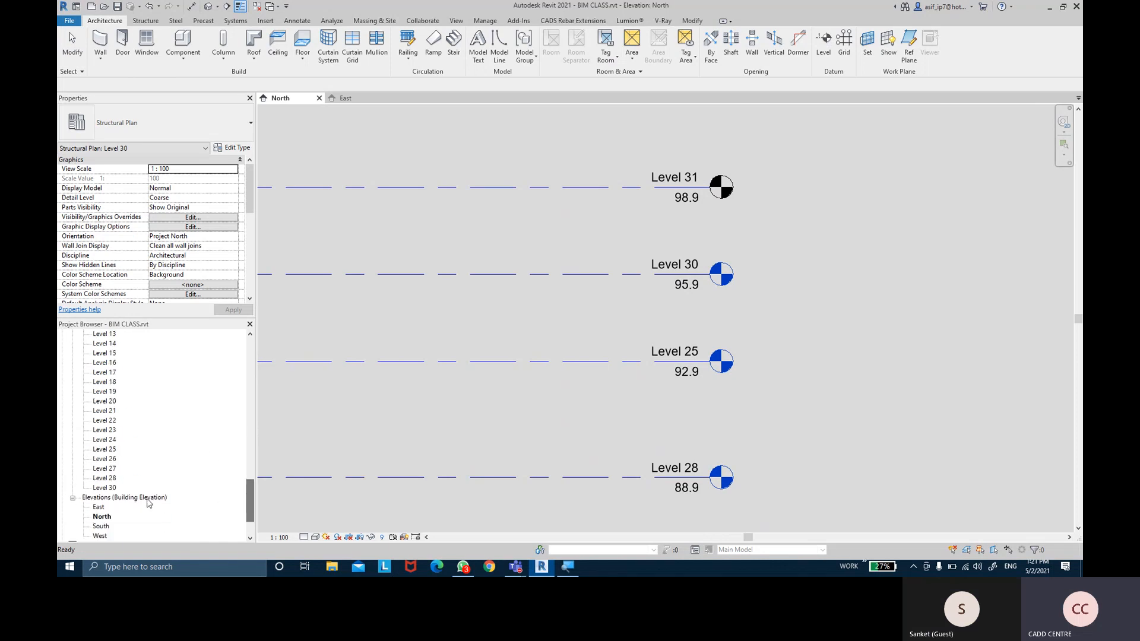
pyautogui.moveTo(247, 488); pyautogui.dragTo(246, 370)
pyautogui.click(883, 232)
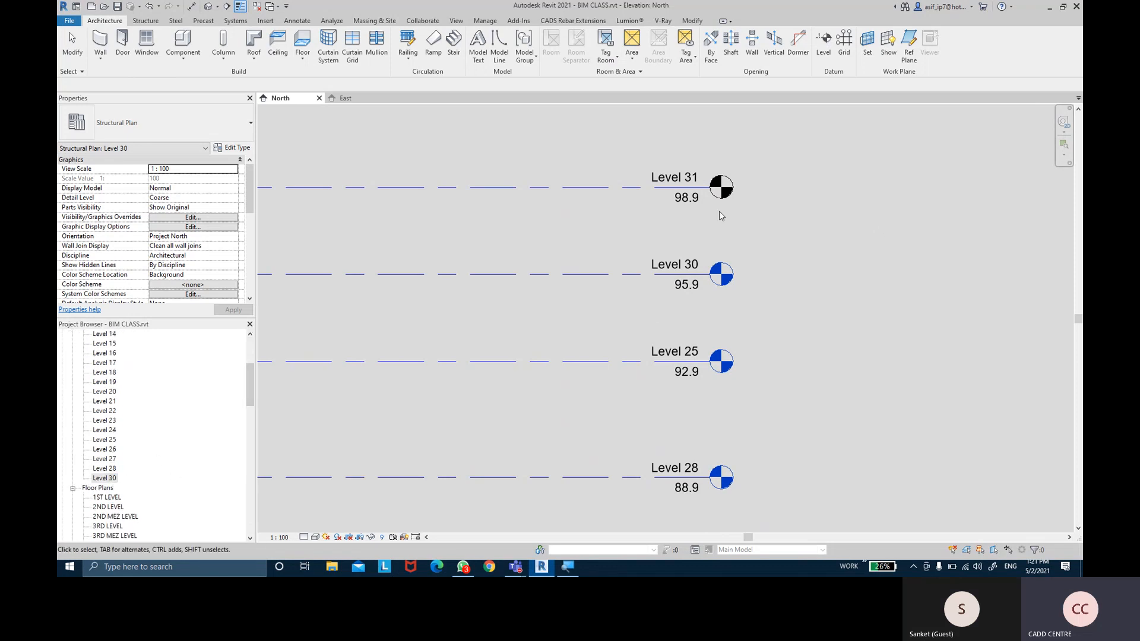
pyautogui.click(612, 192)
pyautogui.click(864, 240)
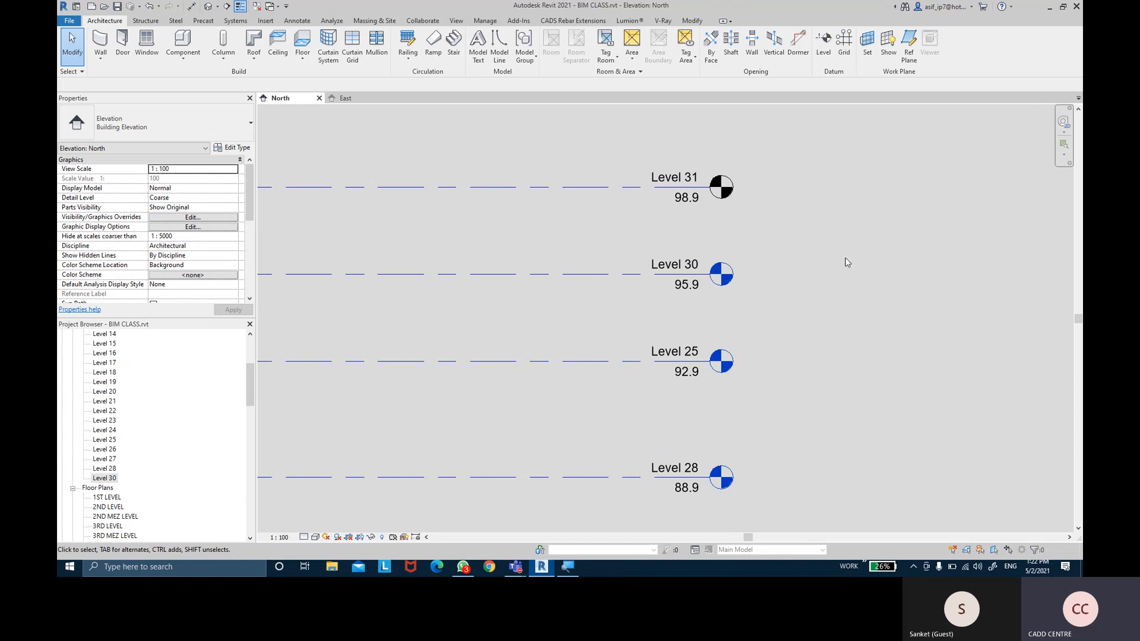
# Clear Level 31's Building Story setting and rename it to PARAPIT LEVEL
pyautogui.click(614, 190)
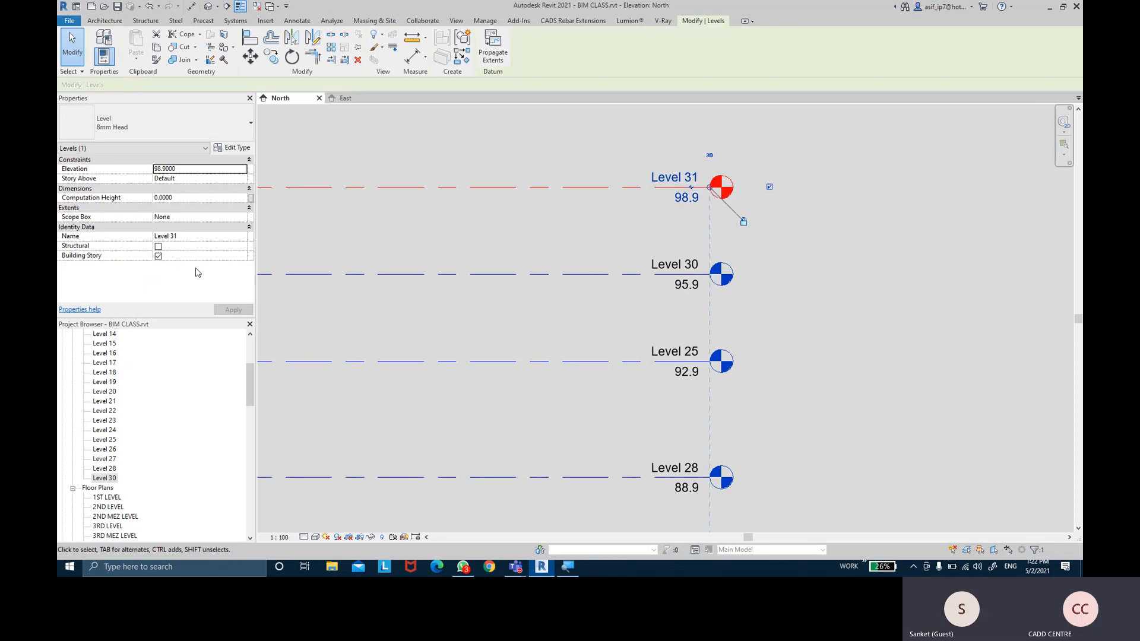
pyautogui.click(158, 256)
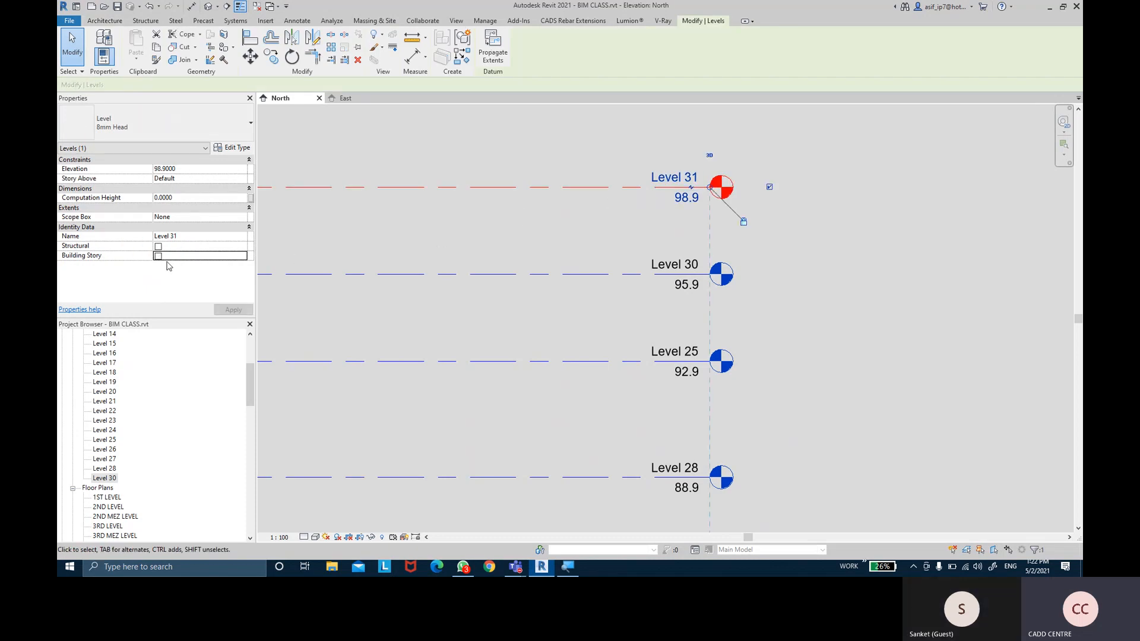
pyautogui.click(199, 234)
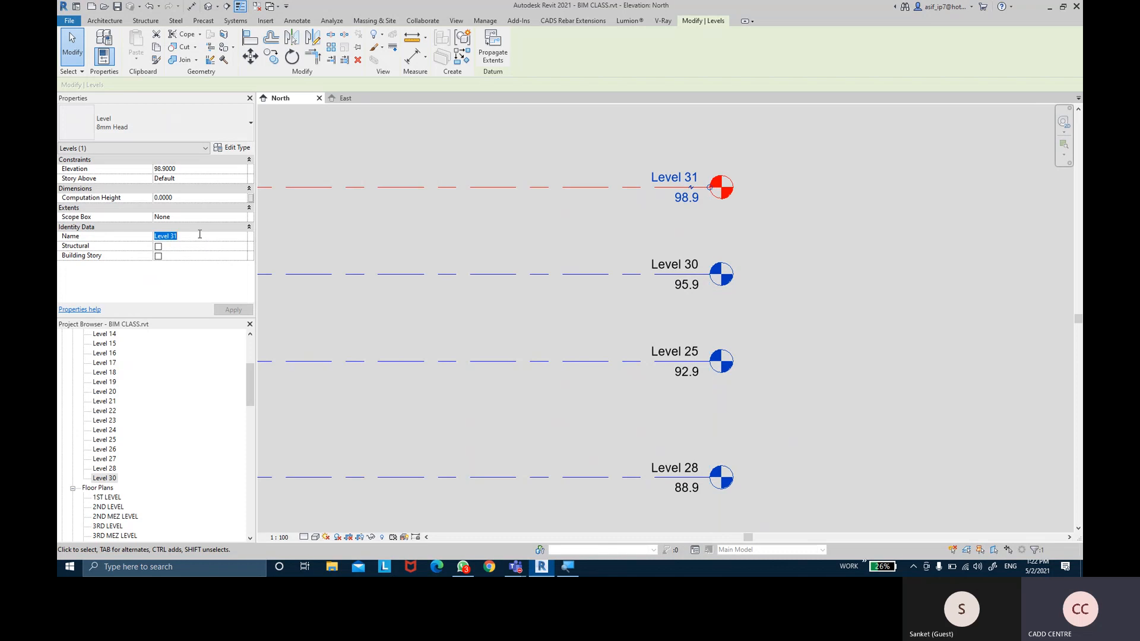
pyautogui.write('PARAP')
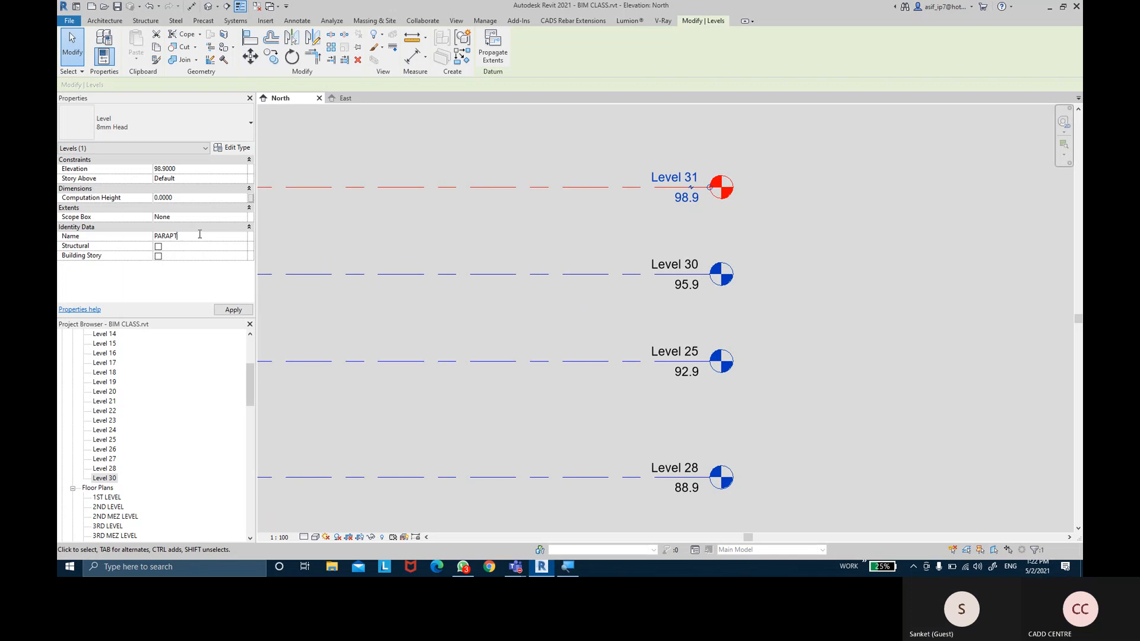
pyautogui.write('T')
pyautogui.press('BackSpace')
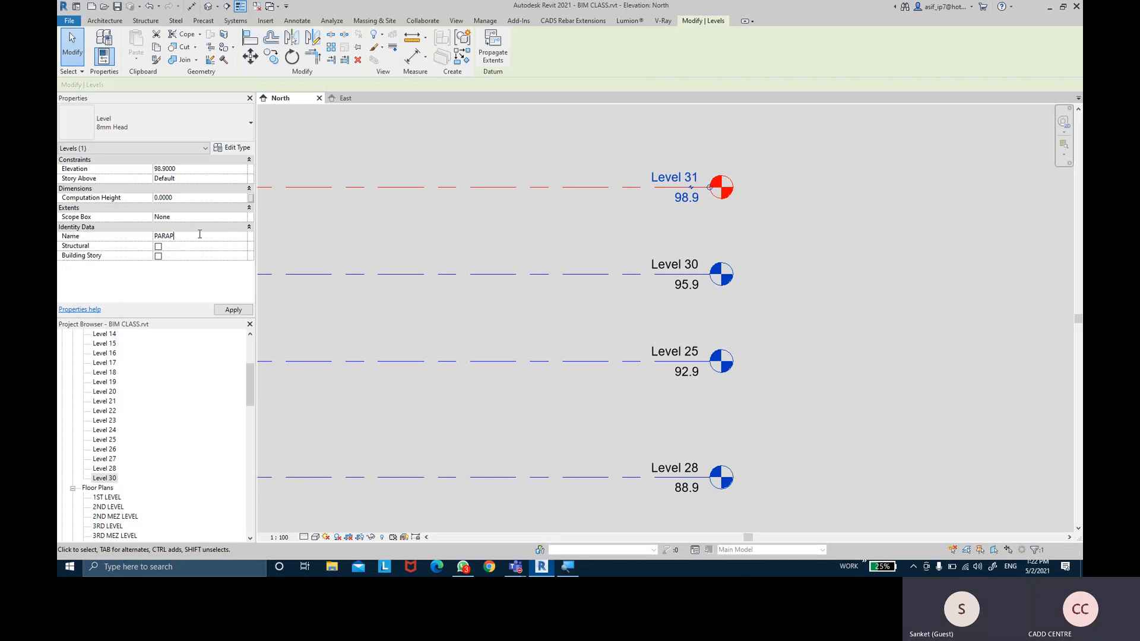
pyautogui.write('IT LEV')
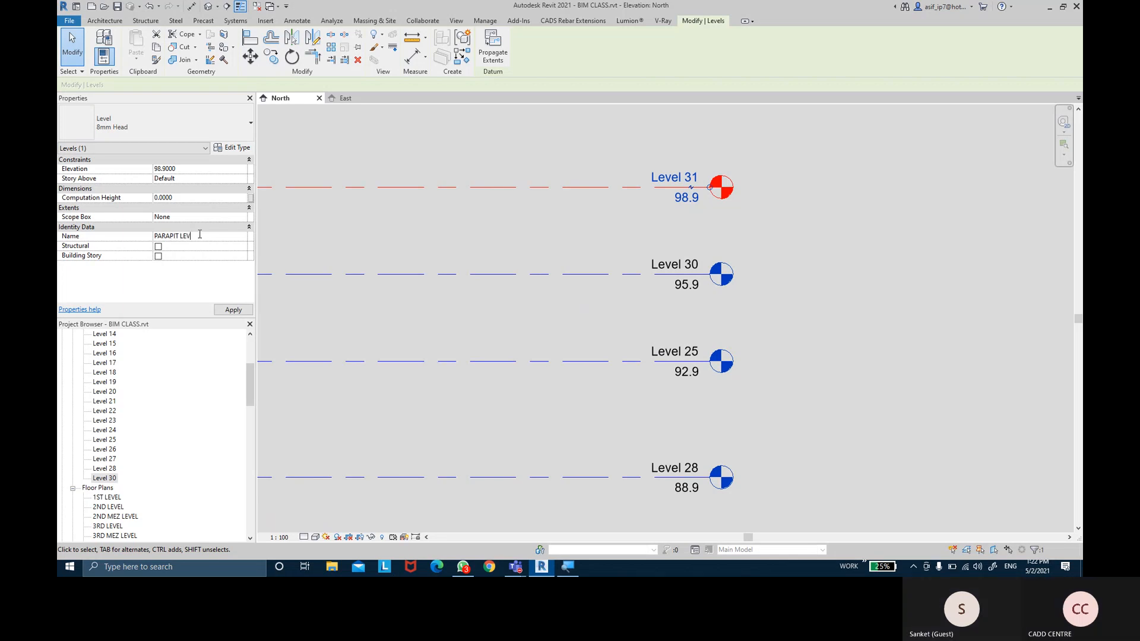
pyautogui.write('EL')
pyautogui.click(241, 310)
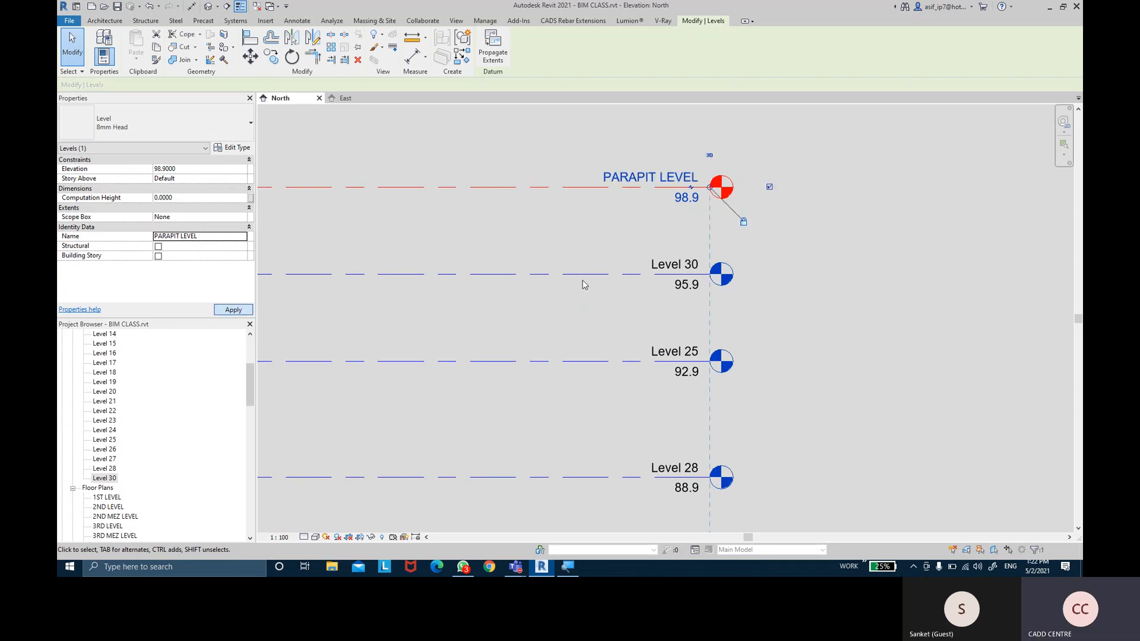
pyautogui.click(566, 236)
pyautogui.scroll(-1, 565, 236)
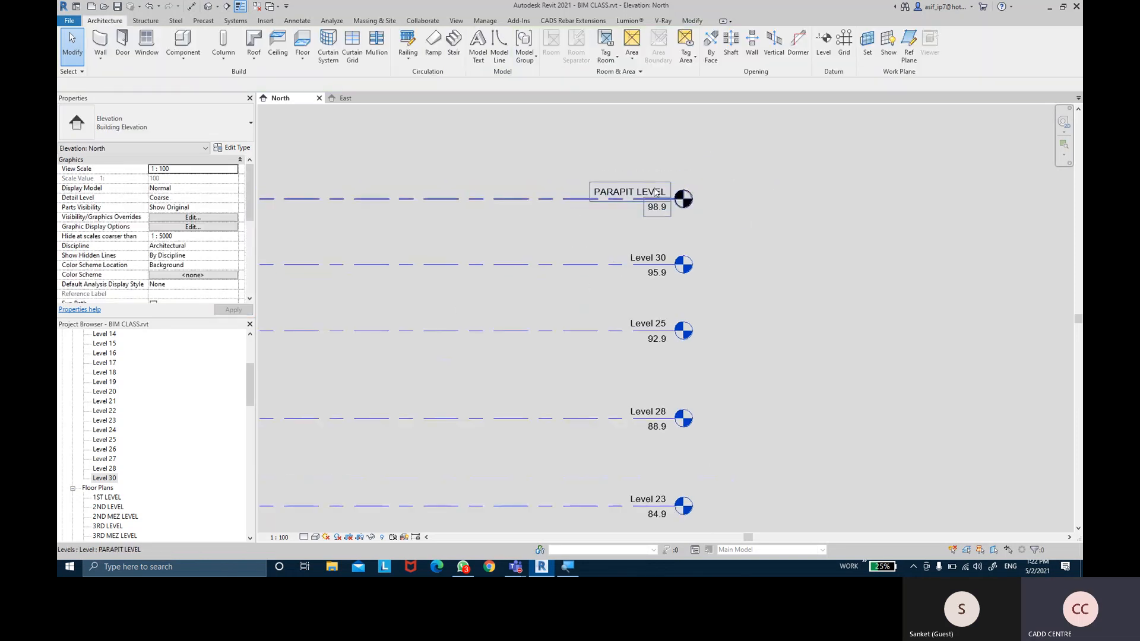
# Pan the North elevation down to Level 23 and back up to PARAPIT LEVEL
pyautogui.scroll(1, 693, 191)
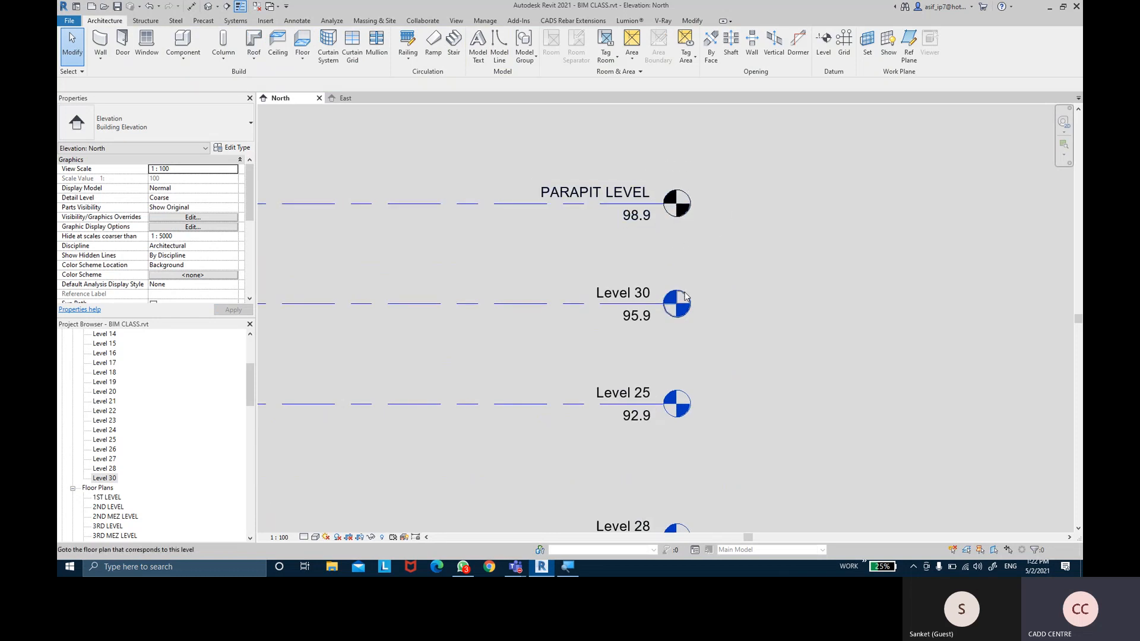
pyautogui.moveTo(710, 475); pyautogui.dragTo(723, 390, button='middle')
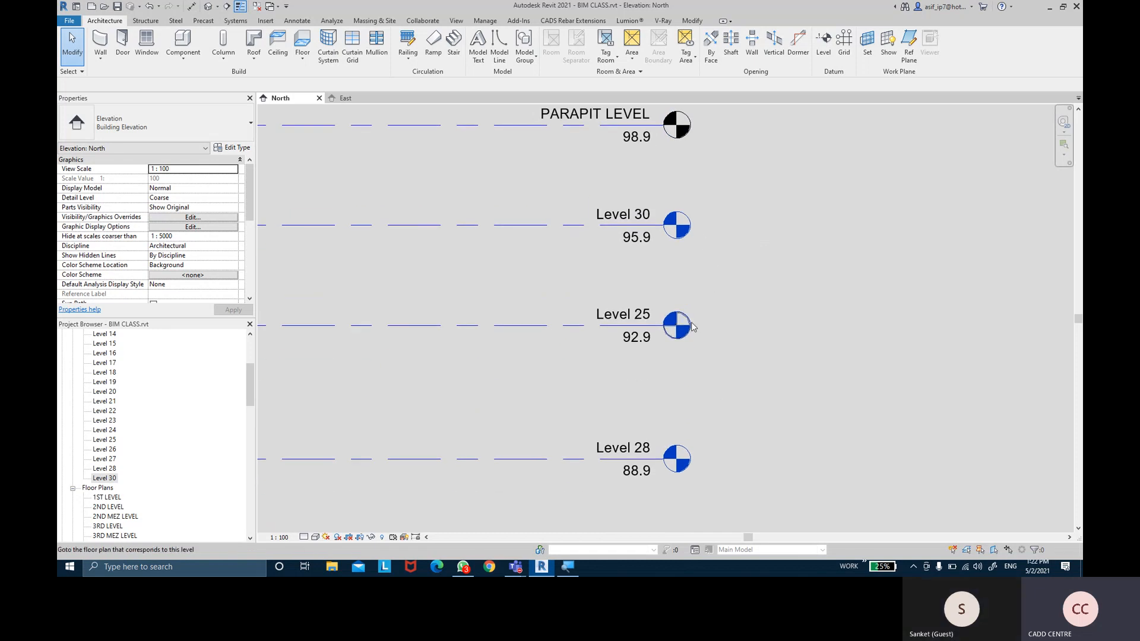
pyautogui.moveTo(698, 454); pyautogui.dragTo(698, 351, button='middle')
pyautogui.moveTo(790, 262); pyautogui.dragTo(804, 407, button='middle')
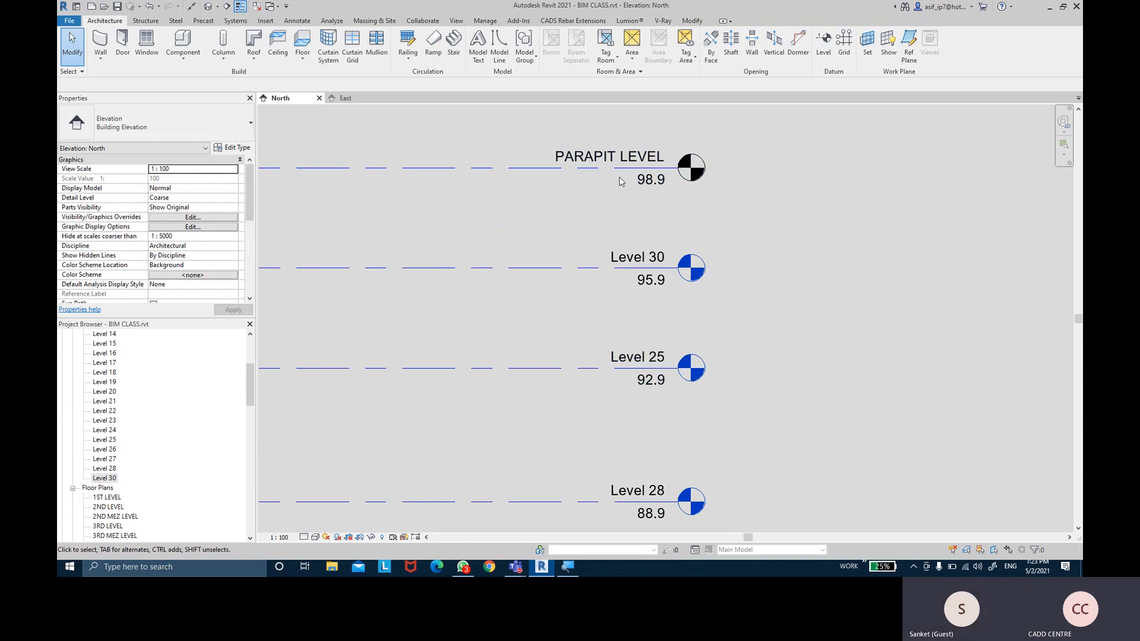
# Check the Level 30 structural, floor and ceiling plans, then bring up the View tab's plan tools
pyautogui.scroll(-1, 586, 194)
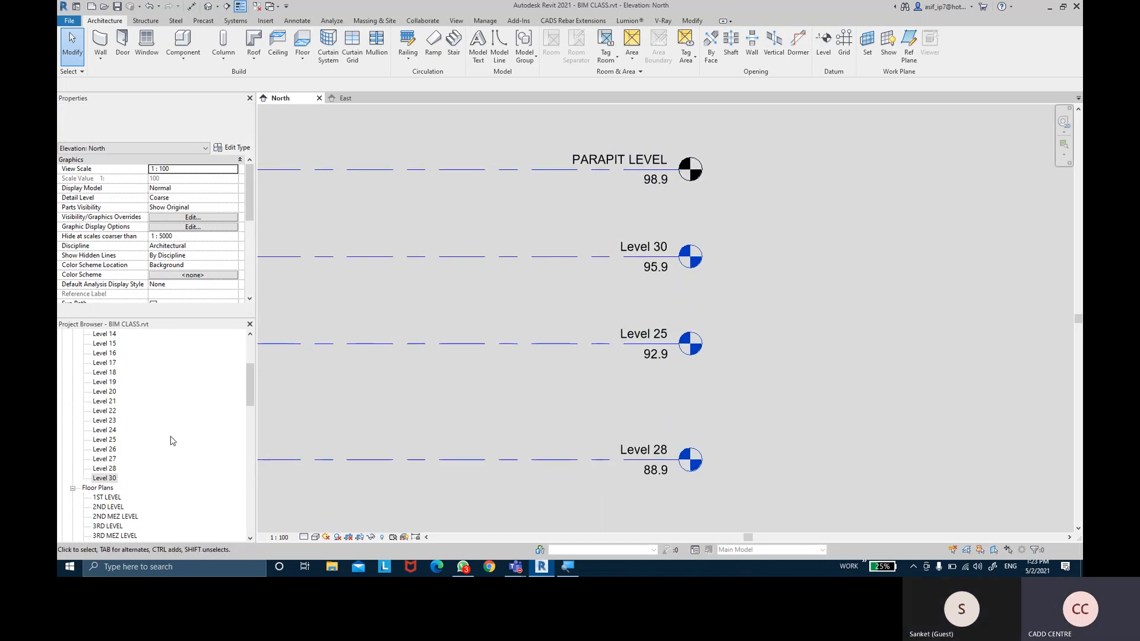
pyautogui.click(122, 478)
pyautogui.scroll(-2, 121, 529)
pyautogui.scroll(-5, 122, 528)
pyautogui.click(116, 518)
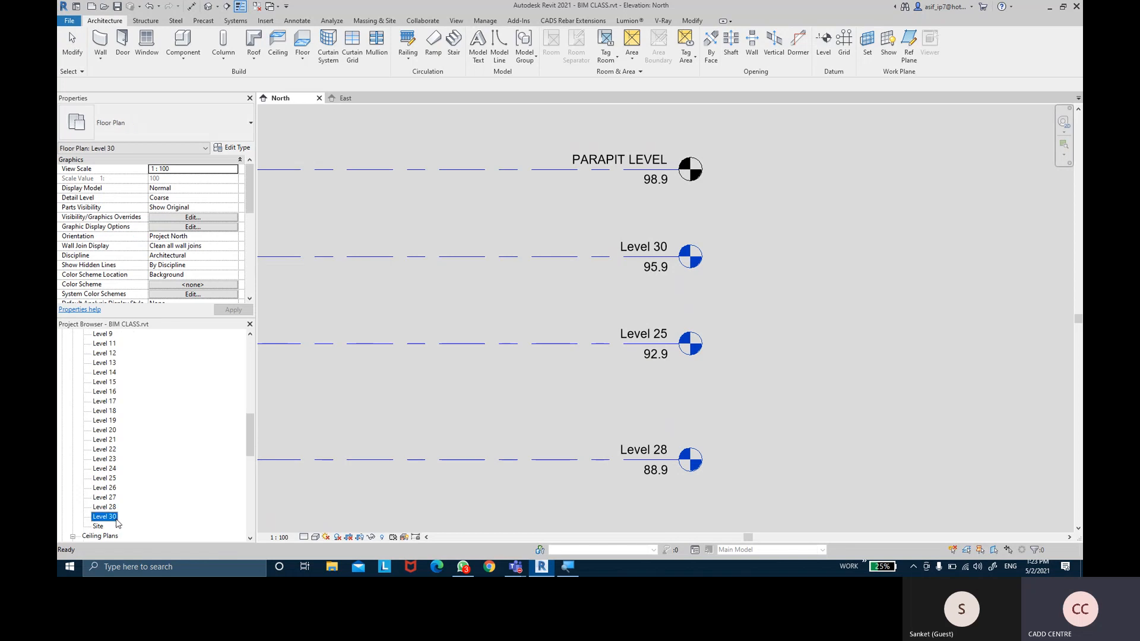
pyautogui.scroll(-8, 117, 524)
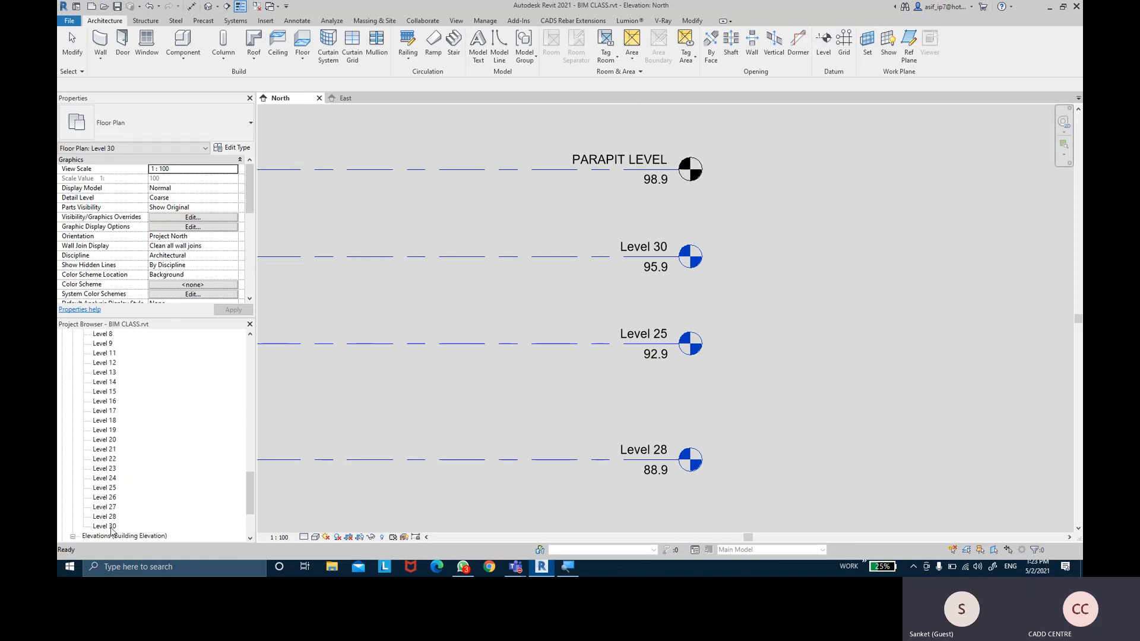
pyautogui.click(111, 527)
pyautogui.click(588, 203)
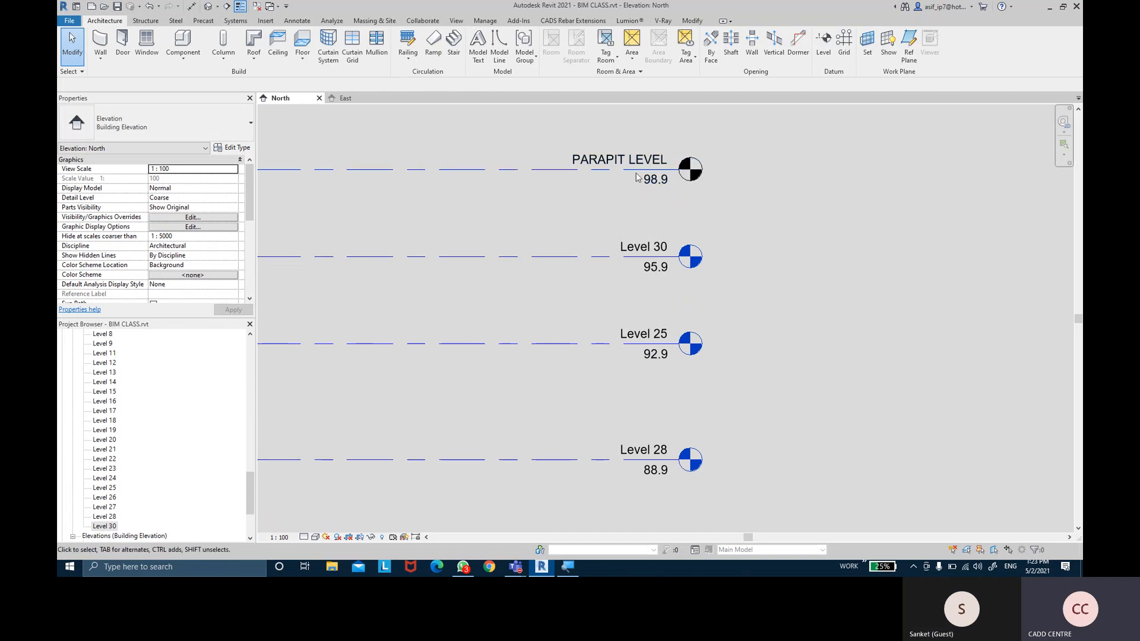
pyautogui.moveTo(523, 150); pyautogui.dragTo(519, 169, button='middle')
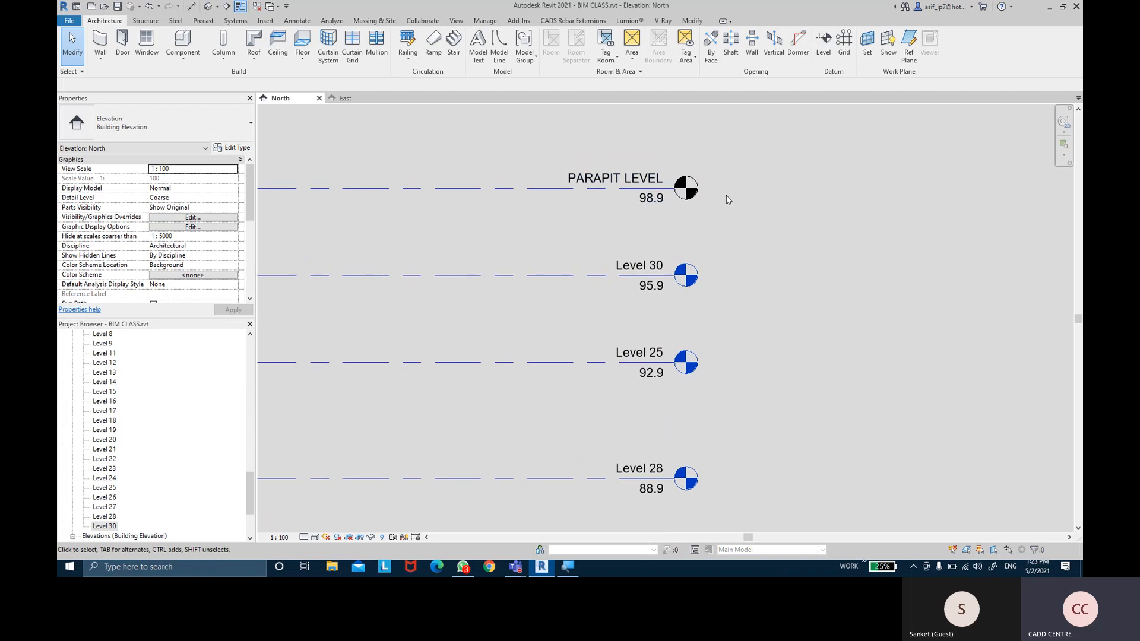
pyautogui.click(457, 22)
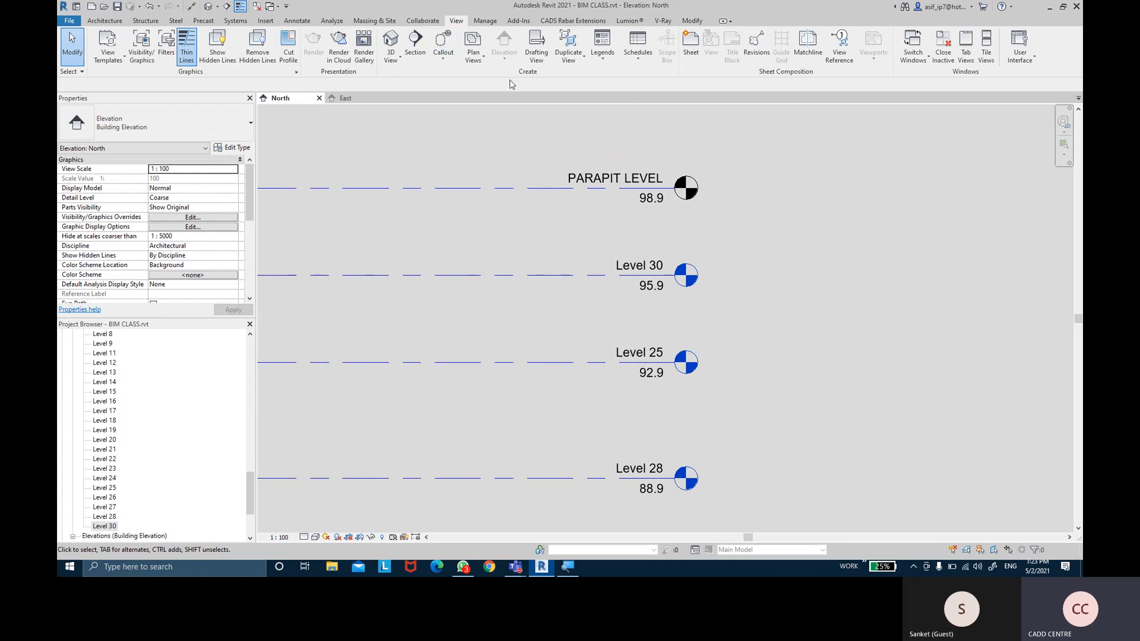
# Create a floor plan view for PARAPIT LEVEL through New Floor Plan
pyautogui.click(481, 70)
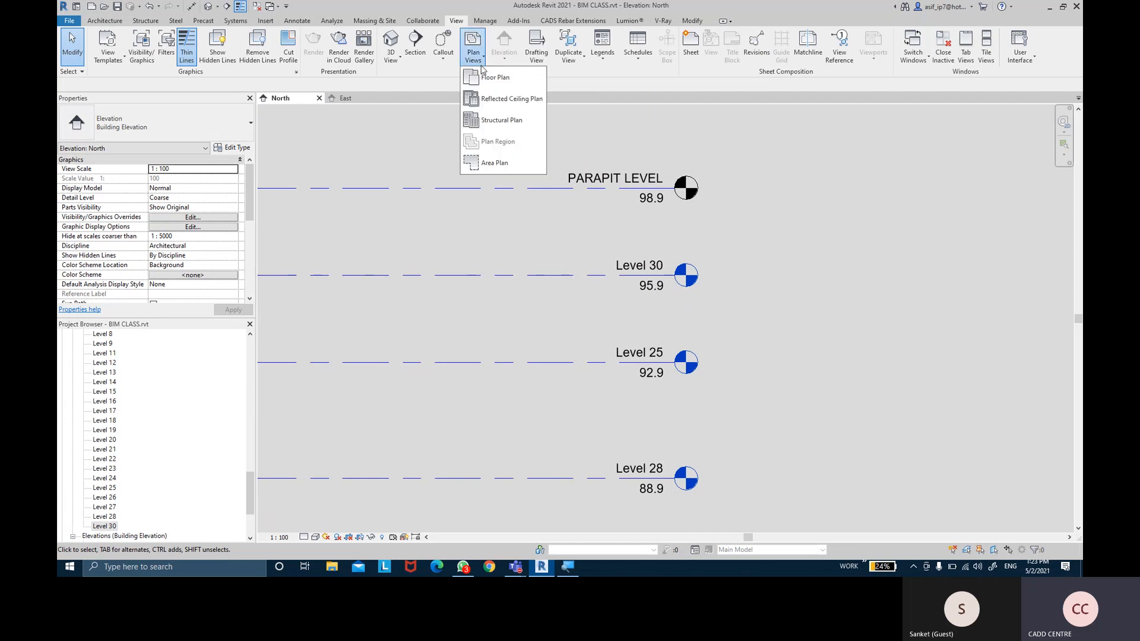
pyautogui.click(501, 83)
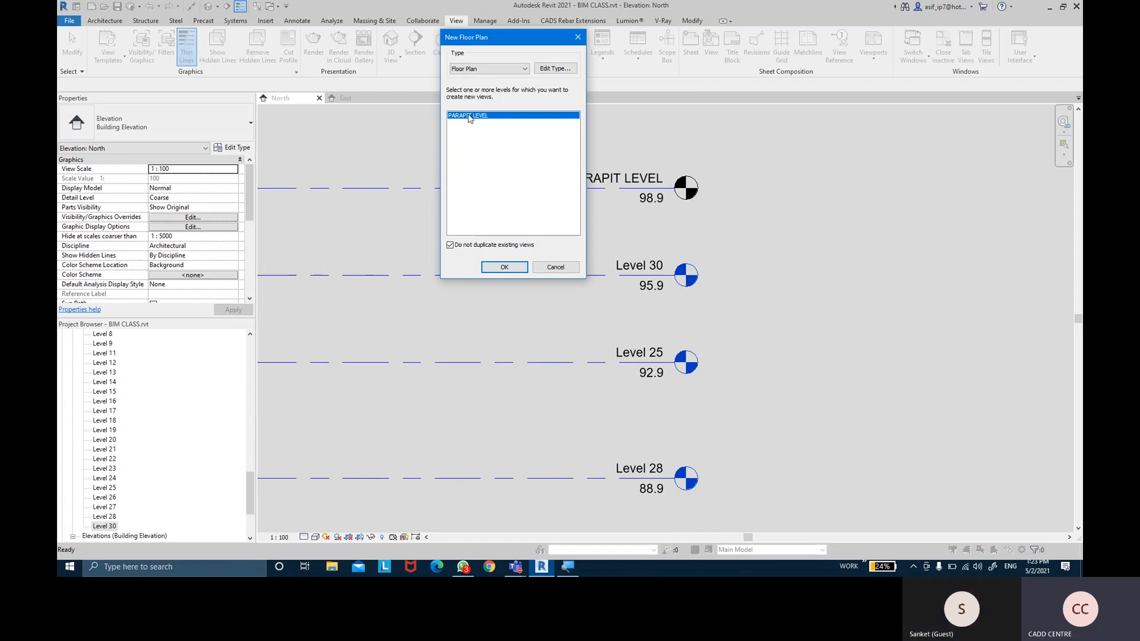
pyautogui.click(504, 267)
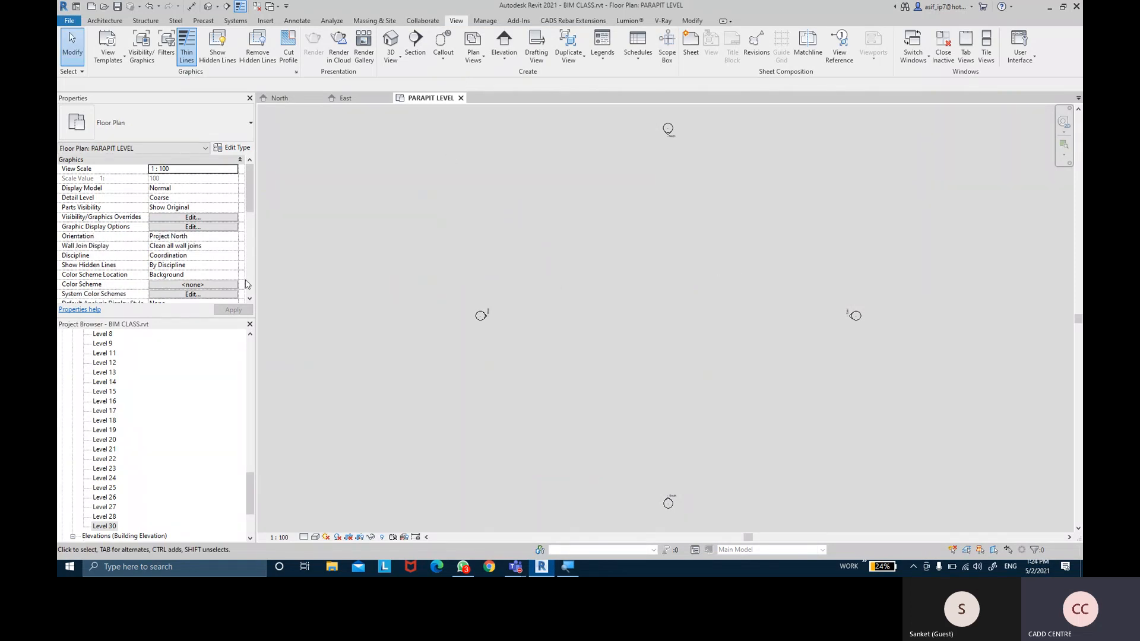
# Delete the new PARAPIT LEVEL floor plan view from the Project Browser
pyautogui.scroll(-5, 138, 459)
pyautogui.scroll(6, 137, 461)
pyautogui.click(123, 473)
pyautogui.scroll(5, 123, 473)
pyautogui.scroll(-6, 132, 394)
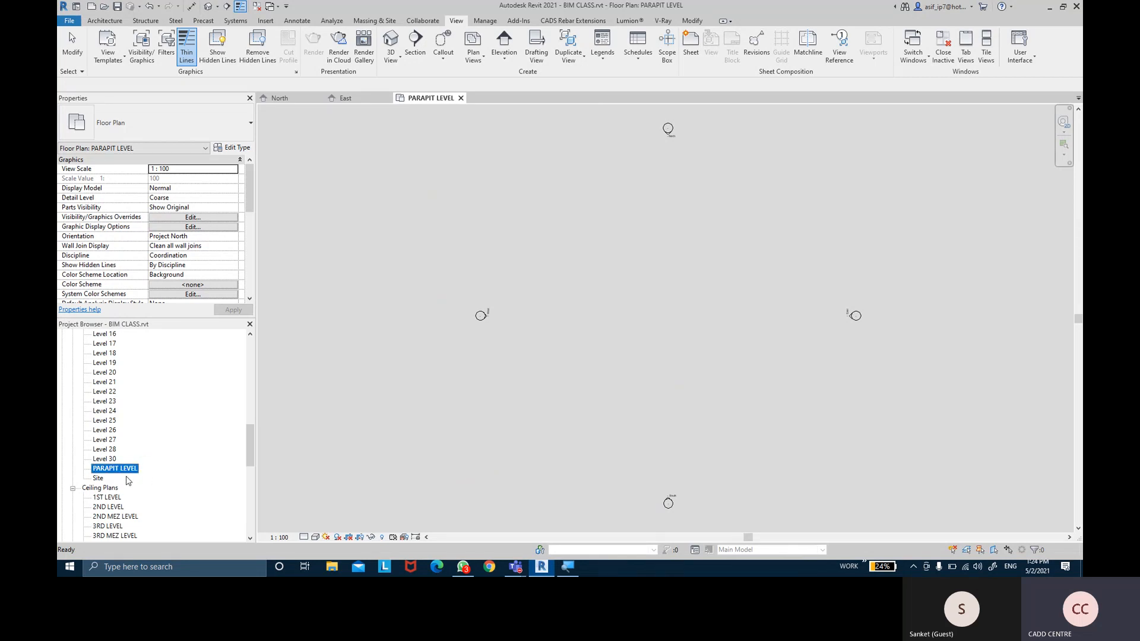
pyautogui.press('Delete')
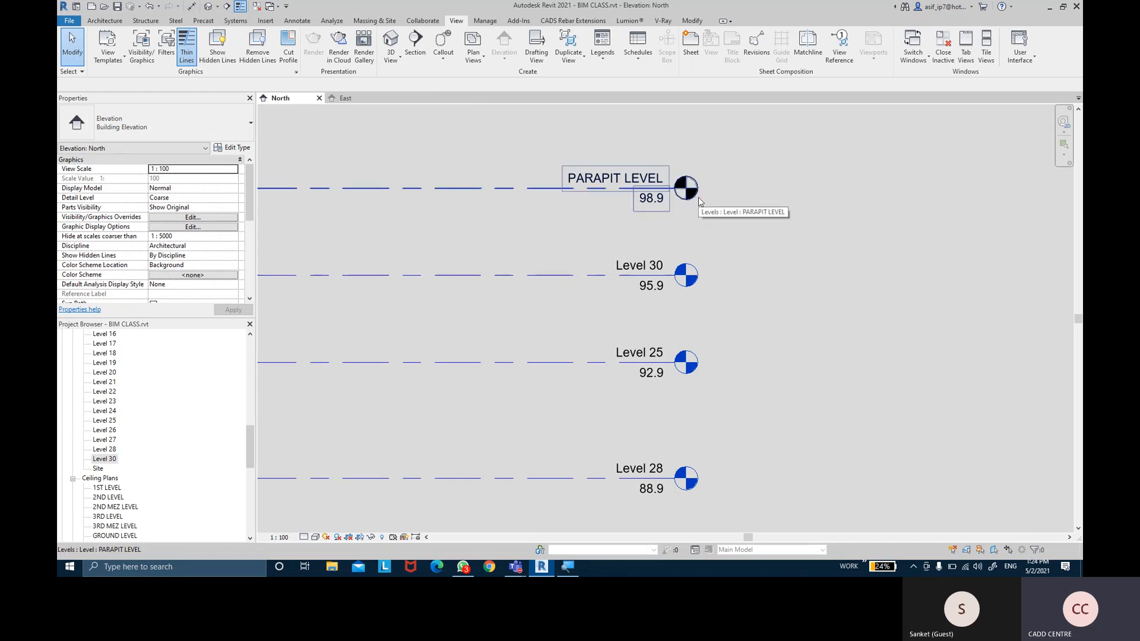
# Delete the Level 30 floor plan view
pyautogui.moveTo(570, 326); pyautogui.dragTo(582, 308, button='middle')
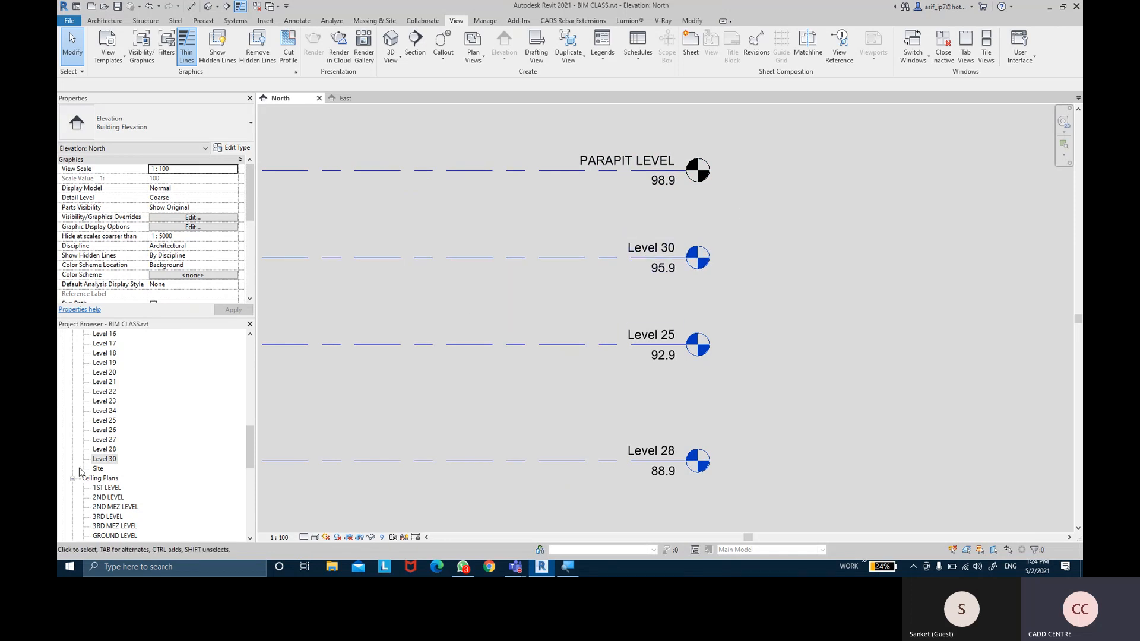
pyautogui.click(113, 463)
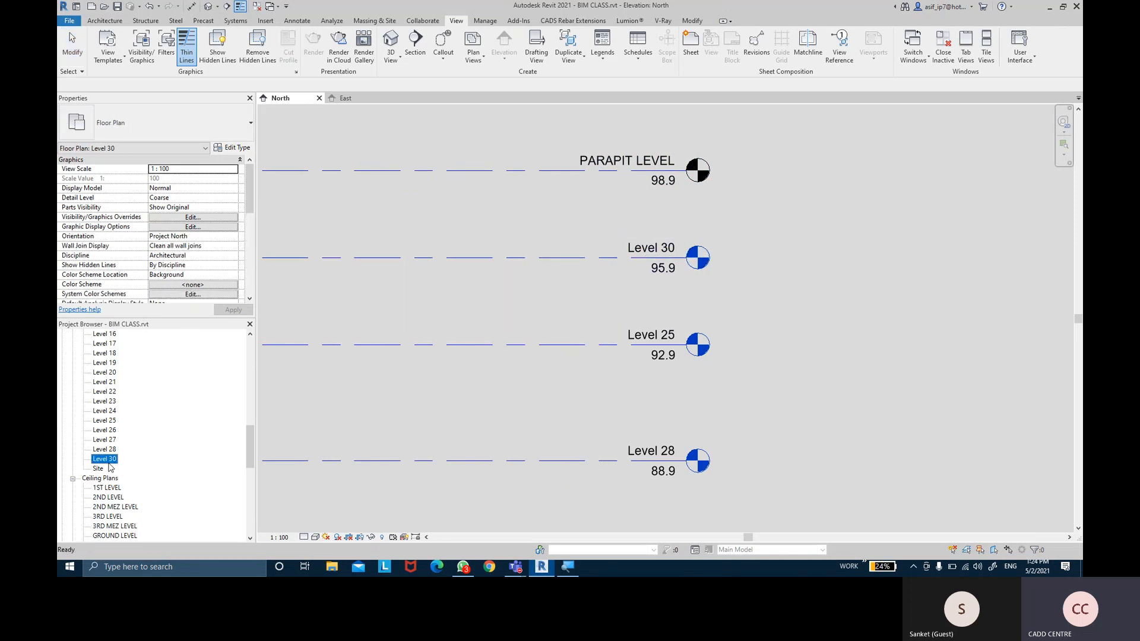
pyautogui.press('Delete')
# Delete the Level 30 structural plan view, then select the Level 25 level line
pyautogui.scroll(-7, 136, 485)
pyautogui.scroll(-2, 135, 484)
pyautogui.click(128, 488)
pyautogui.scroll(-1, 132, 485)
pyautogui.scroll(6, 136, 464)
pyautogui.scroll(2, 135, 465)
pyautogui.click(105, 440)
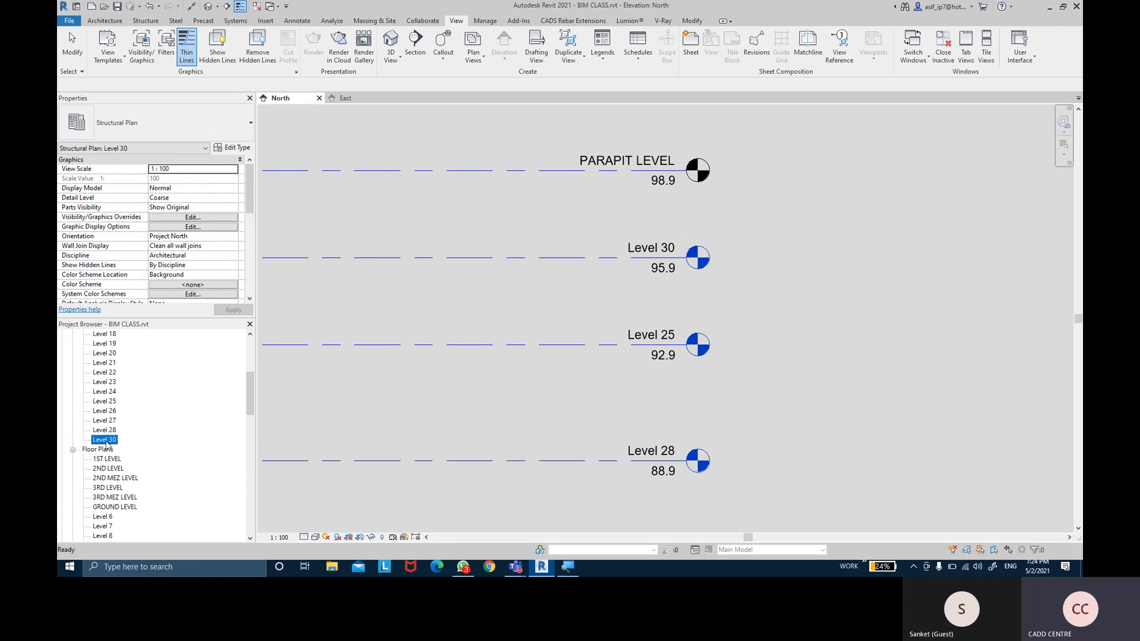
pyautogui.press('Delete')
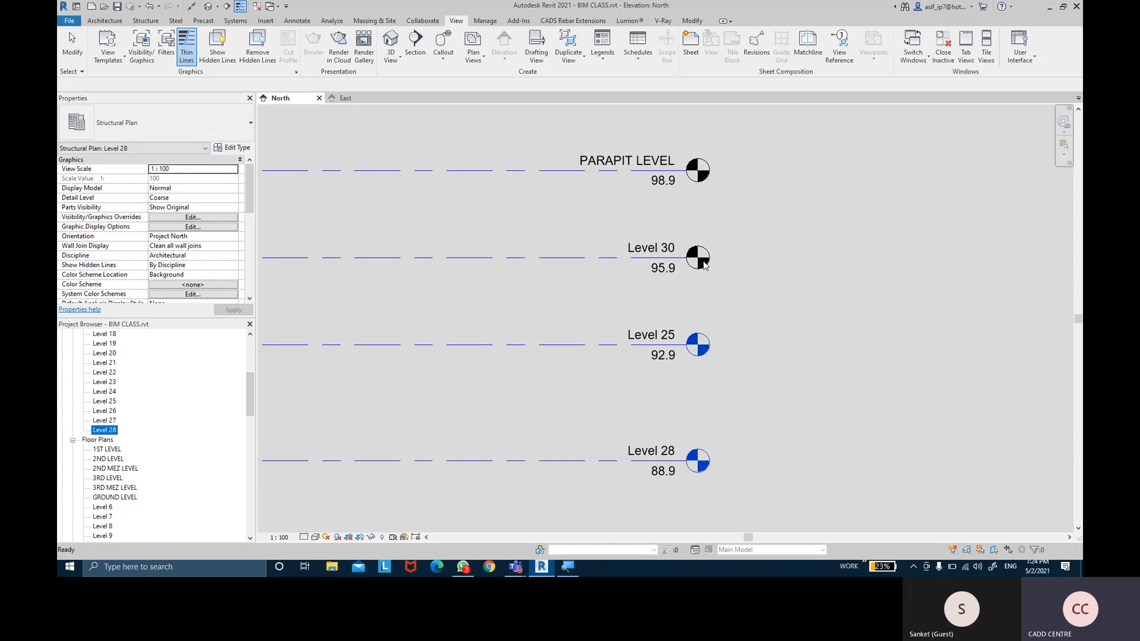
pyautogui.click(605, 353)
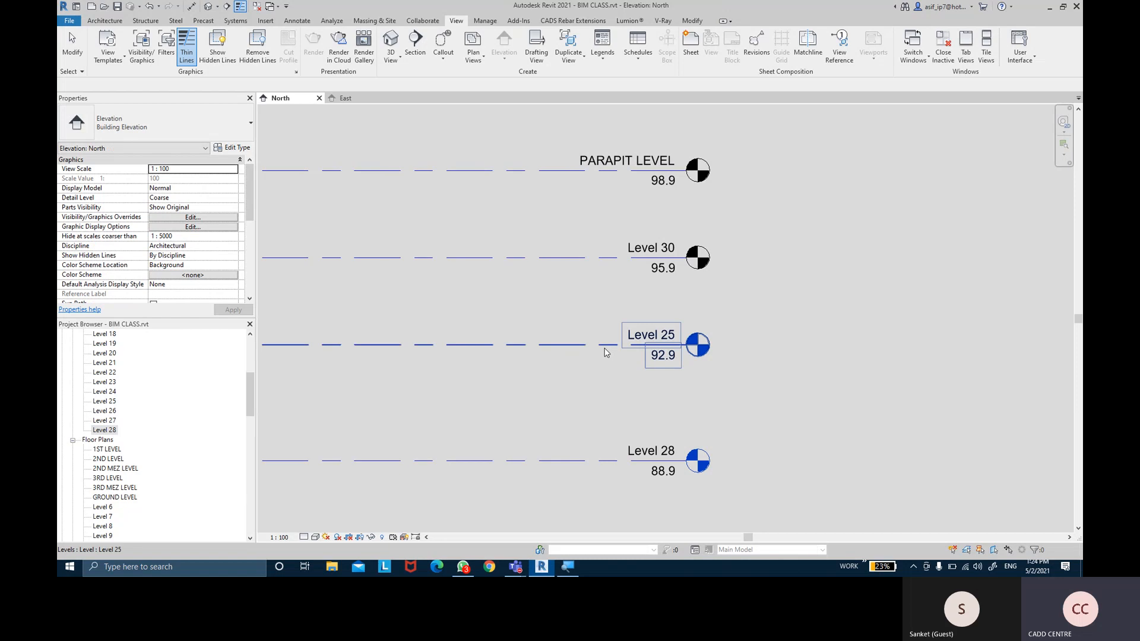
pyautogui.click(523, 343)
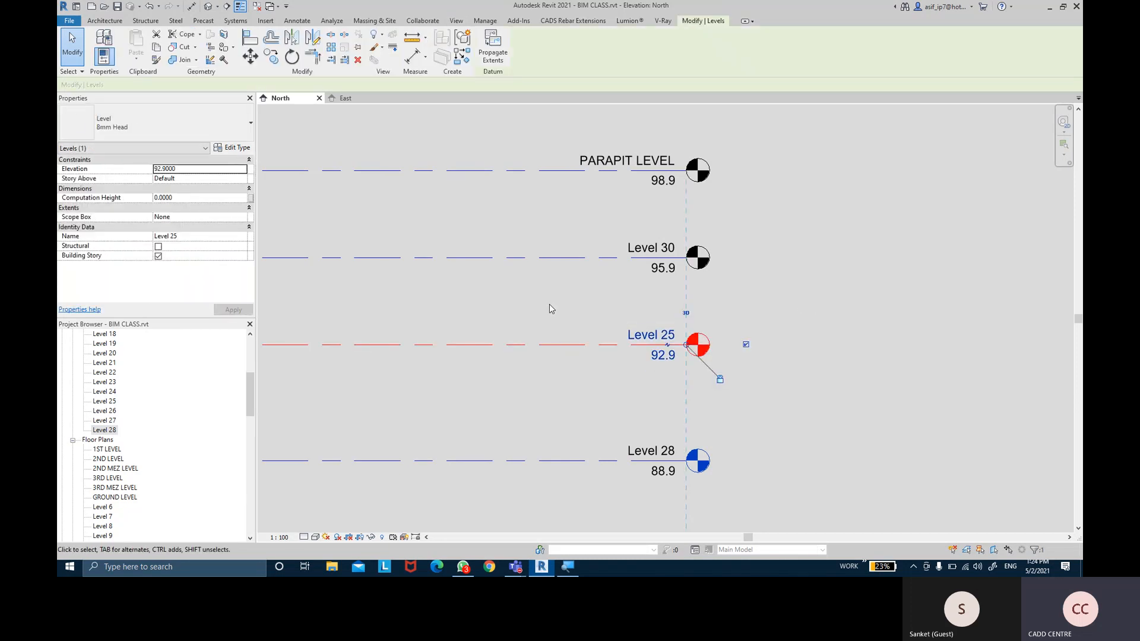
pyautogui.press('Delete')
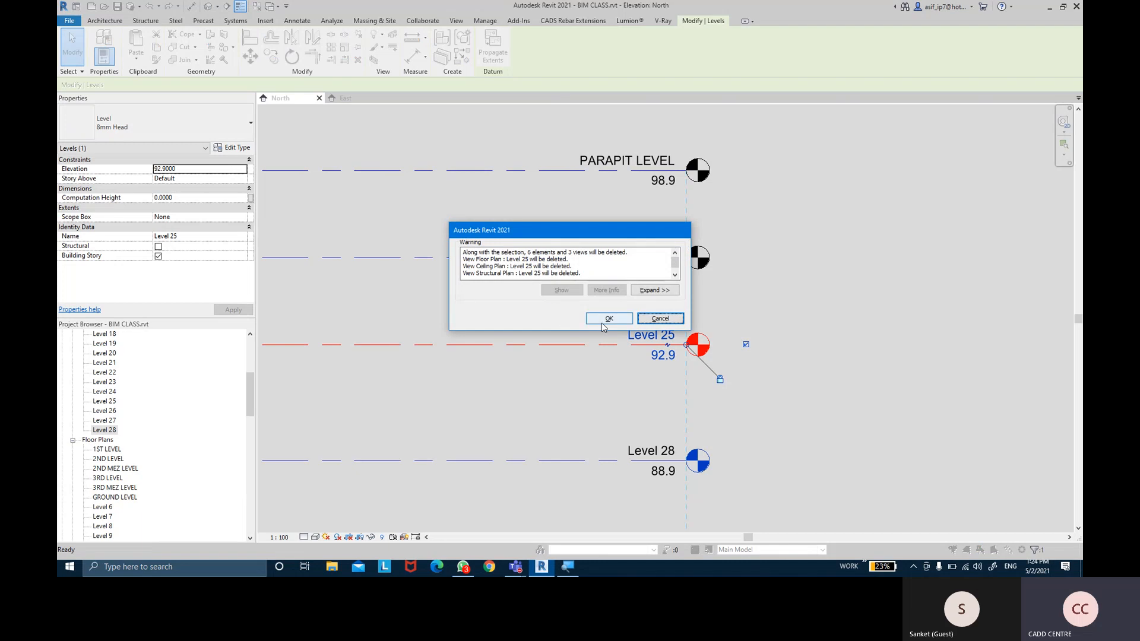
pyautogui.moveTo(463, 256); pyautogui.dragTo(582, 257)
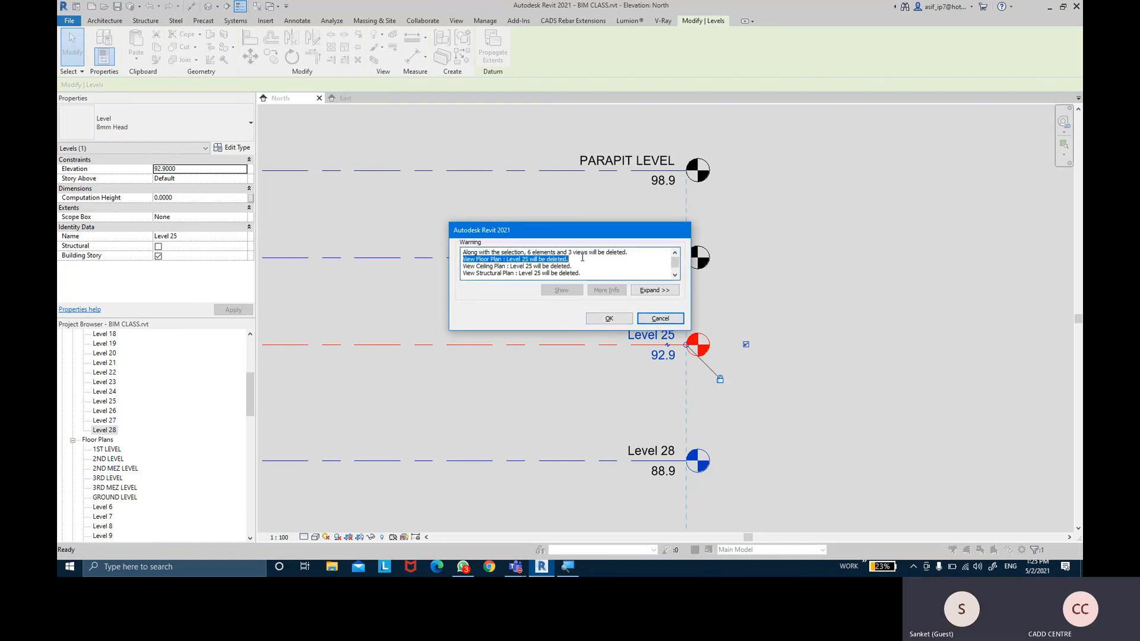
pyautogui.moveTo(467, 266); pyautogui.dragTo(608, 267)
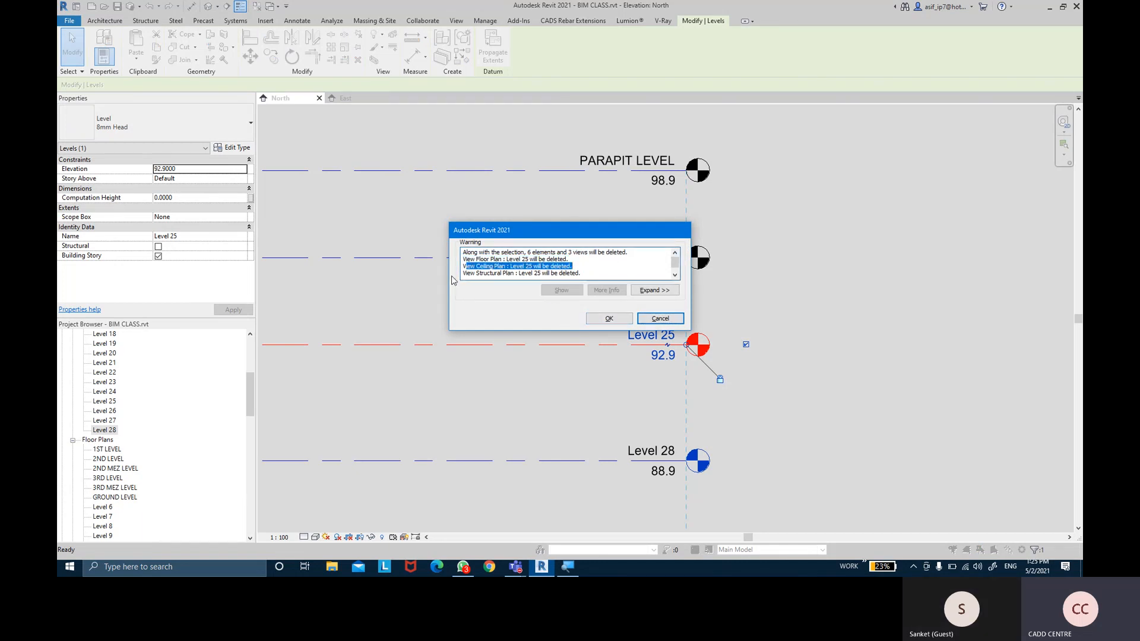
pyautogui.moveTo(464, 274); pyautogui.dragTo(599, 274)
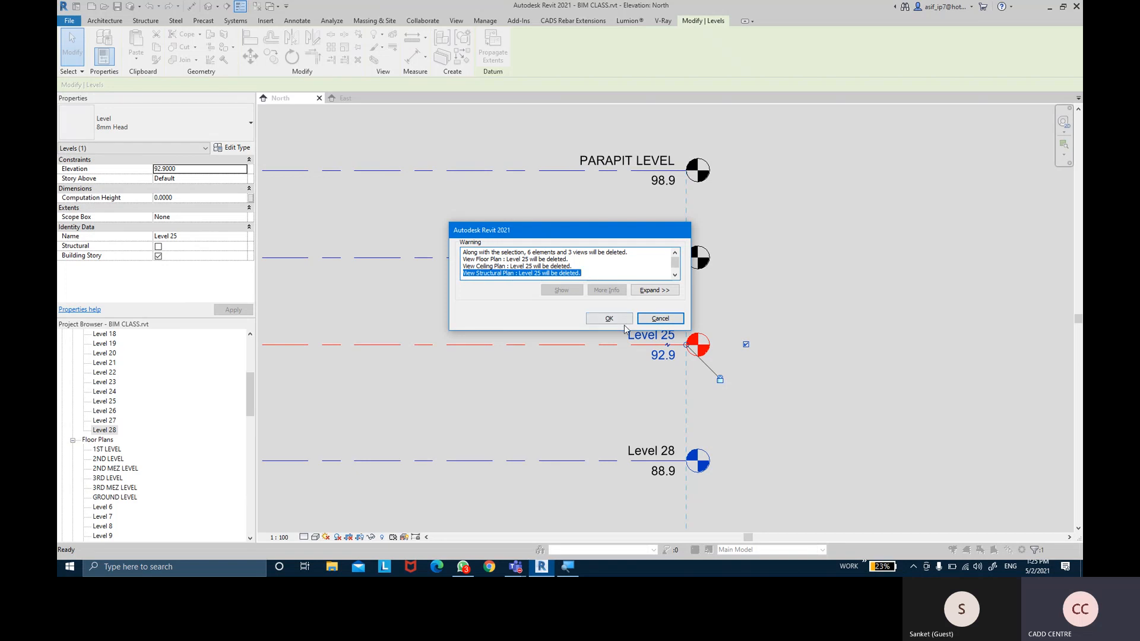
pyautogui.click(660, 319)
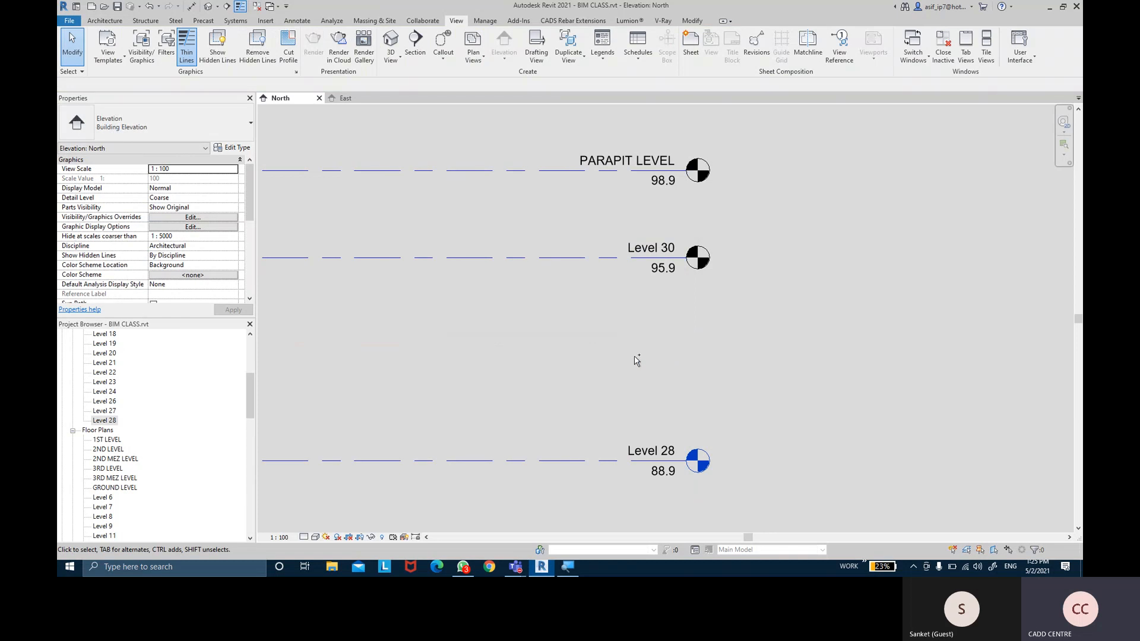
pyautogui.hotkey('ctrl', 'z')
pyautogui.click(692, 352)
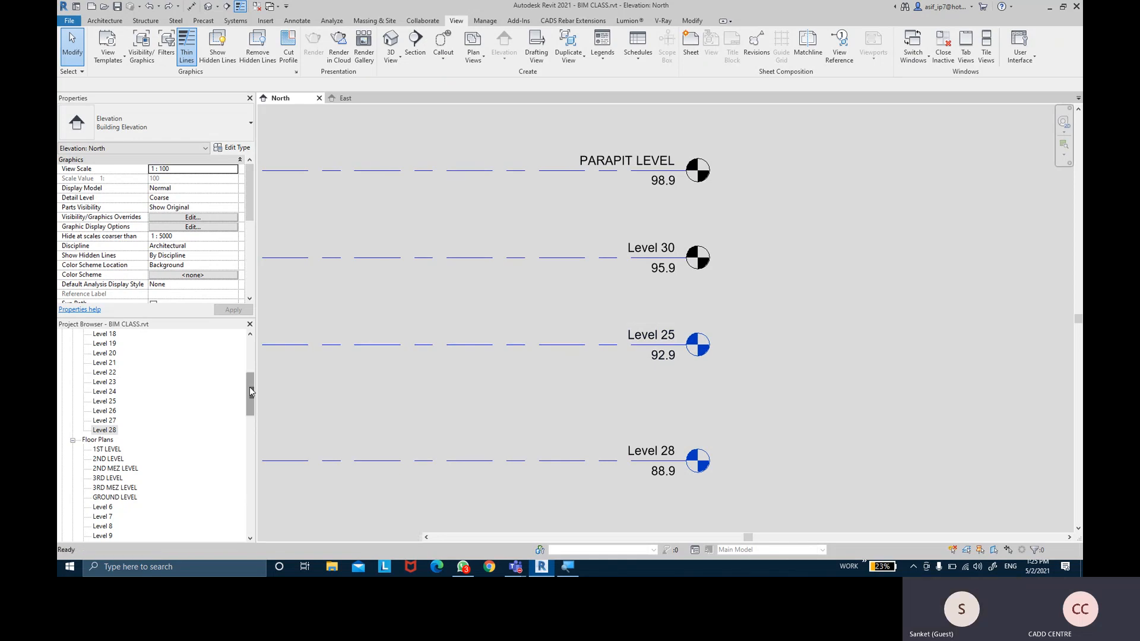
pyautogui.scroll(3, 249, 386)
pyautogui.moveTo(257, 409); pyautogui.dragTo(248, 377)
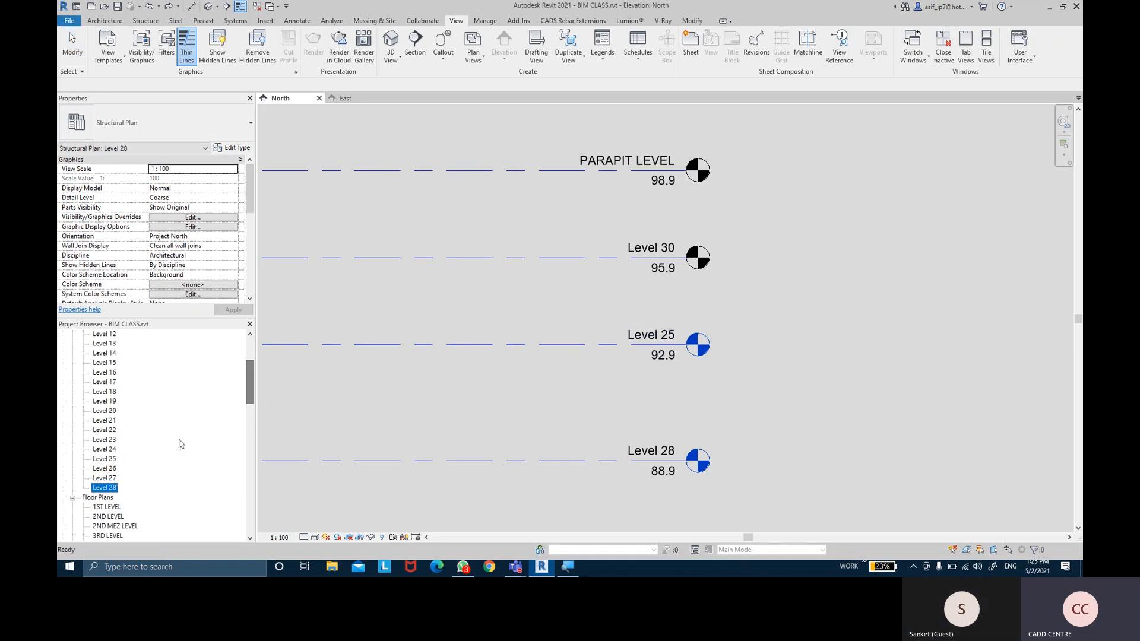
# Delete Level 25's structural, floor and ceiling plan views from the Project Browser
pyautogui.click(112, 460)
pyautogui.press('Delete')
pyautogui.scroll(-8, 110, 474)
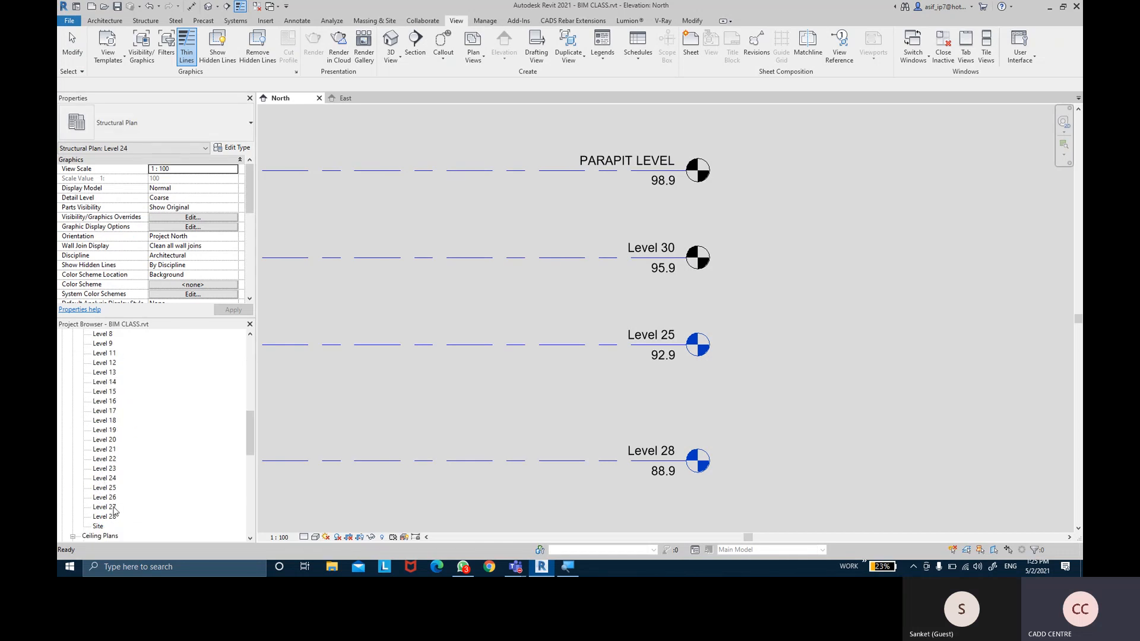
pyautogui.click(107, 489)
pyautogui.click(105, 478)
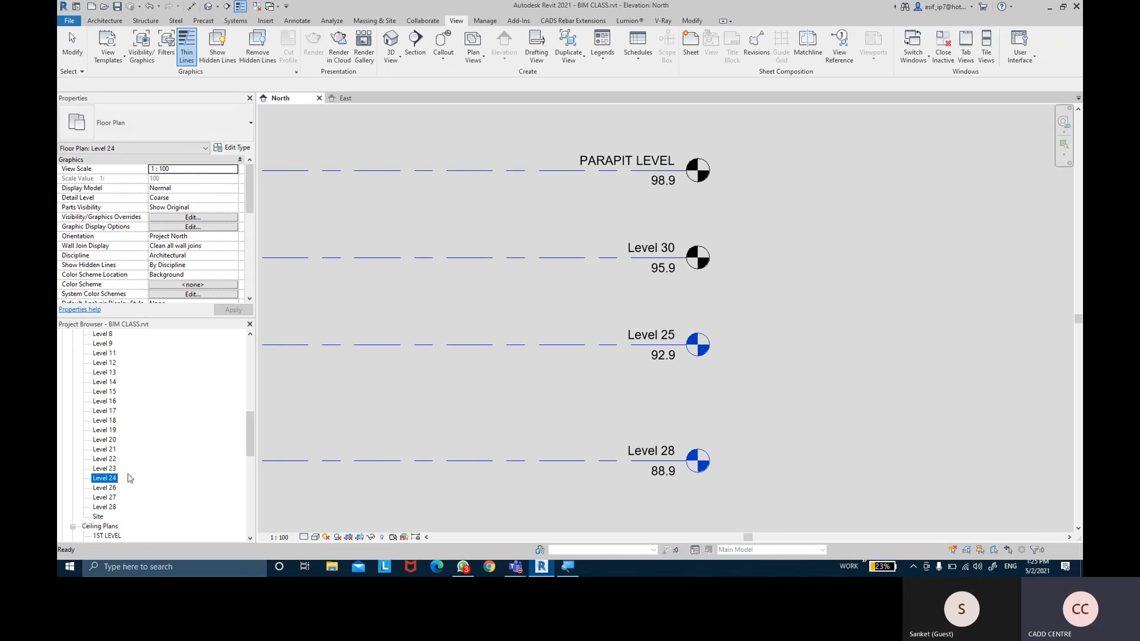
pyautogui.scroll(-10, 129, 475)
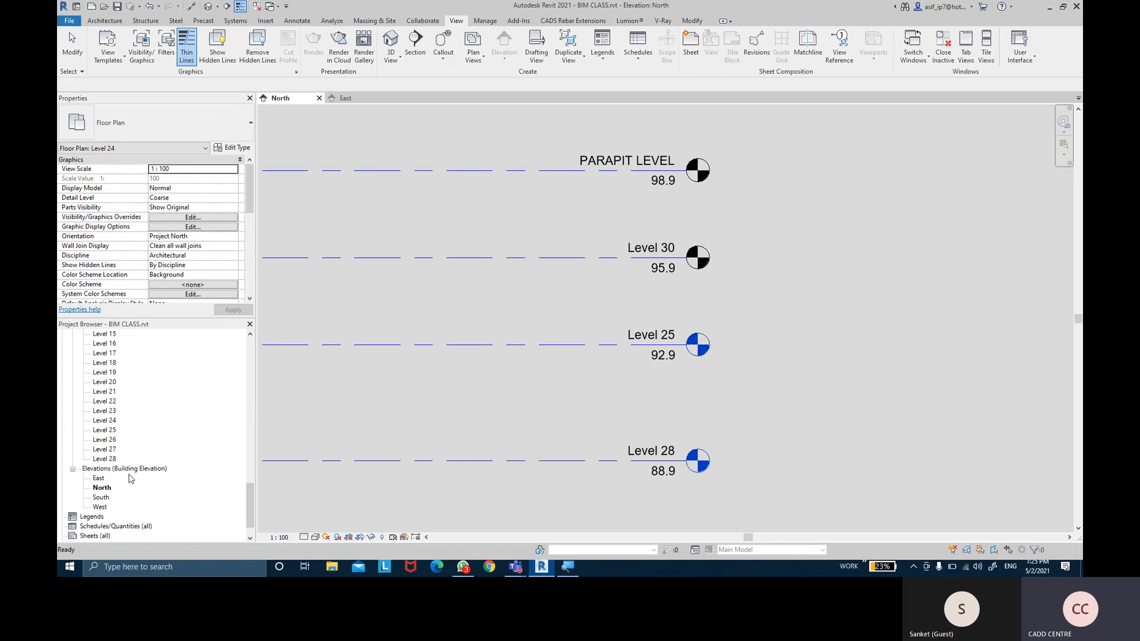
pyautogui.click(106, 430)
pyautogui.press('Delete')
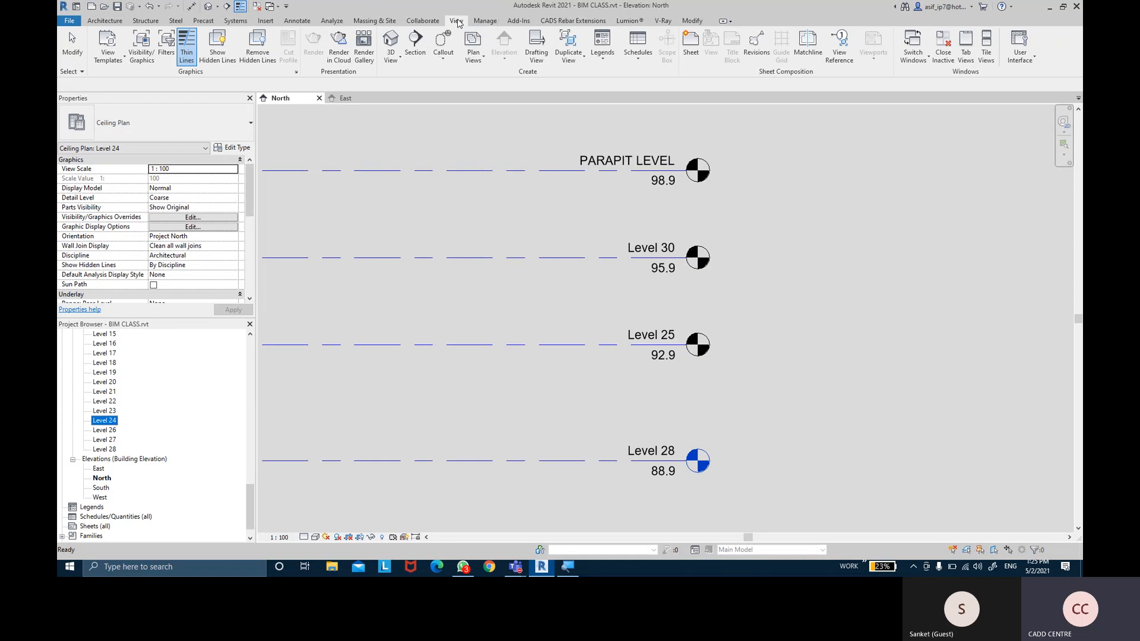
pyautogui.press('ctrl')
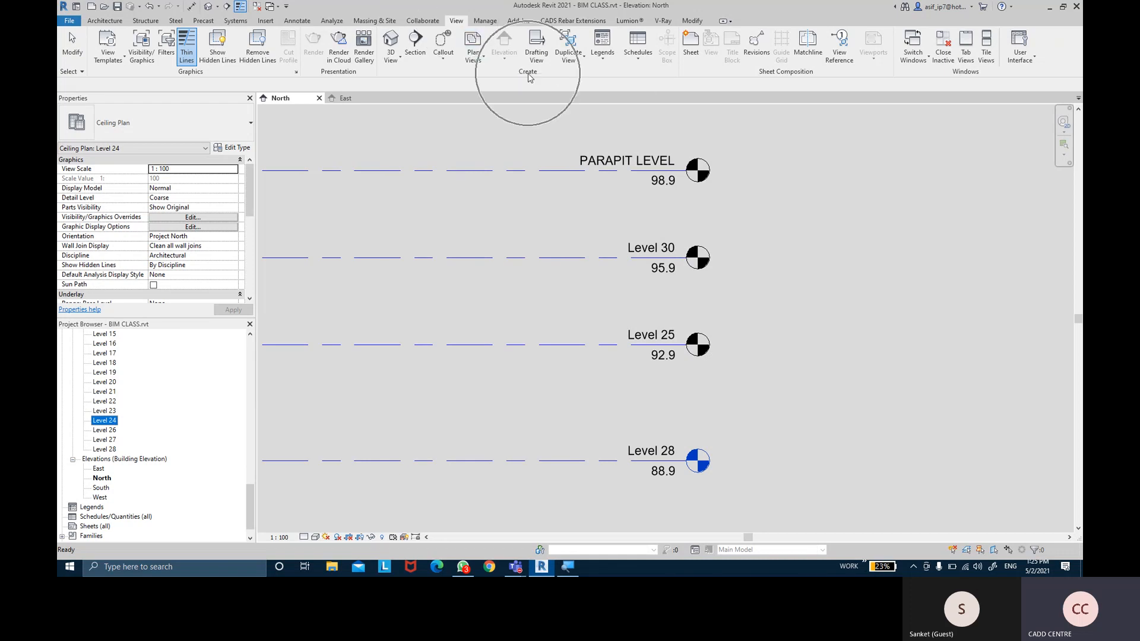
# Create floor plan views for Level 25 and Level 30
pyautogui.click(476, 64)
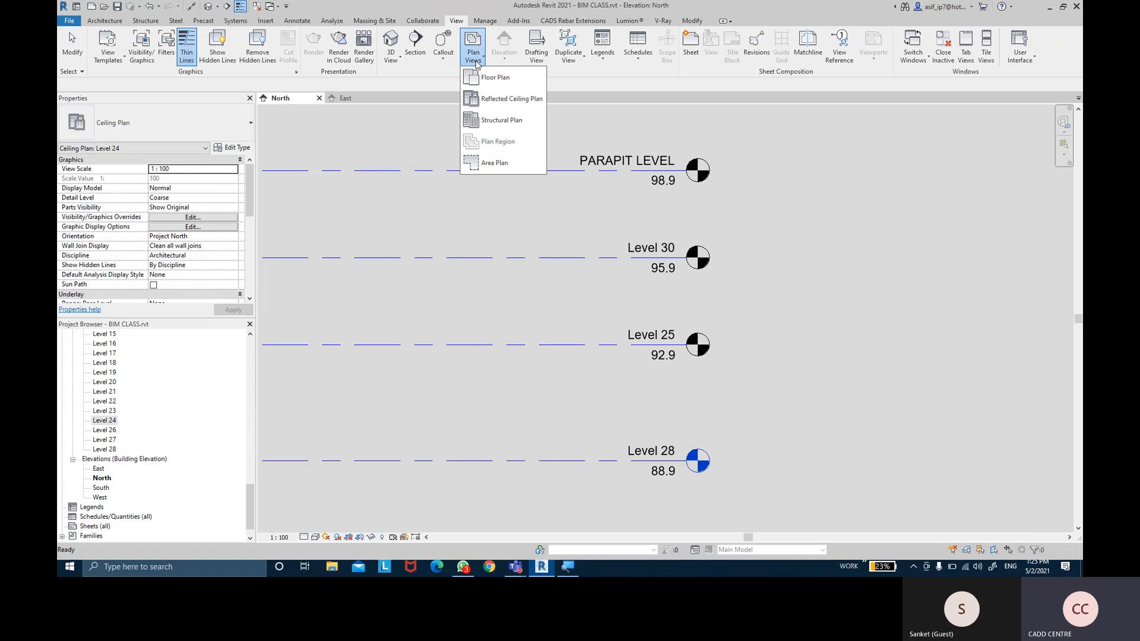
pyautogui.click(514, 88)
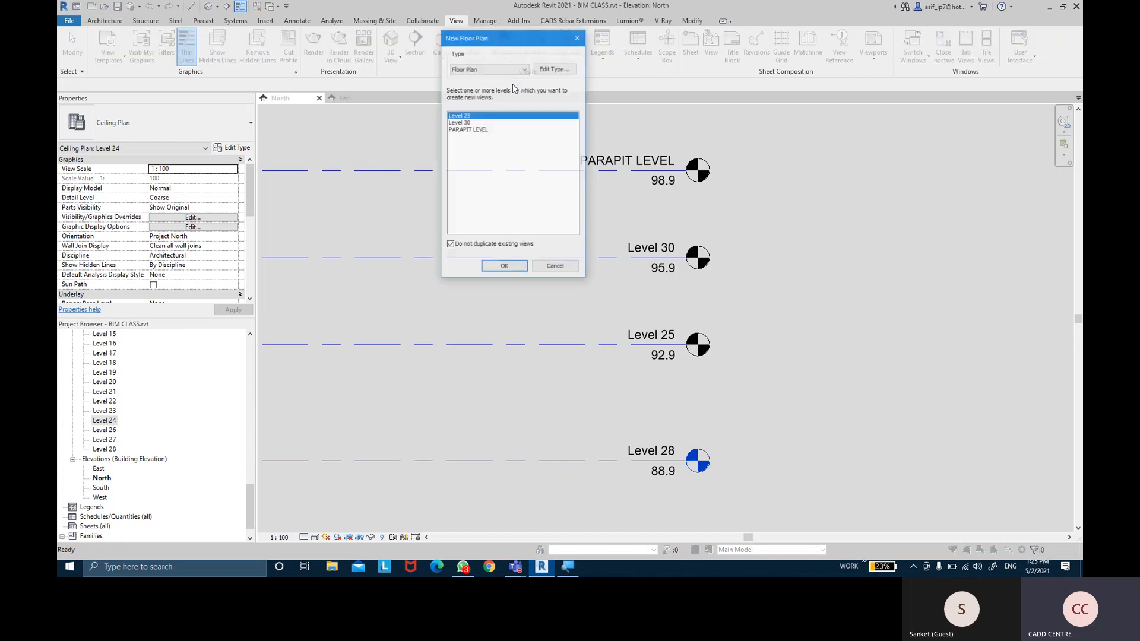
pyautogui.keyDown('shift'); pyautogui.click(470, 123); pyautogui.keyUp('shift')
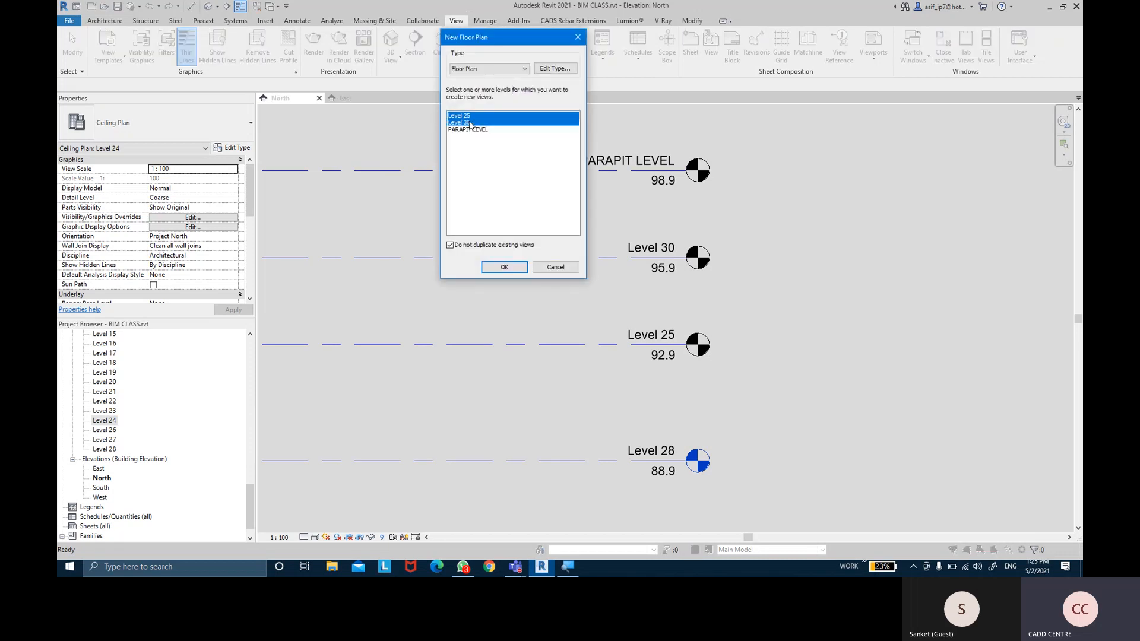
pyautogui.click(504, 268)
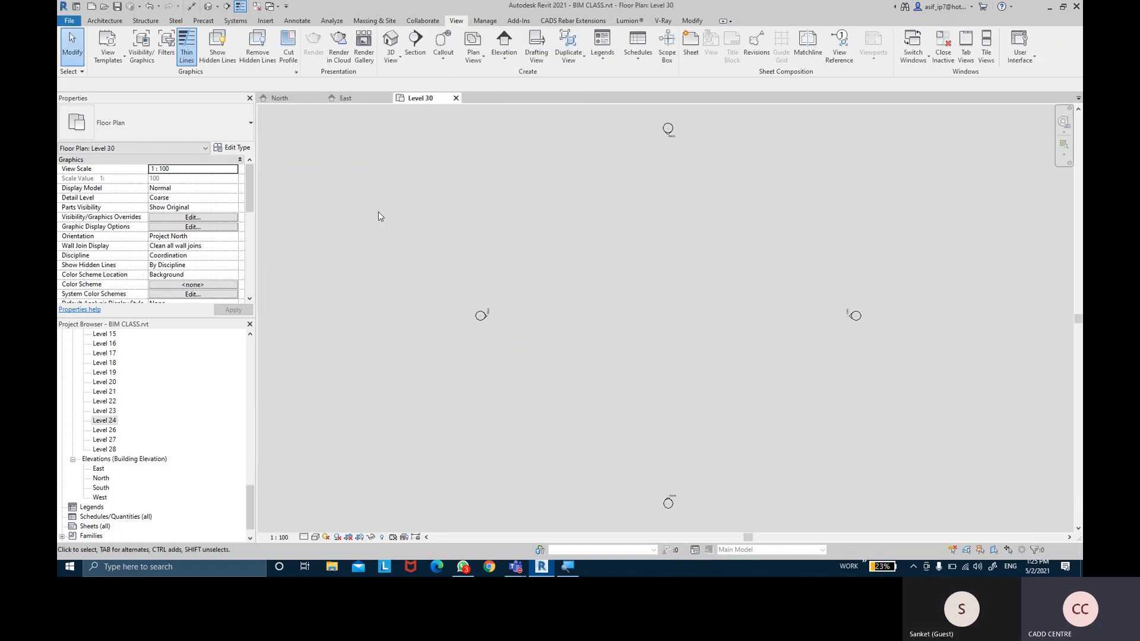
# Create reflected ceiling plans for Level 25 and Level 30
pyautogui.click(472, 64)
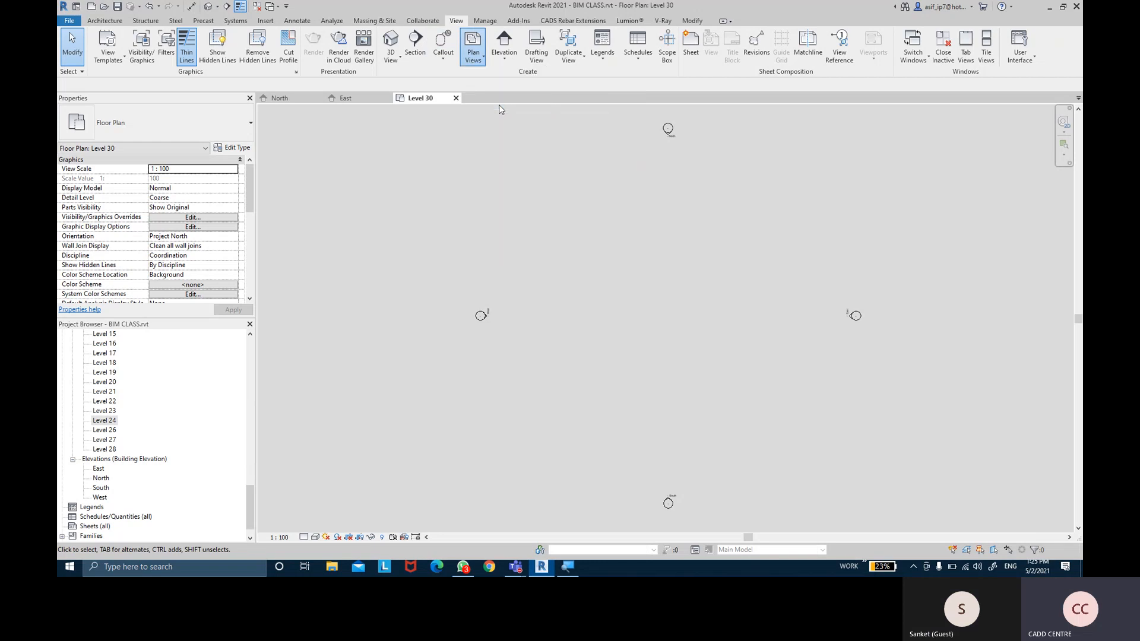
pyautogui.click(499, 99)
pyautogui.keyDown('shift'); pyautogui.click(473, 122); pyautogui.keyUp('shift')
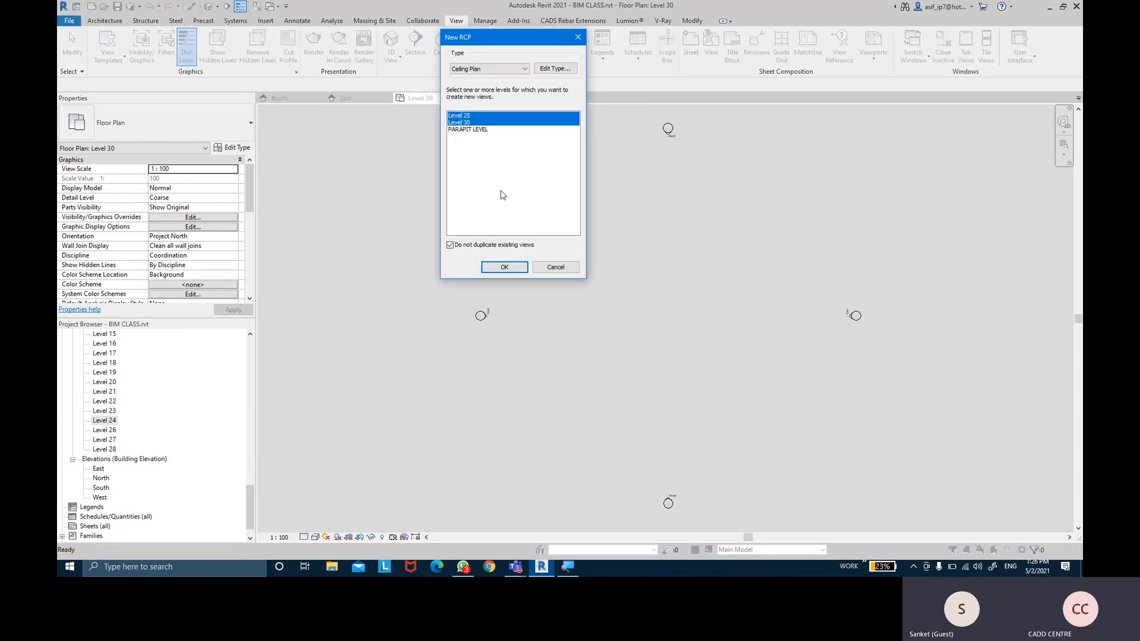
pyautogui.click(505, 266)
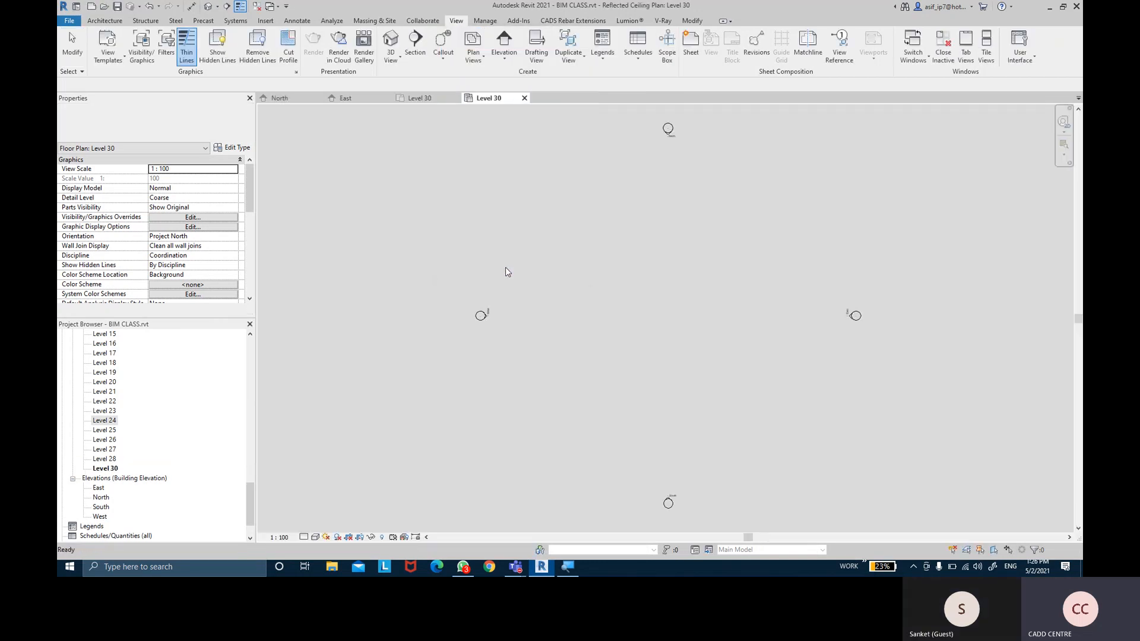
# Create structural plans for Level 25, Level 30, 1ST LEVEL and GROUND LEVEL
pyautogui.click(475, 65)
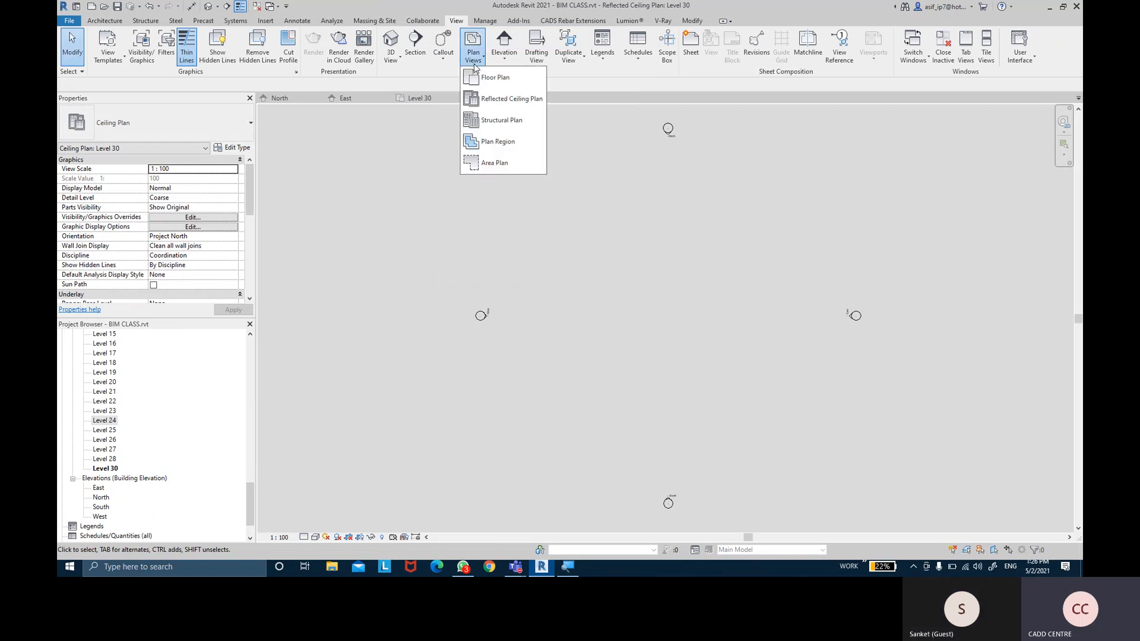
pyautogui.click(489, 129)
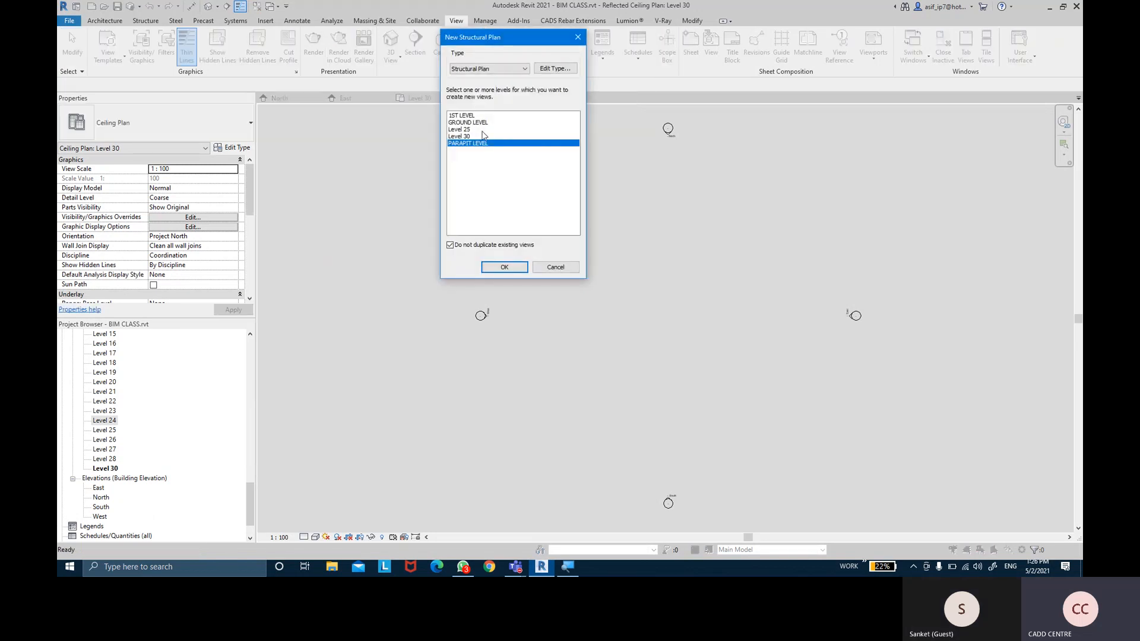
pyautogui.click(467, 130)
pyautogui.keyDown('ctrl'); pyautogui.click(469, 137); pyautogui.keyUp('ctrl')
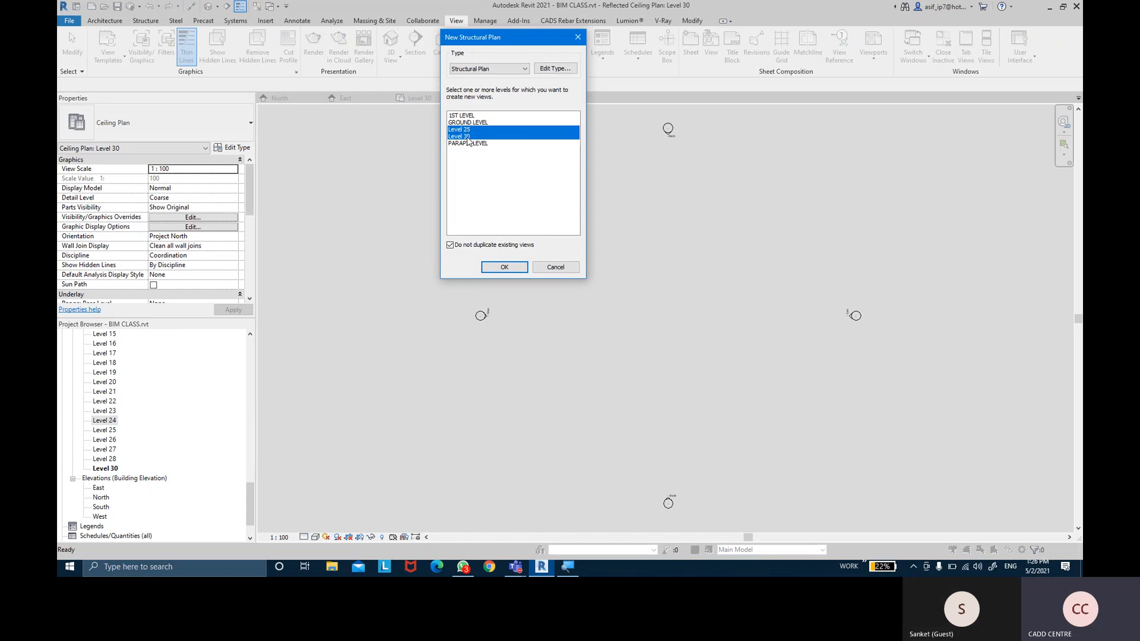
pyautogui.keyDown('ctrl'); pyautogui.click(474, 115); pyautogui.keyUp('ctrl')
pyautogui.keyDown('ctrl'); pyautogui.click(475, 122); pyautogui.keyUp('ctrl')
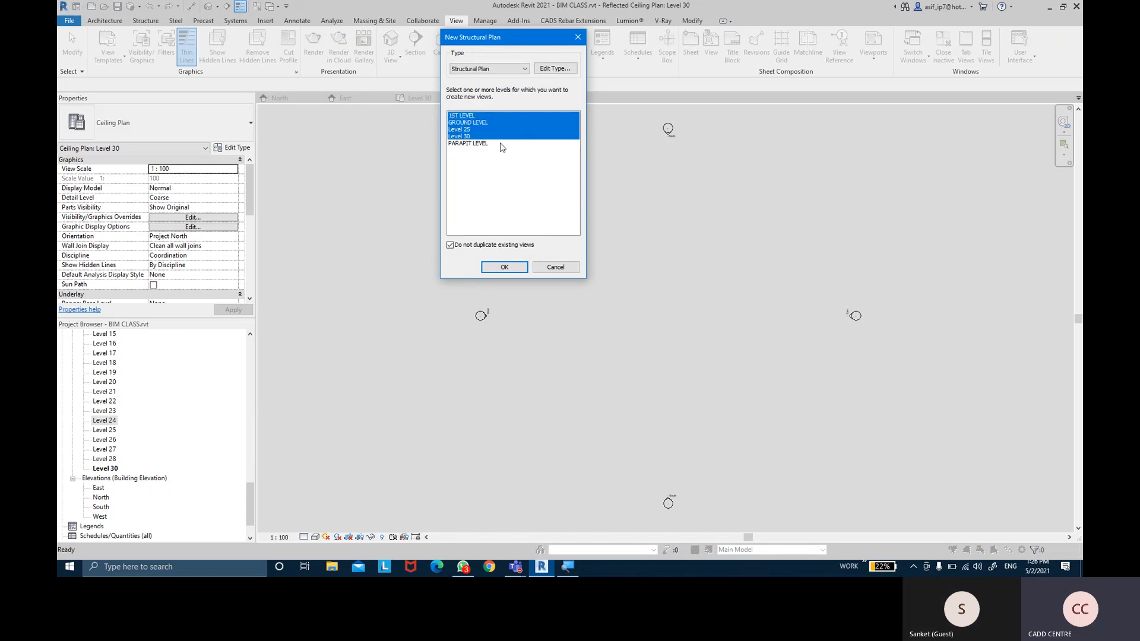
pyautogui.click(504, 267)
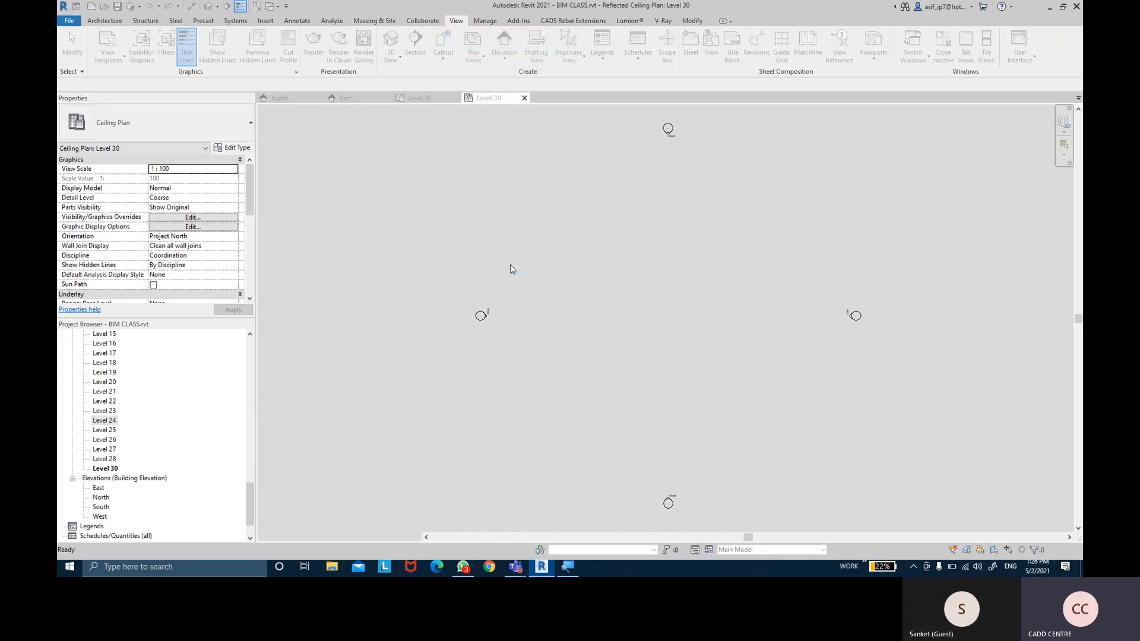
pyautogui.scroll(9, 105, 430)
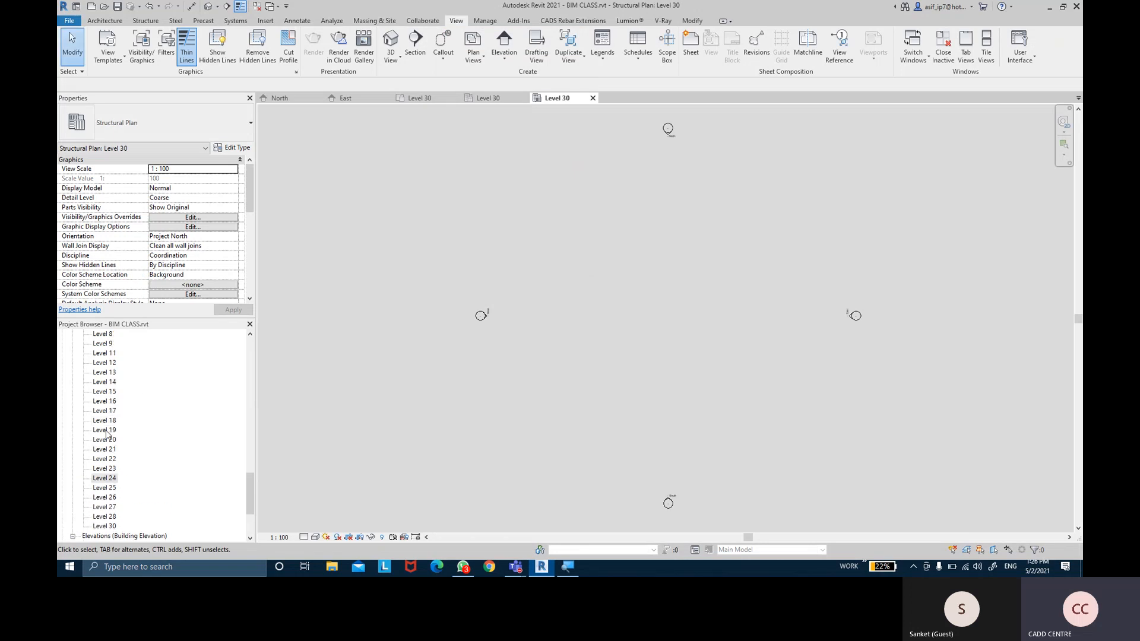
# Switch from the East to the North elevation and zoom to PARAPIT LEVEL at 98.9
pyautogui.scroll(3, 116, 430)
pyautogui.click(356, 98)
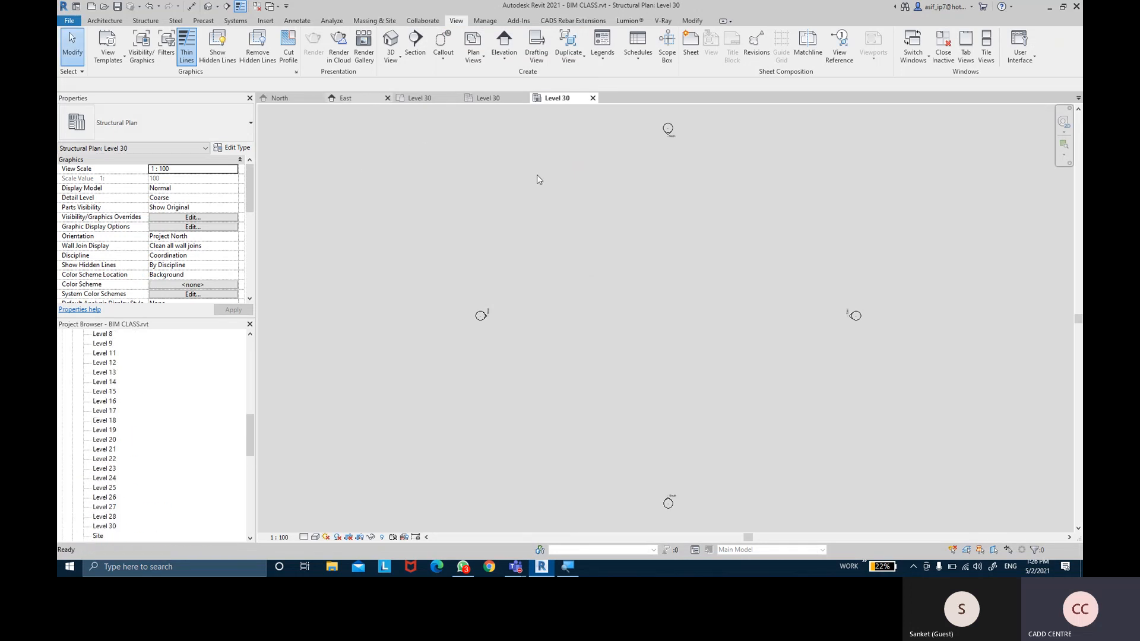
pyautogui.click(291, 98)
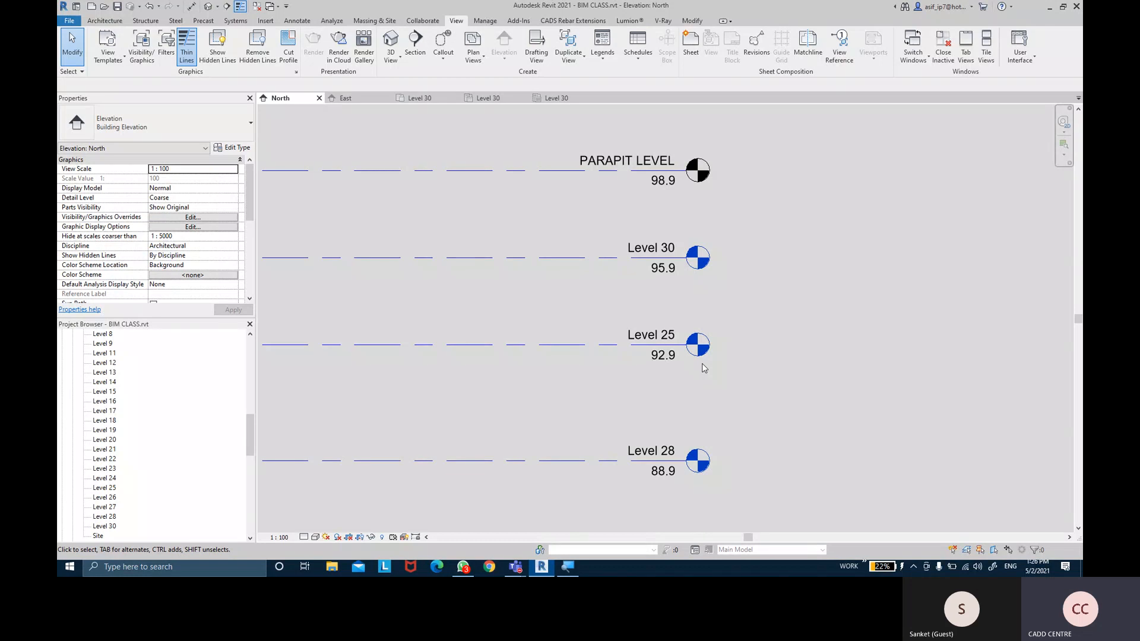
pyautogui.scroll(-8, 828, 349)
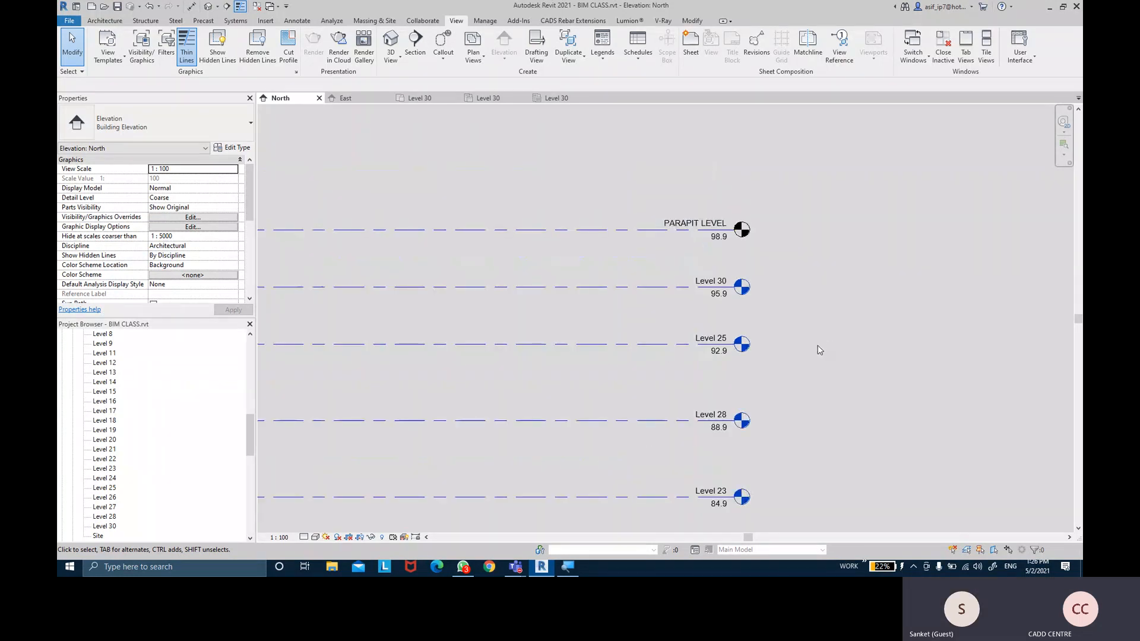
pyautogui.scroll(-1, 789, 224)
pyautogui.moveTo(776, 146); pyautogui.dragTo(764, 210, button='middle')
pyautogui.scroll(4, 777, 216)
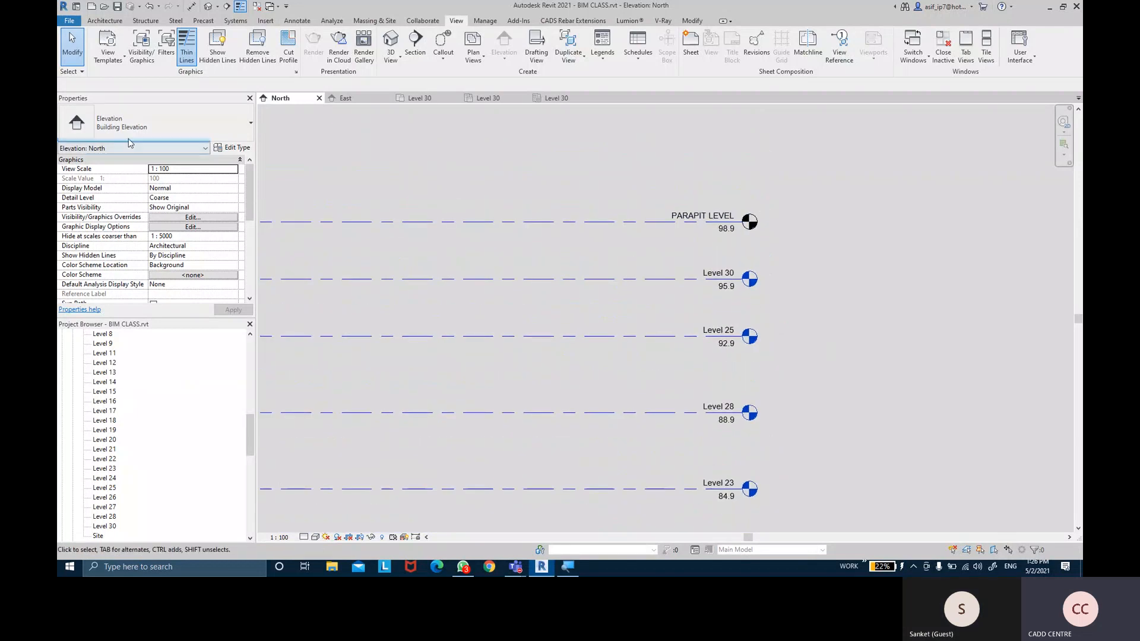
pyautogui.click(104, 20)
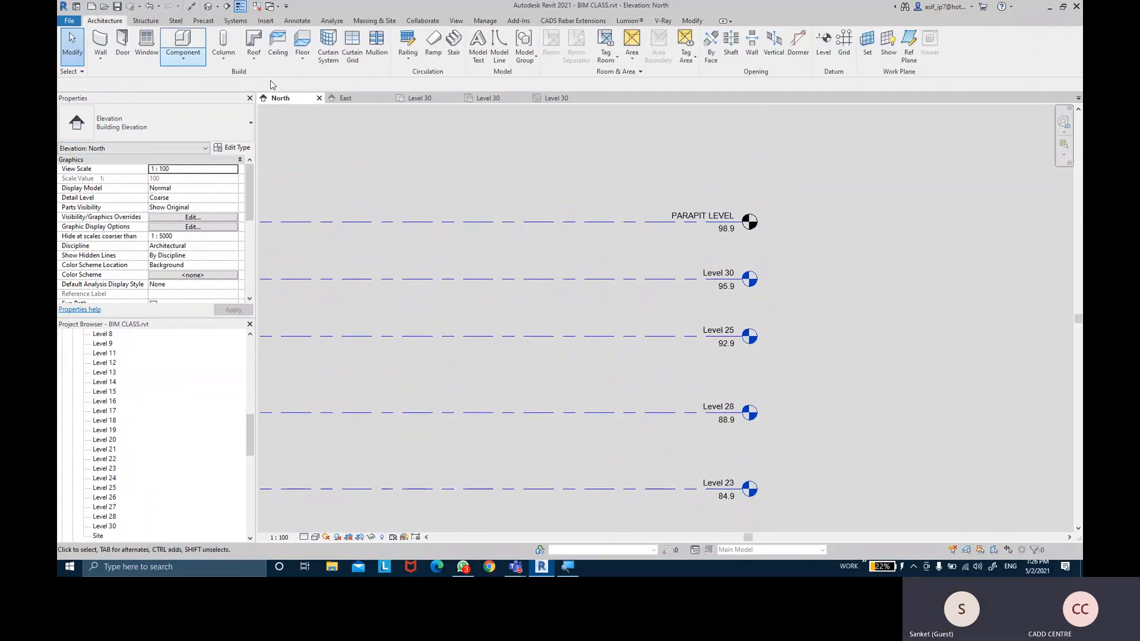
# Start the Level tool with Floor Plan as the only plan view type created
pyautogui.click(822, 46)
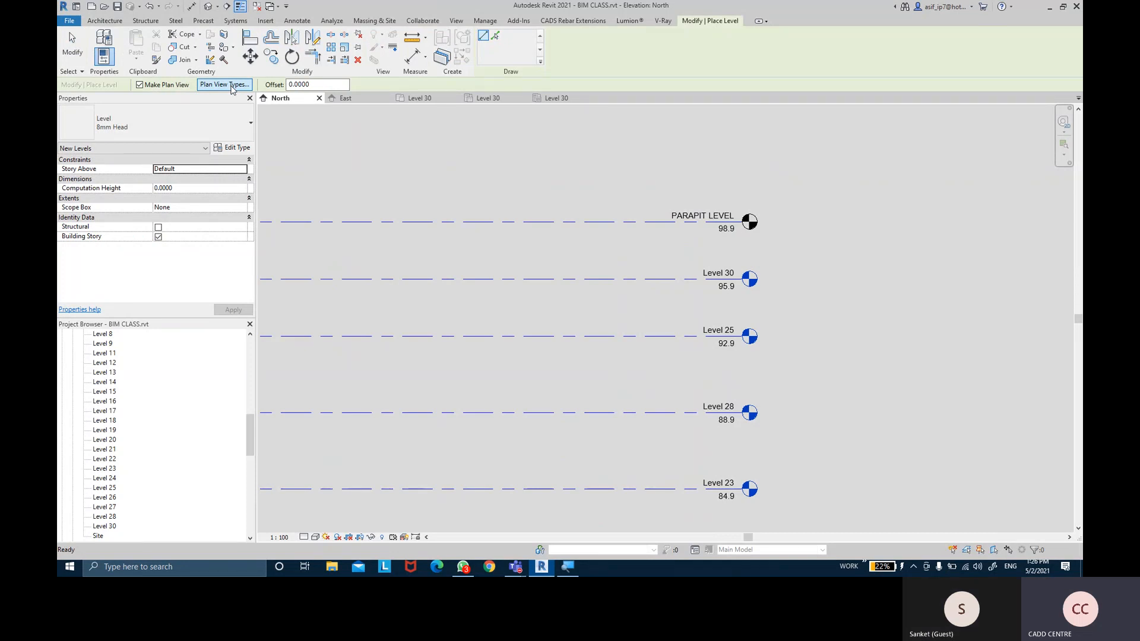
pyautogui.click(231, 85)
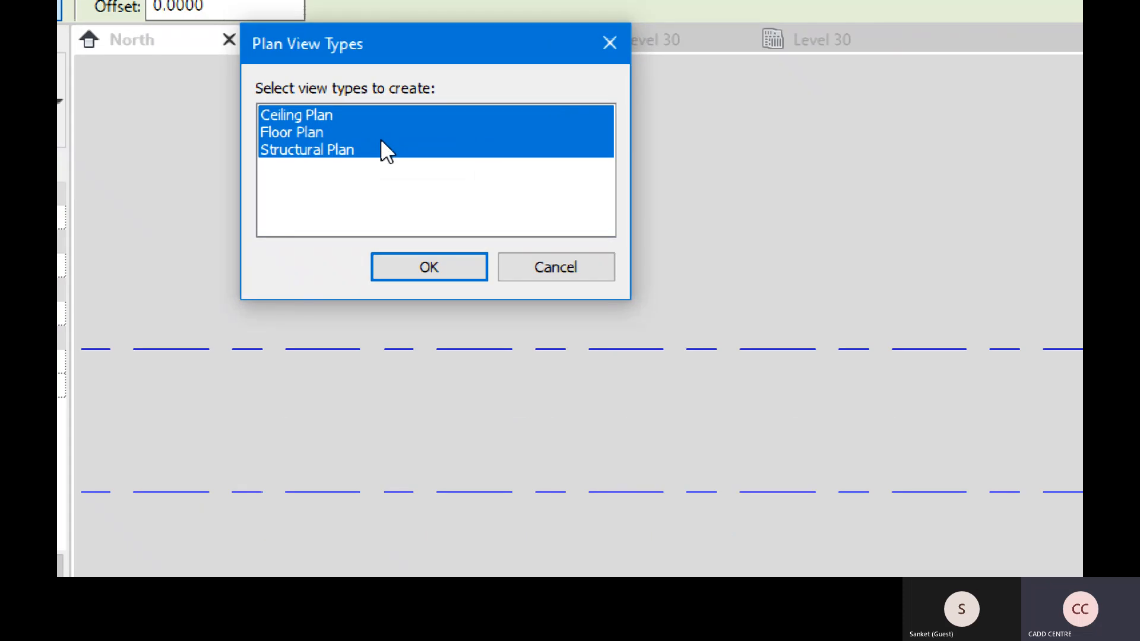
pyautogui.keyDown('ctrl'); pyautogui.click(336, 131); pyautogui.keyUp('ctrl')
pyautogui.keyDown('ctrl'); pyautogui.click(337, 115); pyautogui.keyUp('ctrl')
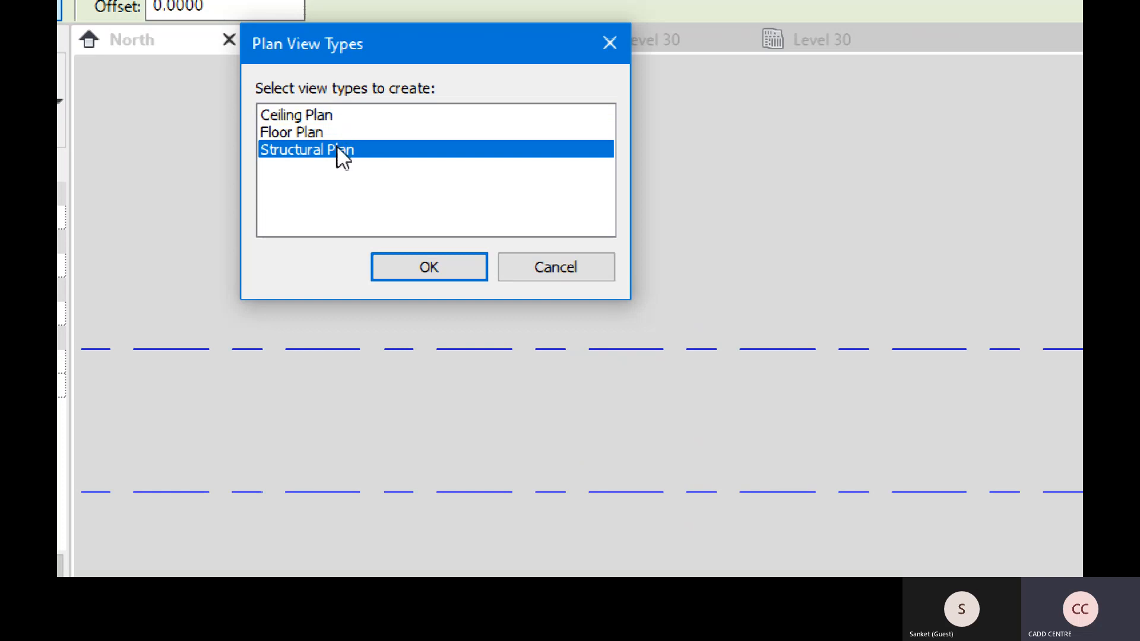
pyautogui.keyDown('ctrl'); pyautogui.click(335, 133); pyautogui.keyUp('ctrl')
pyautogui.keyDown('ctrl'); pyautogui.click(331, 135); pyautogui.keyUp('ctrl')
pyautogui.click(327, 132)
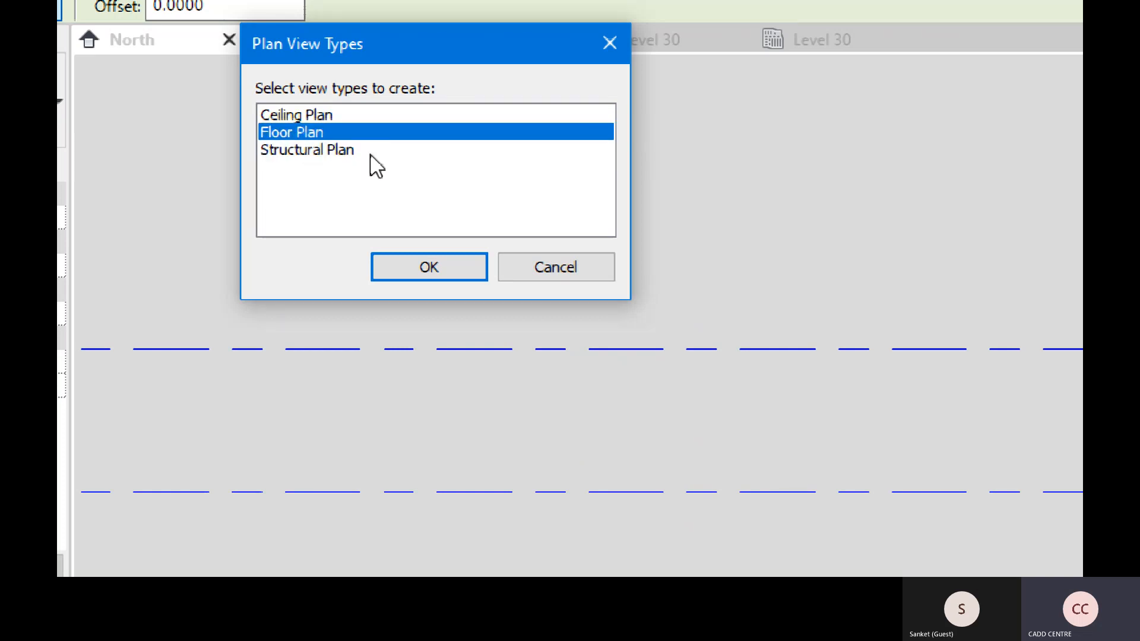
pyautogui.click(459, 269)
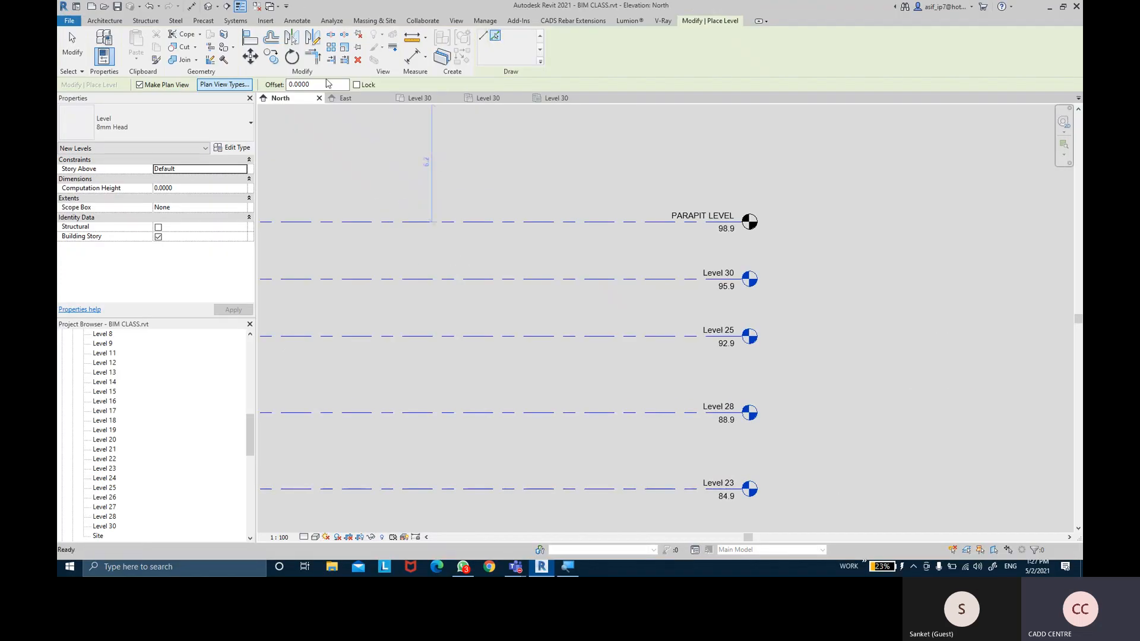
# Place Level 32 at 102.9, offset 4 above PARAPIT LEVEL, and check its floor plan
pyautogui.moveTo(328, 84); pyautogui.dragTo(290, 85)
pyautogui.write('4')
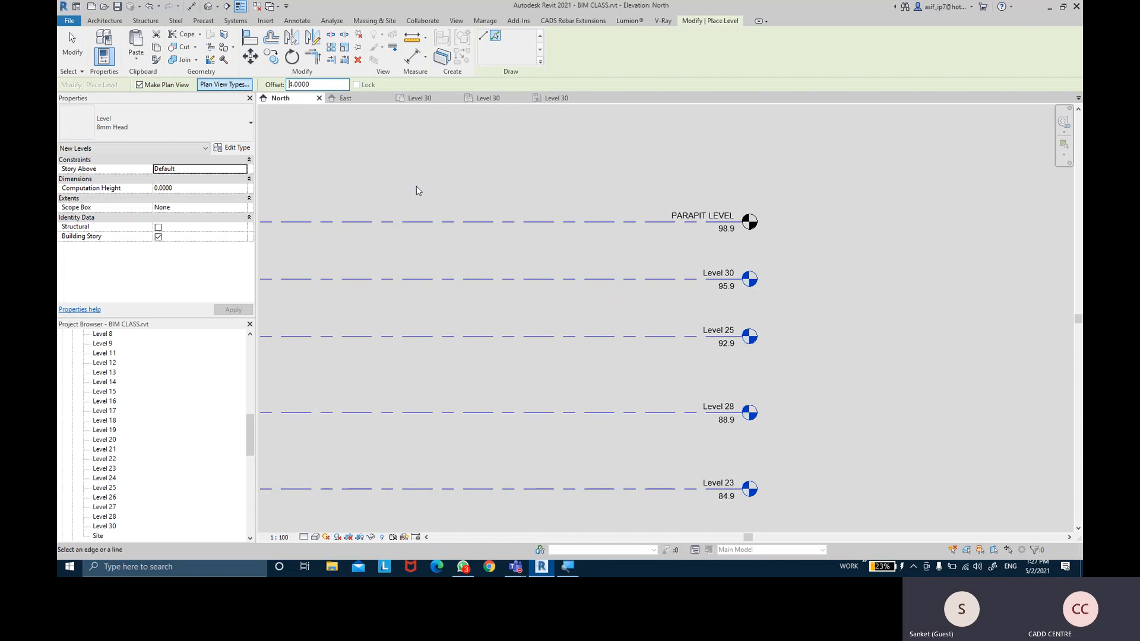
pyautogui.click(417, 221)
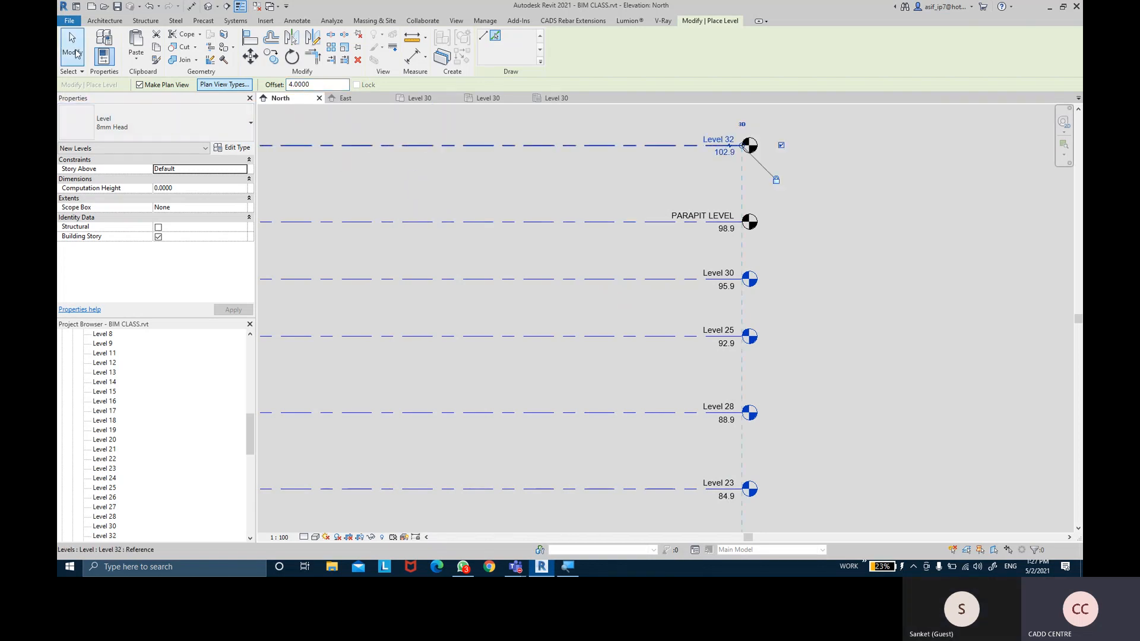
pyautogui.press('Escape')
pyautogui.press('Escape')
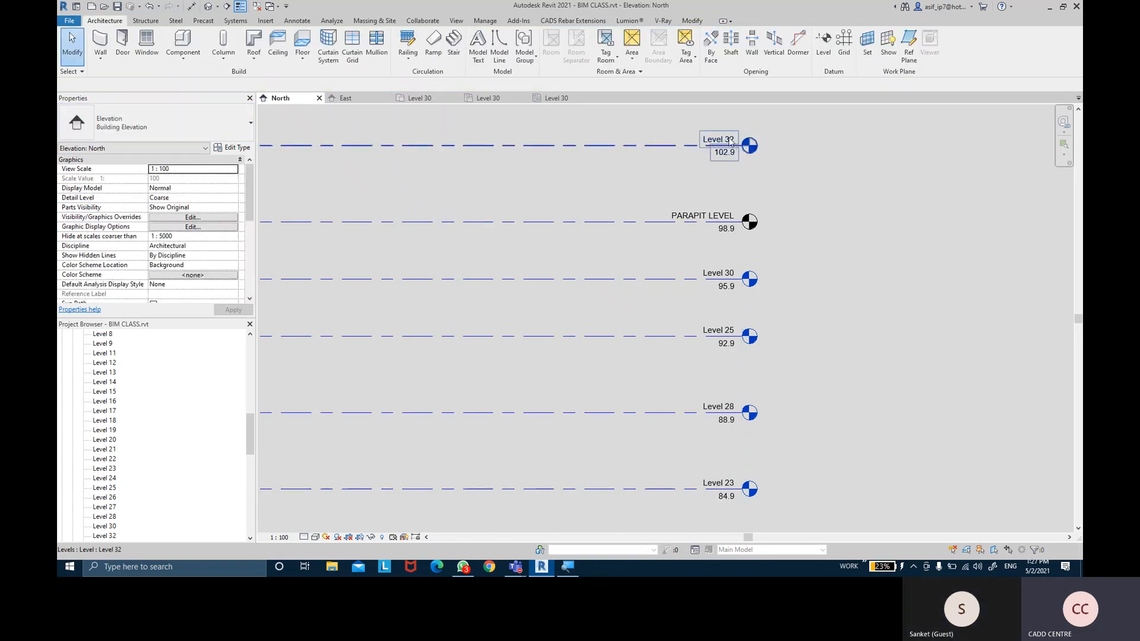
pyautogui.scroll(-2, 119, 427)
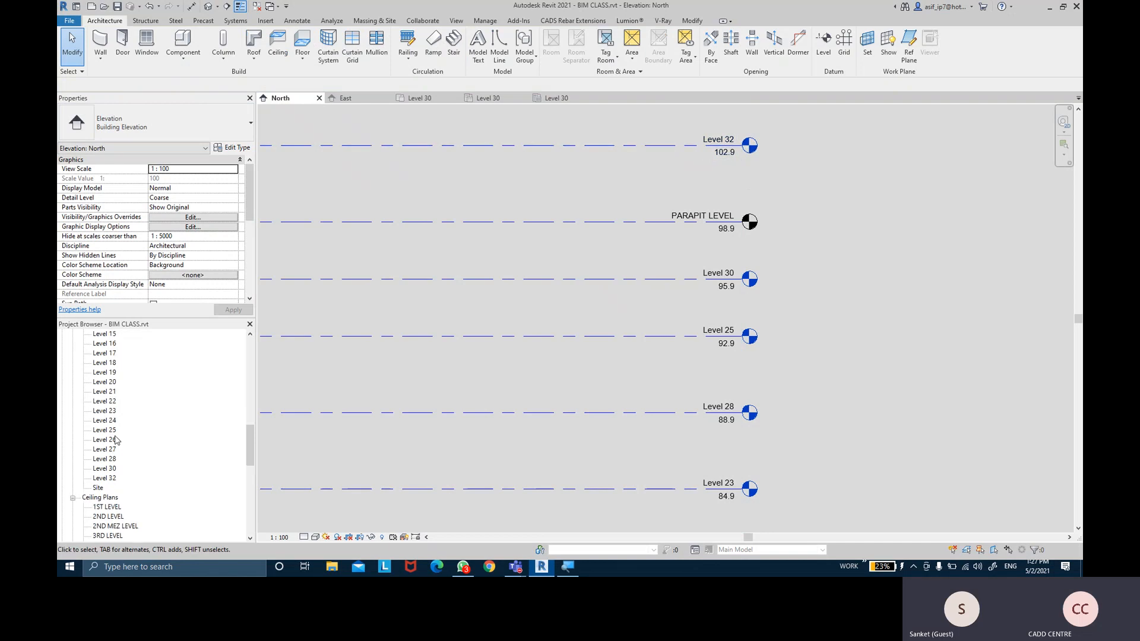
pyautogui.click(105, 477)
pyautogui.scroll(-7, 111, 484)
pyautogui.scroll(-3, 112, 485)
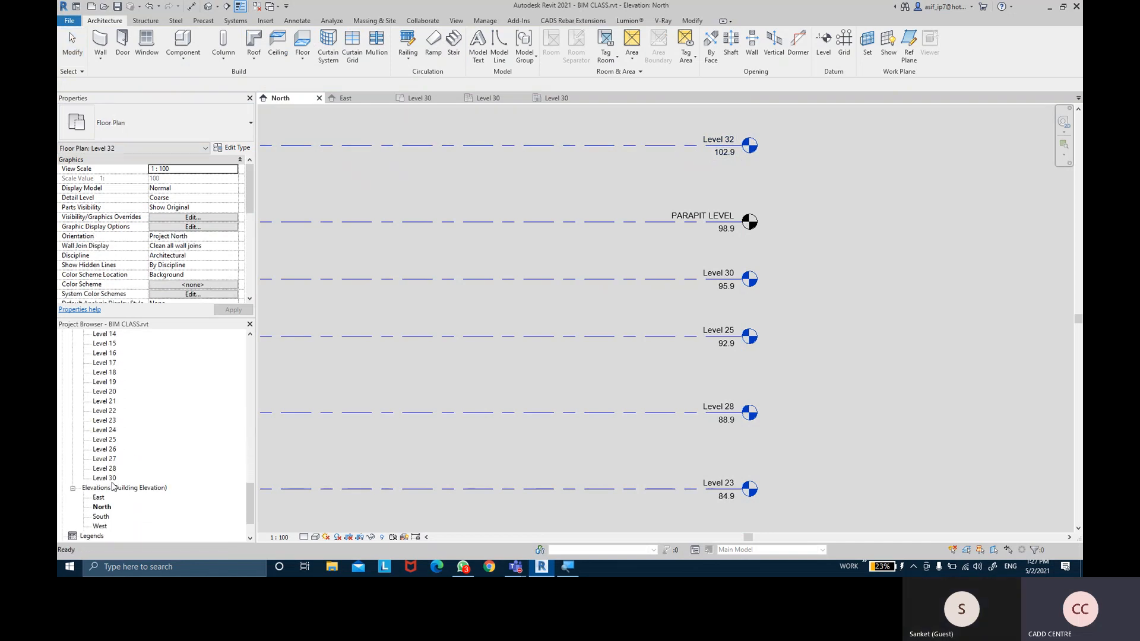
pyautogui.scroll(16, 112, 485)
pyautogui.scroll(3, 132, 479)
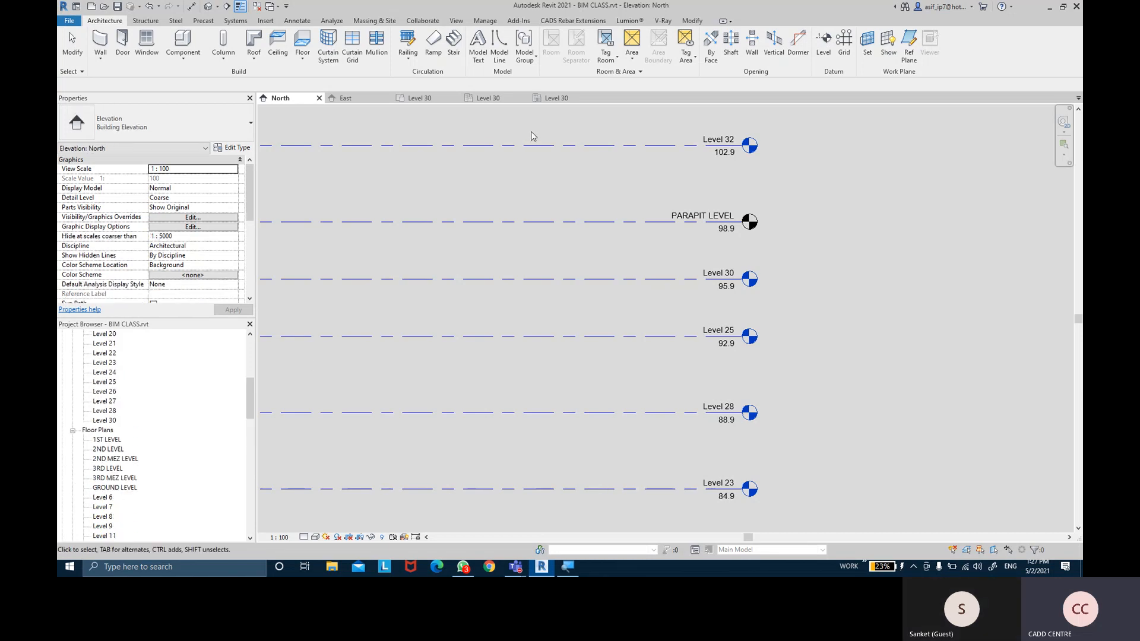
# Start a new level set to create Floor, Structural and Ceiling plan views
pyautogui.click(823, 42)
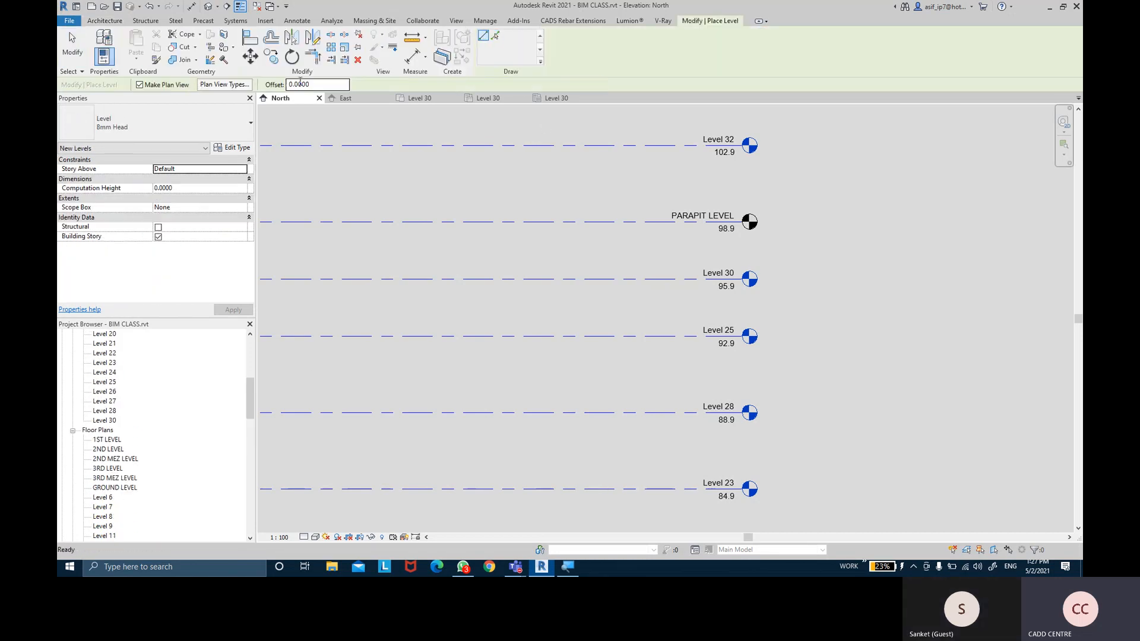
pyautogui.click(224, 84)
pyautogui.click(343, 135)
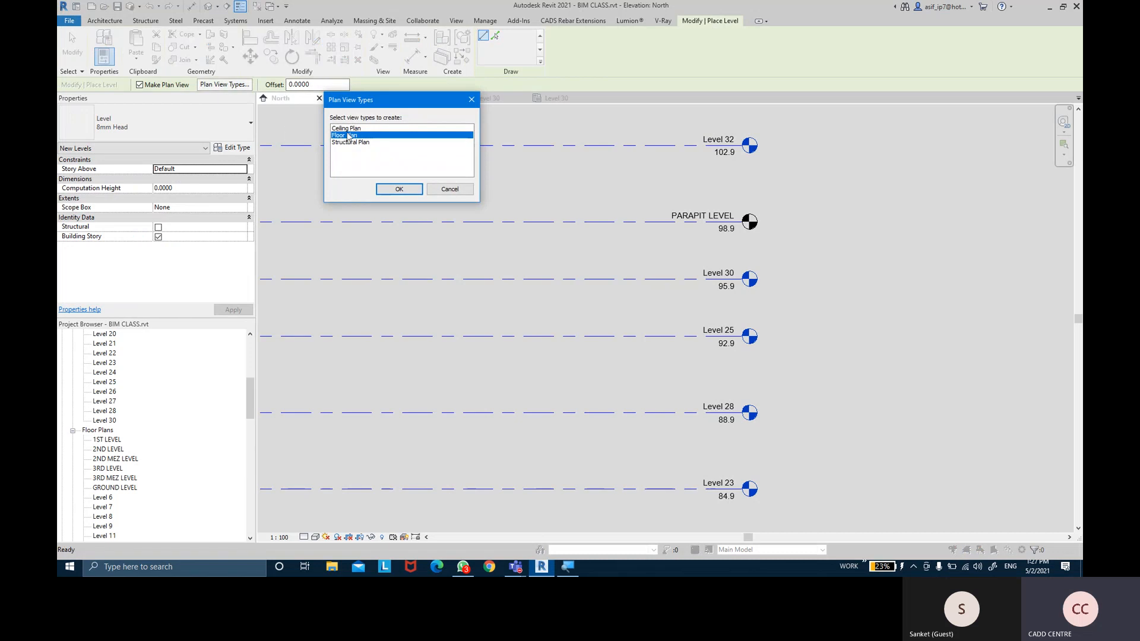
pyautogui.click(351, 146)
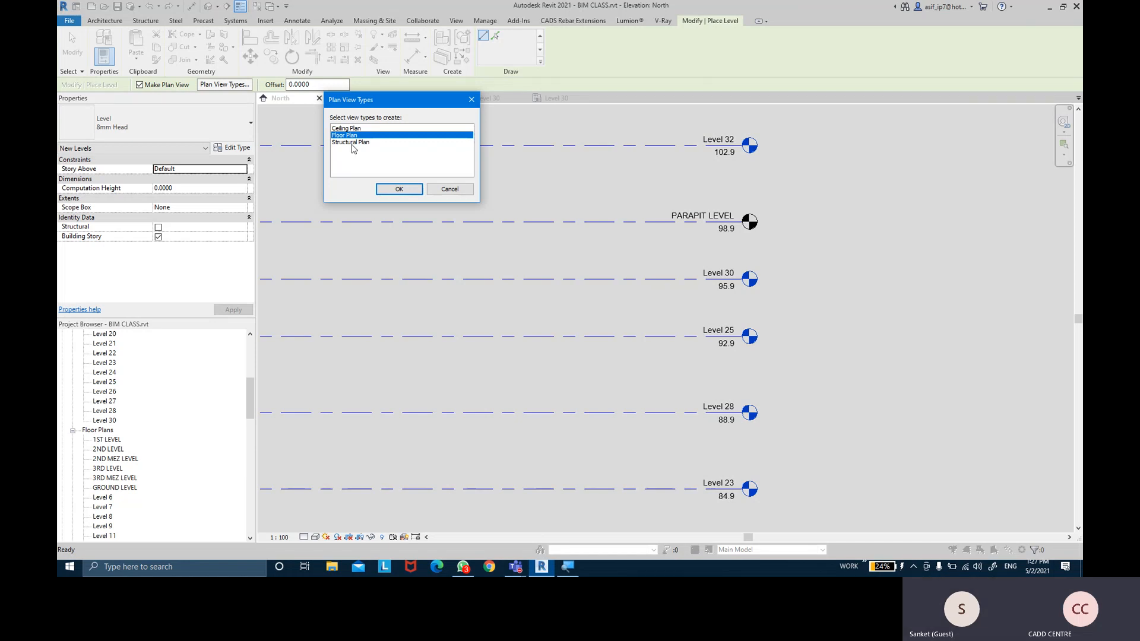
pyautogui.keyDown('ctrl'); pyautogui.click(352, 148); pyautogui.keyUp('ctrl')
pyautogui.keyDown('ctrl'); pyautogui.click(354, 129); pyautogui.keyUp('ctrl')
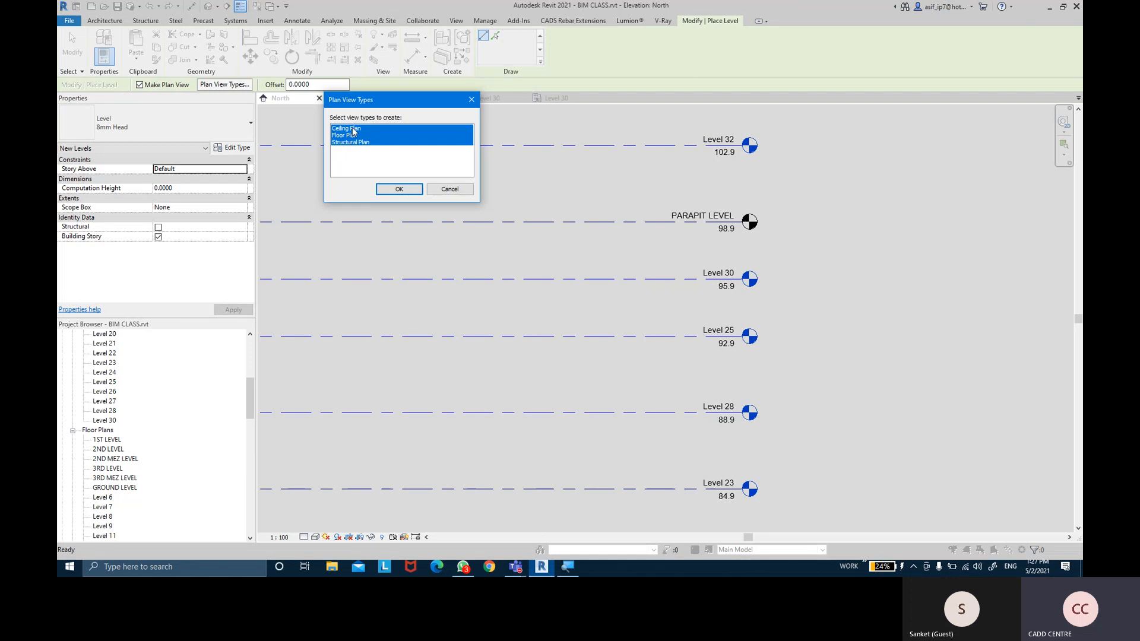
pyautogui.click(410, 188)
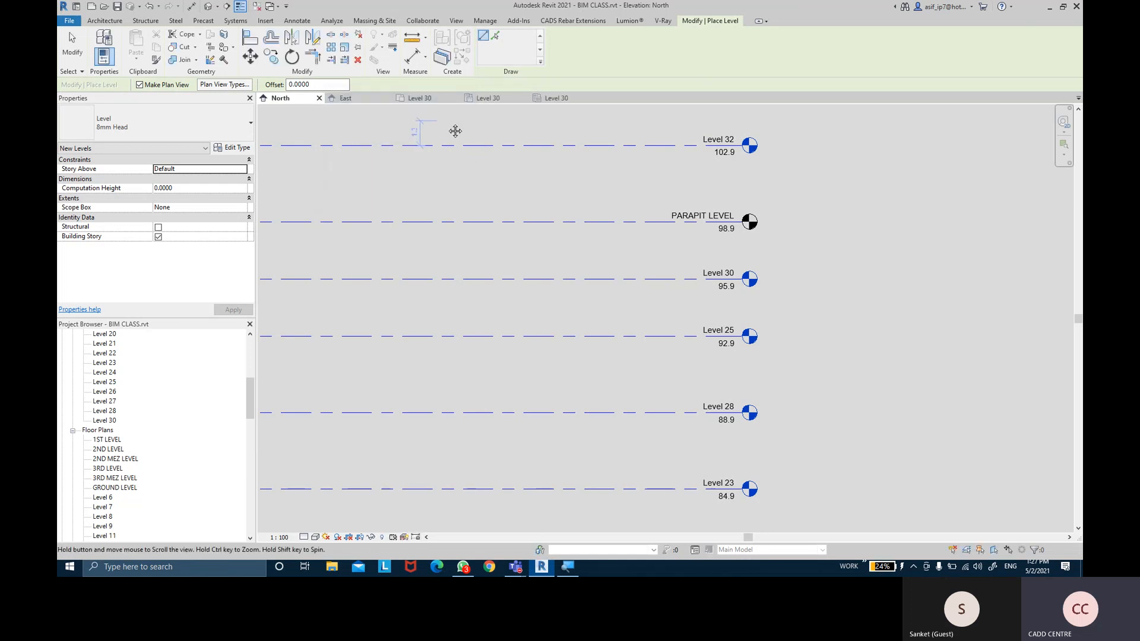
# Draw Level 33 above Level 32 at elevation 106.9 and select it to check
pyautogui.moveTo(444, 119); pyautogui.dragTo(603, 279, button='middle')
pyautogui.scroll(-2, 497, 267)
pyautogui.scroll(-1, 490, 265)
pyautogui.moveTo(516, 265); pyautogui.dragTo(679, 265, button='middle')
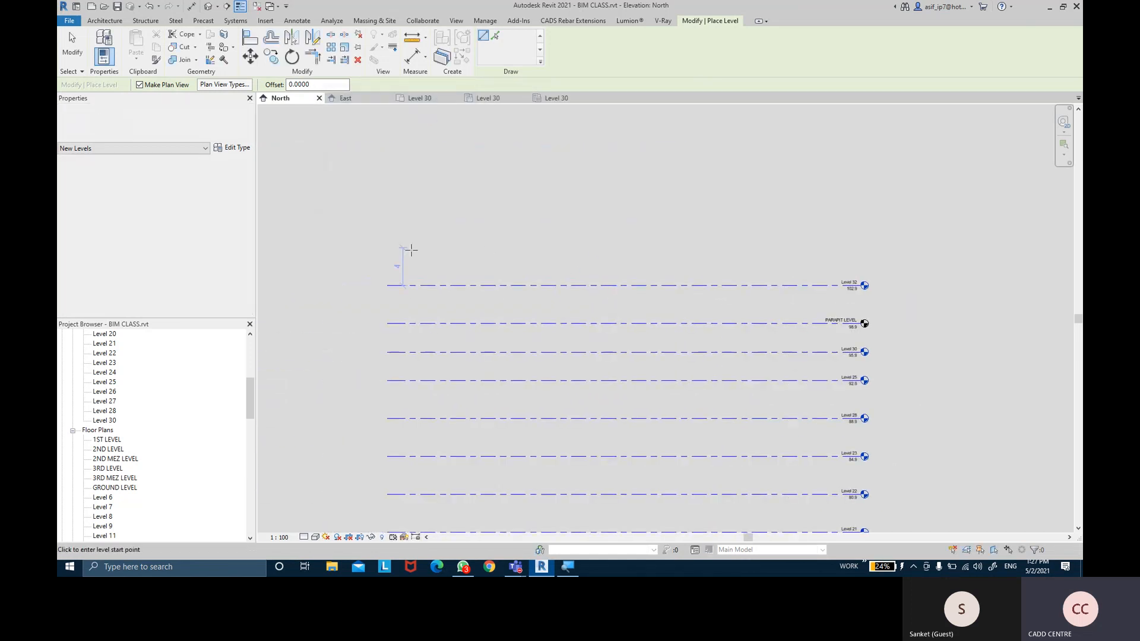
pyautogui.click(387, 247)
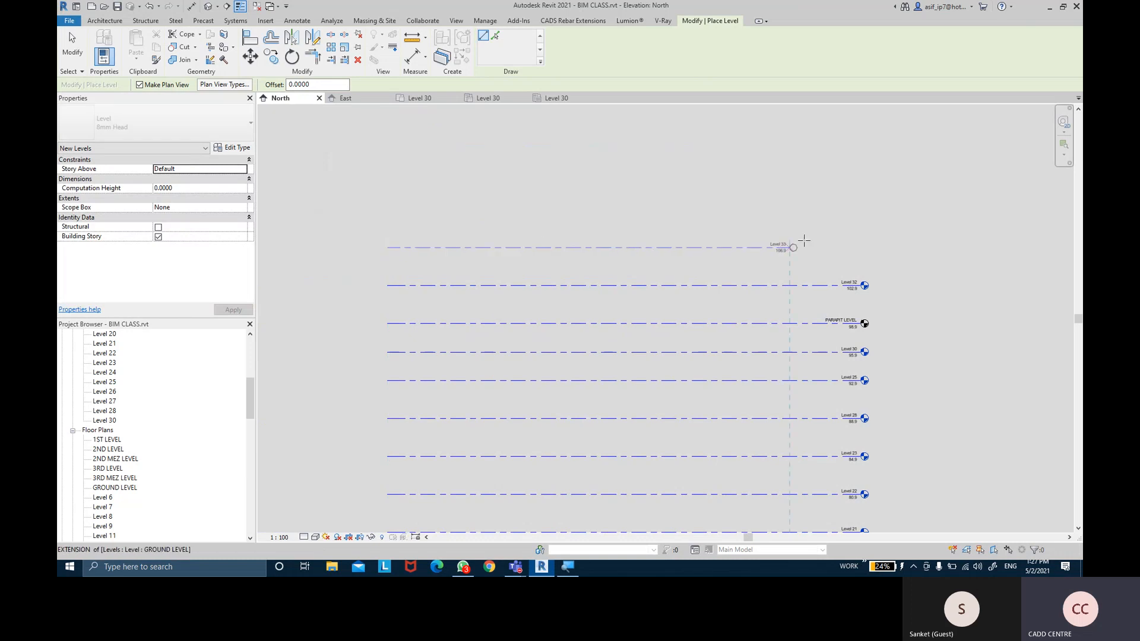
pyautogui.click(860, 248)
pyautogui.press('Escape')
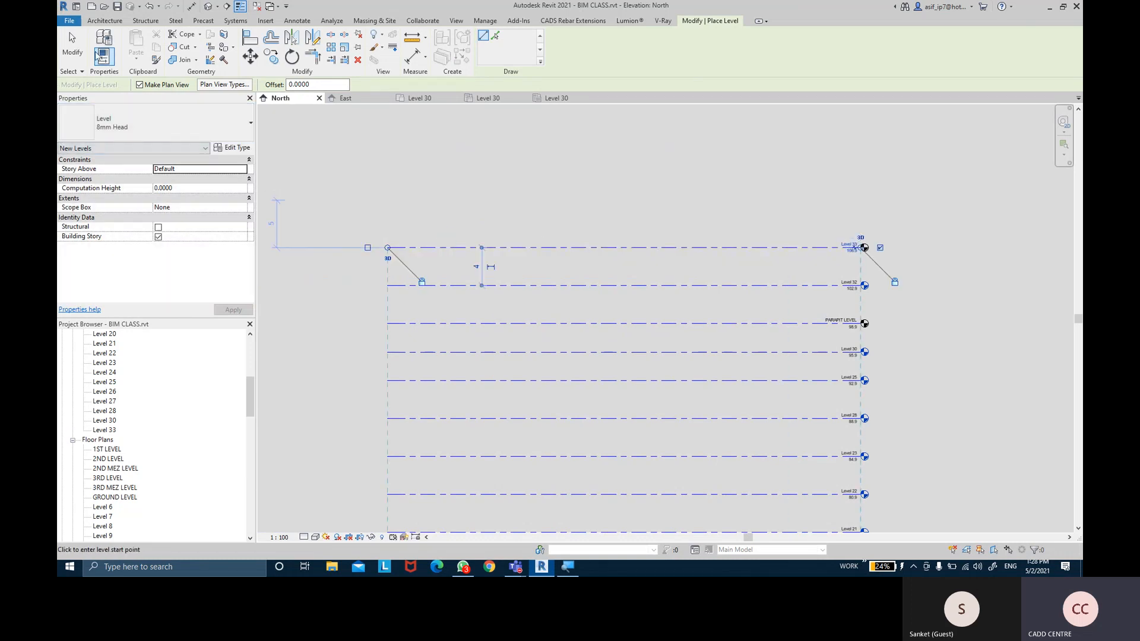
pyautogui.press('Escape')
pyautogui.click(729, 256)
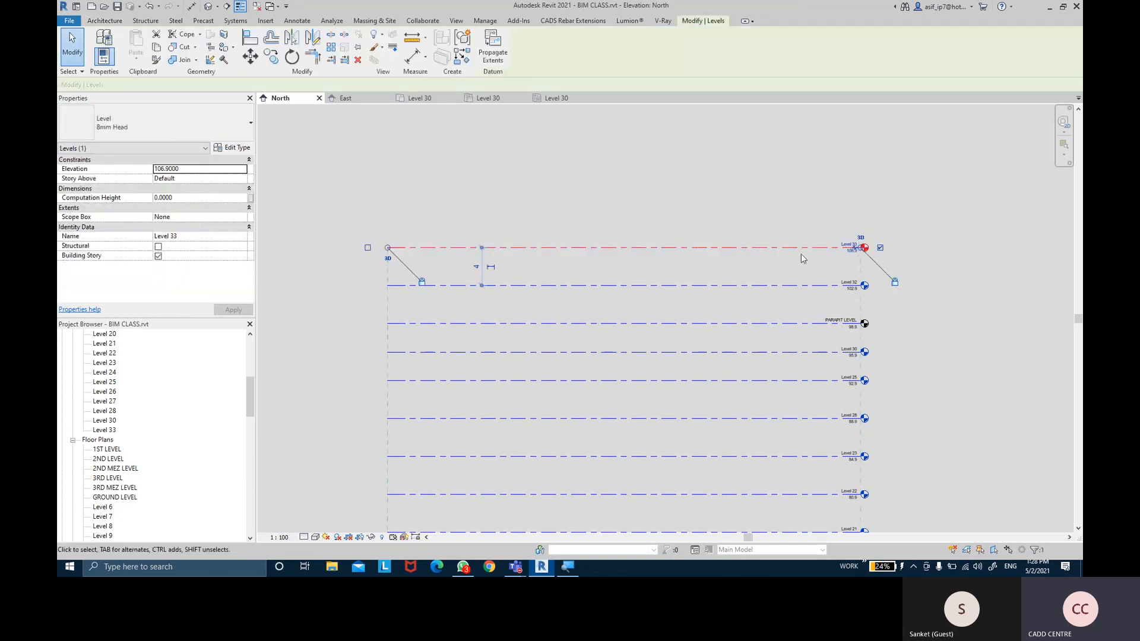
pyautogui.scroll(2, 897, 248)
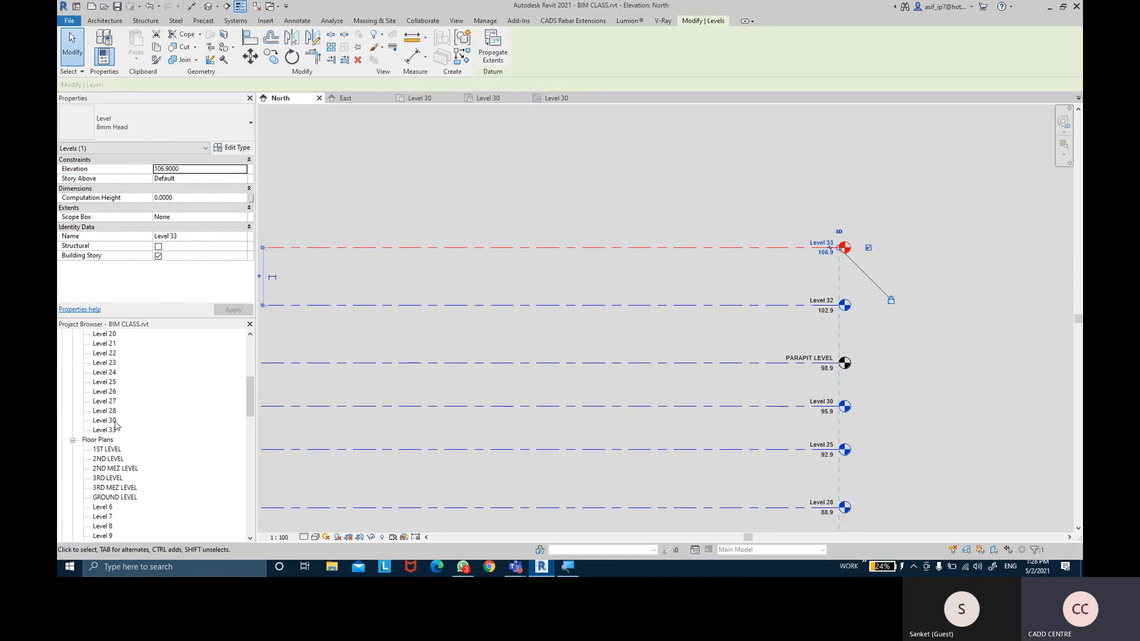
pyautogui.click(684, 234)
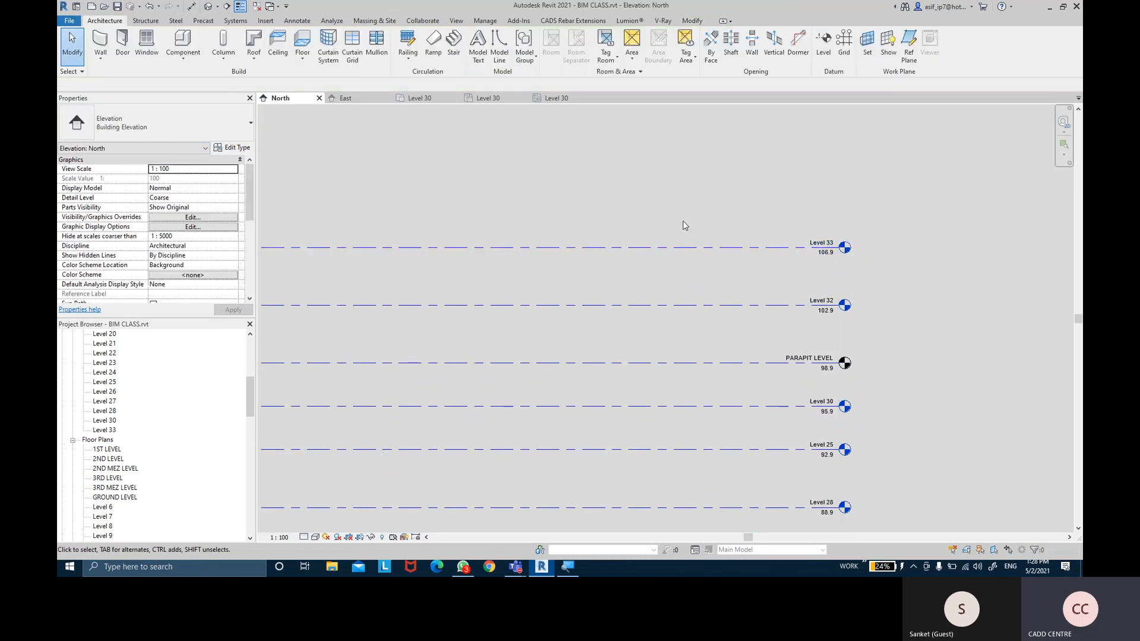
pyautogui.scroll(-2, 682, 213)
pyautogui.scroll(-6, 765, 303)
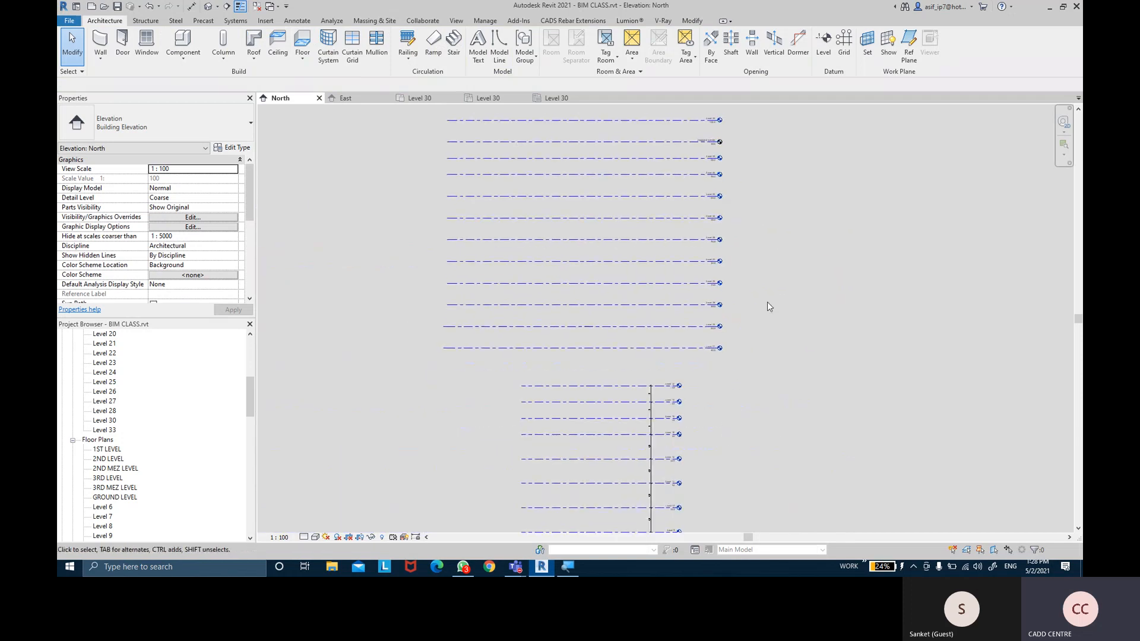
pyautogui.scroll(2, 724, 271)
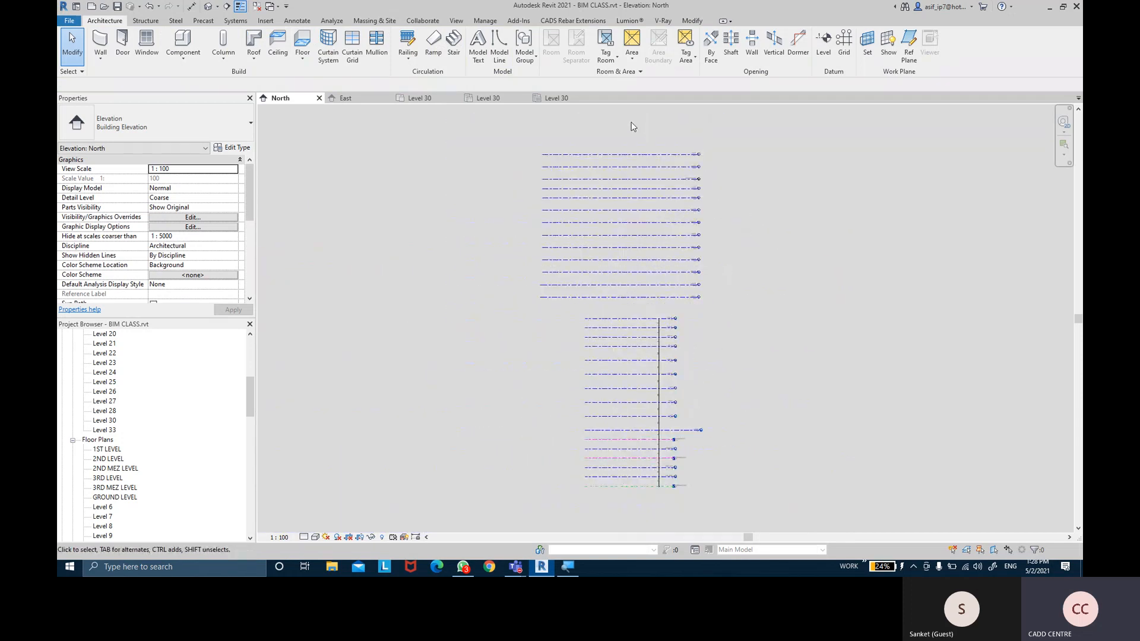
pyautogui.moveTo(520, 131); pyautogui.dragTo(746, 489)
pyautogui.click(833, 359)
pyautogui.click(456, 22)
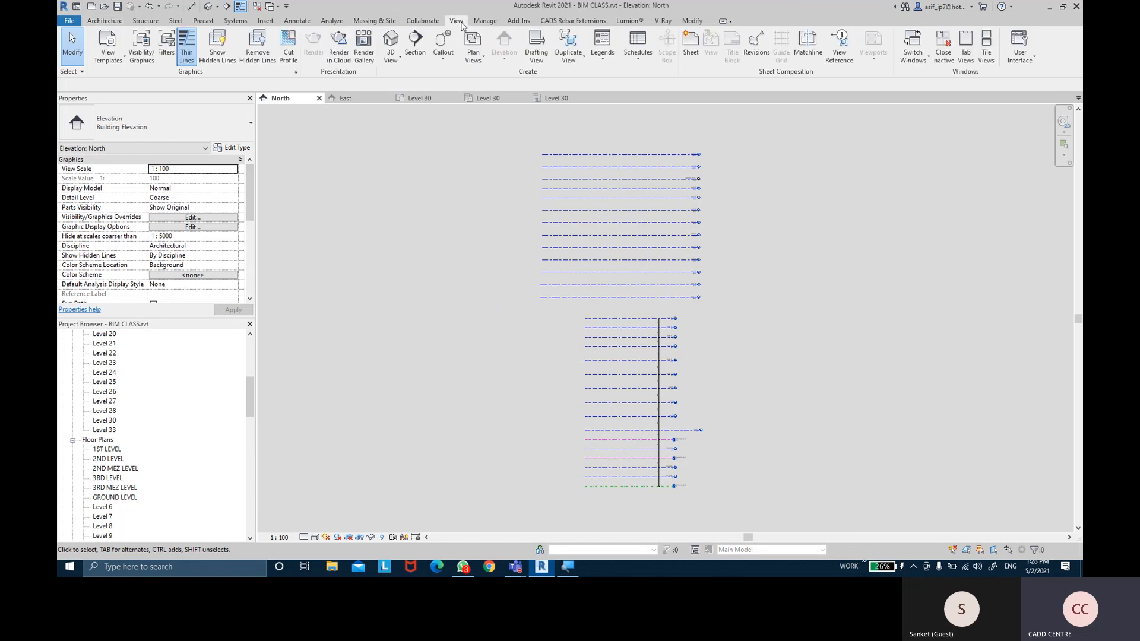
# Create a new Schedule/Quantities for the Levels category, keeping the name Level Schedule
pyautogui.click(644, 69)
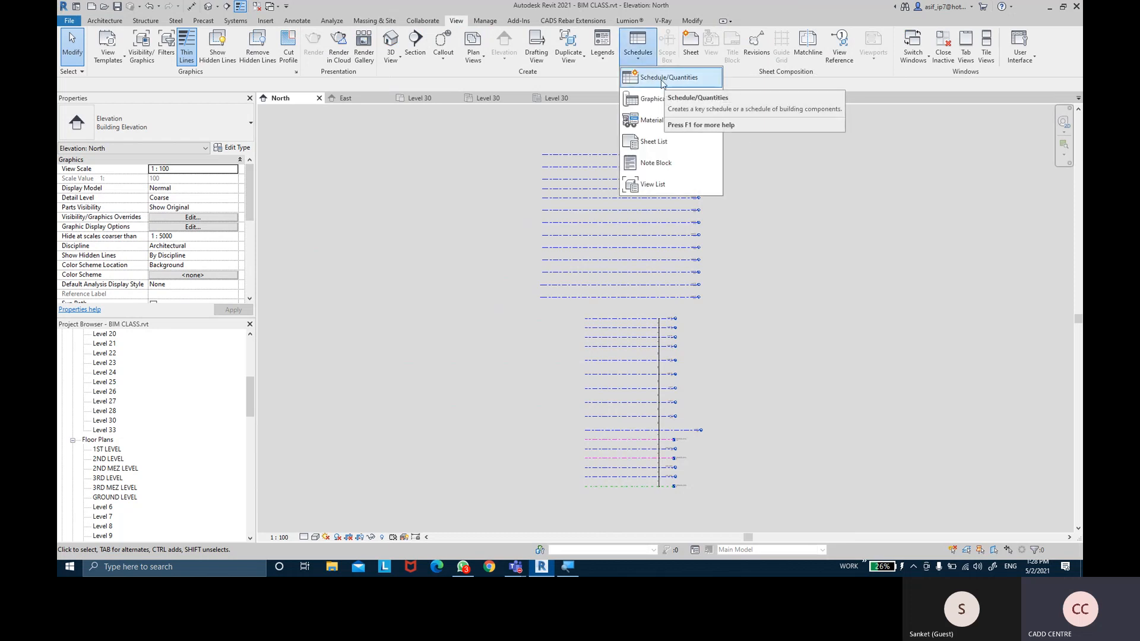
pyautogui.click(660, 80)
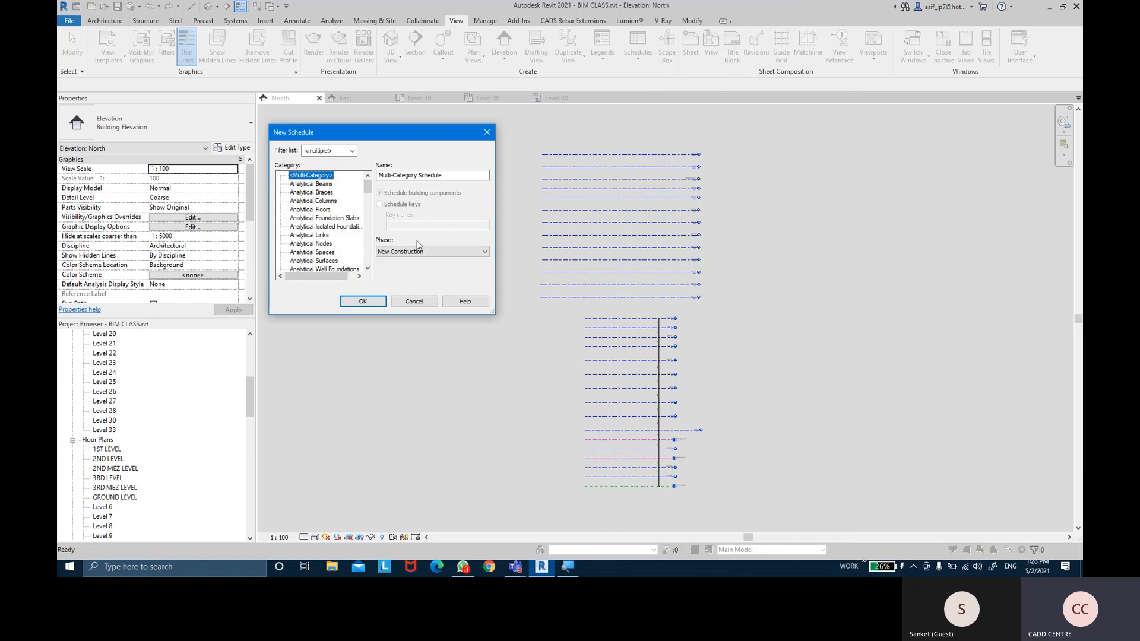
pyautogui.click(322, 227)
pyautogui.press('l')
pyautogui.press('e')
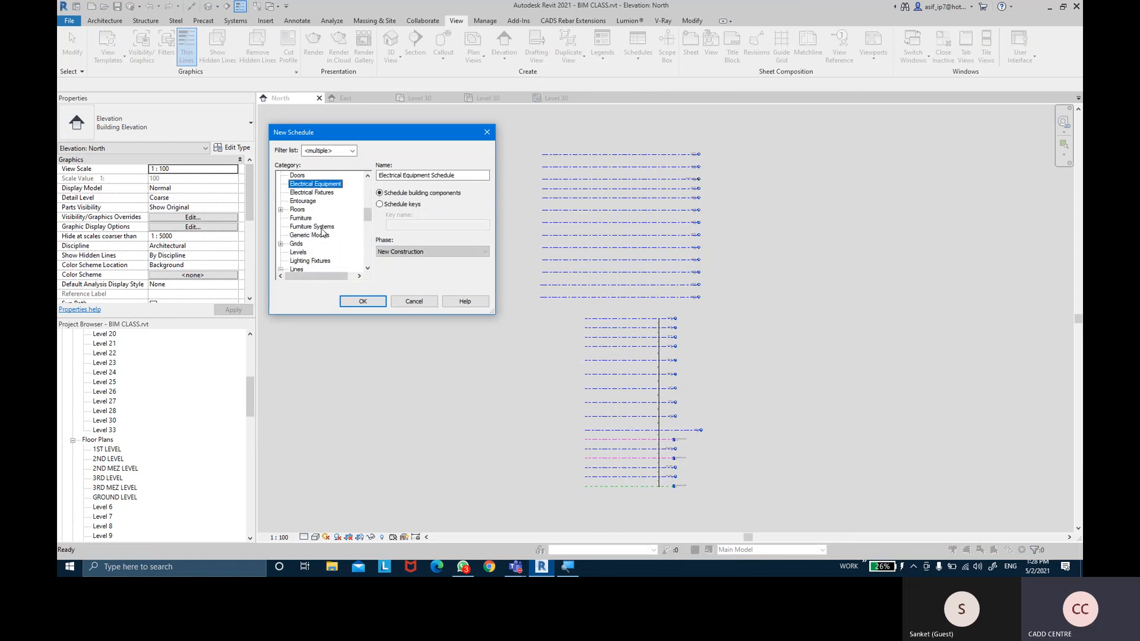
pyautogui.click(300, 254)
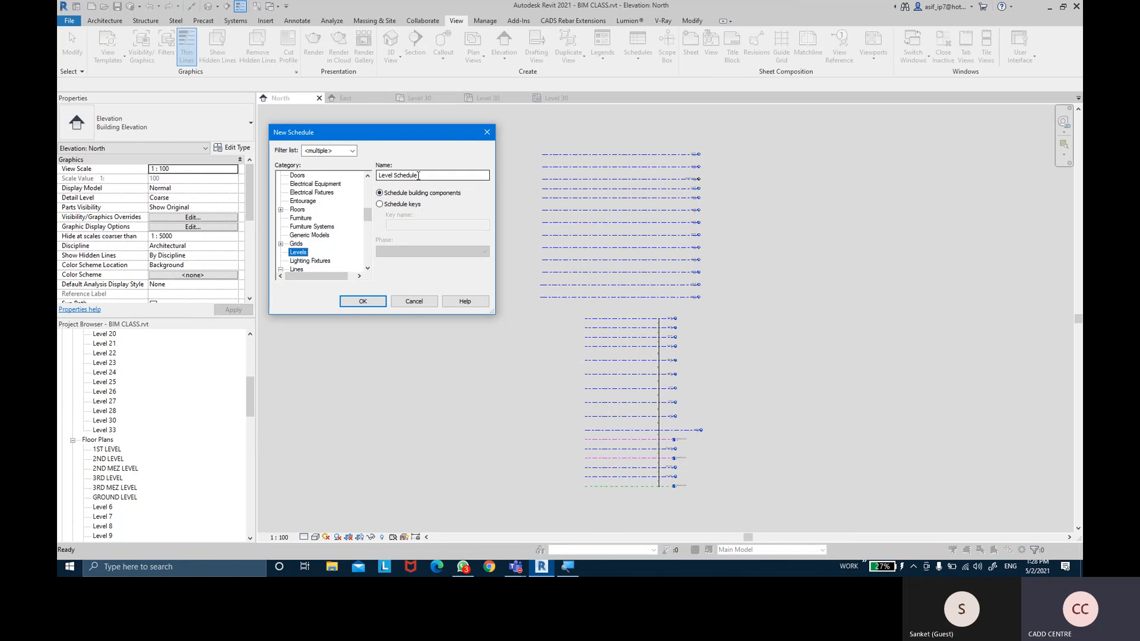
pyautogui.click(376, 303)
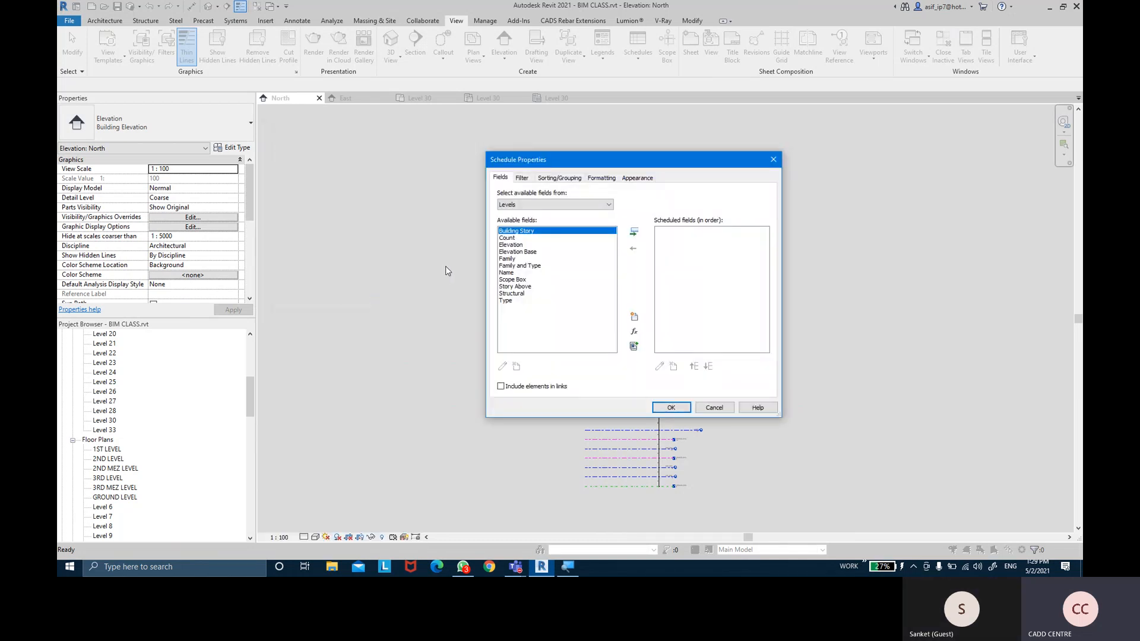
# Add Count and Name as schedule fields, removing the briefly added Family and Type
pyautogui.click(505, 239)
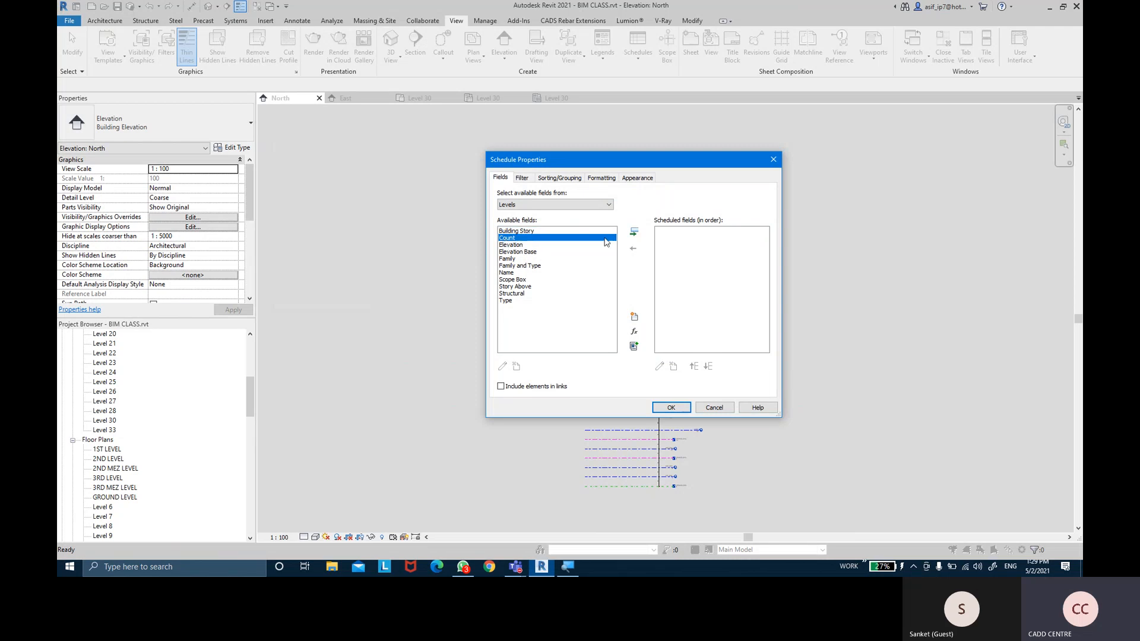
pyautogui.click(632, 232)
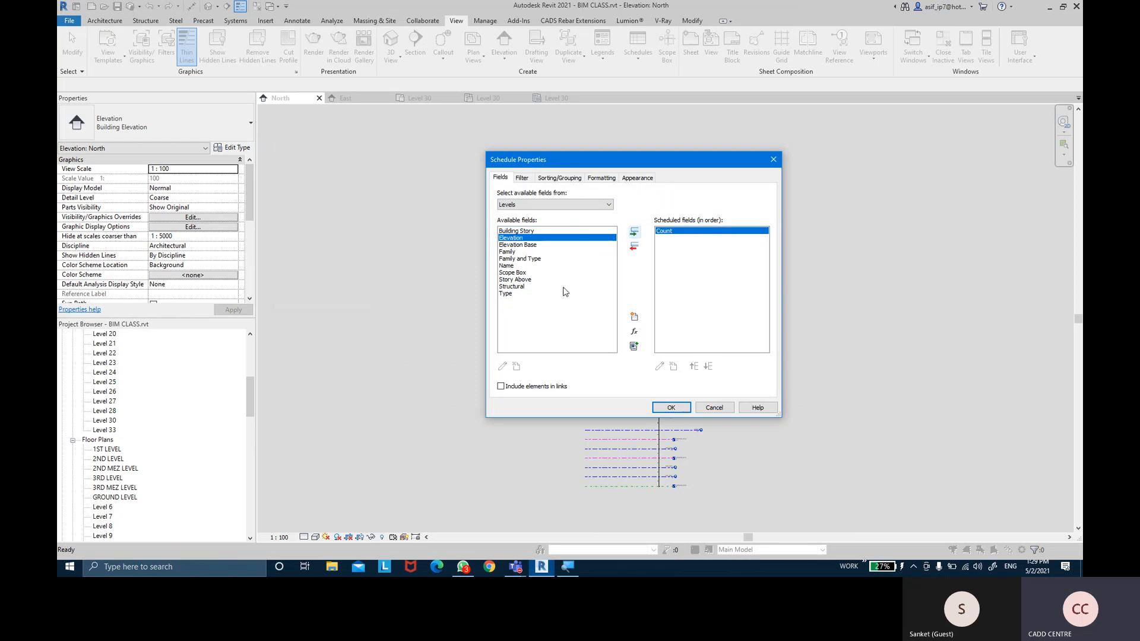
pyautogui.click(528, 260)
pyautogui.click(635, 233)
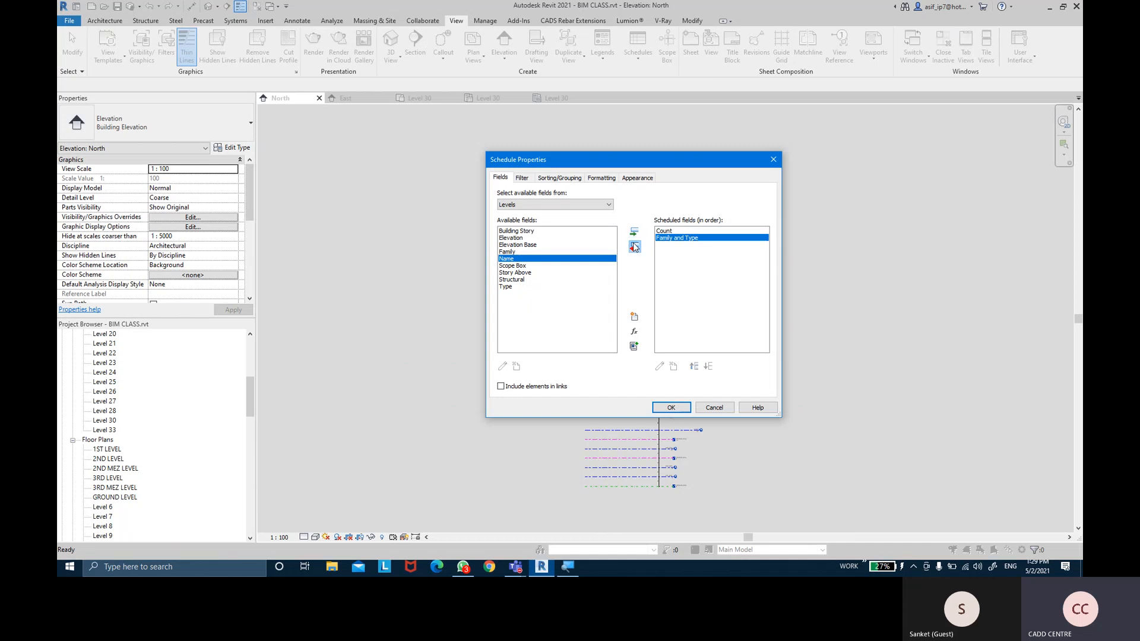
pyautogui.click(633, 246)
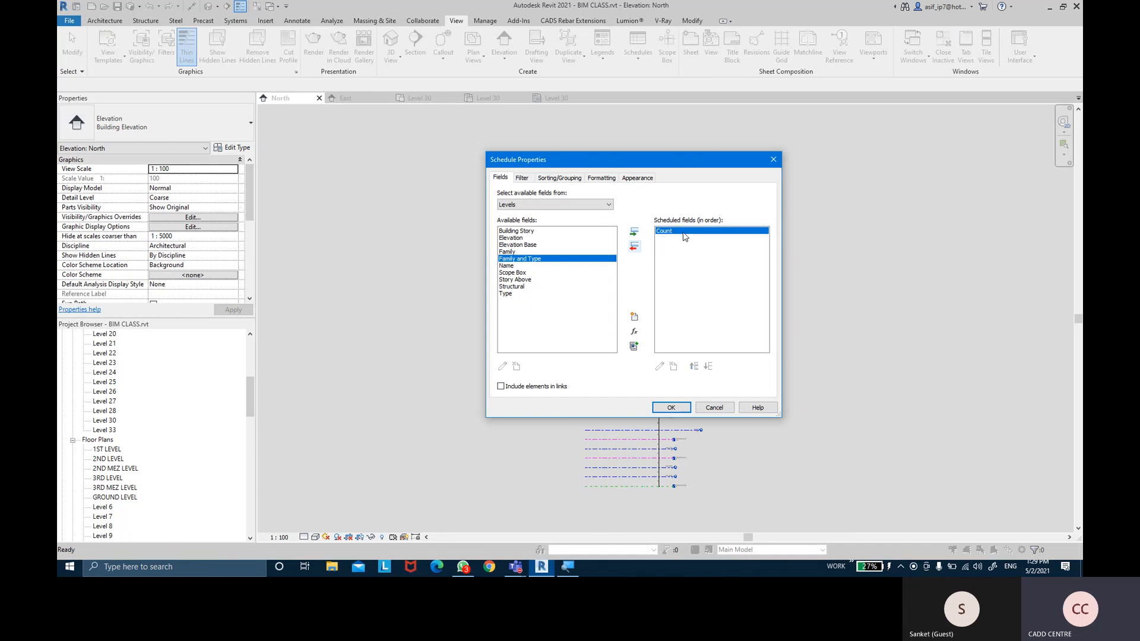
pyautogui.click(507, 266)
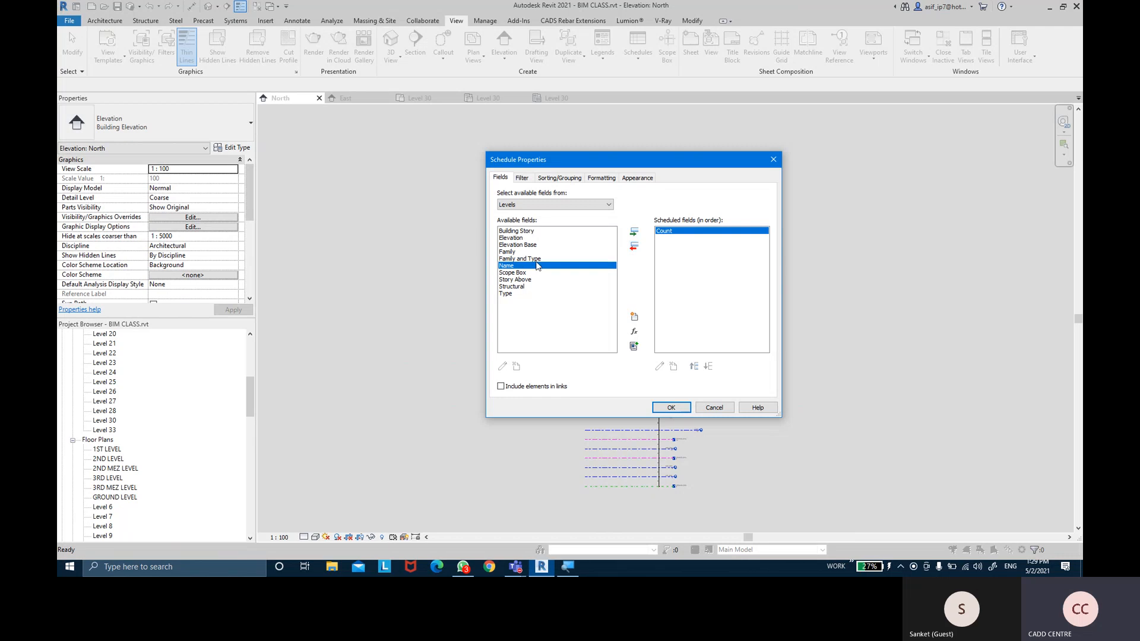
pyautogui.click(635, 234)
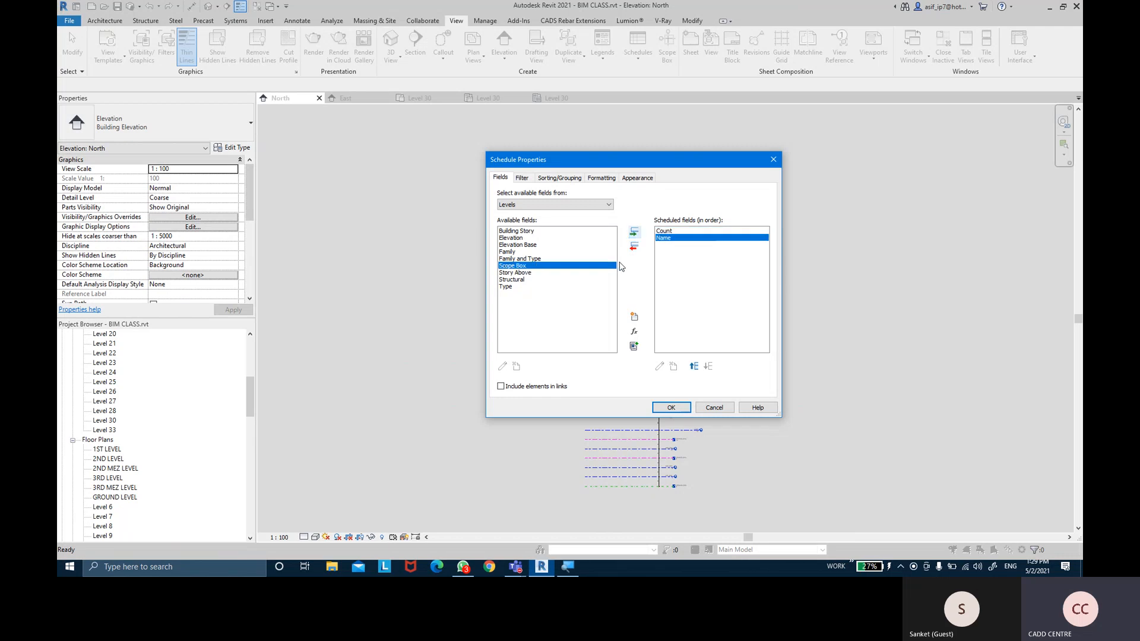
# Add Story Above, Elevation, Structural and Building Story as schedule fields
pyautogui.click(516, 275)
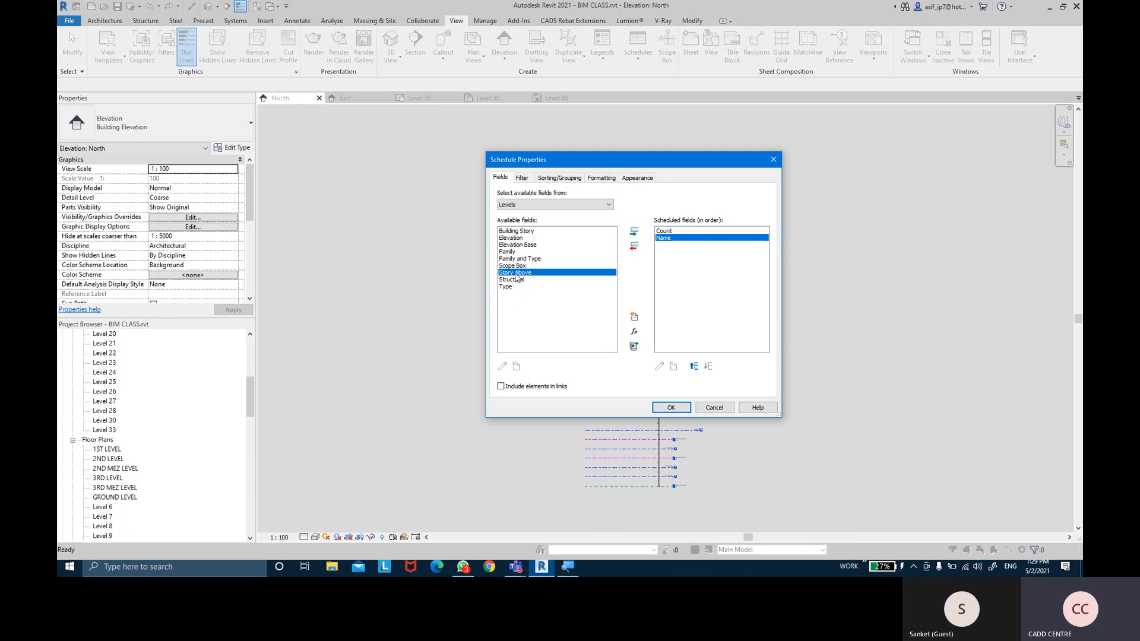
pyautogui.click(633, 231)
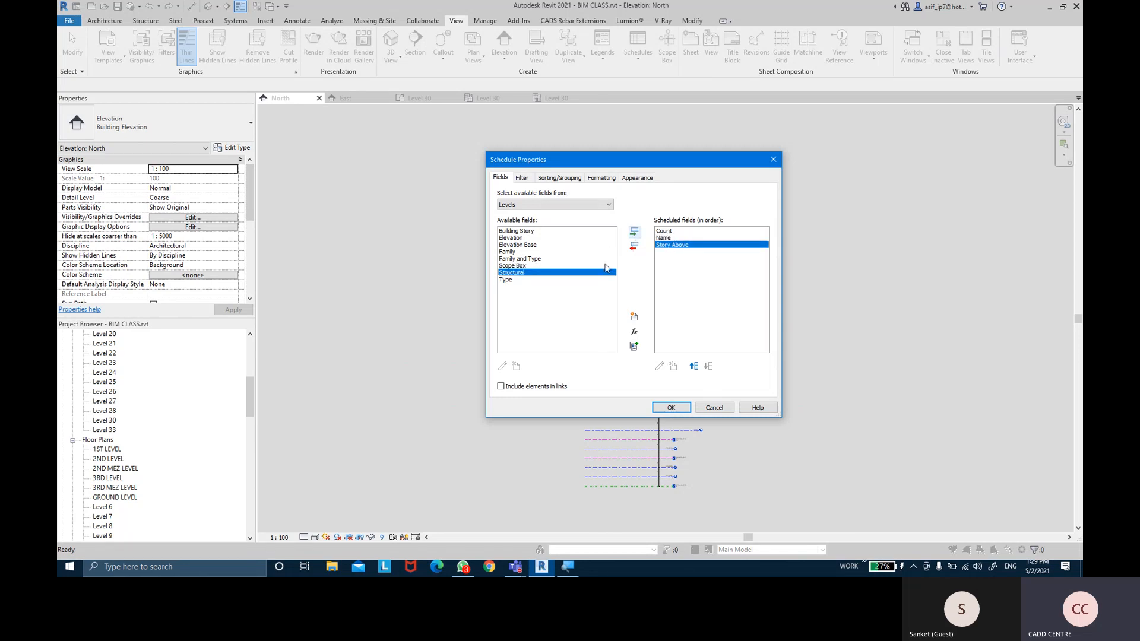
pyautogui.click(515, 238)
pyautogui.click(633, 232)
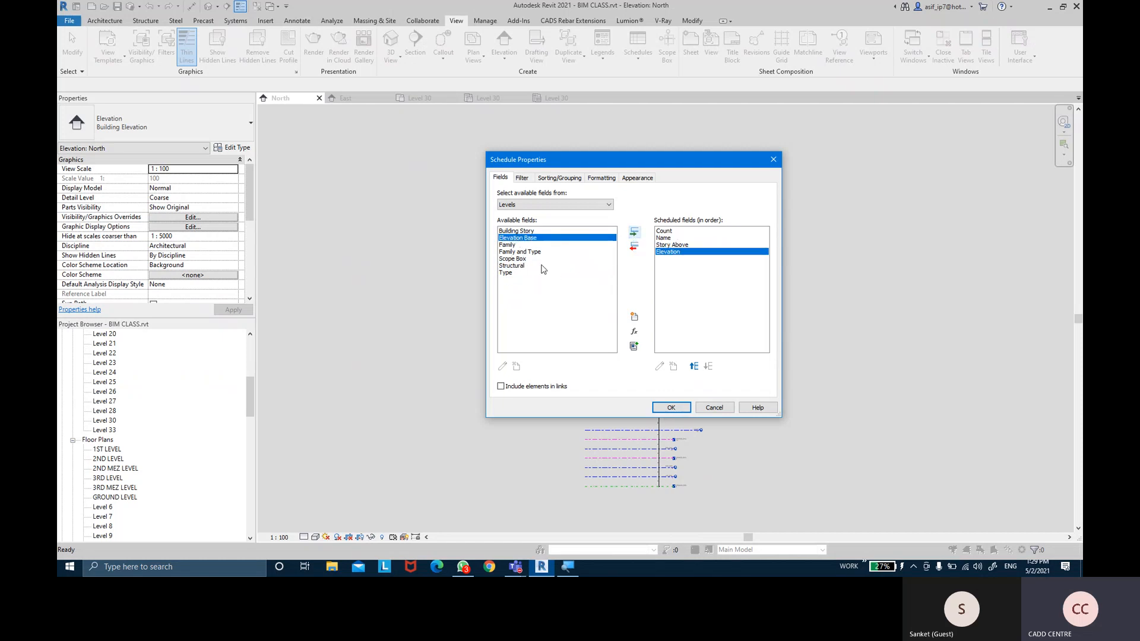
pyautogui.click(518, 265)
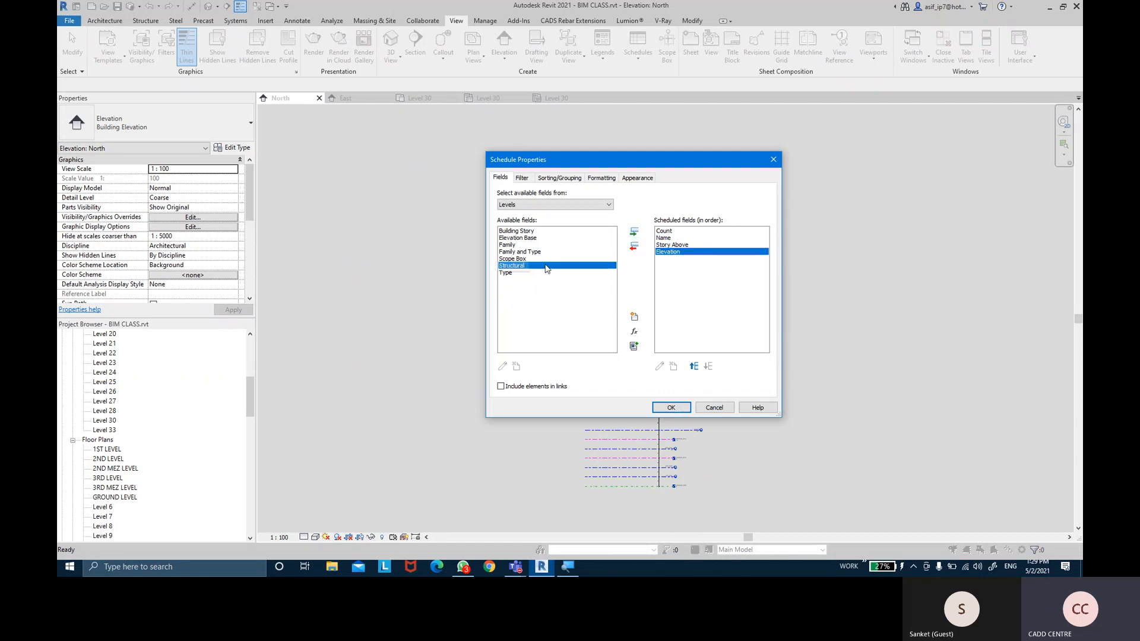
pyautogui.click(633, 231)
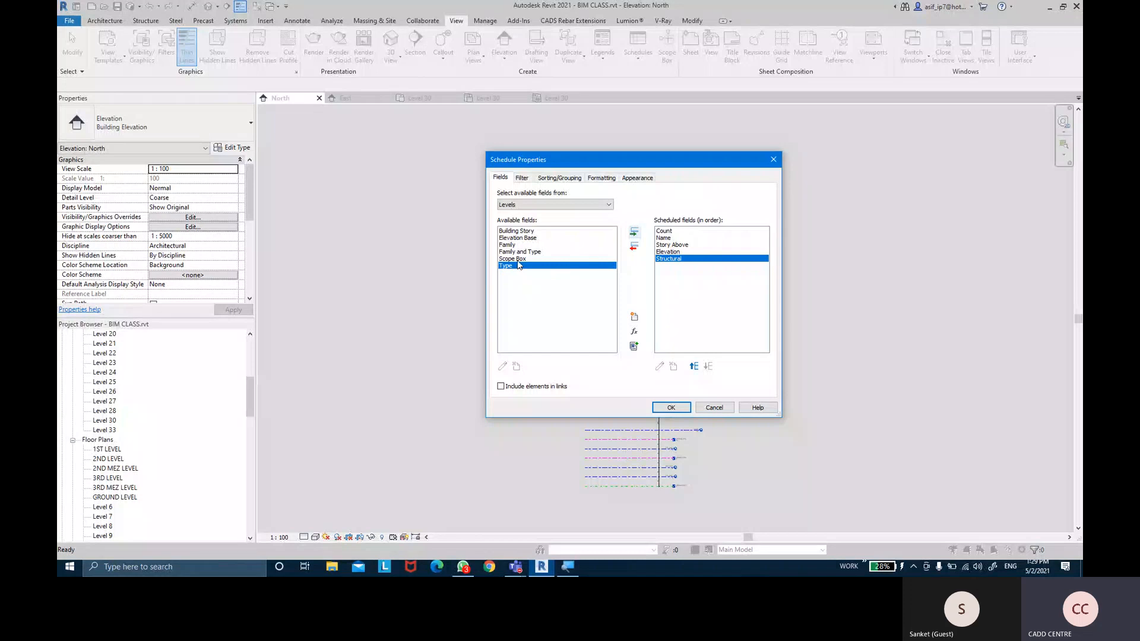
pyautogui.click(516, 231)
pyautogui.click(634, 232)
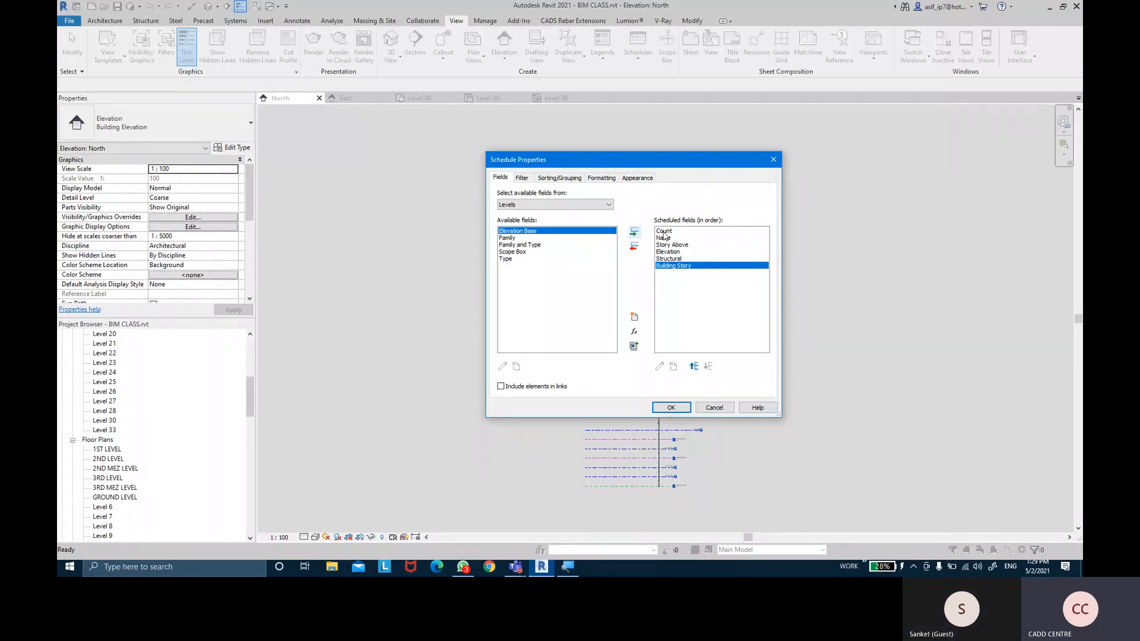
# Review the chosen fields, trying Building Story one place up and back at the end
pyautogui.click(665, 231)
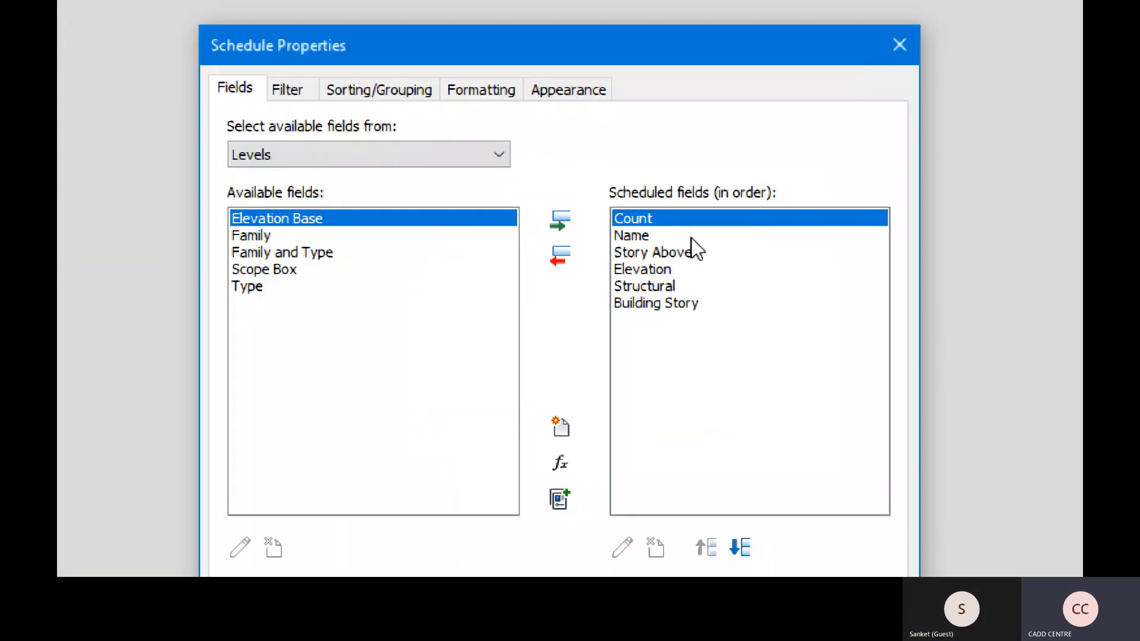
pyautogui.click(655, 235)
pyautogui.click(661, 252)
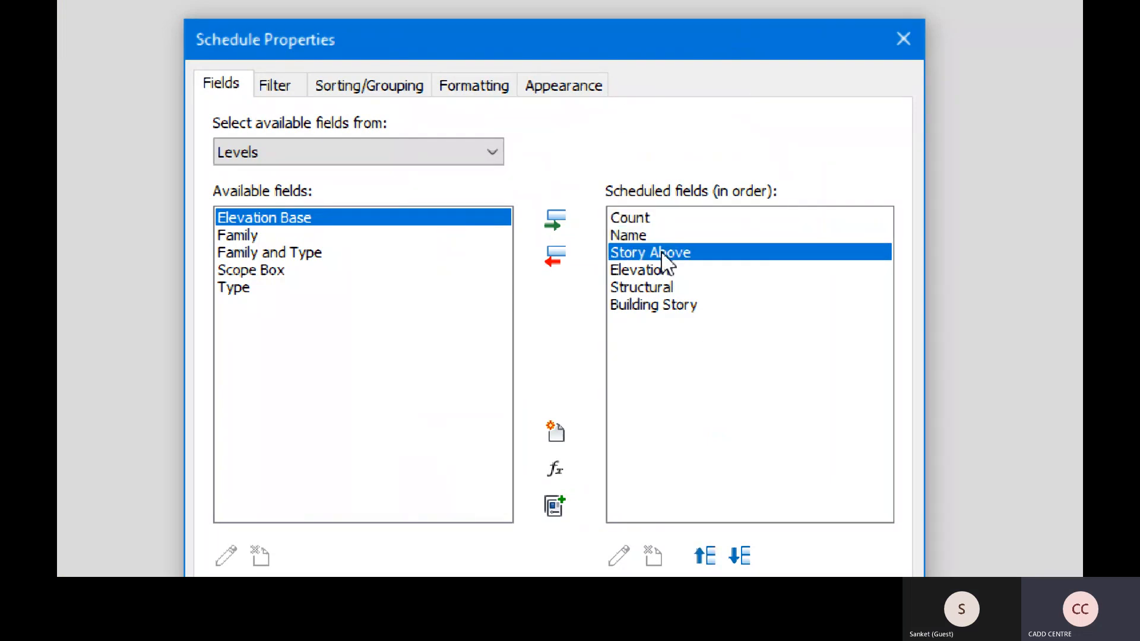
pyautogui.click(673, 272)
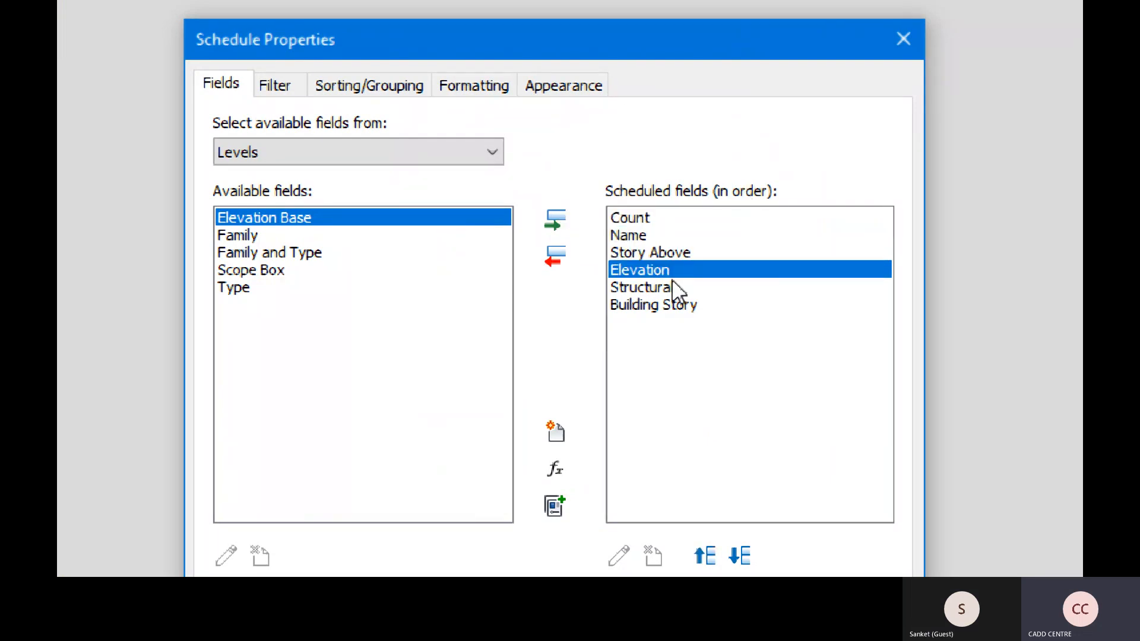
pyautogui.click(673, 289)
pyautogui.click(672, 308)
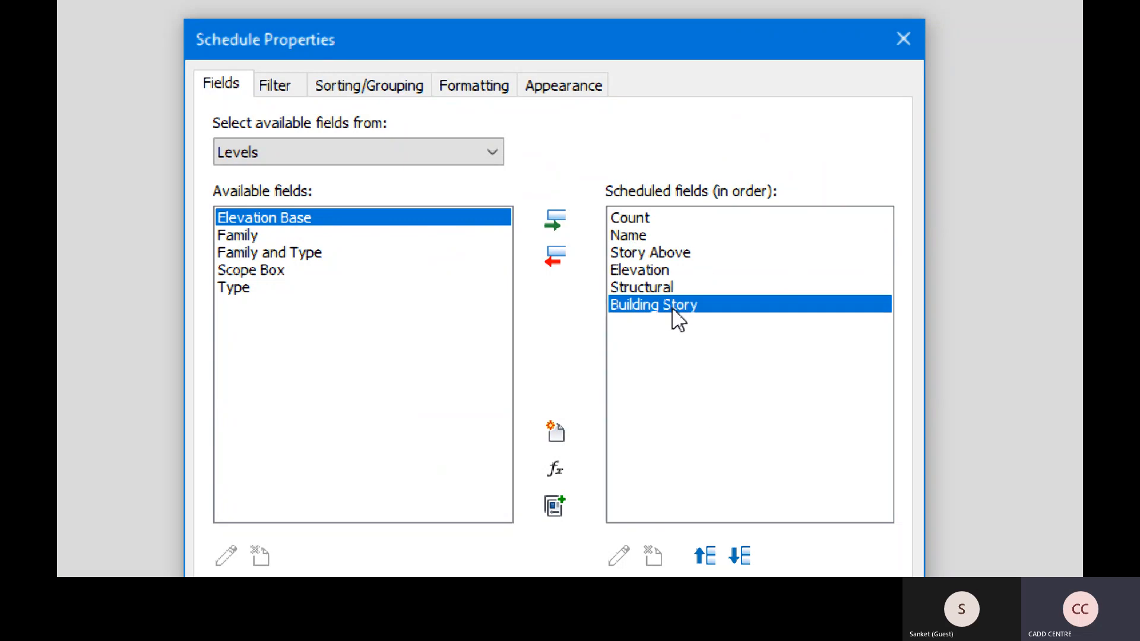
pyautogui.click(706, 537)
pyautogui.click(740, 537)
pyautogui.click(707, 537)
pyautogui.click(739, 537)
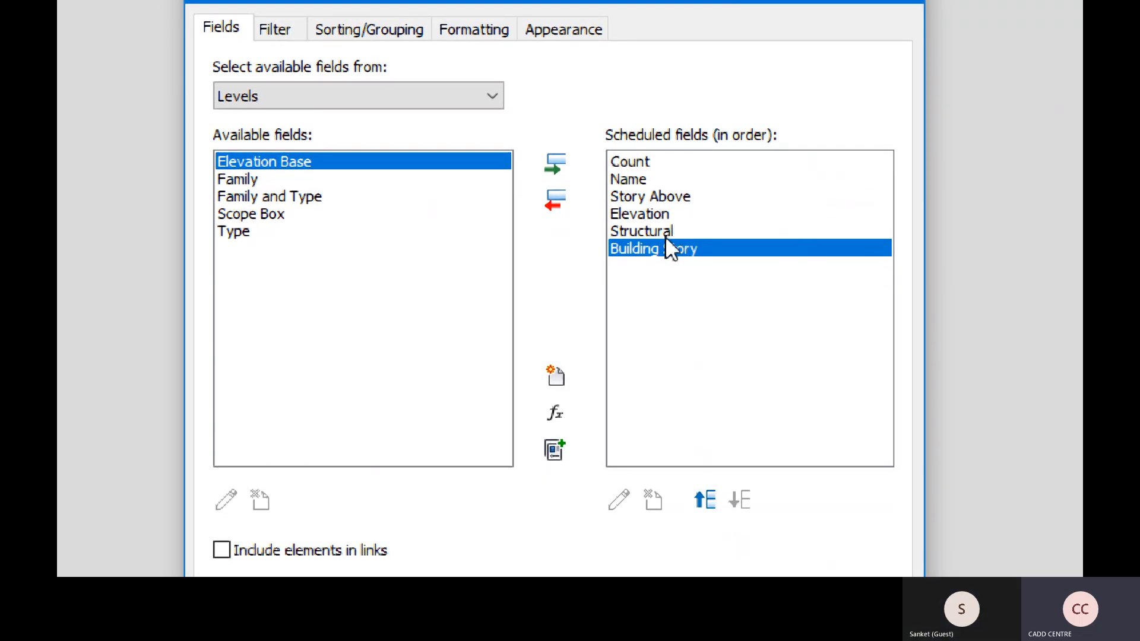
# Move Structural to the end after Building Story and confirm the schedule
pyautogui.click(665, 236)
pyautogui.click(710, 503)
pyautogui.click(743, 506)
pyautogui.click(743, 505)
pyautogui.press('ctrl')
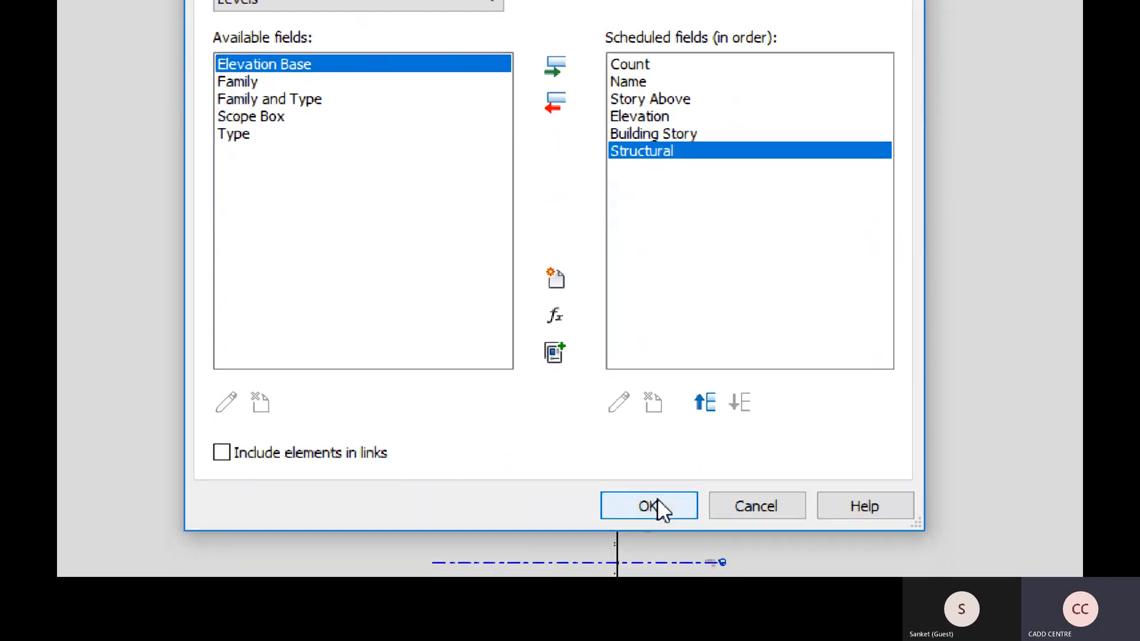
pyautogui.click(651, 506)
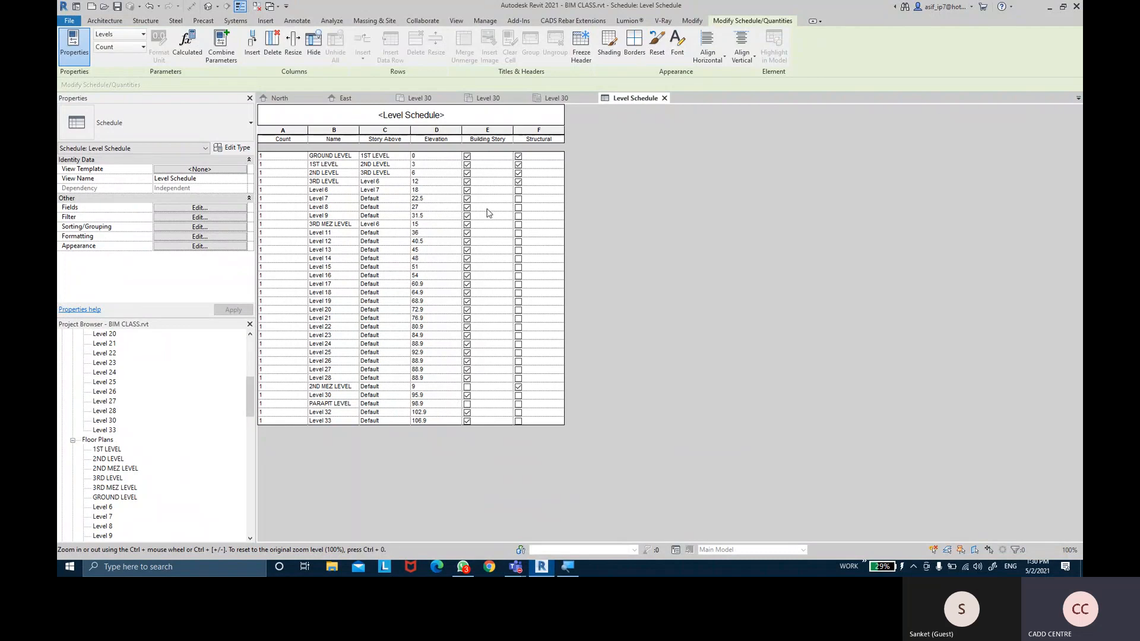
# Tick Structural for Level 33 down to Level 21, then untick PARAPIT LEVEL
pyautogui.click(552, 422)
pyautogui.click(518, 421)
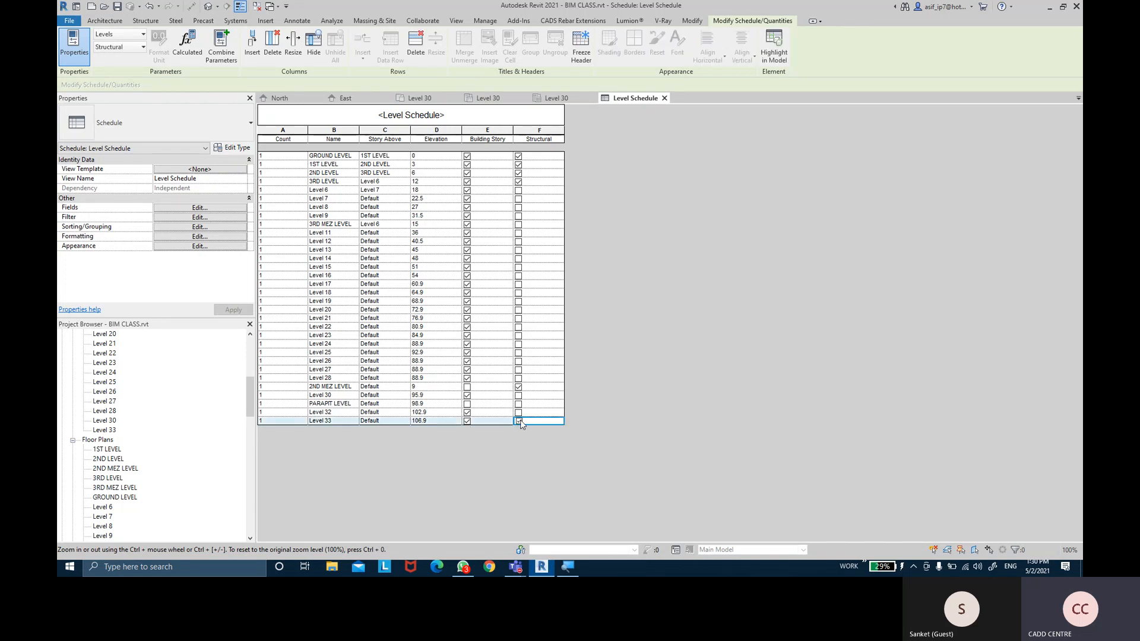
pyautogui.click(518, 412)
pyautogui.click(517, 404)
pyautogui.click(517, 396)
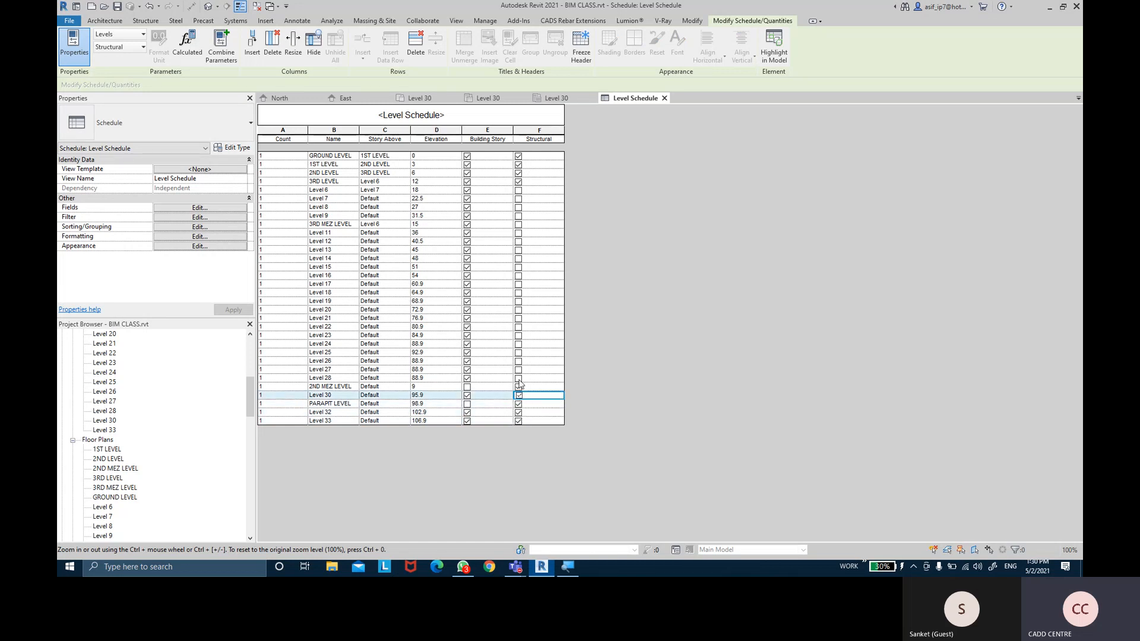
pyautogui.click(517, 386)
pyautogui.click(518, 378)
pyautogui.click(517, 370)
pyautogui.click(518, 361)
pyautogui.click(517, 352)
pyautogui.click(517, 344)
pyautogui.click(517, 335)
pyautogui.click(517, 327)
pyautogui.click(518, 319)
pyautogui.click(518, 318)
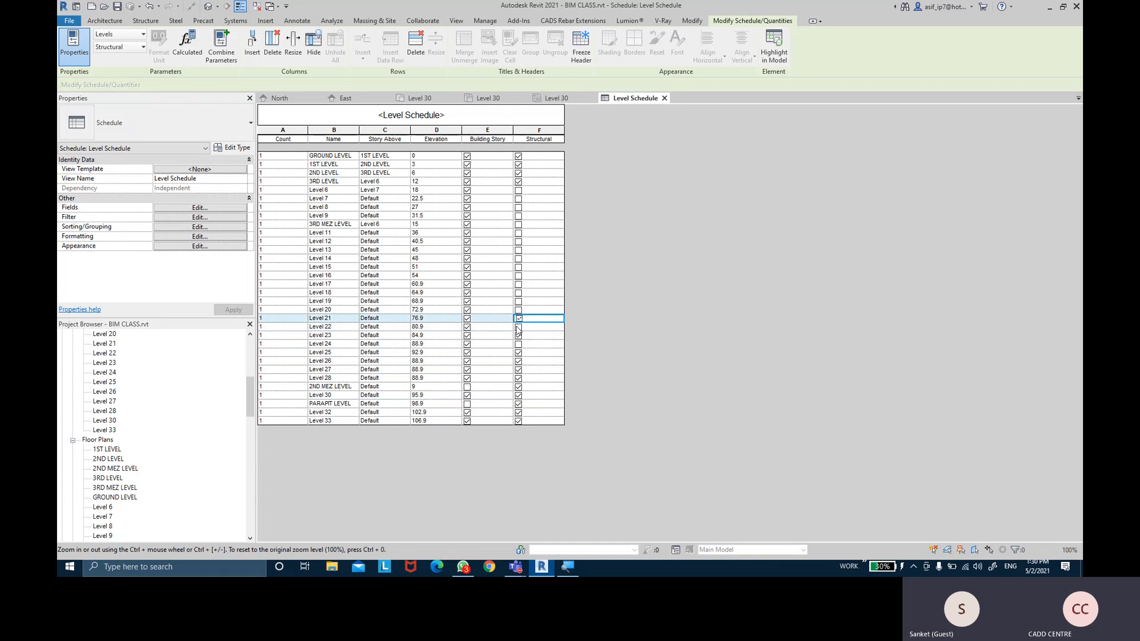
pyautogui.click(518, 404)
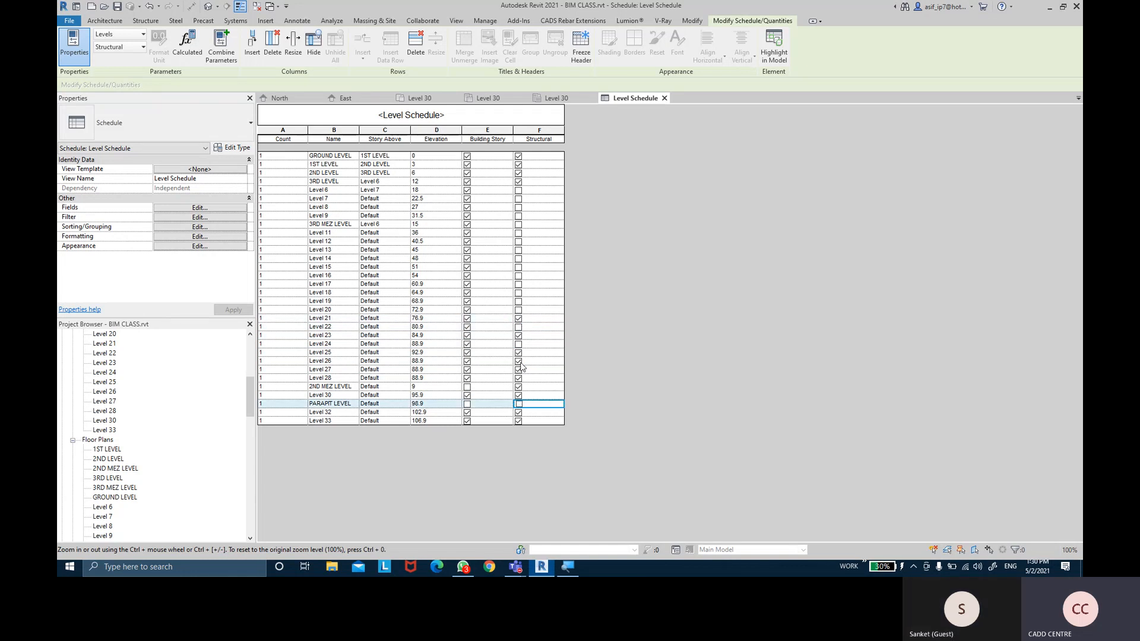
pyautogui.click(518, 344)
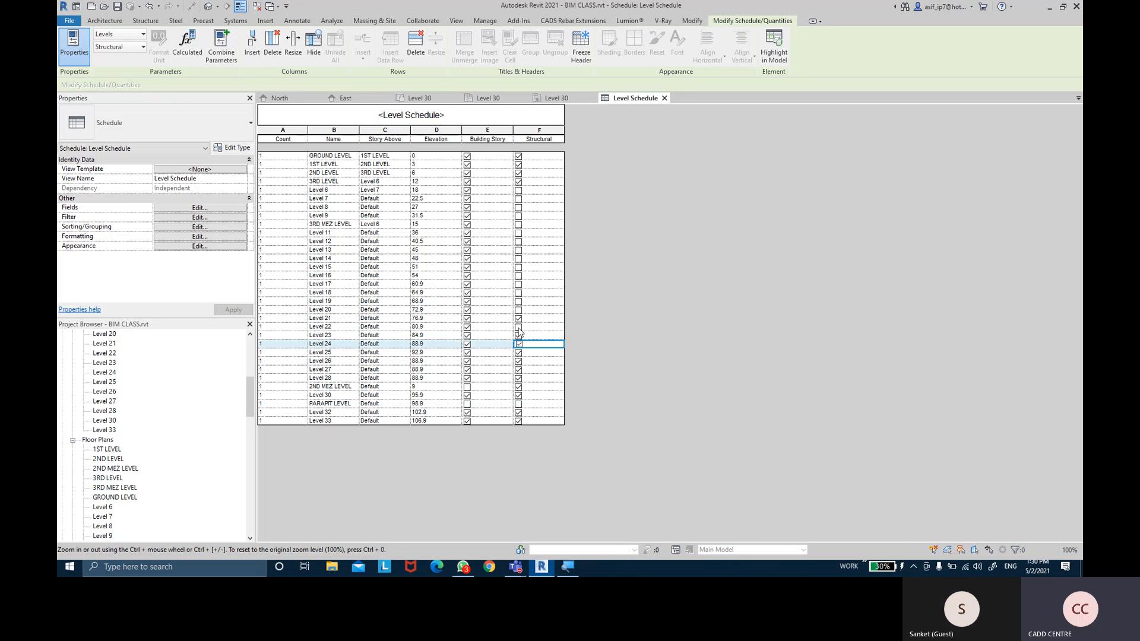
pyautogui.click(518, 327)
# Tick Structural for Level 20 down through Level 6, including 3RD MEZ LEVEL
pyautogui.click(518, 310)
pyautogui.click(518, 300)
pyautogui.click(518, 292)
pyautogui.click(518, 284)
pyautogui.click(518, 276)
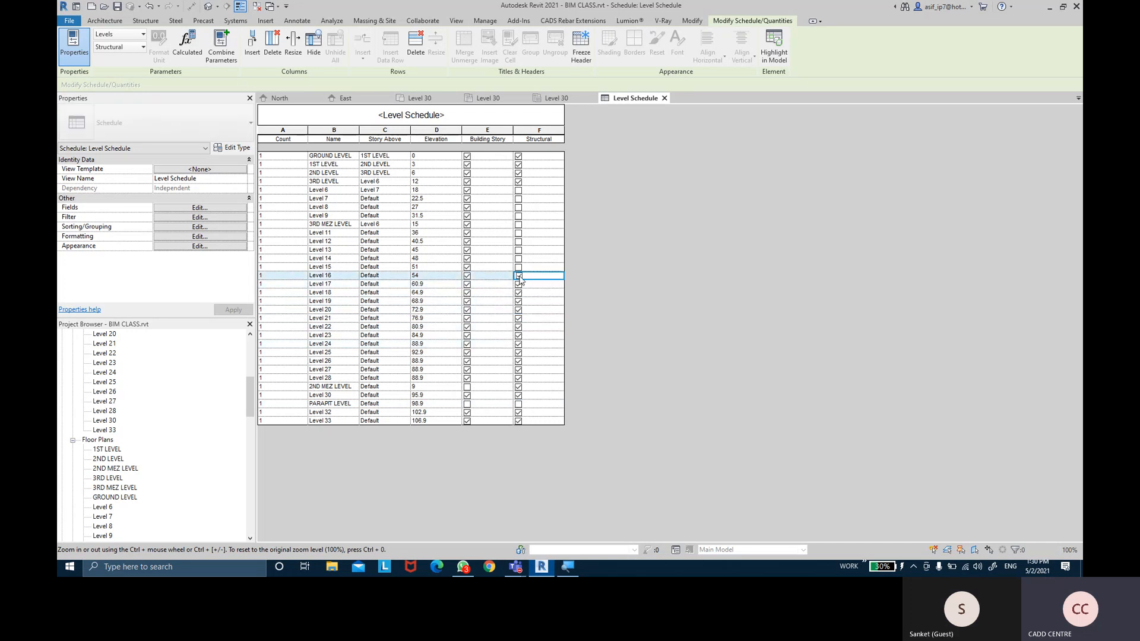
pyautogui.click(518, 266)
pyautogui.click(519, 258)
pyautogui.click(519, 249)
pyautogui.click(518, 241)
pyautogui.click(519, 232)
pyautogui.click(519, 224)
pyautogui.click(518, 215)
pyautogui.click(518, 207)
pyautogui.click(518, 198)
pyautogui.click(518, 190)
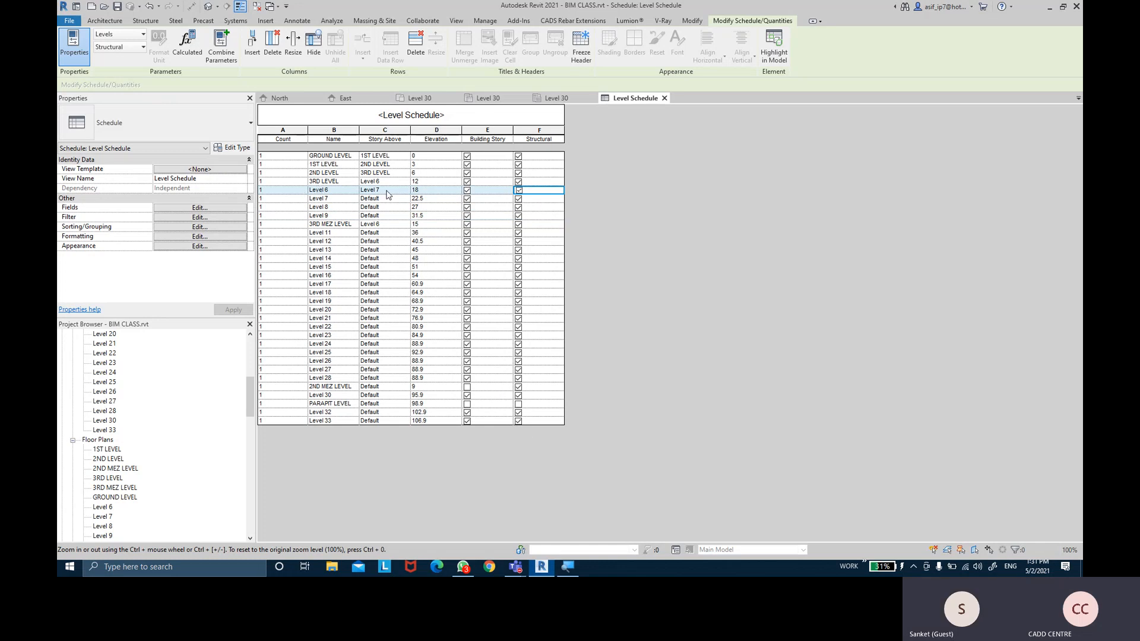
# Set Story Above to Level 8 for Level 7, Level 9 for Level 8, Level 11 for Level 9
pyautogui.click(335, 200)
pyautogui.click(401, 198)
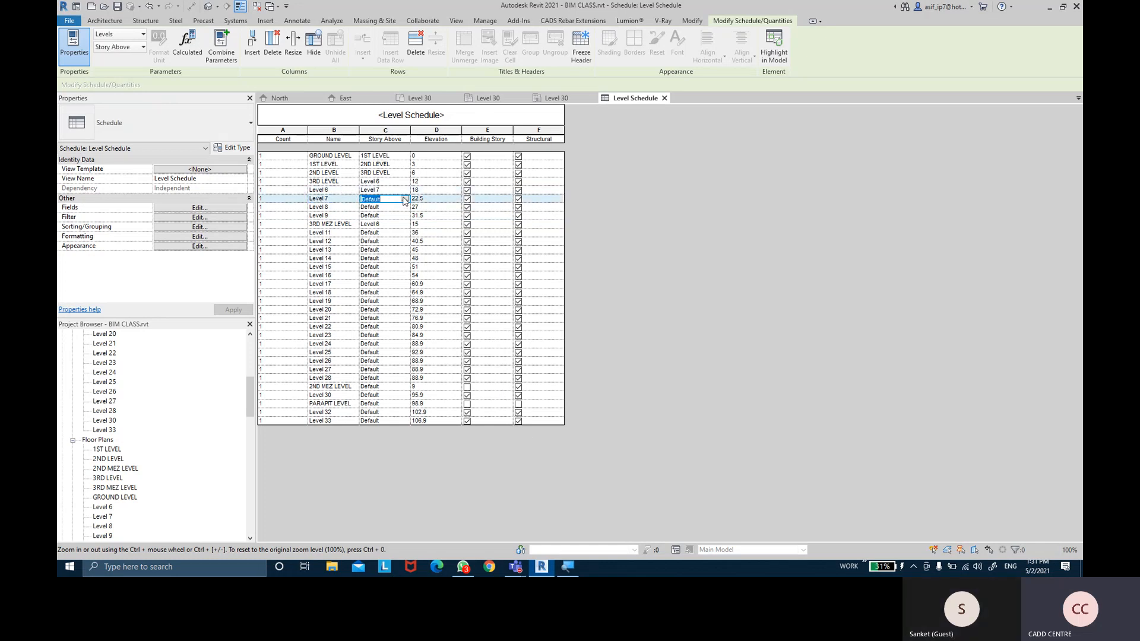
pyautogui.click(405, 200)
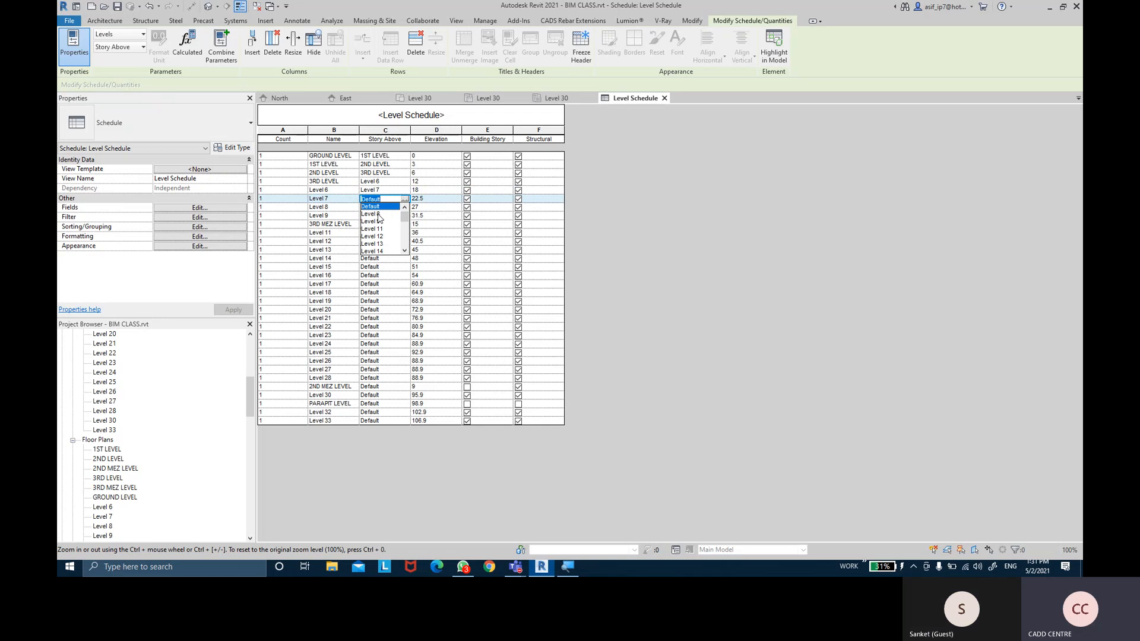
pyautogui.click(378, 215)
pyautogui.click(404, 207)
pyautogui.click(405, 208)
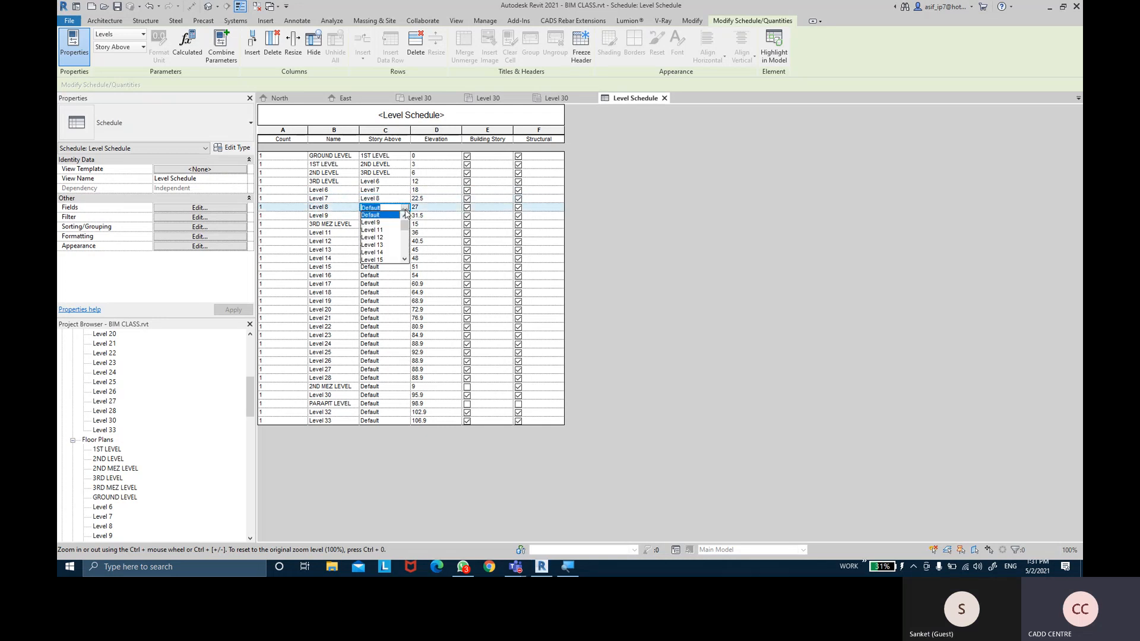
pyautogui.click(381, 222)
pyautogui.click(400, 217)
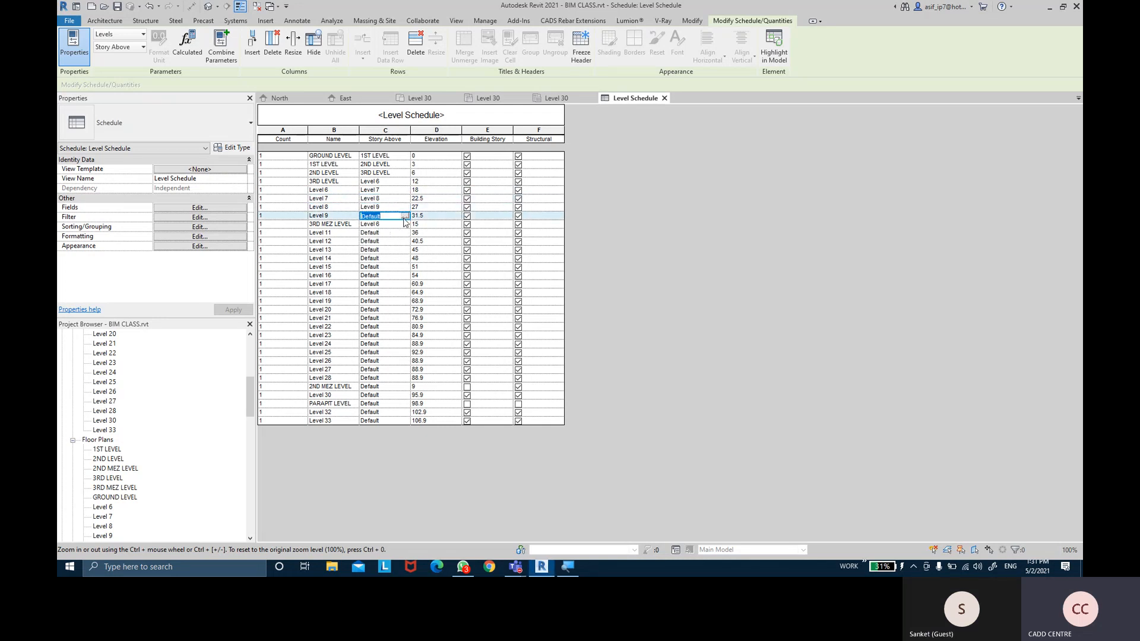
pyautogui.click(404, 215)
pyautogui.click(390, 234)
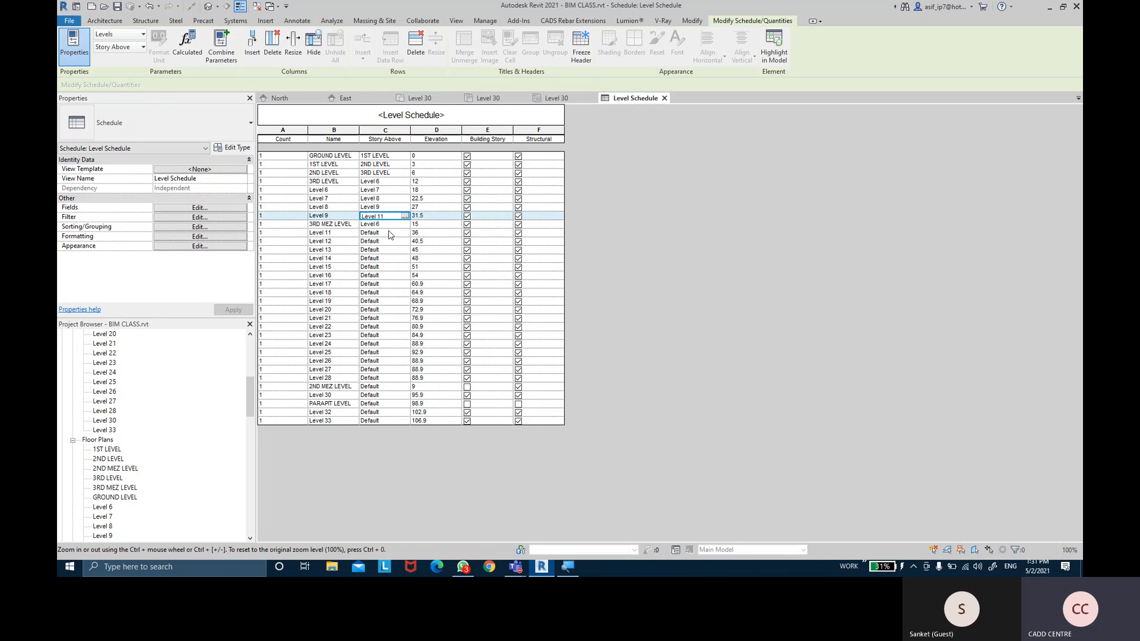
# Set Story Above to Level 6 for 3RD MEZ LEVEL, Level 12 for Level 11, Level 13 for Level 12
pyautogui.click(403, 225)
pyautogui.click(404, 224)
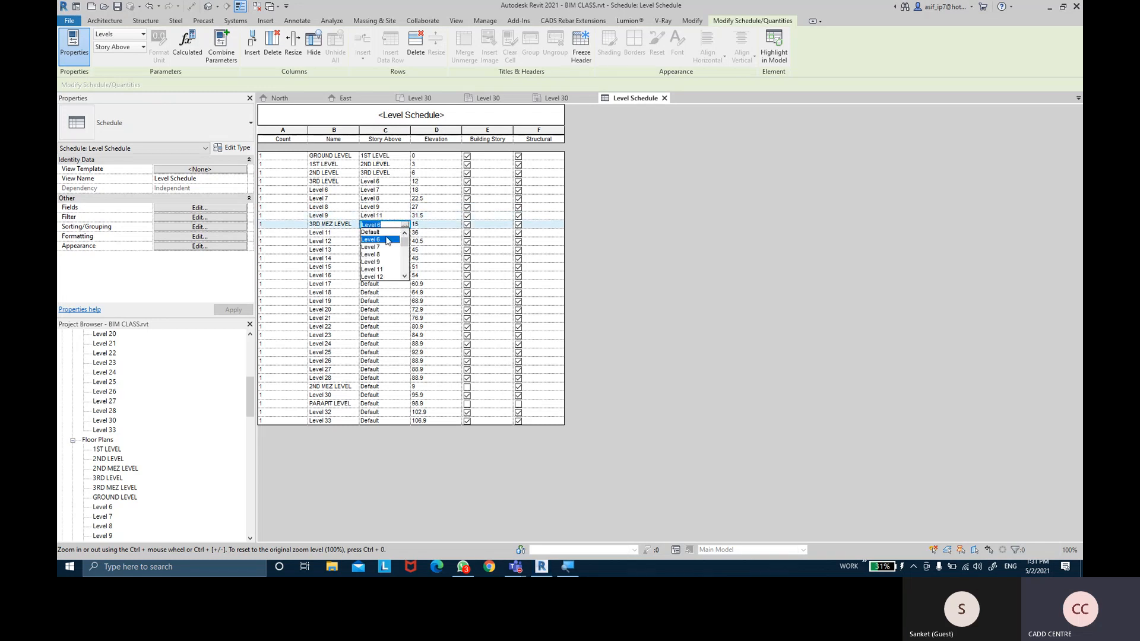
pyautogui.click(386, 240)
pyautogui.click(401, 233)
pyautogui.click(404, 233)
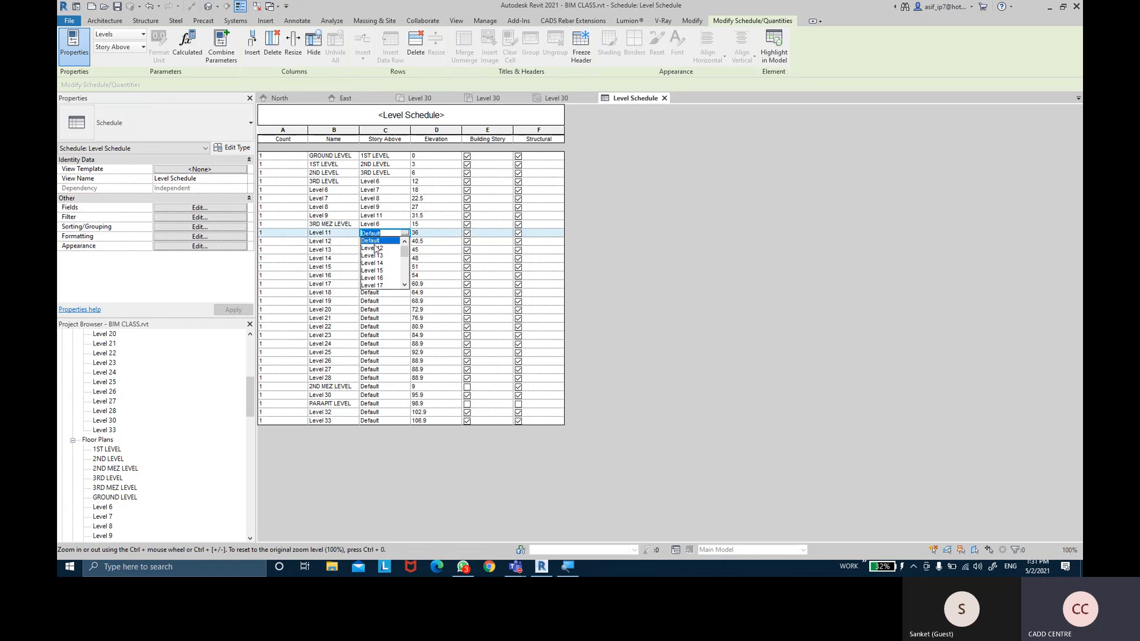
pyautogui.click(403, 255)
pyautogui.click(403, 242)
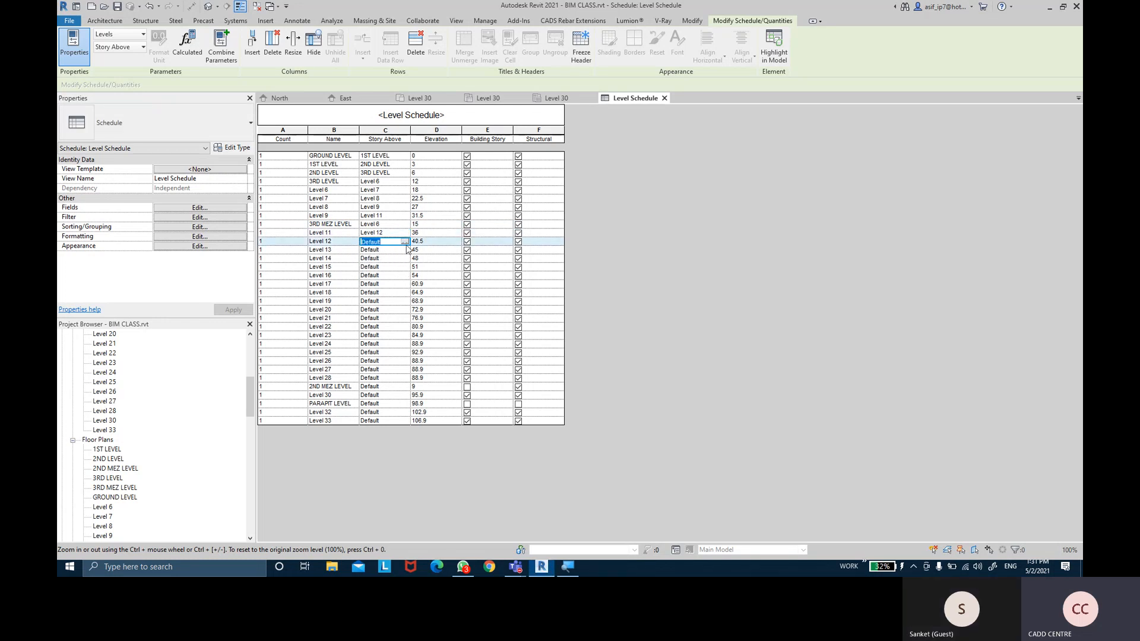
pyautogui.click(405, 242)
pyautogui.click(371, 257)
pyautogui.keyDown('ctrl'); pyautogui.scroll(2, 582, 304); pyautogui.keyUp('ctrl')
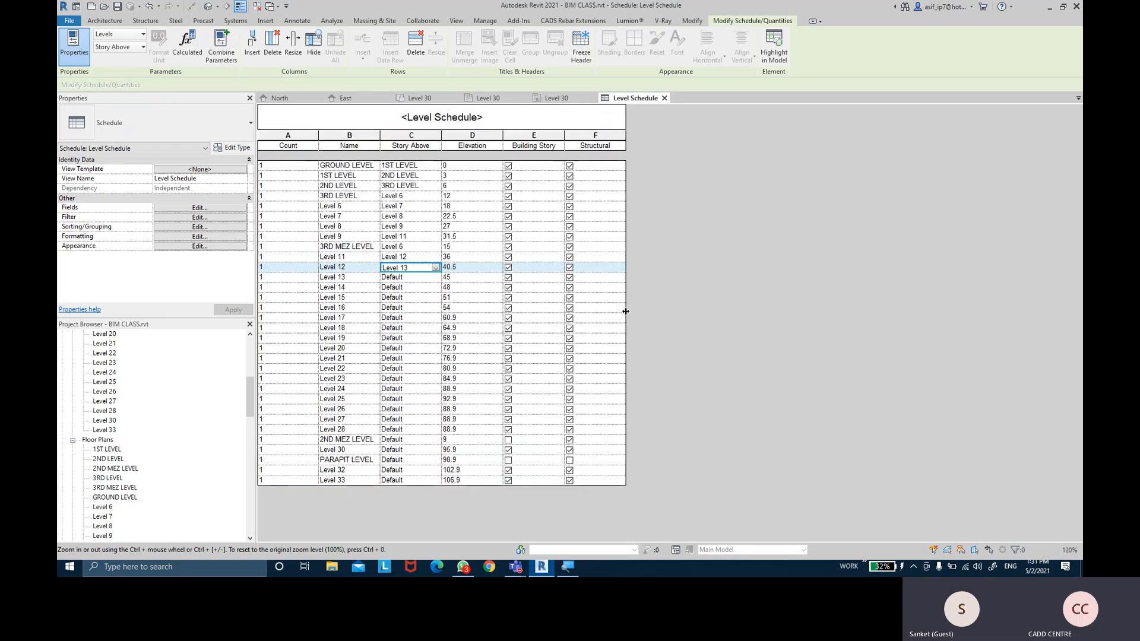
pyautogui.keyDown('ctrl'); pyautogui.scroll(1, 679, 311); pyautogui.keyUp('ctrl')
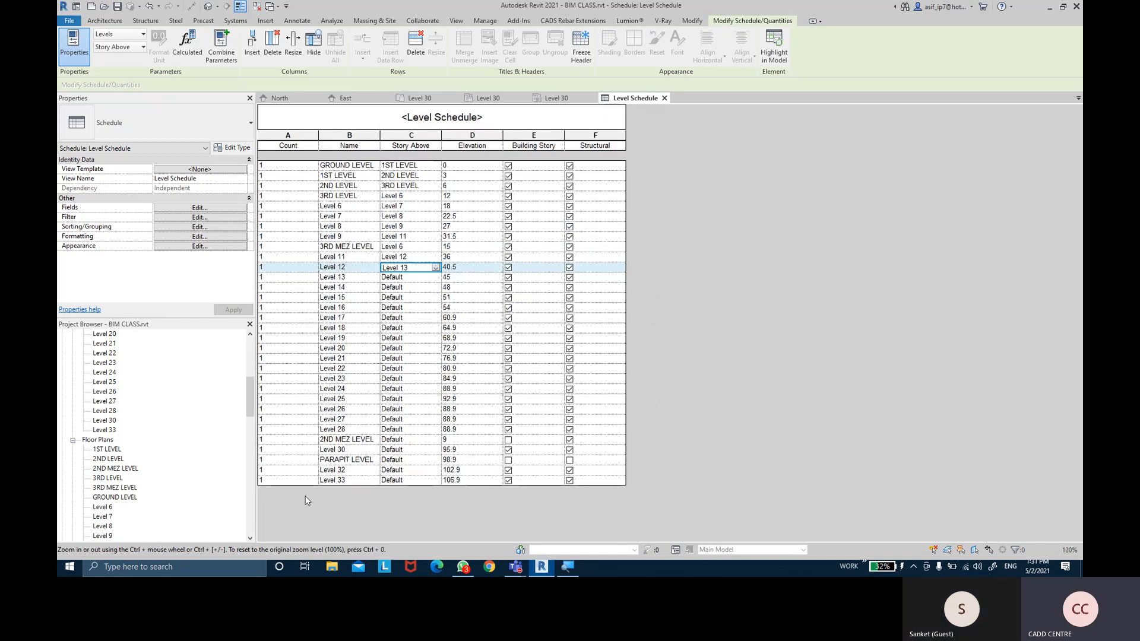
# Enable Grand totals (title, count and totals) in Sorting/Grouping so the schedule reads 32
pyautogui.click(179, 227)
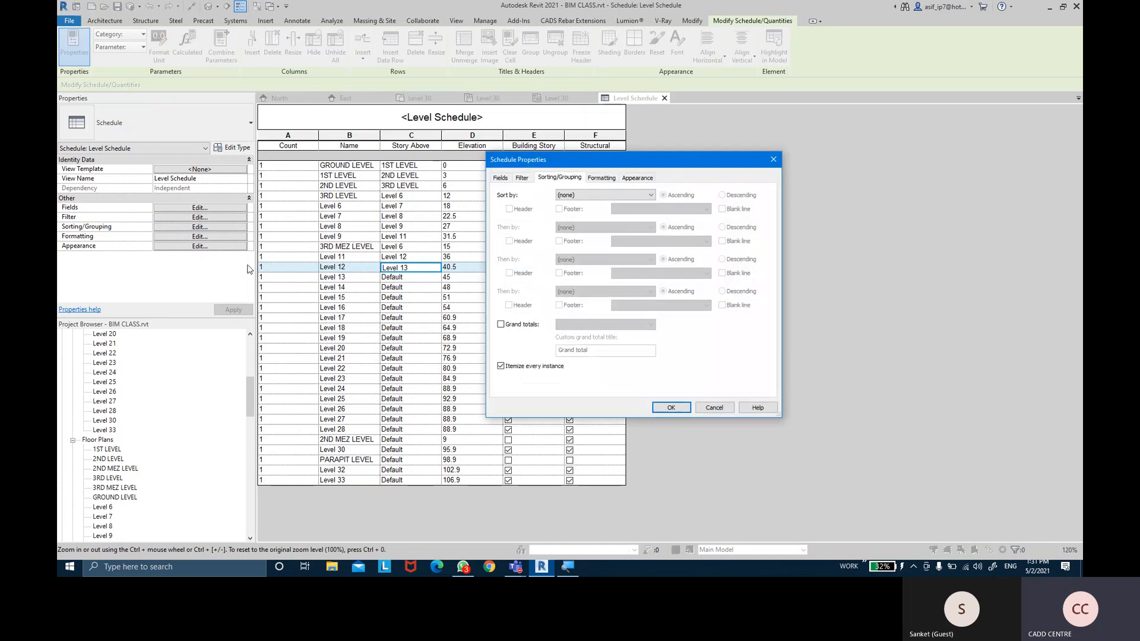
pyautogui.click(517, 328)
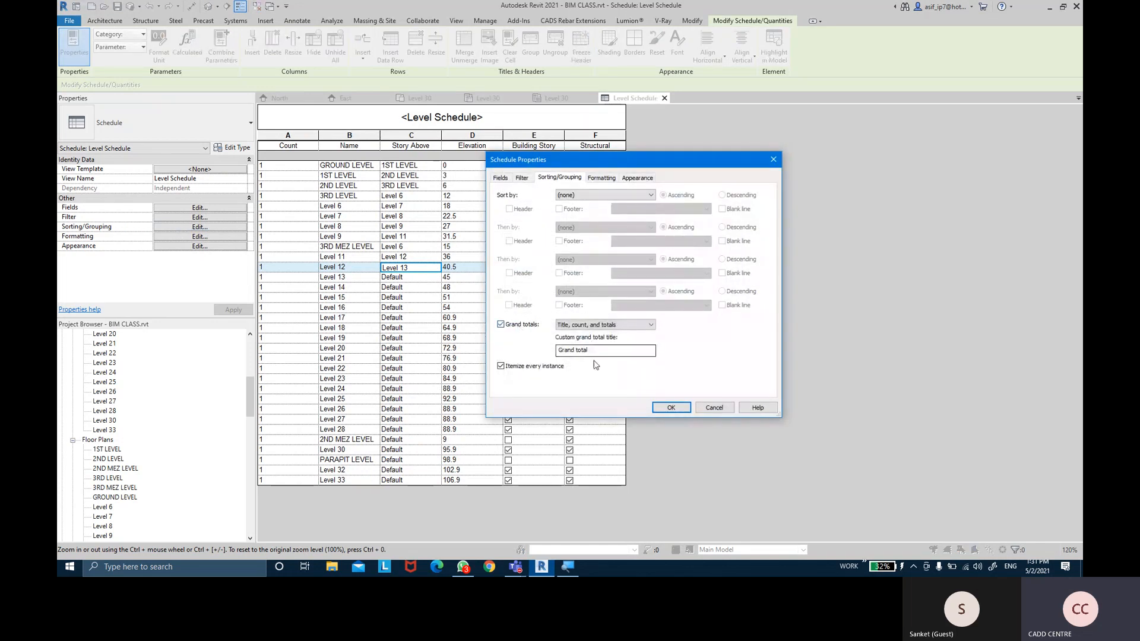
pyautogui.click(671, 407)
pyautogui.click(297, 502)
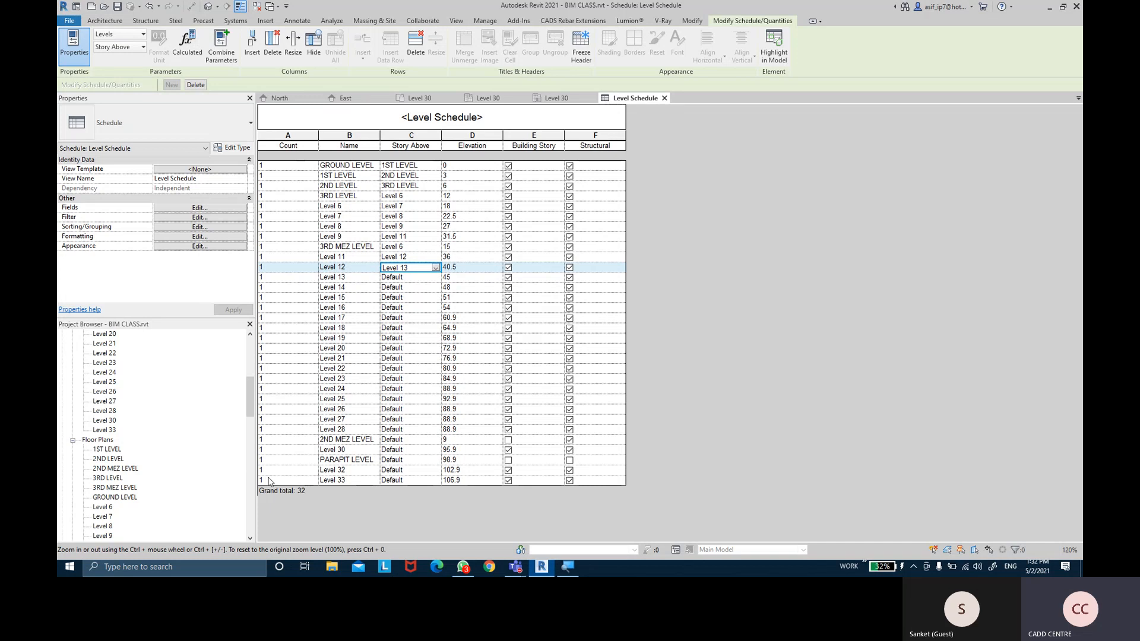
pyautogui.scroll(-10, 124, 436)
# Open the North elevation and pan to the space above Level 33
pyautogui.scroll(-9, 124, 436)
pyautogui.click(99, 497)
pyautogui.click(62, 498)
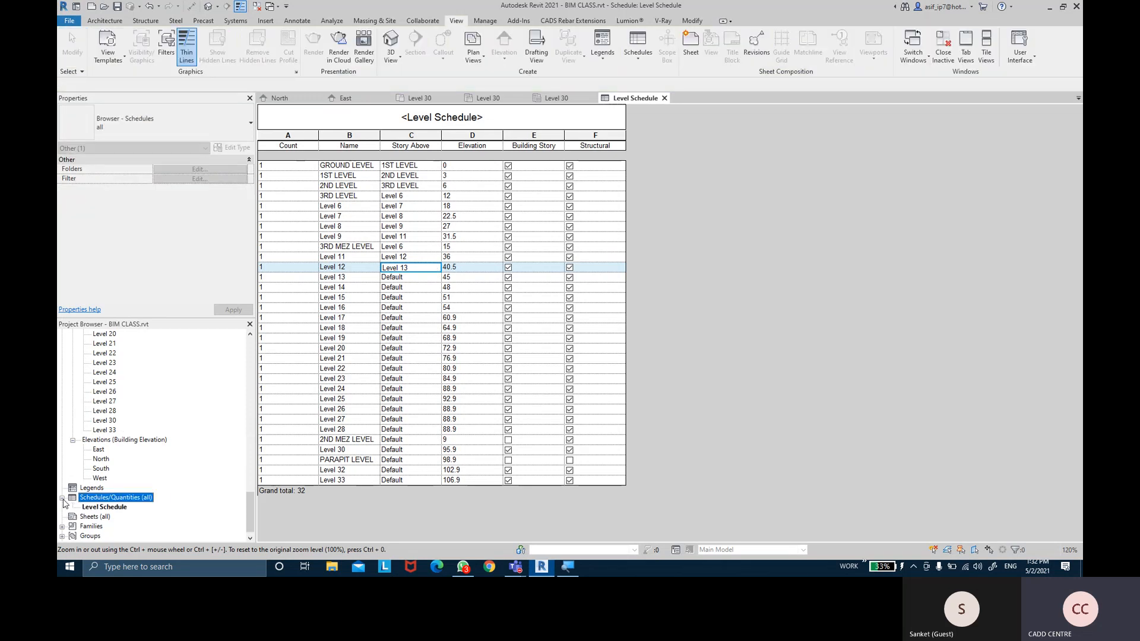
pyautogui.click(105, 507)
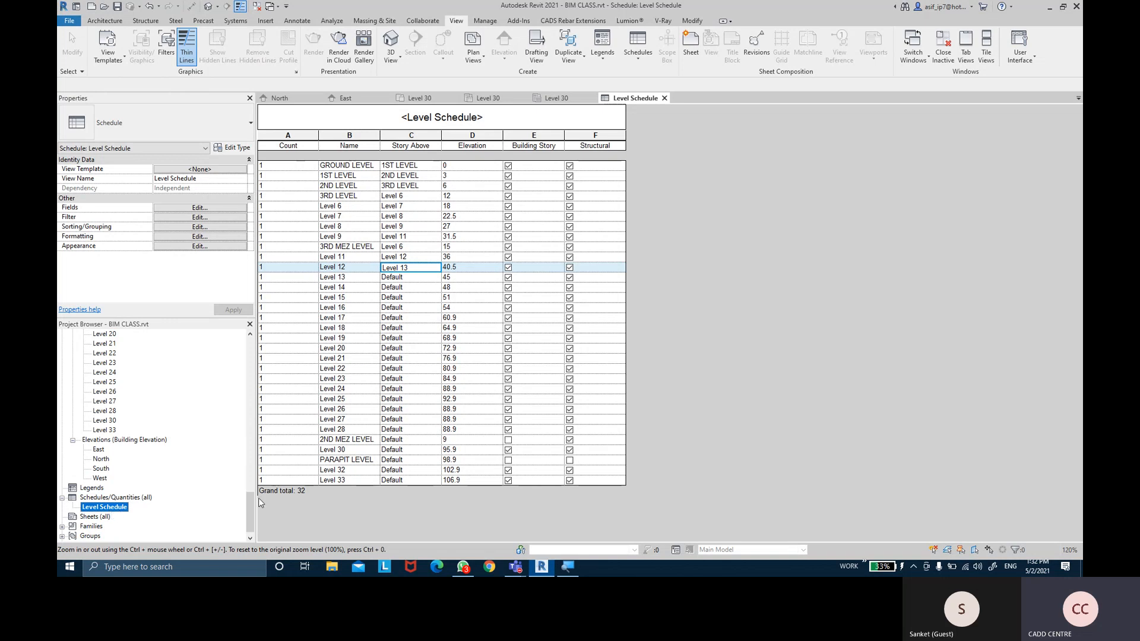
pyautogui.moveTo(250, 503)
pyautogui.mouseDown()
pyautogui.moveTo(250, 346)
pyautogui.moveTo(250, 499)
pyautogui.mouseUp()
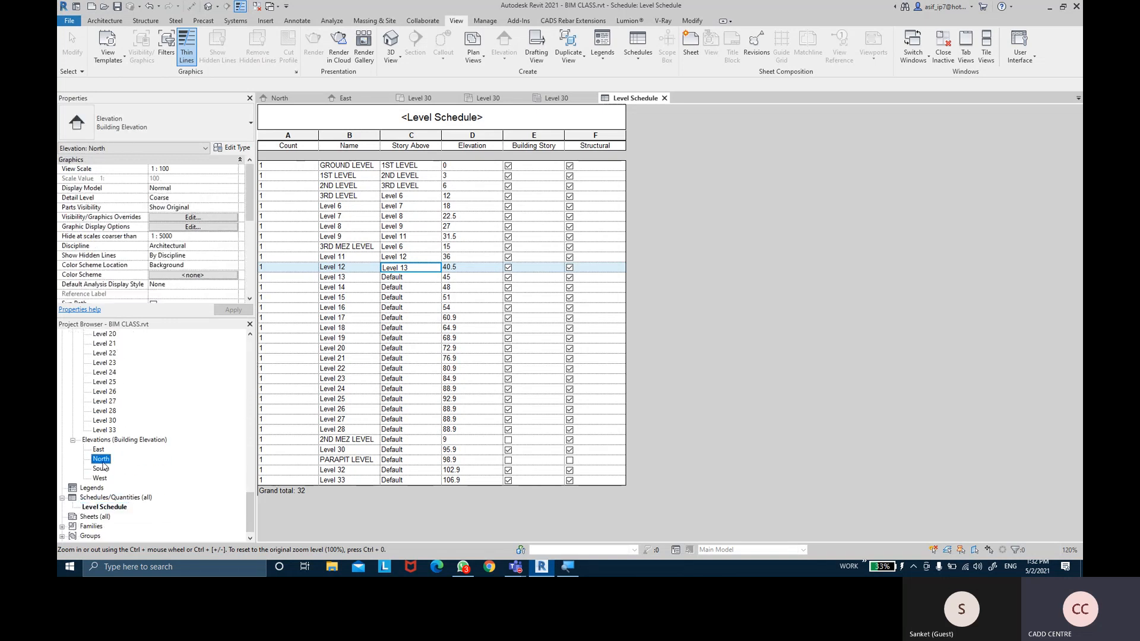
pyautogui.doubleClick(101, 458)
pyautogui.scroll(2, 664, 178)
pyautogui.moveTo(665, 179); pyautogui.dragTo(660, 212, button='middle')
pyautogui.click(104, 20)
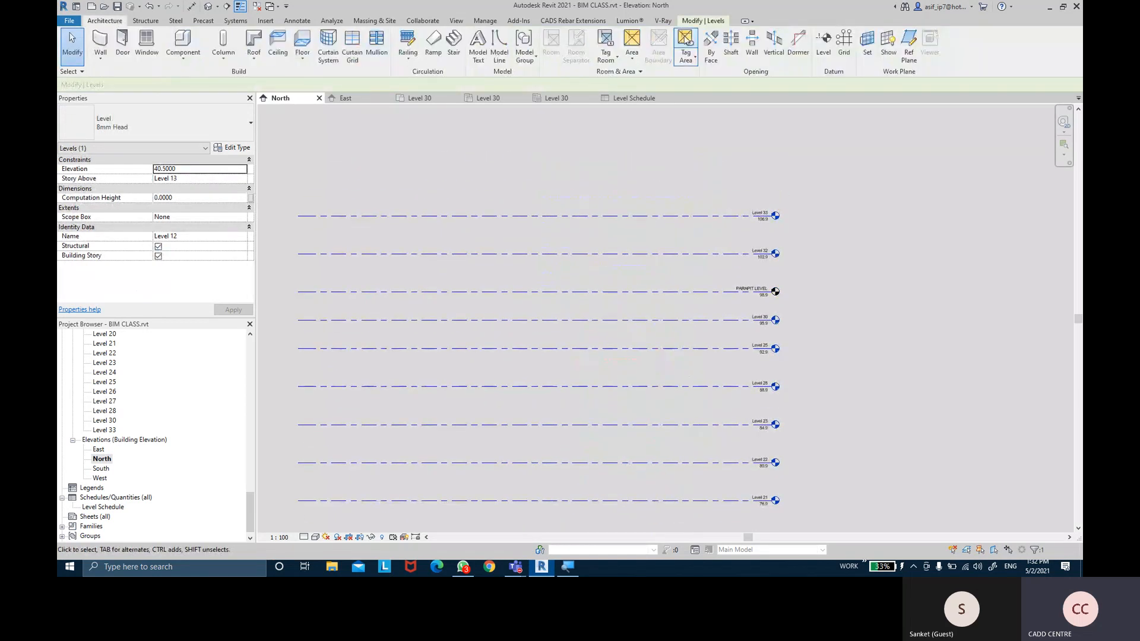
# Draw Level 34 above Level 33 and reopen the Level Schedule to confirm it is listed
pyautogui.click(823, 41)
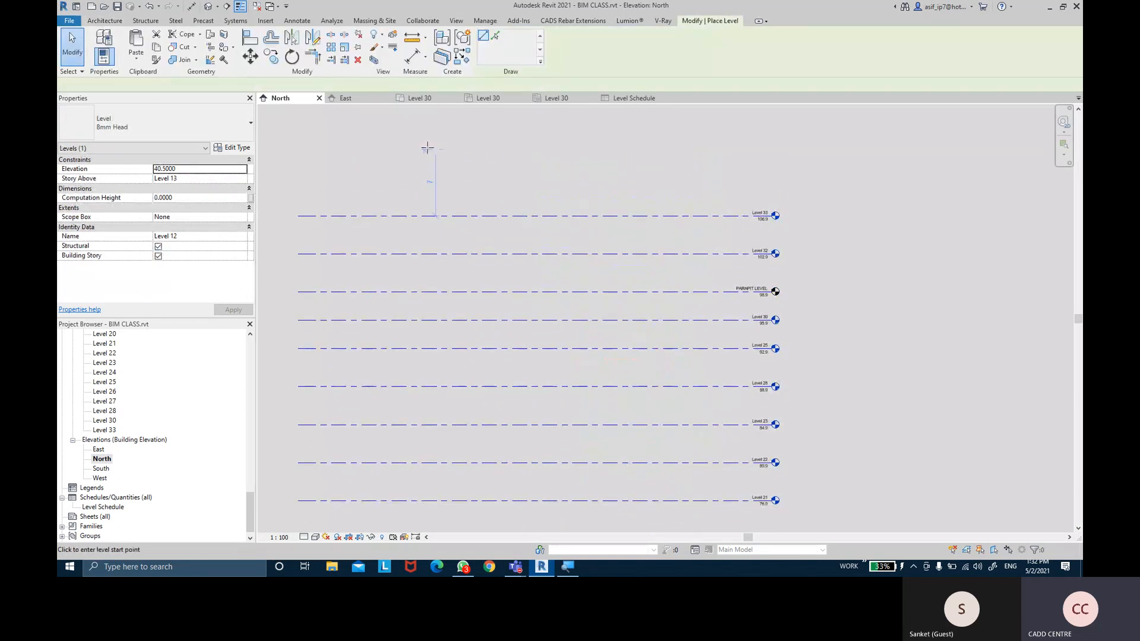
pyautogui.click(299, 169)
pyautogui.click(771, 168)
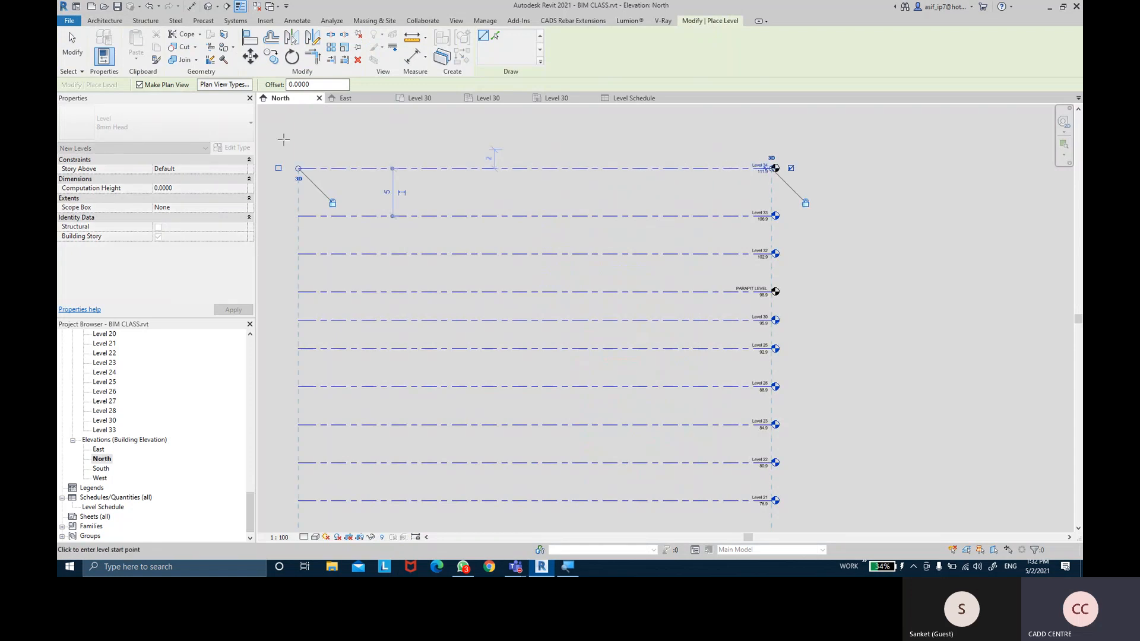
pyautogui.click(72, 44)
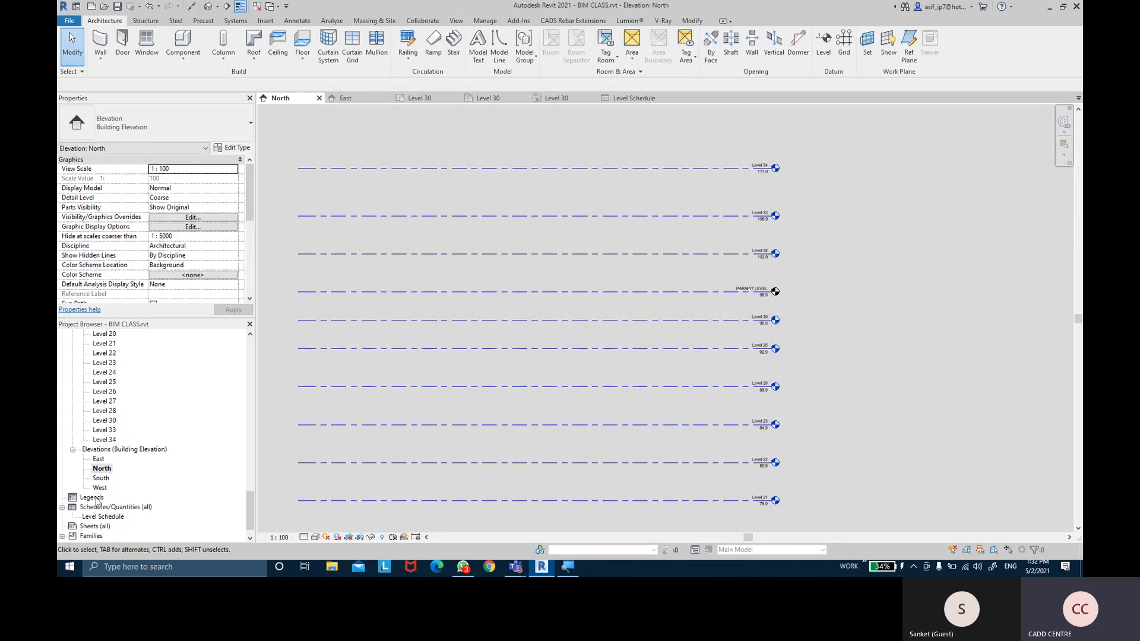
pyautogui.click(95, 518)
pyautogui.doubleClick(98, 517)
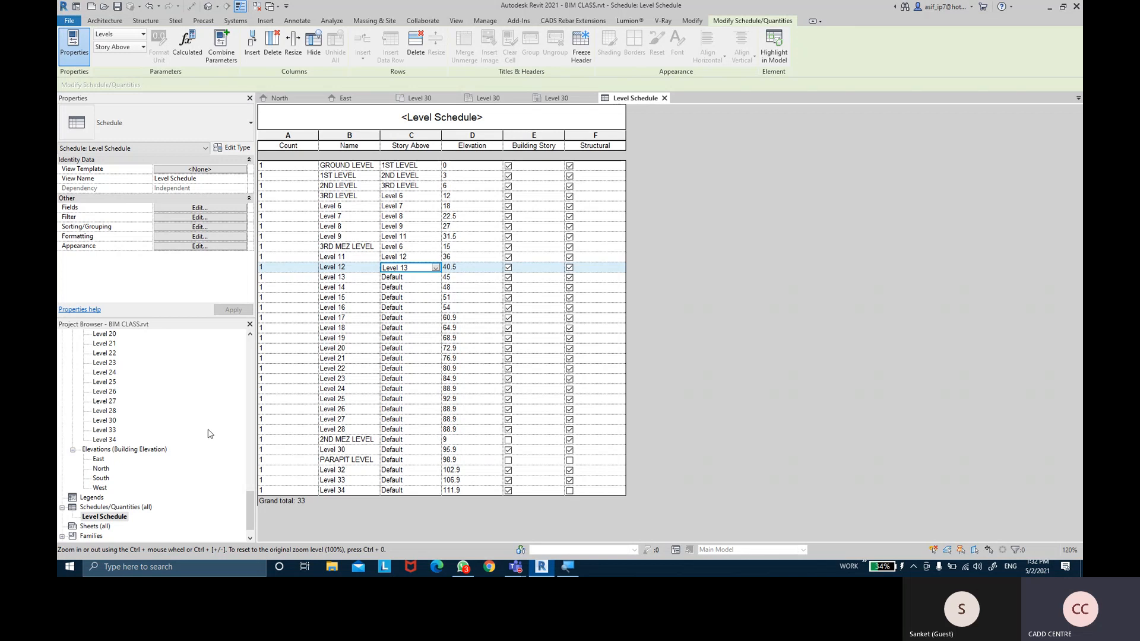
# Open the North elevation view from the Project Browser
pyautogui.moveTo(250, 508)
pyautogui.mouseDown()
pyautogui.moveTo(249, 385)
pyautogui.moveTo(236, 516)
pyautogui.mouseUp()
pyautogui.doubleClick(101, 449)
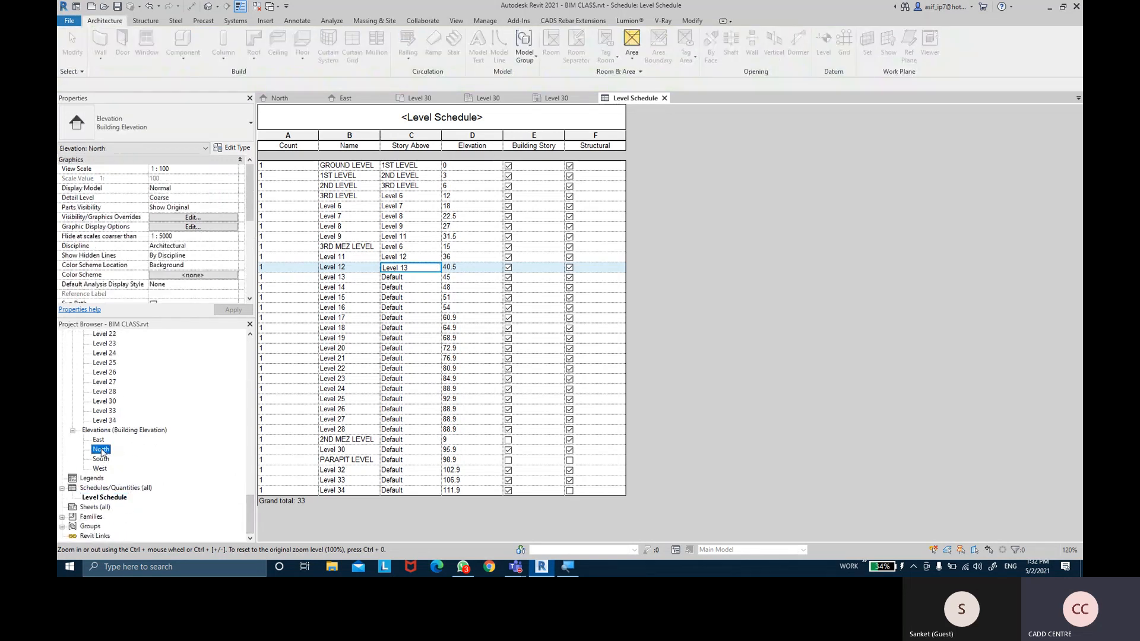
pyautogui.scroll(-5, 764, 247)
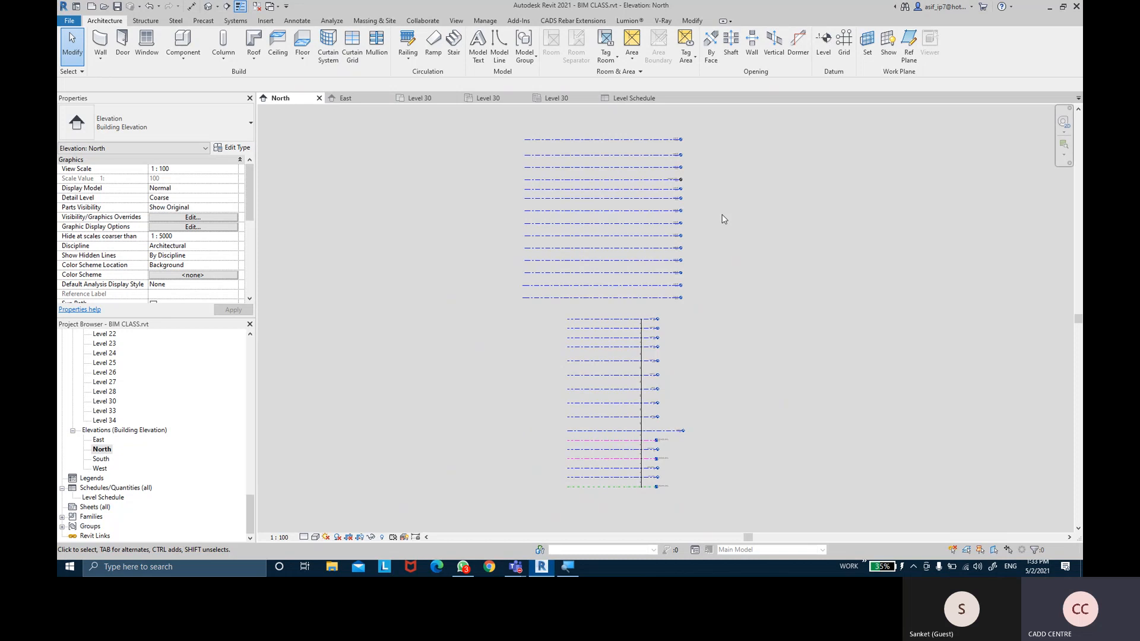
pyautogui.scroll(8, 107, 402)
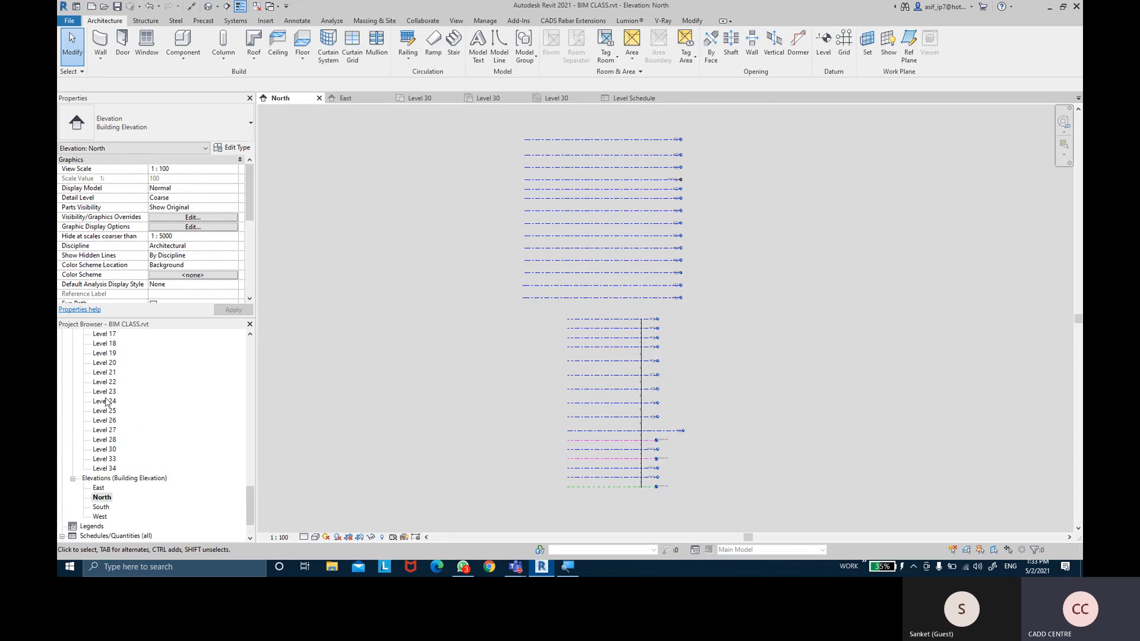
pyautogui.scroll(3, 119, 391)
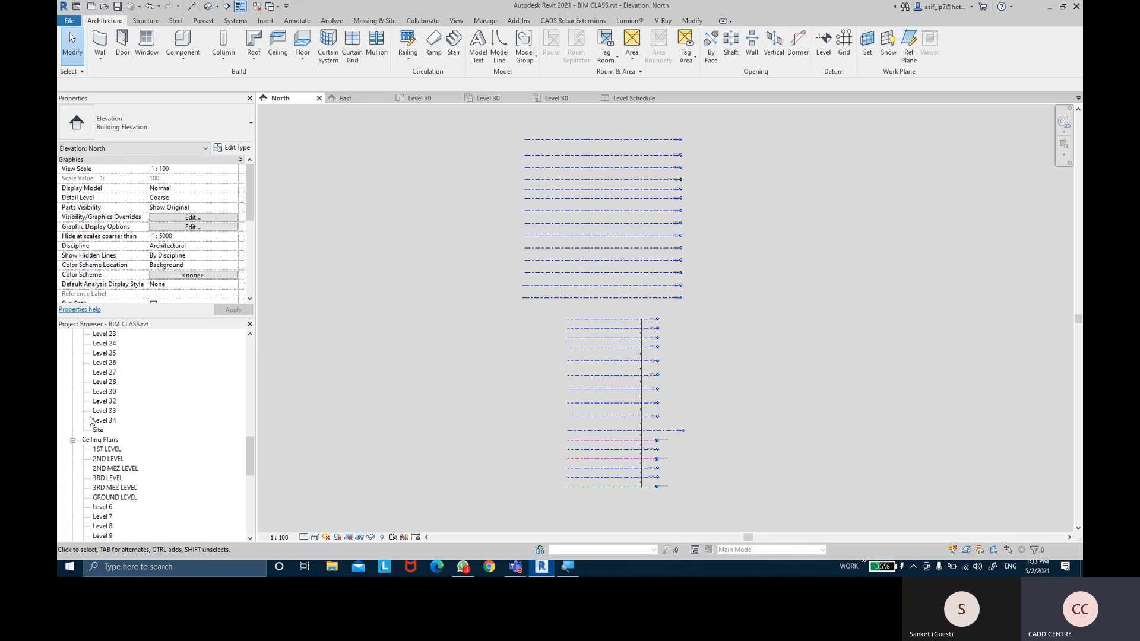
# Collapse Ceiling Plans, Elevations and Structural Plans, then open the GROUND LEVEL floor plan
pyautogui.click(73, 440)
pyautogui.click(72, 449)
pyautogui.scroll(7, 89, 440)
pyautogui.scroll(8, 91, 426)
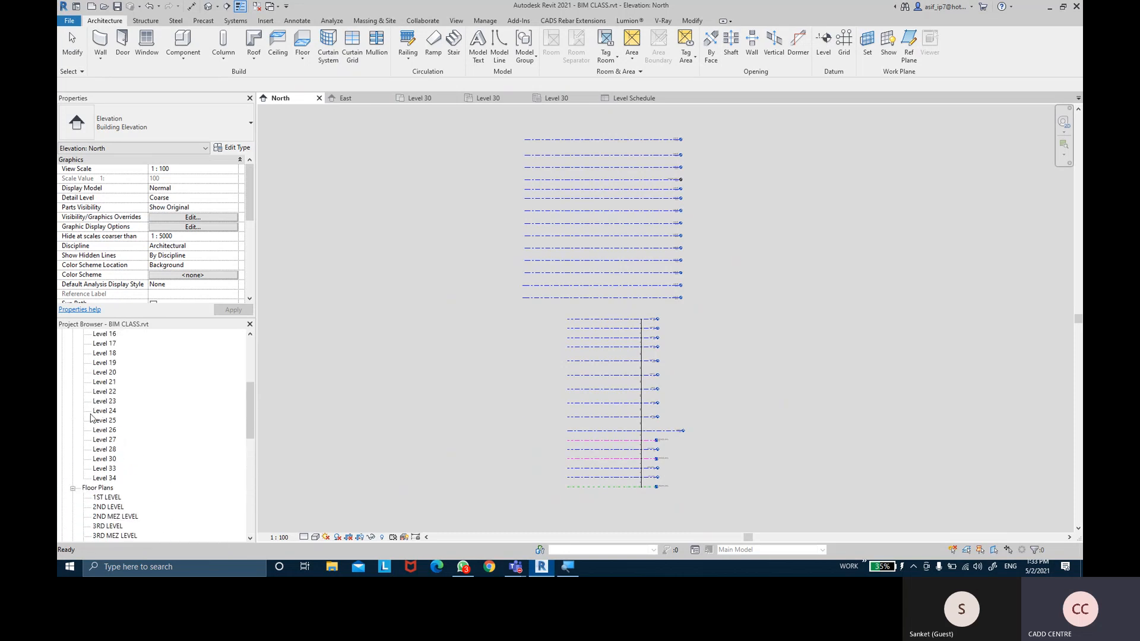
pyautogui.click(72, 346)
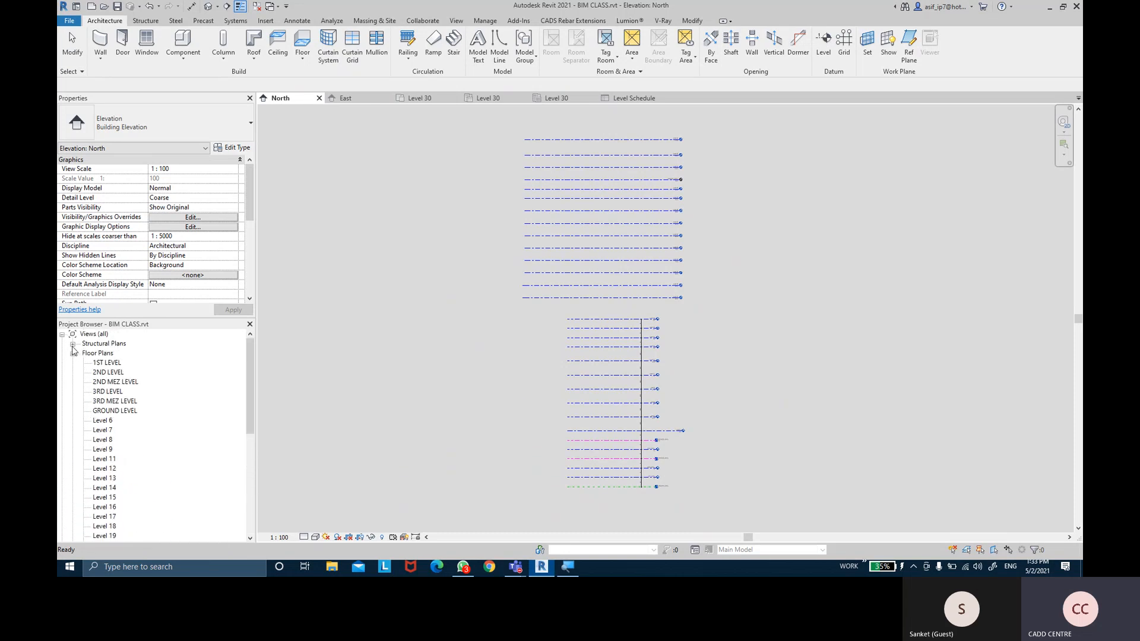
pyautogui.click(97, 354)
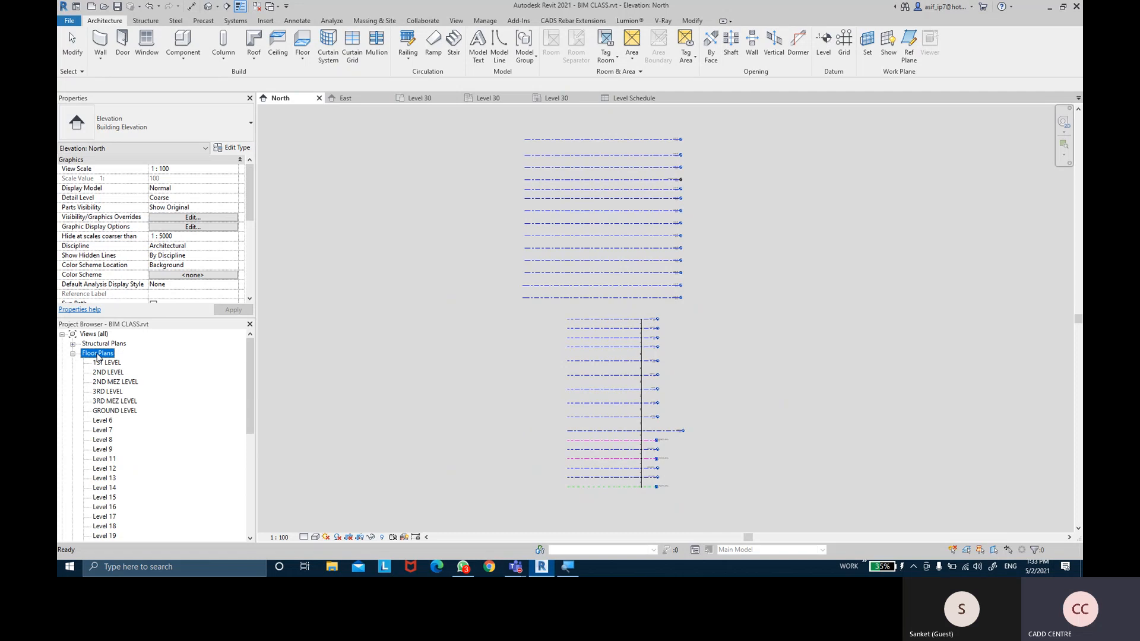
pyautogui.click(116, 411)
pyautogui.doubleClick(116, 411)
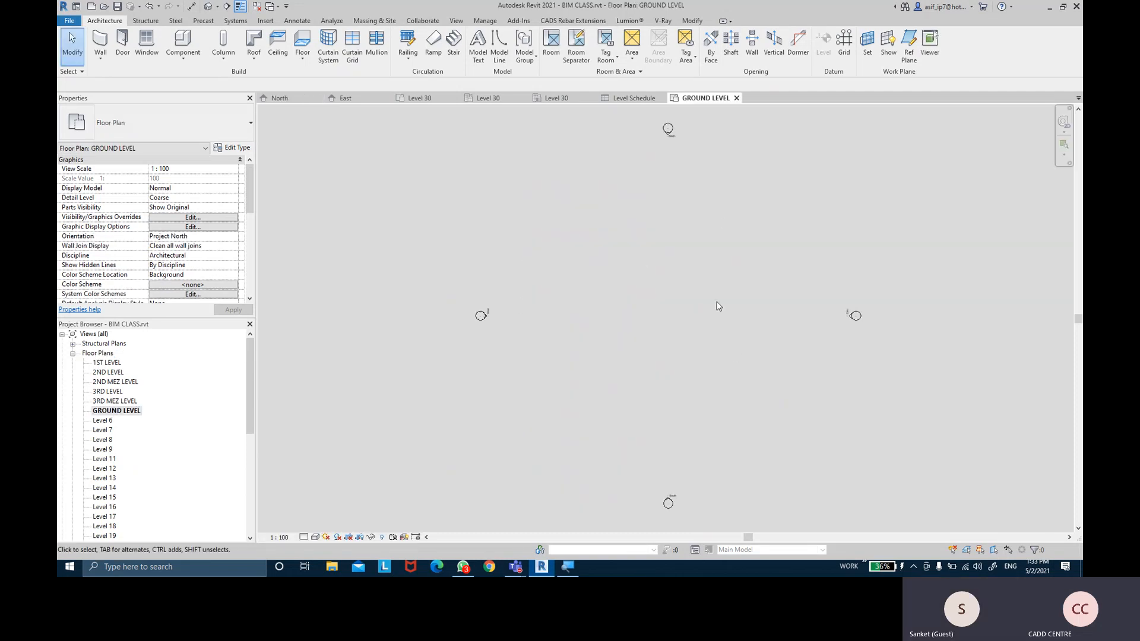
# Preview the Wall dropdown's wall types, then launch Microsoft Whiteboard from the Windows Ink menu
pyautogui.click(101, 57)
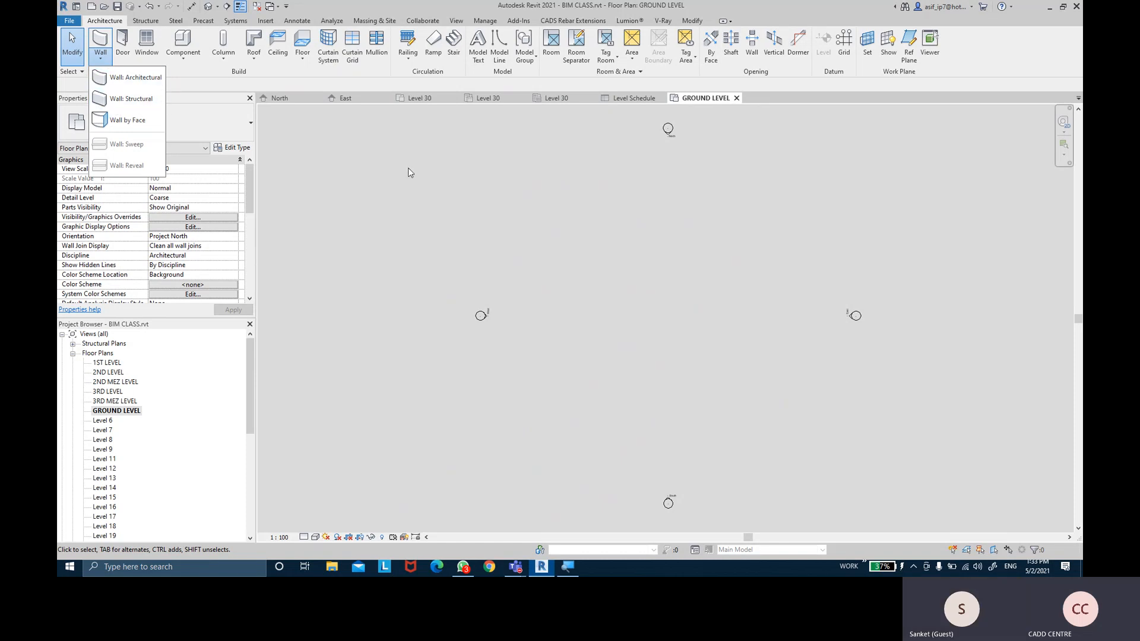
pyautogui.click(512, 189)
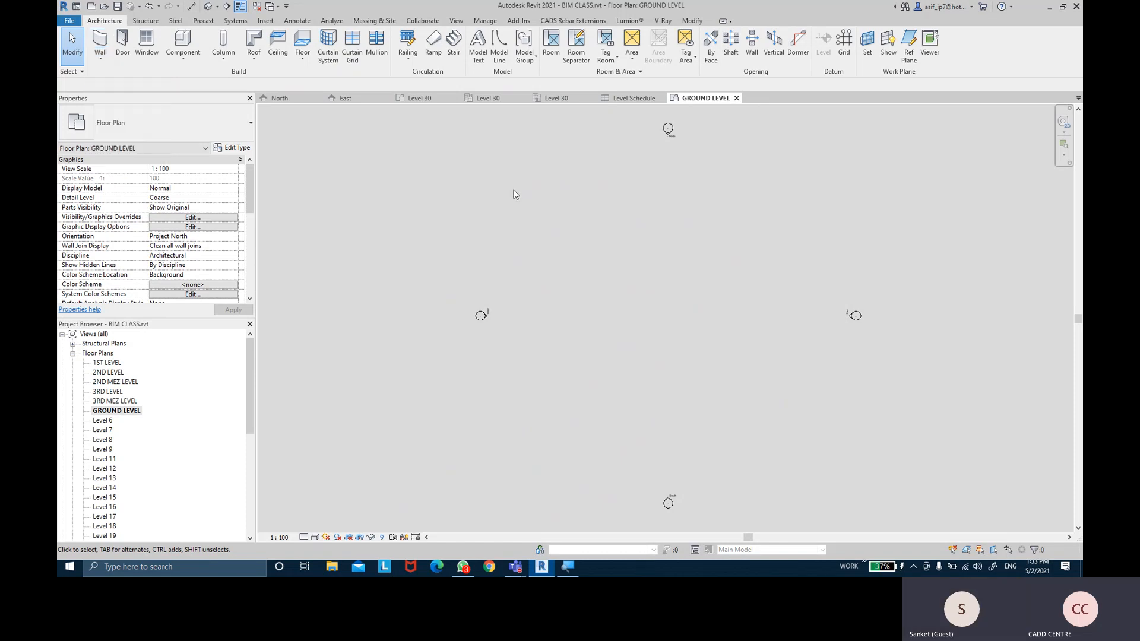
pyautogui.click(913, 567)
pyautogui.click(914, 568)
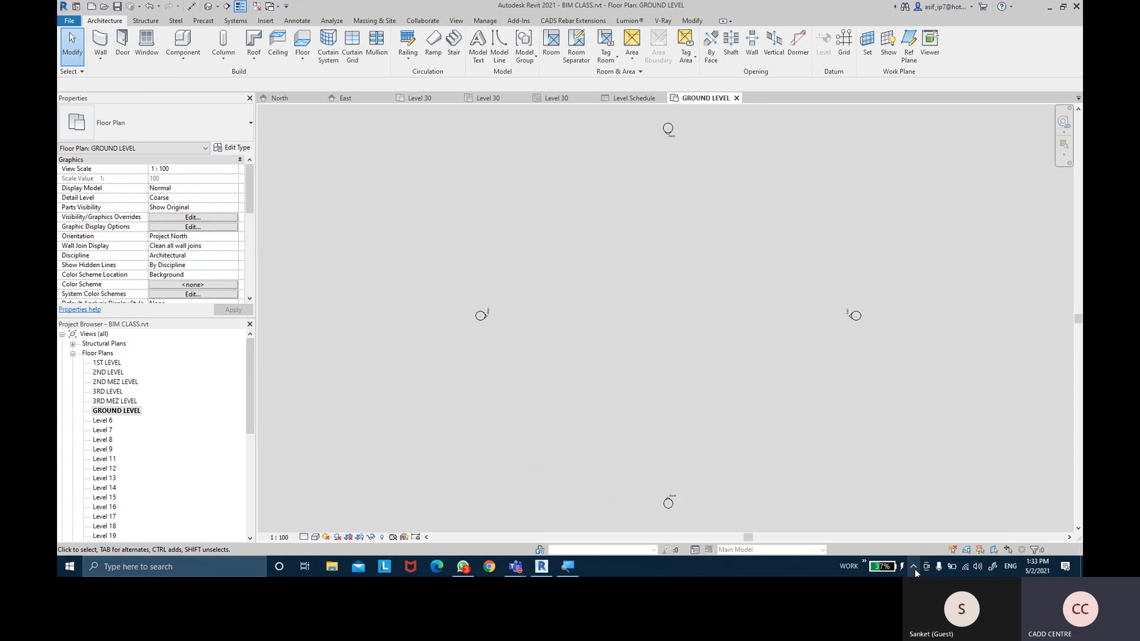
pyautogui.click(995, 565)
pyautogui.click(925, 543)
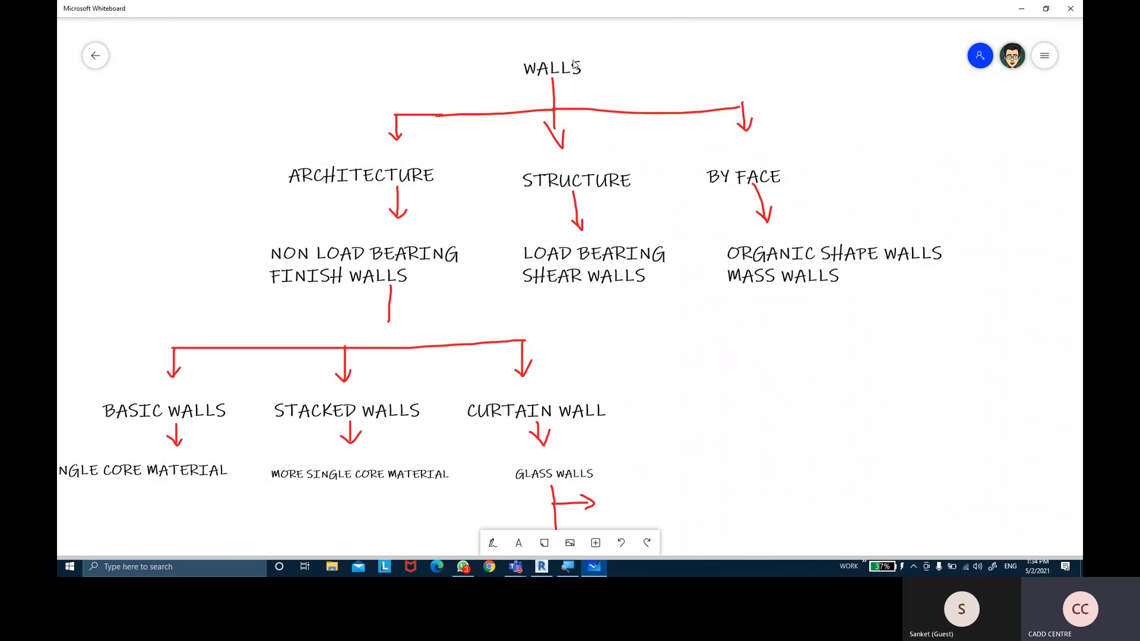
# Select the highlighter from the expanded inking palette
pyautogui.click(492, 542)
pyautogui.click(595, 543)
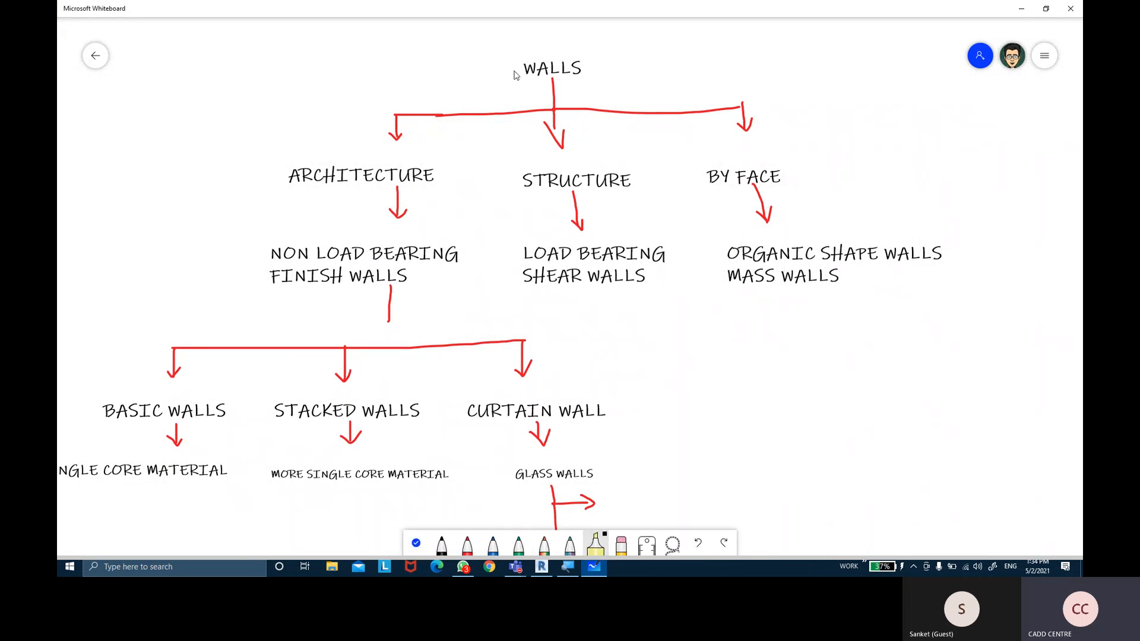
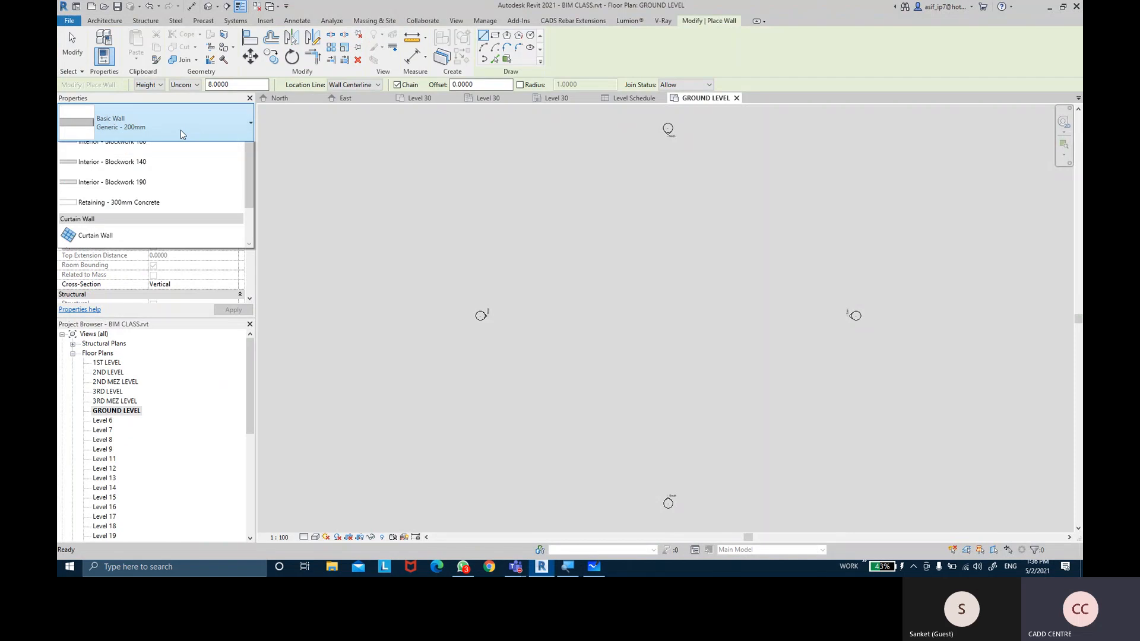
# Pick Basic Wall: Generic - 90mm Brick from the Properties Type Selector
pyautogui.moveTo(250, 285); pyautogui.dragTo(254, 155)
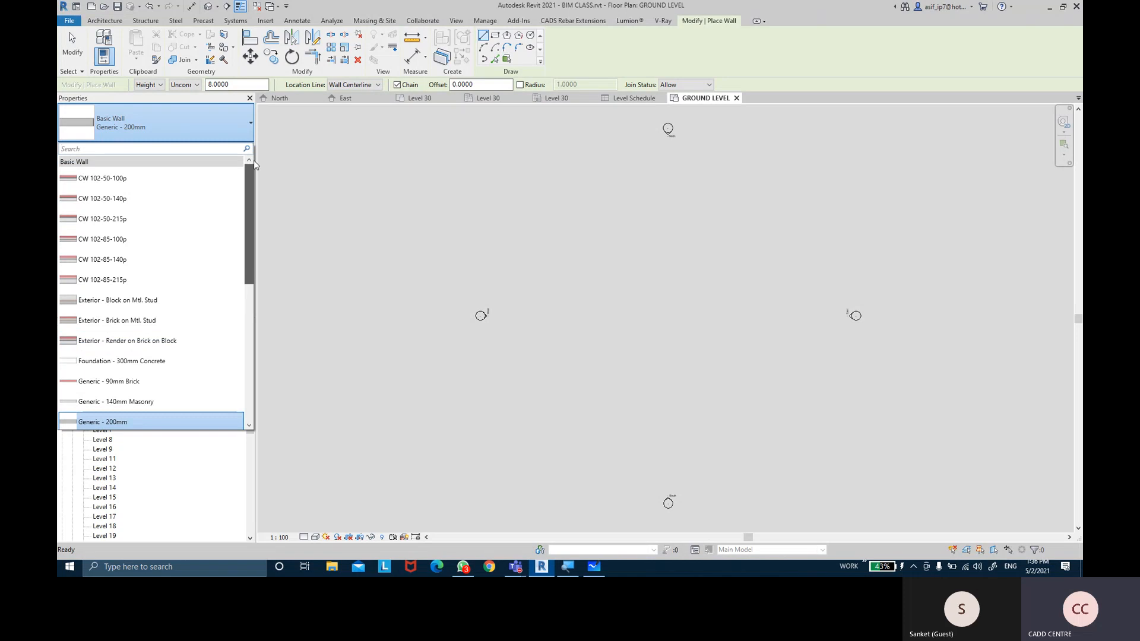
pyautogui.moveTo(254, 181); pyautogui.dragTo(254, 226)
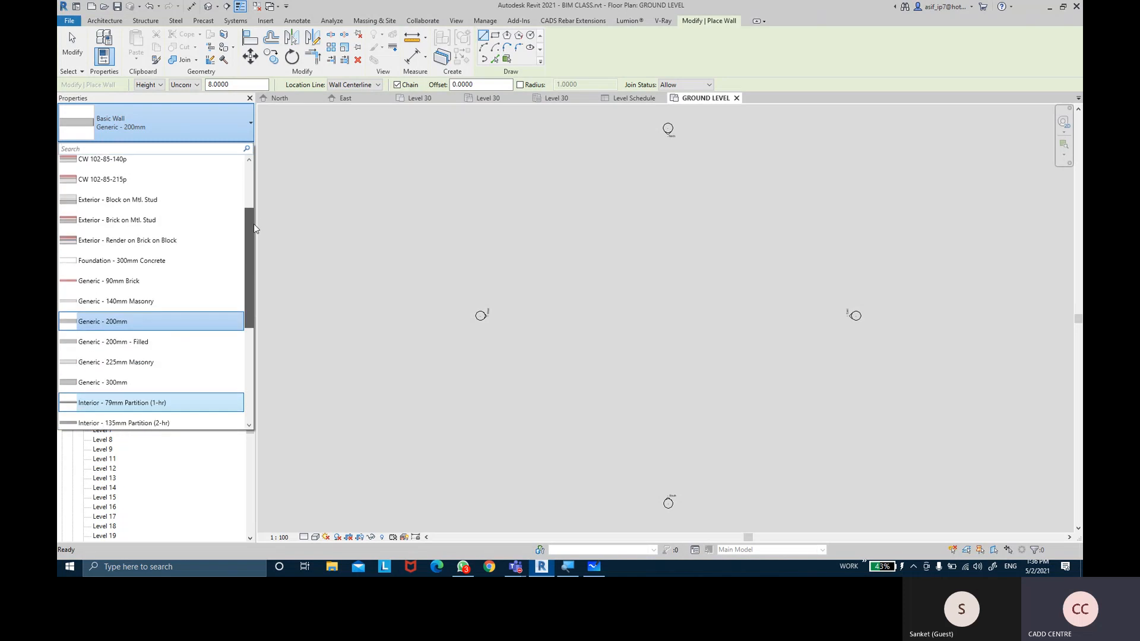
pyautogui.click(89, 282)
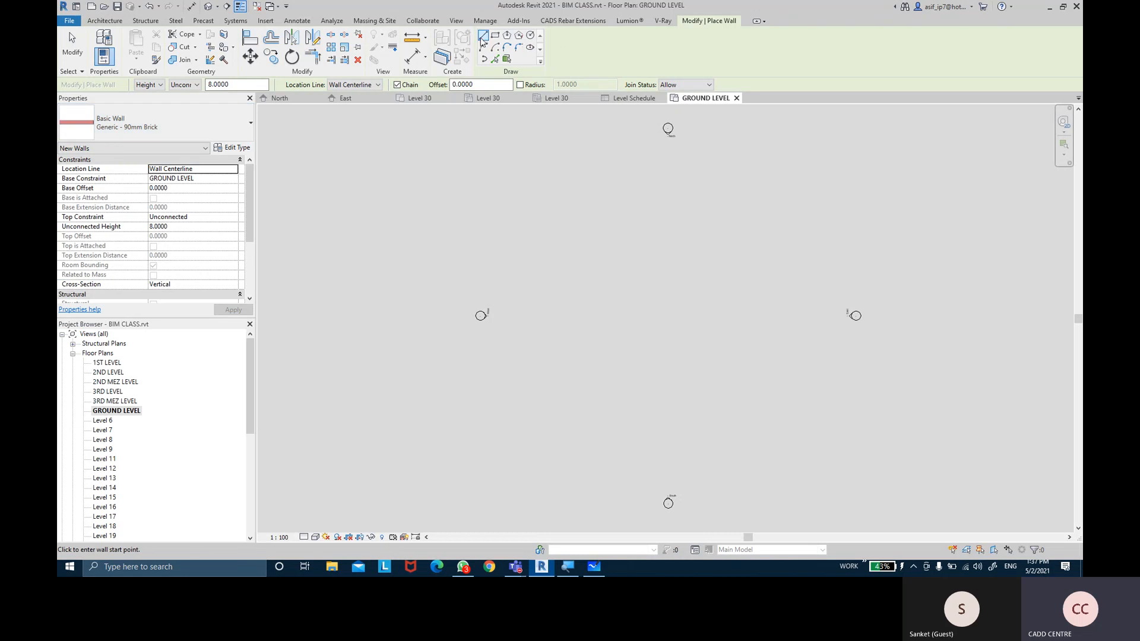
# Draw a short straight brick wall and a square wall with the Rectangle tool
pyautogui.click(544, 217)
pyautogui.scroll(2, 555, 219)
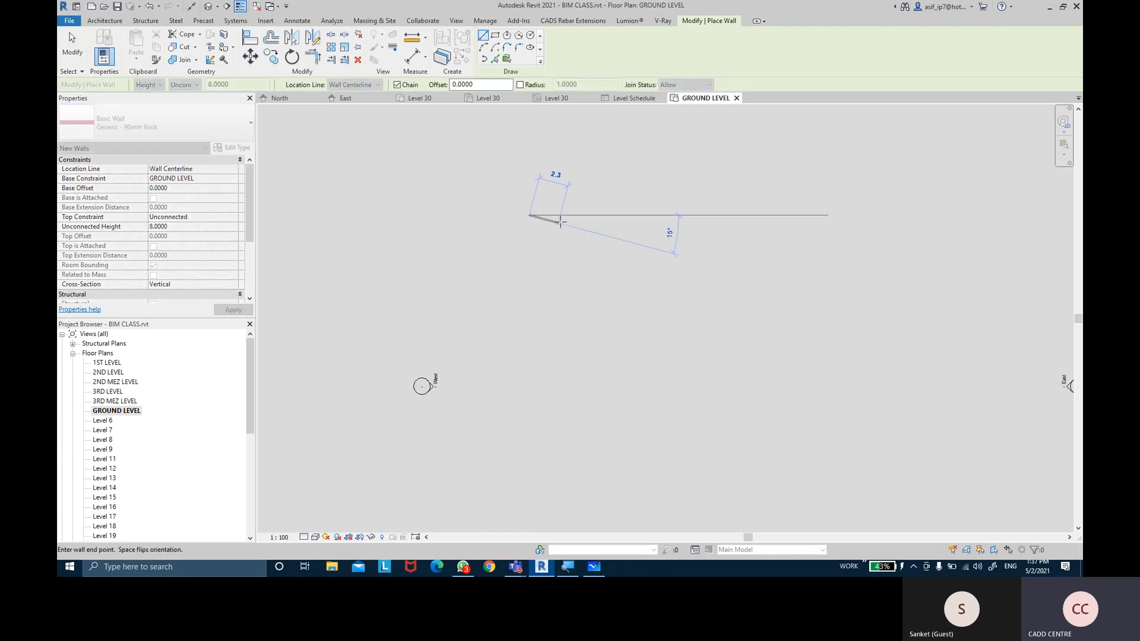
pyautogui.click(570, 215)
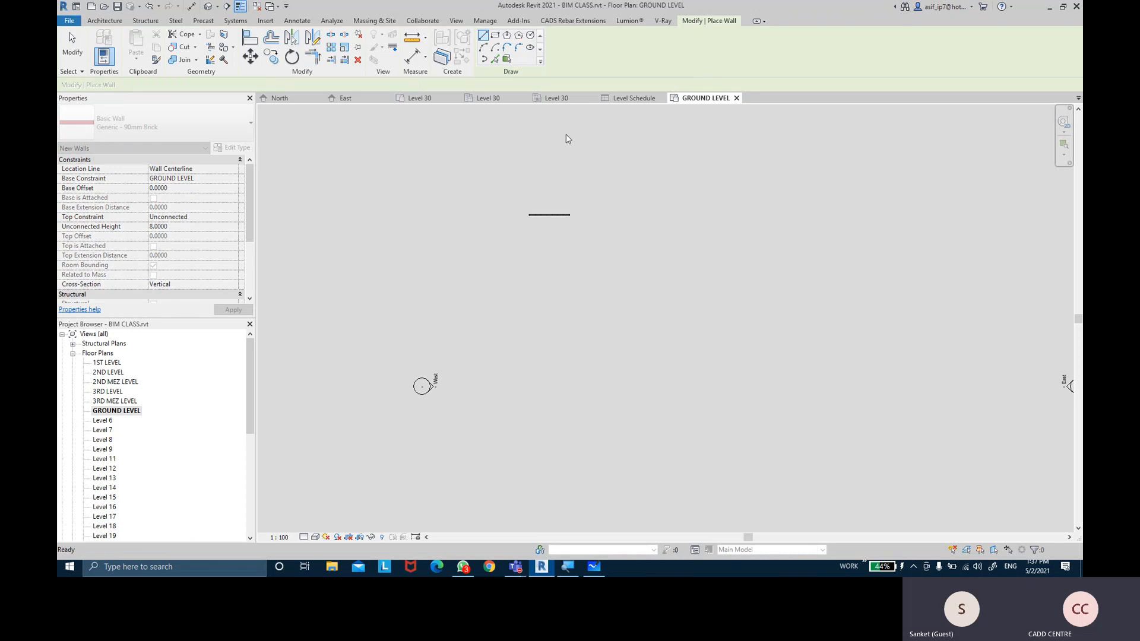
pyautogui.click(494, 35)
pyautogui.click(614, 200)
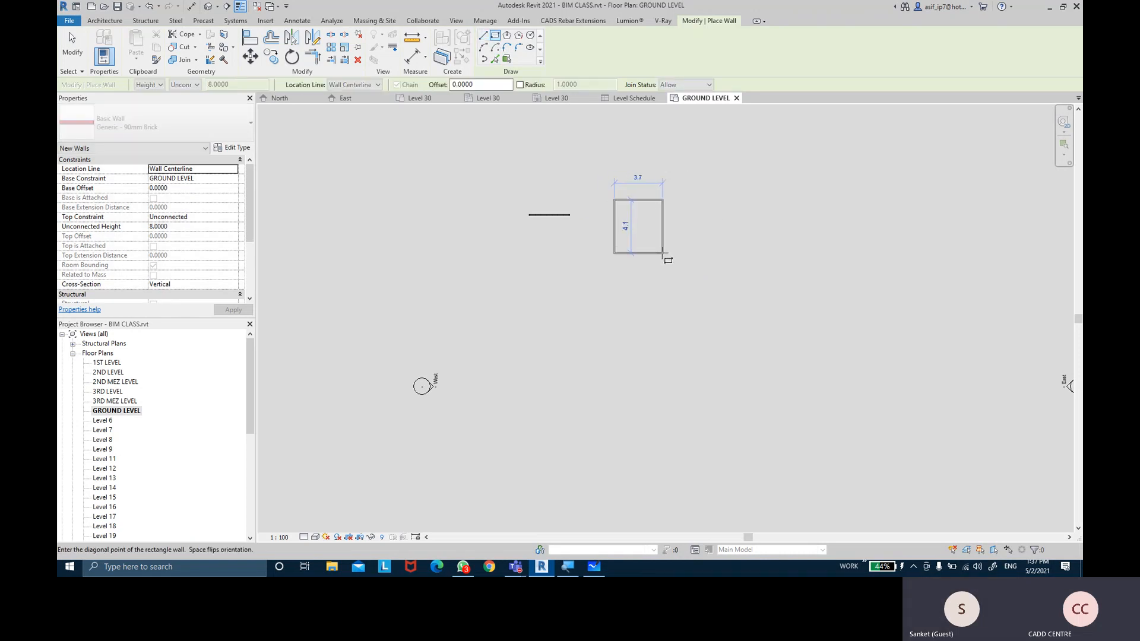
pyautogui.click(662, 254)
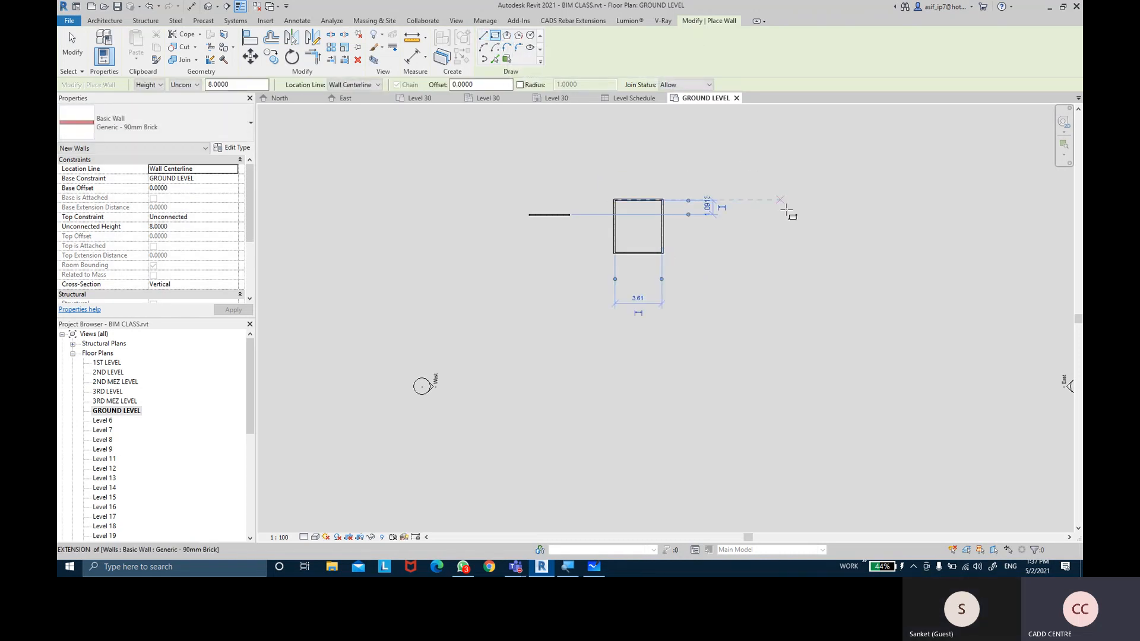
pyautogui.click(733, 207)
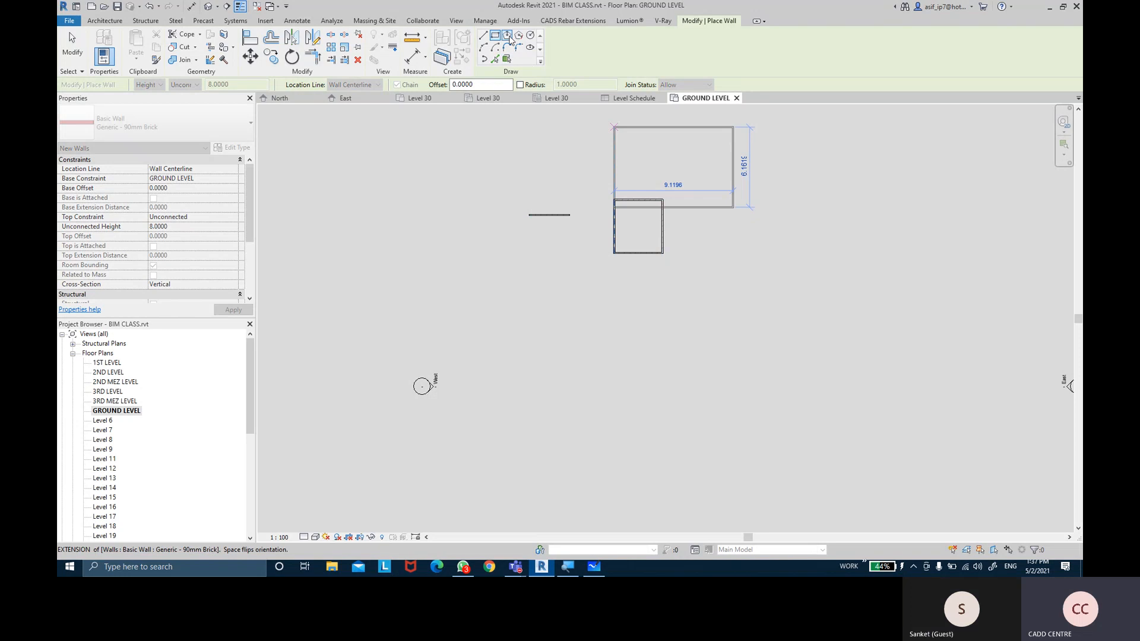
# Add an inscribed hexagon wall and a circular wall to the right
pyautogui.click(507, 36)
pyautogui.click(712, 215)
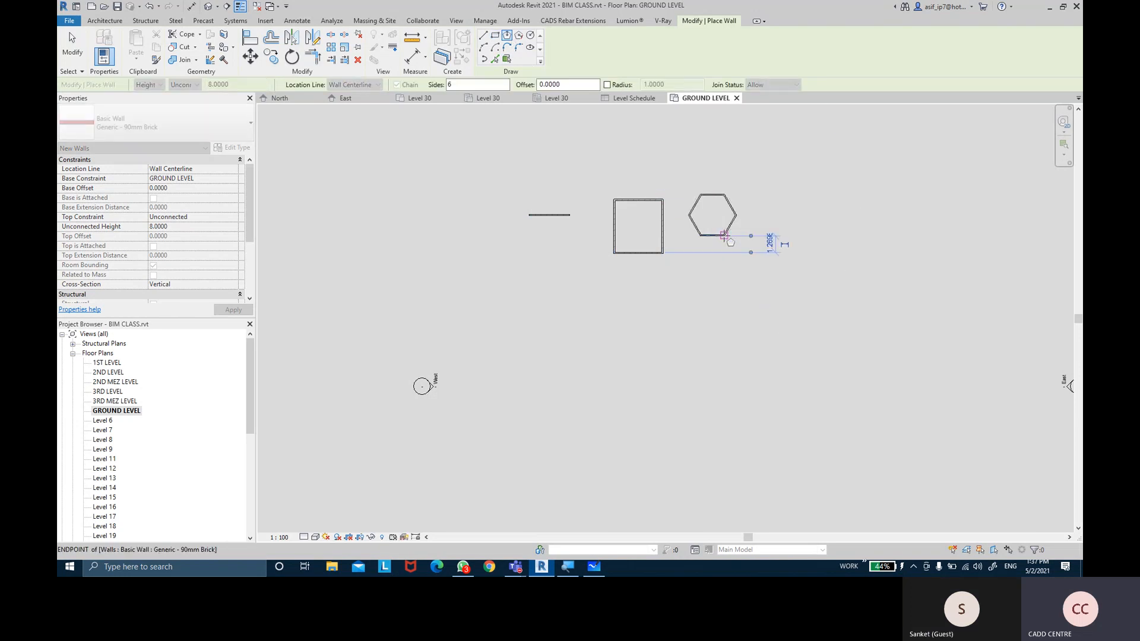
pyautogui.click(736, 215)
pyautogui.click(530, 35)
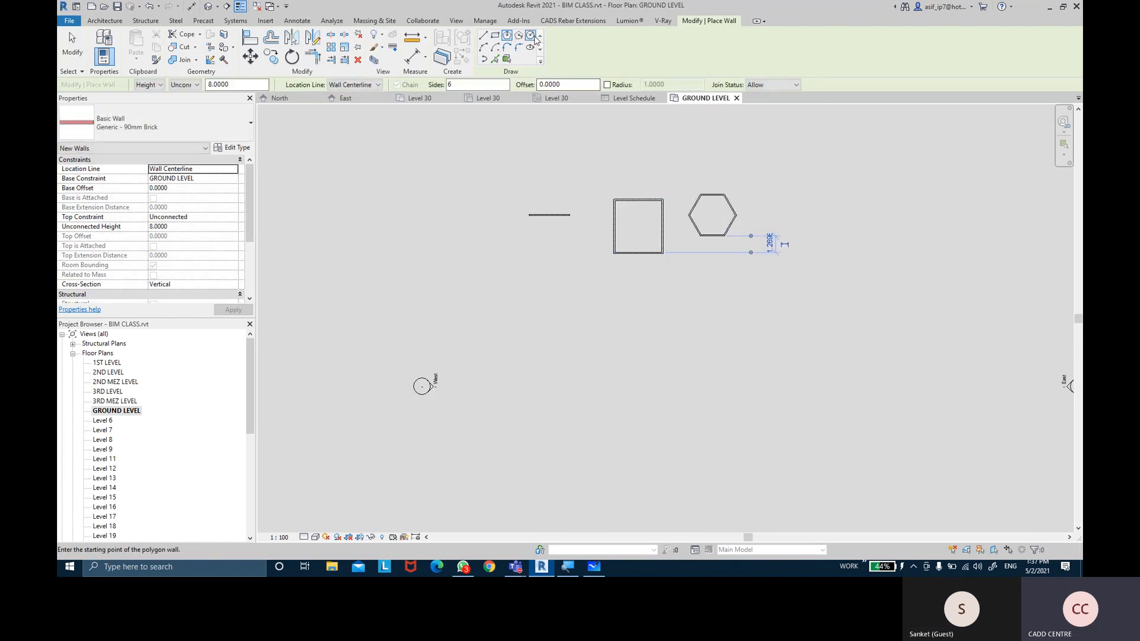
pyautogui.click(784, 200)
pyautogui.click(799, 215)
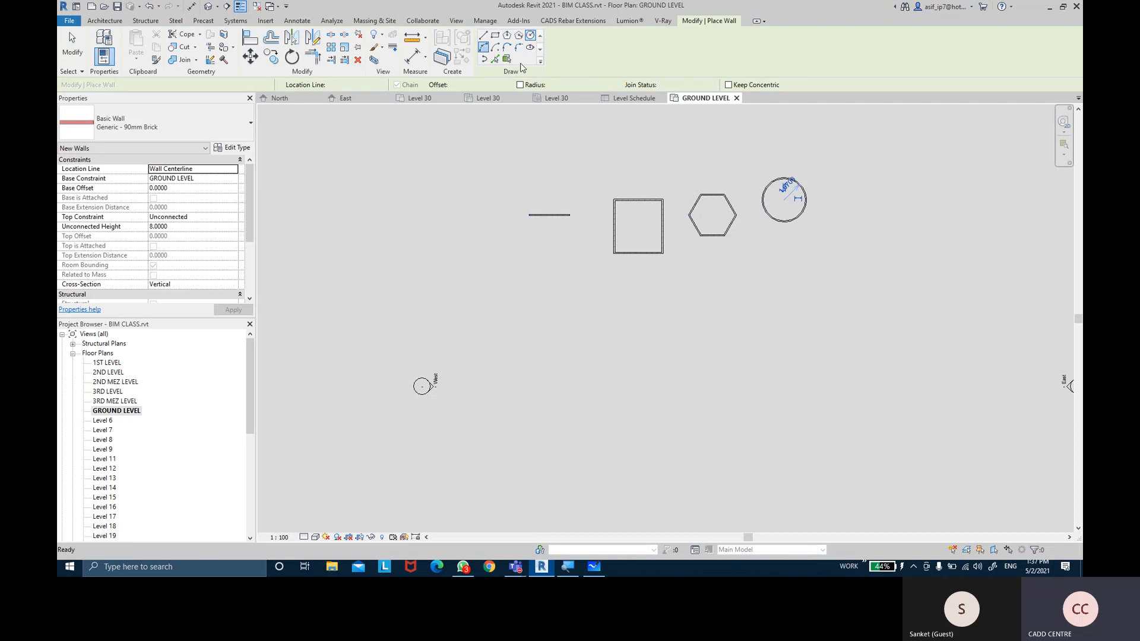
# Draw a start-end-radius arc wall right of the circle
pyautogui.click(484, 48)
pyautogui.moveTo(819, 198); pyautogui.dragTo(738, 188, button='middle')
pyautogui.click(736, 188)
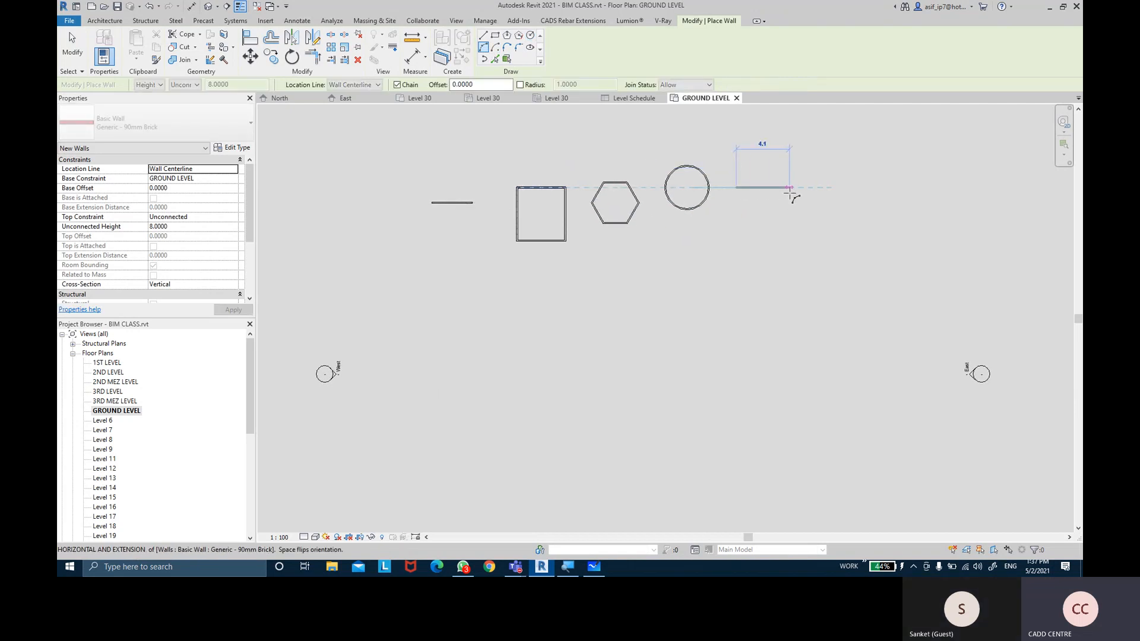
pyautogui.click(790, 189)
pyautogui.click(770, 168)
pyautogui.press('Escape')
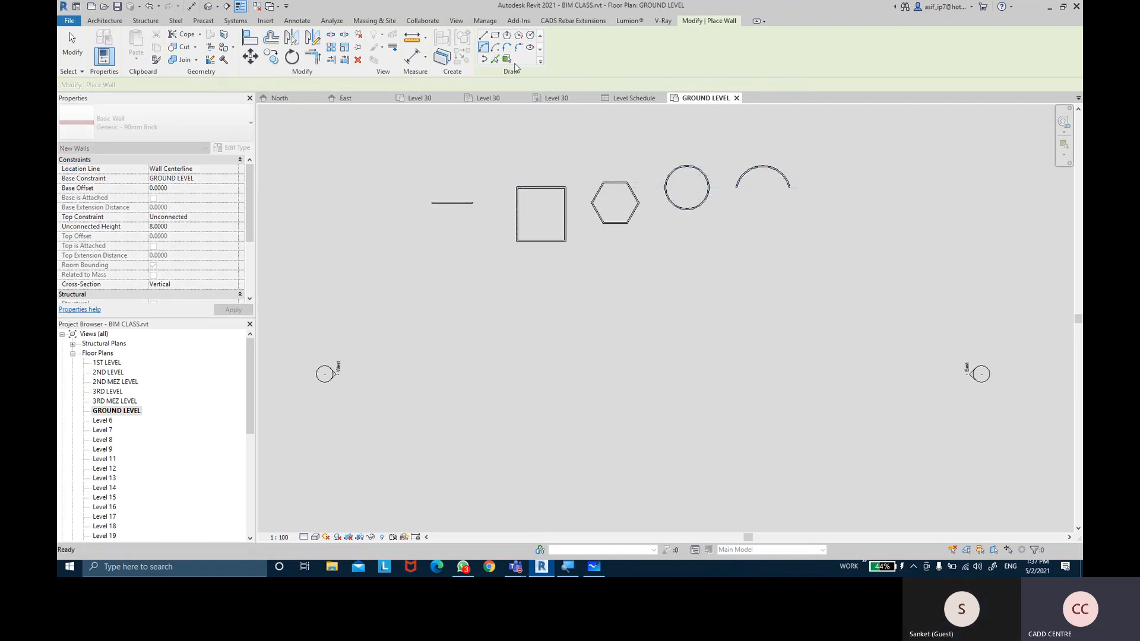
# Draw a centre-ends arc wall next to the first arc
pyautogui.click(496, 48)
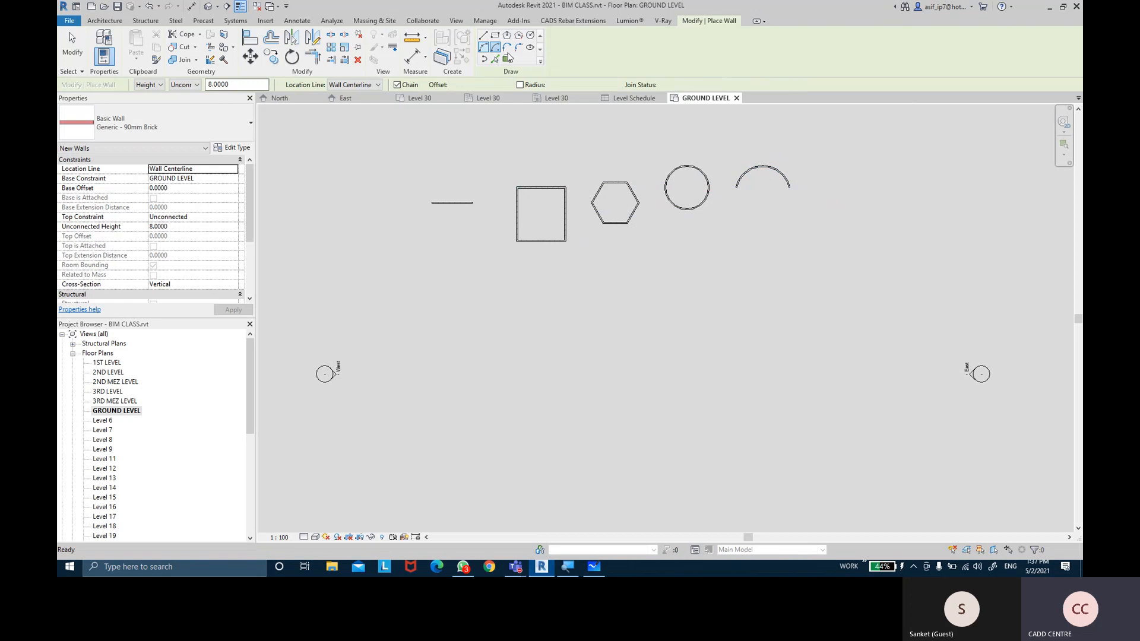
pyautogui.click(826, 188)
pyautogui.click(860, 188)
pyautogui.click(835, 155)
pyautogui.moveTo(828, 154); pyautogui.dragTo(649, 150, button='middle')
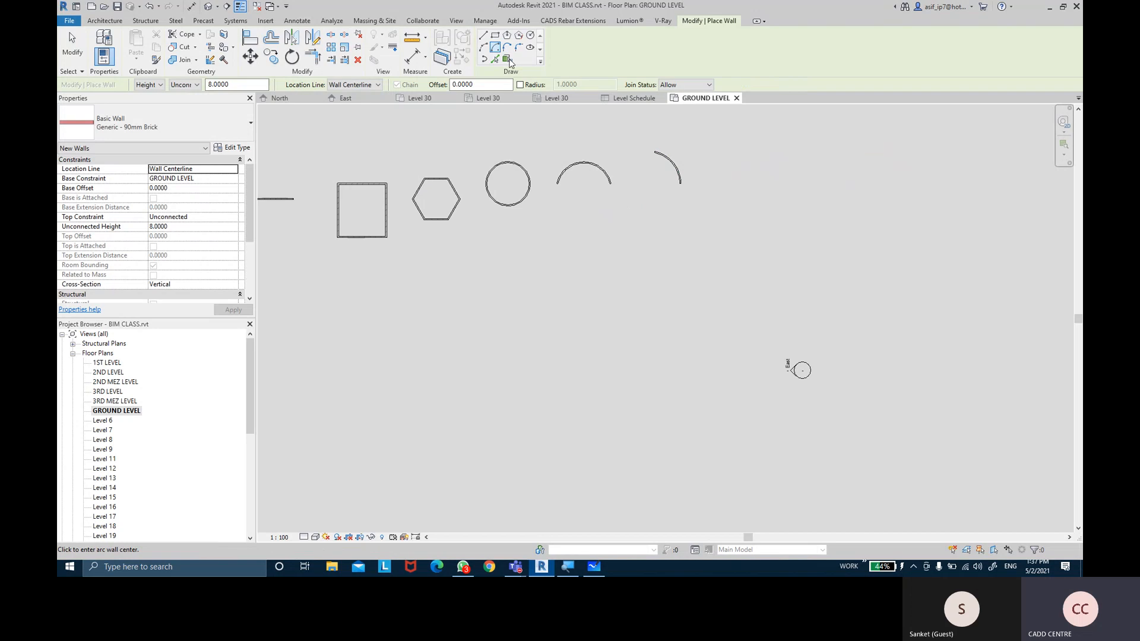
pyautogui.press('Escape')
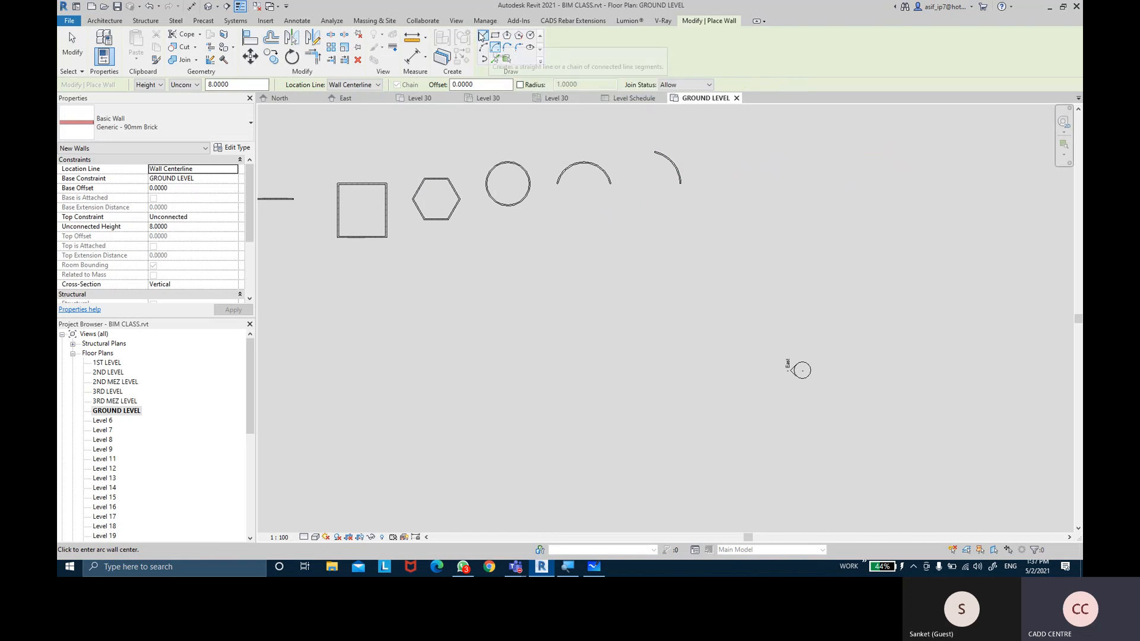
# Draw a horizontal straight wall and a separate vertical wall below it
pyautogui.click(728, 166)
pyautogui.click(777, 167)
pyautogui.press('w')
pyautogui.press('a')
pyautogui.click(809, 205)
pyautogui.click(808, 254)
pyautogui.press('Escape')
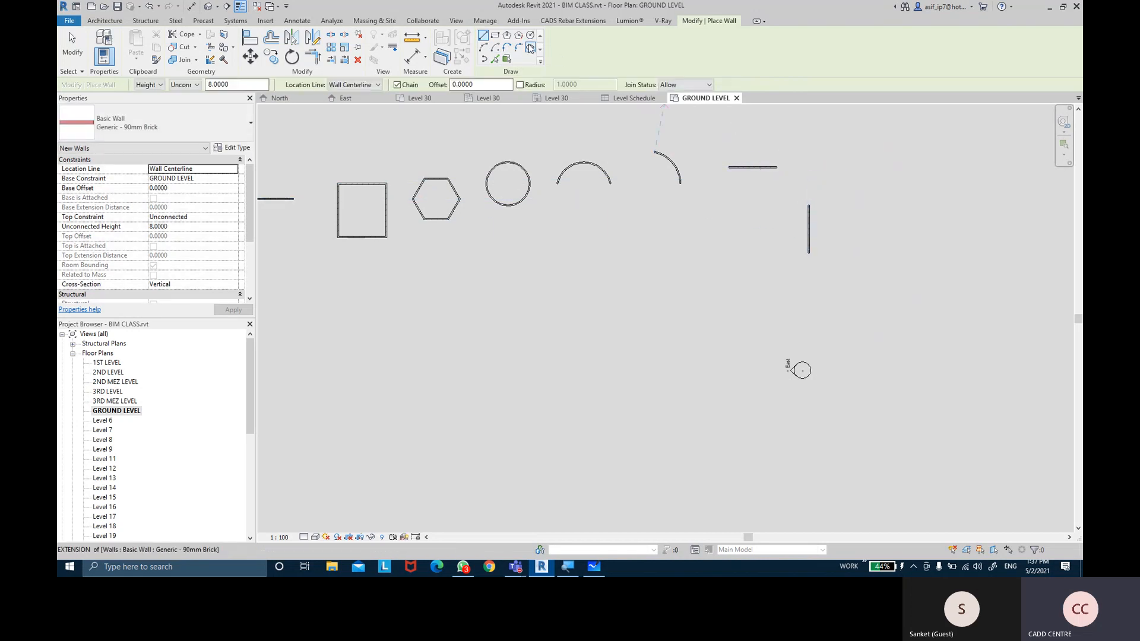
# Join the horizontal and vertical walls' ends with a tangent arc wall
pyautogui.click(509, 47)
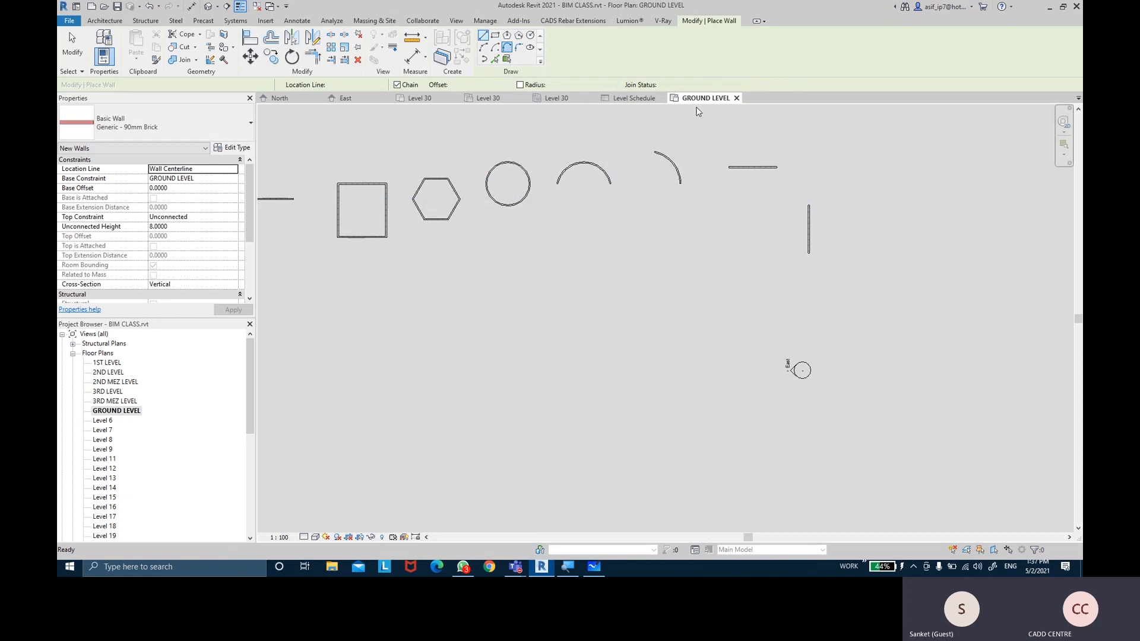
pyautogui.click(777, 167)
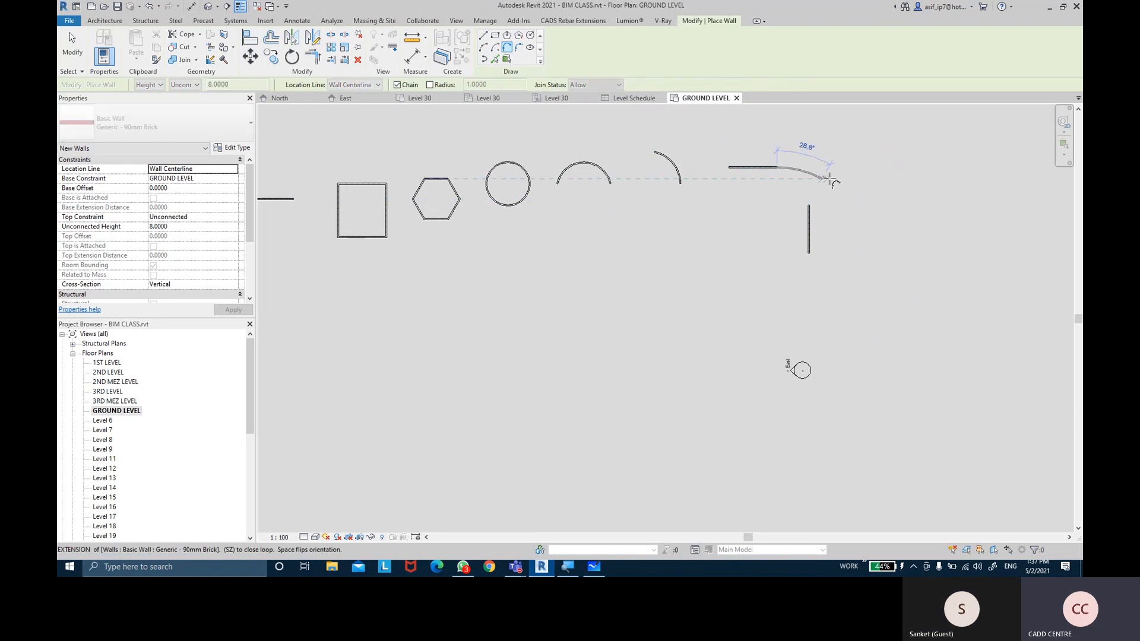
pyautogui.click(810, 203)
pyautogui.scroll(5, 816, 184)
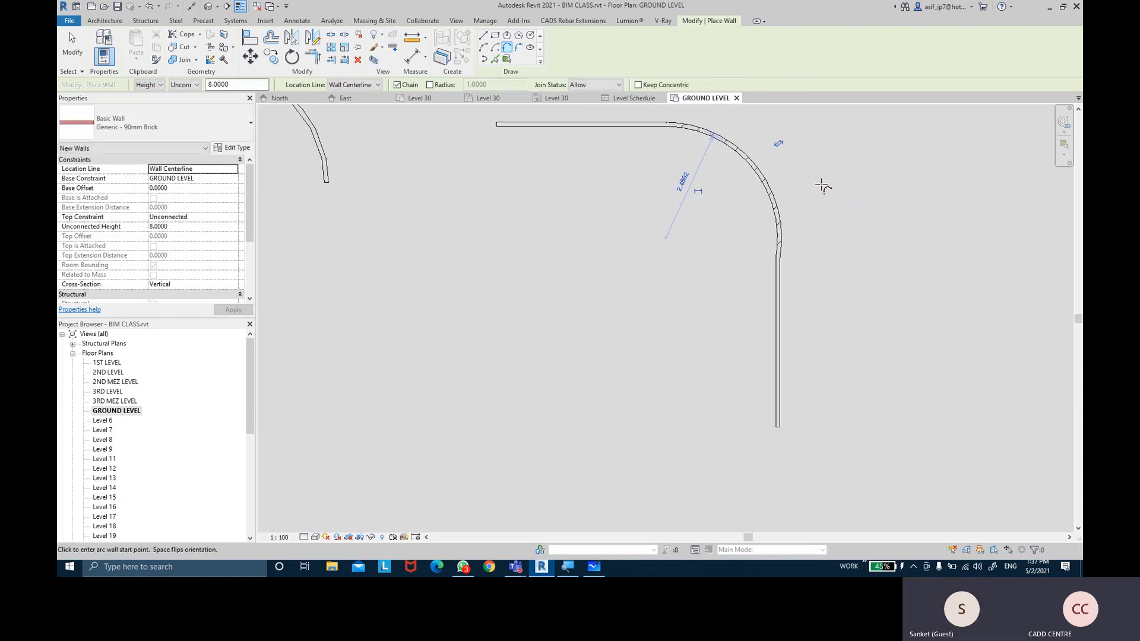
pyautogui.scroll(-3, 822, 185)
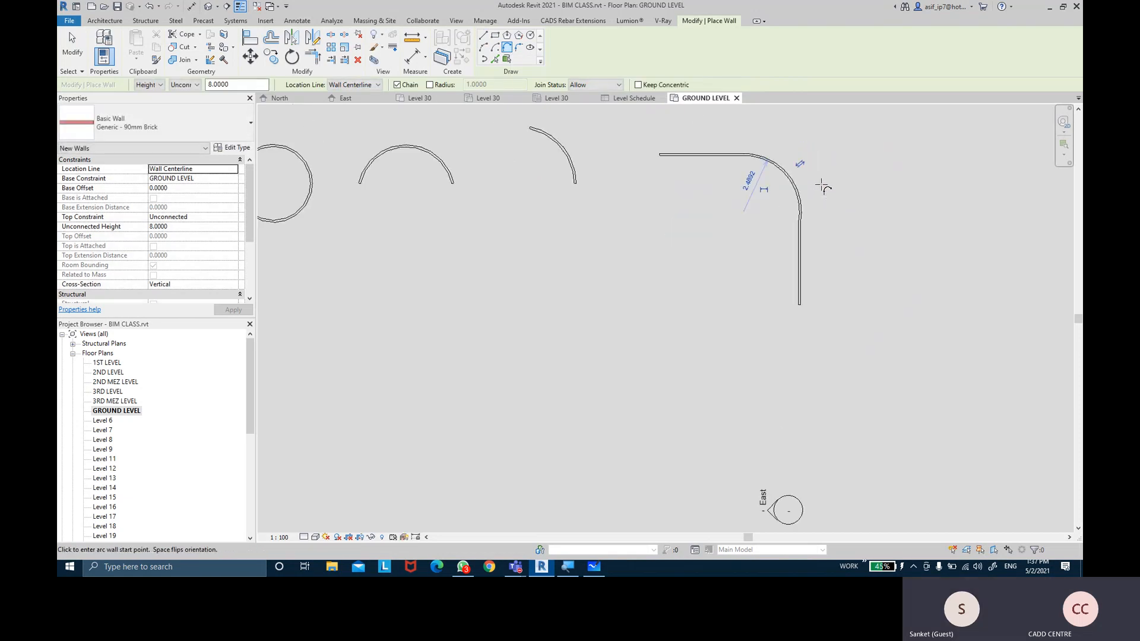
pyautogui.click(518, 53)
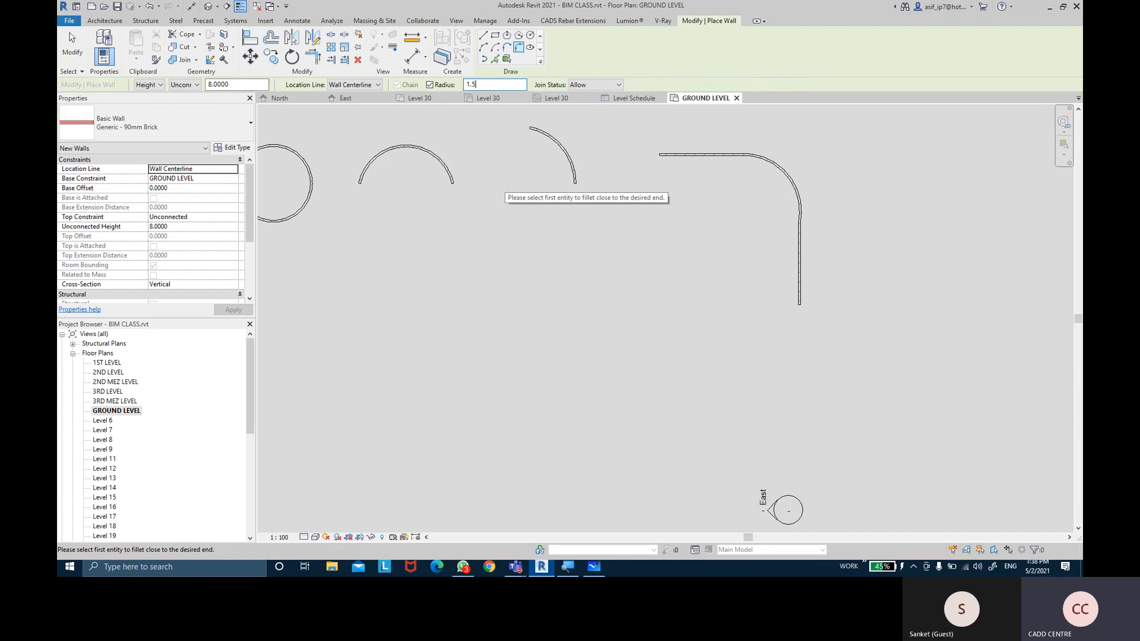
# Round the square wall's top-right corner with a 1.5-radius fillet arc
pyautogui.moveTo(878, 123); pyautogui.dragTo(575, 166, button='middle')
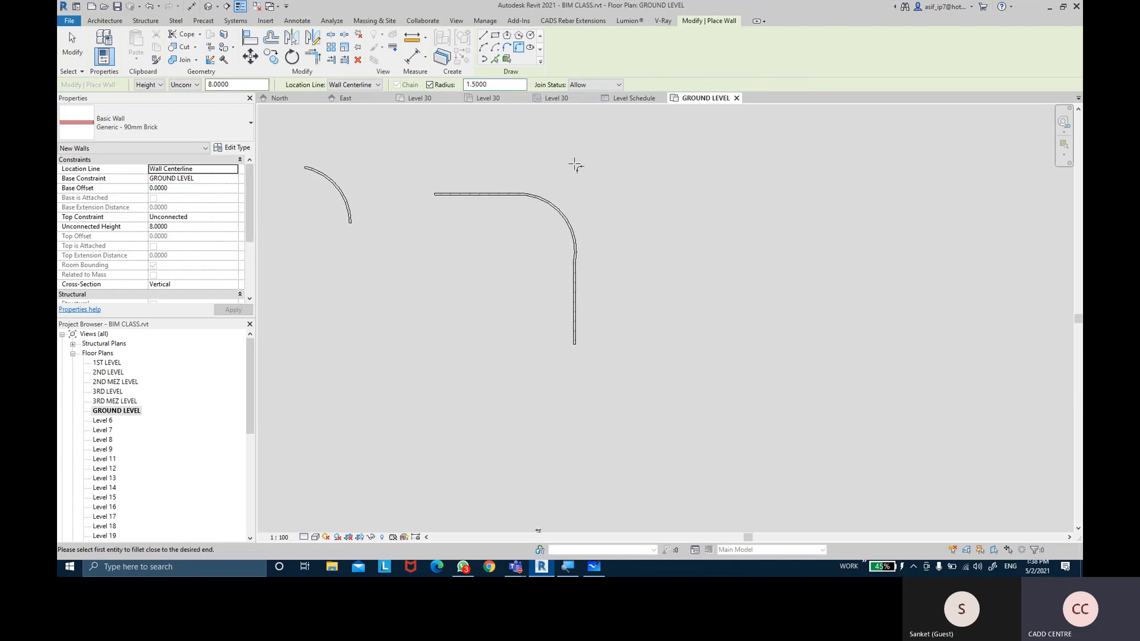
pyautogui.moveTo(453, 192); pyautogui.dragTo(811, 204, button='middle')
pyautogui.moveTo(488, 195); pyautogui.dragTo(749, 205, button='middle')
pyautogui.scroll(2, 530, 252)
pyautogui.click(507, 246)
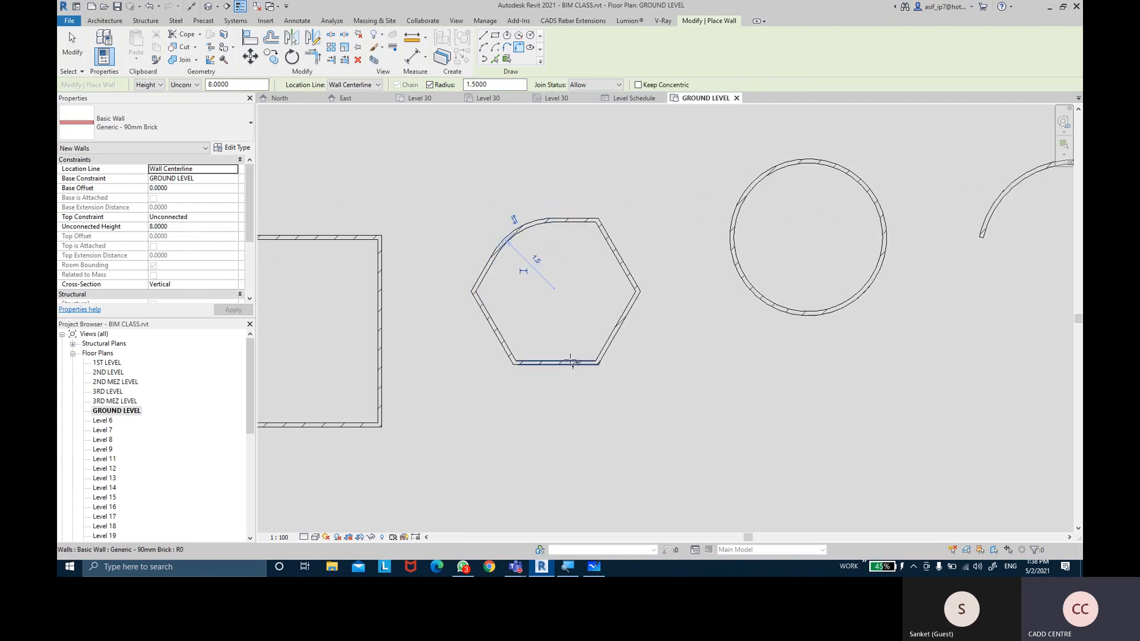
pyautogui.moveTo(527, 325); pyautogui.dragTo(715, 312, button='middle')
pyautogui.click(515, 224)
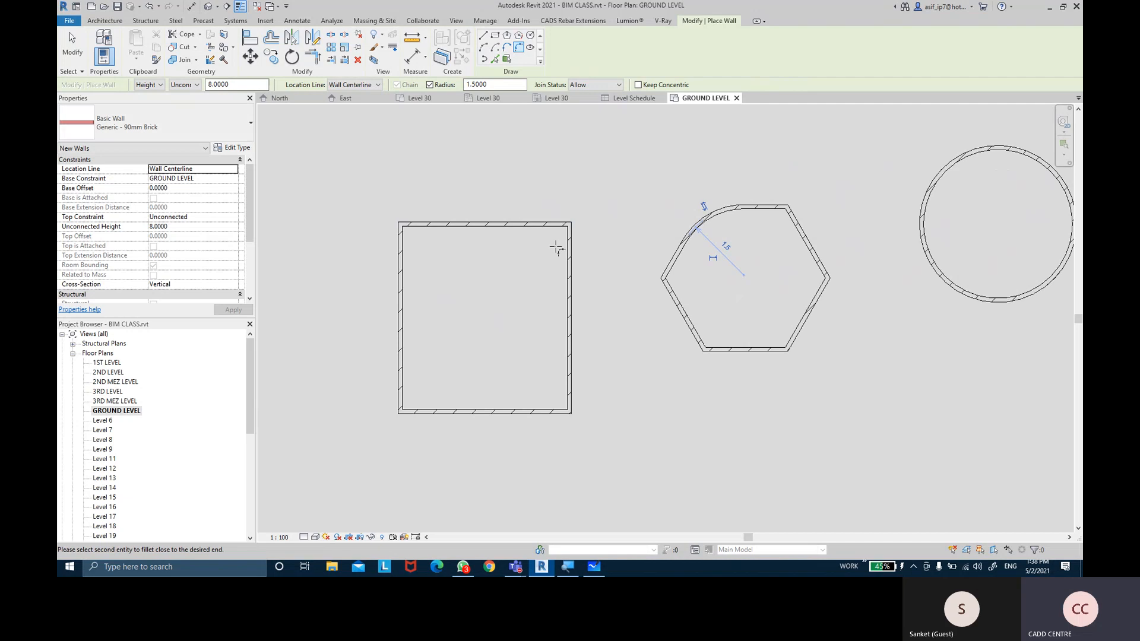
pyautogui.click(571, 267)
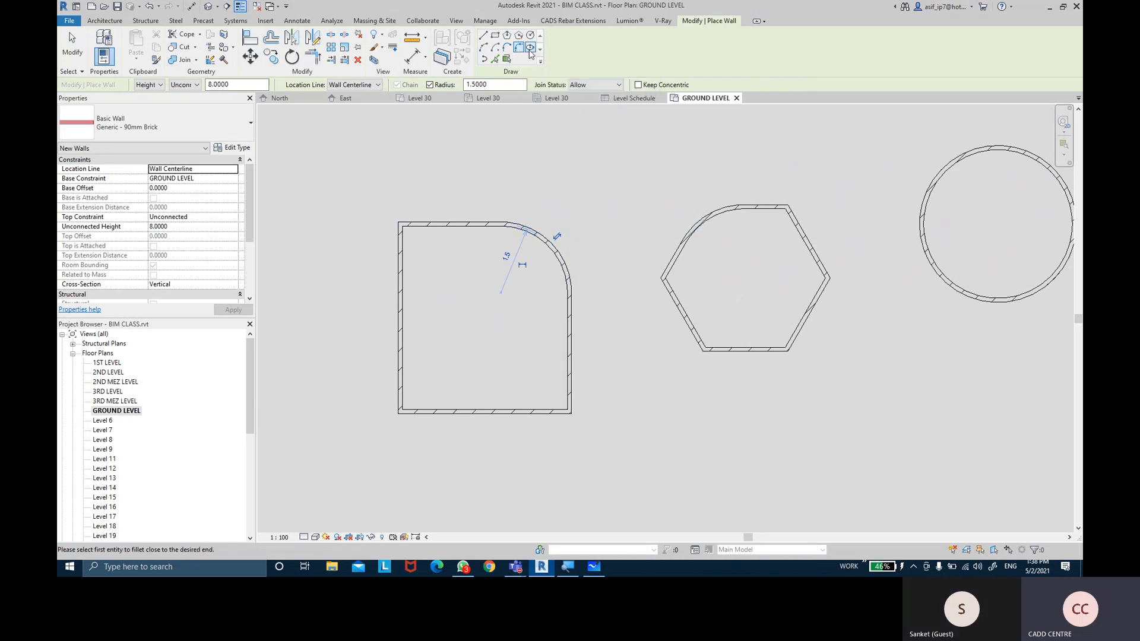
# Draw a full elliptical wall in empty space on the plan
pyautogui.click(530, 49)
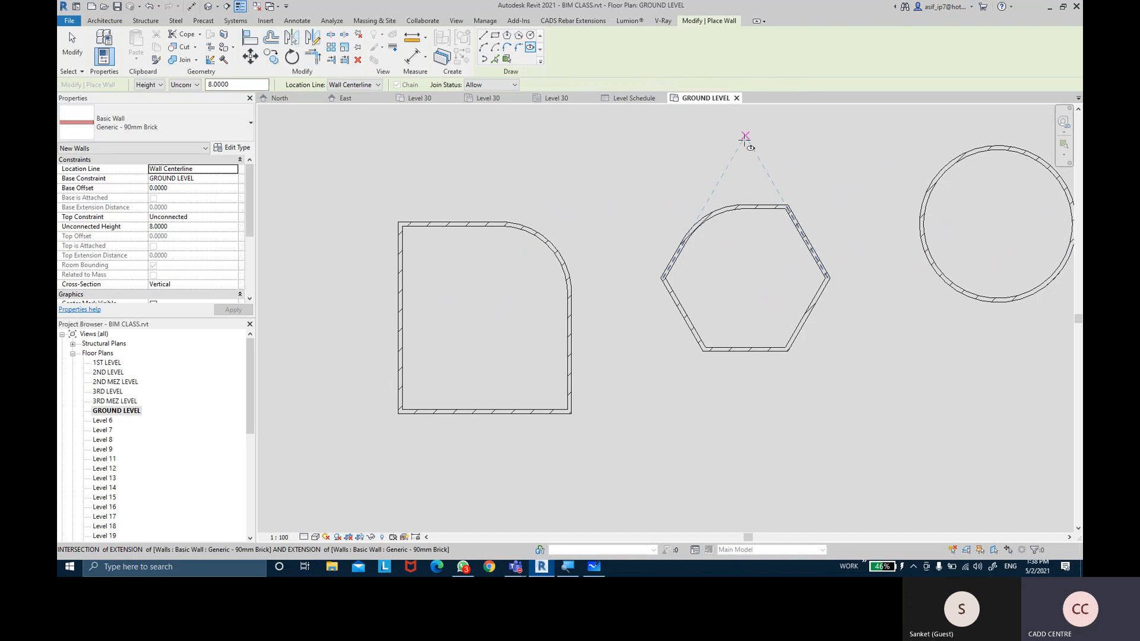
pyautogui.moveTo(754, 147); pyautogui.dragTo(595, 158, button='middle')
pyautogui.scroll(-3, 597, 161)
pyautogui.moveTo(1021, 222); pyautogui.dragTo(681, 229, button='middle')
pyautogui.scroll(-1, 789, 217)
pyautogui.moveTo(790, 216); pyautogui.dragTo(653, 234, button='middle')
pyautogui.scroll(-1, 652, 234)
pyautogui.click(694, 196)
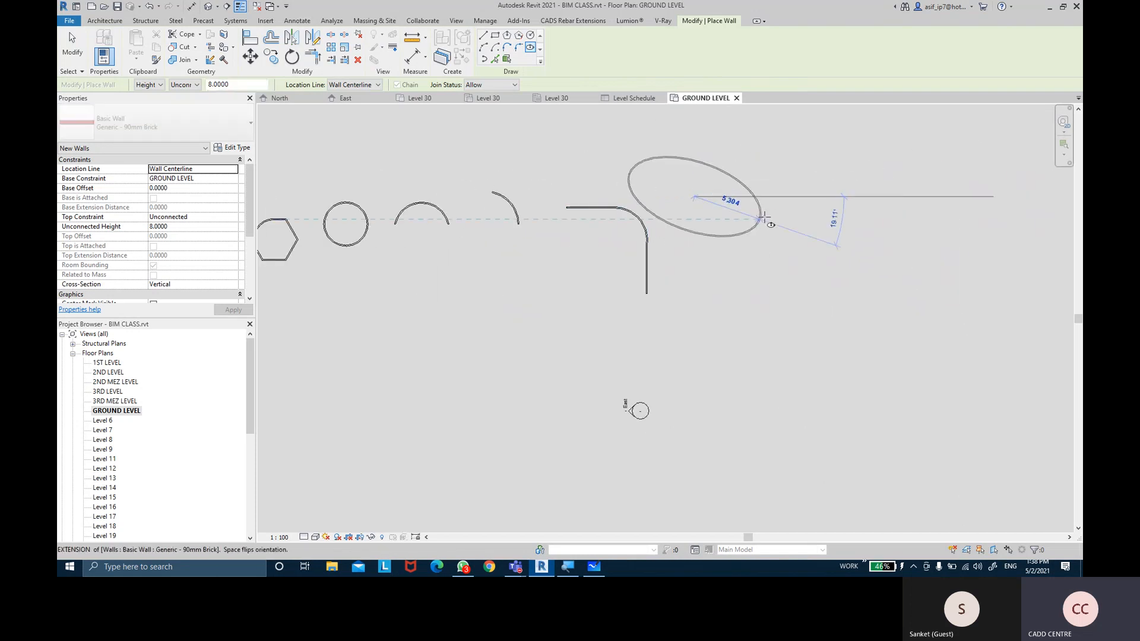
pyautogui.click(737, 189)
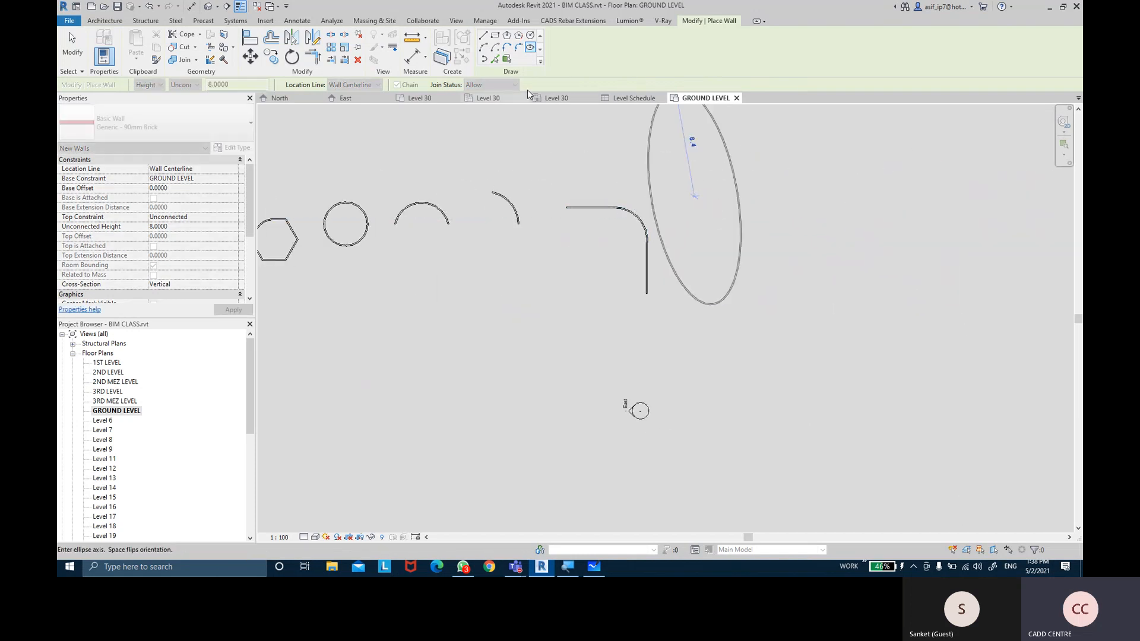
pyautogui.click(674, 189)
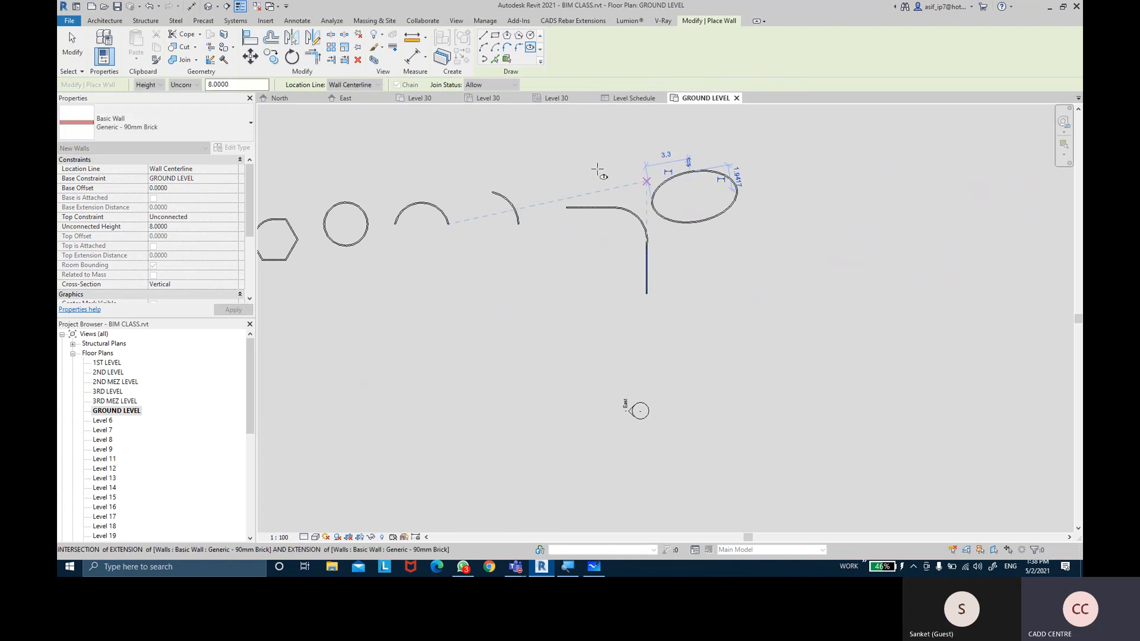
# Draw a partial-ellipse wall to the left of the short straight wall
pyautogui.click(488, 61)
pyautogui.keyDown('shift'); pyautogui.hscroll(-5, 577, 183); pyautogui.keyUp('shift')
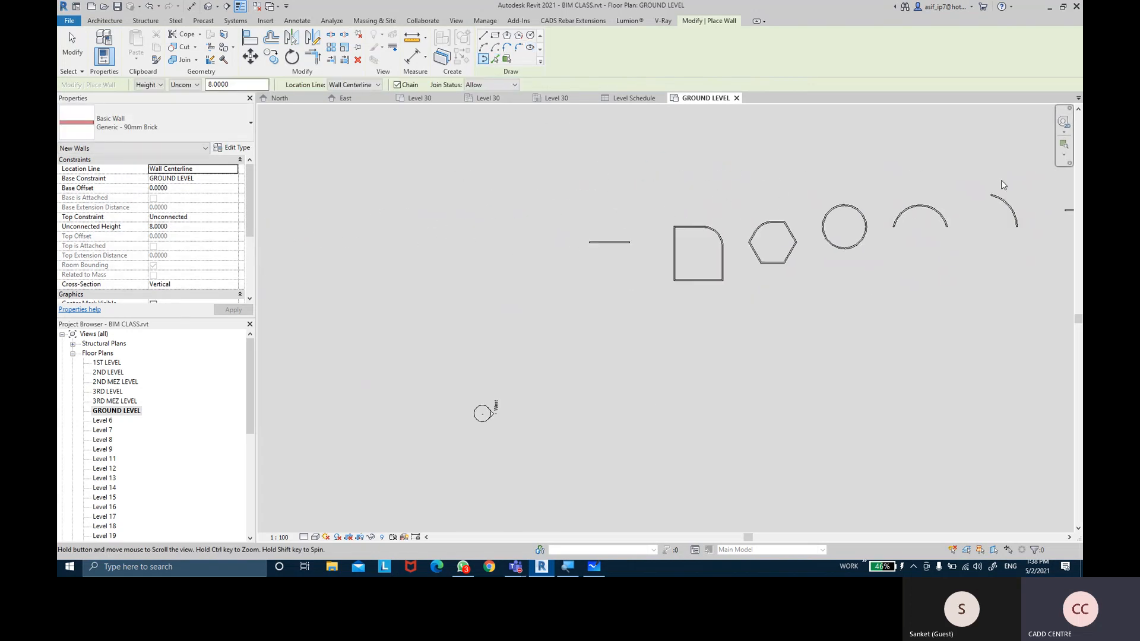
pyautogui.click(438, 242)
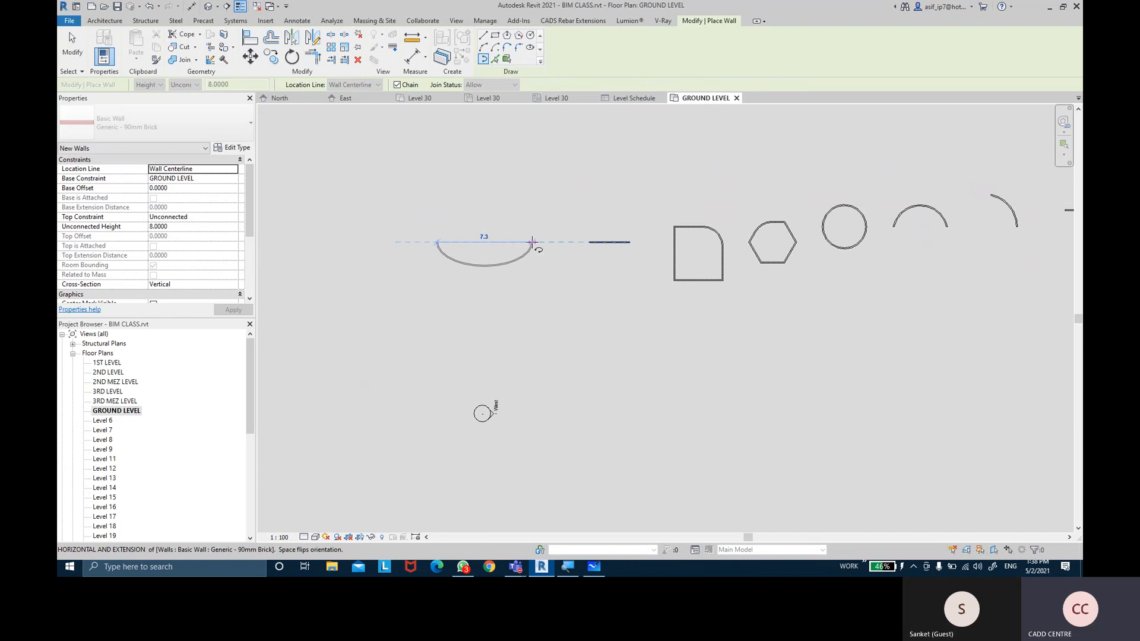
pyautogui.click(533, 241)
pyautogui.click(489, 221)
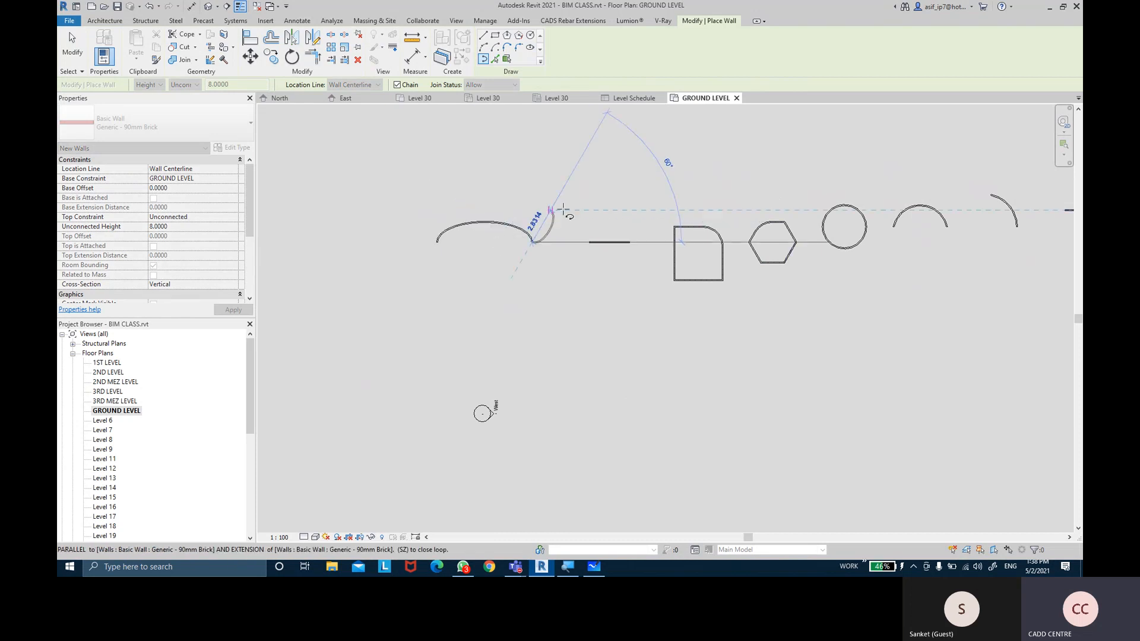
pyautogui.scroll(3, 564, 206)
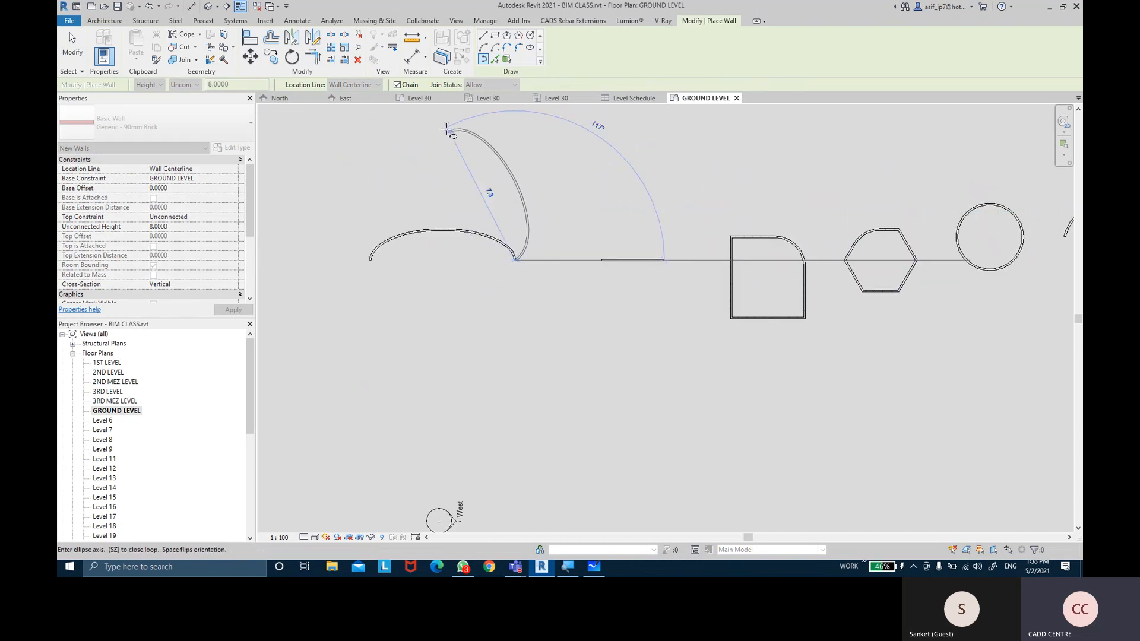
pyautogui.click(496, 59)
pyautogui.scroll(-2, 565, 211)
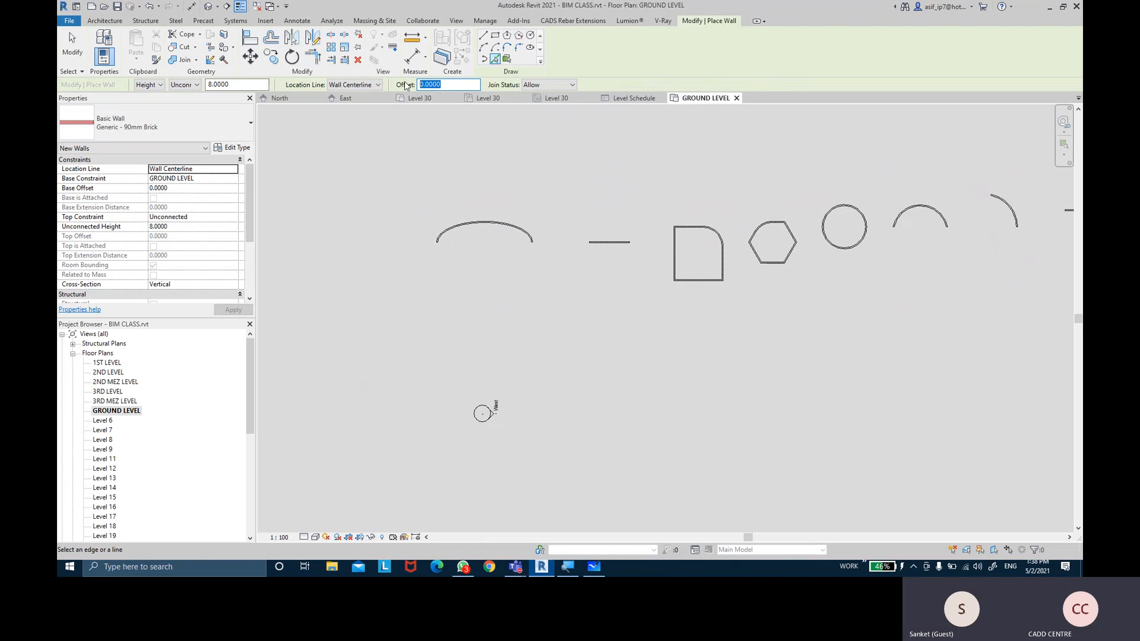
# Pick existing walls to add 4.0-offset walls, undoing the two unwanted ones
pyautogui.write('4.0000')
pyautogui.scroll(2, 611, 233)
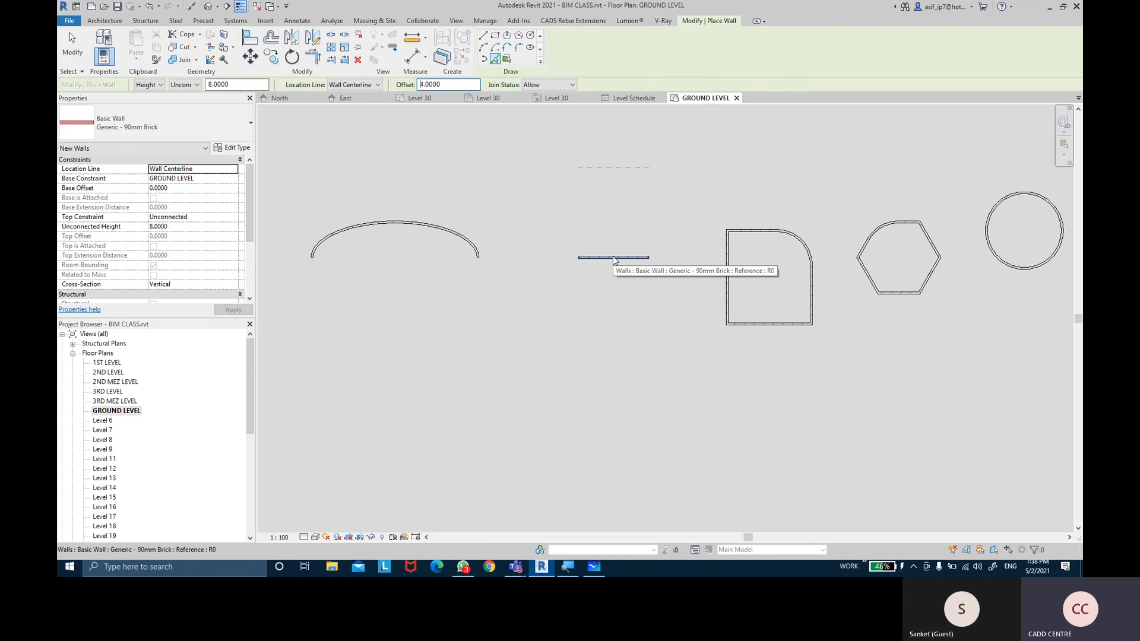
pyautogui.click(613, 259)
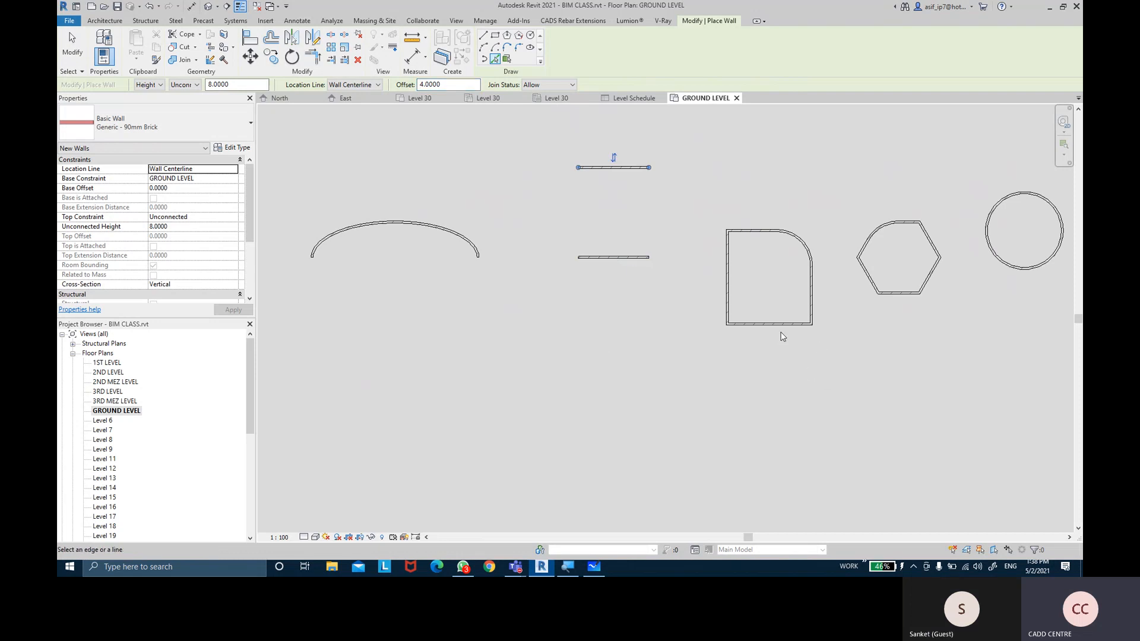
pyautogui.click(725, 293)
pyautogui.click(739, 231)
pyautogui.click(805, 243)
pyautogui.click(816, 312)
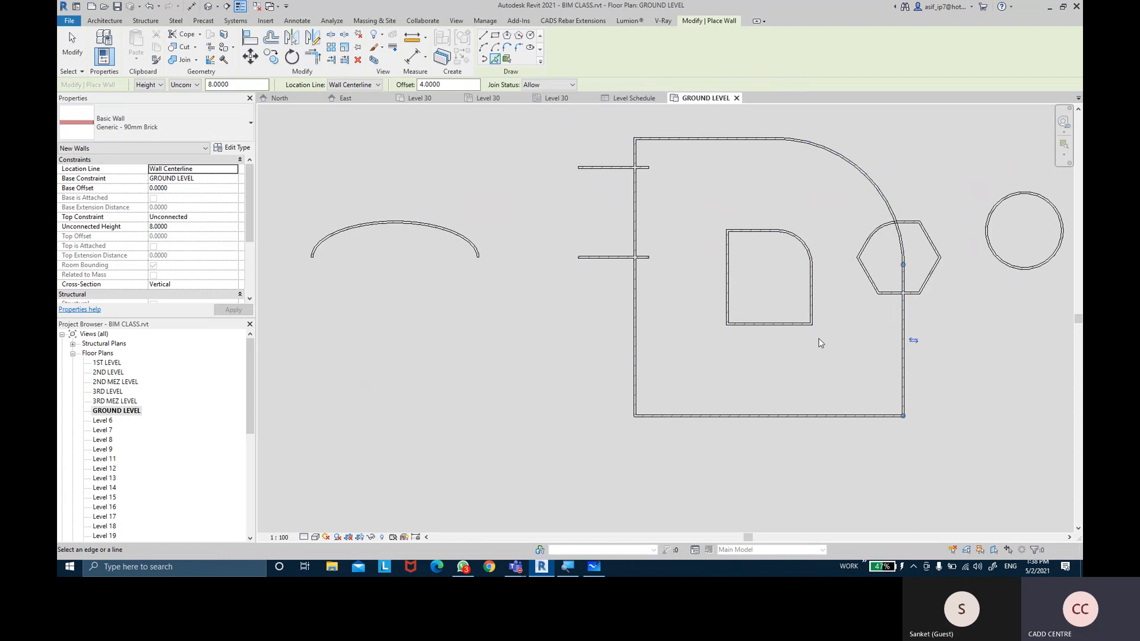
pyautogui.hotkey('ctrl', 'z')
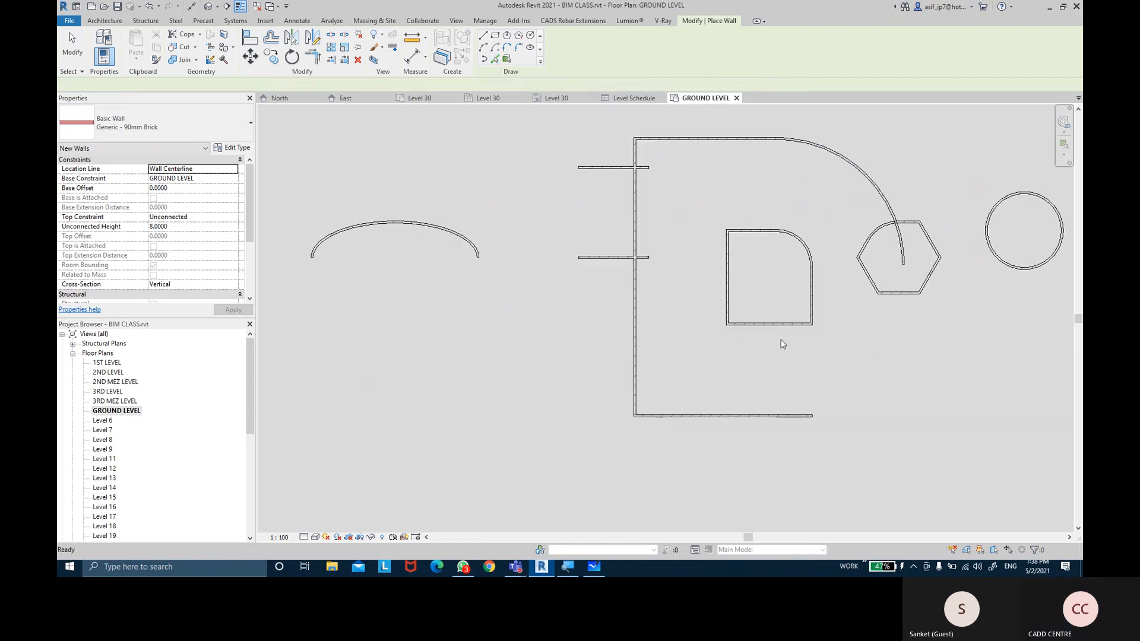
pyautogui.hotkey('ctrl', 'z')
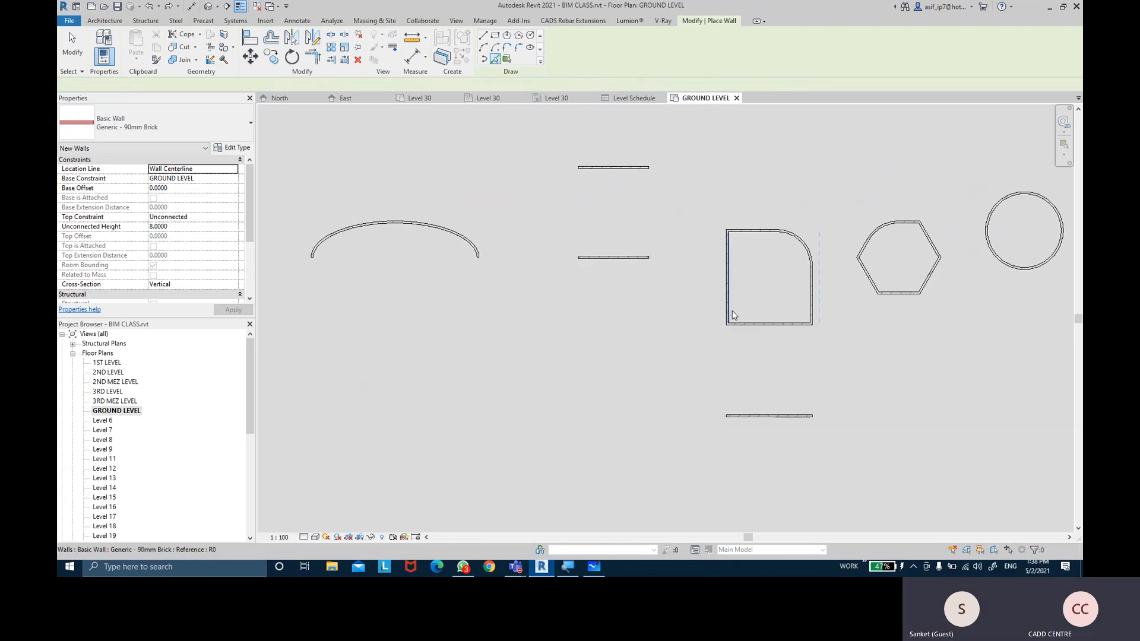
pyautogui.moveTo(763, 320); pyautogui.dragTo(701, 318, button='middle')
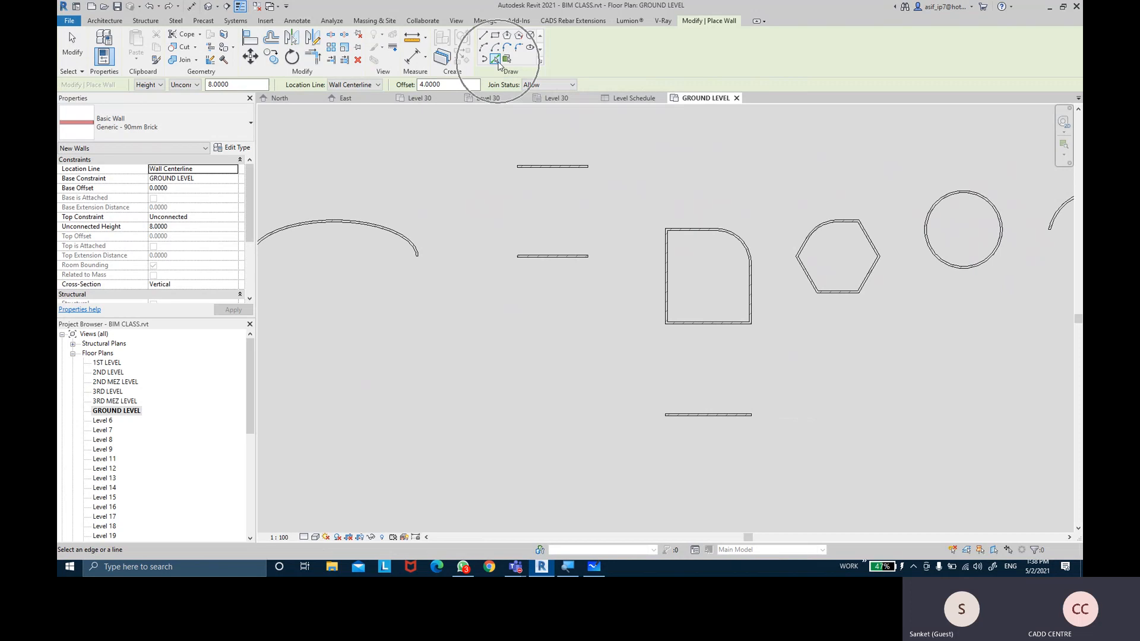
# Restart the Wall tool in Pick Lines mode
pyautogui.press('Escape')
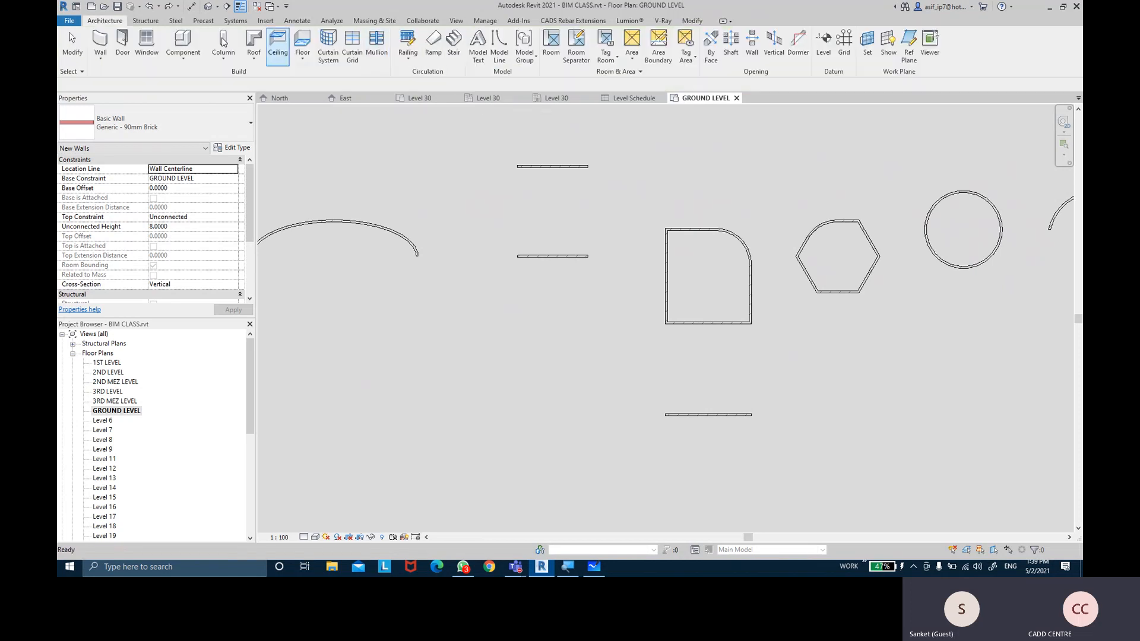
pyautogui.click(101, 48)
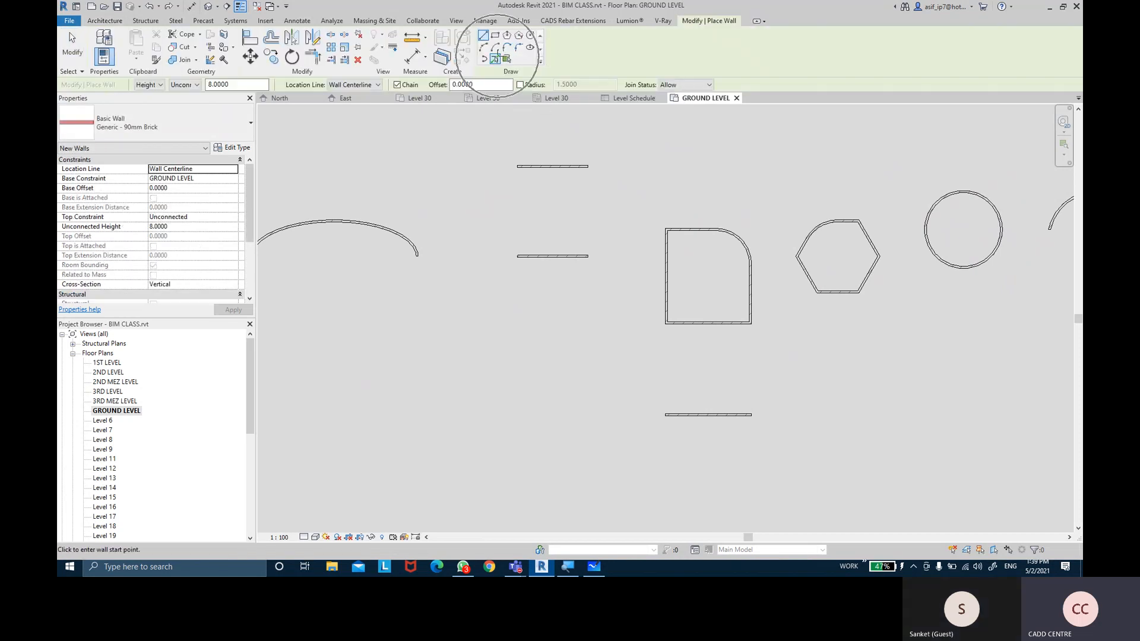
pyautogui.click(494, 59)
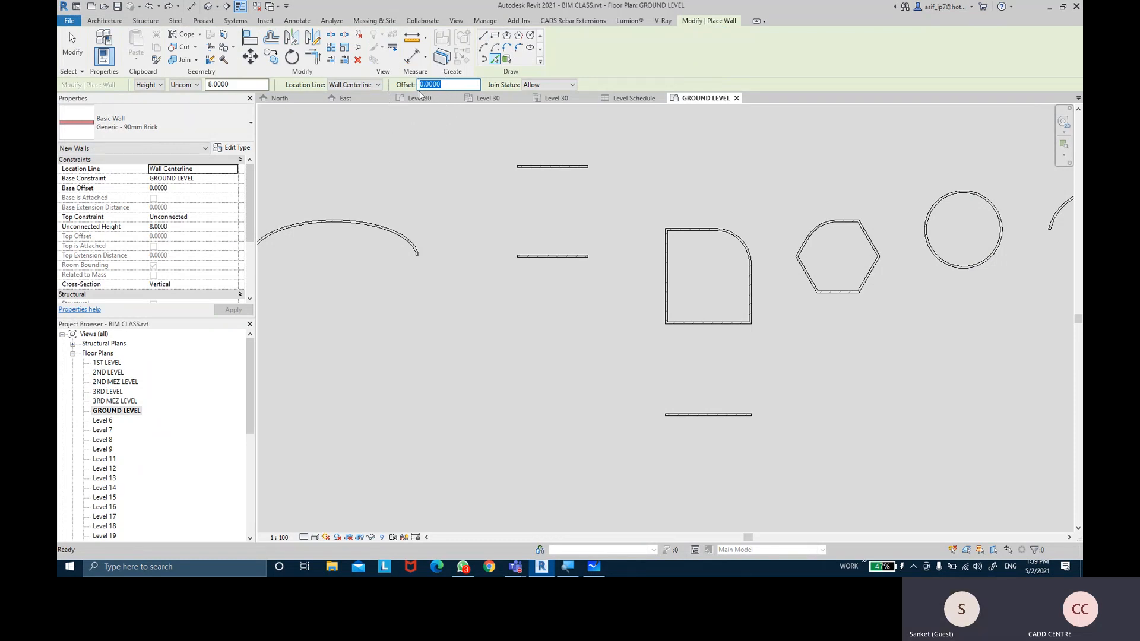
pyautogui.click(497, 60)
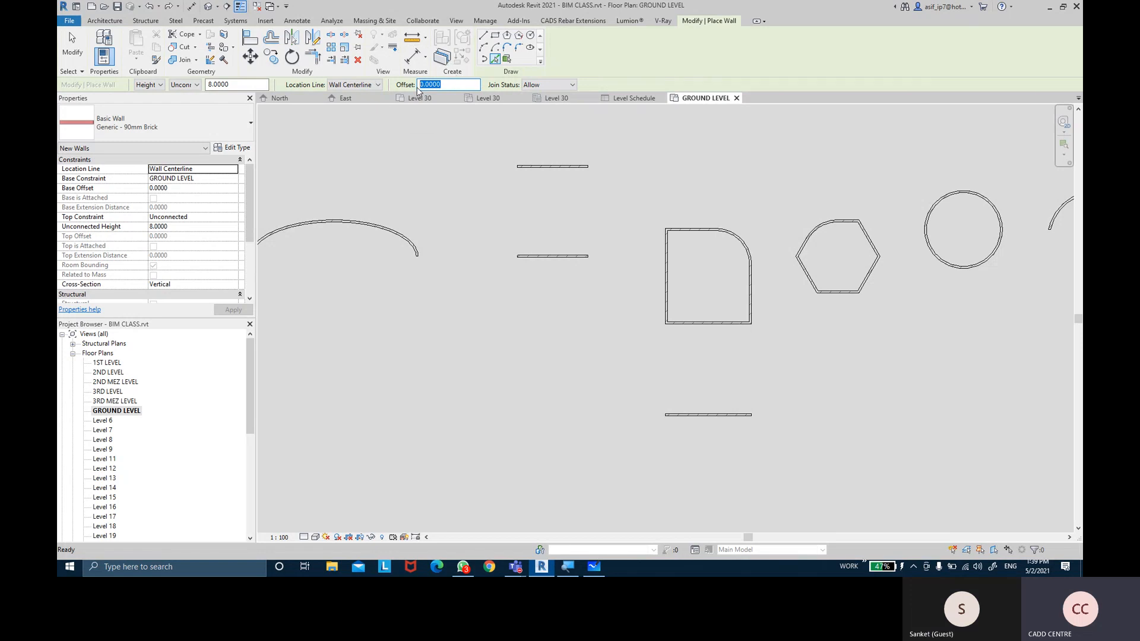
# Change the upper straight wall's type to Generic - 225mm Masonry
pyautogui.click(72, 42)
pyautogui.scroll(-3, 796, 186)
pyautogui.moveTo(730, 178); pyautogui.dragTo(587, 200, button='middle')
pyautogui.moveTo(711, 152); pyautogui.dragTo(798, 200, button='middle')
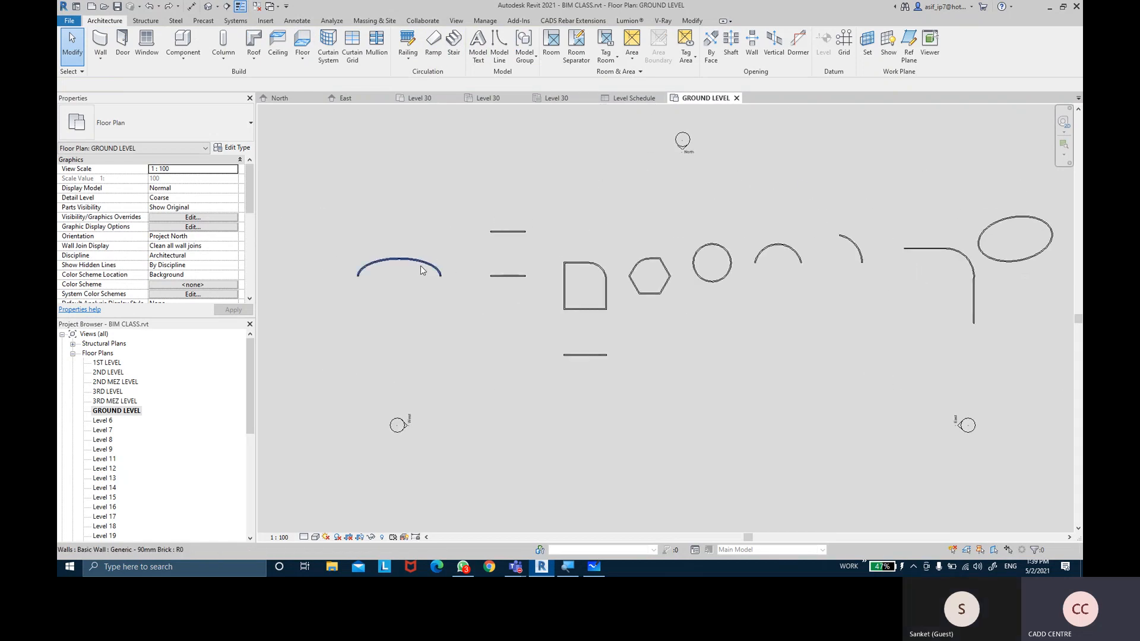
pyautogui.moveTo(695, 205); pyautogui.dragTo(756, 158, button='middle')
pyautogui.scroll(2, 618, 163)
pyautogui.moveTo(618, 163); pyautogui.dragTo(620, 189, button='middle')
pyautogui.scroll(1, 584, 195)
pyautogui.moveTo(543, 196); pyautogui.dragTo(695, 166, button='middle')
pyautogui.scroll(1, 631, 139)
pyautogui.click(665, 206)
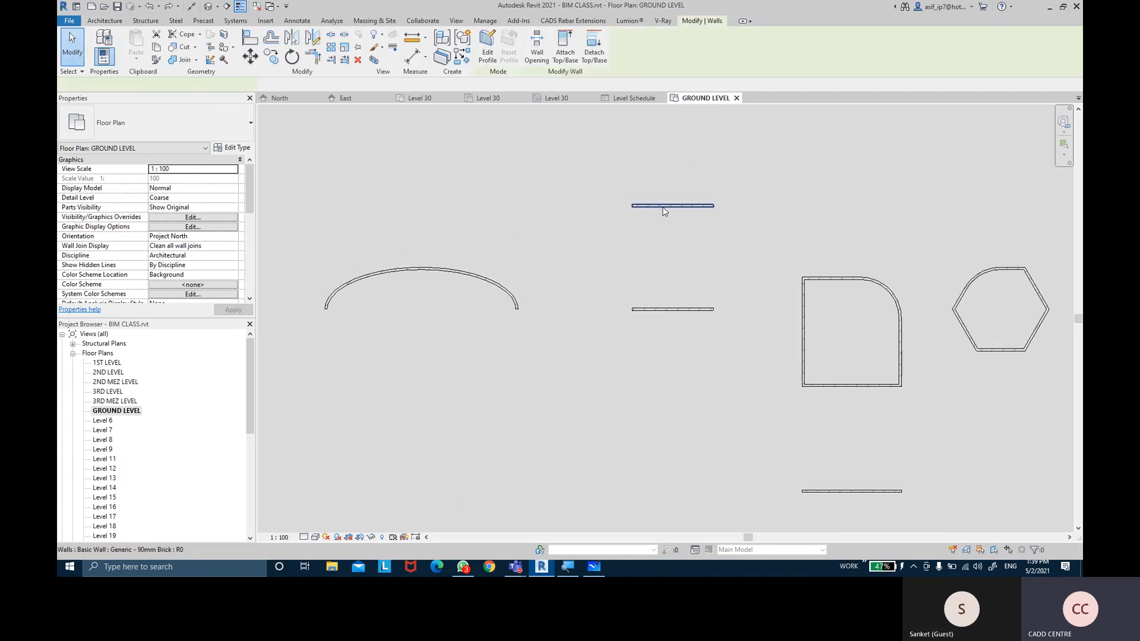
pyautogui.click(132, 125)
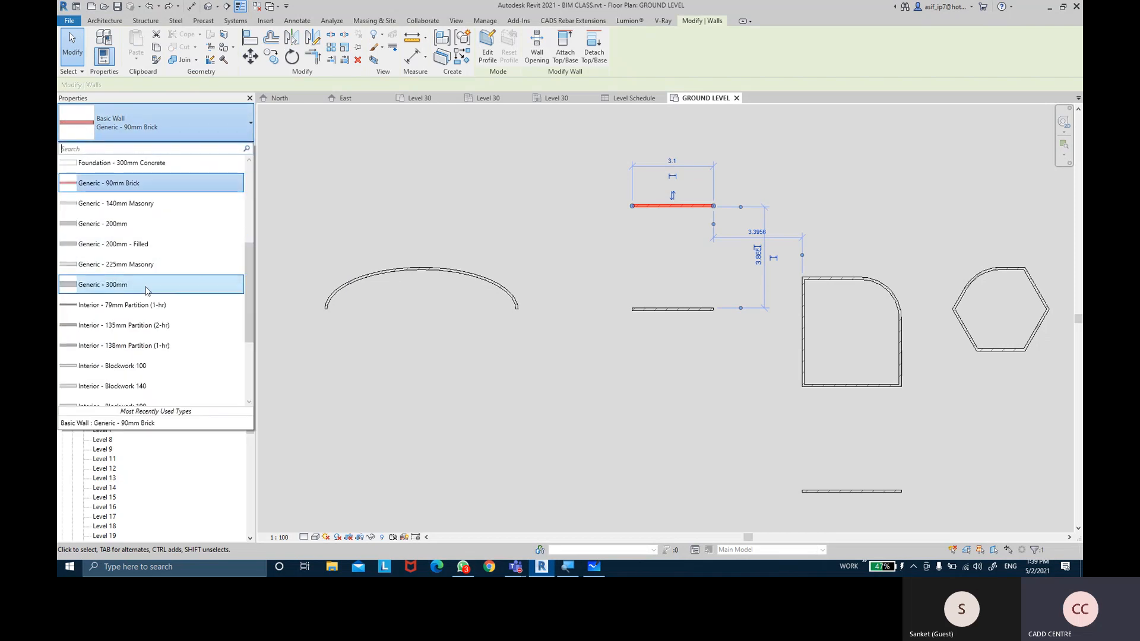
pyautogui.click(149, 274)
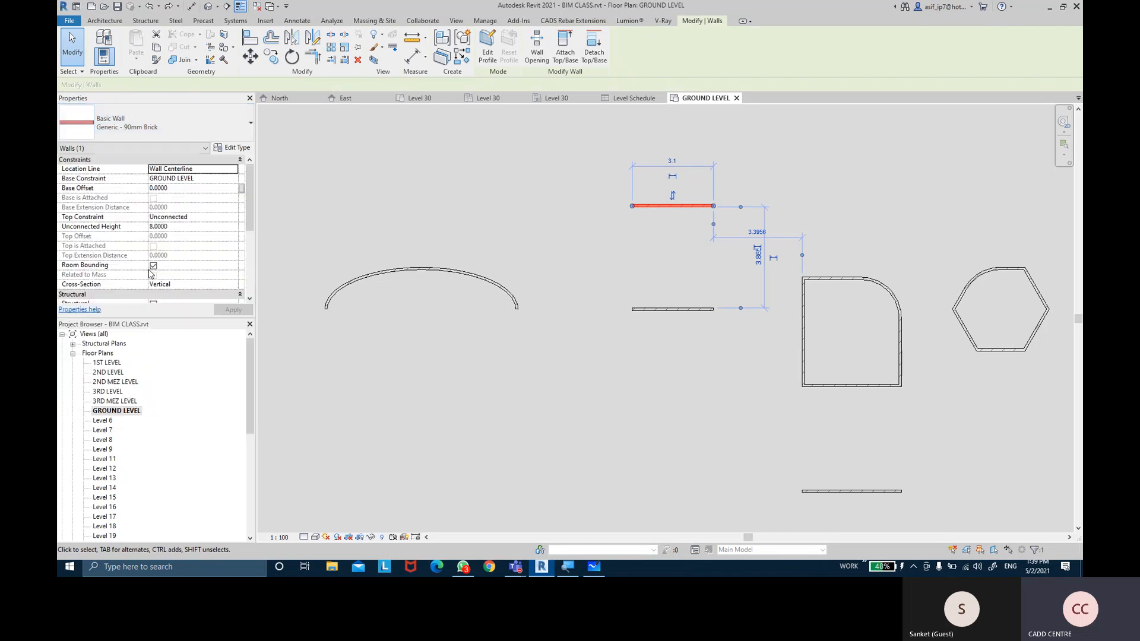
pyautogui.click(617, 186)
pyautogui.scroll(3, 831, 184)
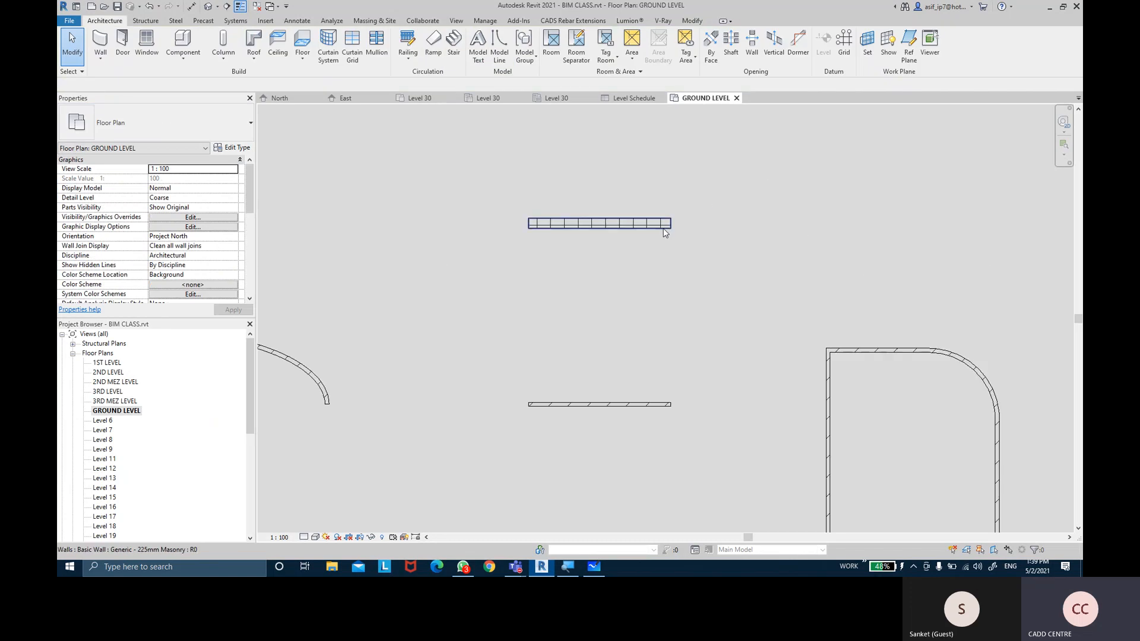
pyautogui.click(664, 232)
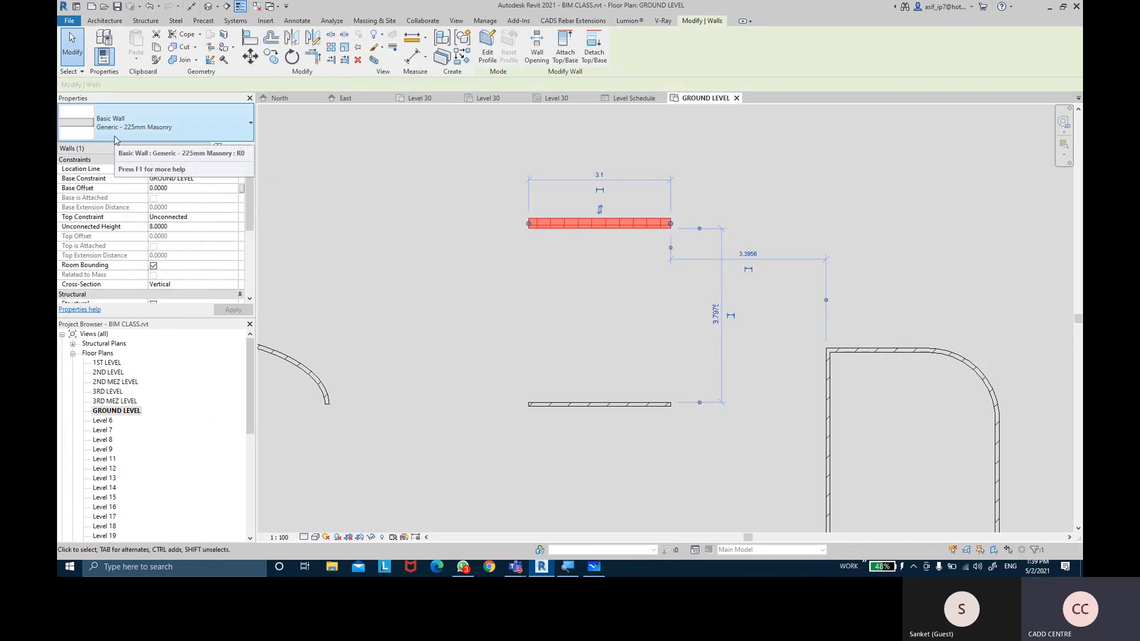
# Change the elliptical arc wall to Retaining - 300mm Concrete
pyautogui.moveTo(427, 244); pyautogui.dragTo(664, 188, button='middle')
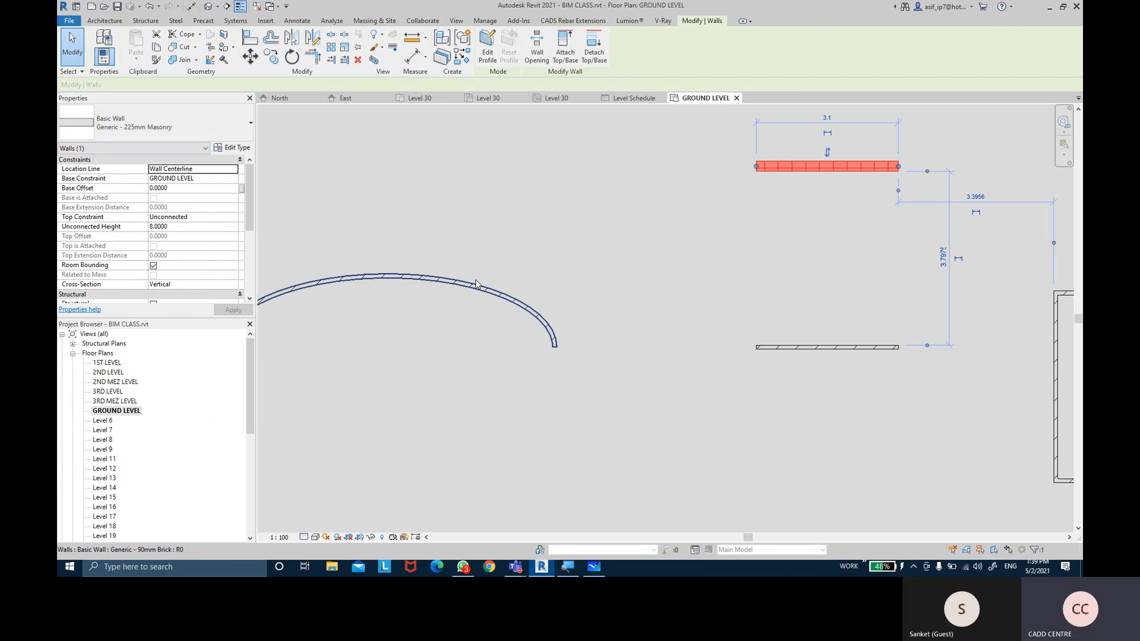
pyautogui.click(412, 263)
pyautogui.click(205, 126)
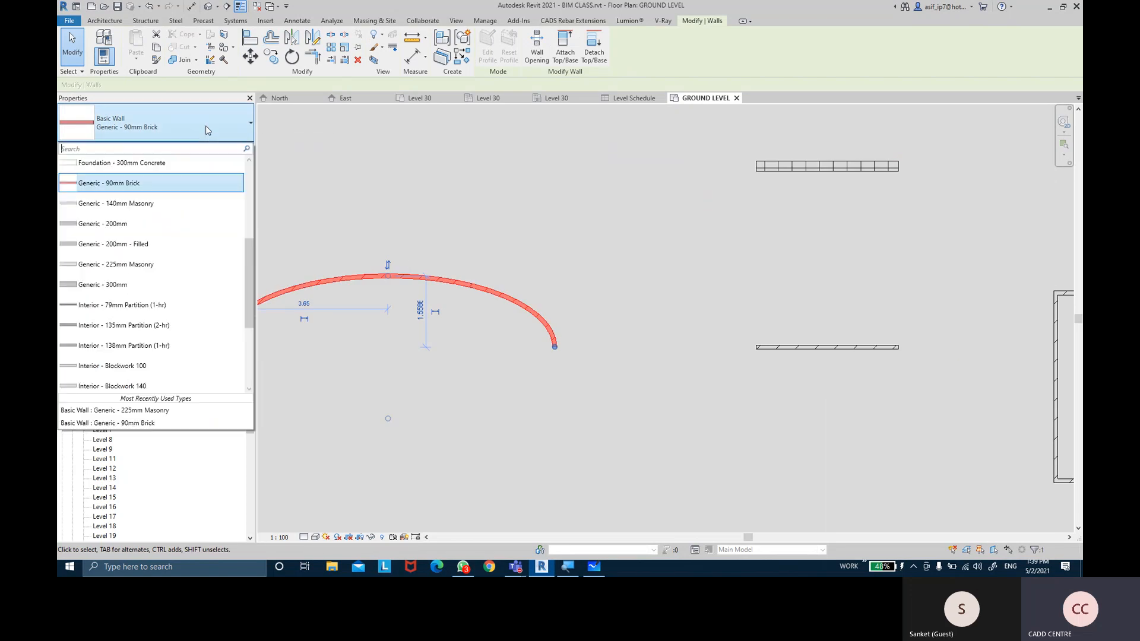
pyautogui.scroll(-3, 153, 237)
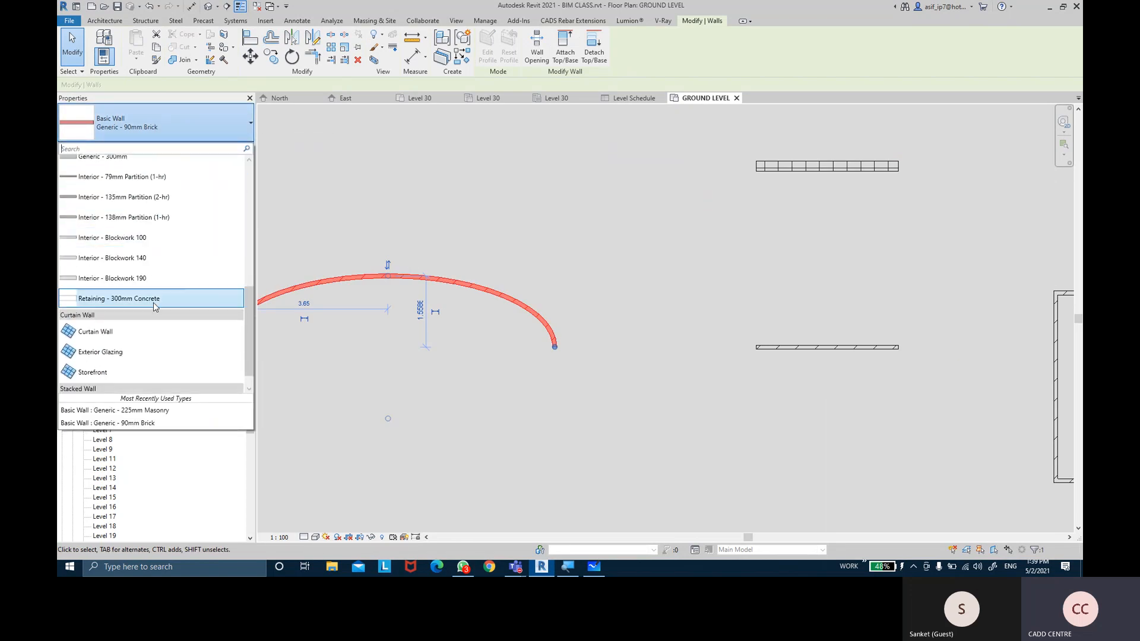
pyautogui.click(152, 298)
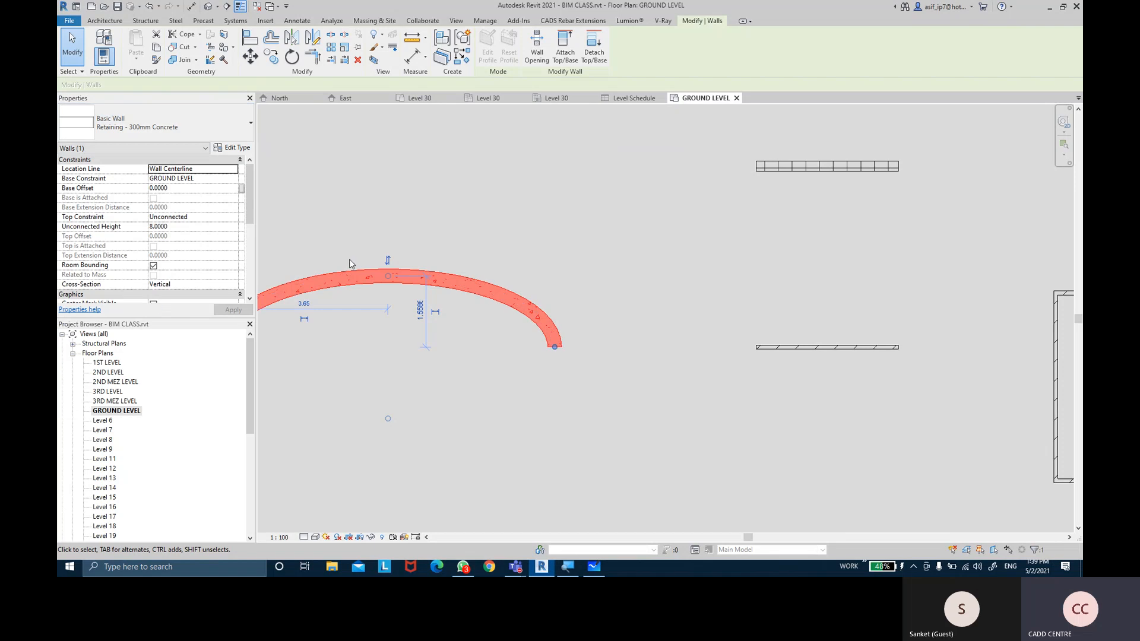
pyautogui.click(545, 214)
pyautogui.moveTo(526, 216); pyautogui.dragTo(651, 127, button='middle')
pyautogui.moveTo(699, 171); pyautogui.dragTo(385, 166, button='middle')
pyautogui.scroll(-2, 641, 155)
pyautogui.moveTo(640, 154); pyautogui.dragTo(427, 180, button='middle')
pyautogui.moveTo(754, 173); pyautogui.dragTo(617, 159, button='middle')
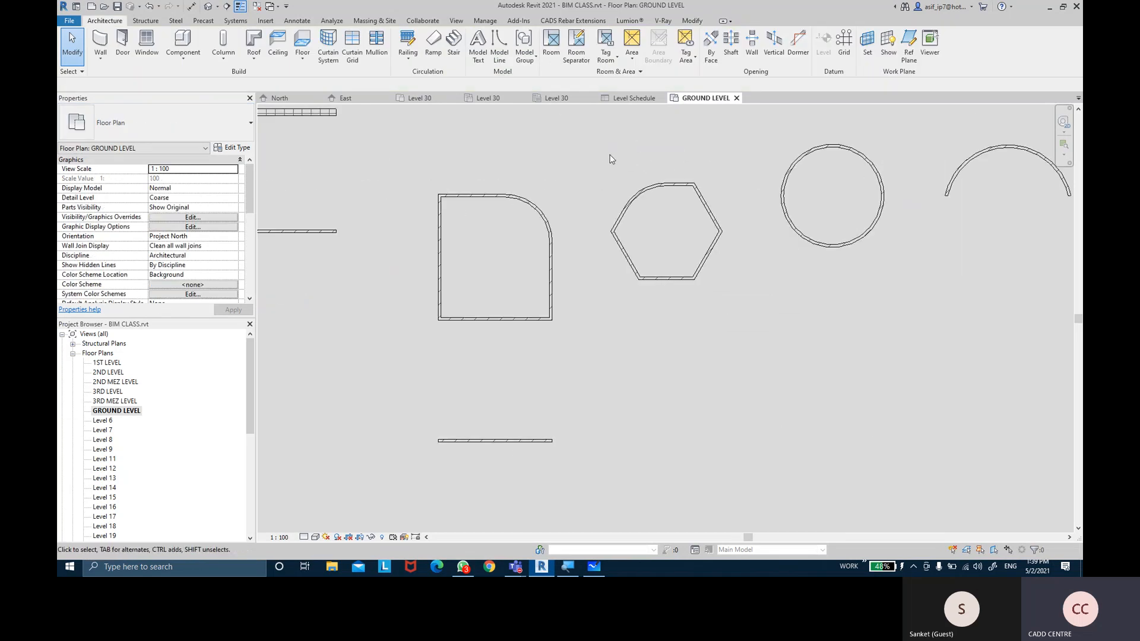
# Change all the hexagon's walls to Interior - Blockwork 140
pyautogui.moveTo(603, 153); pyautogui.dragTo(727, 321)
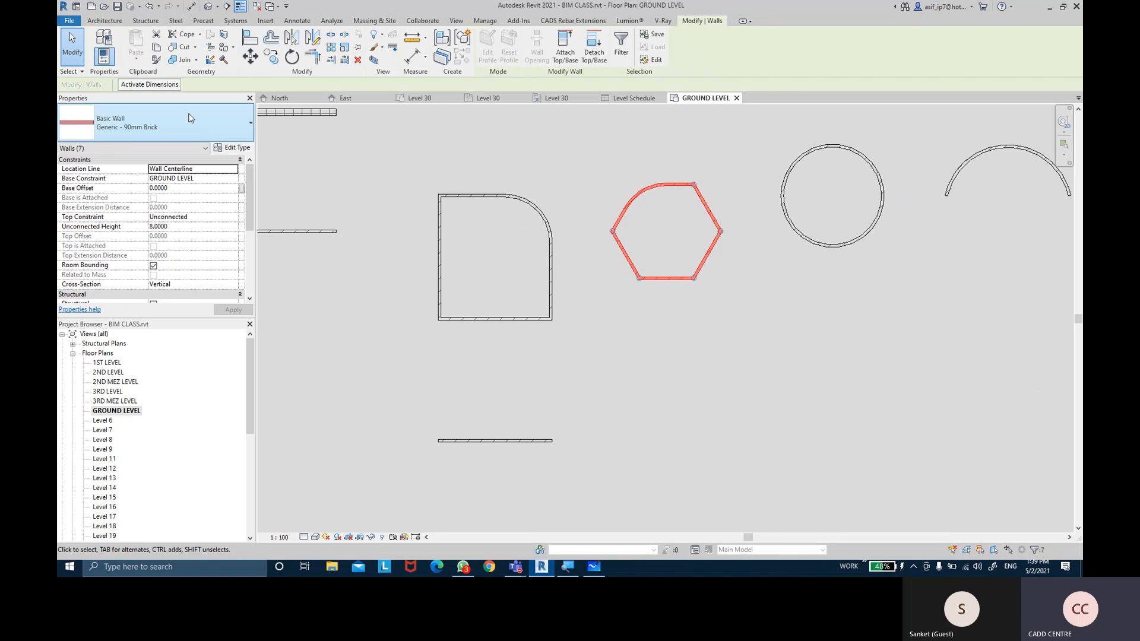
pyautogui.click(190, 119)
pyautogui.scroll(-3, 185, 278)
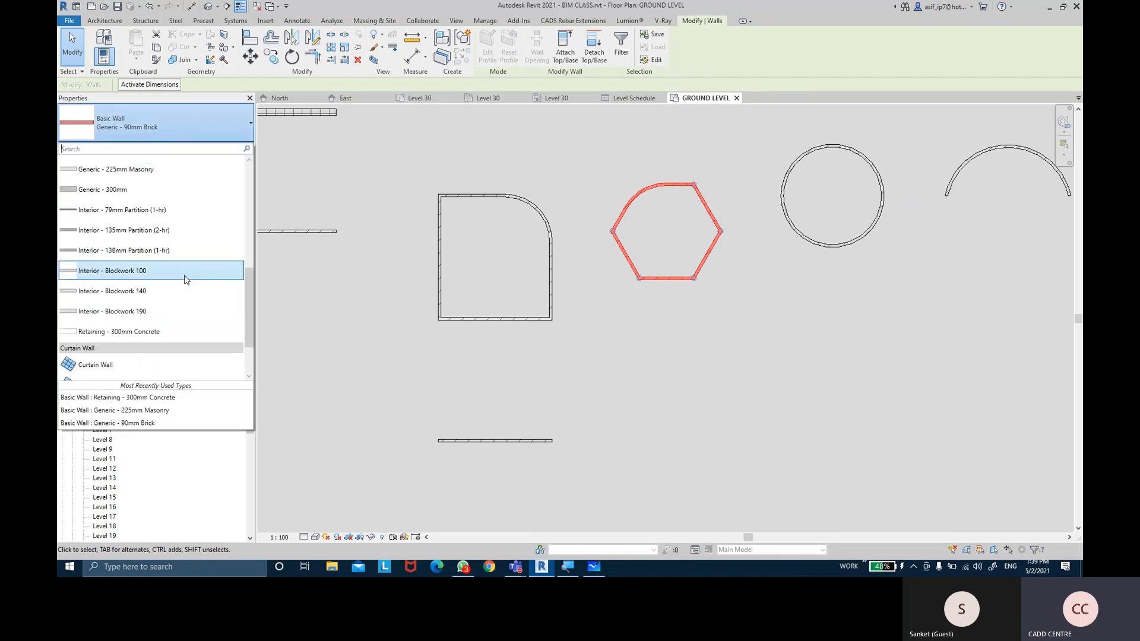
pyautogui.moveTo(185, 297)
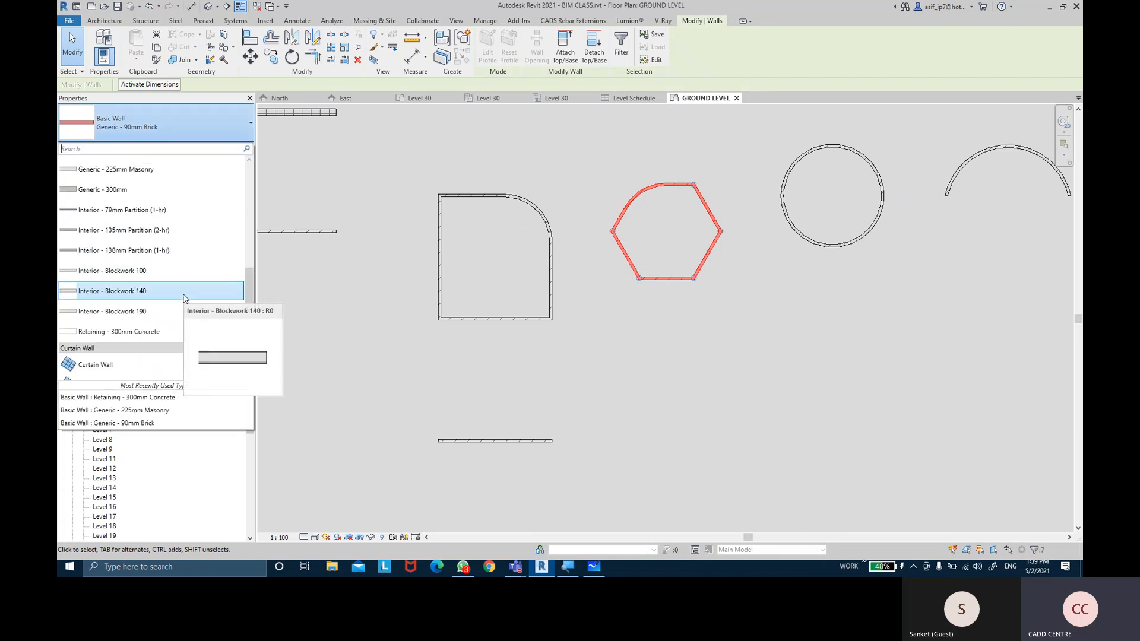
pyautogui.click(184, 291)
pyautogui.press('Escape')
pyautogui.scroll(3, 718, 206)
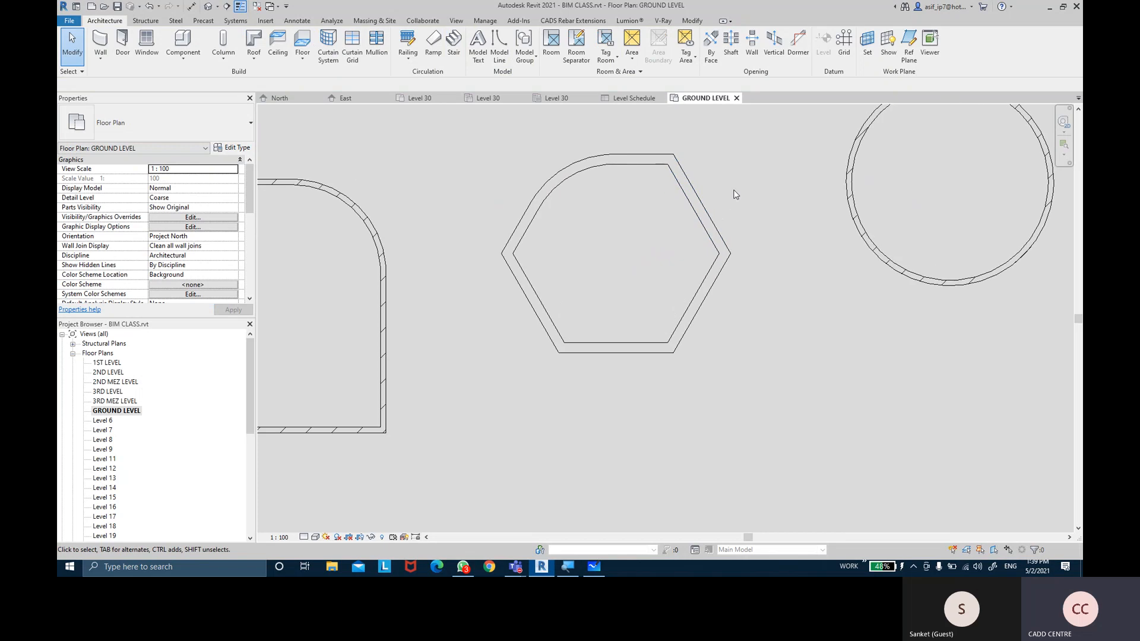
pyautogui.scroll(-2, 703, 219)
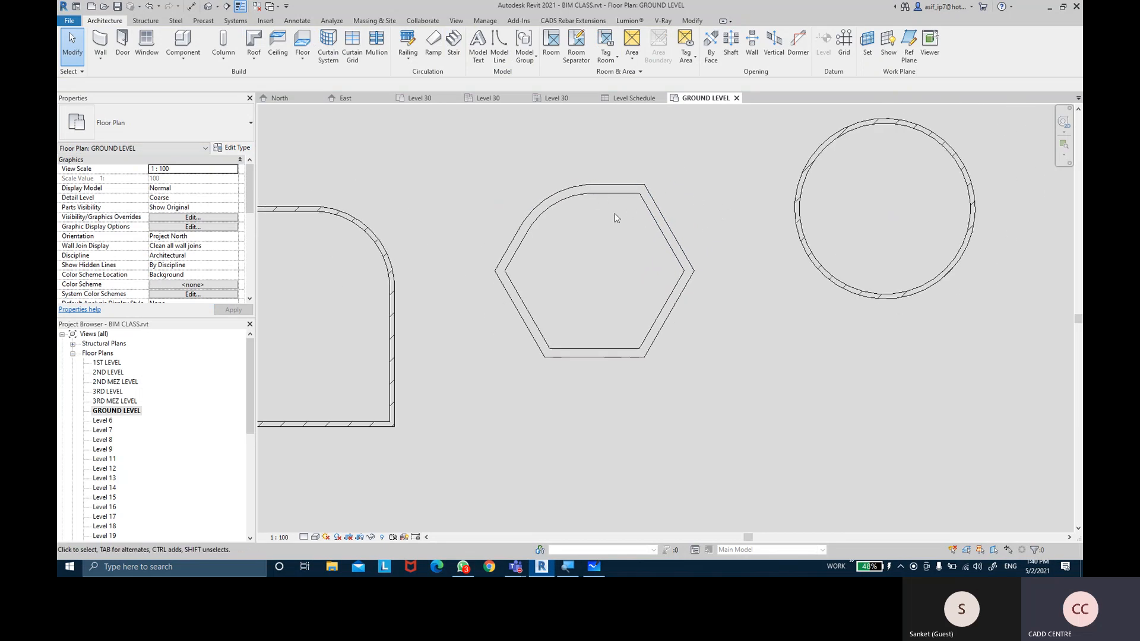
pyautogui.scroll(-5, 746, 243)
pyautogui.scroll(3, 593, 193)
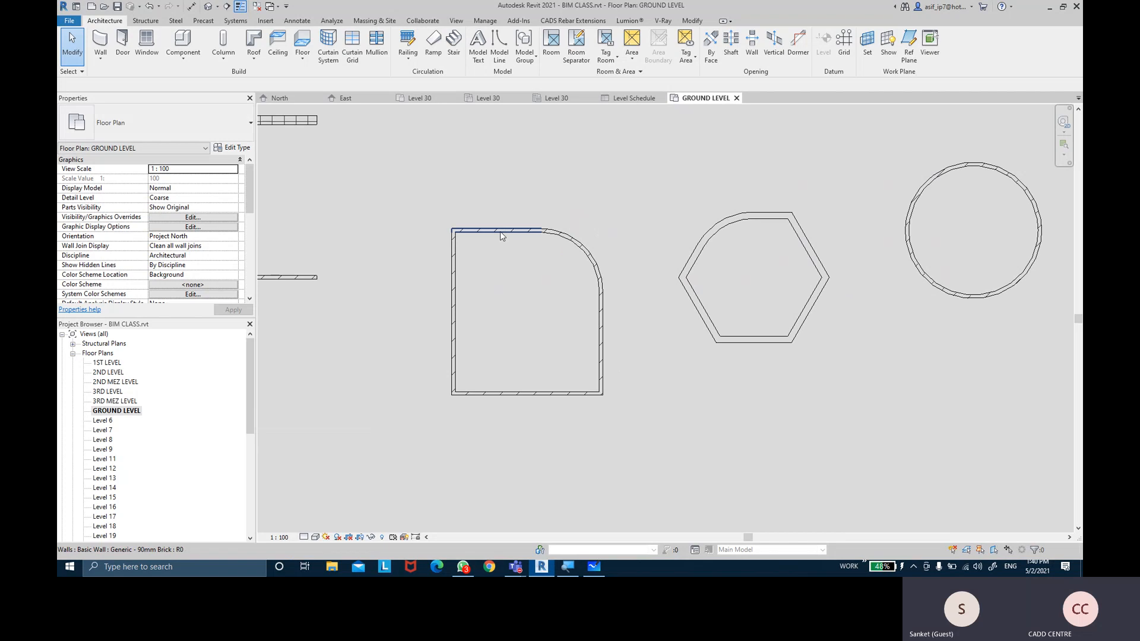
# Make the rounded square's top wall Generic - 200mm and reframe the plan
pyautogui.click(501, 235)
pyautogui.click(201, 115)
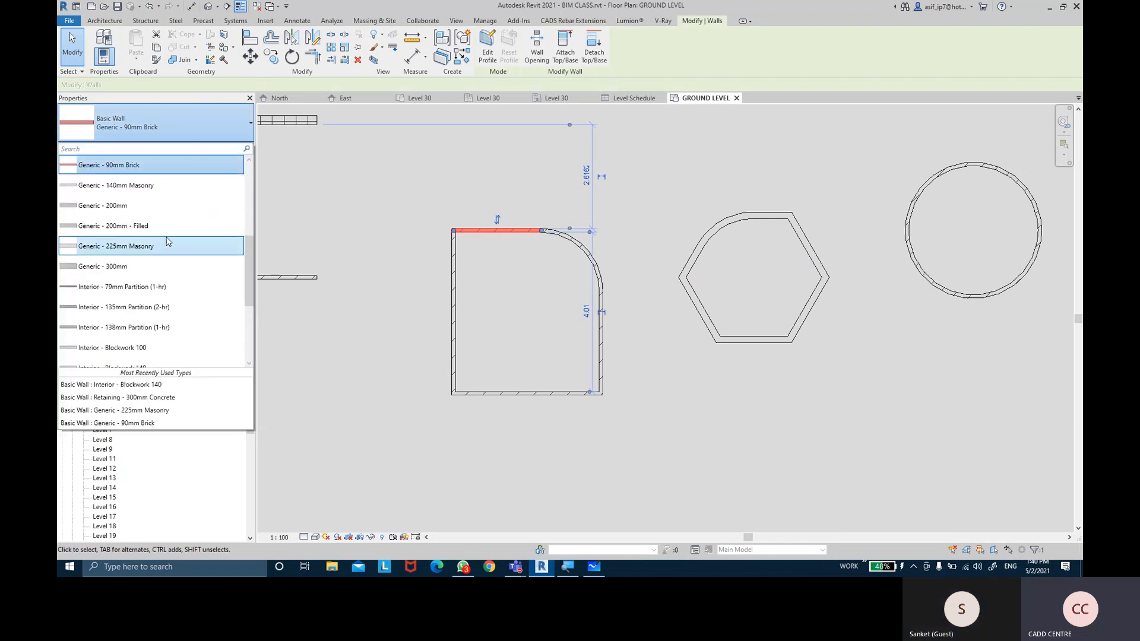
pyautogui.scroll(2, 167, 241)
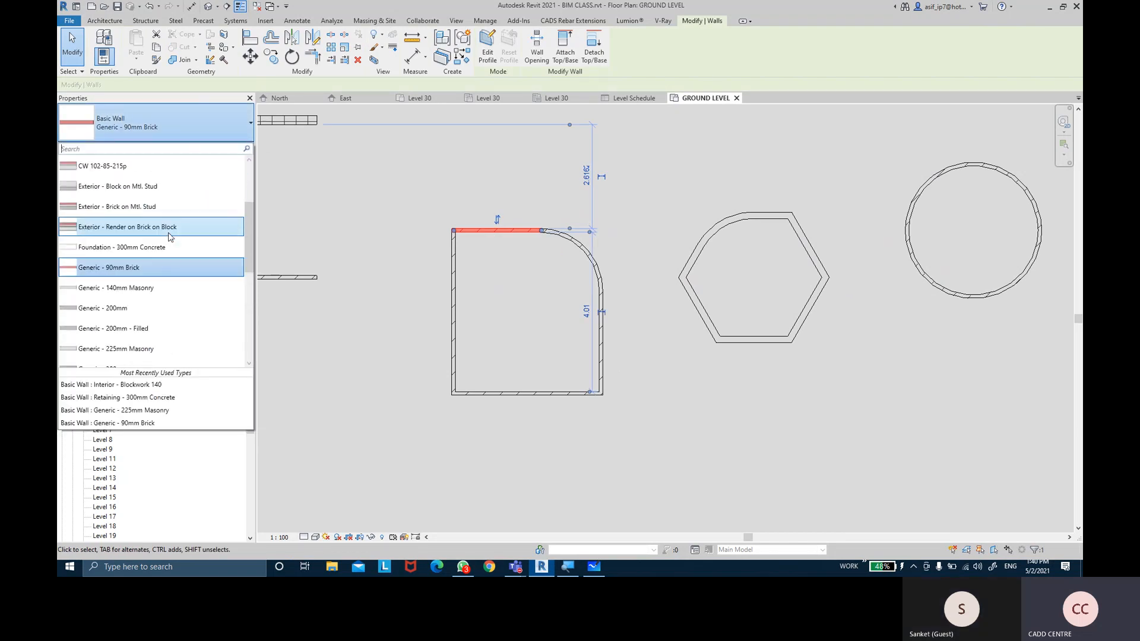
pyautogui.click(176, 309)
pyautogui.click(664, 191)
pyautogui.scroll(3, 641, 211)
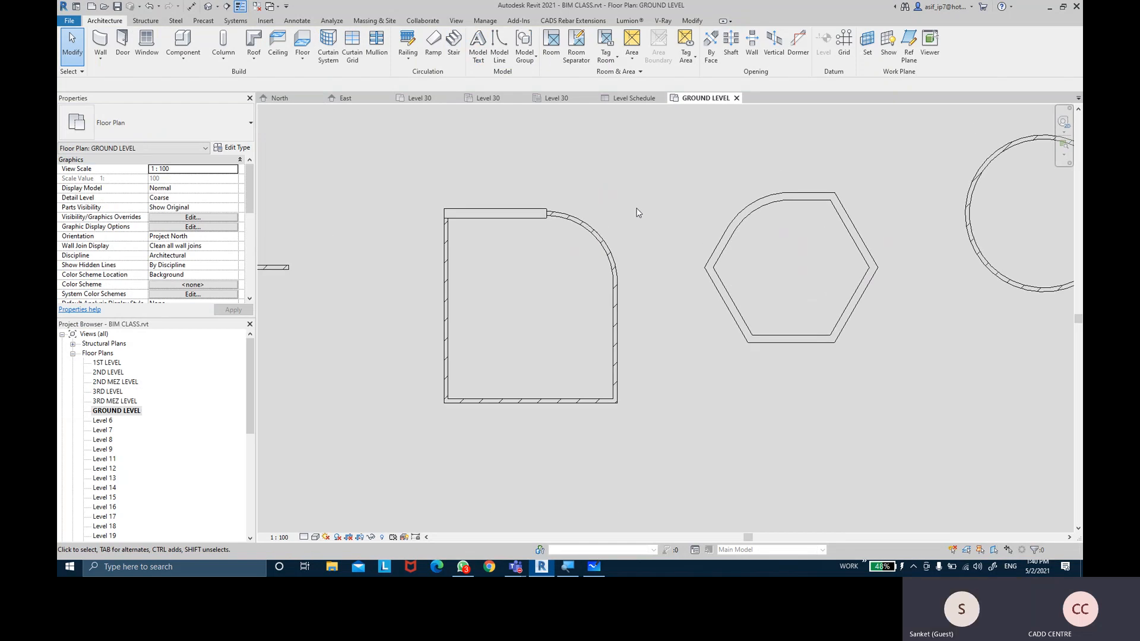
pyautogui.moveTo(648, 233); pyautogui.dragTo(565, 255, button='middle')
pyautogui.scroll(-1, 847, 181)
pyautogui.moveTo(851, 173)
pyautogui.mouseDown(button='middle')
pyautogui.moveTo(776, 173)
pyautogui.moveTo(813, 158)
pyautogui.mouseUp(button='middle')
pyautogui.moveTo(647, 141); pyautogui.dragTo(659, 136, button='middle')
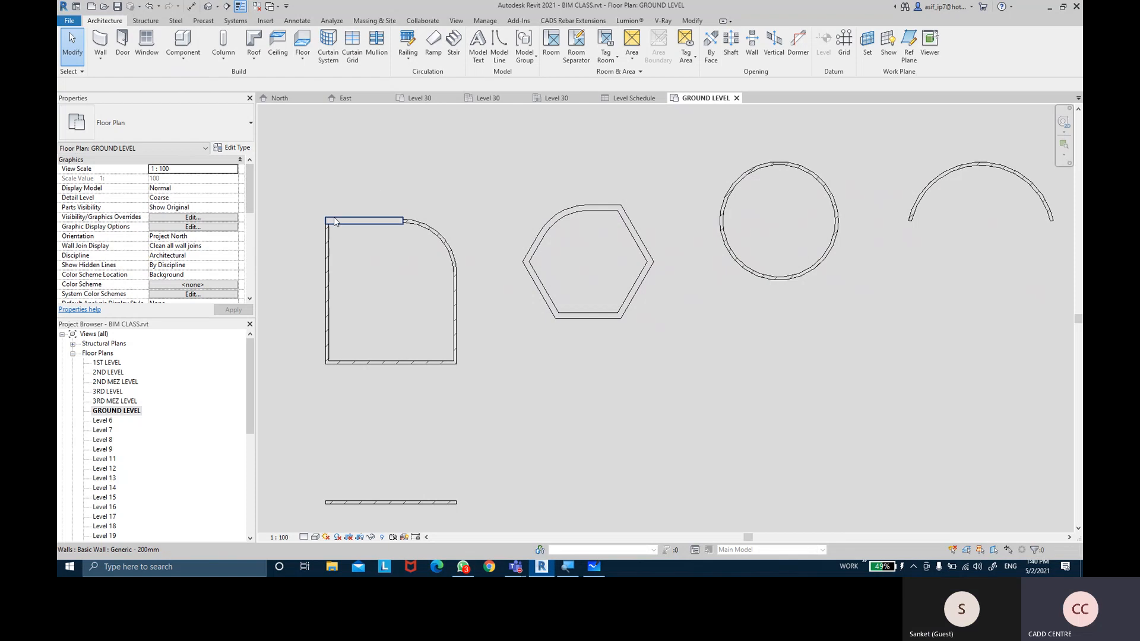
# Select the D-shape's top wall, fold its Properties groups, then collapse Floor Plans
pyautogui.click(365, 220)
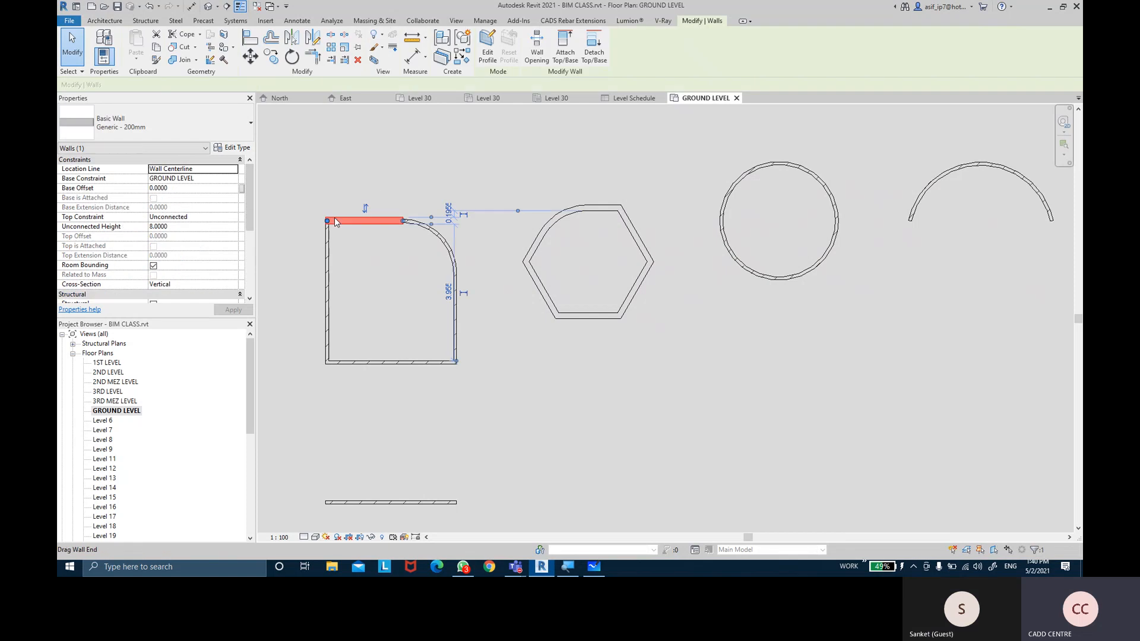
pyautogui.click(83, 160)
pyautogui.click(82, 169)
pyautogui.click(82, 179)
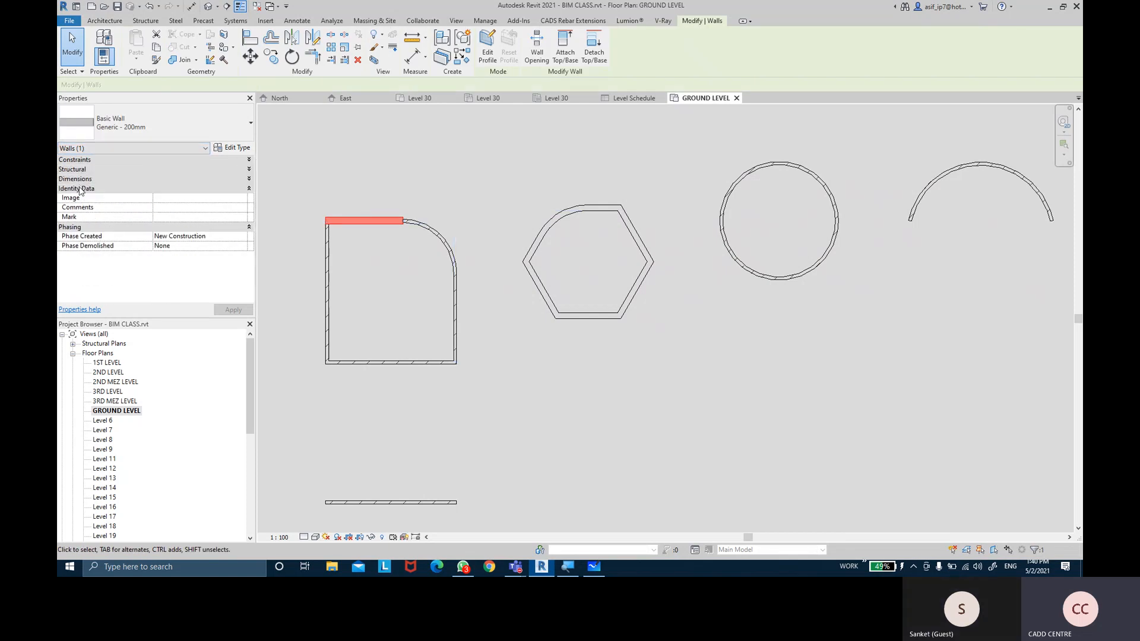
pyautogui.click(81, 188)
pyautogui.click(82, 198)
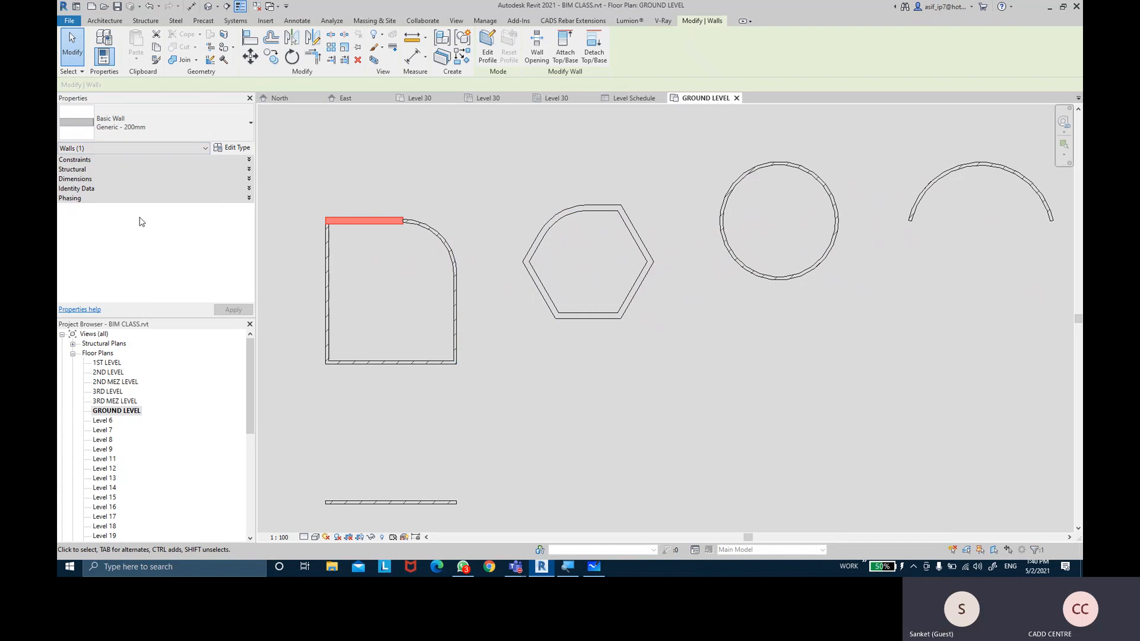
pyautogui.click(95, 161)
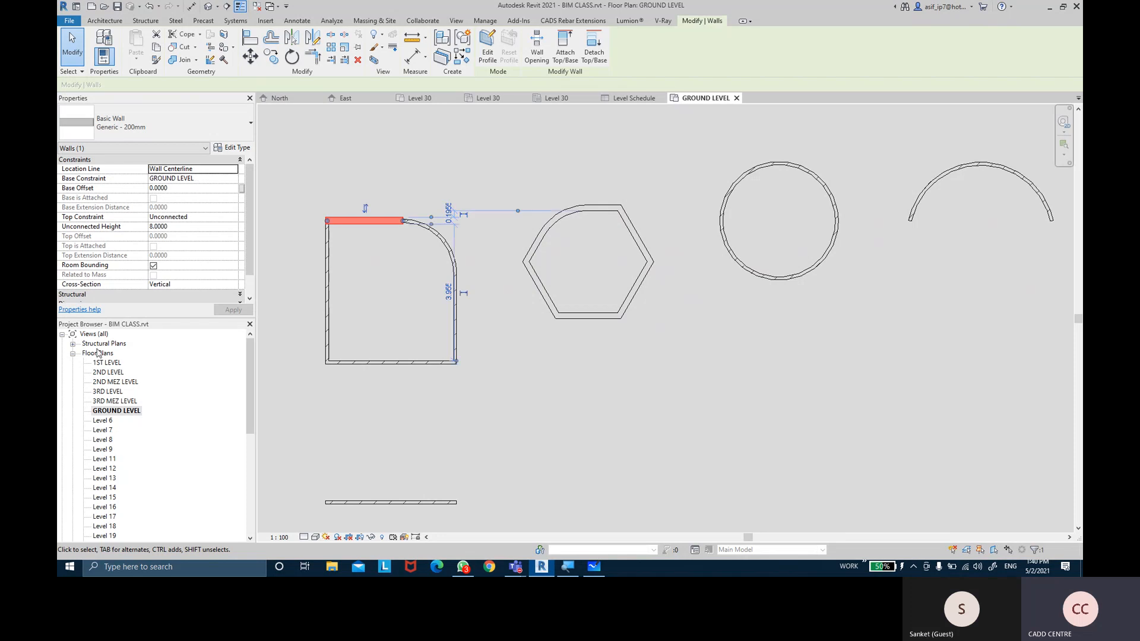
pyautogui.click(74, 355)
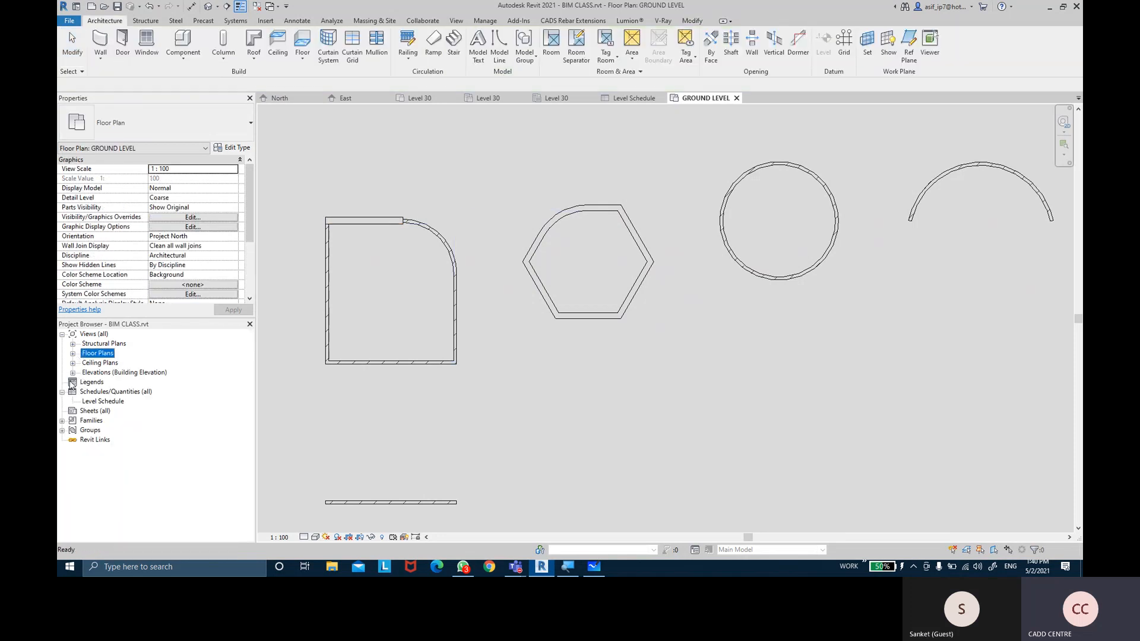
# Open the North elevation and zoom in on the wall and level markers
pyautogui.click(72, 372)
pyautogui.doubleClick(102, 391)
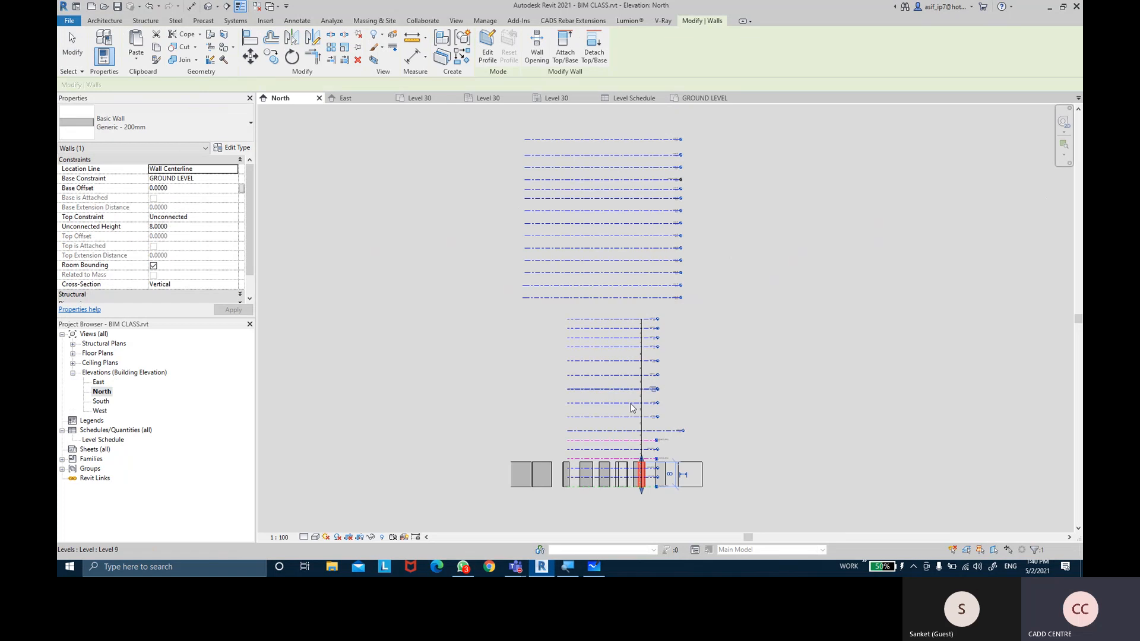
pyautogui.scroll(10, 642, 490)
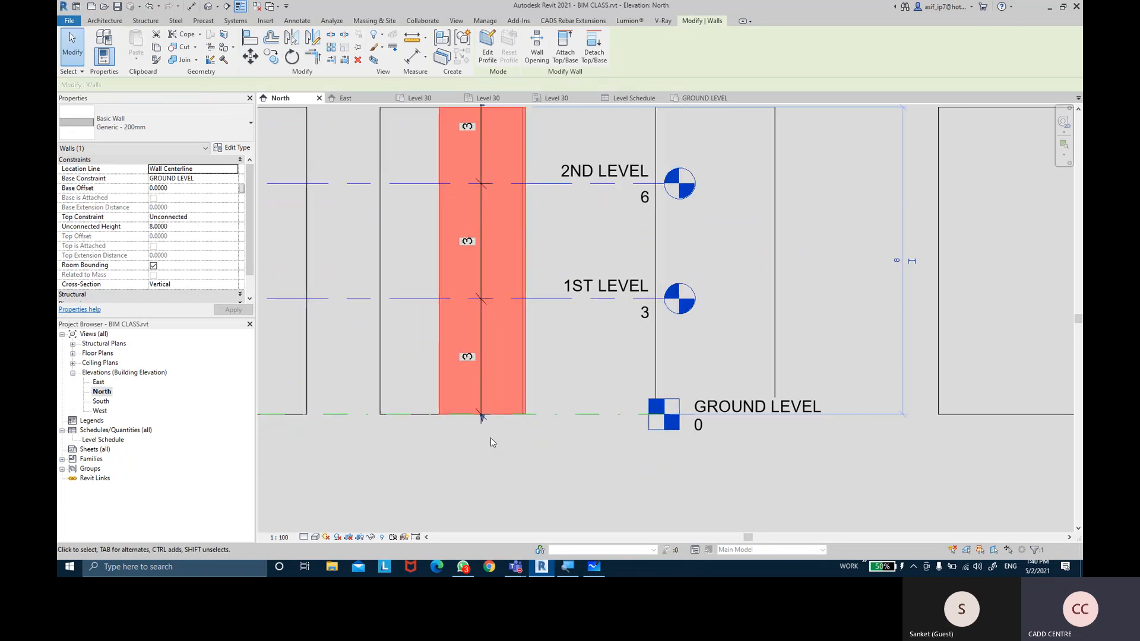
pyautogui.moveTo(580, 374); pyautogui.dragTo(584, 408, button='middle')
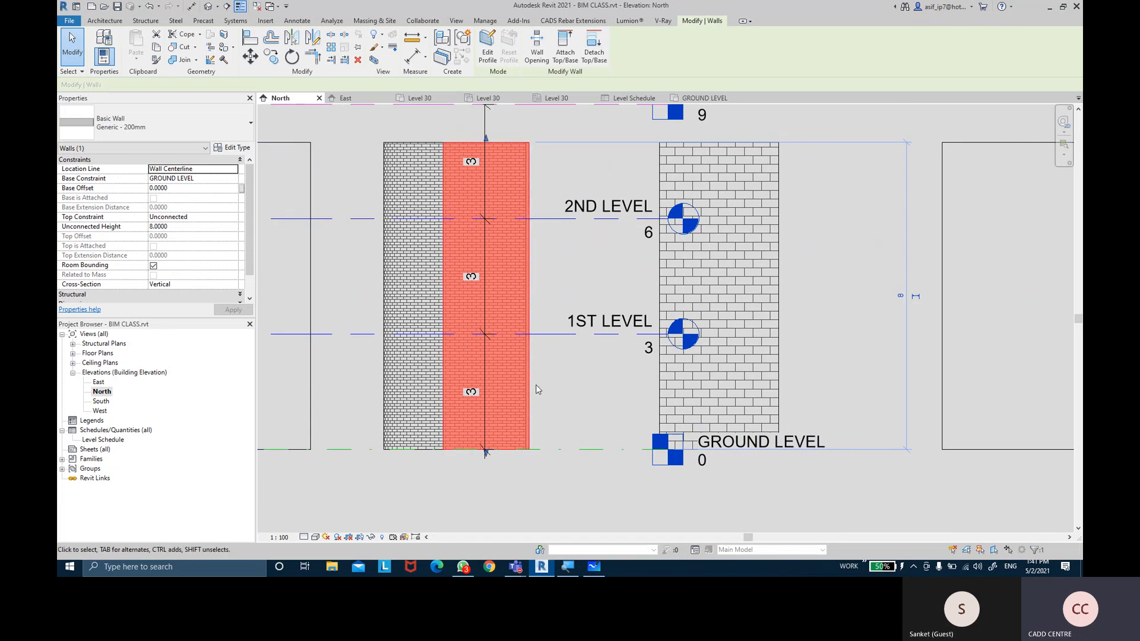
# Set the Generic - 200mm wall's Base Constraint to 1ST LEVEL and apply
pyautogui.click(233, 178)
pyautogui.click(174, 197)
pyautogui.click(231, 308)
pyautogui.moveTo(546, 288); pyautogui.dragTo(563, 382, button='middle')
pyautogui.moveTo(582, 469); pyautogui.dragTo(594, 508, button='middle')
pyautogui.scroll(-1, 580, 412)
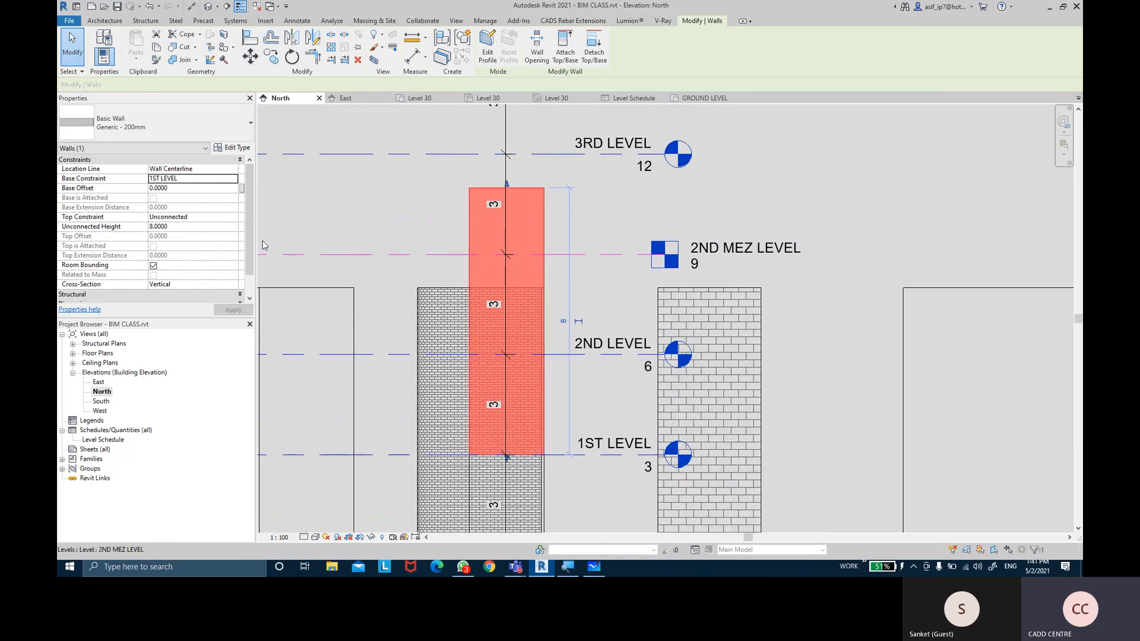
# Change the wall's Base Constraint to 3RD LEVEL and reselect it
pyautogui.click(190, 178)
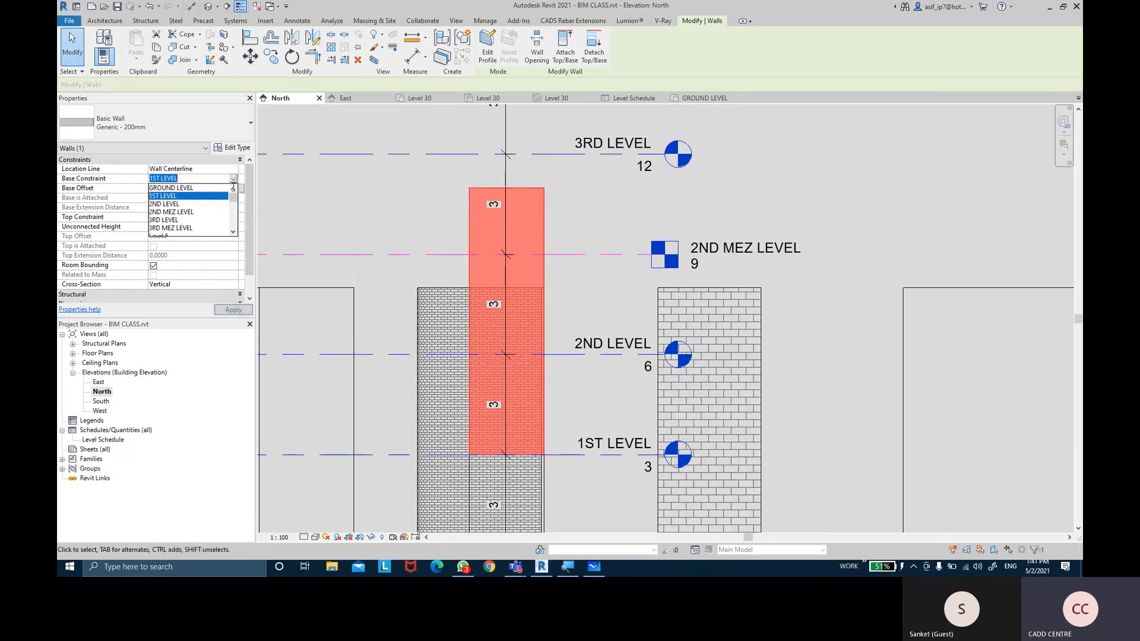
pyautogui.click(166, 220)
pyautogui.moveTo(533, 163); pyautogui.dragTo(521, 311, button='middle')
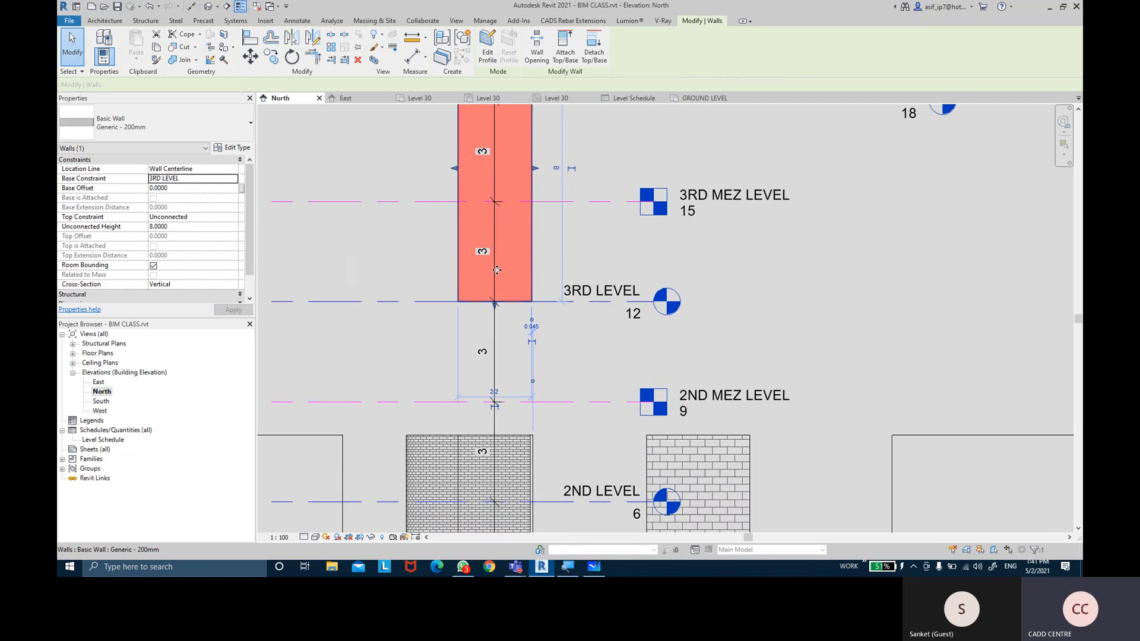
pyautogui.moveTo(649, 242); pyautogui.dragTo(675, 374, button='middle')
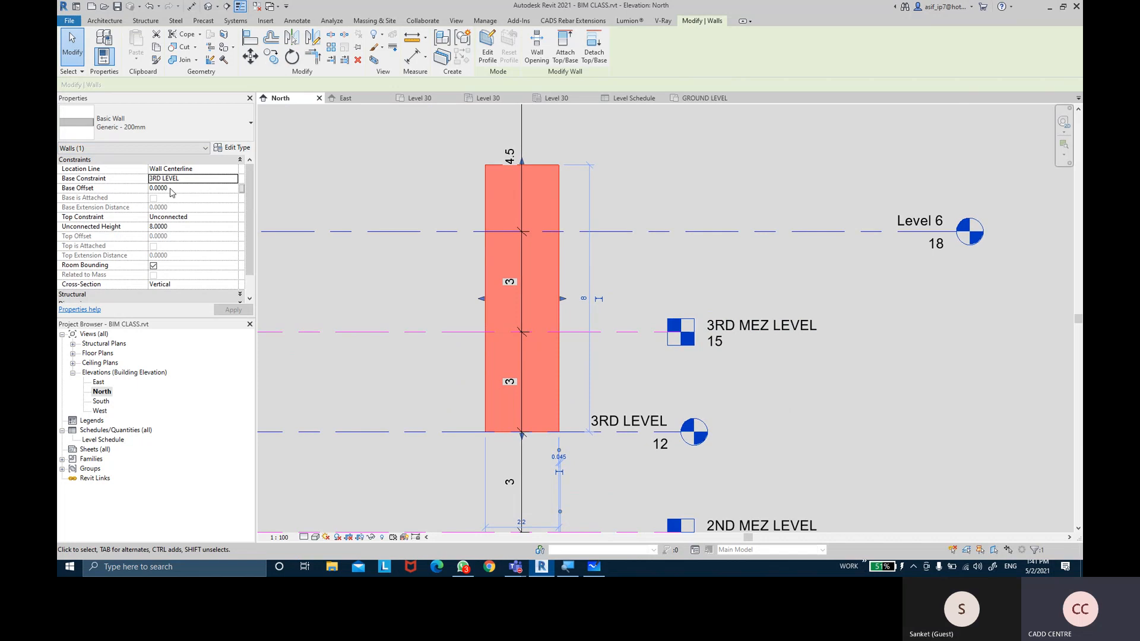
pyautogui.click(469, 411)
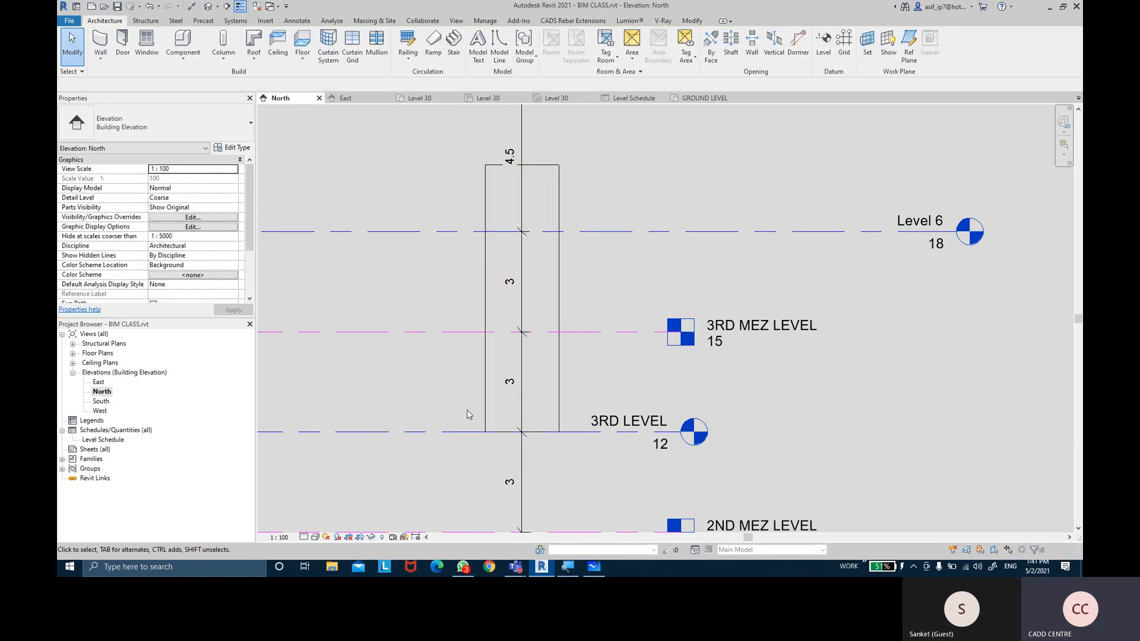
pyautogui.click(486, 409)
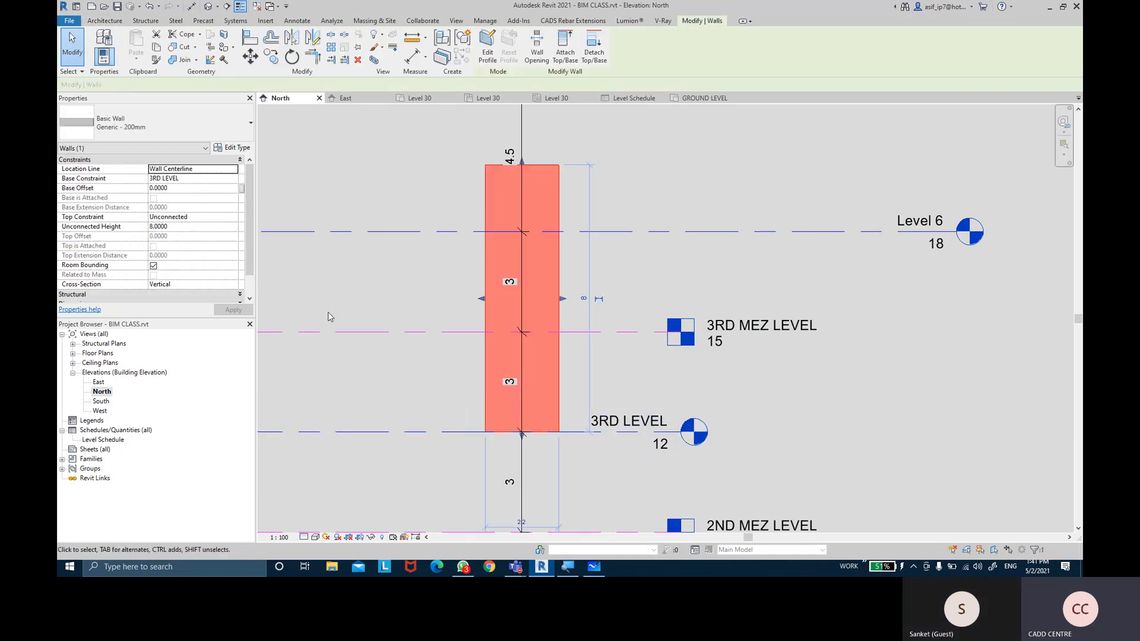
# Try Base Offsets of 1.5 and 0.45, then apply a Base Offset of 0
pyautogui.click(195, 188)
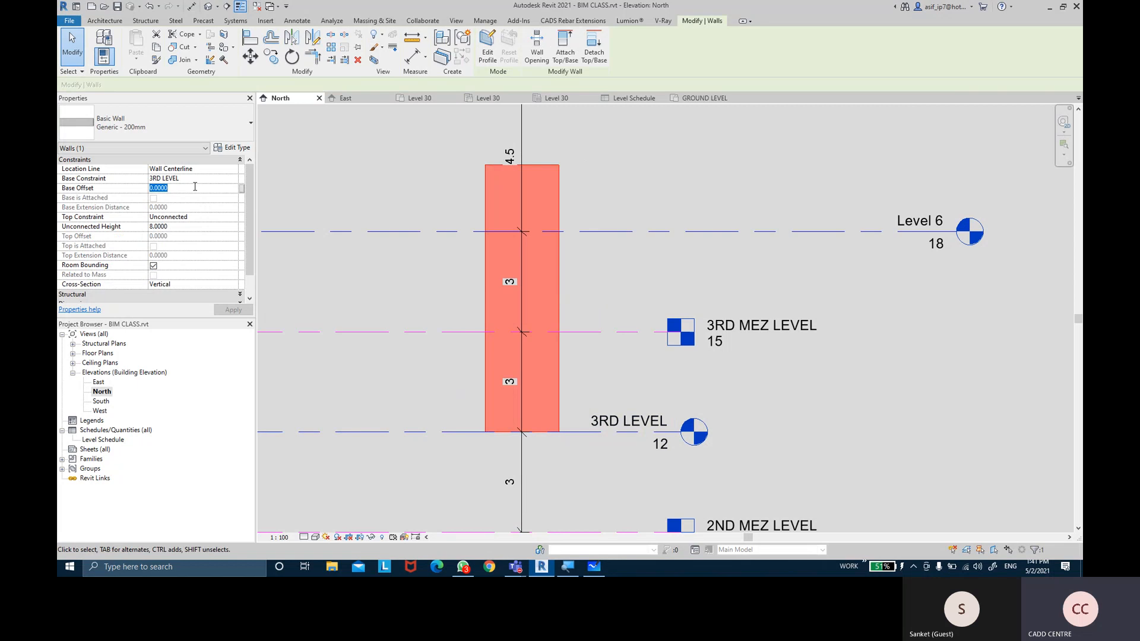
pyautogui.write('1.5')
pyautogui.press('Return')
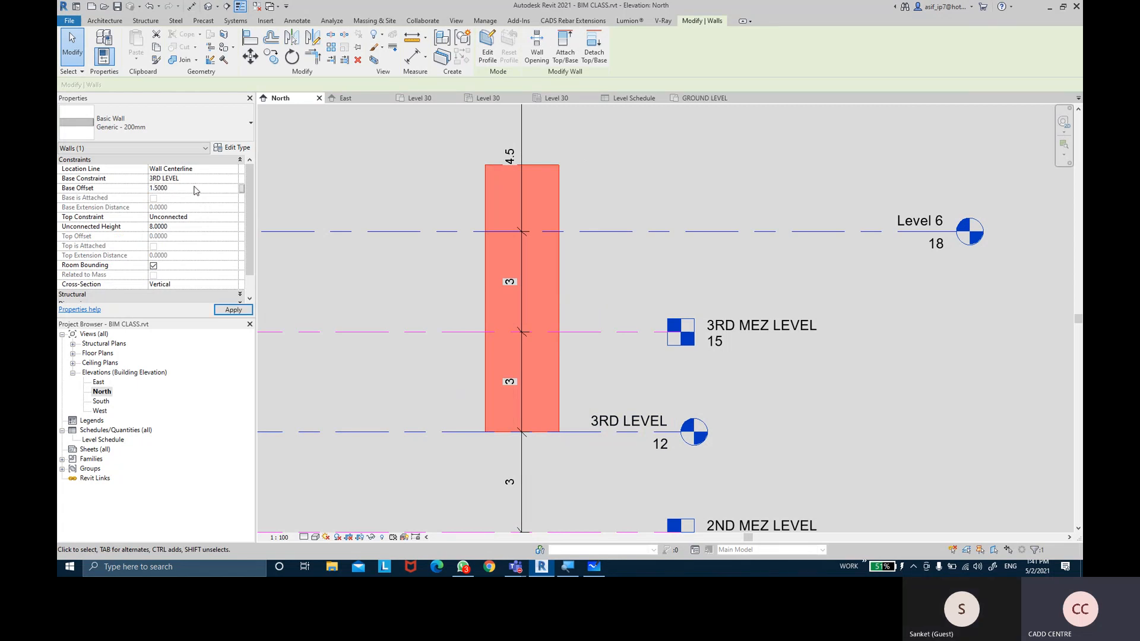
pyautogui.click(233, 309)
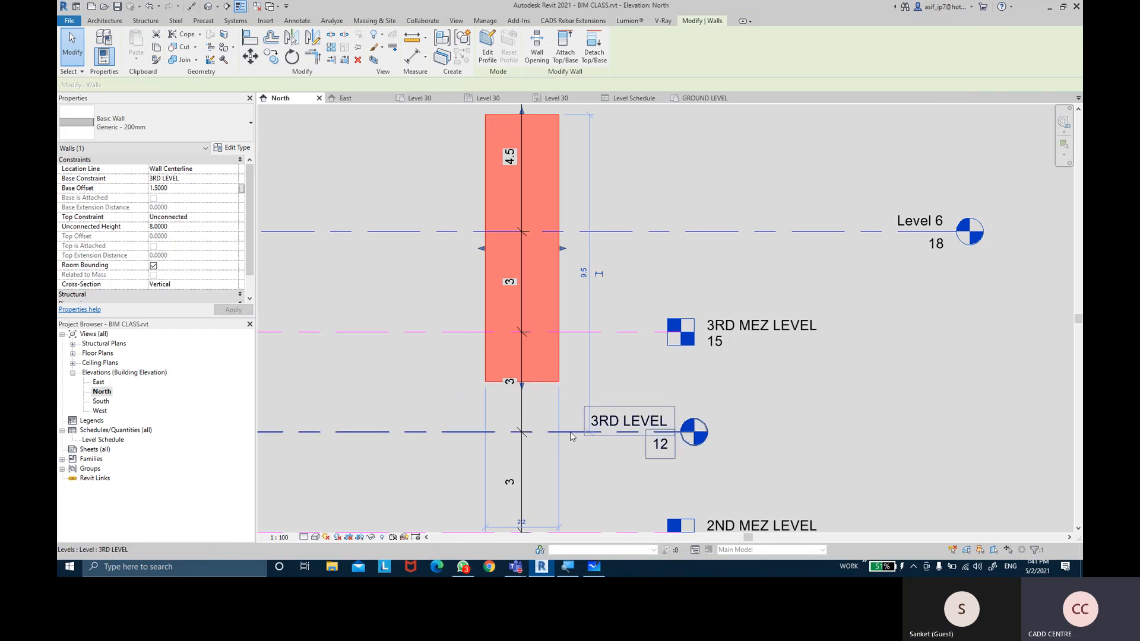
pyautogui.click(191, 188)
pyautogui.write('0.4')
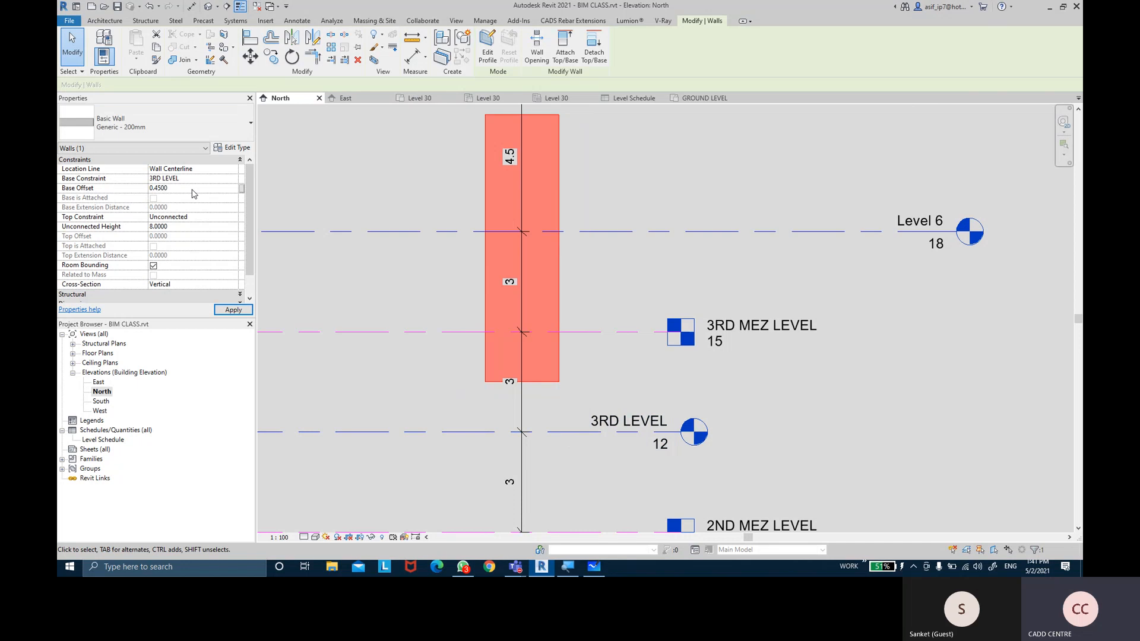
pyautogui.click(234, 310)
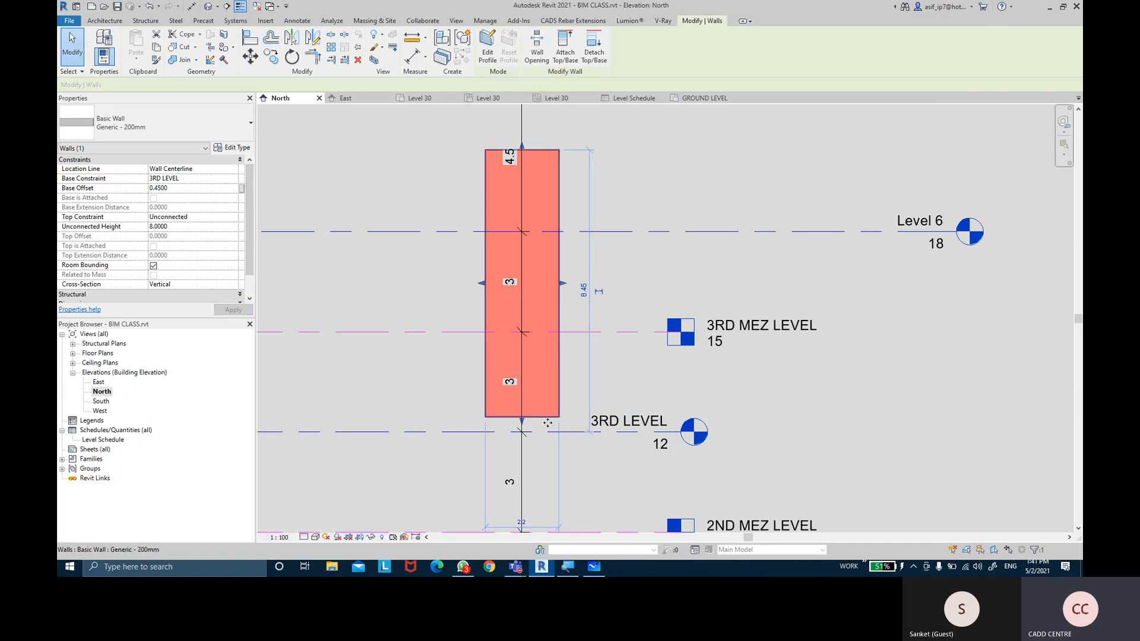
pyautogui.click(216, 188)
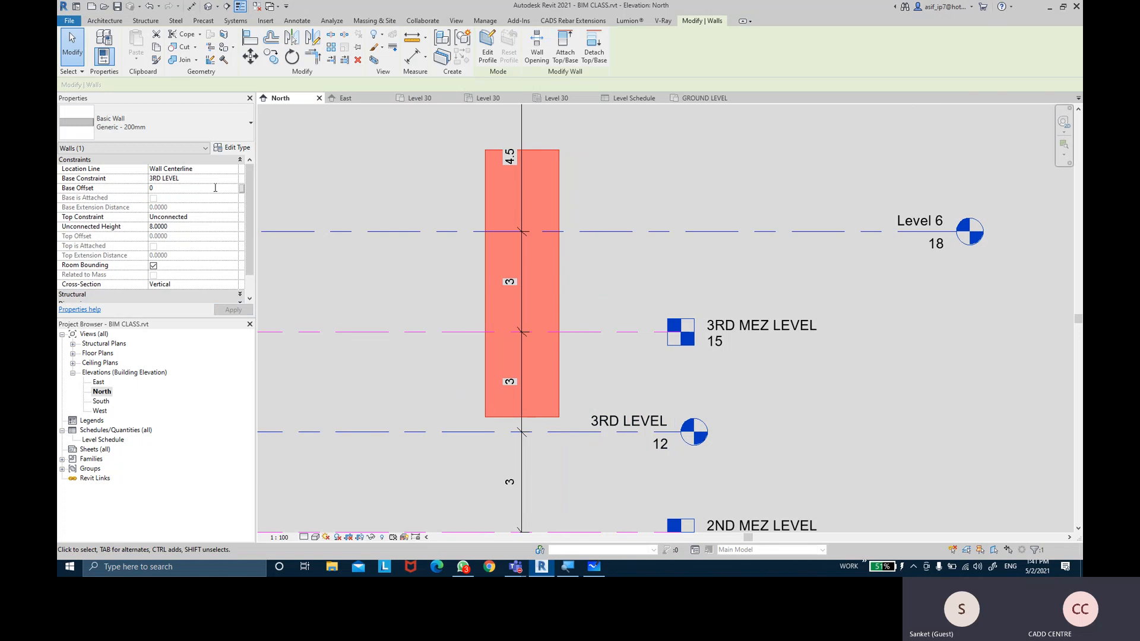
pyautogui.write('0000')
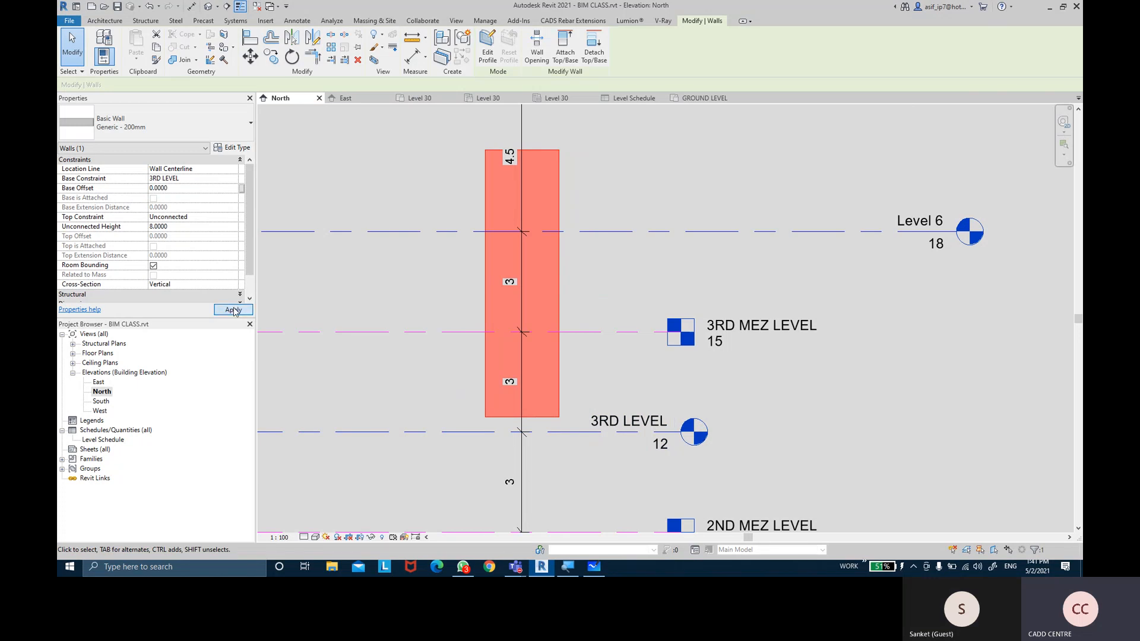
pyautogui.click(233, 309)
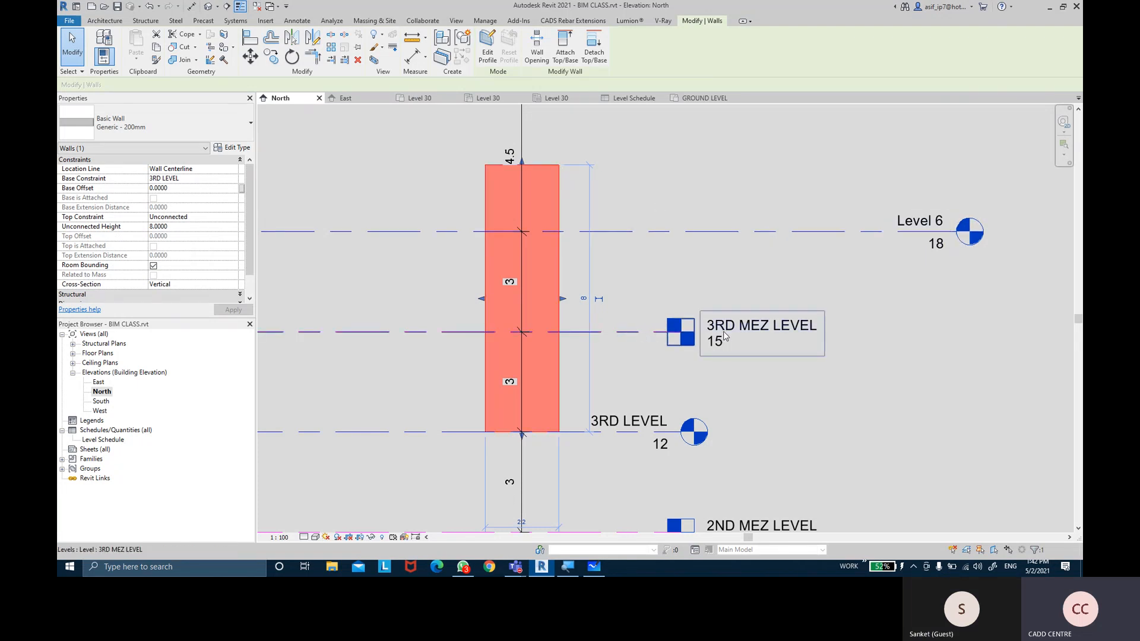
# Set the wall's Top Constraint to 3RD MEZ LEVEL and apply
pyautogui.click(233, 218)
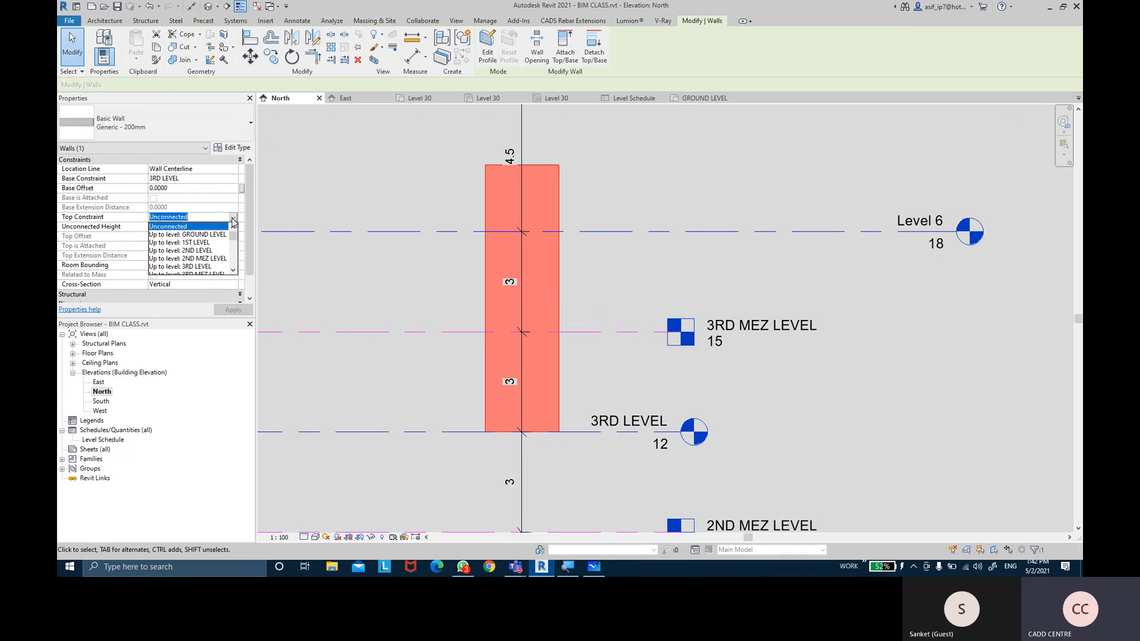
pyautogui.click(193, 272)
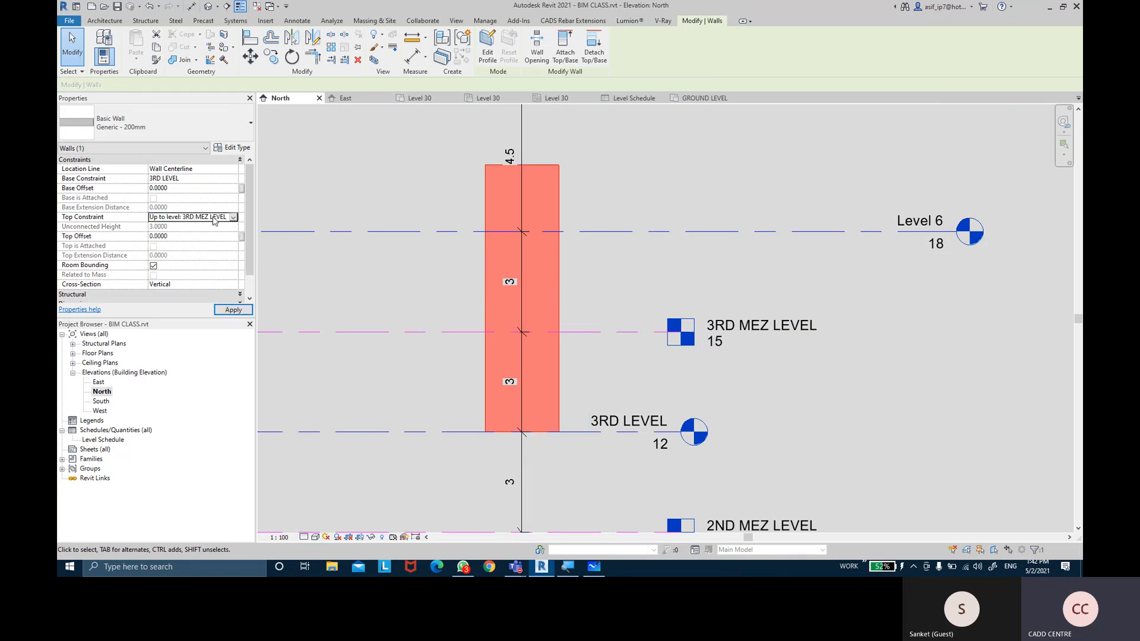
pyautogui.click(233, 310)
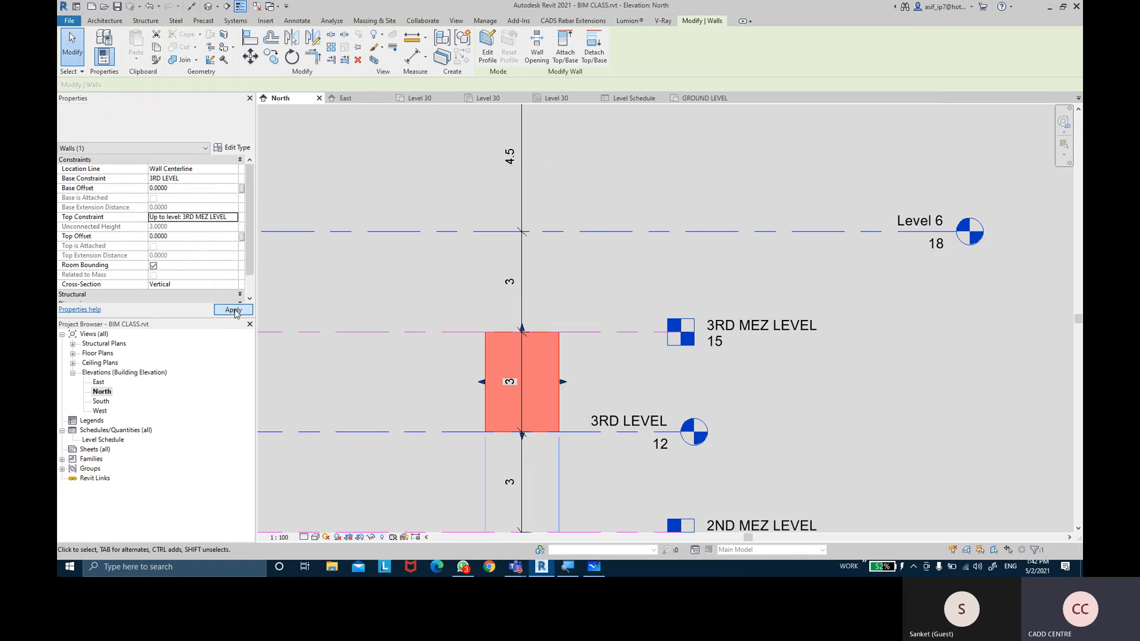
pyautogui.click(590, 344)
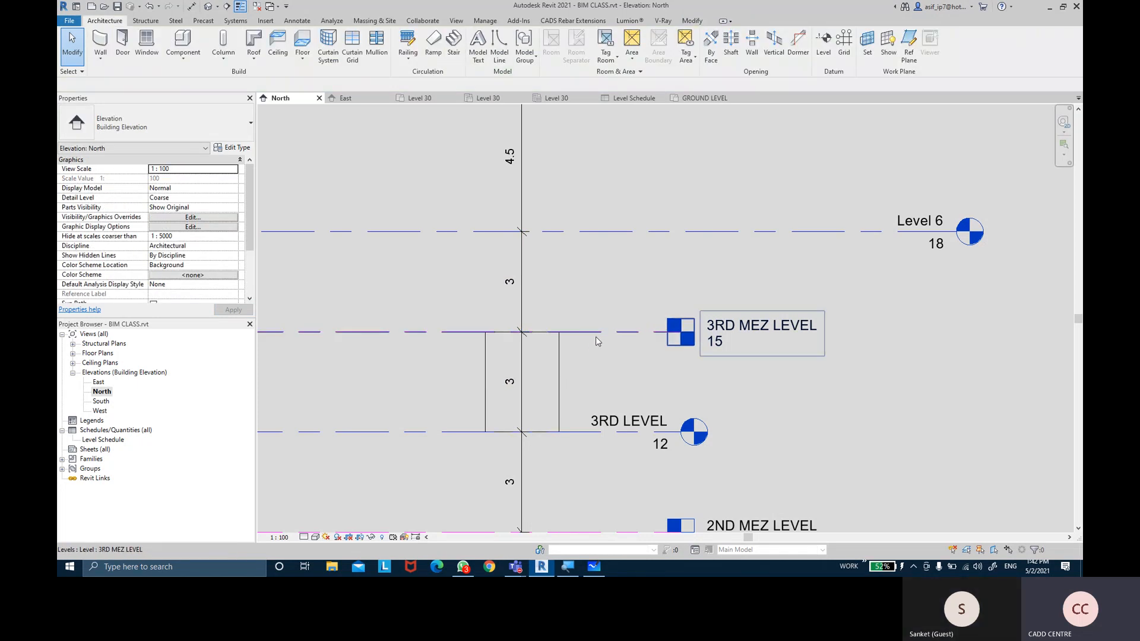
# Undo the blocked 3RD MEZ LEVEL move and delete the locked dimension string
pyautogui.click(596, 335)
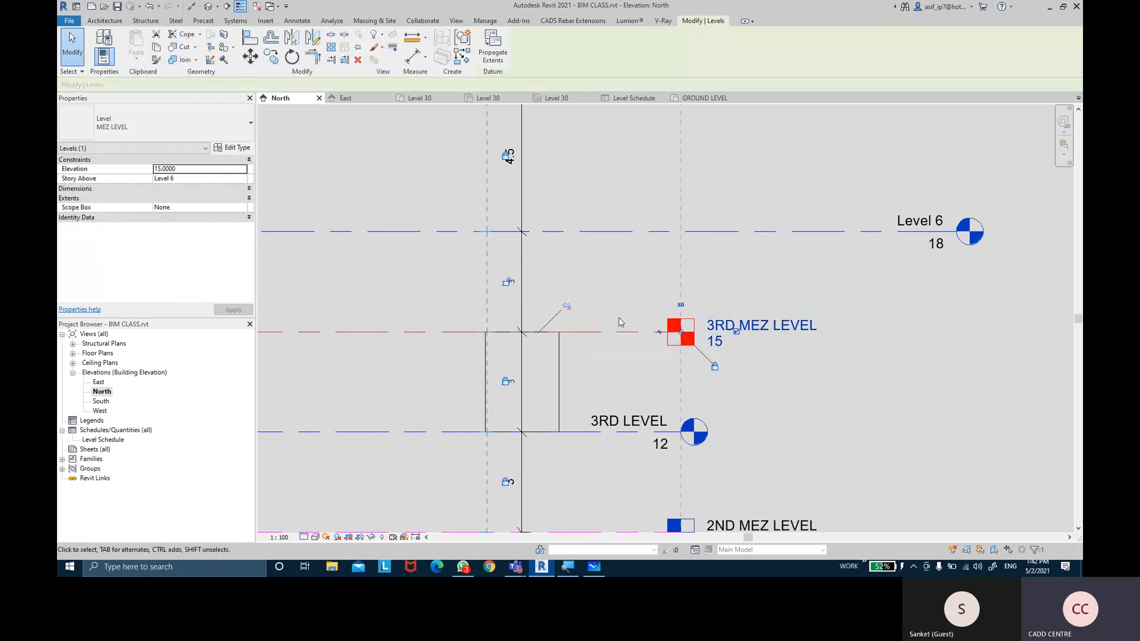
pyautogui.moveTo(600, 331); pyautogui.dragTo(600, 283)
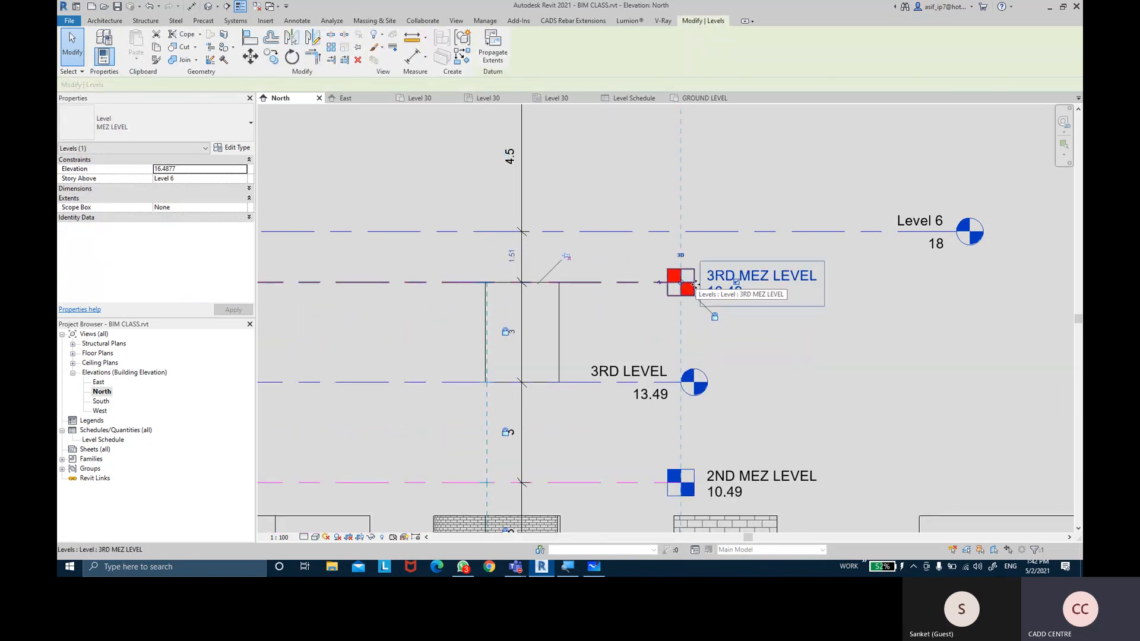
pyautogui.hotkey('ctrl', 'z')
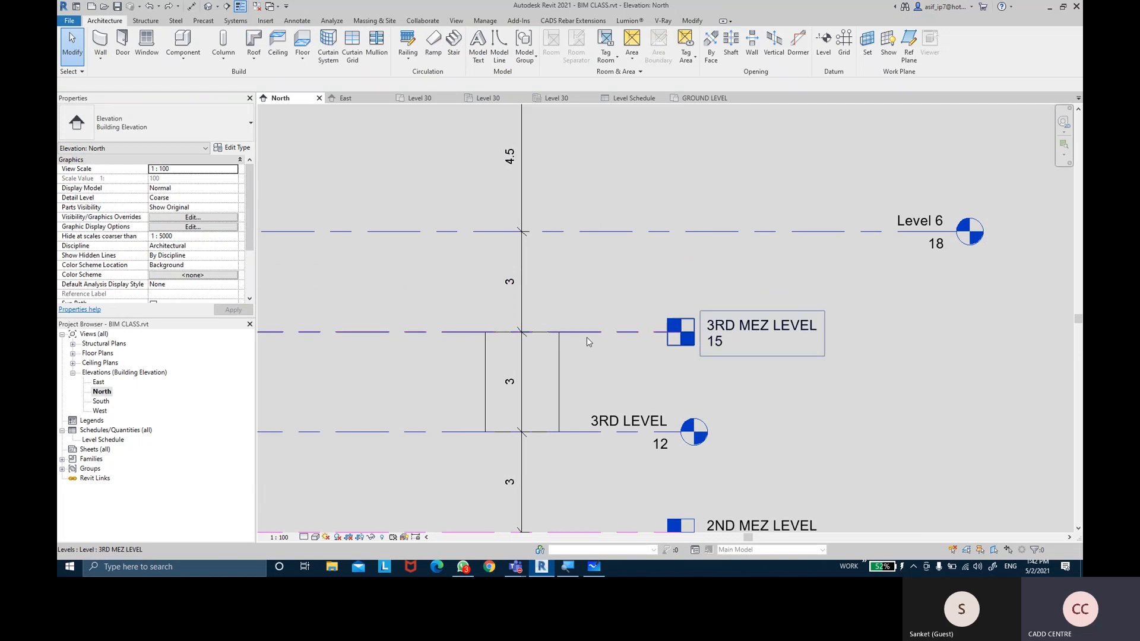
pyautogui.click(521, 454)
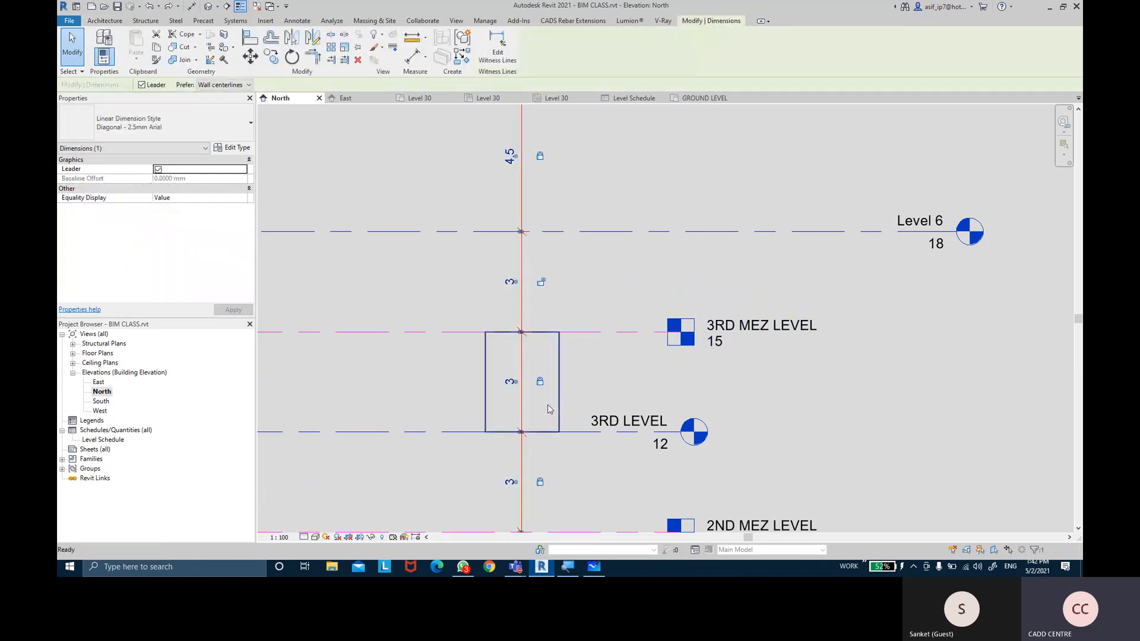
pyautogui.press('Delete')
pyautogui.press('Return')
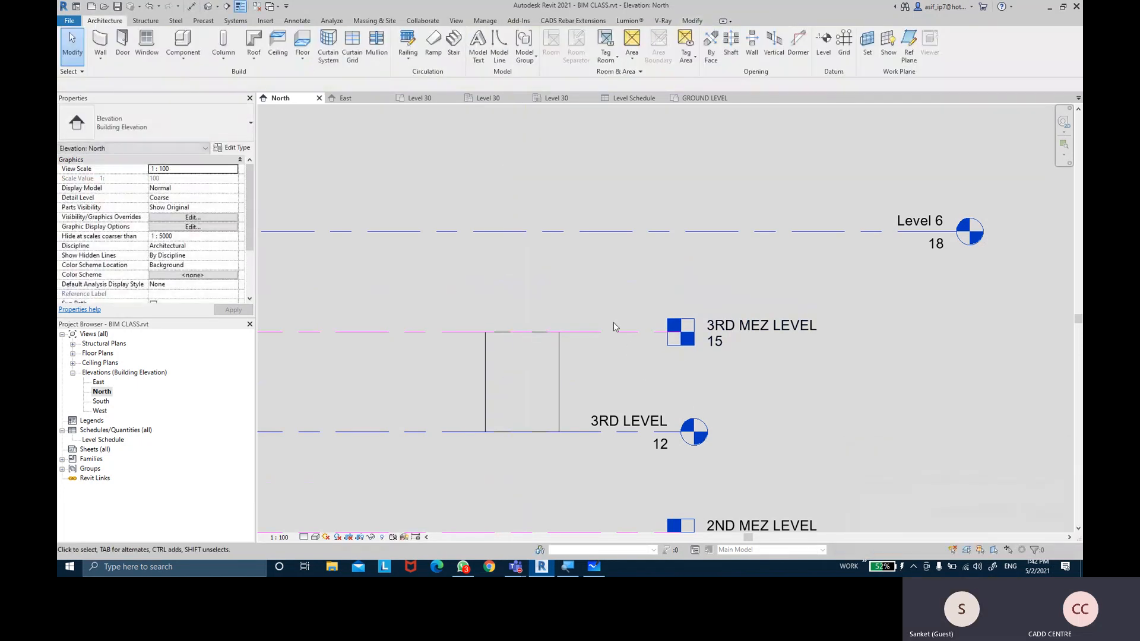
# Drag 3RD MEZ LEVEL up to 15.9 so the wall extends with it
pyautogui.click(612, 333)
pyautogui.moveTo(606, 317); pyautogui.dragTo(623, 338)
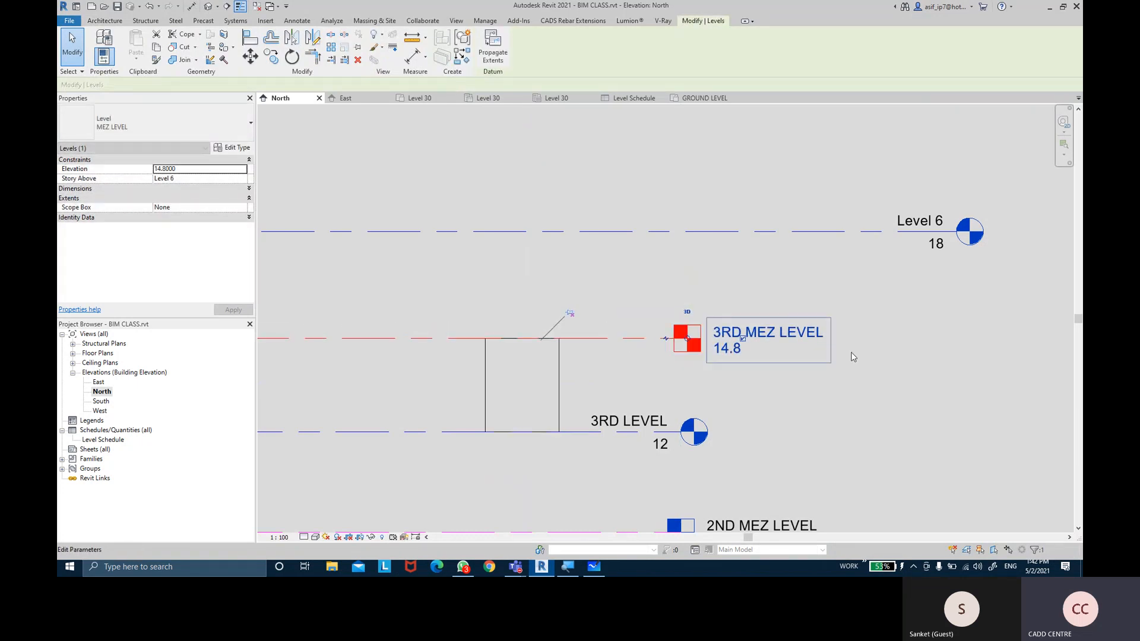
pyautogui.click(938, 414)
pyautogui.click(610, 333)
pyautogui.moveTo(611, 333); pyautogui.dragTo(606, 301)
pyautogui.click(563, 328)
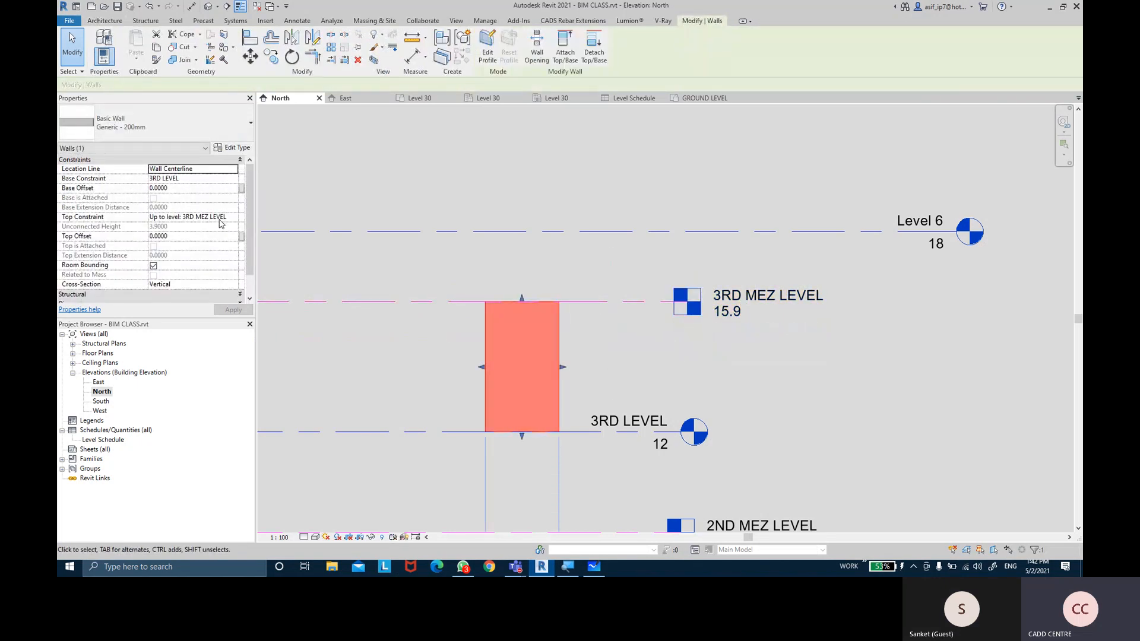
# Crossing-select the 24 ground-floor walls and set their Top Constraint to 'Up to level: 1ST LEVEL'
pyautogui.scroll(-3, 439, 272)
pyautogui.scroll(-1, 889, 273)
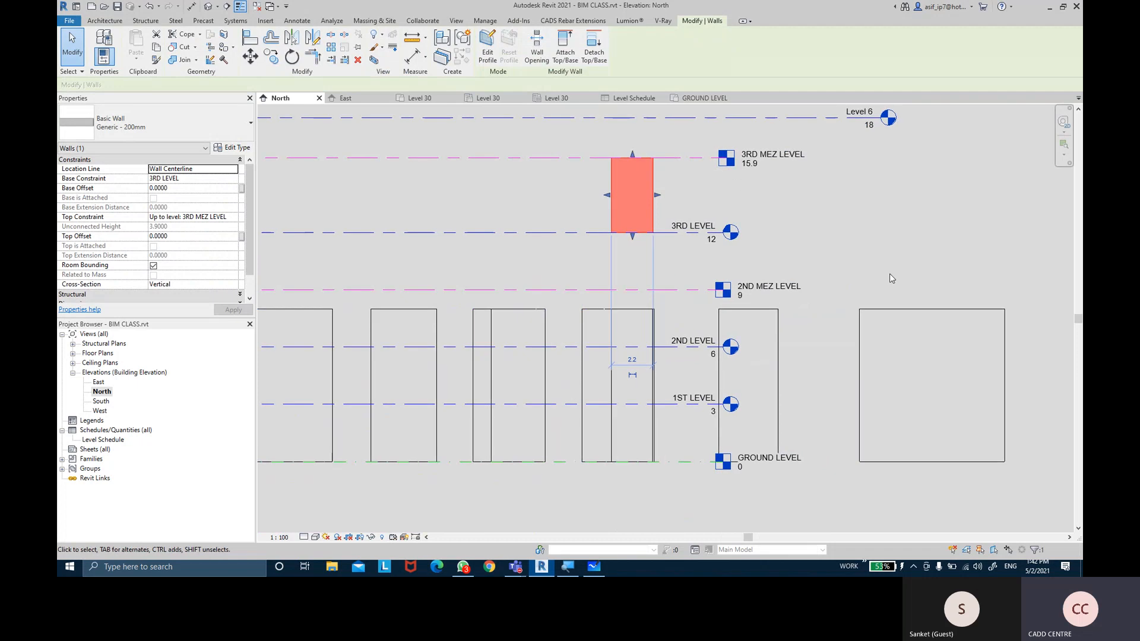
pyautogui.scroll(-2, 1003, 351)
pyautogui.scroll(-1, 978, 337)
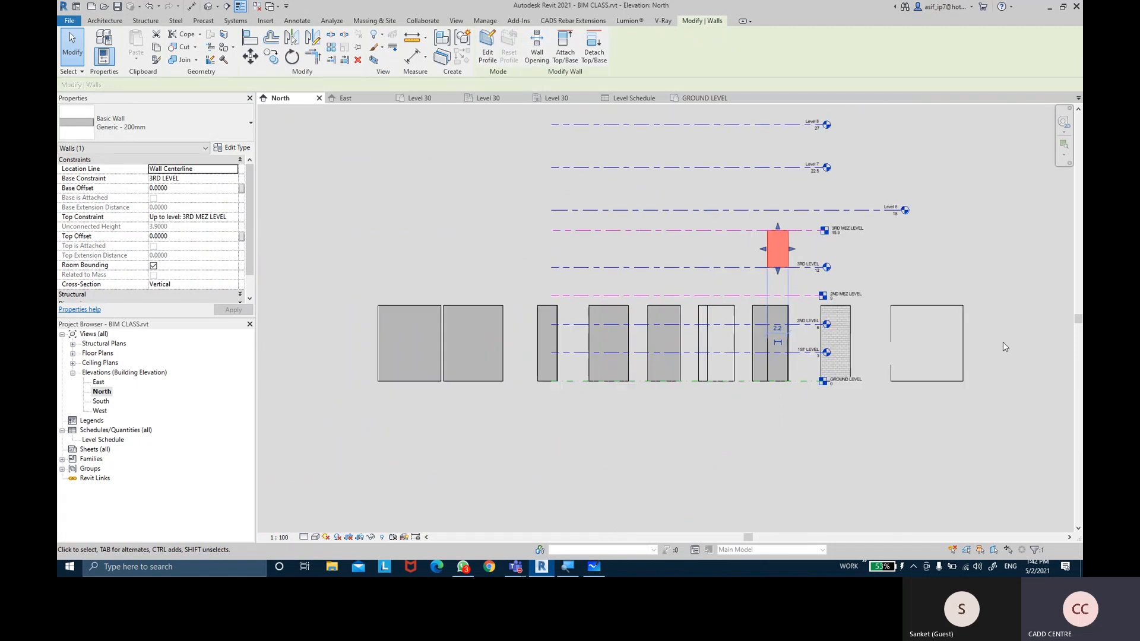
pyautogui.click(1002, 338)
pyautogui.moveTo(781, 337); pyautogui.dragTo(346, 340)
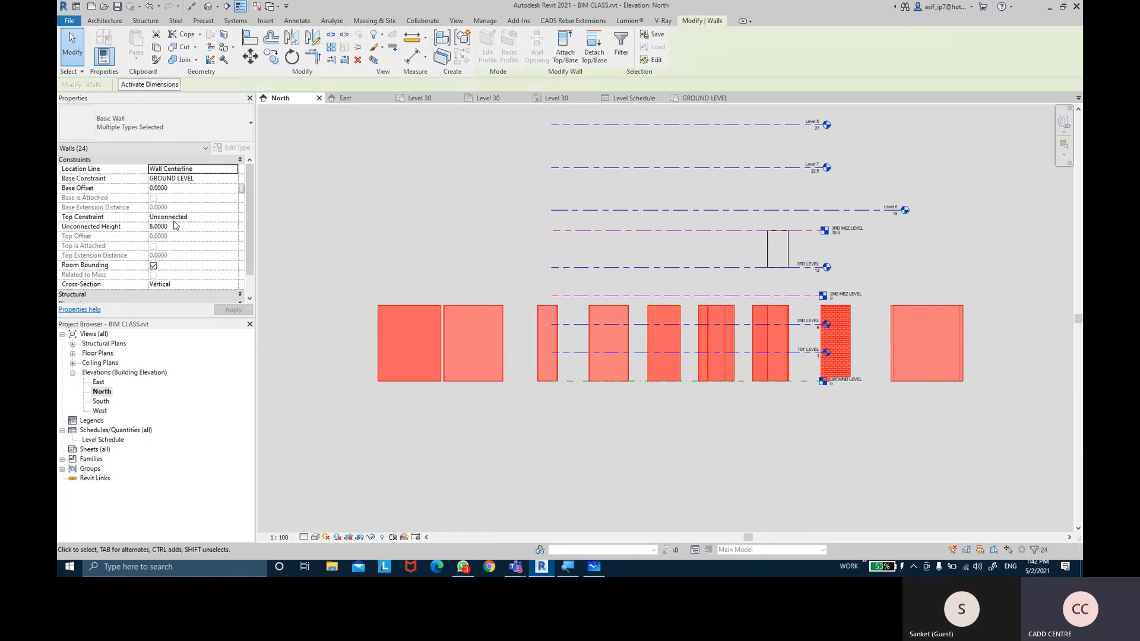
pyautogui.click(232, 217)
pyautogui.click(233, 217)
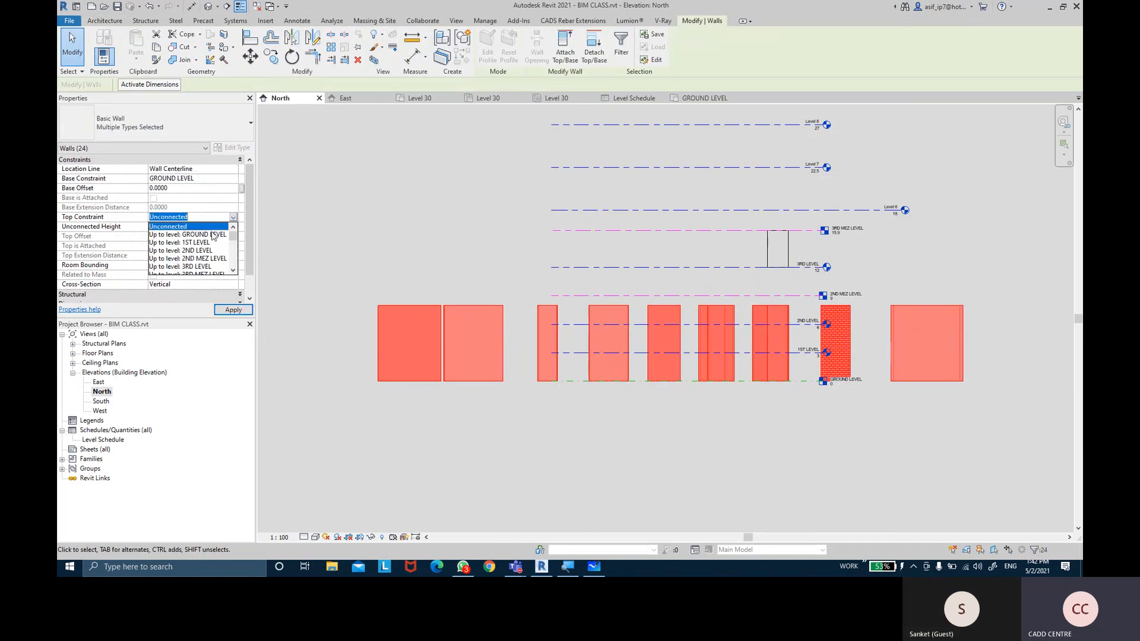
pyautogui.click(200, 243)
pyautogui.click(233, 309)
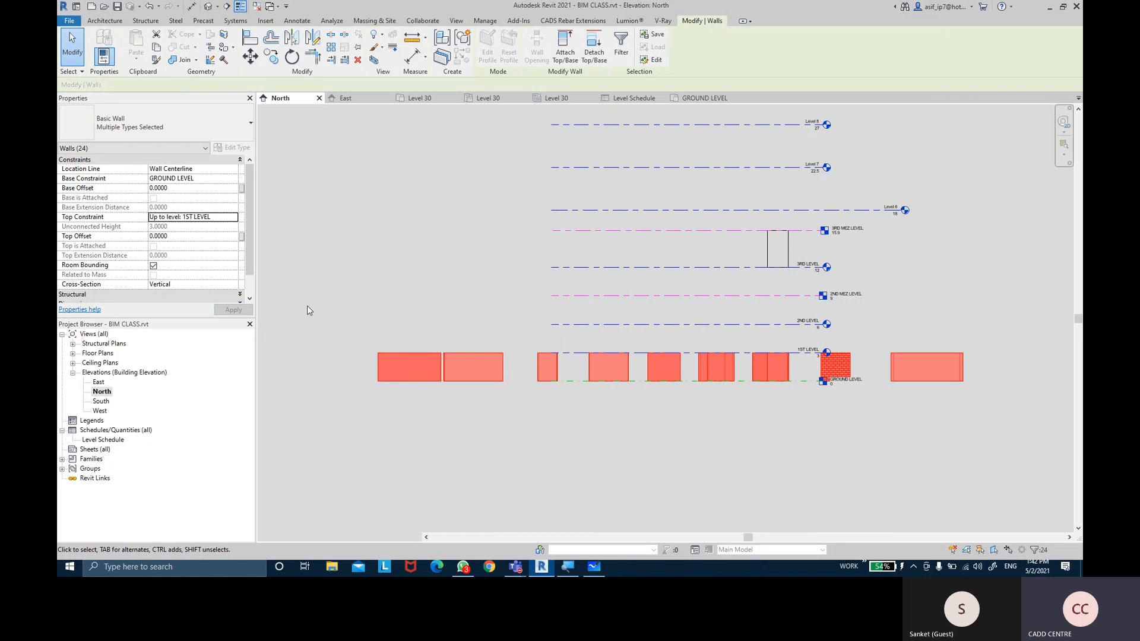
pyautogui.click(981, 332)
pyautogui.scroll(3, 944, 333)
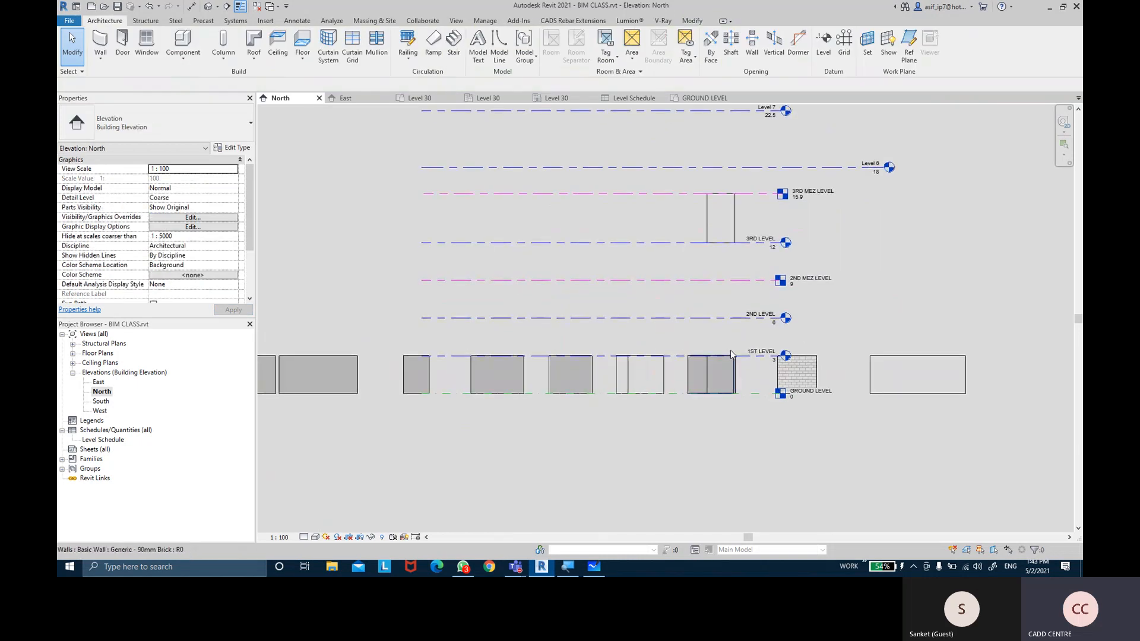
pyautogui.click(746, 362)
# Drag 1ST LEVEL up to 4.5, then undo the move
pyautogui.scroll(1, 736, 357)
pyautogui.moveTo(736, 356); pyautogui.dragTo(736, 330)
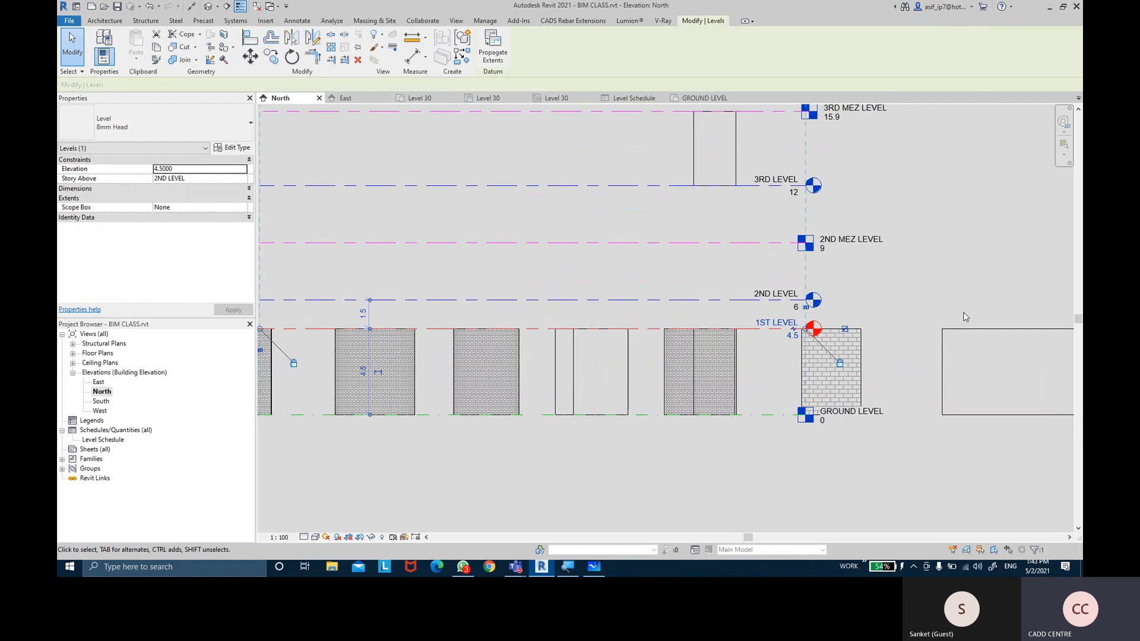
pyautogui.moveTo(957, 292); pyautogui.dragTo(924, 289, button='middle')
pyautogui.hotkey('ctrl', 'z')
pyautogui.scroll(-1, 849, 282)
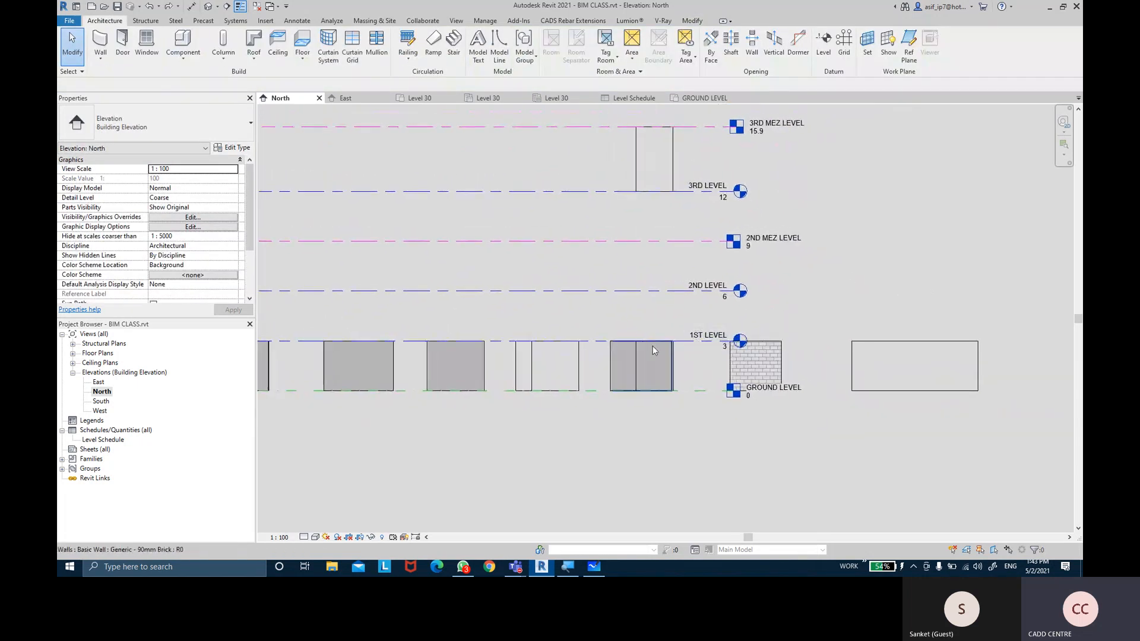
pyautogui.scroll(1, 733, 353)
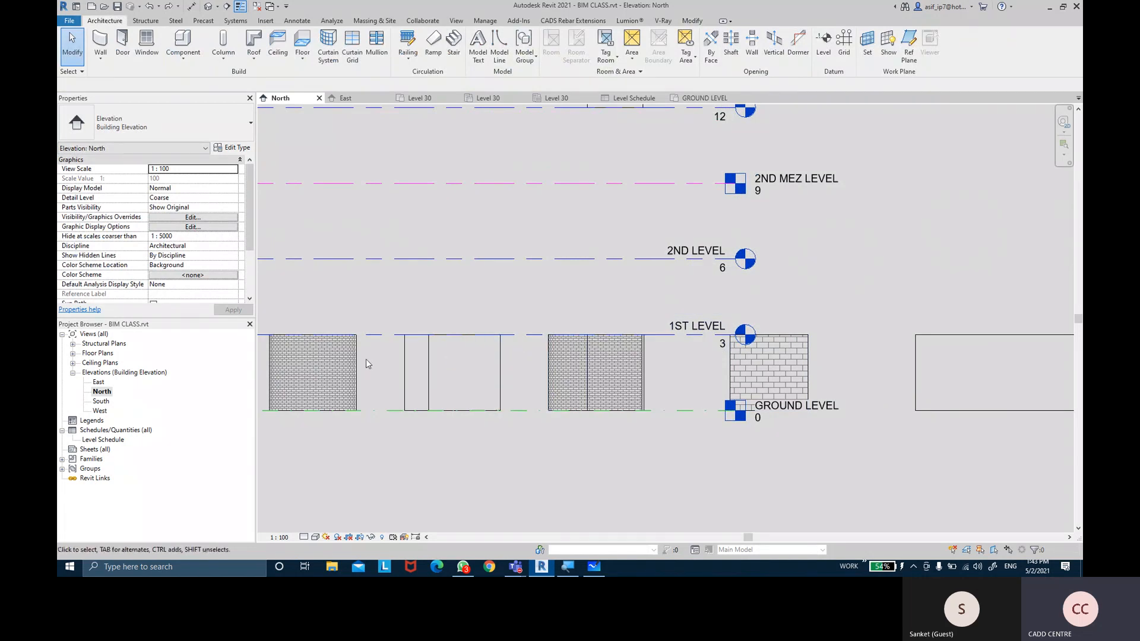
# Enter 4 as the 1ST LEVEL elevation
pyautogui.click(656, 335)
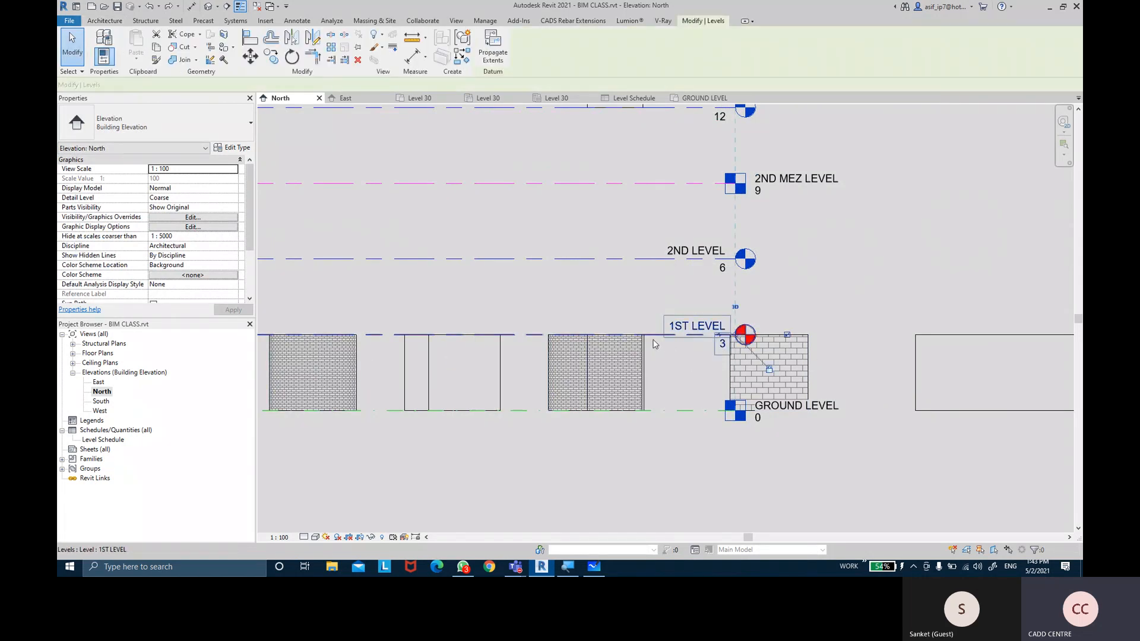
pyautogui.click(722, 343)
pyautogui.write('4')
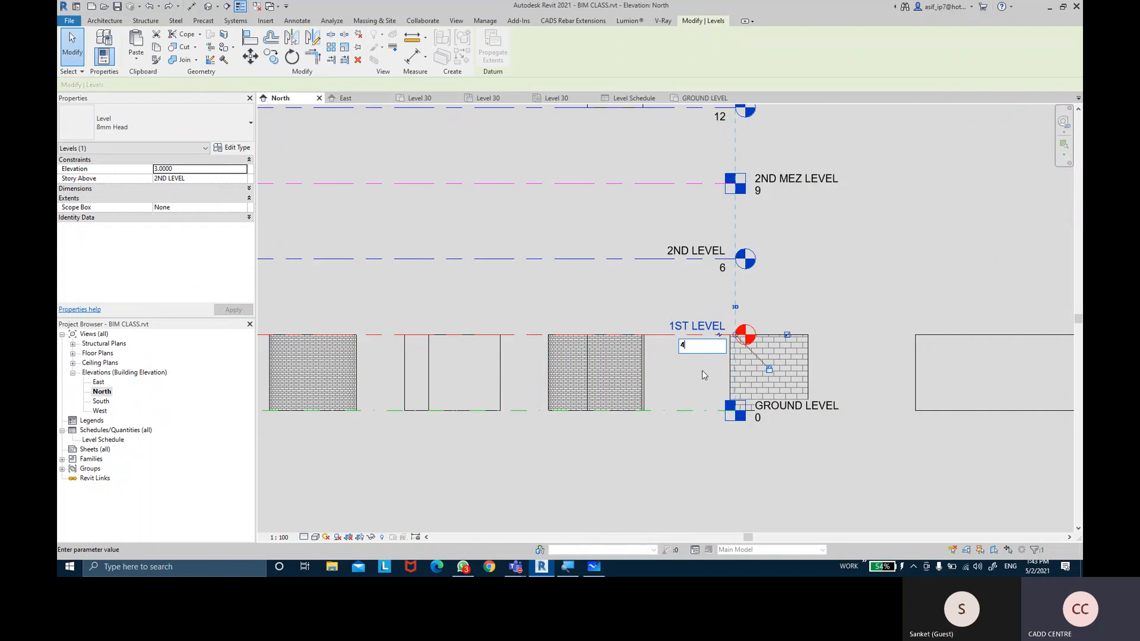
pyautogui.press('Return')
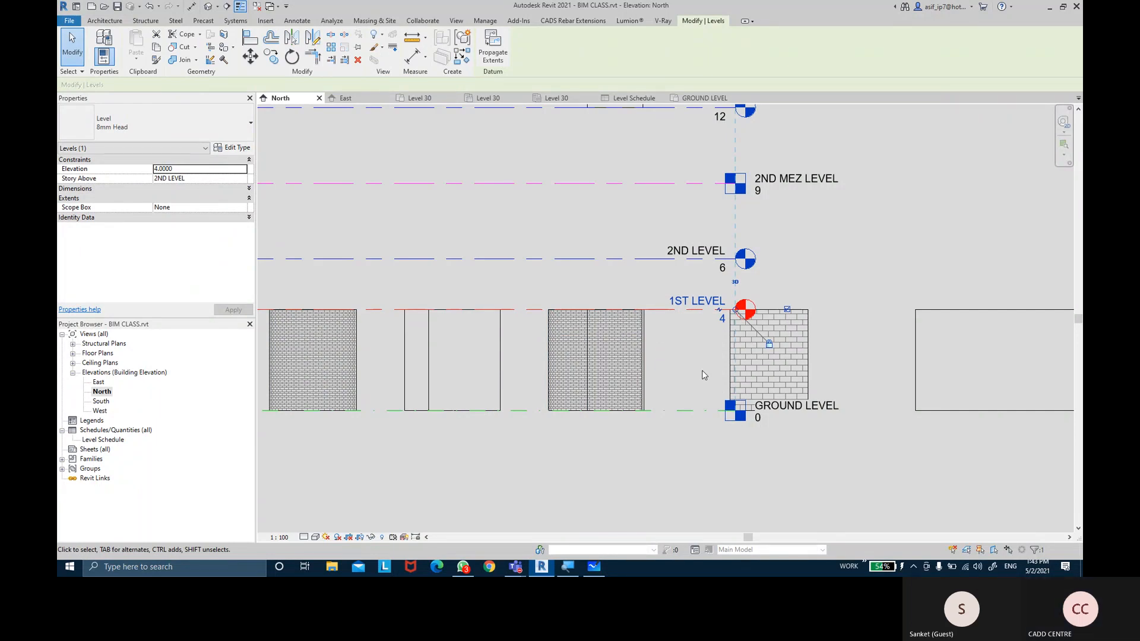
pyautogui.scroll(-3, 701, 369)
pyautogui.scroll(1, 703, 276)
# Give the wall above 3RD LEVEL a Top Offset of 0.9, then -0.9, and apply
pyautogui.click(695, 274)
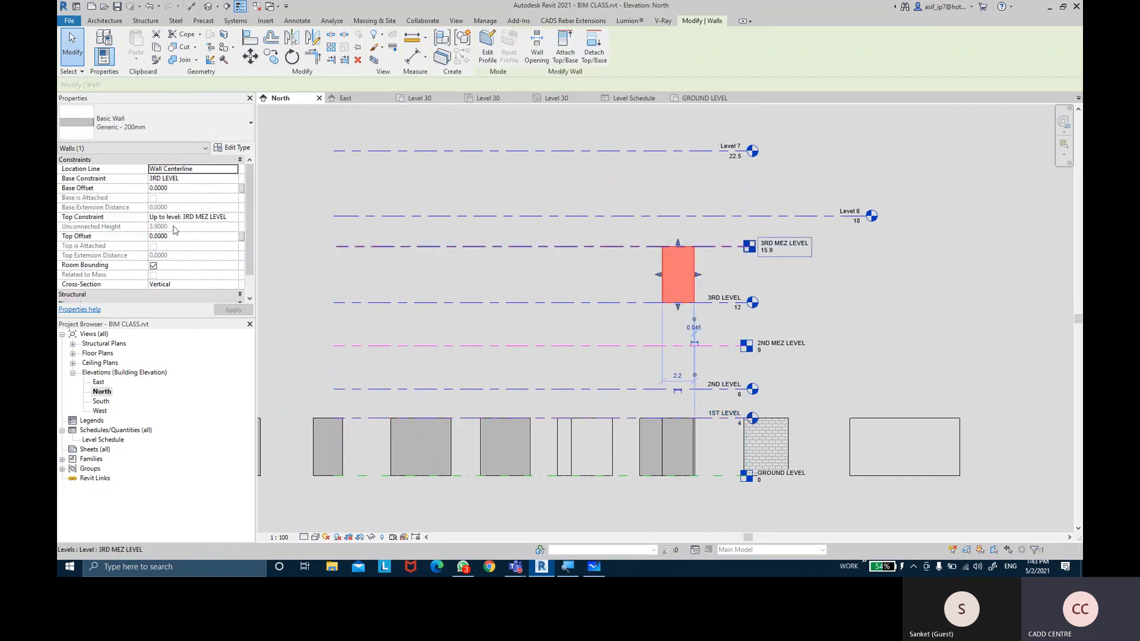
pyautogui.scroll(5, 652, 259)
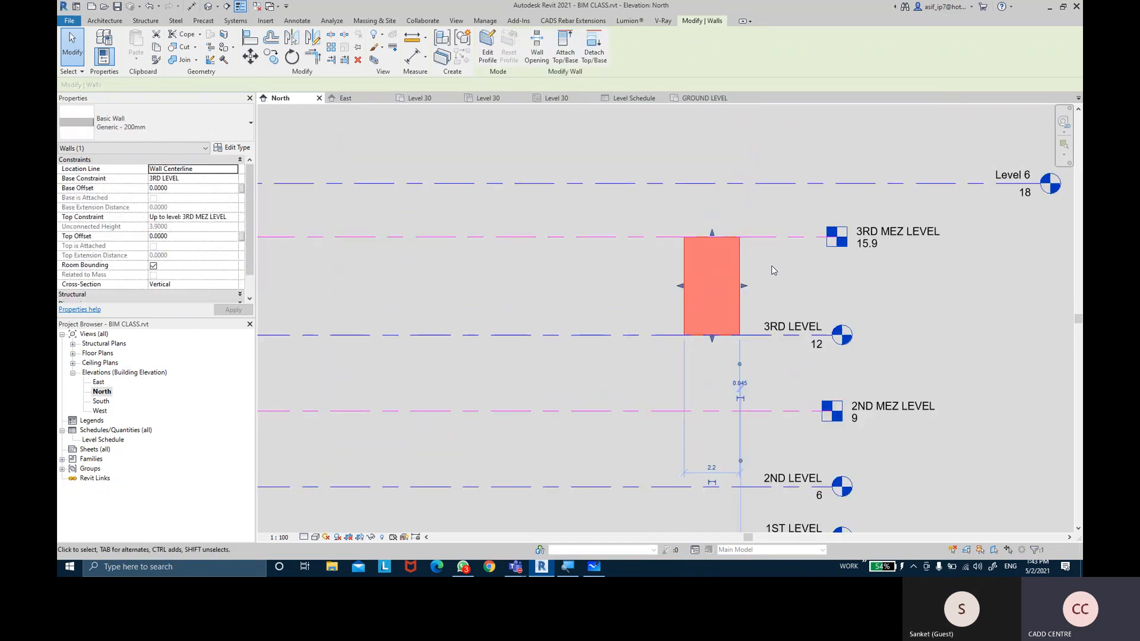
pyautogui.moveTo(771, 270); pyautogui.dragTo(707, 269, button='middle')
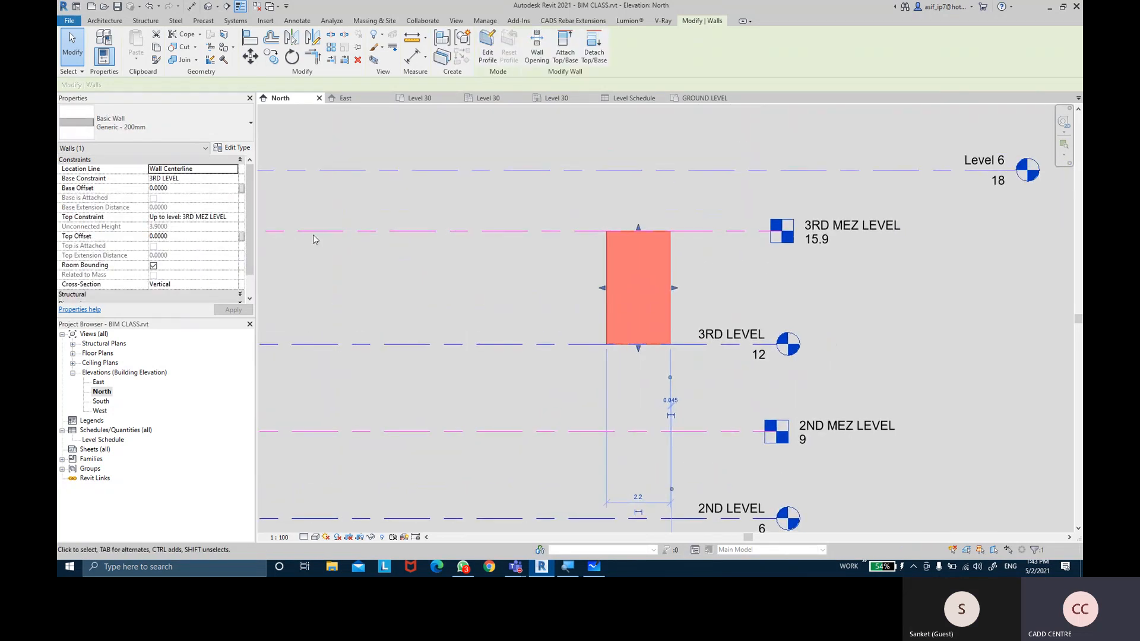
pyautogui.click(178, 236)
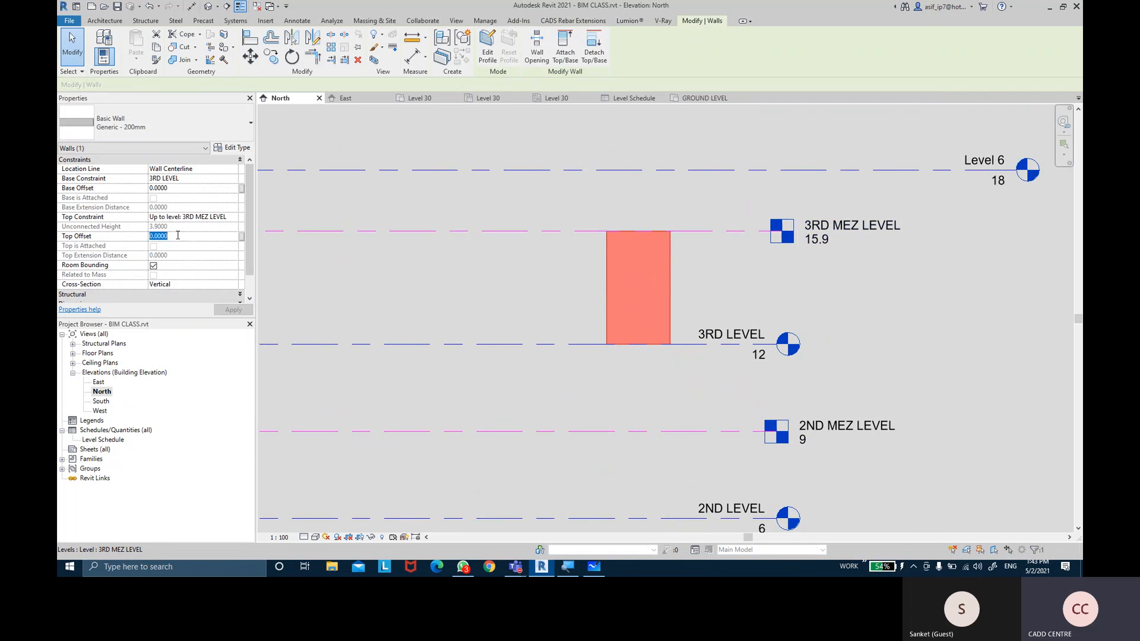
pyautogui.write('0.9')
pyautogui.press('Return')
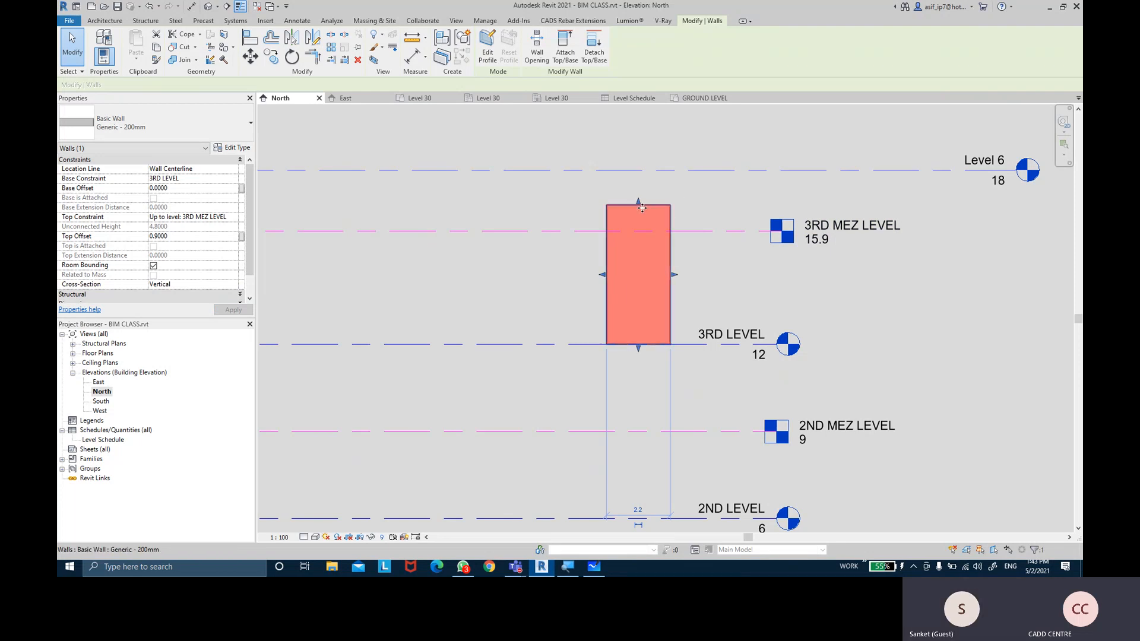
pyautogui.click(221, 238)
pyautogui.write('-.9')
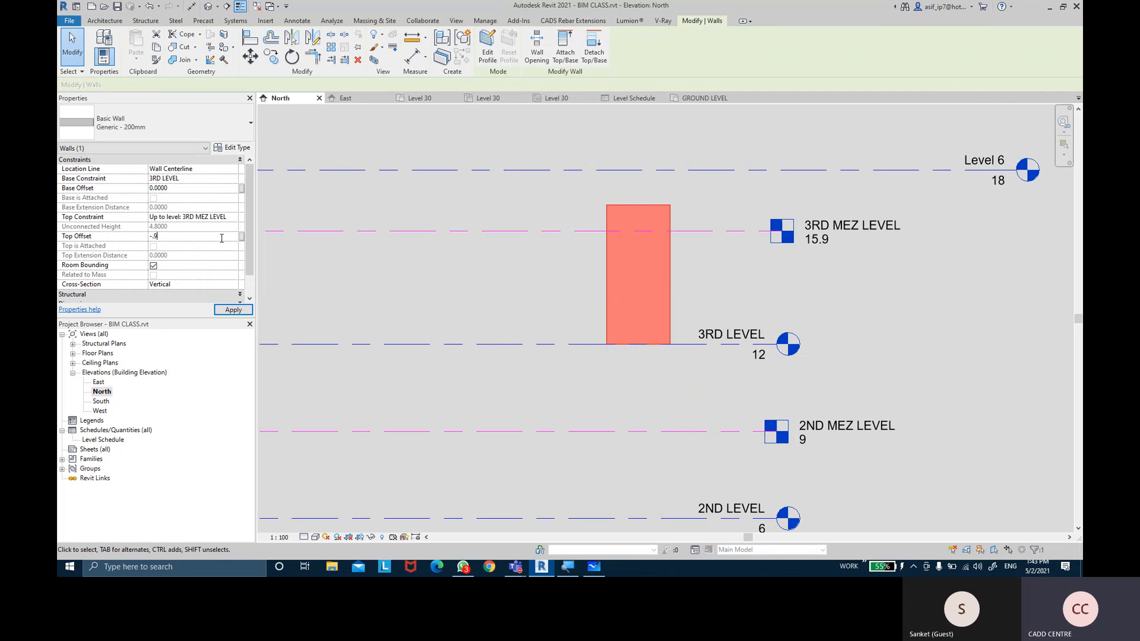
pyautogui.press('Return')
pyautogui.click(223, 310)
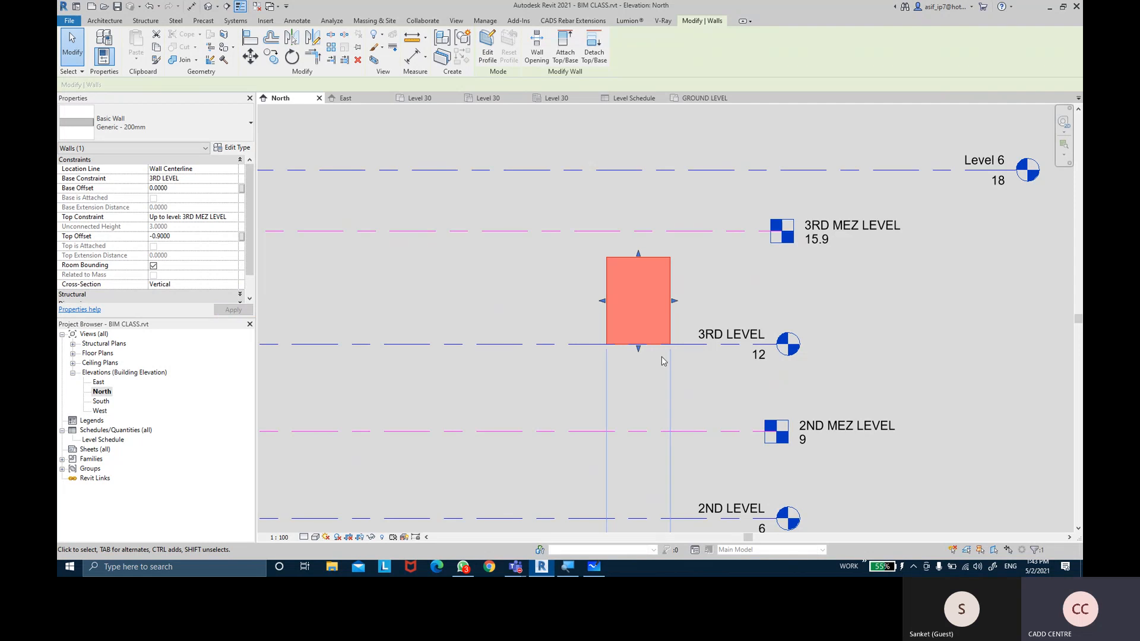
# Lower 3RD MEZ LEVEL to 14.7, then undo it
pyautogui.click(692, 234)
pyautogui.moveTo(693, 233); pyautogui.dragTo(692, 268)
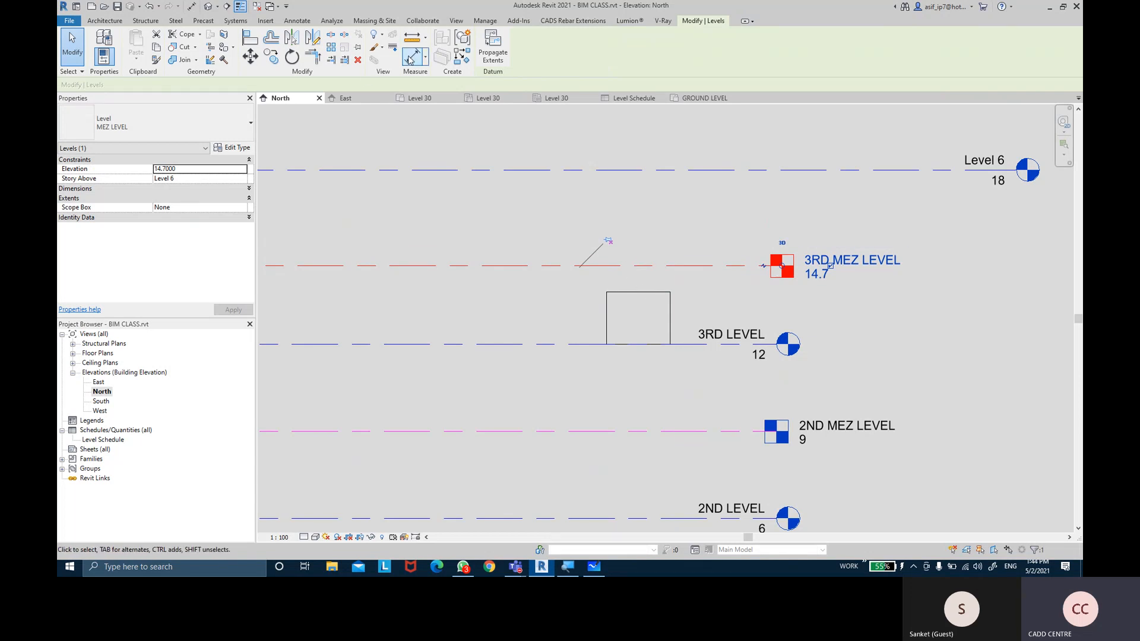
pyautogui.hotkey('ctrl', 'z')
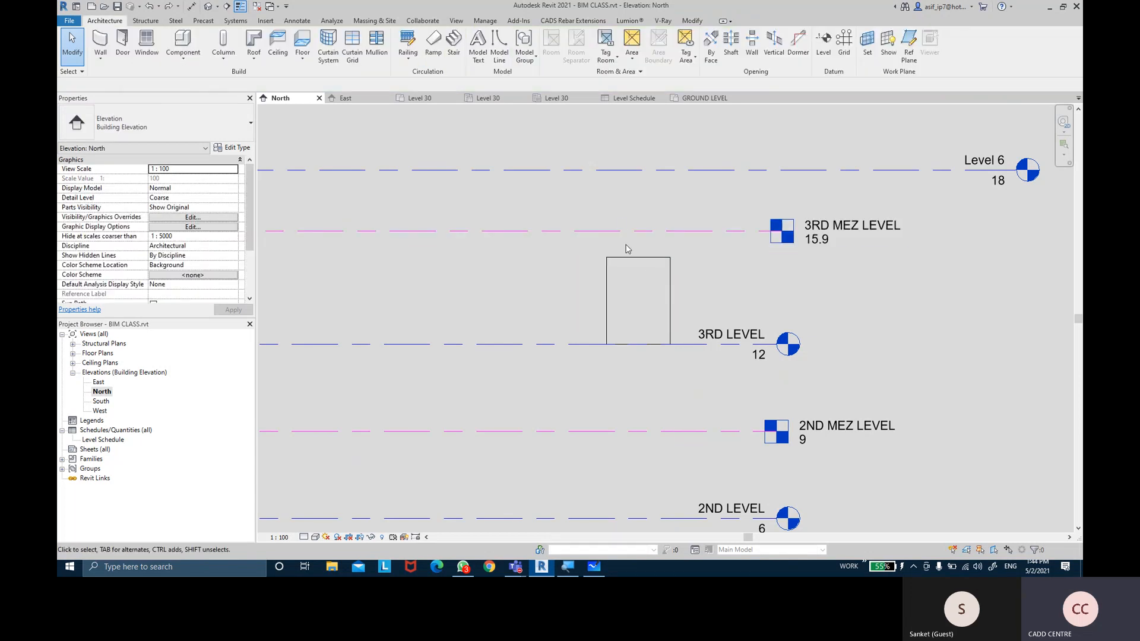
# Reset the wall's Top Offset to 0 so it reaches 3RD MEZ LEVEL again
pyautogui.click(605, 281)
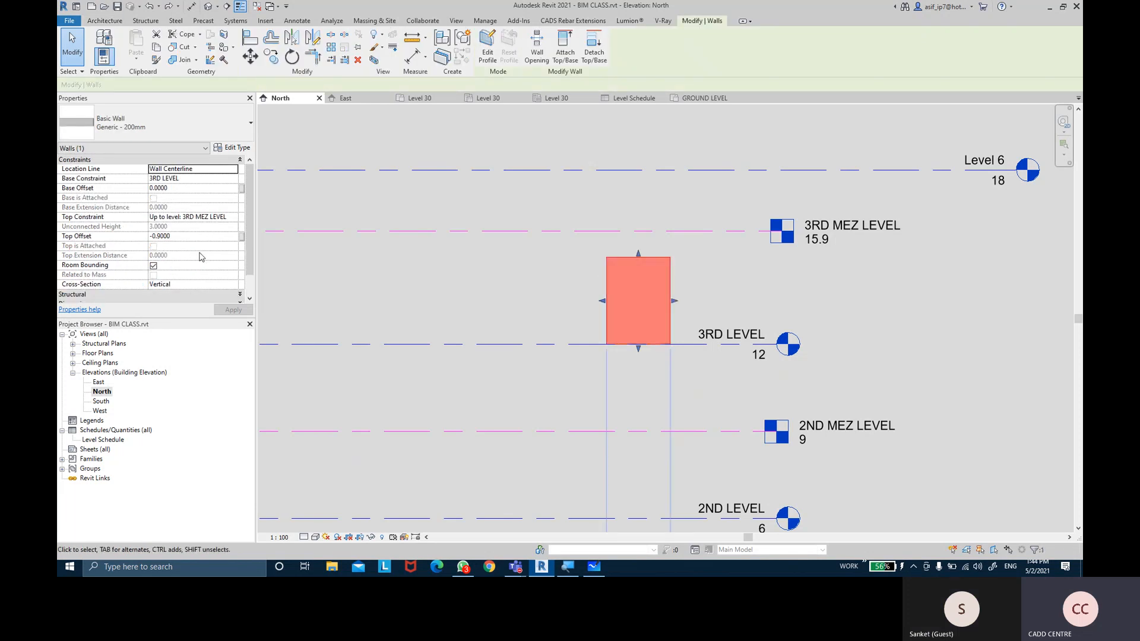
pyautogui.click(182, 237)
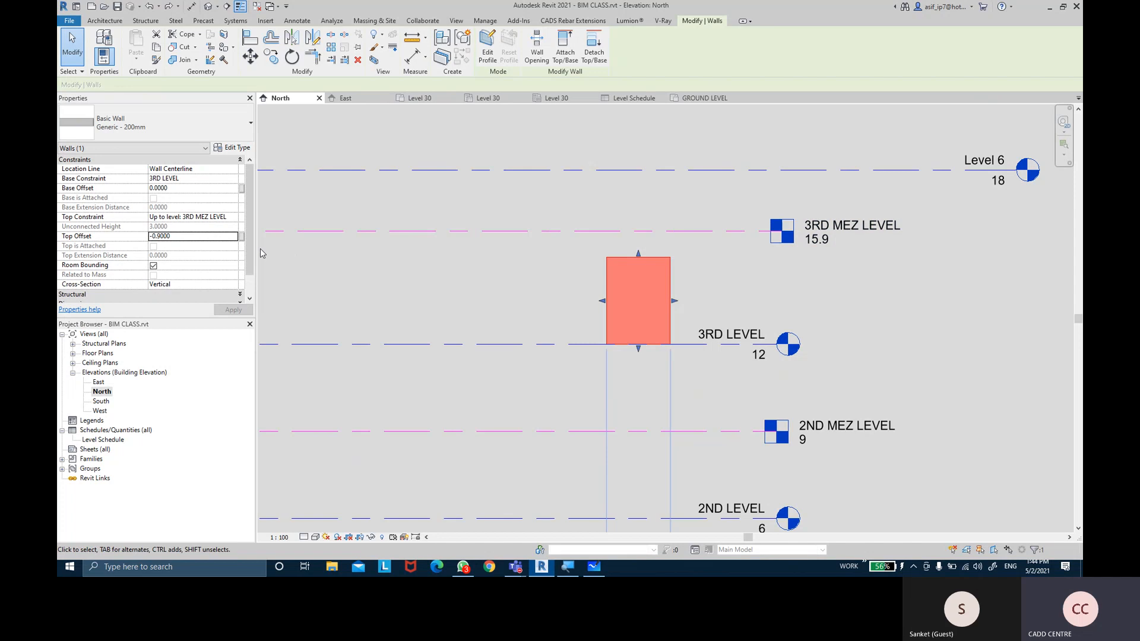
pyautogui.click(193, 239)
pyautogui.write('0')
pyautogui.press('Tab')
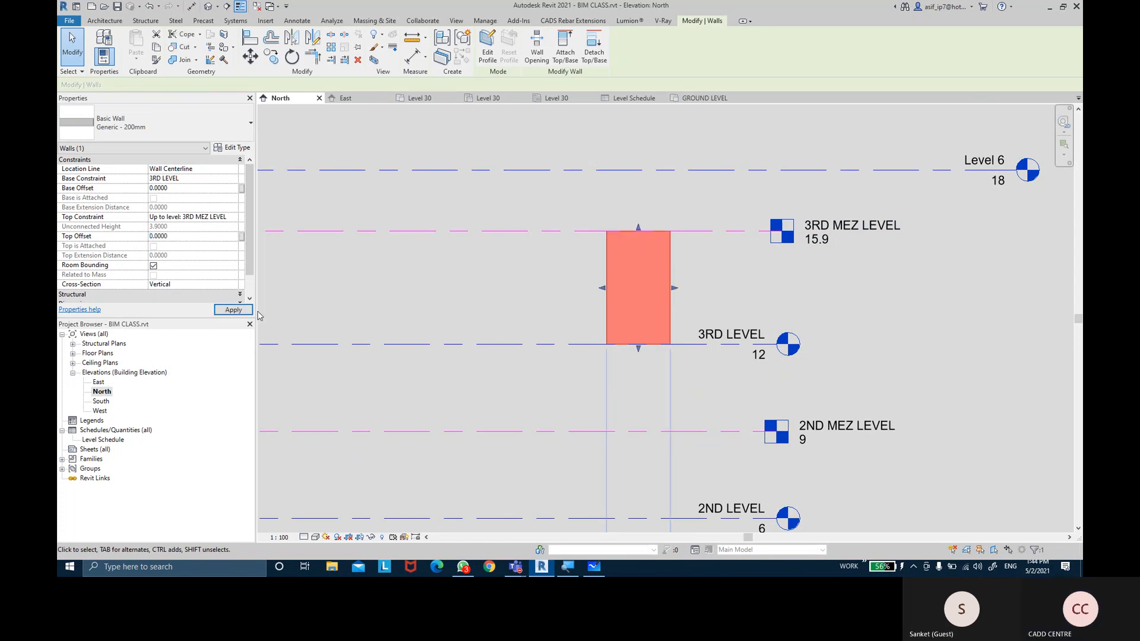
pyautogui.click(373, 276)
# Expand Floor Plans and open the GROUND LEVEL plan
pyautogui.moveTo(485, 299); pyautogui.dragTo(512, 295, button='middle')
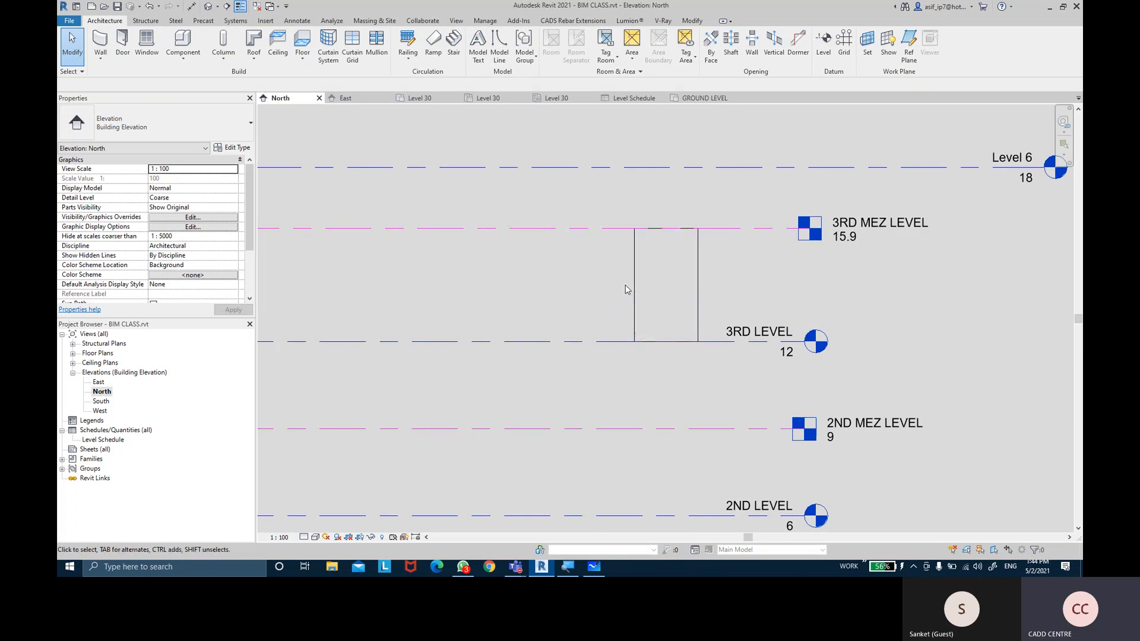
pyautogui.click(632, 289)
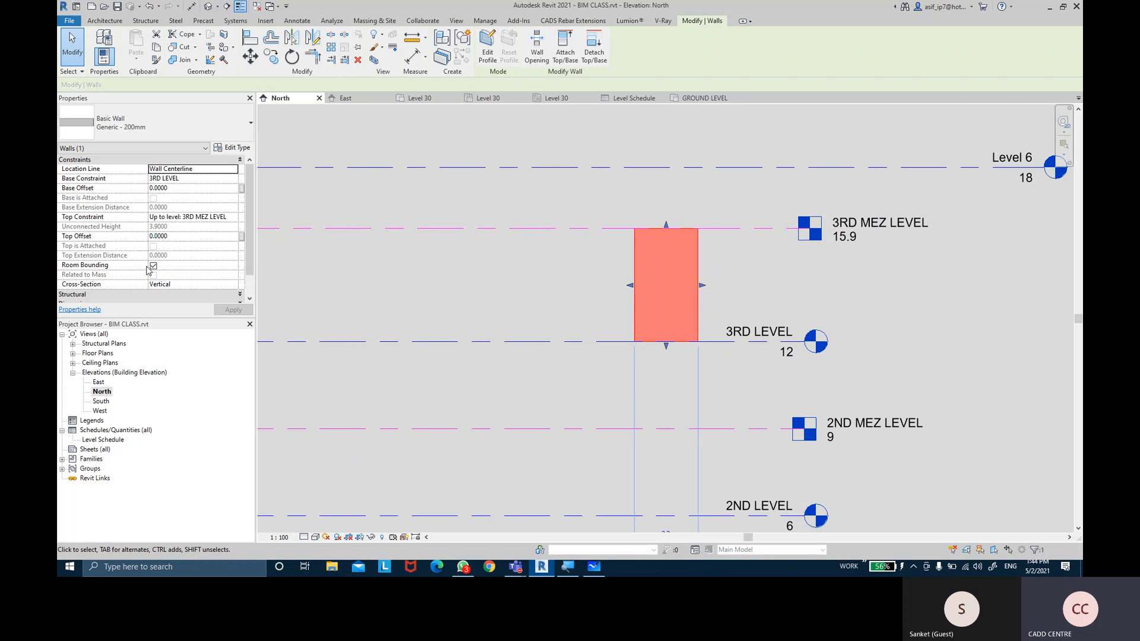
pyautogui.click(73, 353)
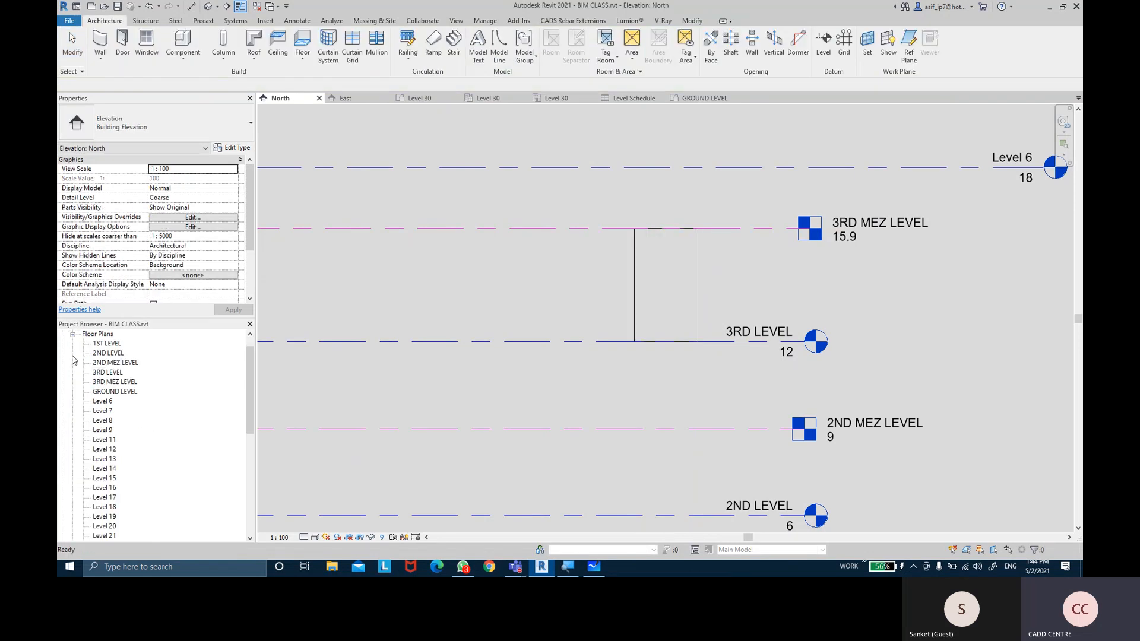
pyautogui.doubleClick(113, 393)
# Draw a rectangular brick-wall enclosure using the Wall Rectangle option
pyautogui.click(638, 328)
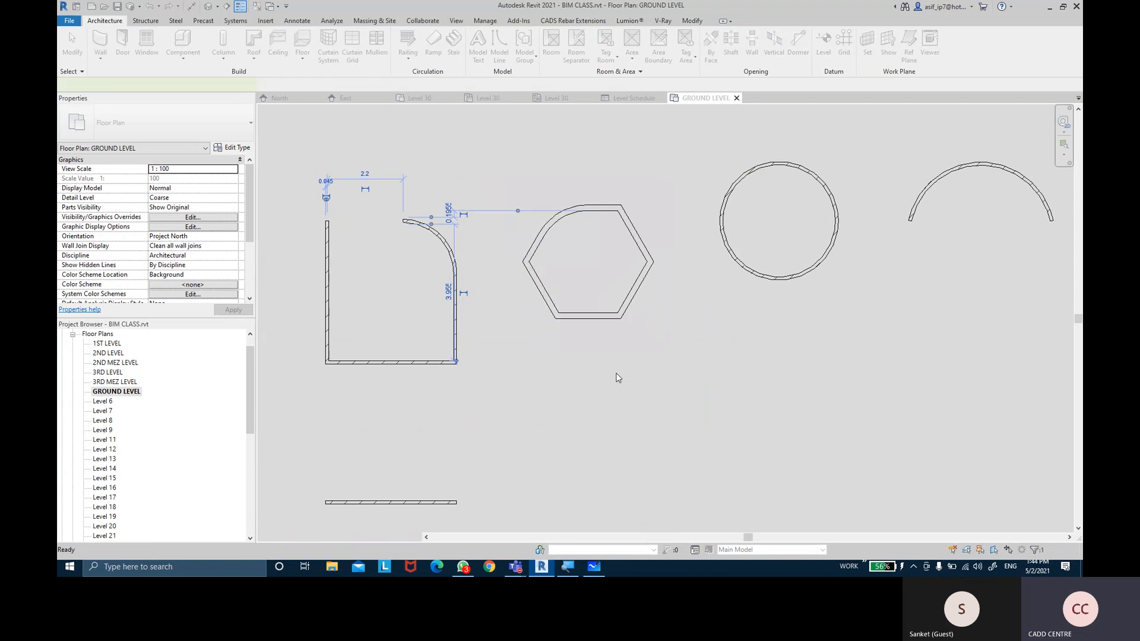
pyautogui.scroll(-4, 612, 338)
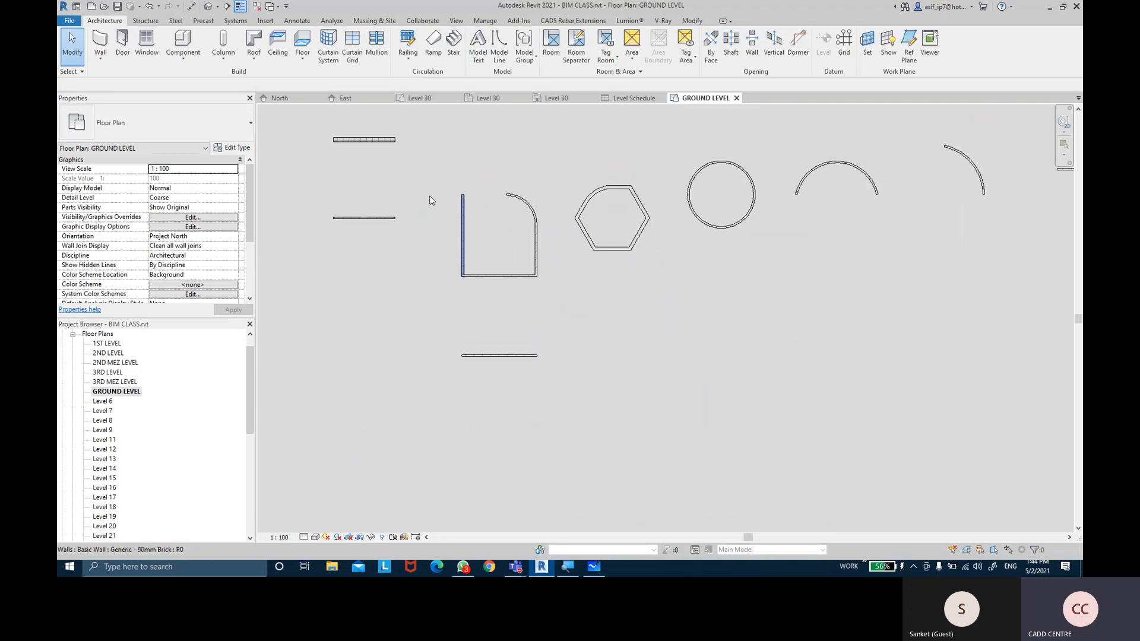
pyautogui.click(100, 44)
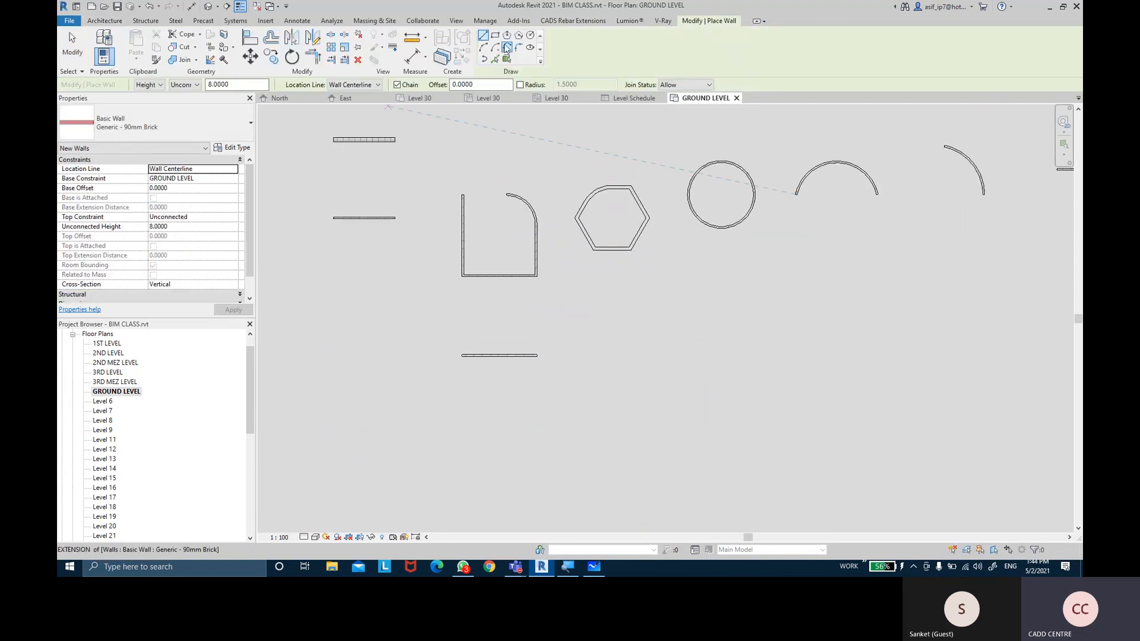
pyautogui.moveTo(788, 372); pyautogui.dragTo(689, 305, button='middle')
pyautogui.click(593, 271)
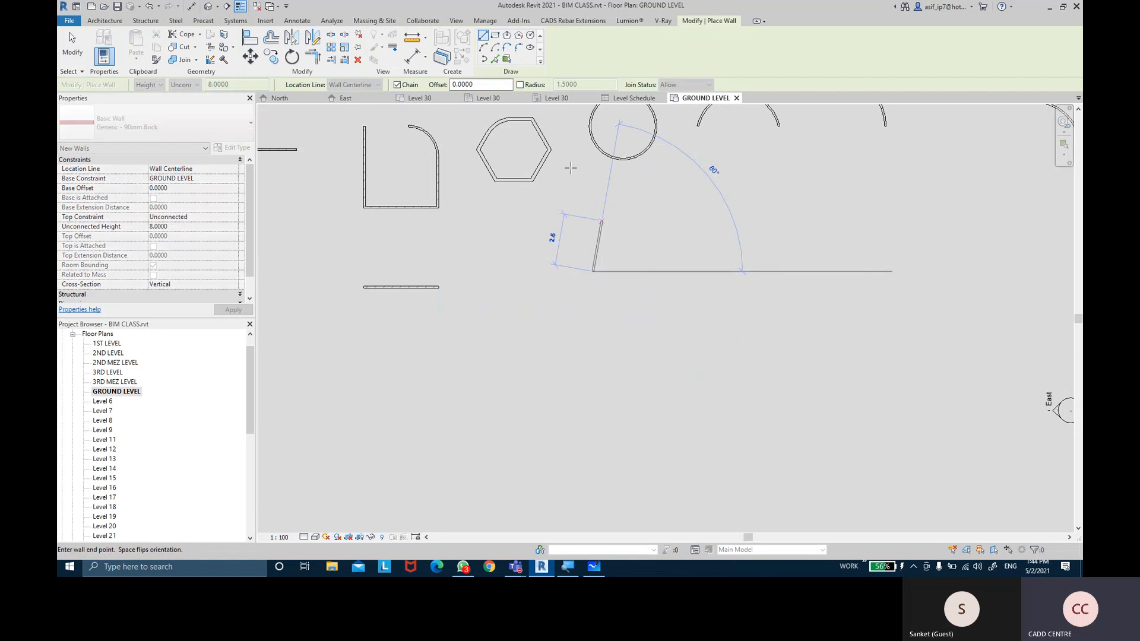
pyautogui.click(495, 35)
pyautogui.click(557, 267)
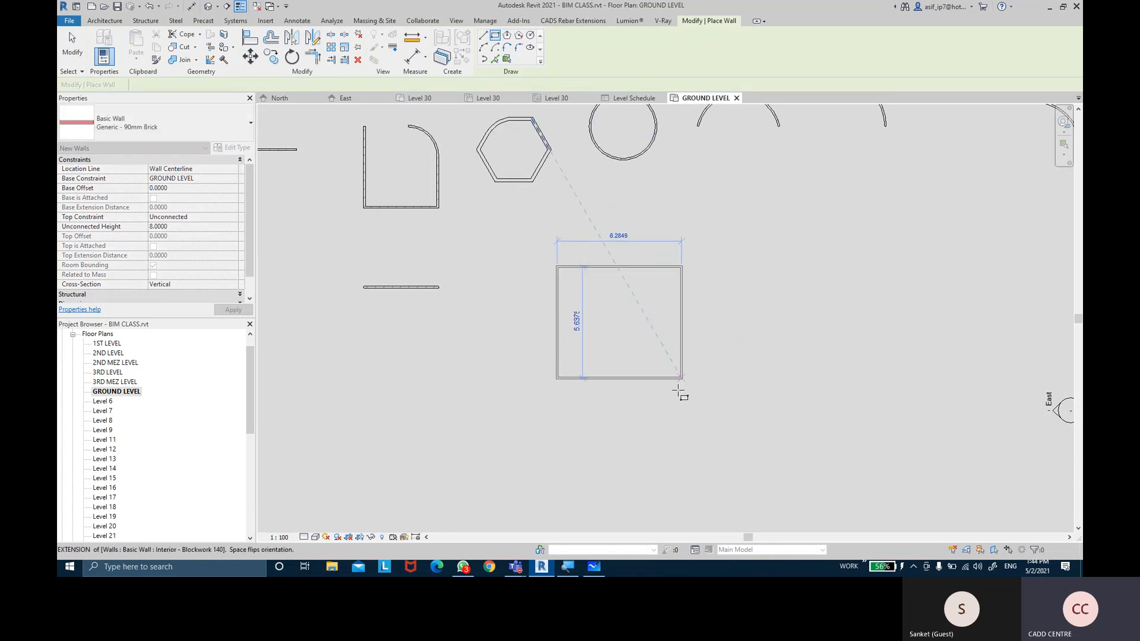
pyautogui.click(675, 403)
pyautogui.scroll(2, 682, 321)
# Draw a straight wall between the enclosure's side midpoints to divide it in two
pyautogui.click(483, 35)
pyautogui.click(489, 341)
pyautogui.click(663, 341)
pyautogui.press('Escape')
pyautogui.press('Escape')
pyautogui.moveTo(797, 317); pyautogui.dragTo(783, 299, button='middle')
pyautogui.scroll(3, 722, 295)
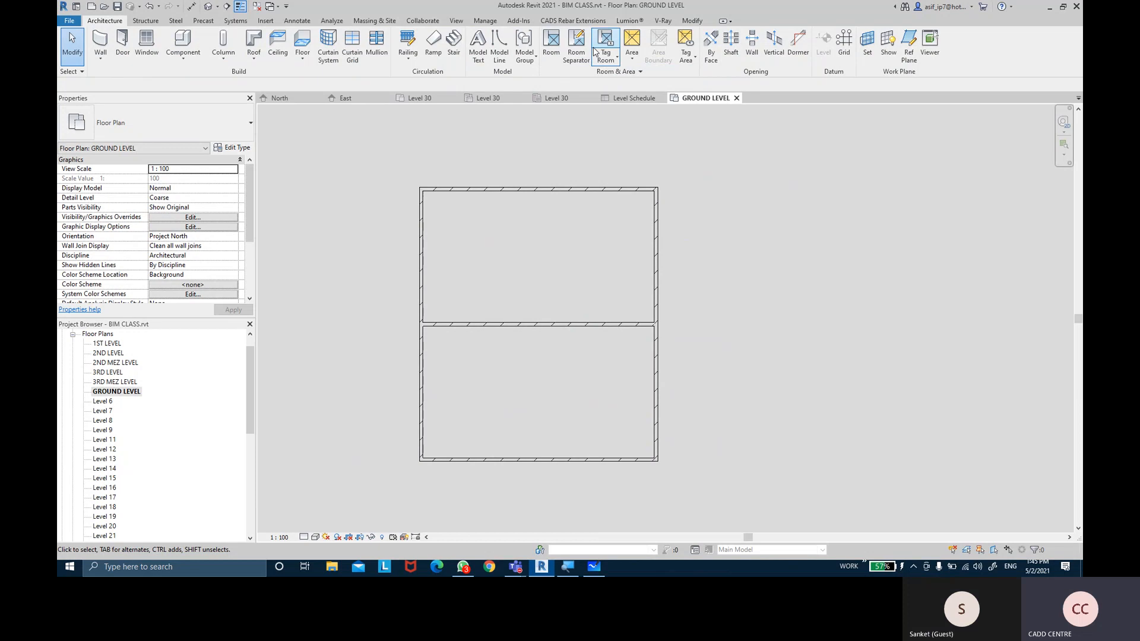
# Place Room 1 in the upper bay and Room 2 in the lower bay, then check the dividing wall
pyautogui.click(551, 64)
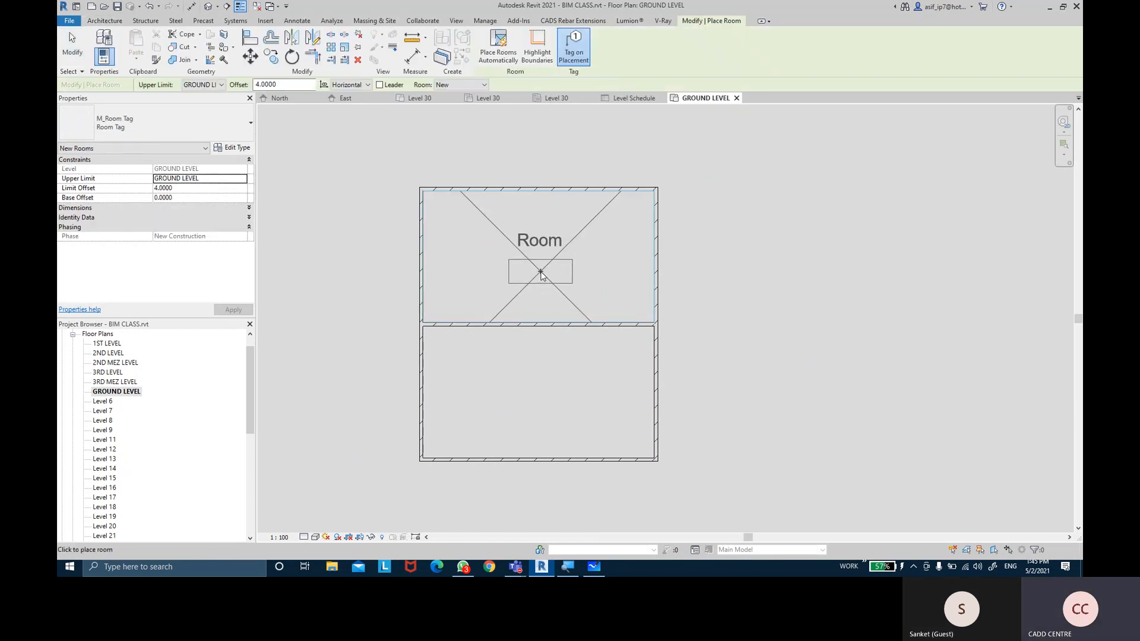
pyautogui.click(539, 271)
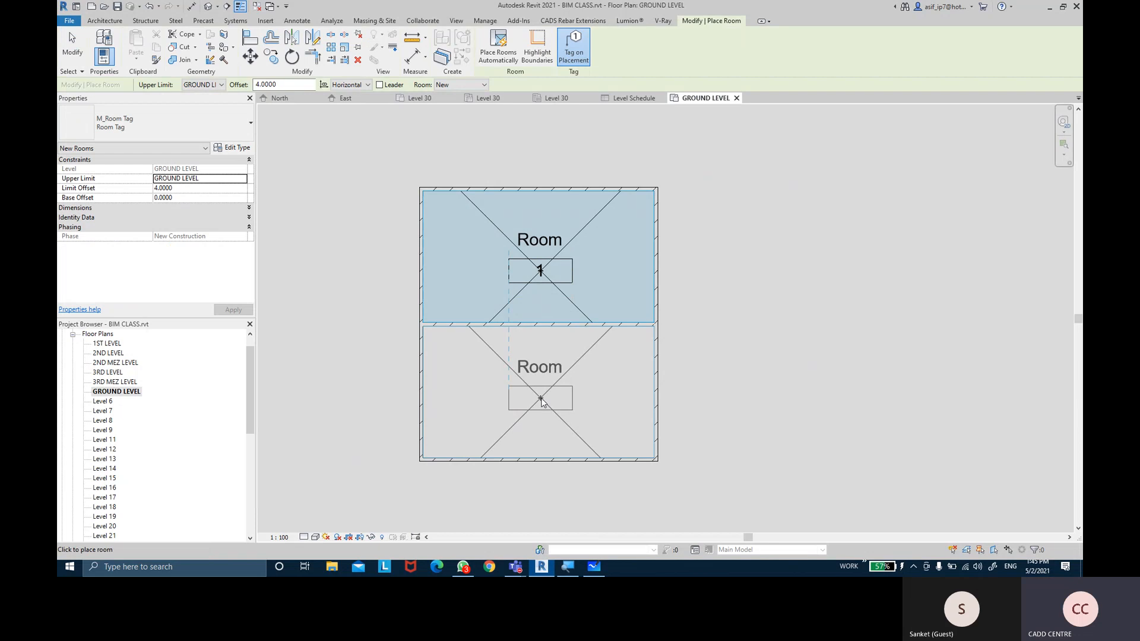
pyautogui.click(540, 397)
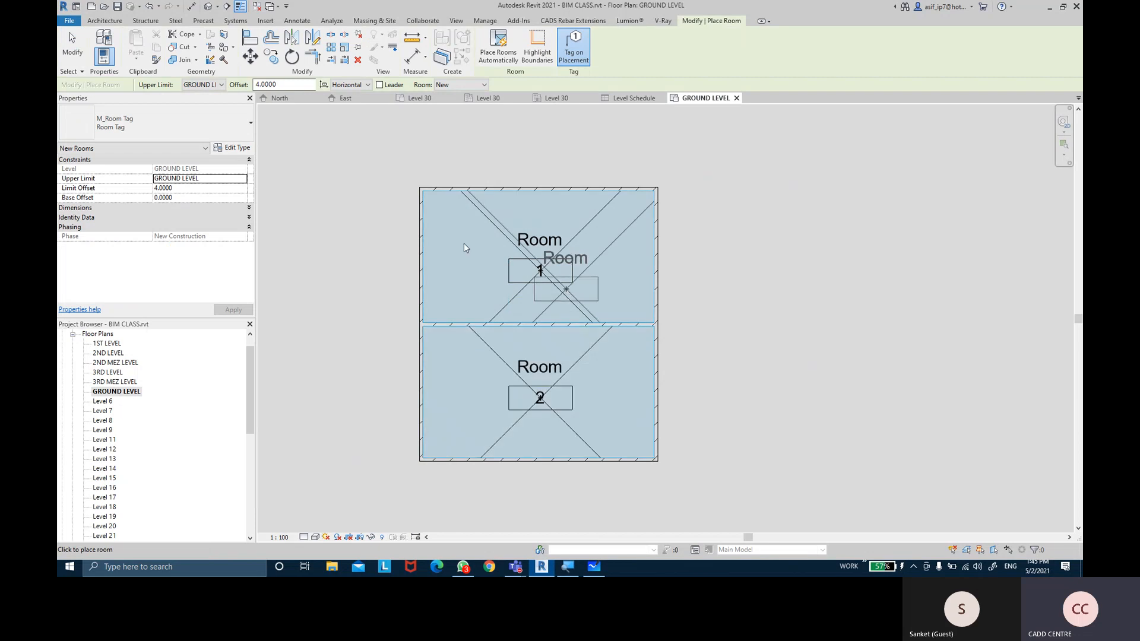
pyautogui.click(72, 45)
pyautogui.moveTo(828, 237); pyautogui.dragTo(804, 225, button='middle')
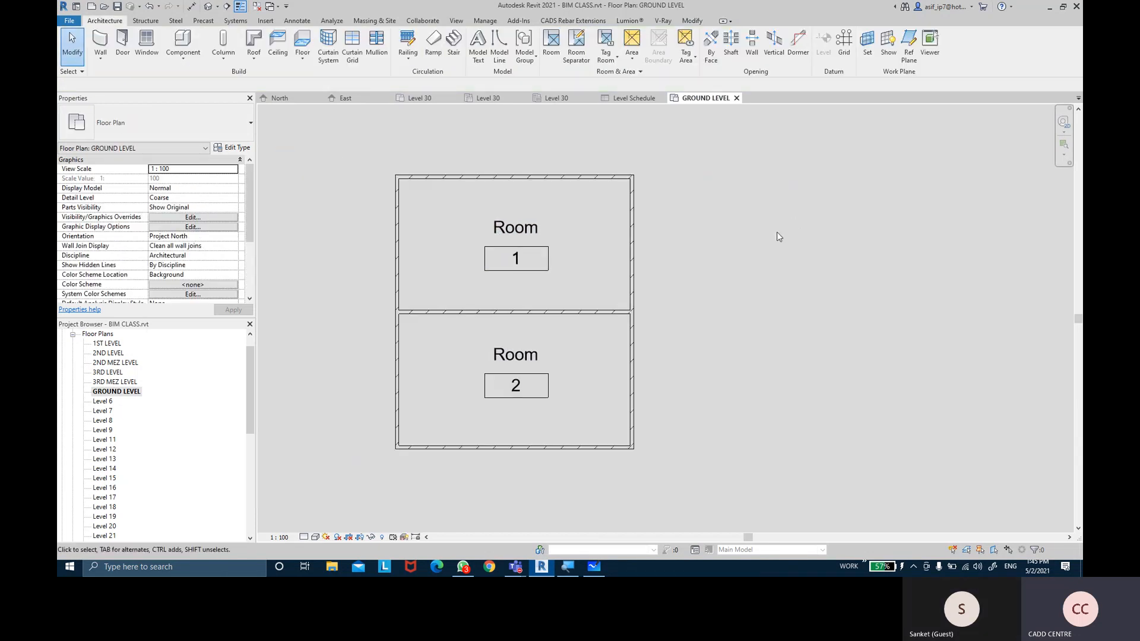
pyautogui.click(600, 313)
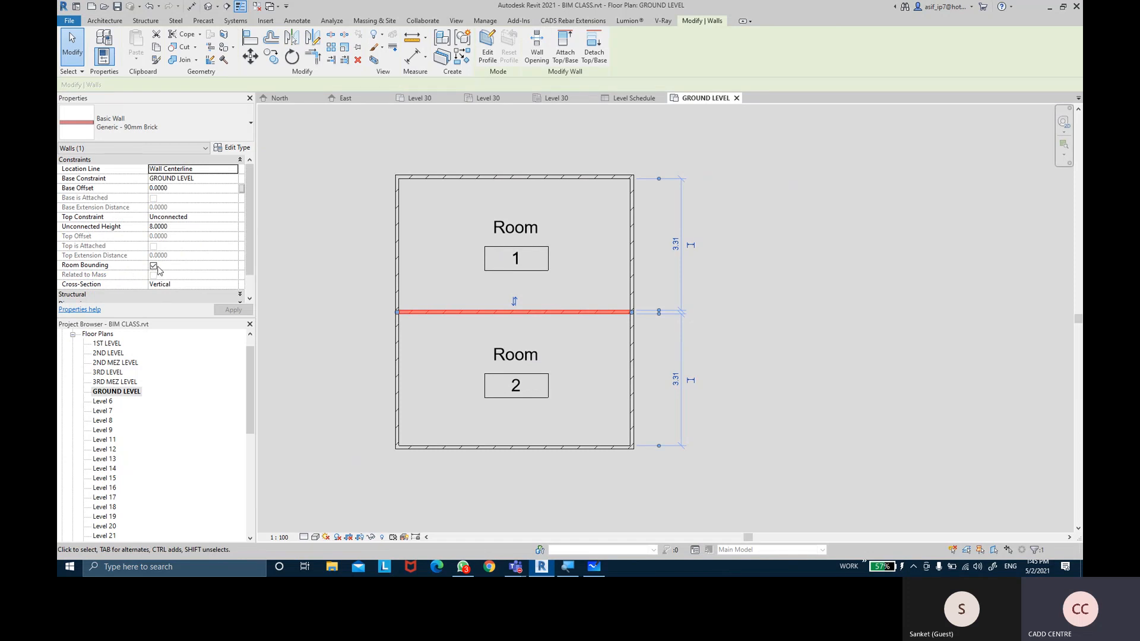
pyautogui.press('Escape')
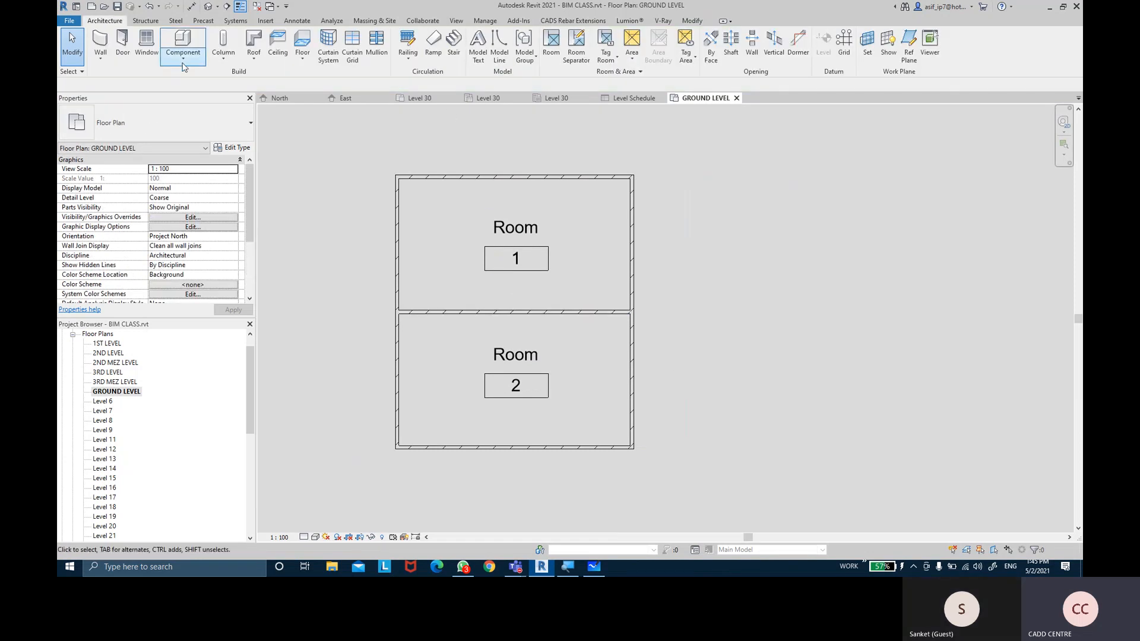
# Draw a second rectangular wall enclosure to the right of the rooms
pyautogui.click(102, 42)
pyautogui.click(495, 35)
pyautogui.moveTo(718, 225); pyautogui.dragTo(635, 205, button='middle')
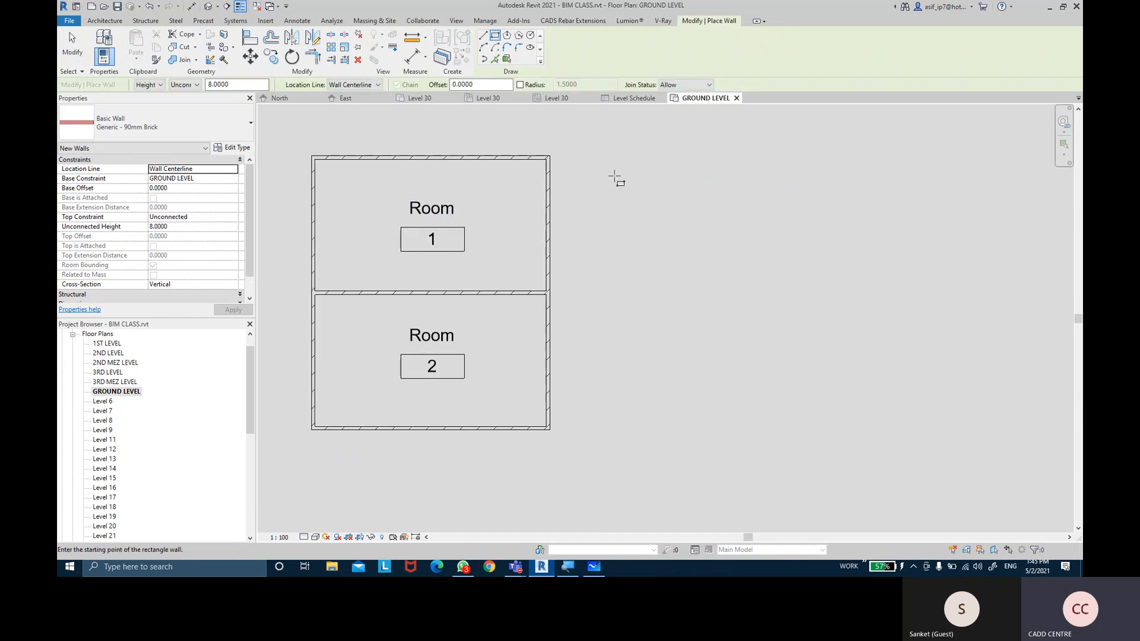
pyautogui.click(611, 157)
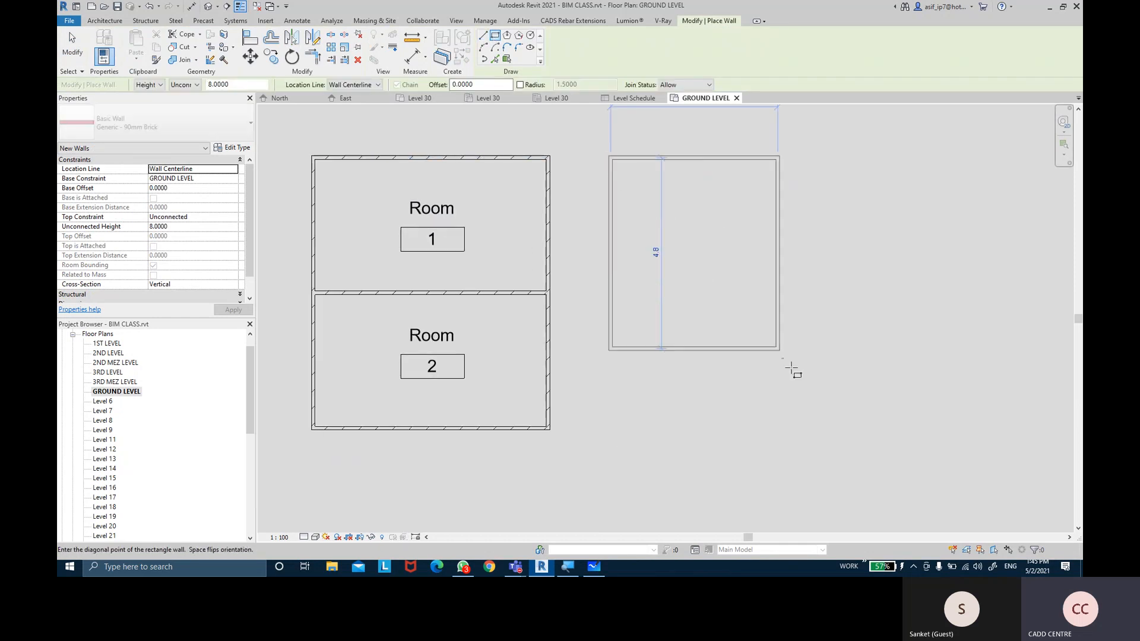
pyautogui.click(810, 428)
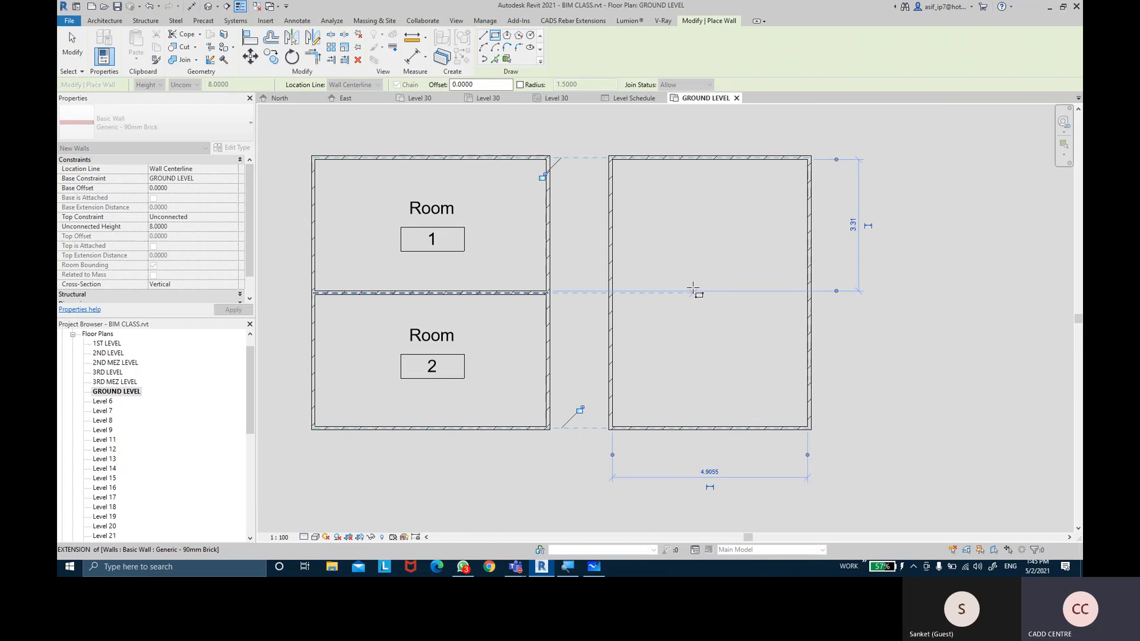
# Add a horizontal dividing wall across it and uncheck its Room Bounding
pyautogui.click(483, 36)
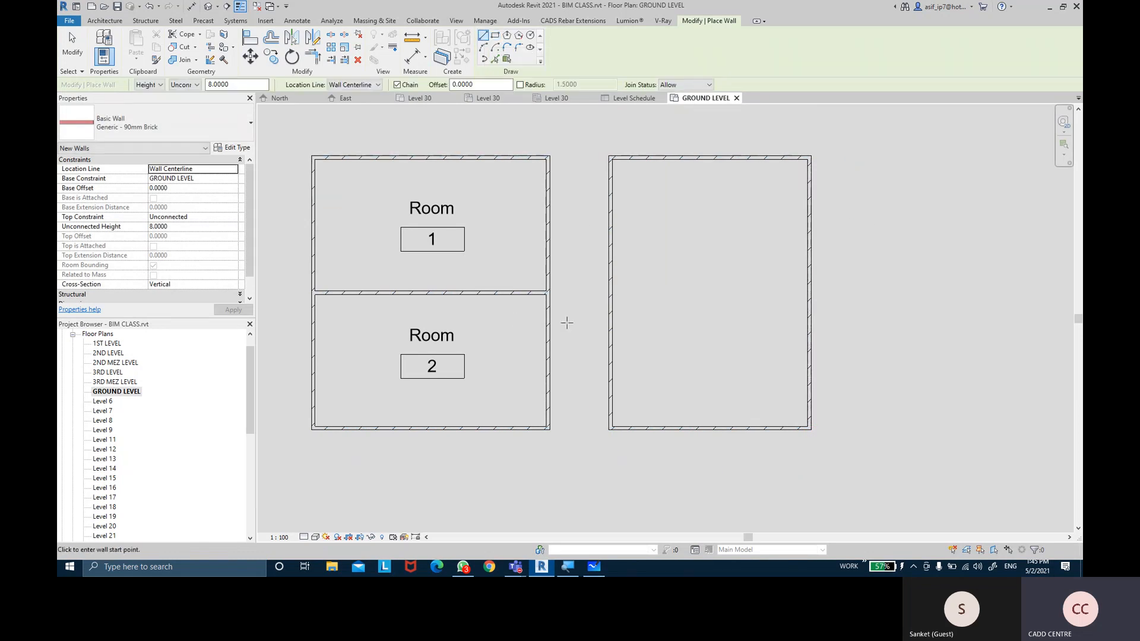
pyautogui.click(611, 292)
pyautogui.click(811, 293)
pyautogui.press('Escape')
pyautogui.press('Escape')
pyautogui.click(733, 293)
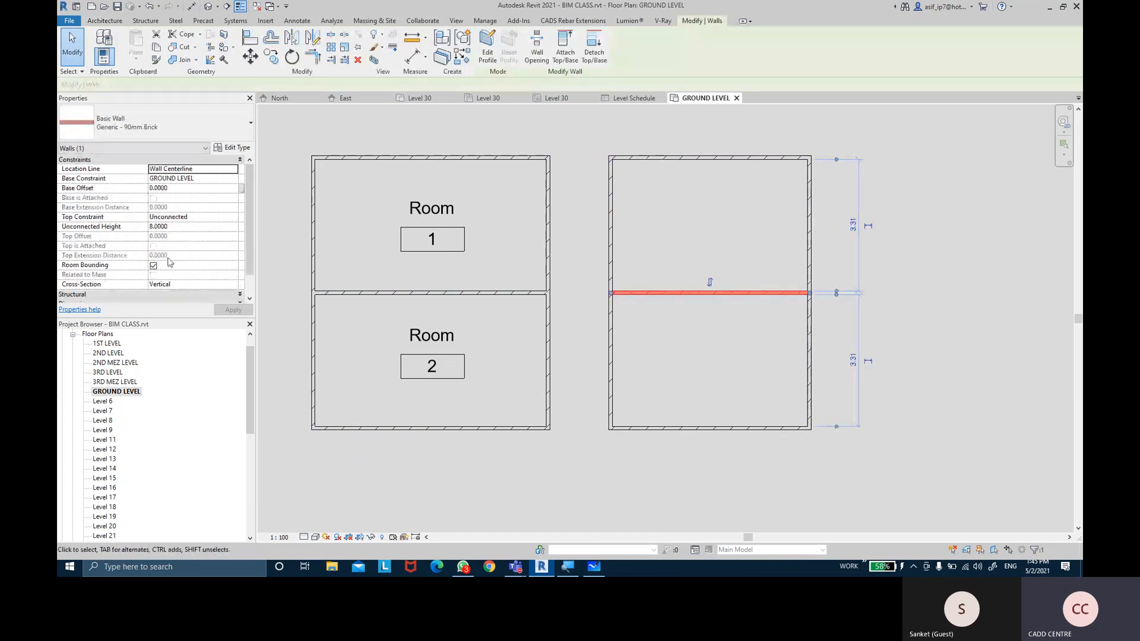
pyautogui.click(153, 265)
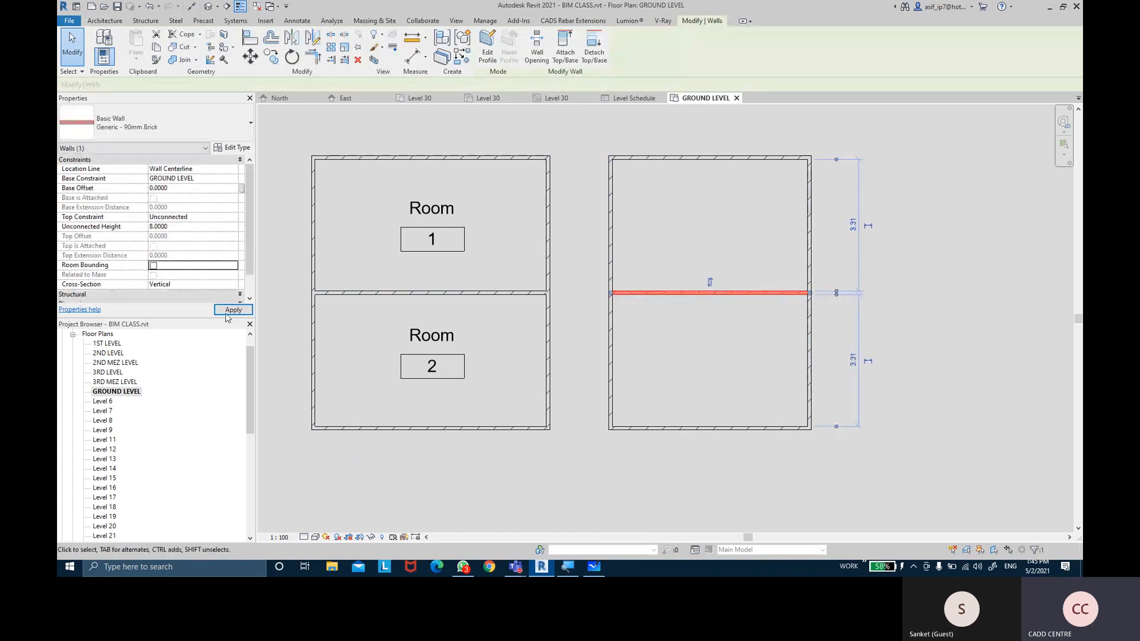
pyautogui.click(639, 329)
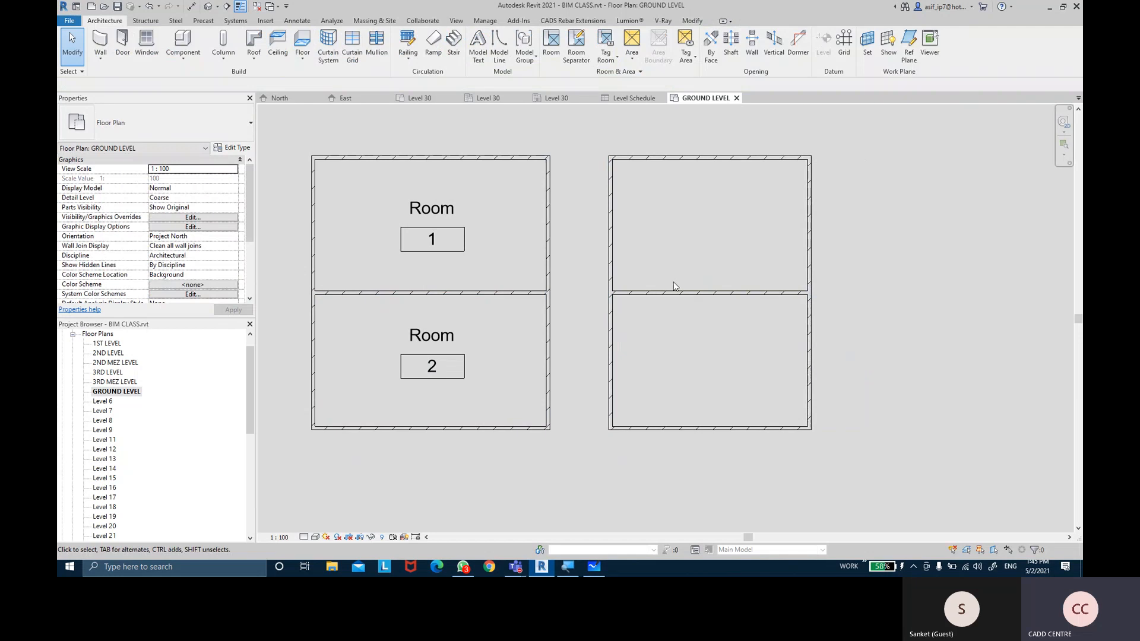
# Place Room 3 inside the right rectangle with the Room tool
pyautogui.click(554, 56)
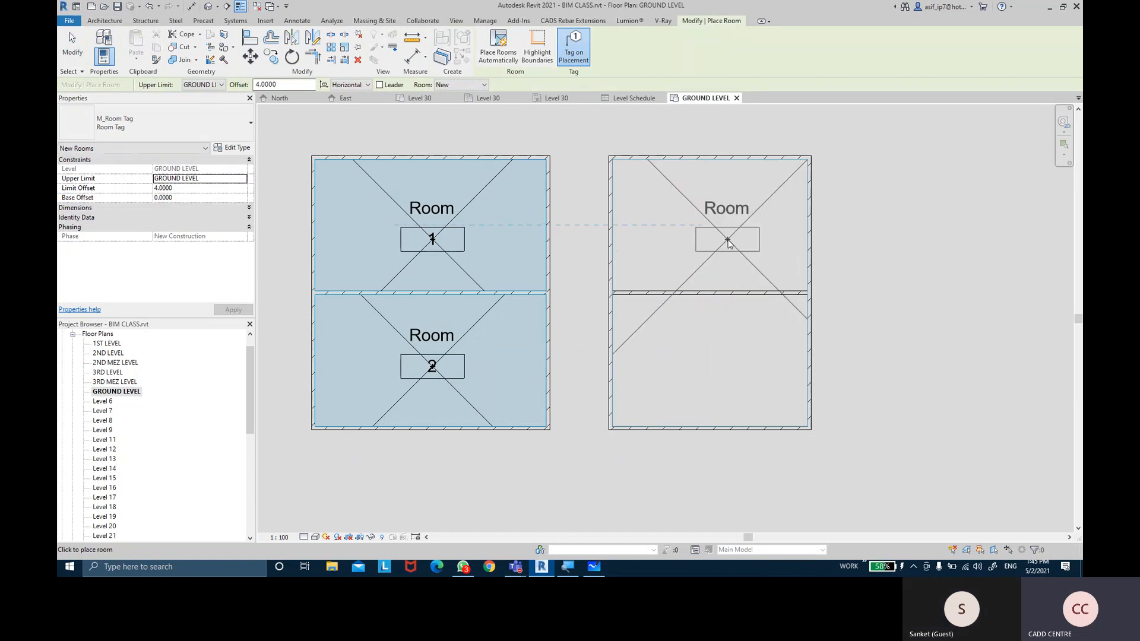
pyautogui.click(705, 297)
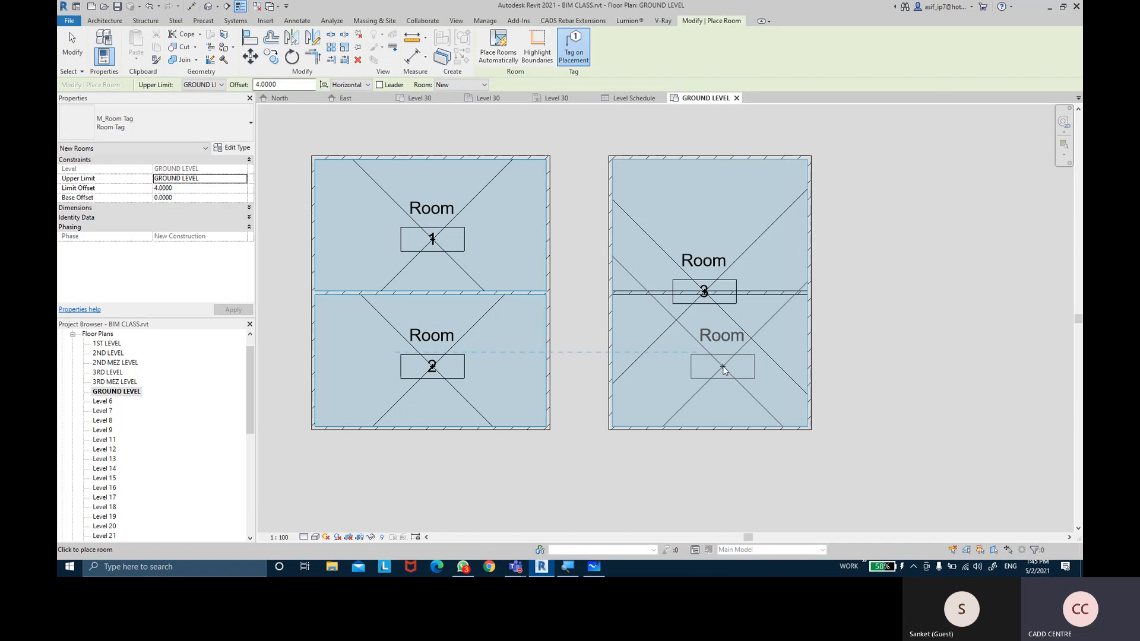
pyautogui.press('Escape')
pyautogui.press('Escape')
# Select Rooms 3, 1 and 2 in turn to compare their extents
pyautogui.click(699, 304)
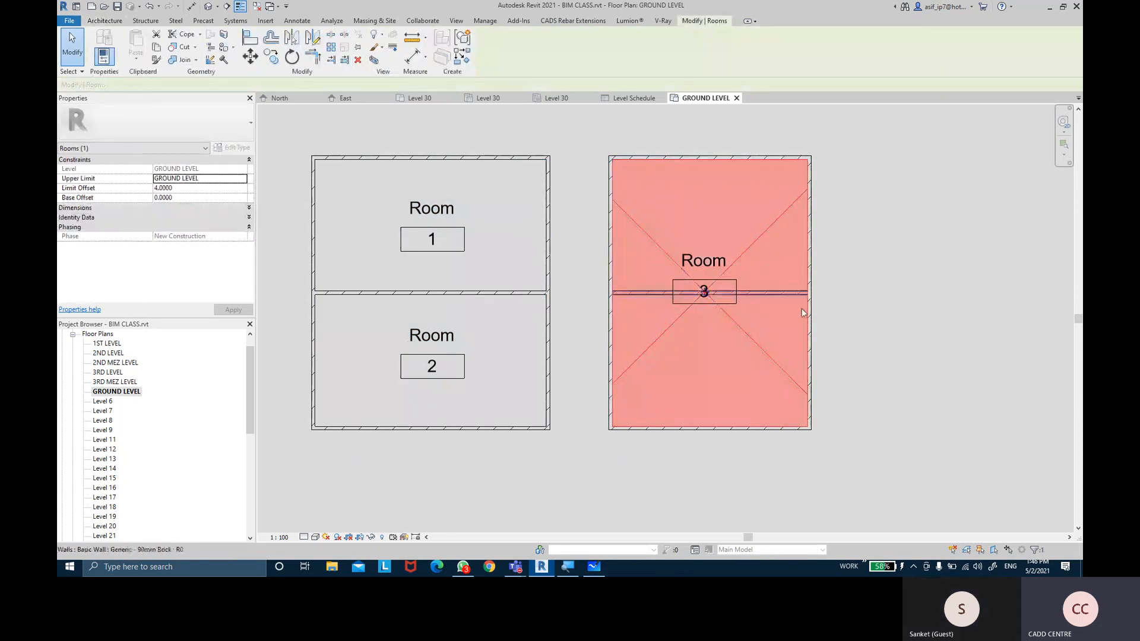
pyautogui.click(817, 331)
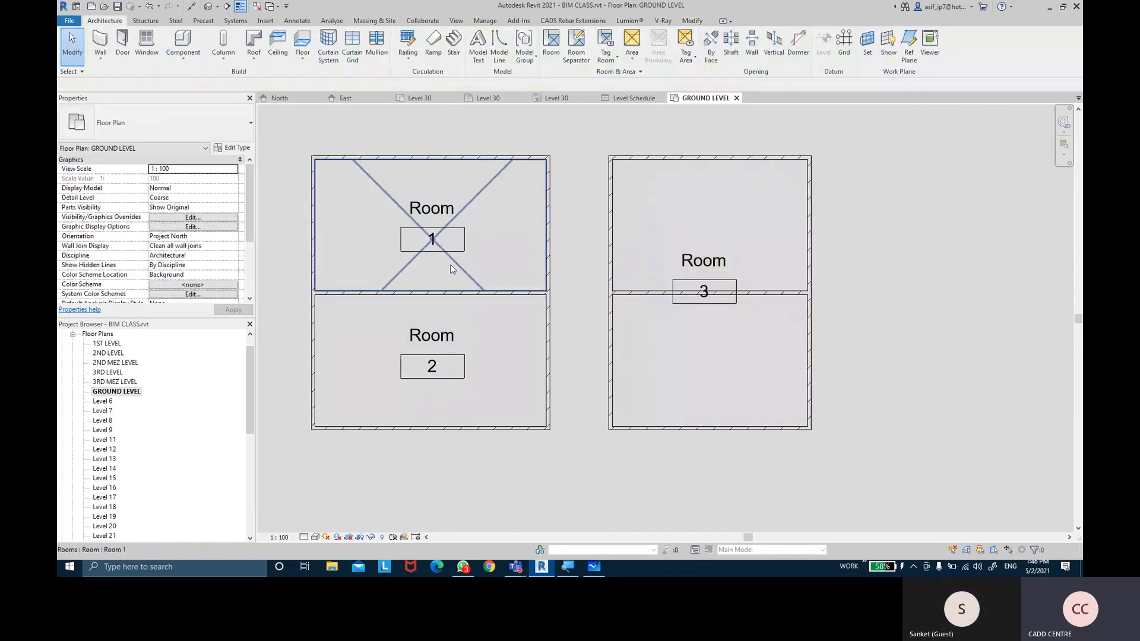
pyautogui.click(451, 292)
pyautogui.click(475, 339)
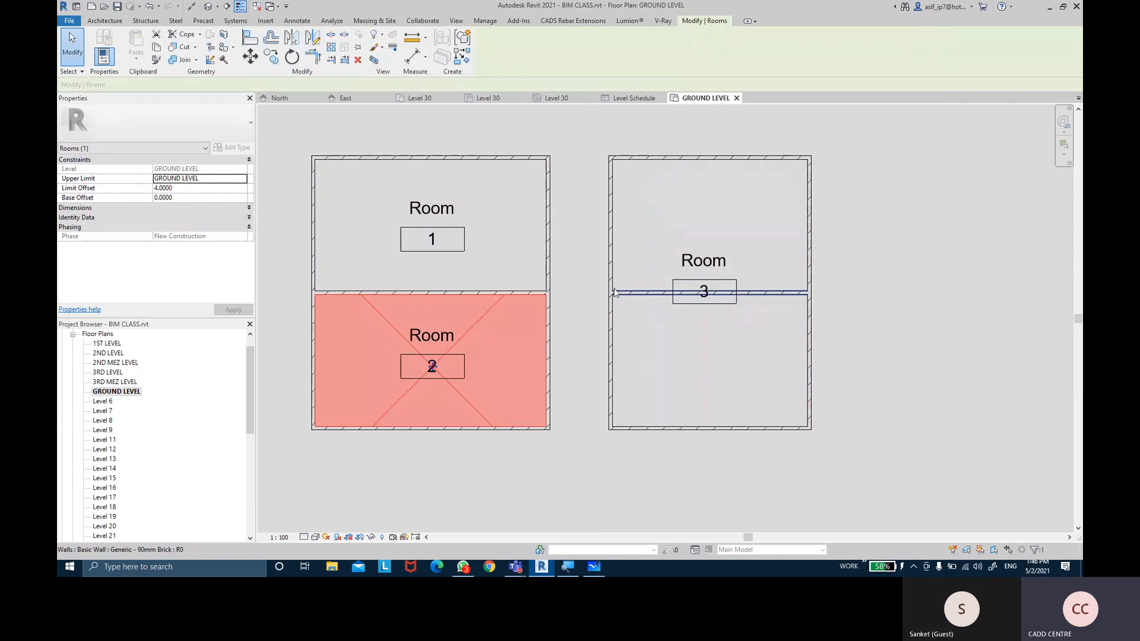
pyautogui.click(591, 283)
pyautogui.moveTo(597, 296); pyautogui.dragTo(606, 294, button='middle')
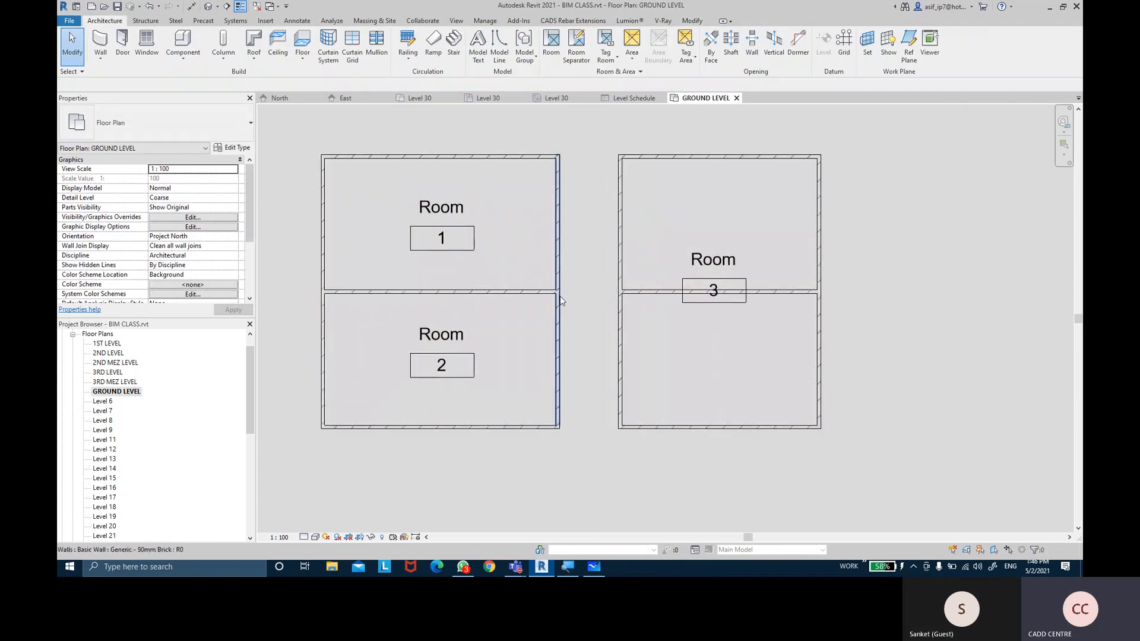
# Inspect the wall between Rooms 1 and 2, then confirm Room 3 spans both halves
pyautogui.click(530, 292)
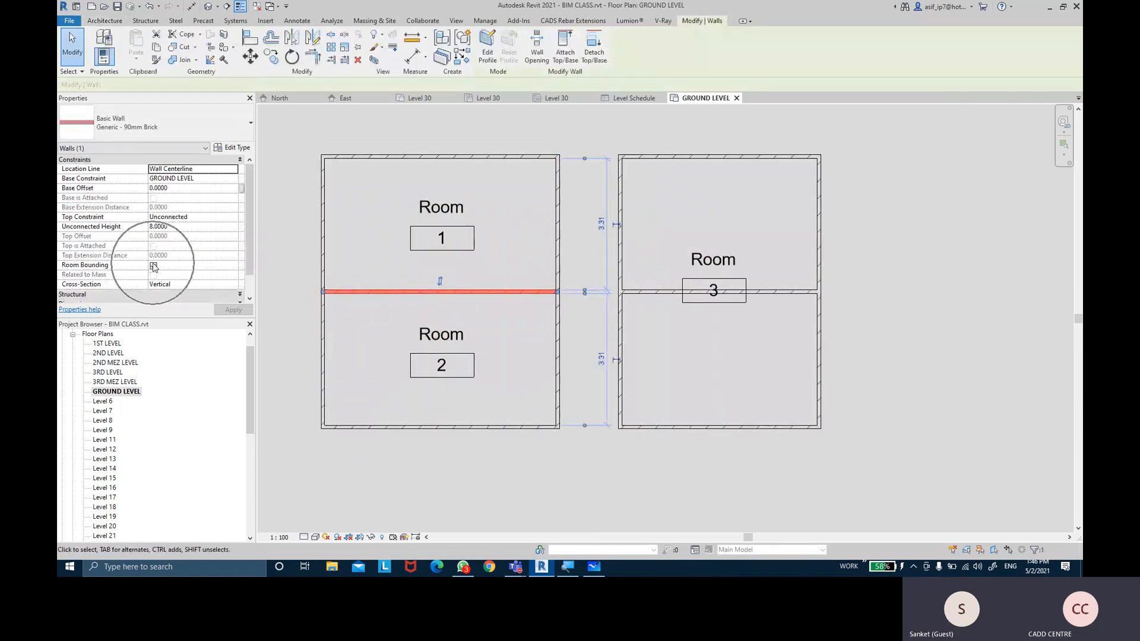
pyautogui.press('ctrl')
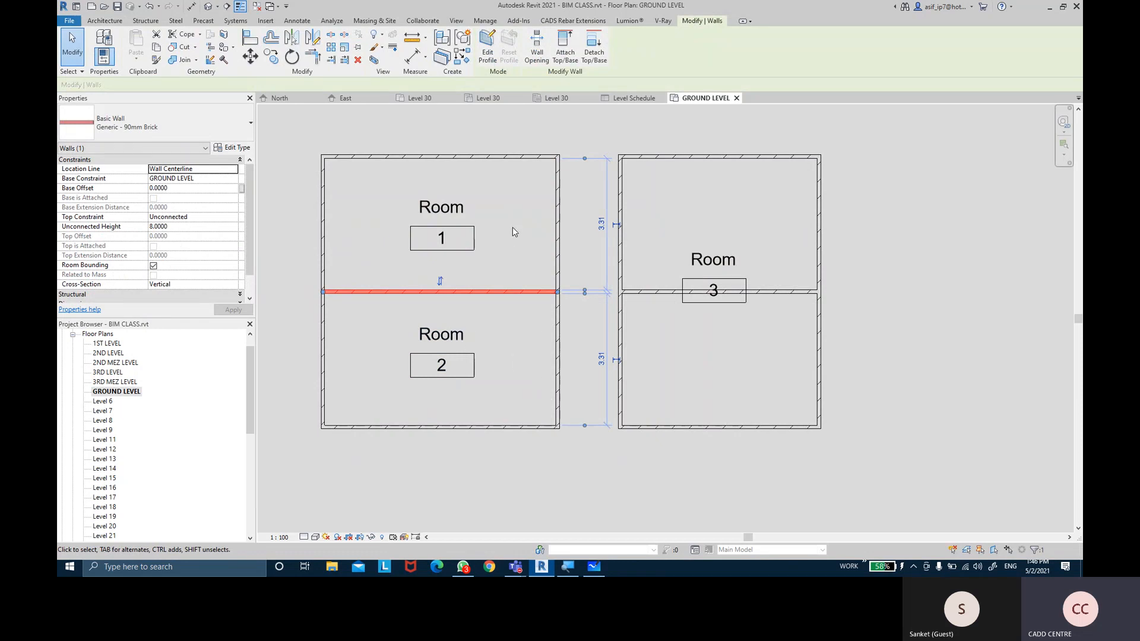
pyautogui.press('Escape')
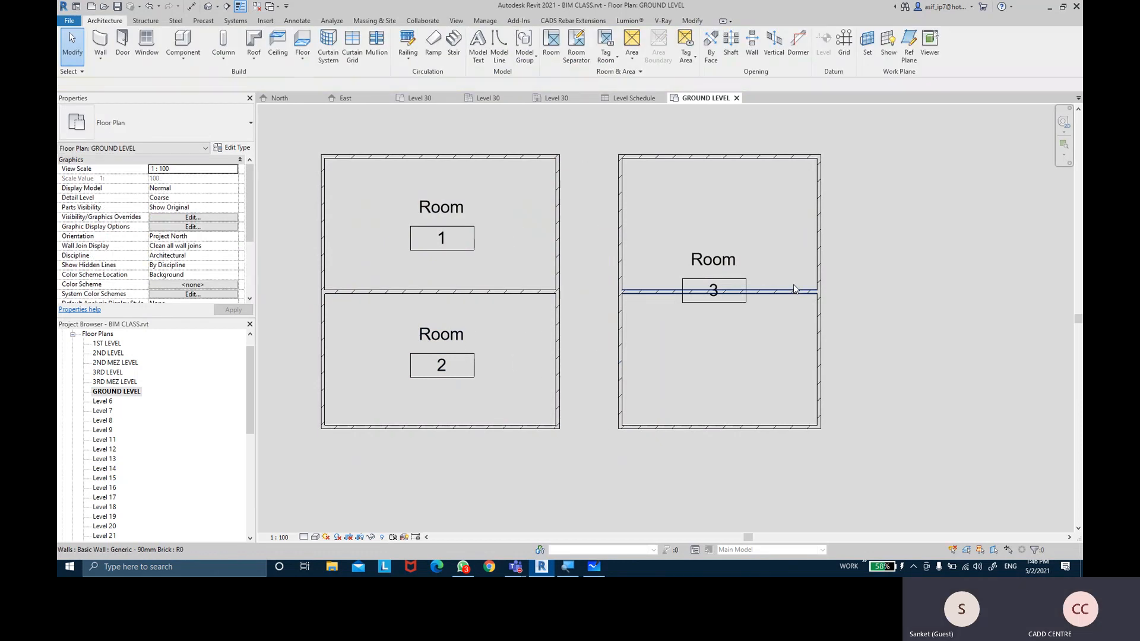
pyautogui.click(772, 230)
pyautogui.click(861, 246)
pyautogui.click(789, 222)
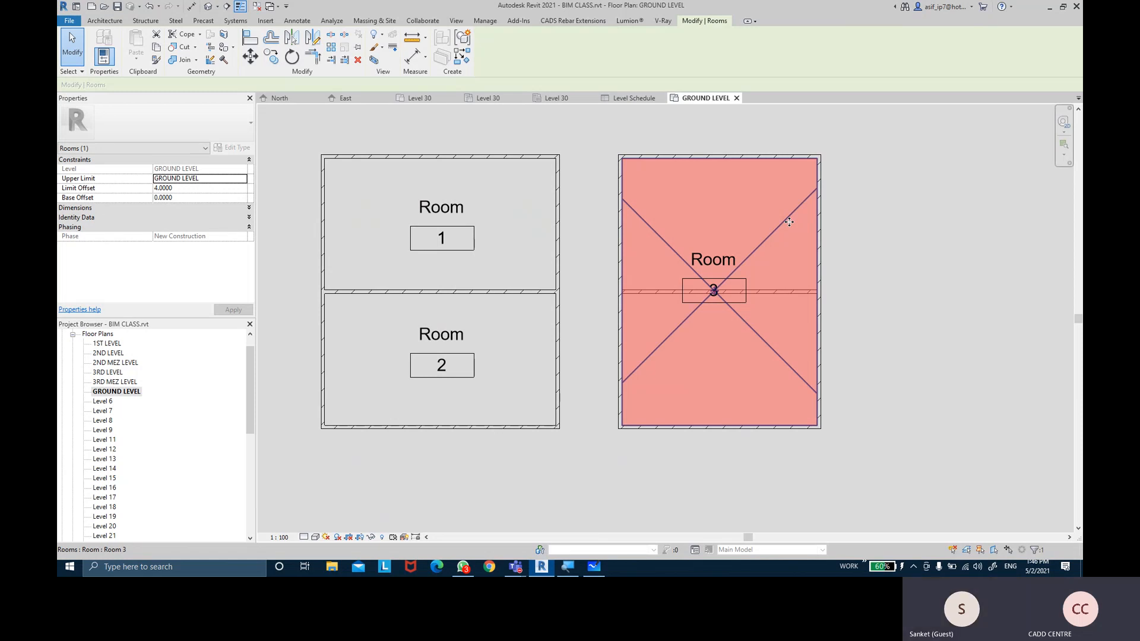
pyautogui.press('Escape')
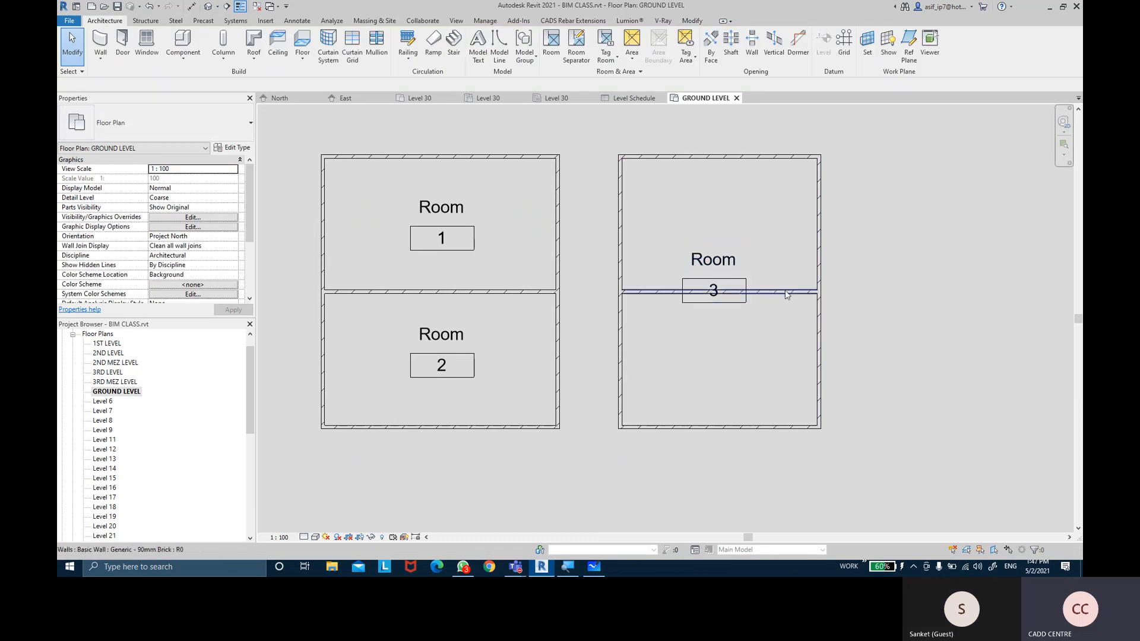
pyautogui.click(786, 292)
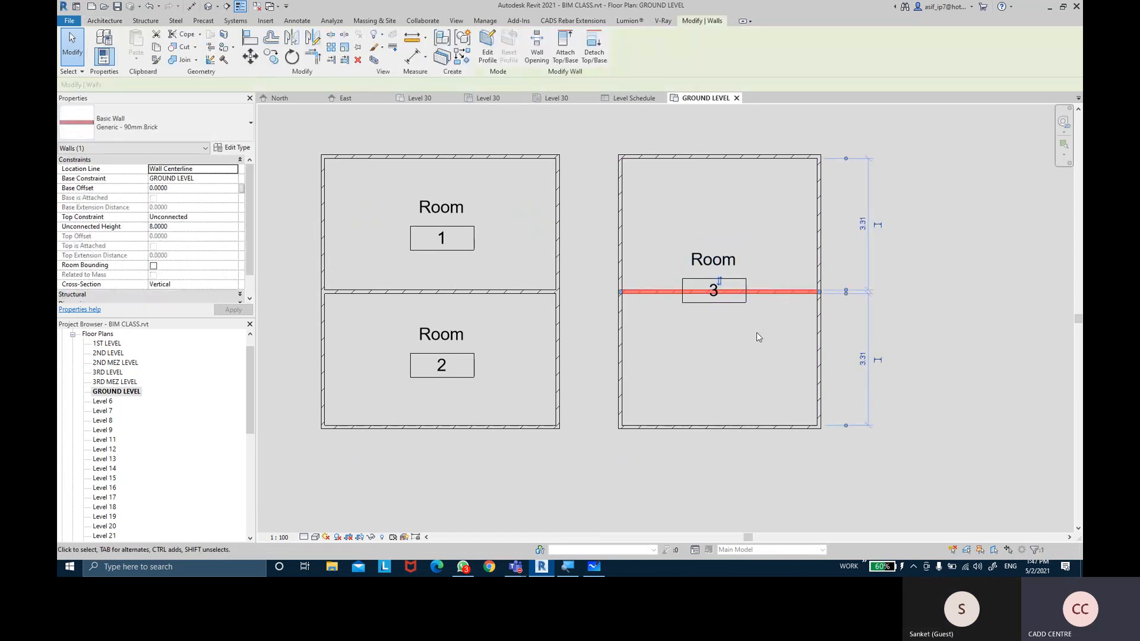
pyautogui.press('Escape')
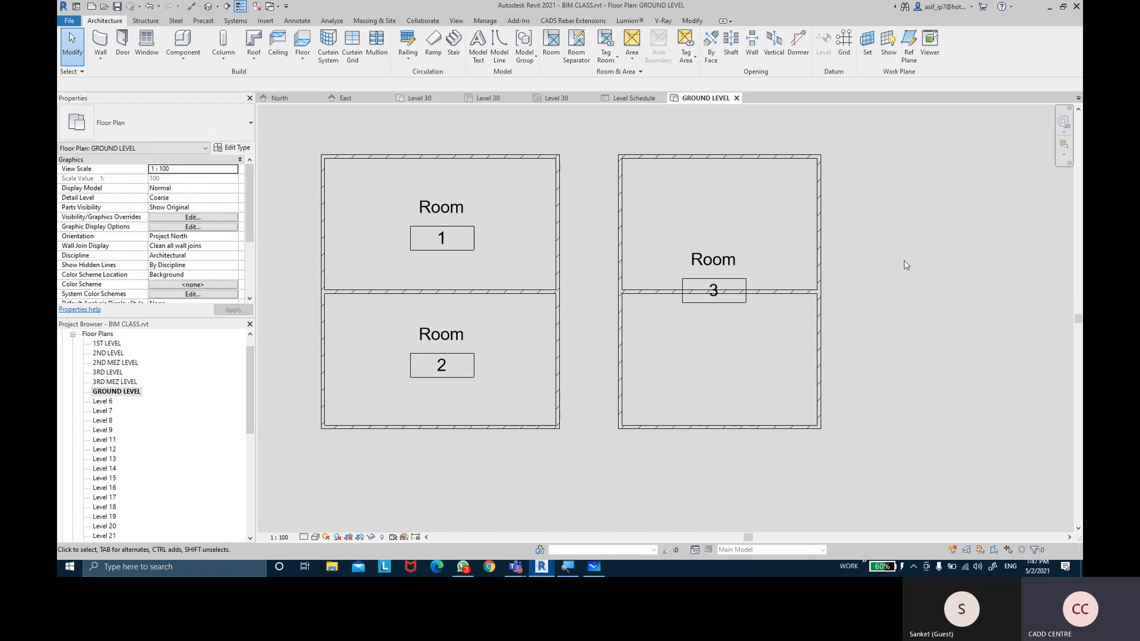
pyautogui.click(788, 302)
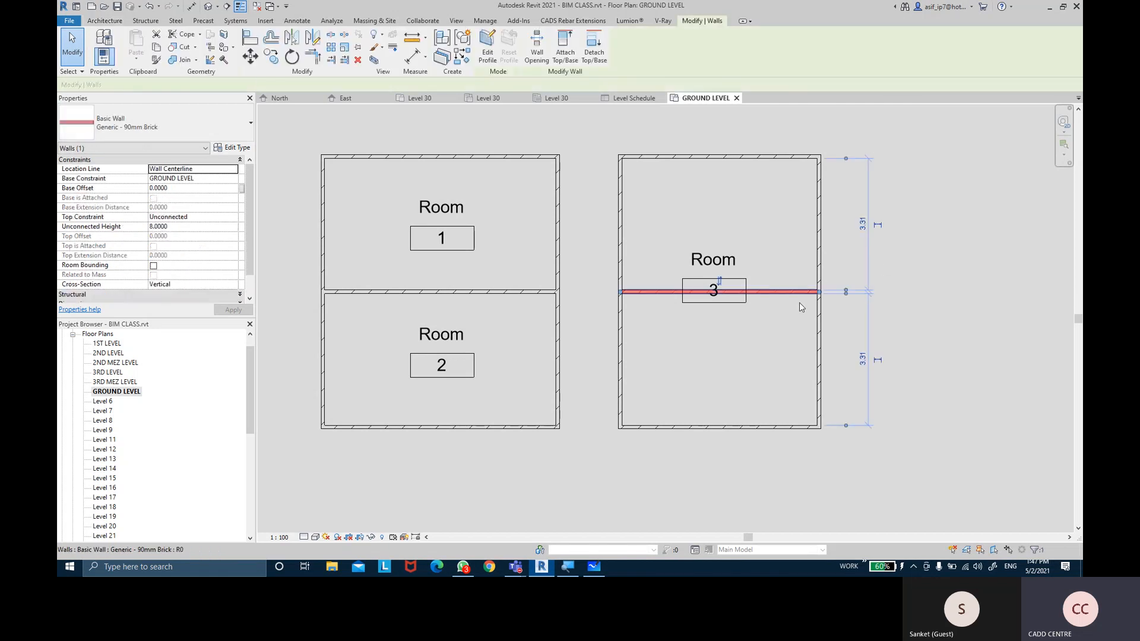
pyautogui.click(980, 285)
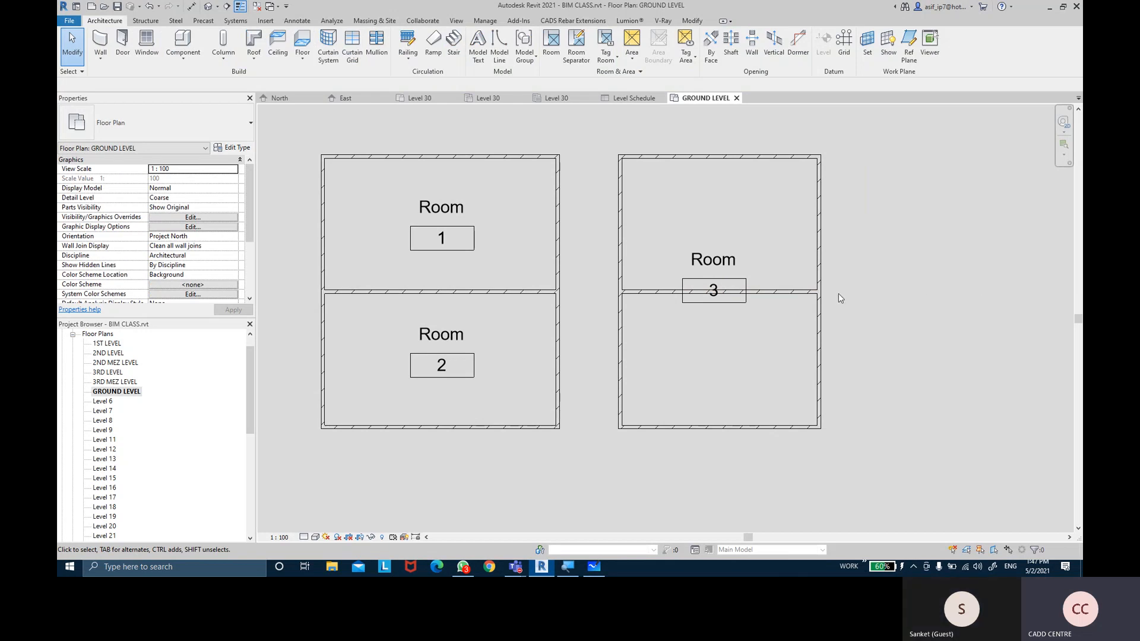
# Draw a rectangular brick wall enclosure to the right of Room 3
pyautogui.moveTo(888, 292); pyautogui.dragTo(589, 301, button='middle')
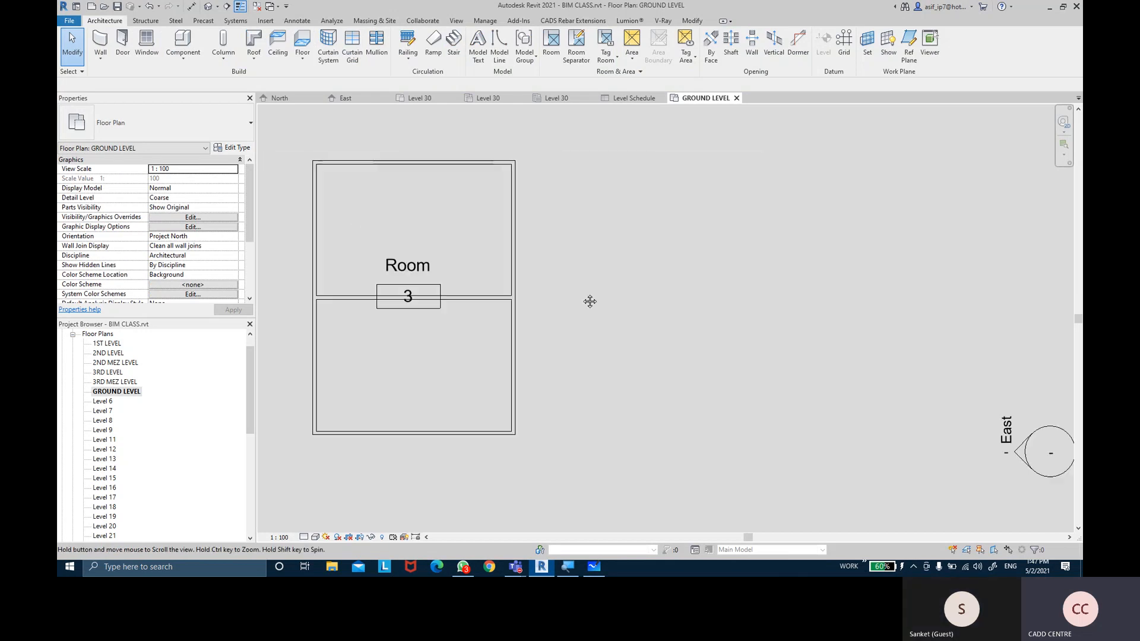
pyautogui.click(100, 40)
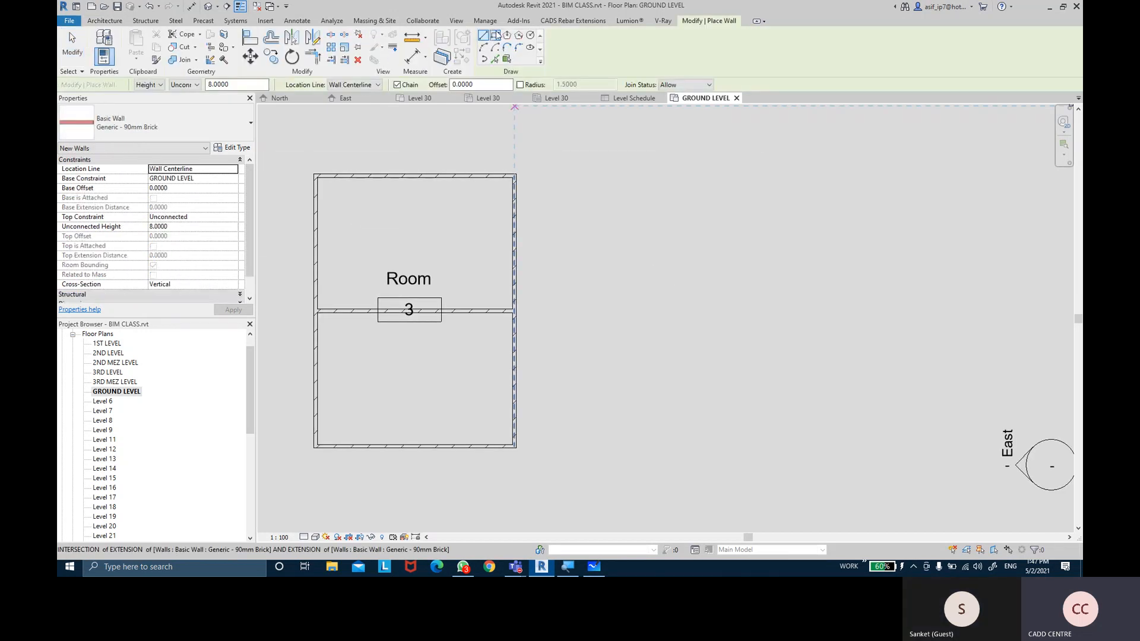
pyautogui.click(616, 176)
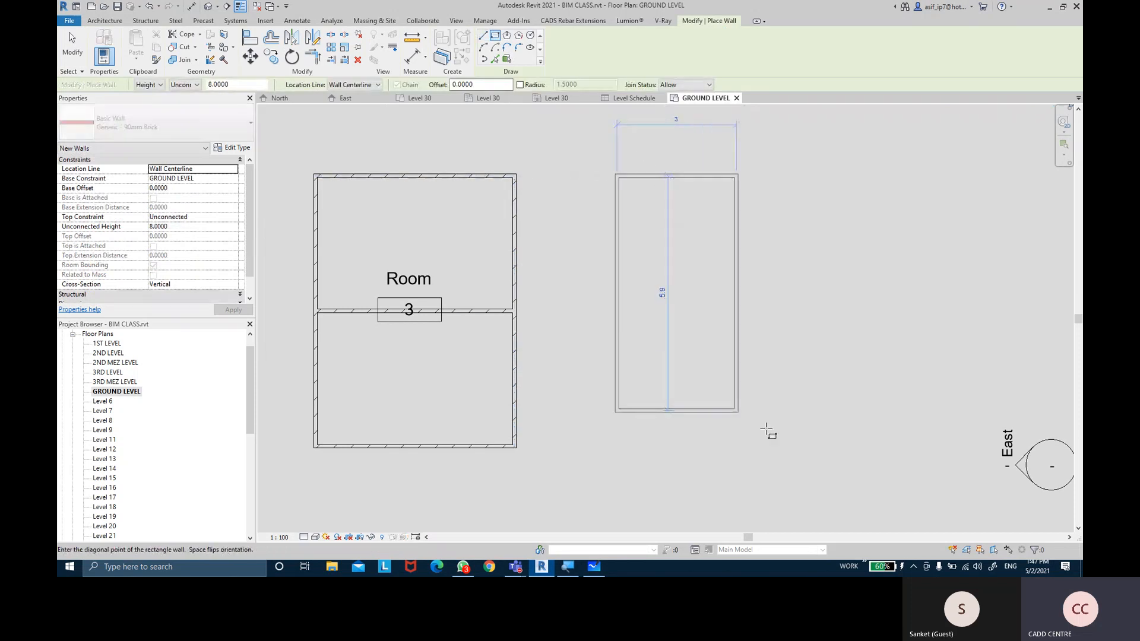
pyautogui.click(819, 452)
# Add a vertical partition wall running from the enclosure's top wall to its bottom wall
pyautogui.click(482, 35)
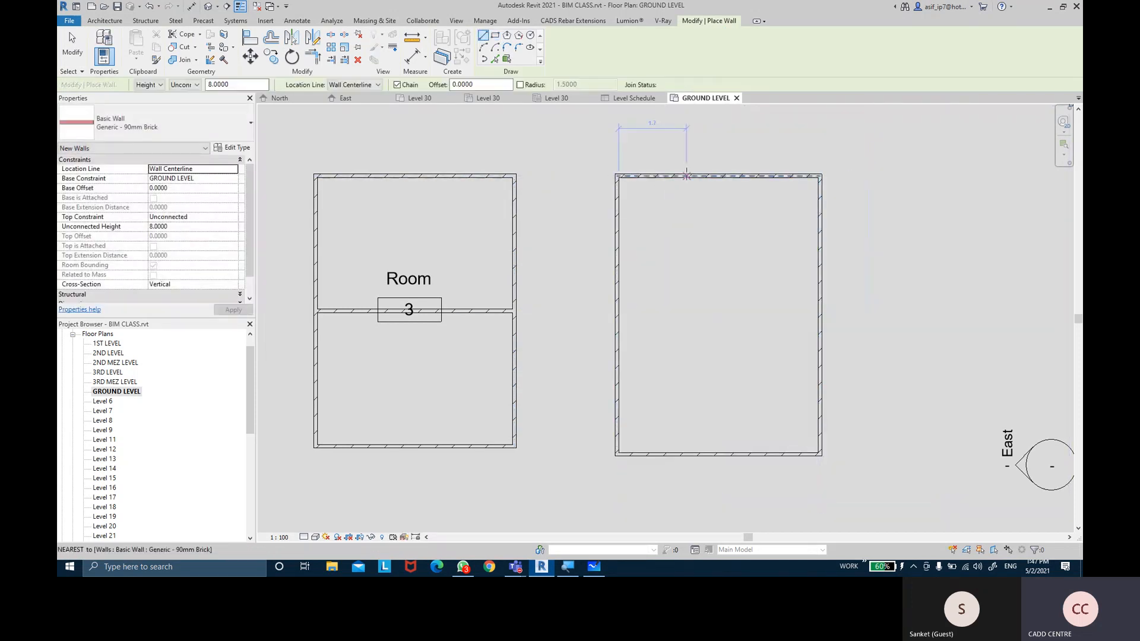
pyautogui.click(685, 176)
pyautogui.click(688, 456)
pyautogui.press('Escape')
# Add five horizontal partitions between the left wall and the vertical partition, forming six cubicles
pyautogui.click(617, 228)
pyautogui.click(681, 229)
pyautogui.press('Escape')
pyautogui.click(619, 277)
pyautogui.click(681, 277)
pyautogui.press('Escape')
pyautogui.click(619, 324)
pyautogui.click(681, 324)
pyautogui.press('Escape')
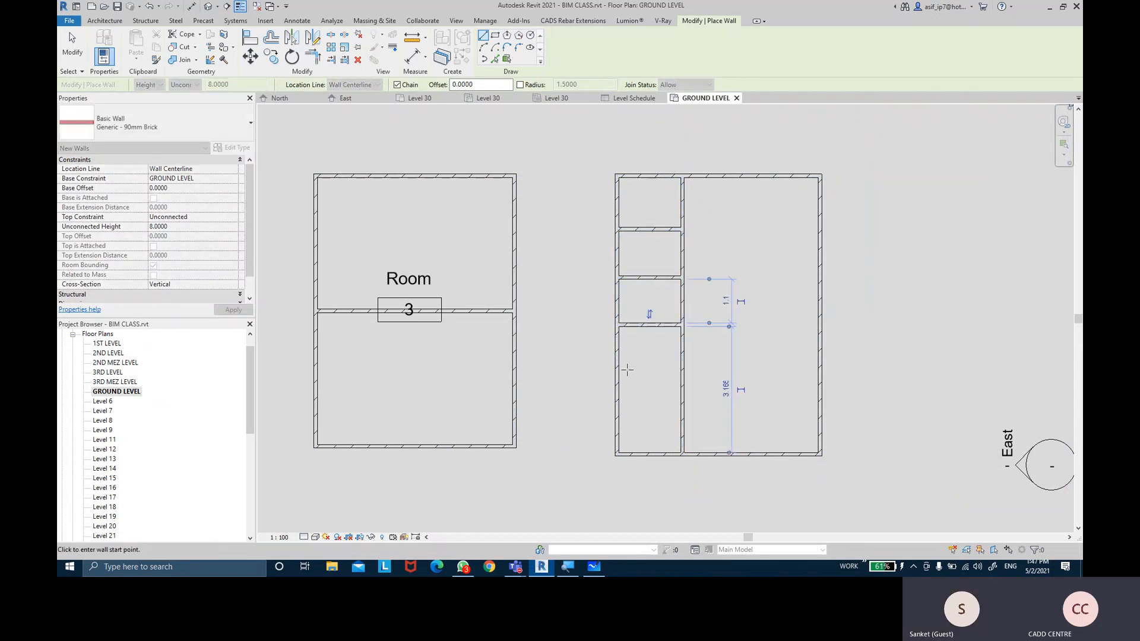
pyautogui.click(619, 370)
pyautogui.click(681, 370)
pyautogui.press('Escape')
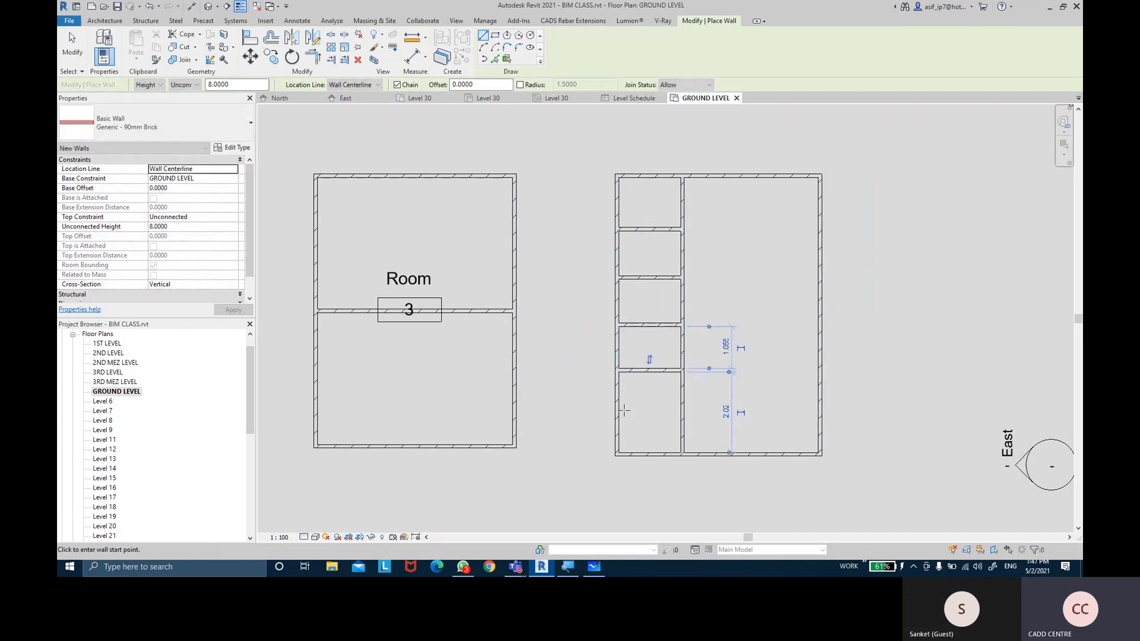
pyautogui.click(619, 408)
pyautogui.click(681, 409)
pyautogui.press('Escape')
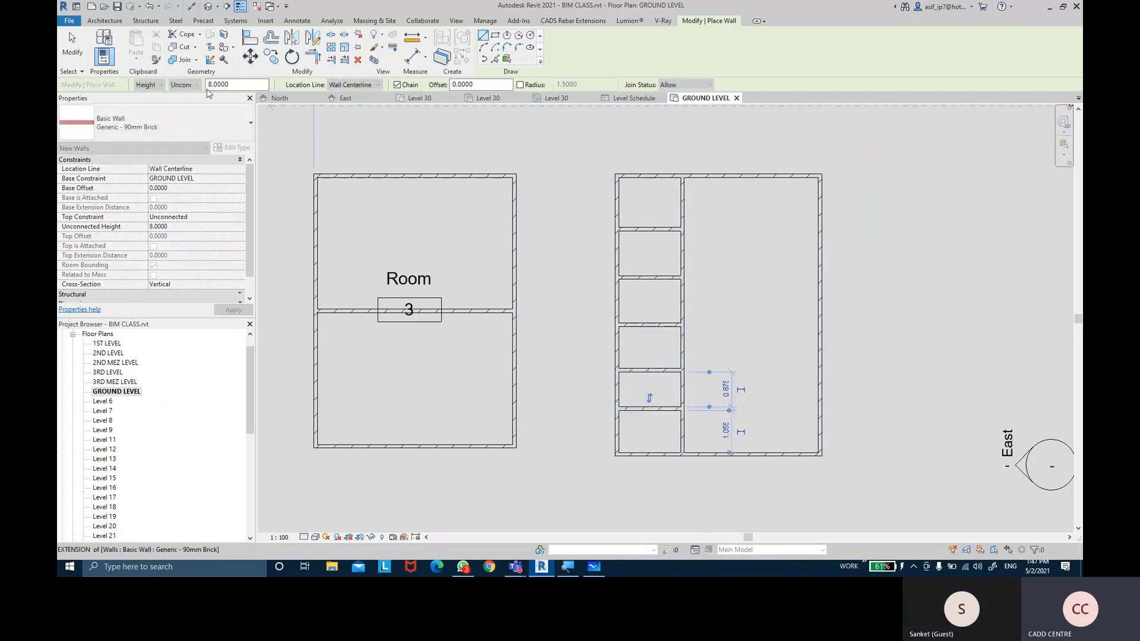
pyautogui.press('Escape')
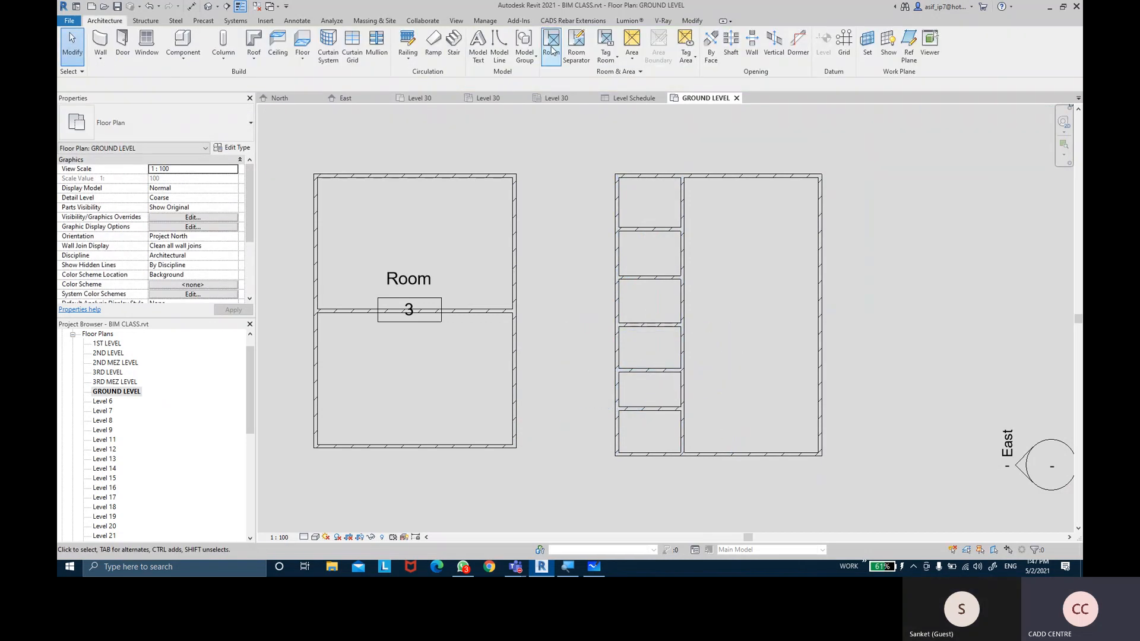
pyautogui.click(551, 48)
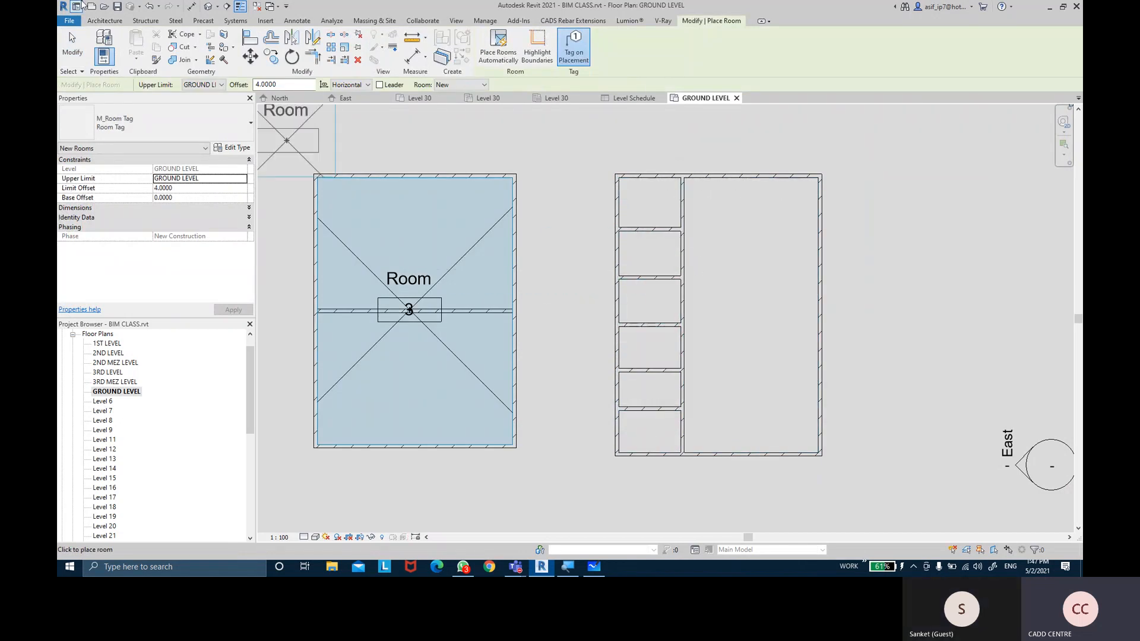
# Make the six cubicle partition walls non-room-bounding
pyautogui.click(104, 20)
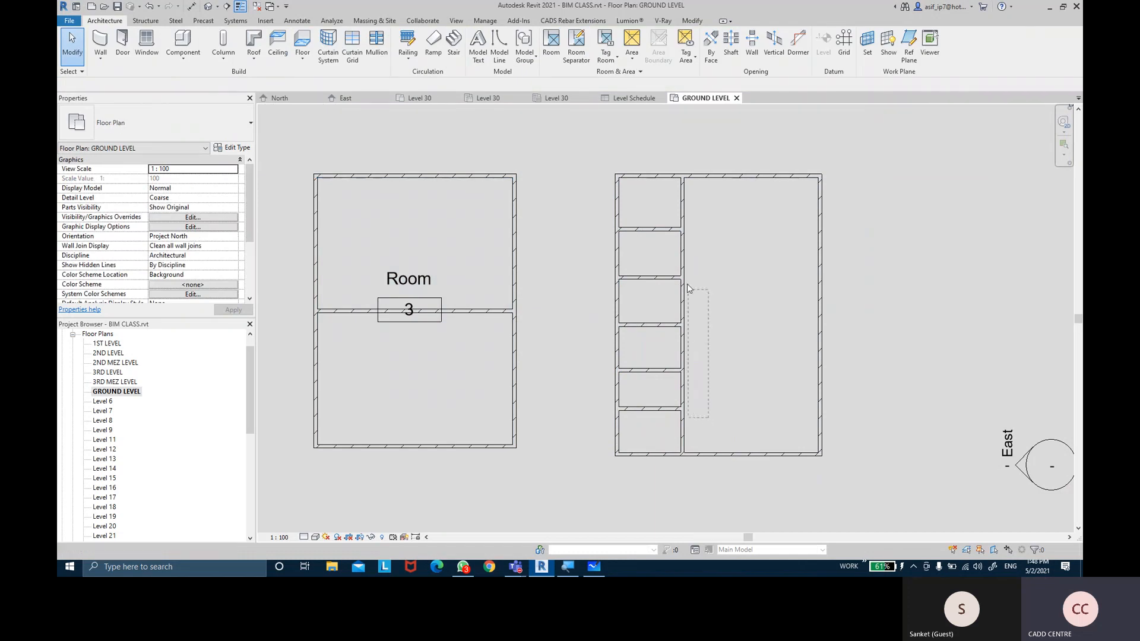
pyautogui.press('Tab')
pyautogui.click(660, 213)
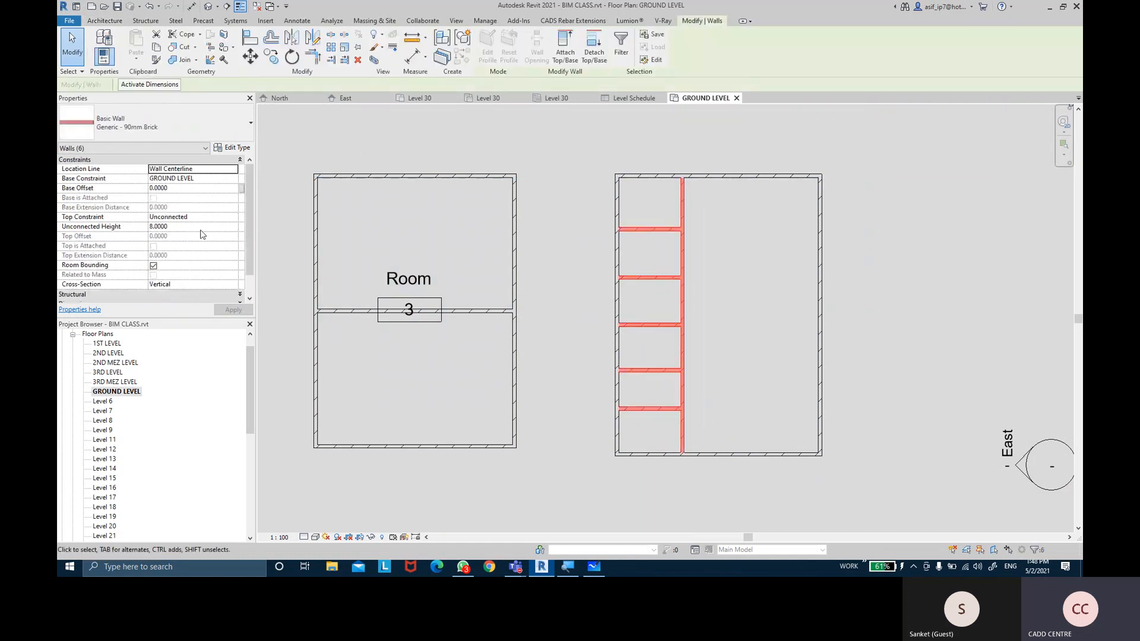
pyautogui.click(153, 266)
pyautogui.click(247, 313)
pyautogui.press('Escape')
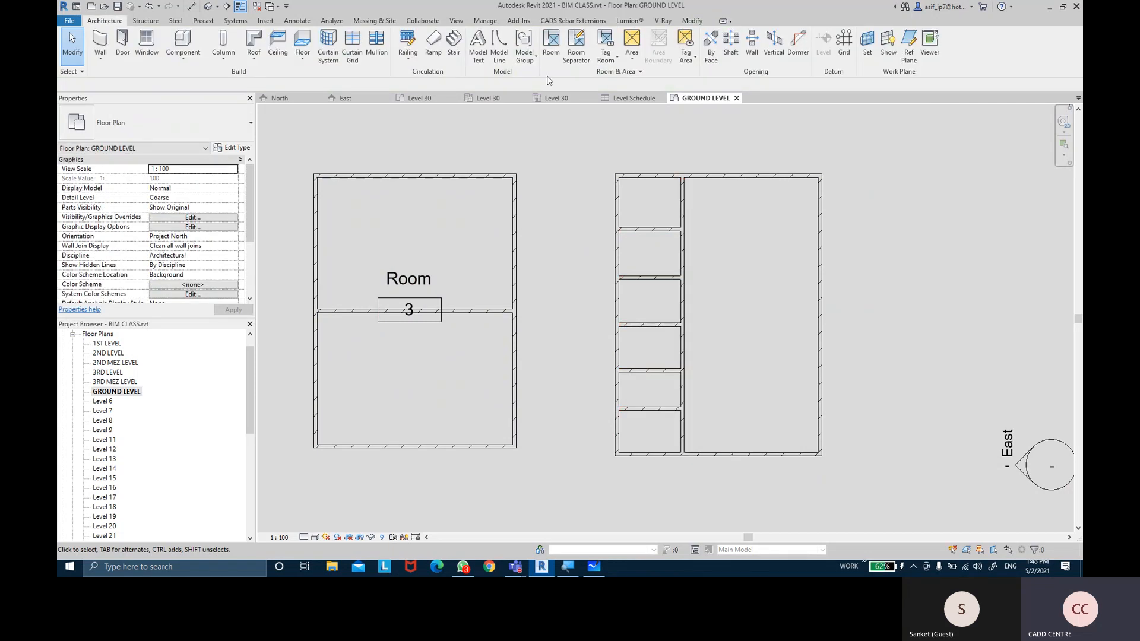
# Place Room 4 with RM so it fills the whole new enclosure
pyautogui.press('r')
pyautogui.press('m')
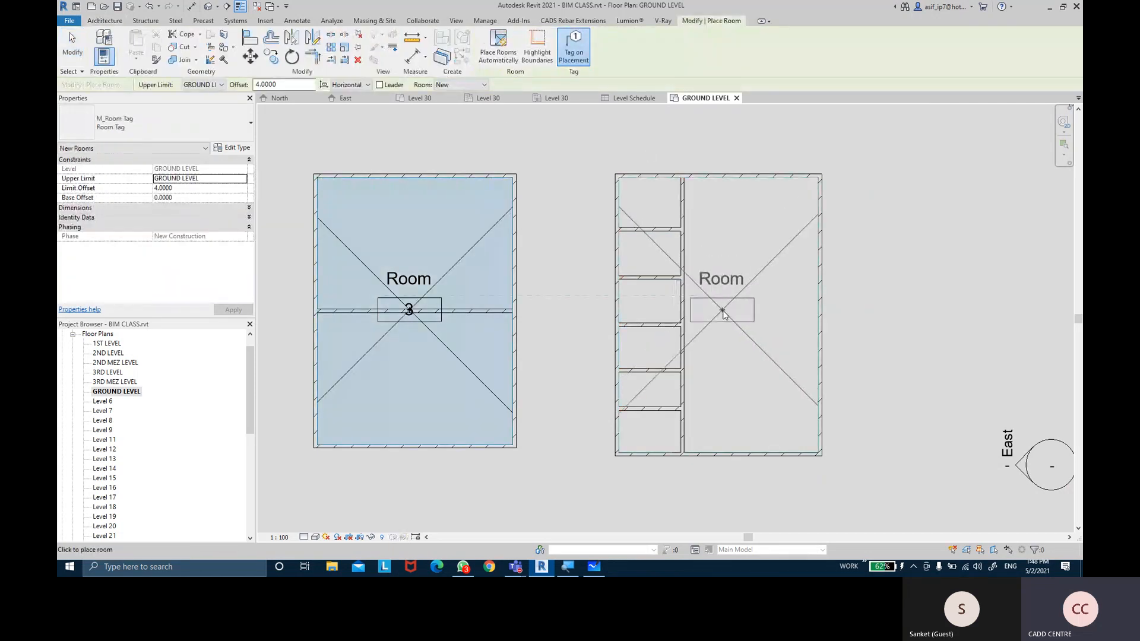
pyautogui.click(724, 310)
pyautogui.press('Escape')
pyautogui.press('Escape')
pyautogui.click(766, 271)
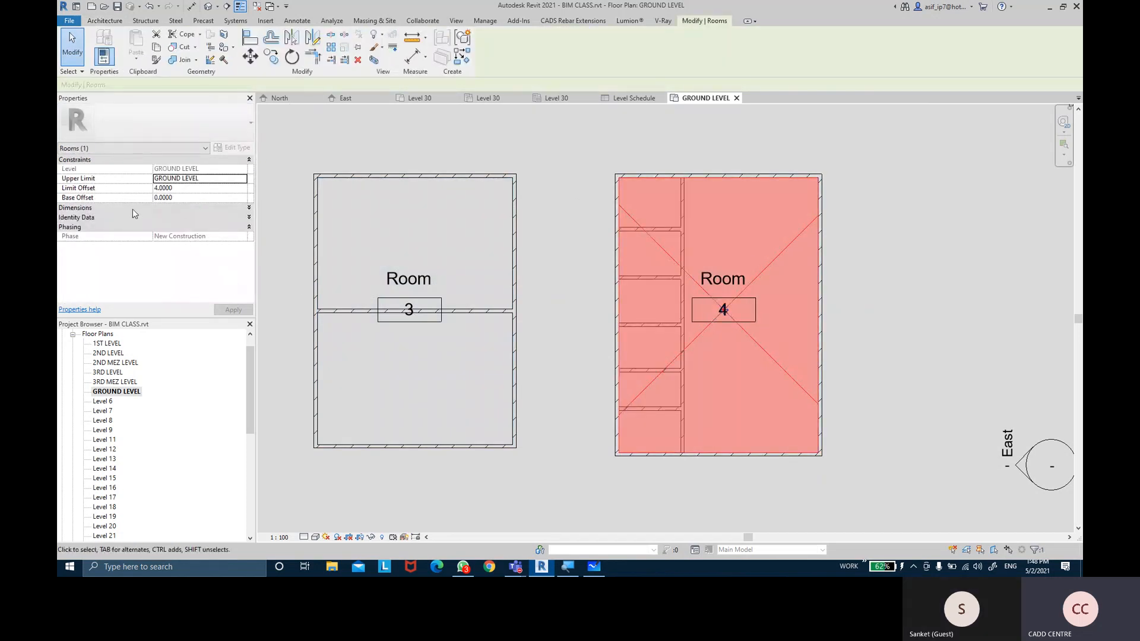
# Change room 4's Name under Identity Data to REST ROOM
pyautogui.click(99, 223)
pyautogui.click(183, 206)
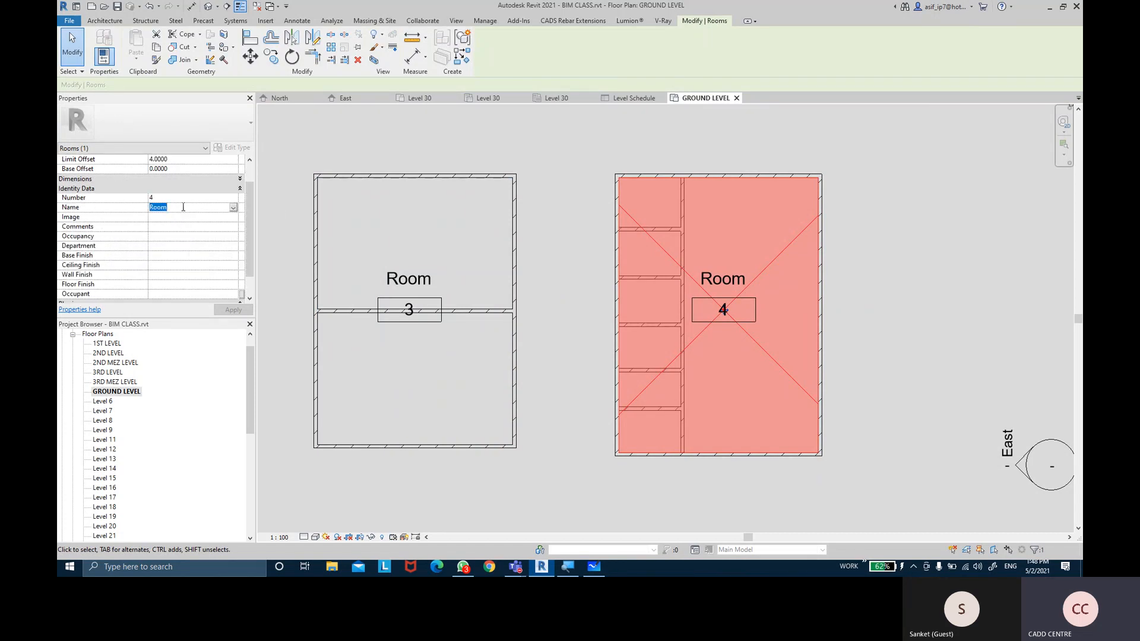
pyautogui.press('BackSpace')
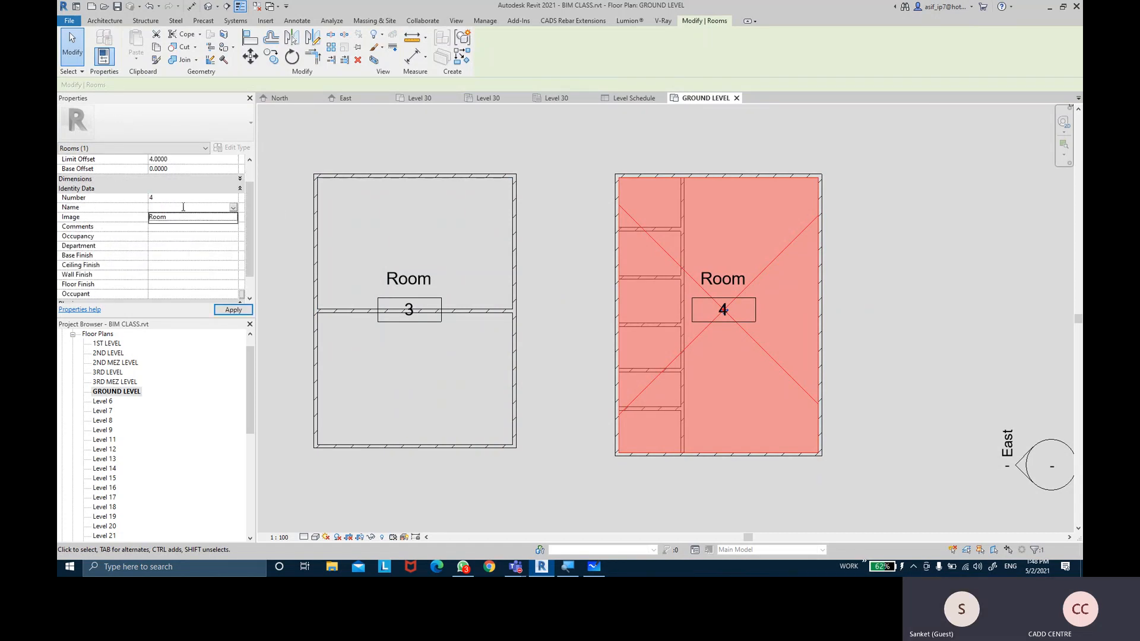
pyautogui.write('RES')
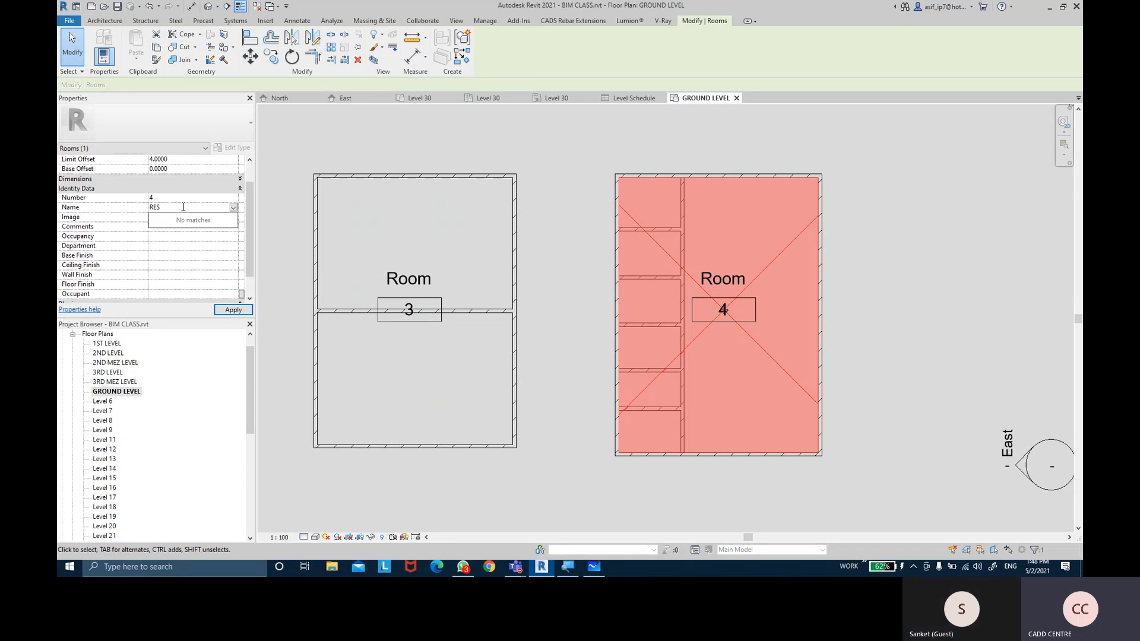
pyautogui.write('T ROOM')
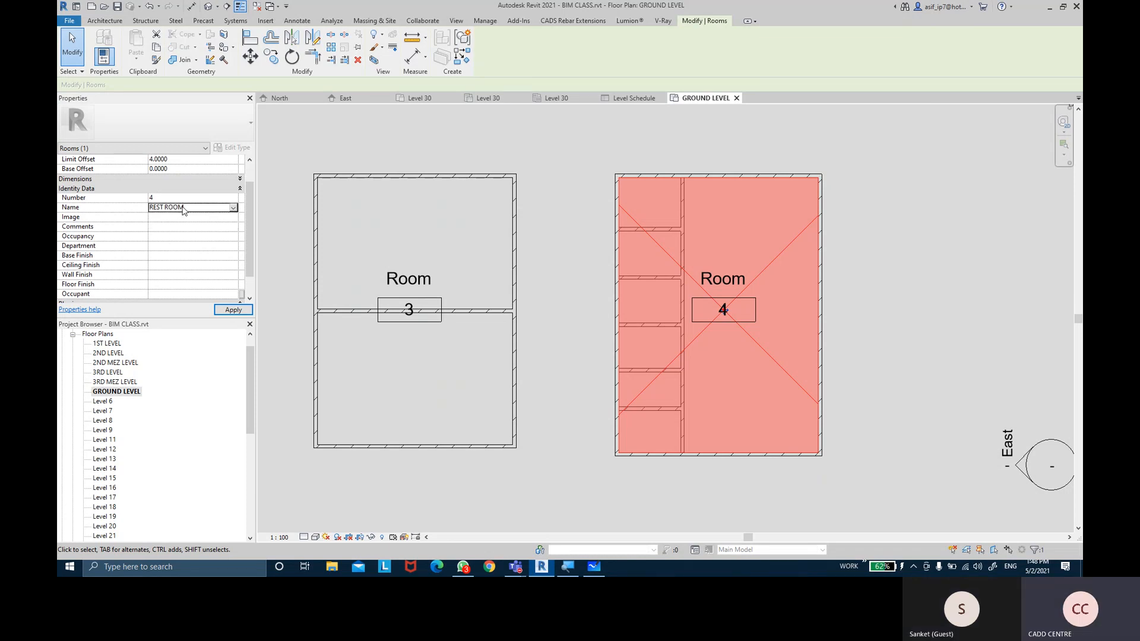
pyautogui.click(902, 289)
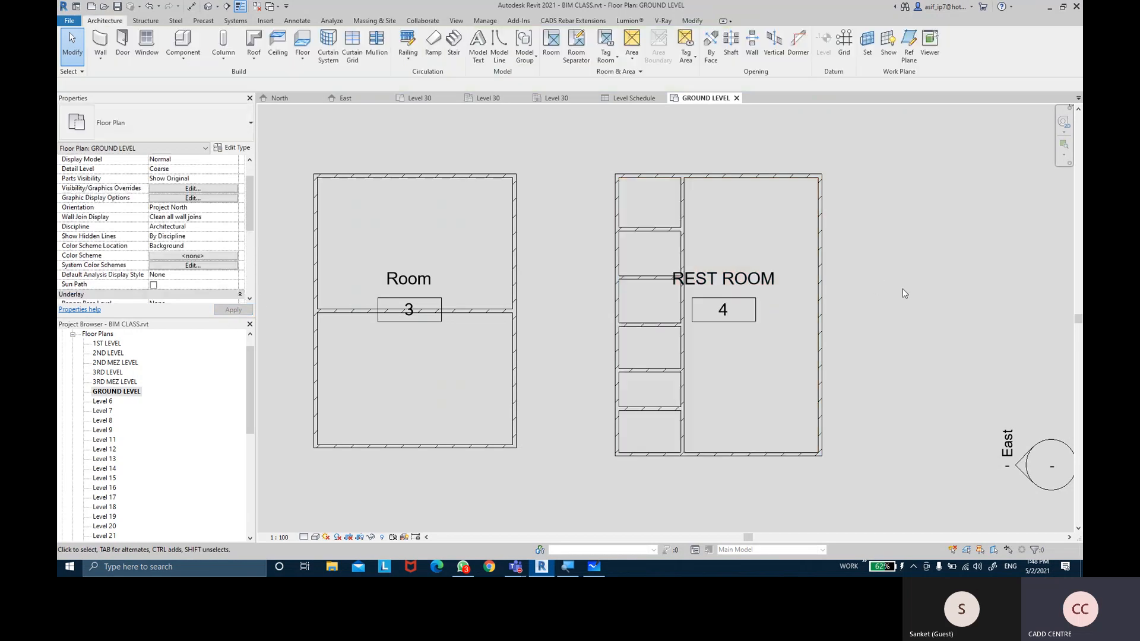
# Select the REST ROOM room to check its renamed tag, then reposition the plan view
pyautogui.moveTo(903, 293); pyautogui.dragTo(907, 278, button='middle')
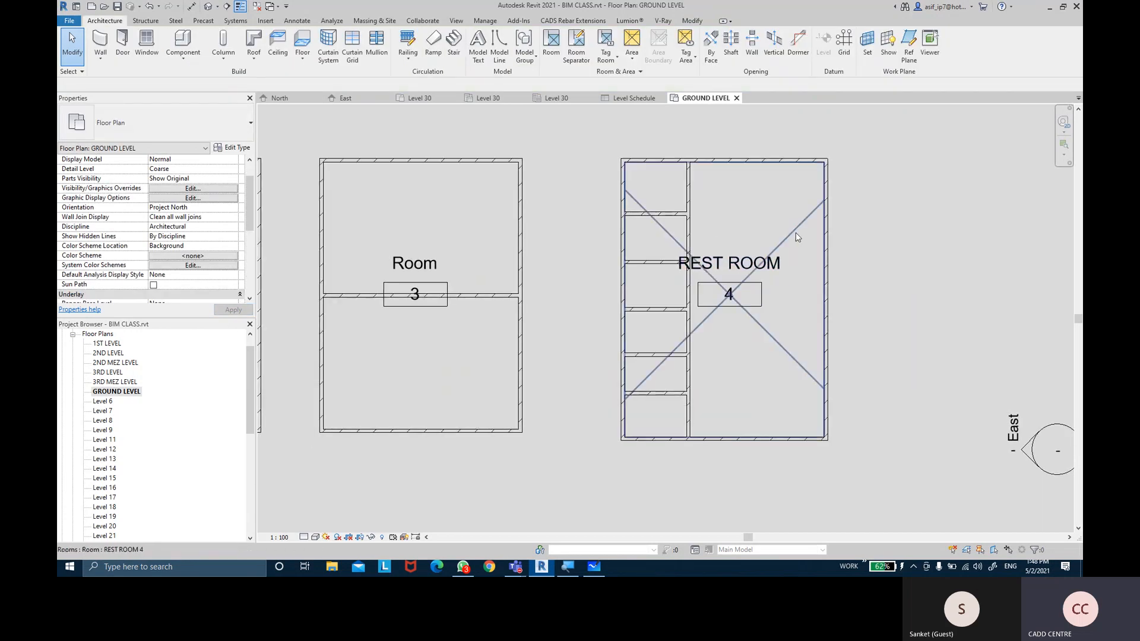
pyautogui.click(797, 238)
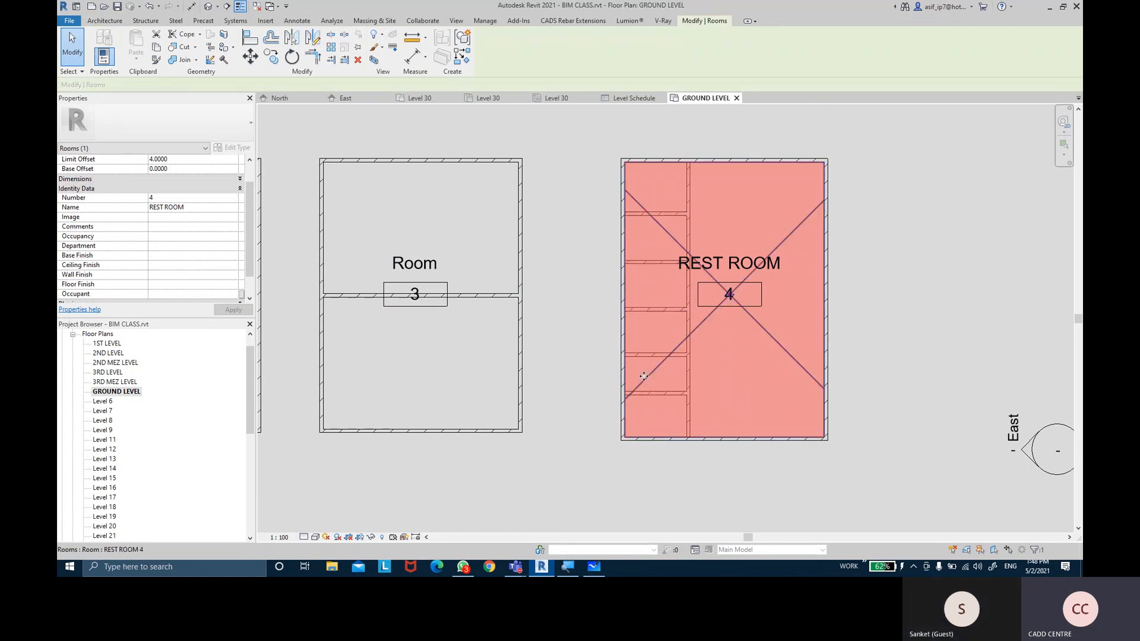
pyautogui.click(923, 294)
pyautogui.scroll(1, 924, 294)
pyautogui.moveTo(919, 292); pyautogui.dragTo(896, 281, button='middle')
pyautogui.scroll(-1, 906, 286)
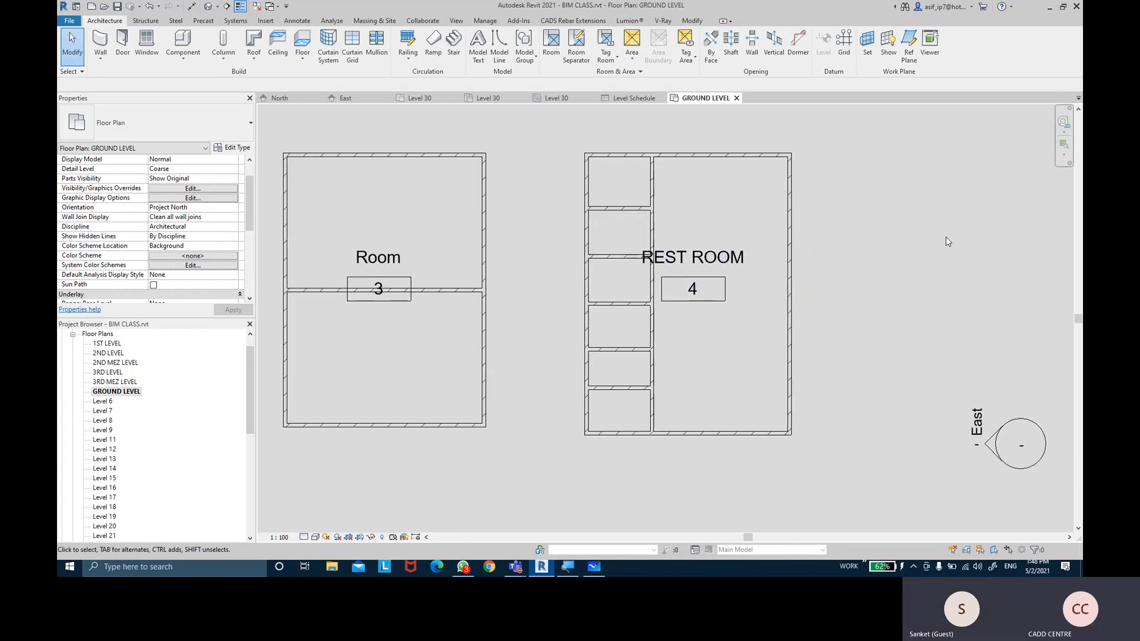
pyautogui.scroll(-2, 928, 244)
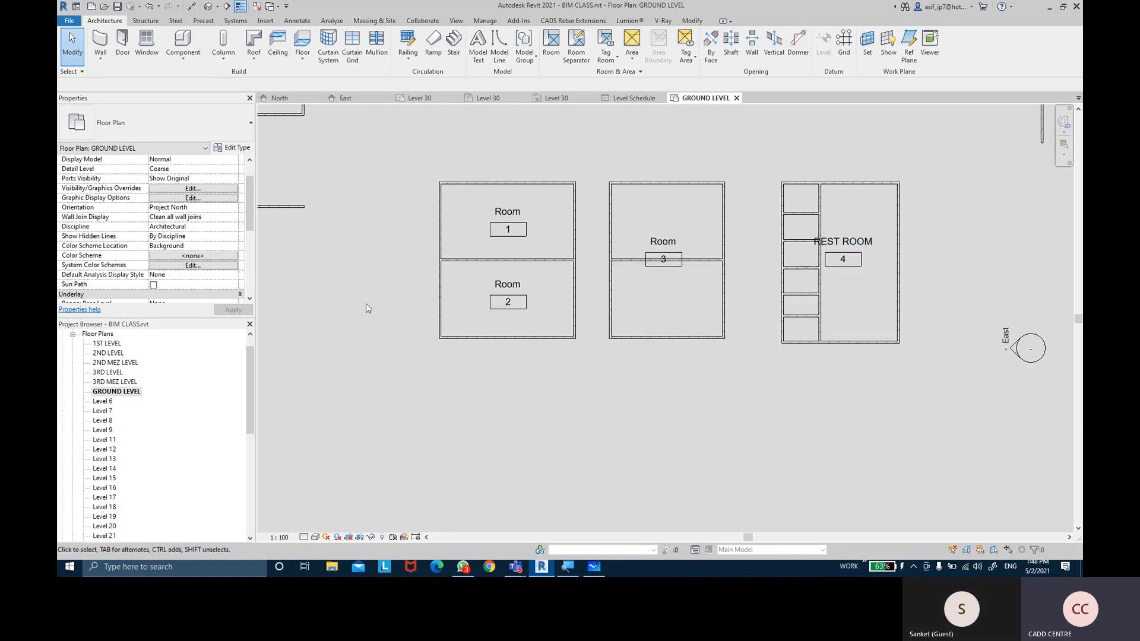
# Select the wall between Rooms 1 and 2, then the rest-room partition wall
pyautogui.click(469, 260)
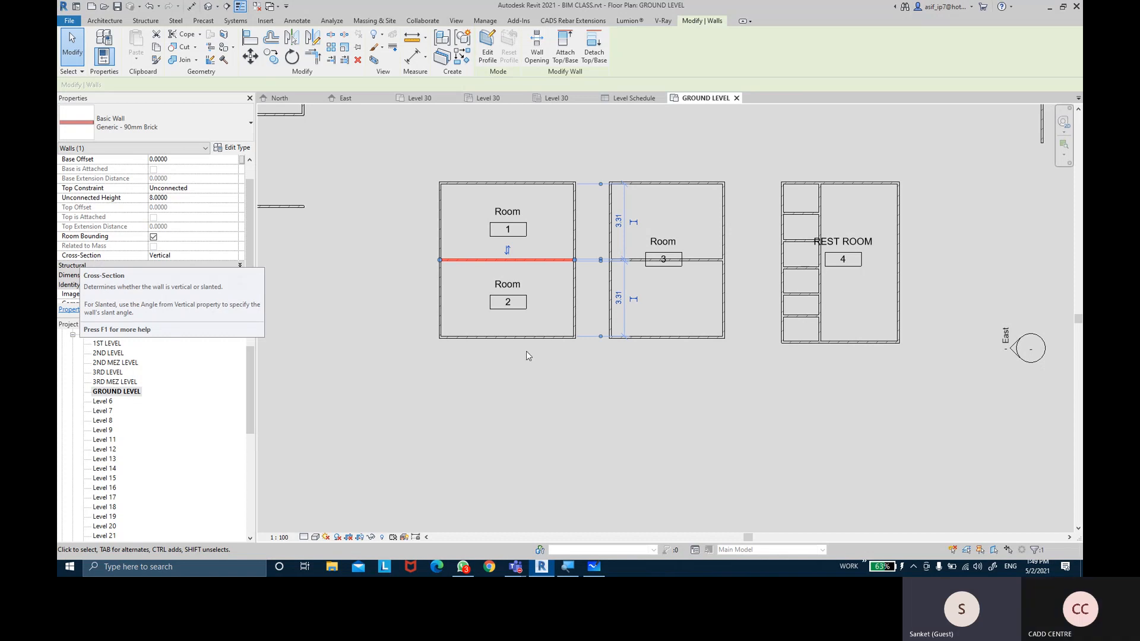
pyautogui.click(857, 366)
pyautogui.moveTo(857, 366); pyautogui.dragTo(729, 386, button='middle')
pyautogui.click(692, 295)
pyautogui.scroll(2, 723, 305)
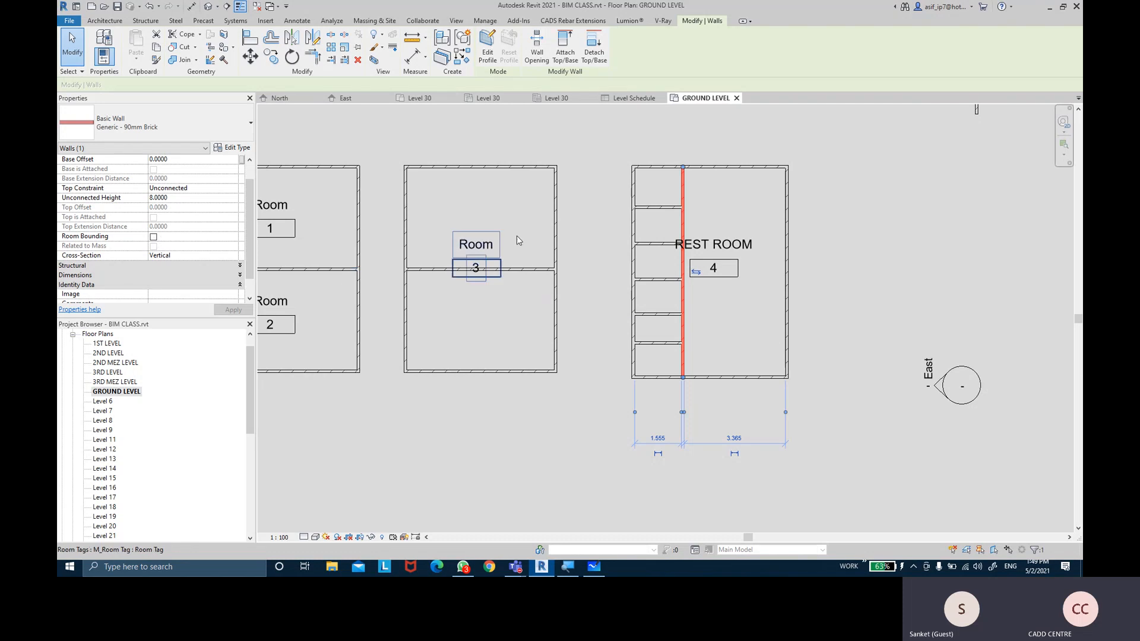
# Drag the REST ROOM tag slightly to the right and deselect it
pyautogui.click(718, 270)
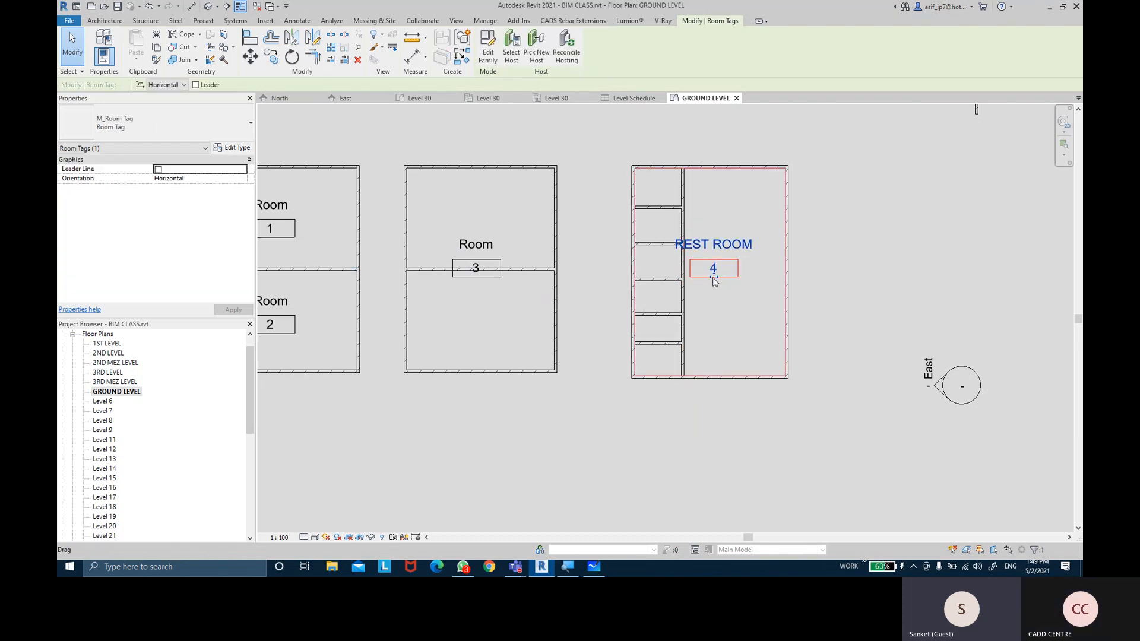
pyautogui.moveTo(742, 251); pyautogui.dragTo(761, 251)
pyautogui.click(841, 319)
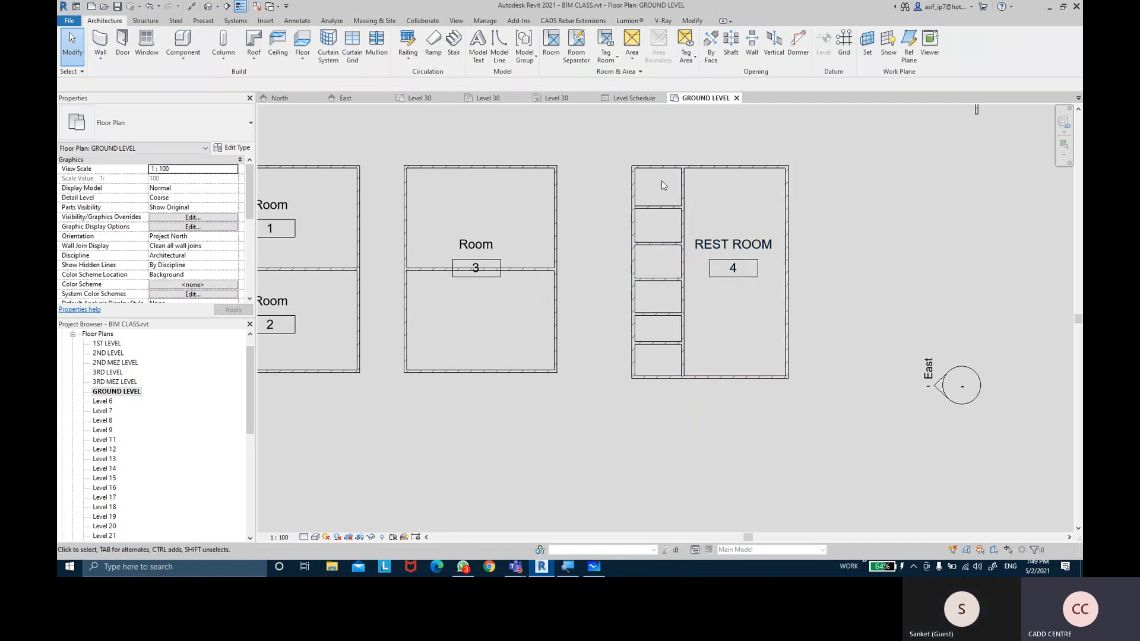
# Turn Room Bounding back on for the partition beside REST ROOM
pyautogui.scroll(1, 676, 204)
pyautogui.click(682, 225)
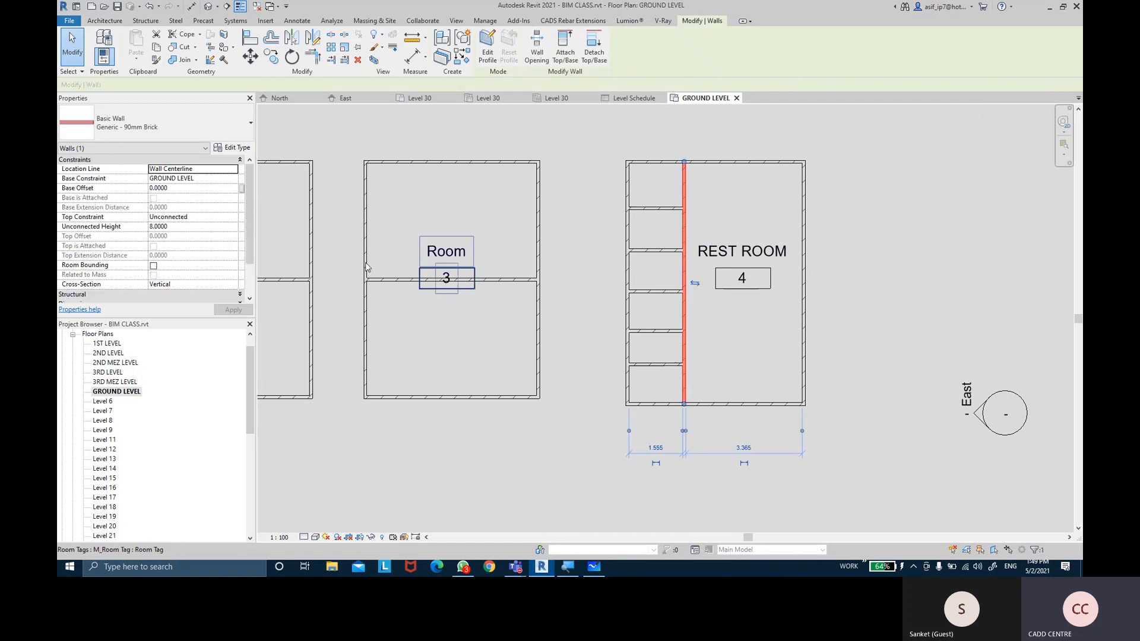
pyautogui.click(153, 265)
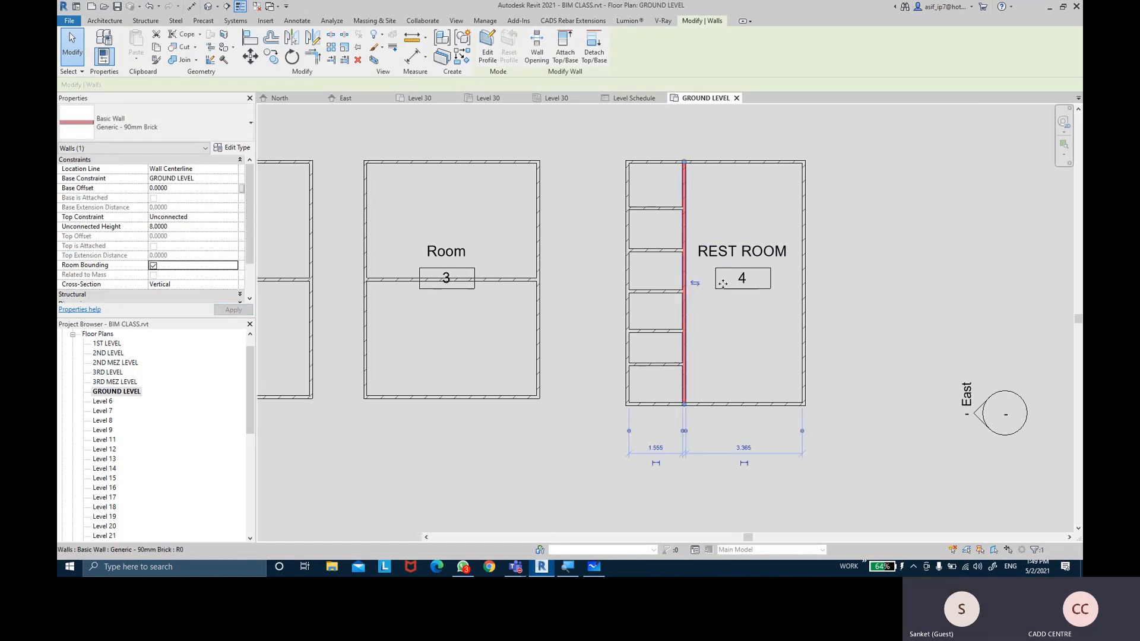
# Check REST ROOM's extent, then place Room 5 in the narrow left strip
pyautogui.click(761, 313)
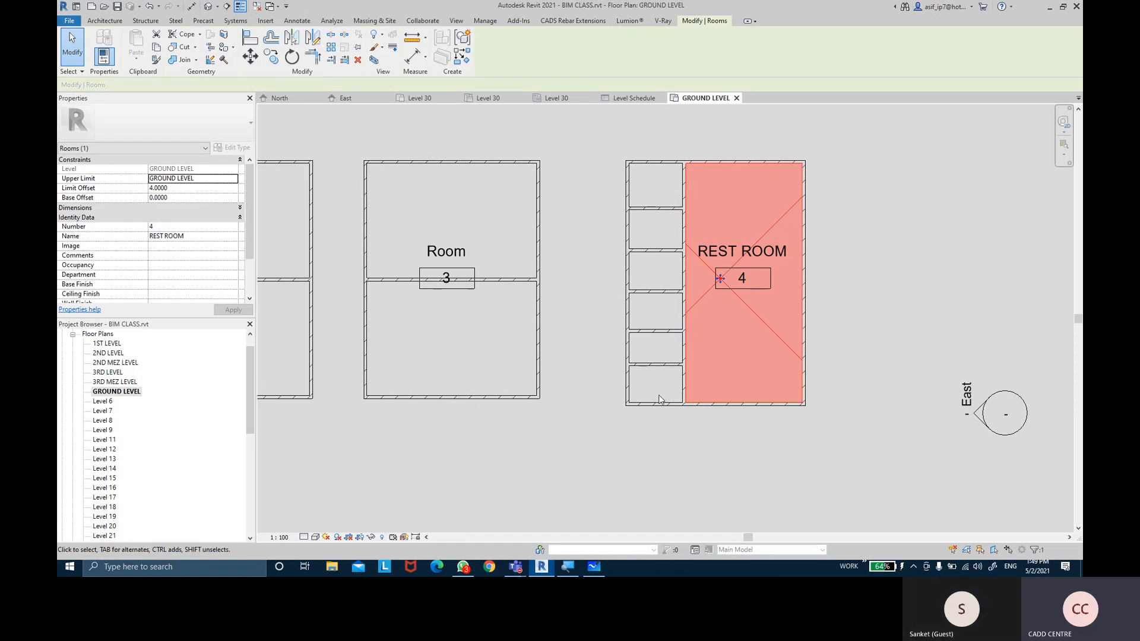
pyautogui.click(873, 253)
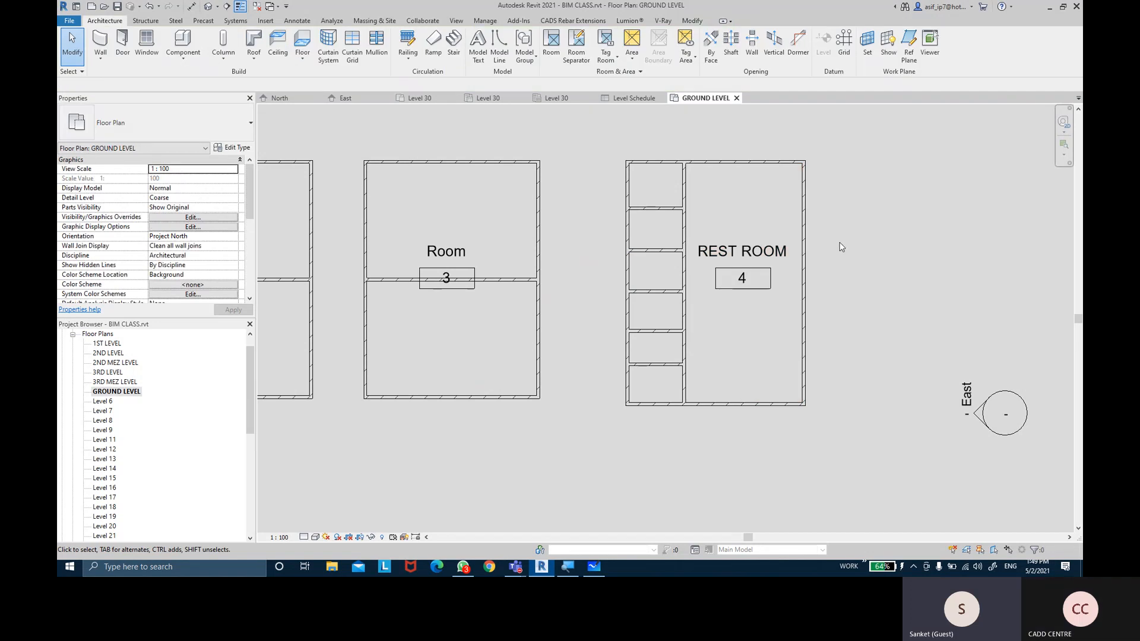
pyautogui.click(550, 45)
pyautogui.click(658, 268)
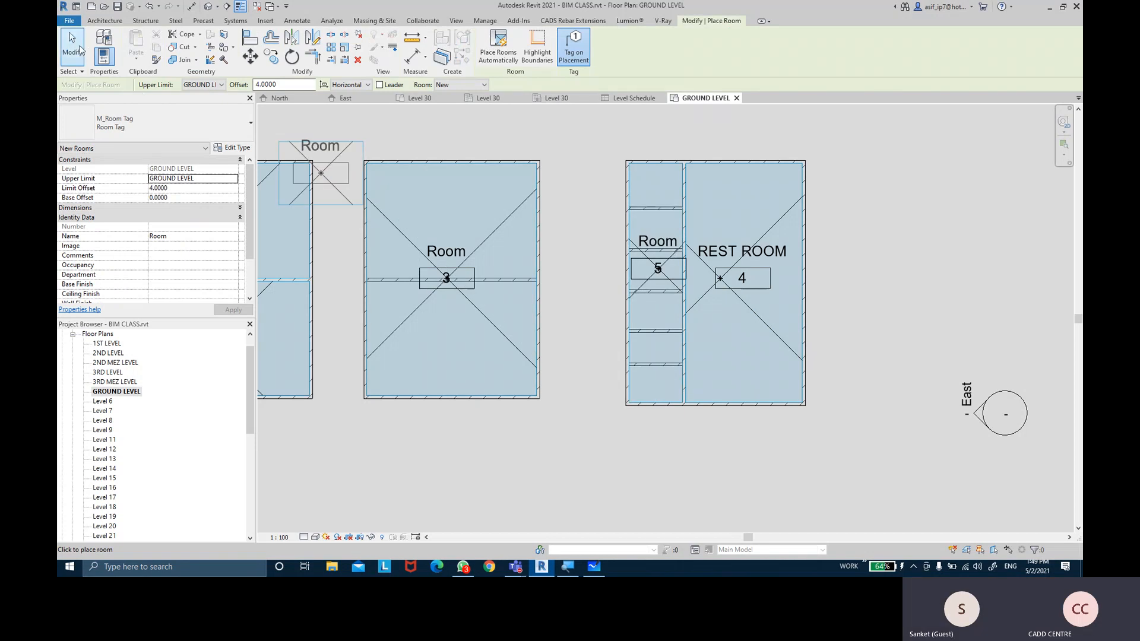
# Exit the Room tool and select Room 5 to confirm it fills the narrow cubicle column
pyautogui.press('Escape')
pyautogui.press('Escape')
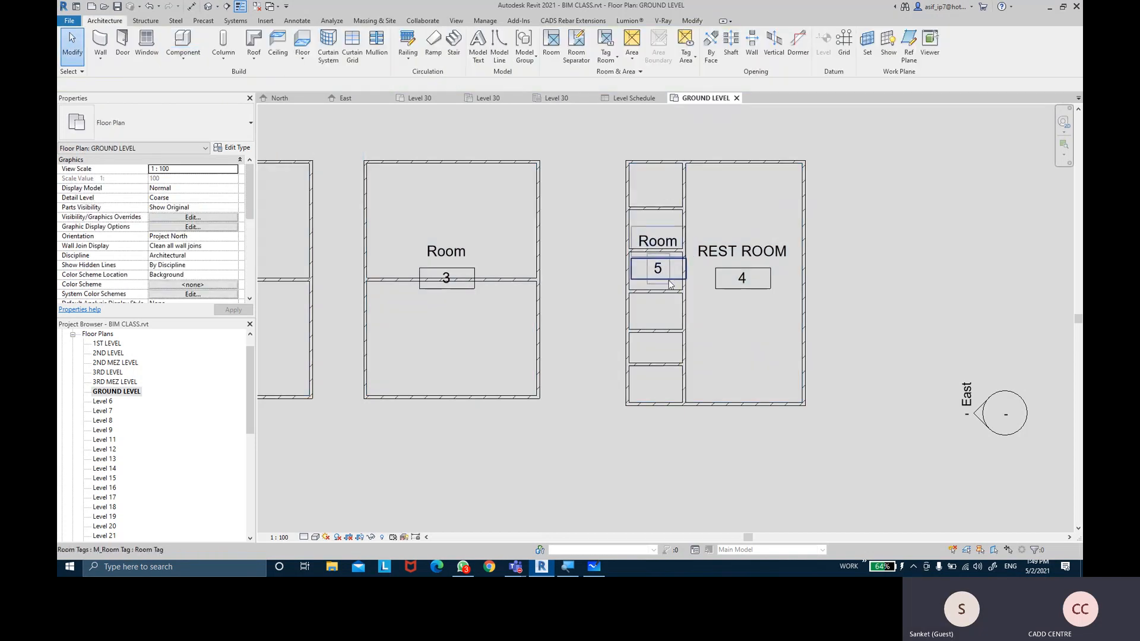
pyautogui.click(675, 232)
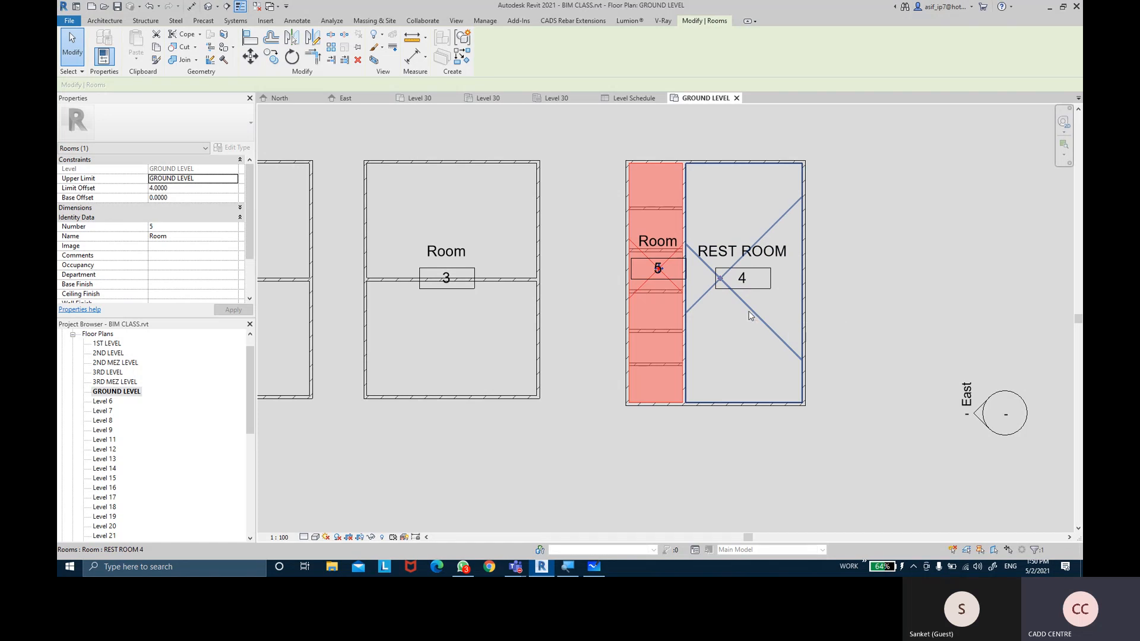
# Turn off Room Bounding on the partition beside REST ROOM and delete the redundant Room 5
pyautogui.press('Escape')
pyautogui.click(685, 308)
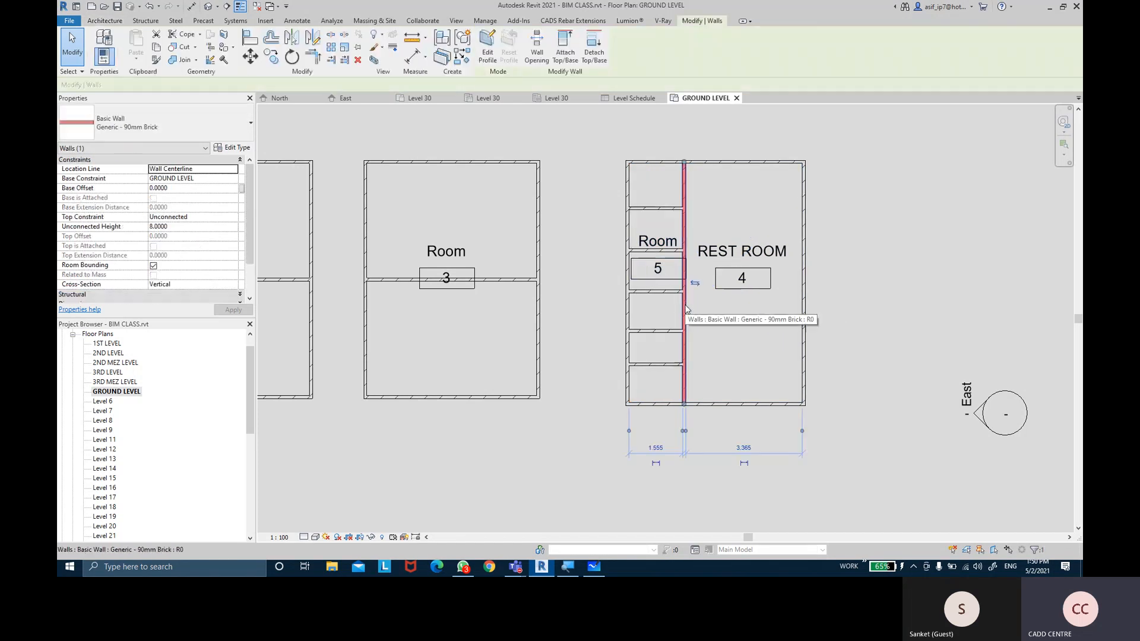
pyautogui.click(153, 265)
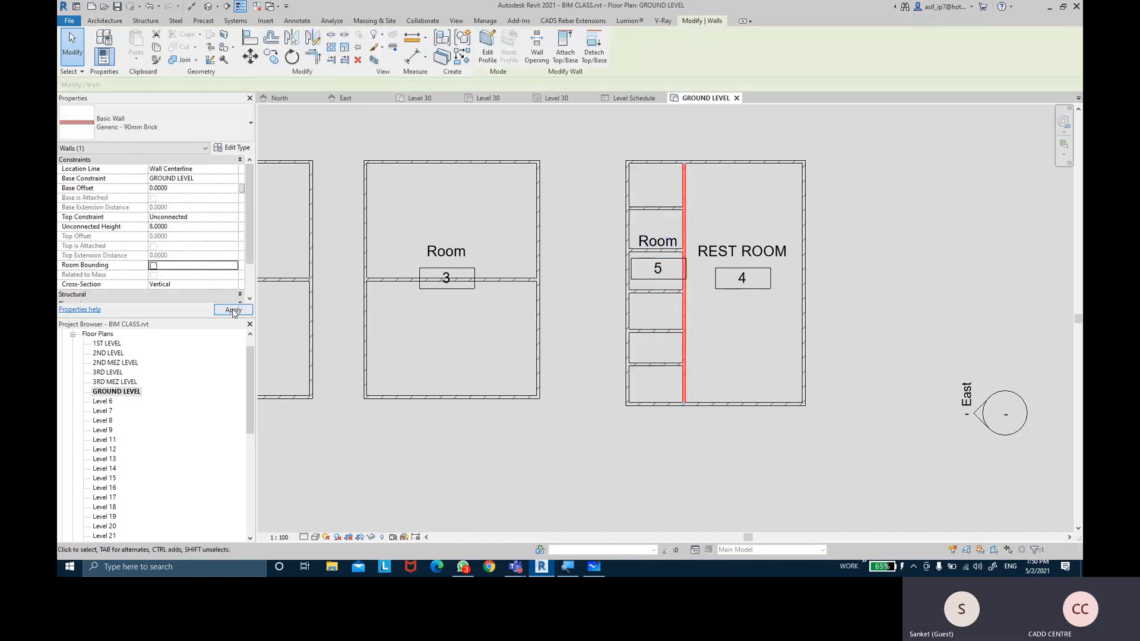
pyautogui.click(232, 311)
pyautogui.moveTo(495, 230); pyautogui.dragTo(830, 308)
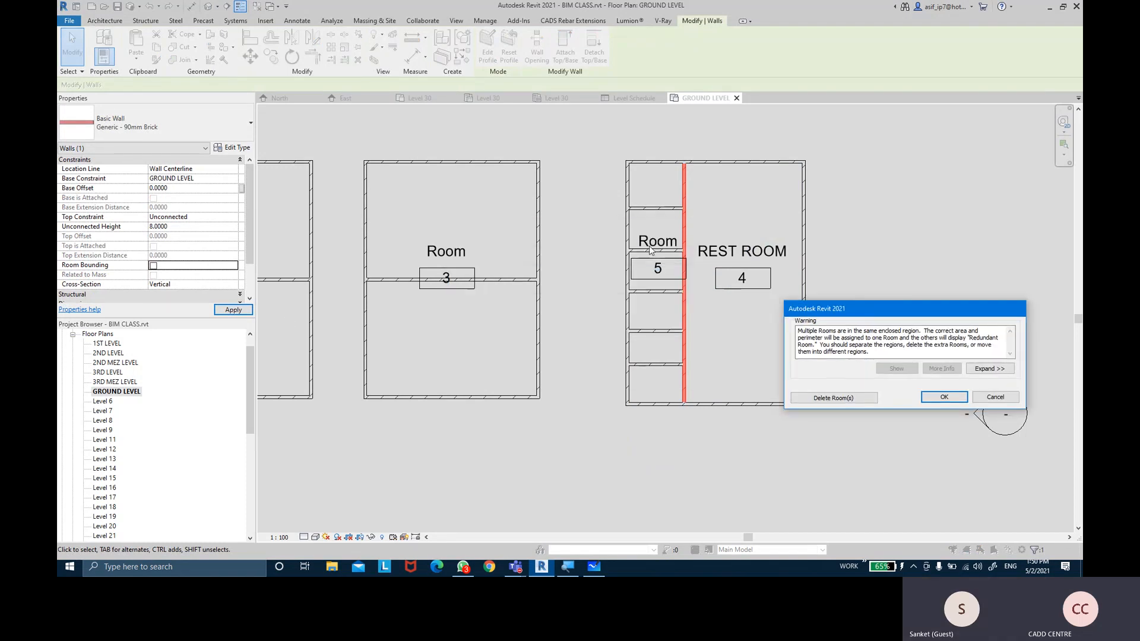
pyautogui.click(813, 398)
pyautogui.click(620, 321)
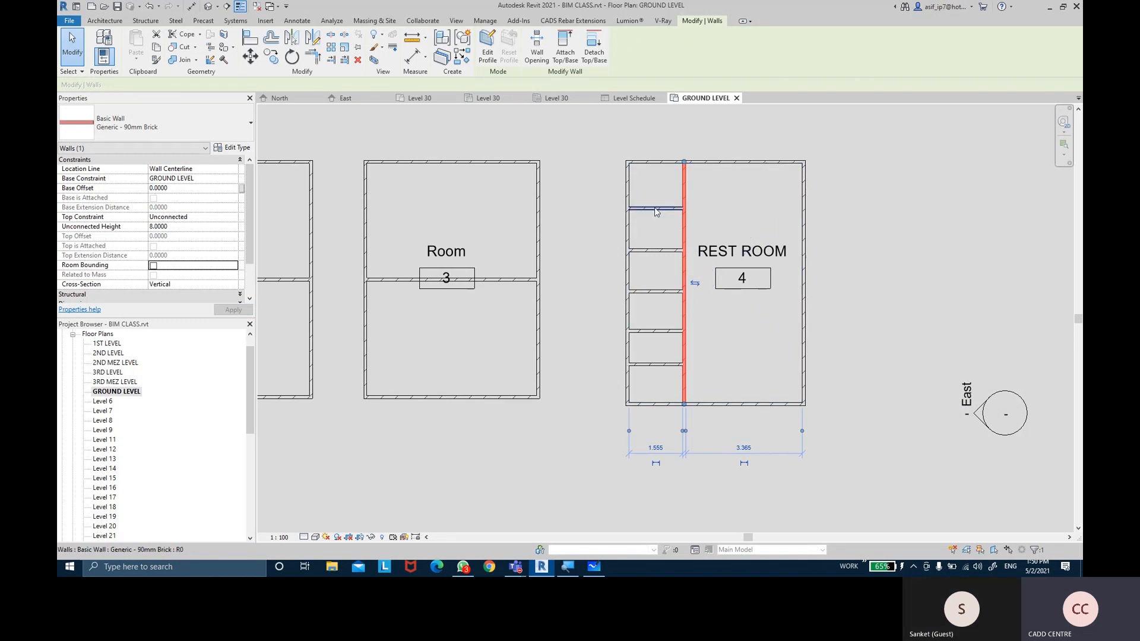
# Select REST ROOM to confirm it spans the whole enclosure again
pyautogui.click(700, 303)
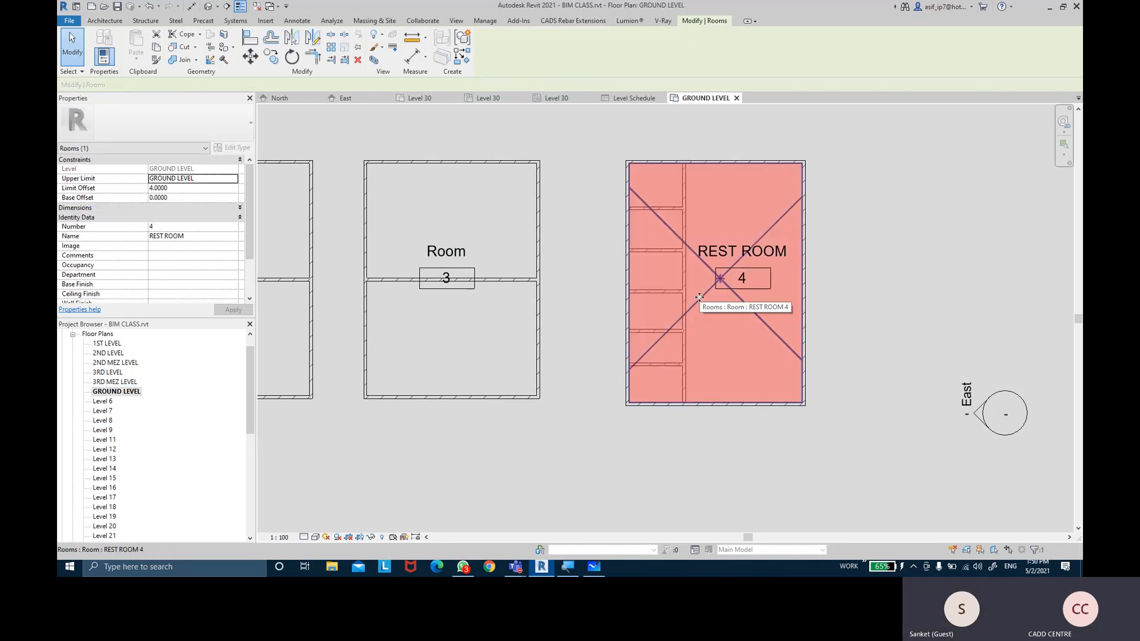
pyautogui.click(901, 238)
pyautogui.moveTo(869, 244); pyautogui.dragTo(906, 227, button='middle')
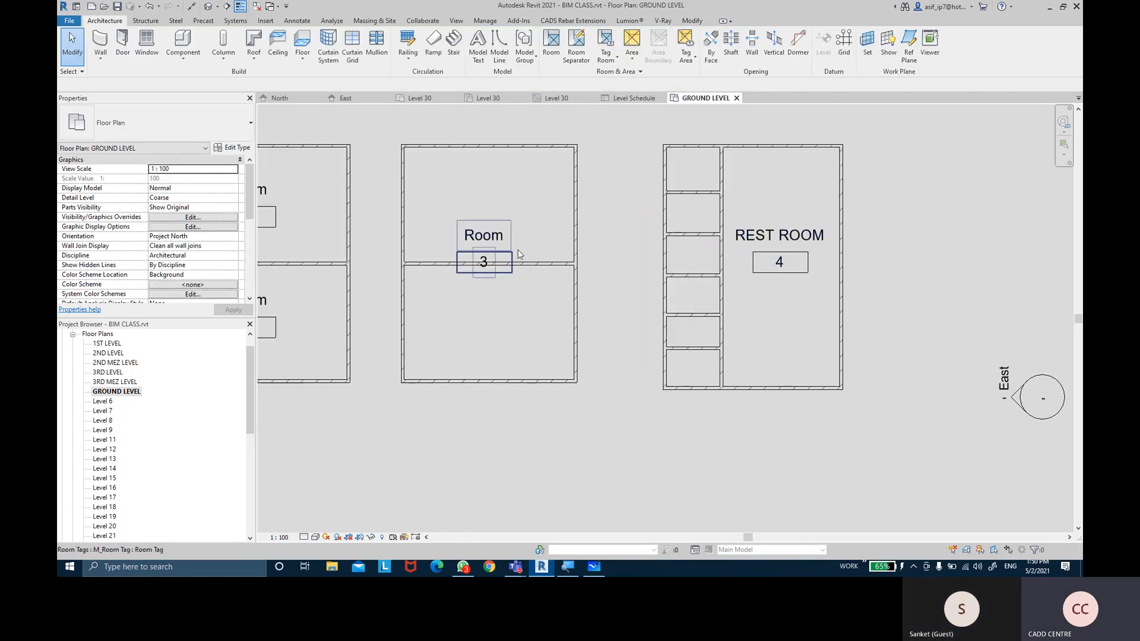
# Bring Rooms 1 and 2 into view and select Room 1's top wall
pyautogui.moveTo(518, 252); pyautogui.dragTo(707, 206, button='middle')
pyautogui.moveTo(543, 193); pyautogui.dragTo(551, 276, button='middle')
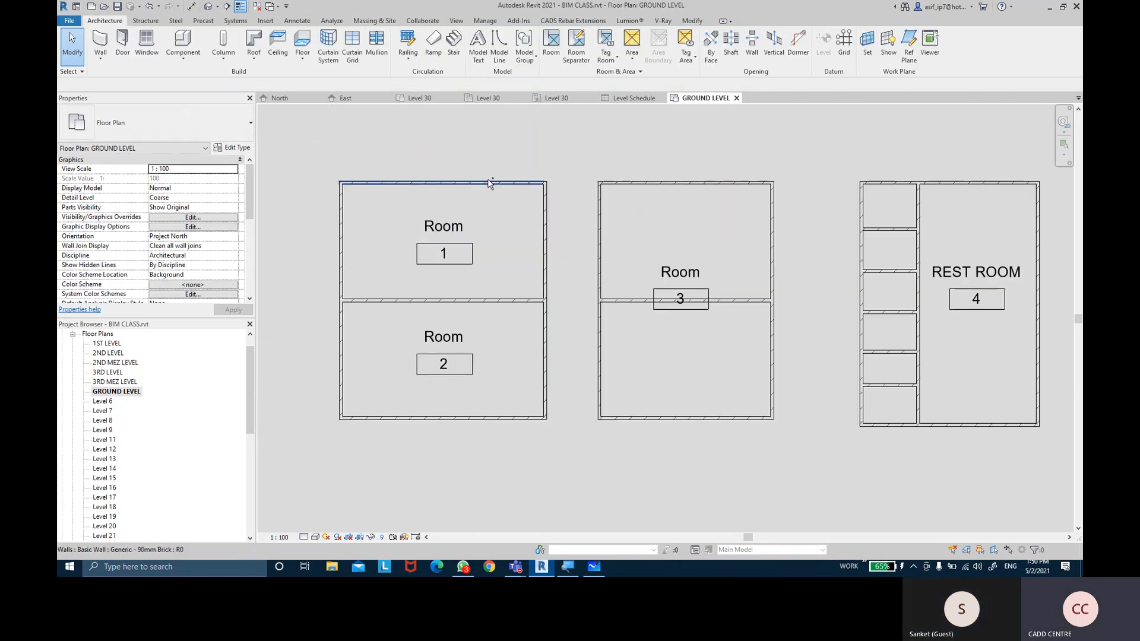
pyautogui.click(489, 182)
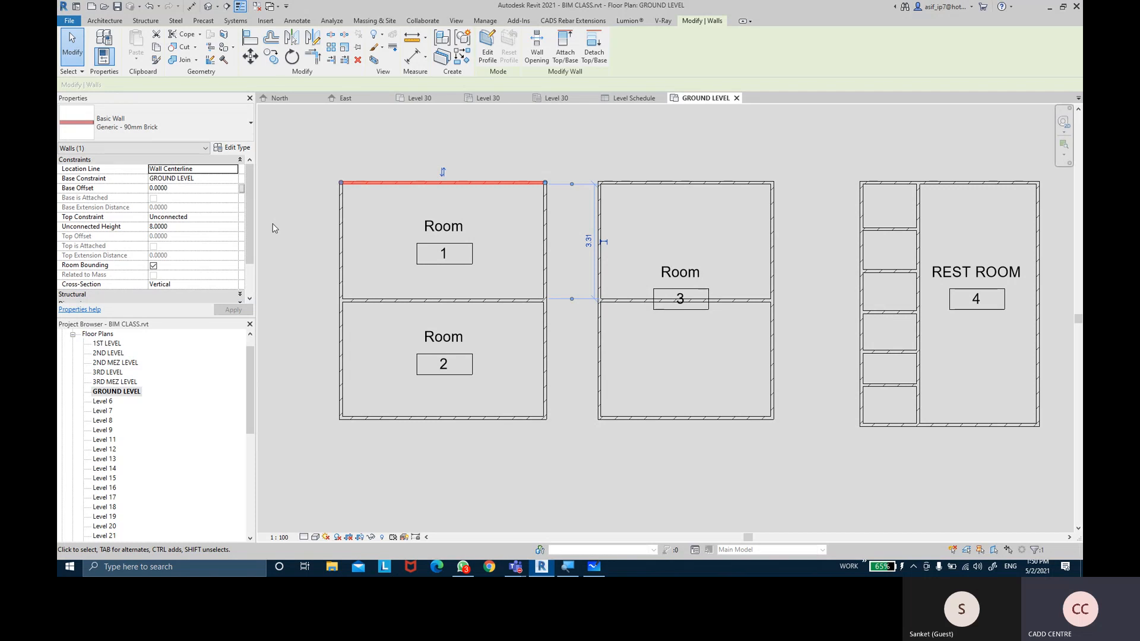
# Open the default 3D view and zoom in on the walls
pyautogui.click(455, 21)
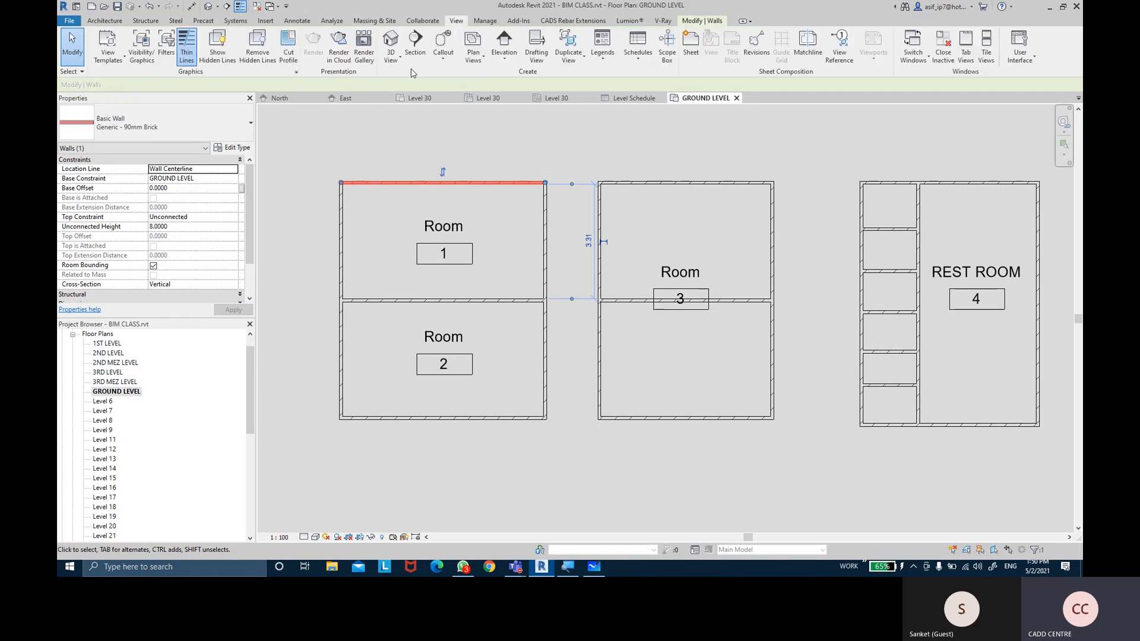
pyautogui.click(391, 42)
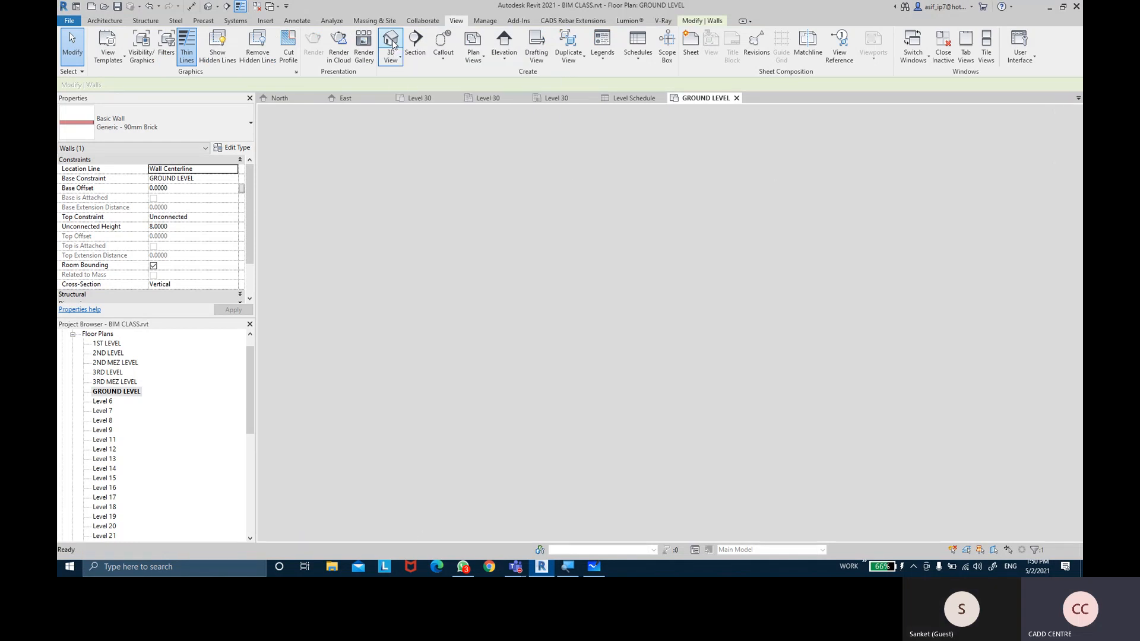
pyautogui.scroll(5, 755, 451)
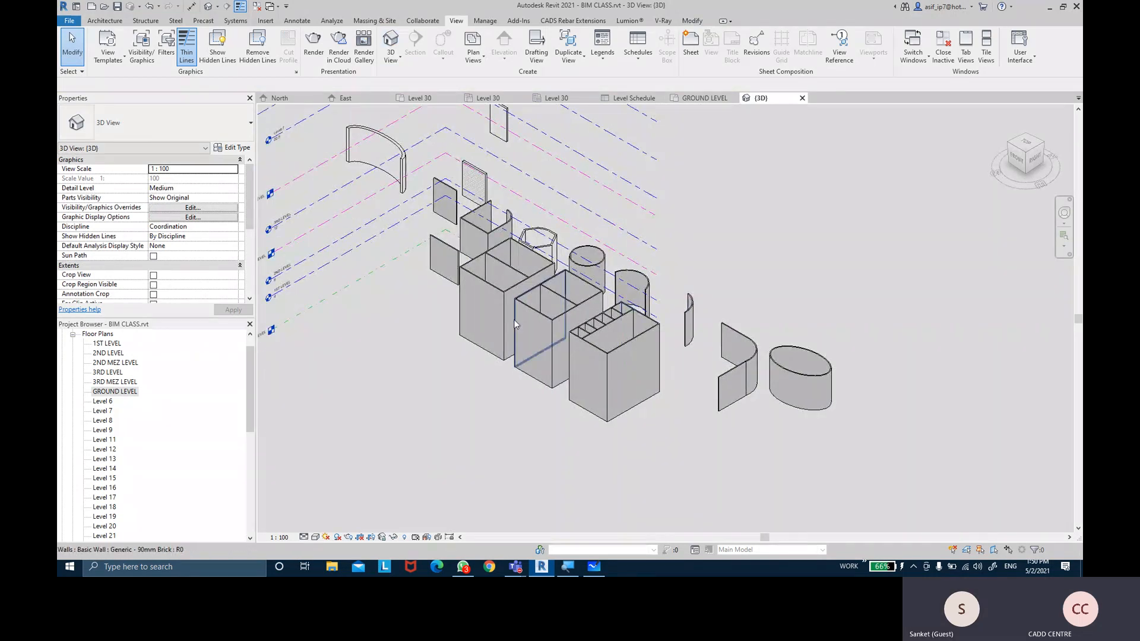
pyautogui.click(525, 314)
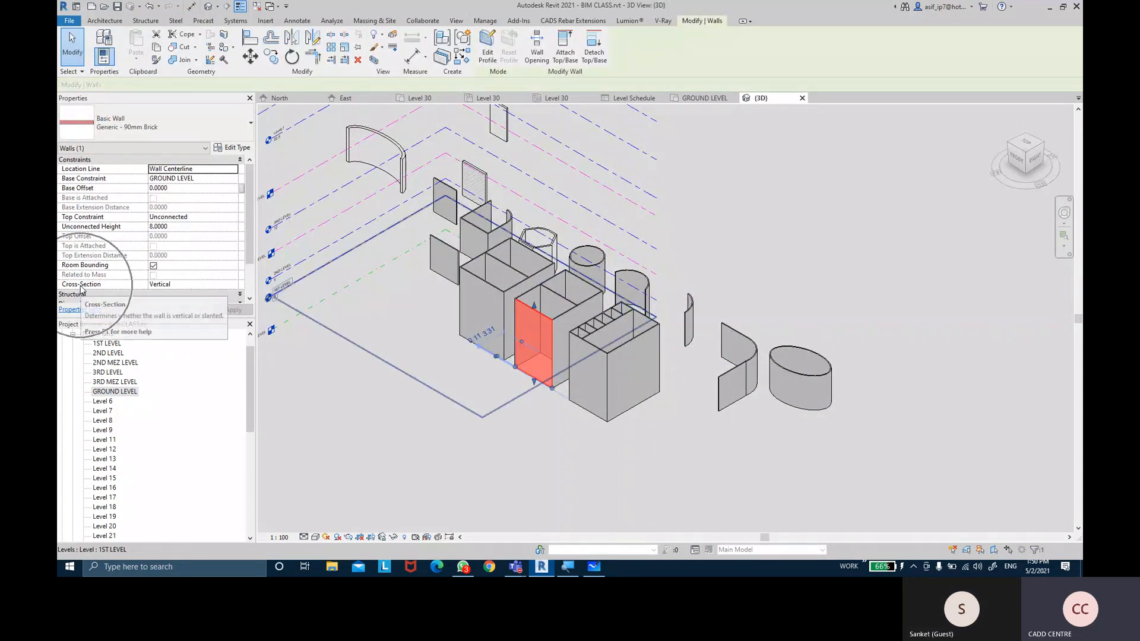
# Set the end wall's Cross-Section to Slanted with a 20° angle from vertical
pyautogui.click(234, 285)
pyautogui.click(177, 302)
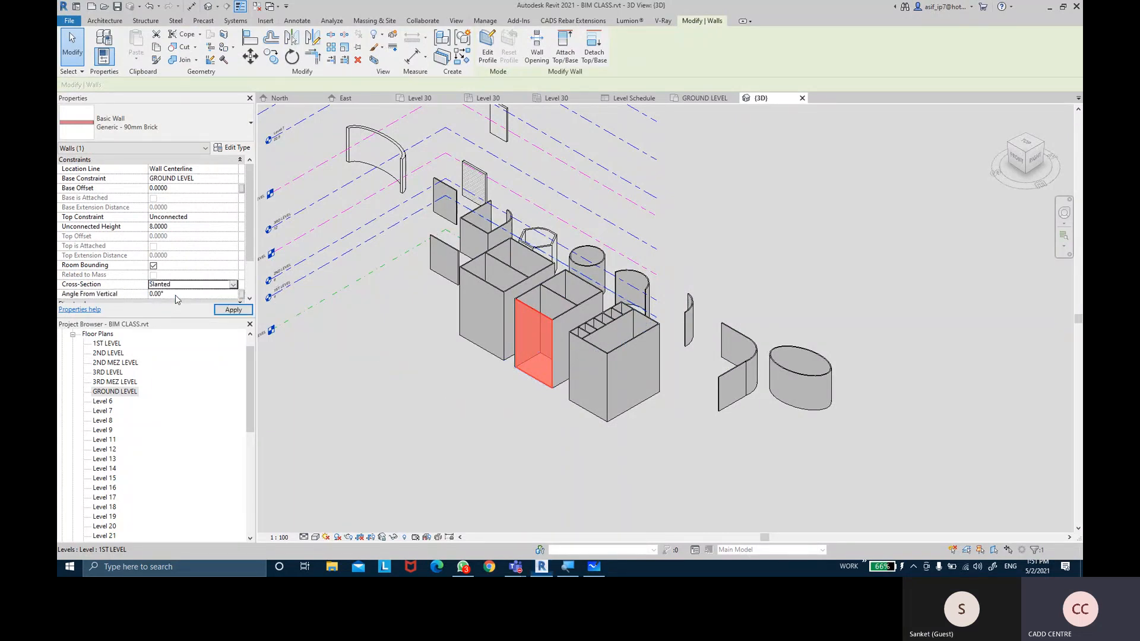
pyautogui.click(174, 294)
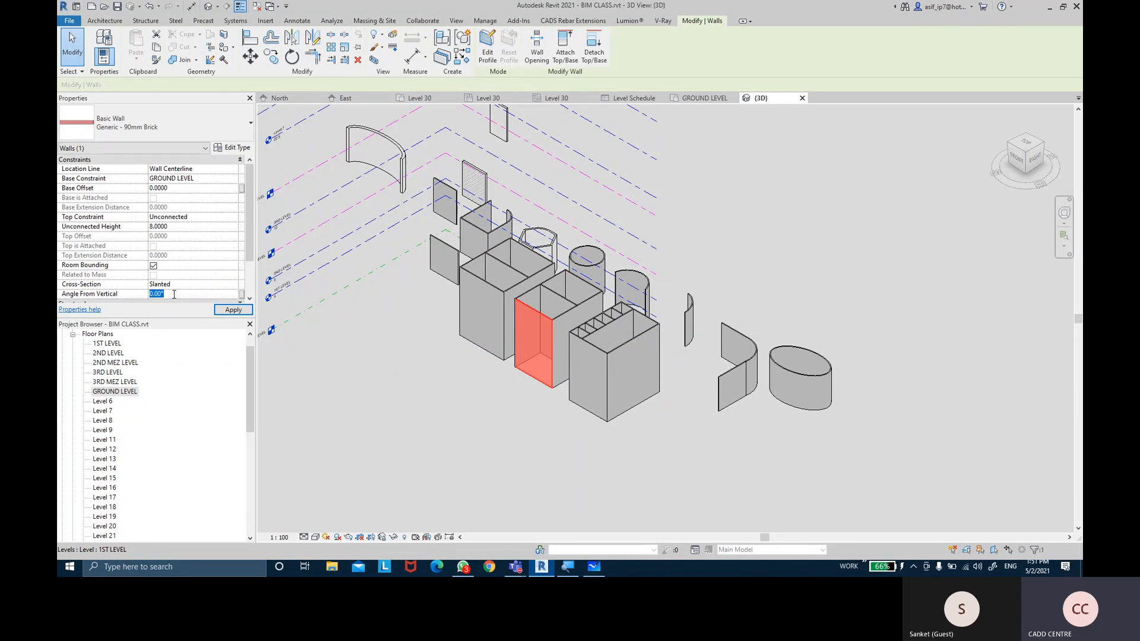
pyautogui.click(233, 309)
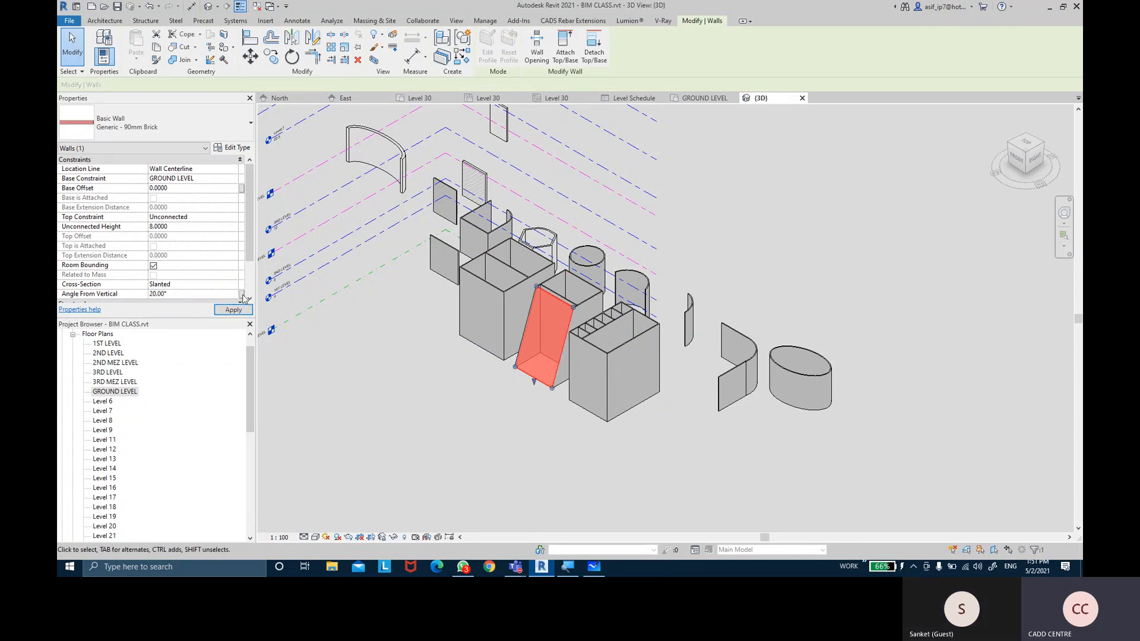
pyautogui.scroll(2, 515, 286)
pyautogui.scroll(2, 667, 307)
pyautogui.moveTo(668, 310)
pyautogui.keyDown('shift'); pyautogui.mouseDown(button='middle')
pyautogui.moveTo(580, 339)
pyautogui.moveTo(562, 410)
pyautogui.moveTo(572, 473)
pyautogui.moveTo(730, 339)
pyautogui.moveTo(701, 330)
pyautogui.mouseUp(button='middle'); pyautogui.keyUp('shift')
# Change the wall's Angle From Vertical to -20 and orbit to view the lean
pyautogui.click(183, 295)
pyautogui.write('-20')
pyautogui.press('Return')
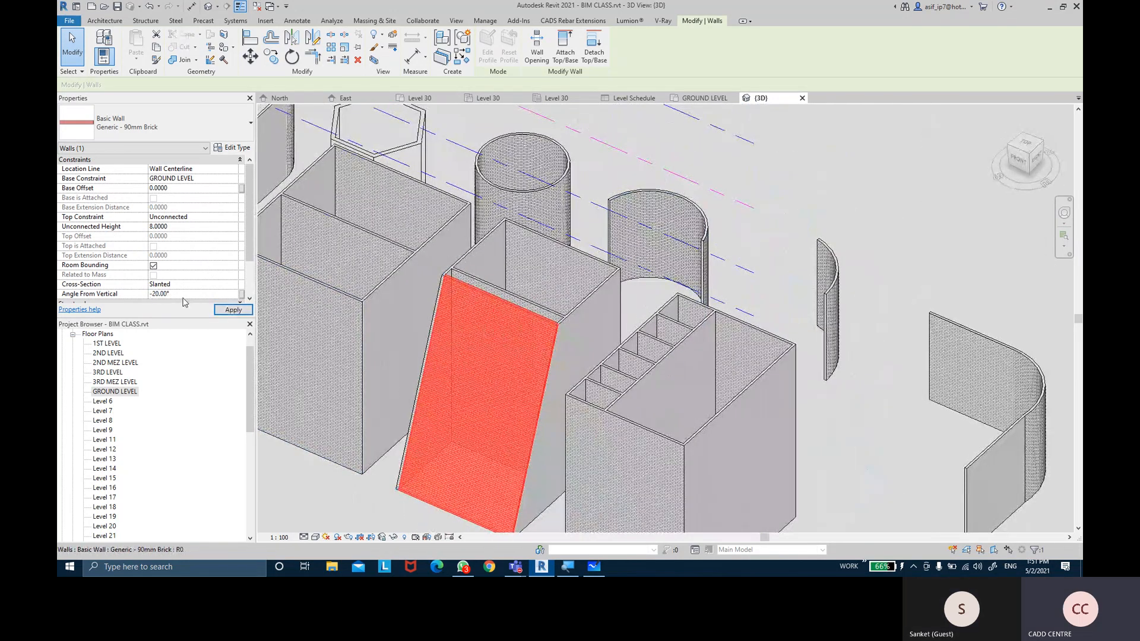
pyautogui.keyDown('shift'); pyautogui.moveTo(552, 375); pyautogui.dragTo(553, 423, button='middle'); pyautogui.keyUp('shift')
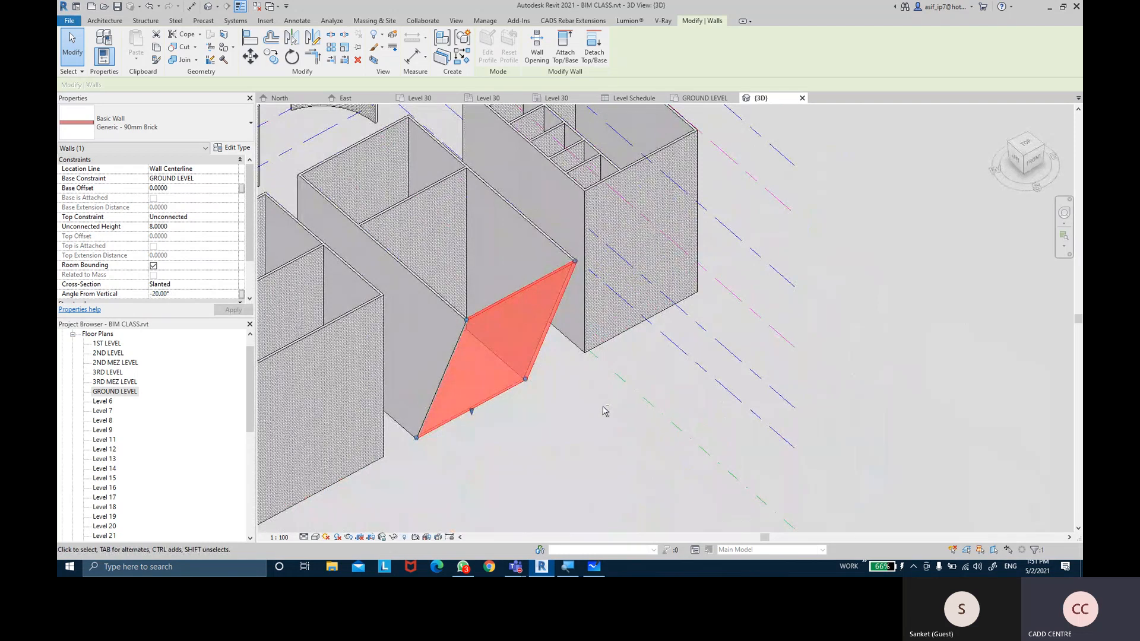
pyautogui.keyDown('shift'); pyautogui.moveTo(604, 411); pyautogui.dragTo(374, 368, button='middle'); pyautogui.keyUp('shift')
pyautogui.moveTo(488, 358)
pyautogui.mouseDown(button='middle')
pyautogui.moveTo(541, 347)
pyautogui.moveTo(538, 367)
pyautogui.moveTo(550, 369)
pyautogui.moveTo(560, 336)
pyautogui.moveTo(572, 344)
pyautogui.moveTo(563, 350)
pyautogui.moveTo(553, 315)
pyautogui.mouseUp(button='middle')
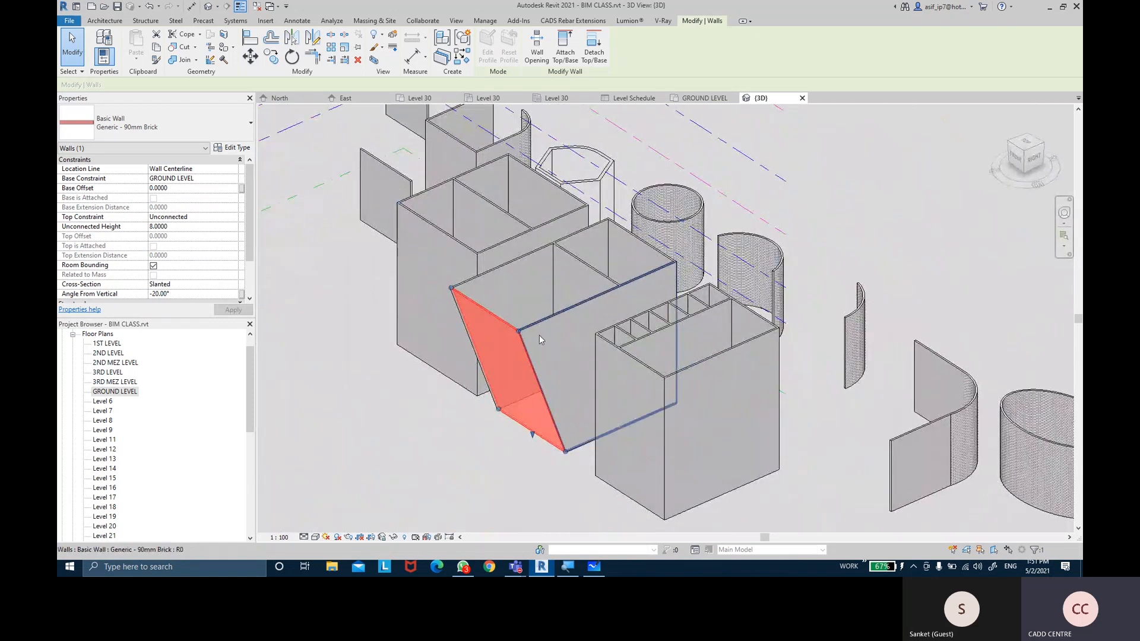
# Deselect the slanted wall and pan the 3D view toward the curved walls
pyautogui.scroll(5, 479, 335)
pyautogui.scroll(-5, 479, 335)
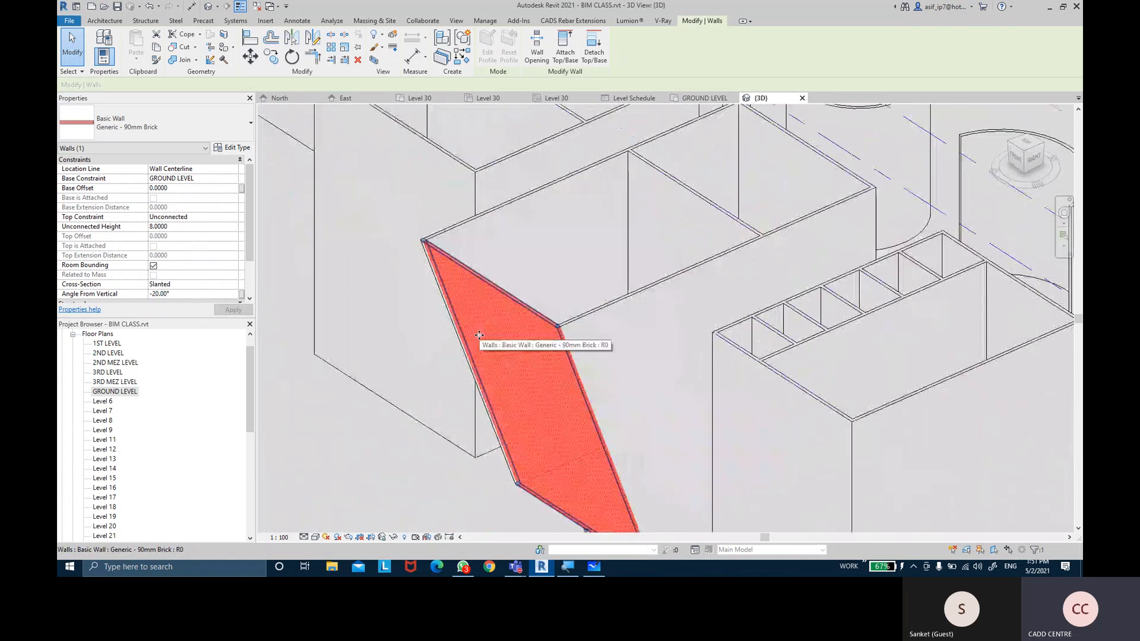
pyautogui.scroll(-1, 682, 285)
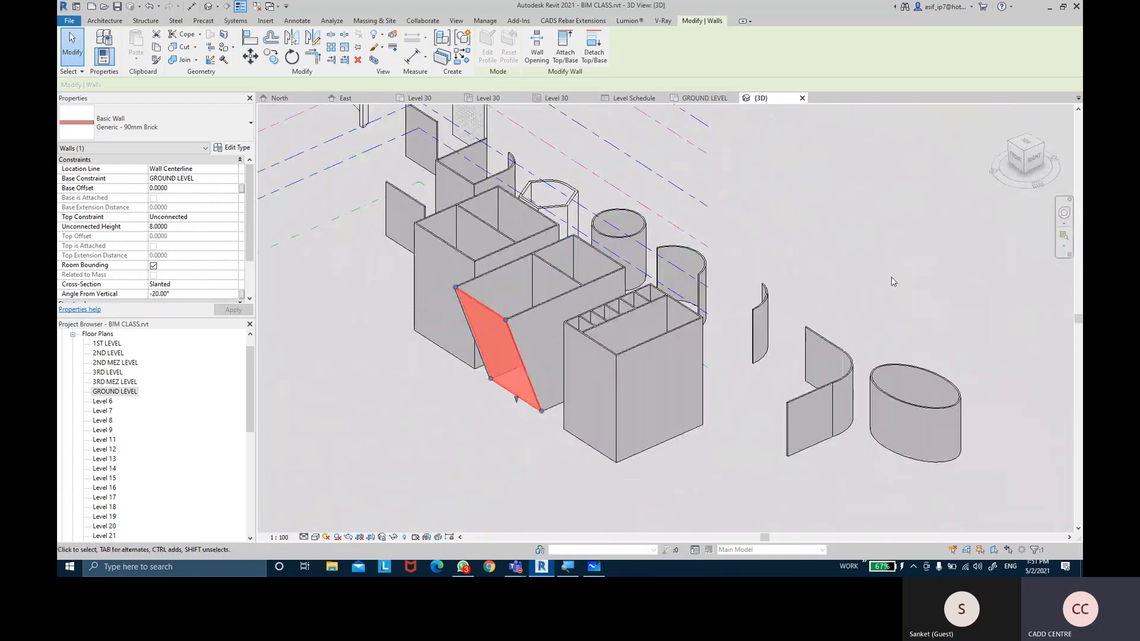
pyautogui.click(892, 277)
pyautogui.moveTo(903, 330); pyautogui.dragTo(768, 268, button='middle')
pyautogui.scroll(1, 767, 267)
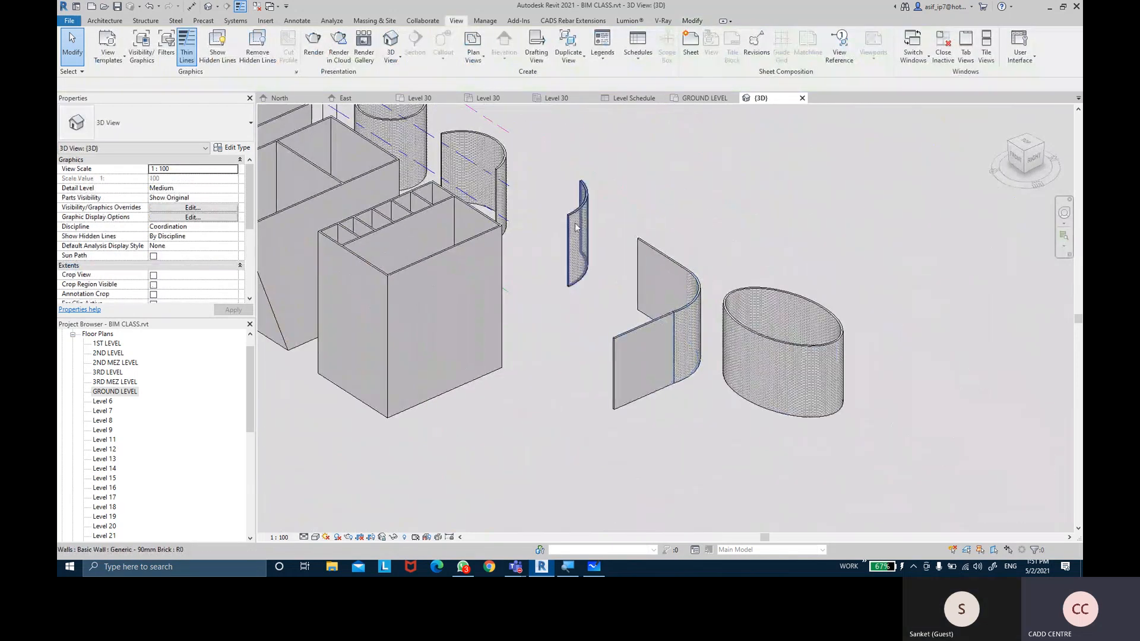
# Select one half of the elliptical wall and switch its cross-section to Slanted
pyautogui.click(769, 349)
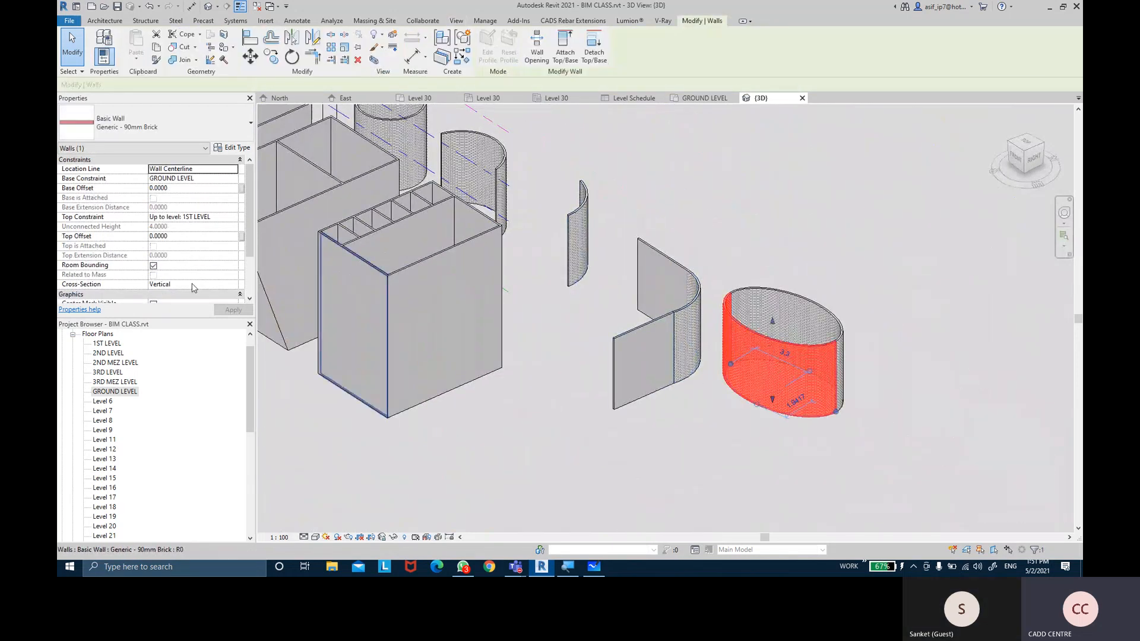
pyautogui.click(233, 285)
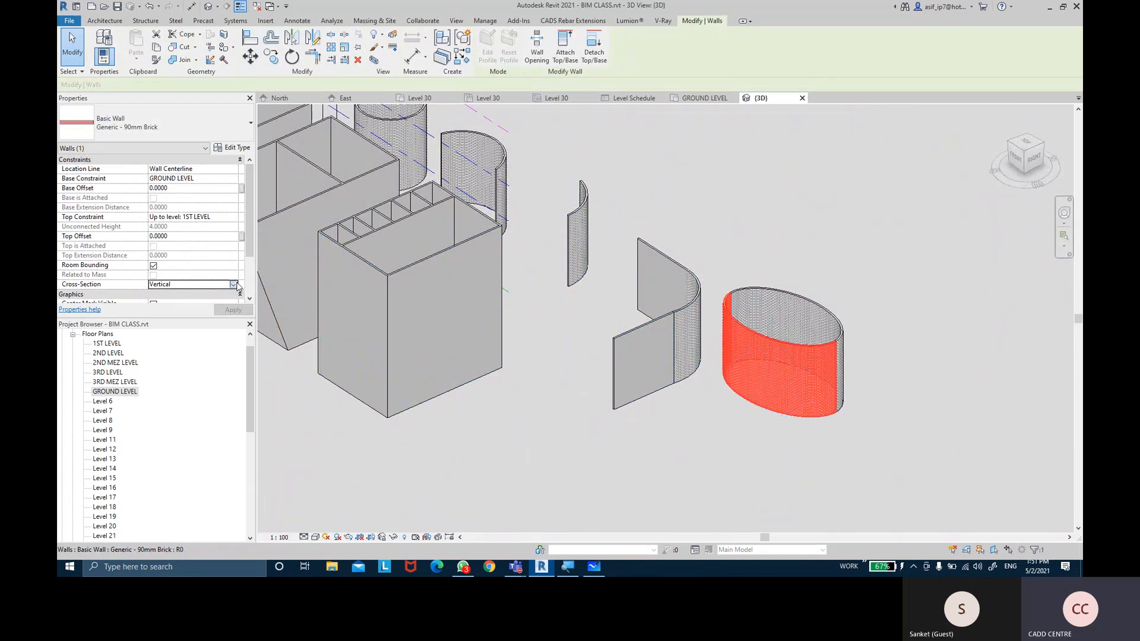
pyautogui.click(172, 293)
pyautogui.click(198, 294)
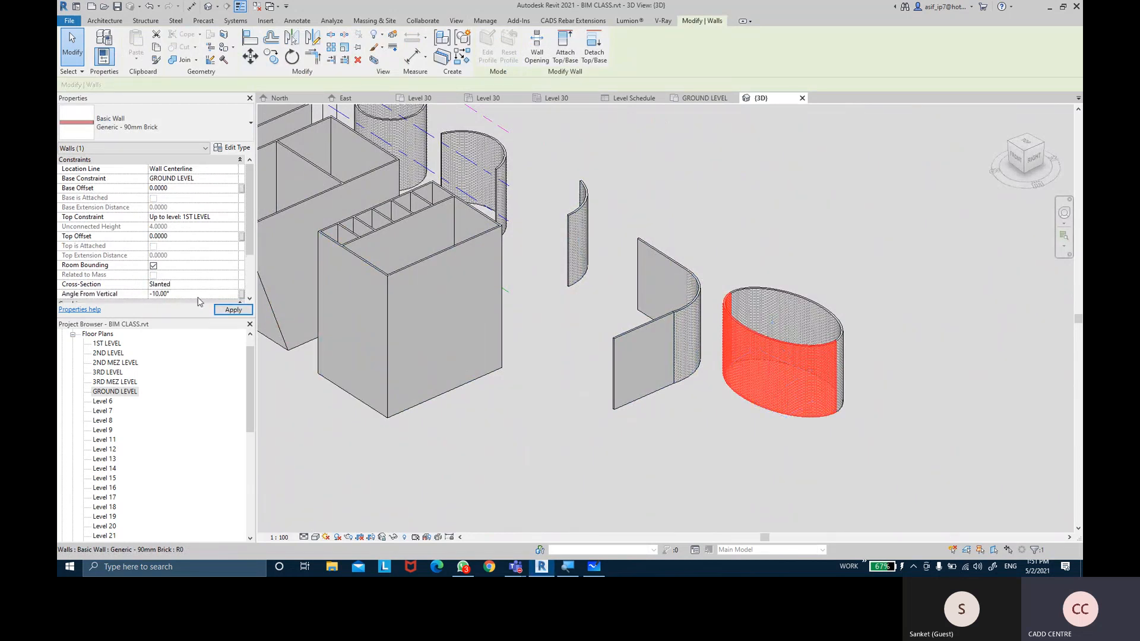
# Slant the other elliptical wall half at -10° from vertical and apply
pyautogui.click(964, 430)
pyautogui.keyDown('shift'); pyautogui.moveTo(964, 430); pyautogui.dragTo(742, 322, button='middle'); pyautogui.keyUp('shift')
pyautogui.click(742, 322)
pyautogui.scroll(-1, 190, 284)
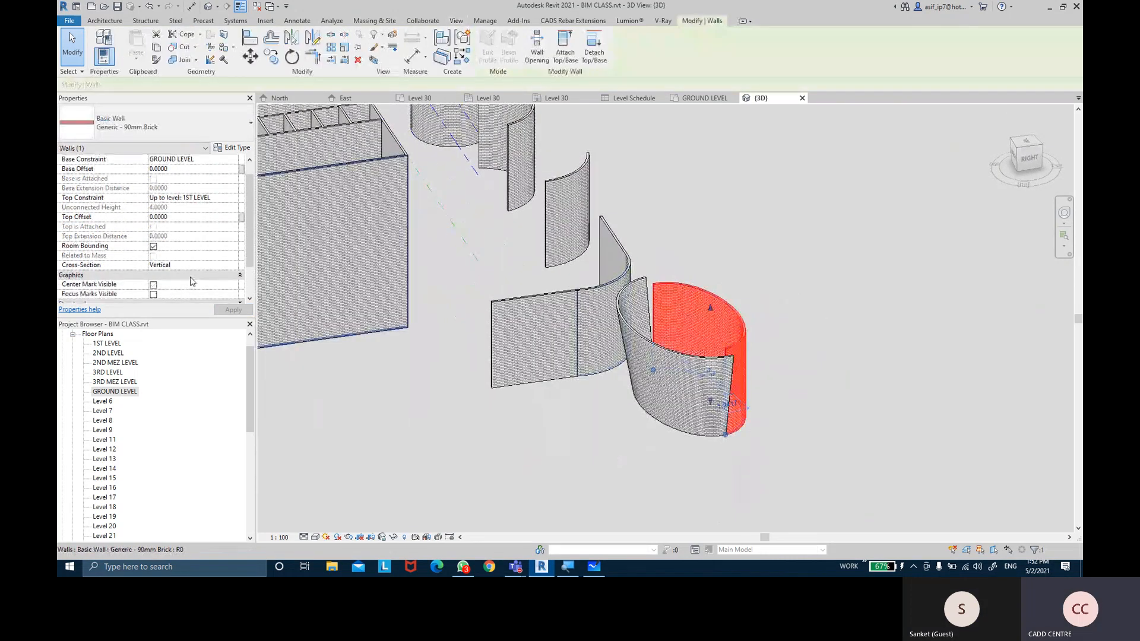
pyautogui.click(232, 268)
pyautogui.click(178, 284)
pyautogui.click(188, 274)
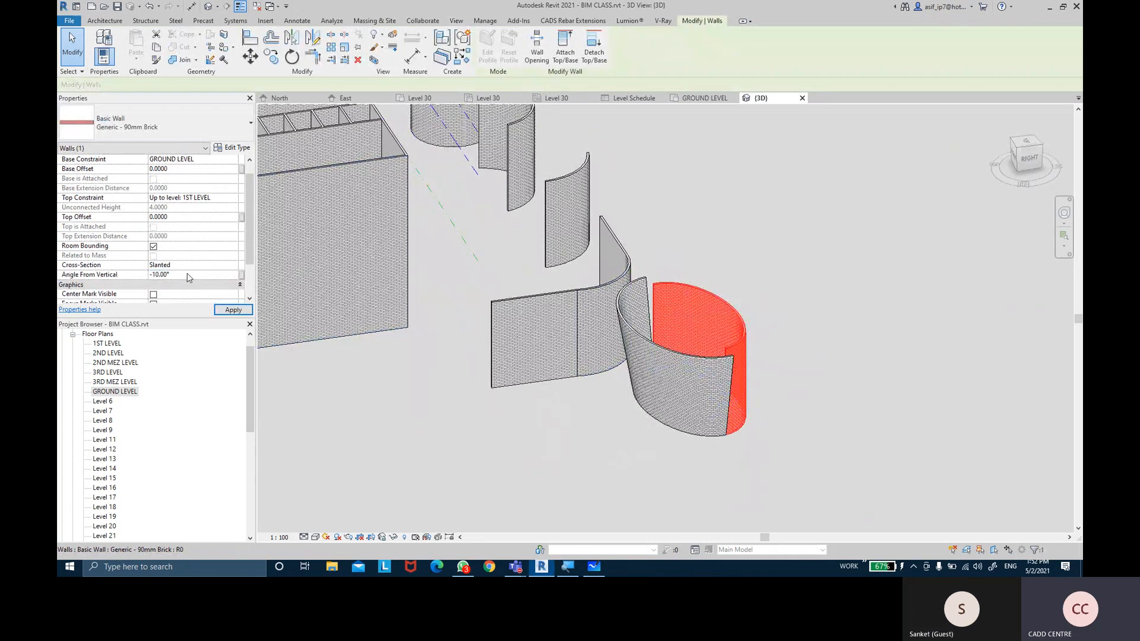
pyautogui.click(233, 309)
# Turn on Center Mark Visible and Focus Marks Visible for the ellipse's front half
pyautogui.click(882, 333)
pyautogui.keyDown('shift'); pyautogui.moveTo(883, 333); pyautogui.dragTo(806, 297, button='middle'); pyautogui.keyUp('shift')
pyautogui.scroll(8, 742, 309)
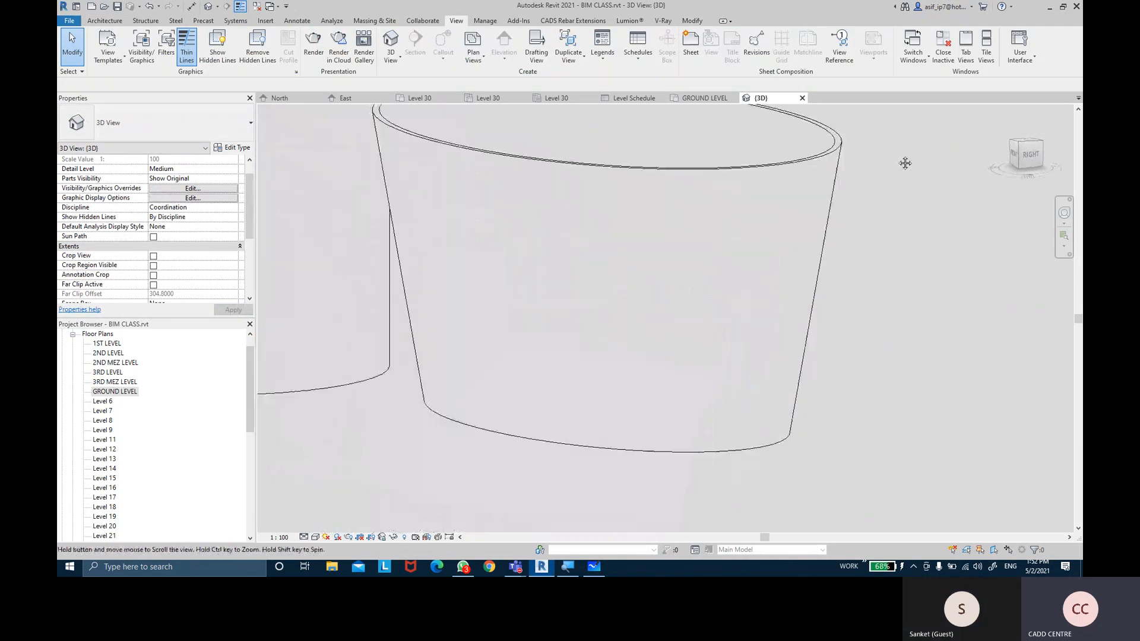
pyautogui.scroll(-2, 876, 228)
pyautogui.moveTo(872, 229); pyautogui.dragTo(873, 272, button='middle')
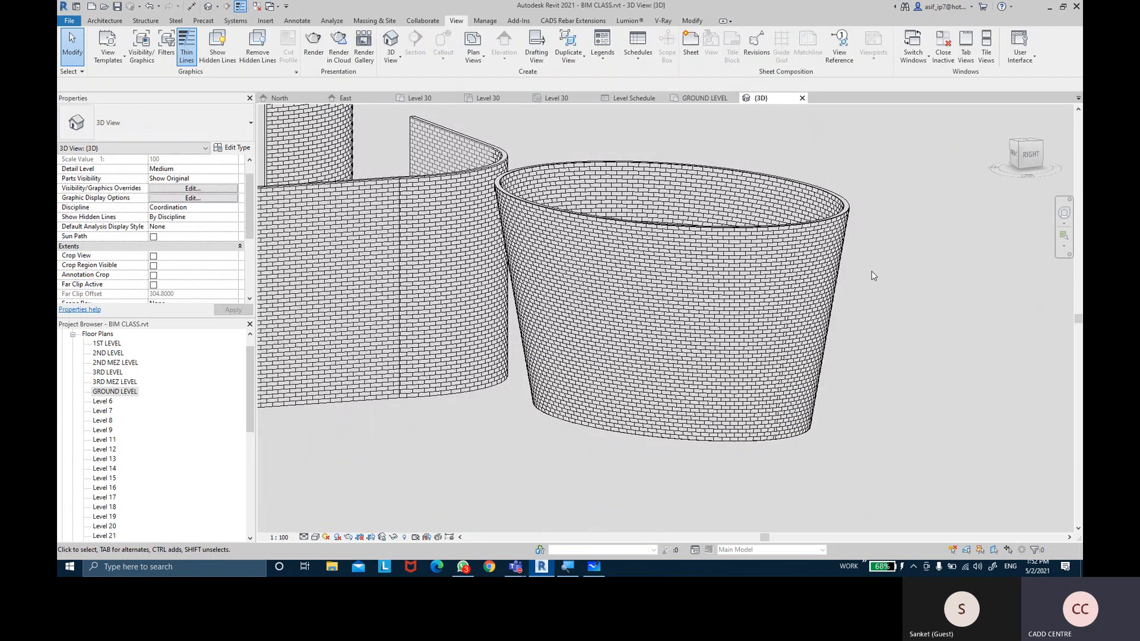
pyautogui.click(742, 297)
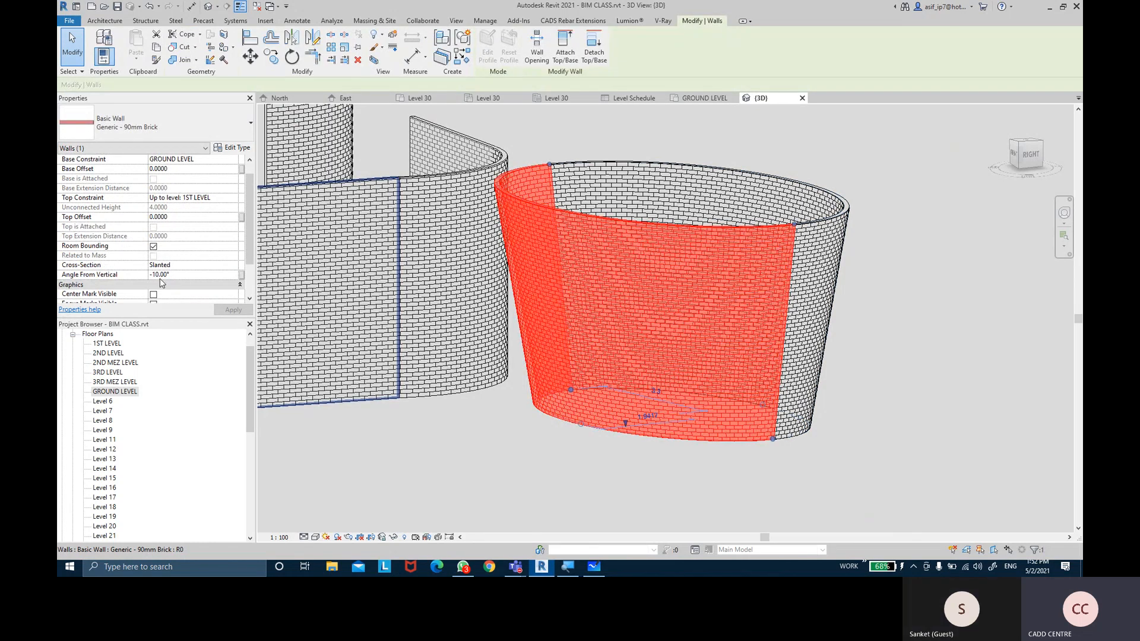
pyautogui.scroll(-3, 167, 280)
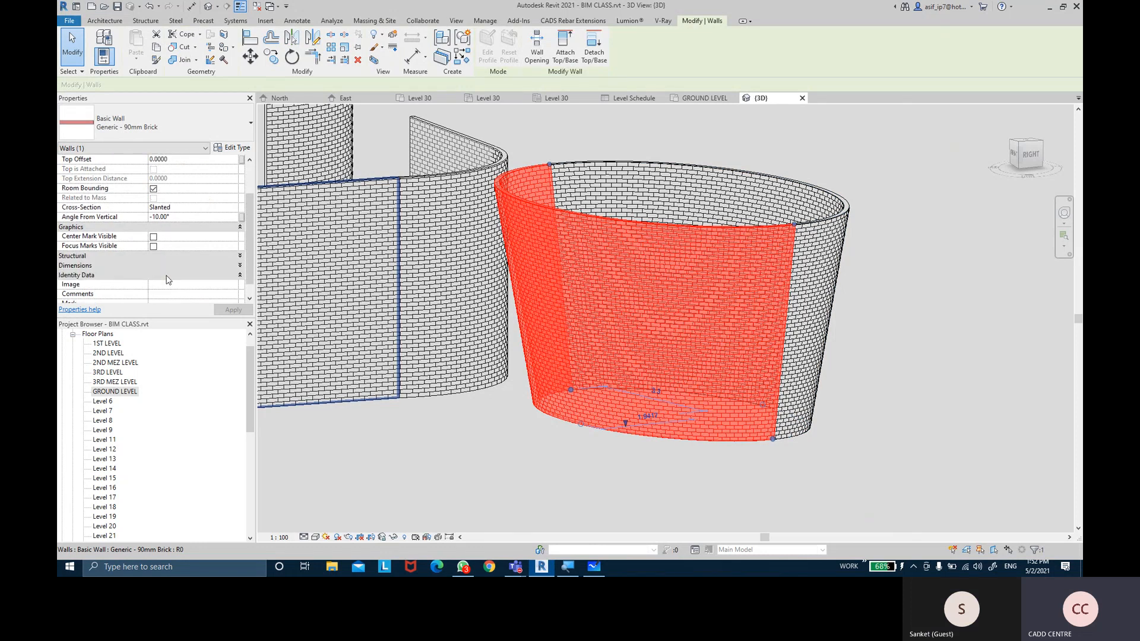
pyautogui.click(153, 237)
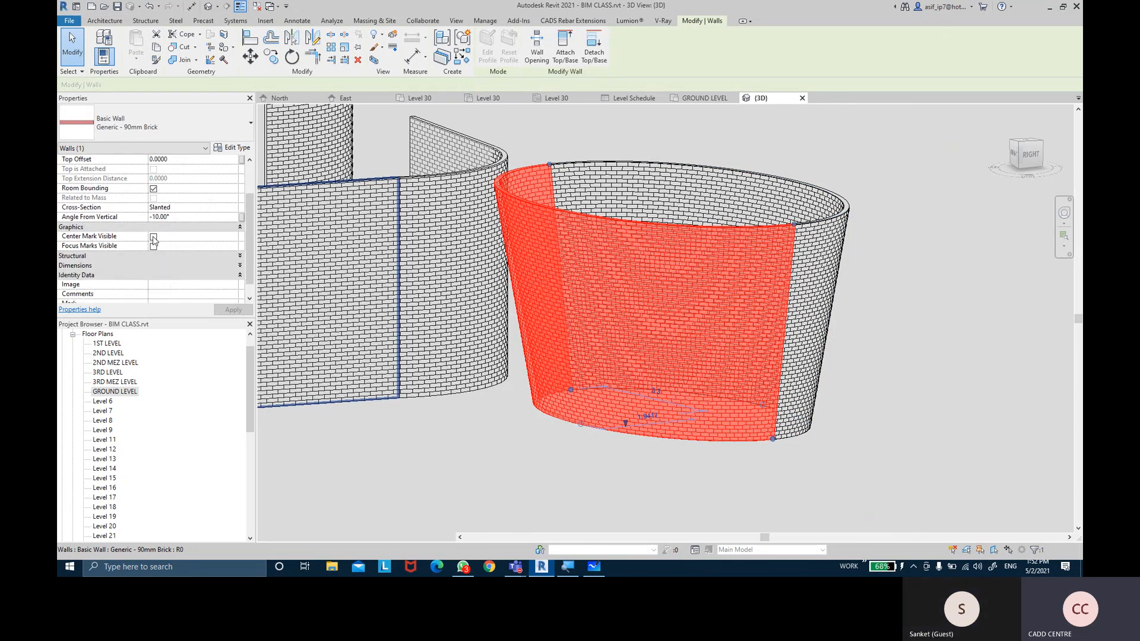
pyautogui.click(153, 245)
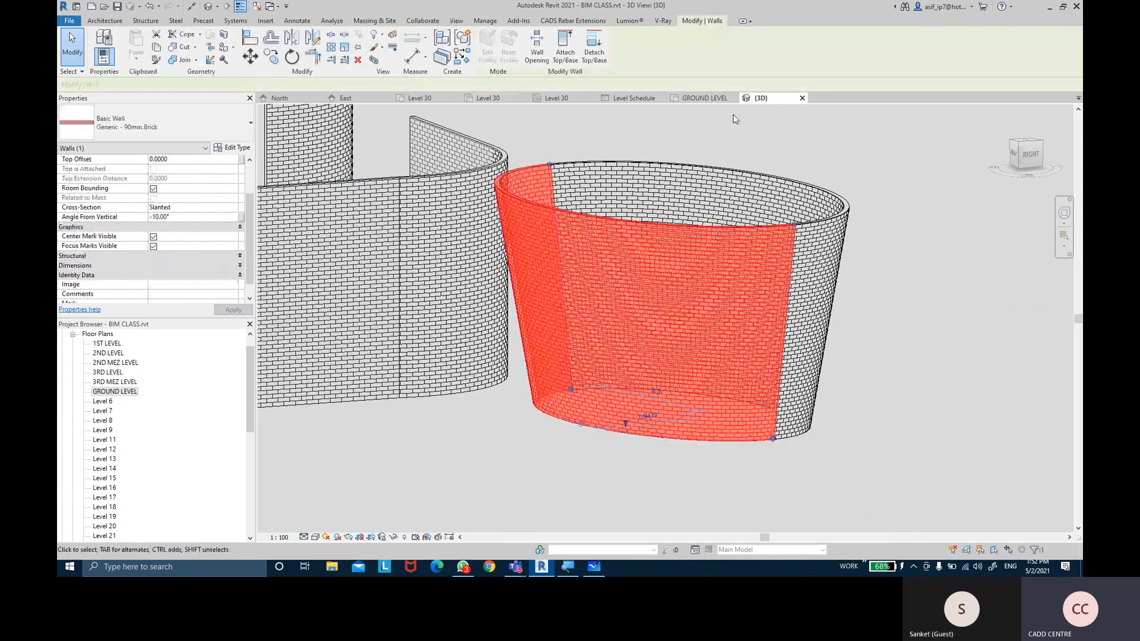
# Switch to the GROUND LEVEL floor plan and bring the curved corner wall into view
pyautogui.click(704, 98)
pyautogui.scroll(-3, 725, 259)
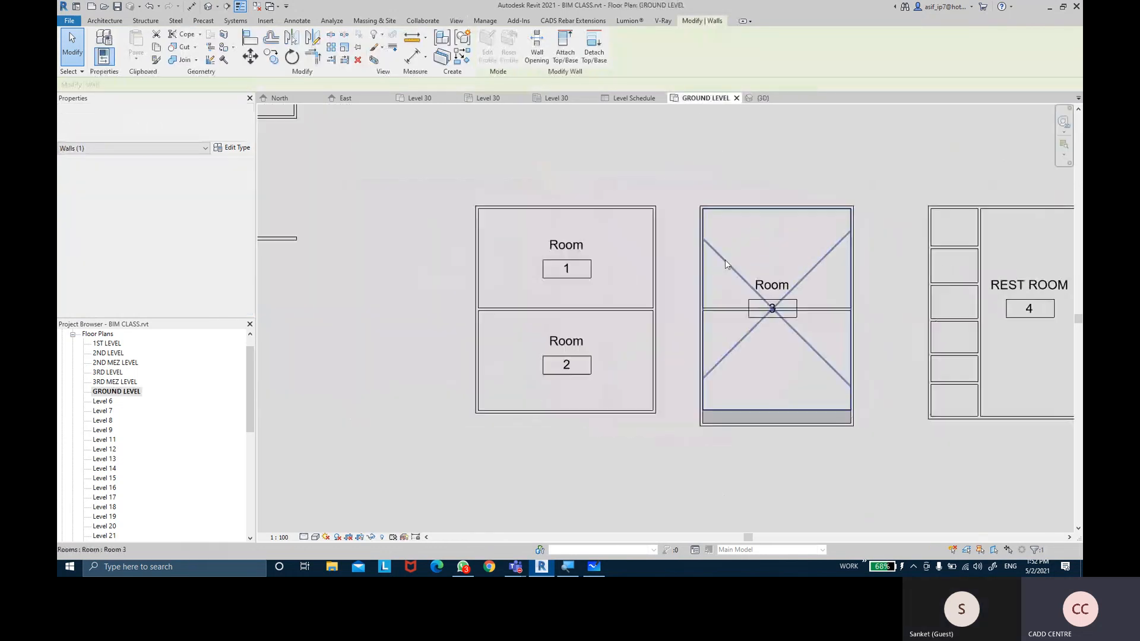
pyautogui.moveTo(550, 249); pyautogui.dragTo(694, 336, button='middle')
pyautogui.moveTo(562, 295); pyautogui.dragTo(562, 79, button='middle')
pyautogui.scroll(-2, 673, 169)
pyautogui.moveTo(705, 191); pyautogui.dragTo(527, 331, button='middle')
pyautogui.scroll(5, 857, 197)
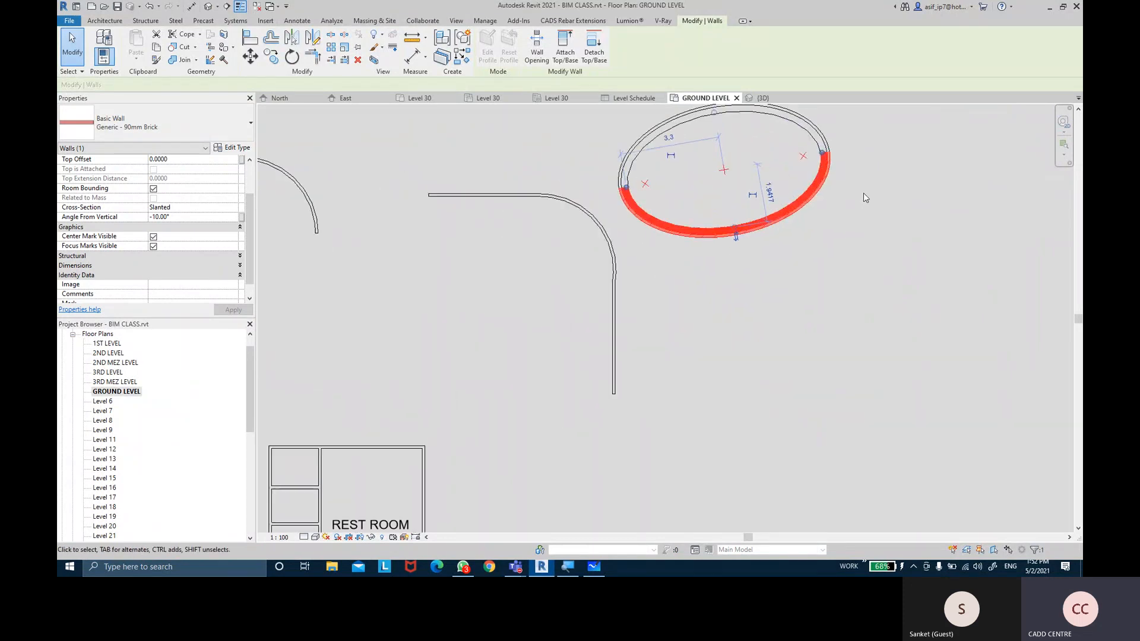
pyautogui.click(859, 177)
pyautogui.moveTo(859, 177); pyautogui.dragTo(852, 225, button='middle')
pyautogui.scroll(1, 842, 222)
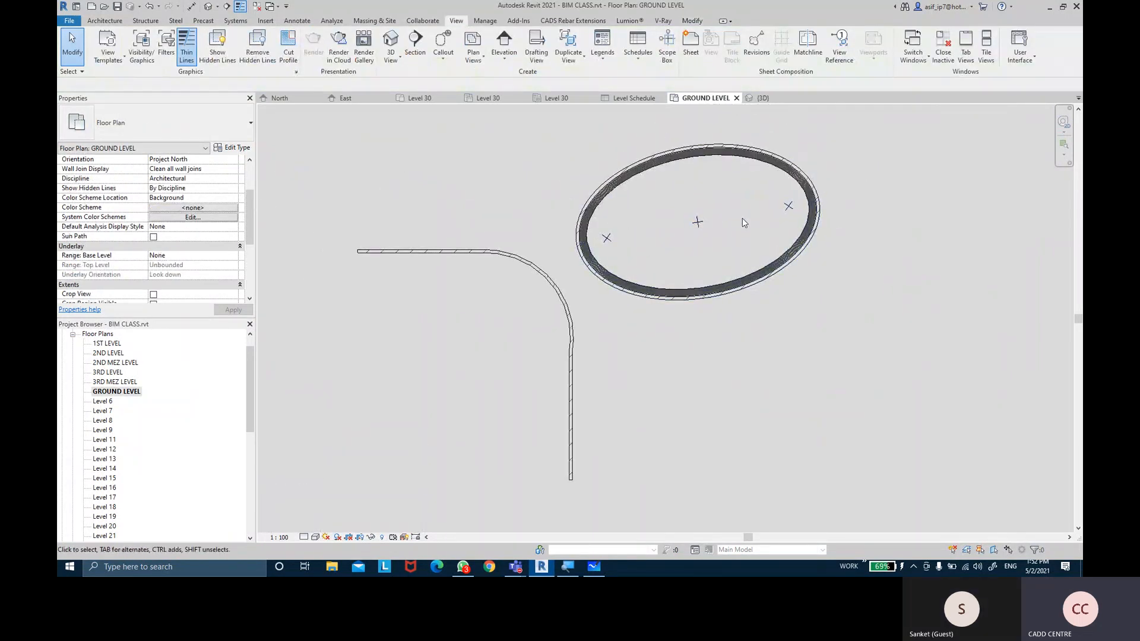
pyautogui.moveTo(632, 304); pyautogui.dragTo(667, 247, button='middle')
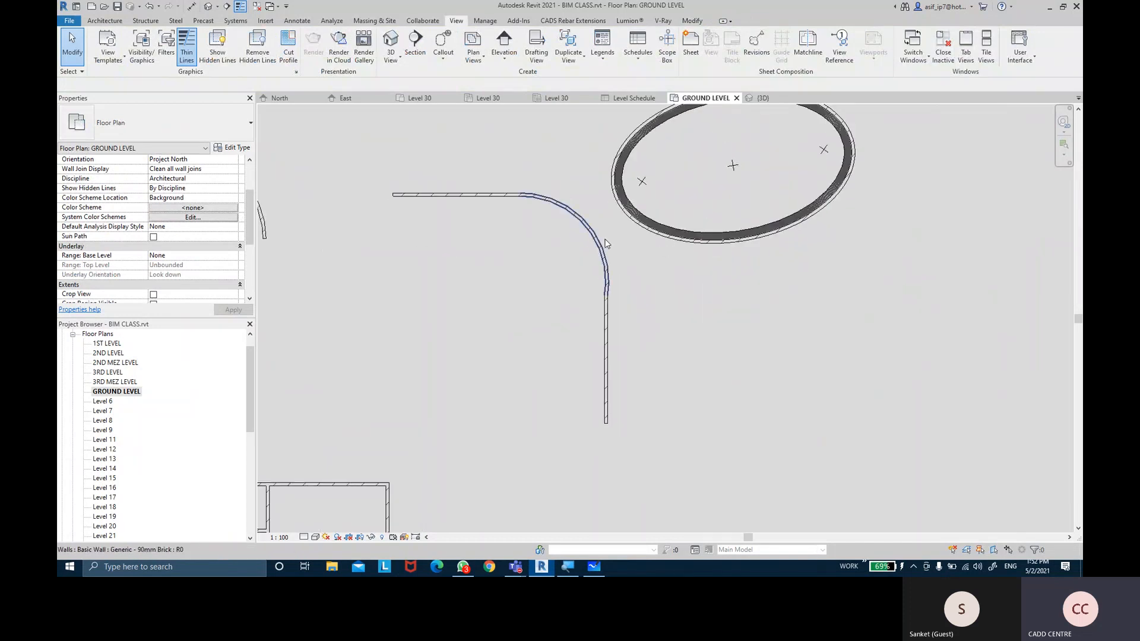
# Turn on Center Mark Visible for the curved corner wall, then select the straight wall segment
pyautogui.click(598, 238)
pyautogui.click(153, 228)
pyautogui.click(496, 313)
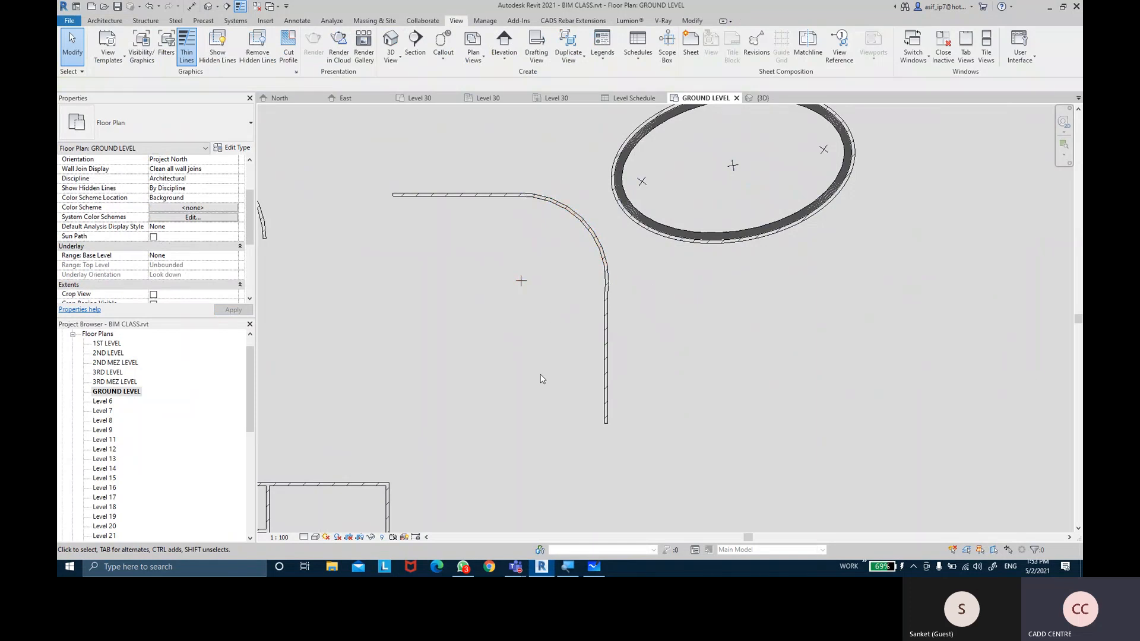
pyautogui.moveTo(559, 377); pyautogui.dragTo(580, 364, button='middle')
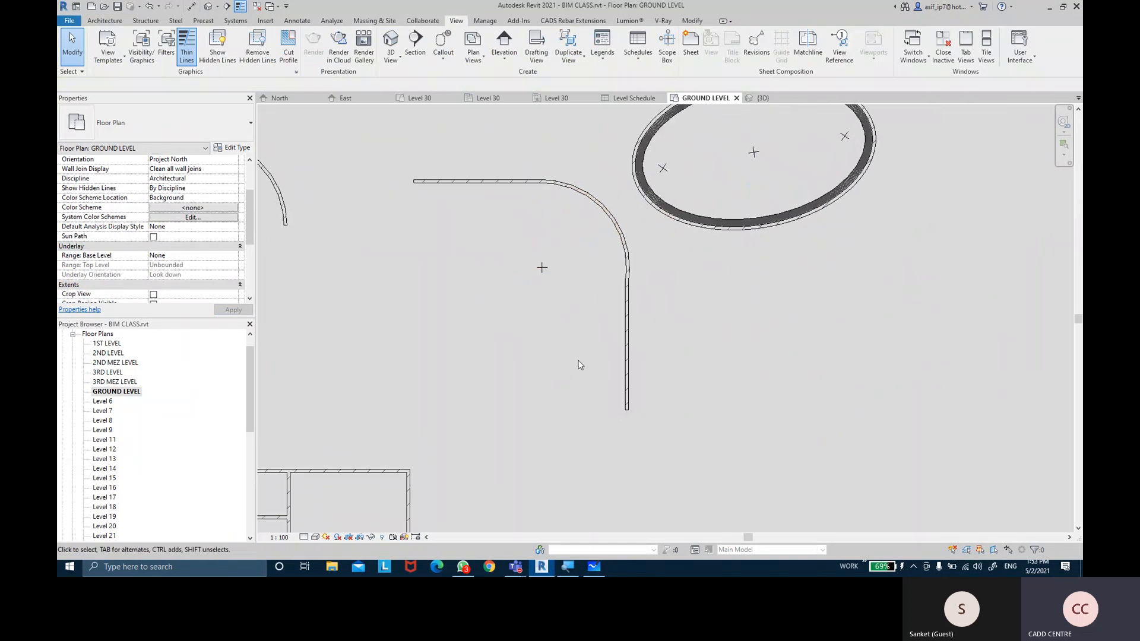
pyautogui.click(627, 330)
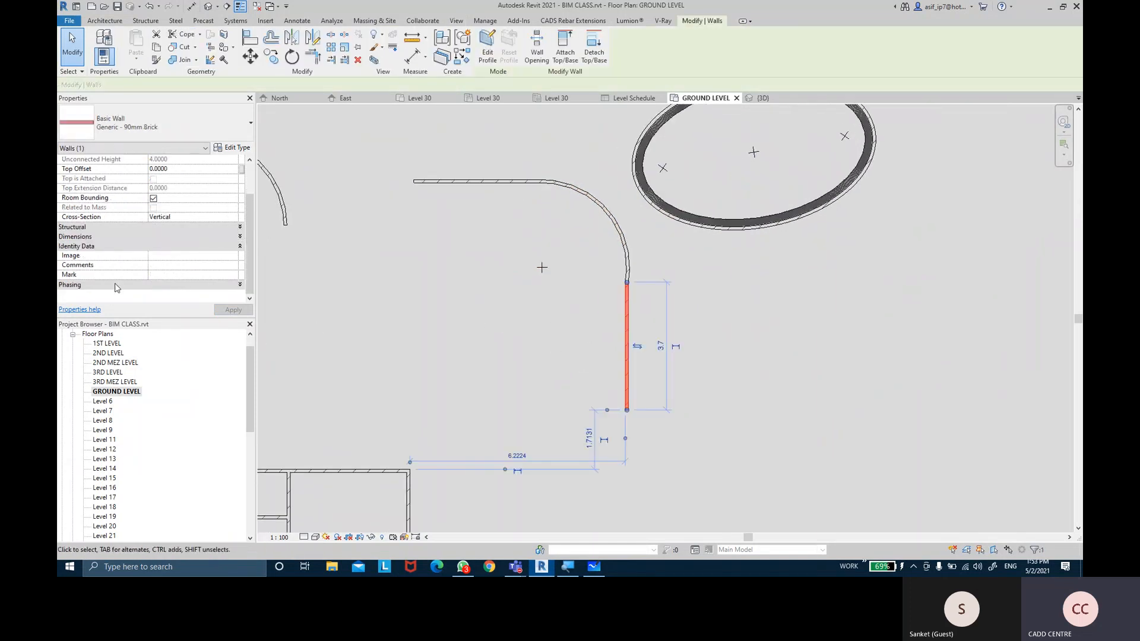
pyautogui.click(74, 228)
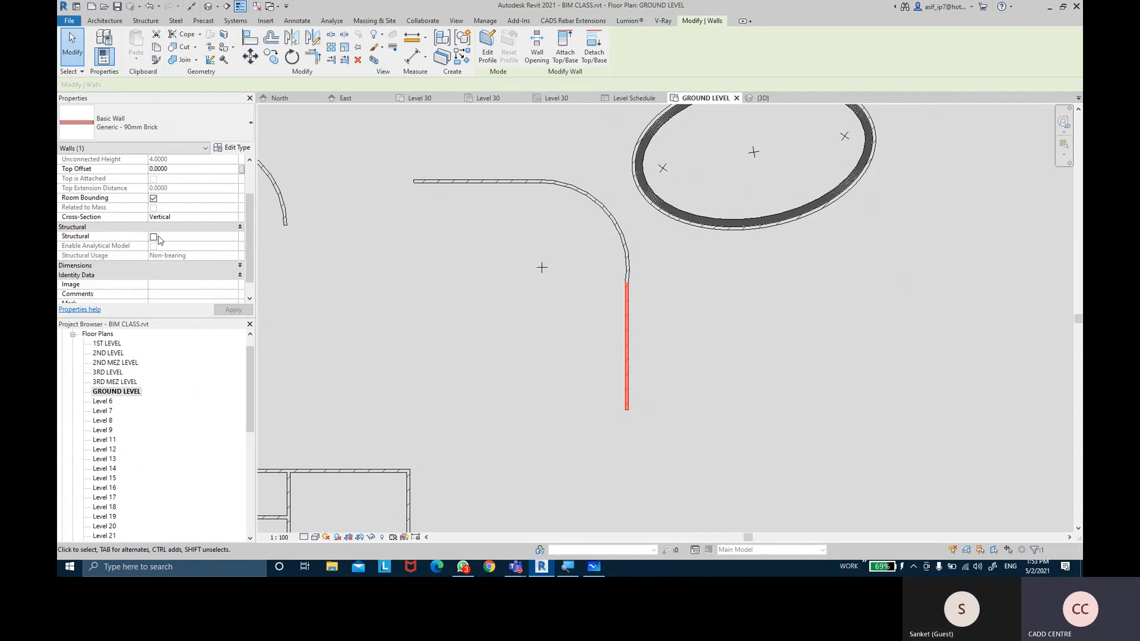
pyautogui.click(593, 566)
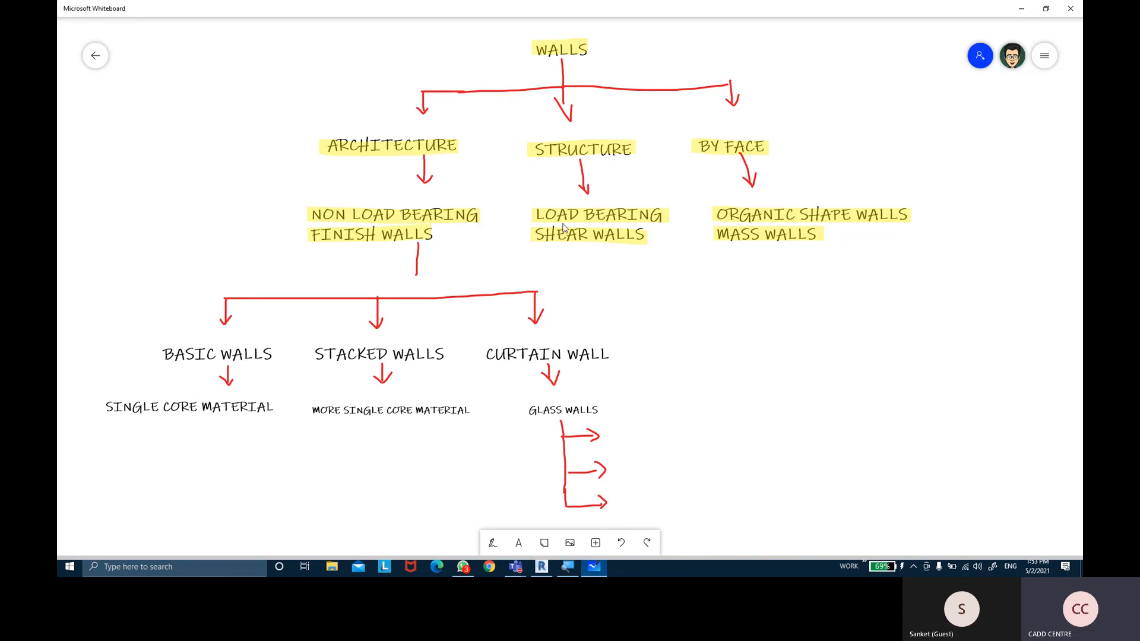
pyautogui.click(594, 567)
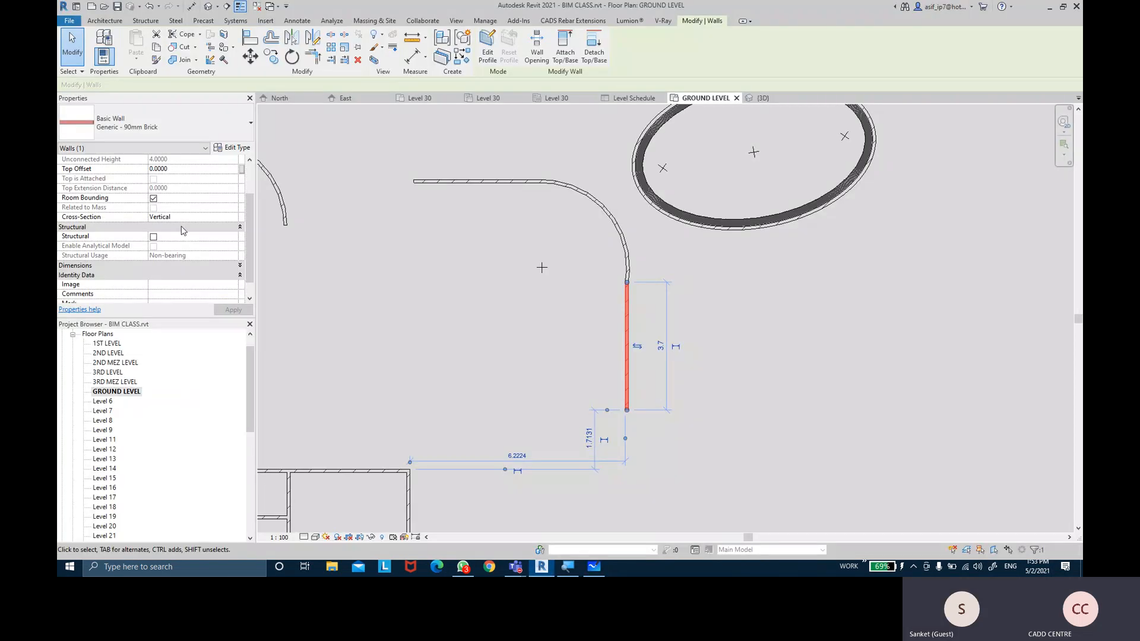
pyautogui.click(153, 237)
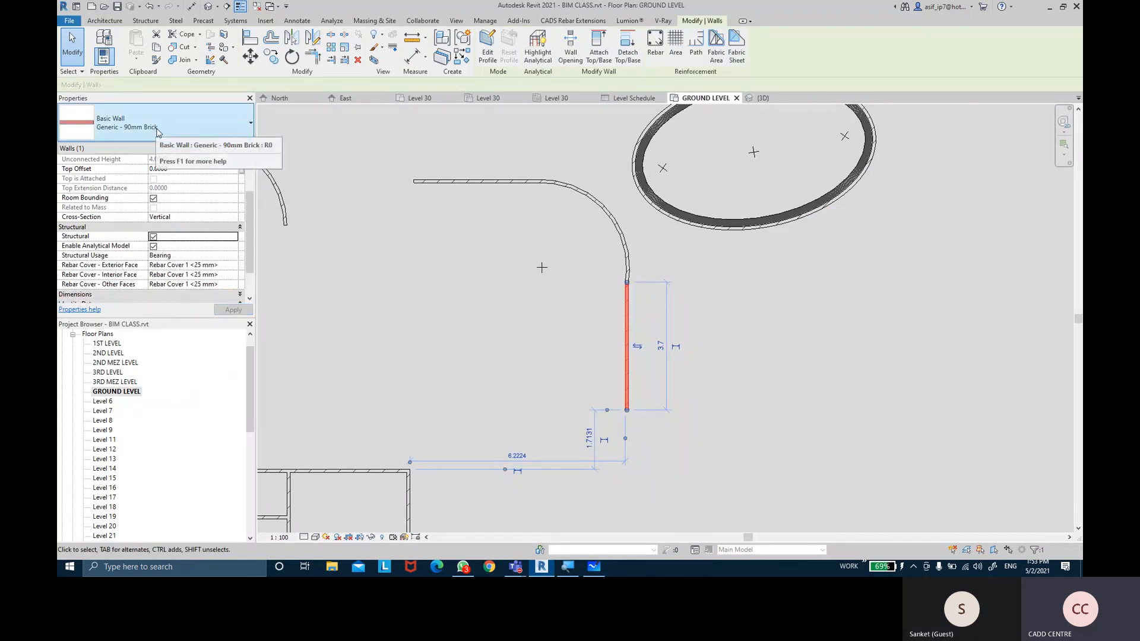
pyautogui.click(153, 236)
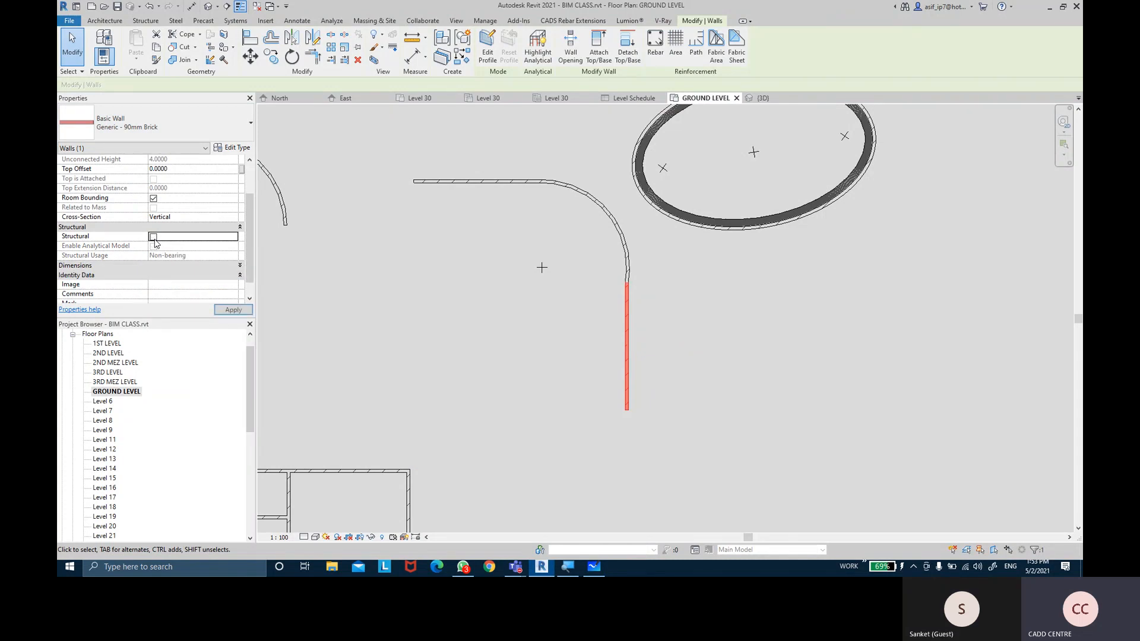
pyautogui.scroll(-2, 525, 314)
pyautogui.moveTo(529, 312); pyautogui.dragTo(847, 296, button='middle')
pyautogui.moveTo(486, 277); pyautogui.dragTo(819, 247, button='middle')
pyautogui.scroll(2, 387, 211)
pyautogui.moveTo(389, 211); pyautogui.dragTo(621, 220, button='middle')
pyautogui.scroll(1, 621, 219)
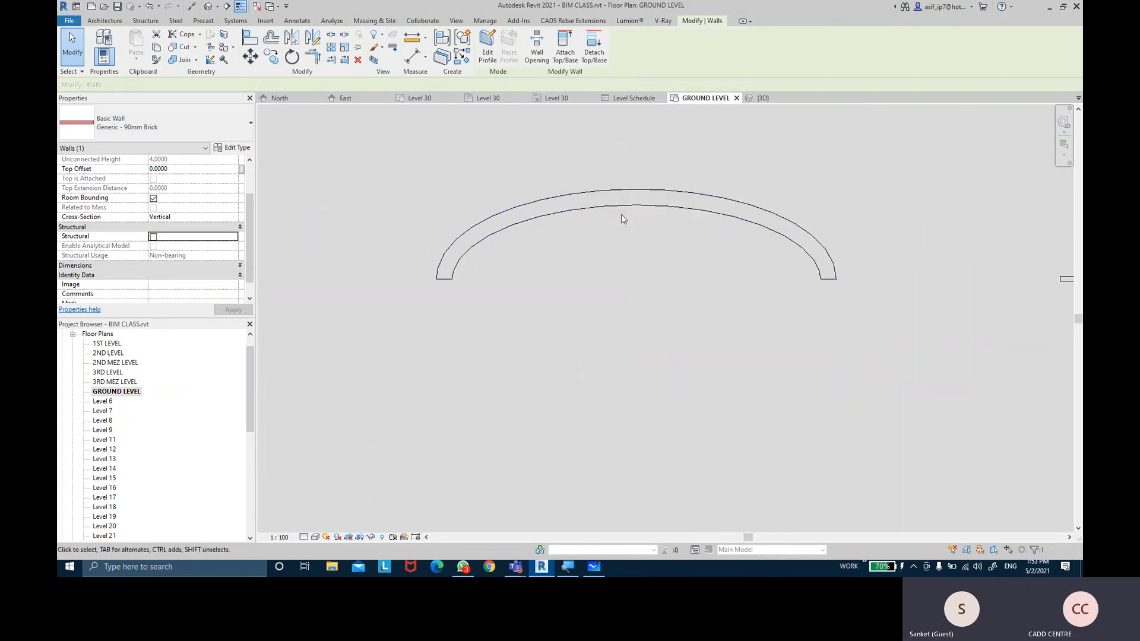
# Mark the arched 300mm concrete wall as Structural
pyautogui.click(628, 206)
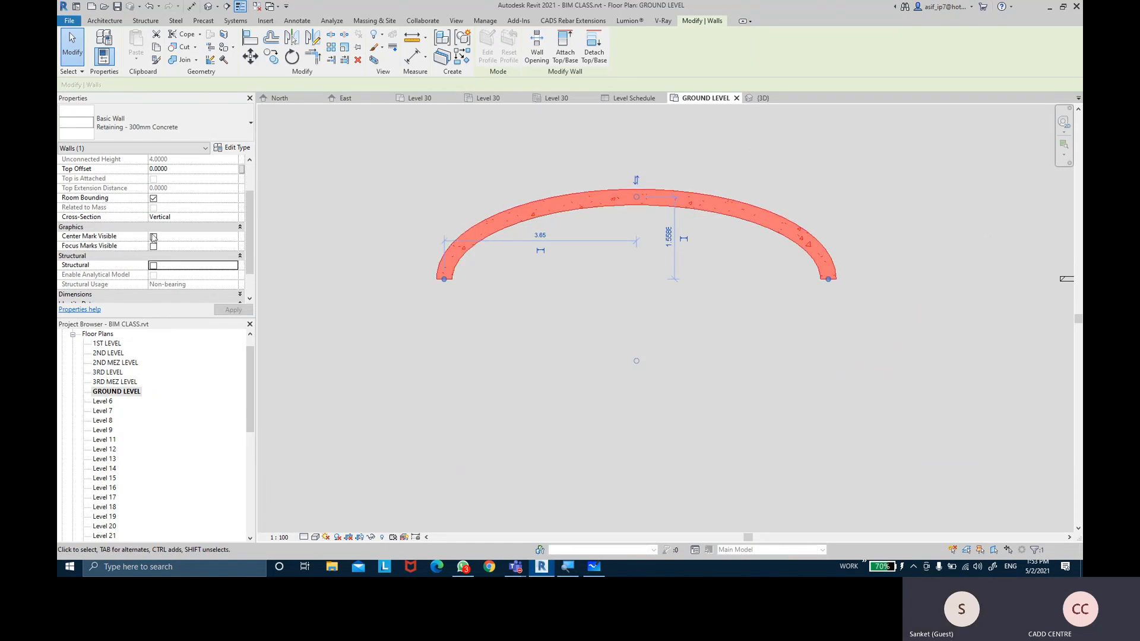
pyautogui.click(154, 266)
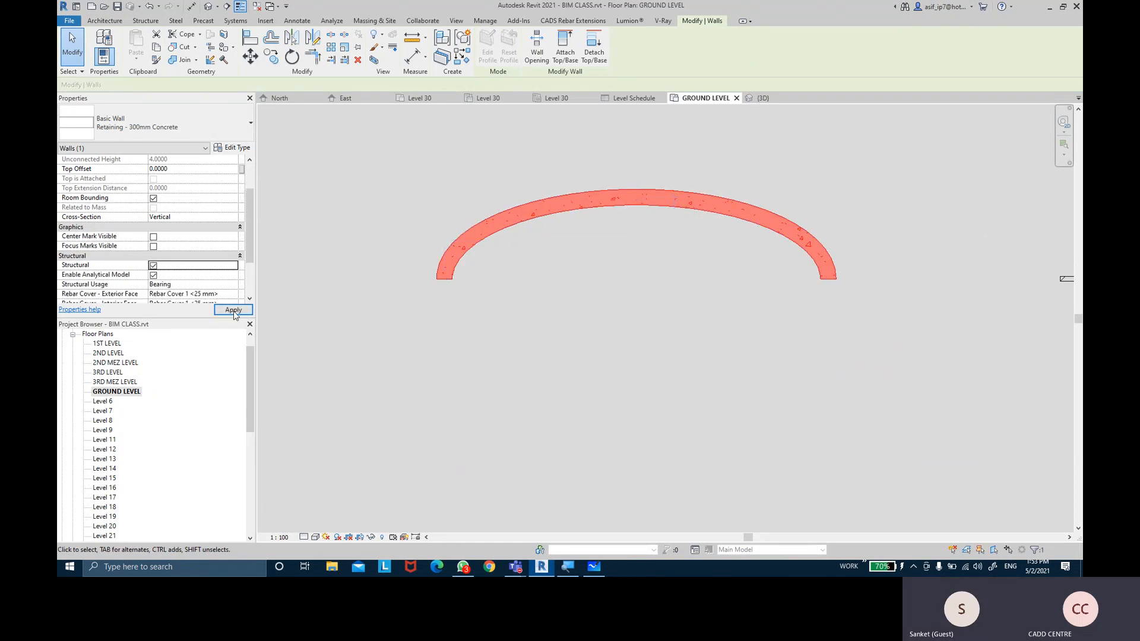
pyautogui.click(233, 311)
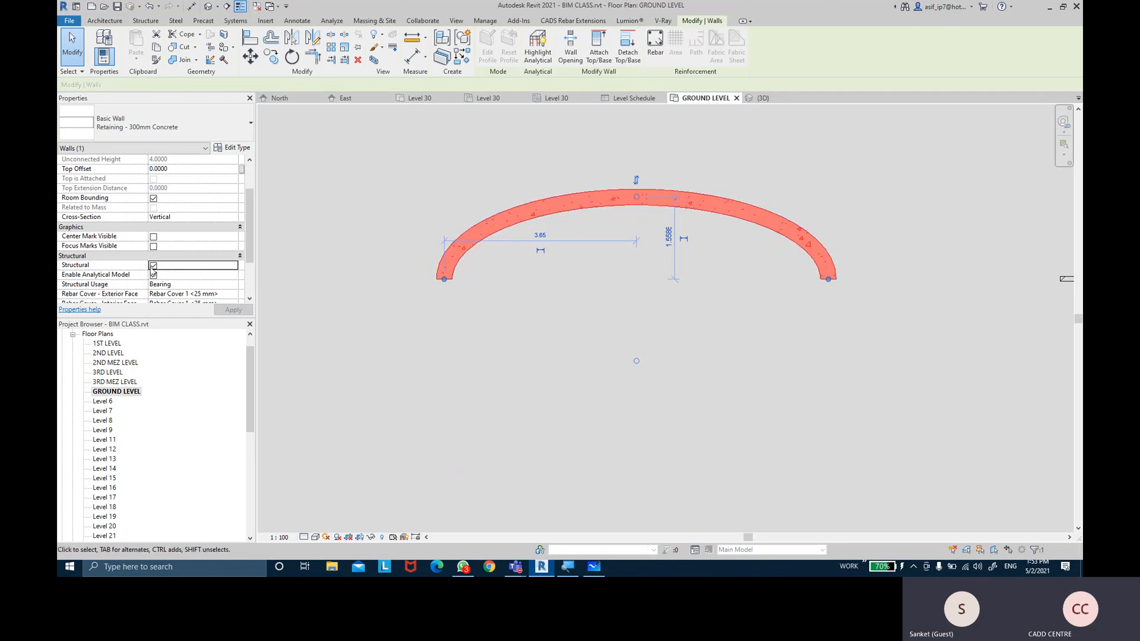
# Set the arched wall's Structural Usage to Shear and show its length, area and volume
pyautogui.scroll(-1, 209, 290)
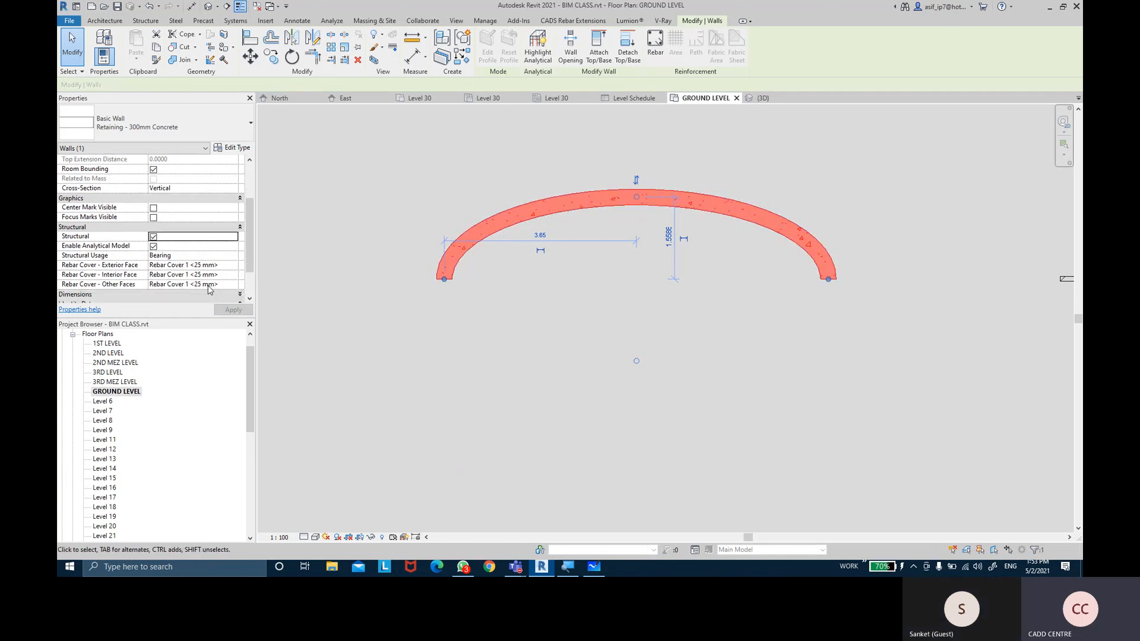
pyautogui.click(233, 256)
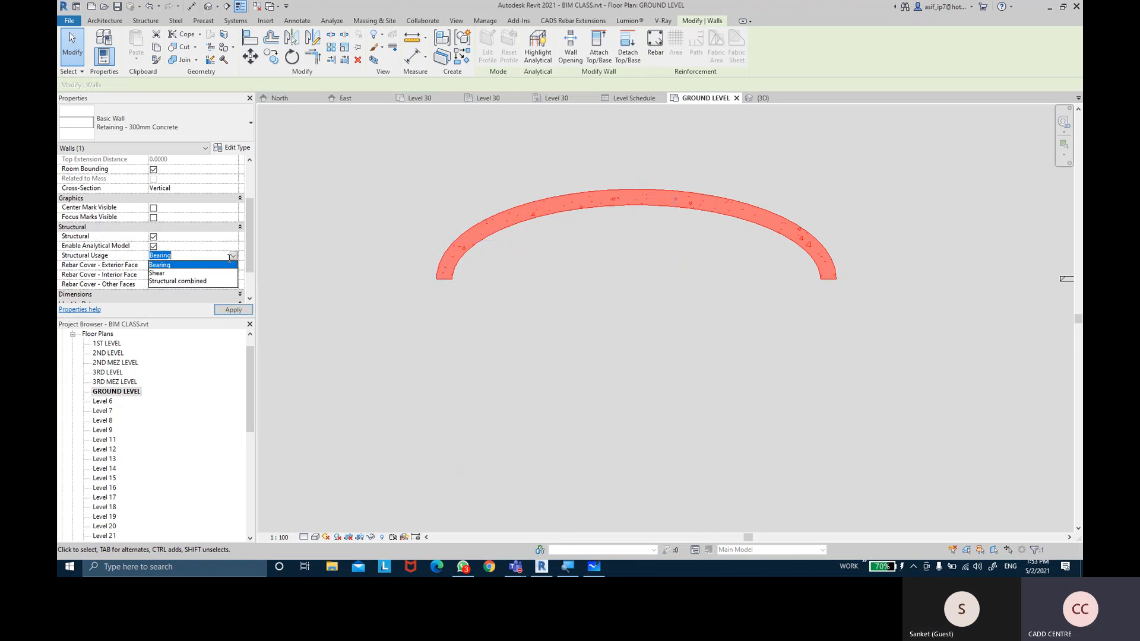
pyautogui.click(158, 273)
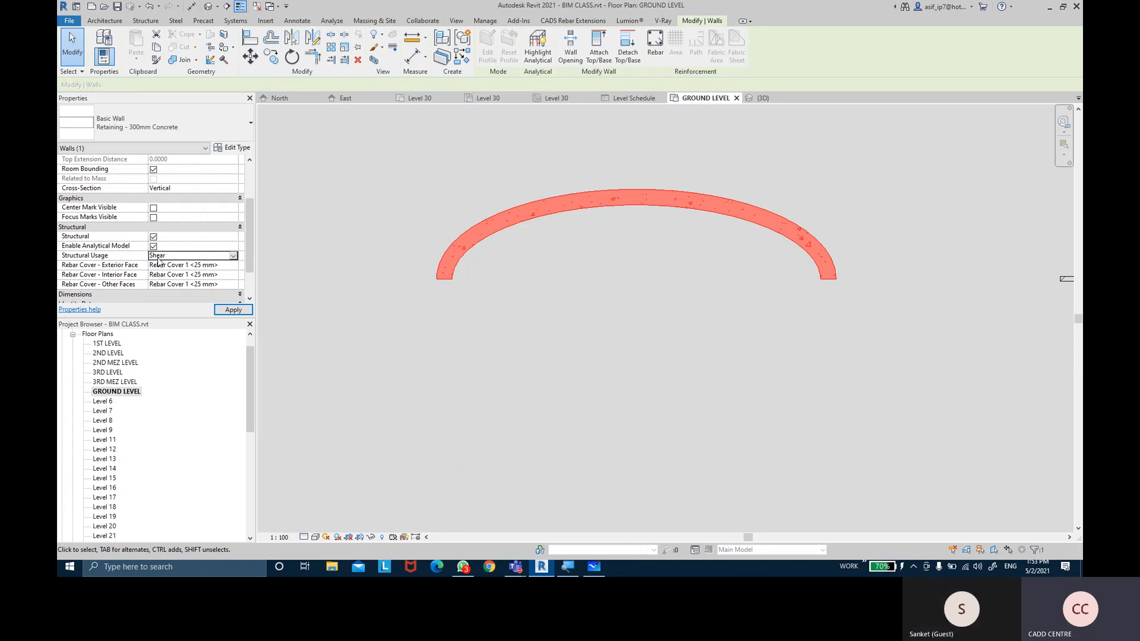
pyautogui.click(233, 310)
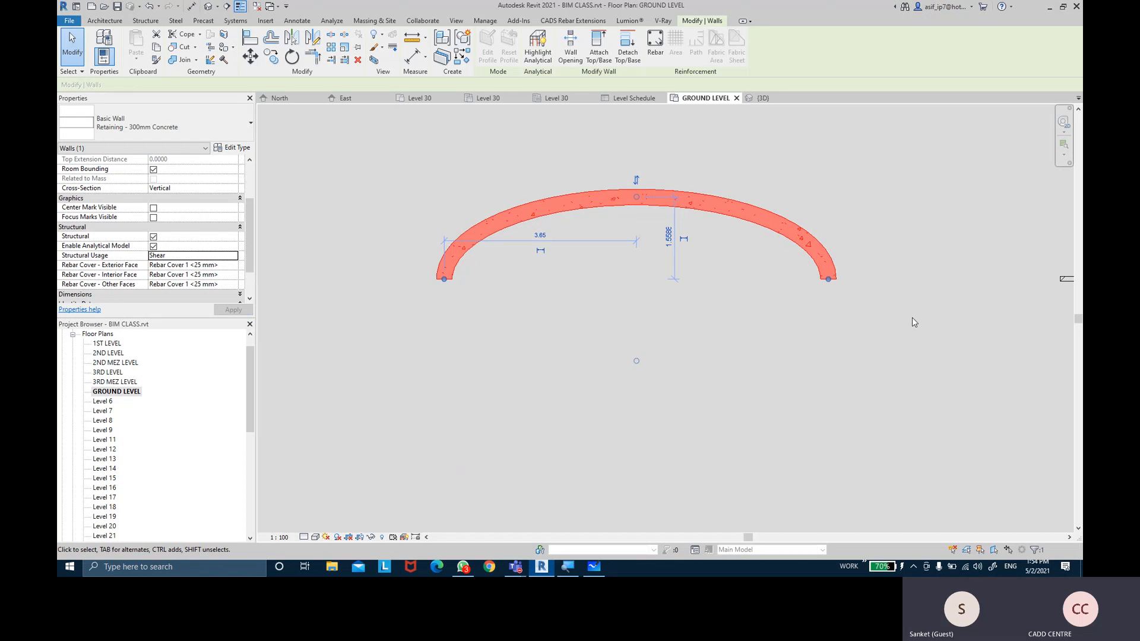
pyautogui.scroll(-2, 117, 249)
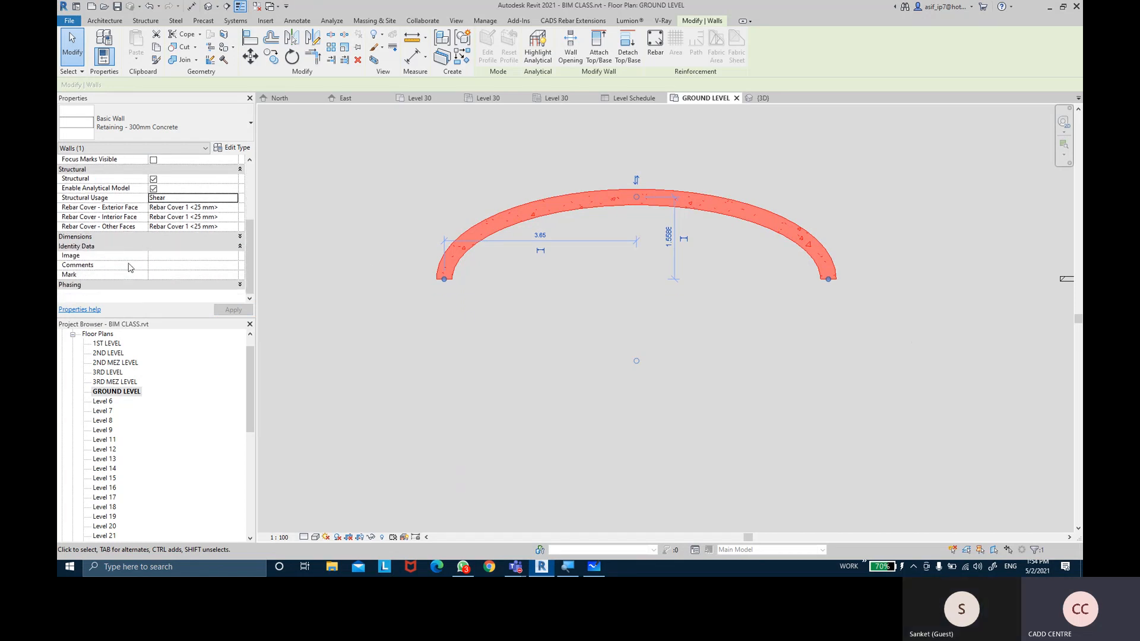
pyautogui.click(102, 237)
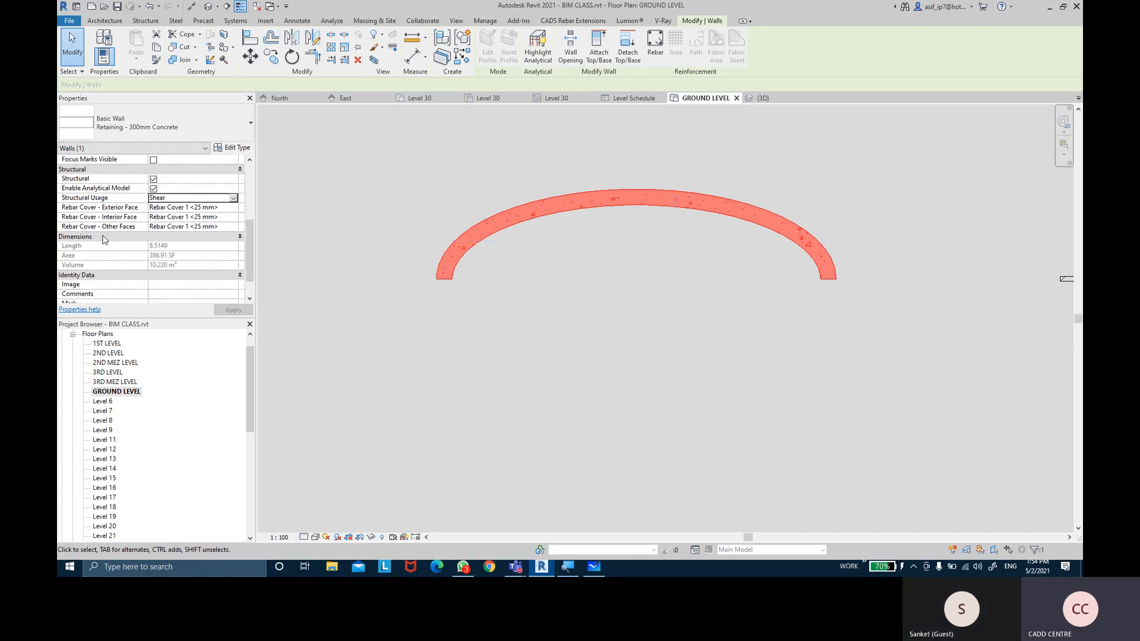
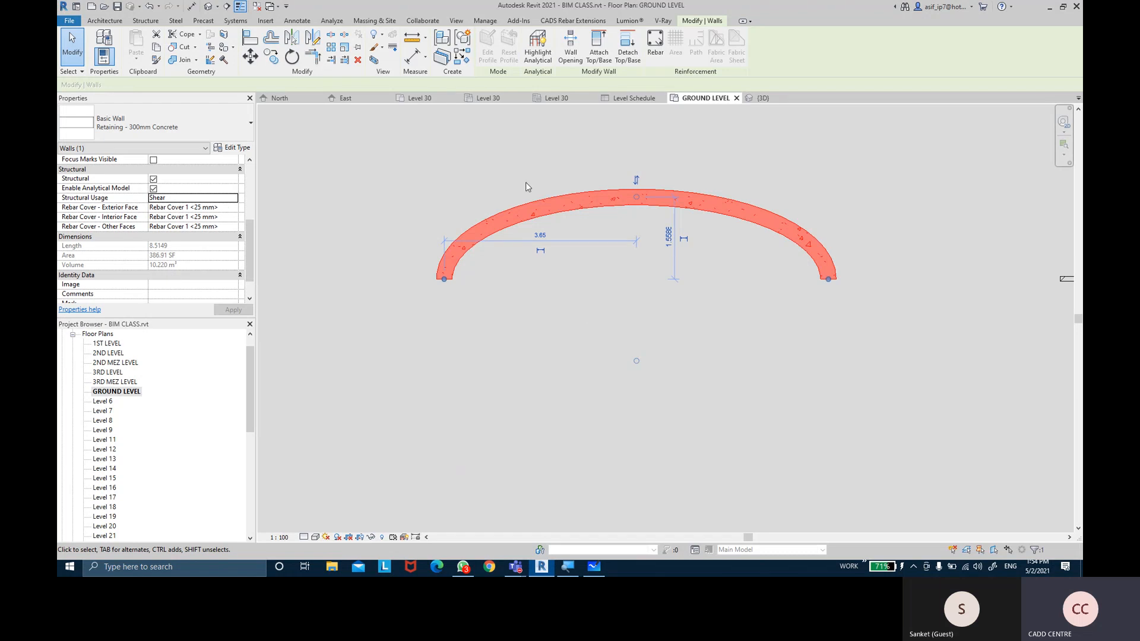
# Select the straight brick wall, then the masonry wall at the top, to review them
pyautogui.scroll(-3, 789, 292)
pyautogui.scroll(4, 768, 275)
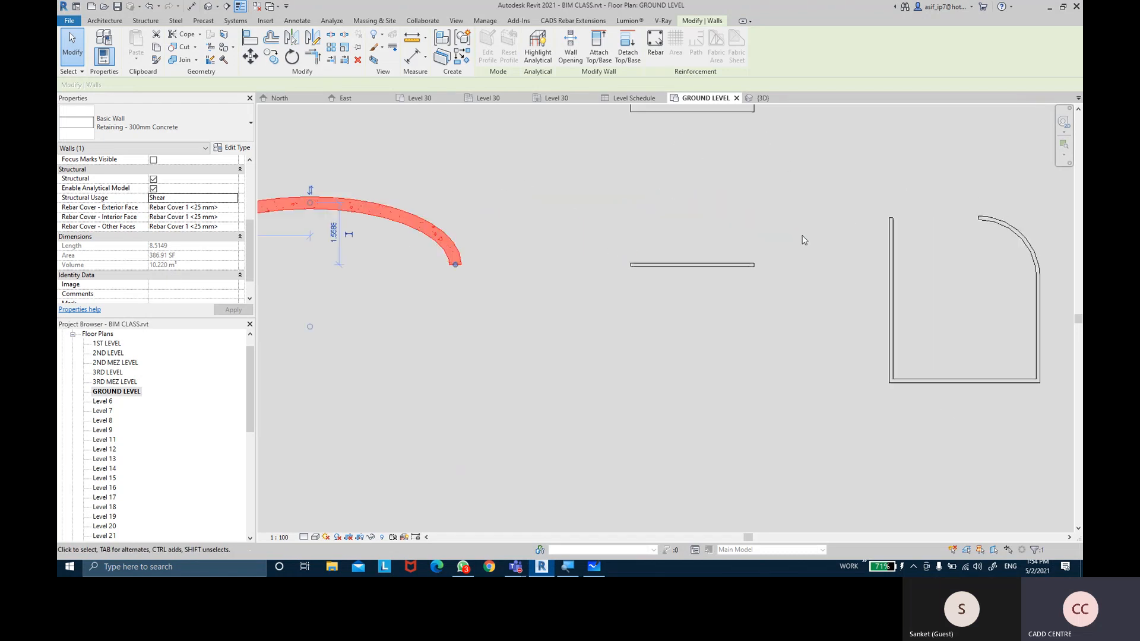
pyautogui.click(738, 264)
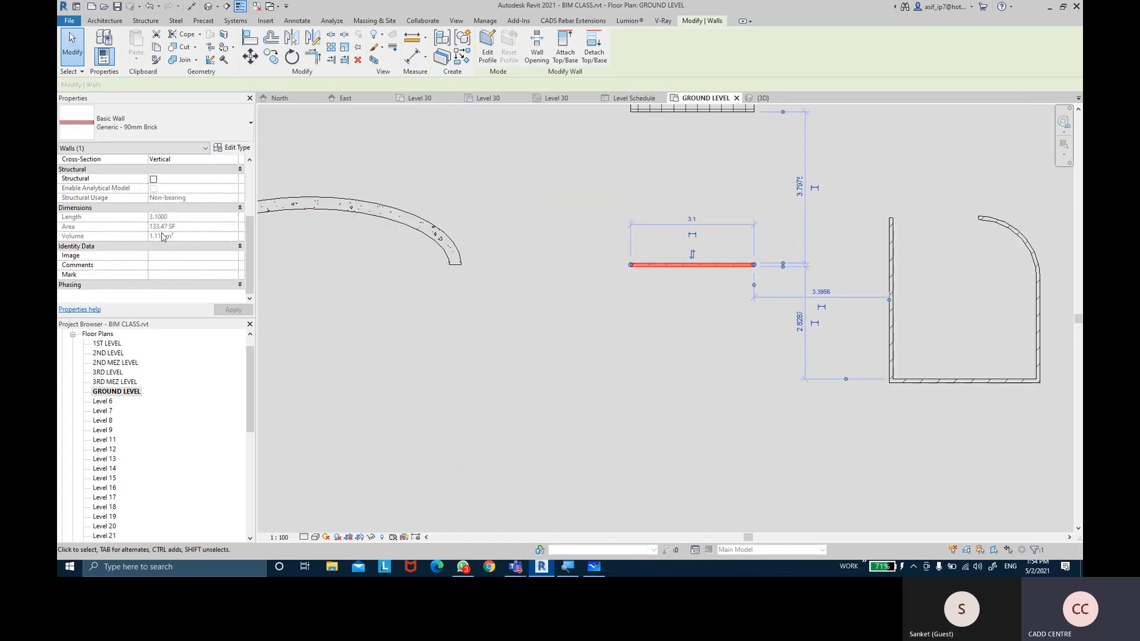
pyautogui.moveTo(797, 152); pyautogui.dragTo(771, 200, button='middle')
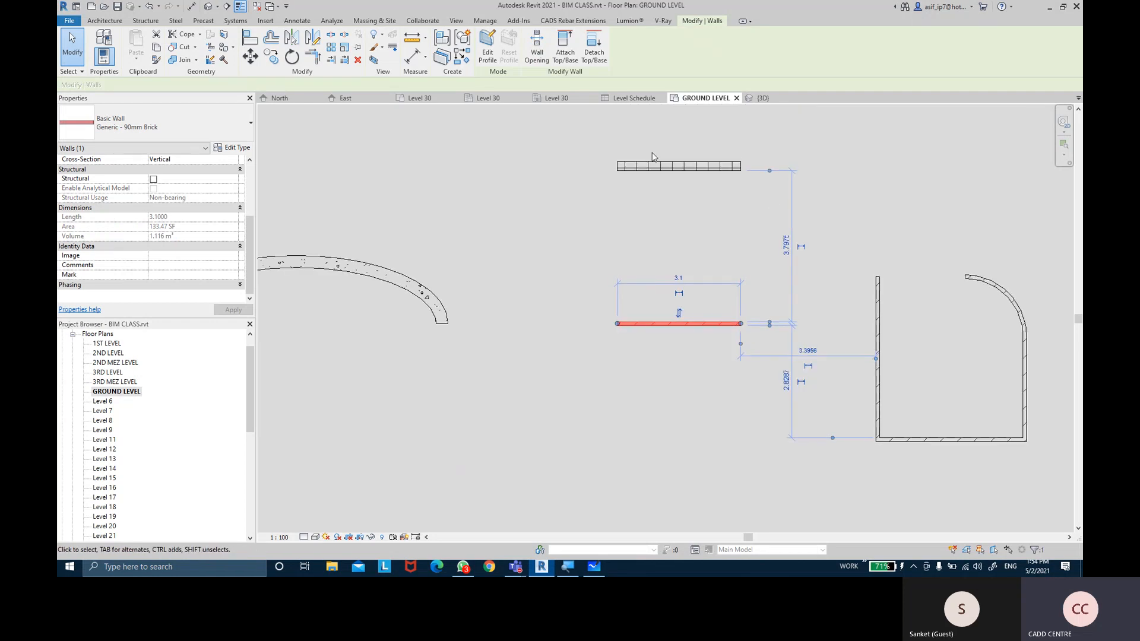
pyautogui.click(677, 167)
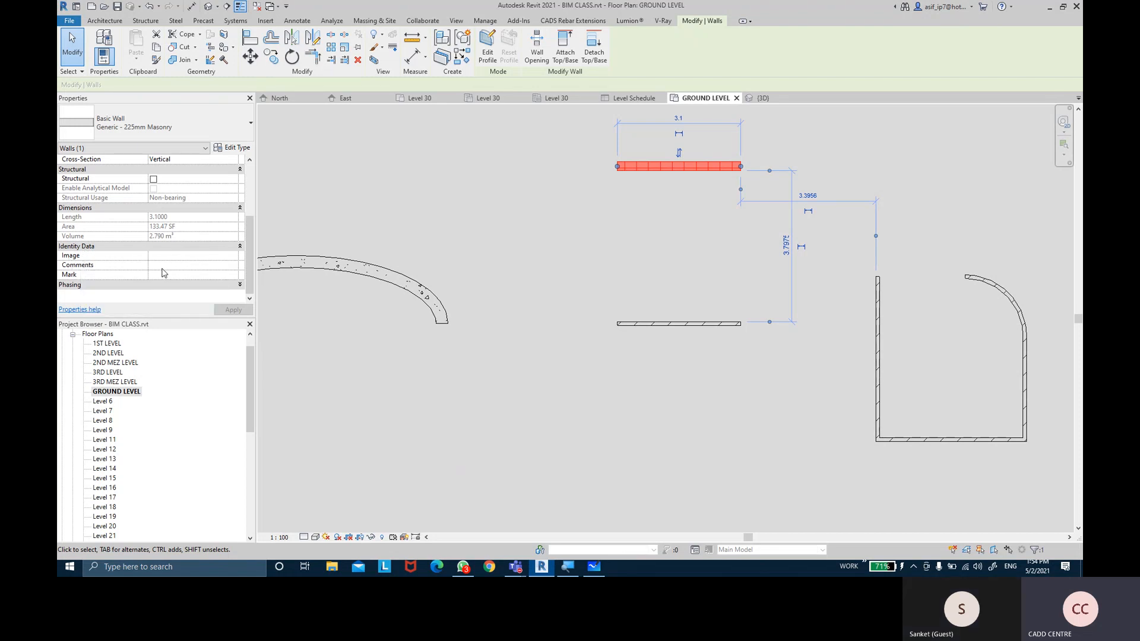
pyautogui.click(488, 175)
# Mark the U-shaped group's left vertical wall WA1 and its bottom wall WA2
pyautogui.moveTo(793, 269); pyautogui.dragTo(591, 204, button='middle')
pyautogui.scroll(2, 772, 225)
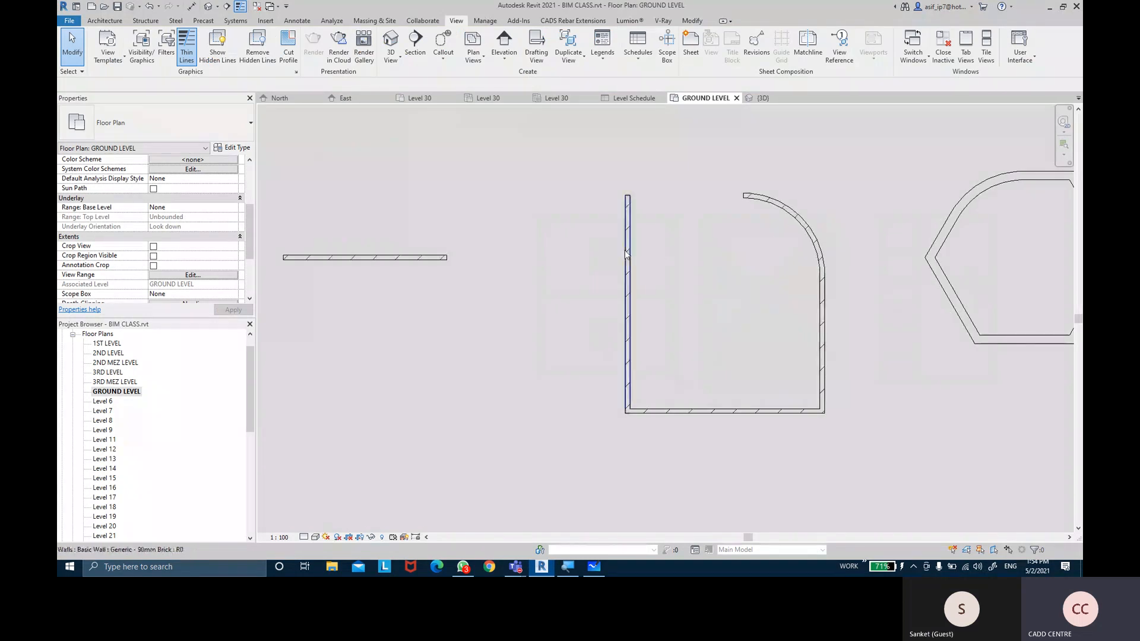
pyautogui.click(632, 289)
pyautogui.scroll(-4, 178, 257)
pyautogui.click(171, 273)
pyautogui.write('WA')
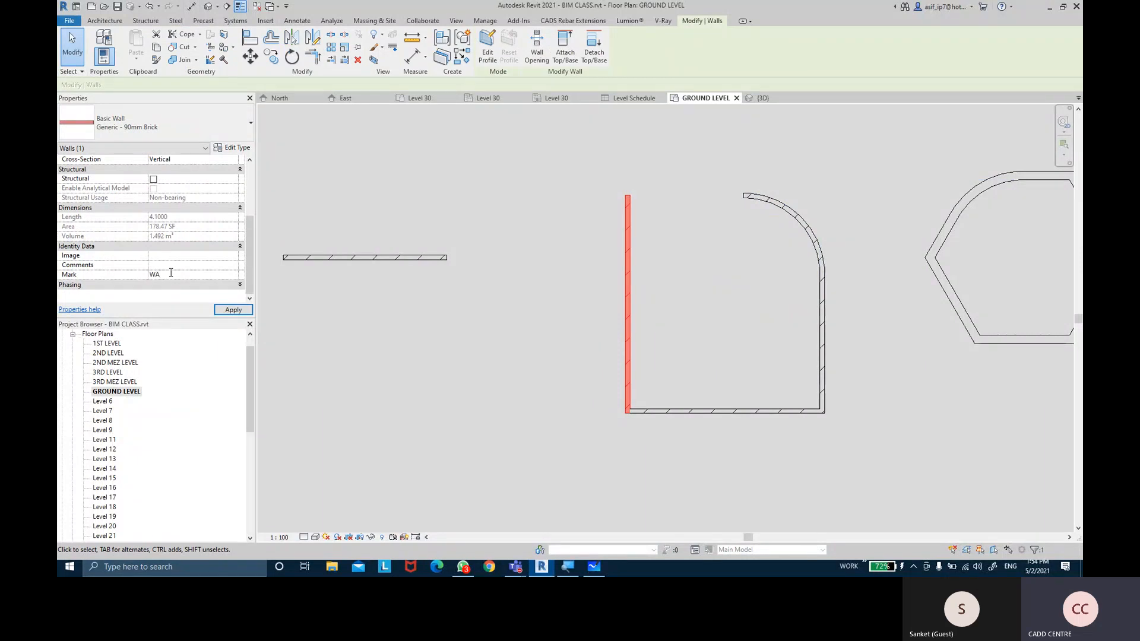
pyautogui.write('1')
pyautogui.click(232, 309)
pyautogui.click(657, 410)
pyautogui.click(188, 275)
pyautogui.write('WA2')
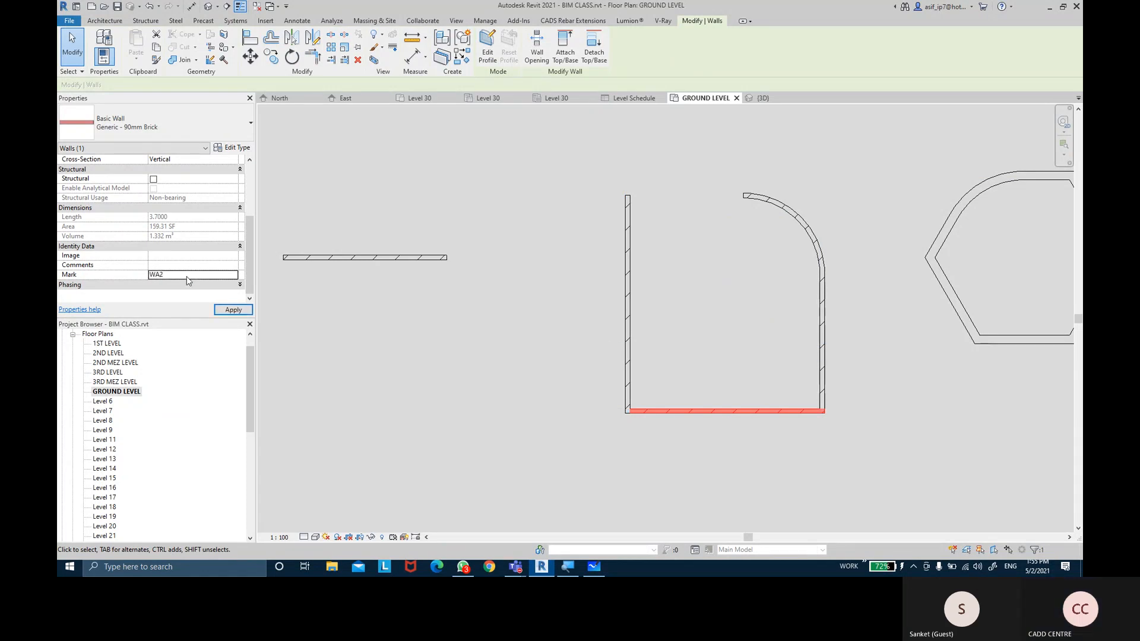
# Mark the right vertical wall WA3 and the curved wall WA4
pyautogui.click(822, 345)
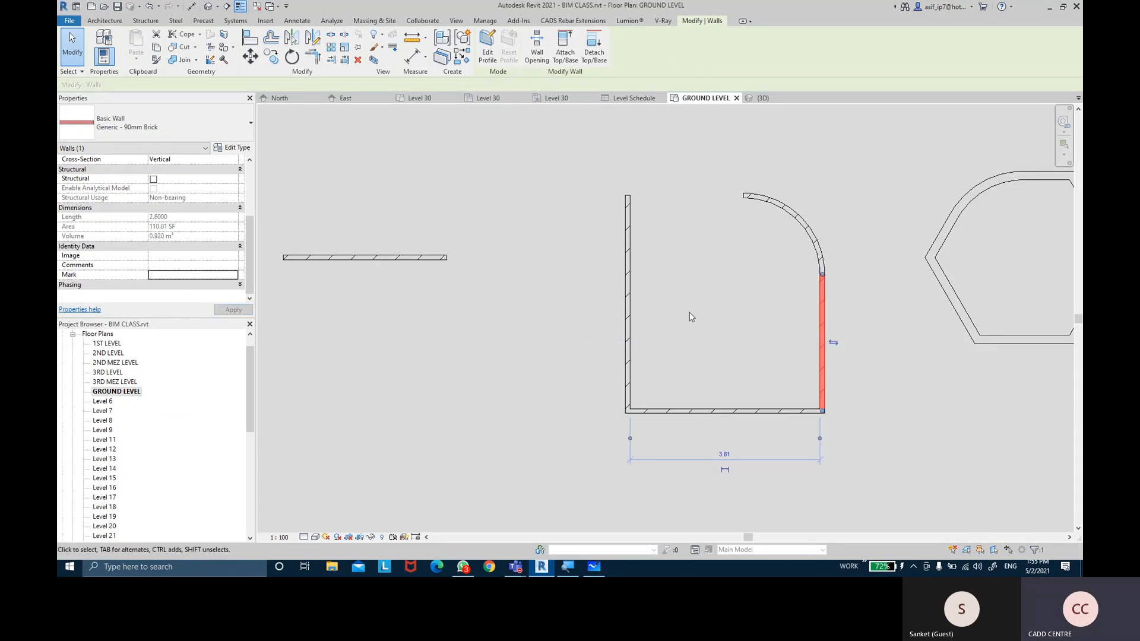
pyautogui.click(206, 274)
pyautogui.write('WA3')
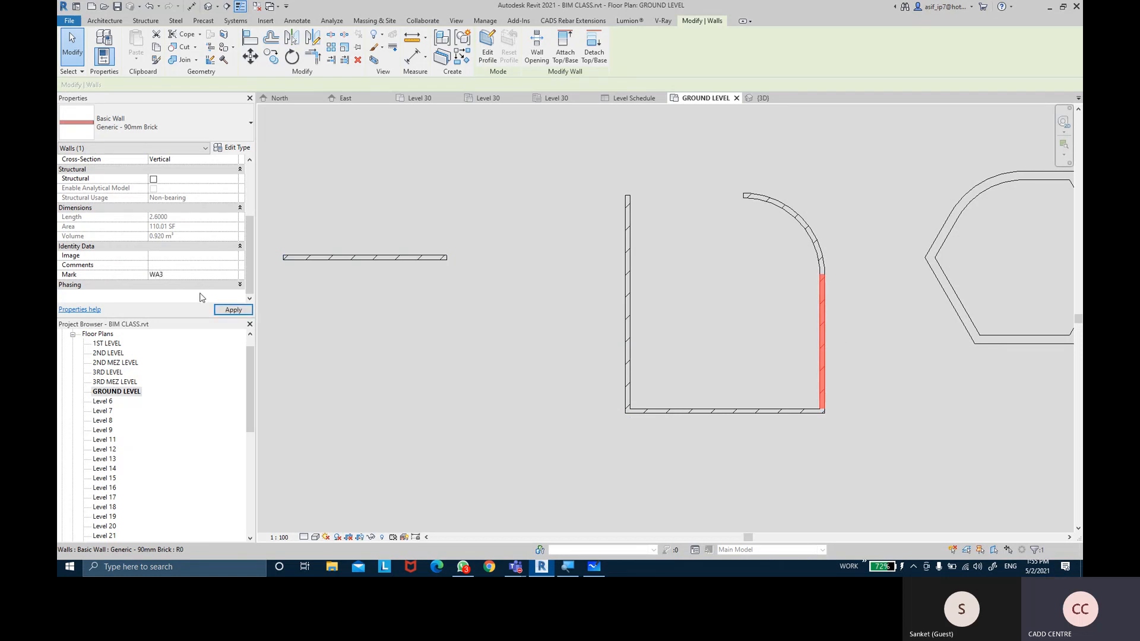
pyautogui.click(235, 309)
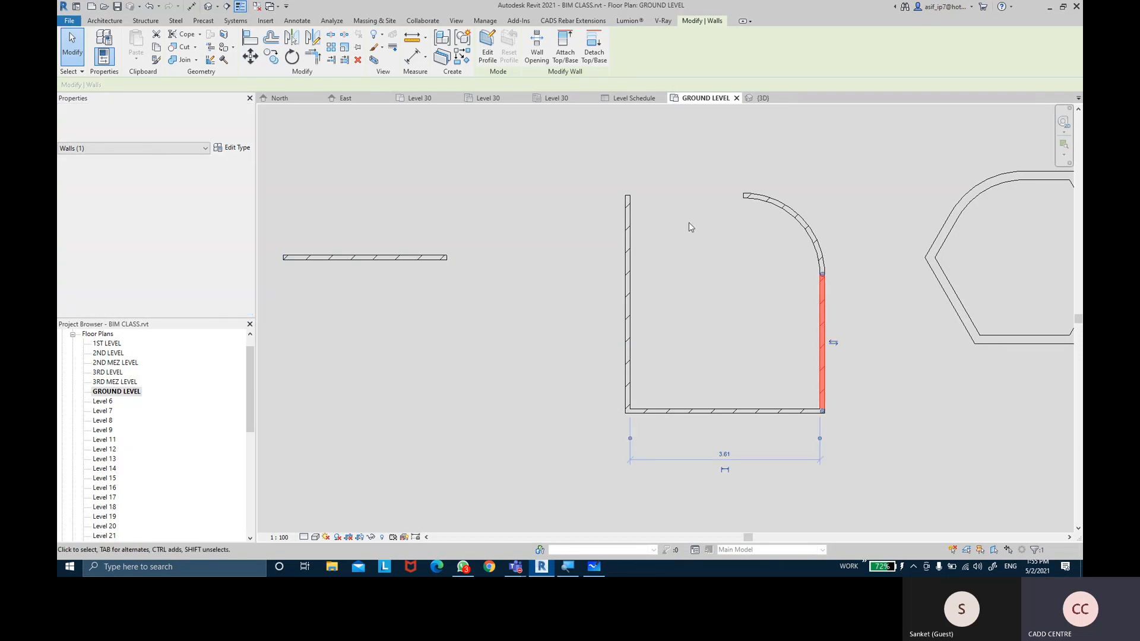
pyautogui.click(772, 203)
pyautogui.click(190, 293)
pyautogui.write('WA4')
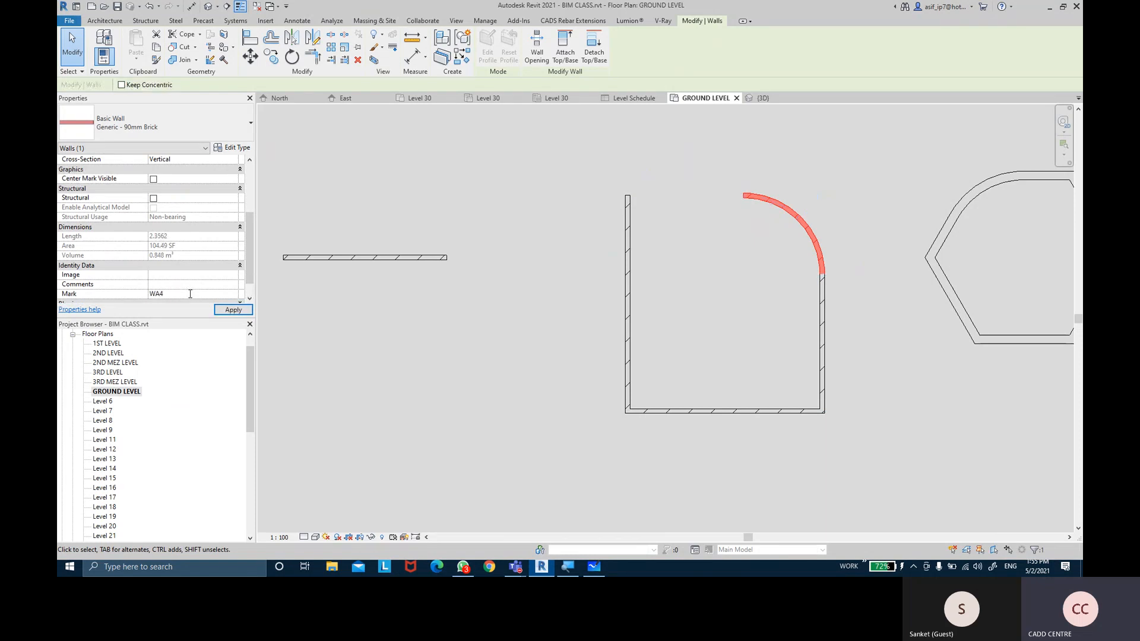
pyautogui.click(493, 298)
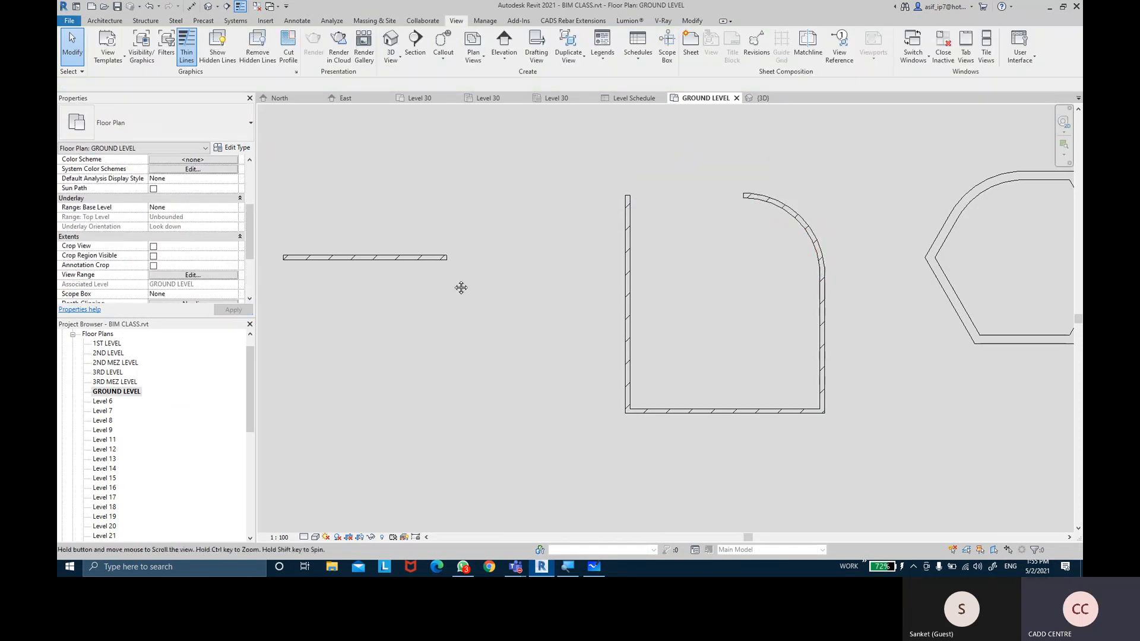
# Mark the free-standing straight wall WA5, comment it GREEN WALL, and open its image list
pyautogui.moveTo(461, 287); pyautogui.dragTo(495, 292, button='middle')
pyautogui.click(447, 265)
pyautogui.click(182, 276)
pyautogui.write('WA')
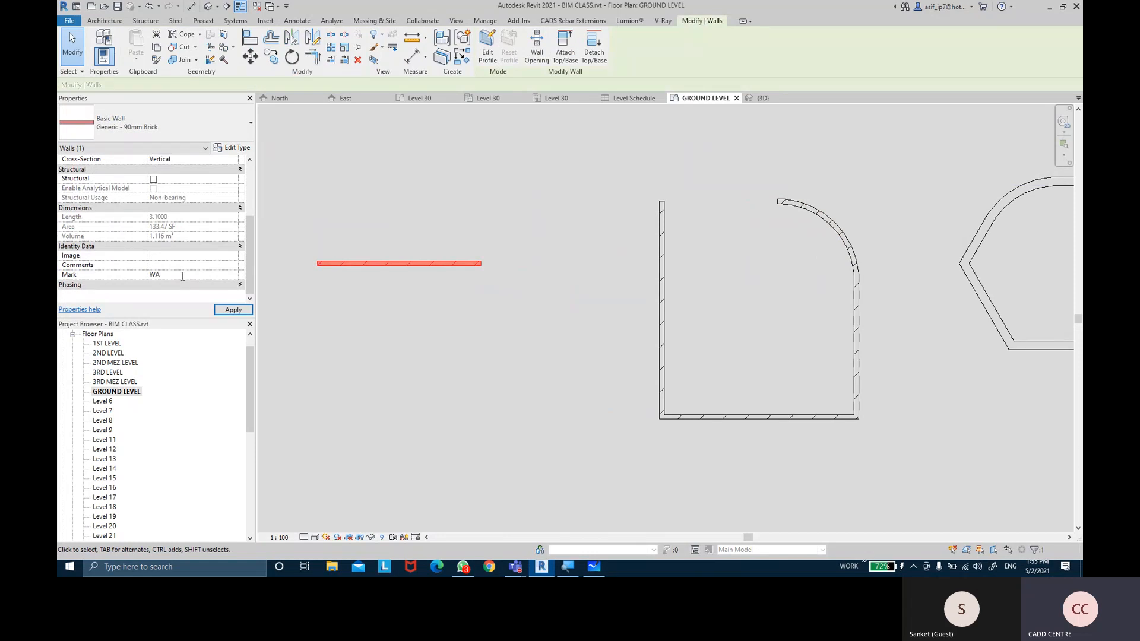
pyautogui.write('5')
pyautogui.click(233, 309)
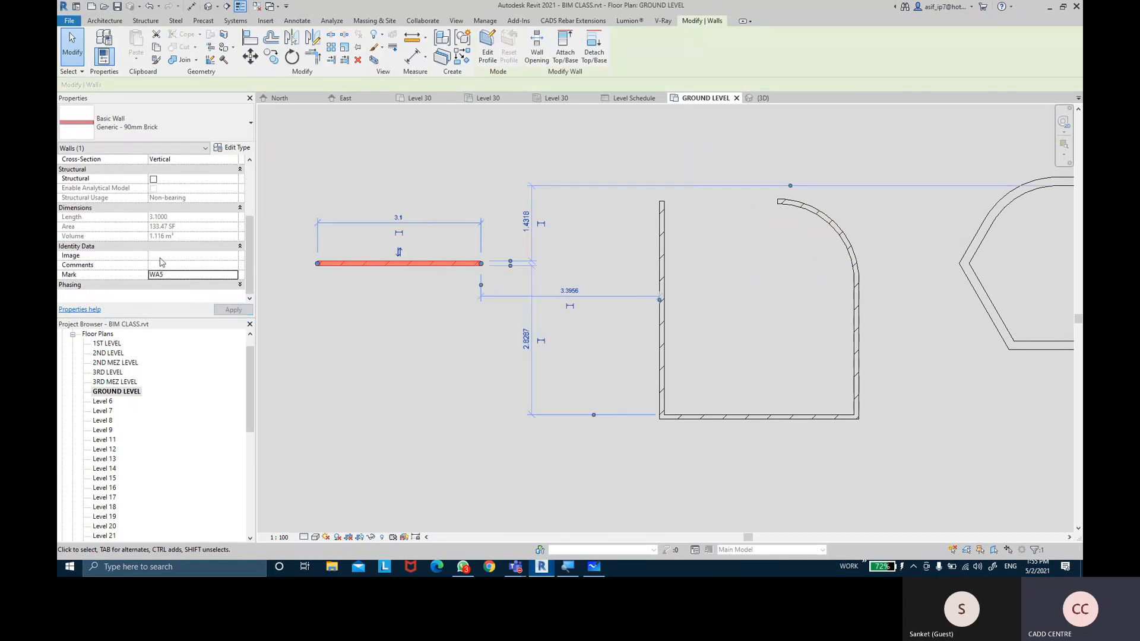
pyautogui.click(166, 265)
pyautogui.write('GREEN WALL')
pyautogui.click(232, 310)
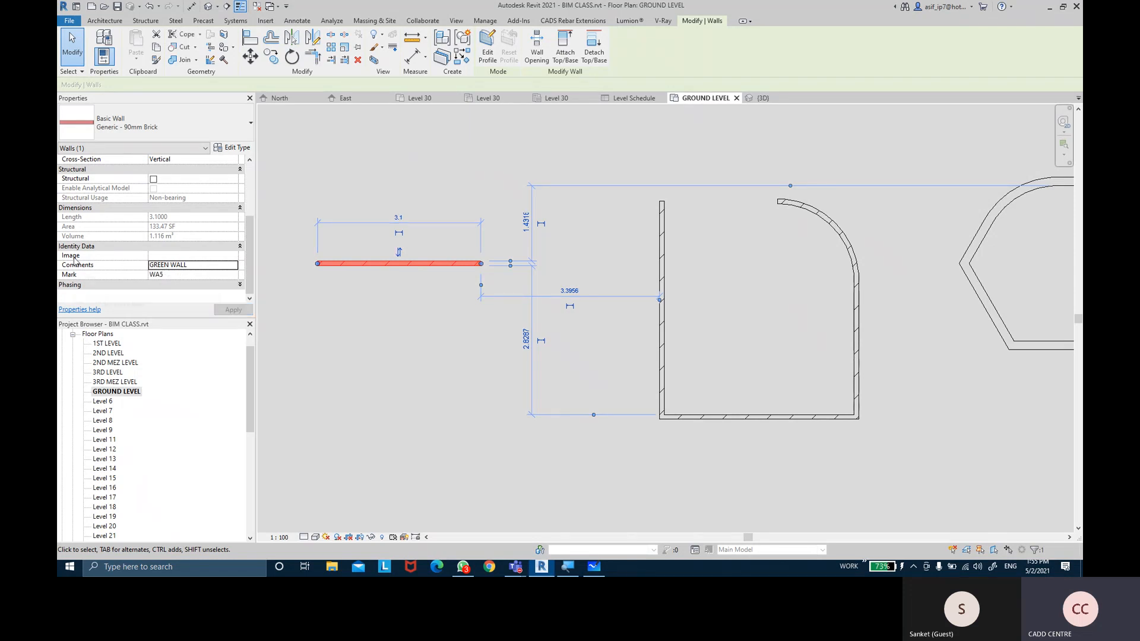
pyautogui.click(193, 255)
pyautogui.click(235, 257)
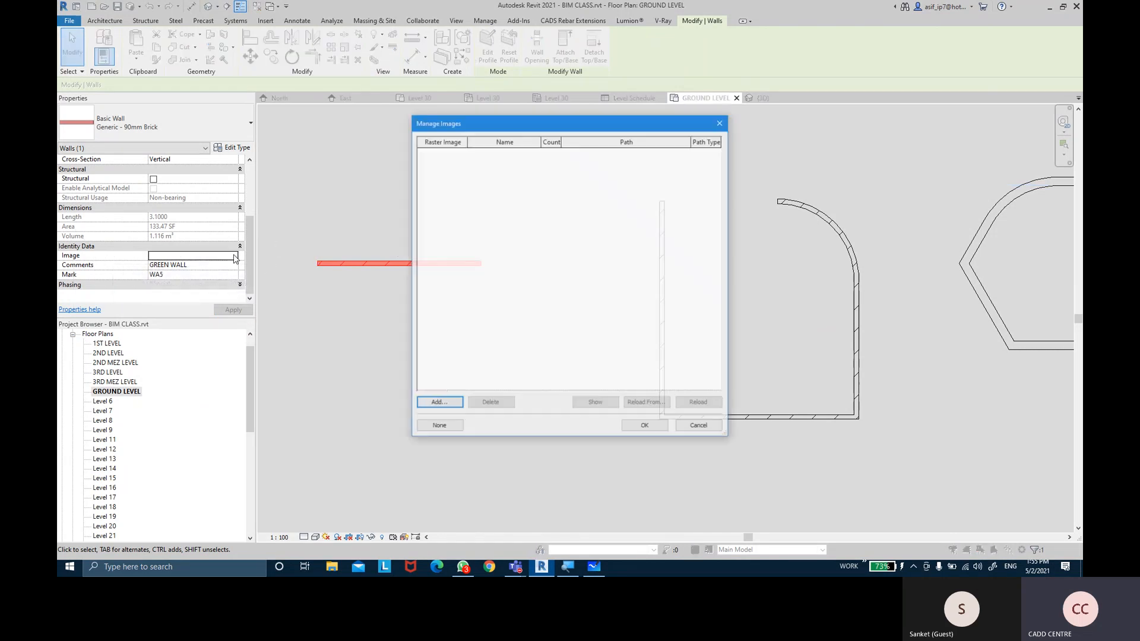
# Import artificial-vertical-grass-wall-500x500.jpg from the class folder and assign it as the wall's image
pyautogui.click(435, 403)
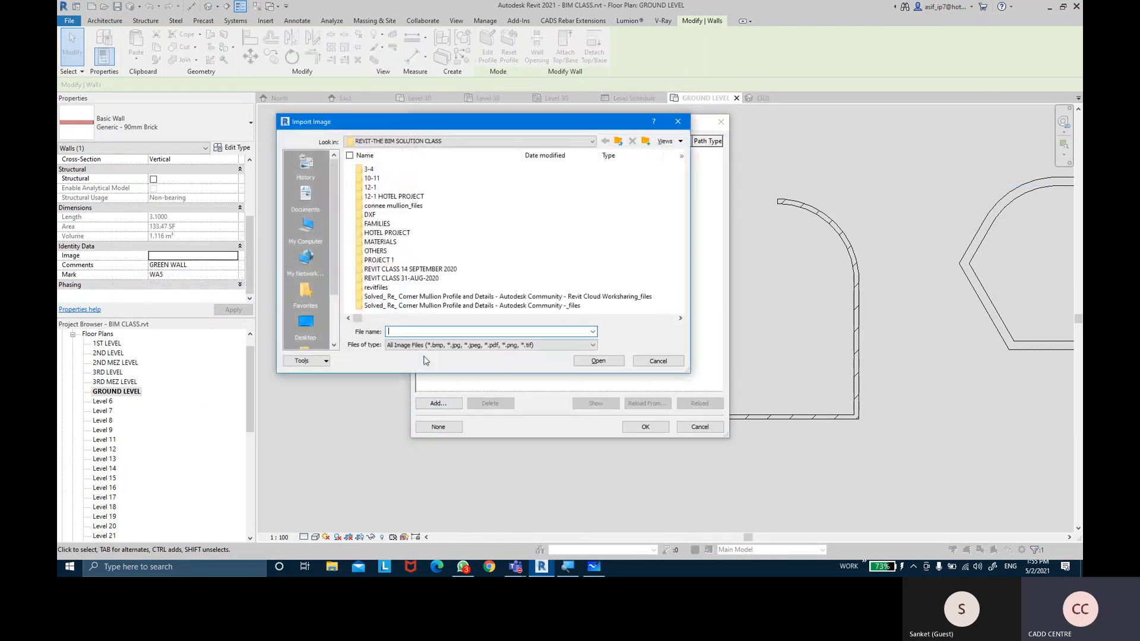
pyautogui.scroll(-5, 414, 265)
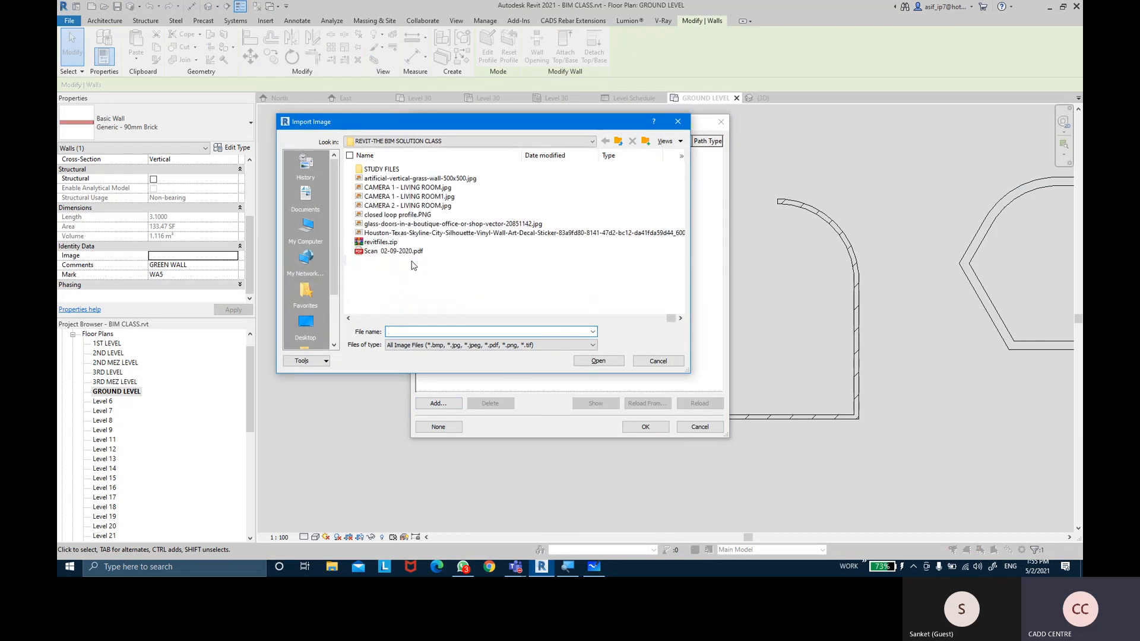
pyautogui.click(408, 224)
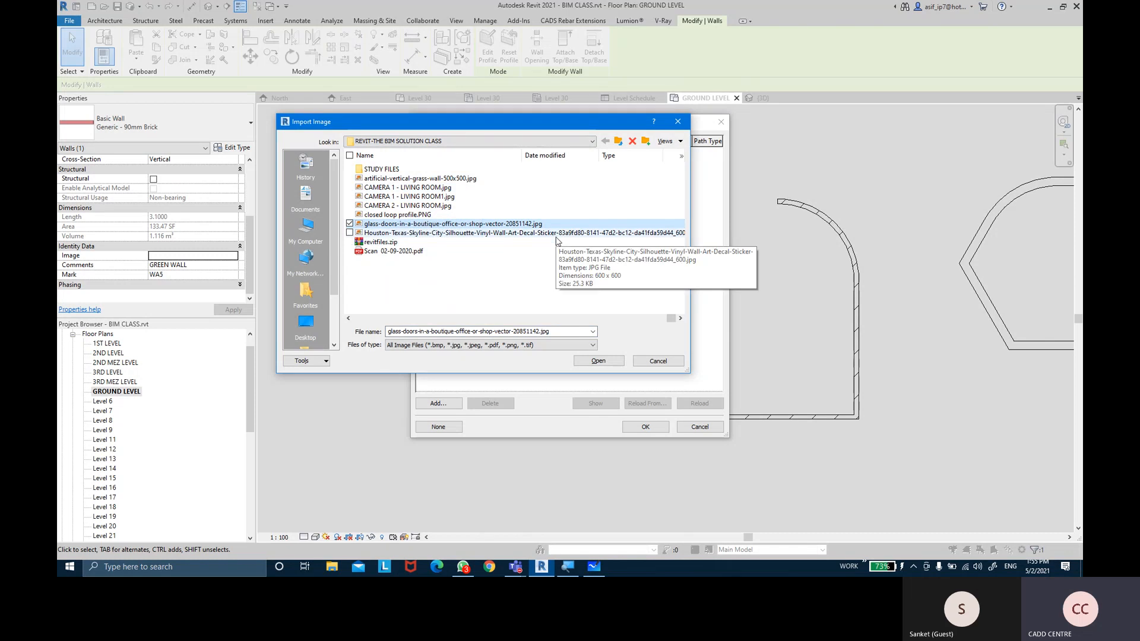
pyautogui.scroll(5, 555, 243)
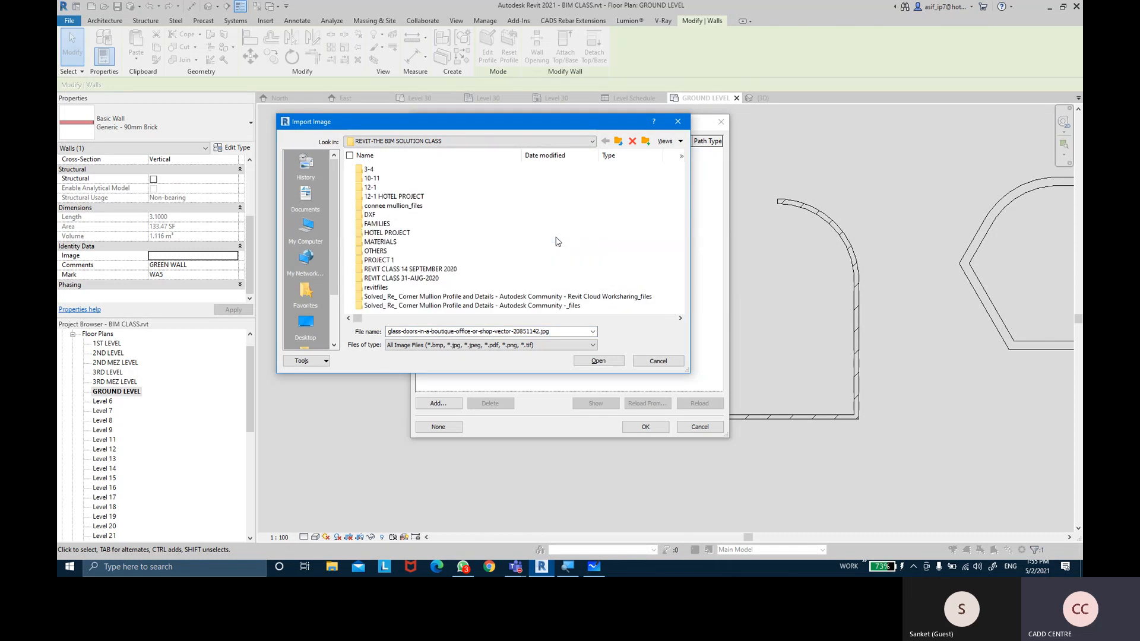
pyautogui.click(414, 234)
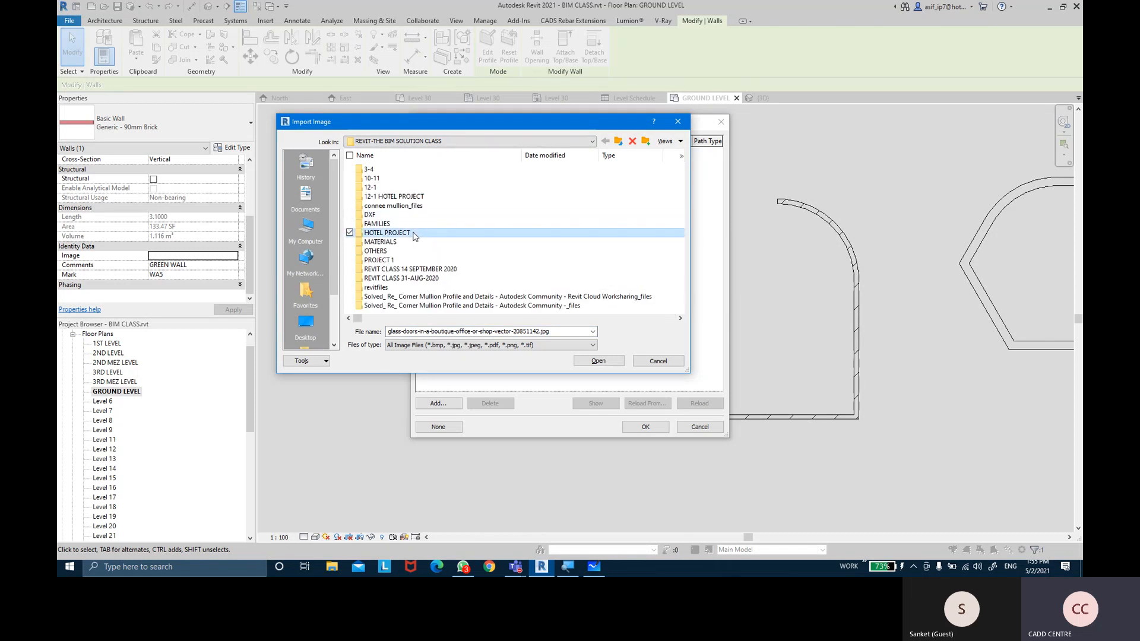
pyautogui.doubleClick(415, 243)
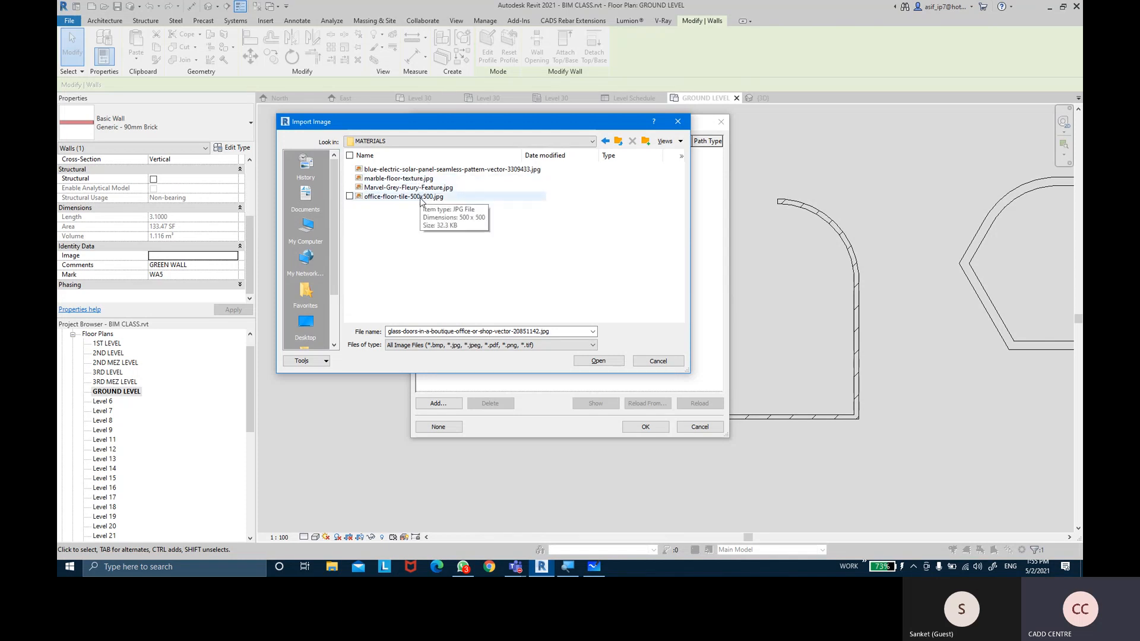
pyautogui.click(665, 141)
pyautogui.click(704, 176)
pyautogui.click(618, 141)
pyautogui.click(399, 286)
pyautogui.click(598, 361)
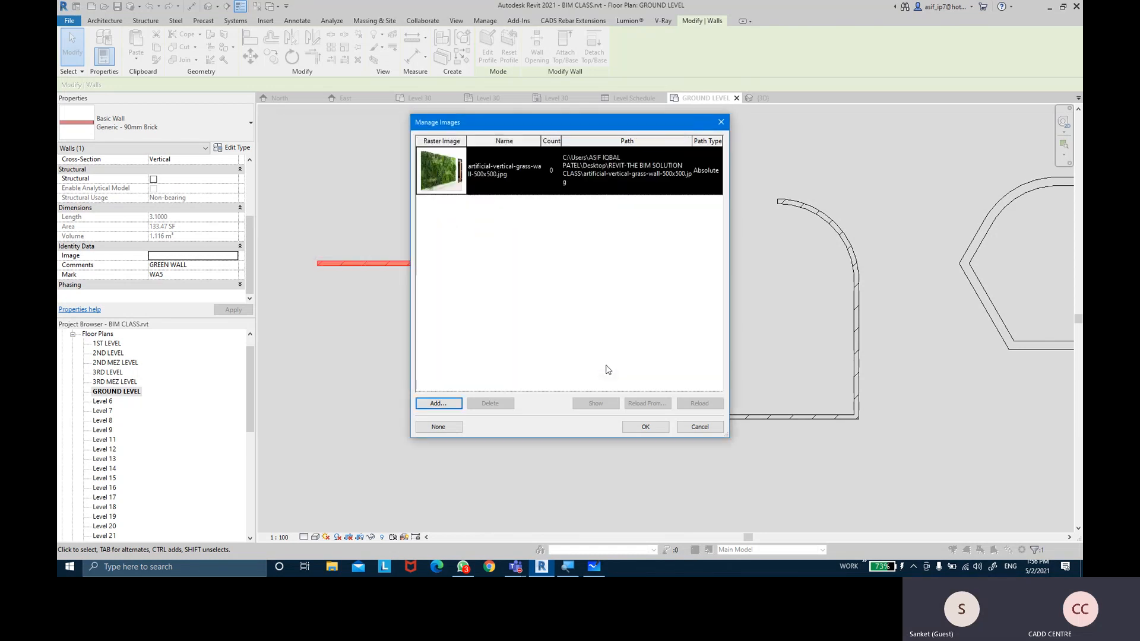
pyautogui.click(645, 427)
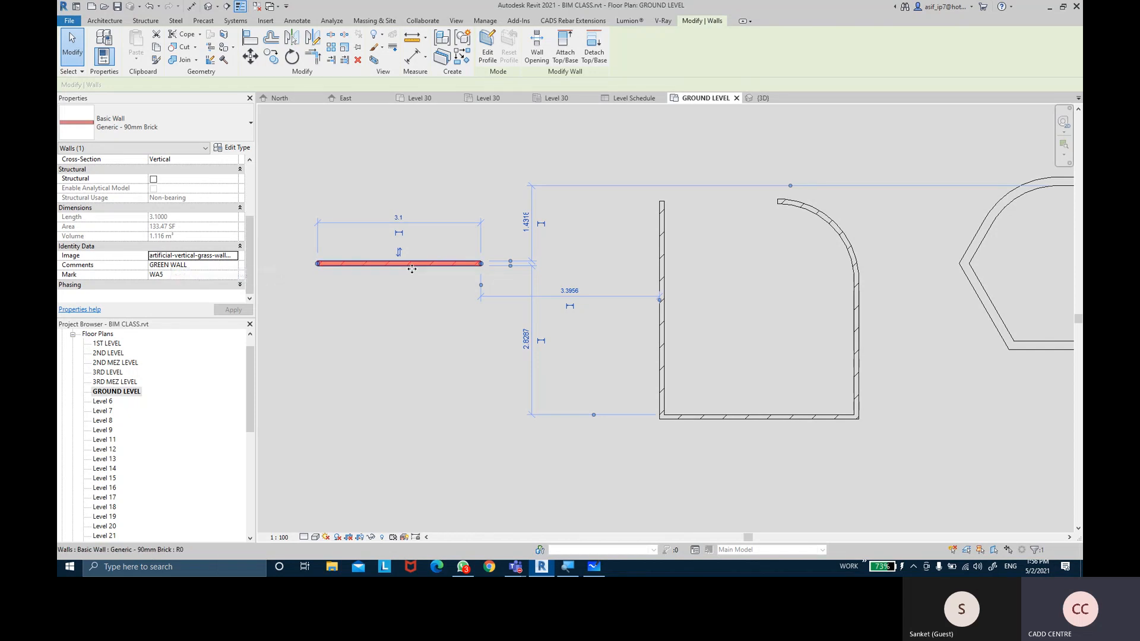
pyautogui.click(406, 306)
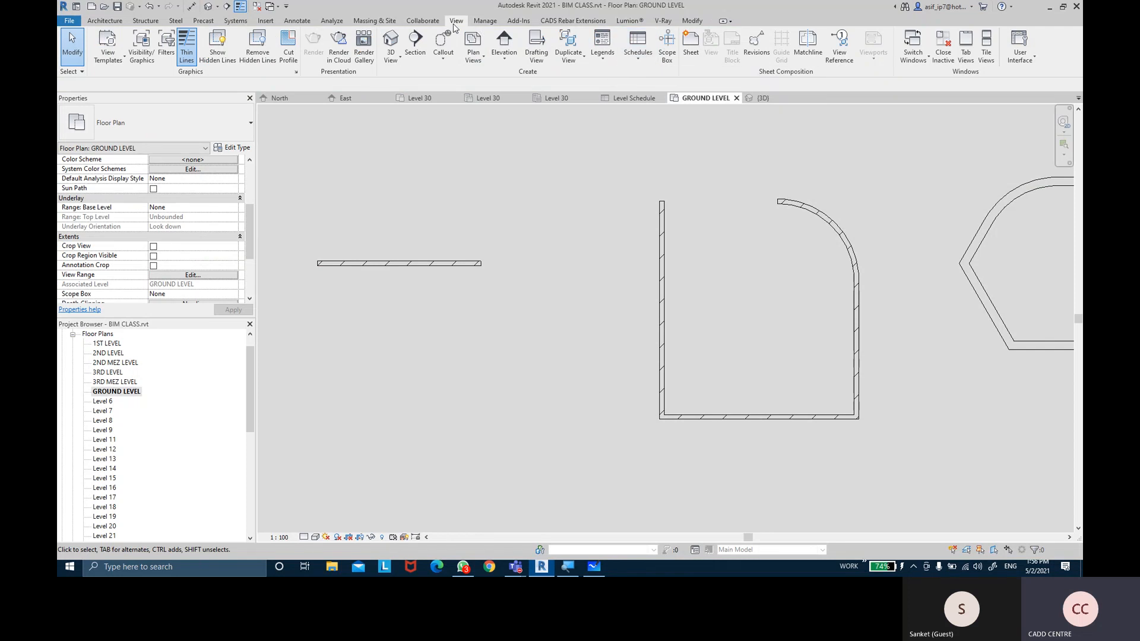
# Create a new schedule for the Walls category
pyautogui.click(648, 60)
pyautogui.click(647, 76)
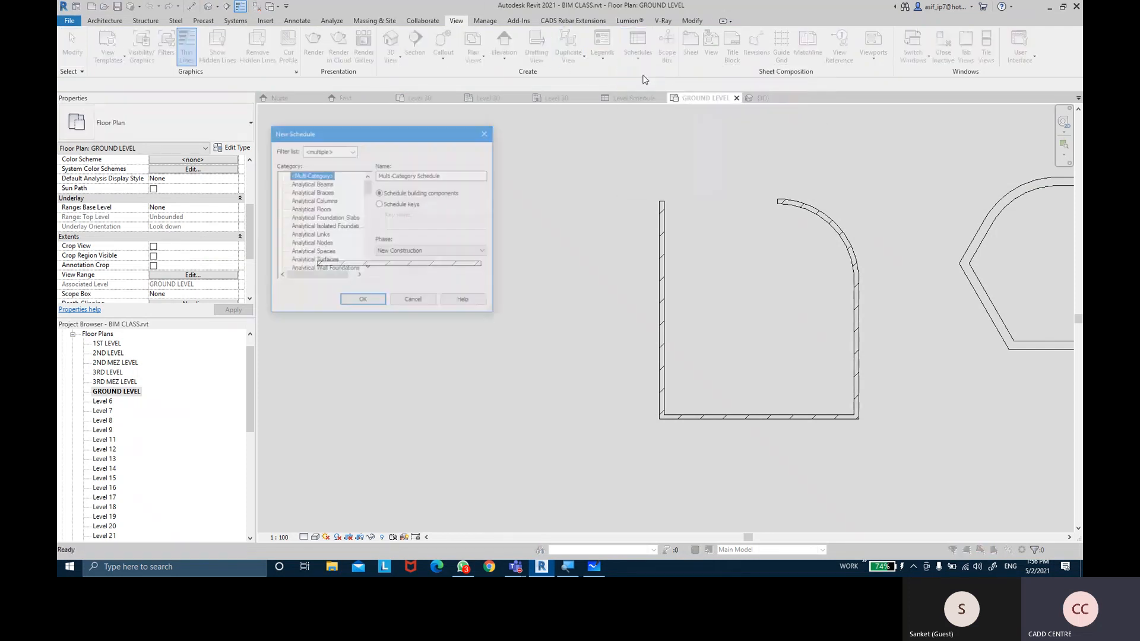
pyautogui.click(328, 210)
pyautogui.press('w')
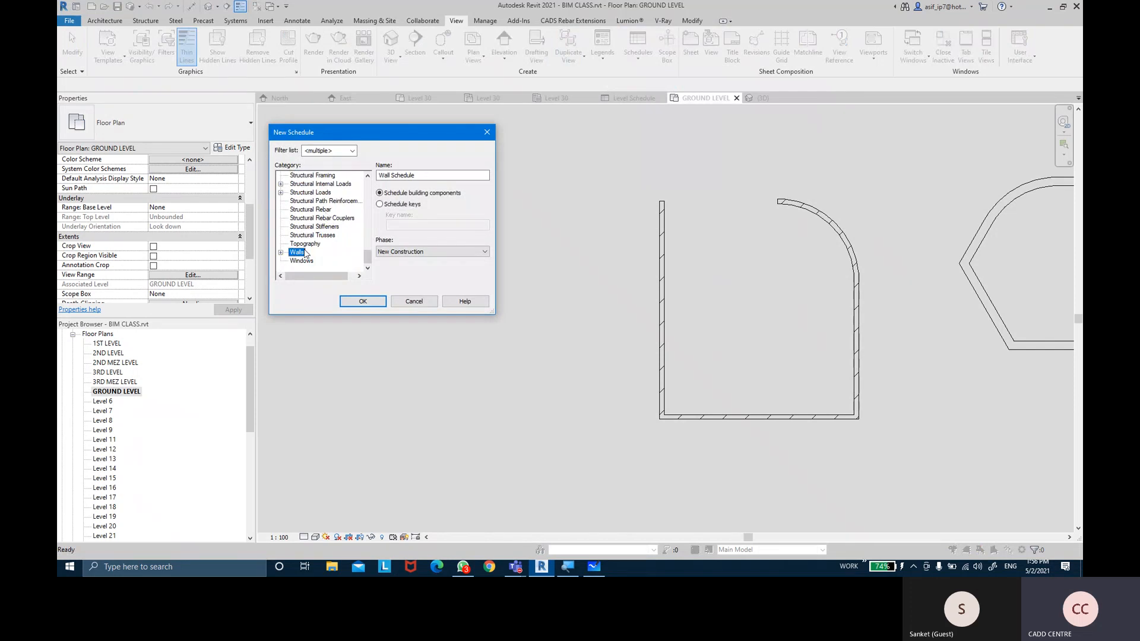
pyautogui.click(380, 301)
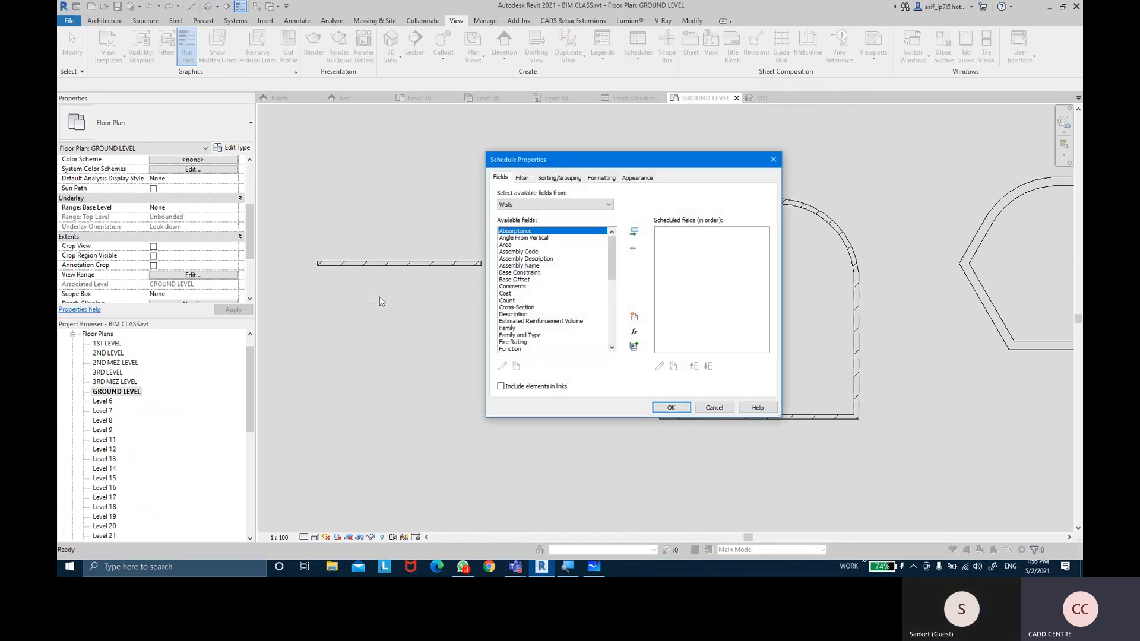
# Add Count, Family and Type, Function, Length and Width to the scheduled fields
pyautogui.click(507, 301)
pyautogui.click(633, 231)
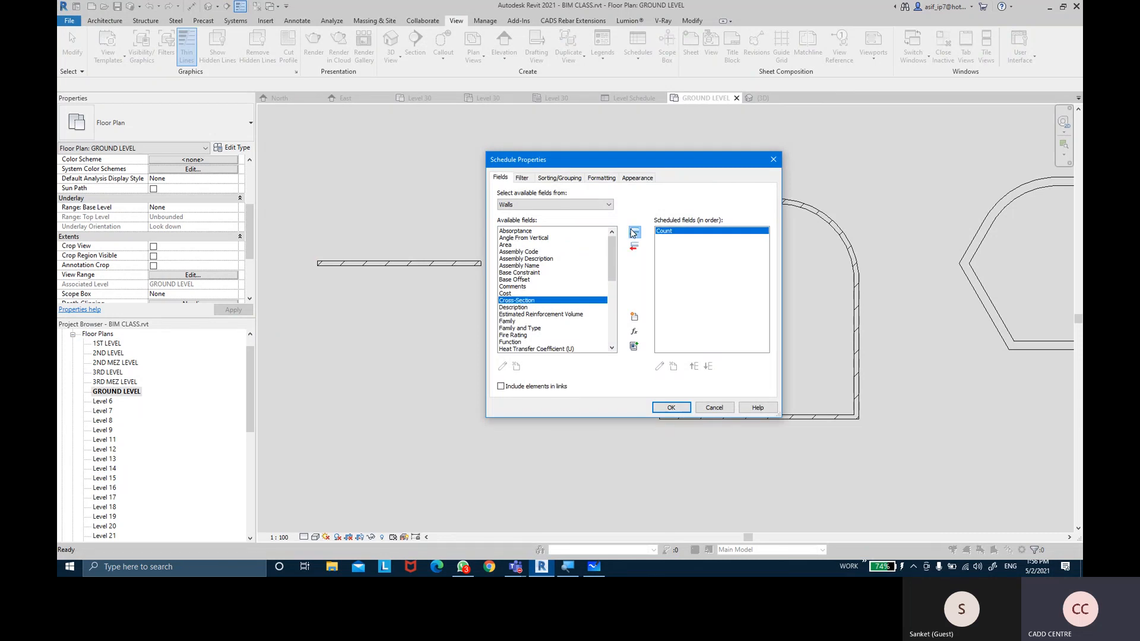
pyautogui.click(520, 327)
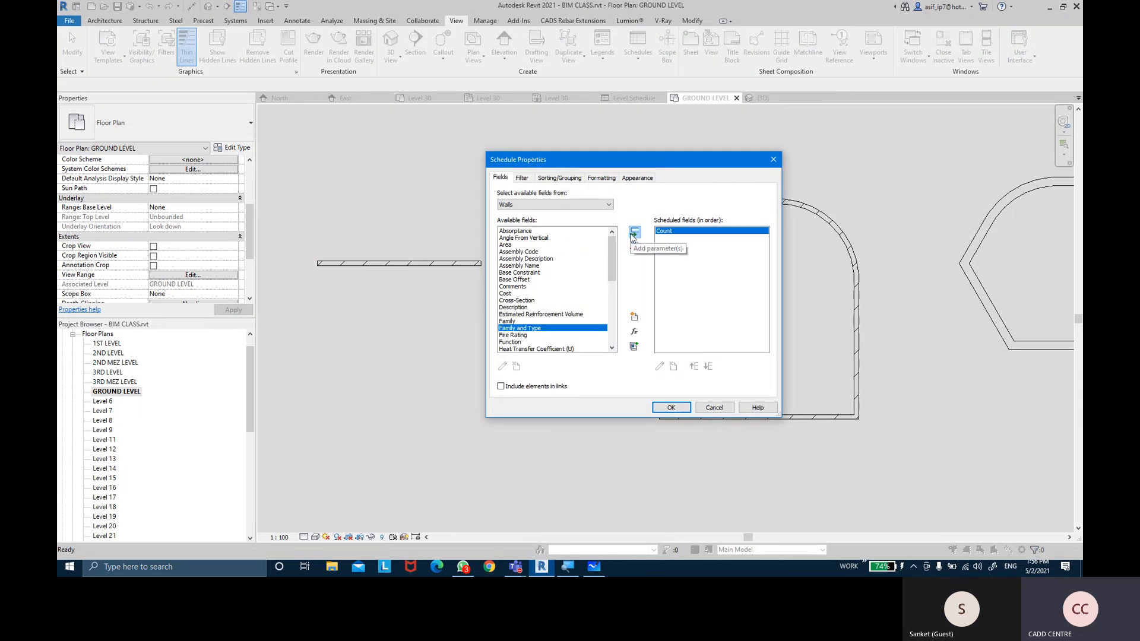
pyautogui.click(633, 232)
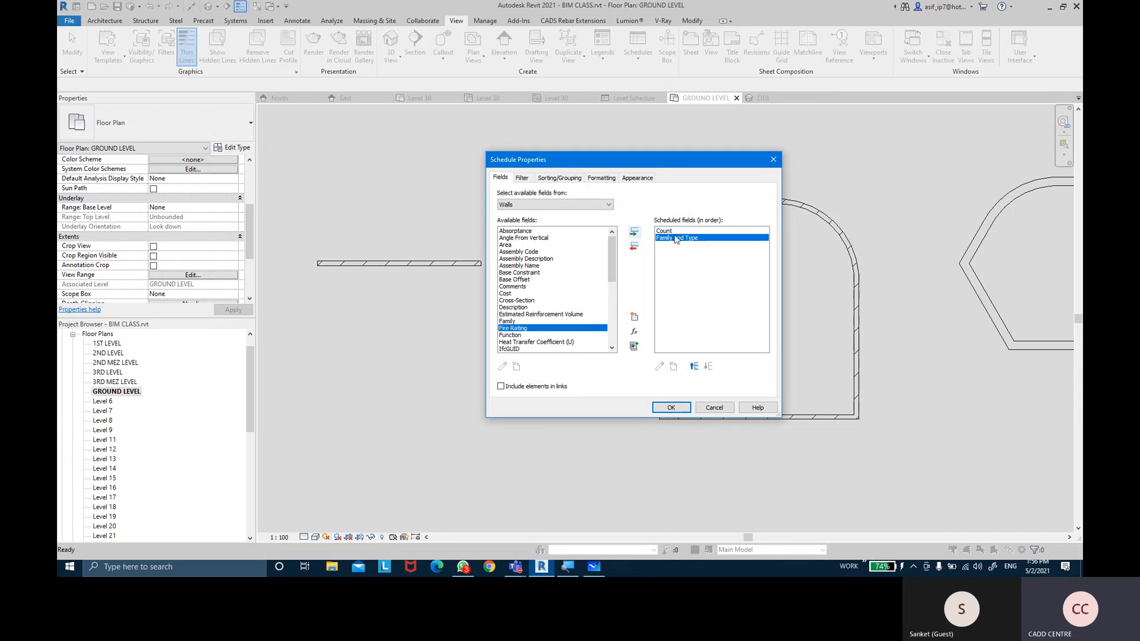
pyautogui.doubleClick(523, 336)
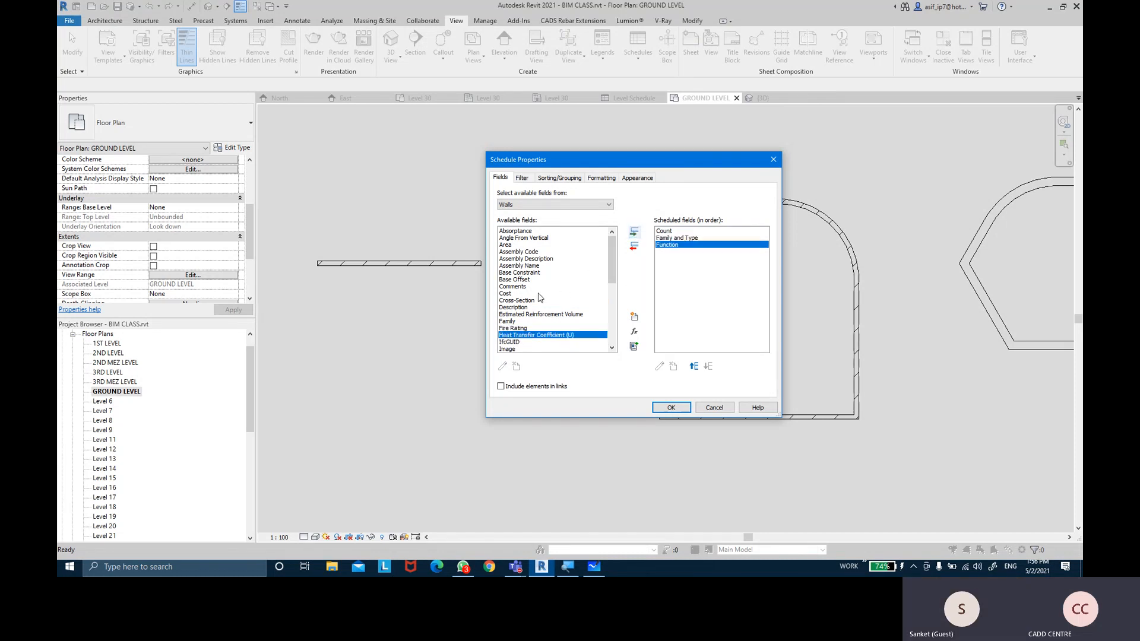
pyautogui.scroll(-1, 539, 297)
pyautogui.scroll(-3, 539, 297)
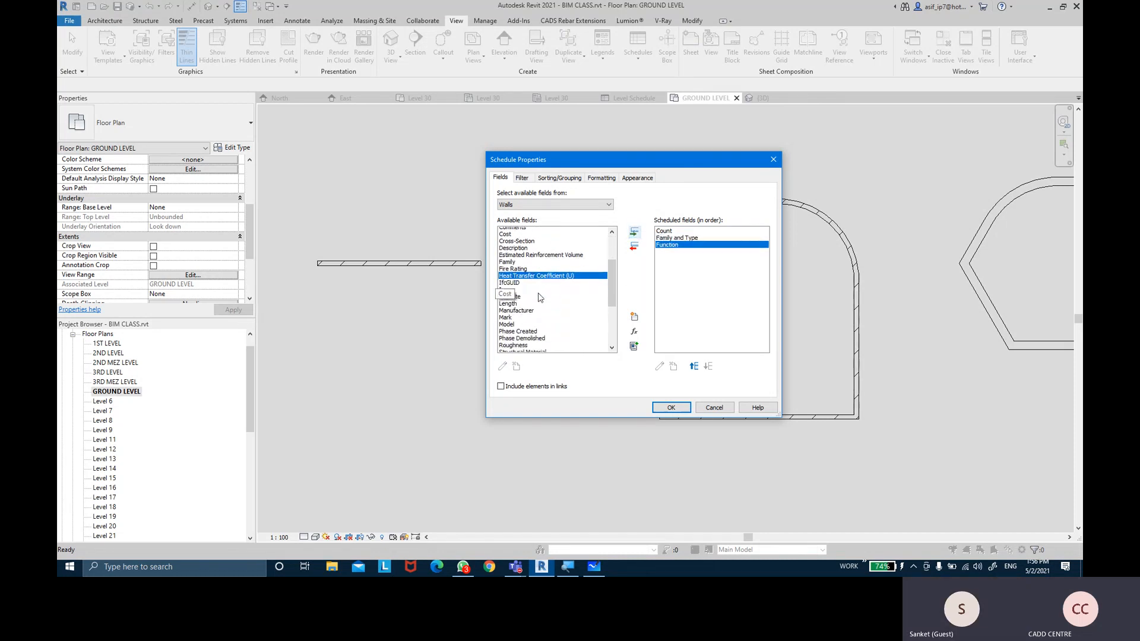
pyautogui.click(532, 323)
pyautogui.press('l')
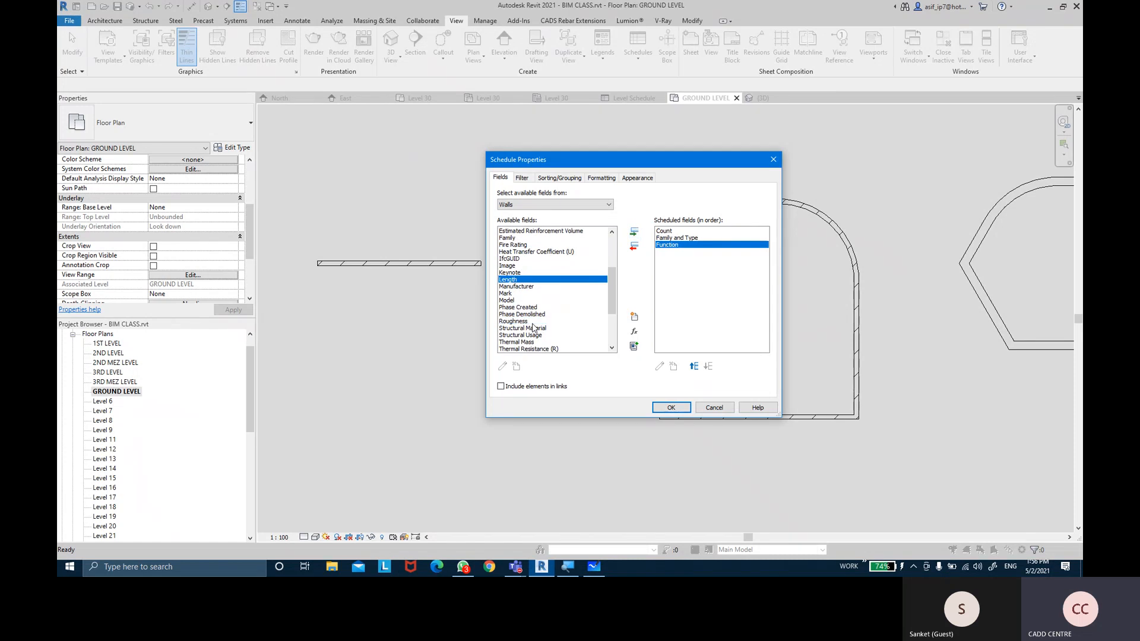
pyautogui.click(635, 232)
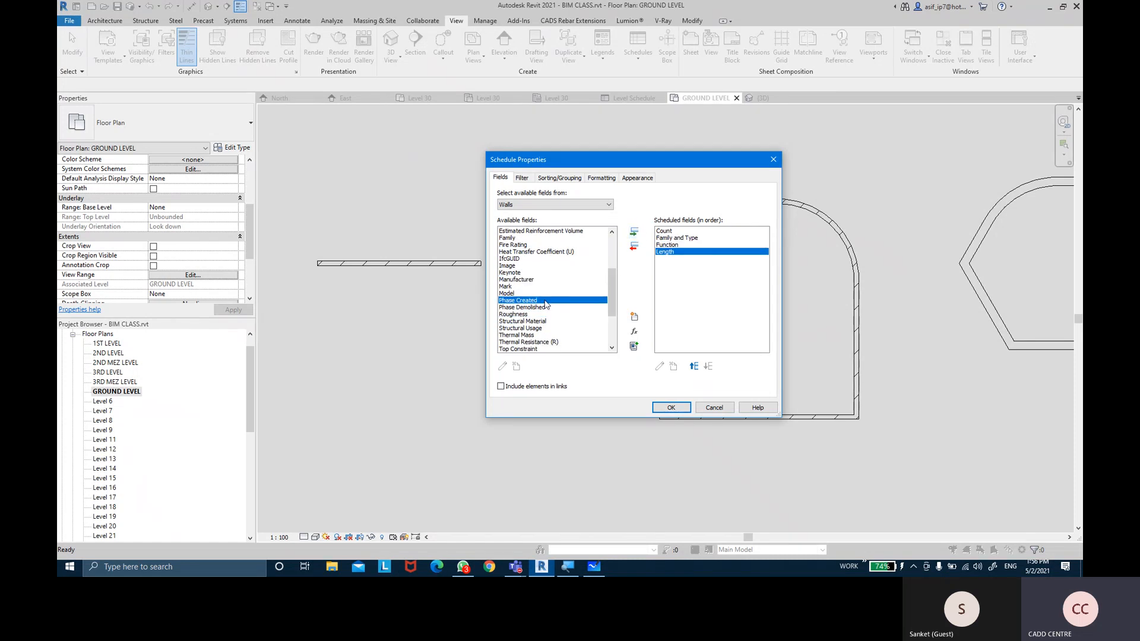
pyautogui.press('w')
pyautogui.click(630, 233)
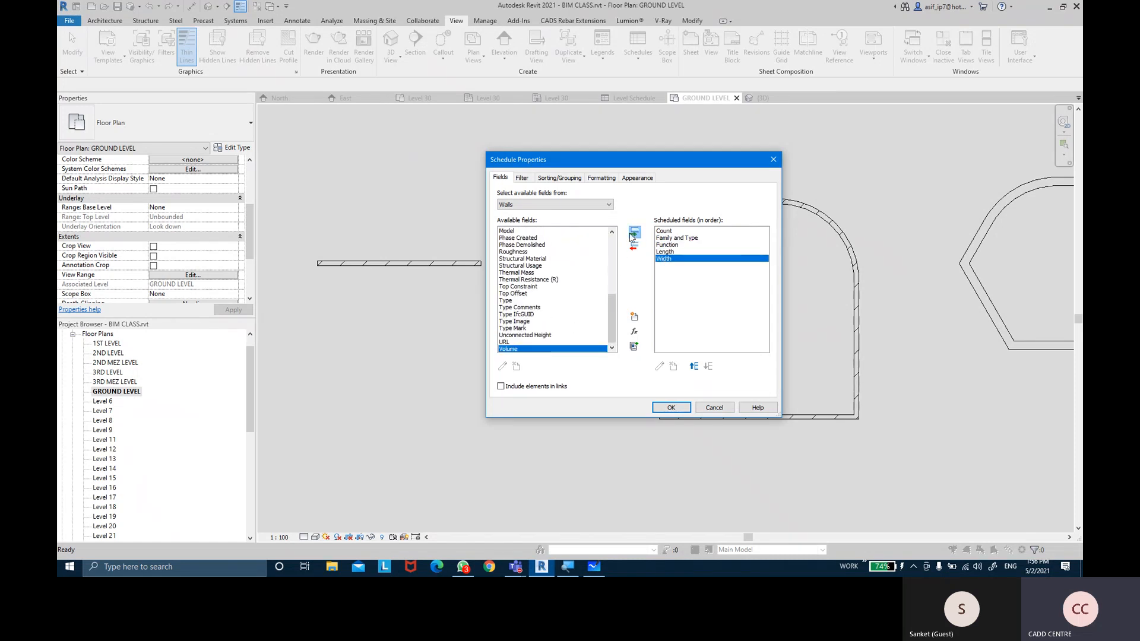
# Add the Area, Volume and Mark fields to the schedule
pyautogui.click(539, 295)
pyautogui.press('a')
pyautogui.click(521, 245)
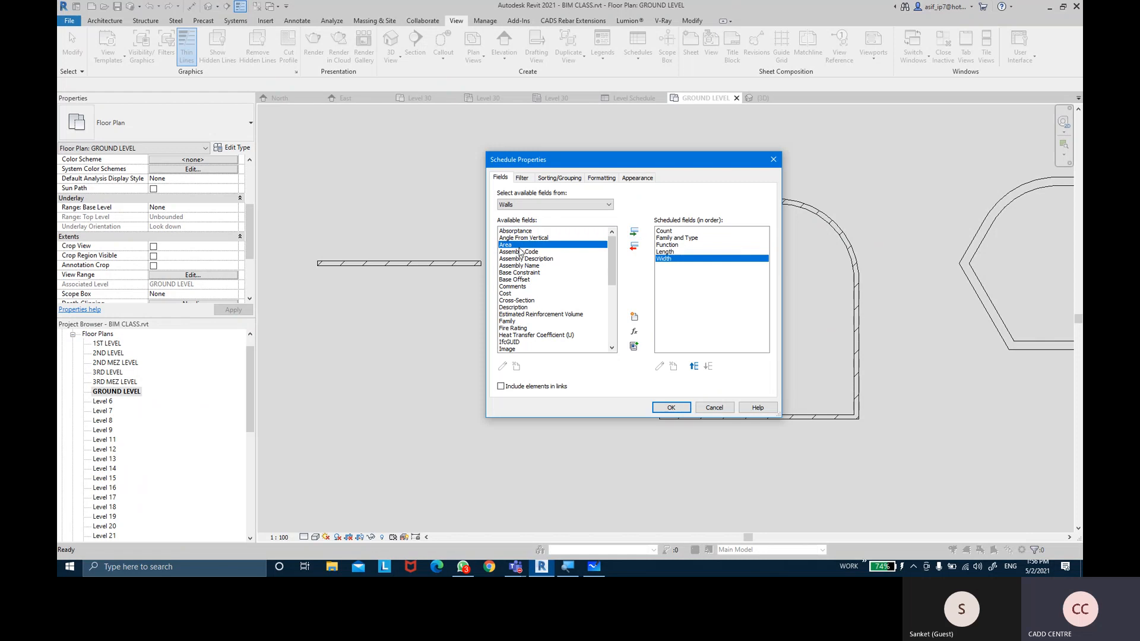
pyautogui.click(634, 232)
pyautogui.click(552, 294)
pyautogui.press('v')
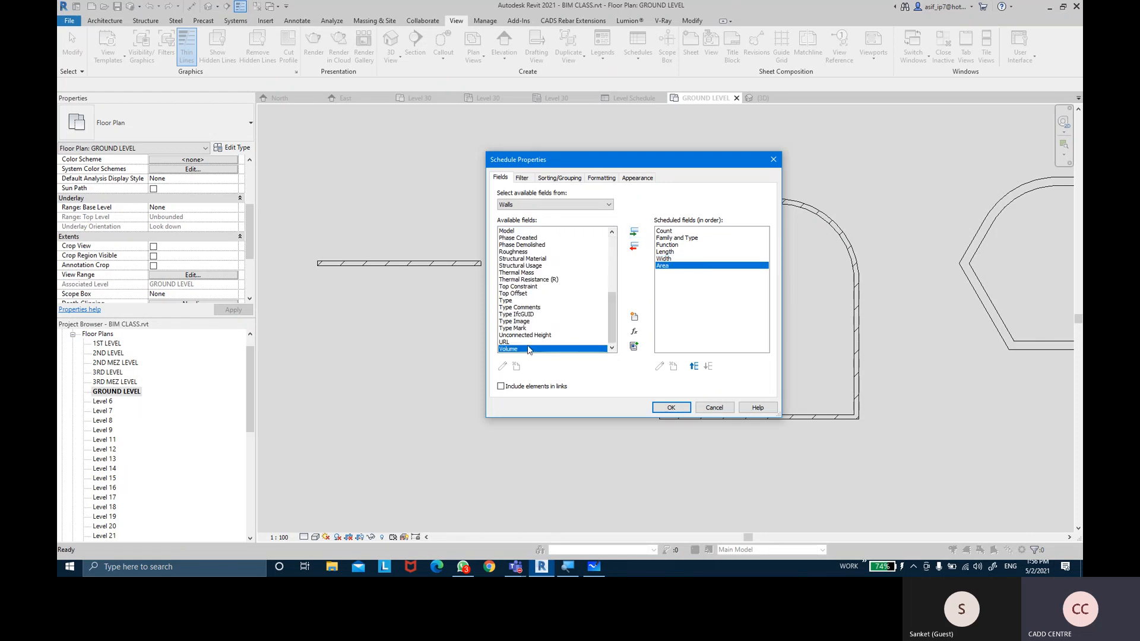
pyautogui.click(635, 233)
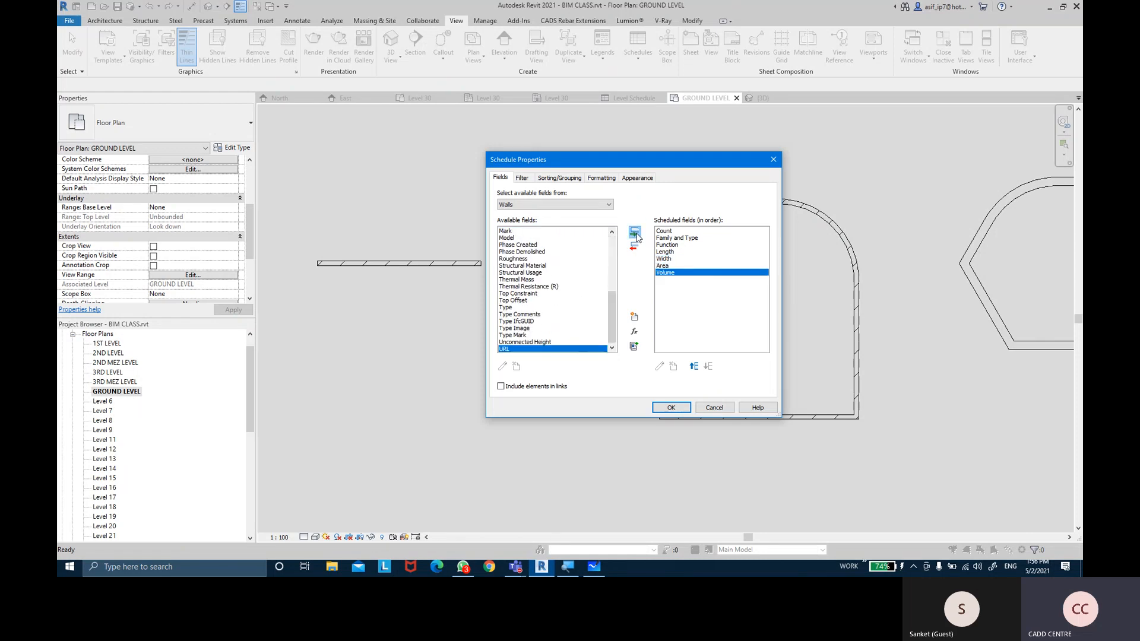
pyautogui.click(541, 294)
pyautogui.press('m')
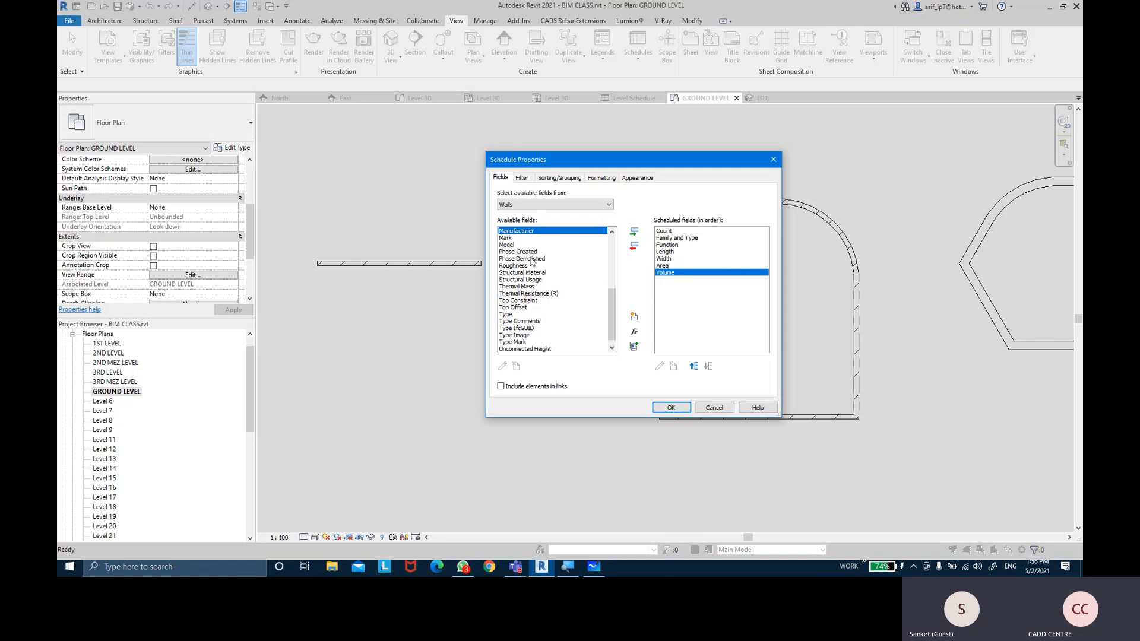
pyautogui.click(516, 238)
pyautogui.click(633, 232)
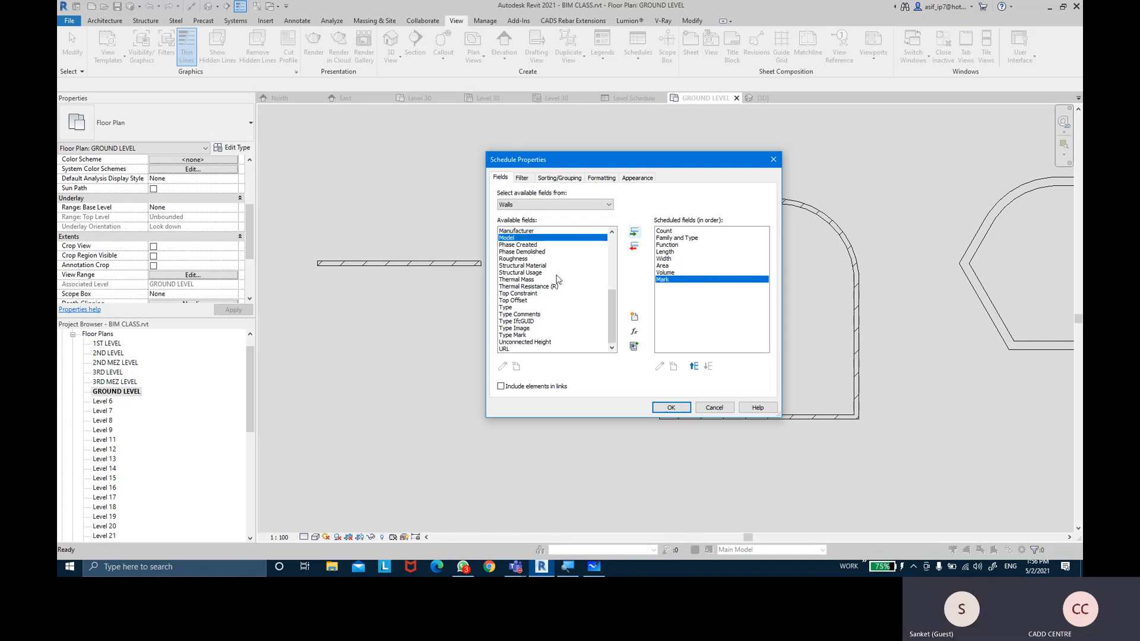
# Add the Comments and Image fields to the schedule
pyautogui.click(531, 266)
pyautogui.press('c')
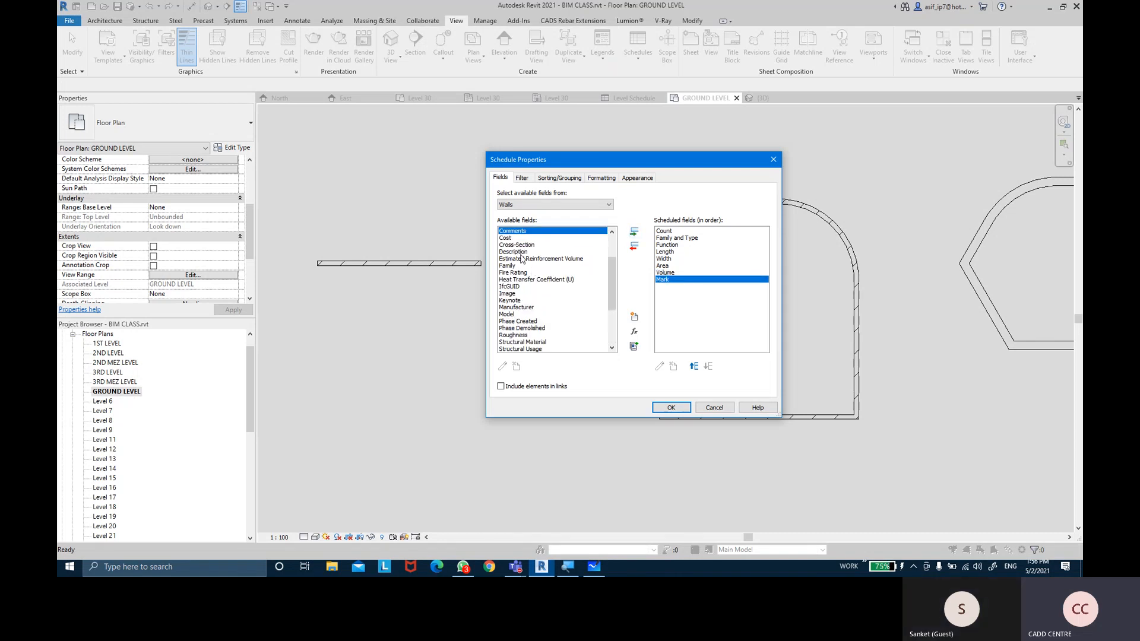
pyautogui.click(634, 232)
pyautogui.click(537, 280)
pyautogui.click(536, 286)
pyautogui.click(529, 294)
pyautogui.click(633, 233)
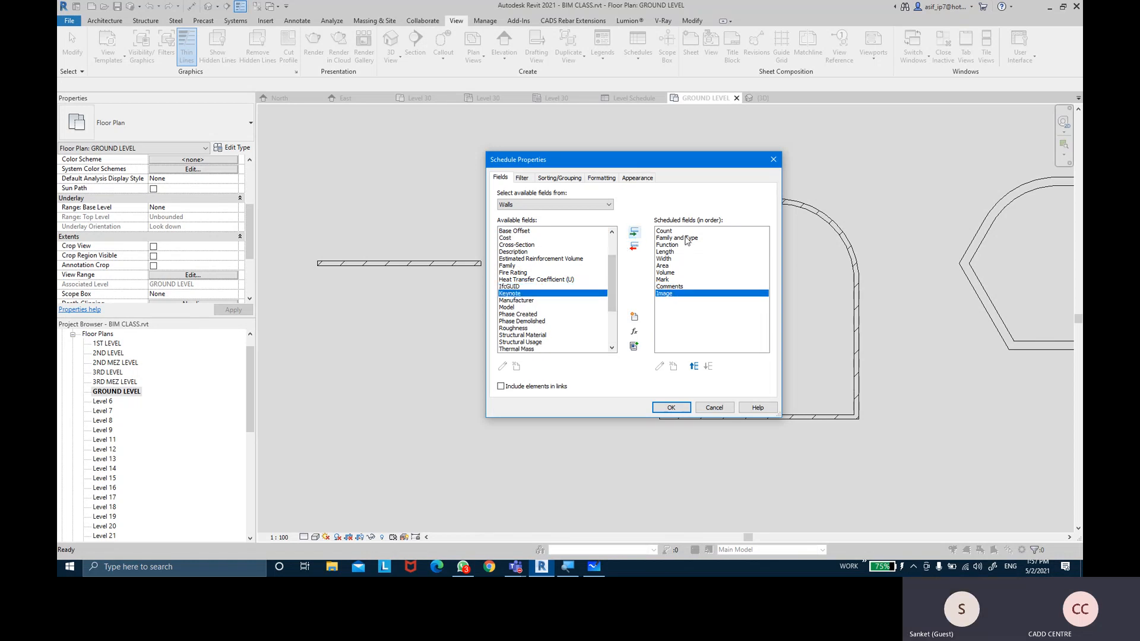
# Add the Base Constraint and Top Constraint fields to the schedule
pyautogui.click(531, 280)
pyautogui.press('b')
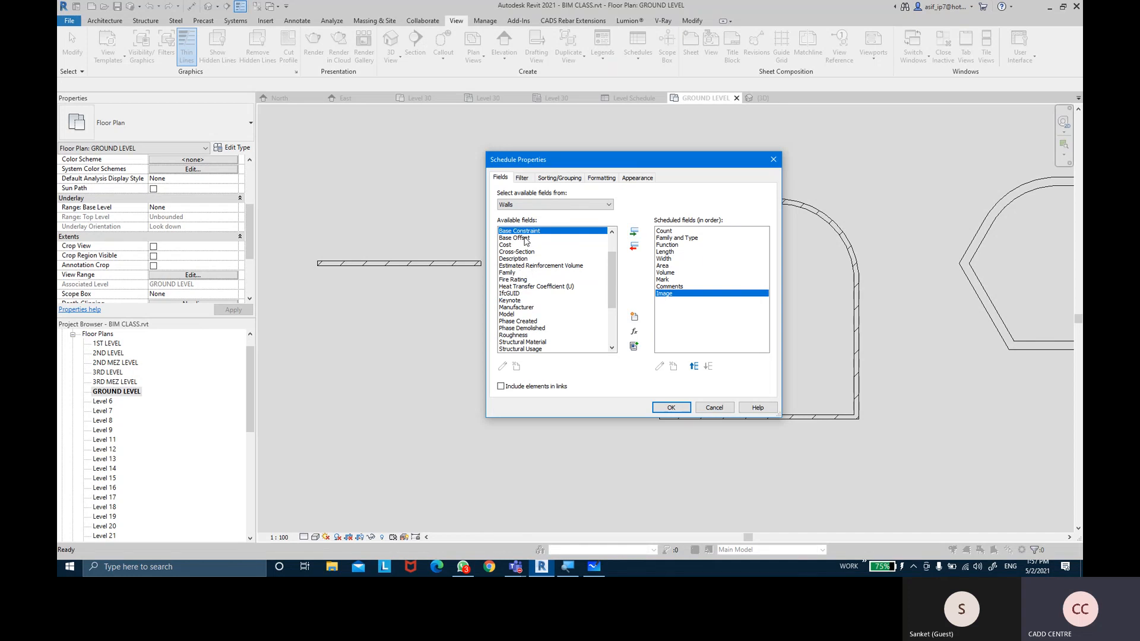
pyautogui.click(634, 231)
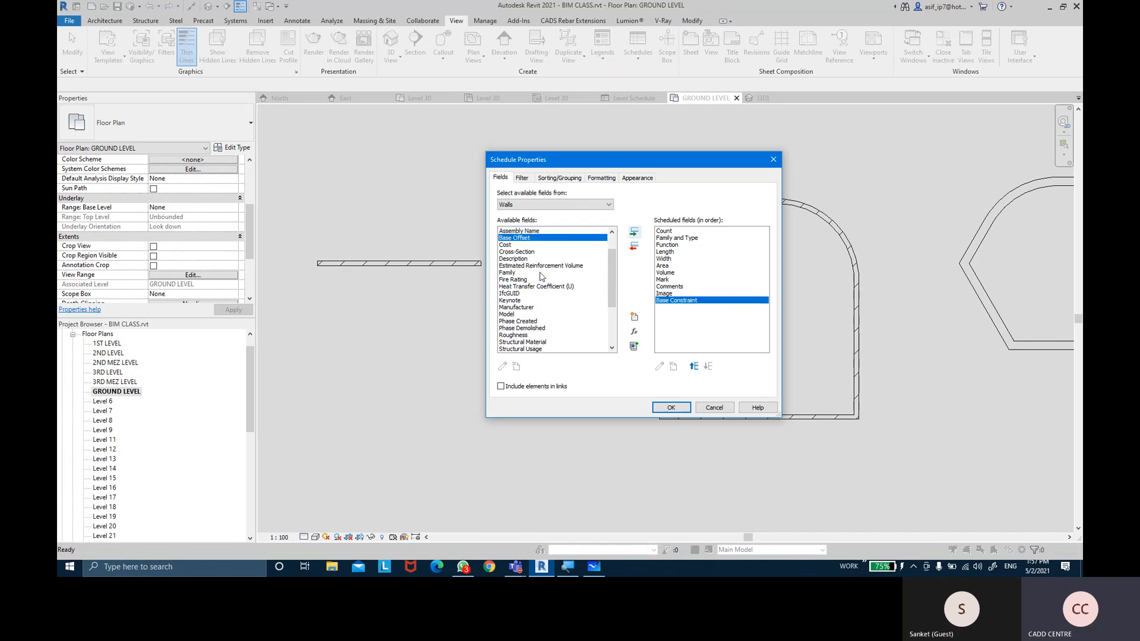
pyautogui.click(540, 274)
pyautogui.press('t')
pyautogui.scroll(-2, 530, 320)
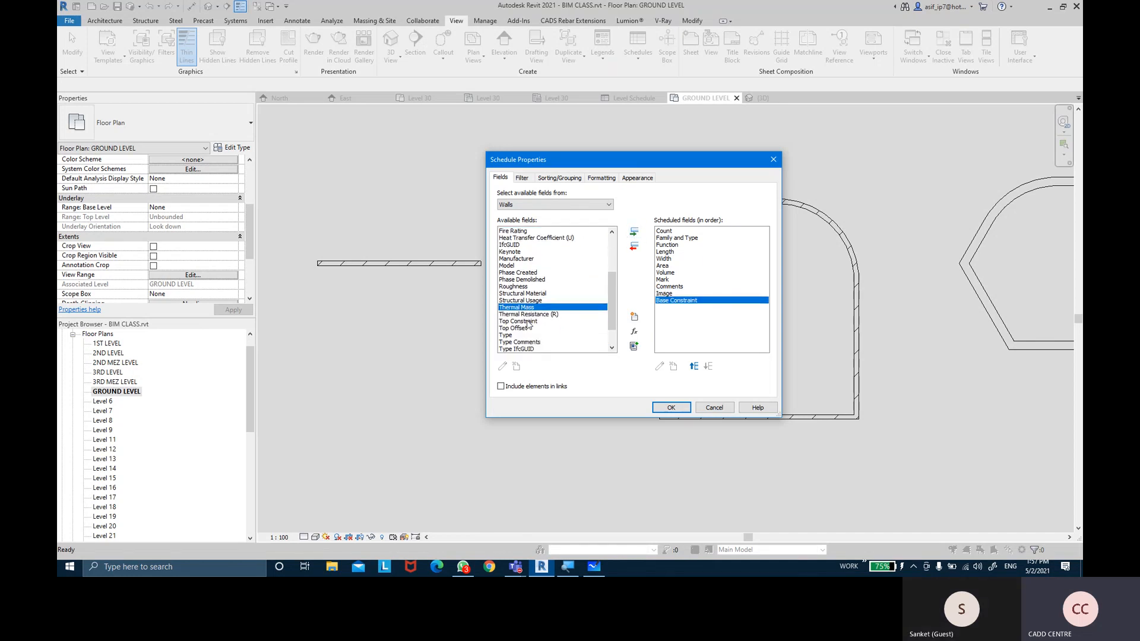
pyautogui.click(530, 321)
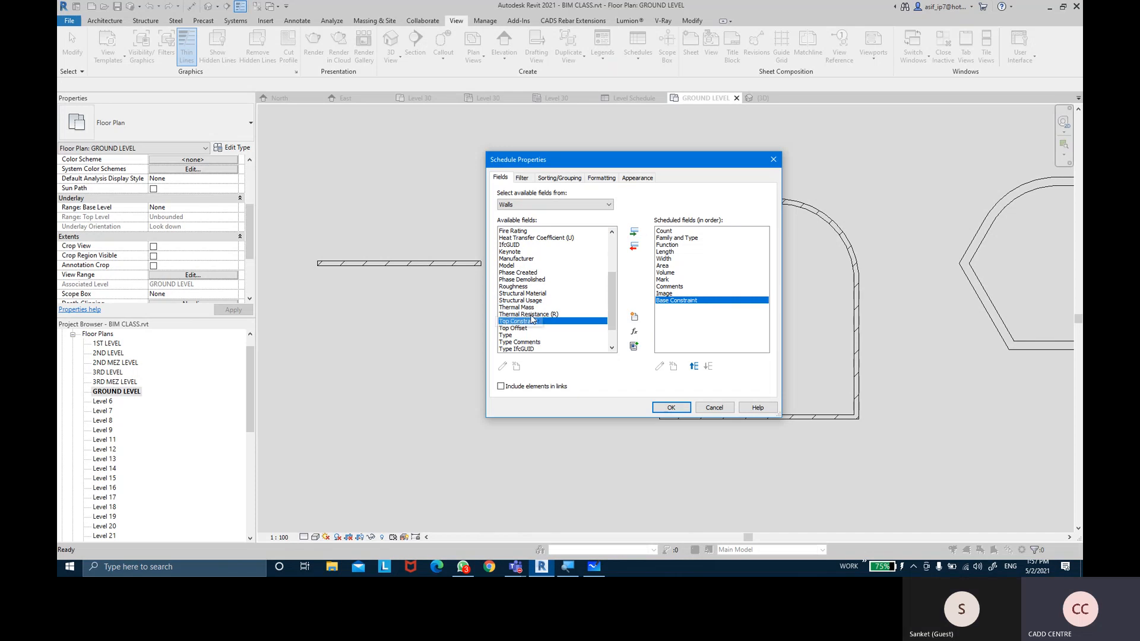
pyautogui.click(633, 232)
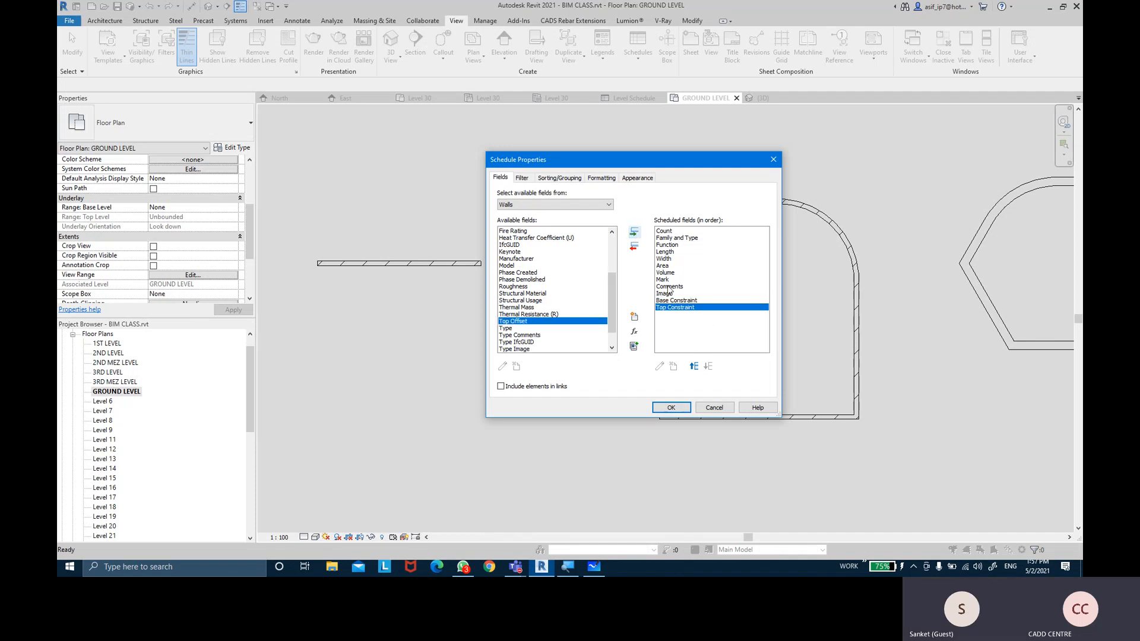
# Move Base Constraint up seven places in the scheduled fields list
pyautogui.click(676, 302)
pyautogui.click(694, 366)
pyautogui.click(694, 366)
pyautogui.click(694, 366)
pyautogui.click(694, 366)
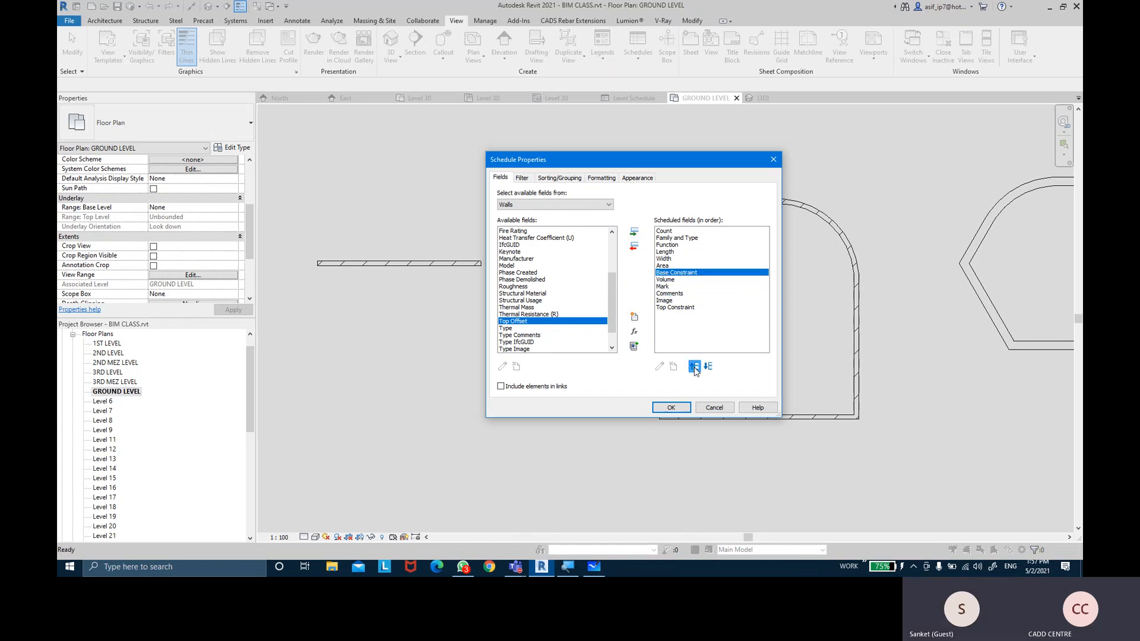
pyautogui.click(694, 366)
pyautogui.click(694, 366)
pyautogui.click(694, 366)
pyautogui.click(694, 366)
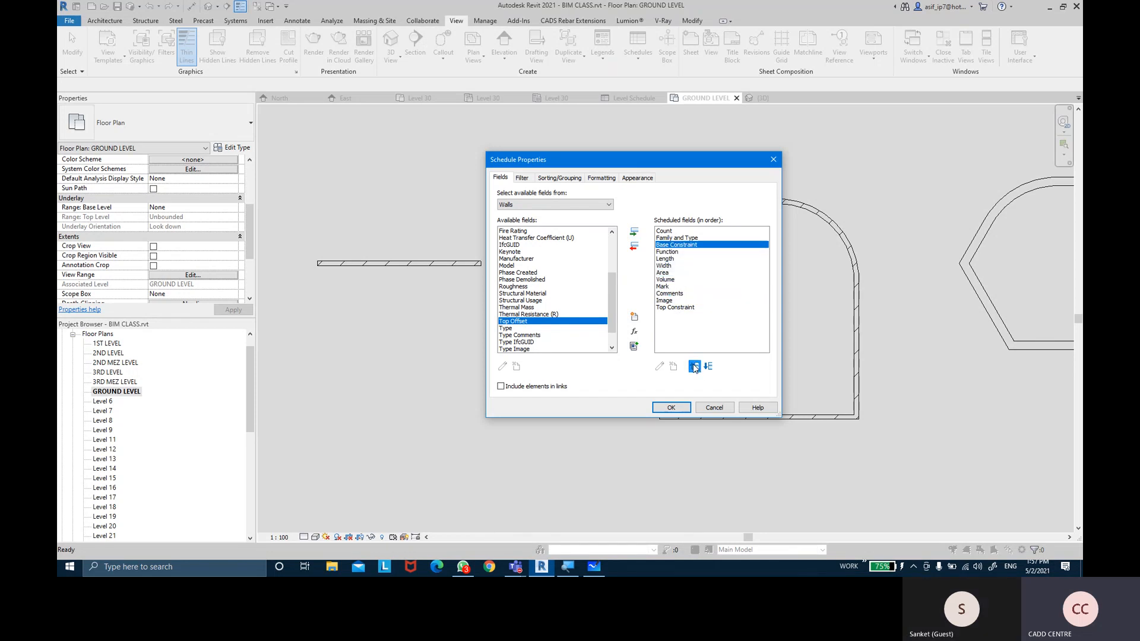
# Move Top Constraint up seven places to follow Base Constraint, and confirm the fields
pyautogui.click(680, 307)
pyautogui.click(694, 366)
pyautogui.click(695, 366)
pyautogui.click(694, 366)
pyautogui.click(695, 366)
pyautogui.click(694, 366)
pyautogui.click(695, 366)
pyautogui.click(694, 366)
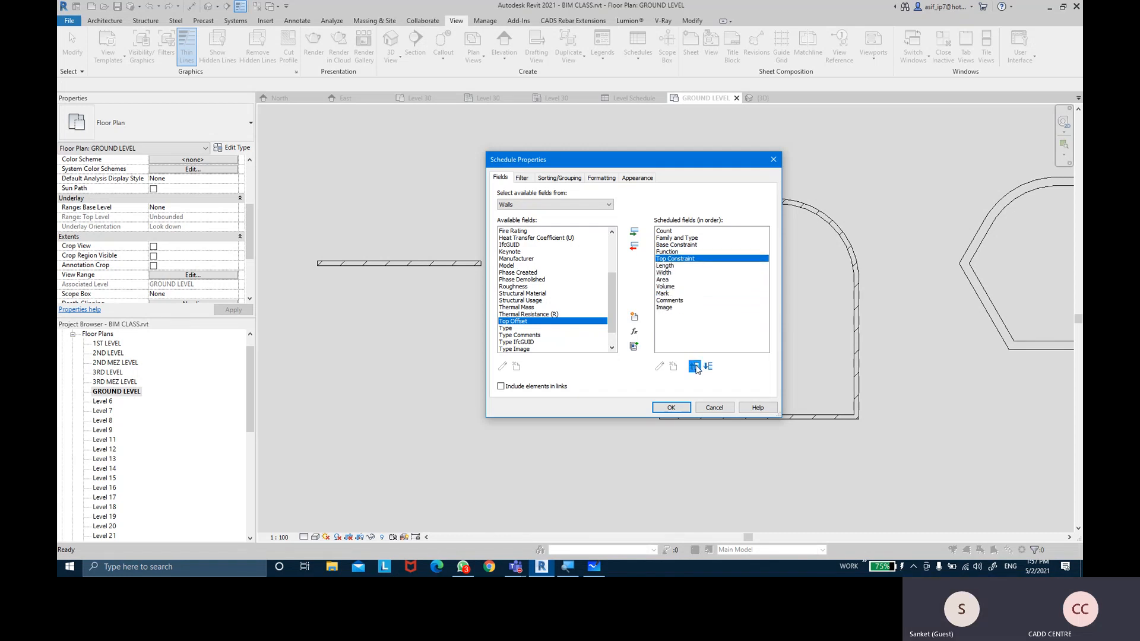
pyautogui.click(694, 366)
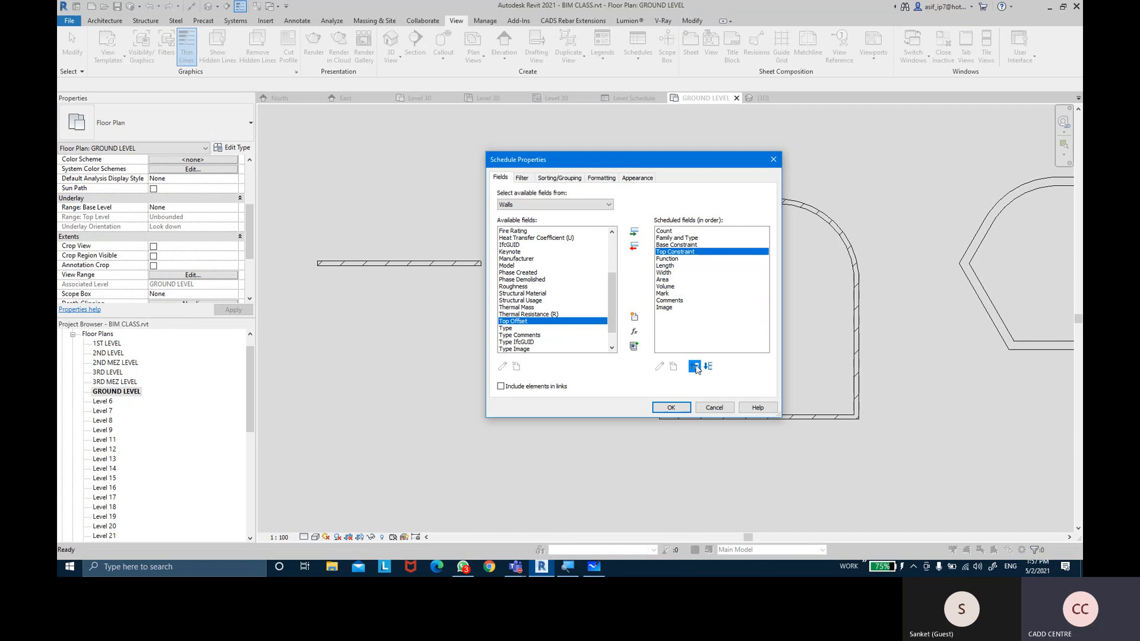
pyautogui.click(671, 407)
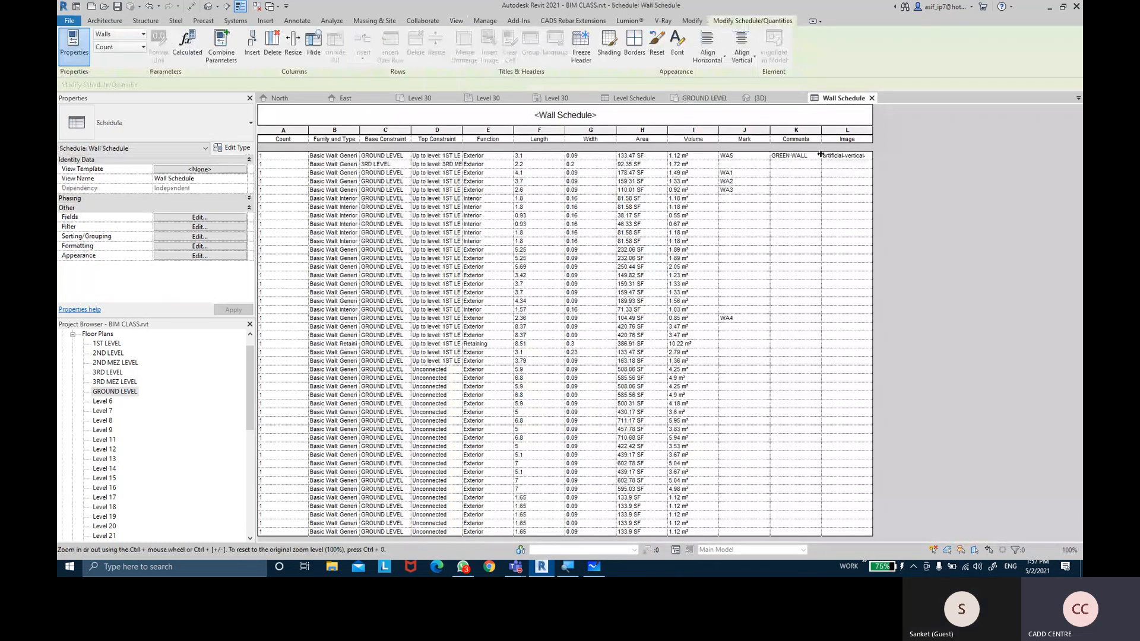
# Widen the Image column so WA5's full artificial-vertical-grass-wall image name shows
pyautogui.press('ctrl')
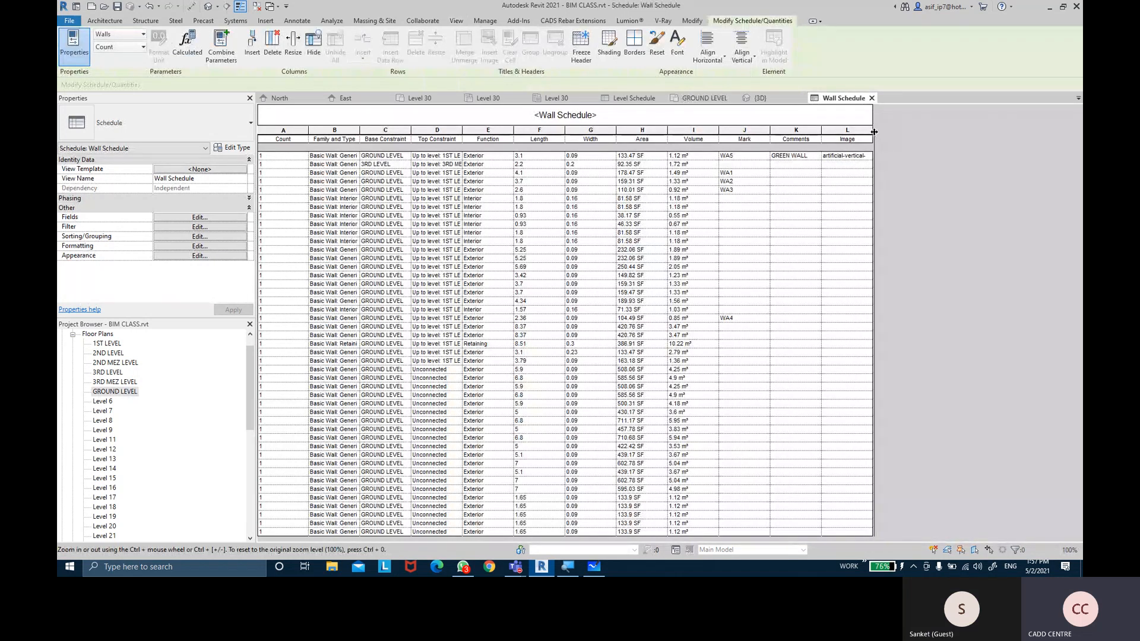
pyautogui.moveTo(871, 135); pyautogui.dragTo(901, 136)
pyautogui.press('ctrl')
pyautogui.press('ctrl')
pyautogui.press('ctrl')
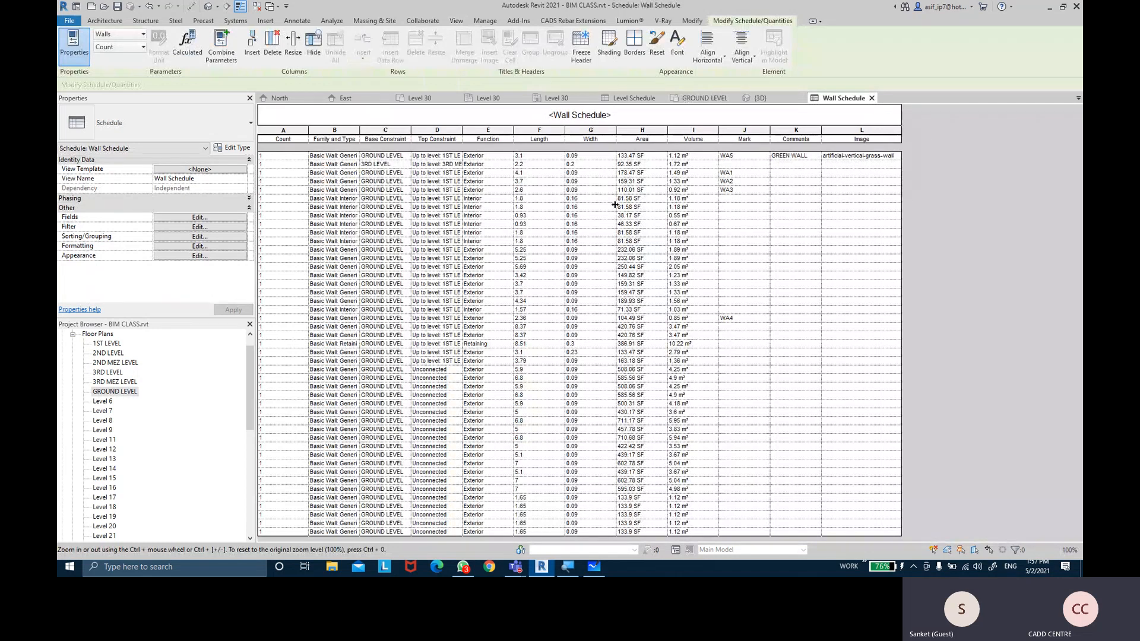
pyautogui.click(69, 333)
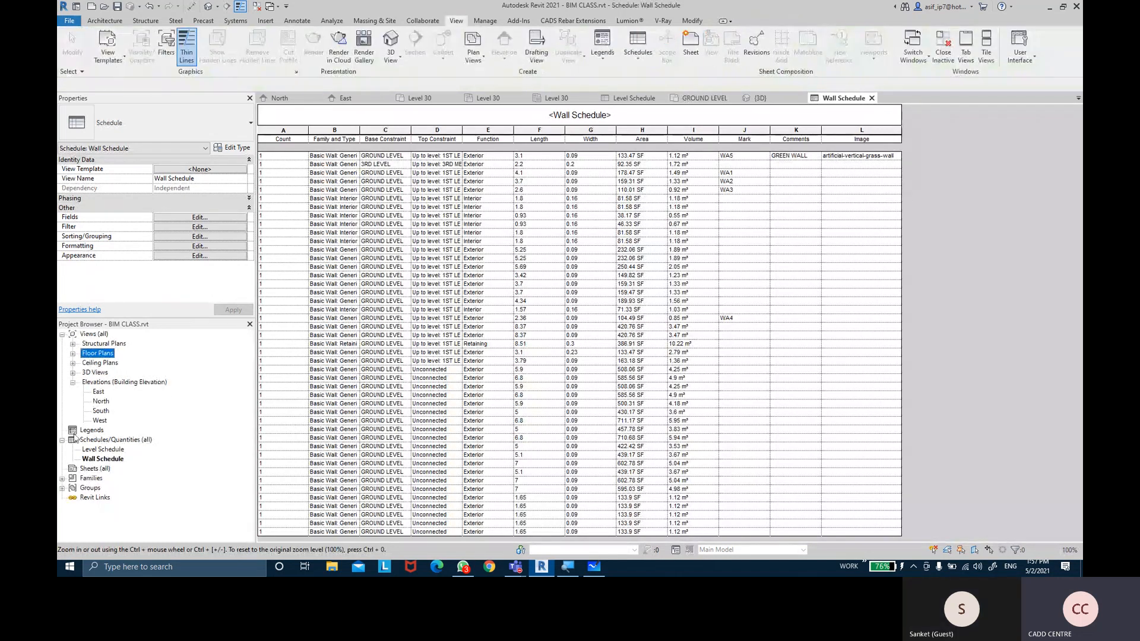
# Create sheet A101 with the A1 metric titleblock and pick up the Wall Schedule to place on it
pyautogui.click(90, 469)
pyautogui.press('ctrl')
pyautogui.press('ctrl')
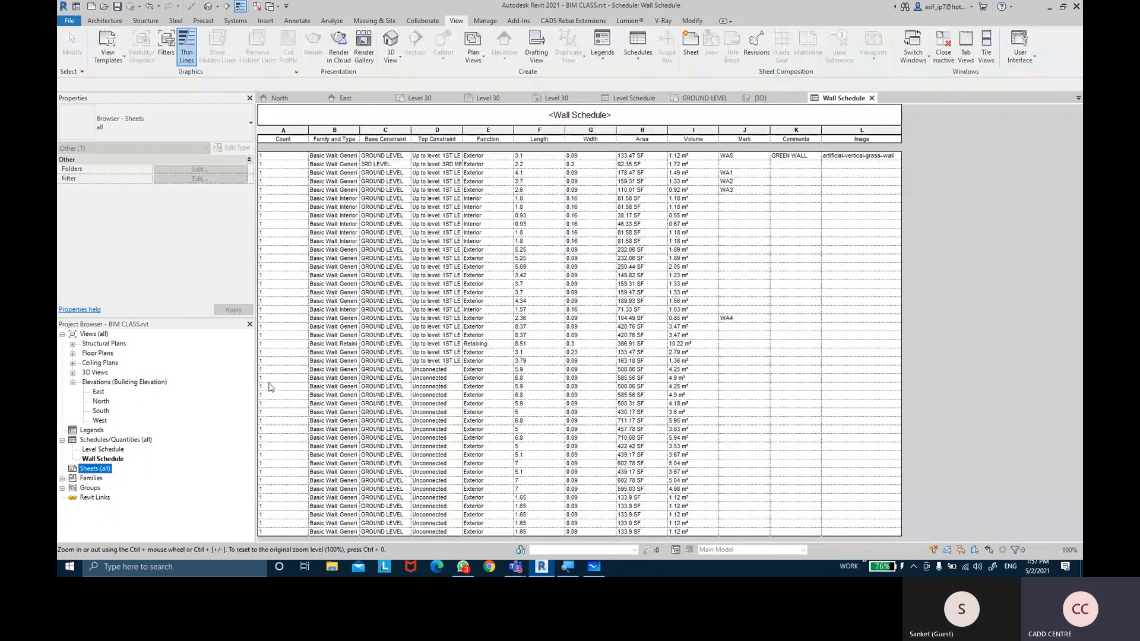
pyautogui.click(689, 54)
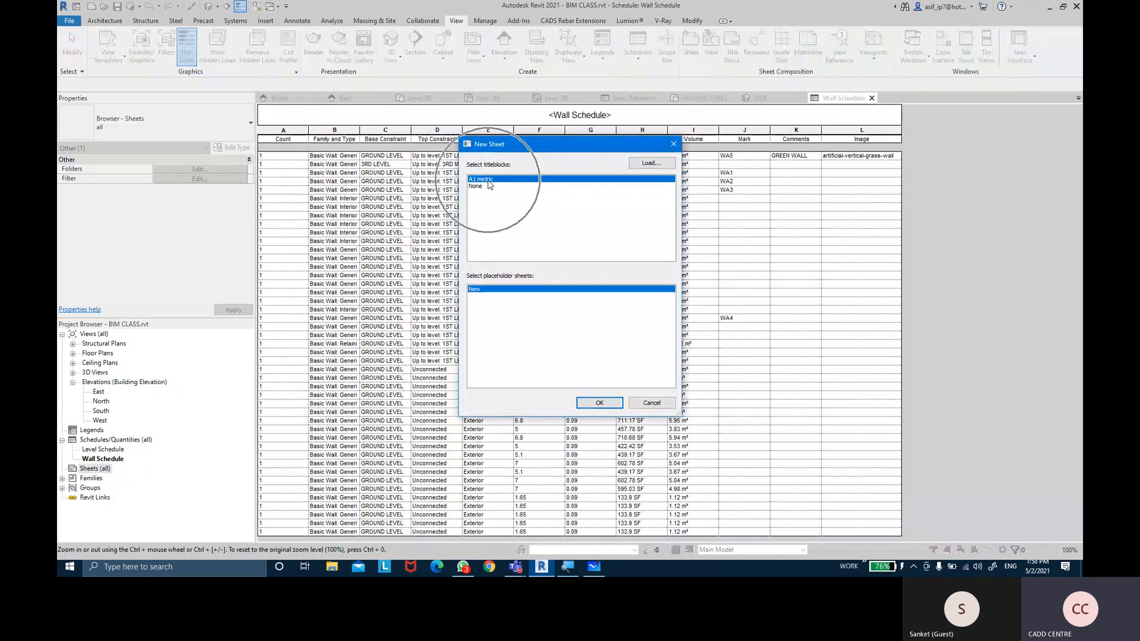
pyautogui.click(600, 403)
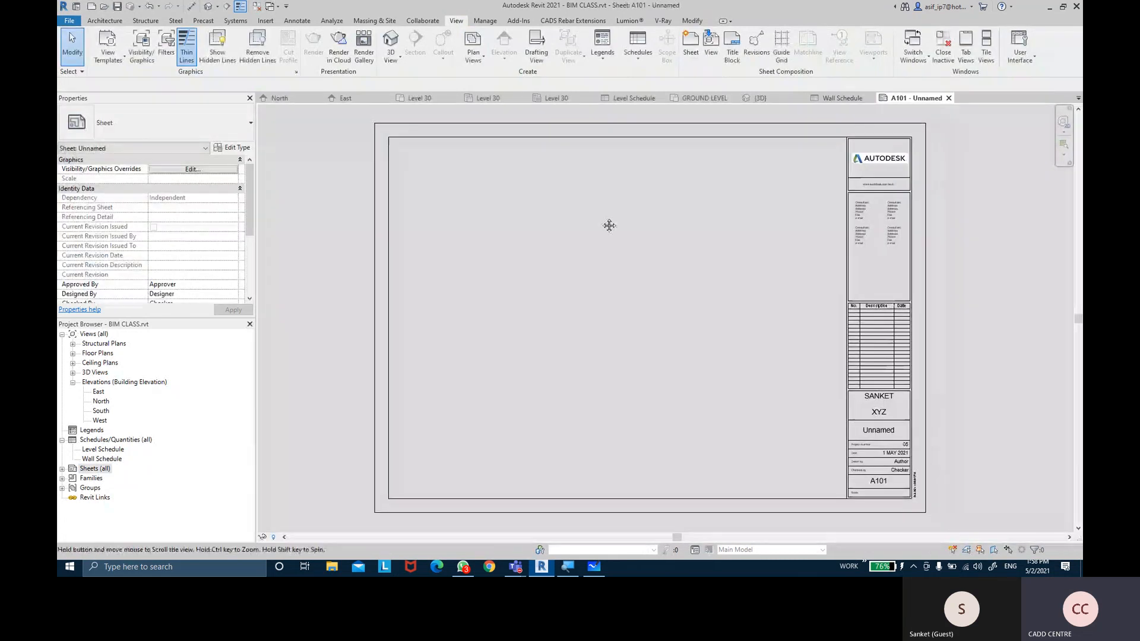
pyautogui.moveTo(598, 221); pyautogui.dragTo(596, 220, button='middle')
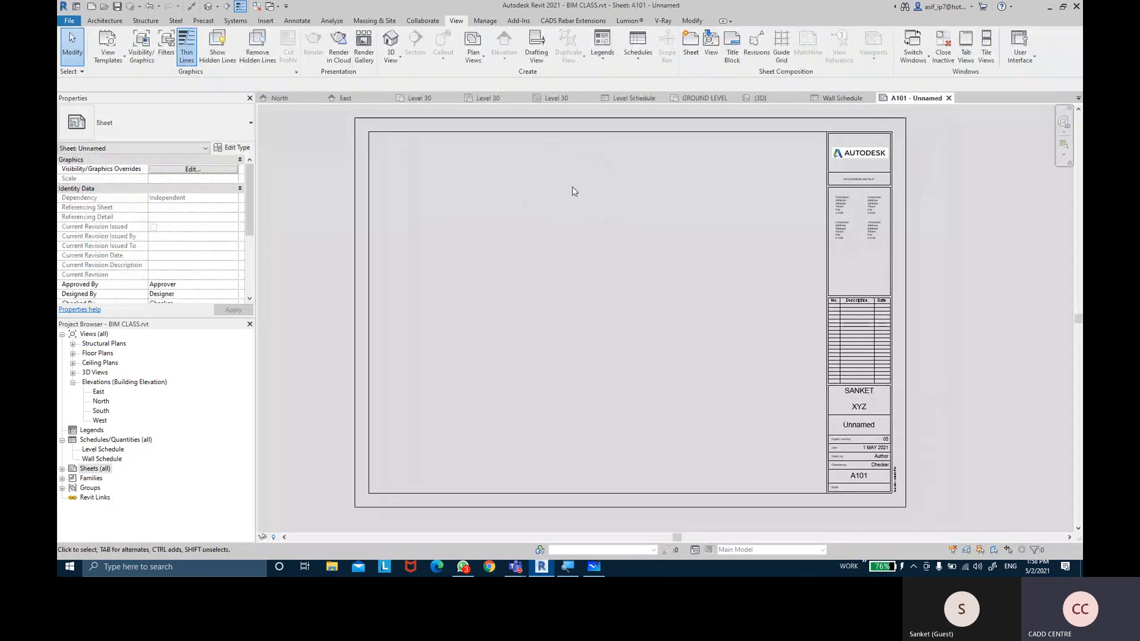
pyautogui.click(101, 460)
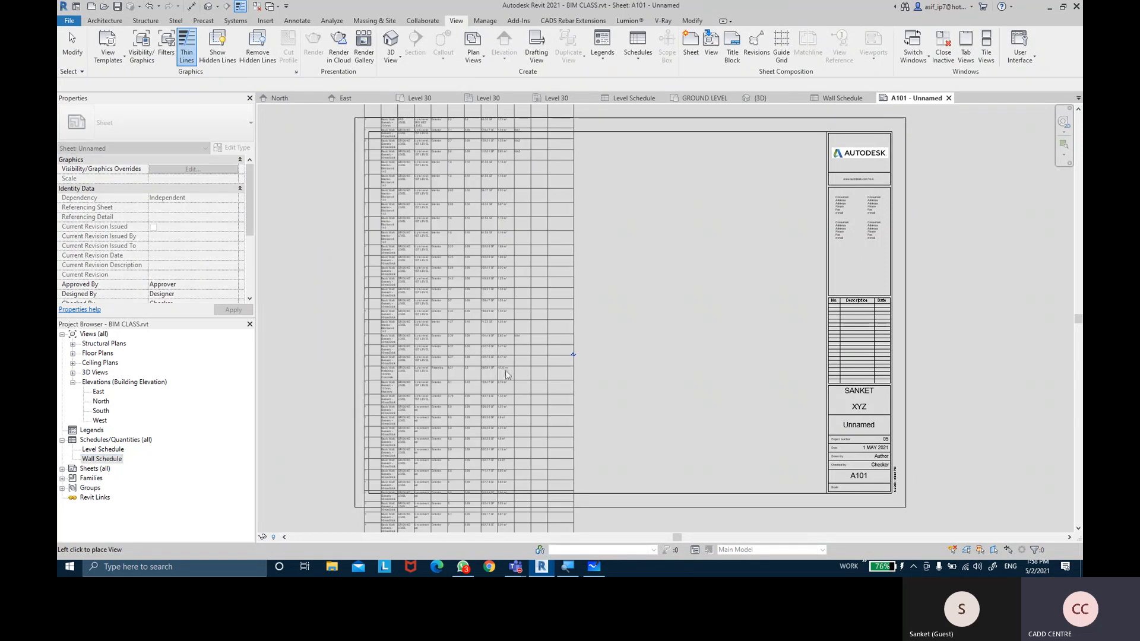
# Place the Wall Schedule on the left side of sheet A101
pyautogui.click(487, 410)
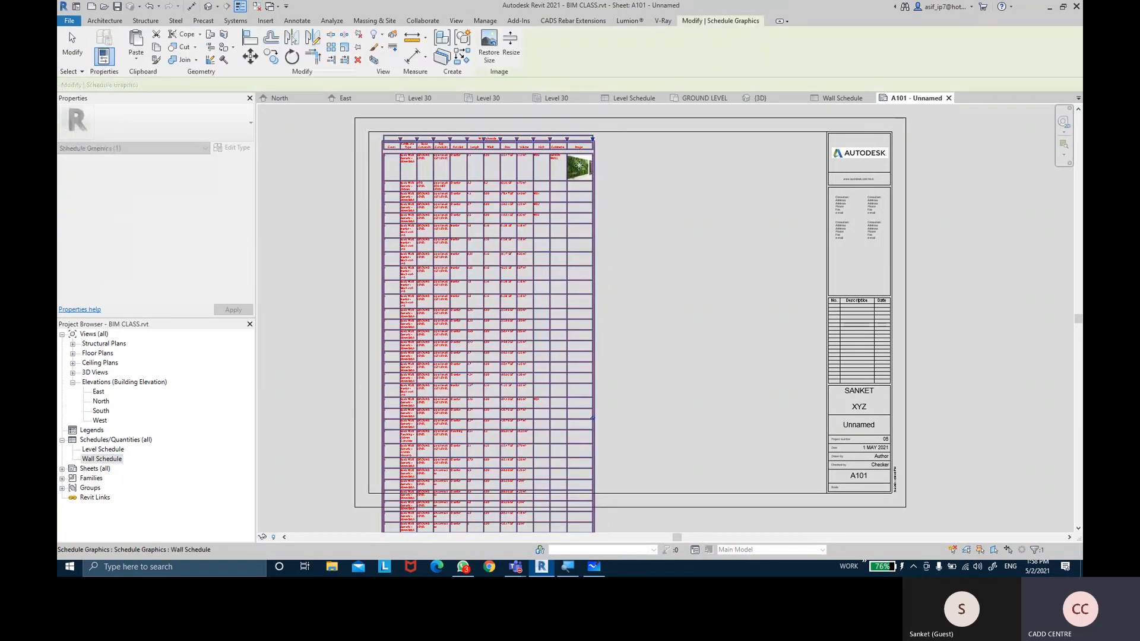
pyautogui.scroll(2, 577, 161)
pyautogui.scroll(2, 574, 153)
pyautogui.moveTo(629, 190); pyautogui.dragTo(723, 252, button='middle')
pyautogui.scroll(1, 687, 226)
pyautogui.scroll(-3, 685, 229)
pyautogui.scroll(-4, 686, 229)
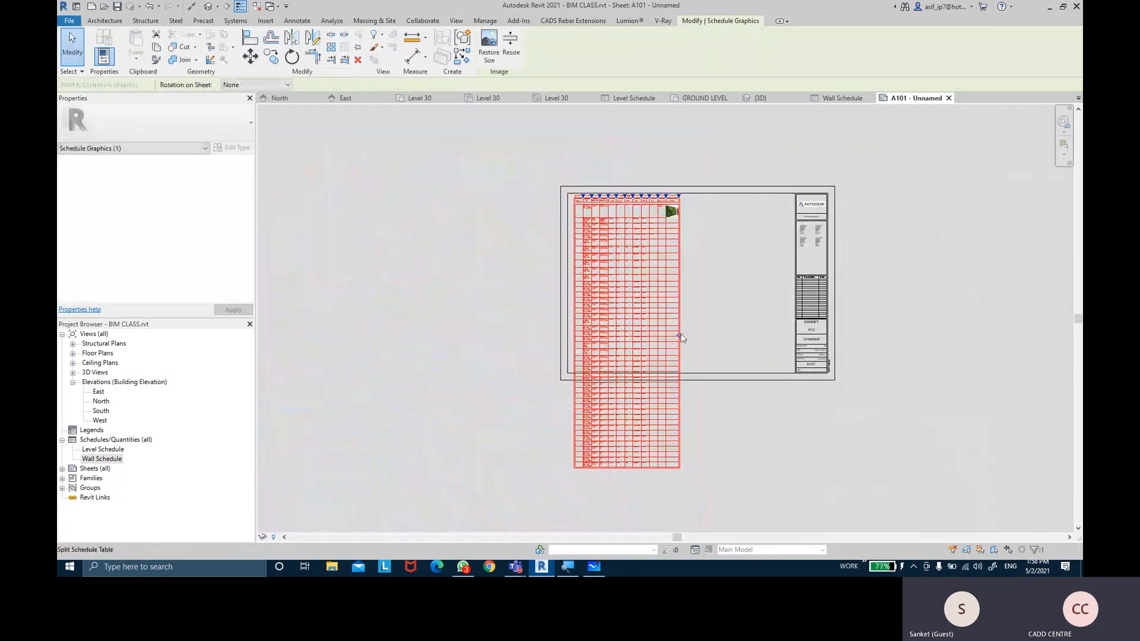
# Split the Wall Schedule into two side-by-side tables
pyautogui.click(680, 335)
pyautogui.scroll(3, 704, 214)
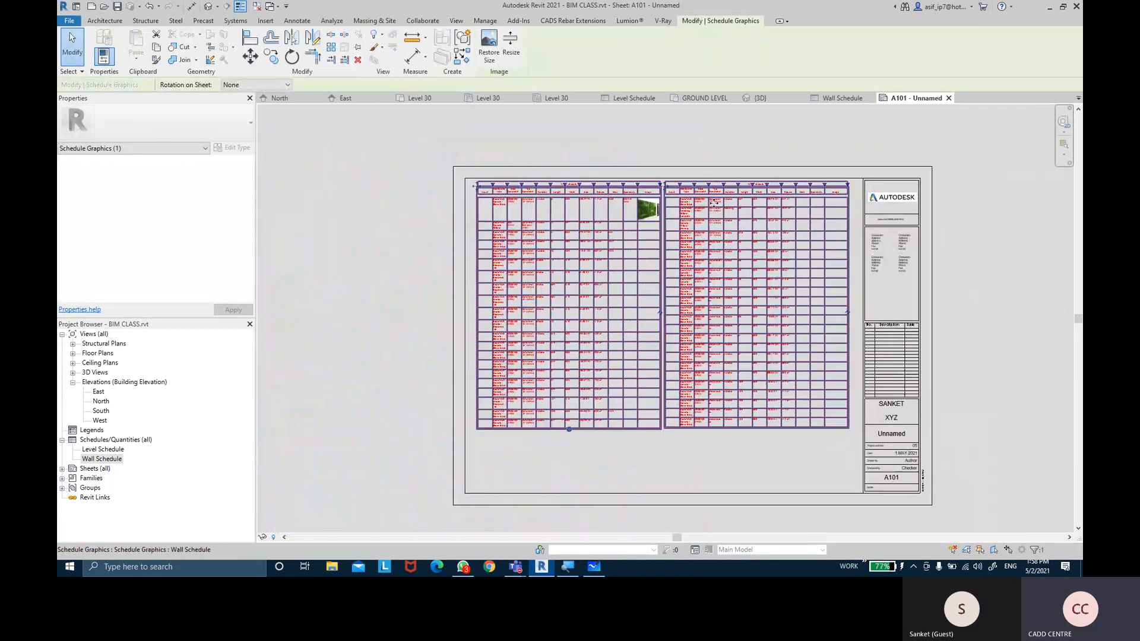
pyautogui.press('Escape')
pyautogui.scroll(3, 723, 198)
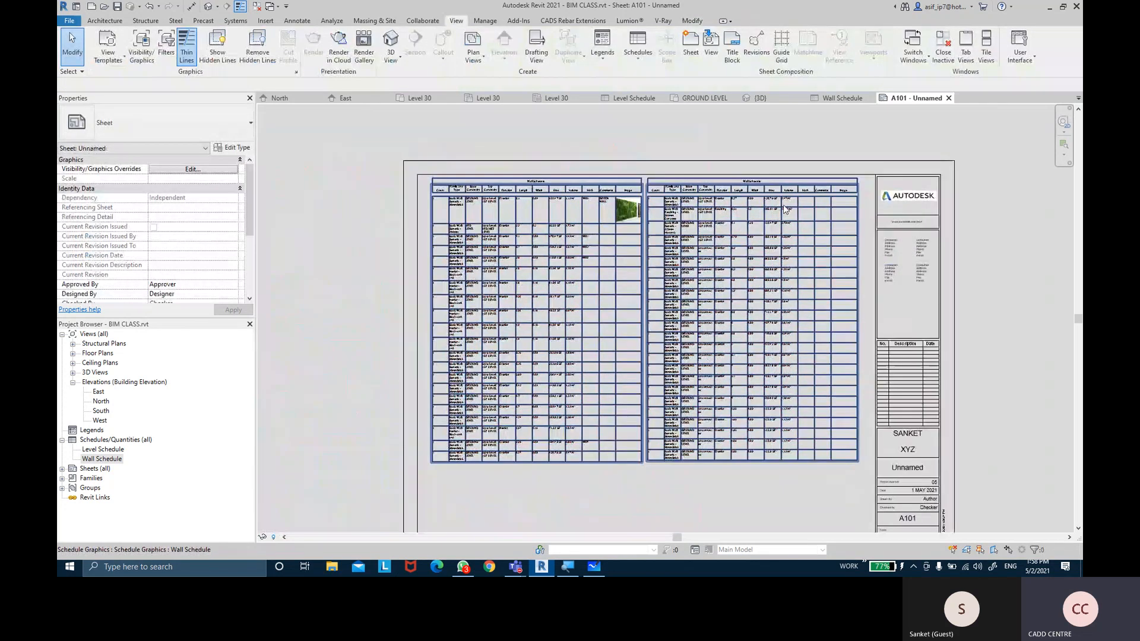
pyautogui.moveTo(723, 198); pyautogui.dragTo(795, 170, button='middle')
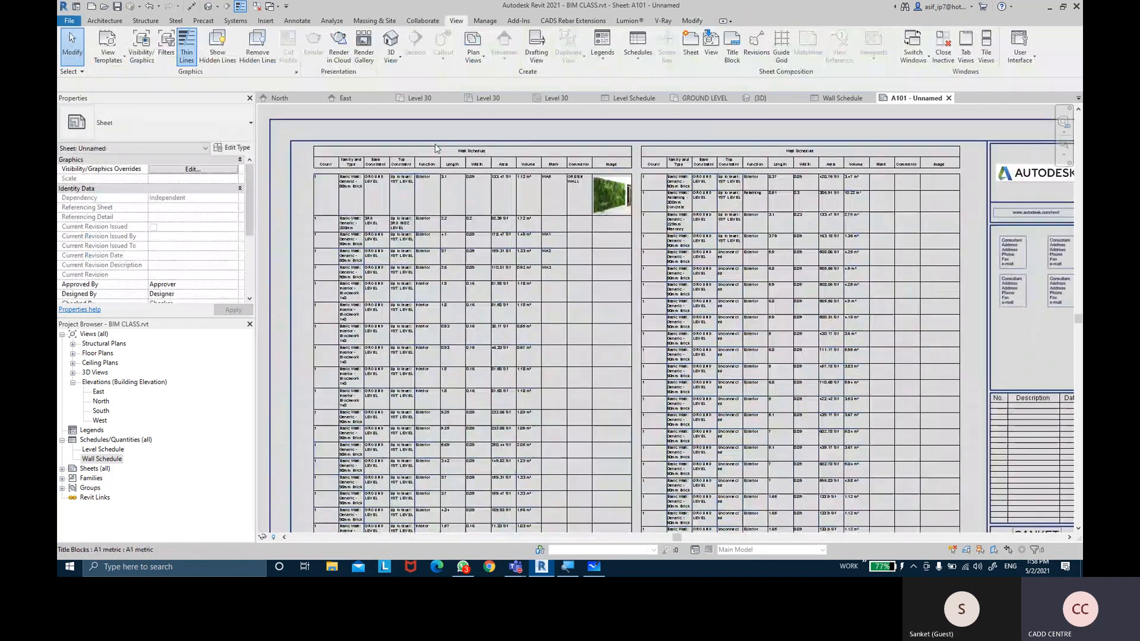
pyautogui.scroll(4, 544, 146)
# Narrow the Count column and widen the Family and Type and Top Constraint columns
pyautogui.moveTo(544, 146); pyautogui.dragTo(562, 145, button='middle')
pyautogui.click(562, 144)
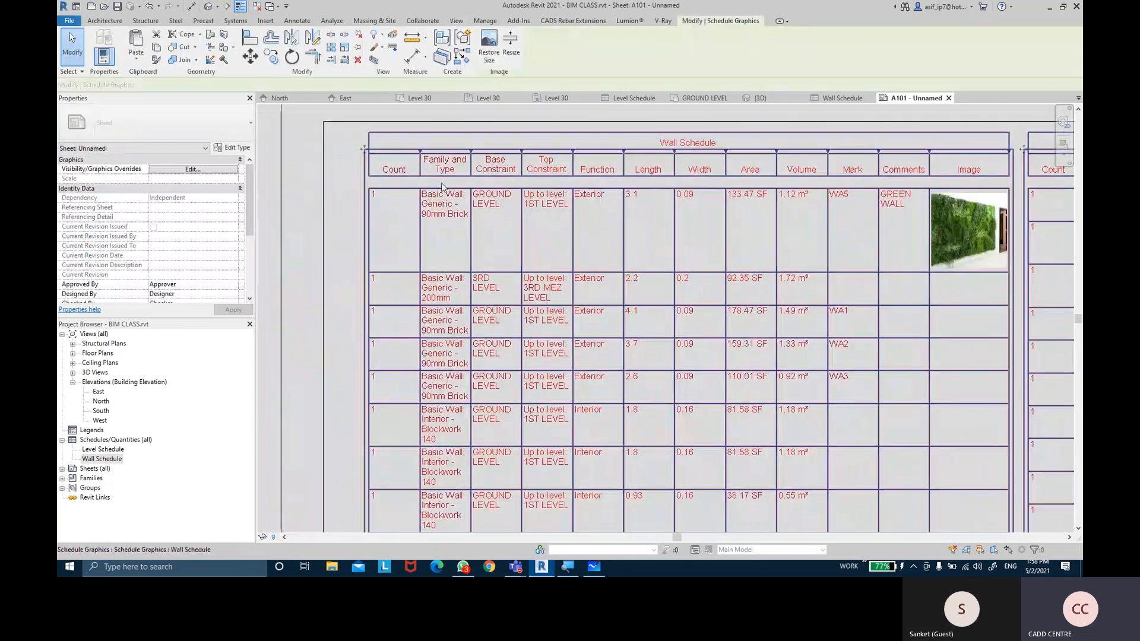
pyautogui.moveTo(420, 151); pyautogui.dragTo(563, 151)
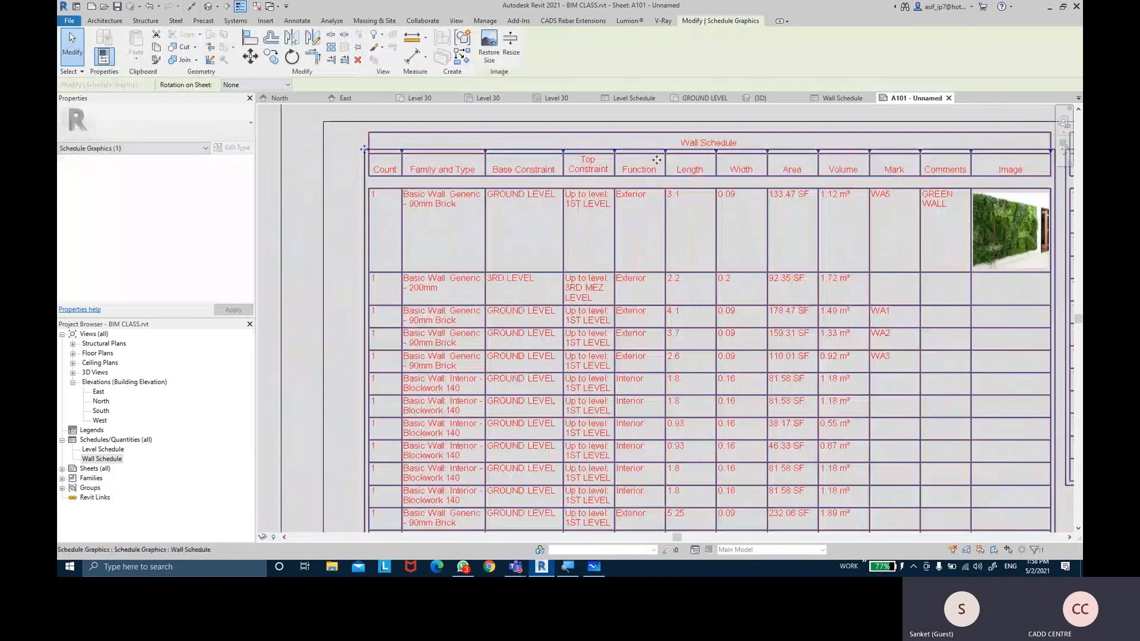
pyautogui.moveTo(641, 158); pyautogui.dragTo(649, 153)
pyautogui.moveTo(714, 205); pyautogui.dragTo(578, 217, button='middle')
pyautogui.moveTo(510, 168); pyautogui.dragTo(540, 170)
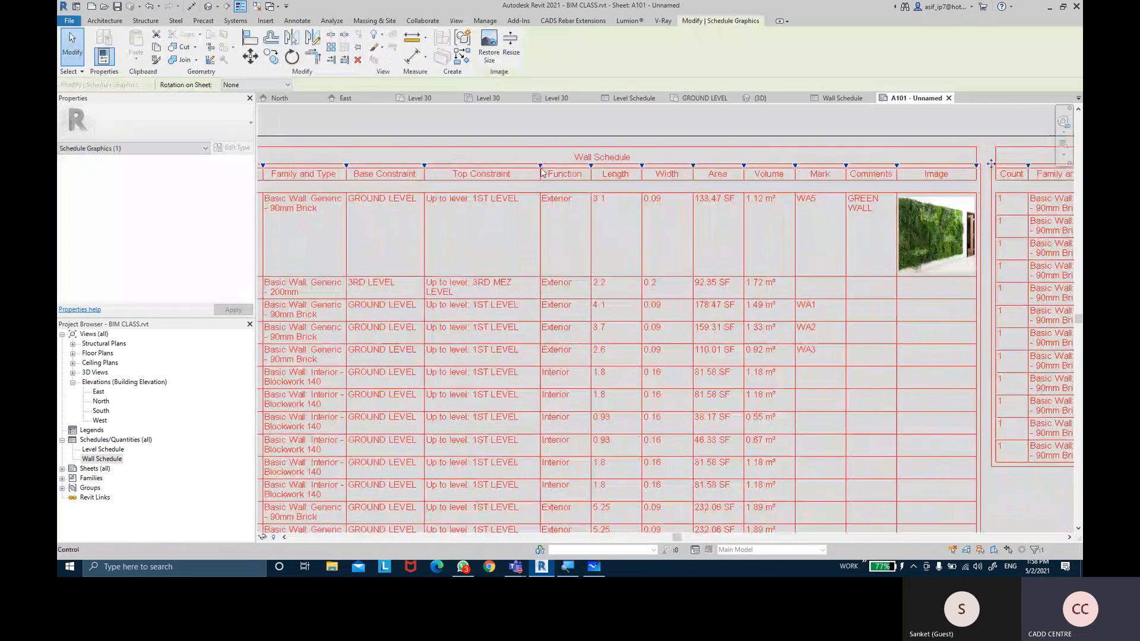
pyautogui.moveTo(716, 187); pyautogui.dragTo(661, 197, button='middle')
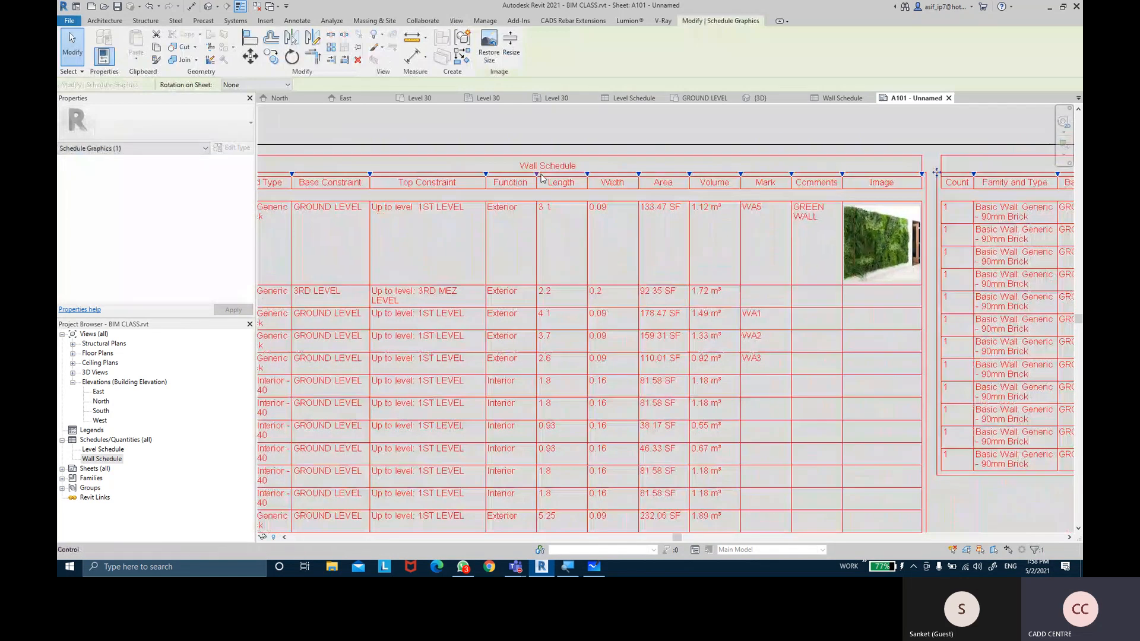
# Narrow Function and Area, fit GREEN WALL on one line in Comments, and enlarge the Image column
pyautogui.moveTo(536, 175); pyautogui.dragTo(661, 175)
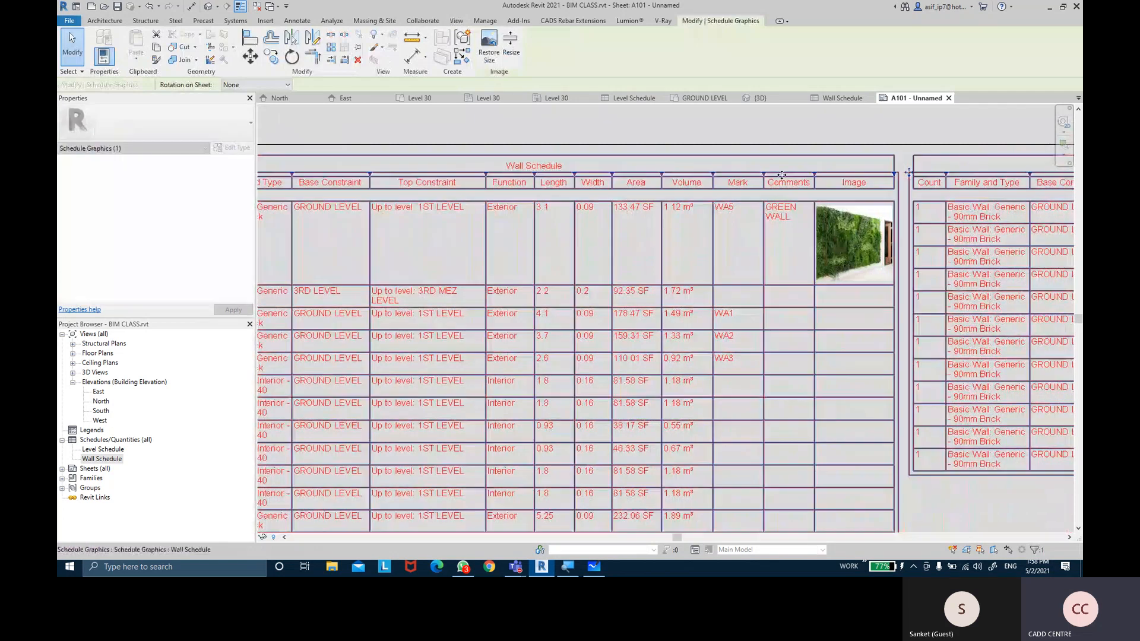
pyautogui.moveTo(787, 174); pyautogui.dragTo(689, 178, button='middle')
pyautogui.moveTo(688, 178); pyautogui.dragTo(747, 177)
pyautogui.moveTo(768, 184); pyautogui.dragTo(633, 201, button='middle')
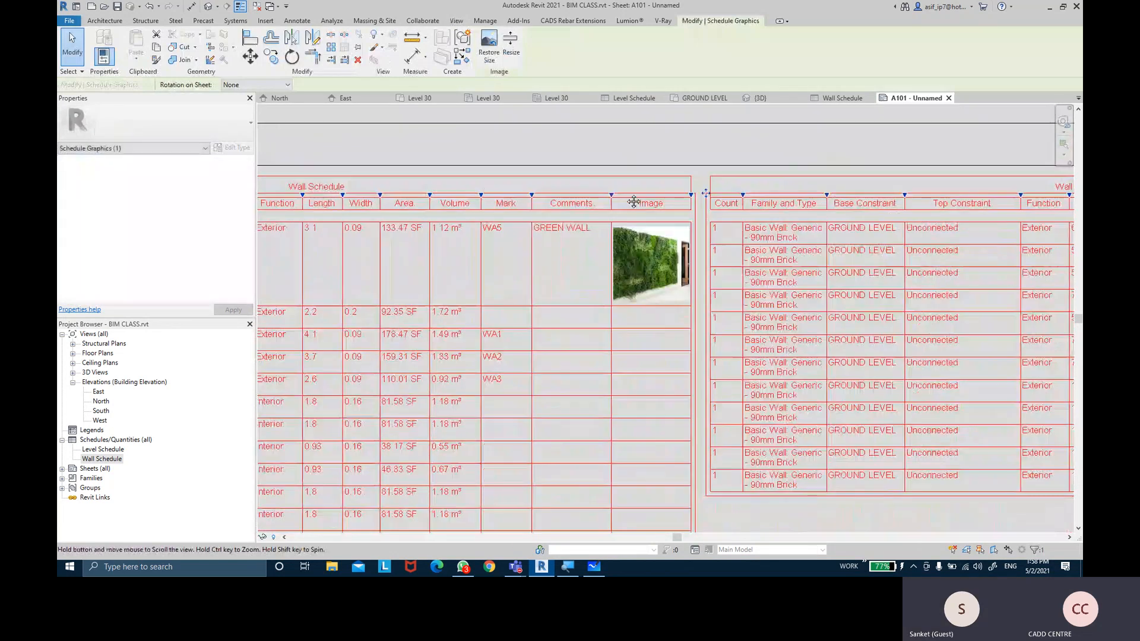
pyautogui.moveTo(689, 200); pyautogui.dragTo(718, 260)
pyautogui.scroll(-5, 620, 352)
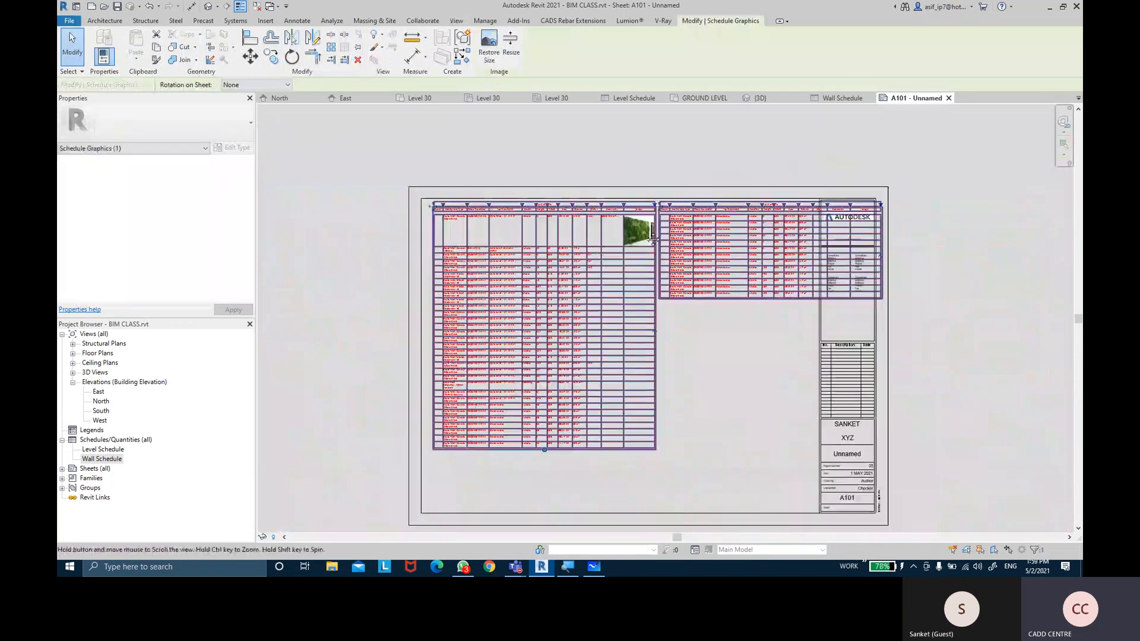
# Lengthen the first table to hold more rows and shift the schedule leftward
pyautogui.moveTo(530, 456); pyautogui.dragTo(528, 484)
pyautogui.click(733, 262)
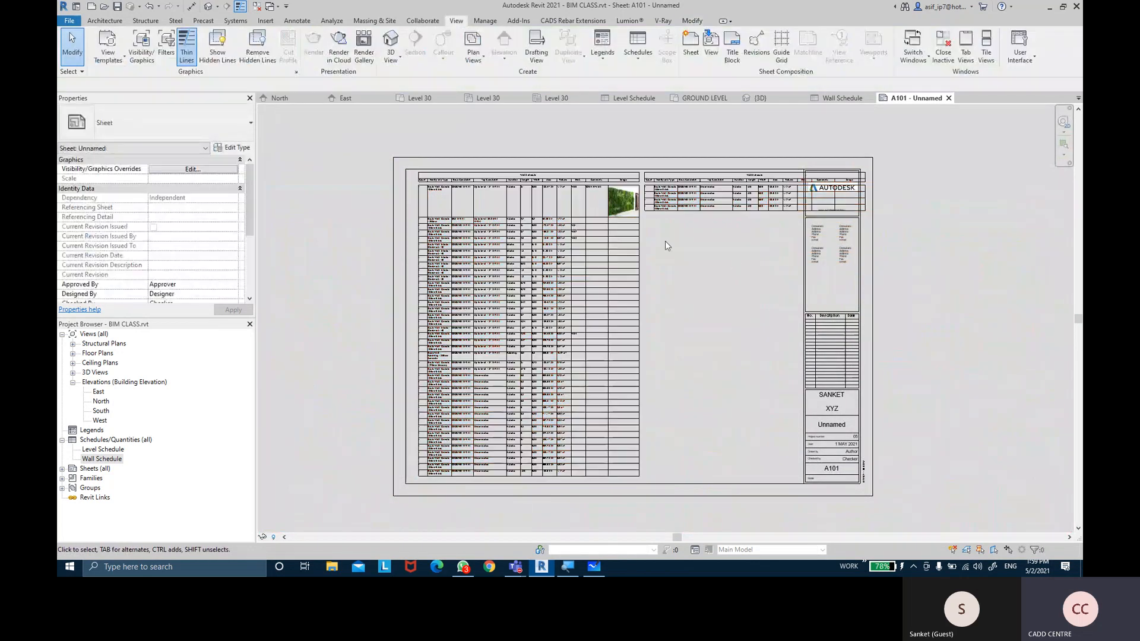
pyautogui.click(438, 190)
pyautogui.scroll(3, 439, 193)
pyautogui.moveTo(438, 193); pyautogui.dragTo(412, 193)
# Move the second schedule table beside the first
pyautogui.scroll(-4, 512, 280)
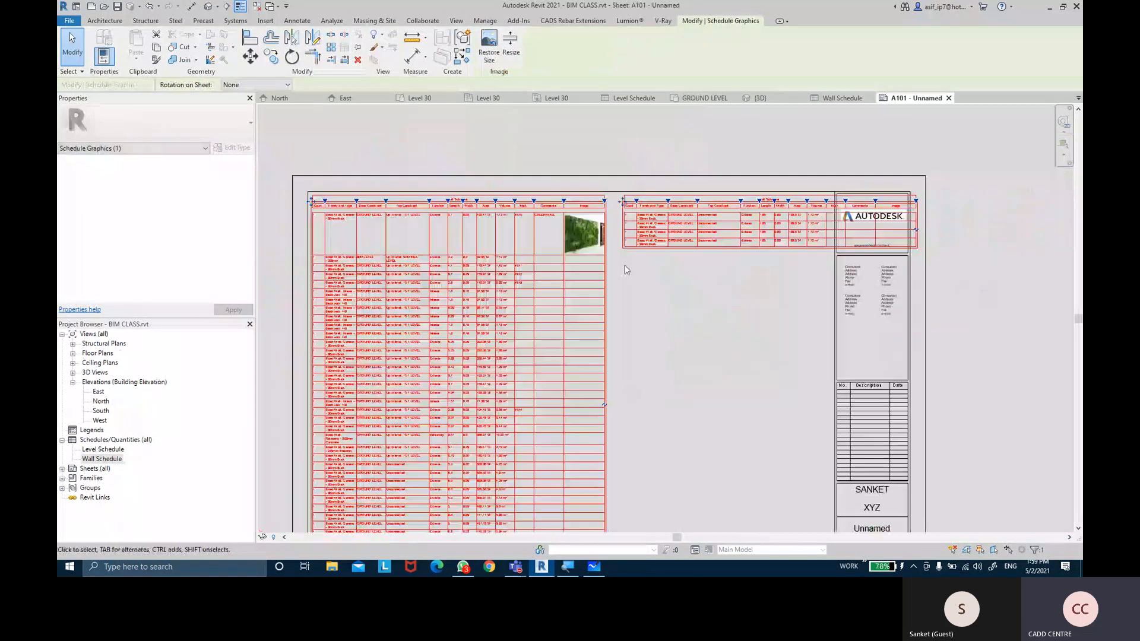
pyautogui.scroll(2, 622, 202)
pyautogui.moveTo(622, 200); pyautogui.dragTo(606, 207)
pyautogui.click(788, 333)
# Narrow the Top Constraint column and widen the Family and Type column again
pyautogui.scroll(-2, 781, 320)
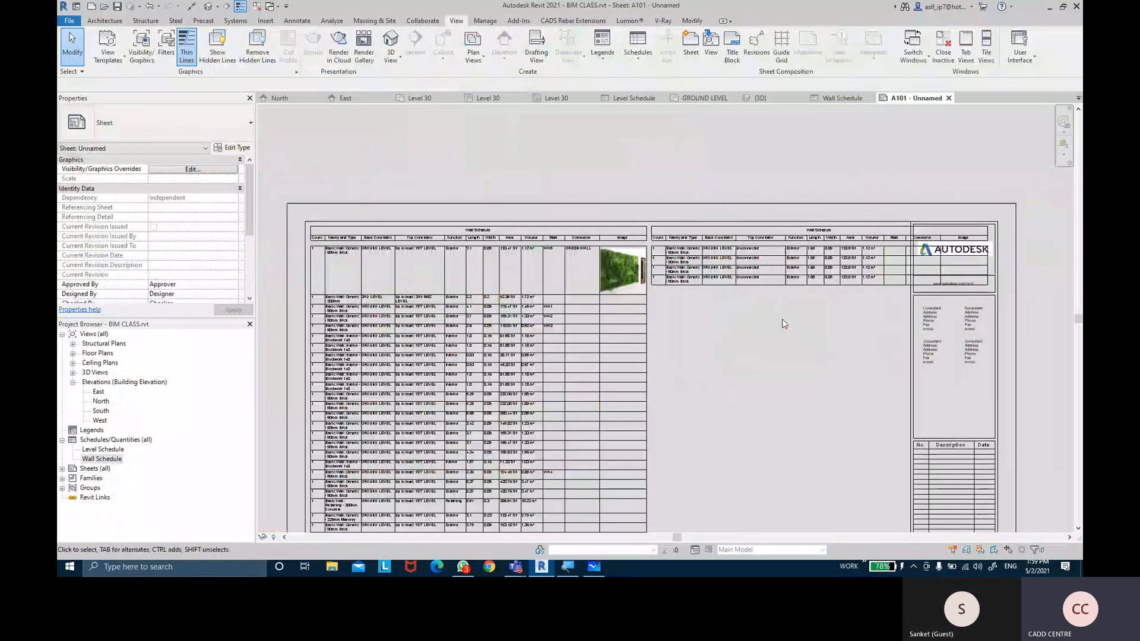
pyautogui.click(702, 244)
pyautogui.scroll(3, 740, 126)
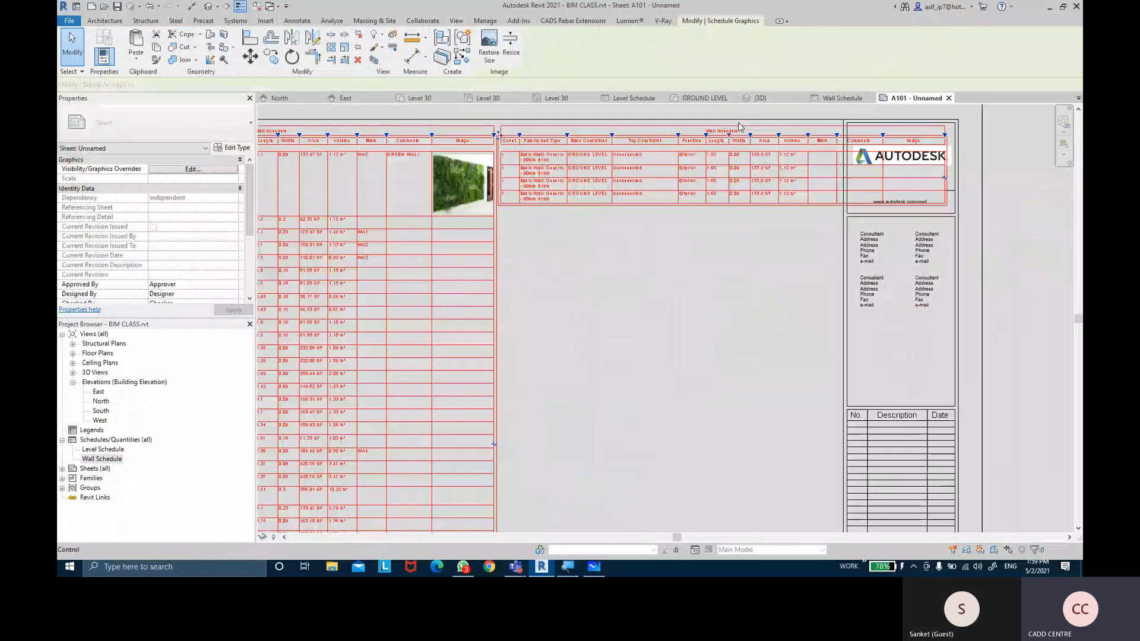
pyautogui.scroll(4, 706, 220)
pyautogui.moveTo(705, 225); pyautogui.dragTo(671, 226)
pyautogui.moveTo(507, 228); pyautogui.dragTo(554, 229)
# Close all inactive views except A101 and expand the Floor Plans list
pyautogui.scroll(-5, 581, 375)
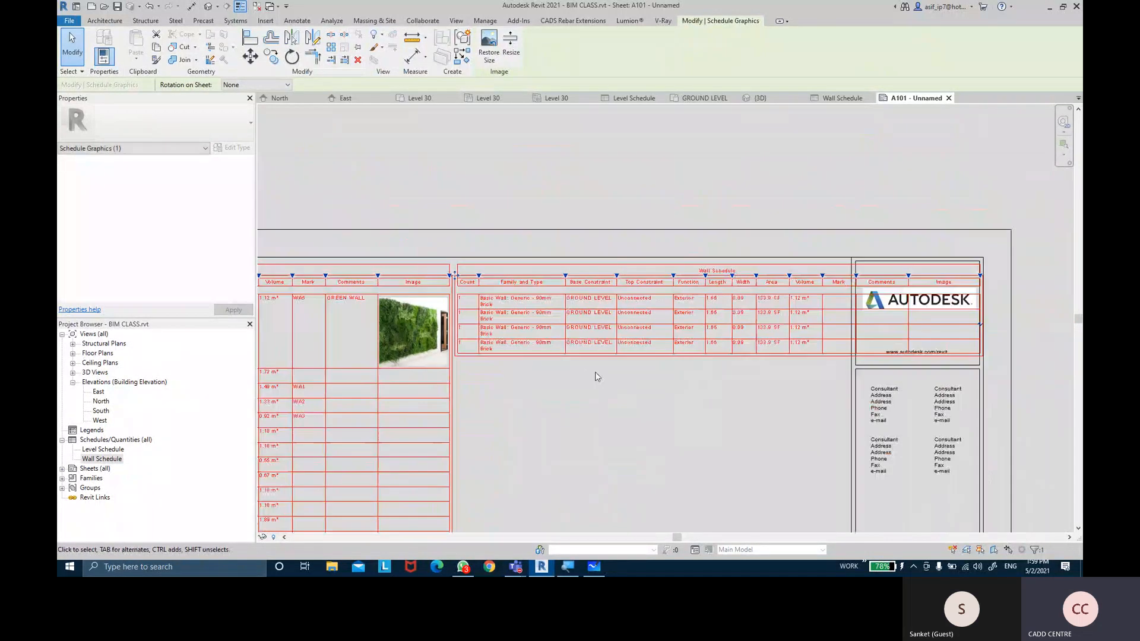
pyautogui.scroll(-2, 679, 270)
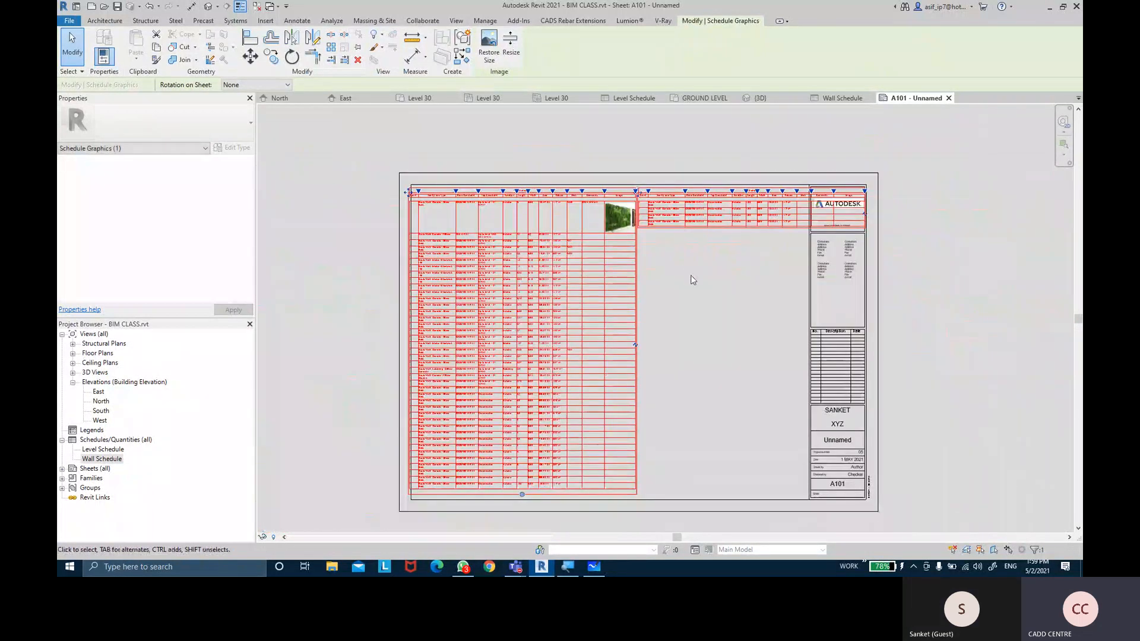
pyautogui.click(724, 318)
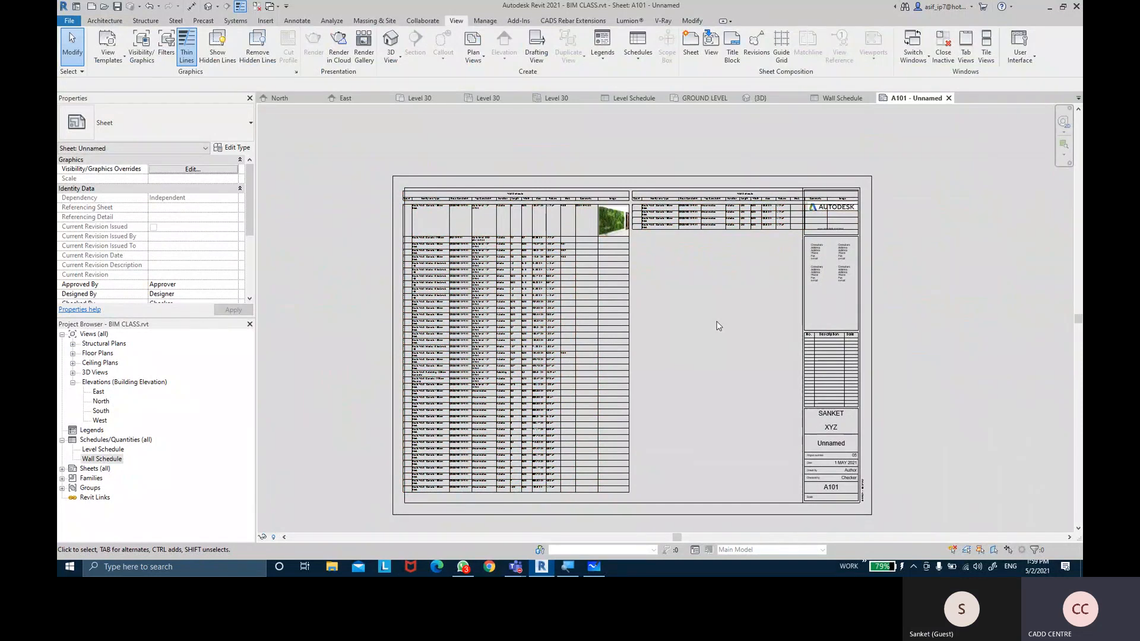
pyautogui.click(257, 8)
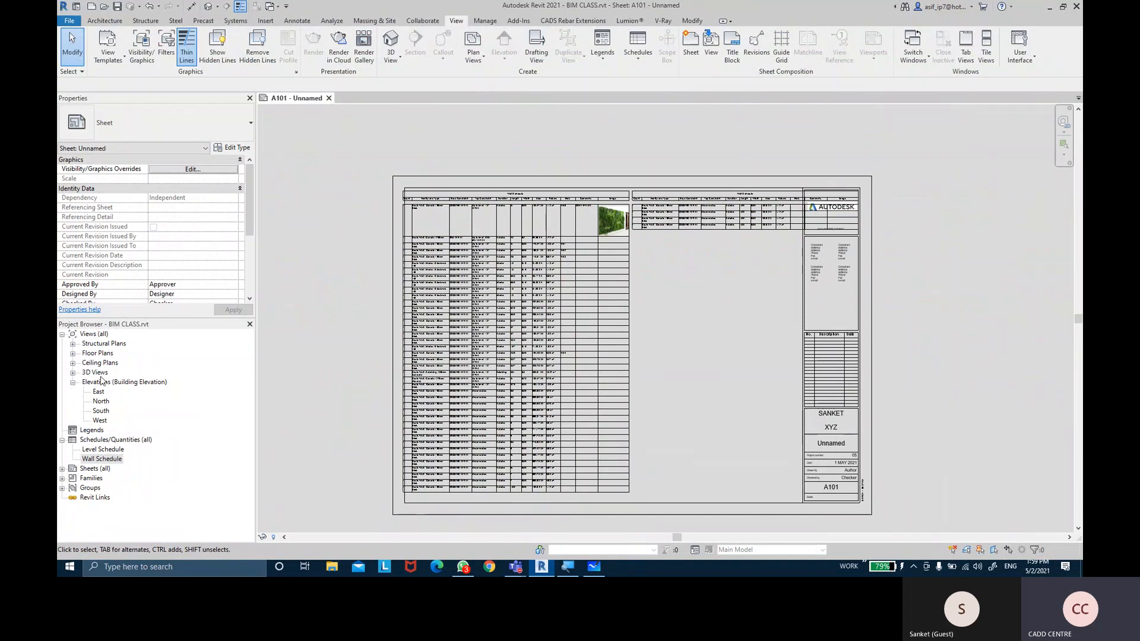
pyautogui.click(71, 356)
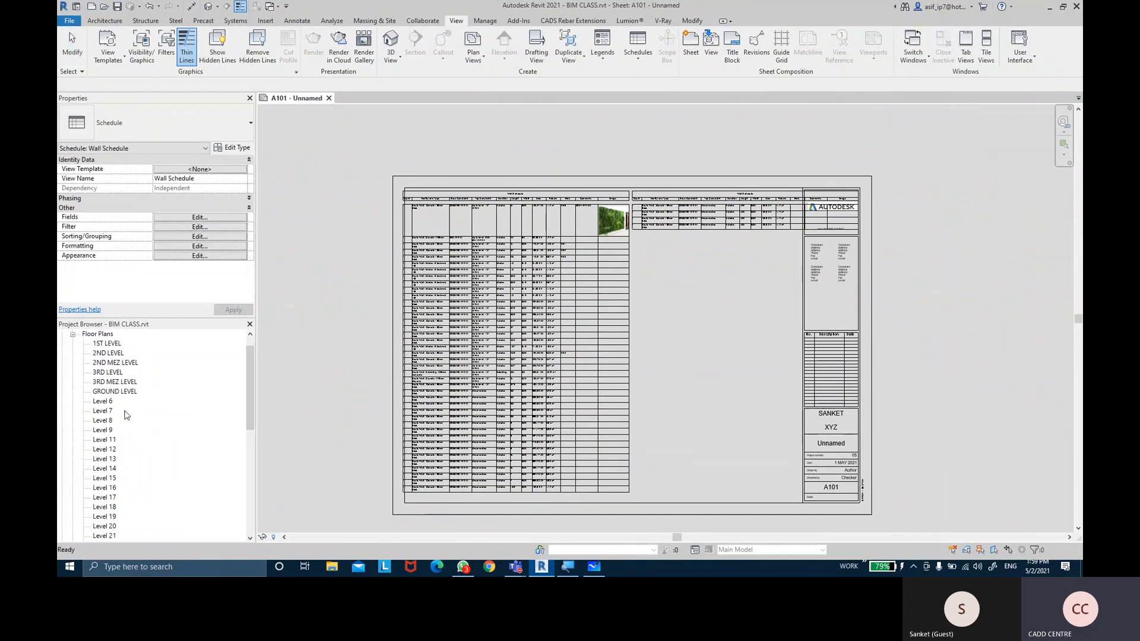
pyautogui.doubleClick(119, 393)
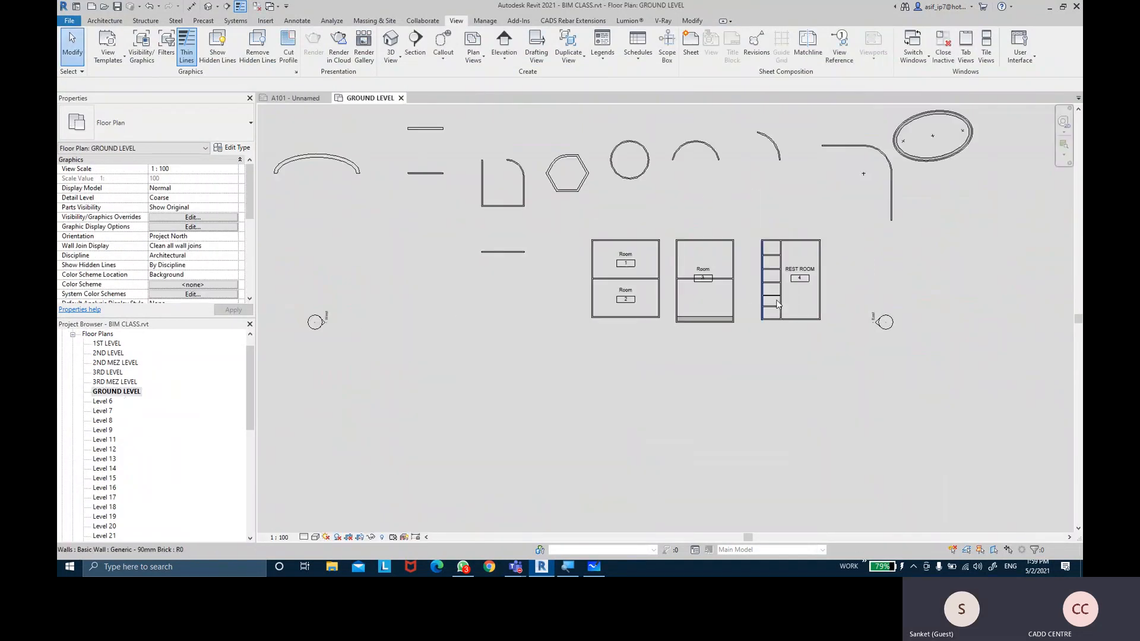
pyautogui.scroll(4, 521, 190)
pyautogui.click(369, 154)
pyautogui.scroll(-3, 209, 264)
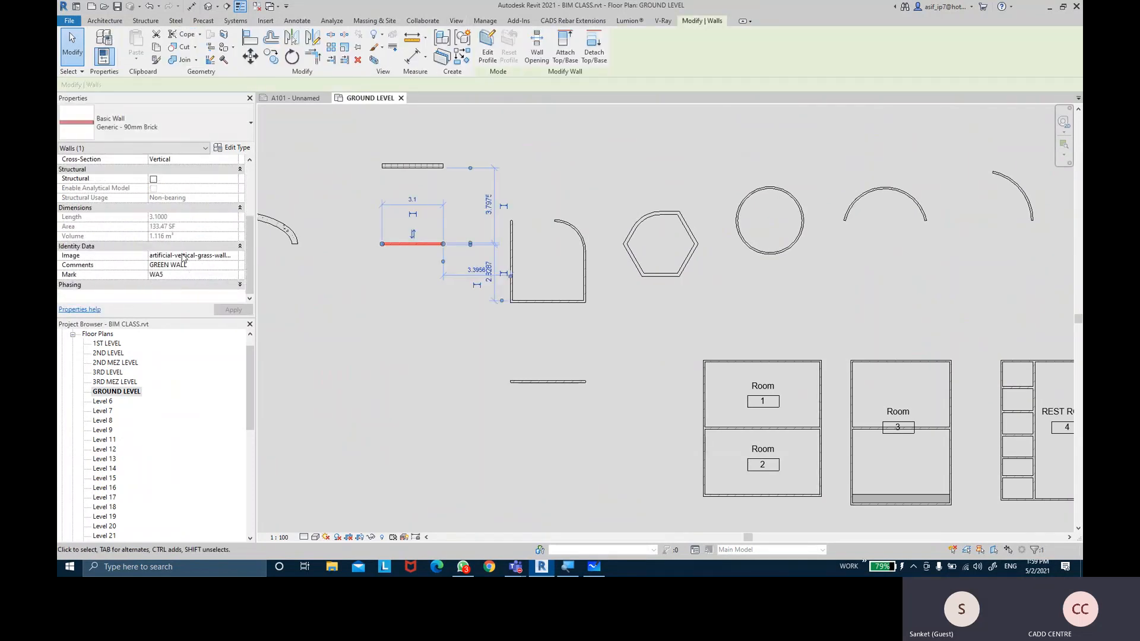
pyautogui.click(320, 98)
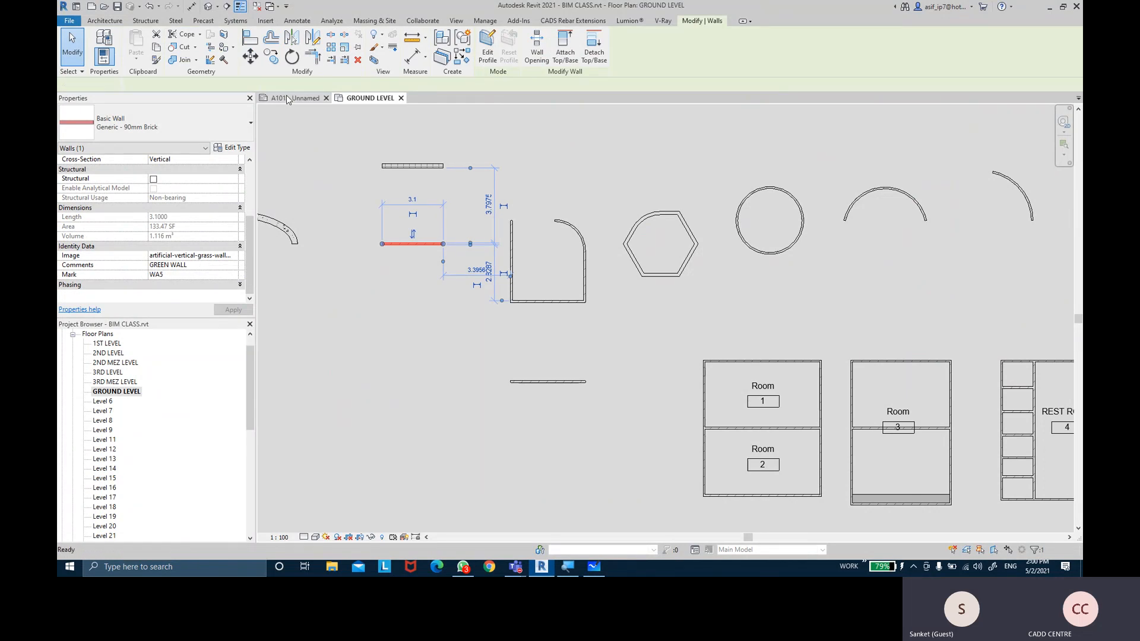
pyautogui.scroll(5, 558, 202)
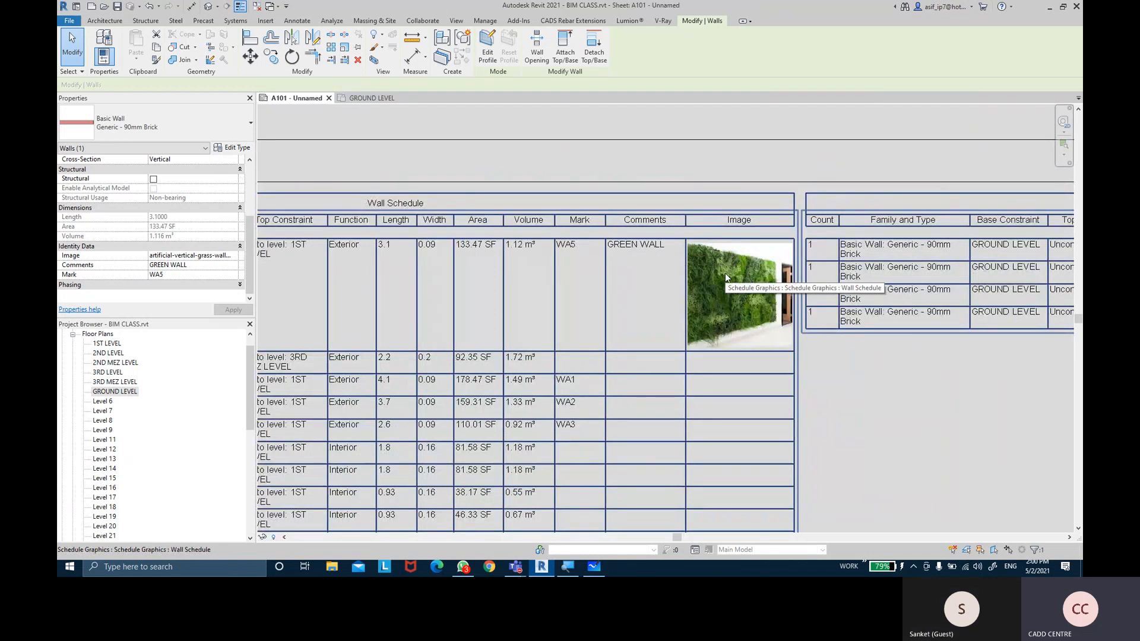
pyautogui.click(369, 98)
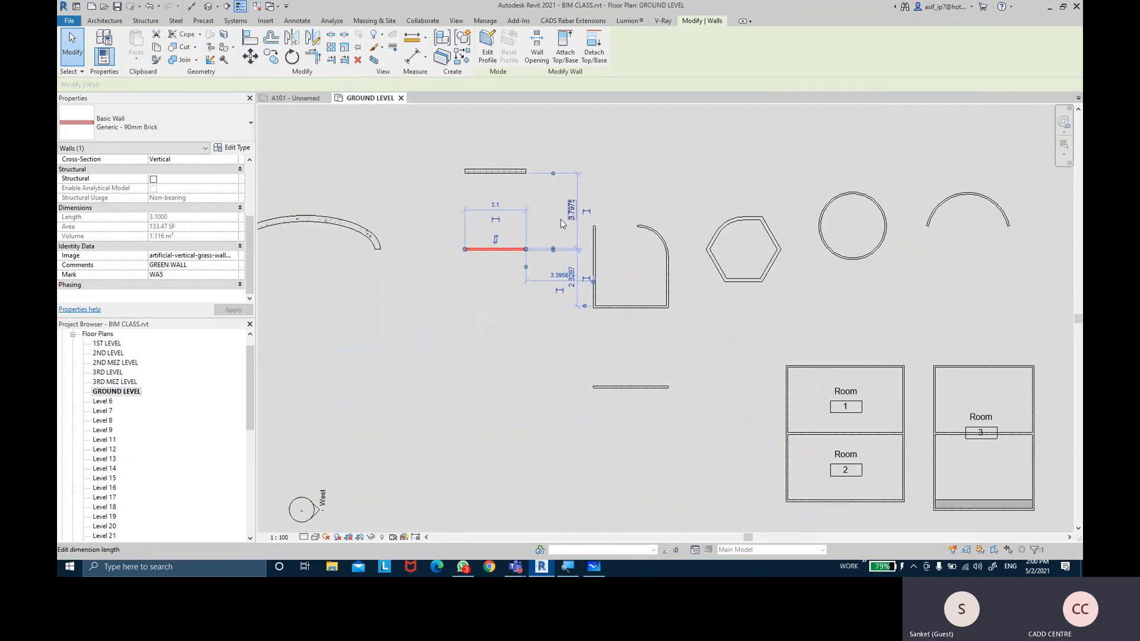
pyautogui.click(419, 224)
pyautogui.scroll(3, 475, 213)
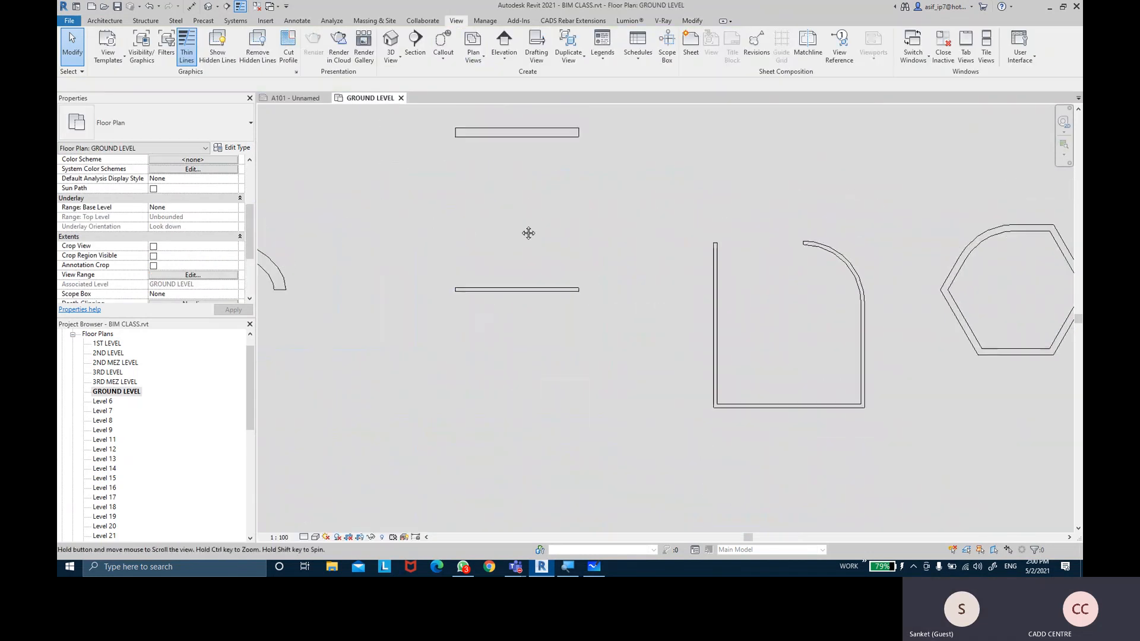
# Tag the horizontal green wall with Tag by Category and select the new tag
pyautogui.click(301, 24)
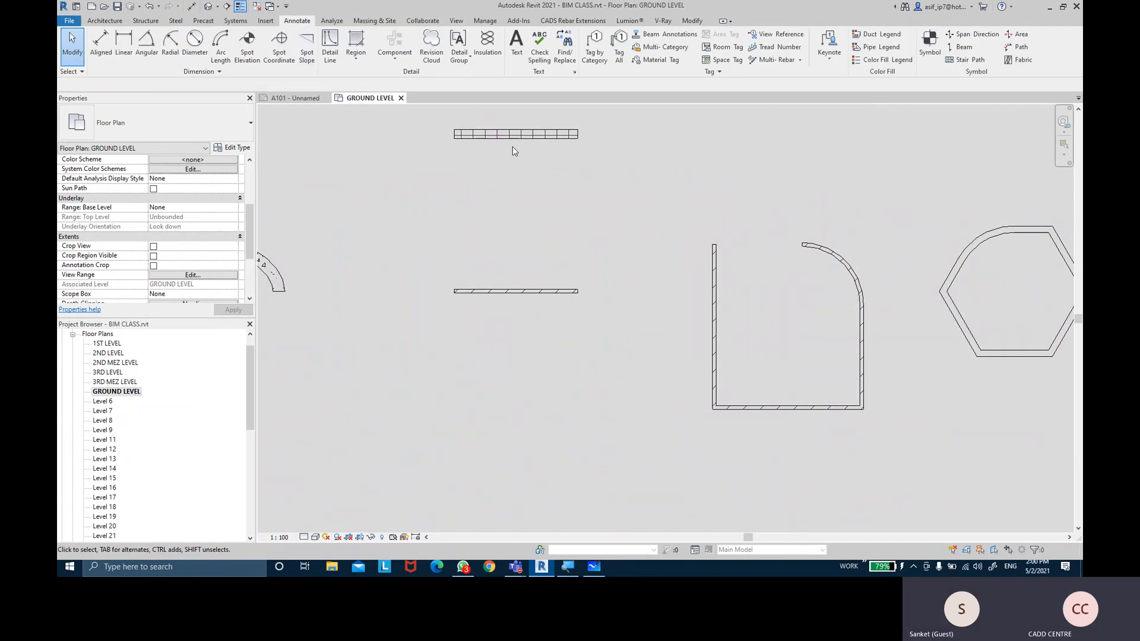
pyautogui.click(592, 53)
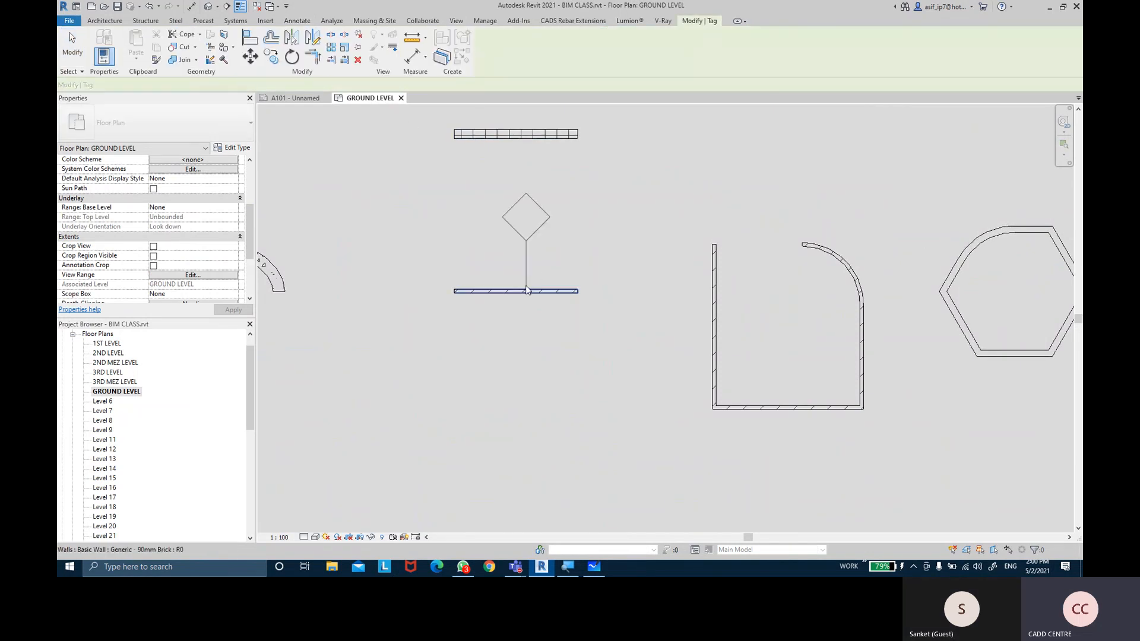
pyautogui.click(514, 290)
pyautogui.click(71, 45)
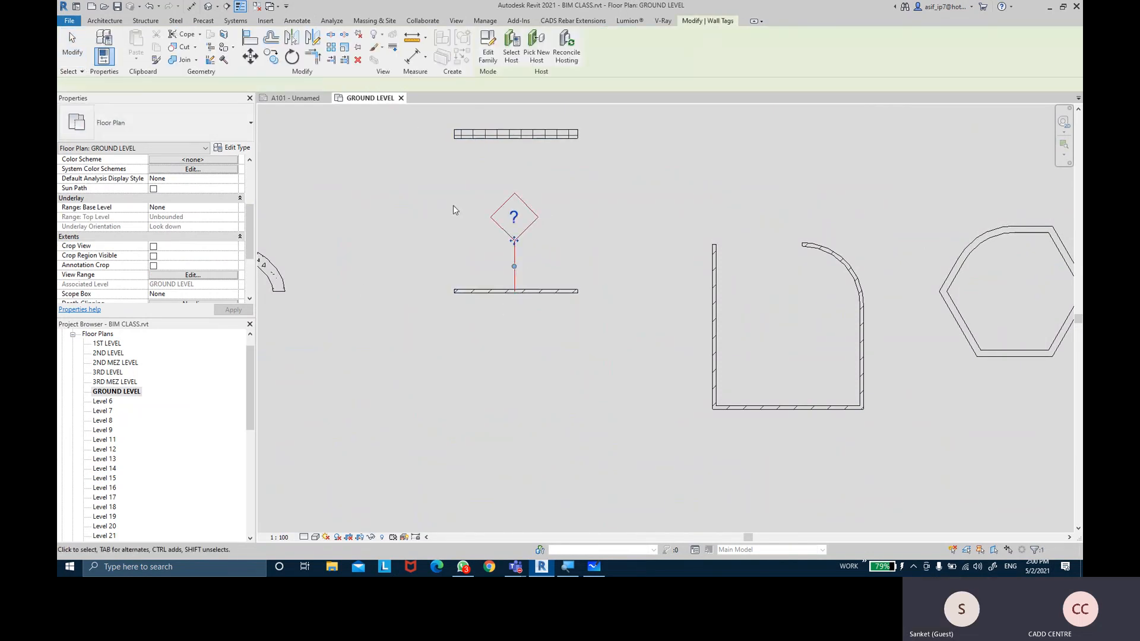
pyautogui.click(514, 238)
pyautogui.scroll(2, 514, 239)
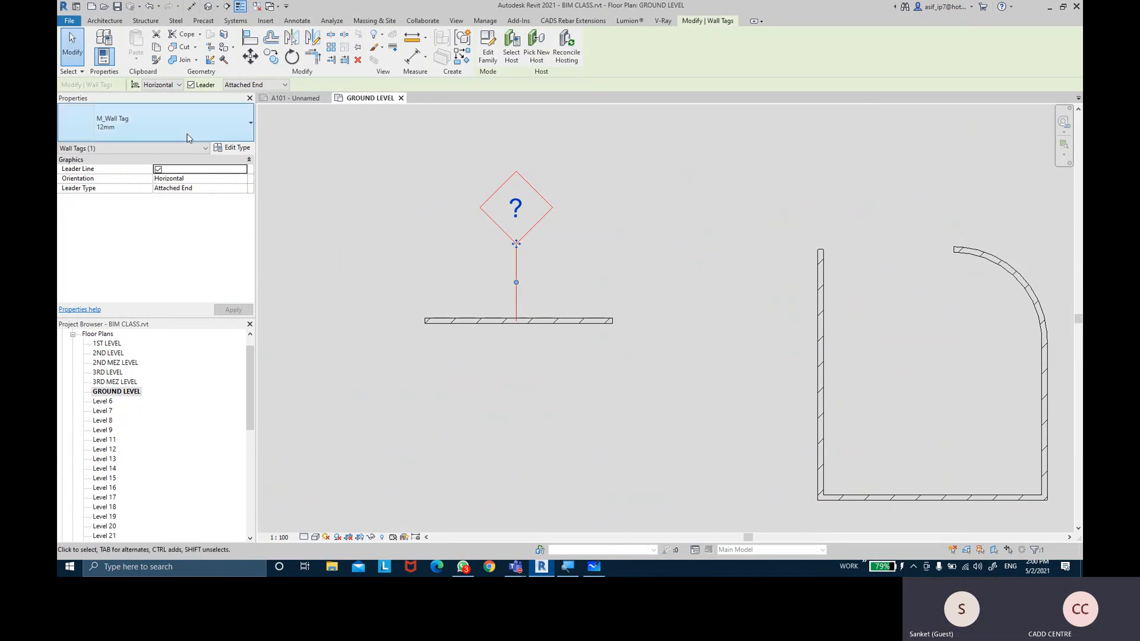
# Switch the wall tag family's label from Type Mark to Mark and reload it, overwriting the existing version
pyautogui.click(488, 56)
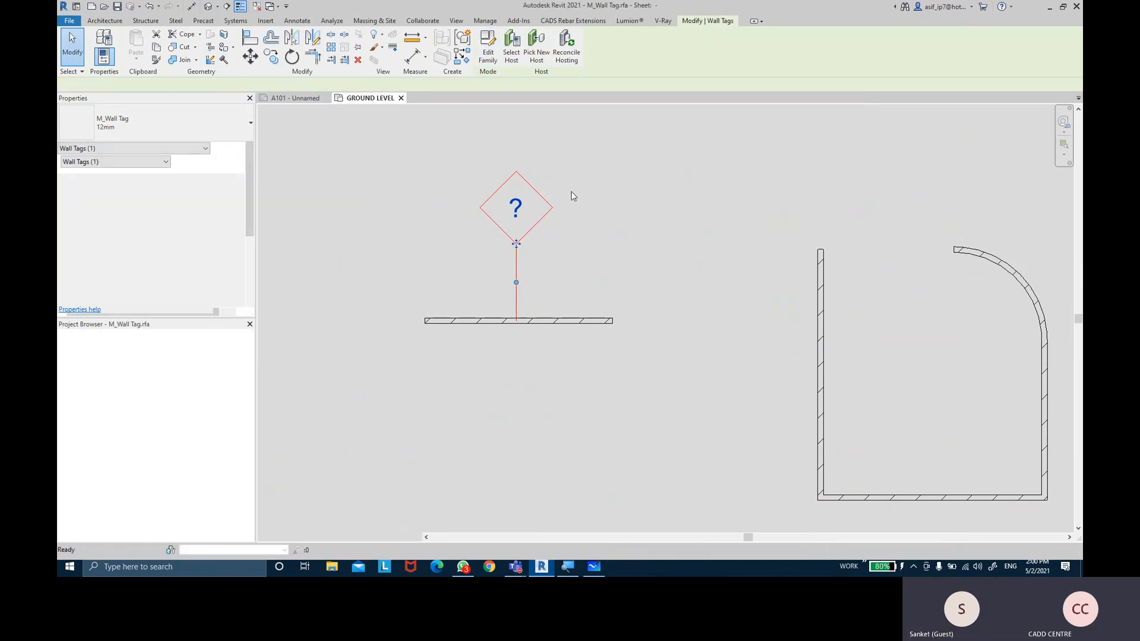
pyautogui.click(655, 279)
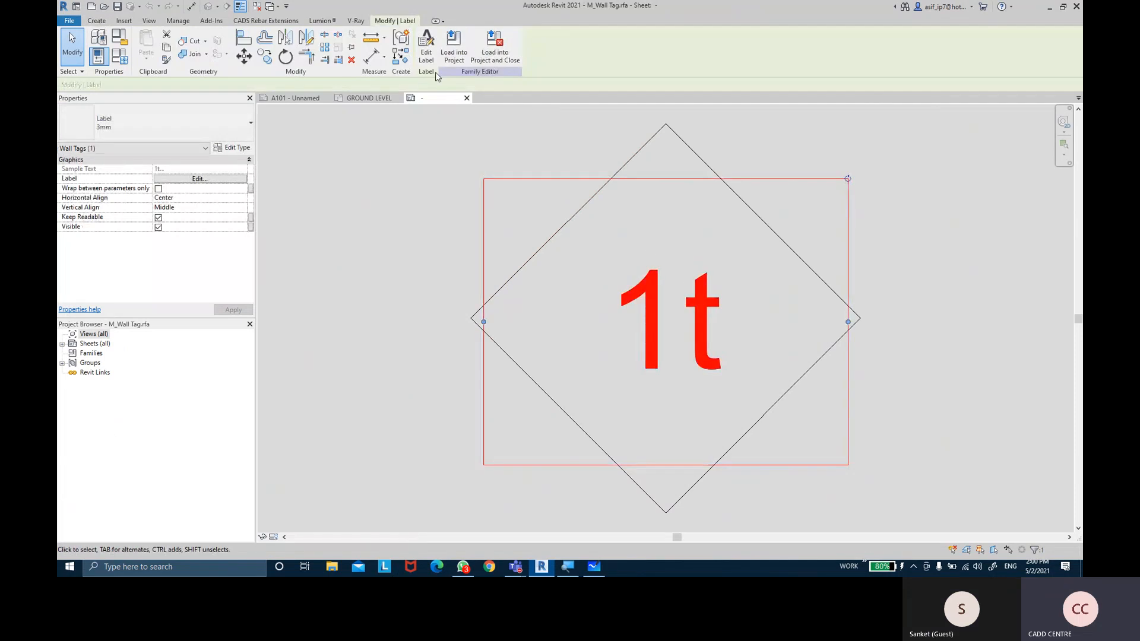
pyautogui.click(427, 52)
pyautogui.click(488, 283)
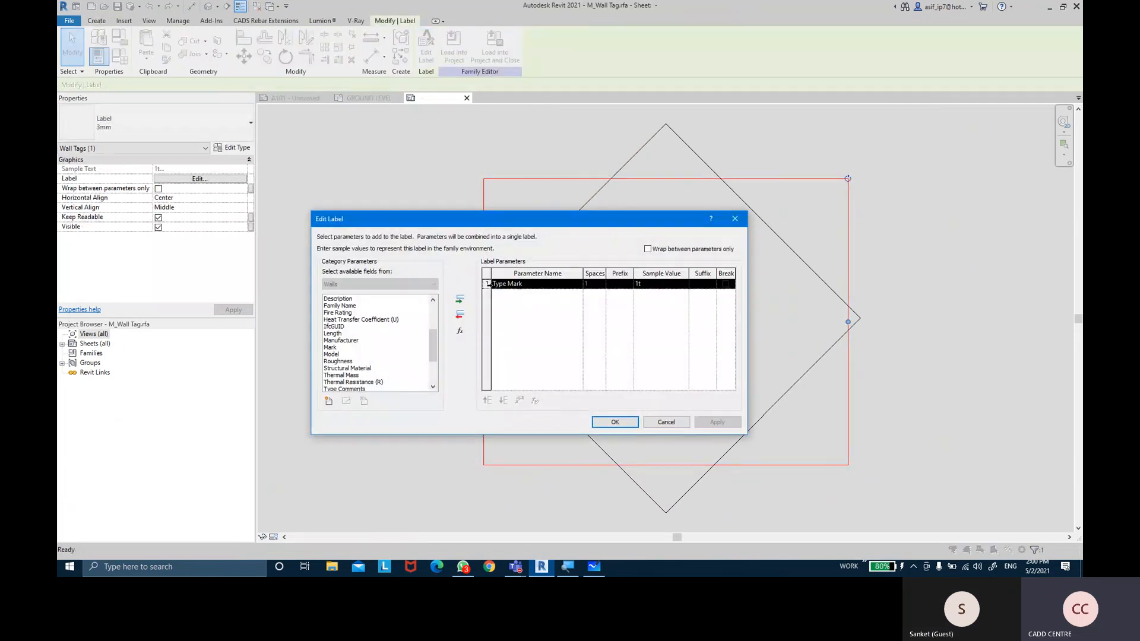
pyautogui.click(460, 315)
pyautogui.click(330, 347)
pyautogui.click(460, 299)
pyautogui.click(615, 422)
pyautogui.click(454, 52)
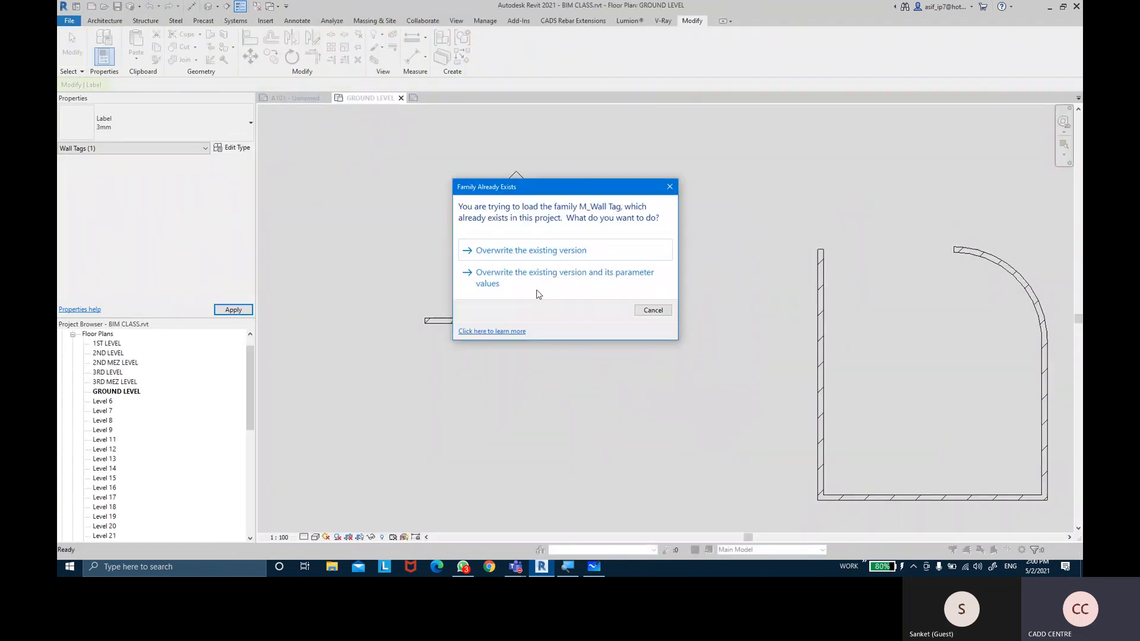
pyautogui.click(539, 287)
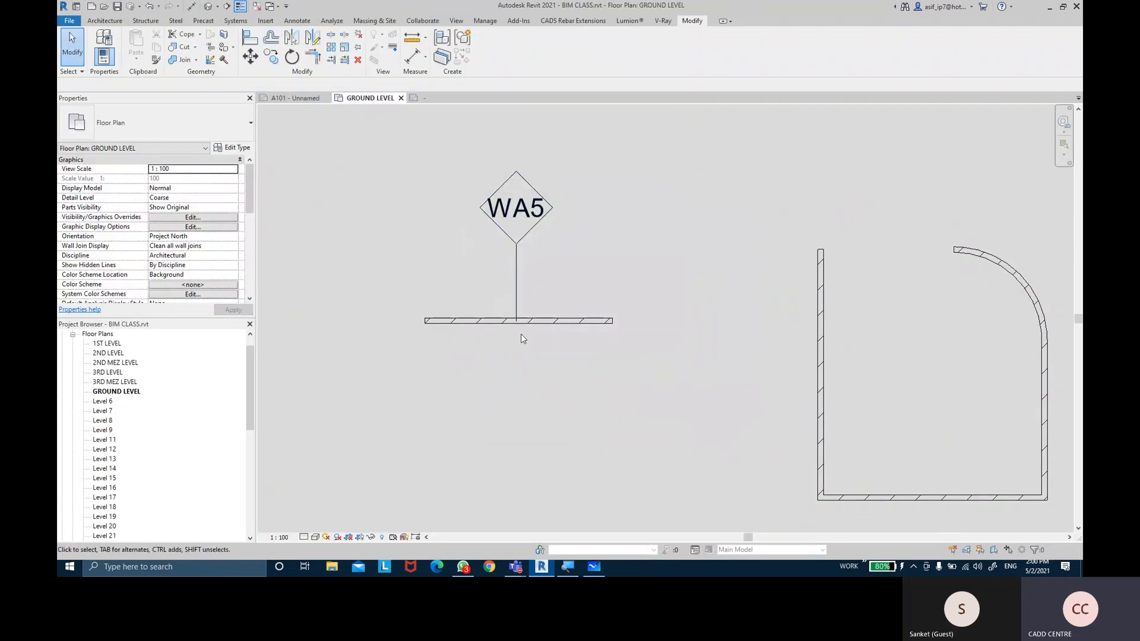
pyautogui.scroll(-2, 537, 323)
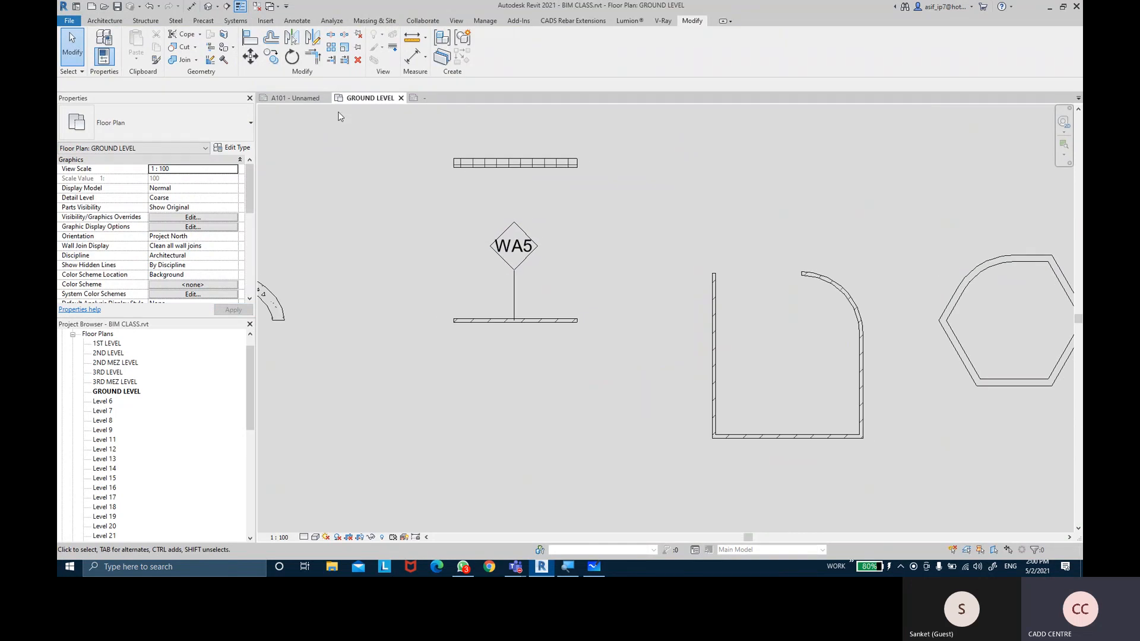
pyautogui.click(298, 99)
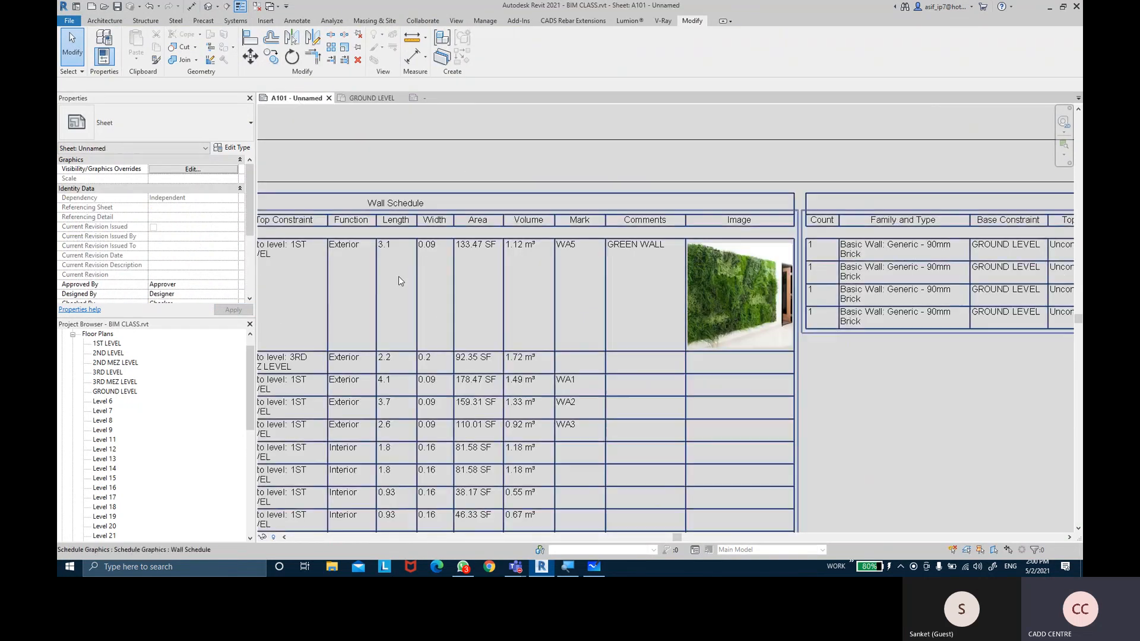
pyautogui.moveTo(666, 252); pyautogui.dragTo(863, 245, button='middle')
pyautogui.moveTo(394, 248); pyautogui.dragTo(494, 240, button='middle')
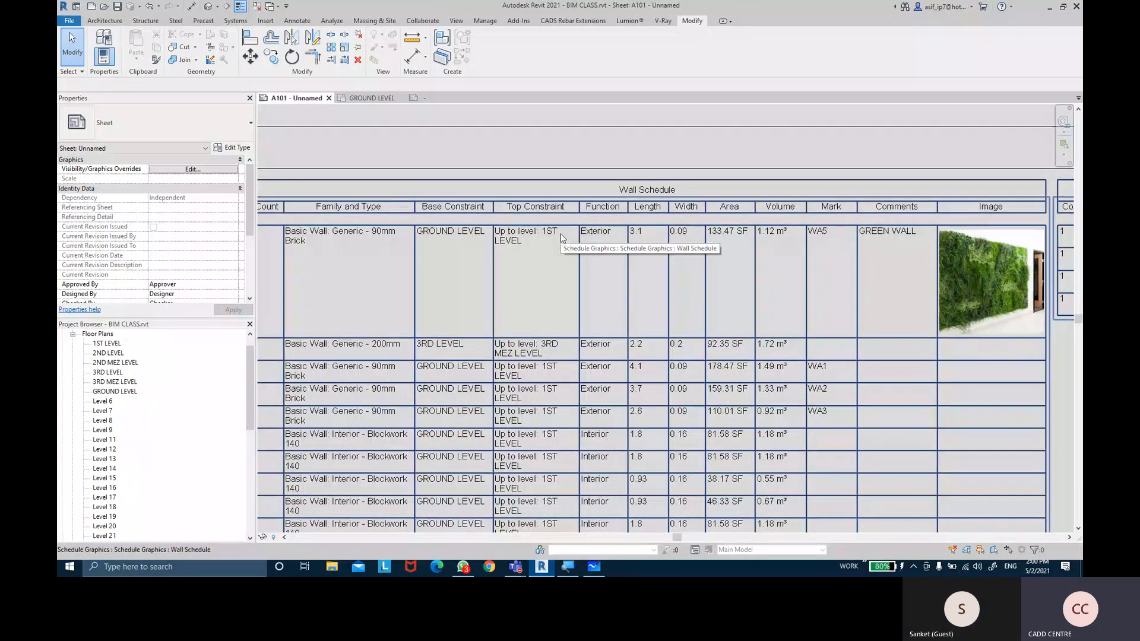
pyautogui.moveTo(602, 237); pyautogui.dragTo(480, 250, button='middle')
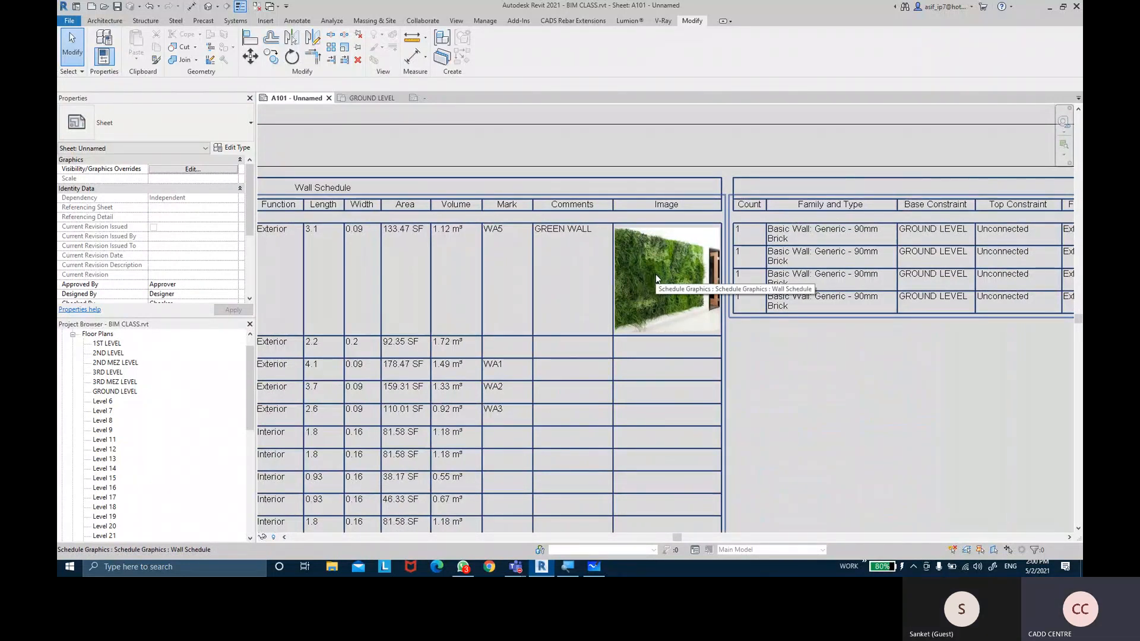
pyautogui.click(369, 99)
pyautogui.click(522, 320)
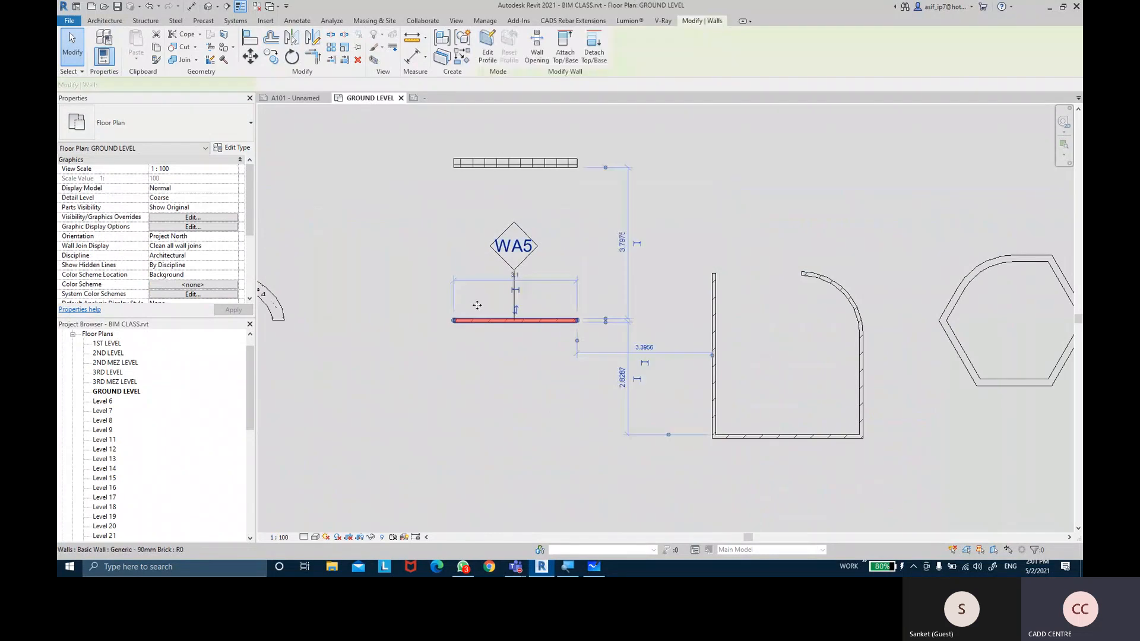
pyautogui.scroll(-4, 176, 259)
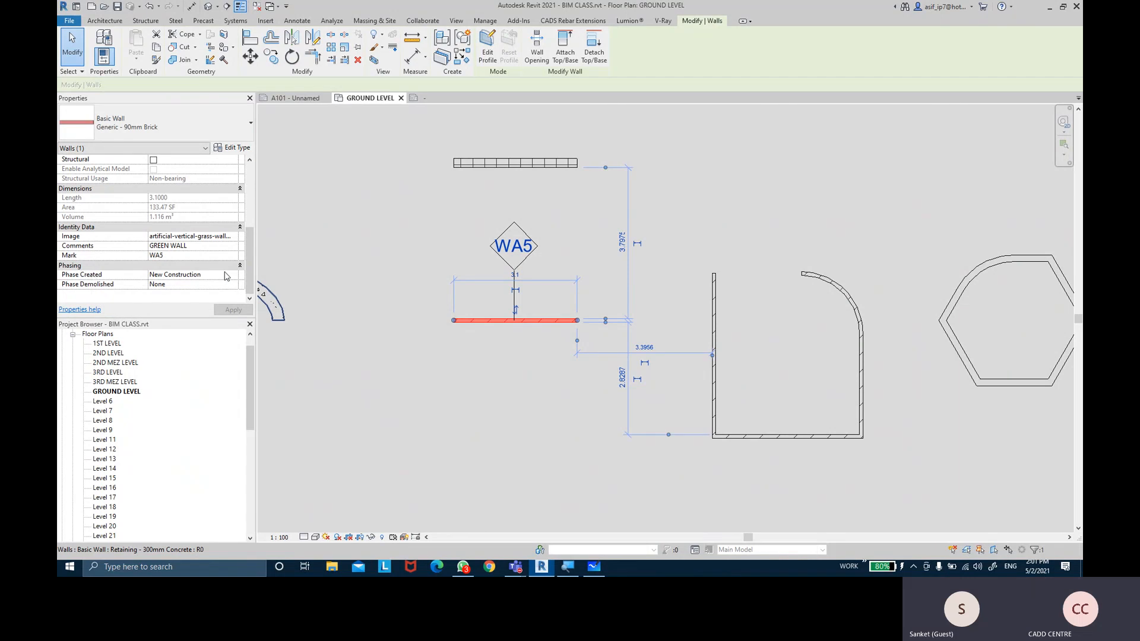
pyautogui.click(552, 380)
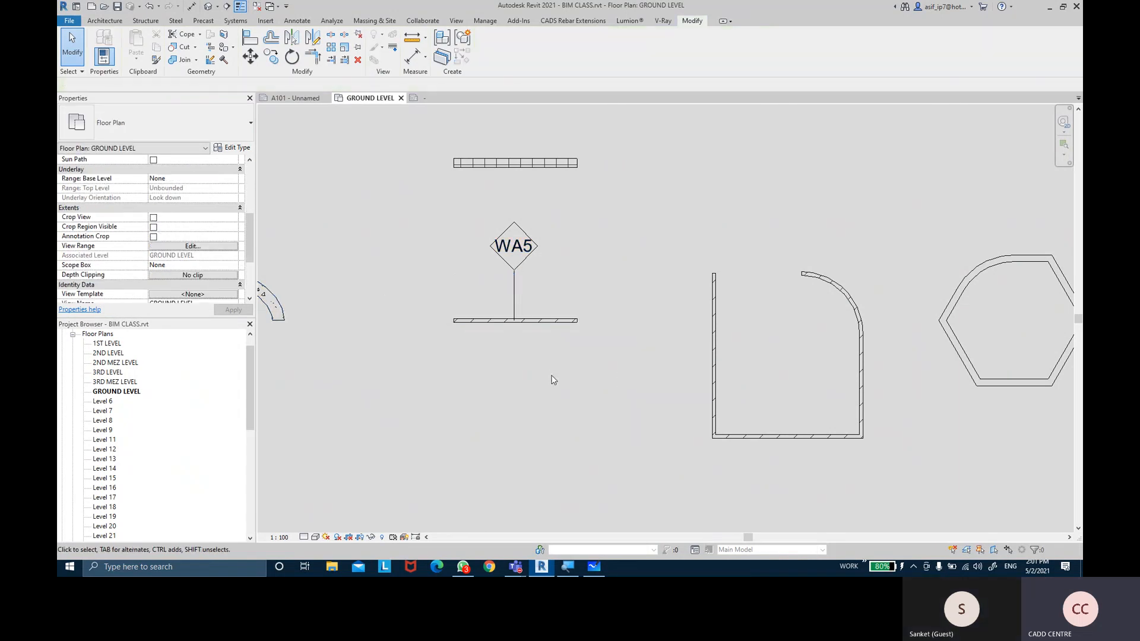
pyautogui.click(717, 319)
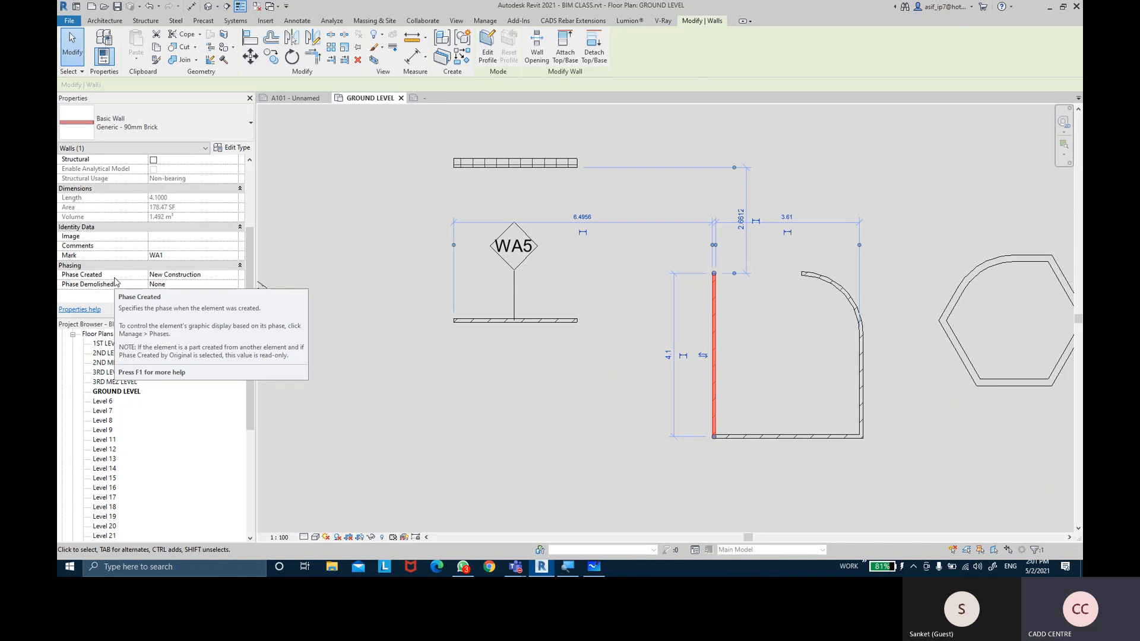
pyautogui.click(597, 429)
pyautogui.scroll(-4, 597, 429)
pyautogui.scroll(-4, 672, 221)
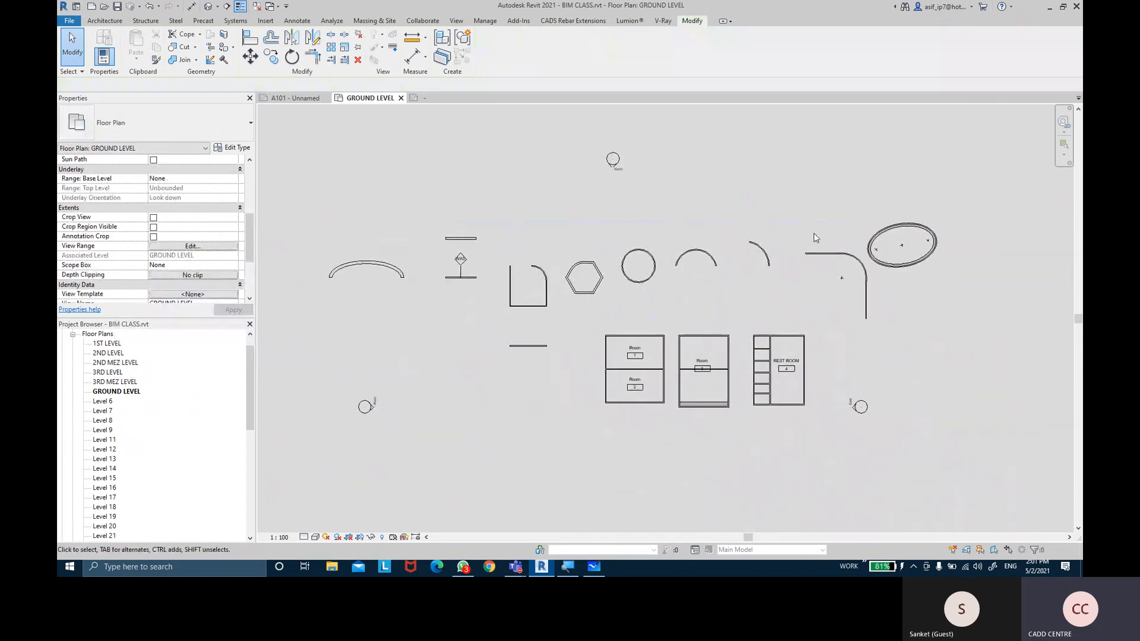
# Nudge the floor plan upward, then bring up the Teams meeting and stop sharing
pyautogui.moveTo(550, 204); pyautogui.dragTo(547, 183, button='middle')
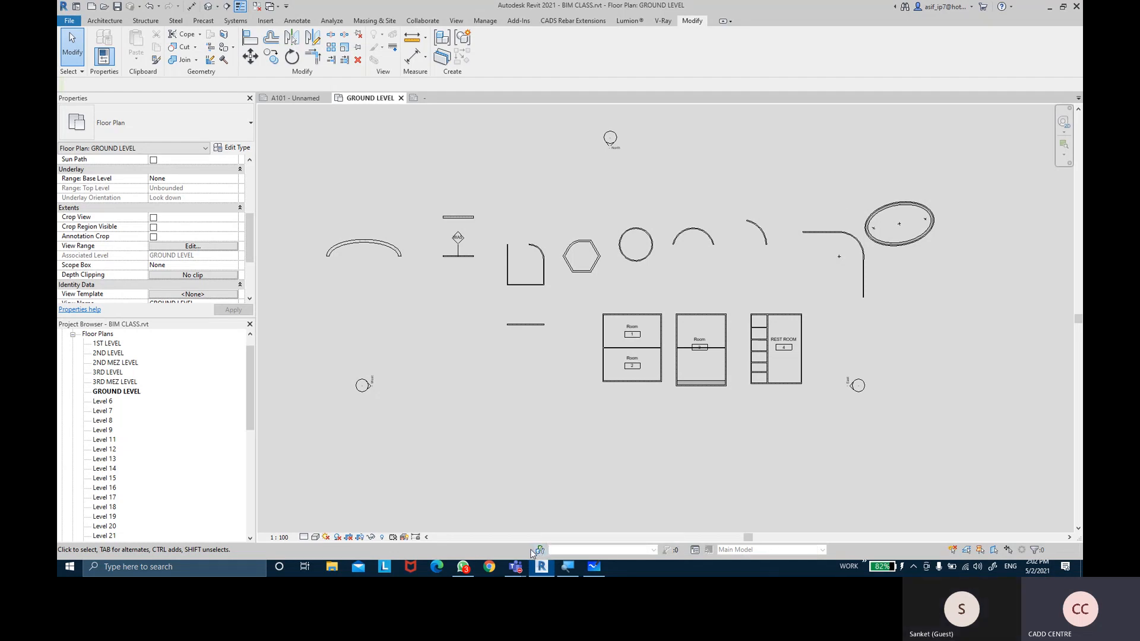
pyautogui.moveTo(515, 567)
pyautogui.click(529, 507)
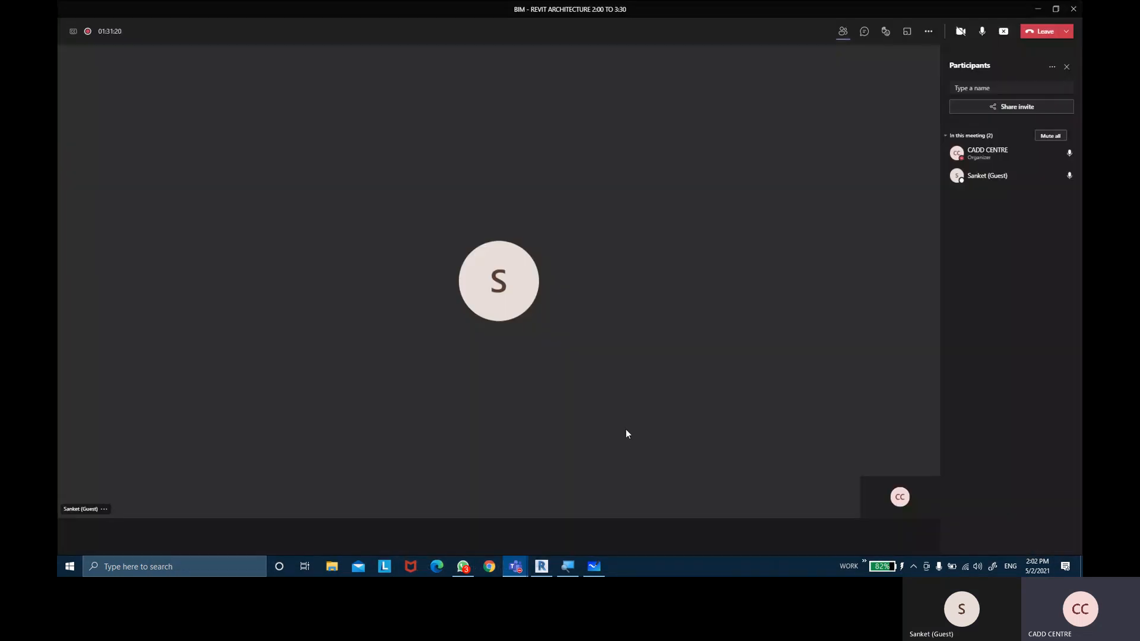
pyautogui.click(1000, 35)
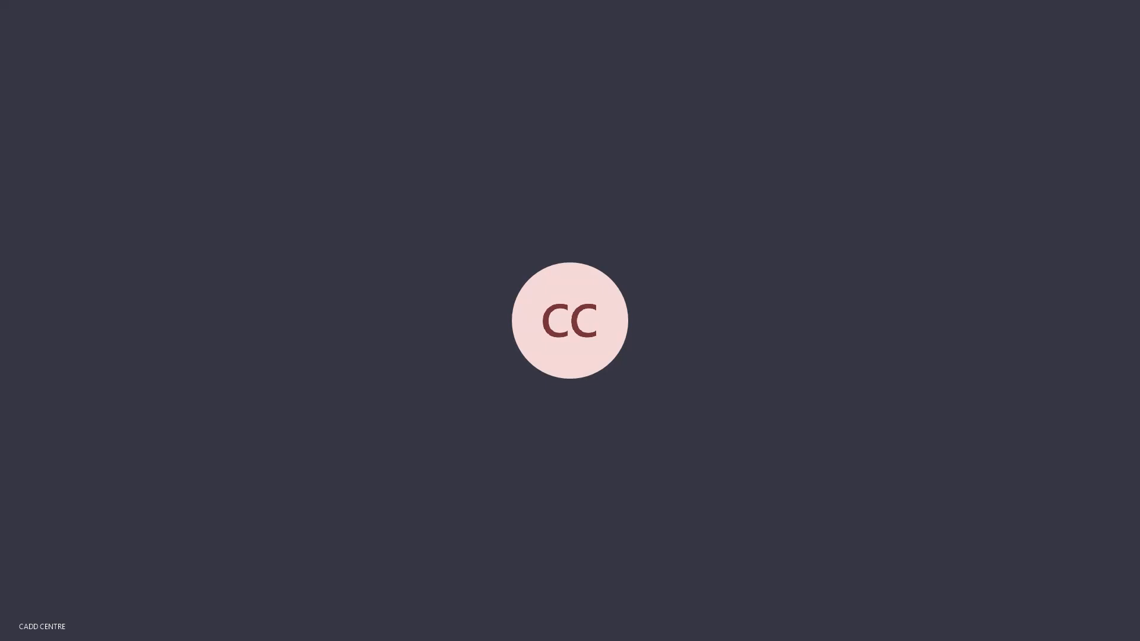